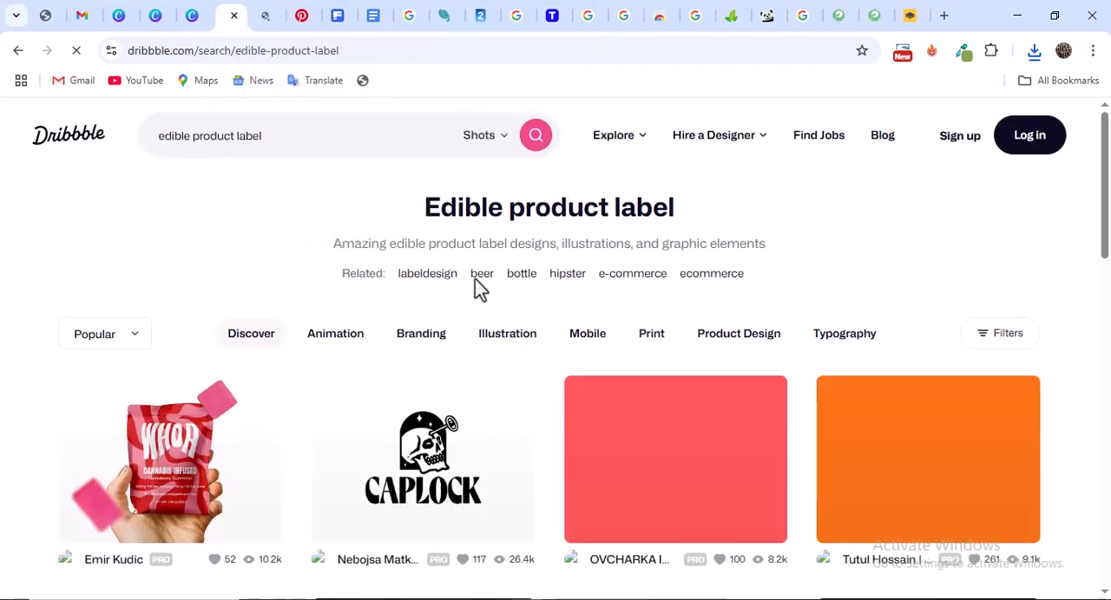
Browse Dribbble's edible product label results to examine the available label designs
scroll(501, 278, down, 5)
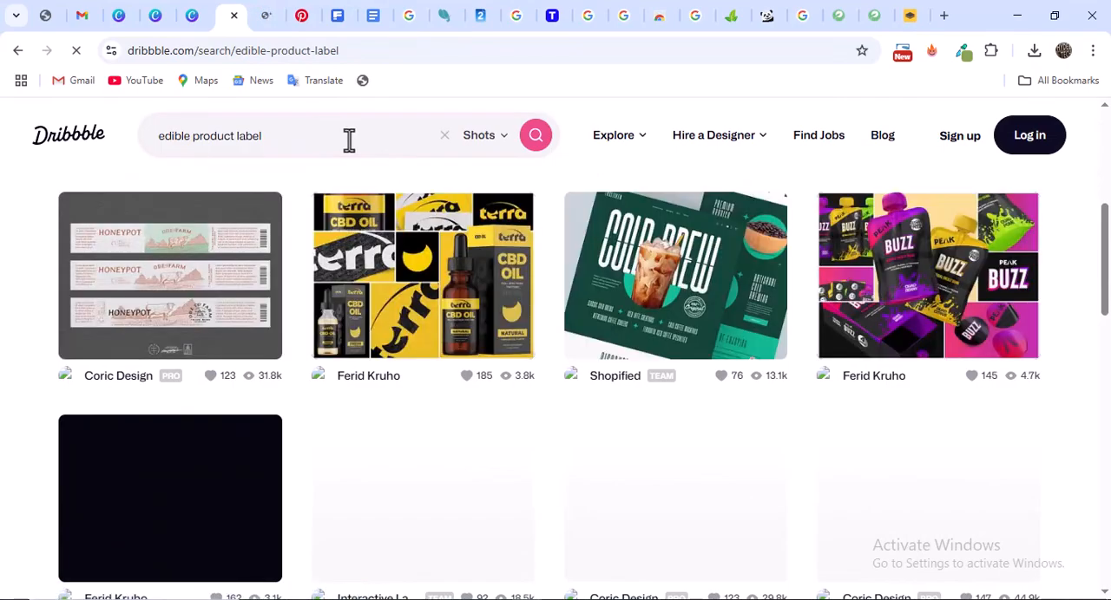
scroll(675, 265, down, 4)
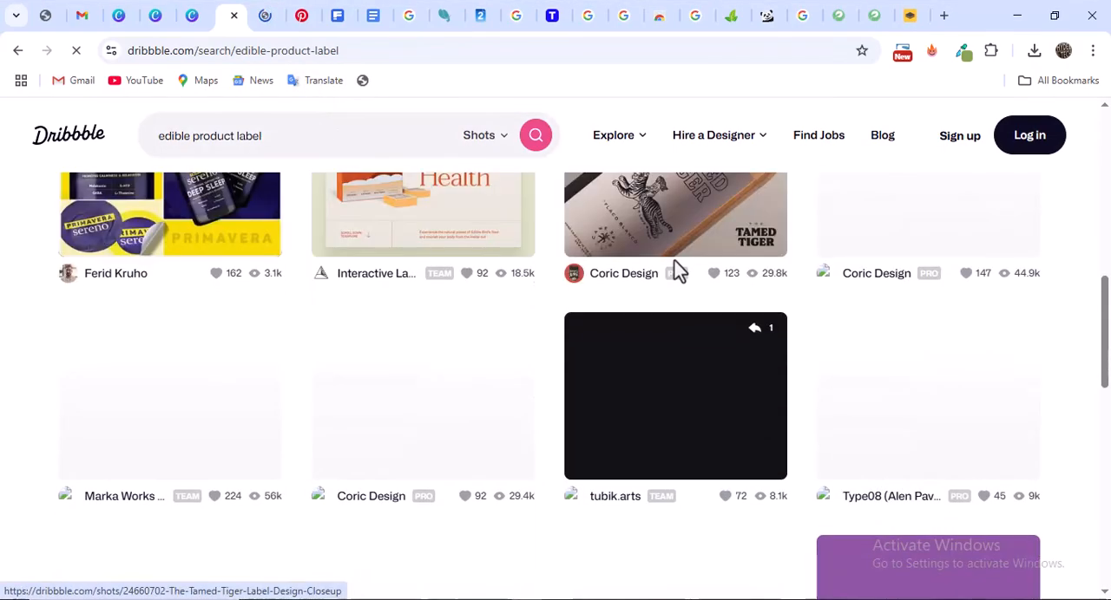
scroll(674, 258, up, 4)
scroll(673, 259, up, 5)
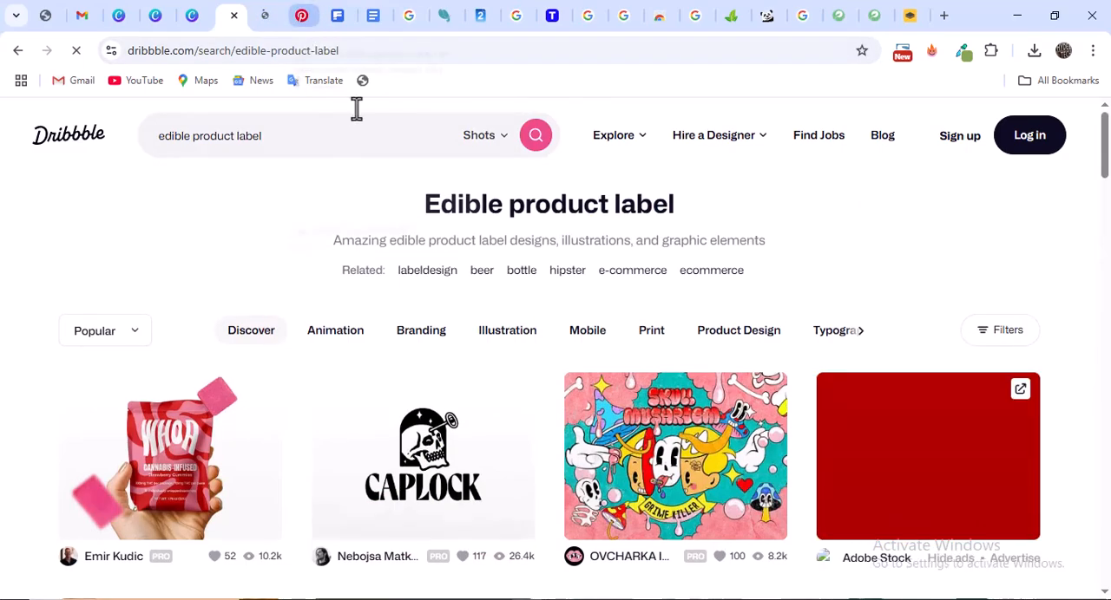
scroll(612, 326, down, 4)
scroll(613, 324, down, 7)
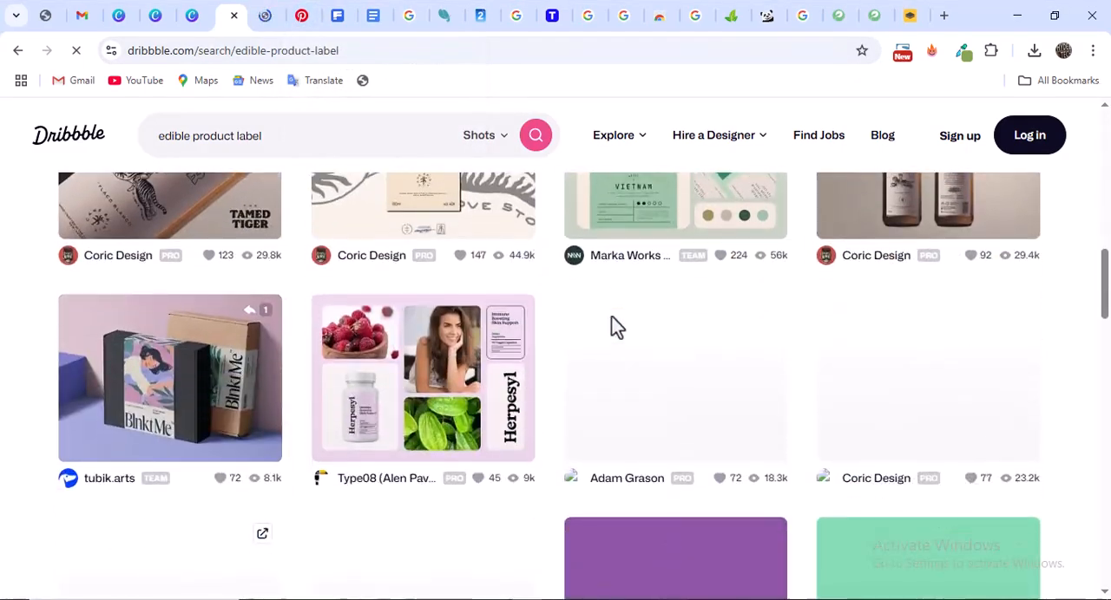
scroll(555, 322, up, 7)
scroll(473, 321, up, 5)
Replace the Dribbble search text with "Business flyers" and select the new text
triple_click(346, 141)
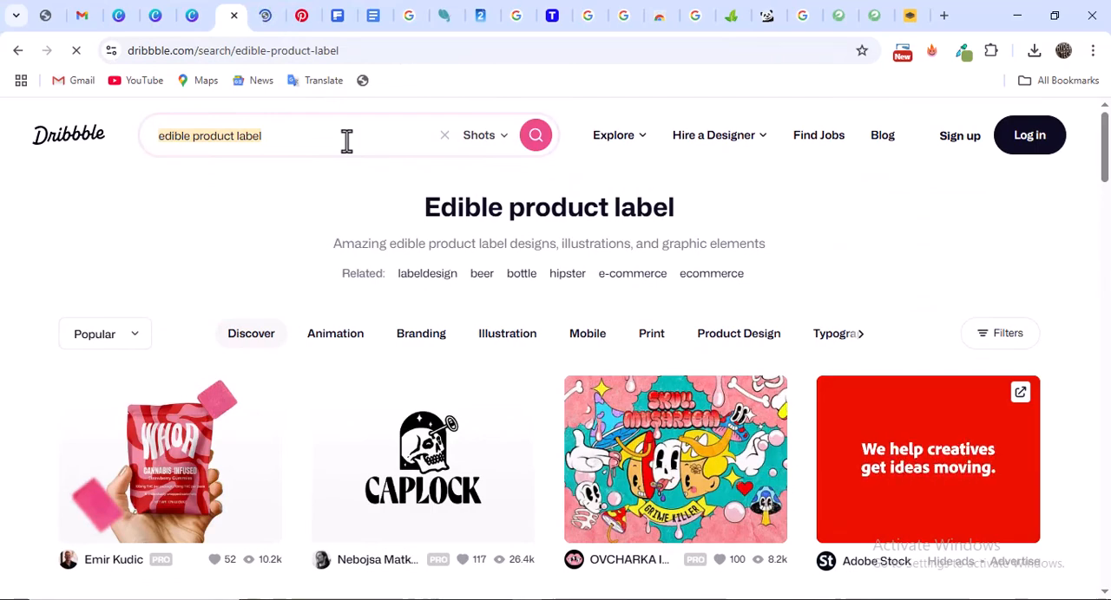
text(Bu)
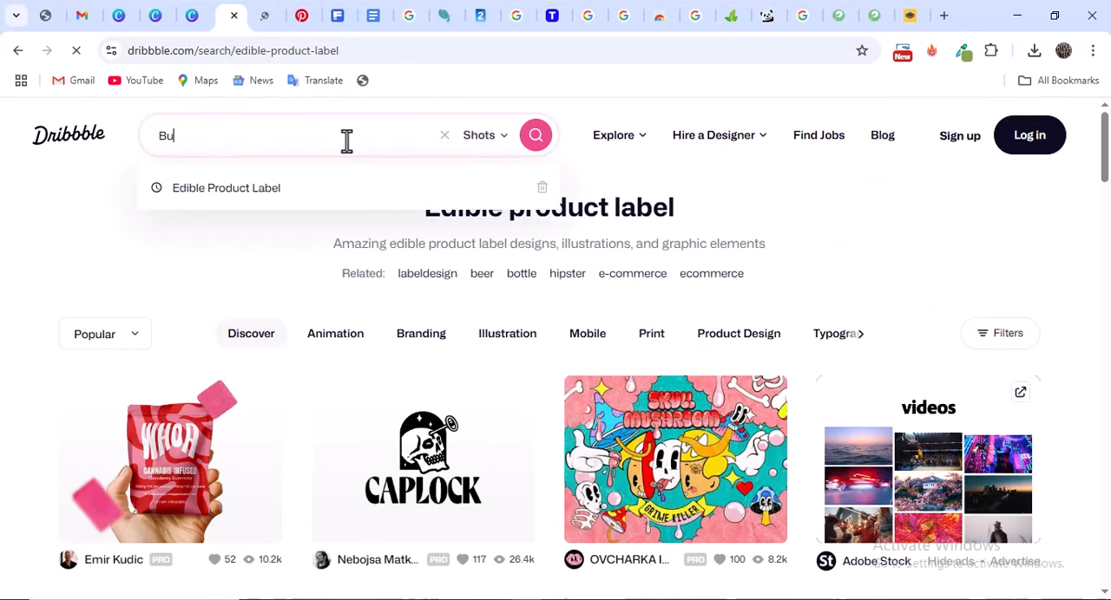
text(siness fl)
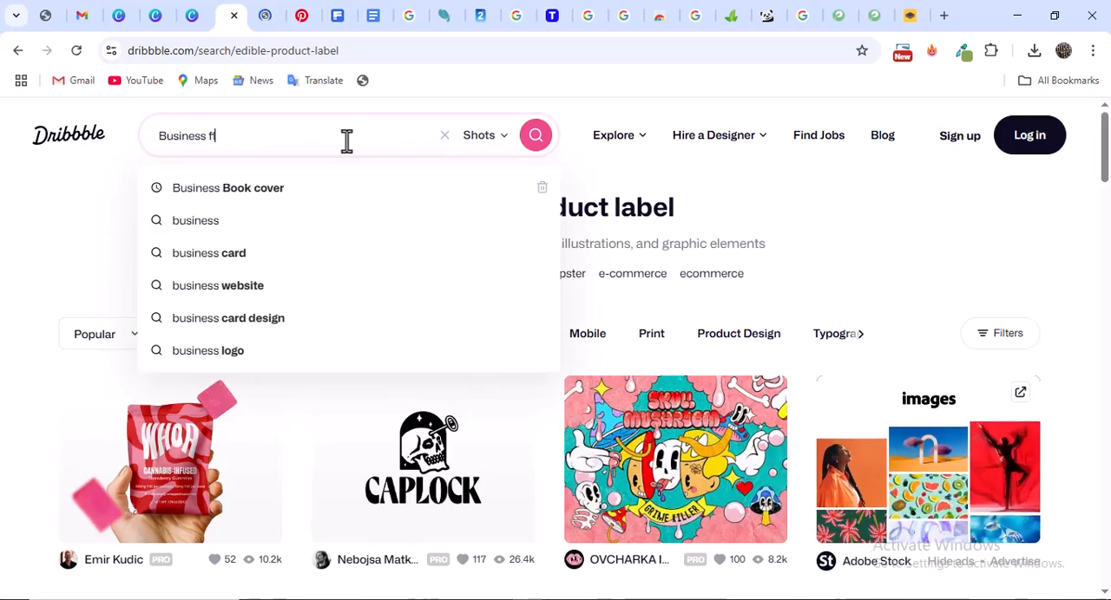
text(yers)
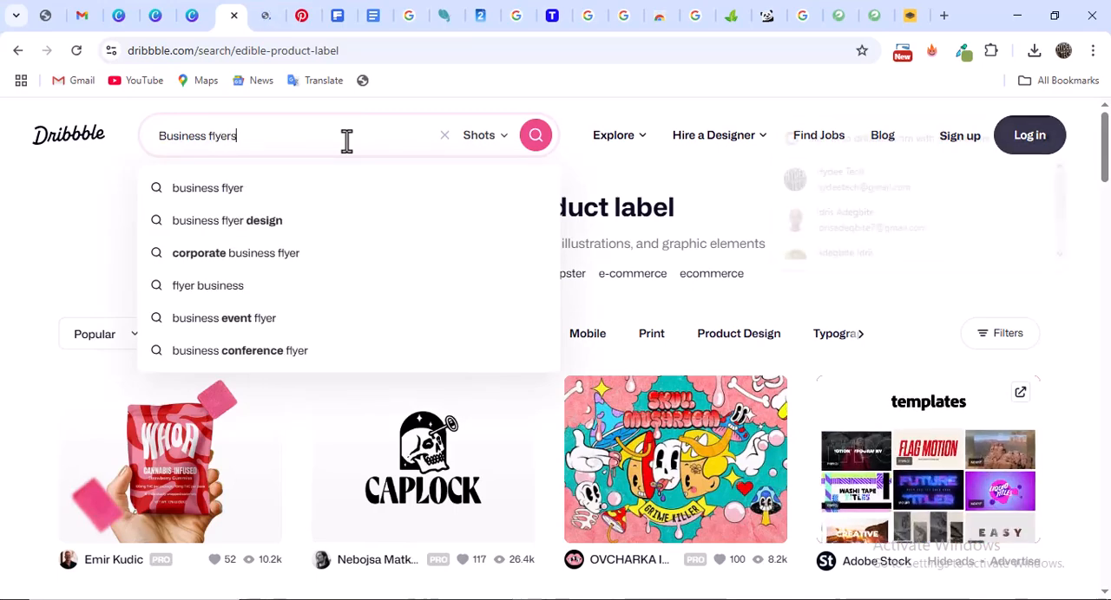
triple_click(240, 136)
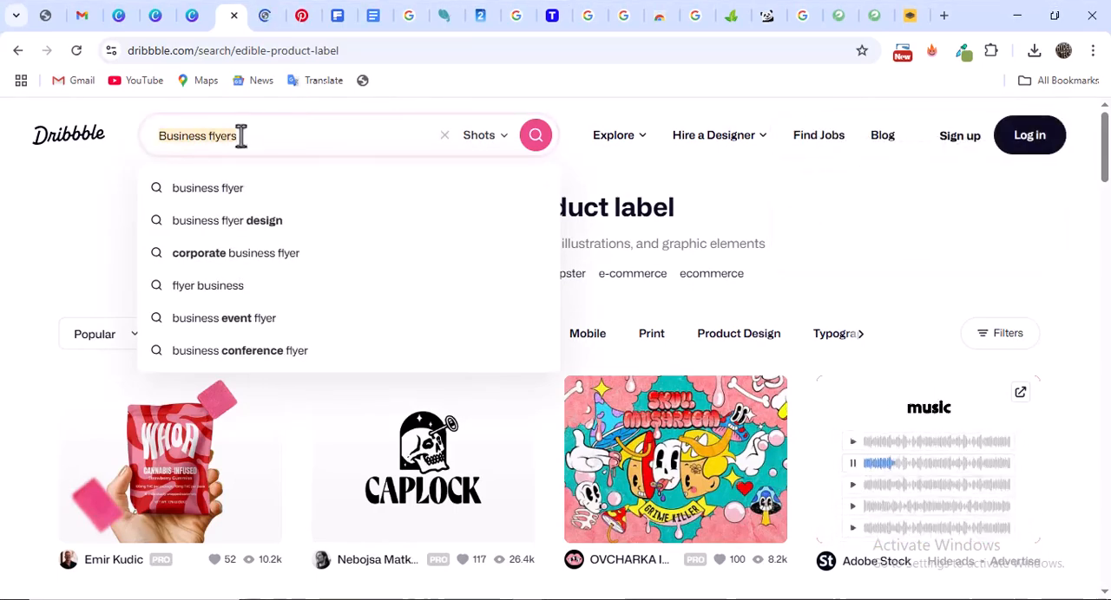
Switch to Behance and try to replace its search with "Business flyers"
click(264, 13)
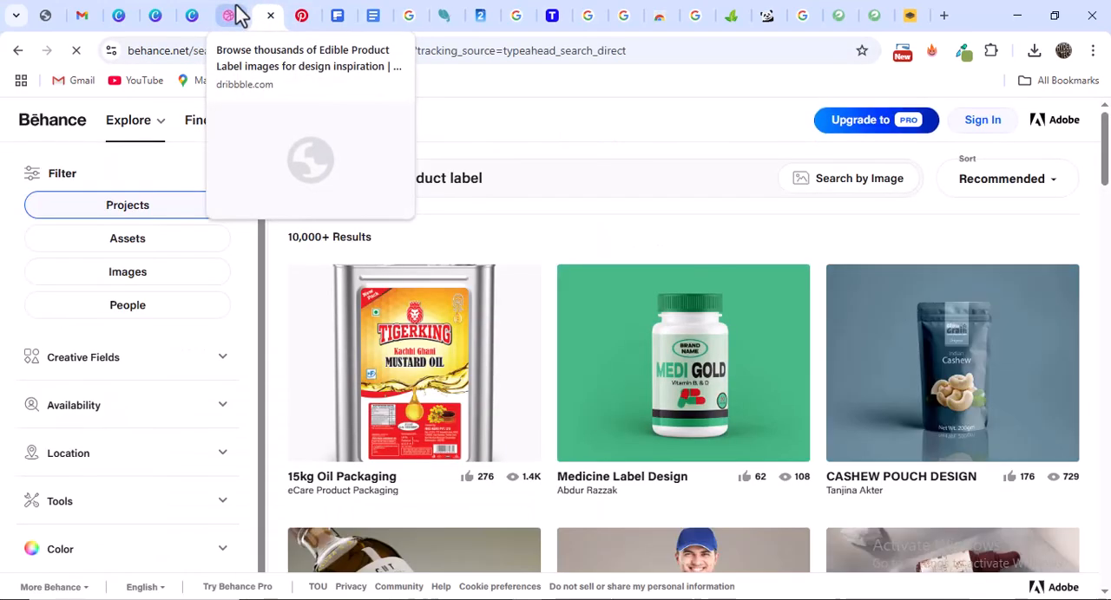
triple_click(434, 184)
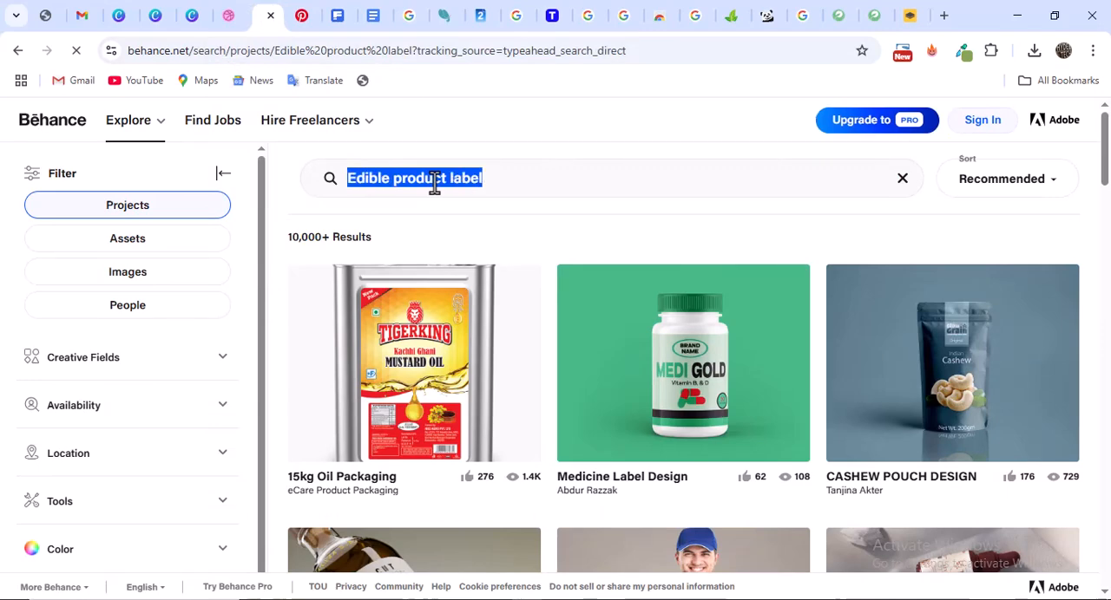
text(Business flyers)
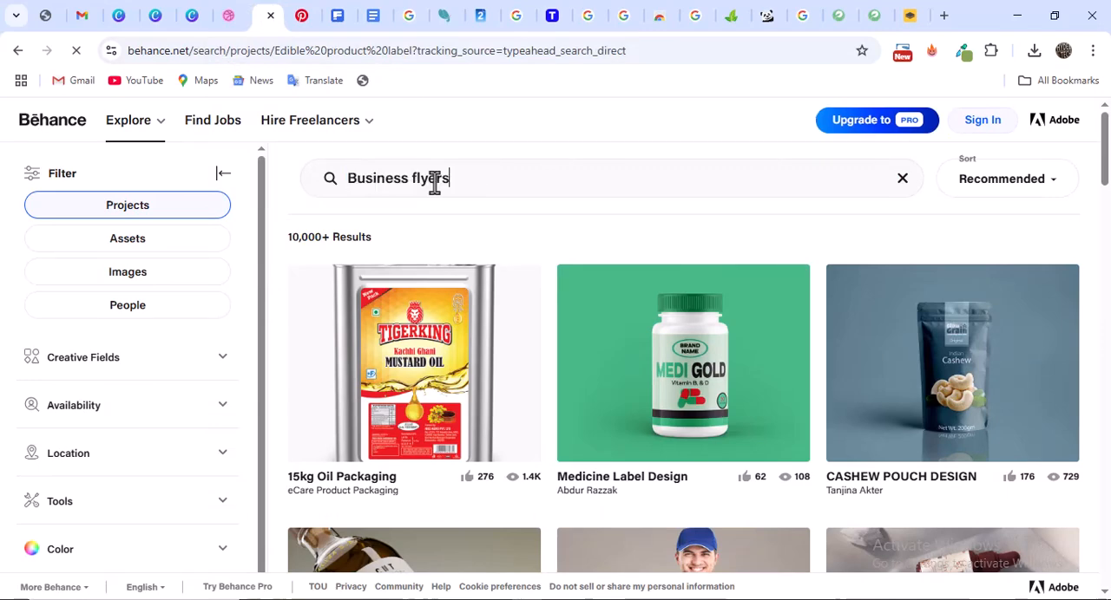
key(Return)
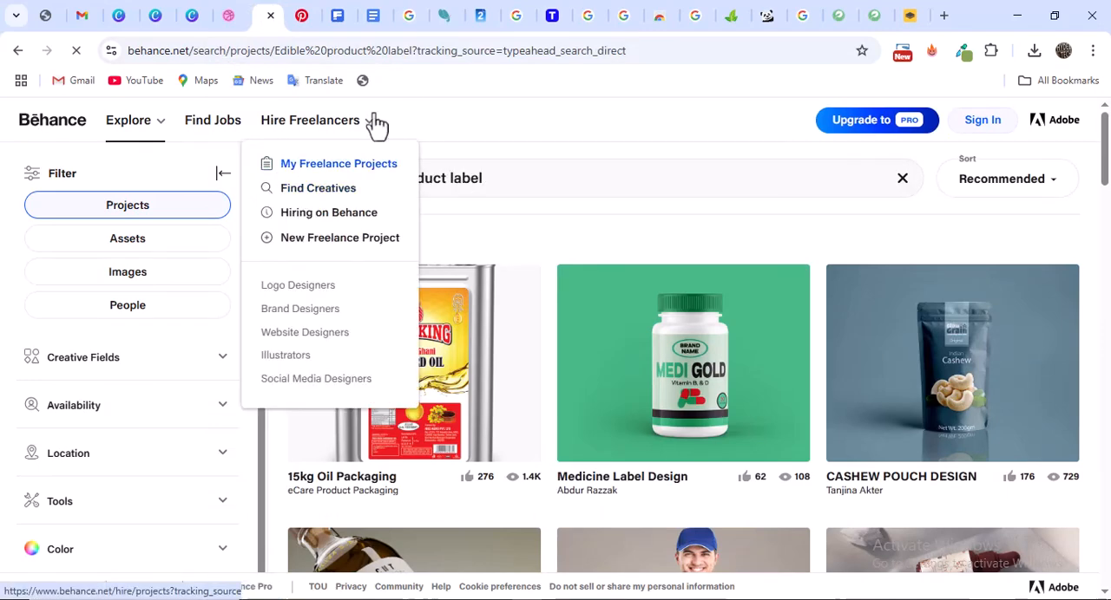
Return to Dribbble and run the search for "Business flyers"
click(229, 16)
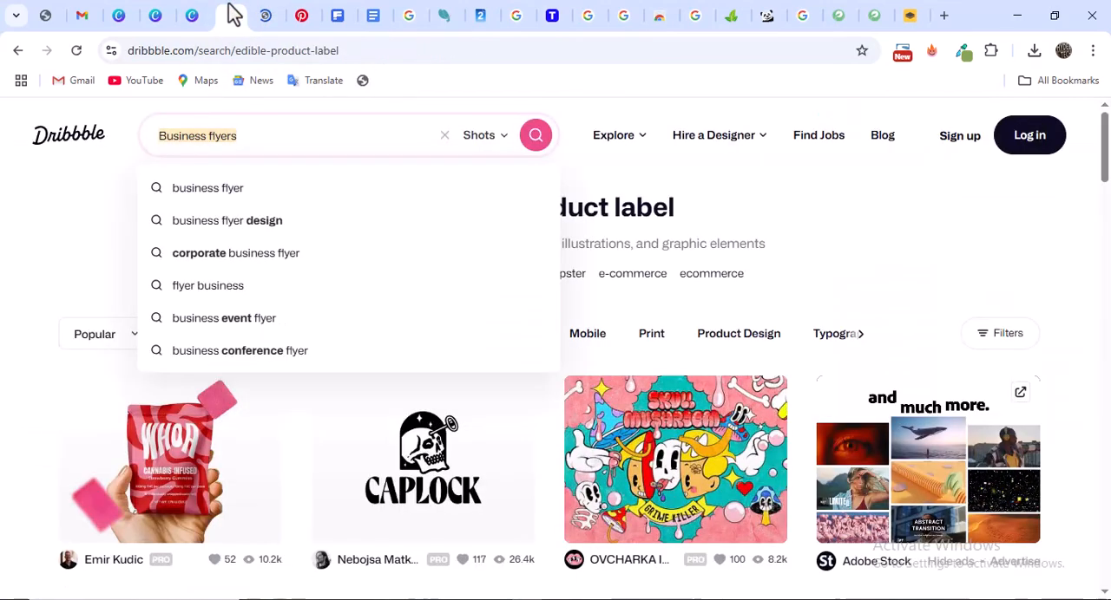
click(339, 140)
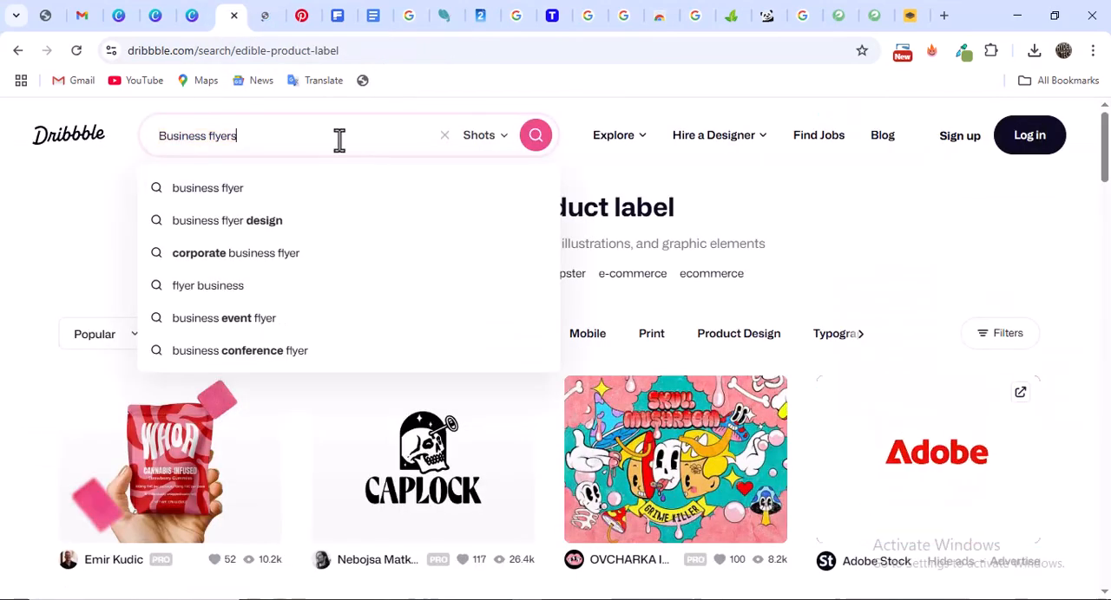
key(Return)
Dismiss the Google sign-in prompt on Behance, search its projects for "Business flyers" and browse the results
click(267, 13)
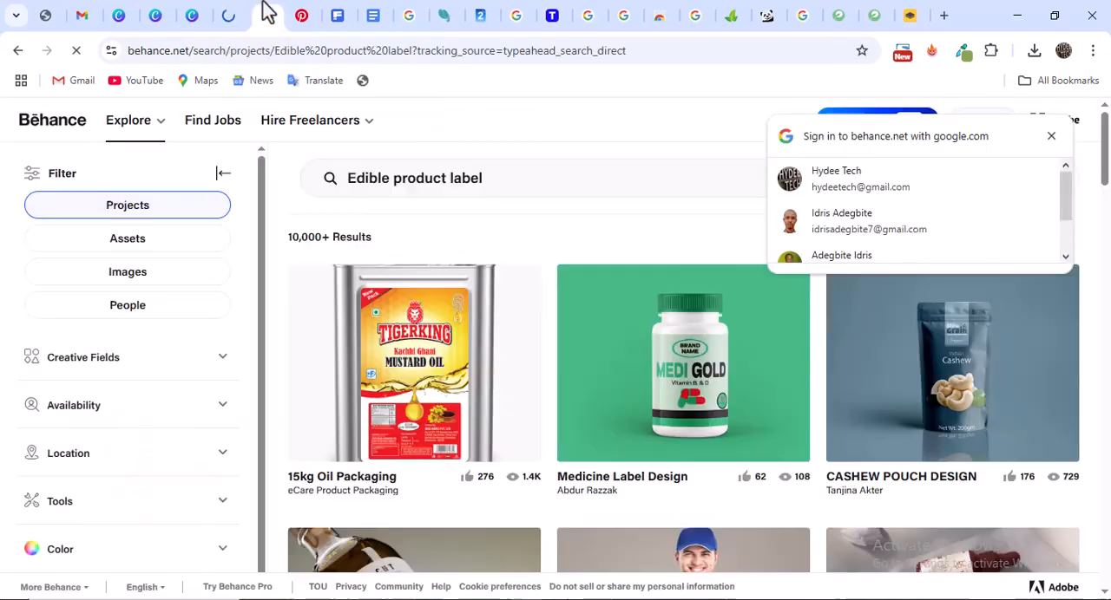
click(597, 184)
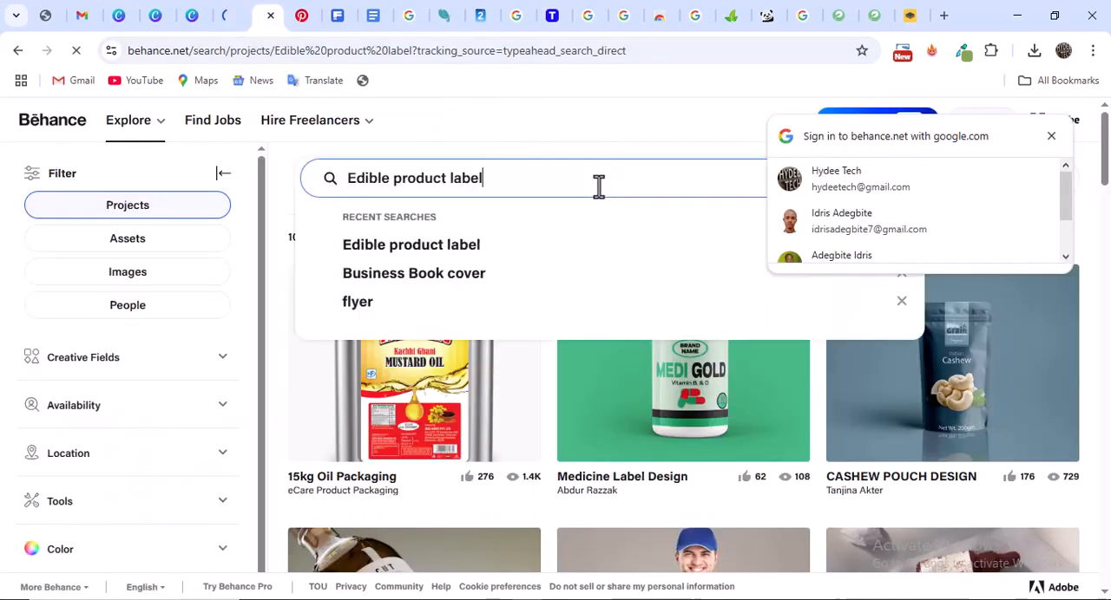
click(1043, 137)
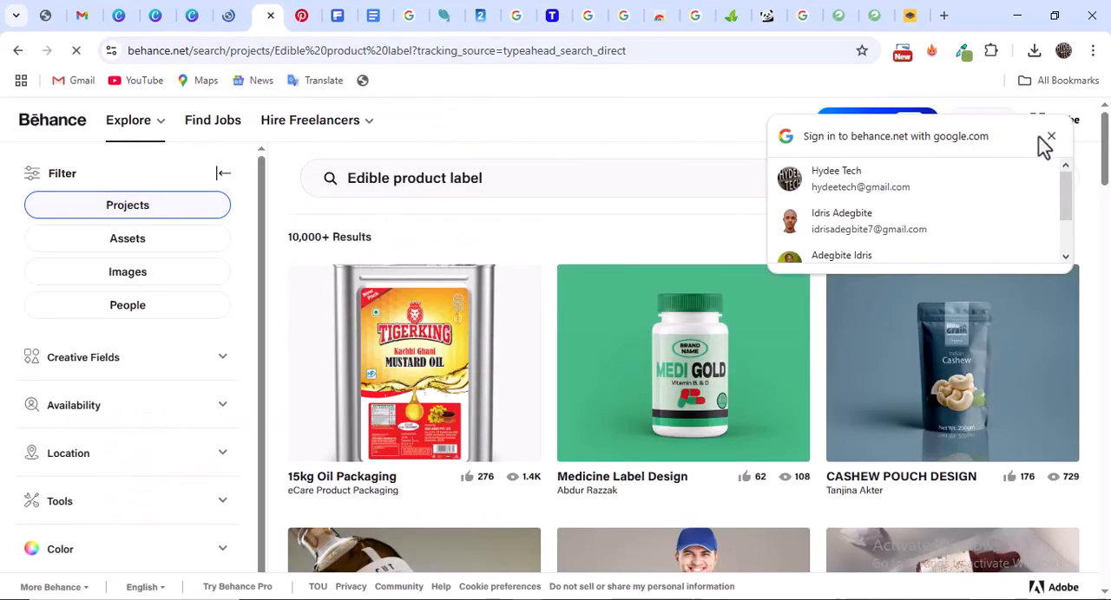
click(486, 183)
triple_click(493, 178)
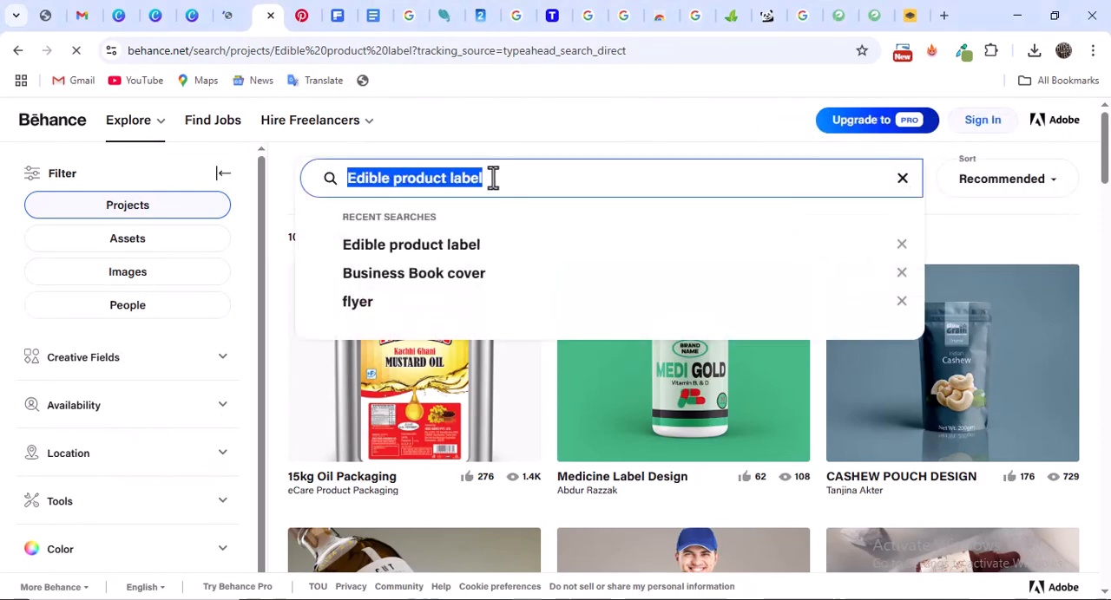
text(Business flyers)
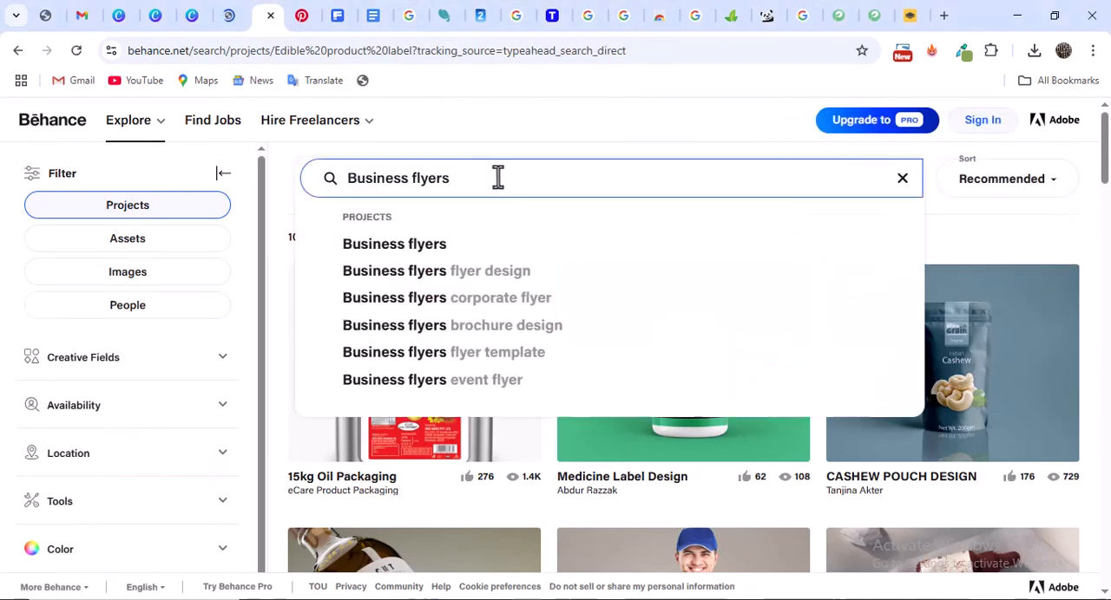
key(Return)
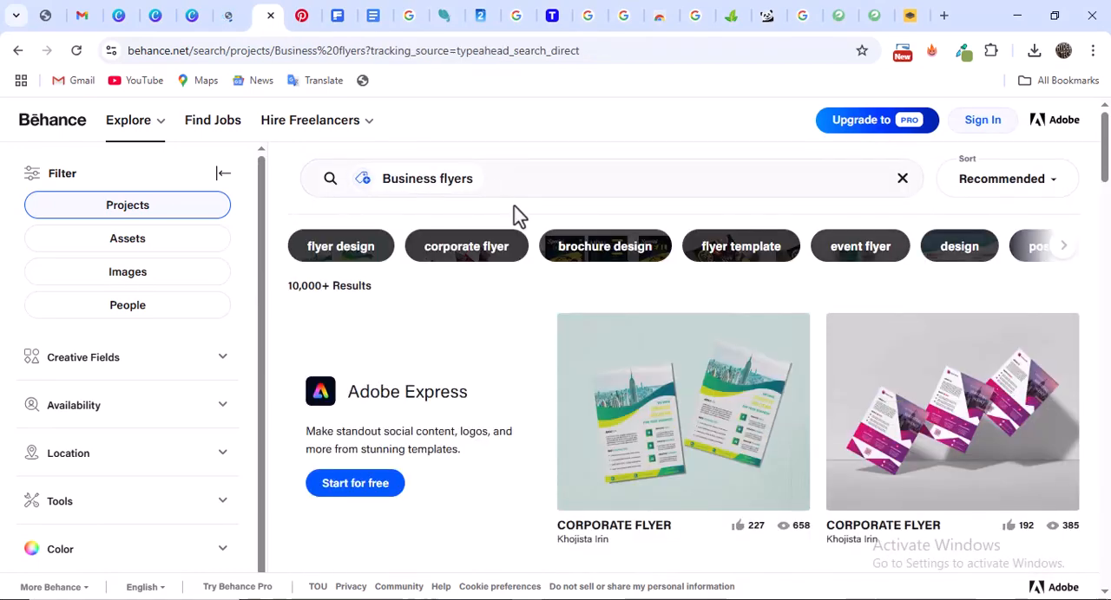
scroll(514, 209, down, 4)
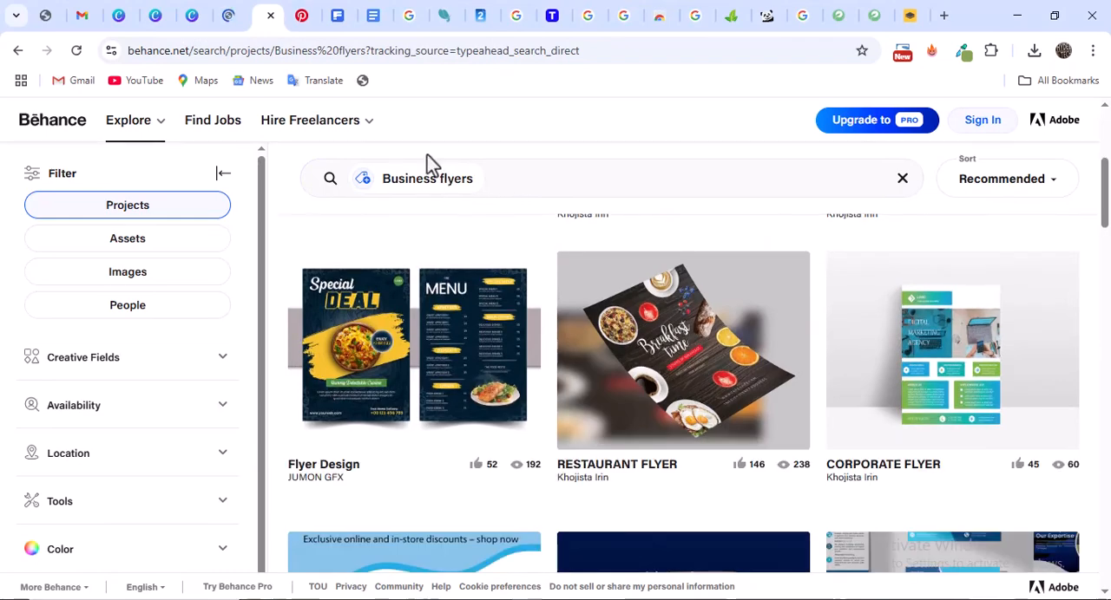
Browse Dribbble's business flyer results and open the Corporate Business Flyer Design shot by Graphic Panda
click(232, 16)
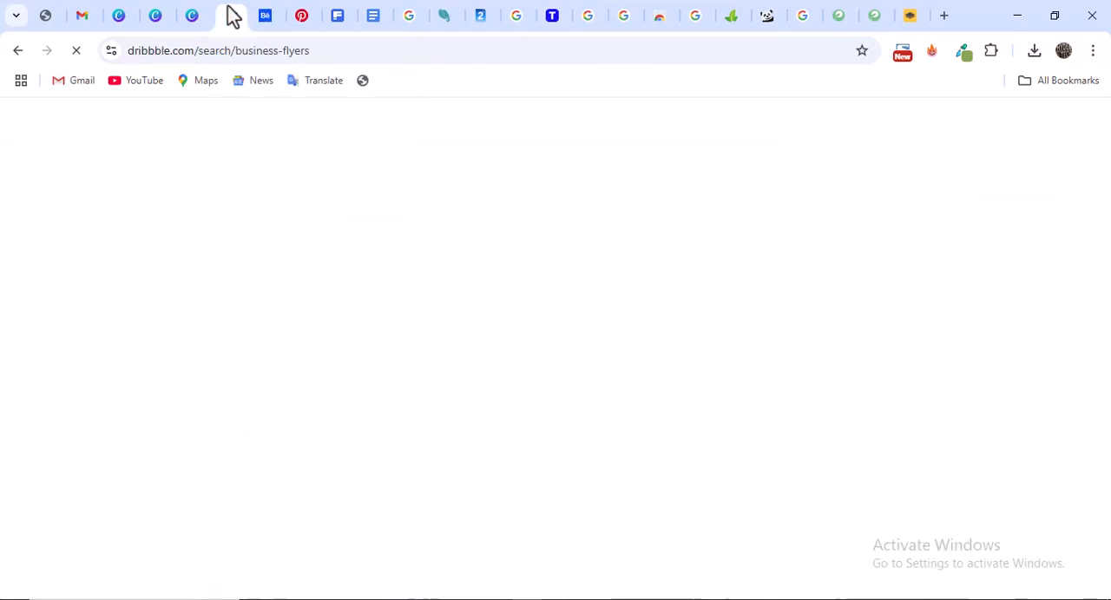
scroll(562, 306, down, 4)
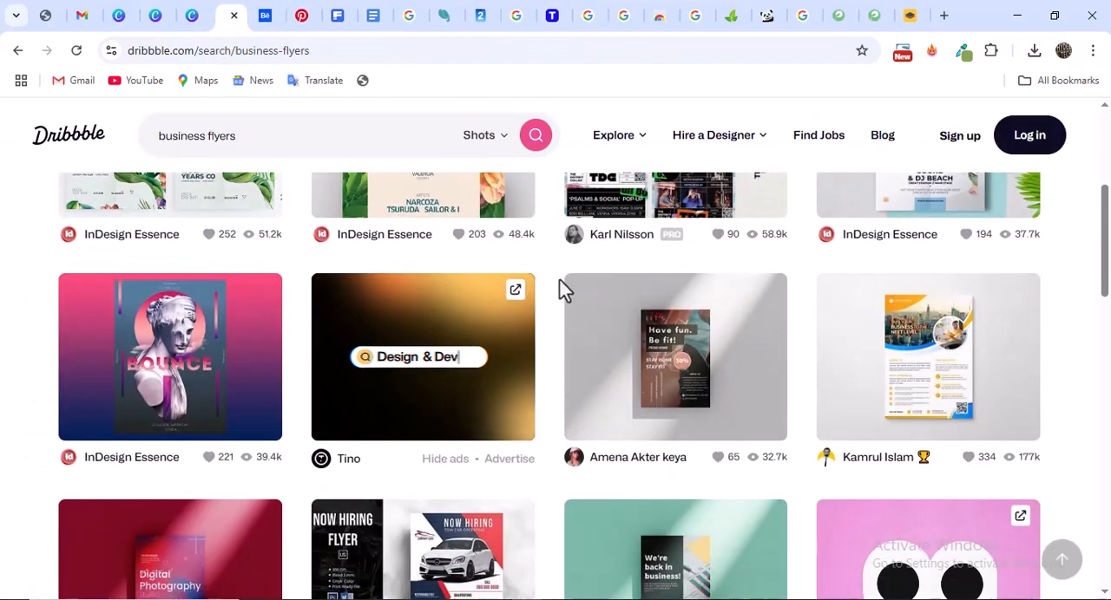
scroll(576, 291, down, 5)
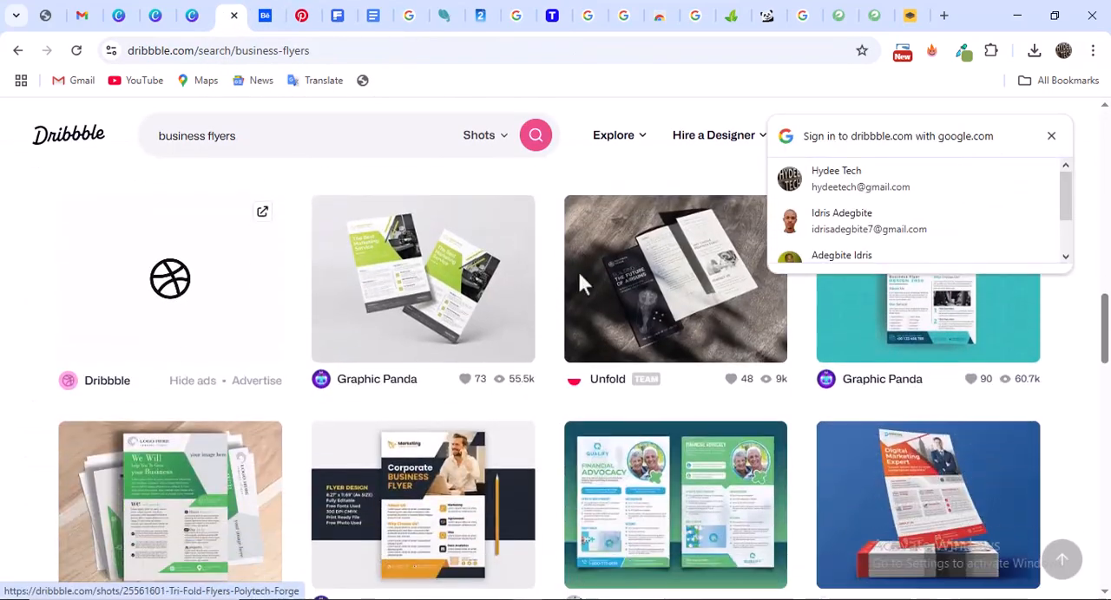
scroll(631, 322, down, 1)
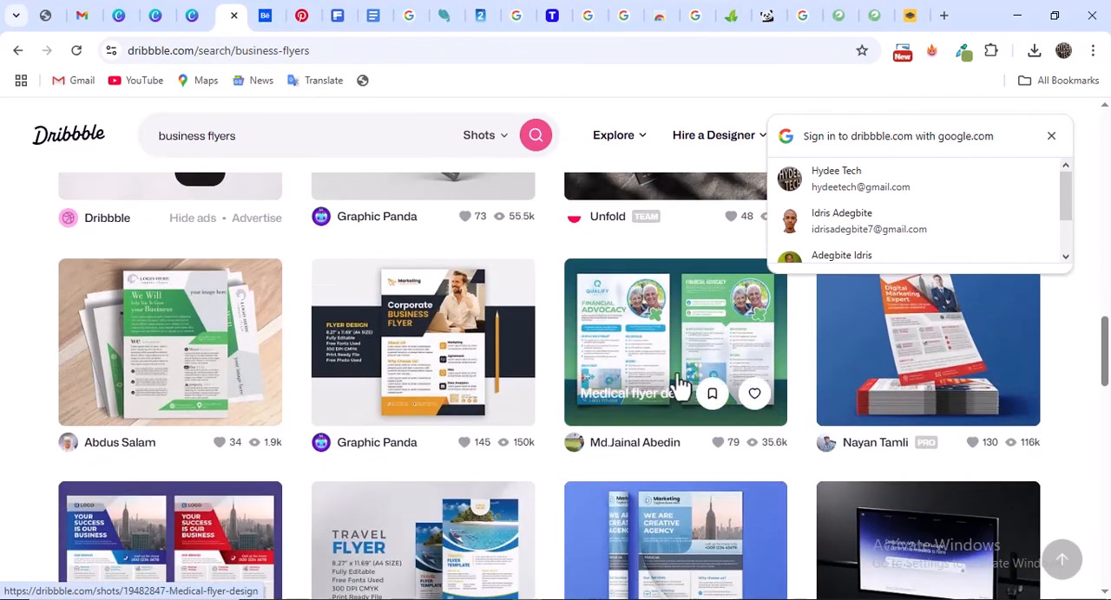
click(486, 329)
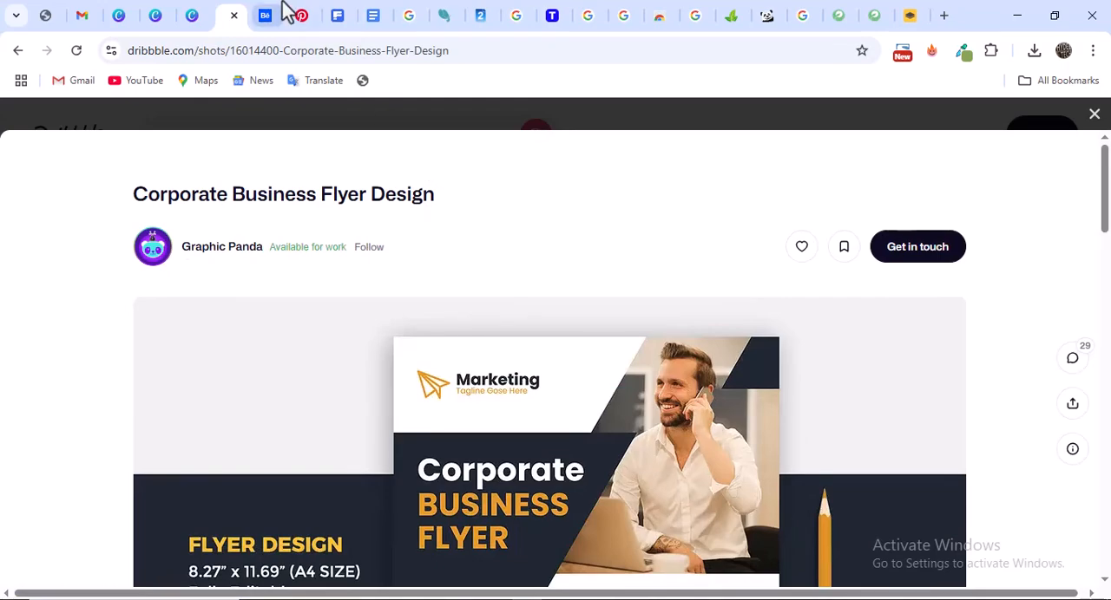
Examine the corporate flyer's full layout, including its header, photo, text sections, icons and contact footer
scroll(611, 330, down, 2)
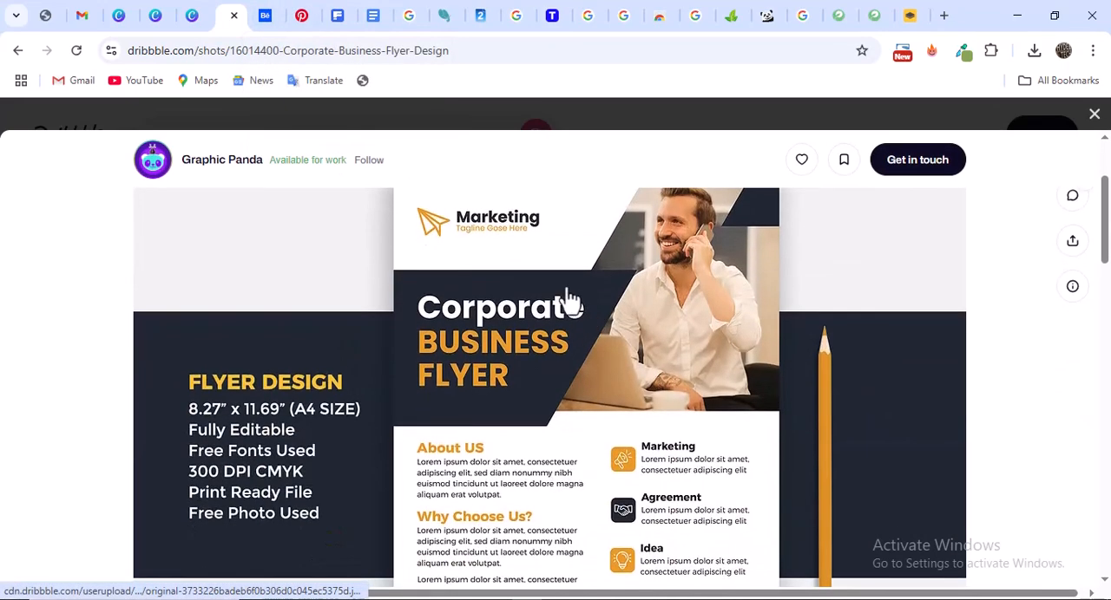
scroll(560, 300, down, 2)
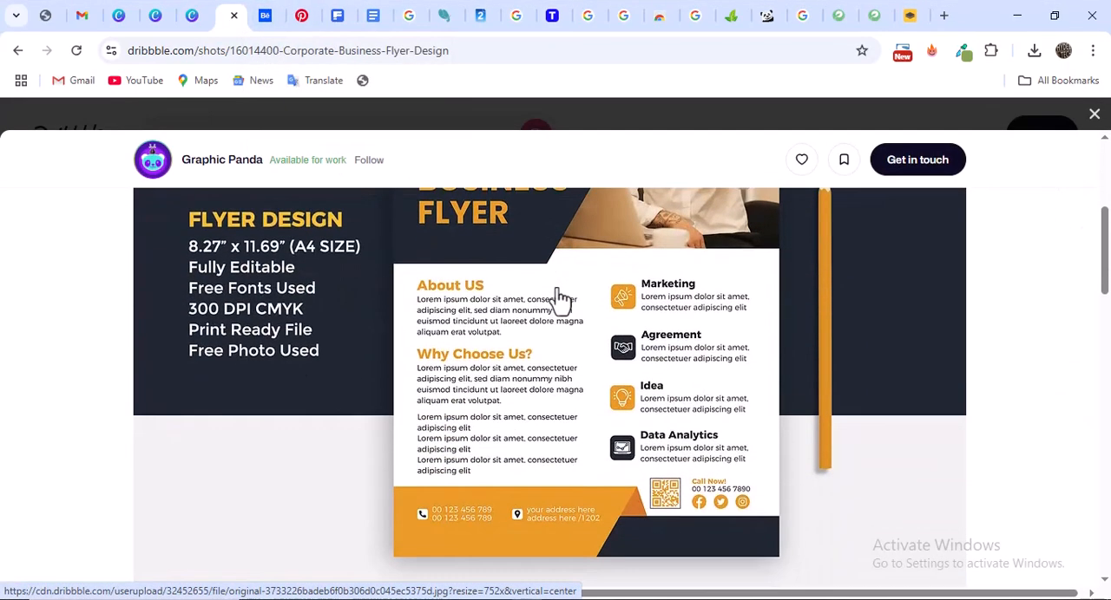
scroll(575, 300, up, 4)
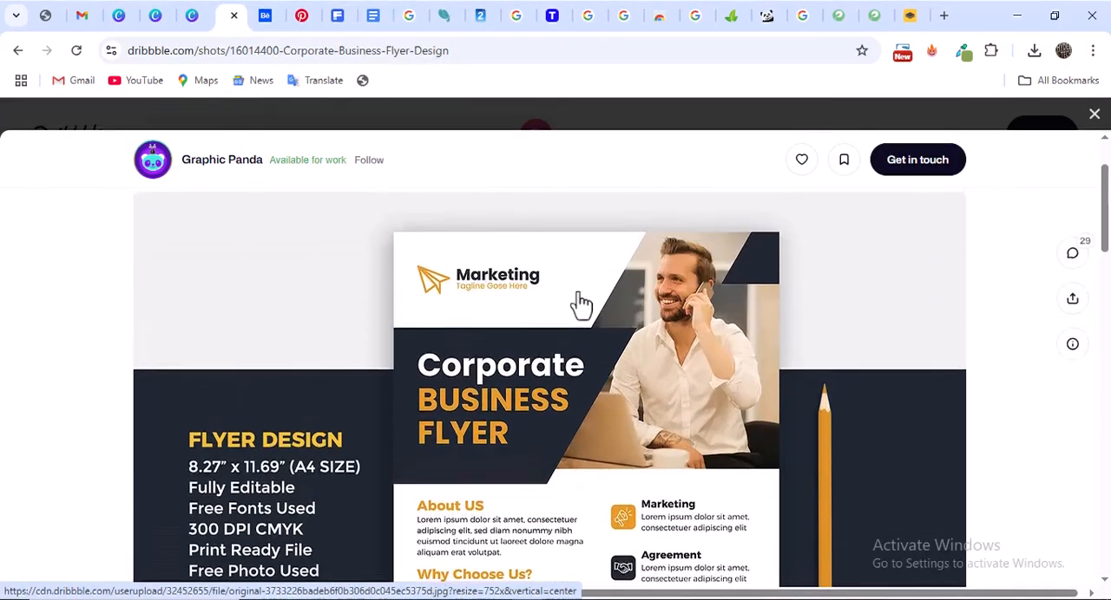
scroll(580, 304, down, 2)
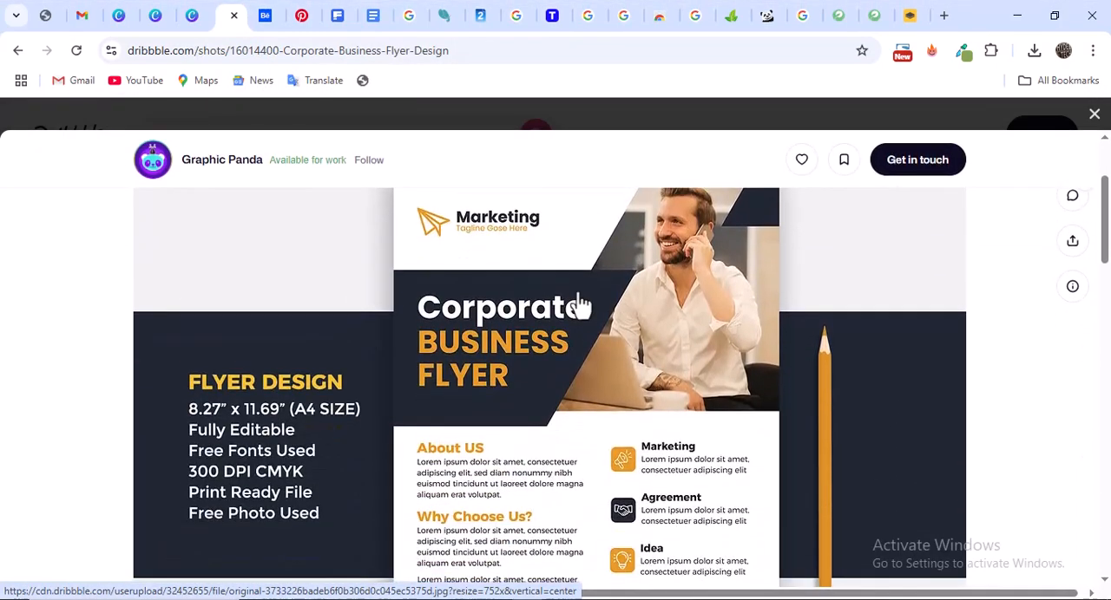
scroll(580, 304, down, 3)
scroll(581, 304, up, 2)
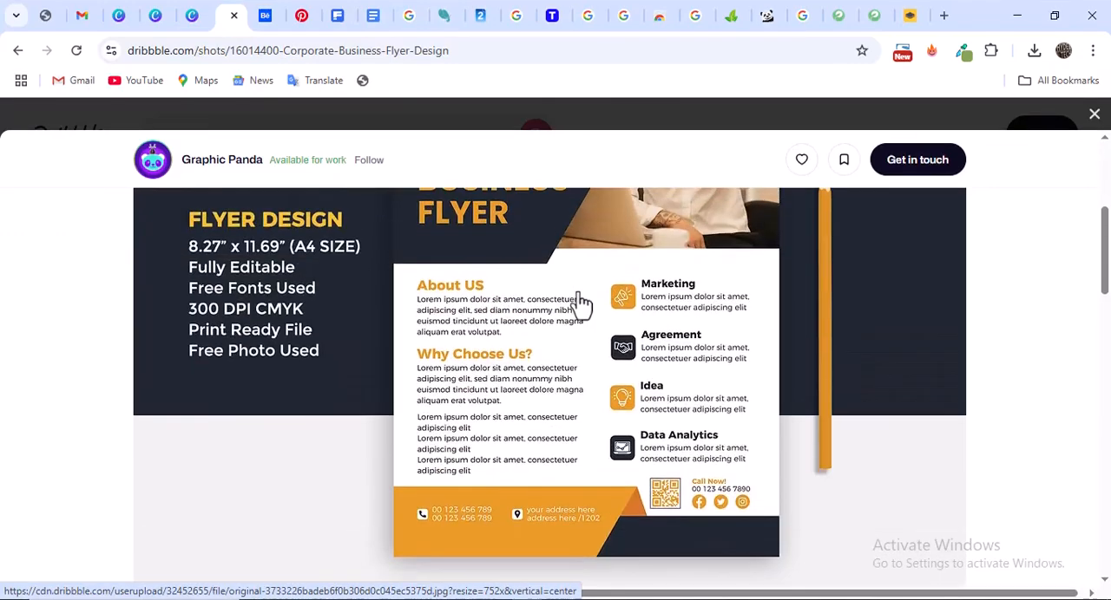
scroll(581, 303, up, 3)
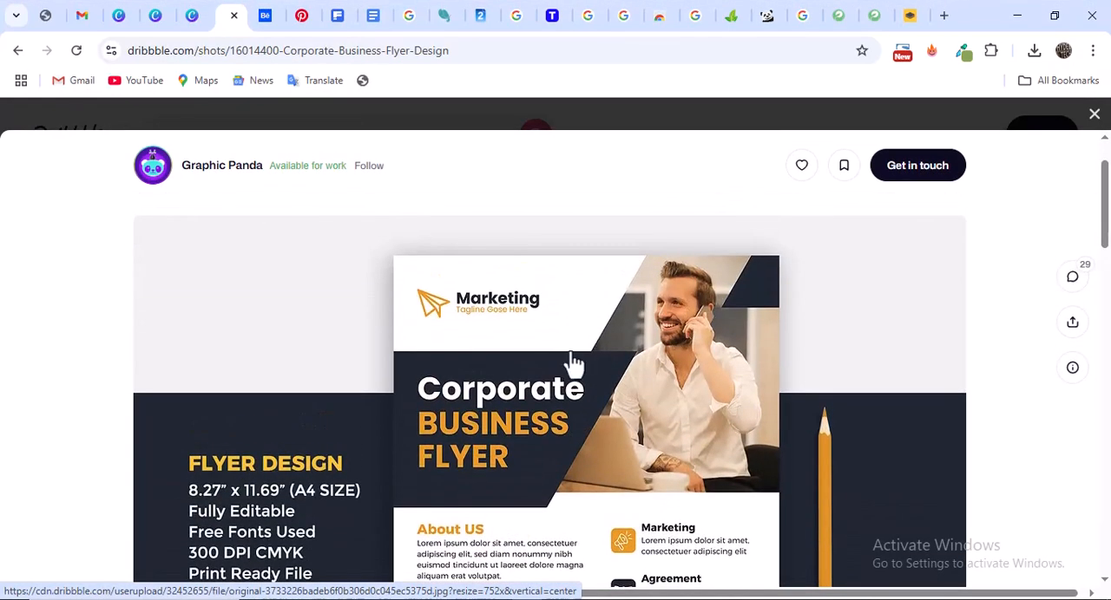
scroll(573, 363, down, 2)
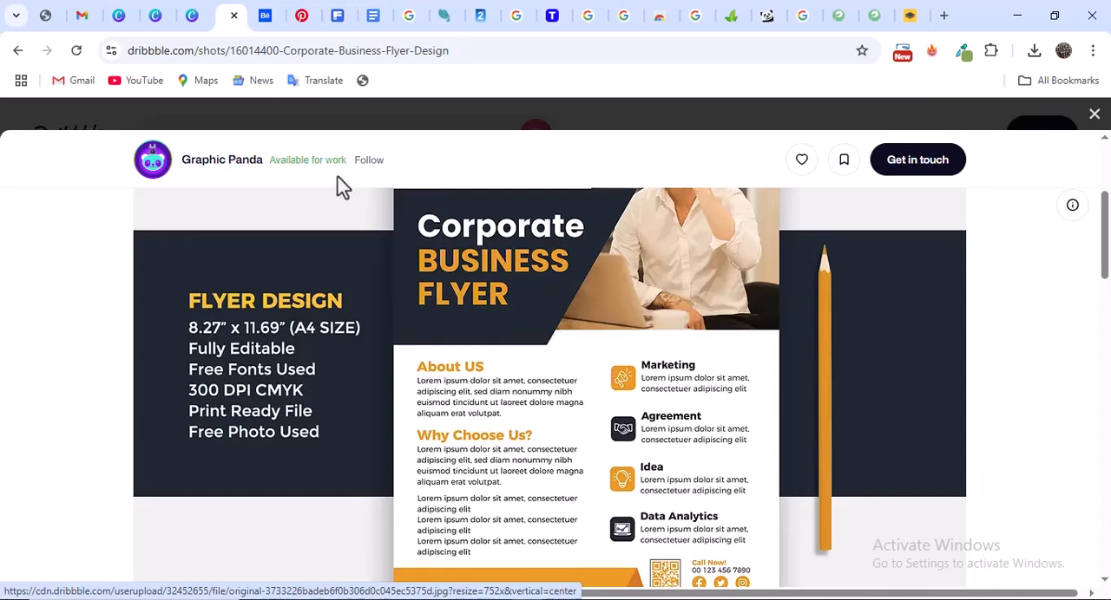
scroll(530, 323, up, 1)
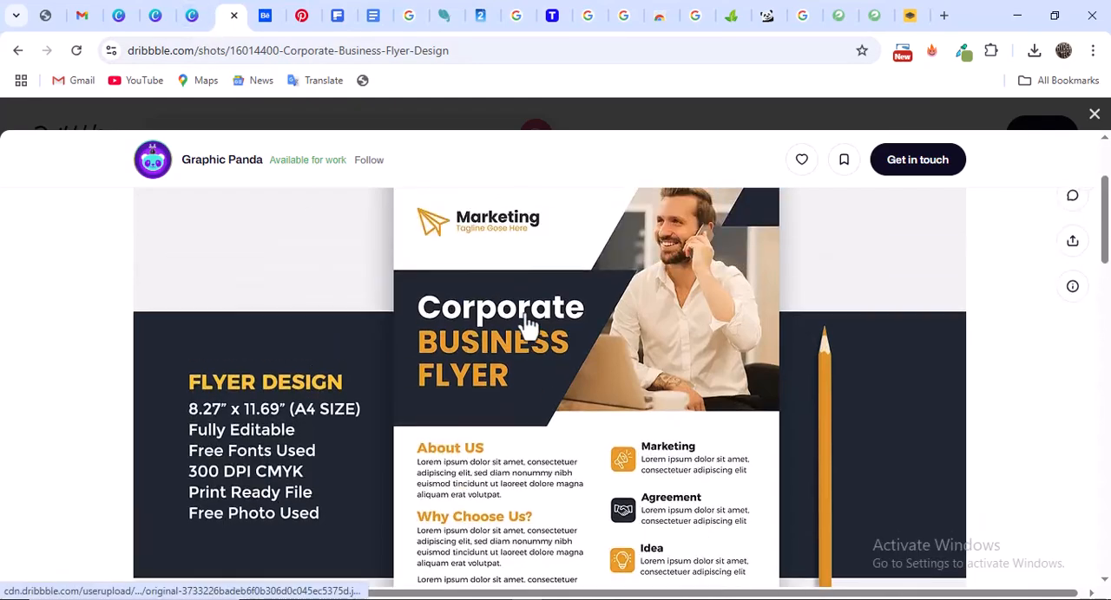
Review the corporate flyer once more from its logo and headline down to the contact details and QR code
scroll(559, 339, down, 4)
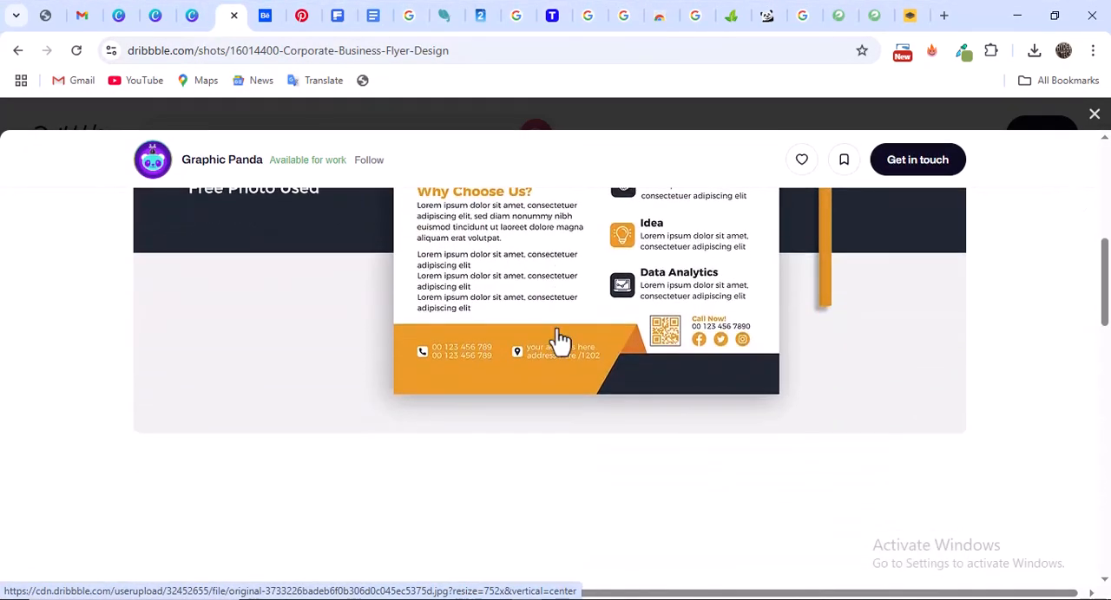
scroll(560, 338, up, 5)
scroll(560, 338, down, 3)
scroll(559, 339, up, 1)
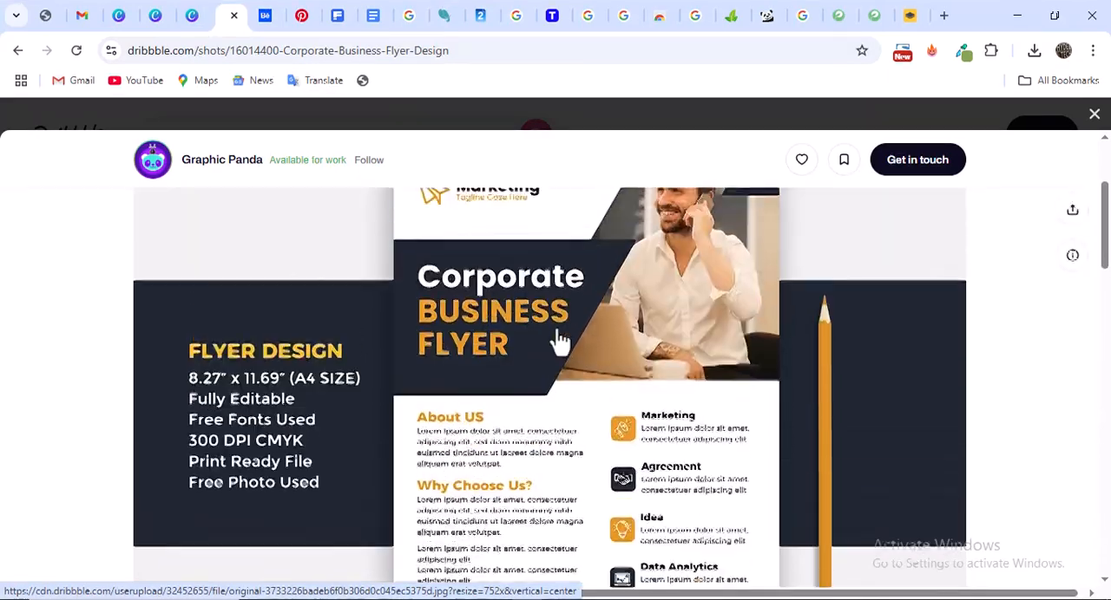
scroll(560, 341, up, 2)
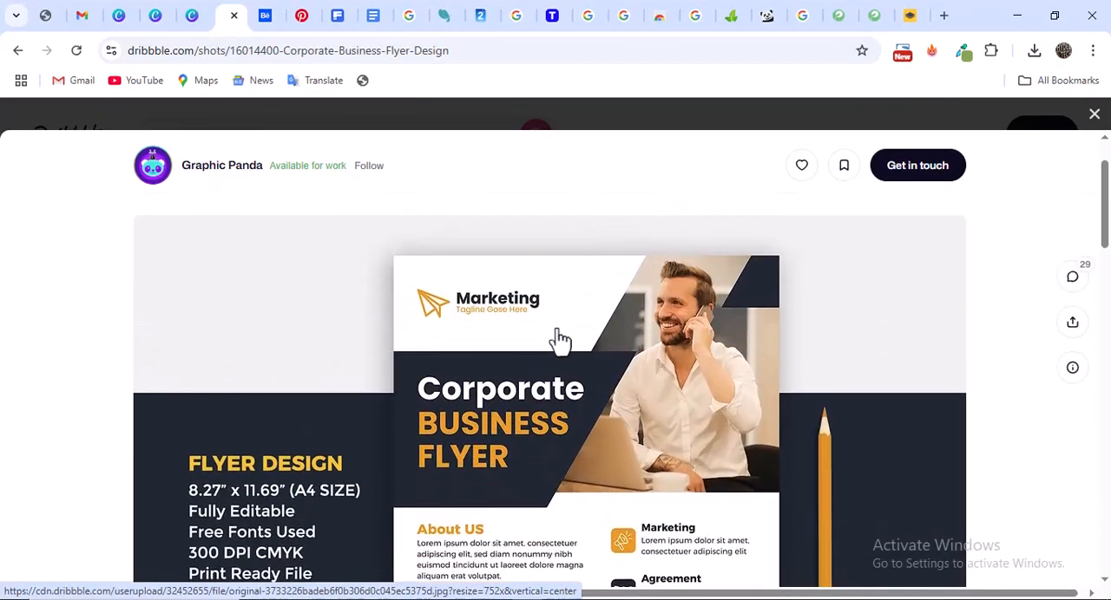
Switch to Canva and leave the open product label design for the home page
click(194, 12)
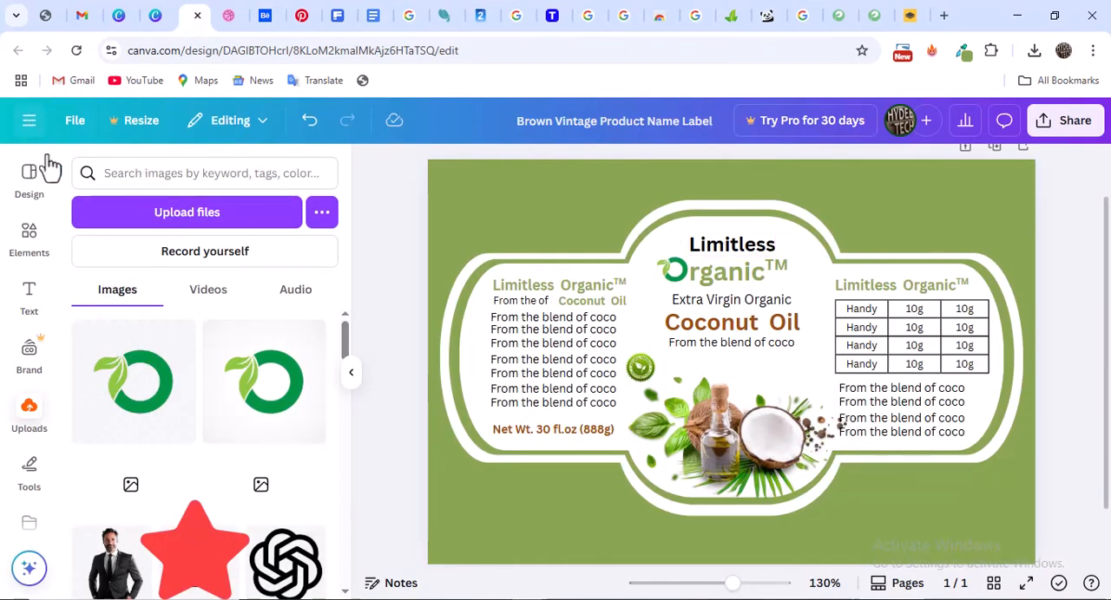
click(29, 123)
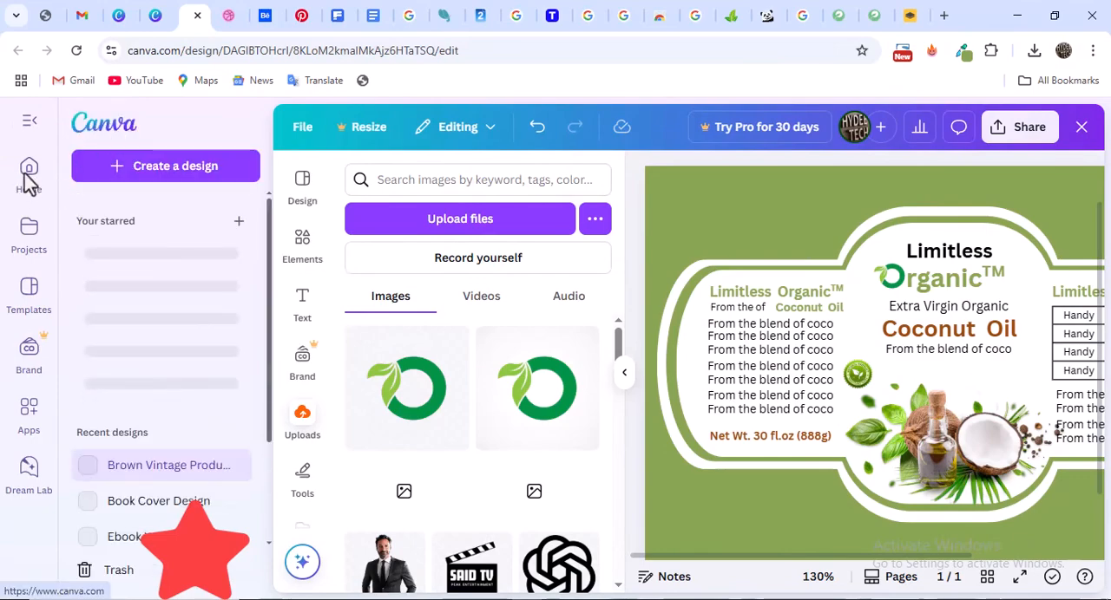
click(121, 127)
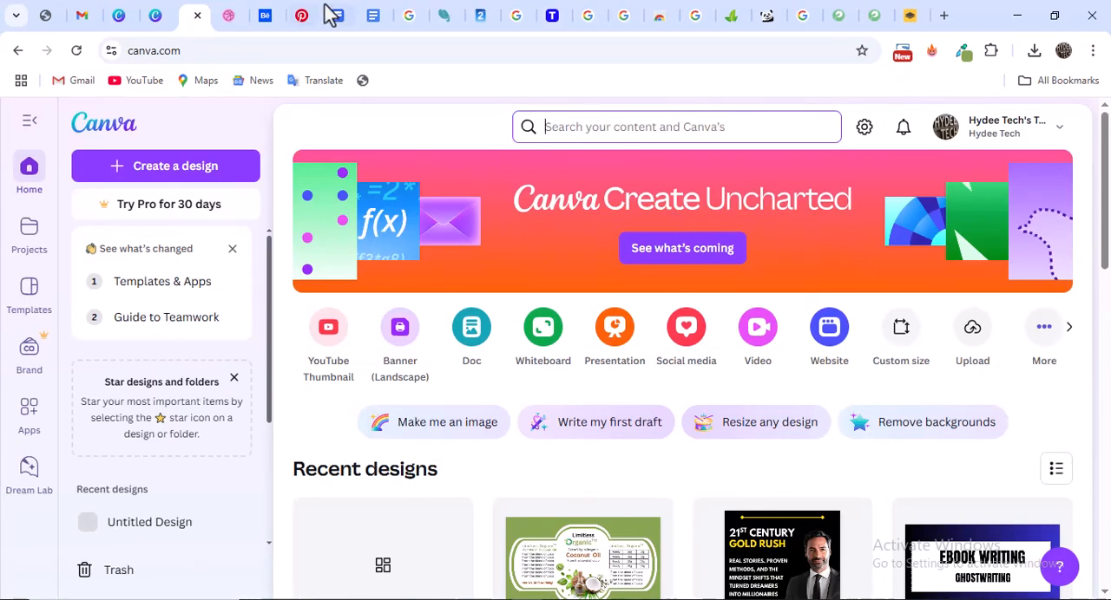
Look at the Business Flyer project on Behance, then check the page size listed beside the Dribbble corporate flyer
click(270, 15)
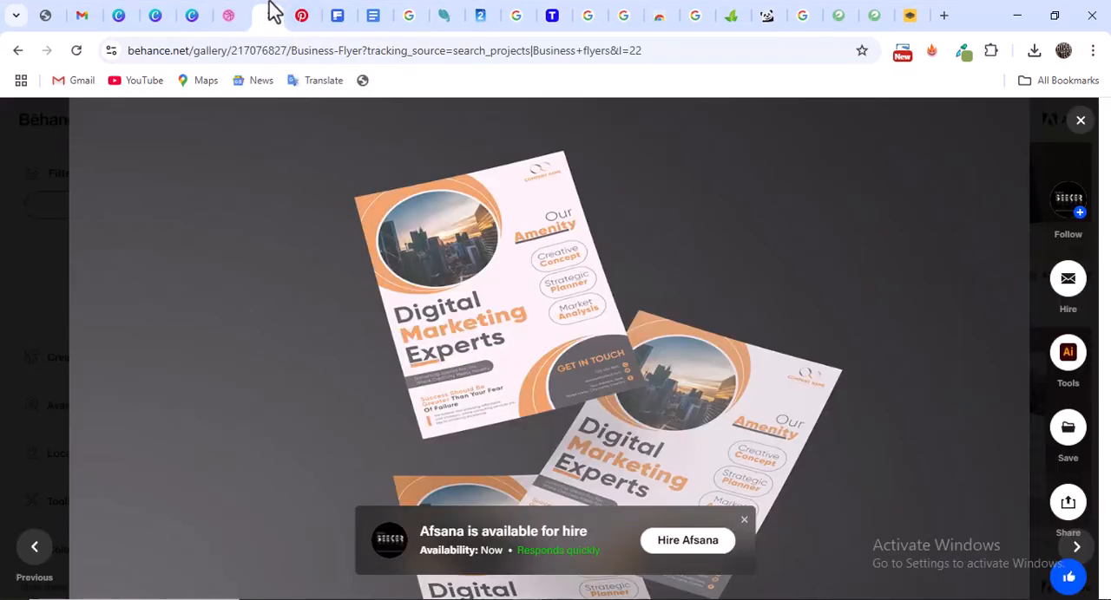
click(233, 13)
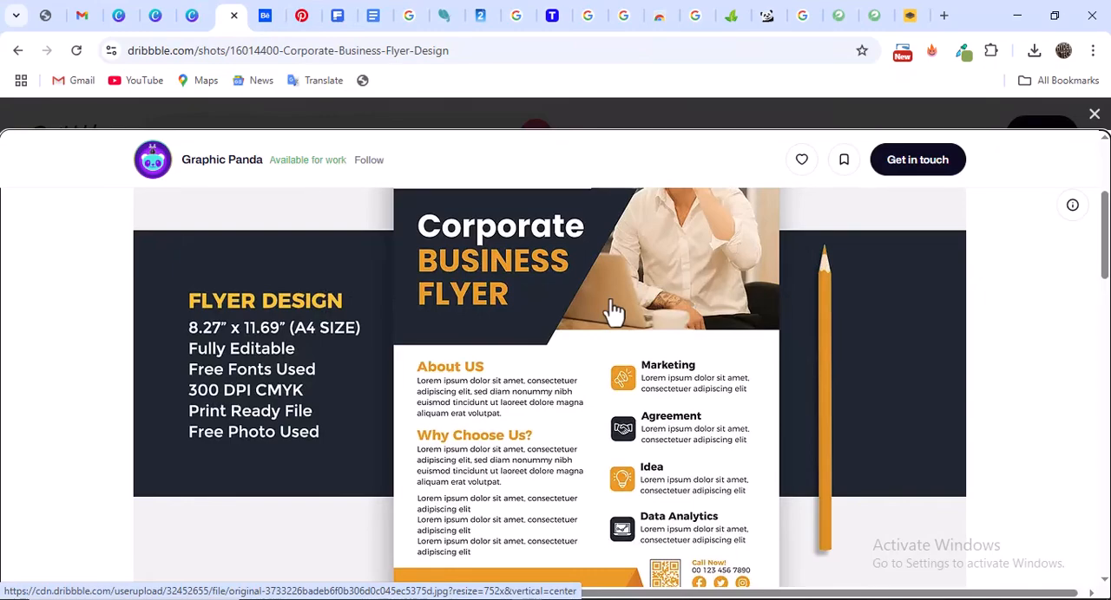
scroll(613, 313, up, 1)
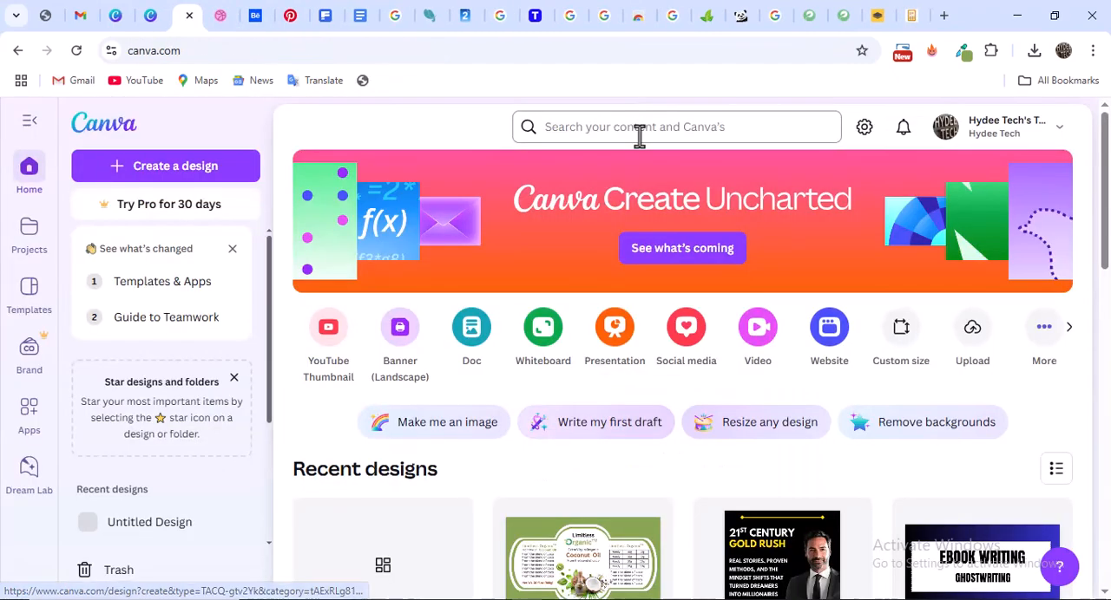
Return to the Canva home page and search for "Business flyer"
click(638, 130)
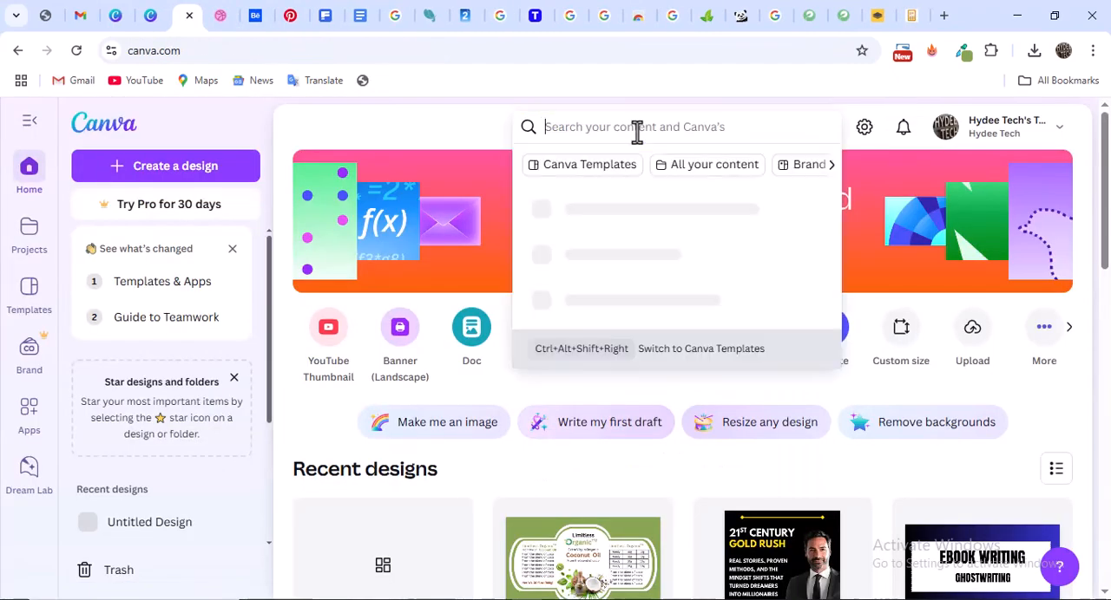
text(Business flyer)
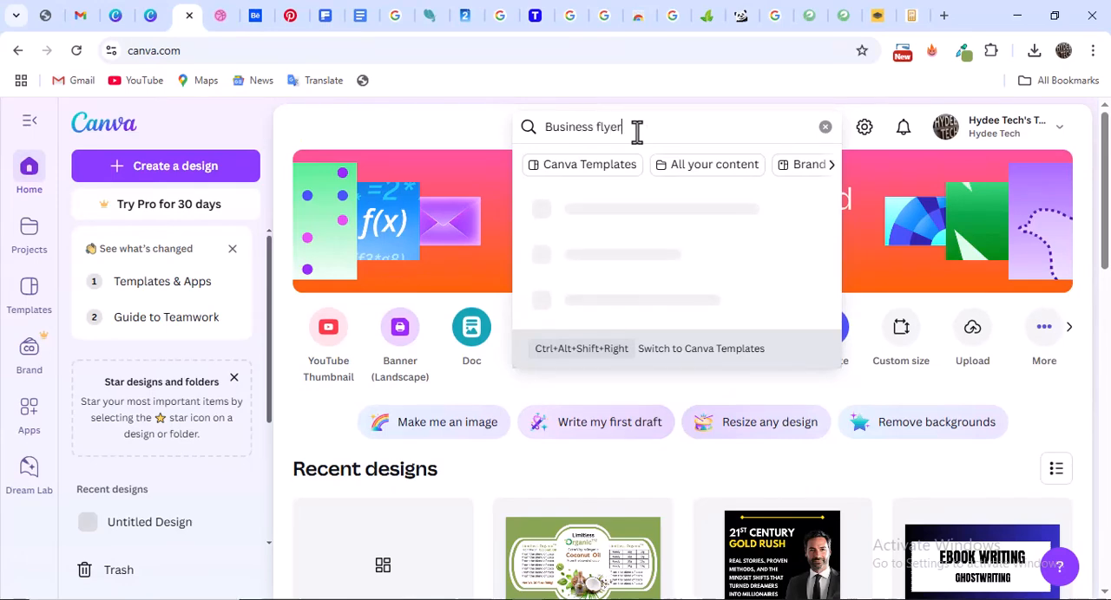
key(Return)
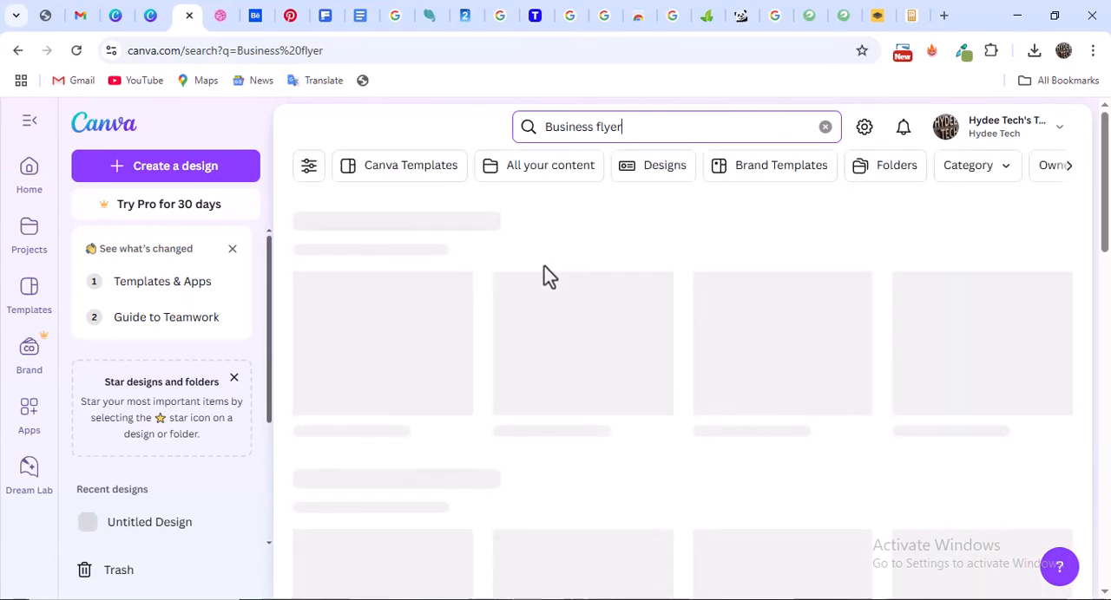
Browse the Canva flyer templates, comparing their layouts, photo placement and colour schemes
scroll(547, 297, down, 3)
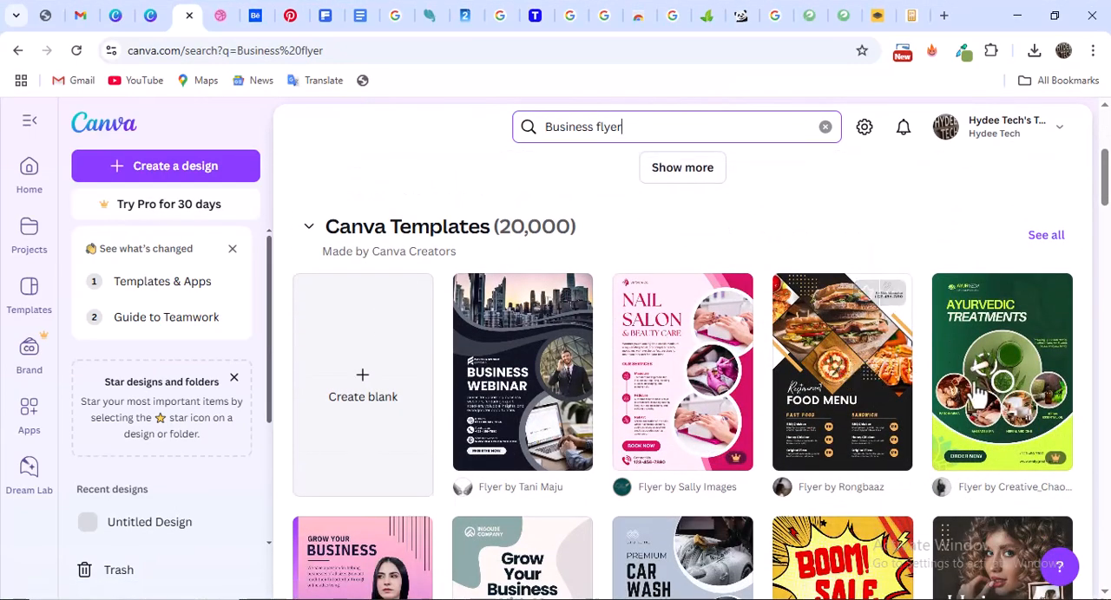
scroll(979, 394, down, 3)
scroll(870, 402, up, 3)
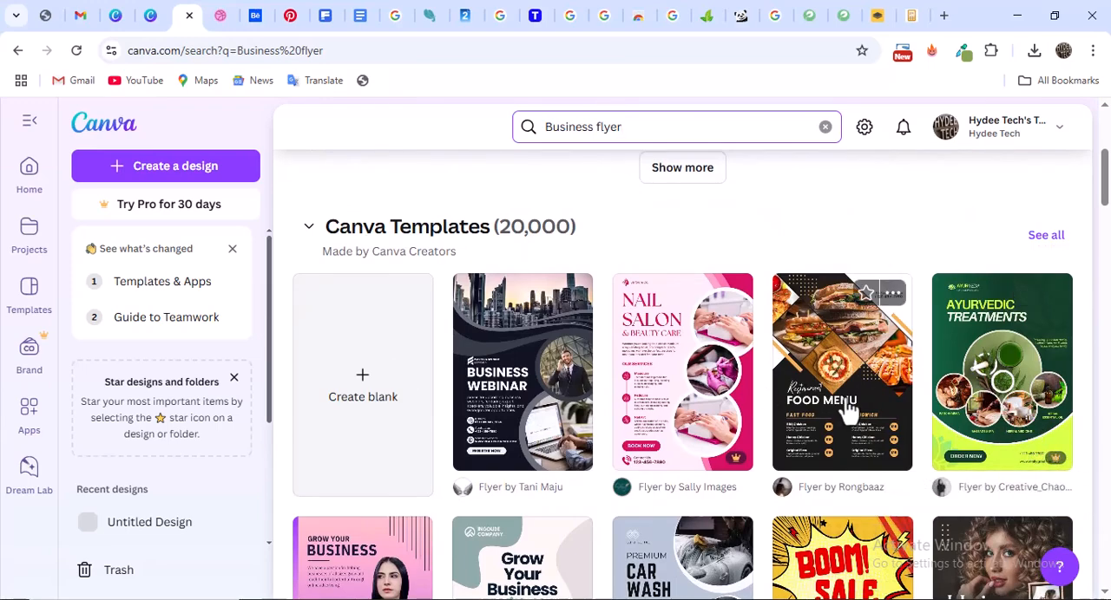
scroll(846, 408, down, 3)
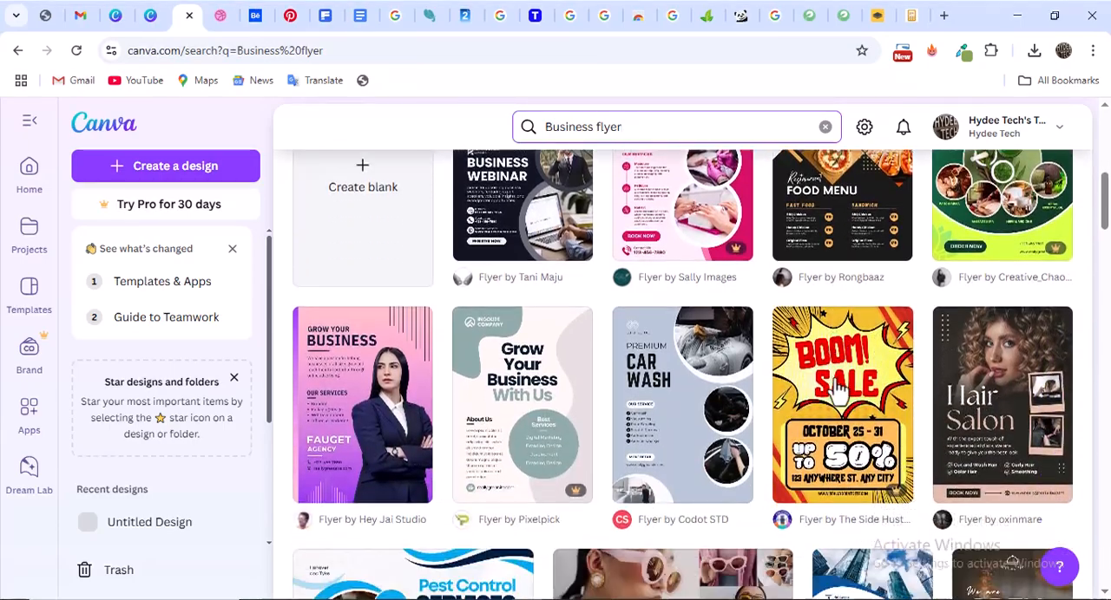
scroll(837, 390, down, 2)
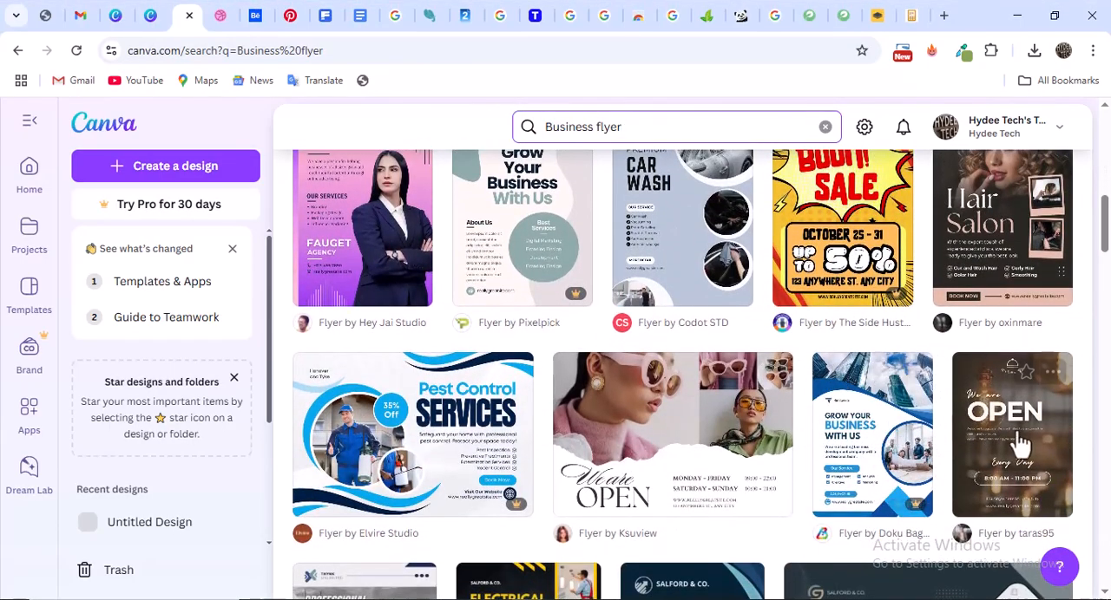
scroll(607, 417, down, 2)
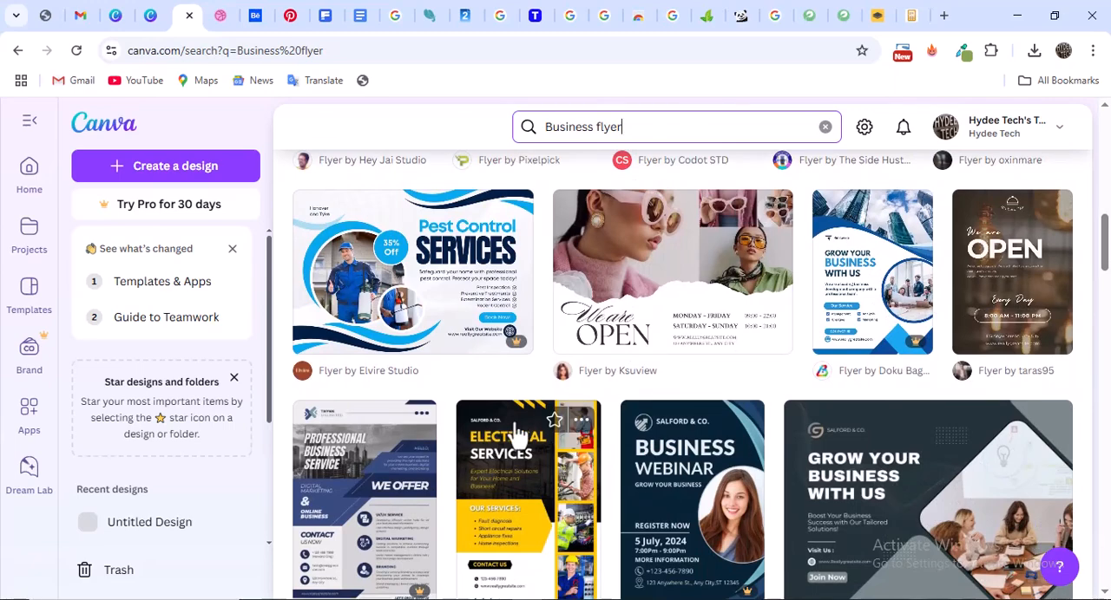
scroll(534, 434, down, 2)
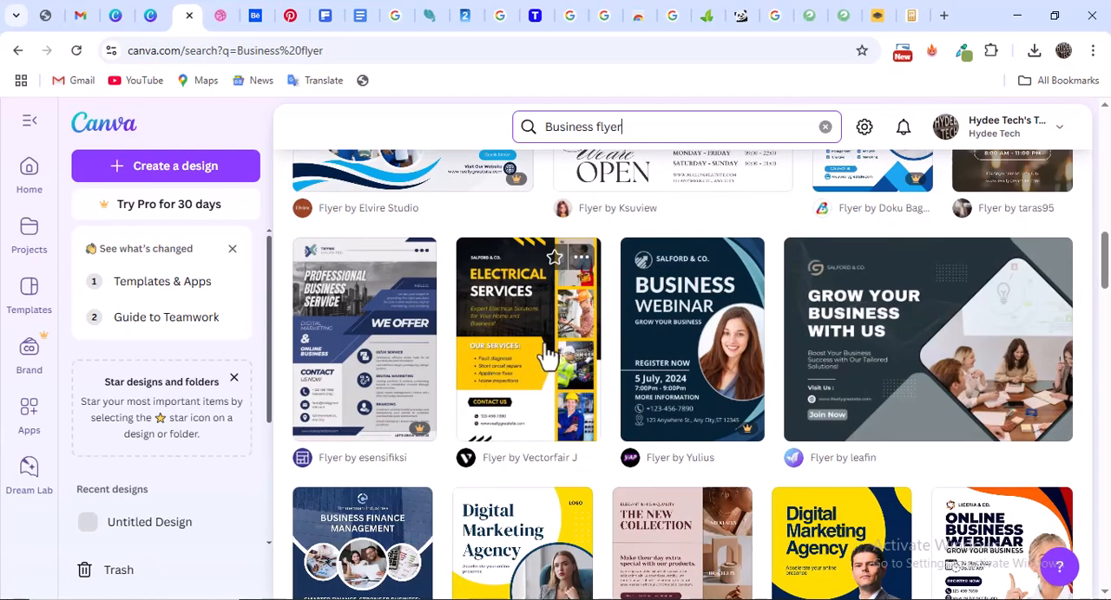
scroll(547, 356, down, 3)
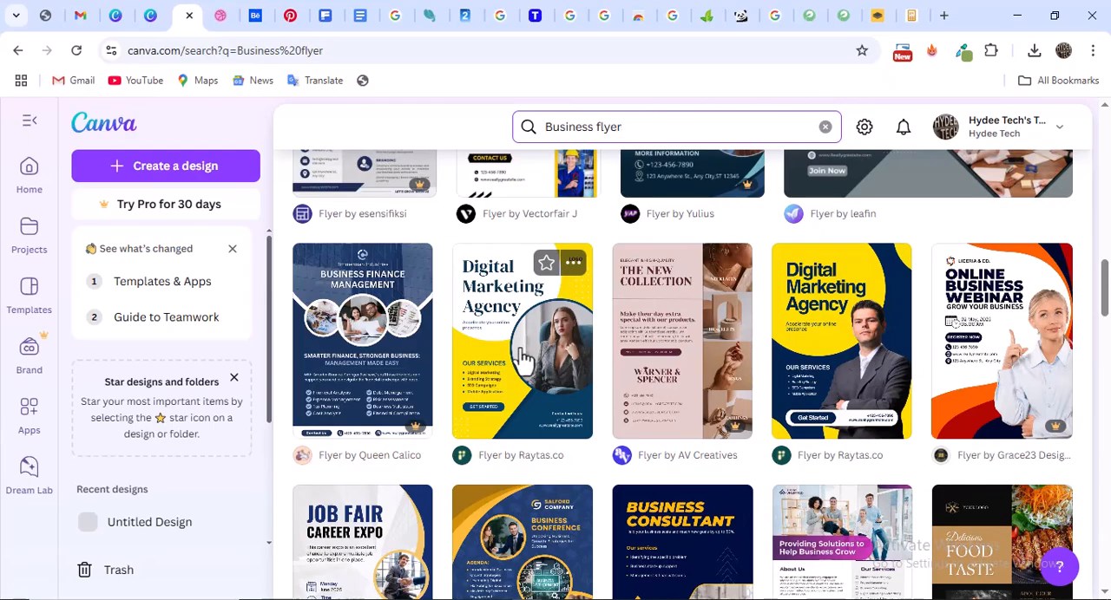
scroll(523, 357, down, 1)
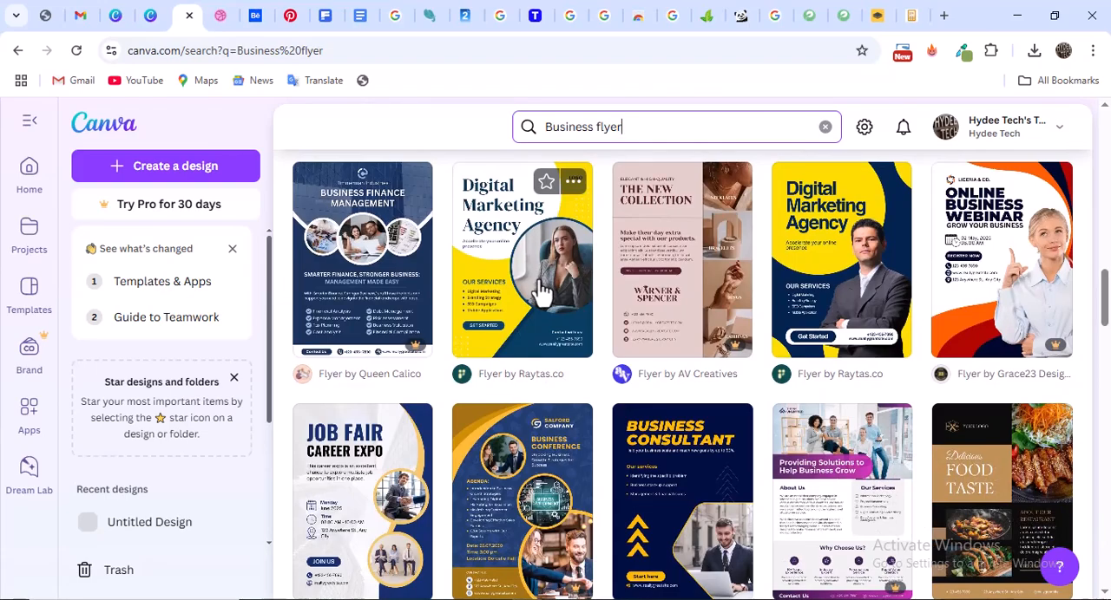
scroll(549, 300, down, 3)
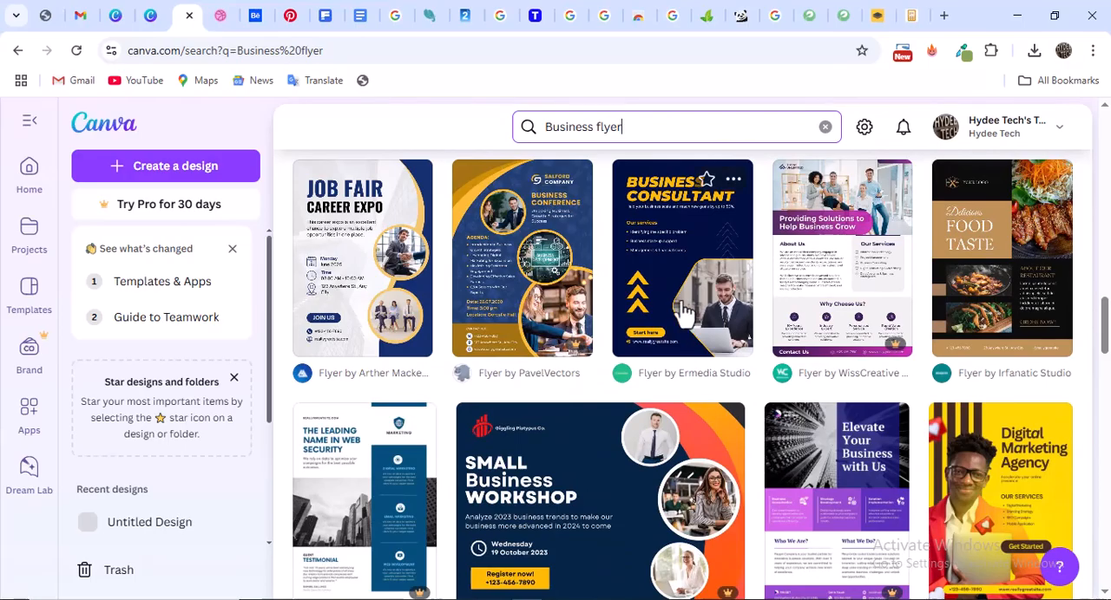
scroll(572, 339, down, 5)
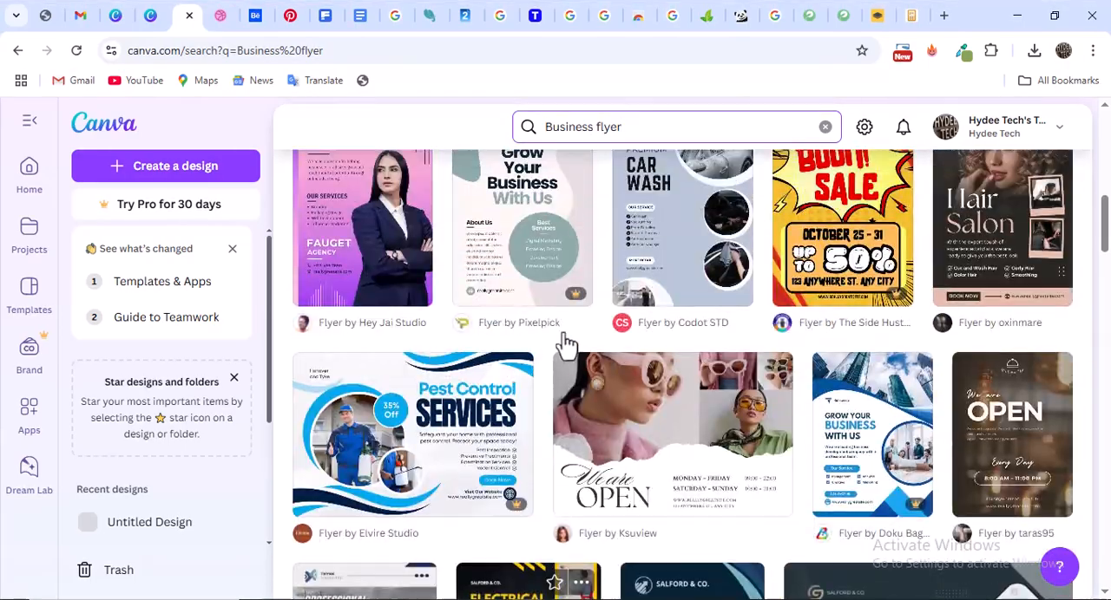
Create a blank A4 flyer from the Canva template results, glance at the Dribbble reference and return to the blank page
scroll(556, 342, up, 5)
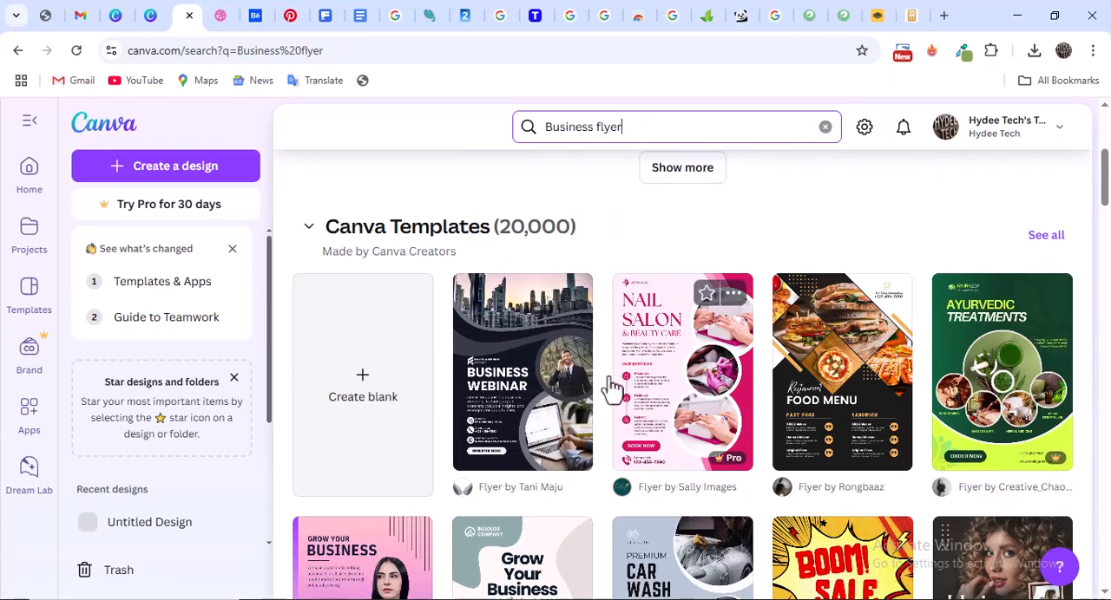
click(366, 393)
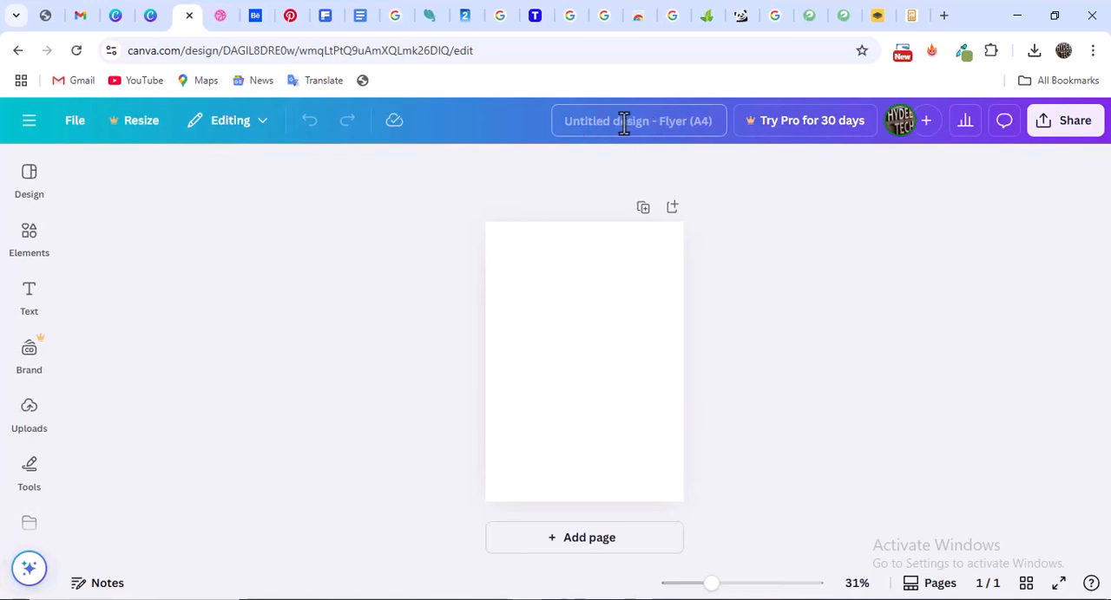
click(257, 14)
click(224, 14)
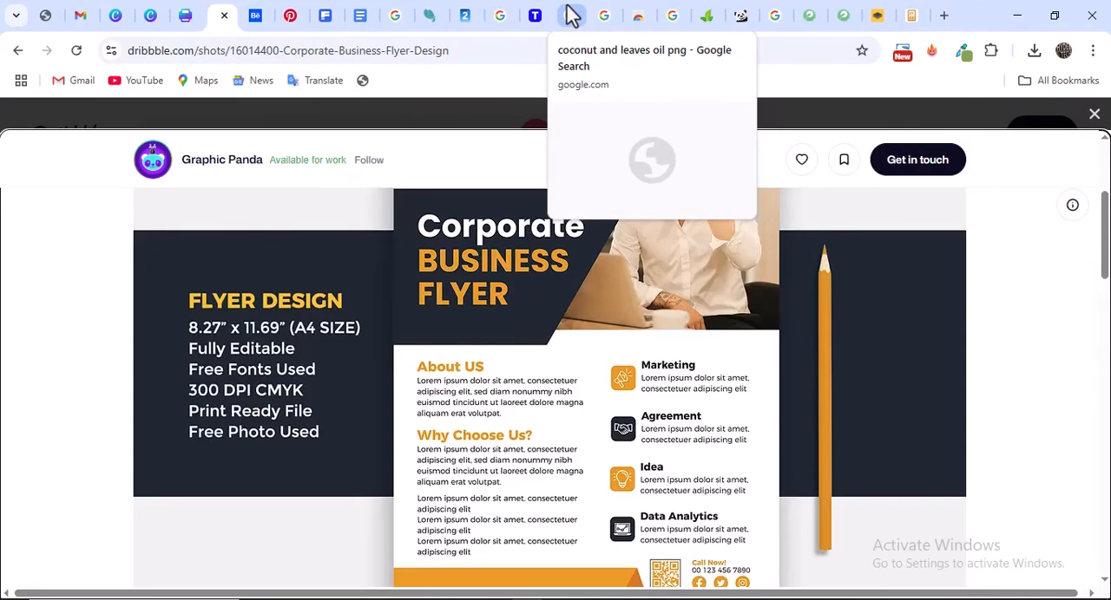
click(188, 15)
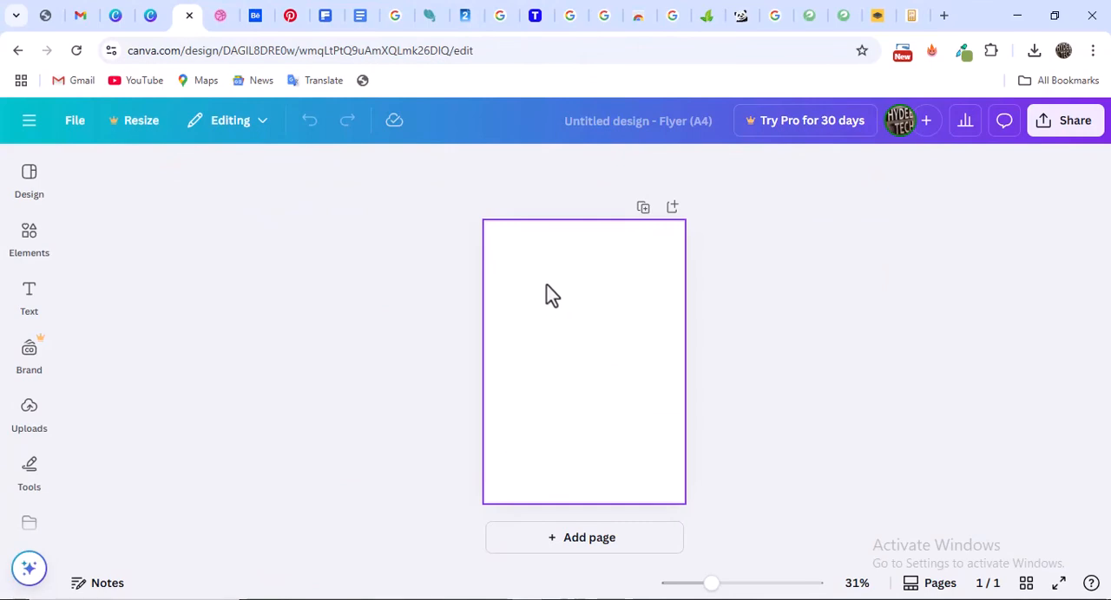
Switch to the Dribbble corporate flyer and study its angled photo header, text sections, service icons and footer shapes
click(222, 12)
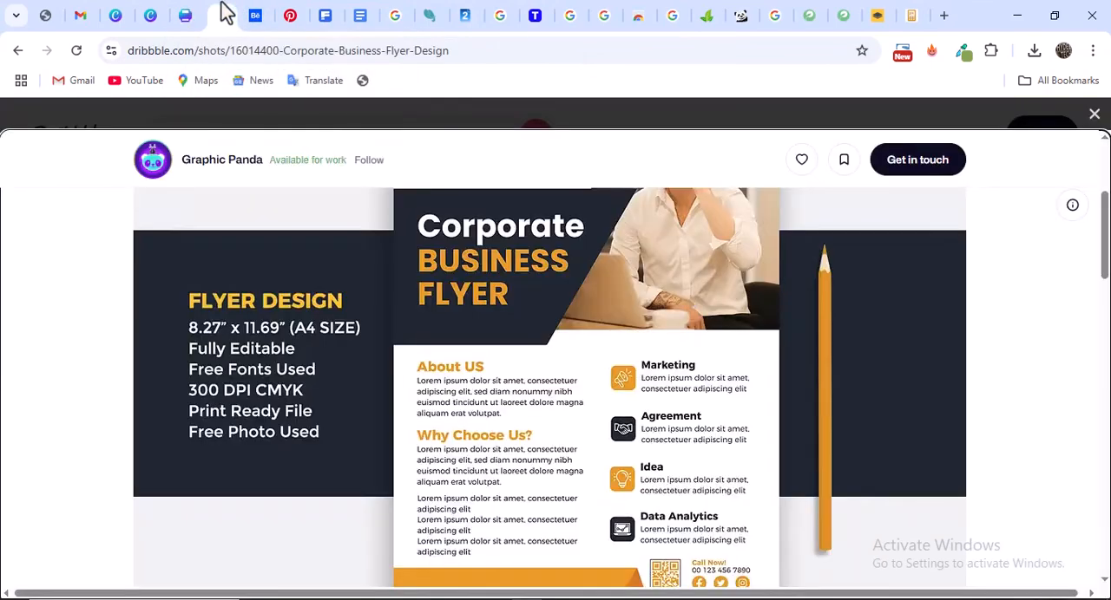
scroll(597, 295, up, 3)
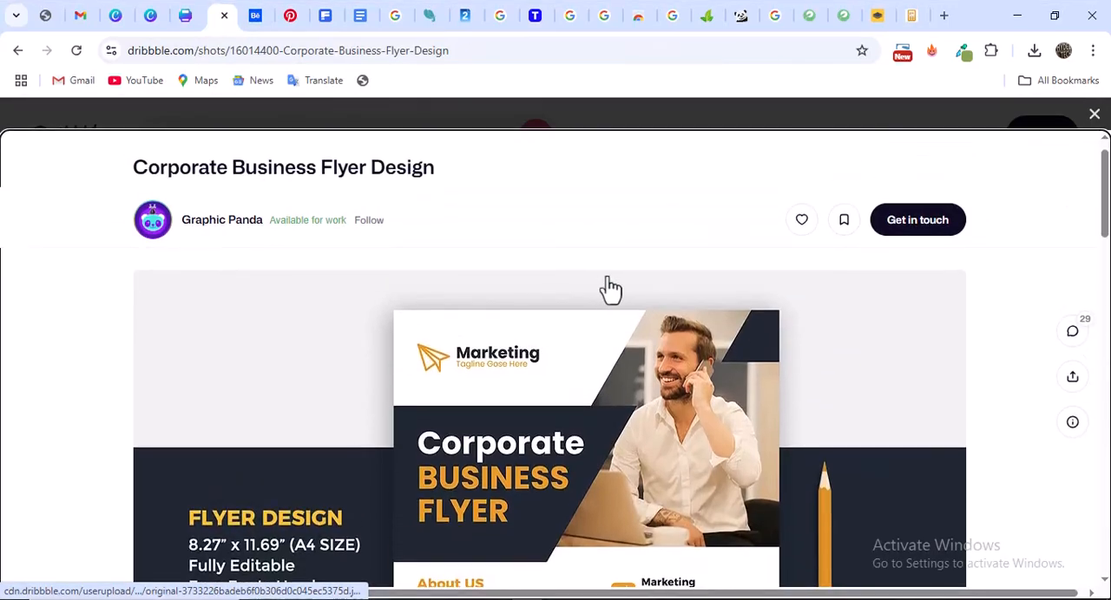
scroll(749, 248, down, 1)
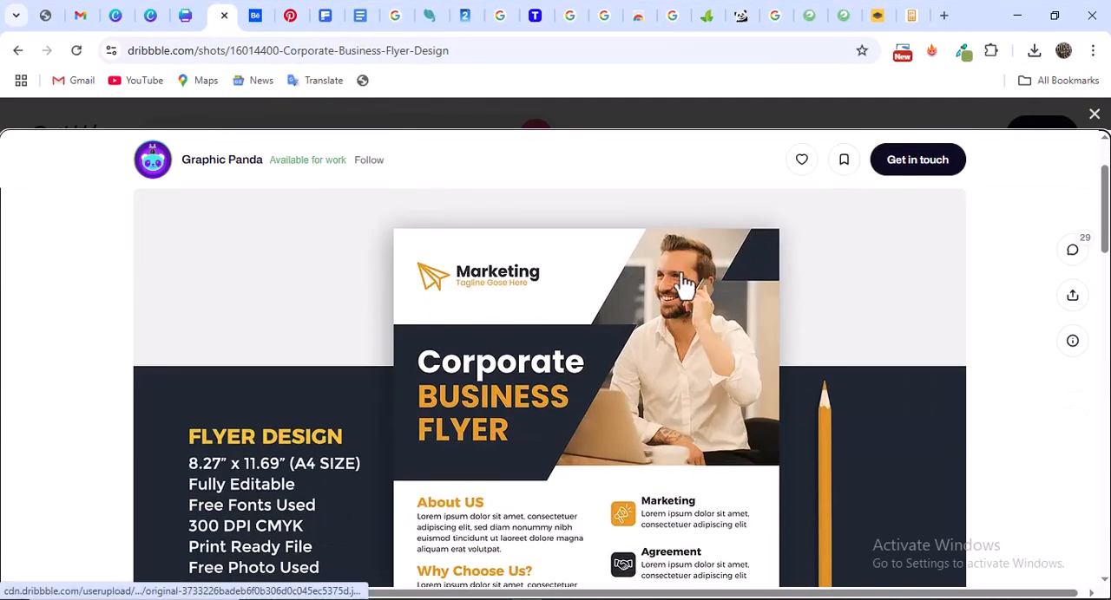
scroll(678, 313, down, 1)
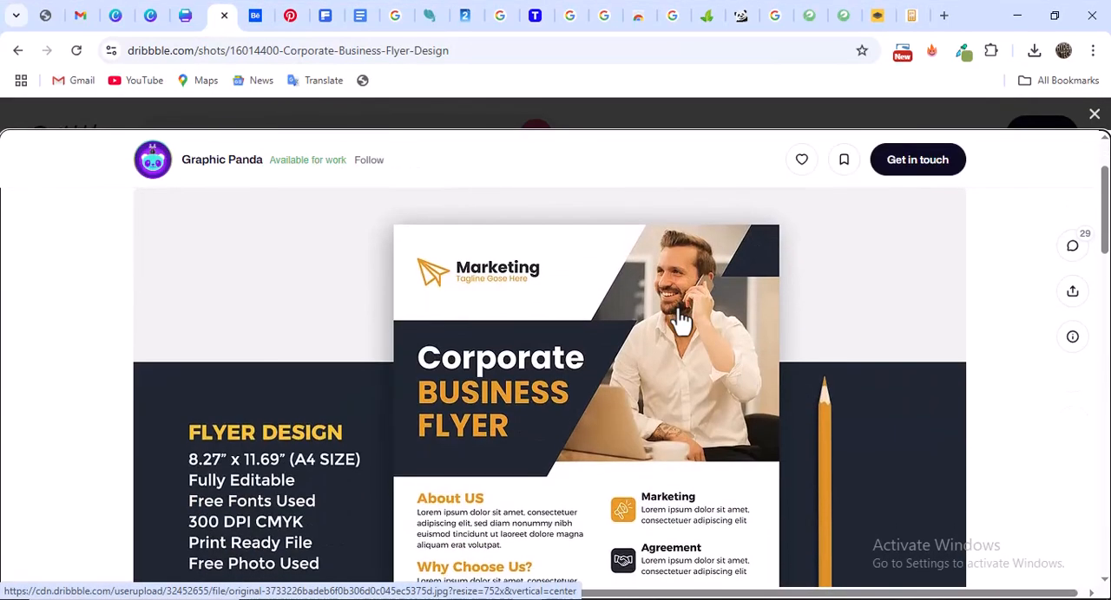
scroll(675, 330, down, 3)
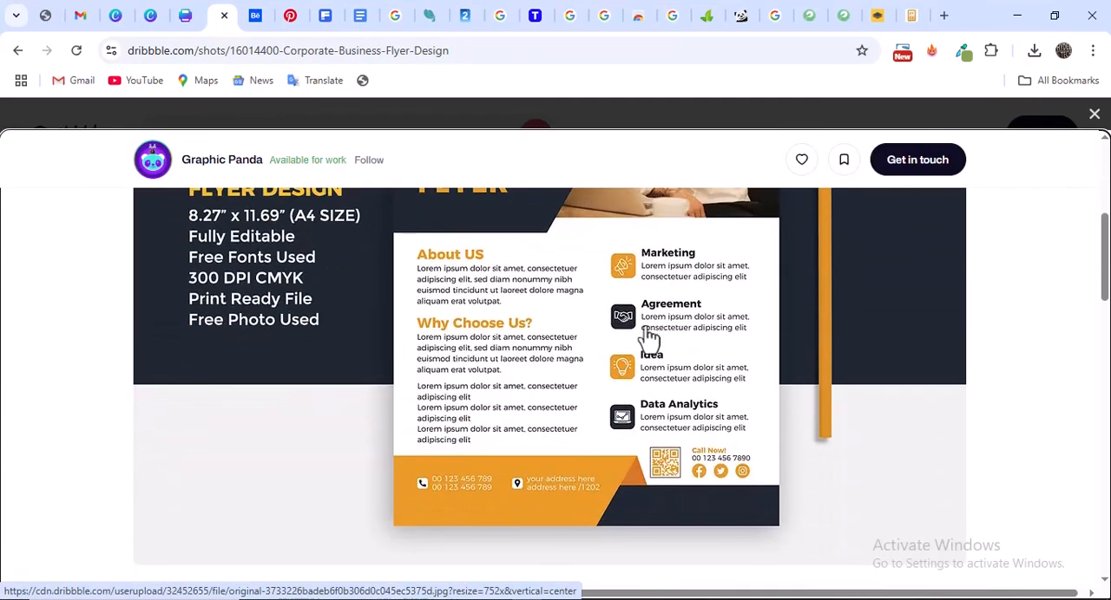
scroll(650, 339, up, 1)
scroll(564, 328, up, 3)
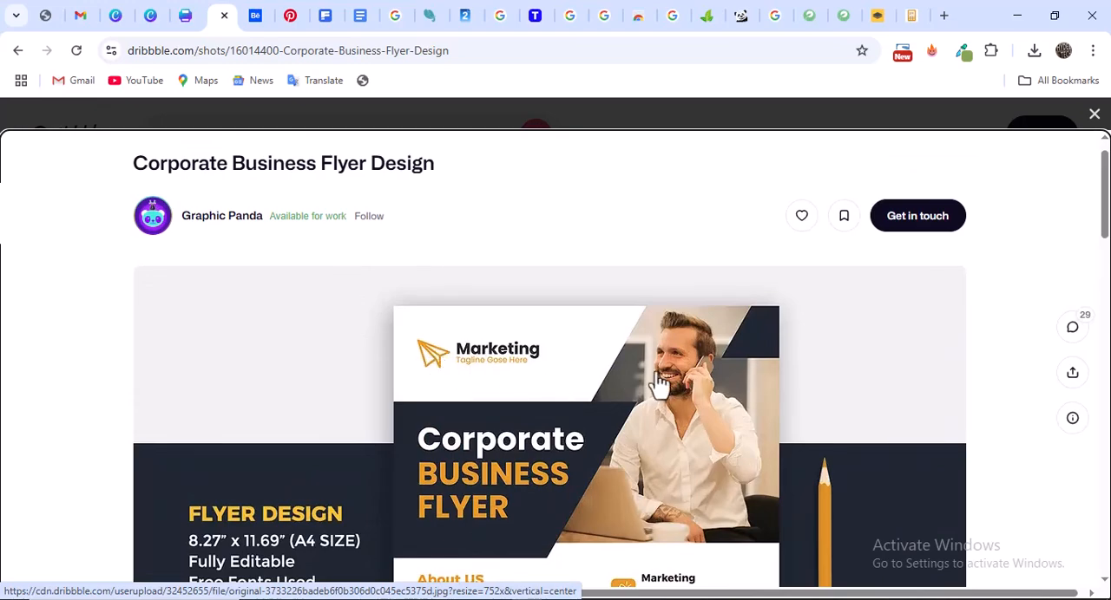
scroll(651, 381, down, 2)
scroll(650, 380, up, 1)
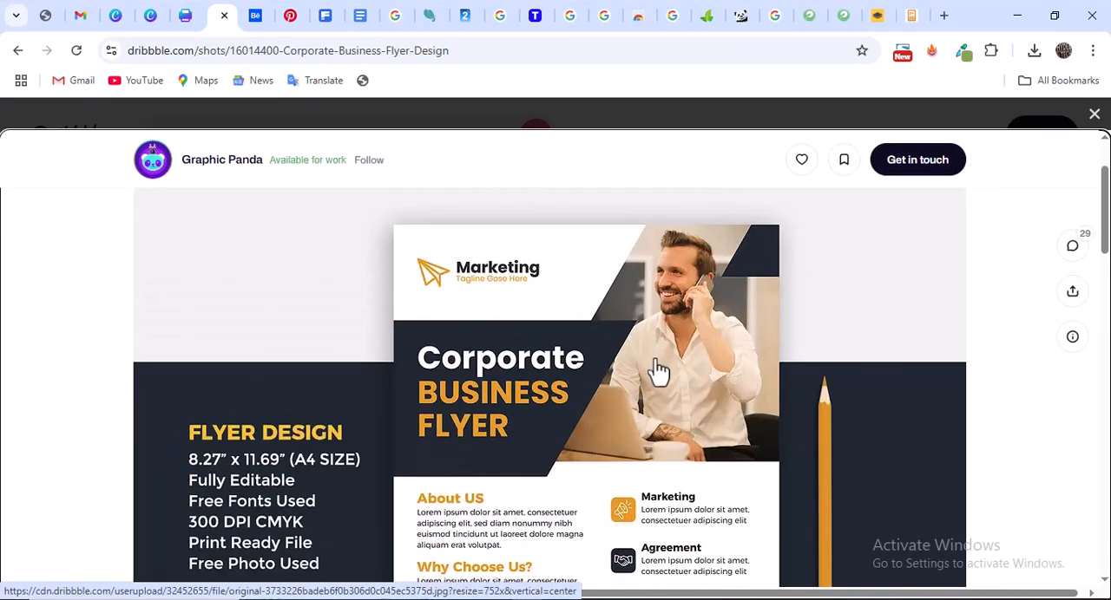
scroll(699, 365, down, 3)
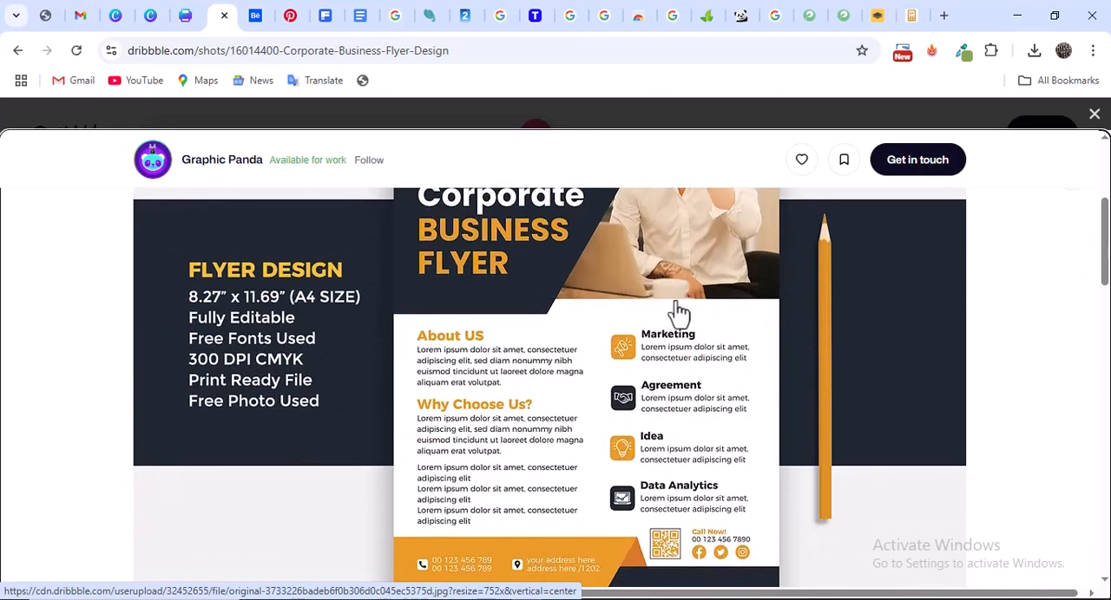
scroll(674, 310, up, 2)
scroll(669, 335, down, 2)
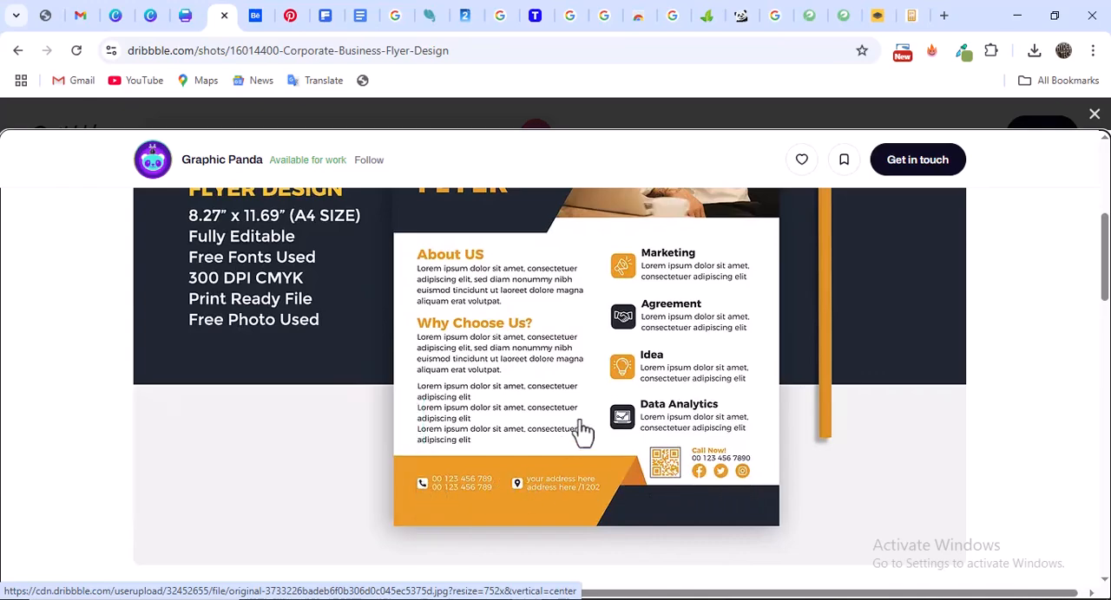
Finish reviewing the Dribbble flyer's header, return to the blank Canva flyer and search the elements for "phone icon png"
scroll(577, 390, up, 2)
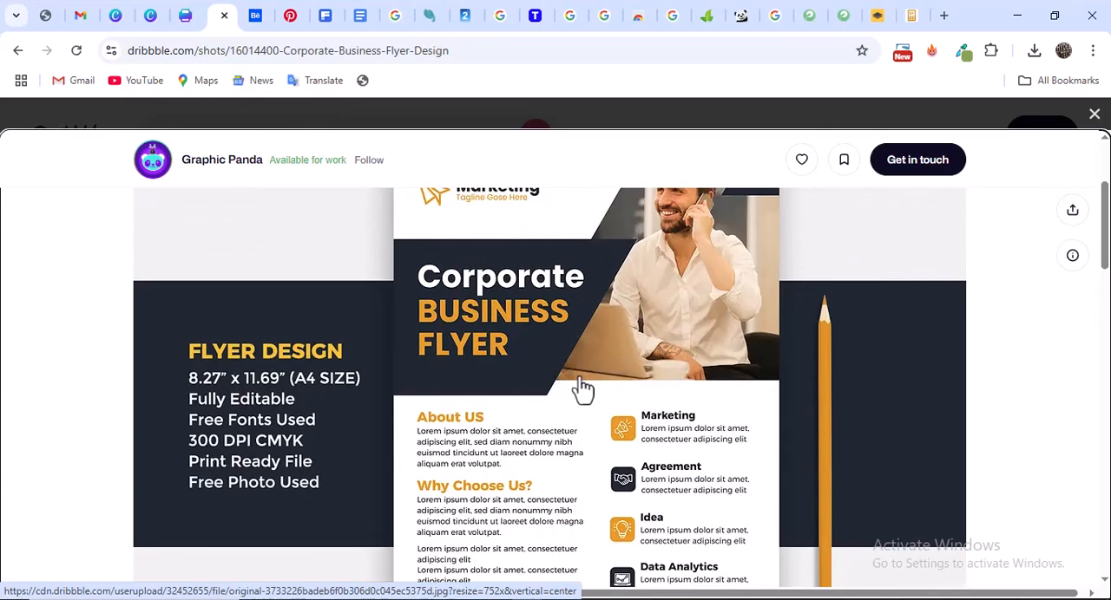
scroll(535, 425, up, 2)
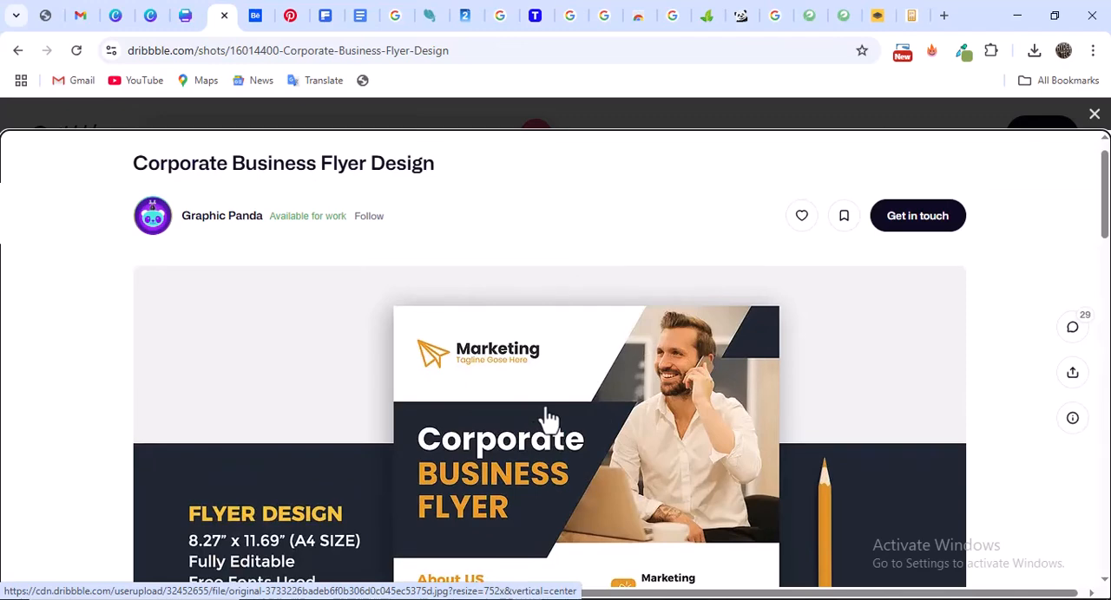
click(186, 17)
click(35, 291)
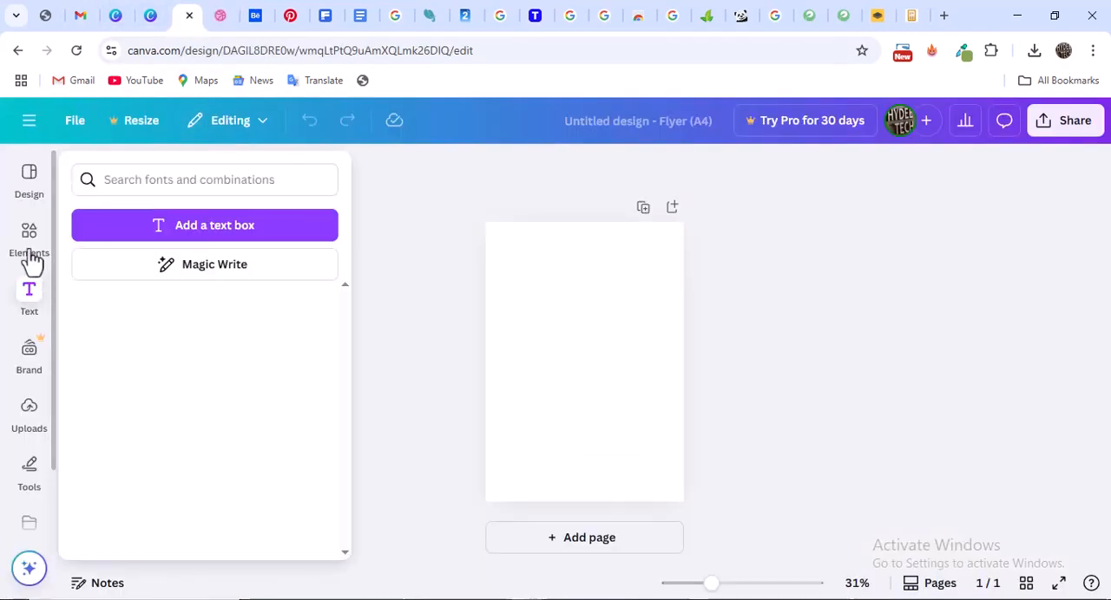
click(30, 256)
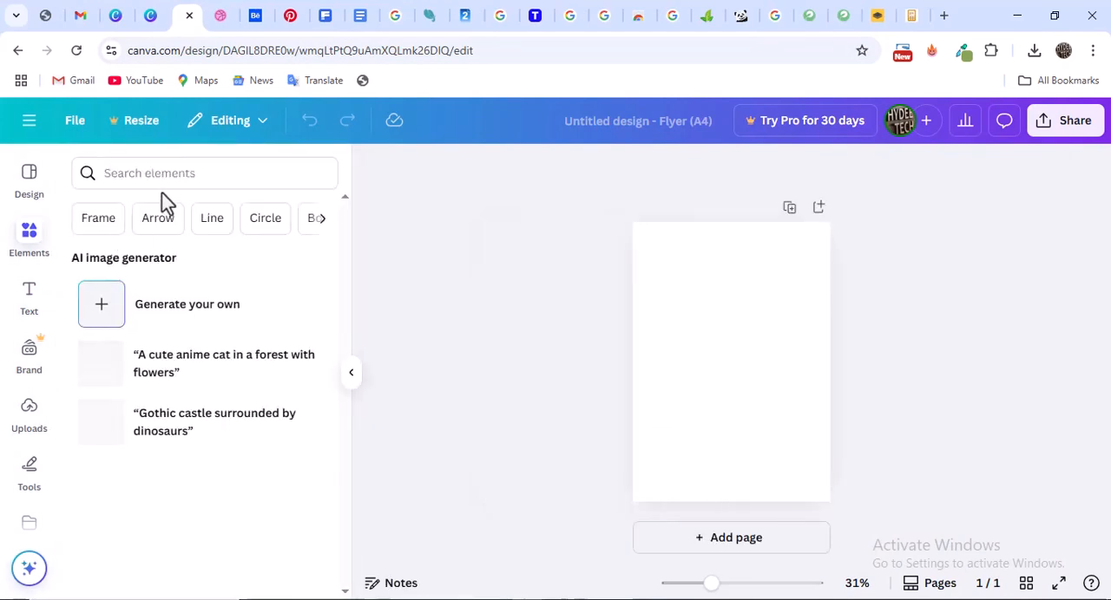
click(161, 173)
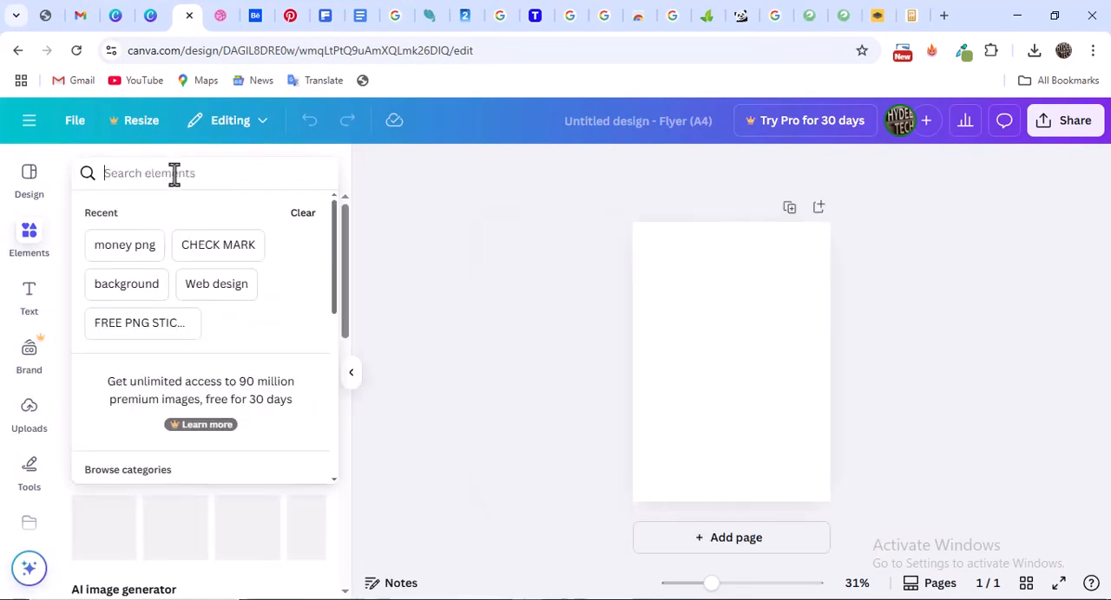
text(phone )
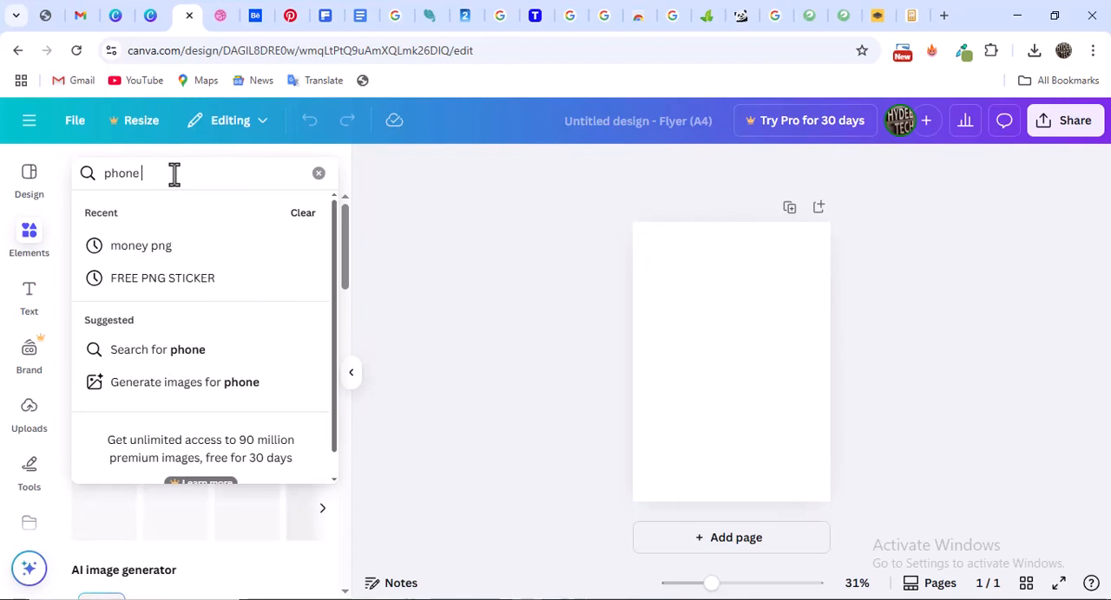
text(icon png)
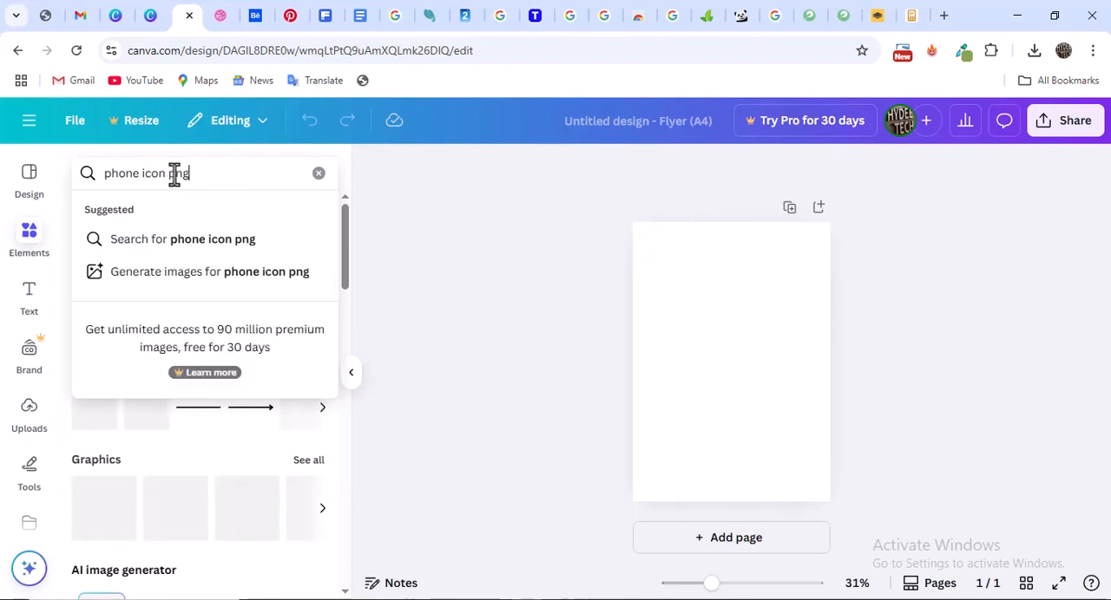
key(Return)
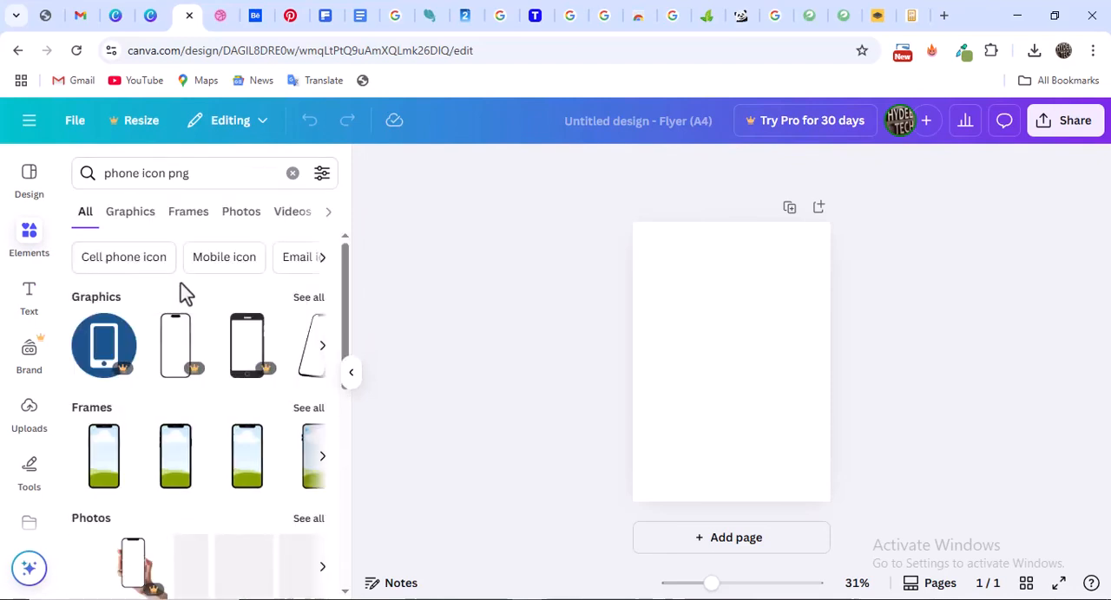
Check the phone icon results, change to the suggested "Phone icon" search and list all of its graphics
scroll(173, 306, down, 10)
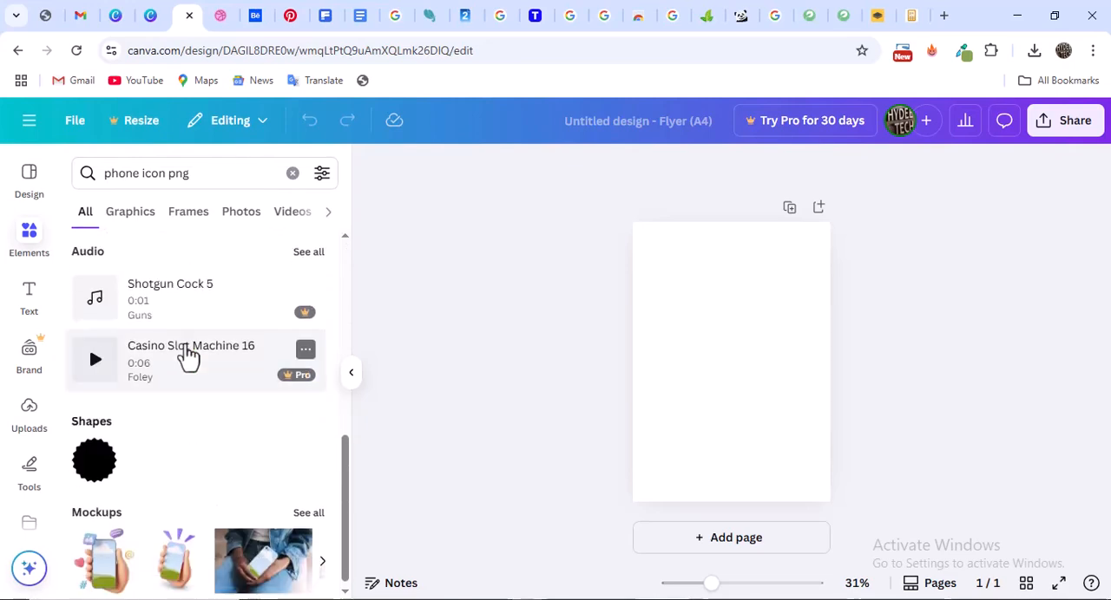
scroll(199, 391, up, 10)
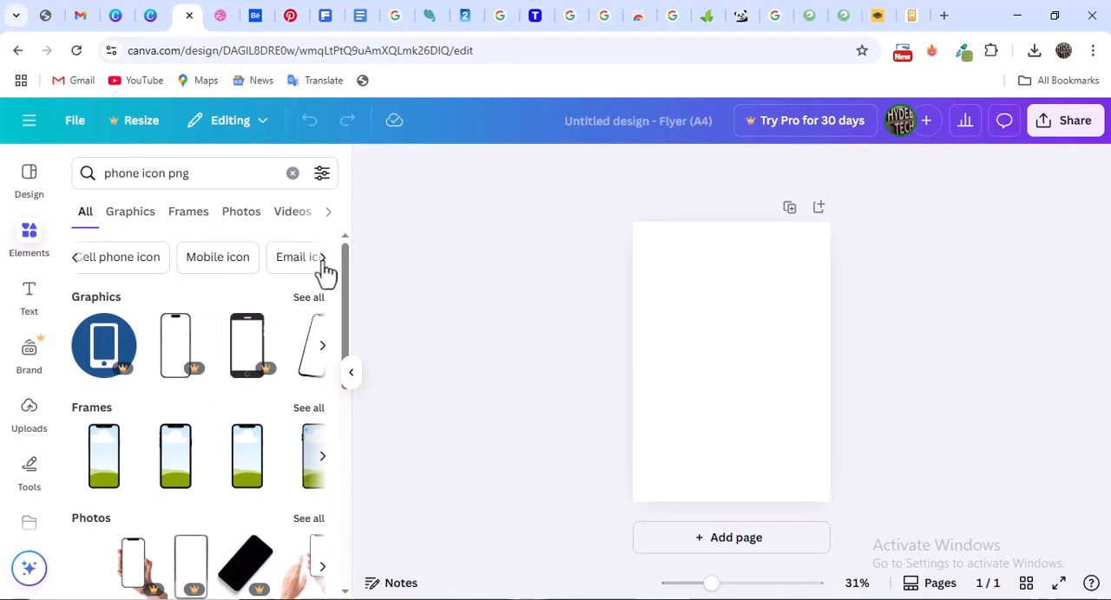
click(320, 259)
click(201, 265)
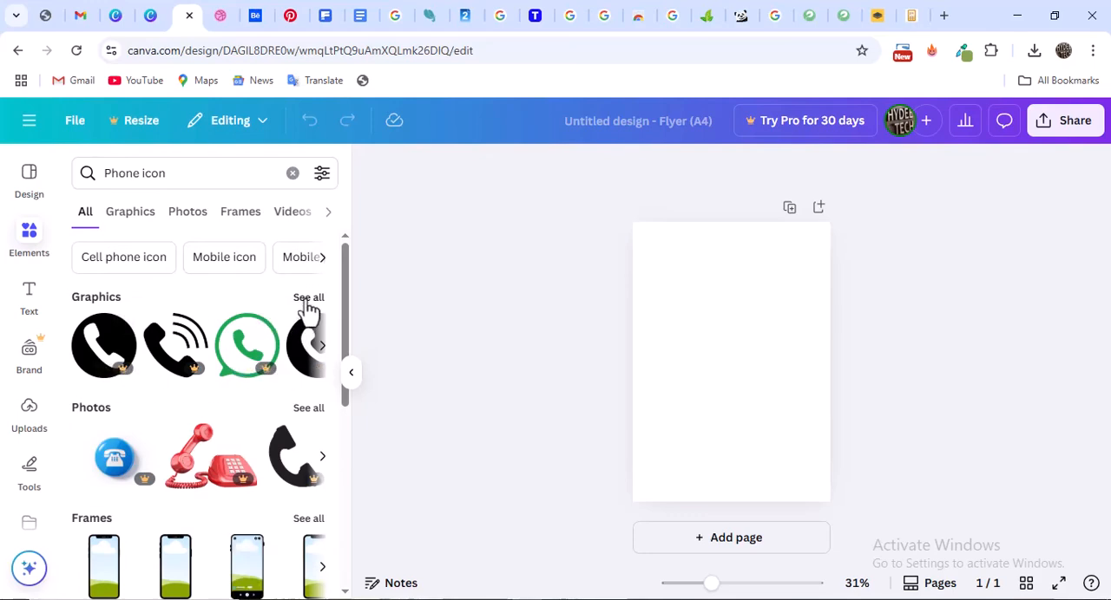
click(309, 297)
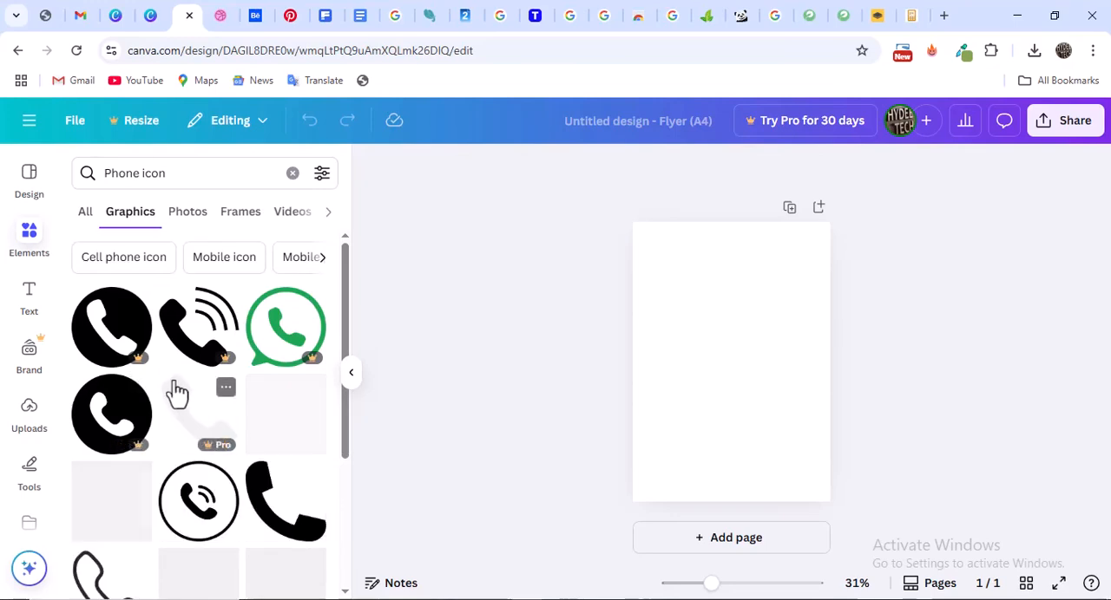
Browse the phone icon graphics, comparing handset shapes, circular badges, colours and free versus premium versions
scroll(181, 400, down, 3)
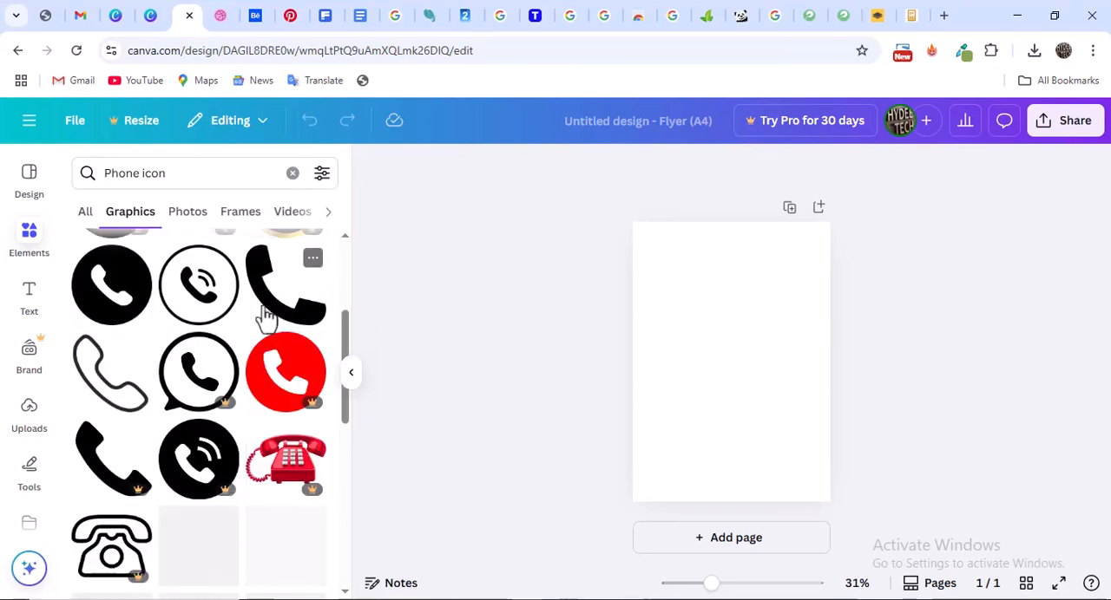
scroll(200, 321, down, 5)
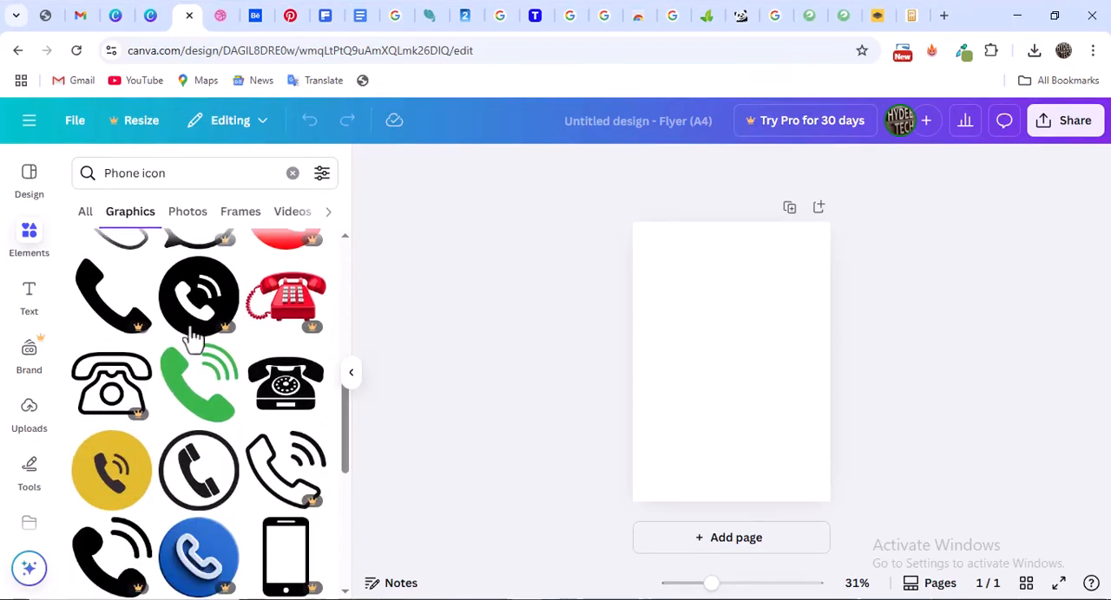
scroll(201, 322, down, 4)
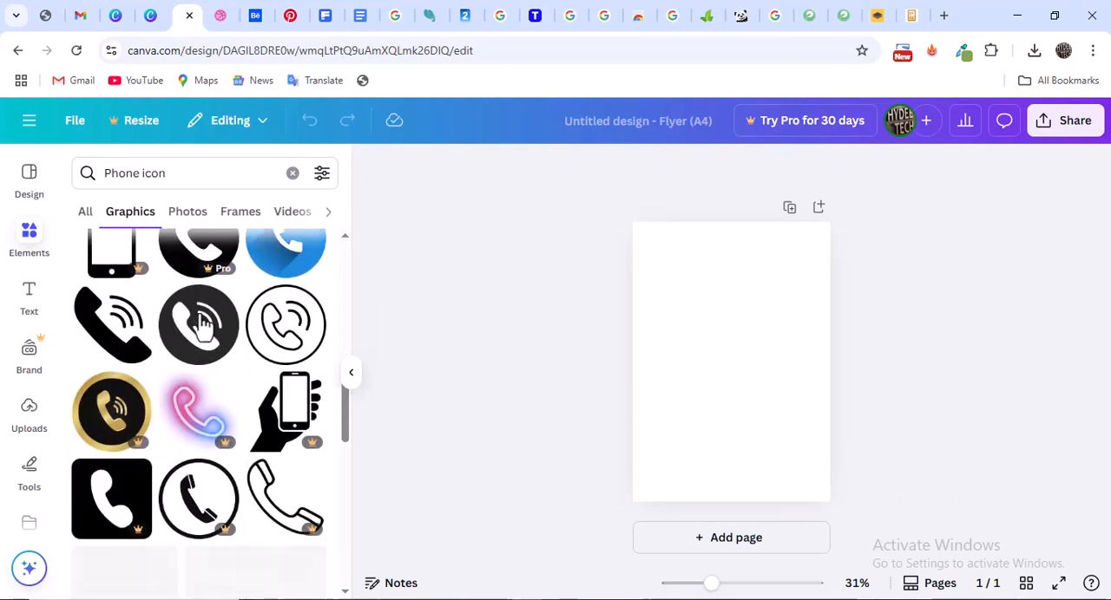
scroll(201, 324, up, 2)
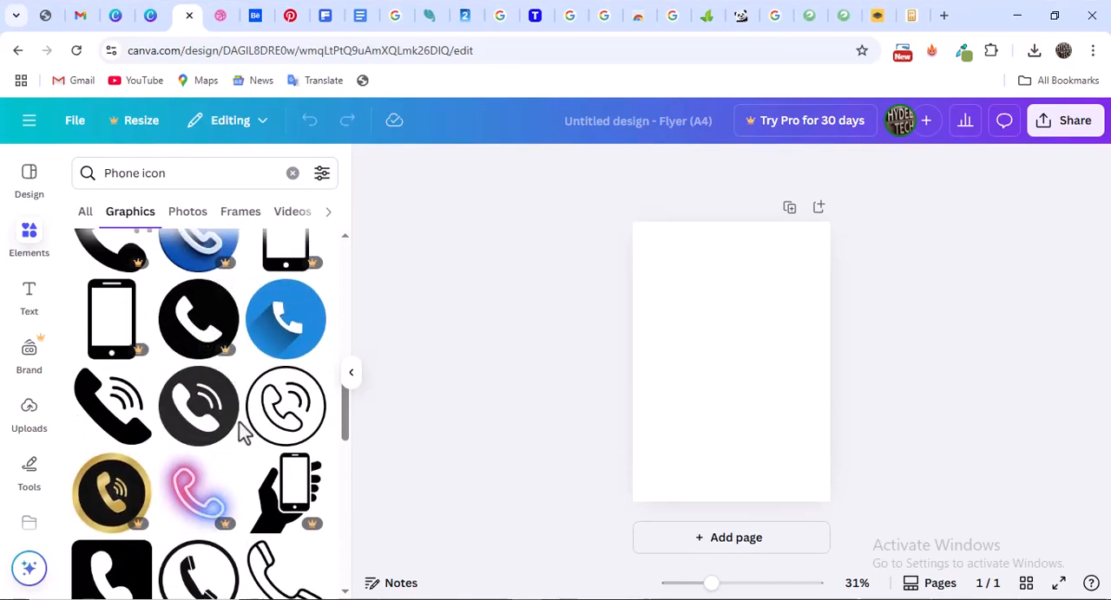
scroll(262, 425, down, 6)
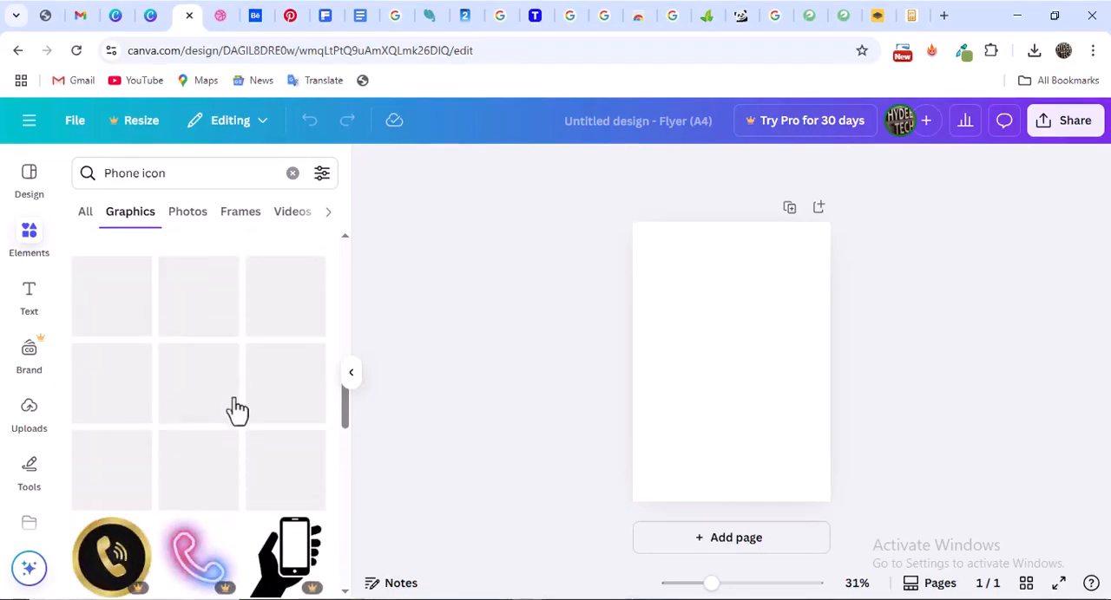
scroll(230, 407, up, 5)
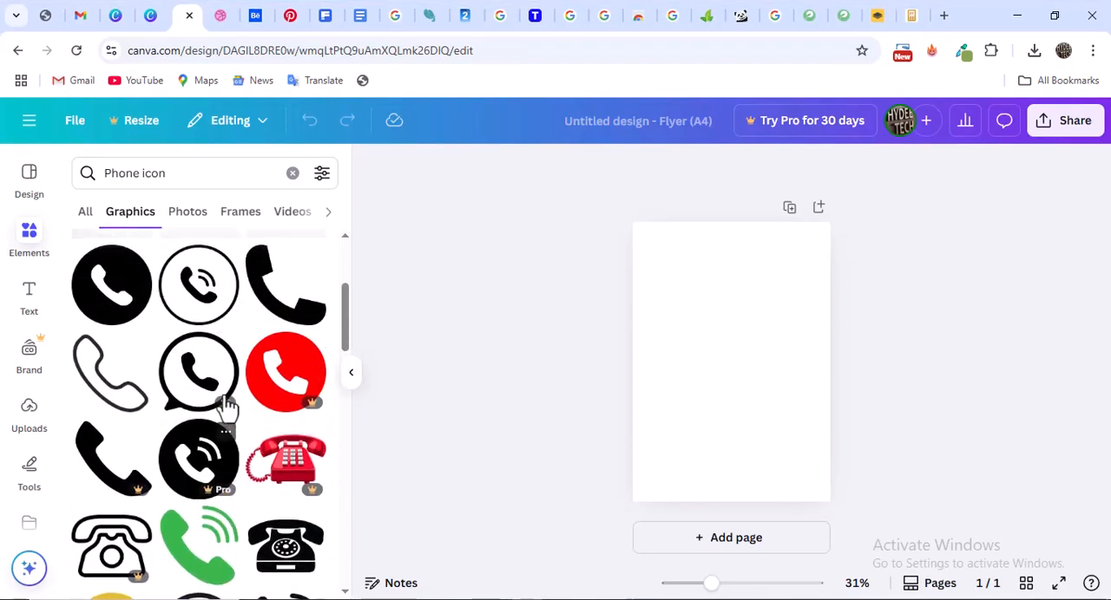
scroll(227, 408, down, 3)
scroll(228, 408, up, 3)
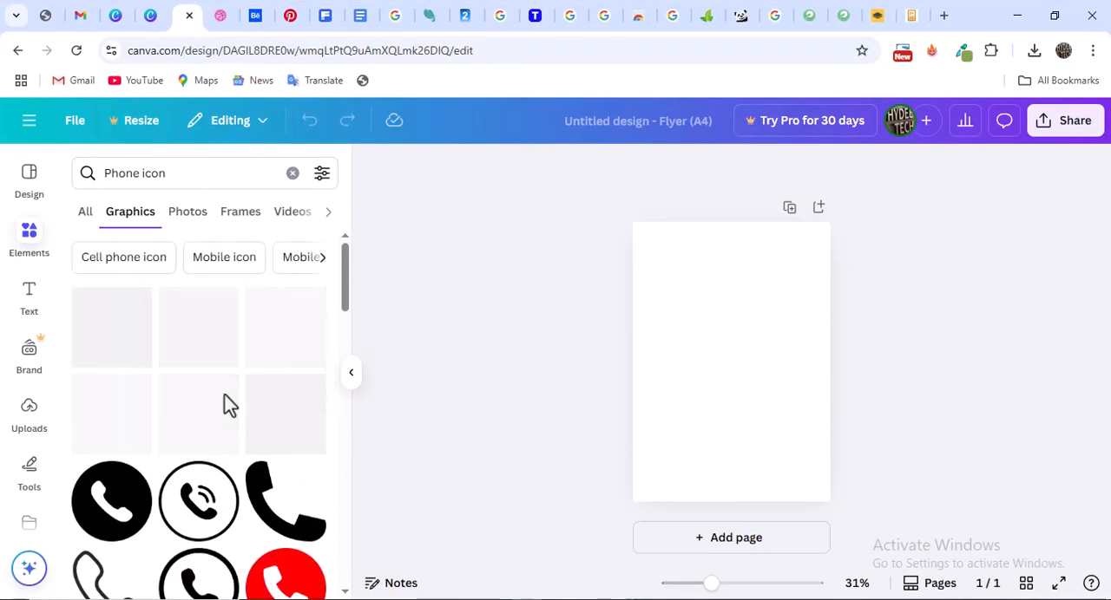
scroll(193, 329, down, 3)
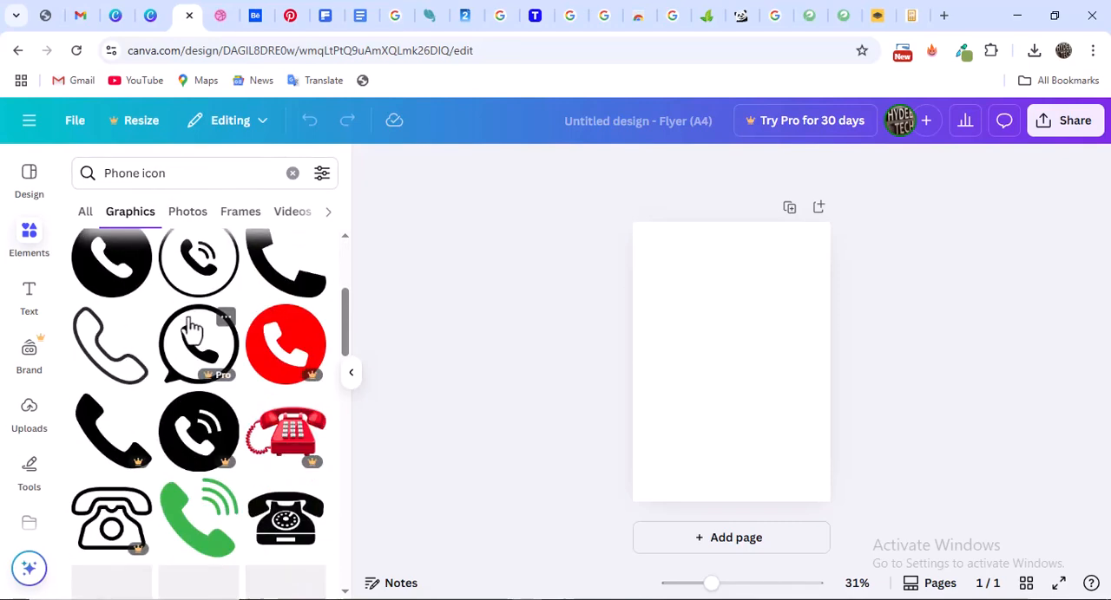
scroll(187, 327, down, 2)
scroll(187, 327, up, 5)
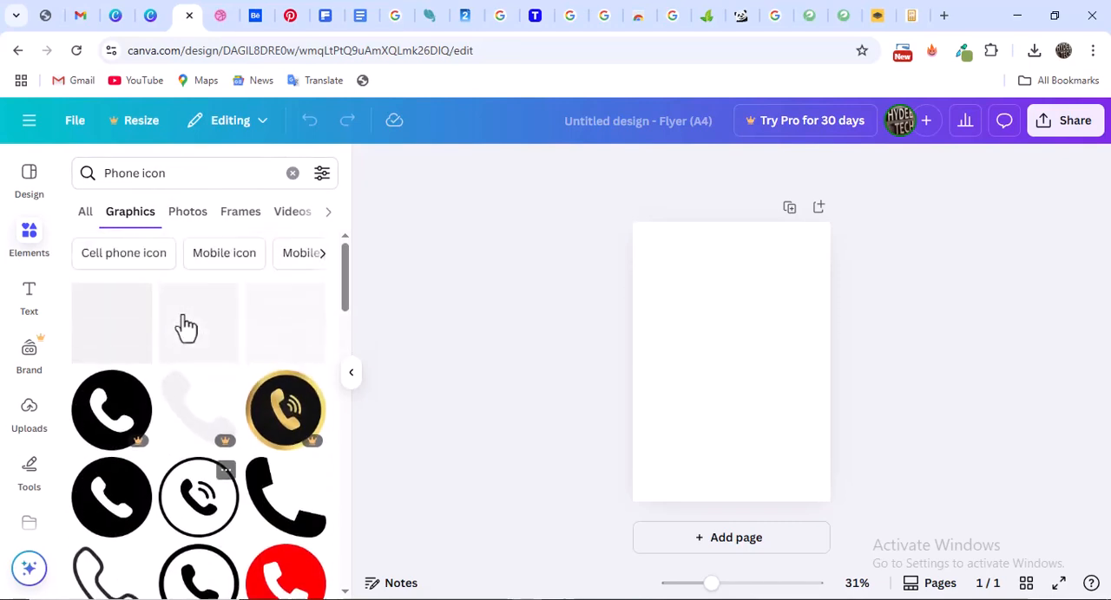
scroll(187, 327, down, 1)
scroll(187, 327, down, 10)
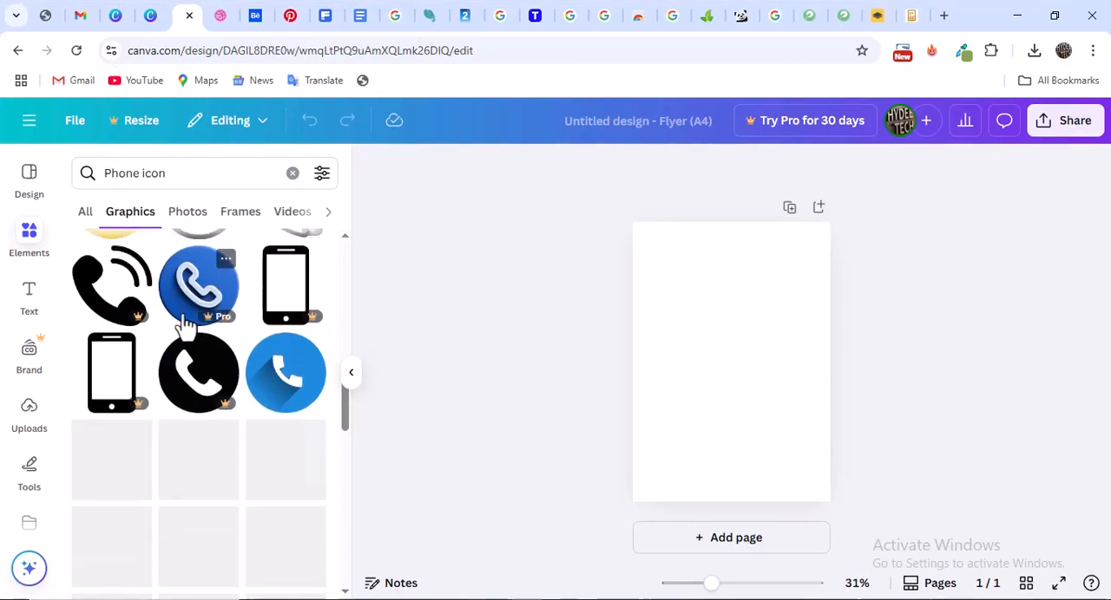
scroll(188, 324, down, 8)
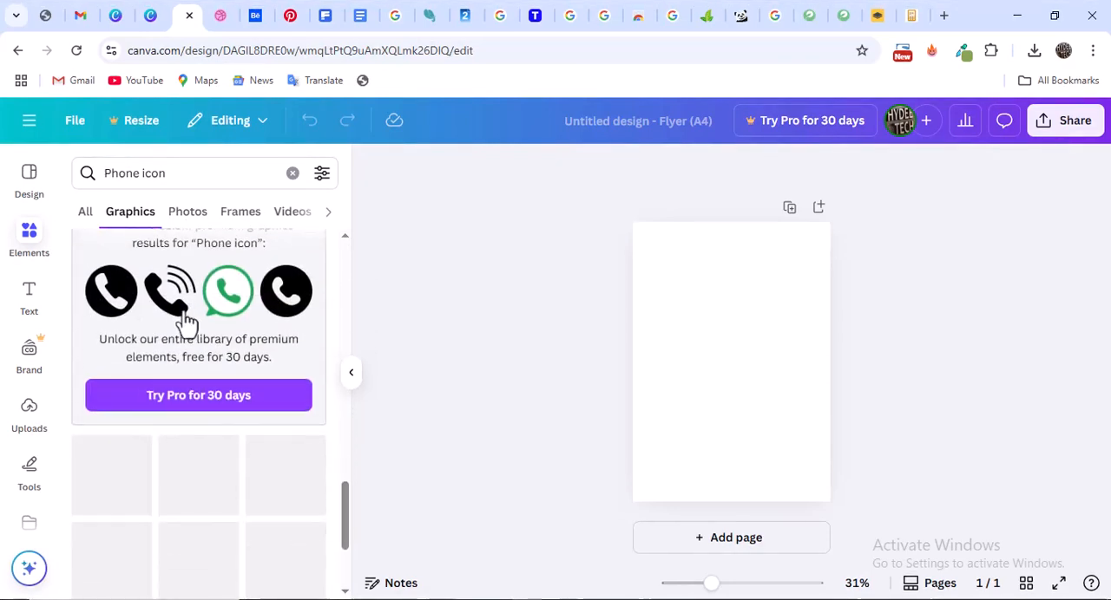
scroll(189, 321, up, 2)
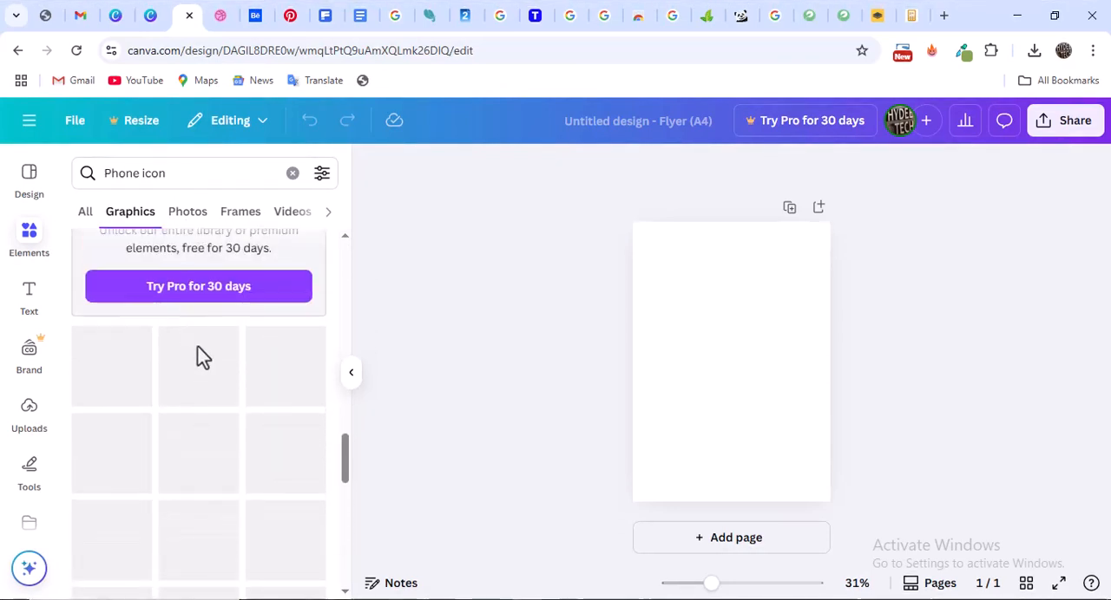
scroll(200, 360, down, 2)
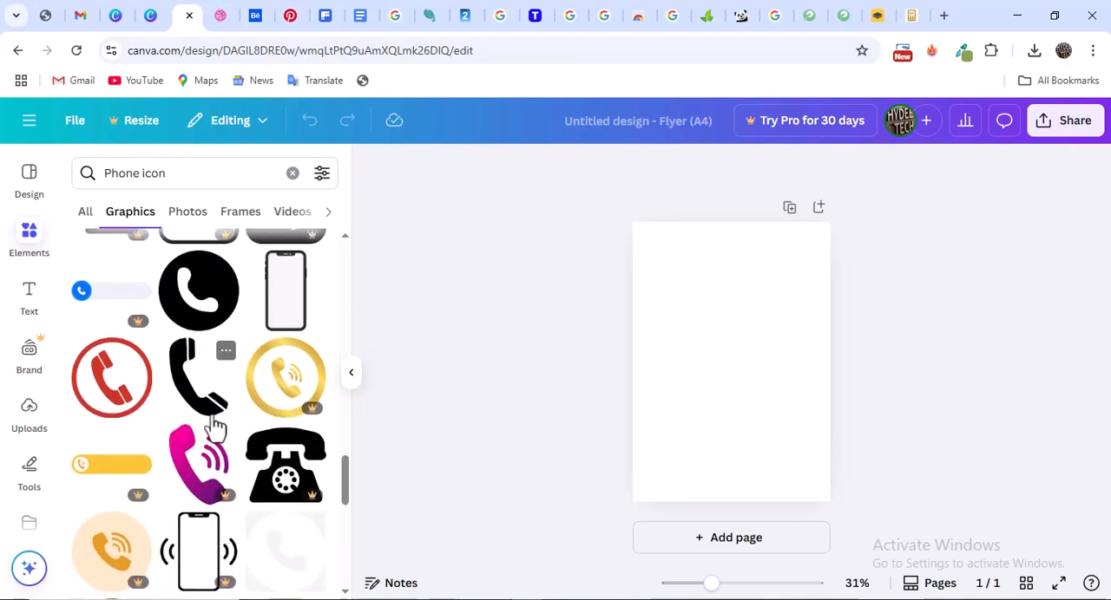
scroll(216, 399, down, 2)
scroll(216, 400, down, 5)
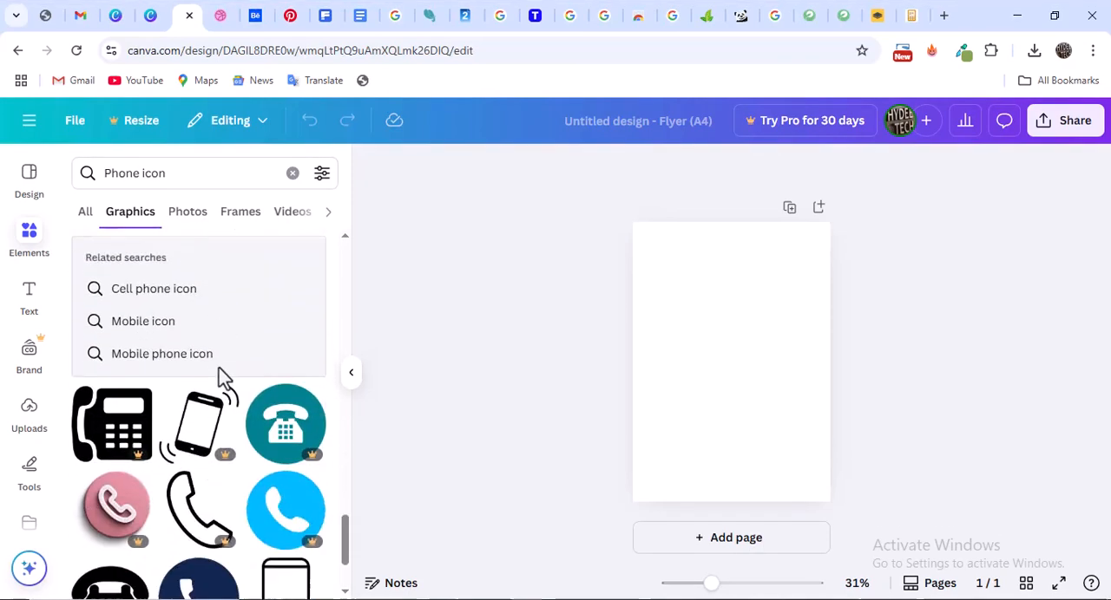
scroll(199, 382, down, 3)
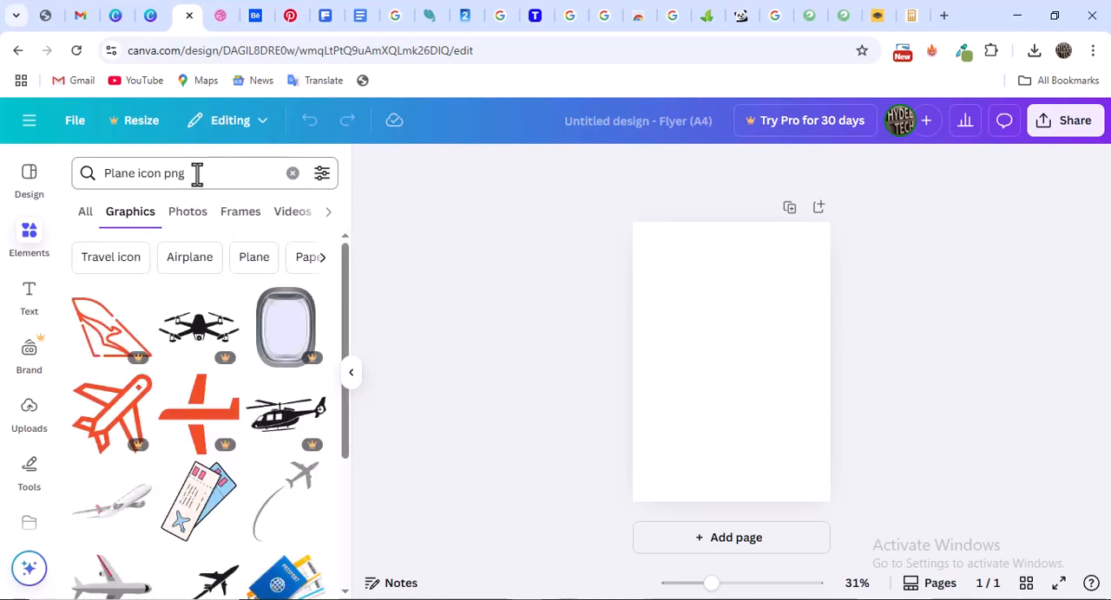
Search the elements for "Business guy making call image"
triple_click(197, 174)
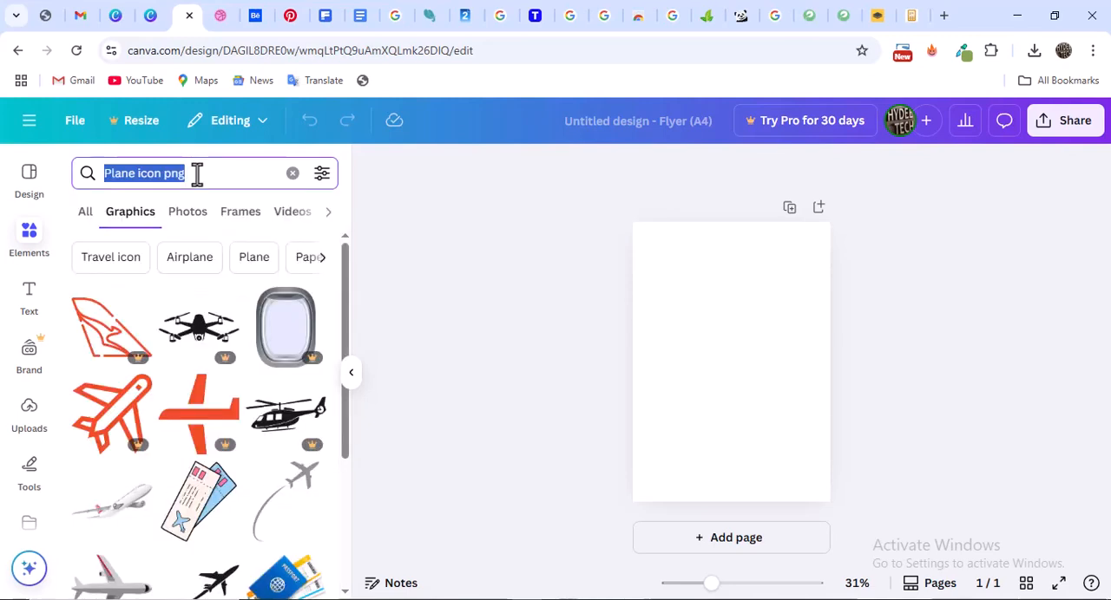
text(Business)
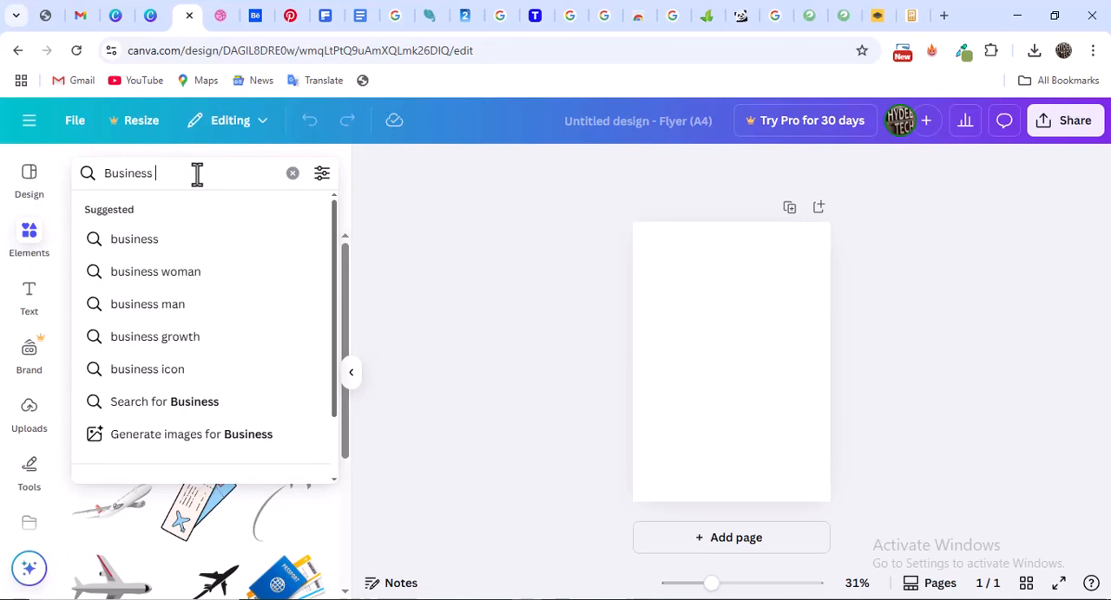
text( guy making c)
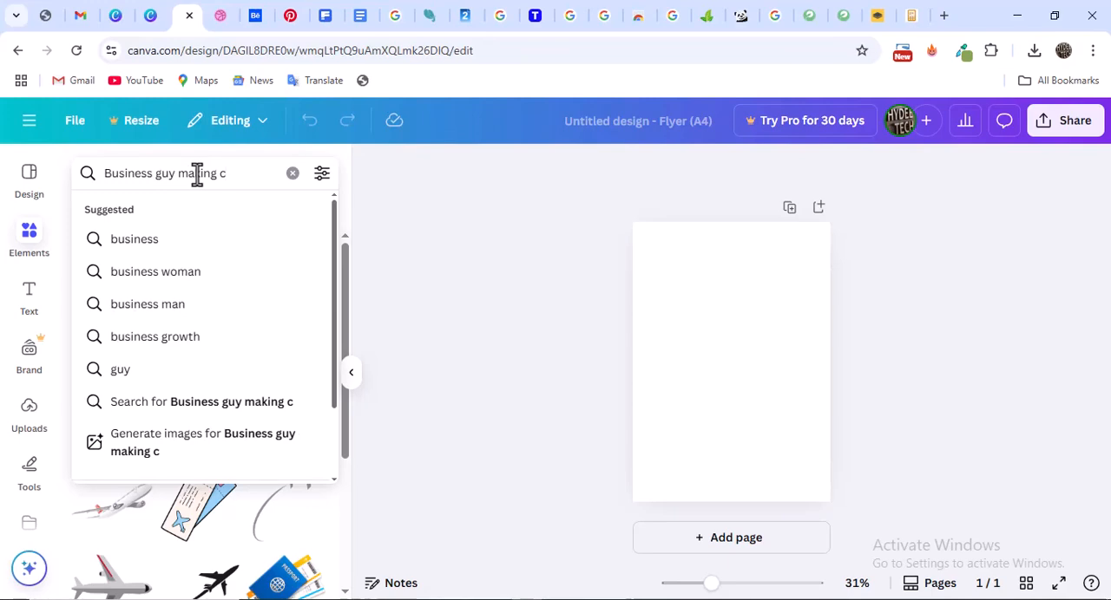
text(all image)
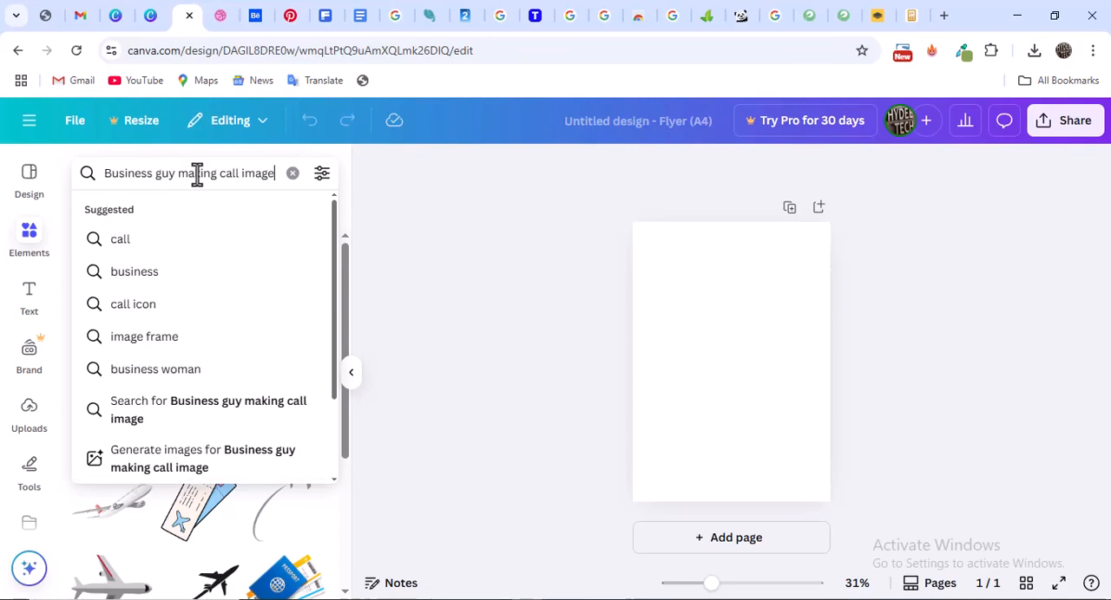
key(Return)
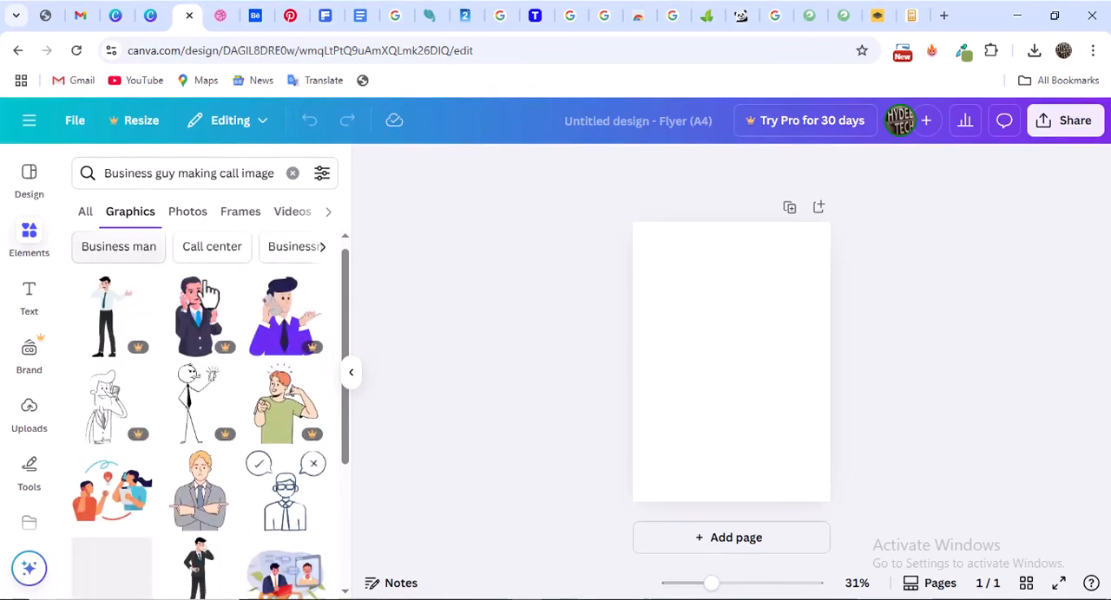
Browse the call-image graphics, switch to photo results and compare the pictures of businessmen talking on the phone
scroll(208, 317, down, 3)
scroll(196, 348, down, 10)
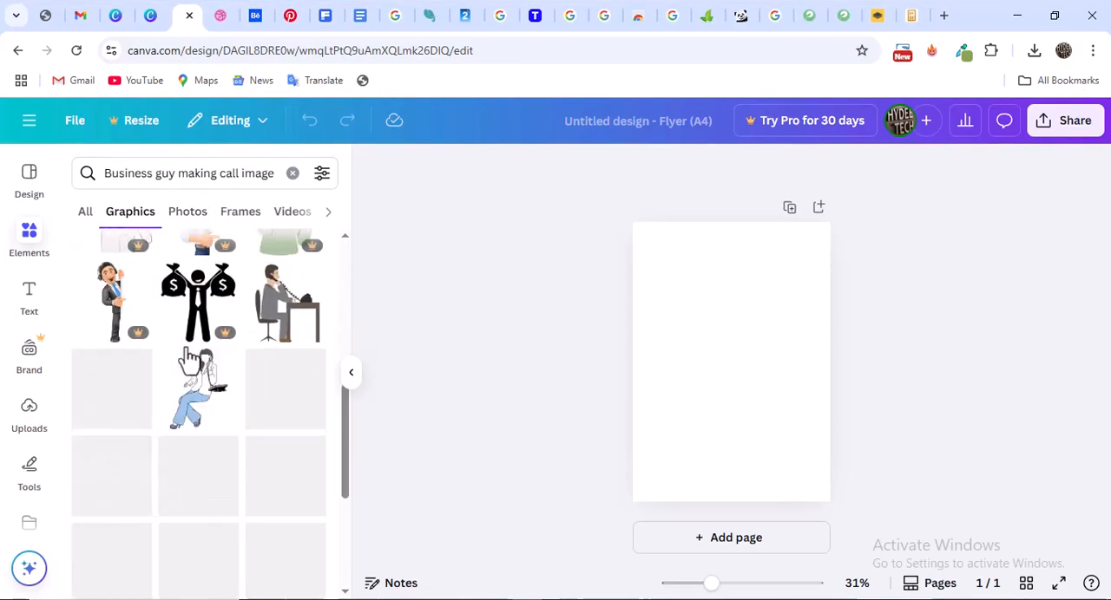
click(194, 221)
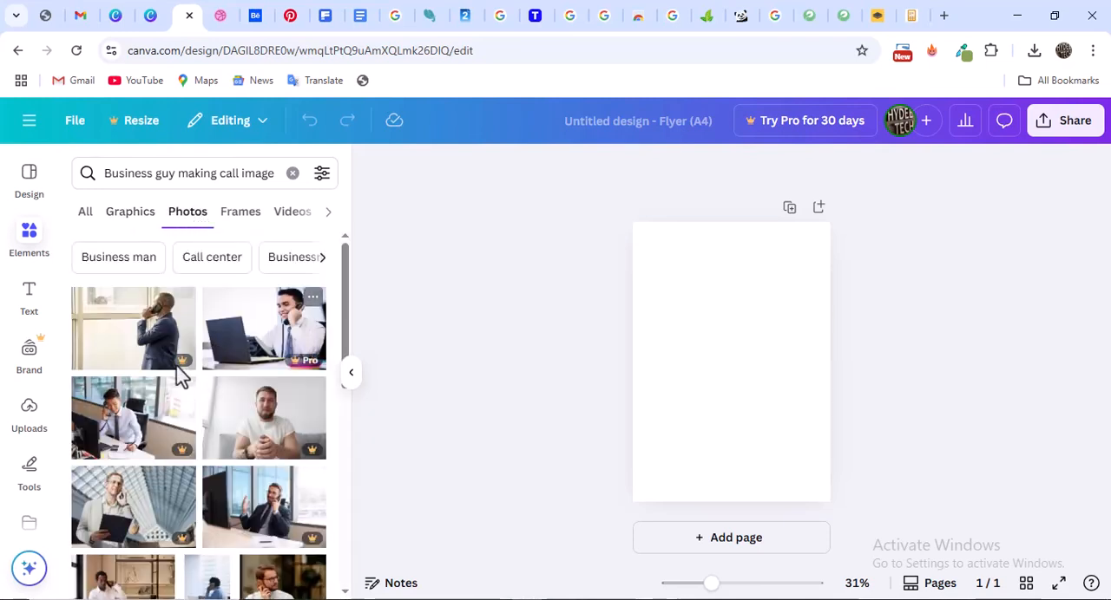
scroll(181, 375, down, 3)
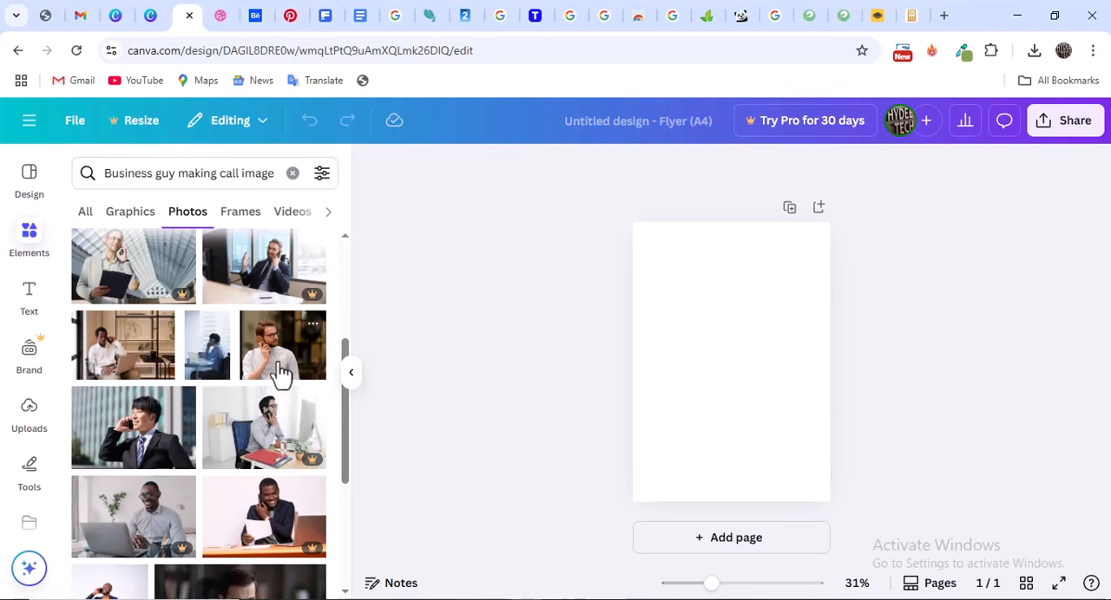
scroll(284, 373, down, 2)
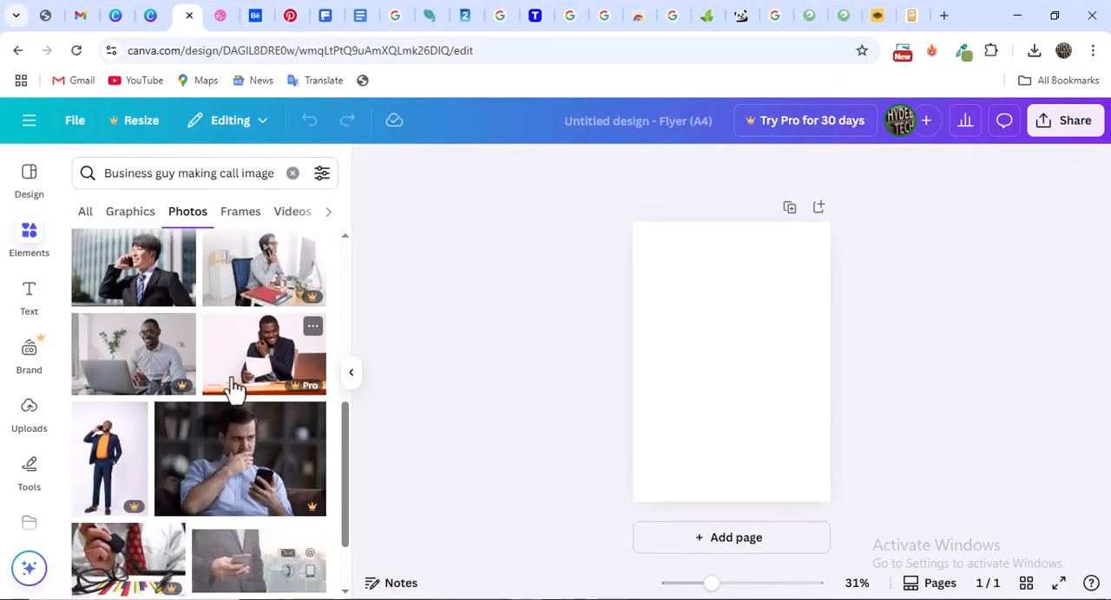
scroll(243, 382, down, 1)
scroll(260, 355, down, 3)
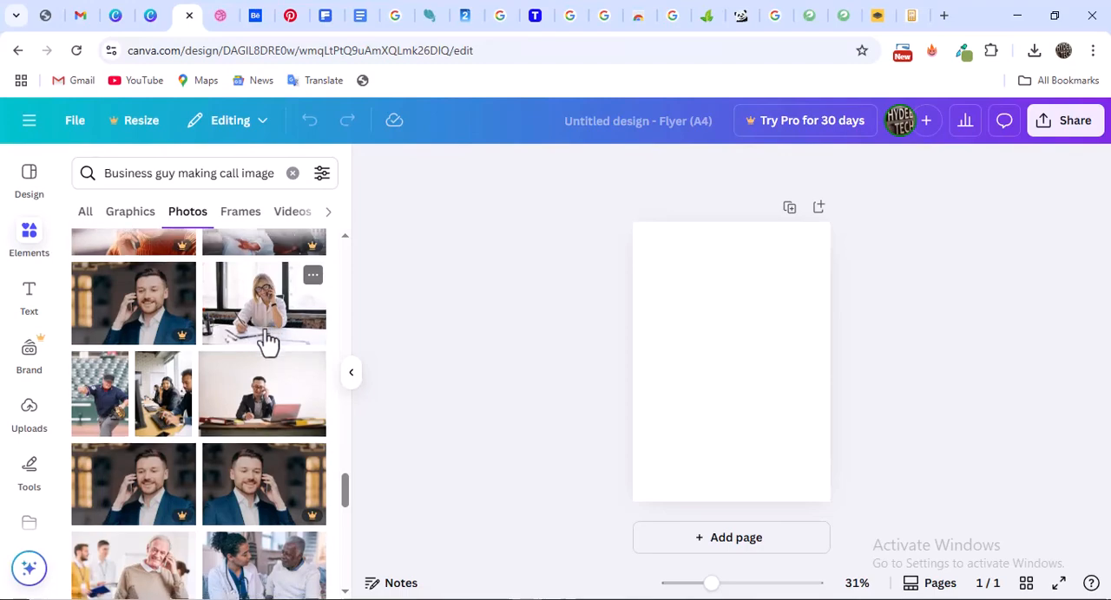
scroll(265, 344, down, 3)
scroll(230, 356, down, 1)
scroll(230, 355, down, 2)
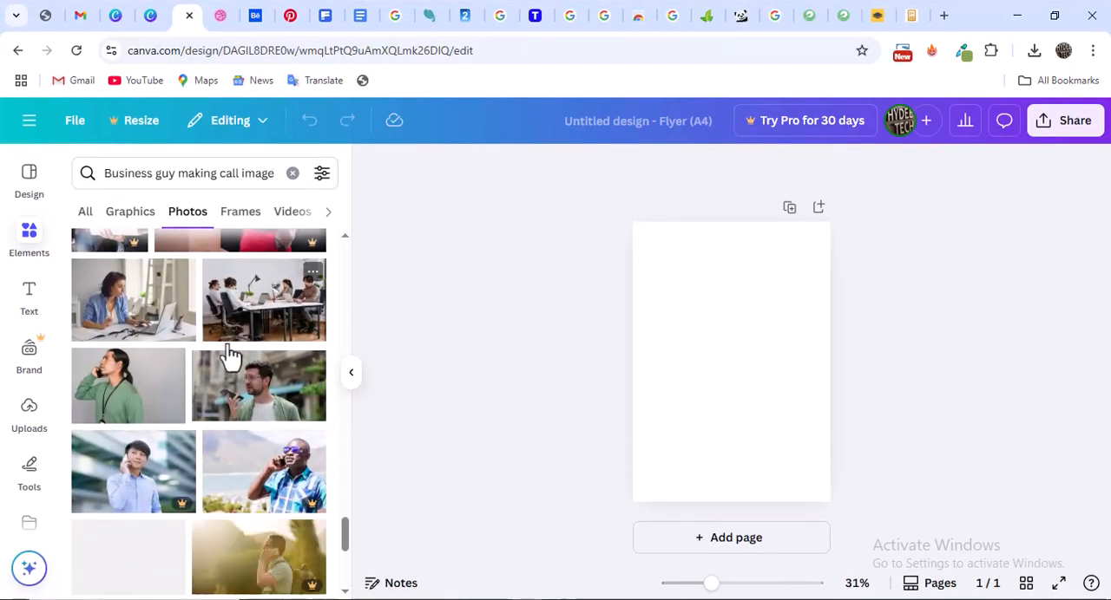
scroll(230, 352, down, 8)
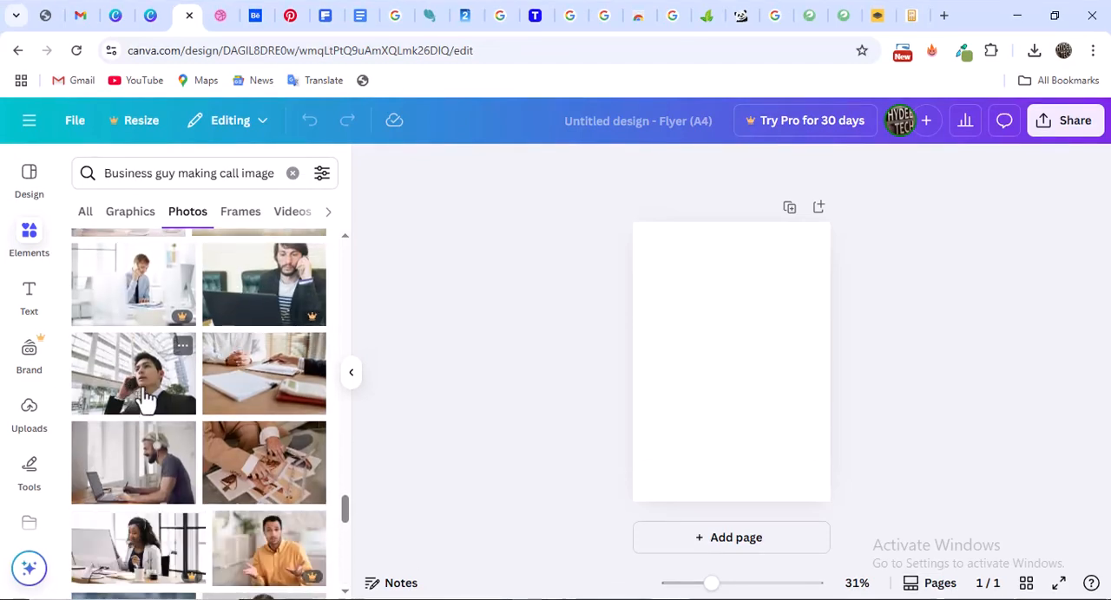
scroll(149, 390, down, 2)
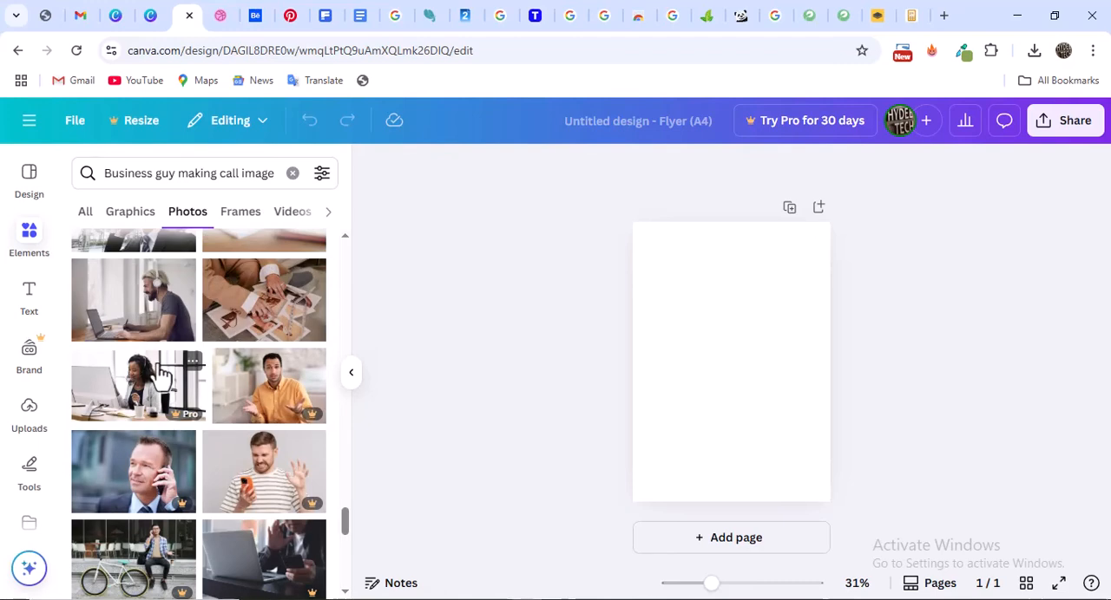
scroll(165, 368, down, 2)
scroll(161, 373, down, 2)
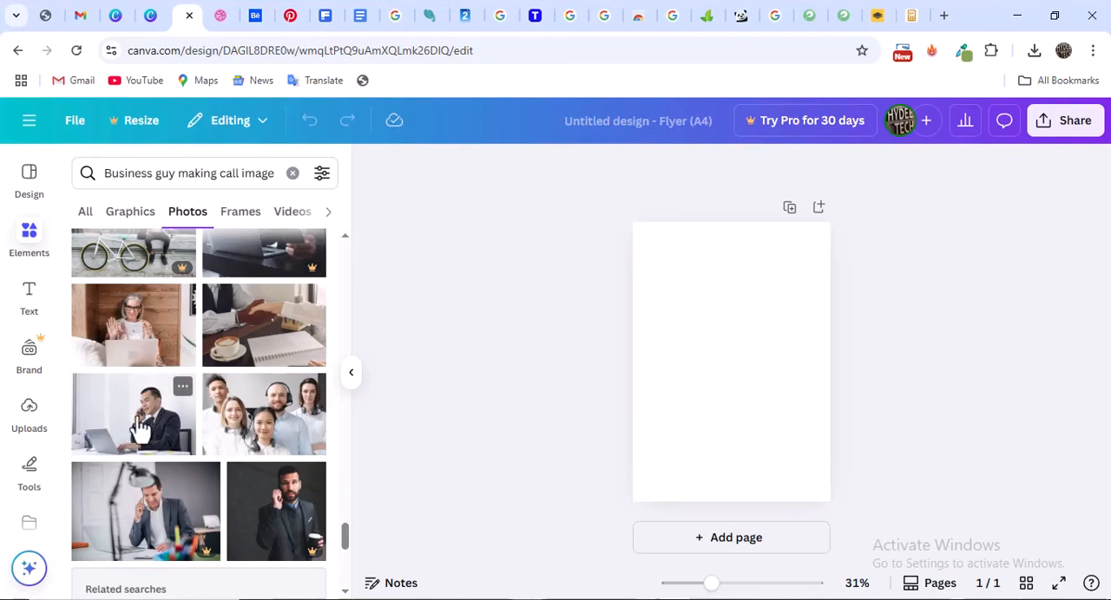
Switch to the Dribbble reference to check the flyer's header photo and return to the Canva flyer
click(221, 15)
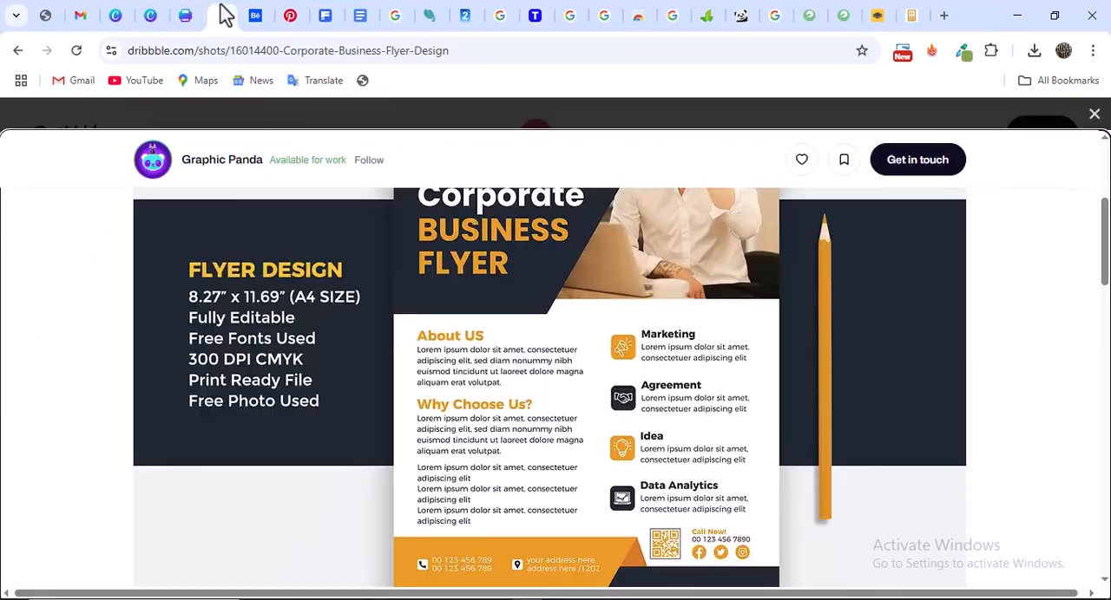
scroll(452, 252, up, 3)
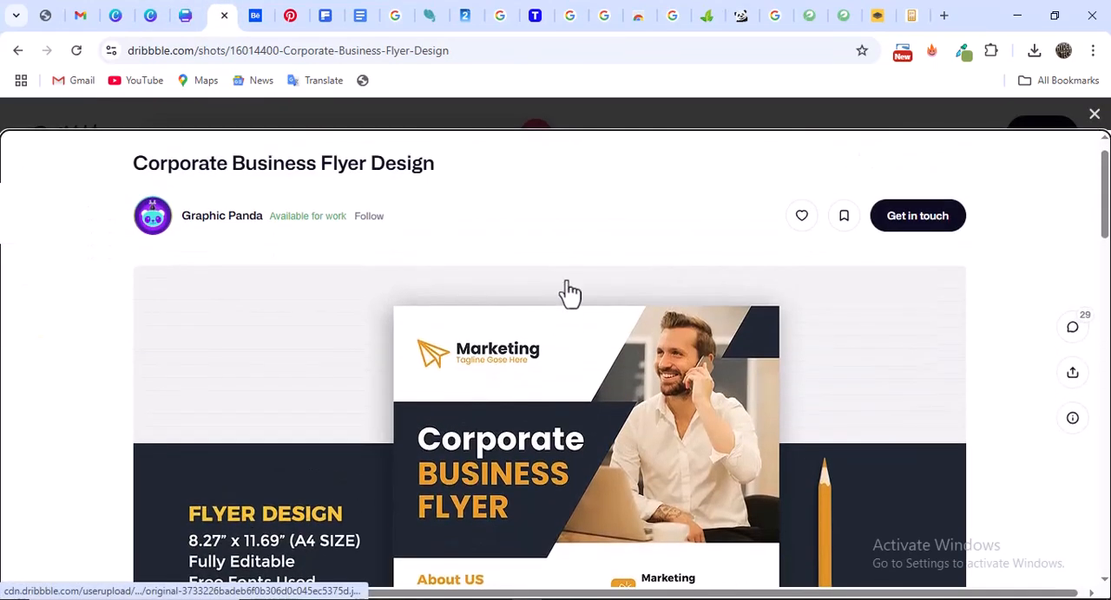
scroll(555, 297, down, 1)
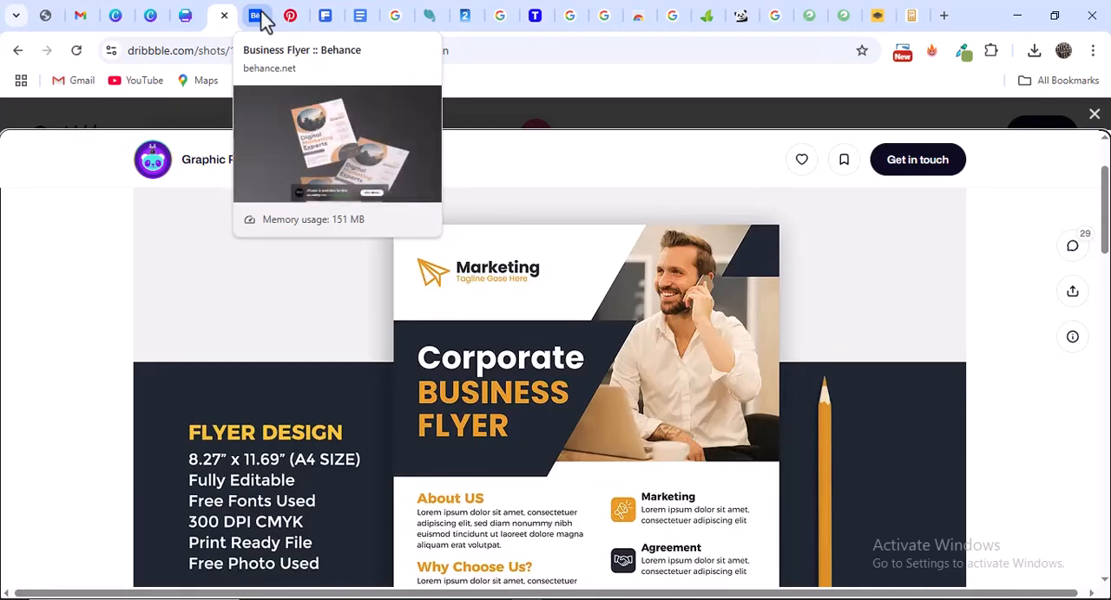
click(181, 17)
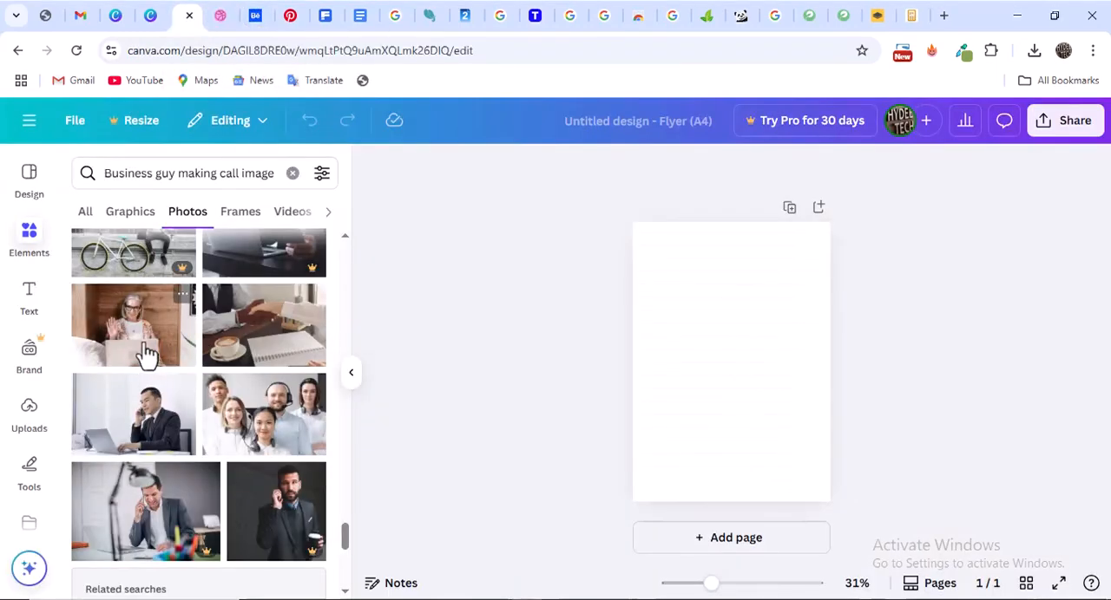
Try the photo of the suited businessman phoning beside a laptop on the page and remove it
click(142, 431)
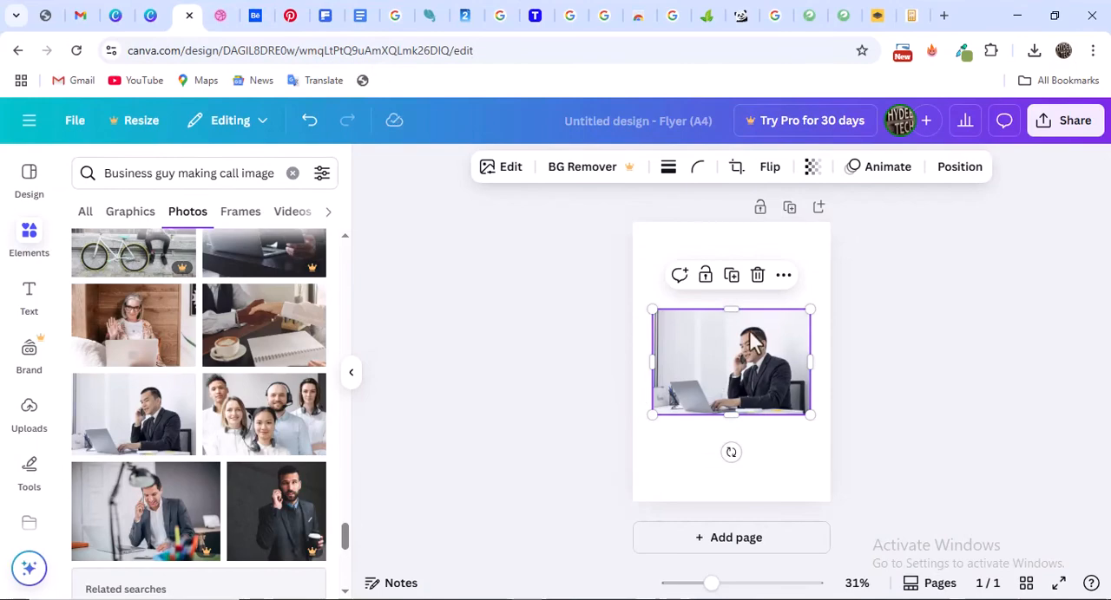
key(Delete)
Add the photo of the young suited man on the phone, placing it at the page's upper edge and stretching it to full page width
scroll(213, 360, down, 4)
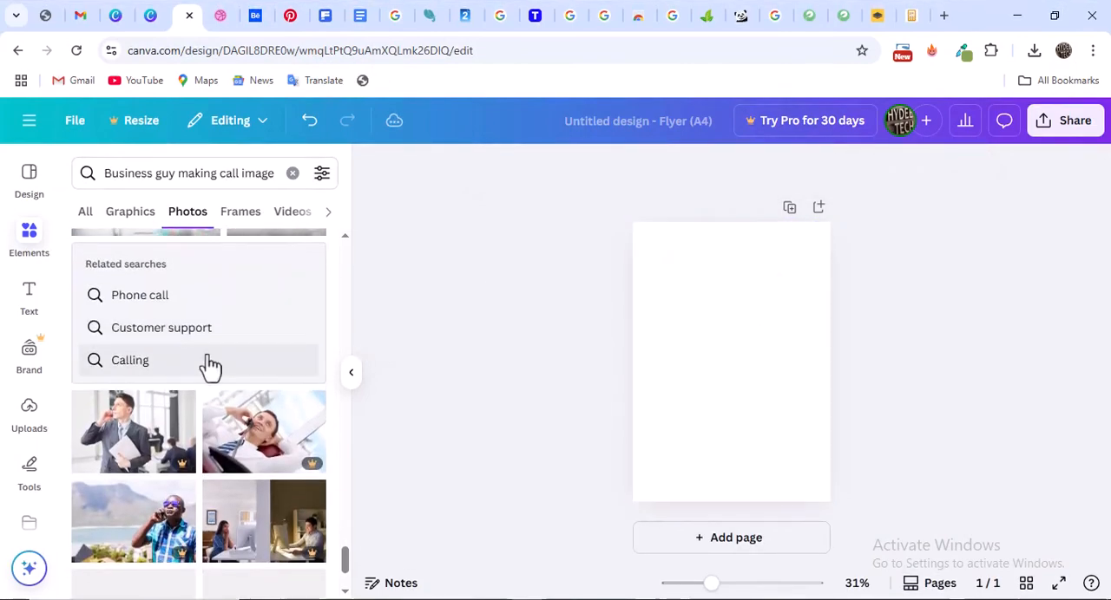
scroll(211, 364, down, 3)
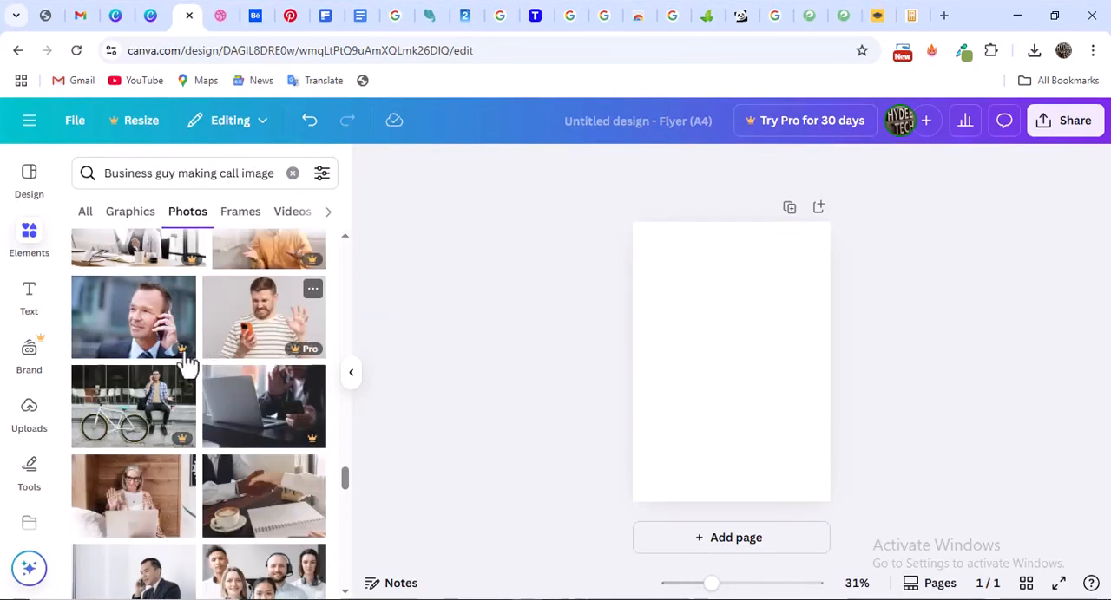
scroll(154, 386, up, 3)
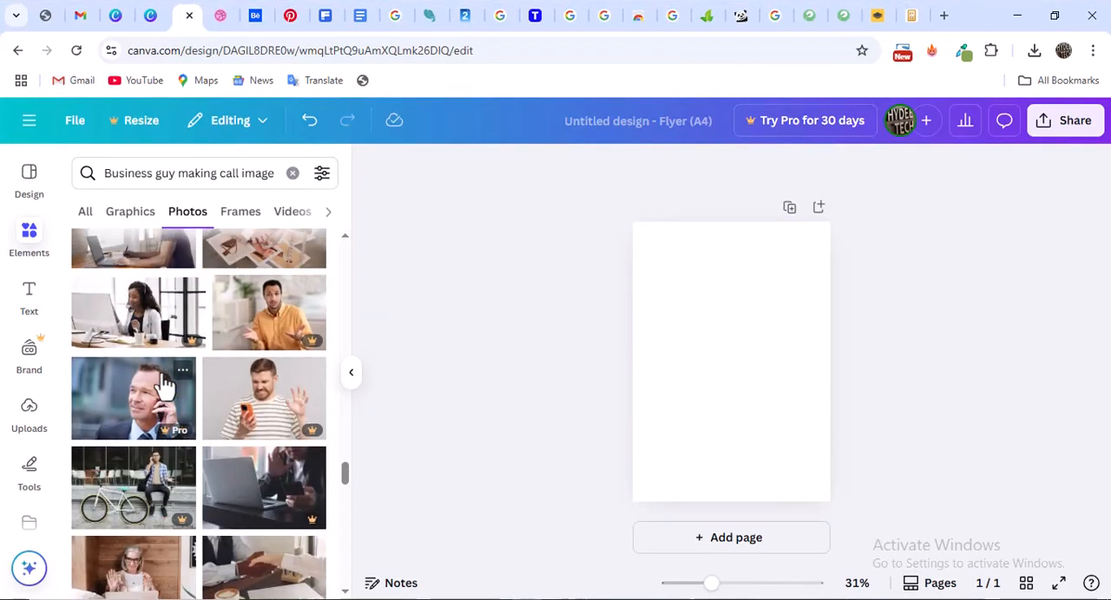
scroll(154, 387, up, 1)
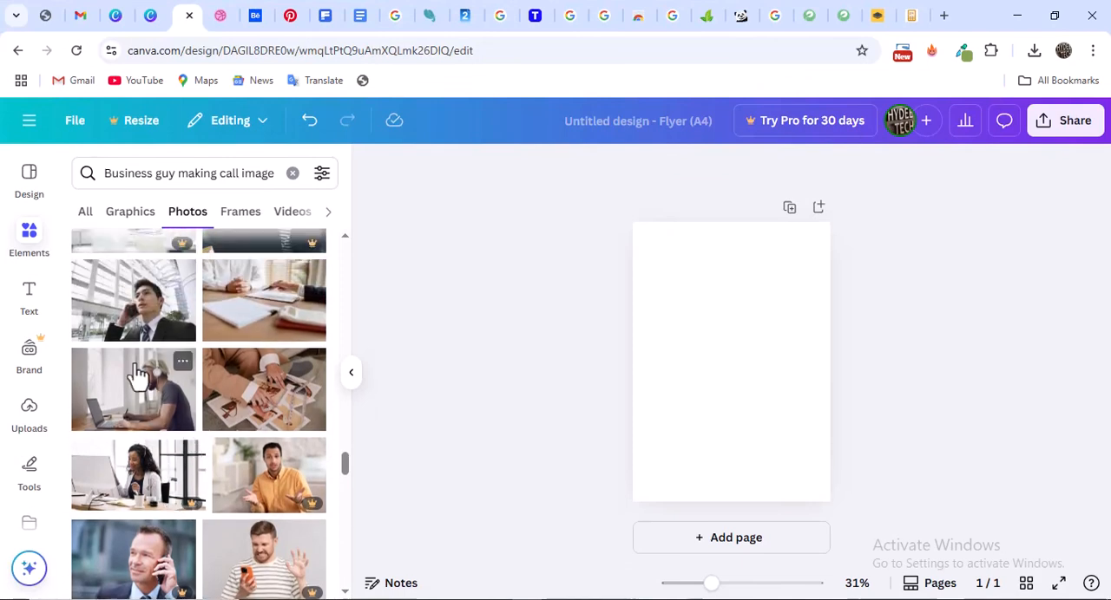
click(146, 323)
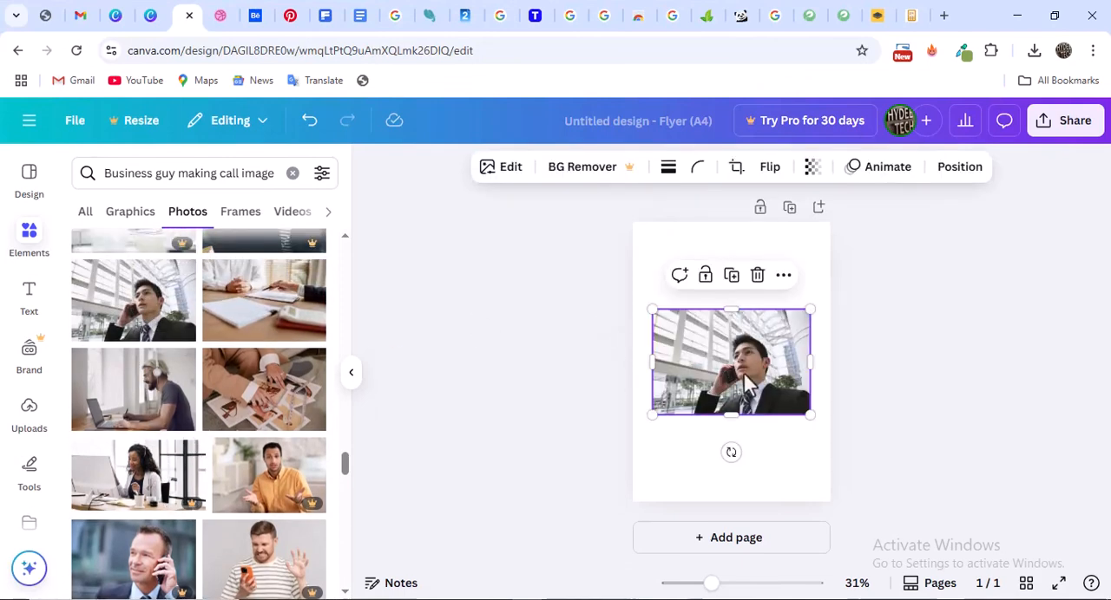
drag(744, 379, 738, 284)
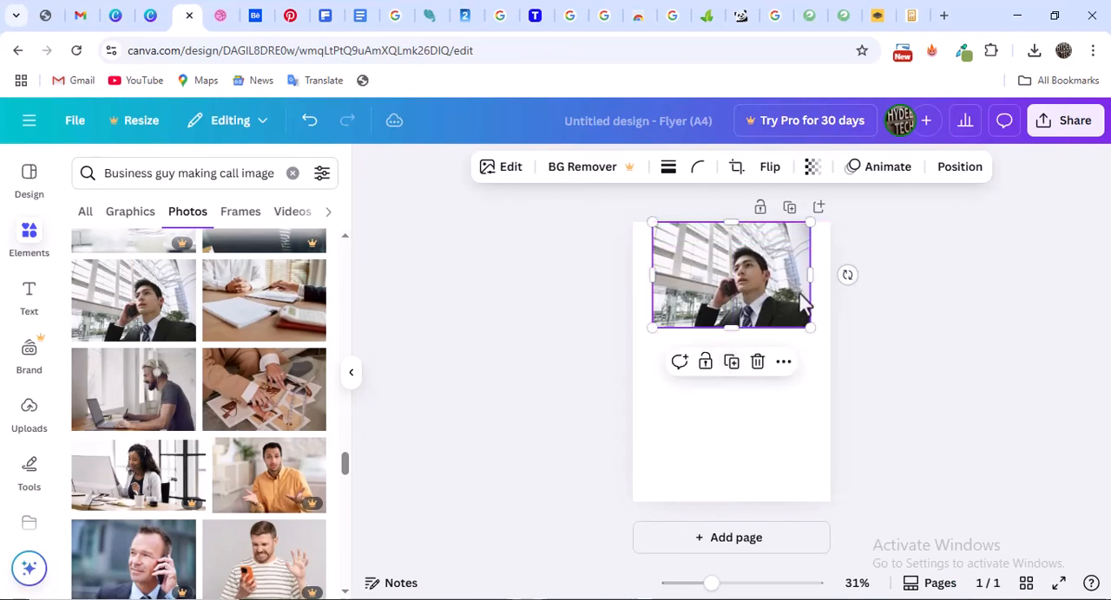
drag(810, 275, 830, 277)
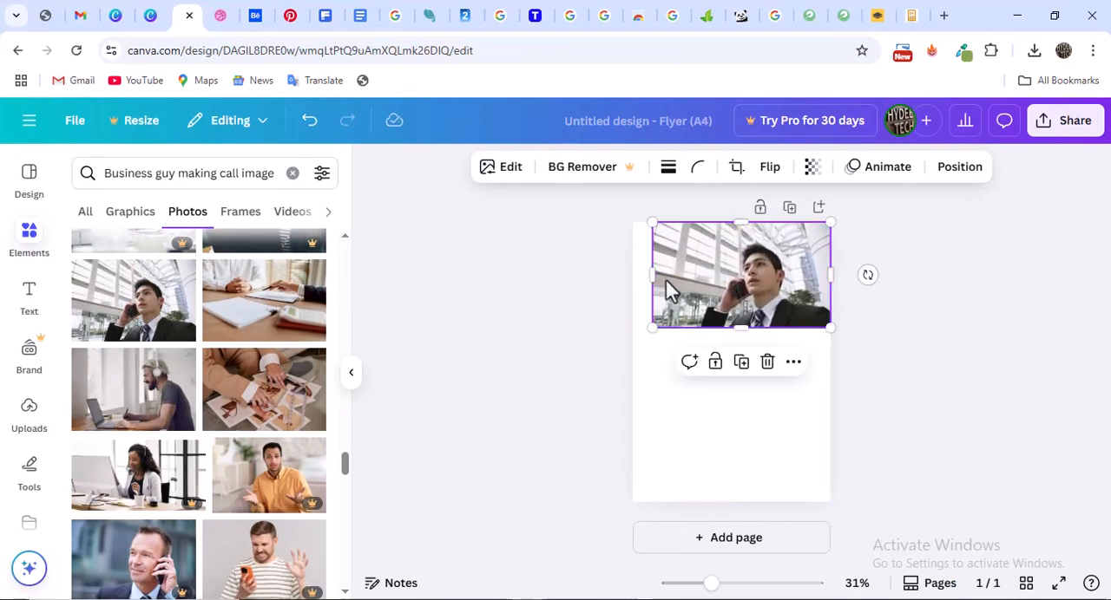
drag(652, 274, 632, 274)
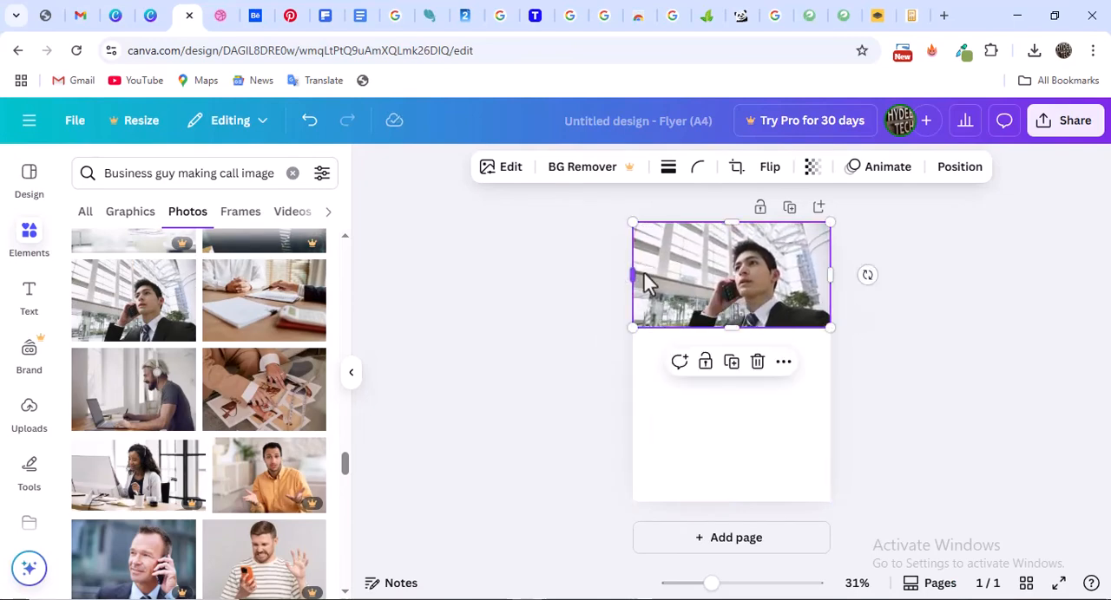
Review the Dribbble flyer's header, icon sections and footer against the new photo, and return to the Canva flyer
click(219, 19)
scroll(629, 274, down, 4)
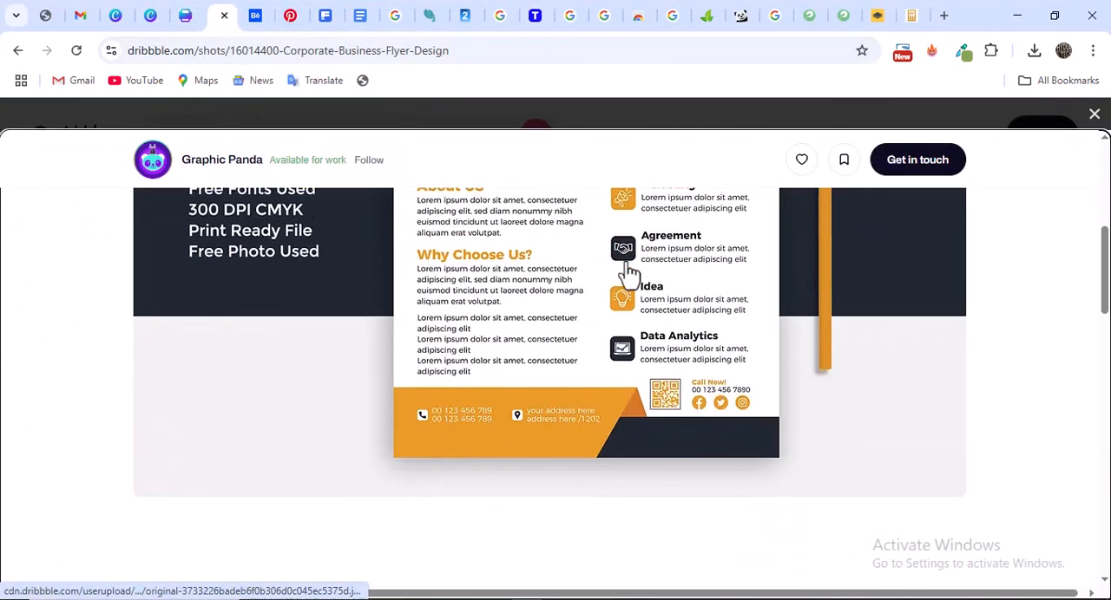
scroll(629, 274, up, 4)
scroll(630, 274, up, 1)
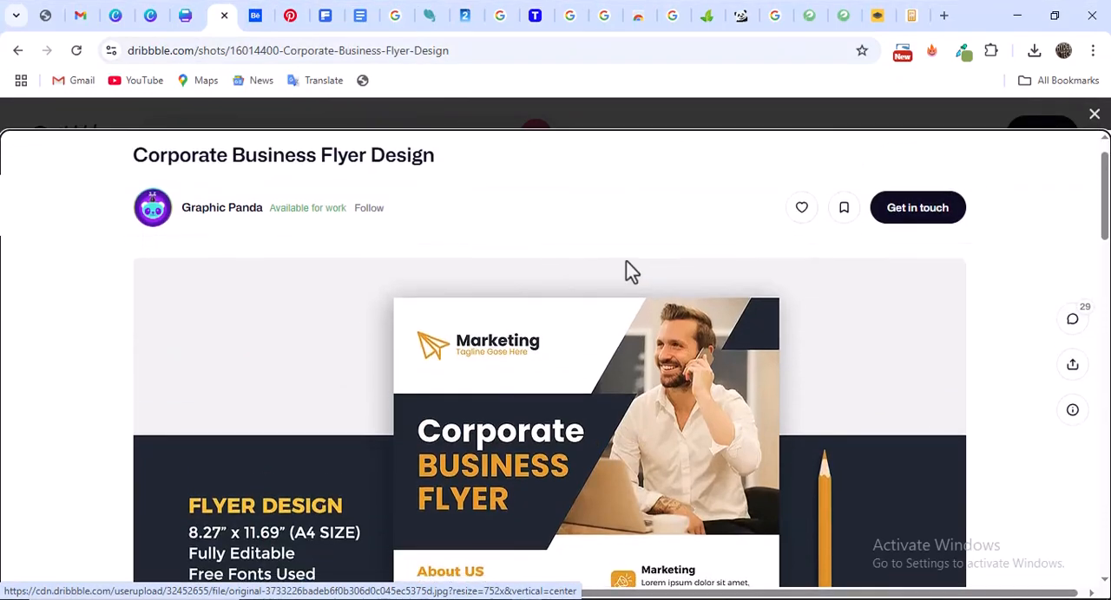
scroll(626, 261, down, 2)
scroll(618, 260, up, 1)
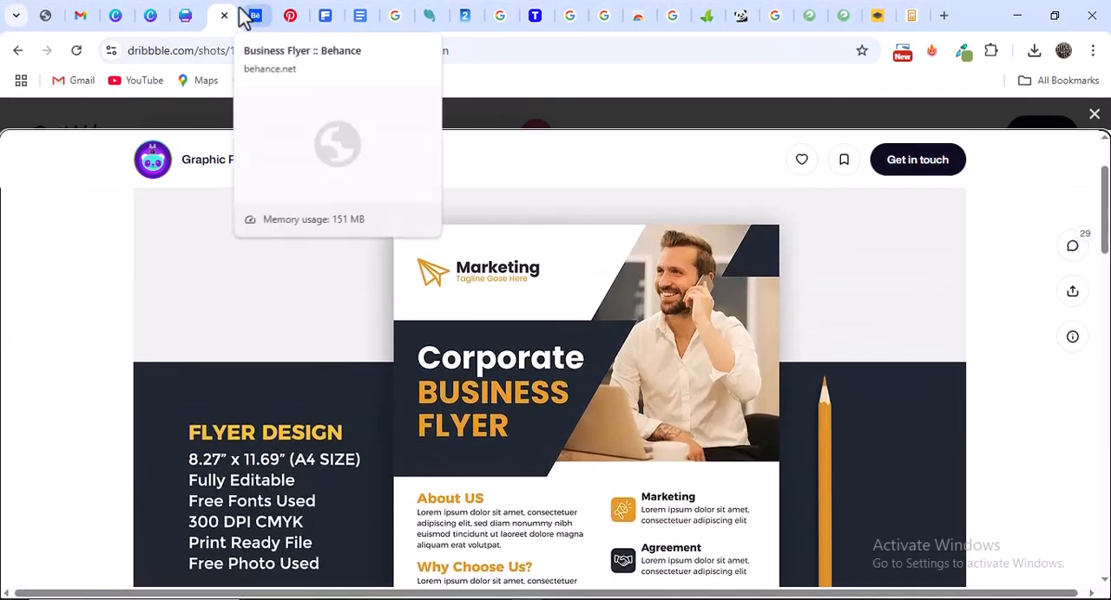
click(178, 21)
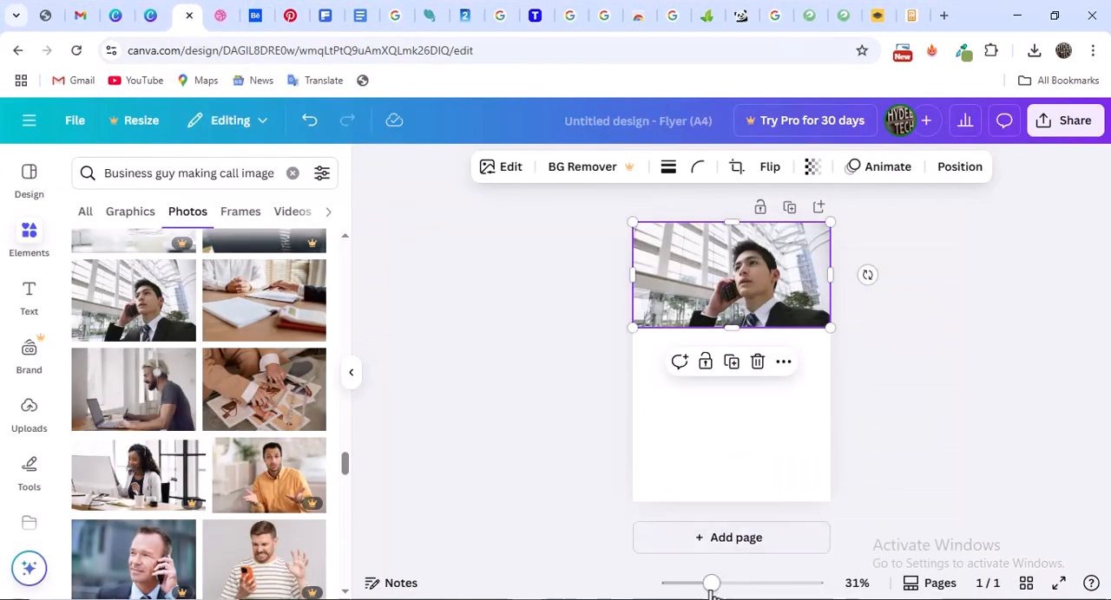
Enlarge the flyer view to 66%, clear the element search and list all available shapes
drag(711, 584, 739, 585)
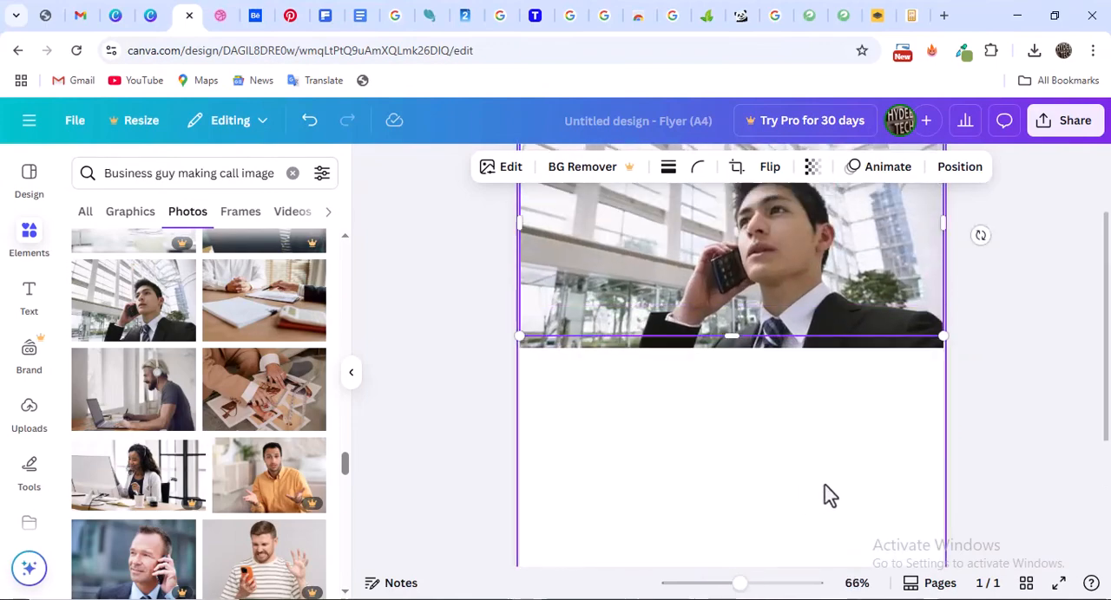
scroll(829, 495, up, 1)
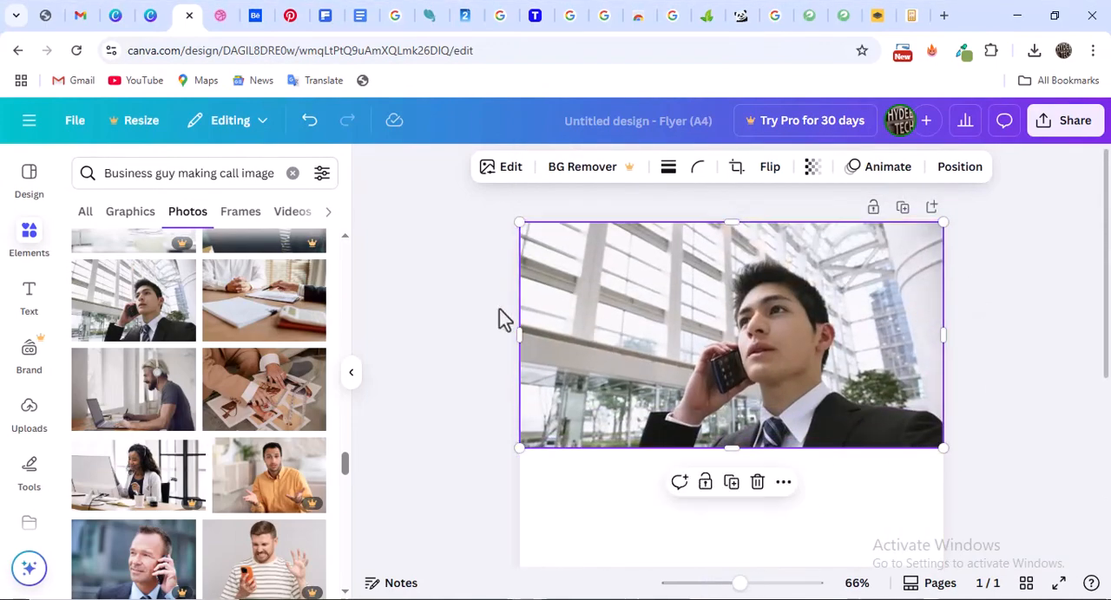
click(32, 253)
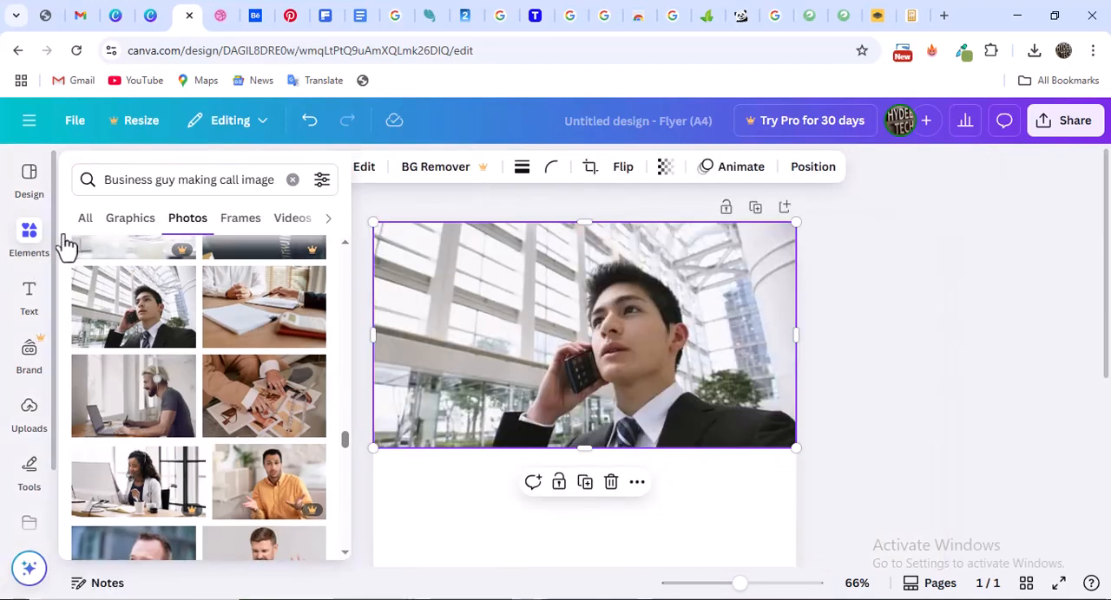
click(292, 180)
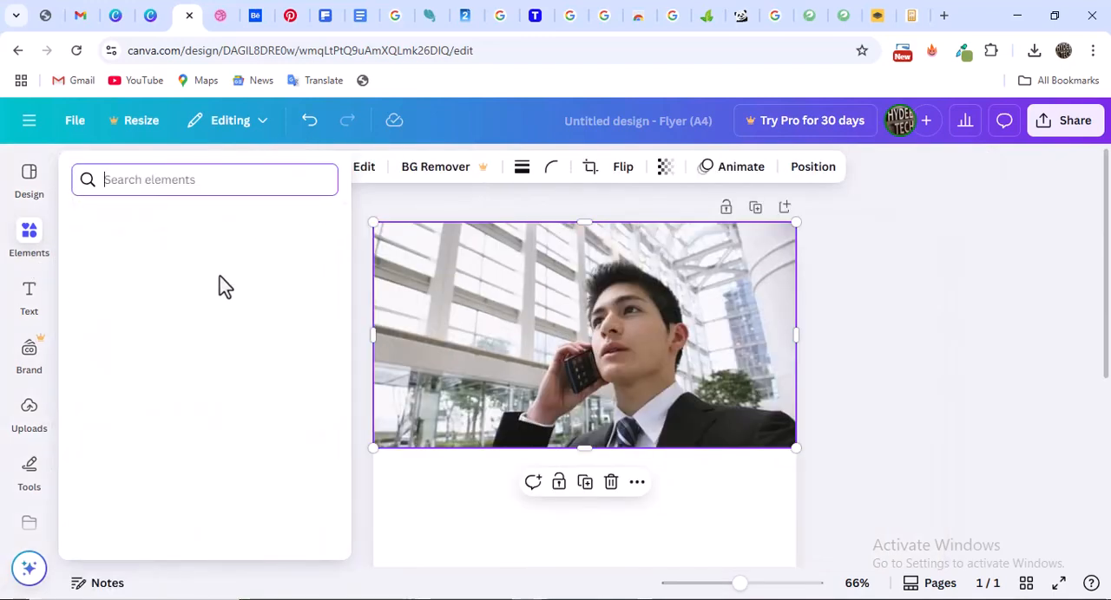
scroll(244, 305, up, 1)
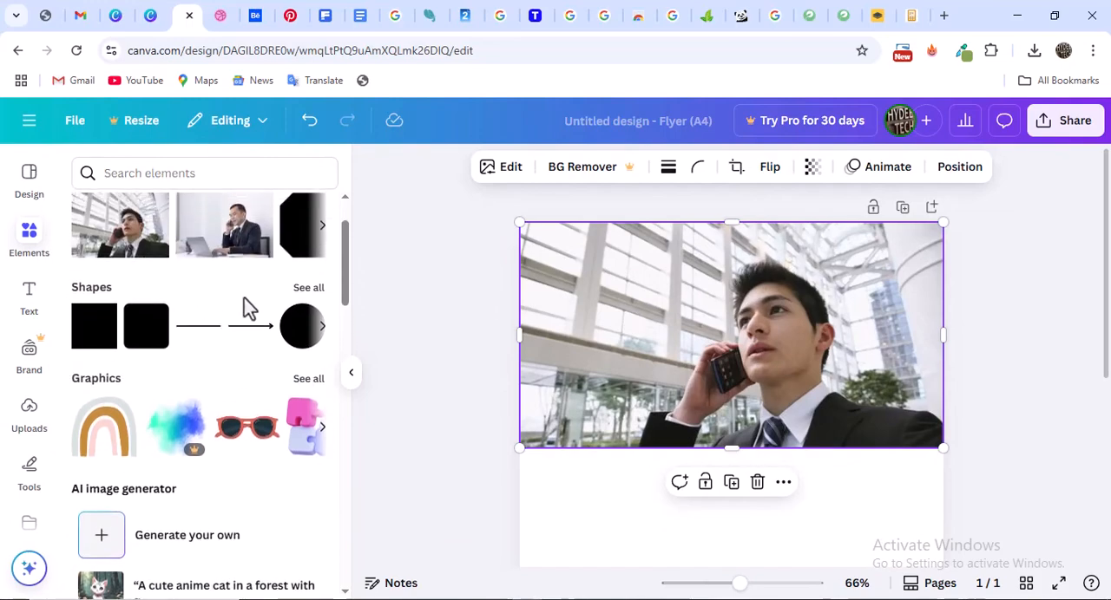
click(309, 289)
Check the Dribbble reference, add a right-slanted parallelogram from the shapes library, and fit it over the photo's upper-right corner, extending past the page edge
click(221, 14)
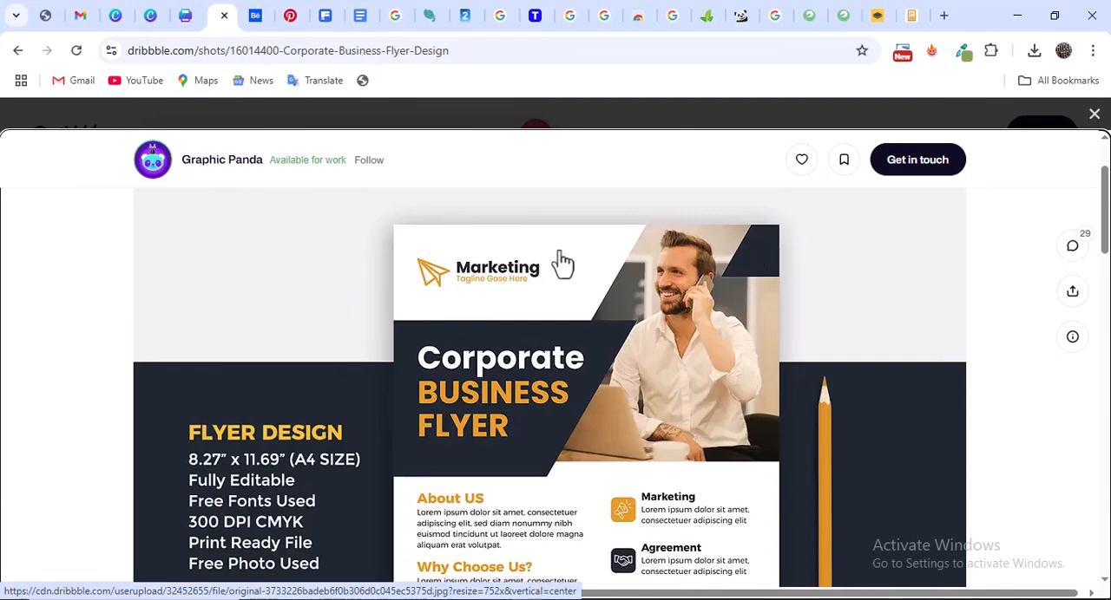
click(186, 14)
scroll(206, 325, down, 3)
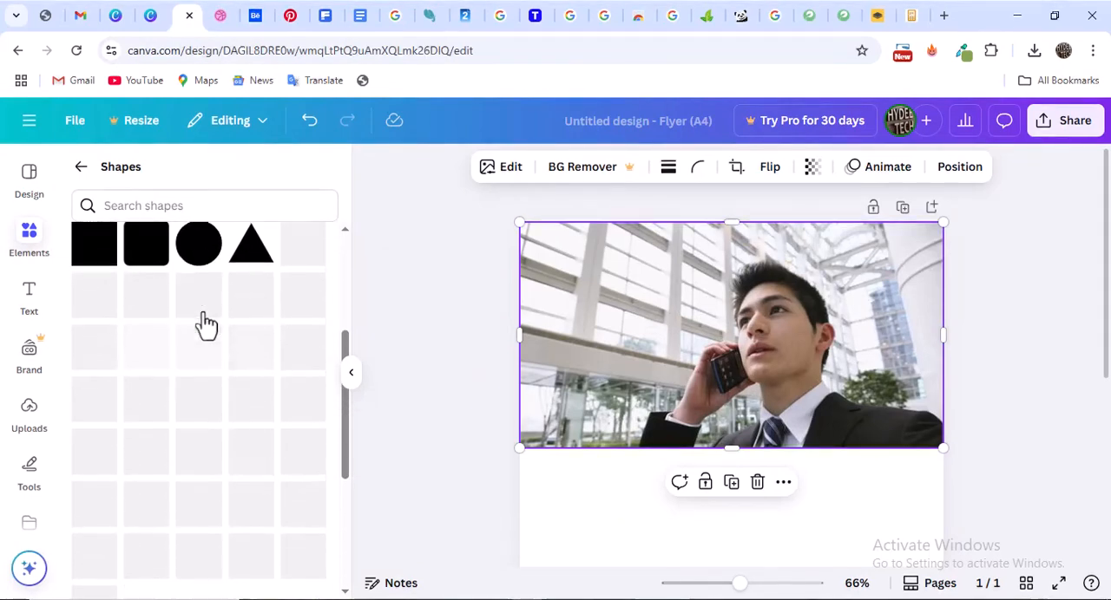
scroll(221, 319, up, 1)
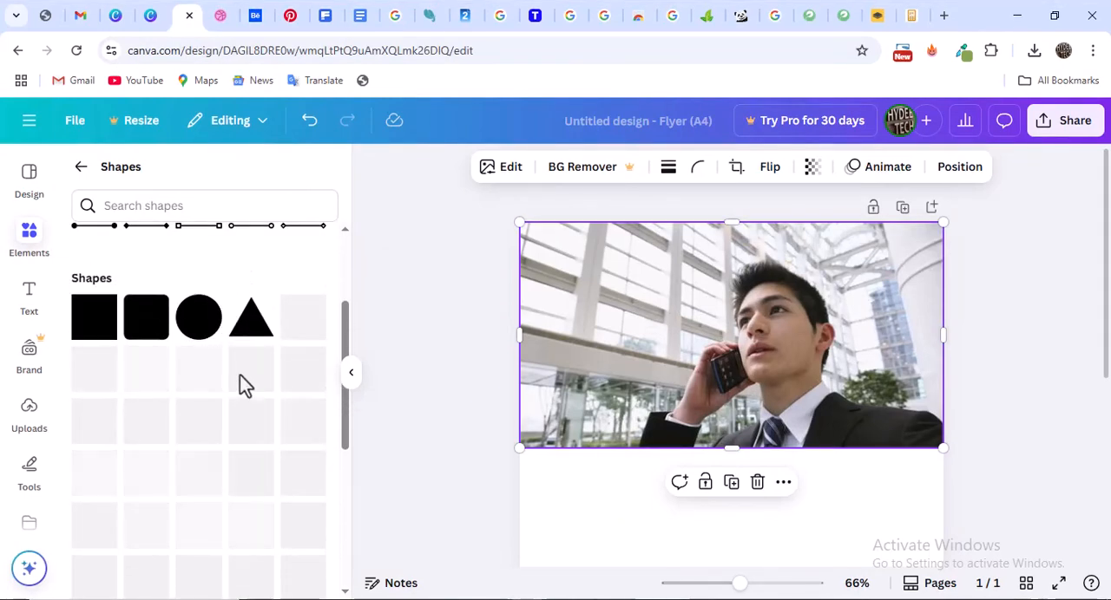
scroll(217, 347, down, 3)
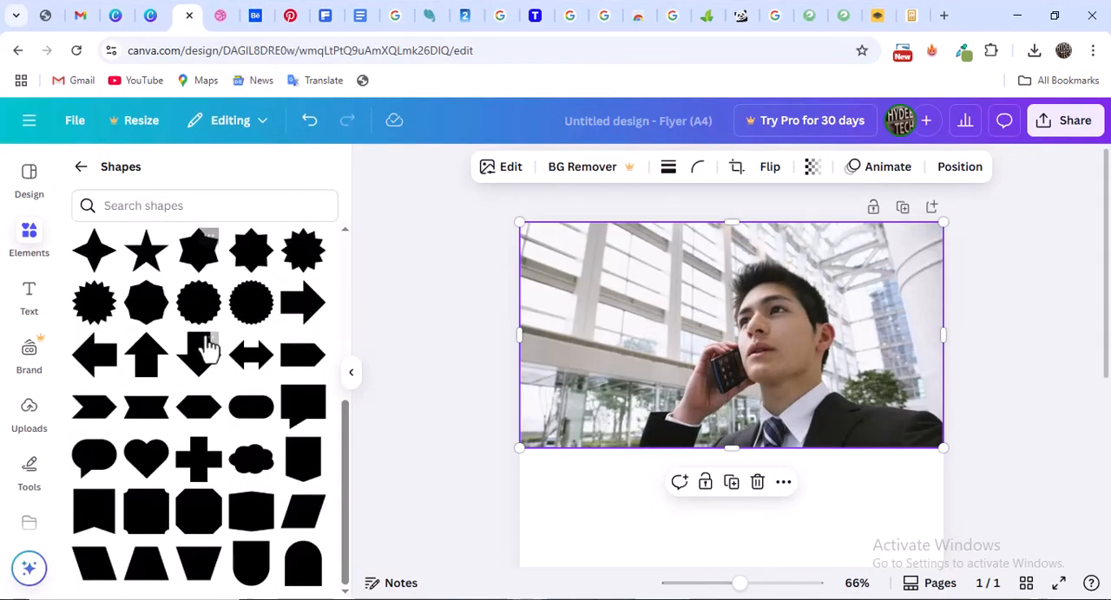
click(306, 520)
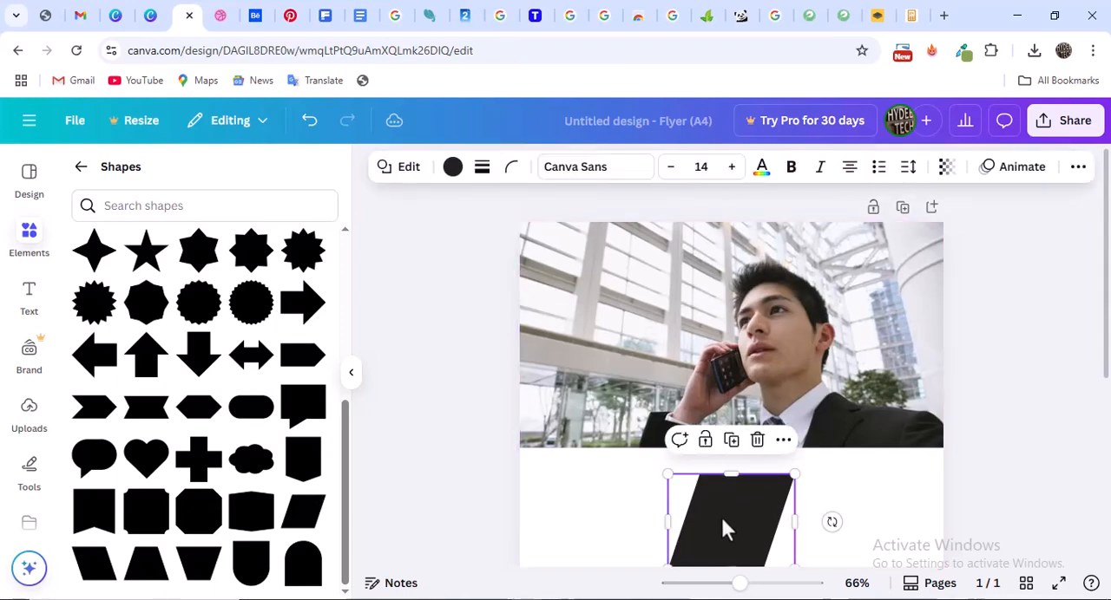
drag(727, 528, 898, 236)
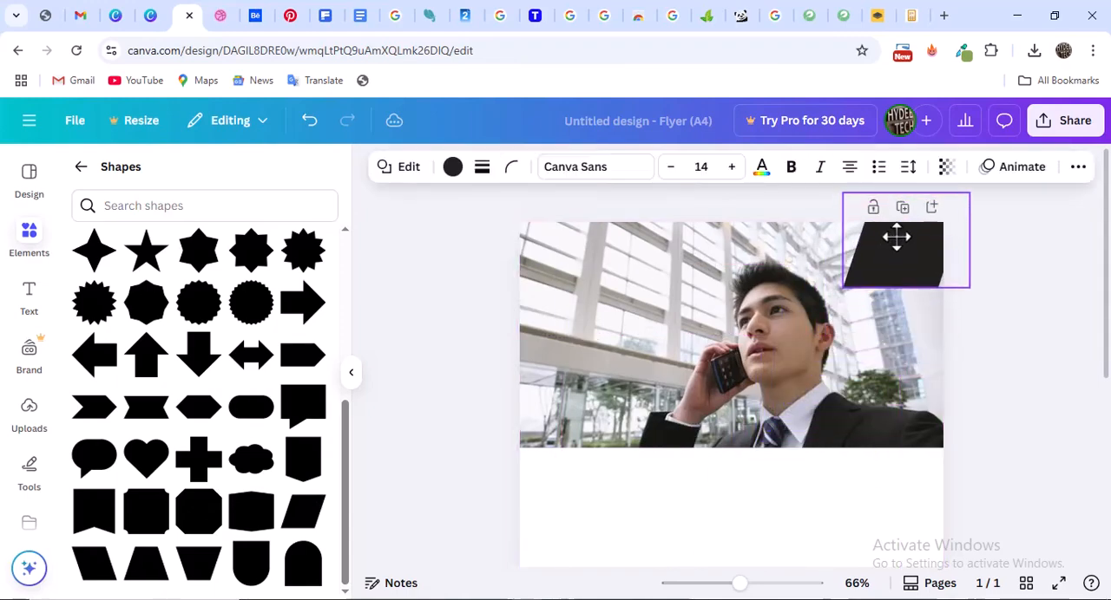
drag(970, 195, 981, 251)
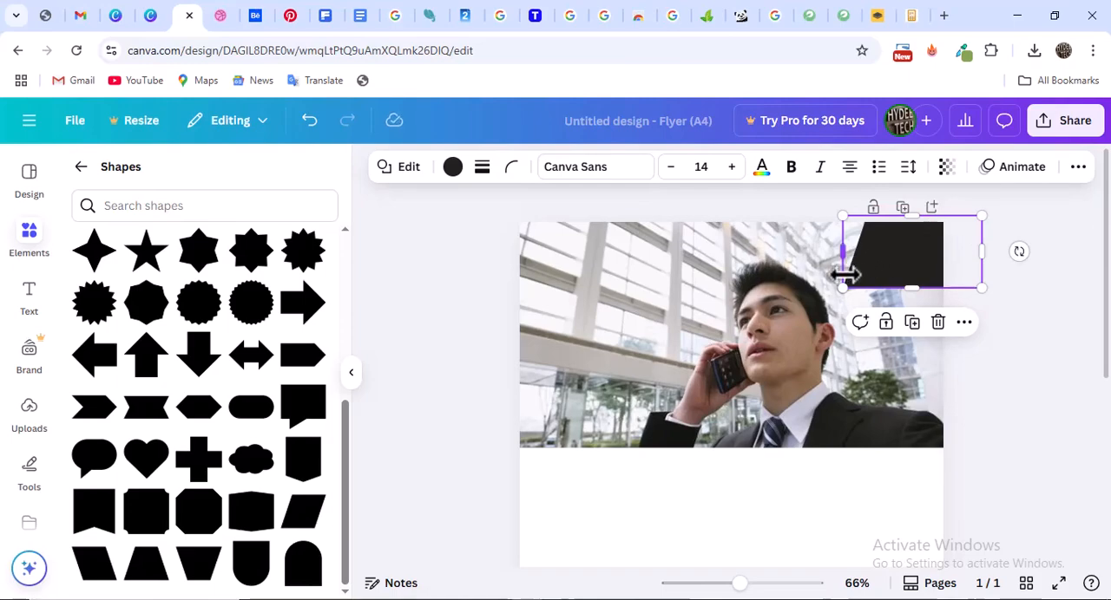
drag(890, 246, 911, 248)
Compare the corner parallelogram with the Dribbble flyer and adjust its size and position at the page's upper-right corner
click(220, 14)
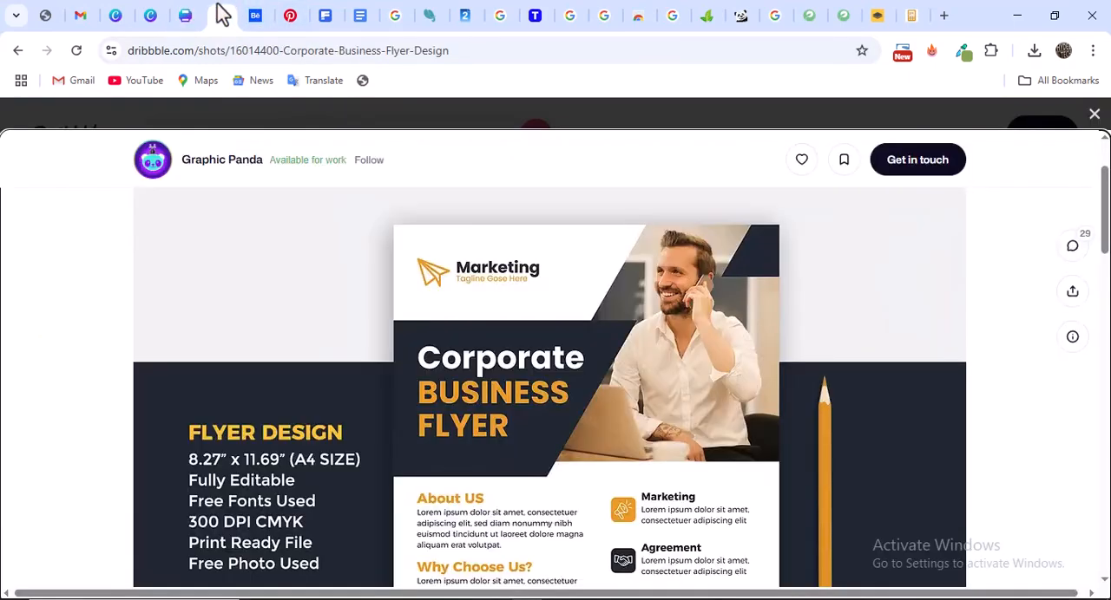
click(185, 17)
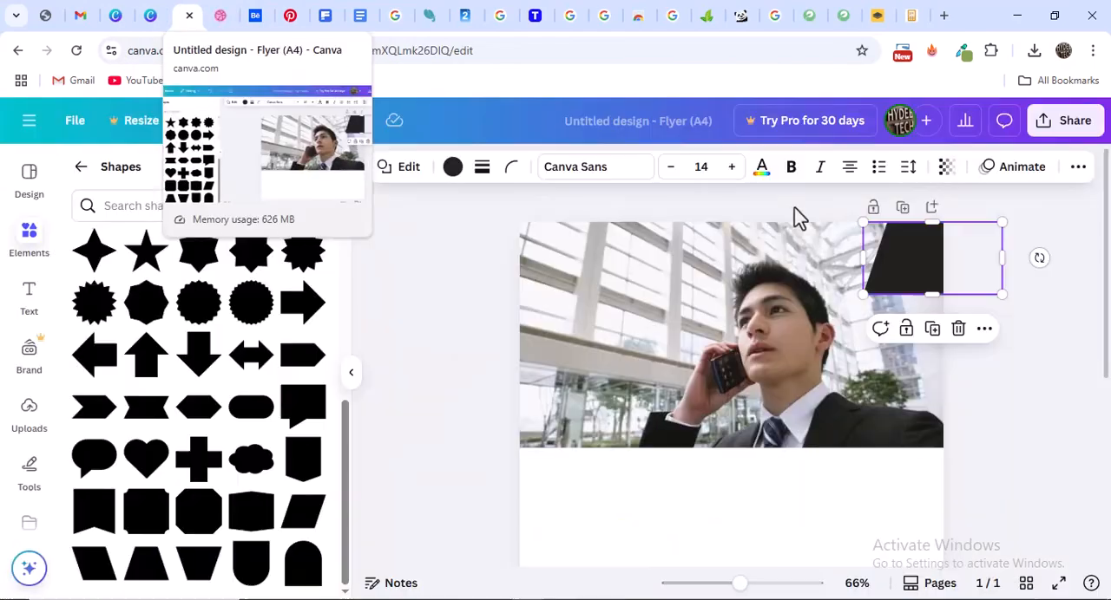
drag(860, 295, 834, 306)
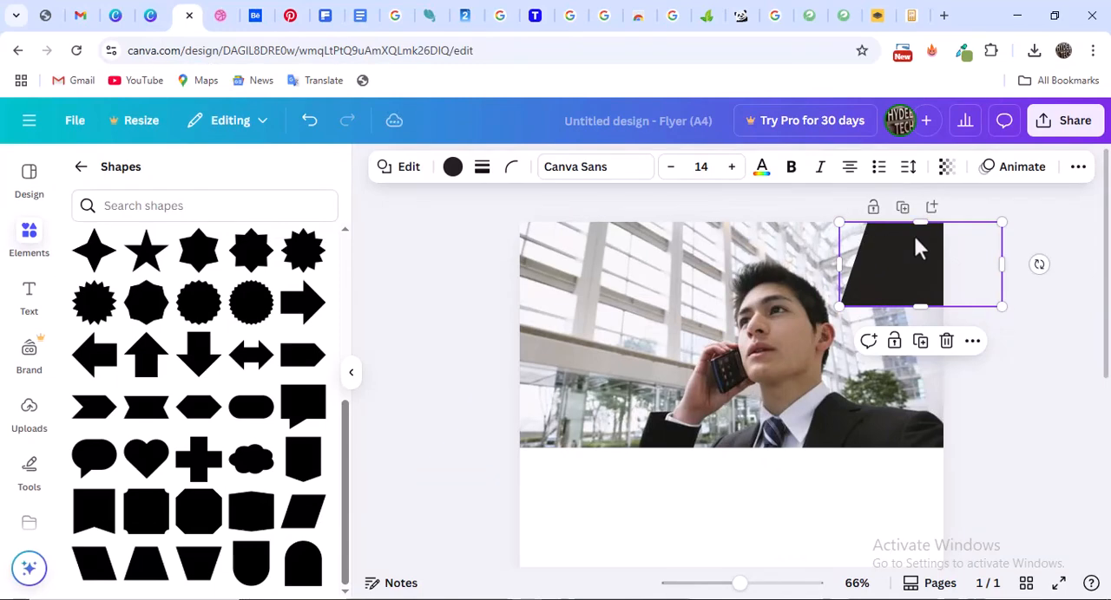
drag(917, 245, 922, 240)
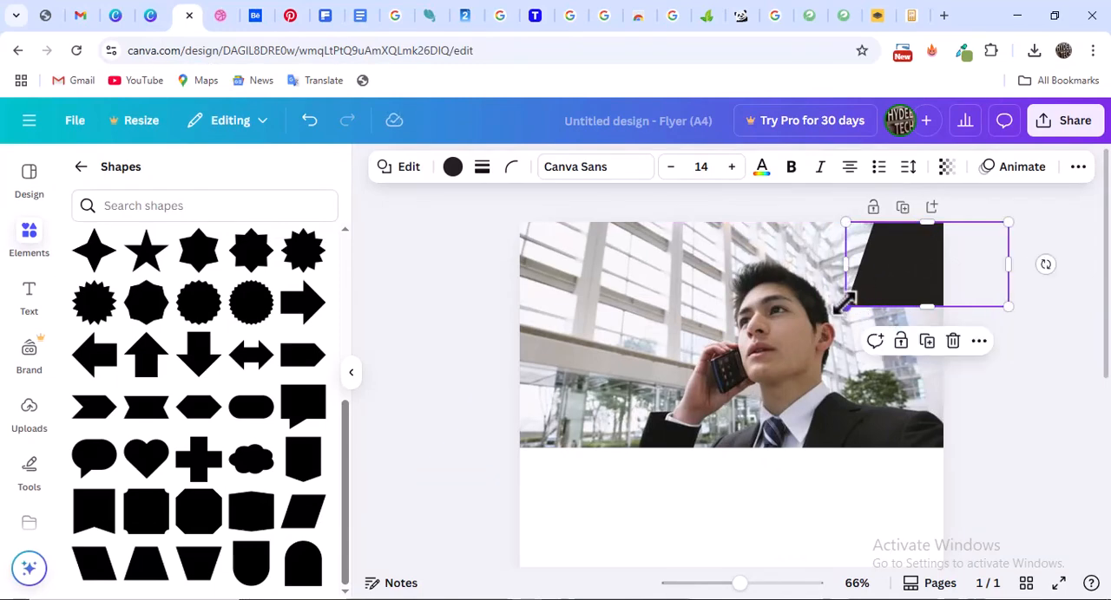
drag(845, 303, 900, 251)
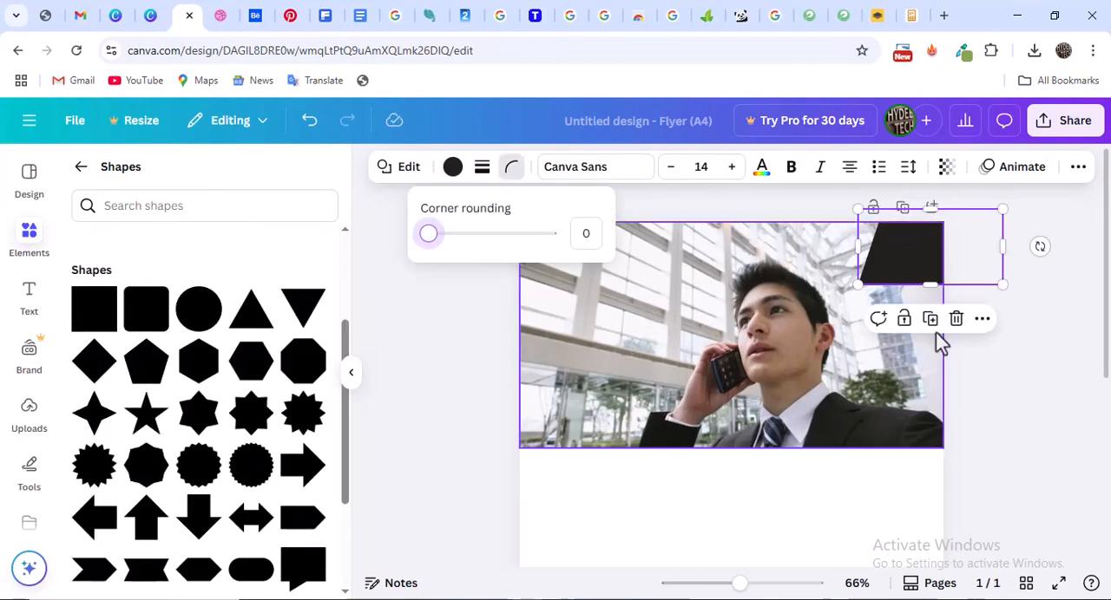
Add a second, wider parallelogram over the photo's upper-left corner, extending past the page edge, and align it using the Dribbble header as a guide
click(220, 16)
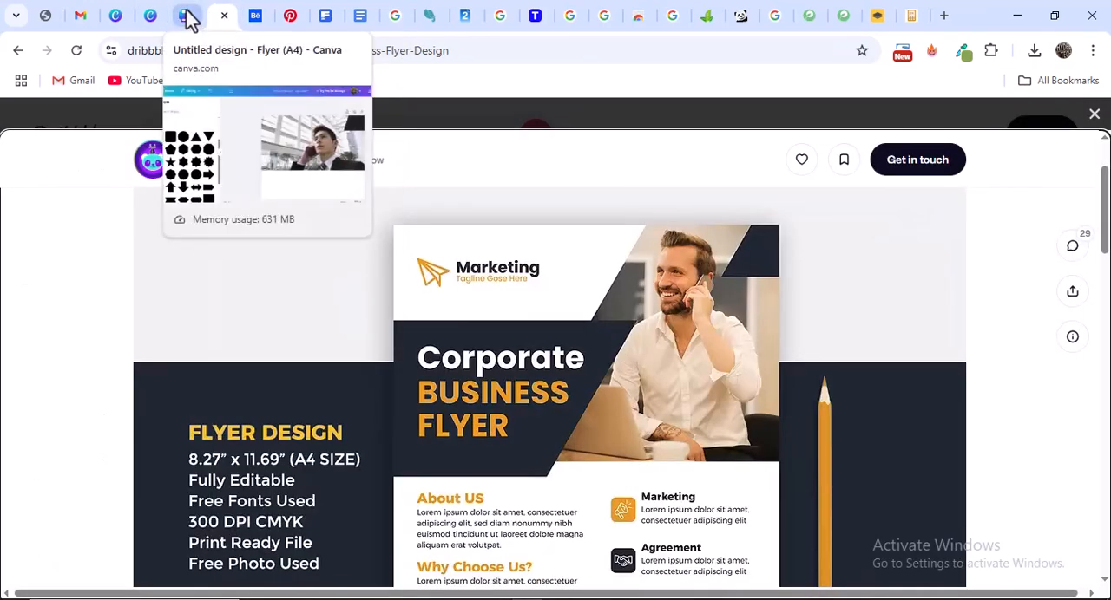
click(185, 15)
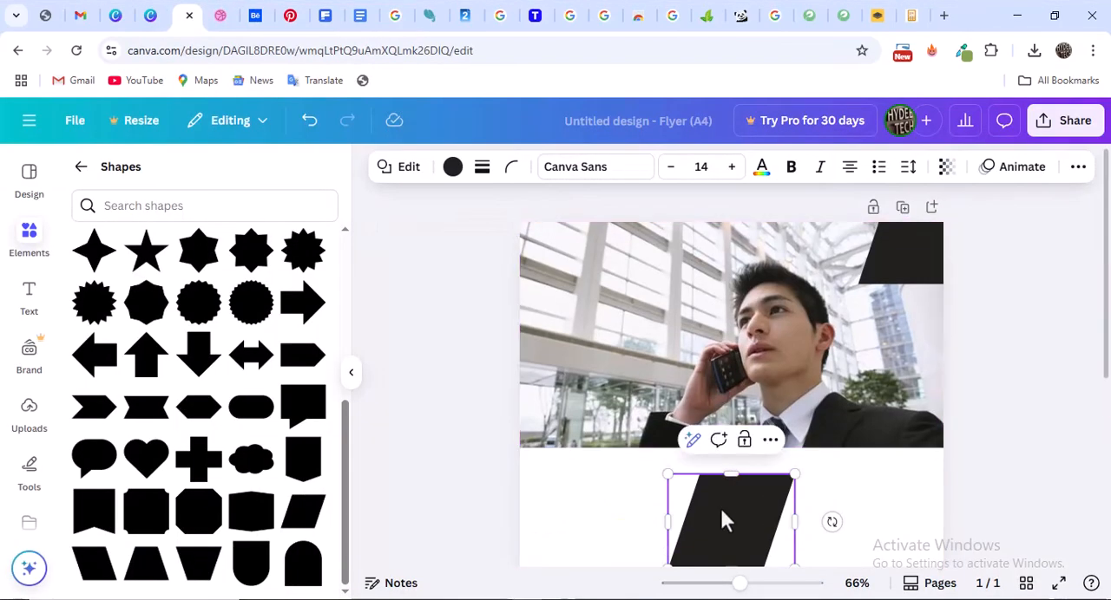
drag(719, 506, 453, 265)
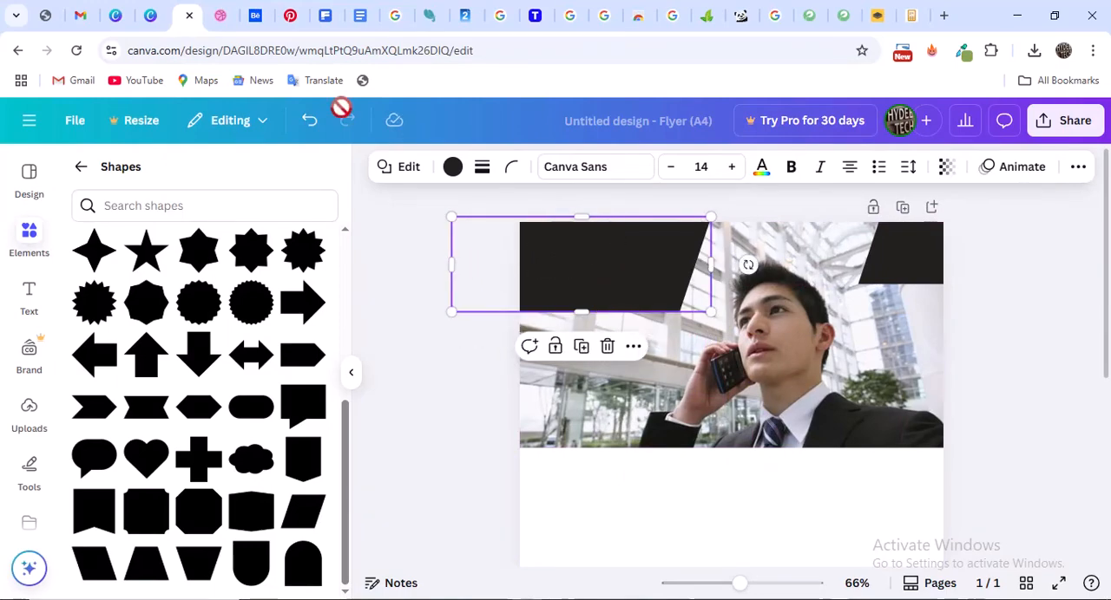
click(220, 16)
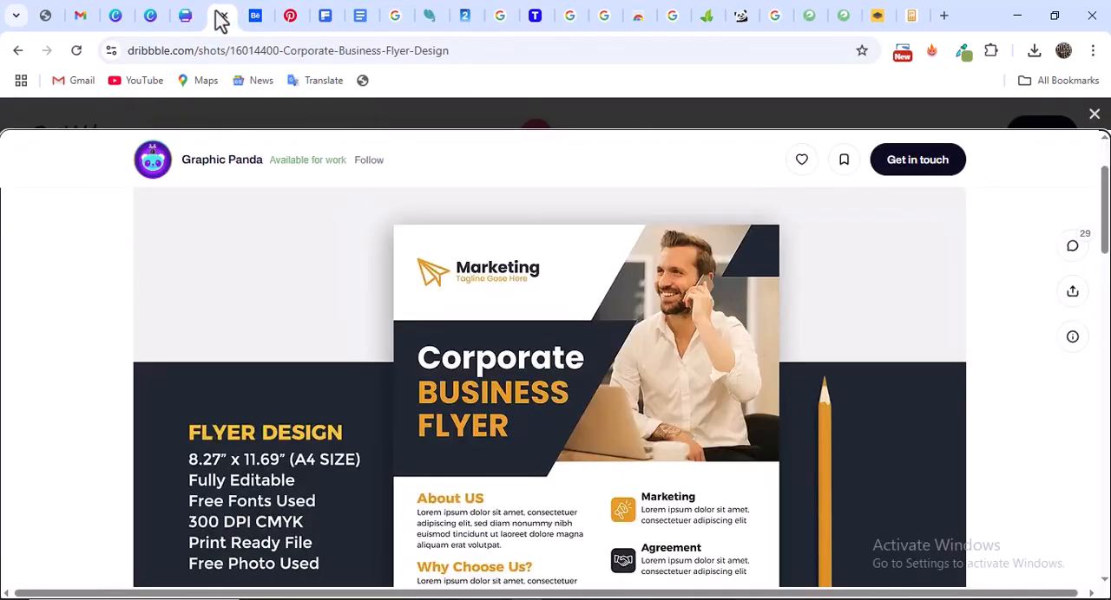
mouse_move(191, 19)
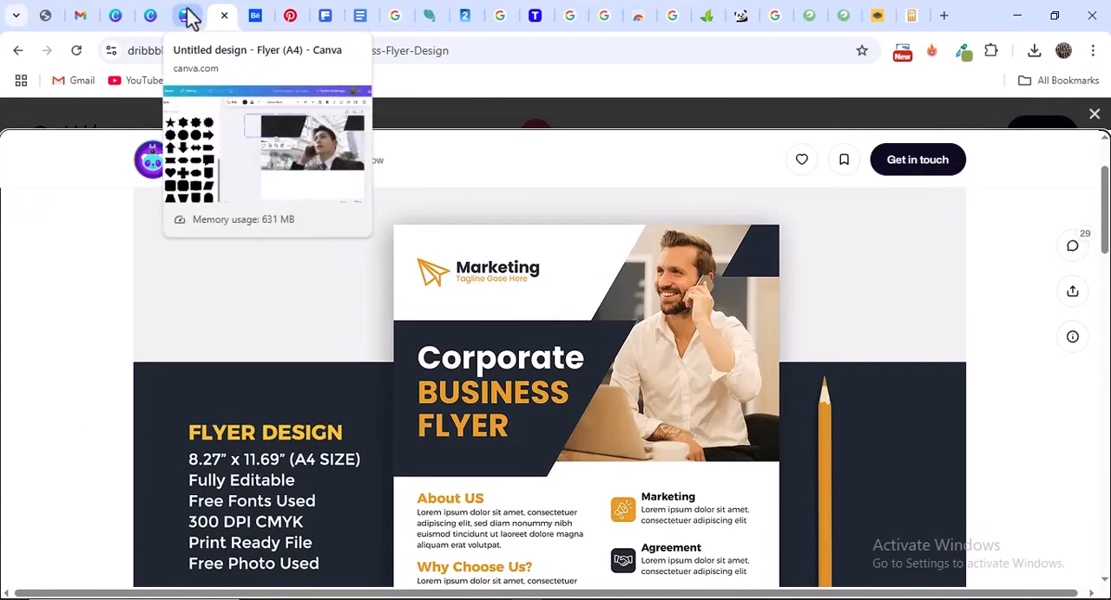
click(189, 18)
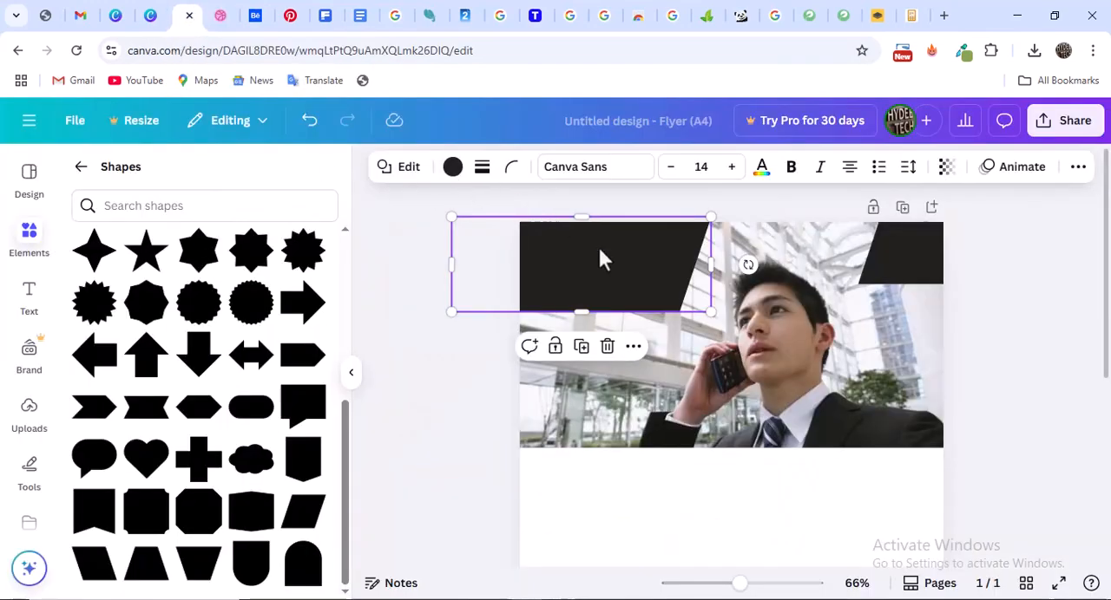
click(221, 17)
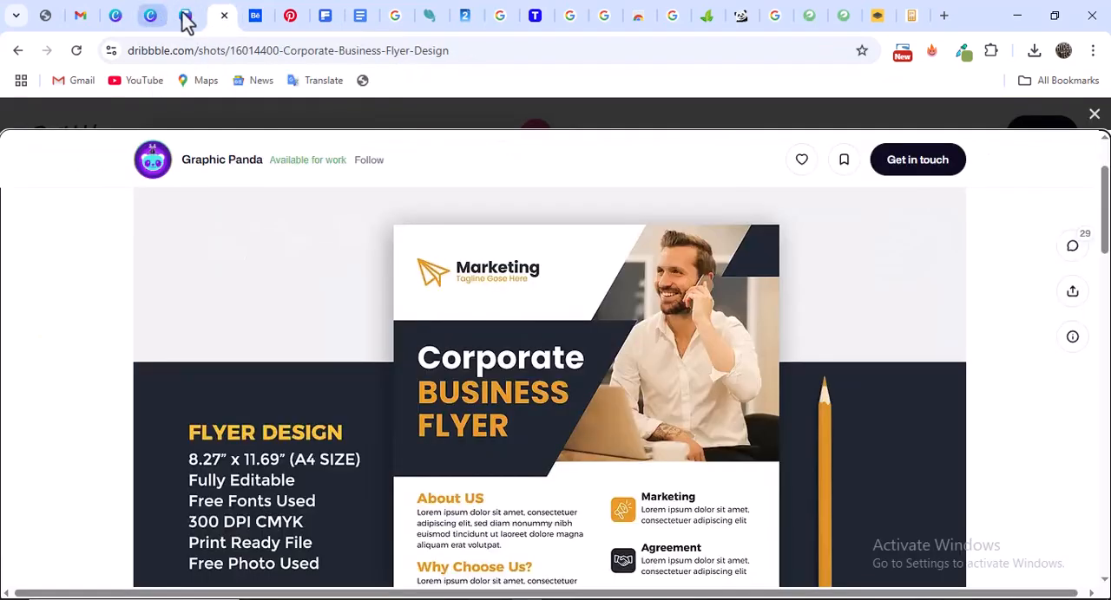
click(189, 22)
drag(628, 275, 616, 273)
Shift the photo of the man to the right, widen it past both page edges, and raise its lower edge slightly
click(765, 337)
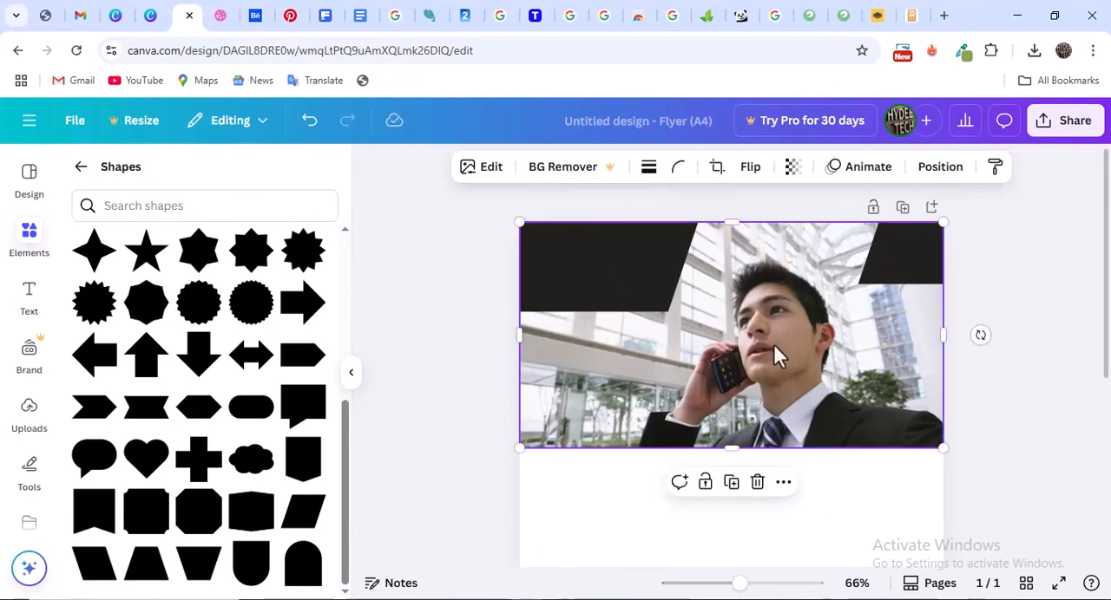
drag(773, 345, 806, 348)
drag(552, 337, 507, 337)
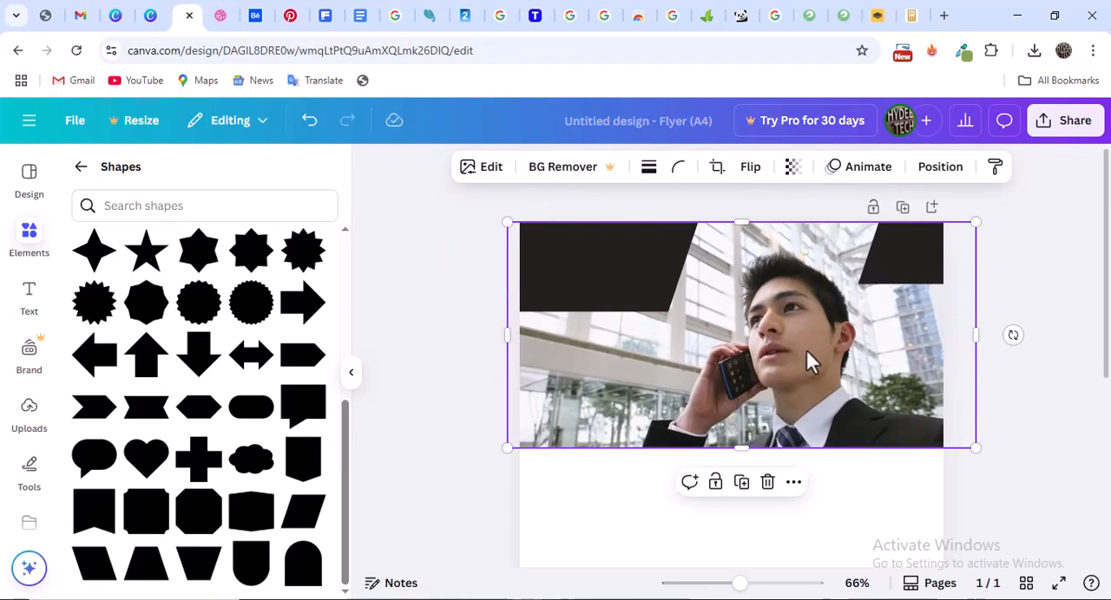
drag(742, 447, 741, 434)
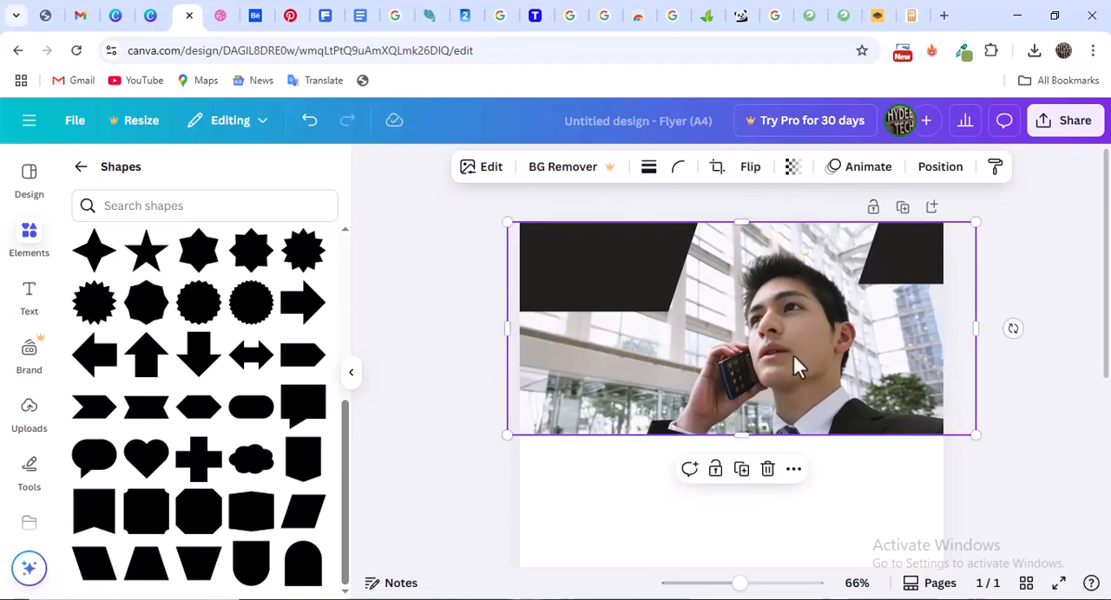
drag(801, 348, 809, 348)
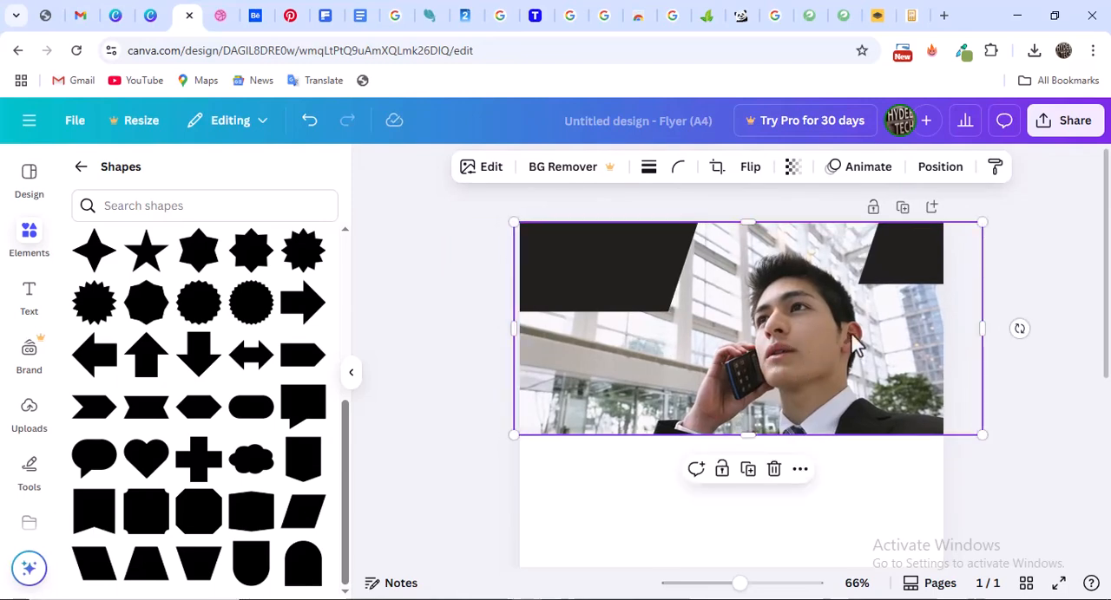
Duplicate the upper-left parallelogram and move the copy down over the photo's lower-left corner
click(595, 293)
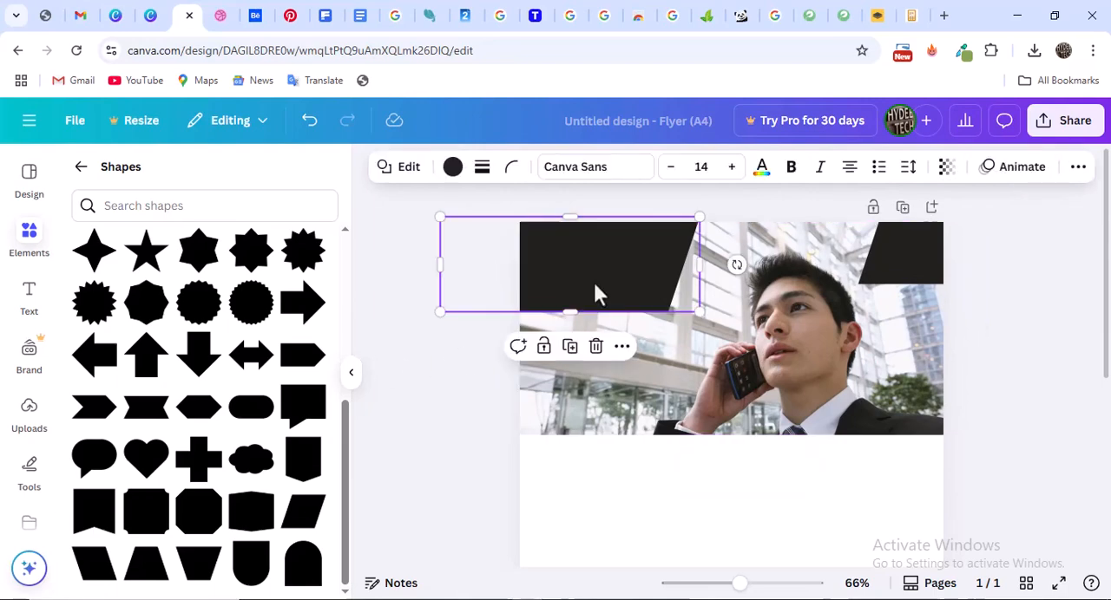
key(ctrl+d)
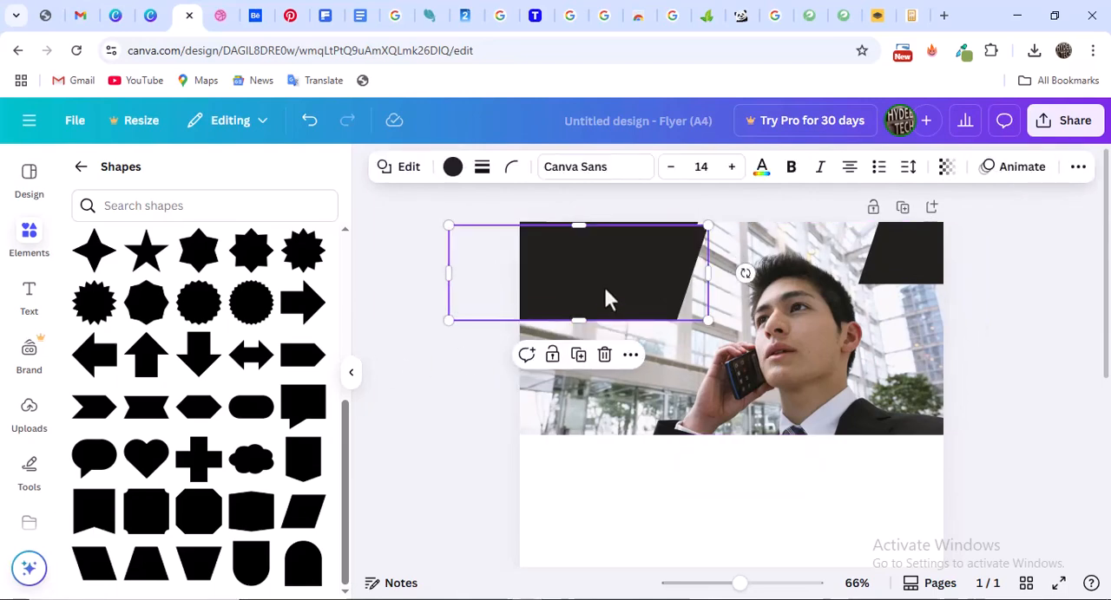
drag(603, 286, 610, 409)
Heighten the upper-left parallelogram to about 59.3, and resize the lower copy to overlap it, sit slightly further right and extend below the photo
click(602, 260)
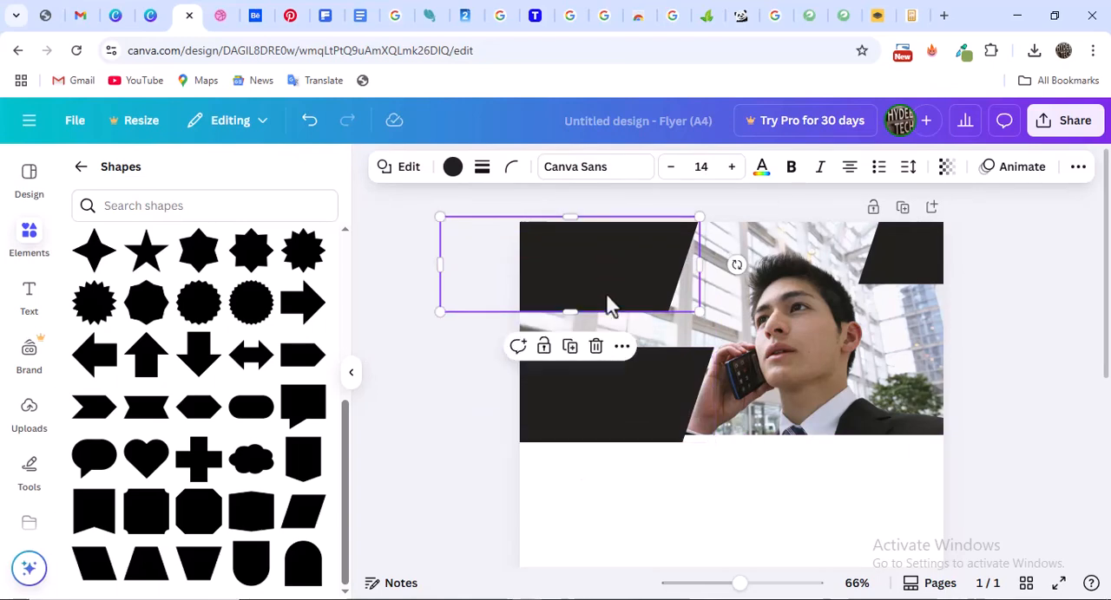
drag(570, 311, 568, 337)
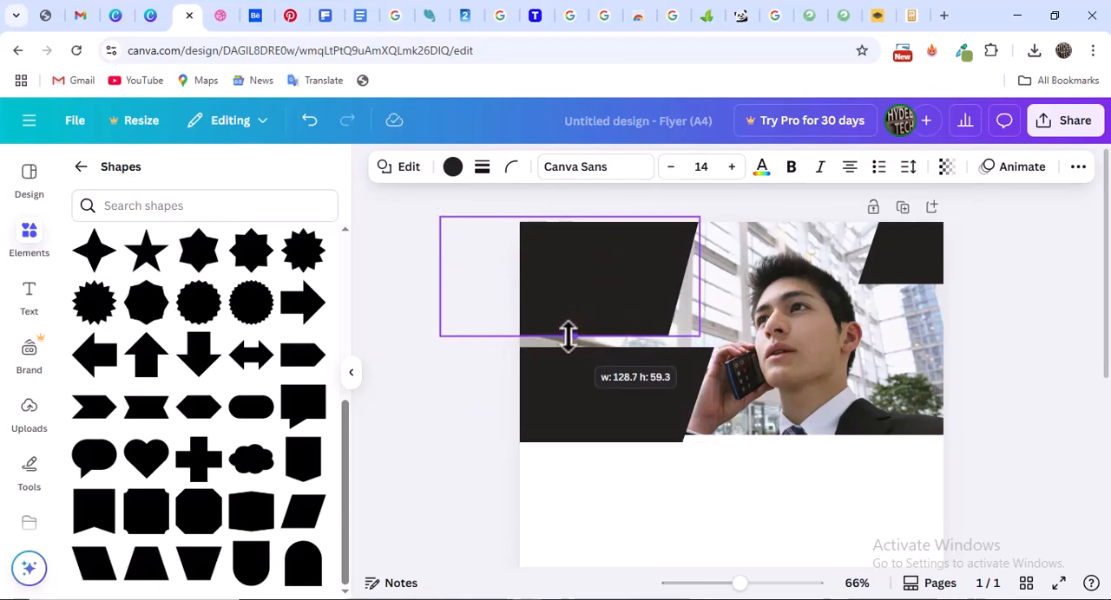
click(567, 423)
drag(578, 396, 578, 454)
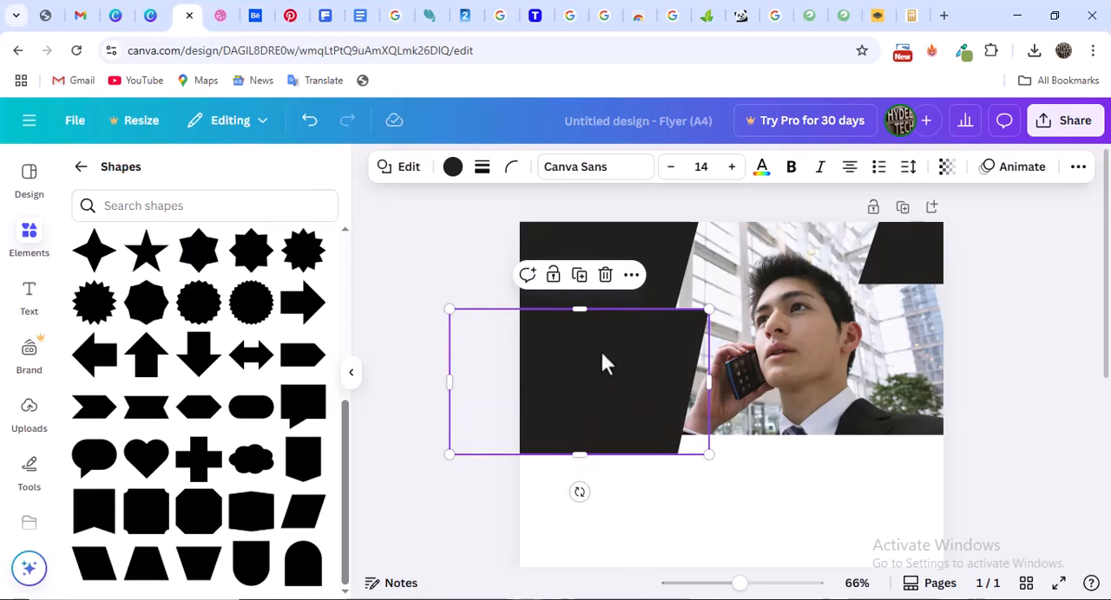
drag(605, 363, 611, 354)
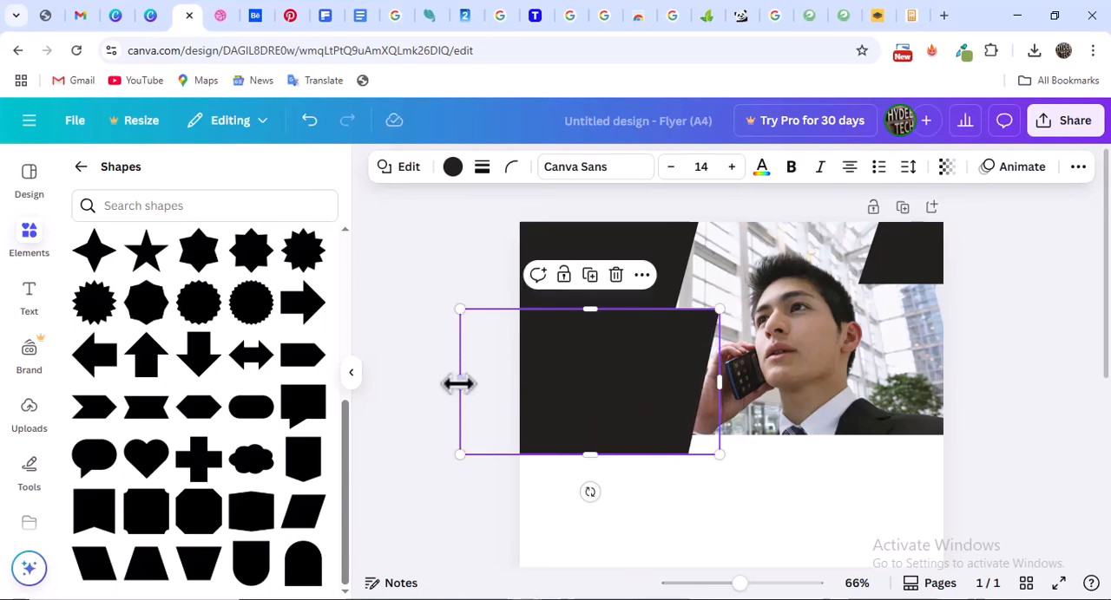
drag(458, 383, 484, 382)
Fill the upper-left parallelogram with white from the document colors
click(662, 245)
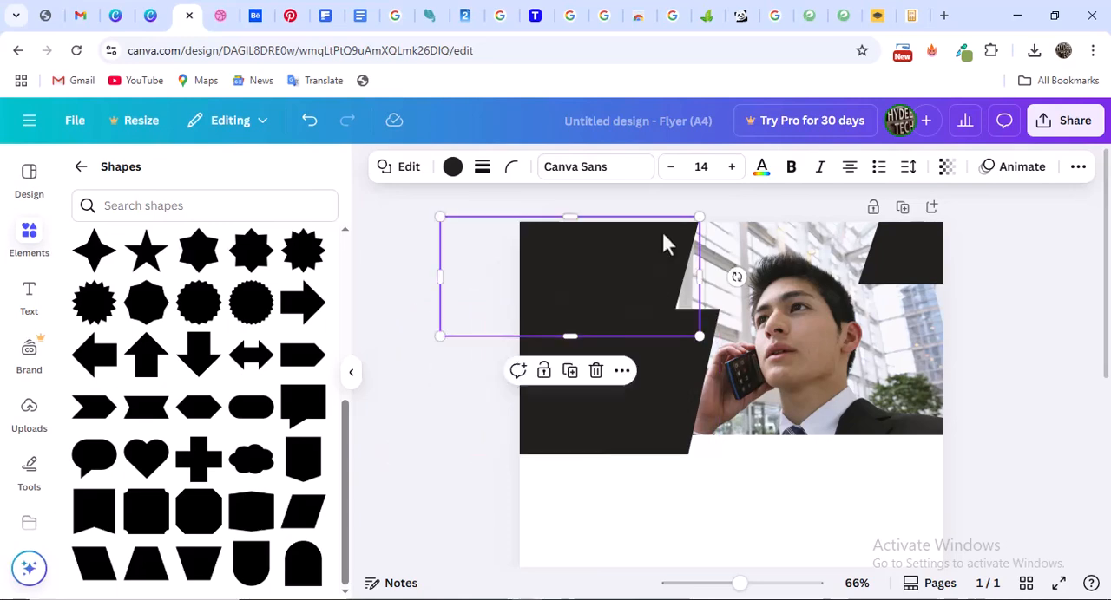
click(452, 167)
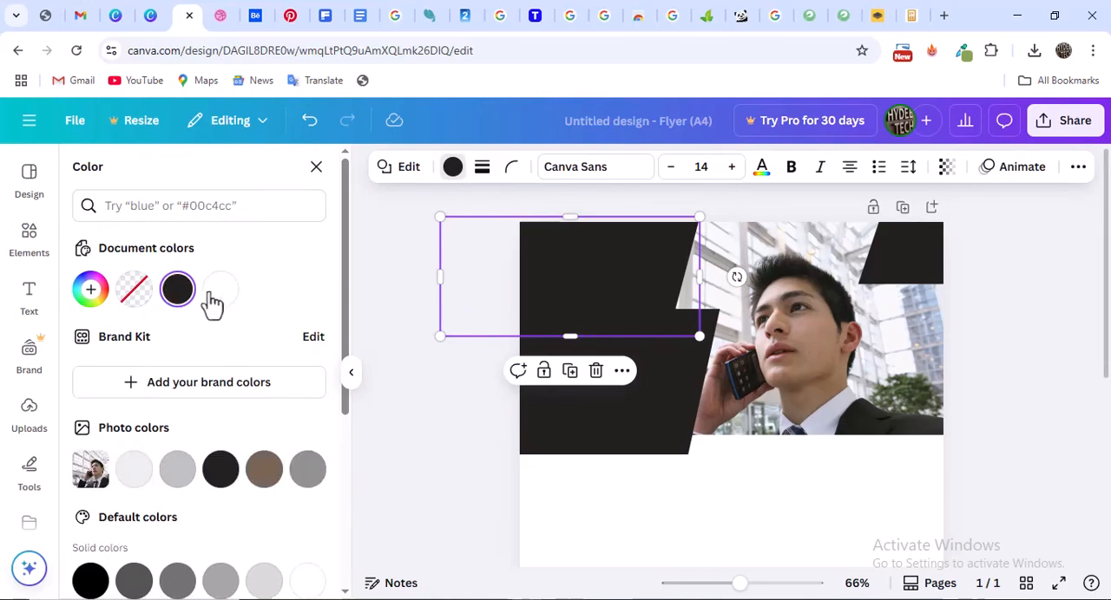
click(222, 292)
Examine the Dribbble flyer's header colors as the reference, try the color picker extension there, and return to the Canva design
click(224, 15)
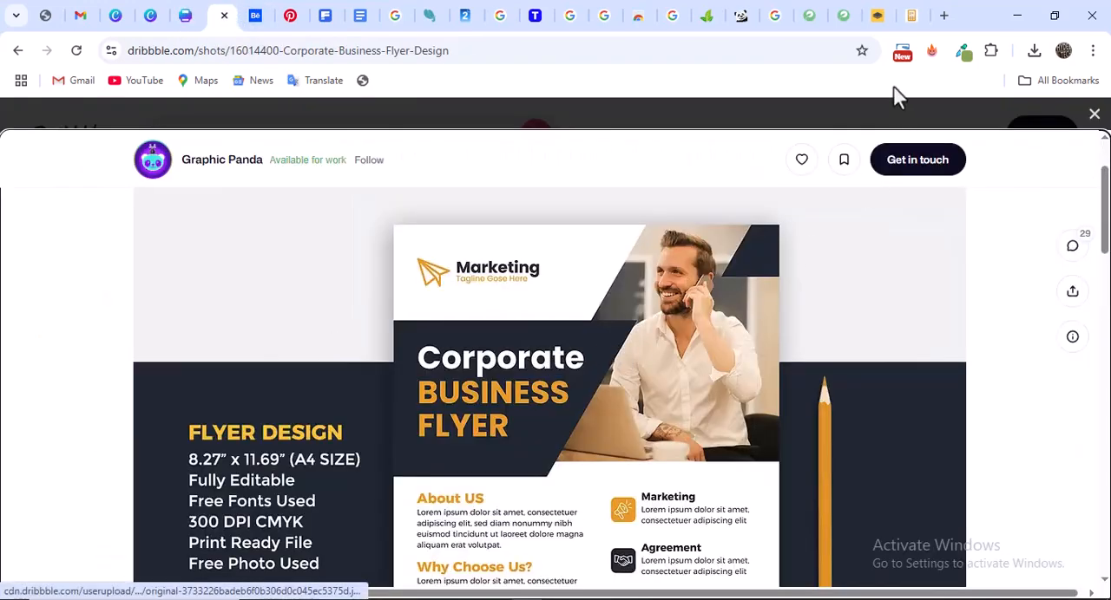
click(963, 52)
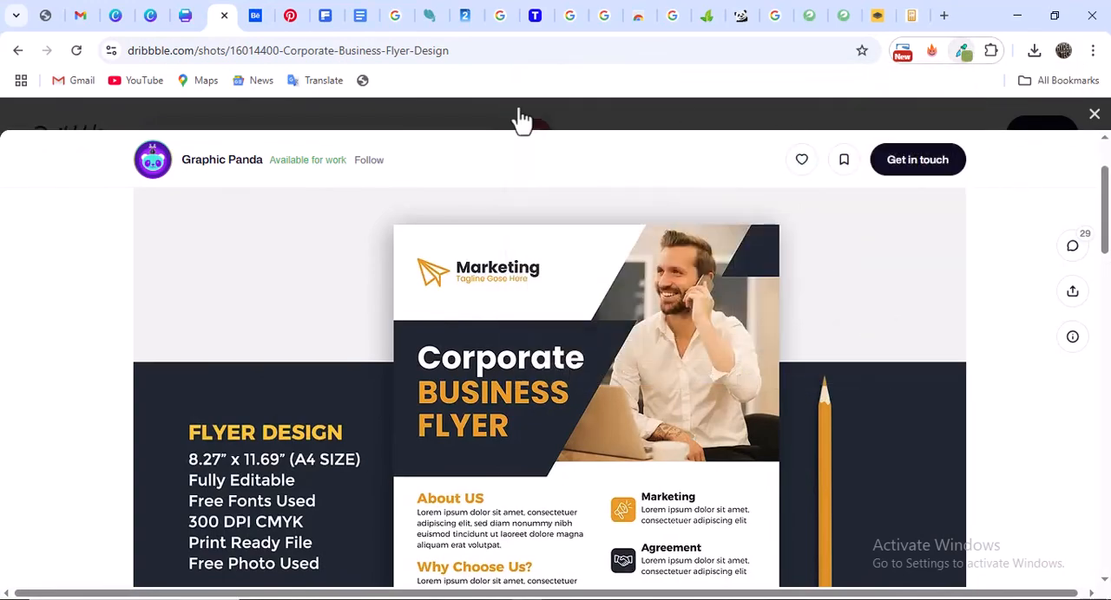
click(184, 14)
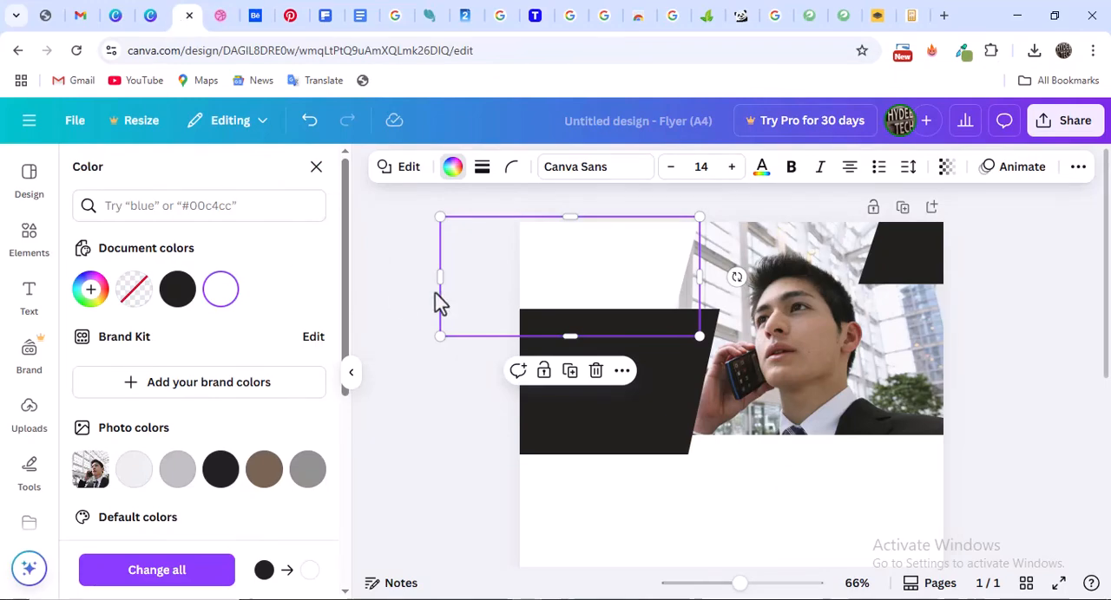
Fill the lower-left parallelogram with the default blue #004AAD, and darken it to a custom dark navy
click(653, 382)
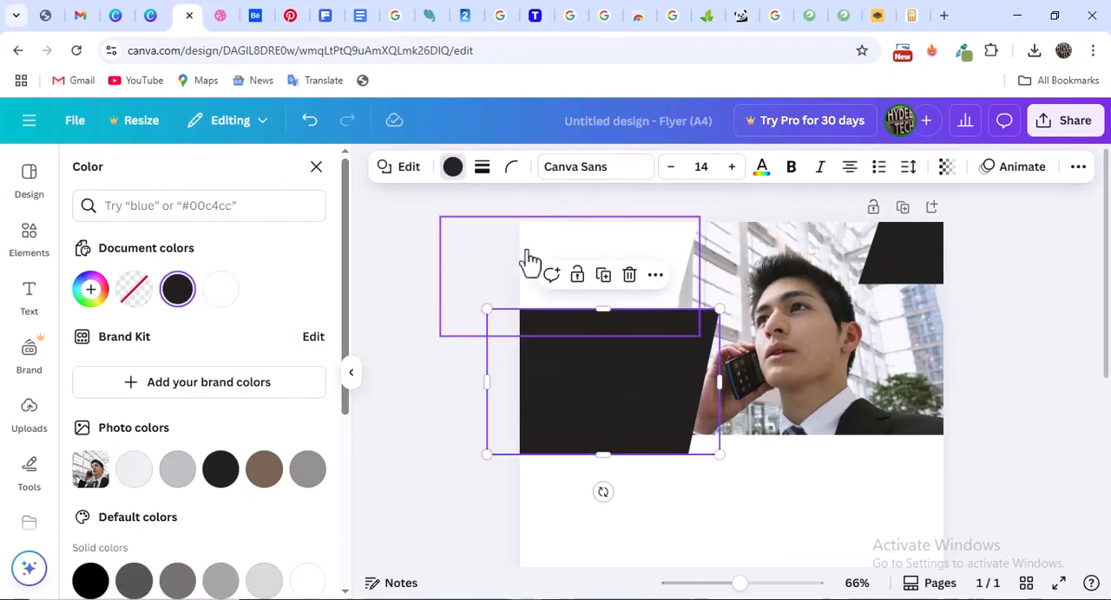
click(452, 167)
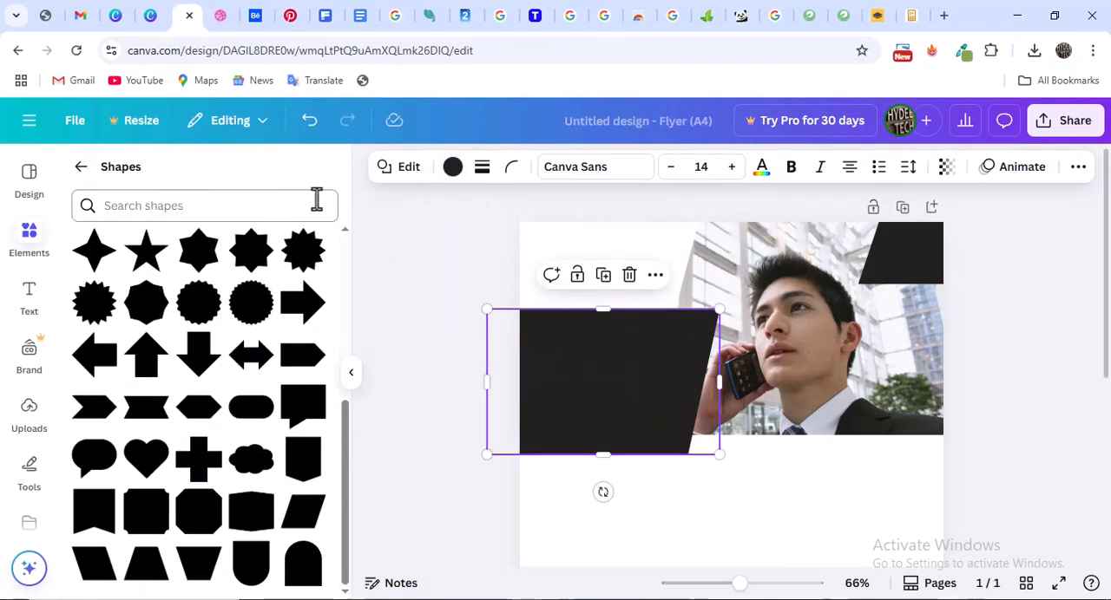
click(613, 383)
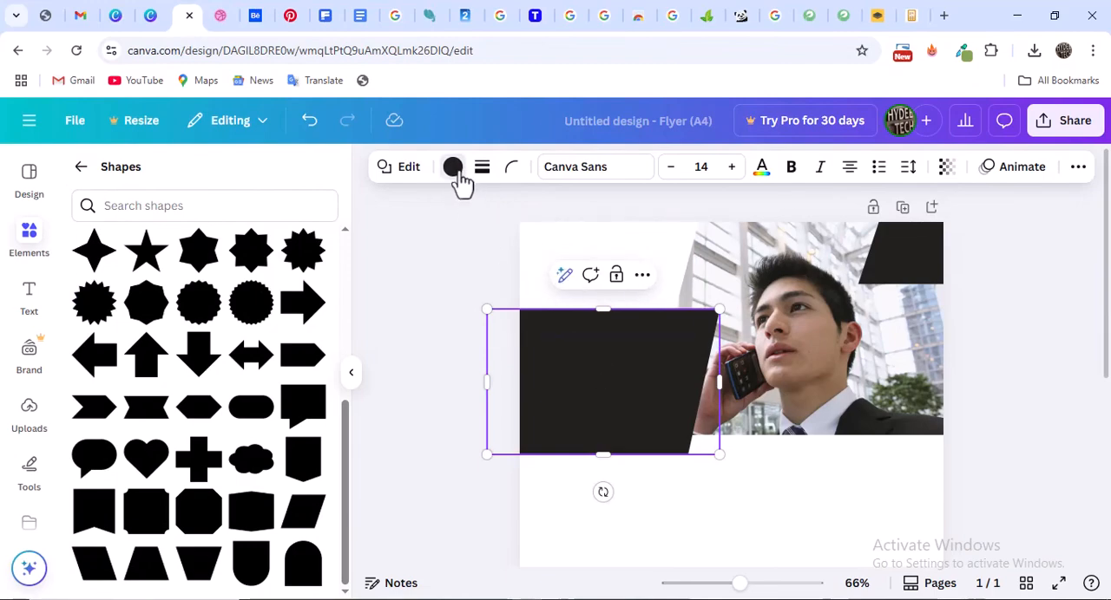
scroll(165, 382, down, 5)
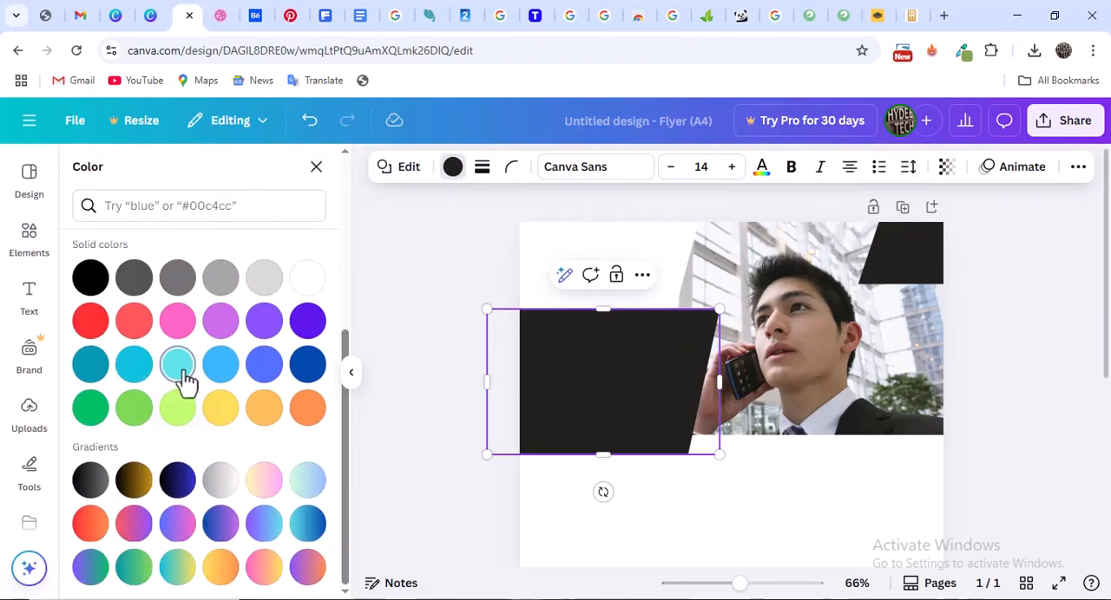
scroll(168, 293, up, 2)
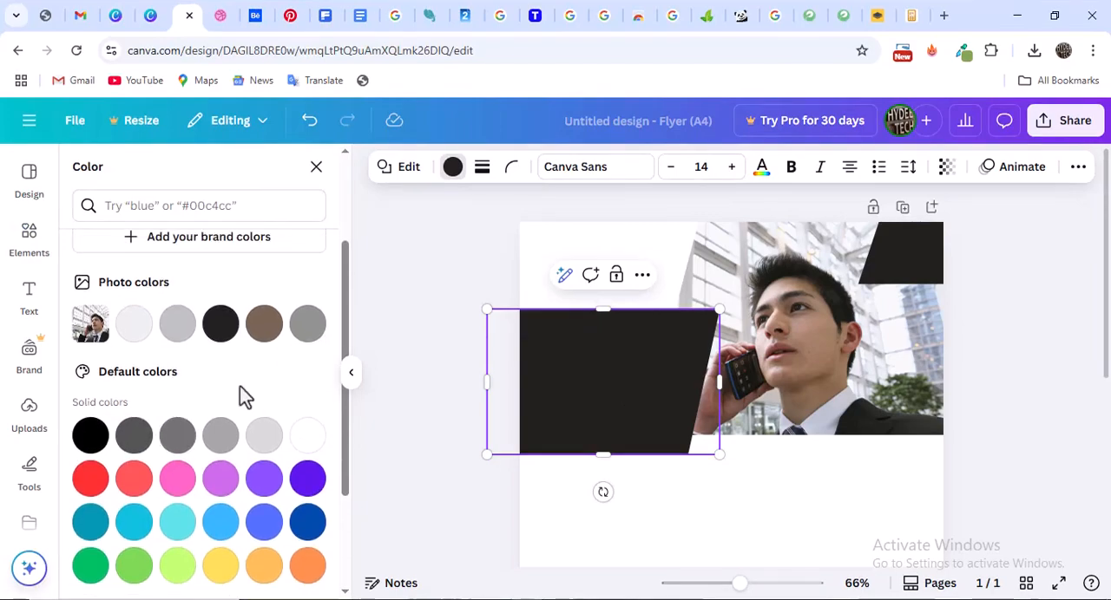
scroll(260, 417, down, 1)
click(308, 446)
scroll(214, 347, up, 3)
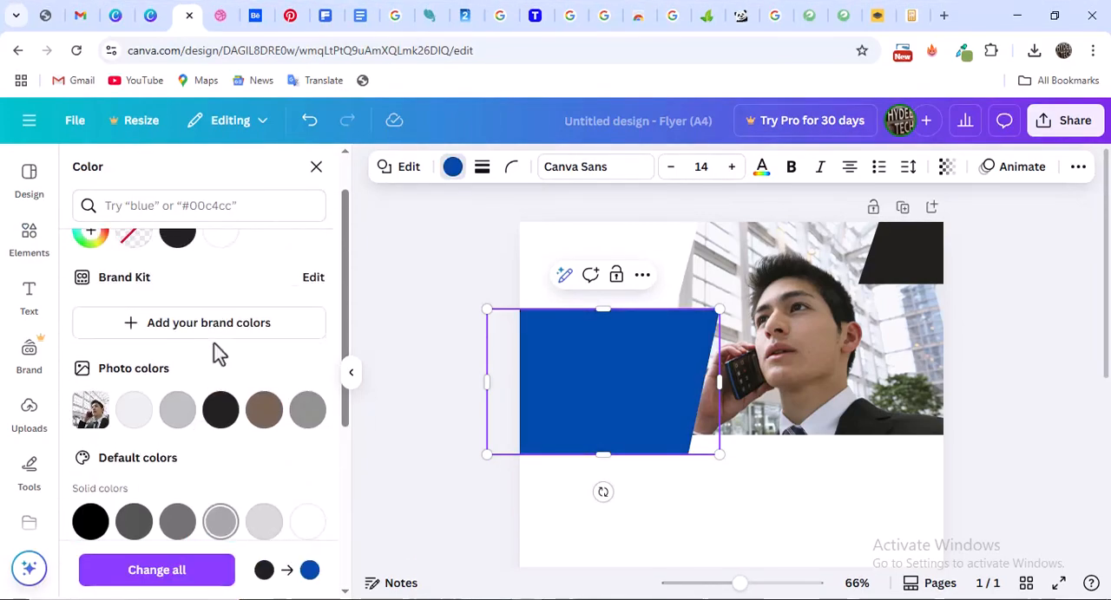
click(92, 292)
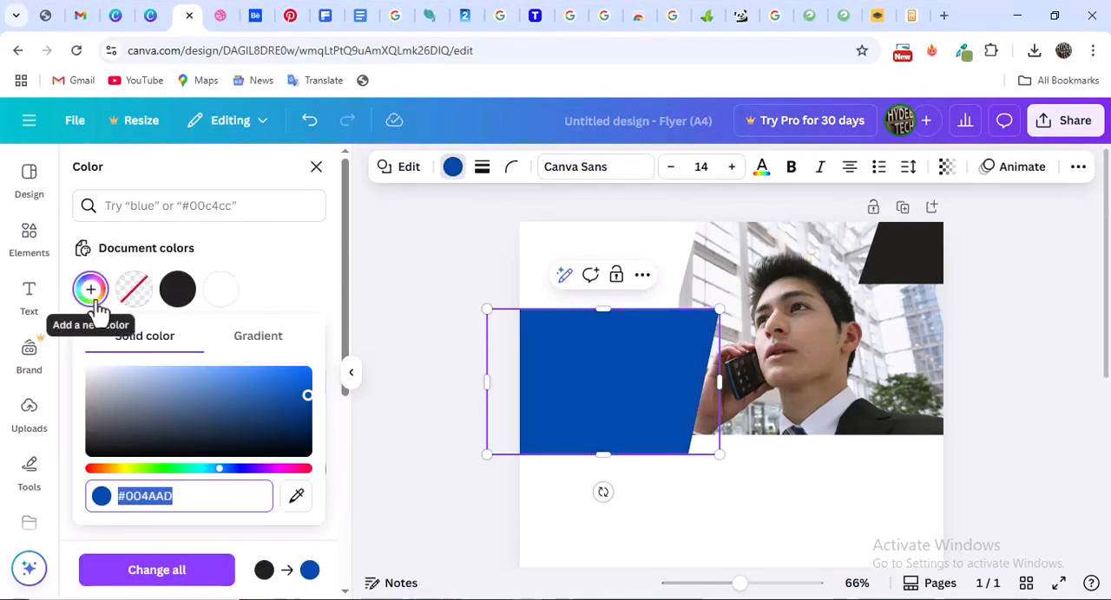
drag(308, 403, 228, 427)
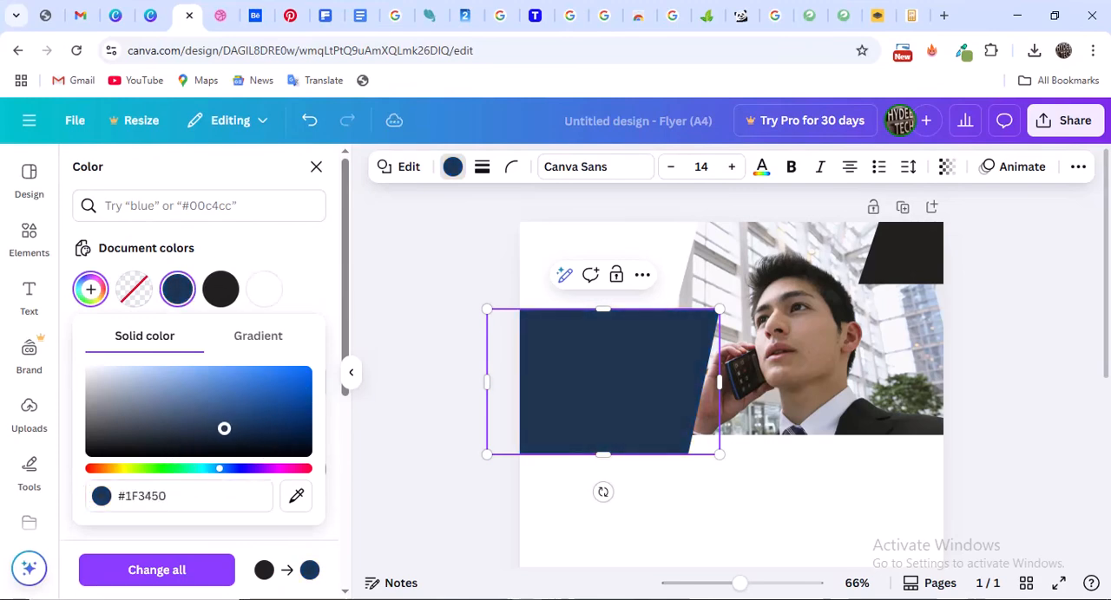
click(427, 270)
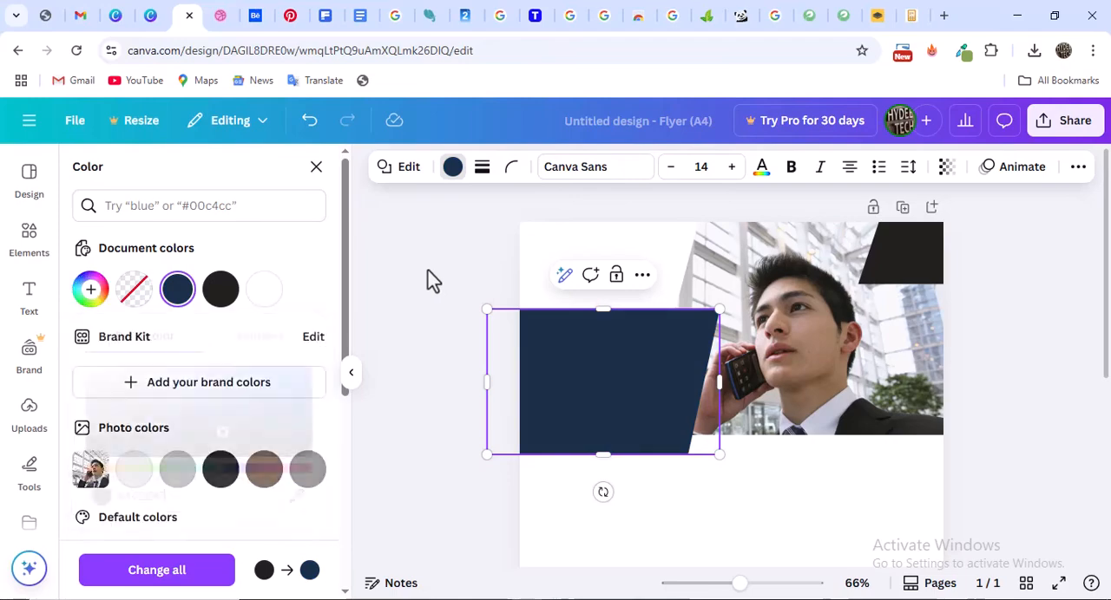
click(461, 255)
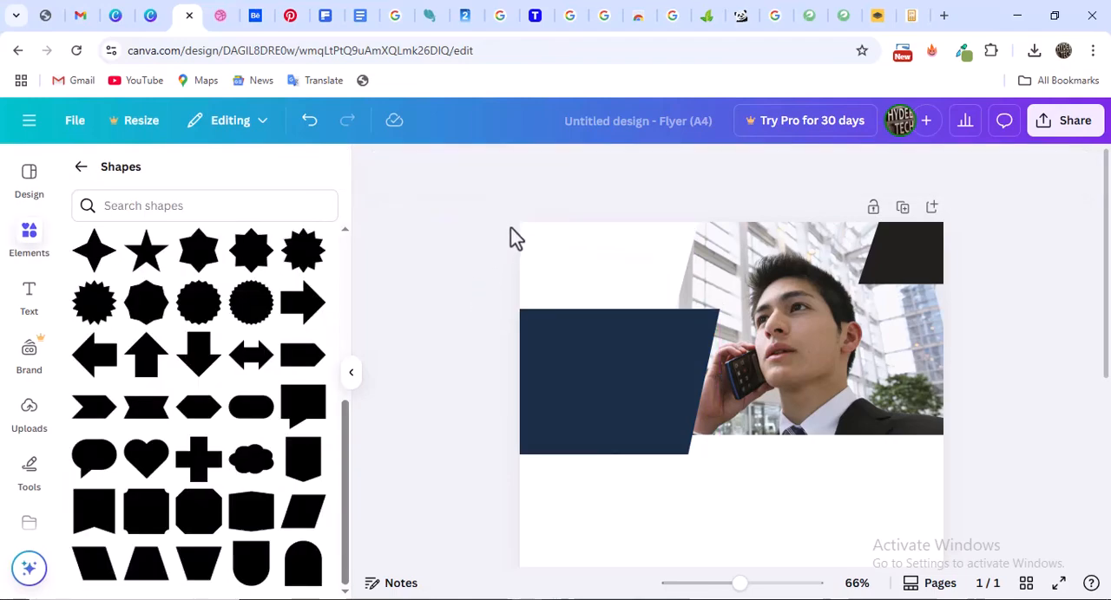
Compare with the Dribbble reference, and widen the white and navy parallelograms rightward over the photo until their right corners nearly align
click(223, 17)
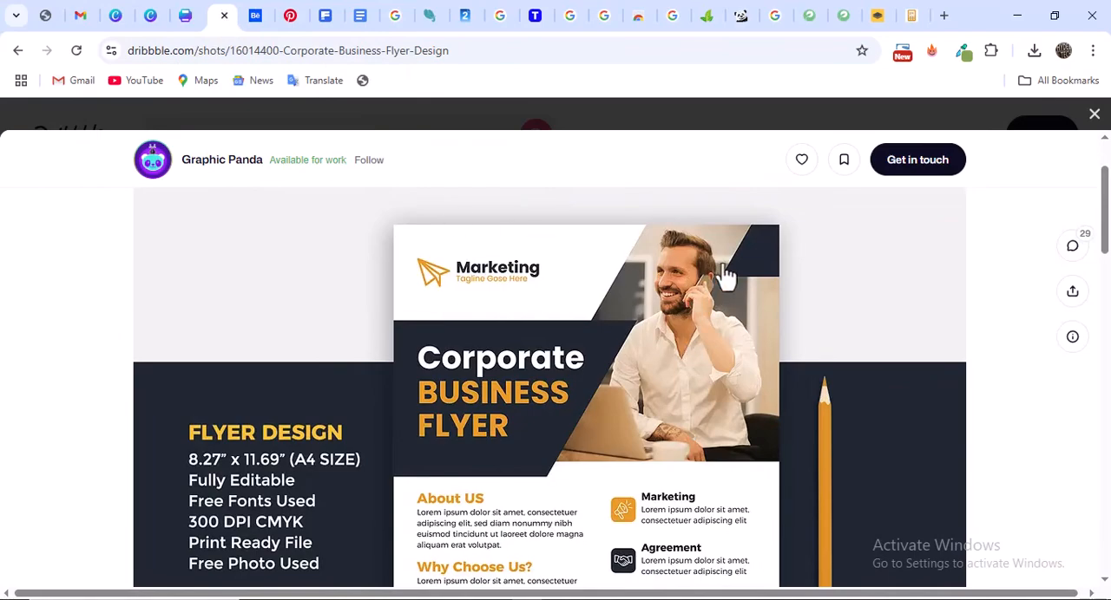
click(188, 15)
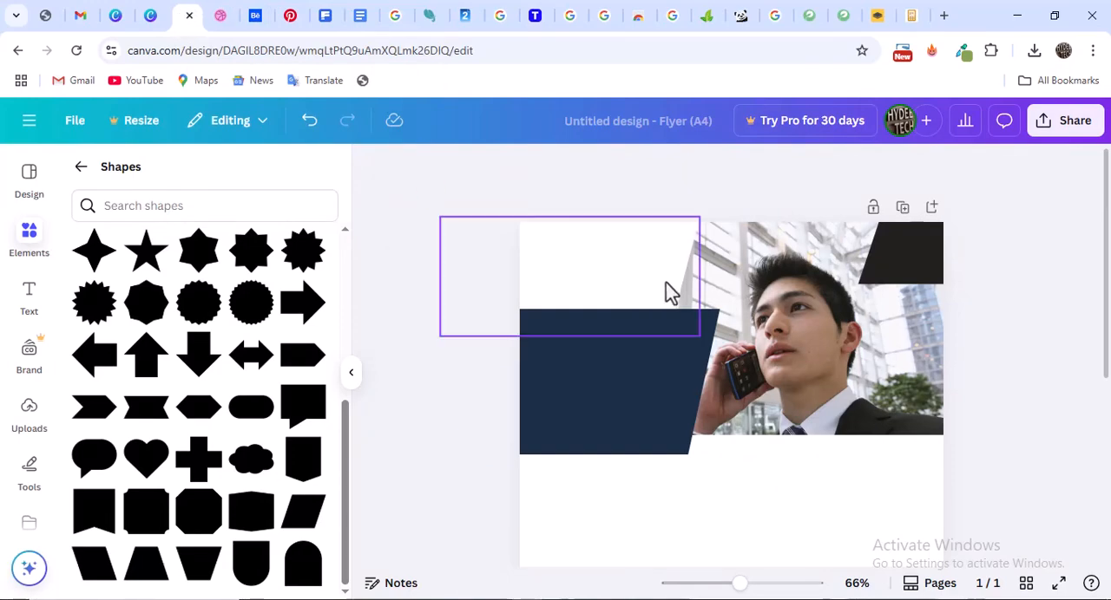
click(642, 275)
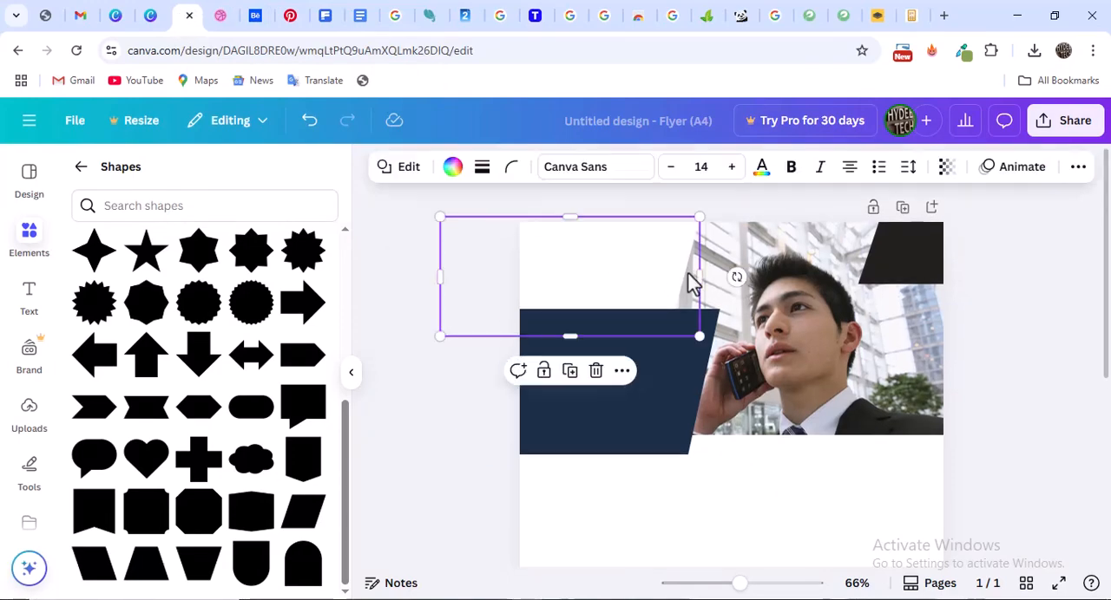
click(226, 15)
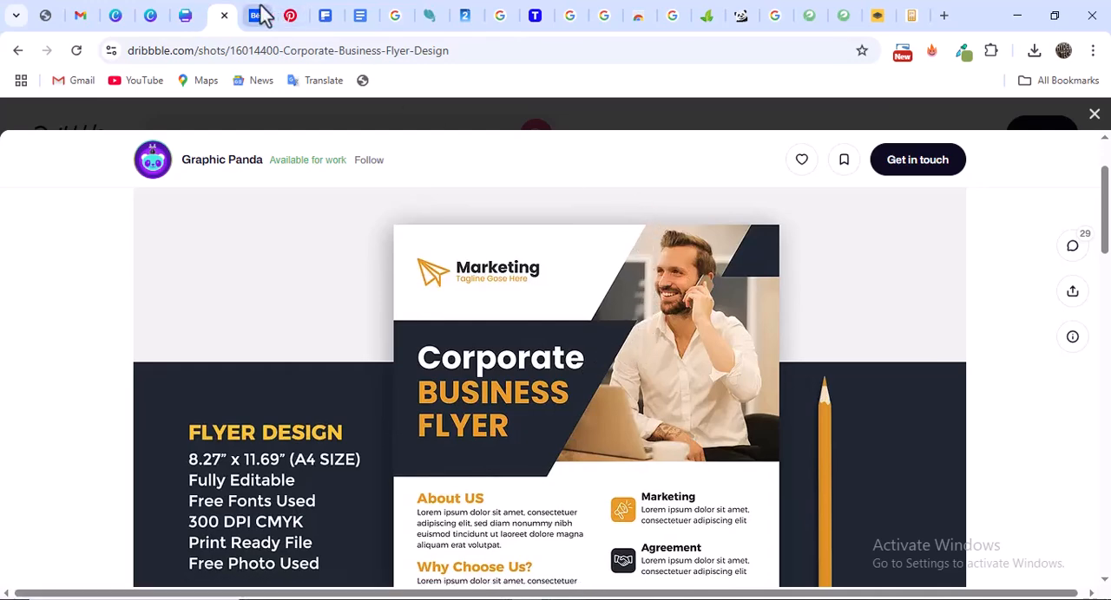
click(189, 16)
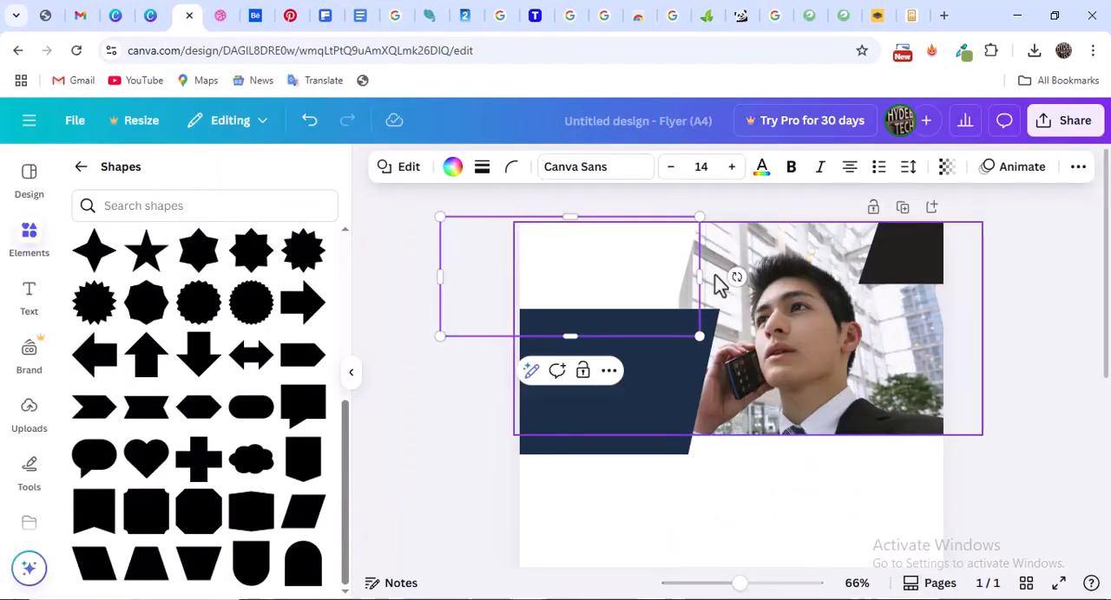
drag(700, 278, 765, 282)
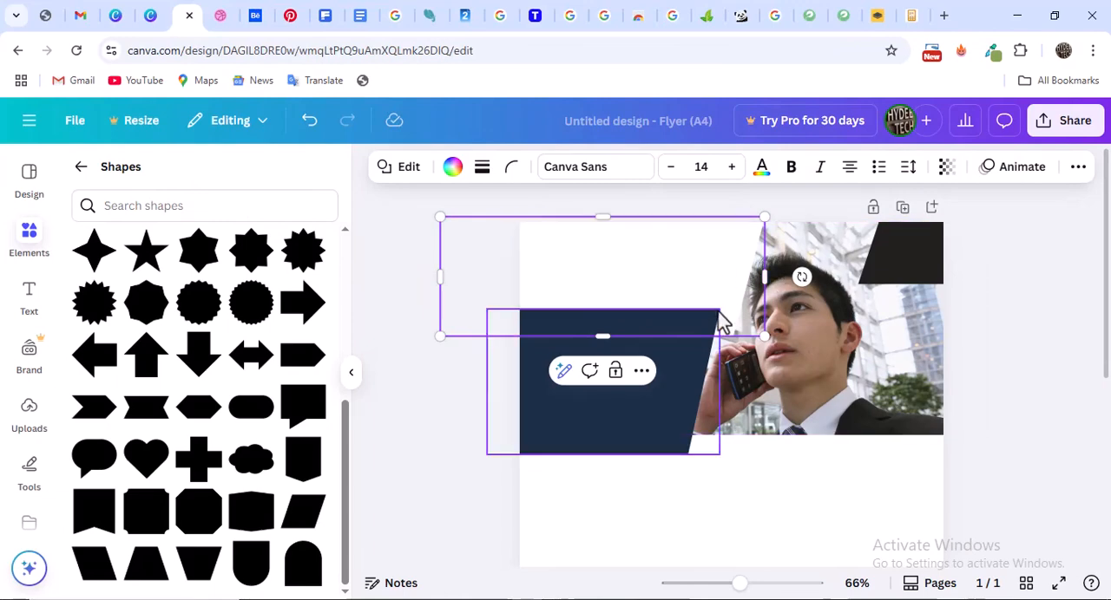
click(678, 376)
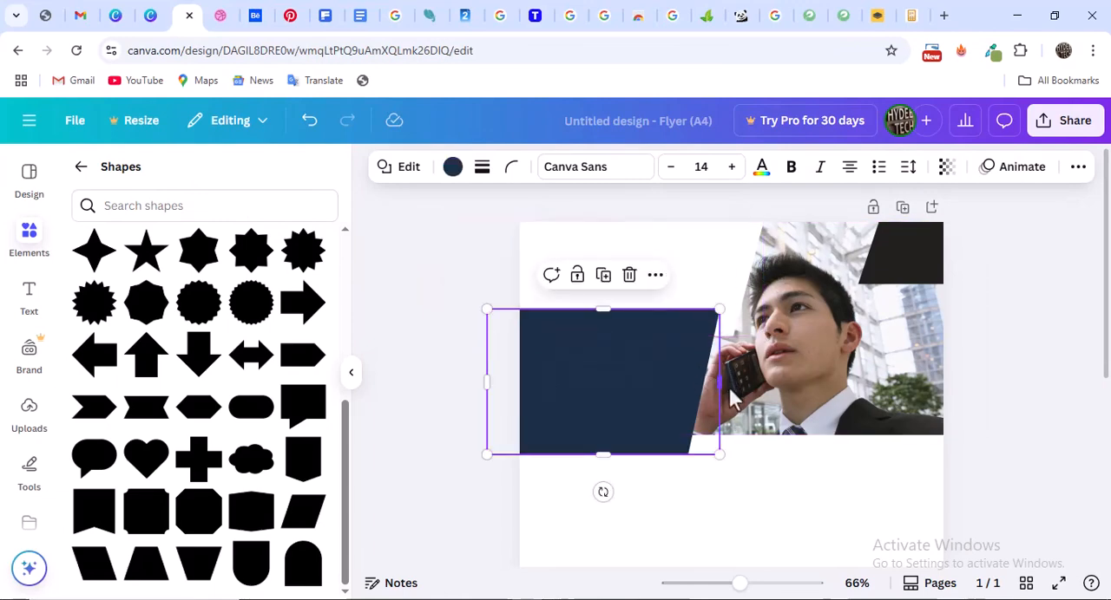
drag(719, 383, 761, 387)
Rotate the white parallelogram slightly clockwise for a stronger slant like the reference, enlarge it, and shift it up and to the left
click(737, 285)
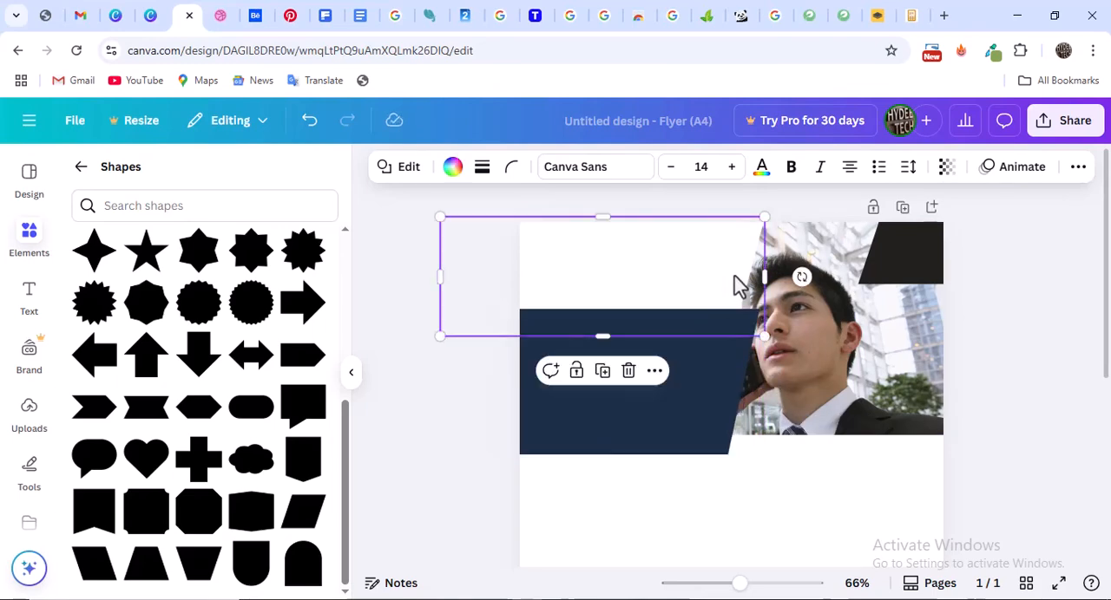
click(223, 14)
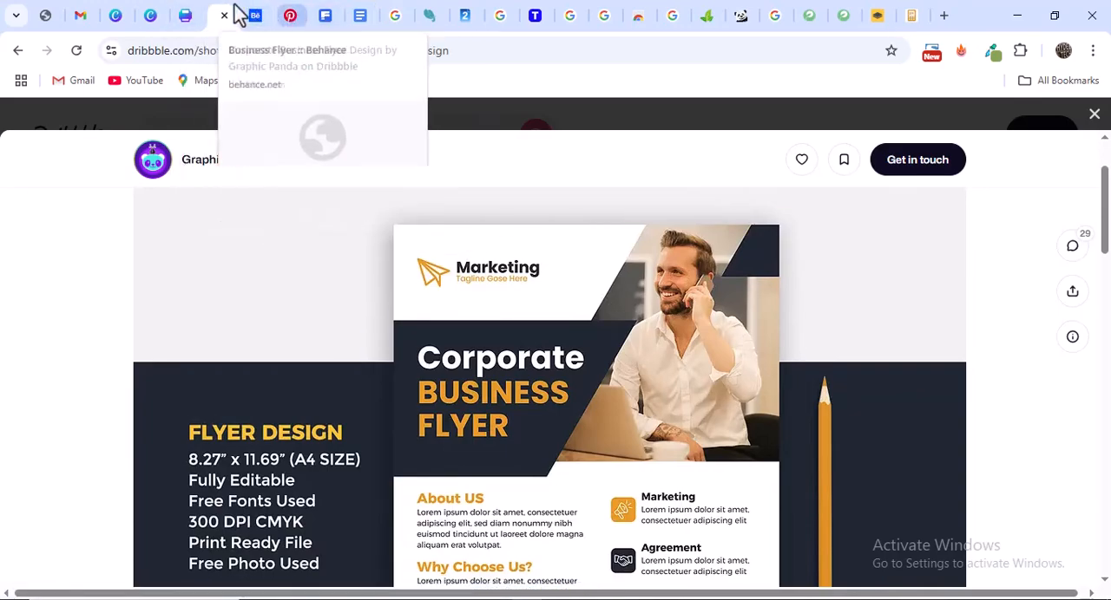
click(185, 13)
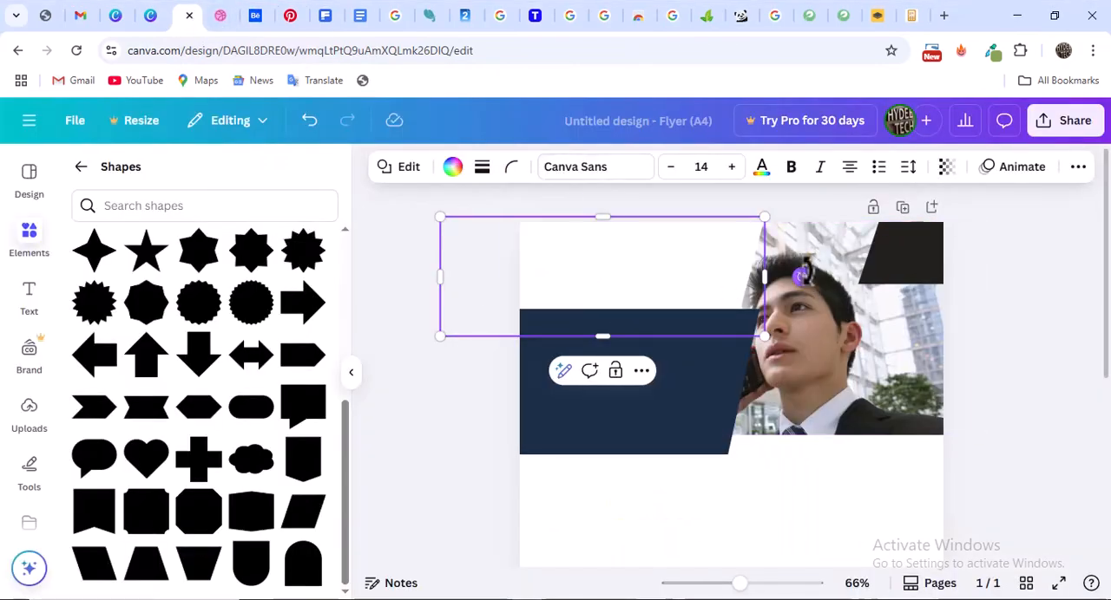
drag(799, 276, 786, 308)
drag(640, 265, 626, 244)
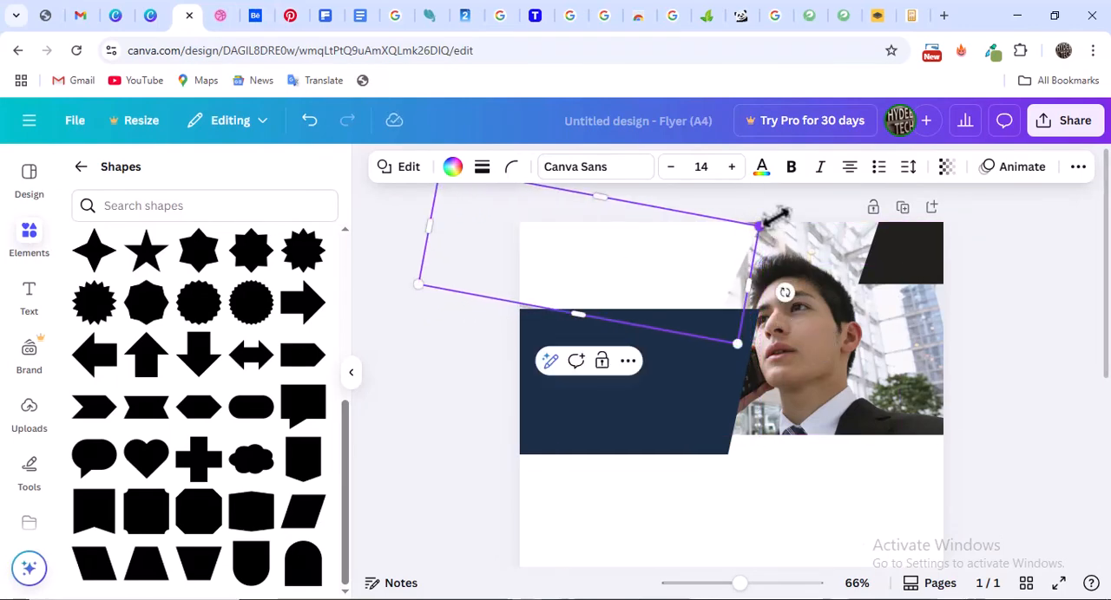
drag(775, 217, 801, 213)
drag(726, 276, 697, 265)
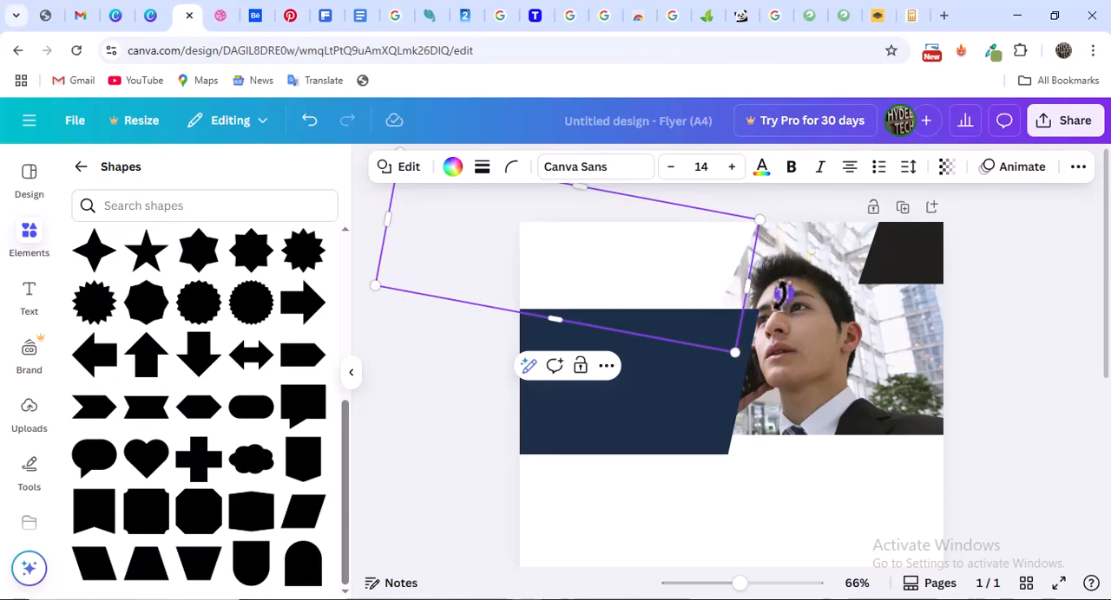
Tilt the white parallelogram a little further clockwise, enlarge it again, and move it left so it uncovers the man's face
drag(781, 294, 780, 308)
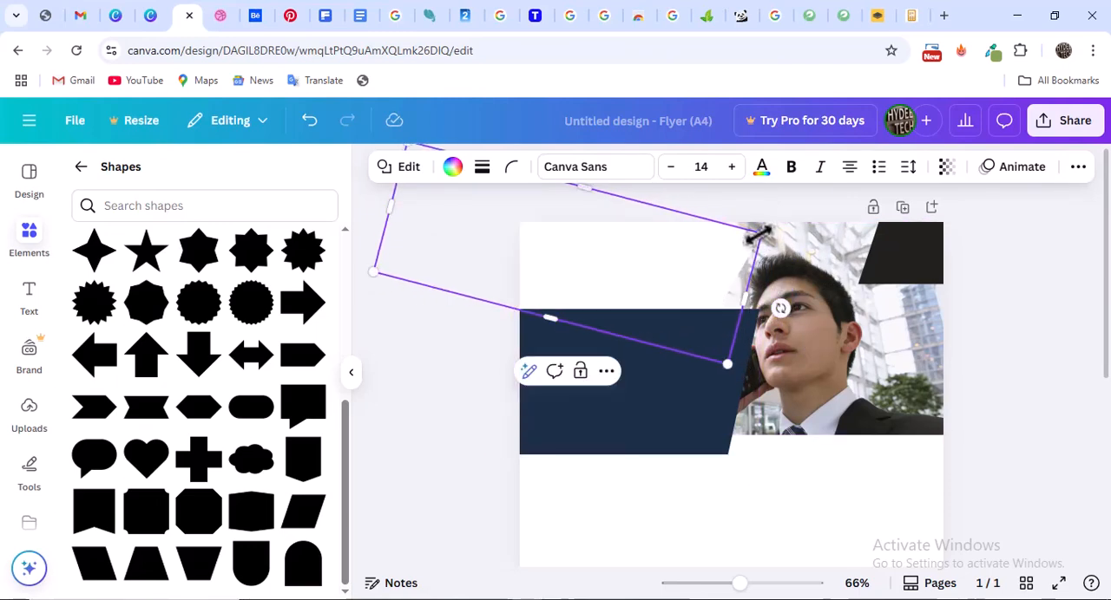
drag(758, 232, 808, 207)
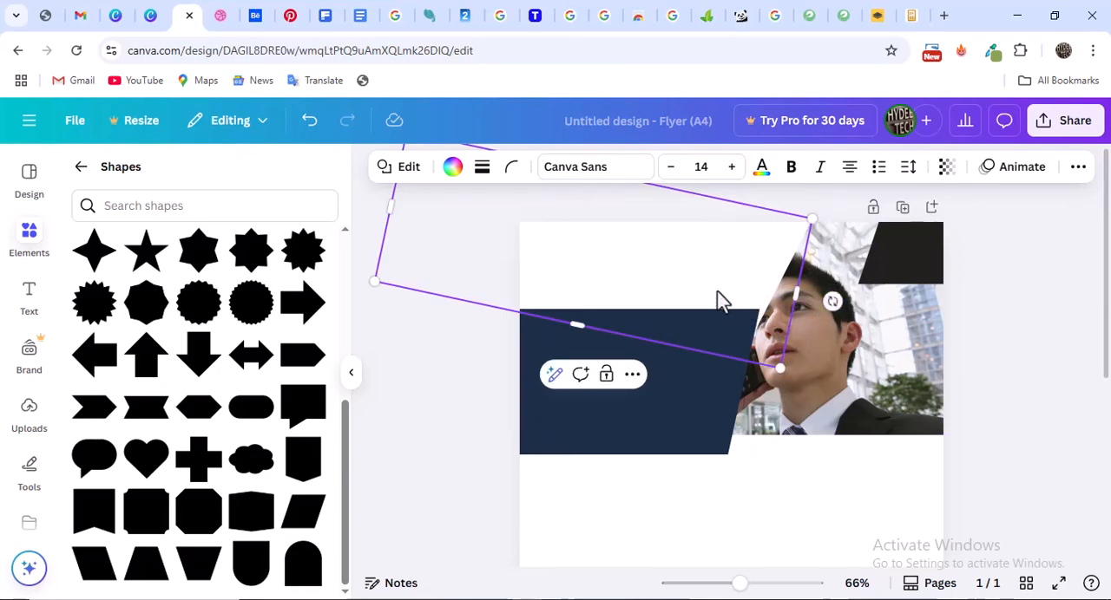
drag(719, 301, 680, 285)
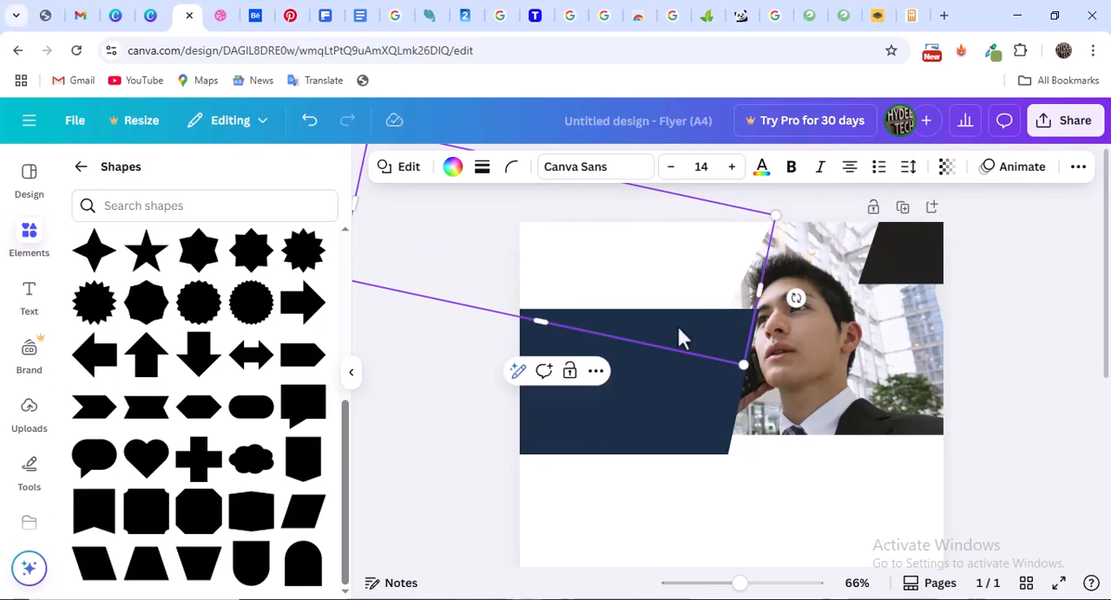
Lower the upper edge of the navy parallelogram slightly, keeping its bottom edge in place
click(677, 378)
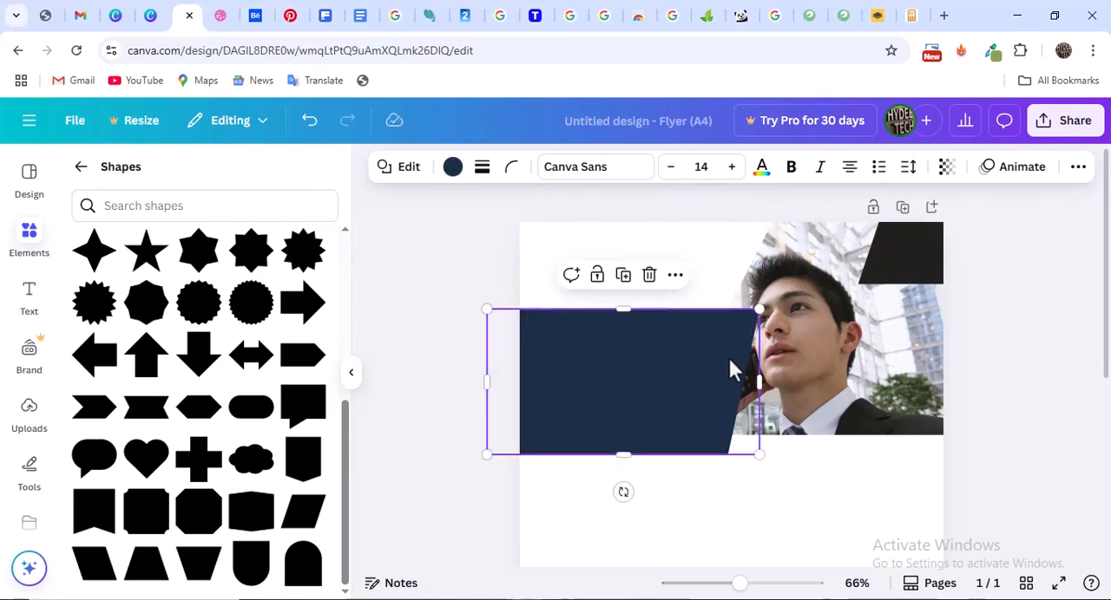
click(1035, 326)
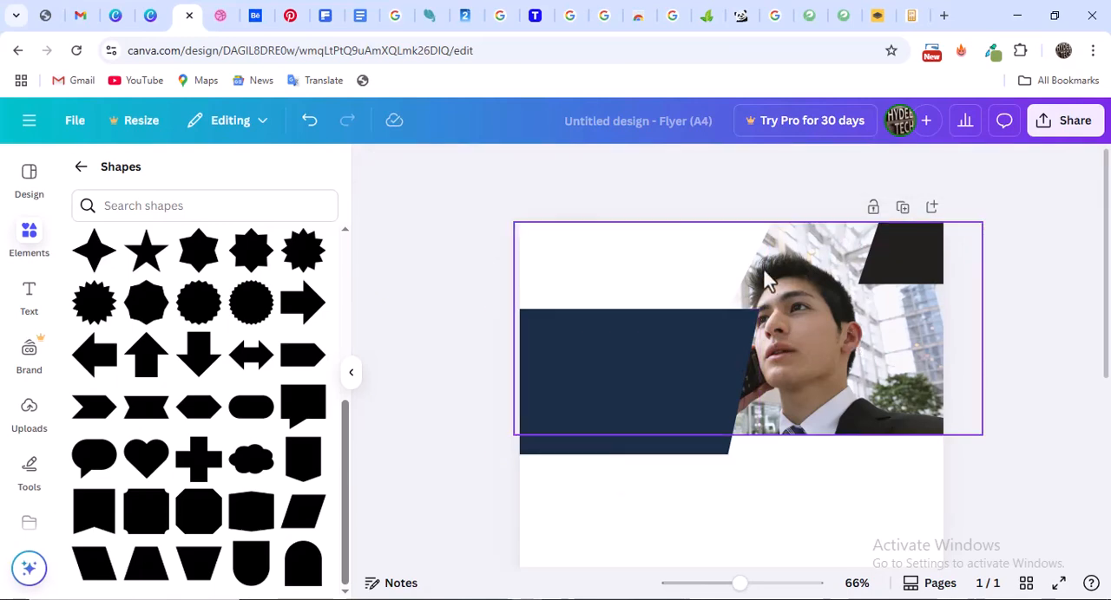
click(644, 382)
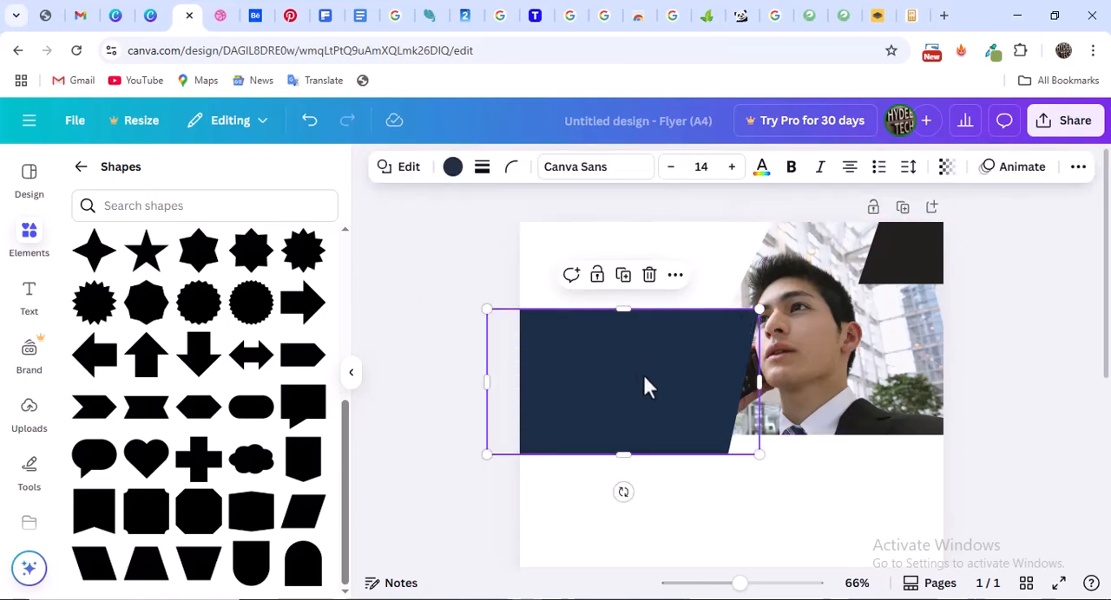
drag(621, 311, 622, 328)
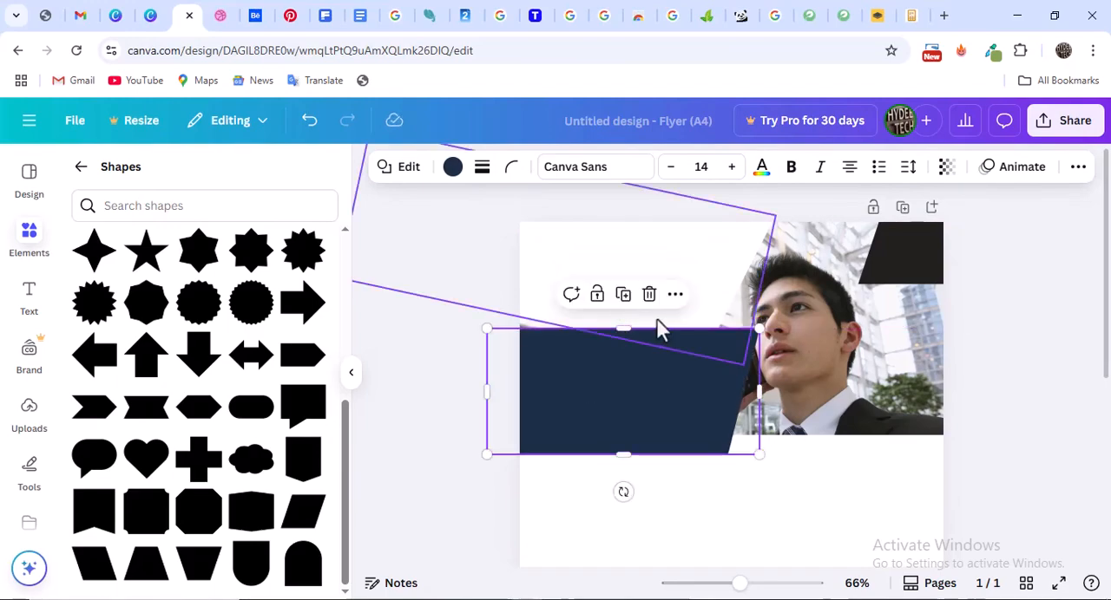
Check the Dribbble reference, and extend the photo's lower edge down to just above the bottom of the navy parallelogram
click(217, 19)
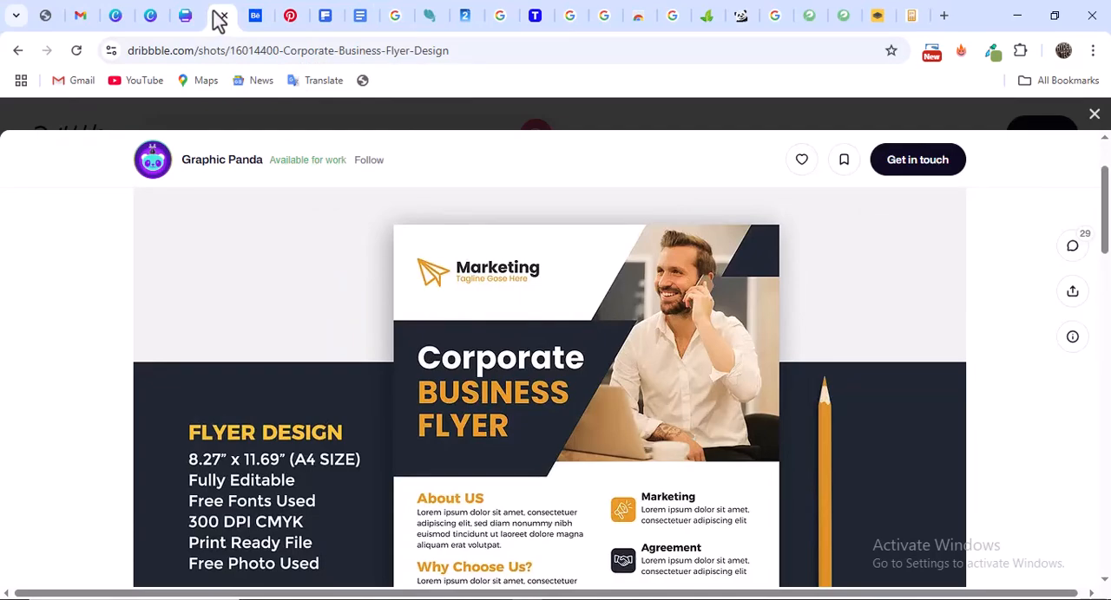
click(188, 15)
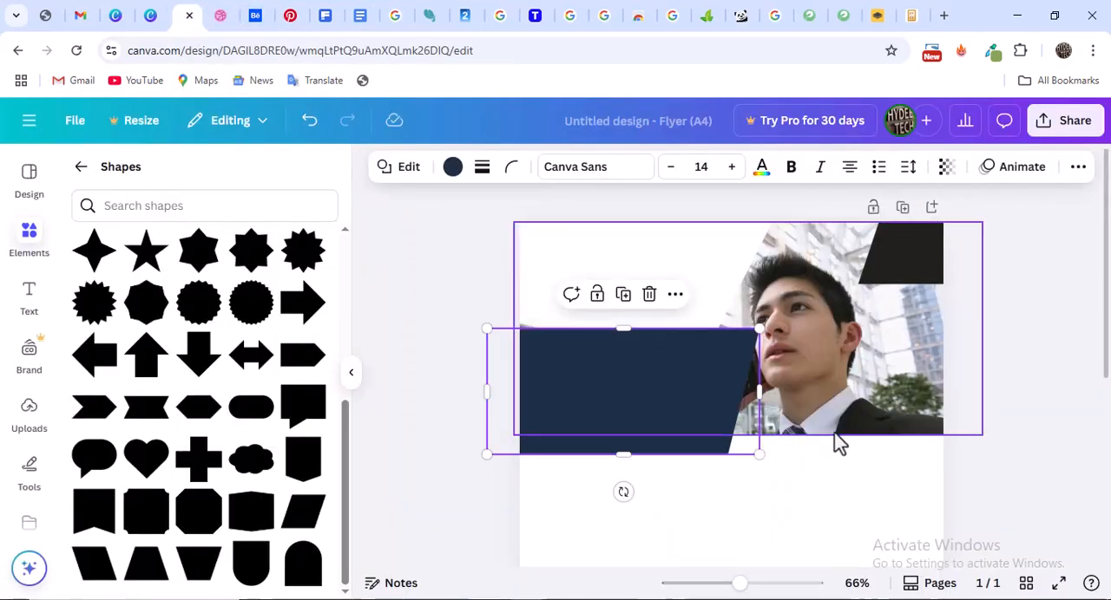
click(786, 432)
drag(749, 437, 749, 448)
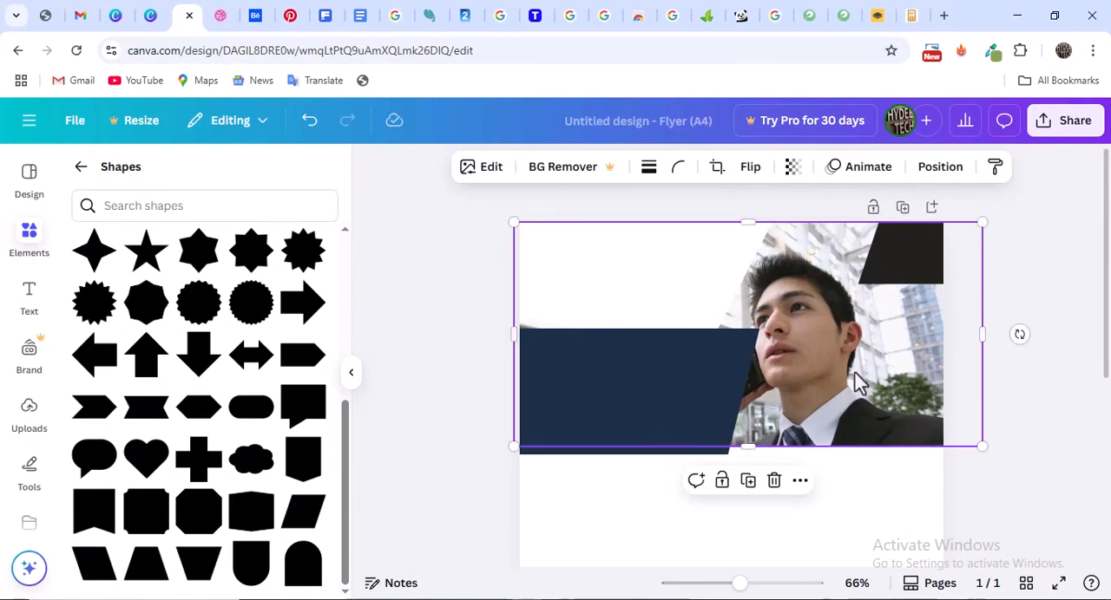
Deselect the photo and compare the flyer header with the Dribbble reference, looking at its logo area
scroll(859, 383, down, 4)
scroll(857, 381, up, 4)
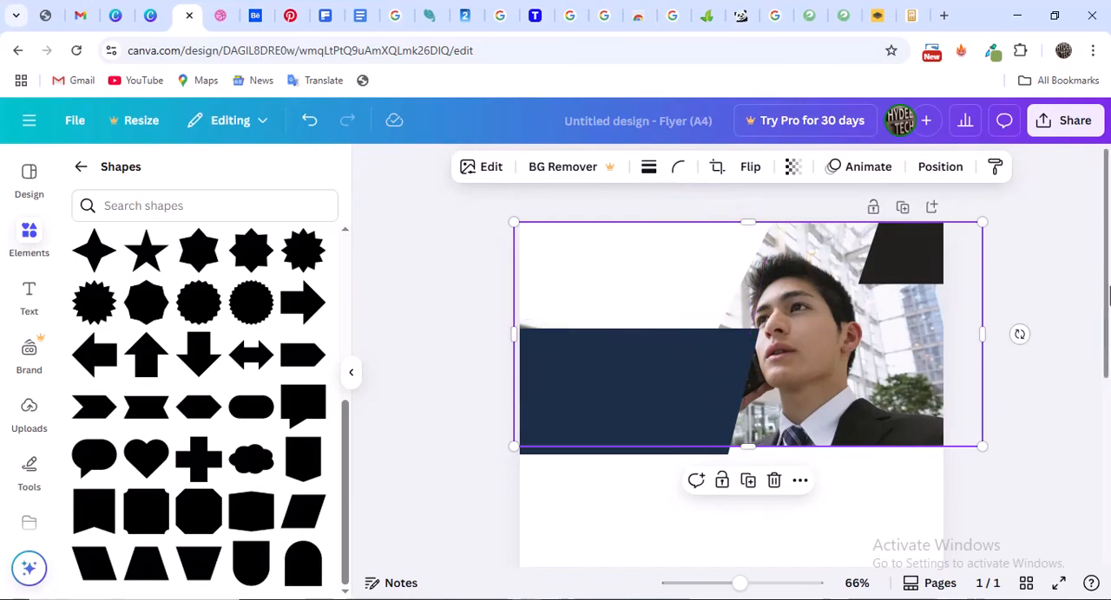
click(1066, 292)
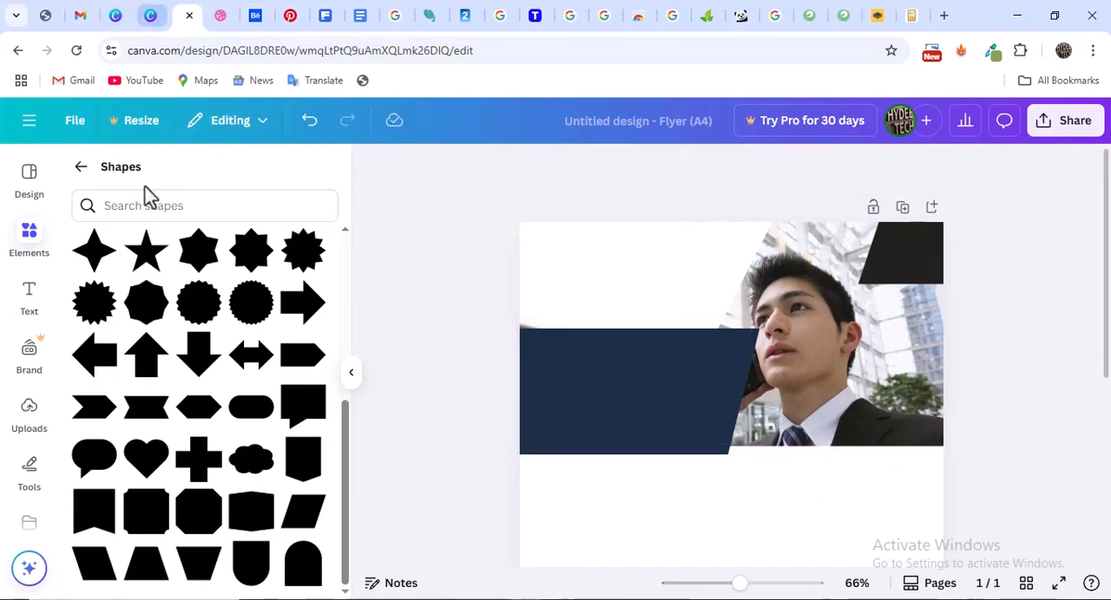
scroll(196, 388, up, 10)
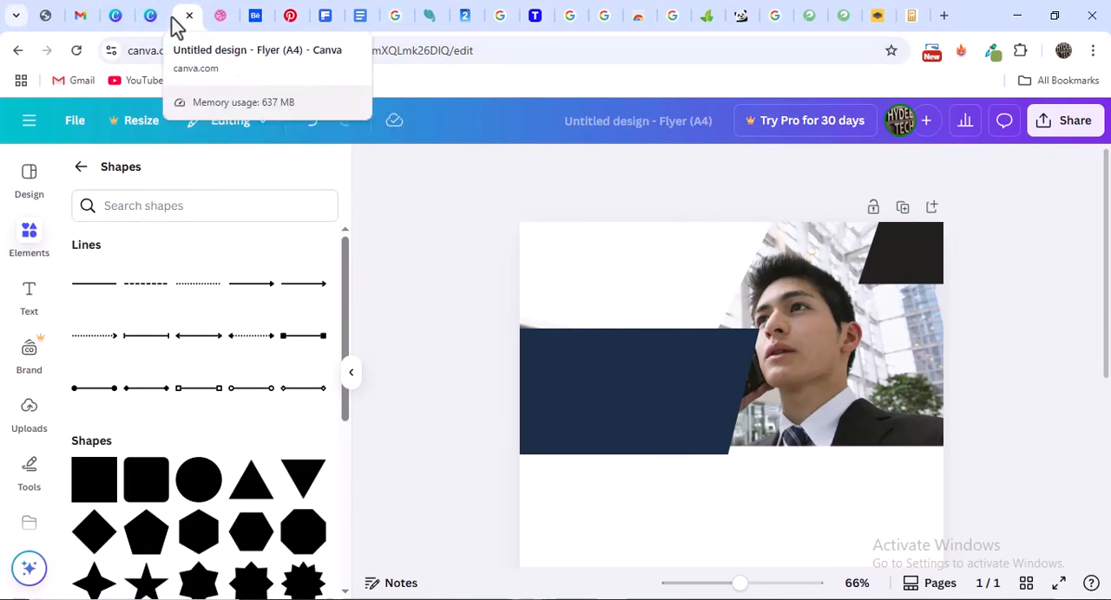
click(223, 15)
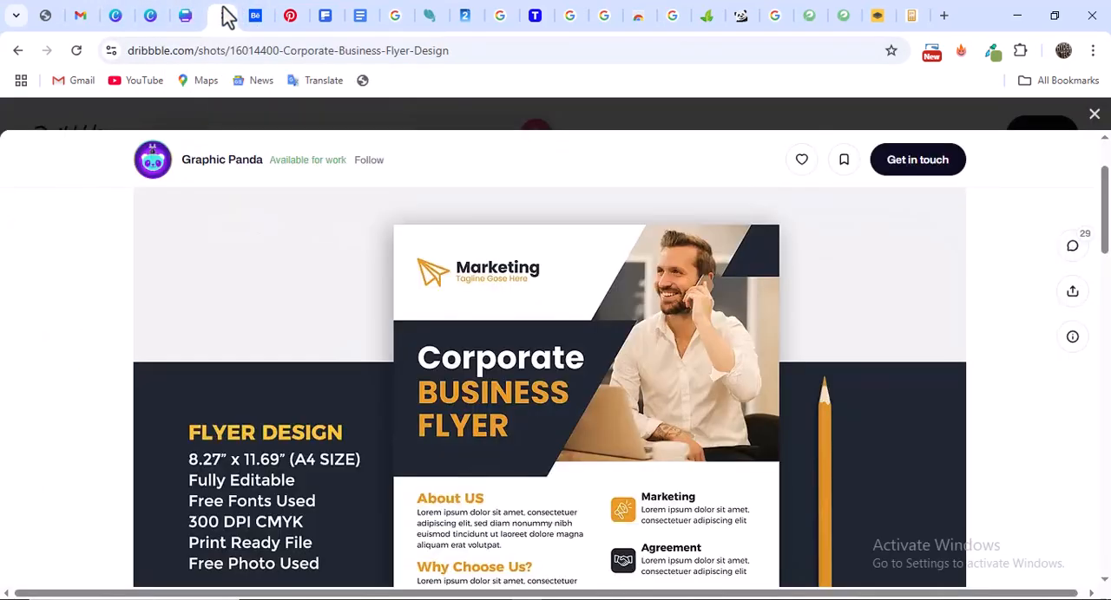
click(187, 17)
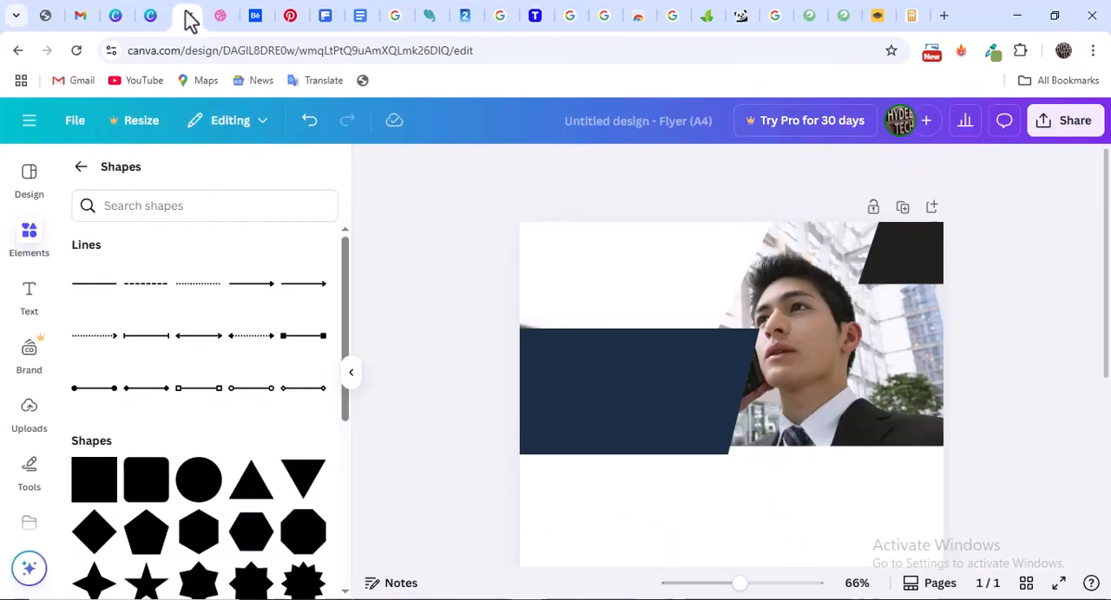
Leave the shapes collection and search all elements for "Plane icon png"
click(126, 205)
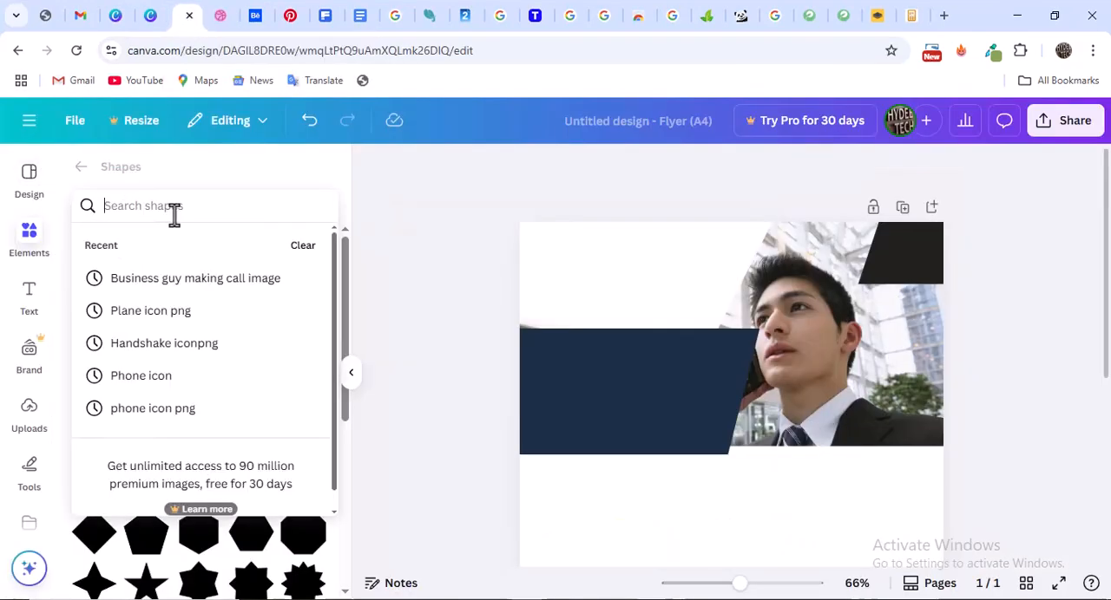
click(78, 169)
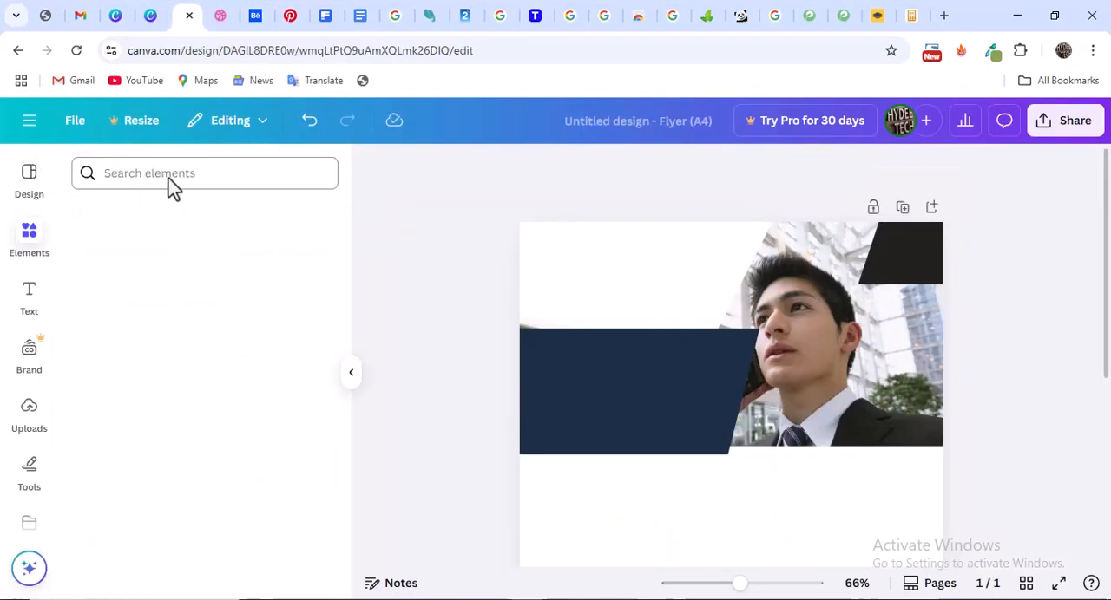
click(141, 176)
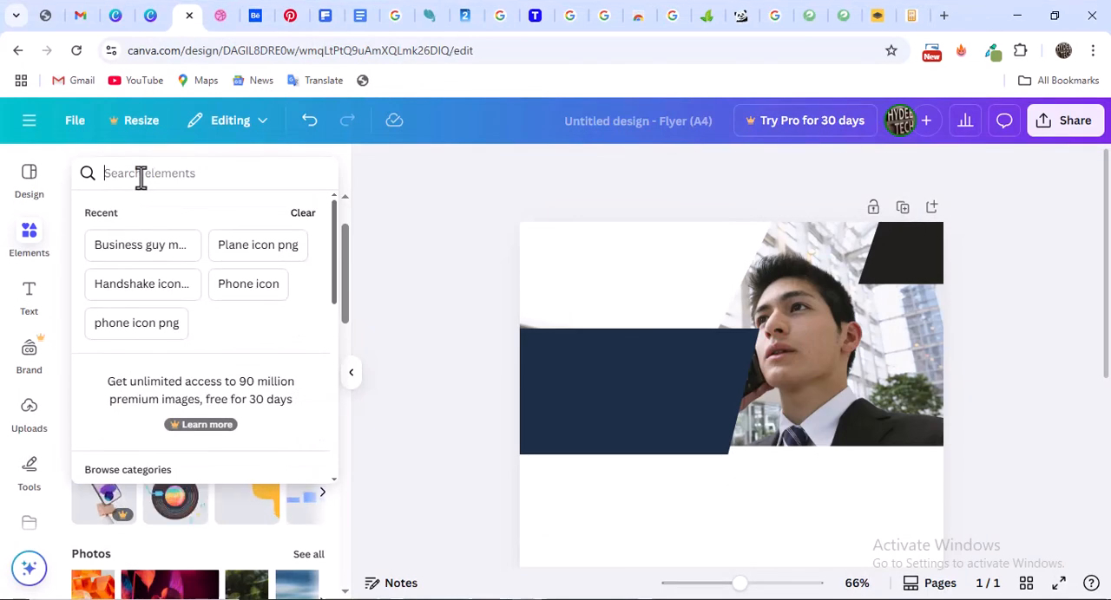
text(Plan)
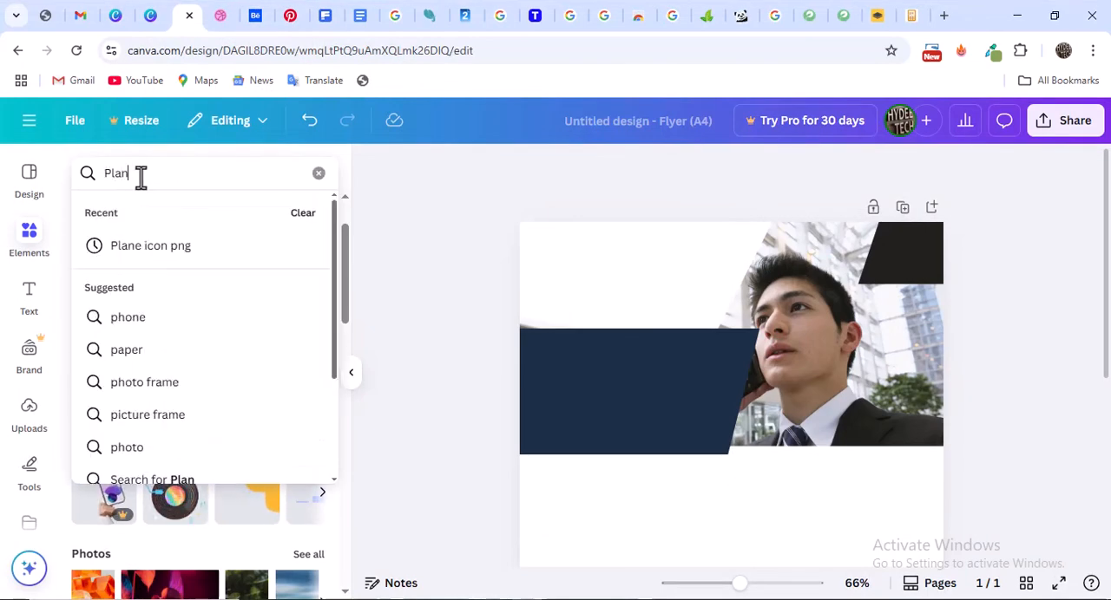
text(e ion)
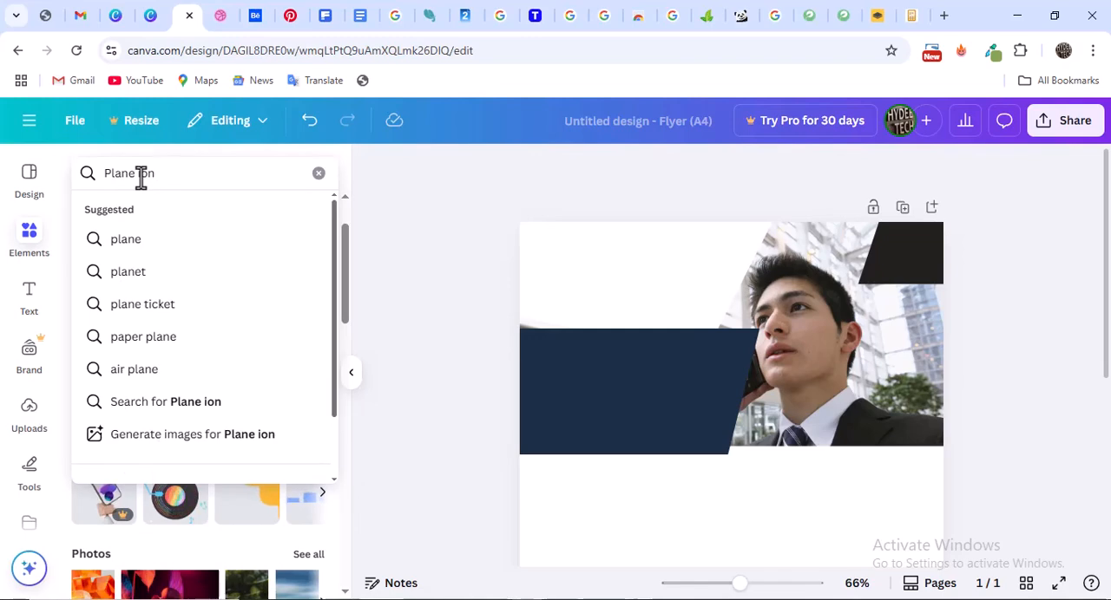
key(BackSpace)
key(BackSpace)
key(BackSpace)
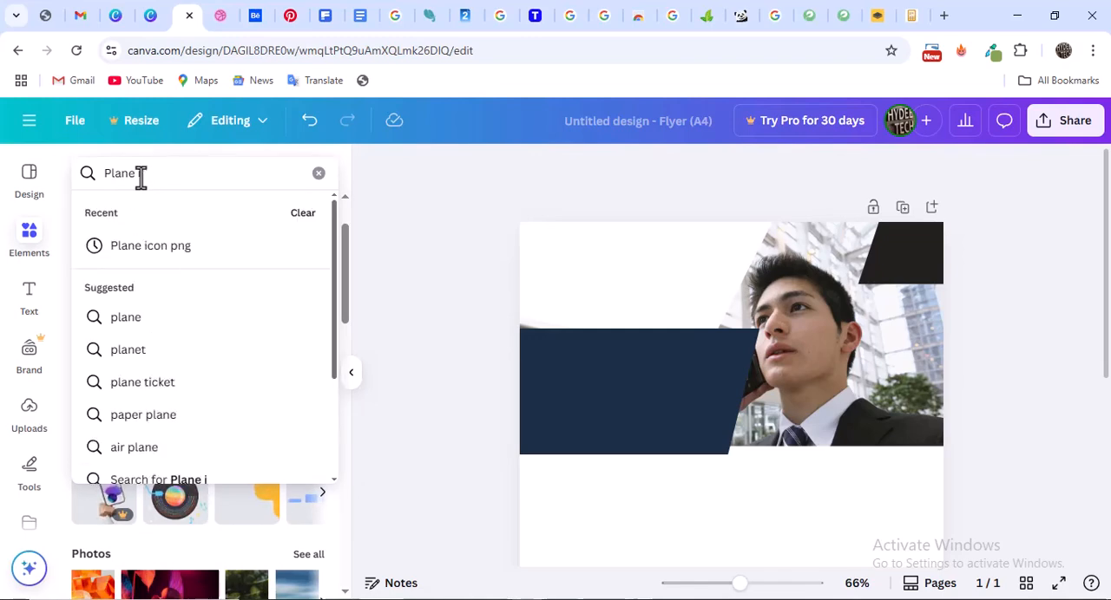
text(icon pn)
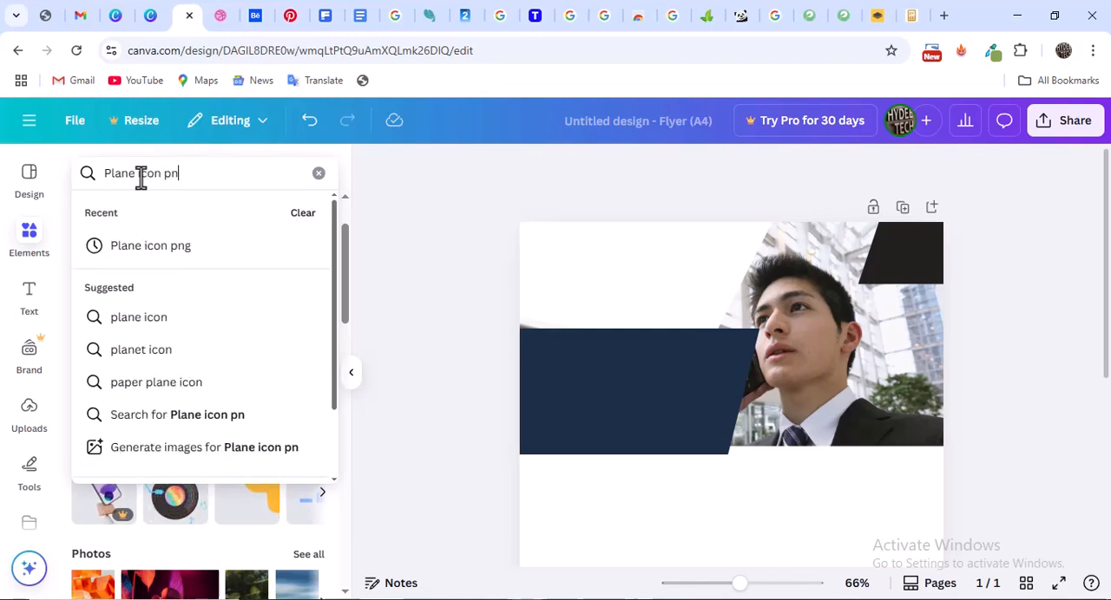
text(g)
key(Return)
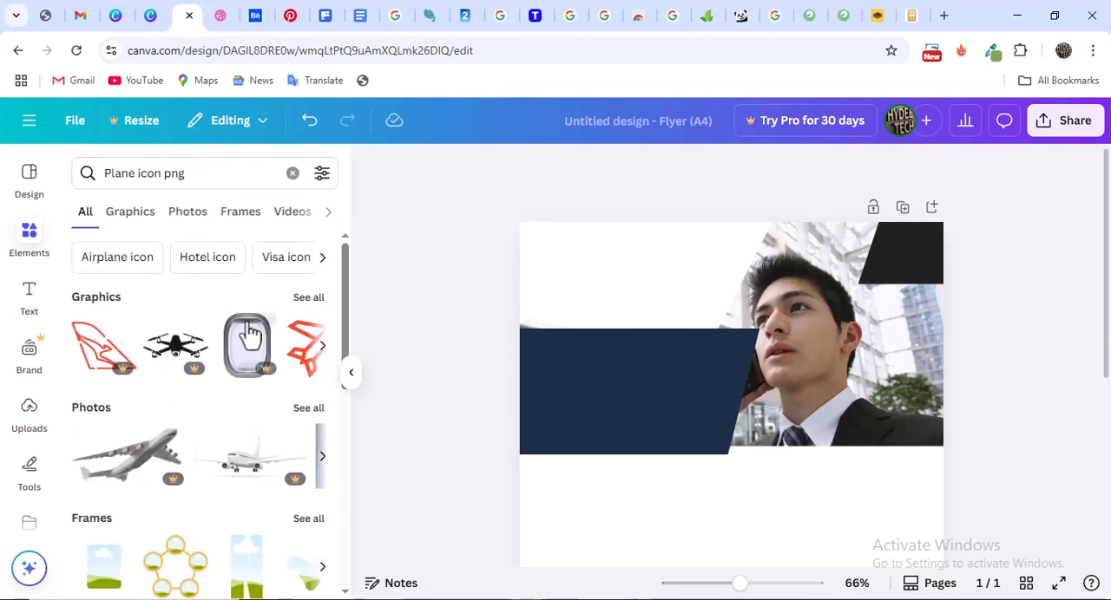
Open flaticon.com in a new browser tab as another source of icons
click(943, 18)
click(646, 53)
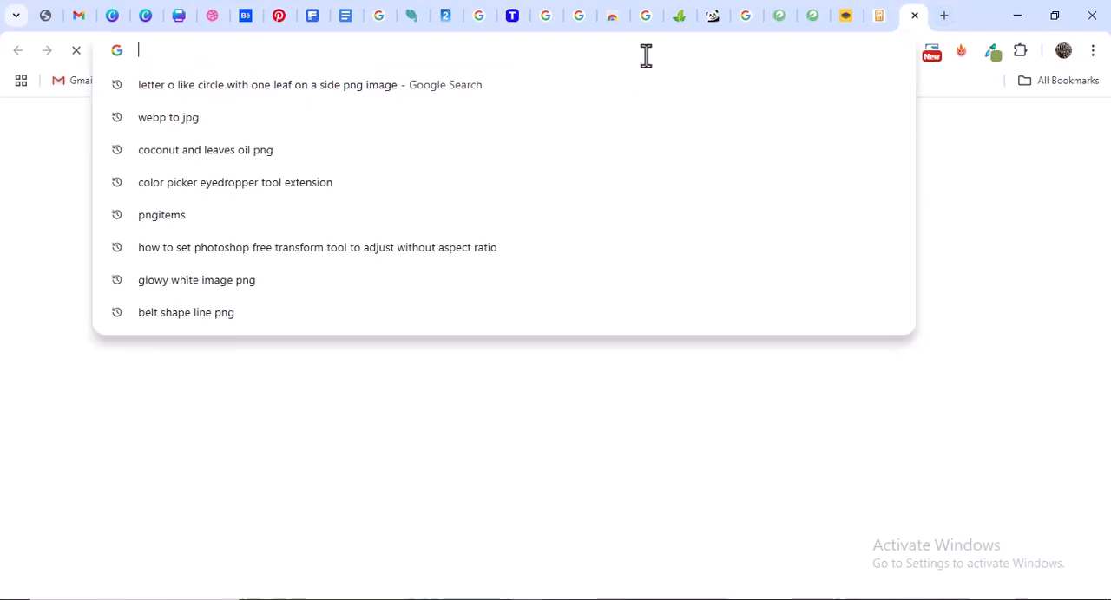
text(flat)
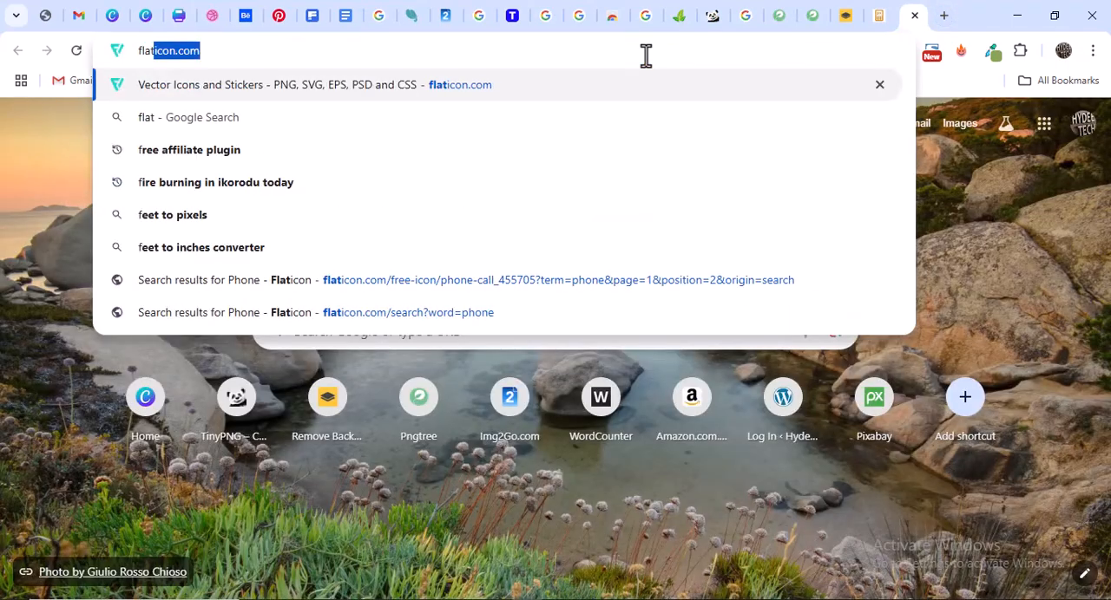
text(icon.com)
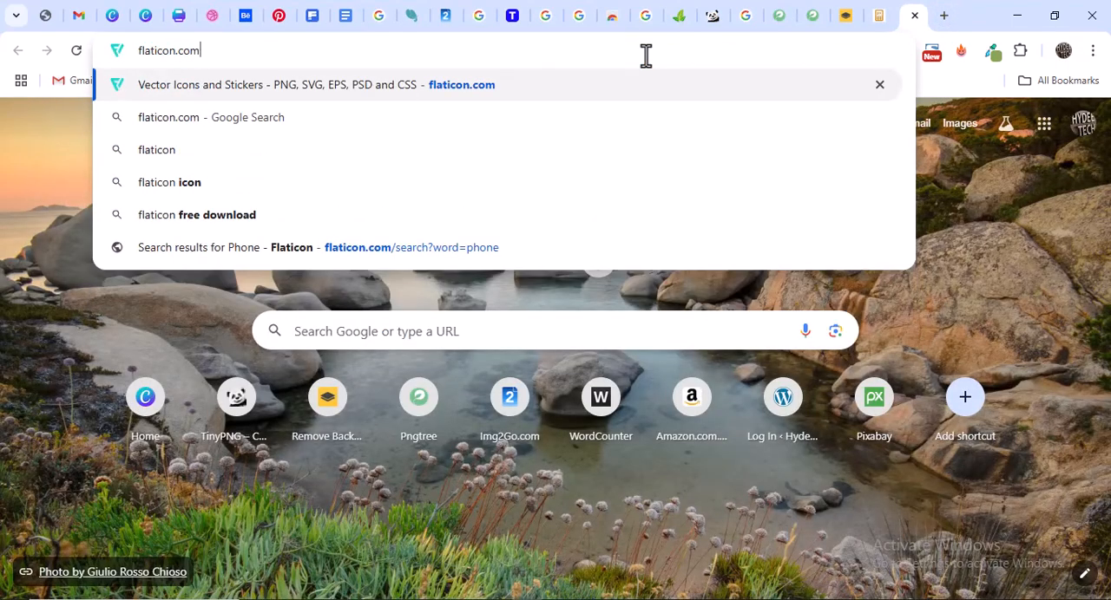
key(Return)
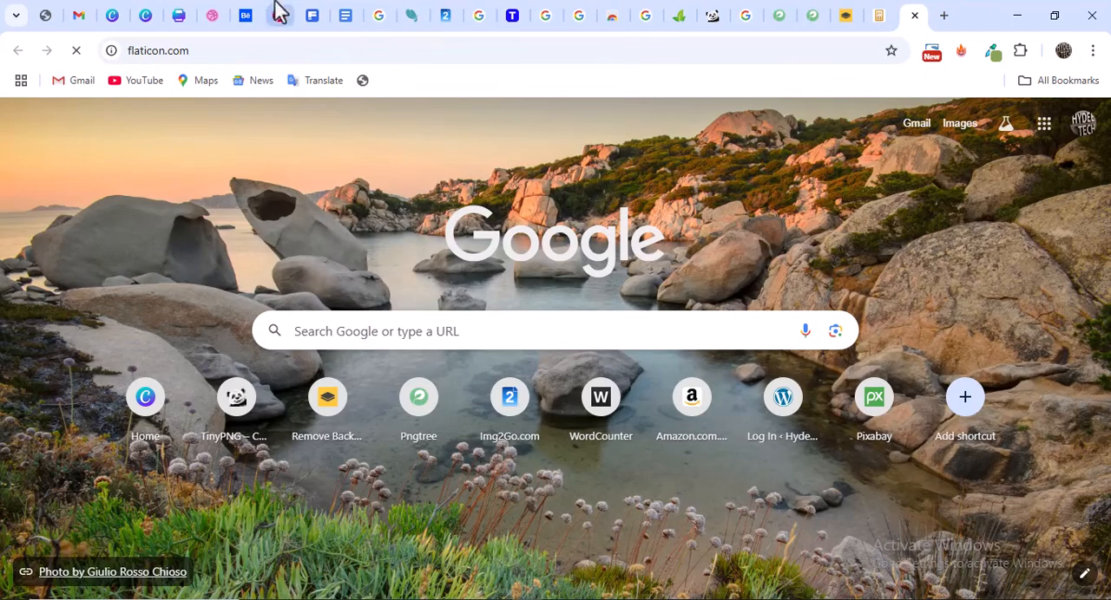
Return to the Canva flyer, limit the plane icon results to graphics, and add the black outlined paper plane to the page
click(180, 15)
scroll(147, 404, down, 5)
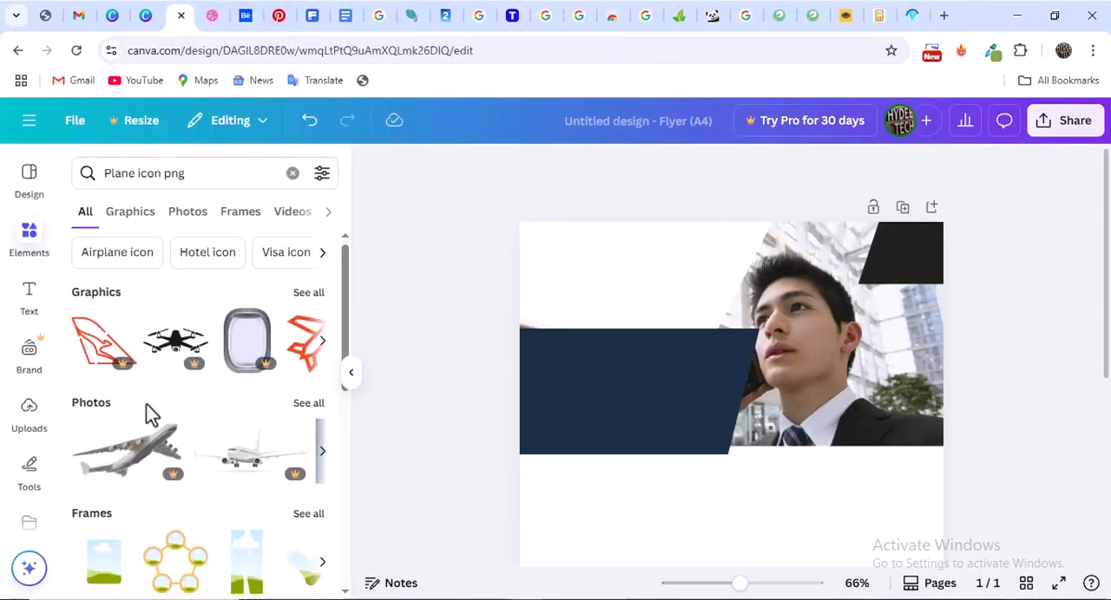
scroll(150, 397, down, 1)
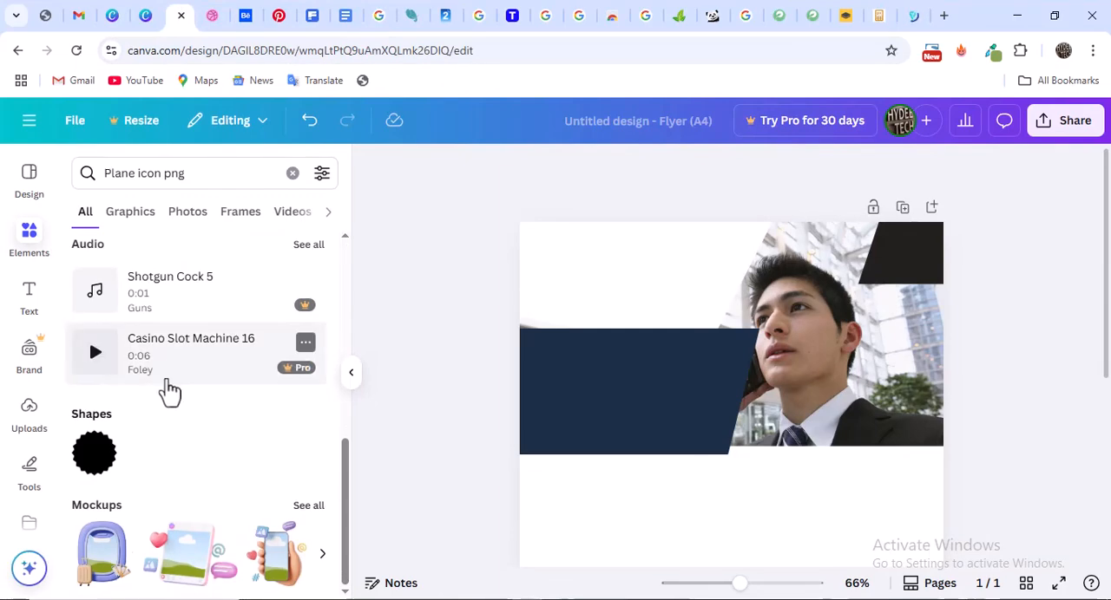
scroll(210, 429, up, 6)
scroll(182, 404, down, 6)
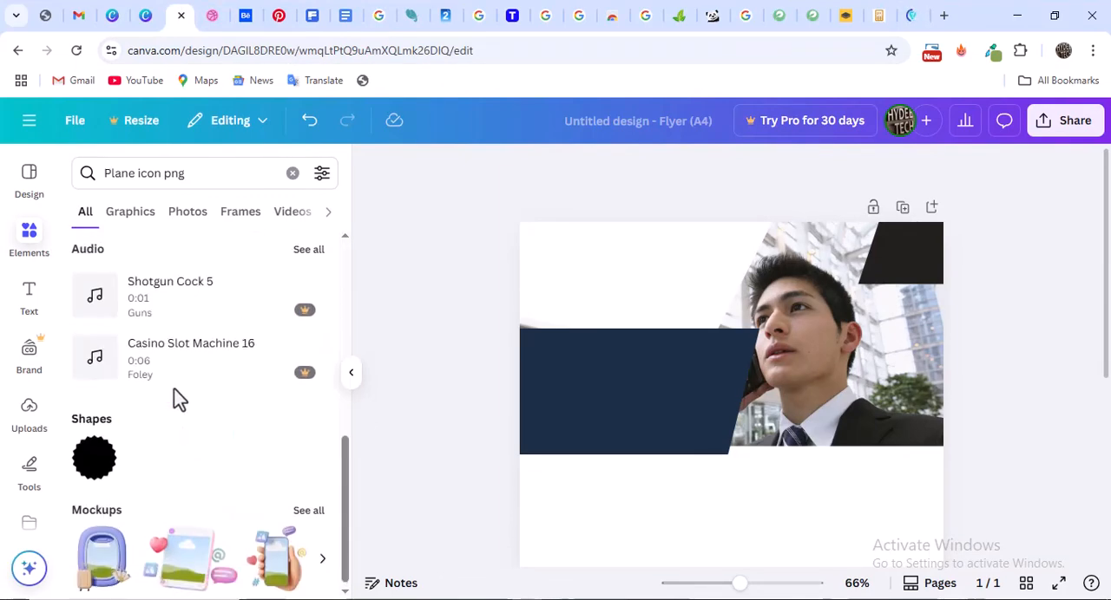
scroll(169, 348, up, 6)
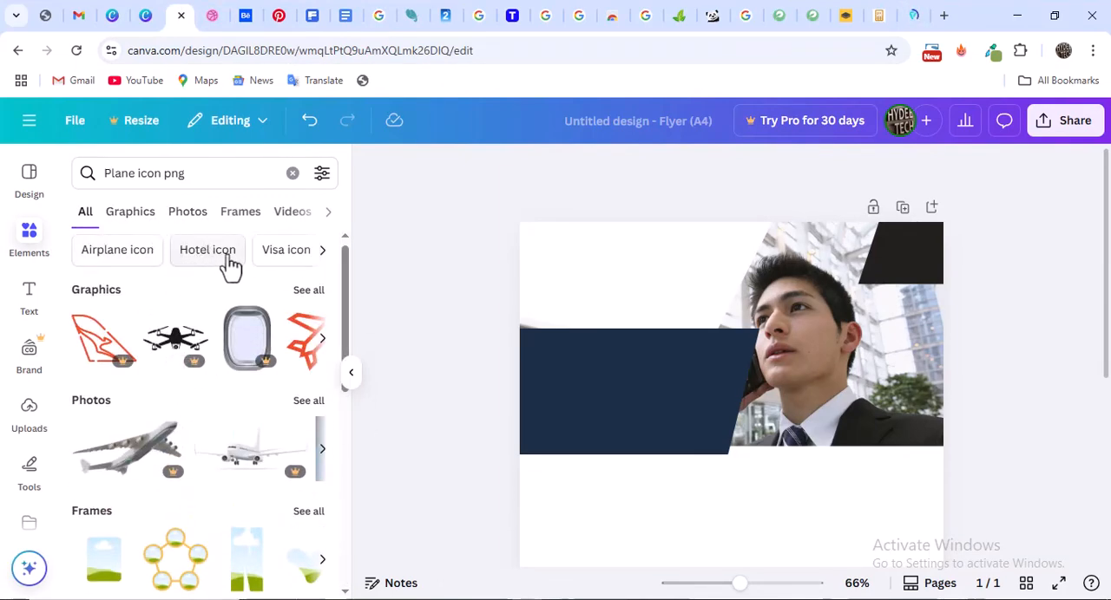
click(136, 221)
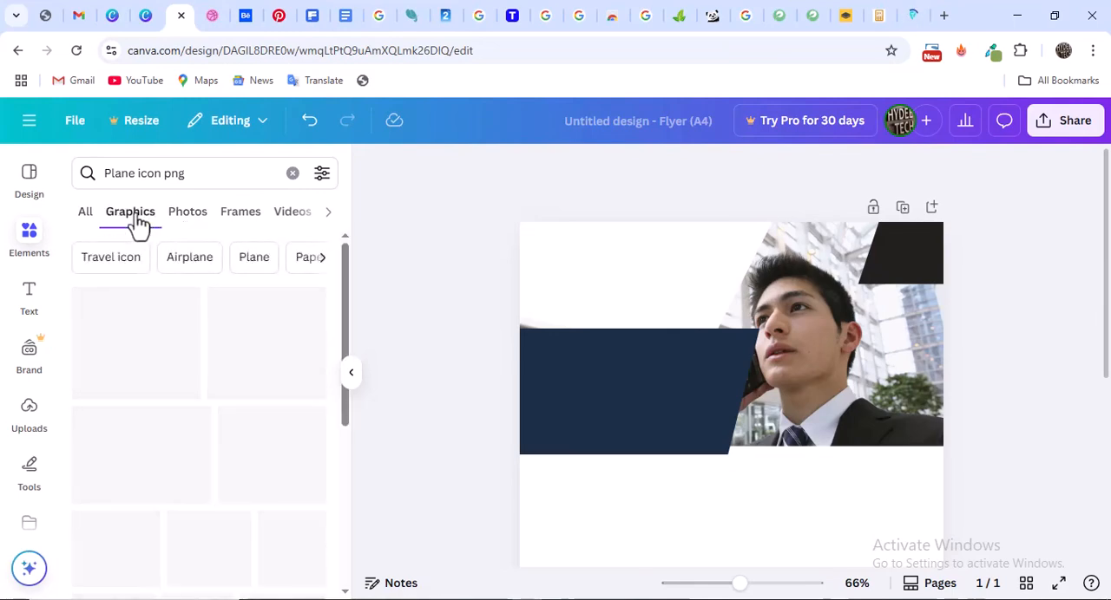
scroll(180, 369, down, 2)
scroll(174, 369, down, 3)
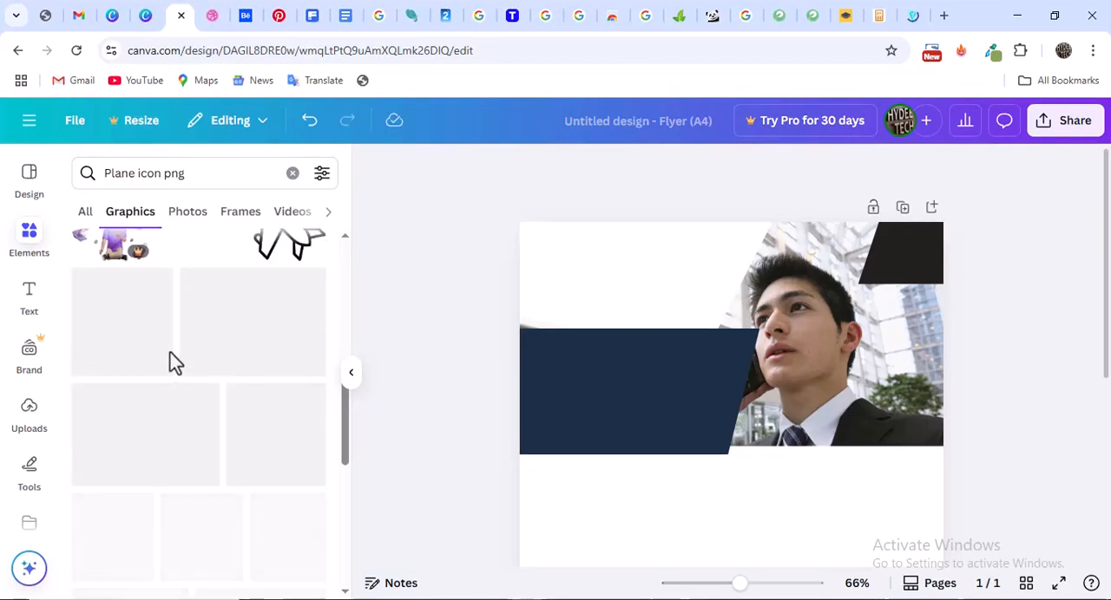
scroll(177, 346, down, 5)
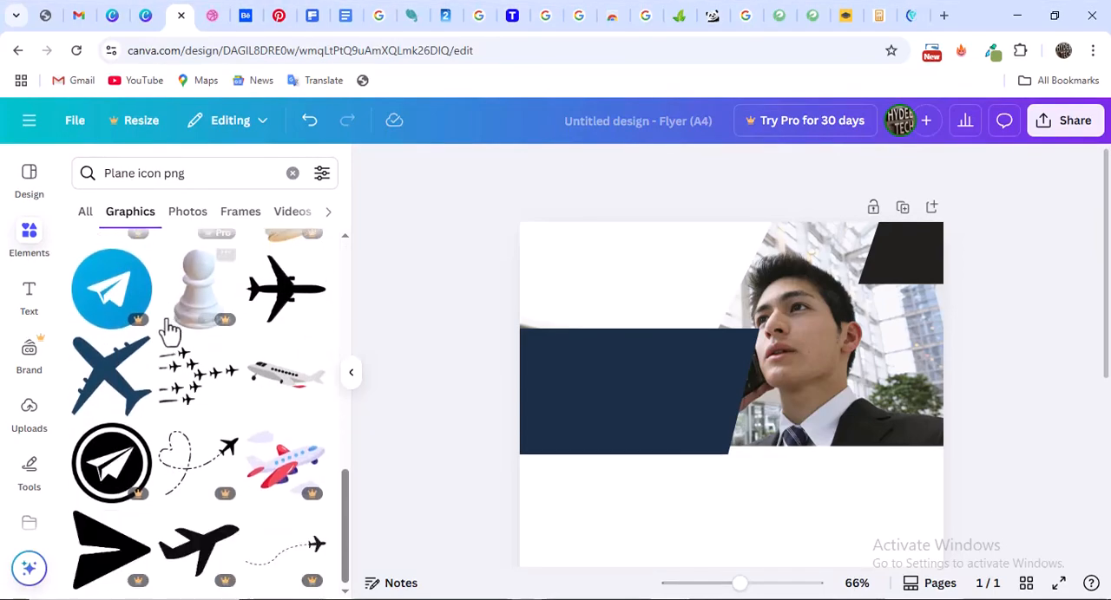
scroll(154, 364, down, 1)
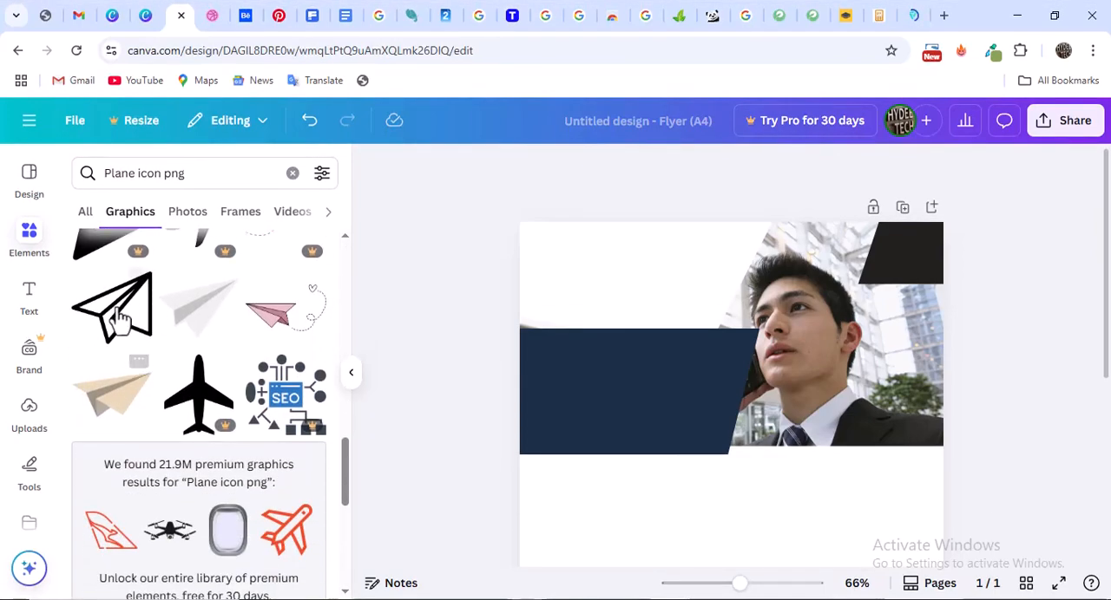
click(119, 321)
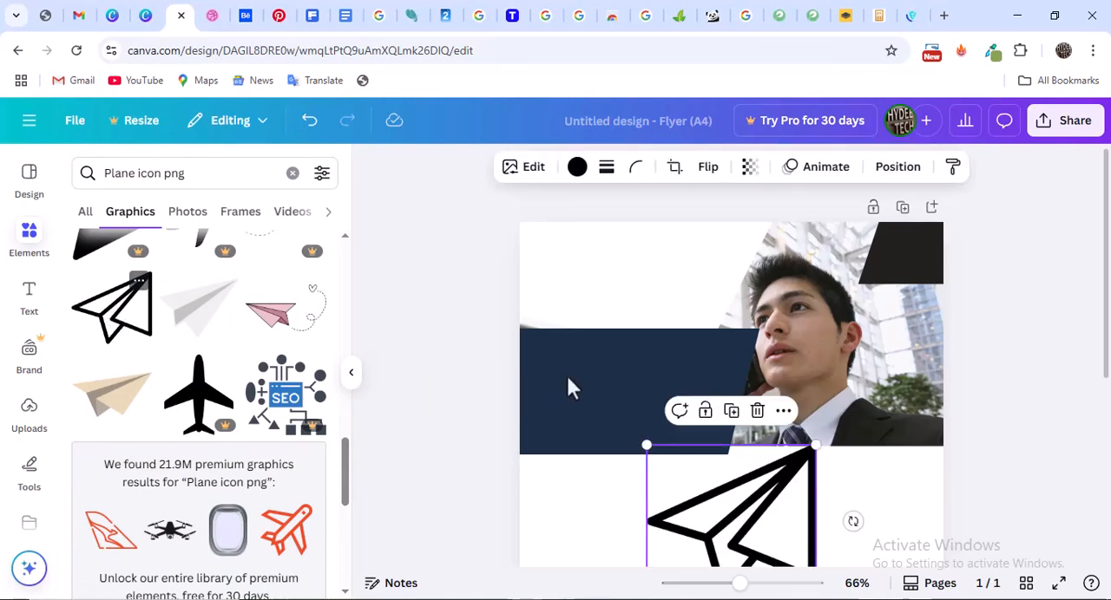
Move the paper plane up over the flyer's header and flip it horizontally
drag(760, 499, 669, 262)
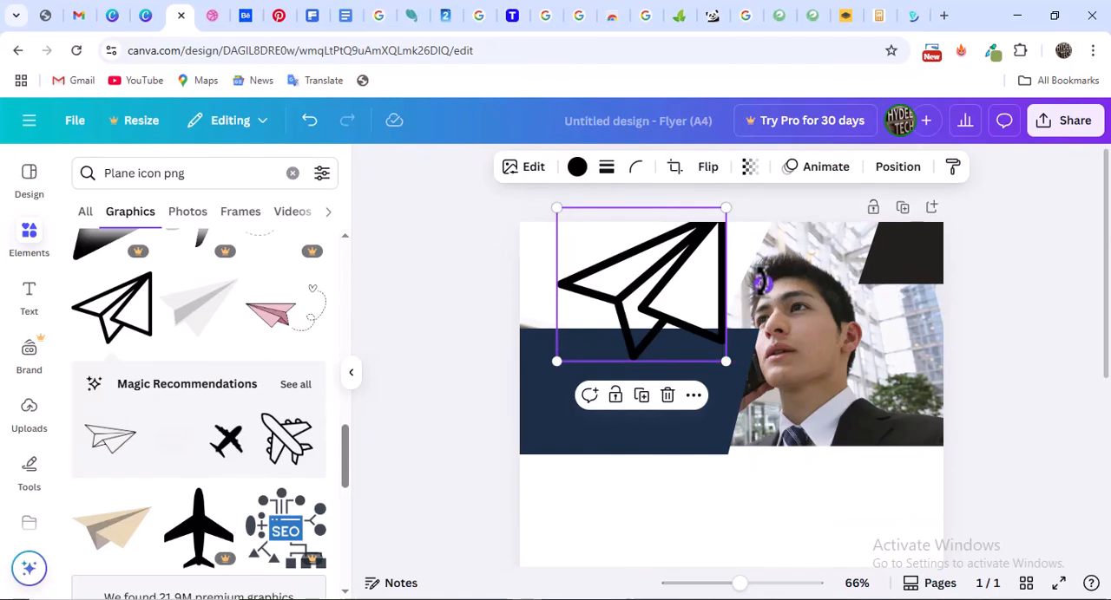
click(711, 175)
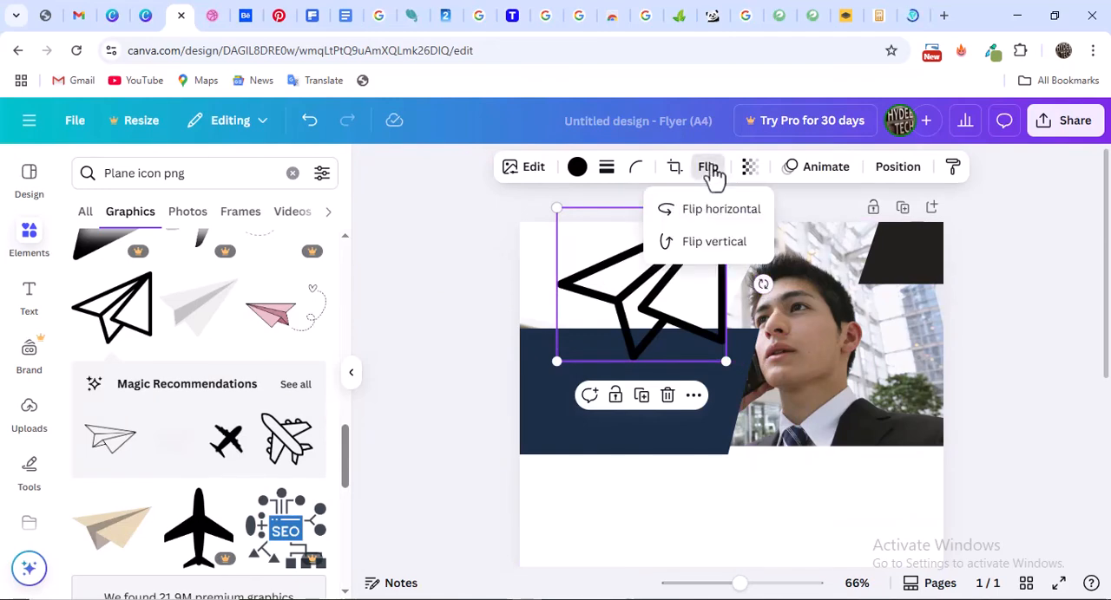
click(710, 218)
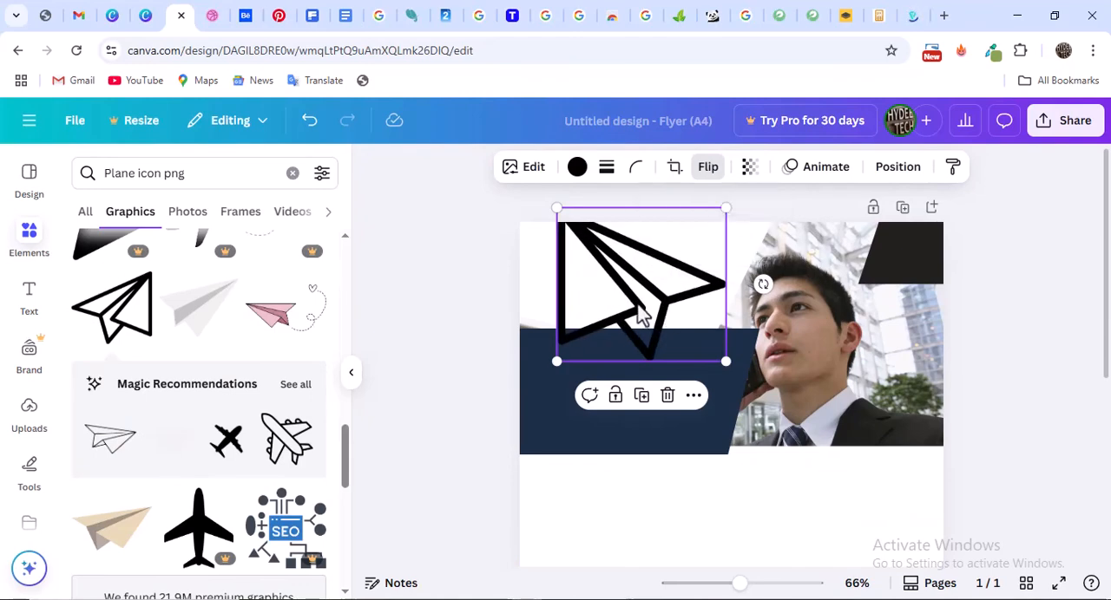
Shrink the paper plane to a small logo size and place it in the upper-left corner of the white header area
drag(639, 318, 655, 339)
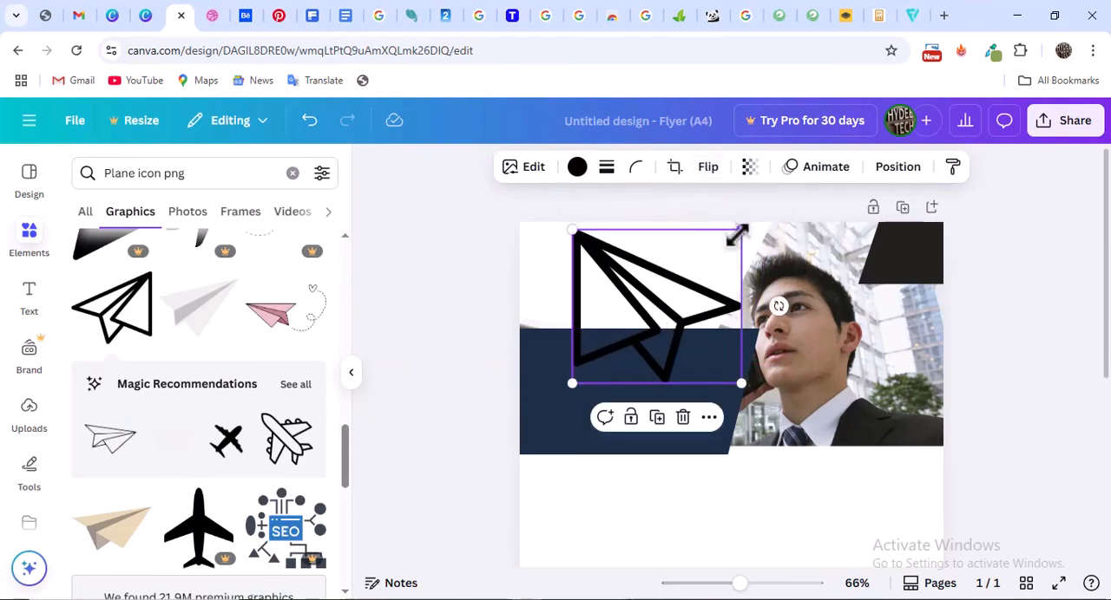
drag(742, 232, 631, 330)
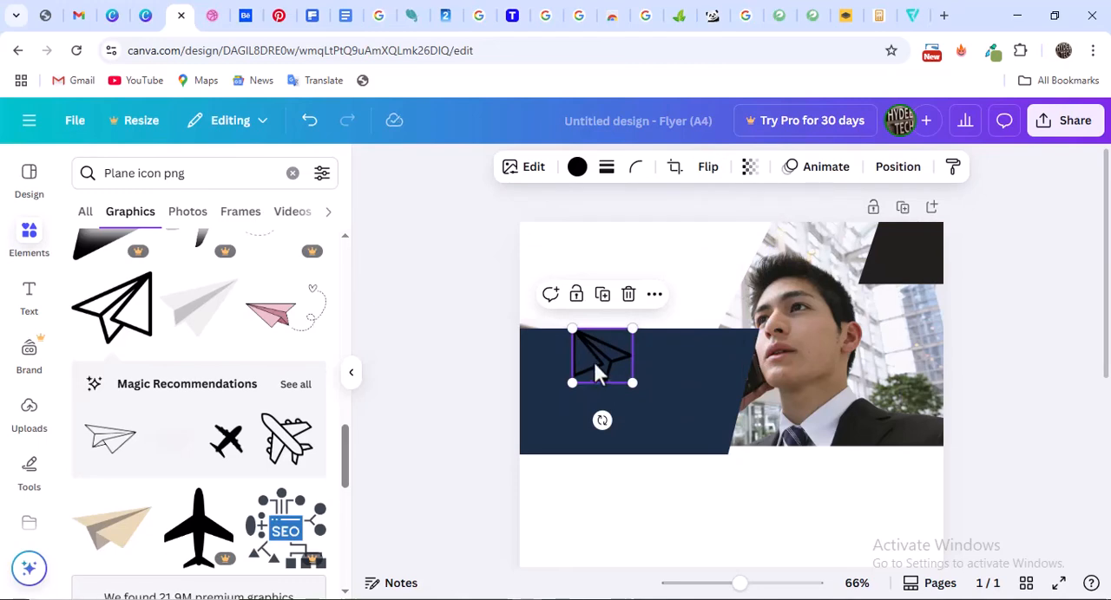
drag(594, 362, 566, 258)
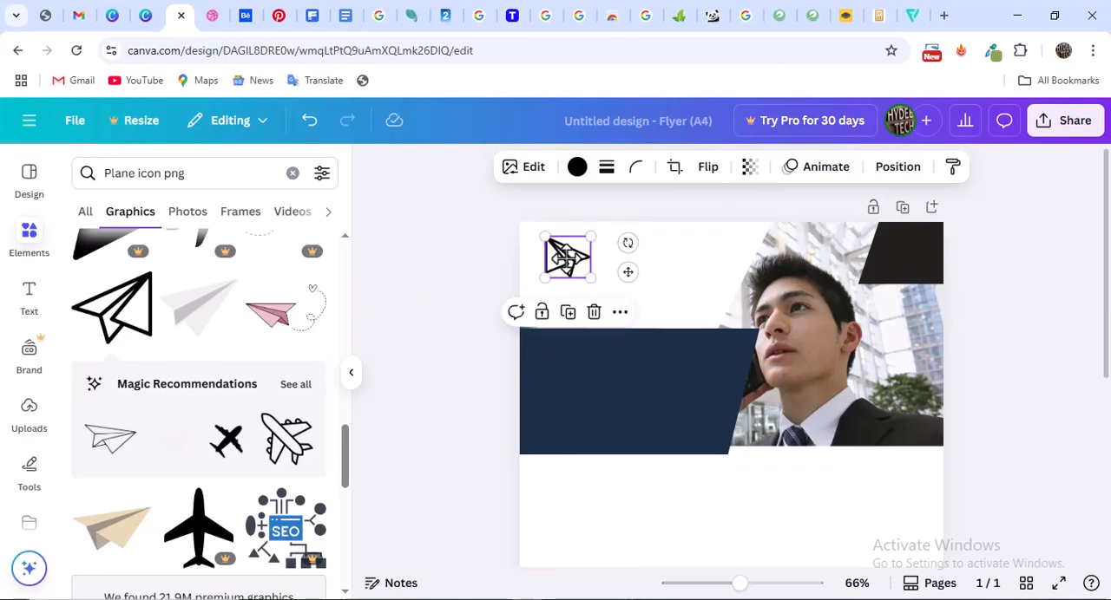
Recolor the paper plane logo light orange to match the logo in the Dribbble reference
click(214, 15)
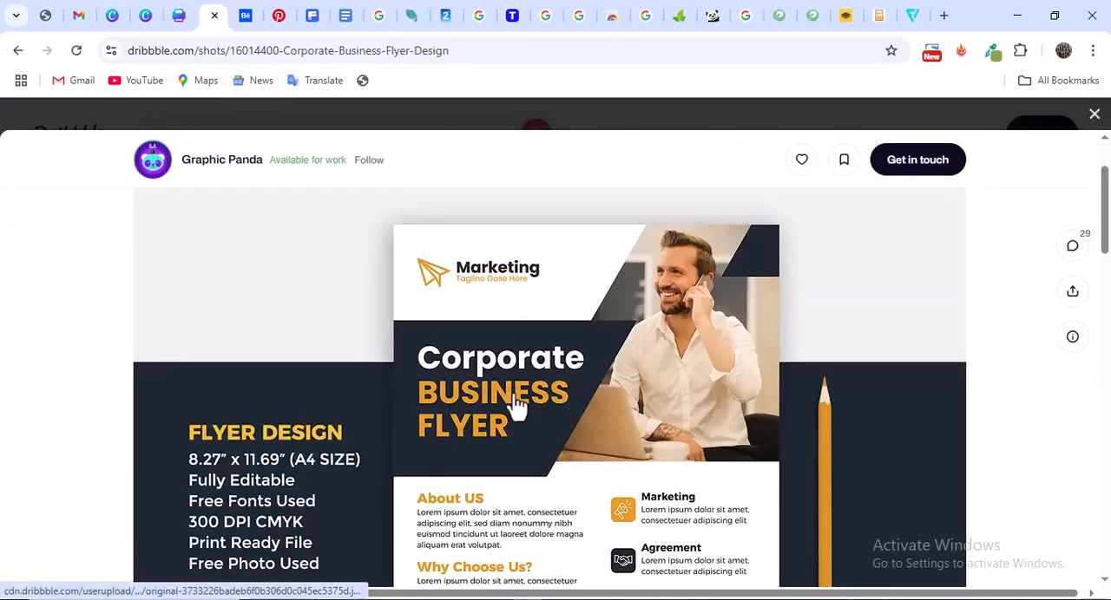
click(179, 15)
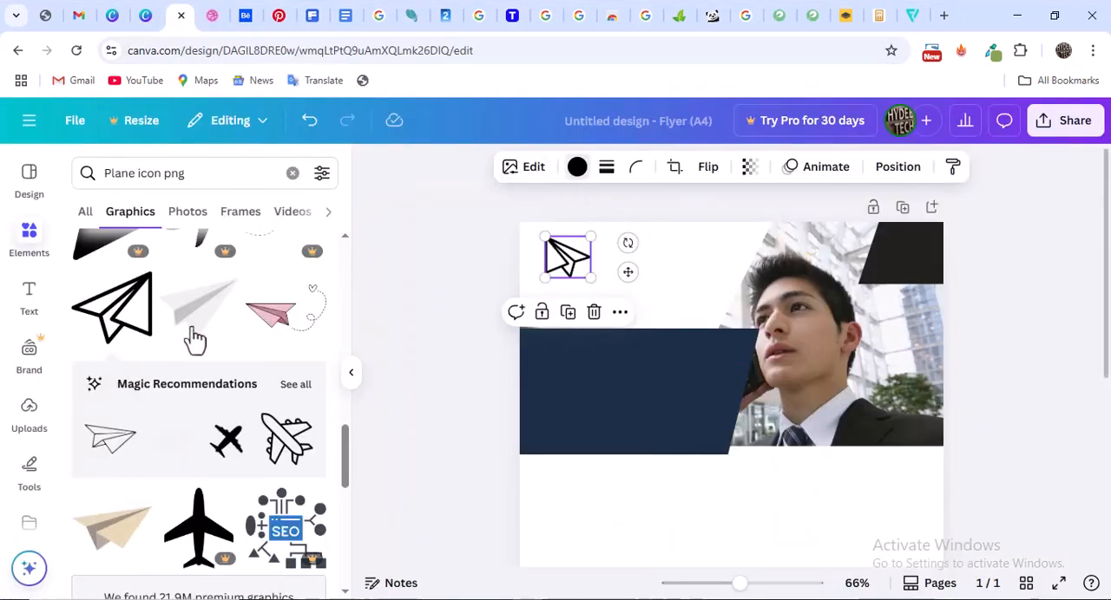
scroll(203, 370, down, 3)
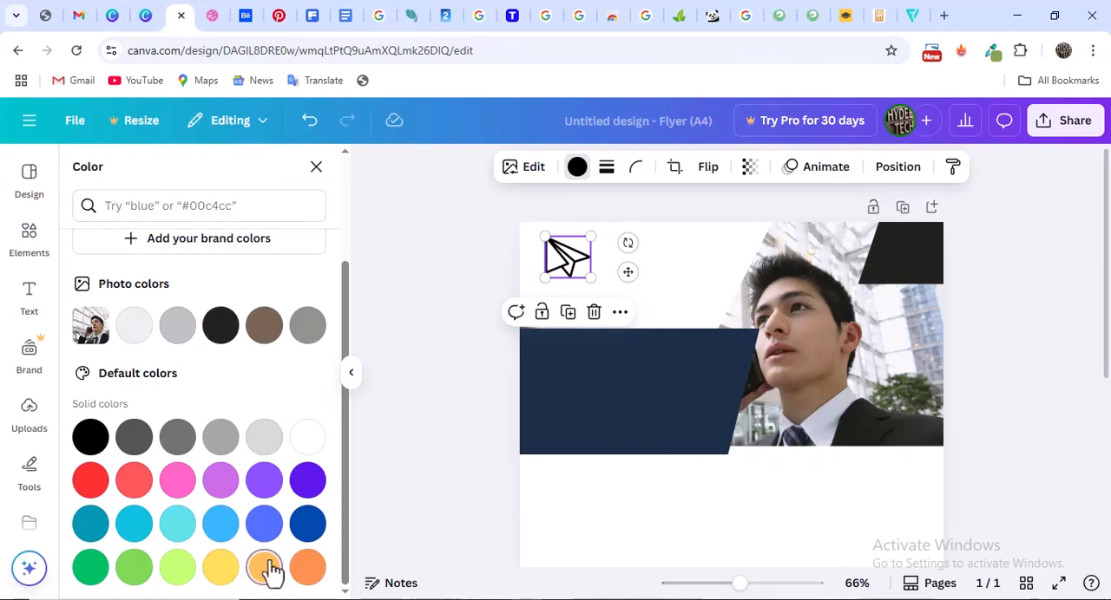
click(265, 568)
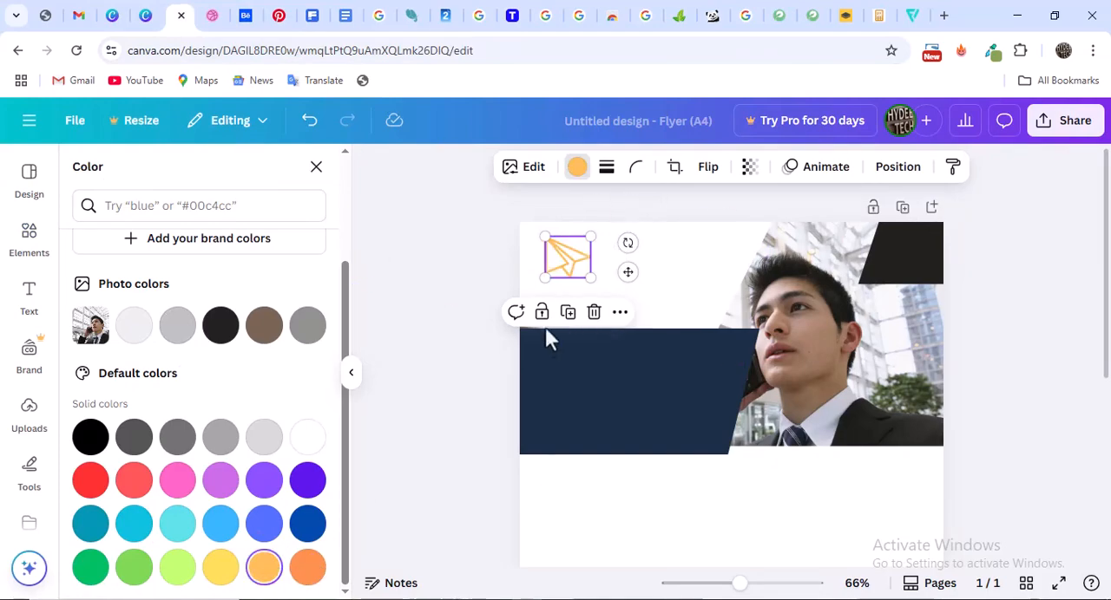
click(490, 257)
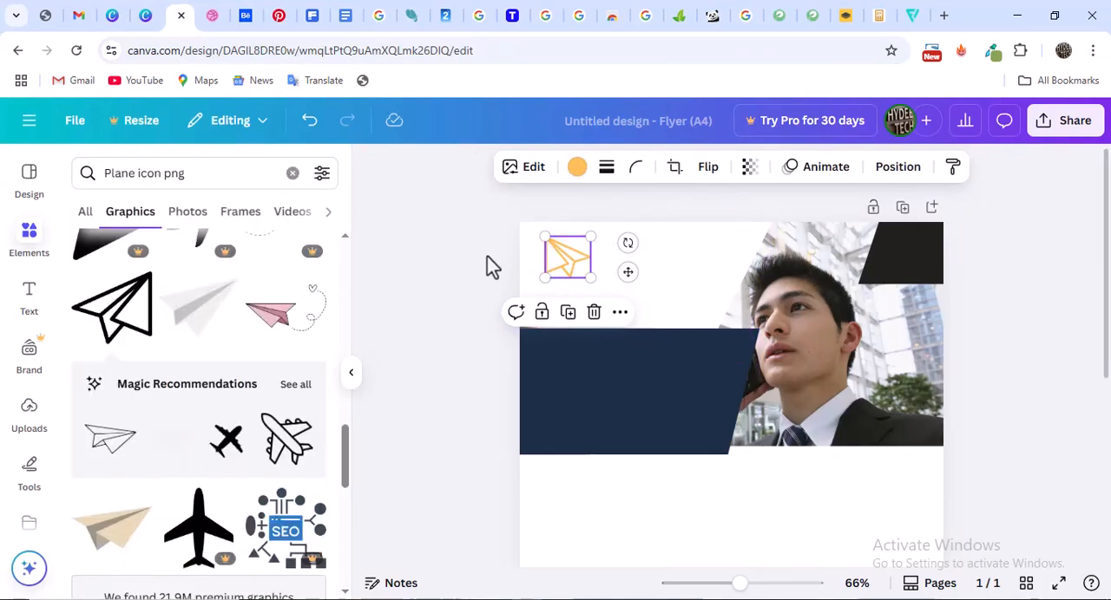
click(487, 256)
Add a heading text to the flyer, check the reference's logo wording, and change the heading to "Marketing"
click(27, 305)
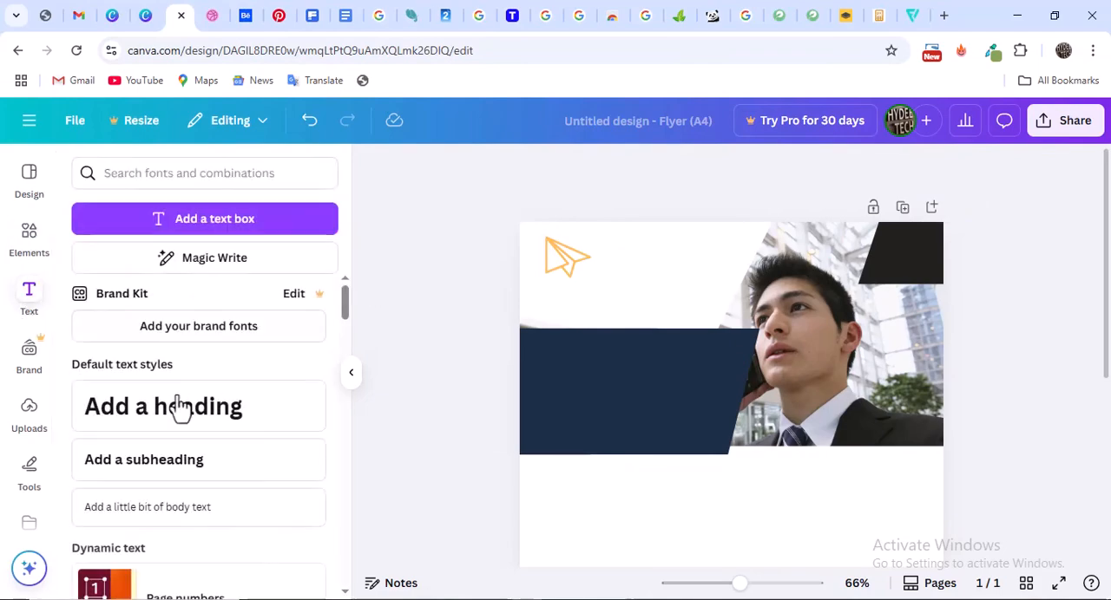
key(t)
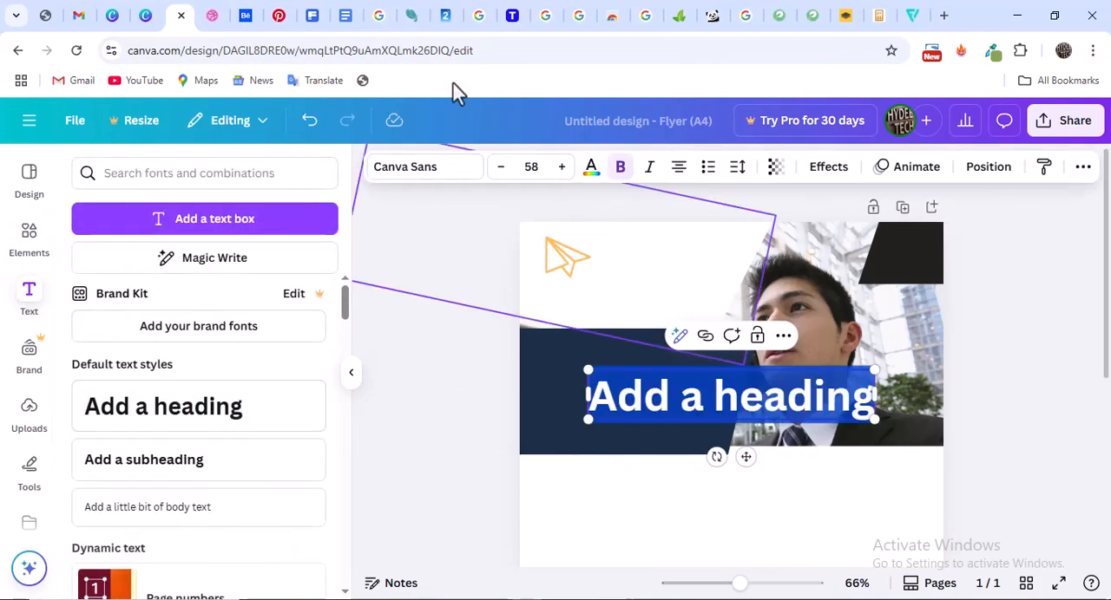
click(211, 15)
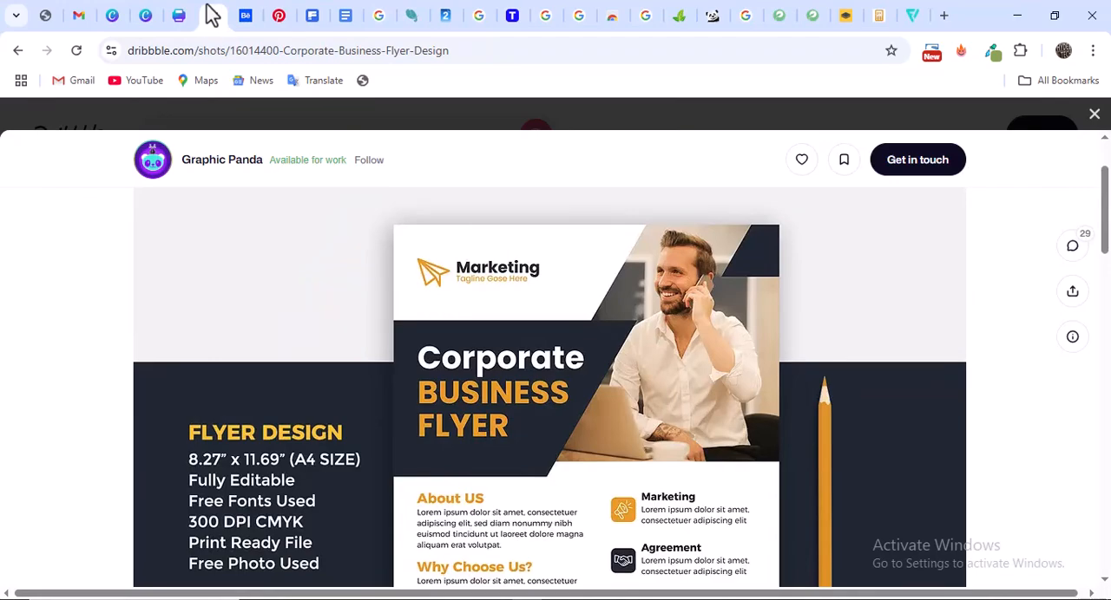
click(179, 15)
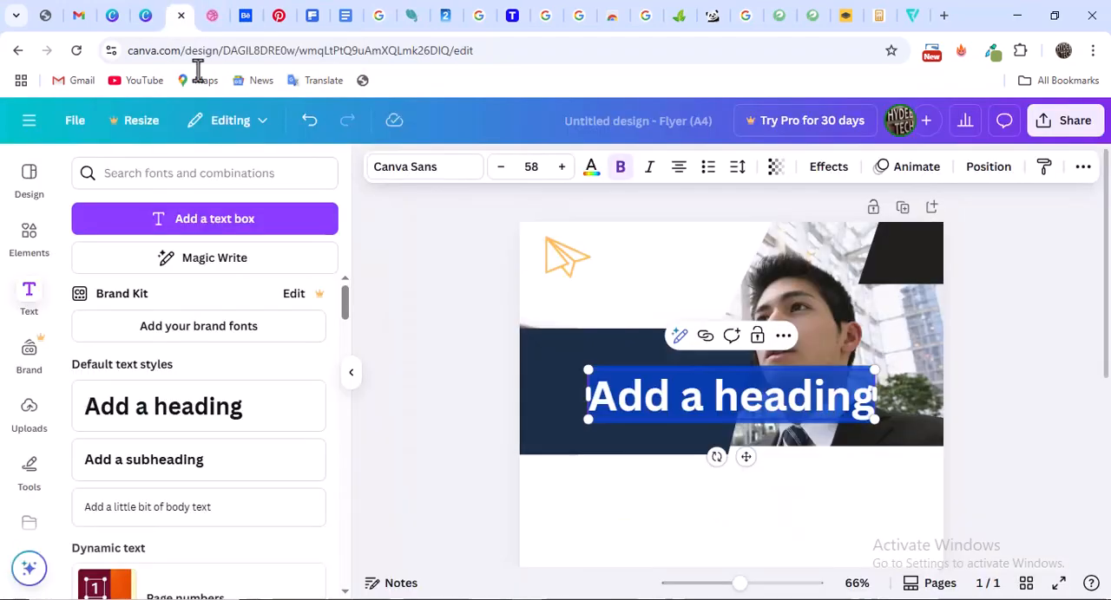
key(Escape)
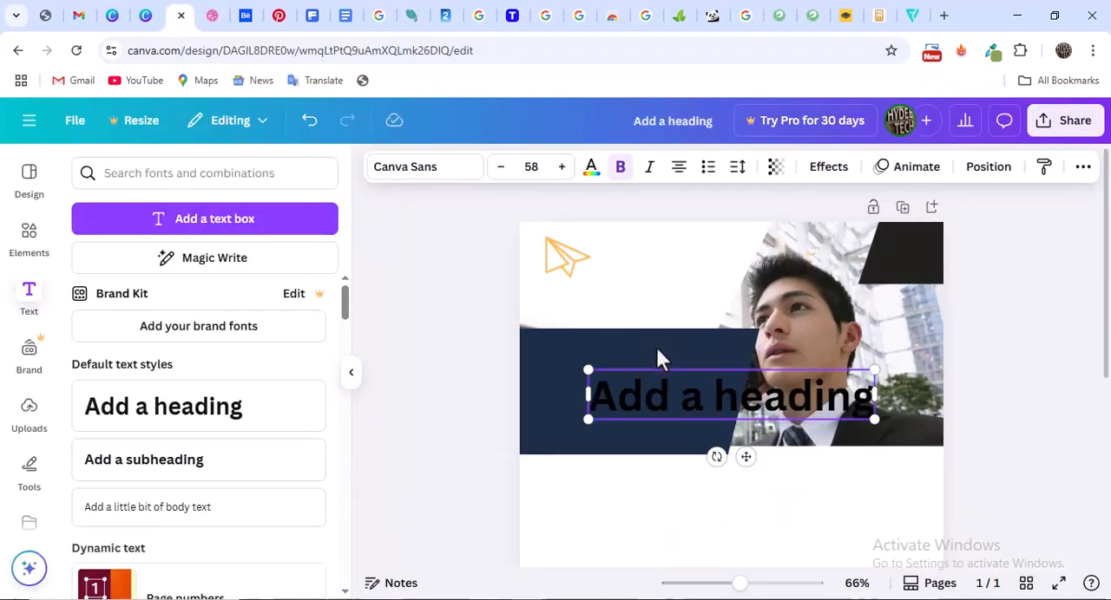
double_click(661, 391)
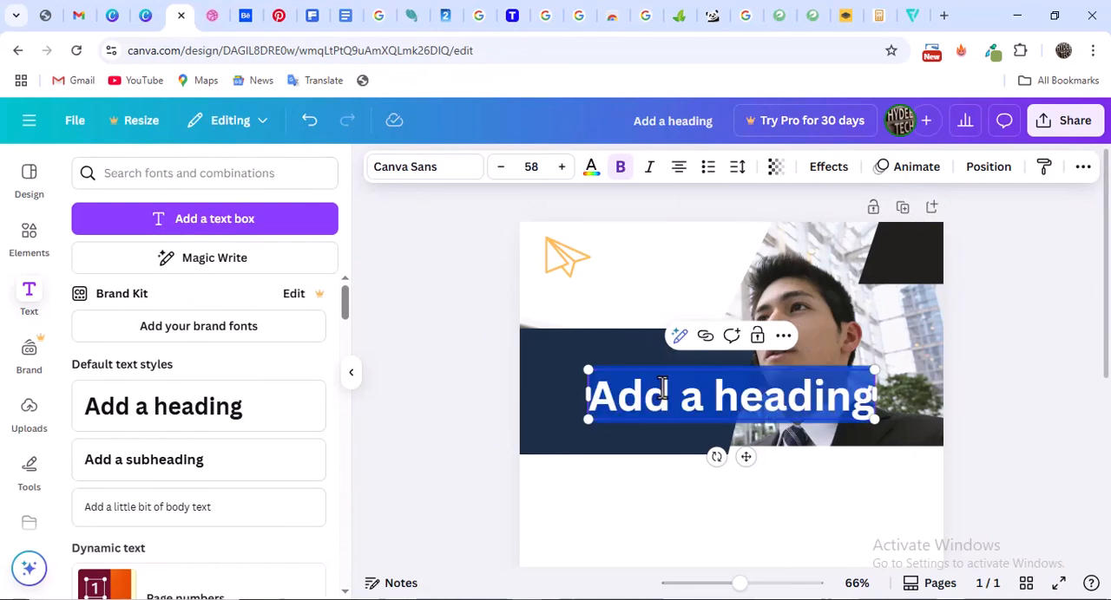
text(Marketing)
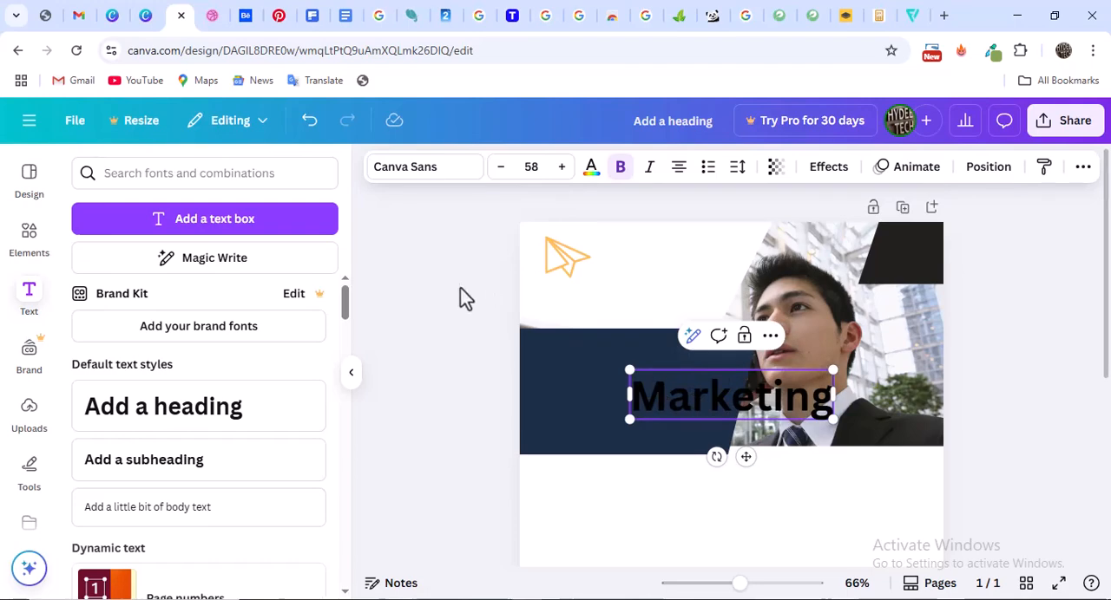
Shrink the "Marketing" heading to font size 32.9 and place it beside the paper plane logo, comparing with the reference
drag(756, 397, 752, 262)
drag(804, 233, 732, 258)
drag(664, 276, 648, 249)
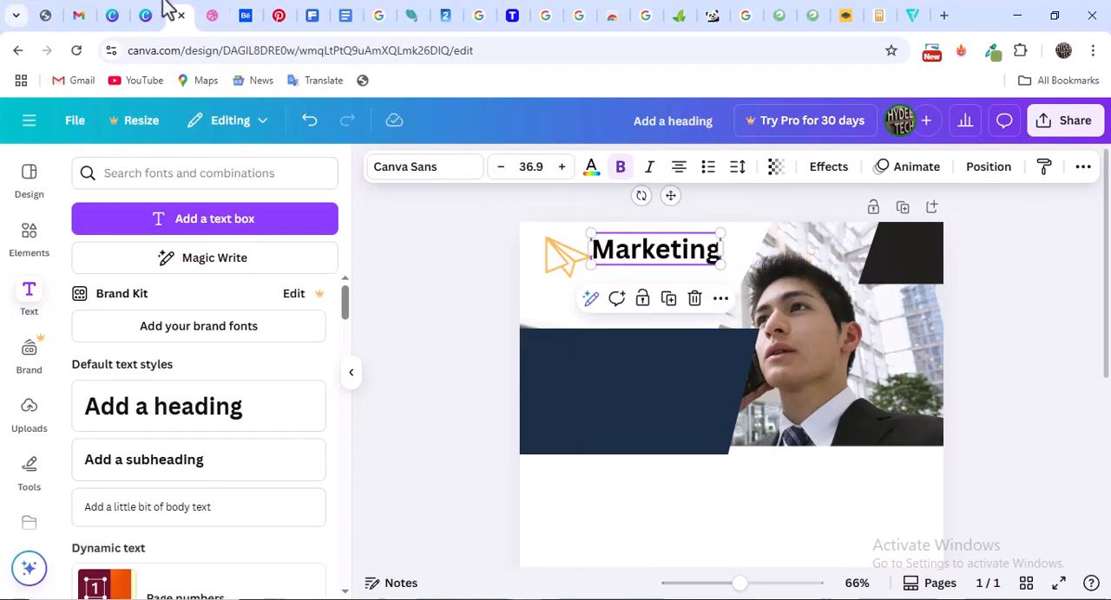
click(209, 15)
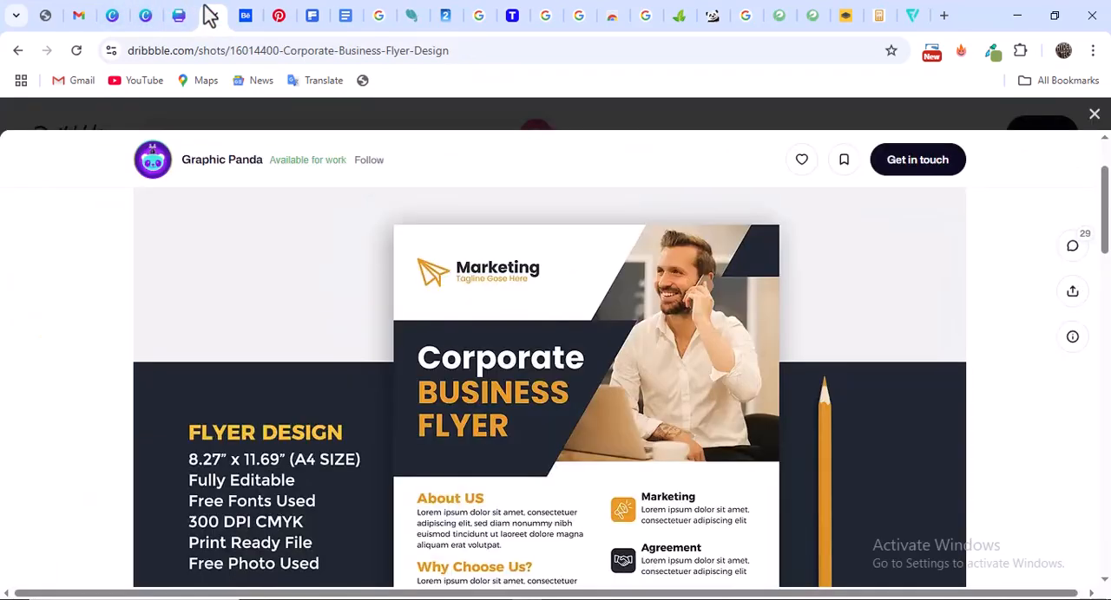
click(179, 15)
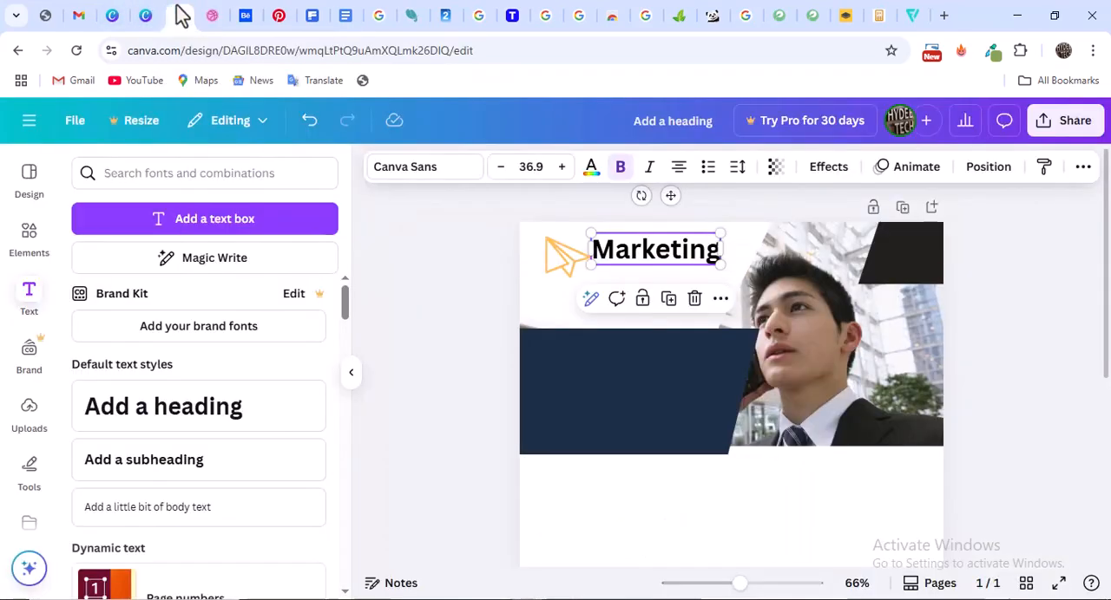
drag(721, 232, 710, 236)
drag(649, 262, 649, 249)
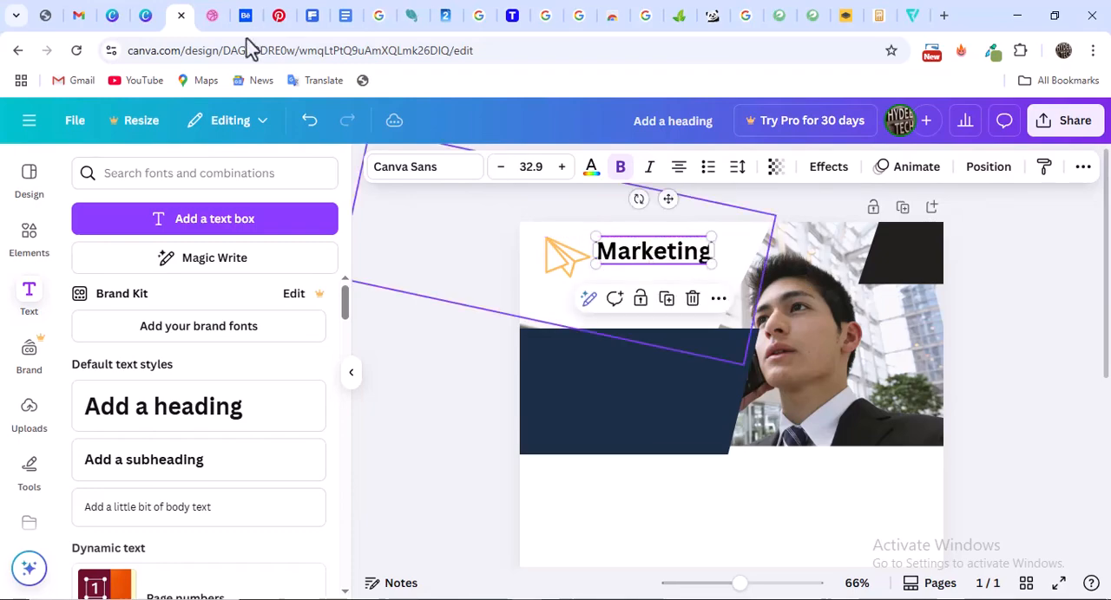
Add body text reading "Tagline goes here" directly beneath the "Marketing" heading, following the reference
click(213, 16)
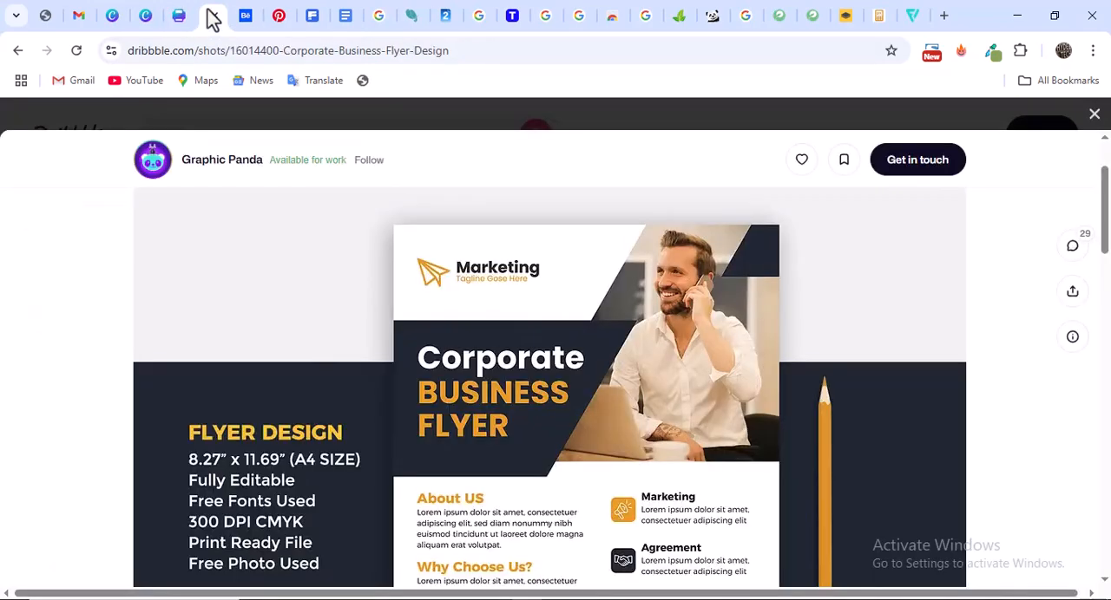
click(180, 17)
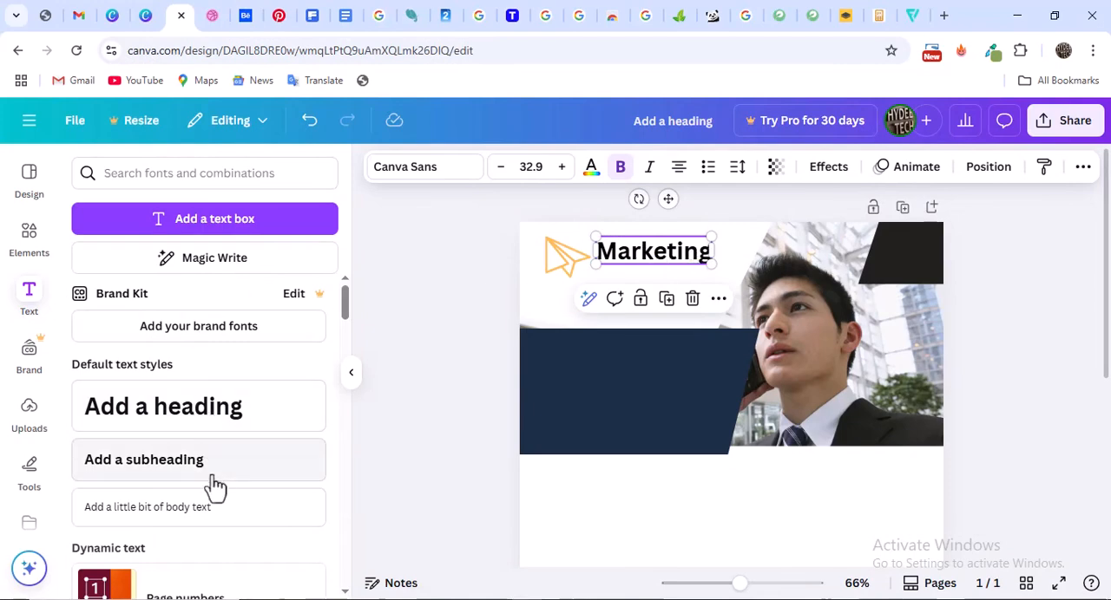
click(203, 515)
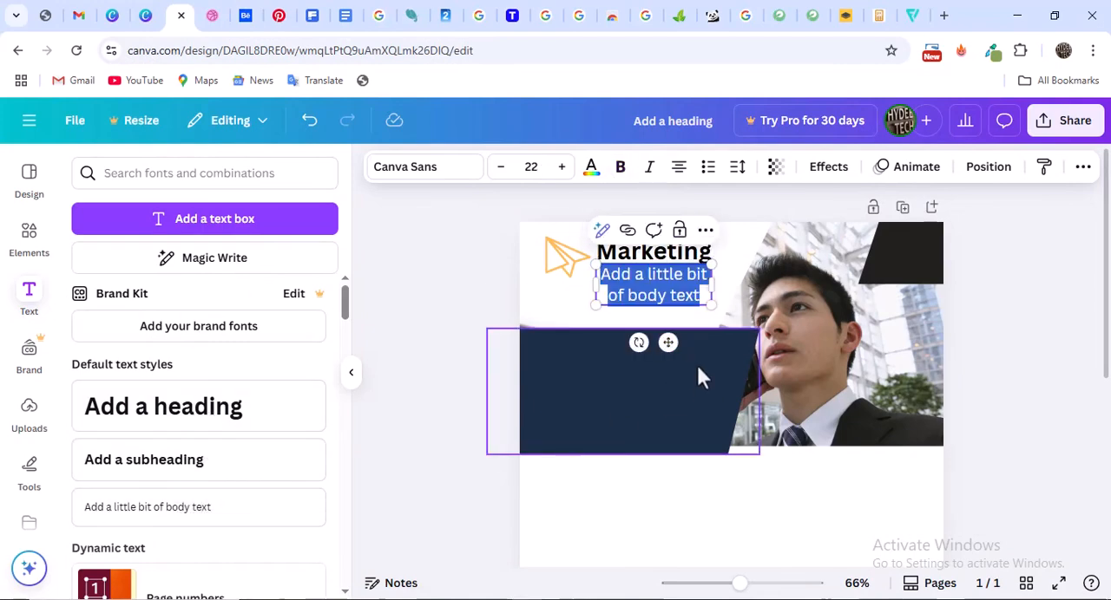
text(Tag)
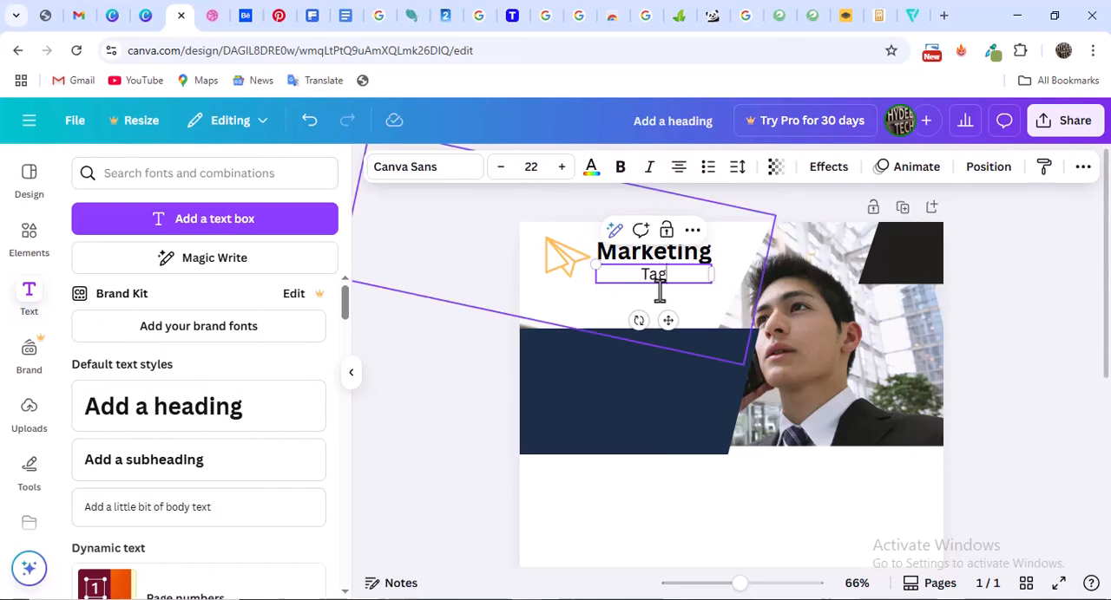
text(line goes here)
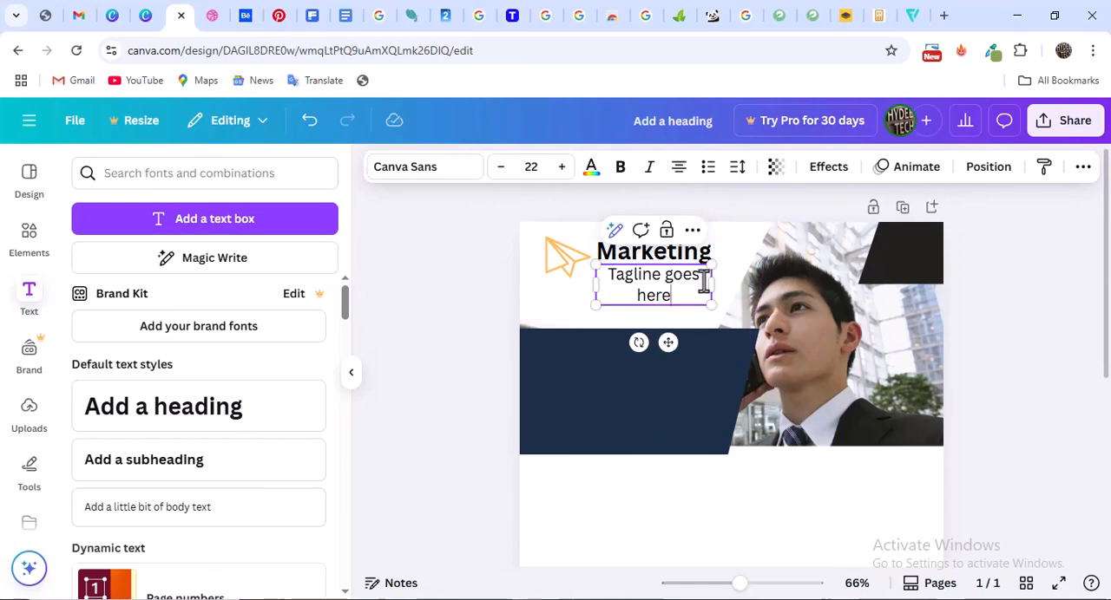
Fit the tagline on one line by adjusting its box to about the heading's width and setting the font size to 19
drag(711, 283, 732, 282)
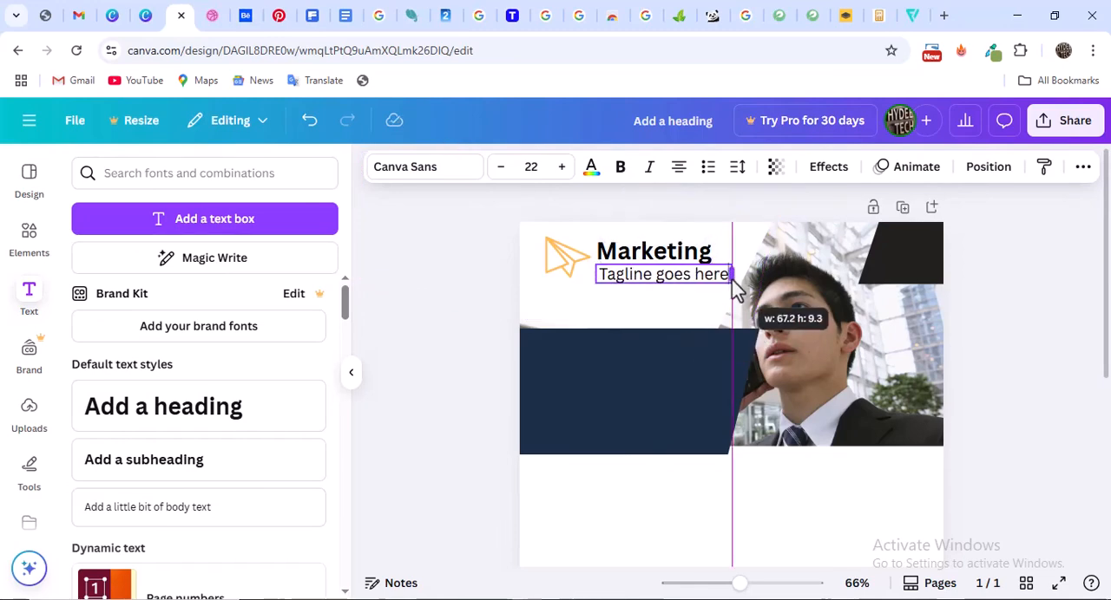
click(501, 168)
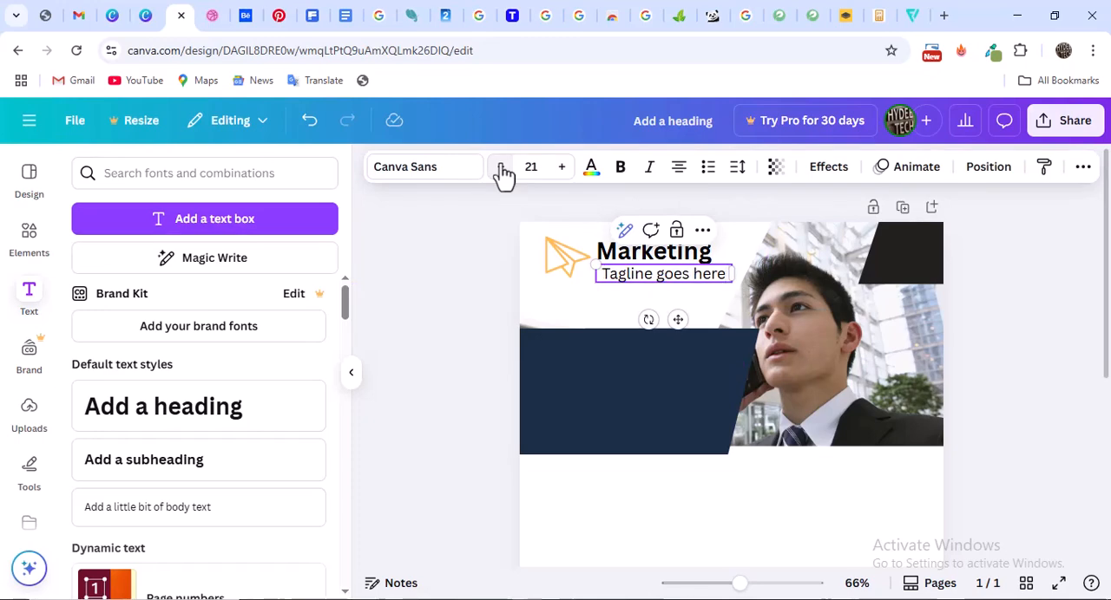
click(501, 168)
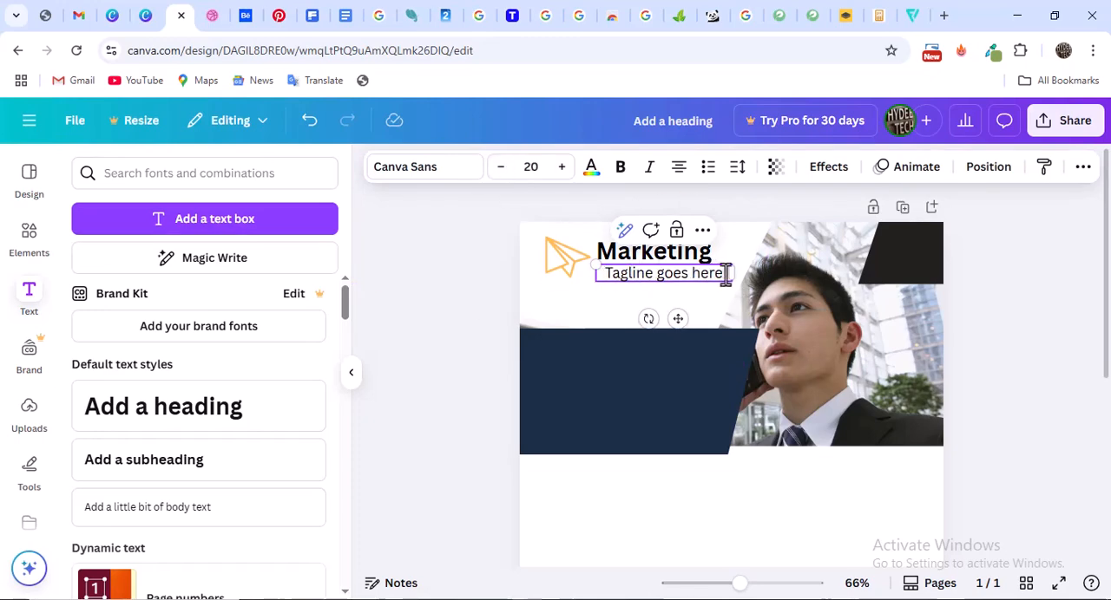
mouse_move(732, 272)
mouse_down()
mouse_move(726, 287)
mouse_move(717, 276)
mouse_up()
click(501, 167)
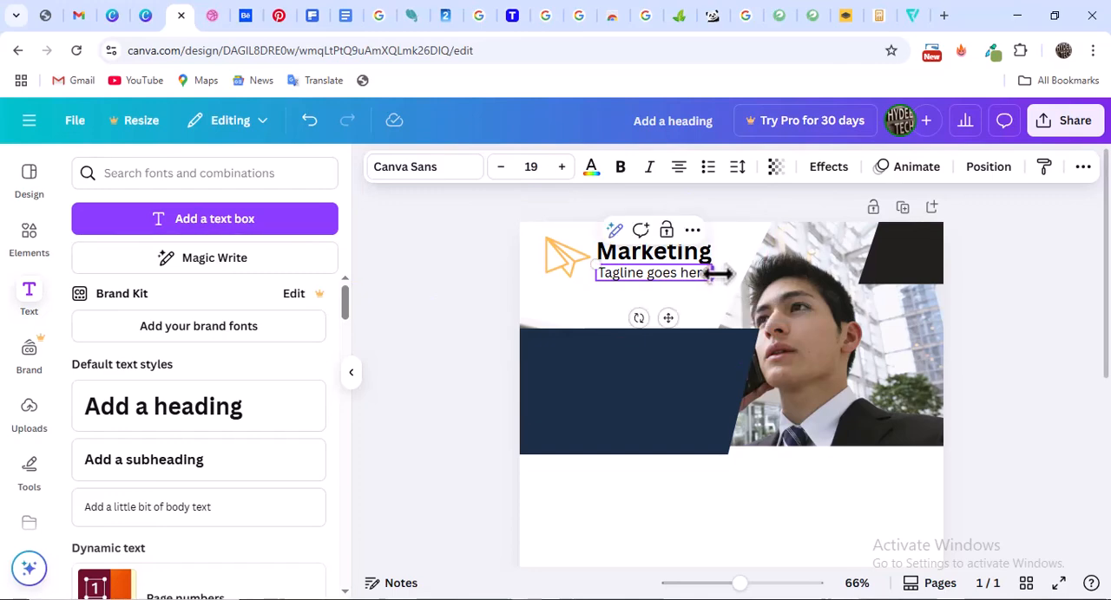
click(1054, 279)
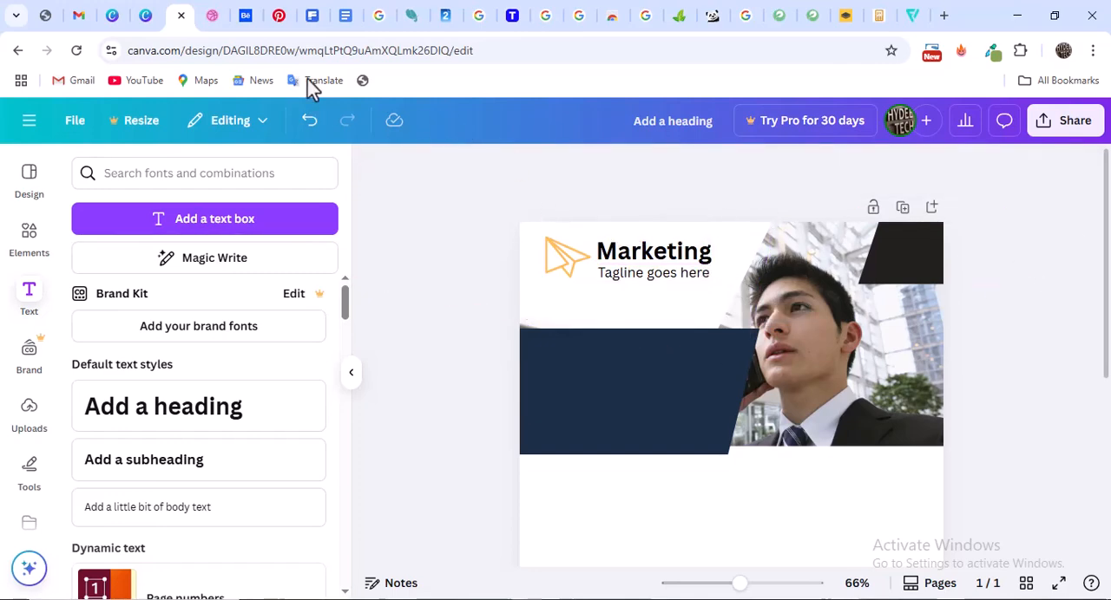
Shrink the plane logo slightly and the "Marketing" heading to size 29.2, then move heading and tagline closer to the logo
click(279, 15)
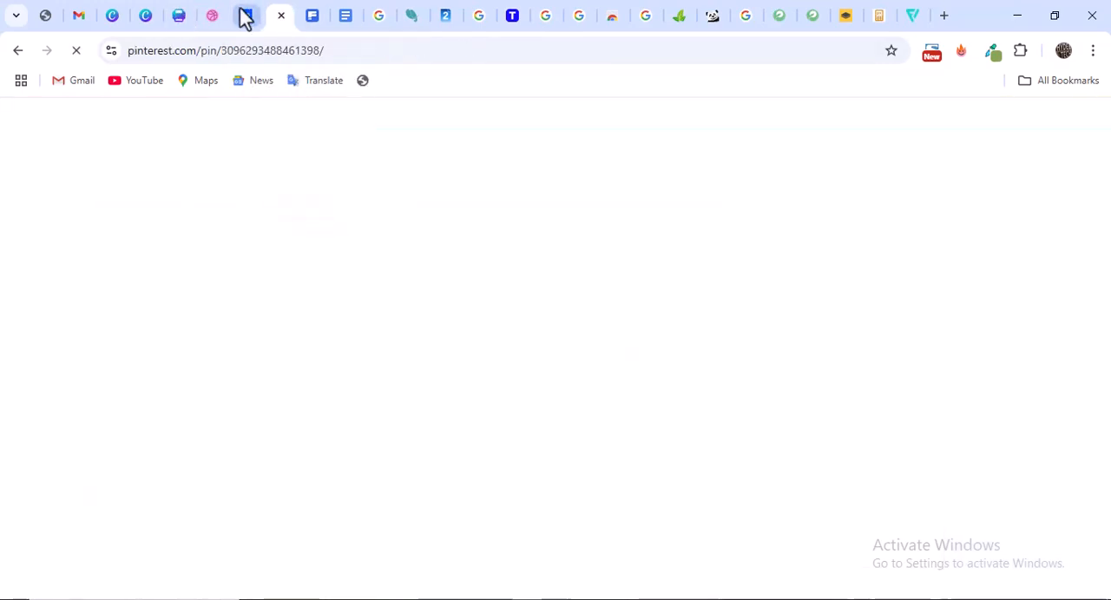
click(246, 17)
click(218, 18)
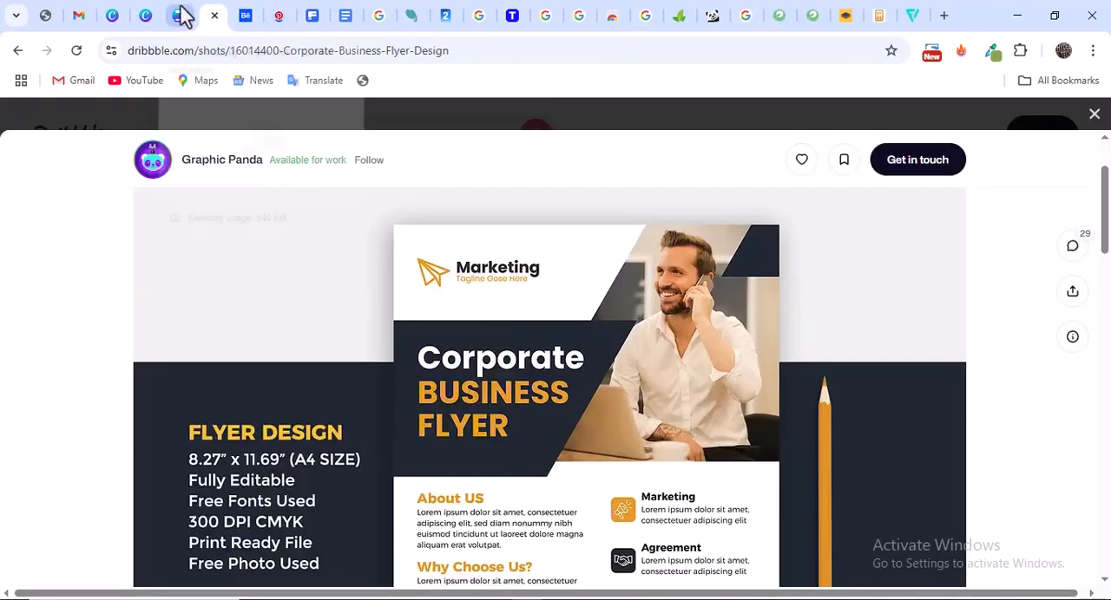
click(179, 14)
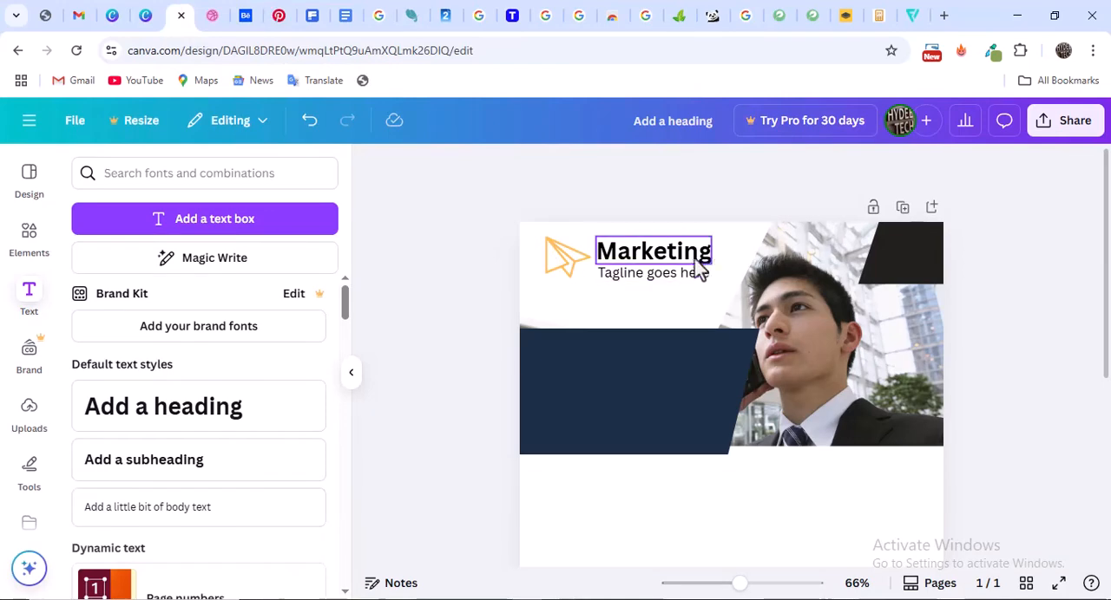
mouse_move(742, 589)
mouse_down()
mouse_move(717, 588)
mouse_move(743, 586)
mouse_up()
scroll(705, 456, up, 1)
scroll(704, 456, up, 2)
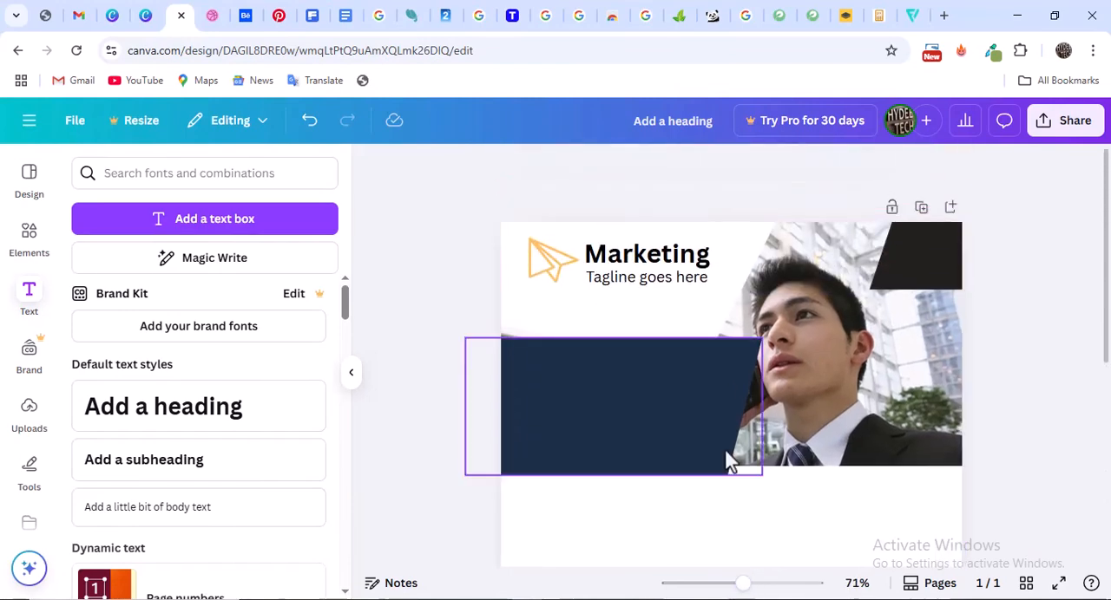
click(574, 253)
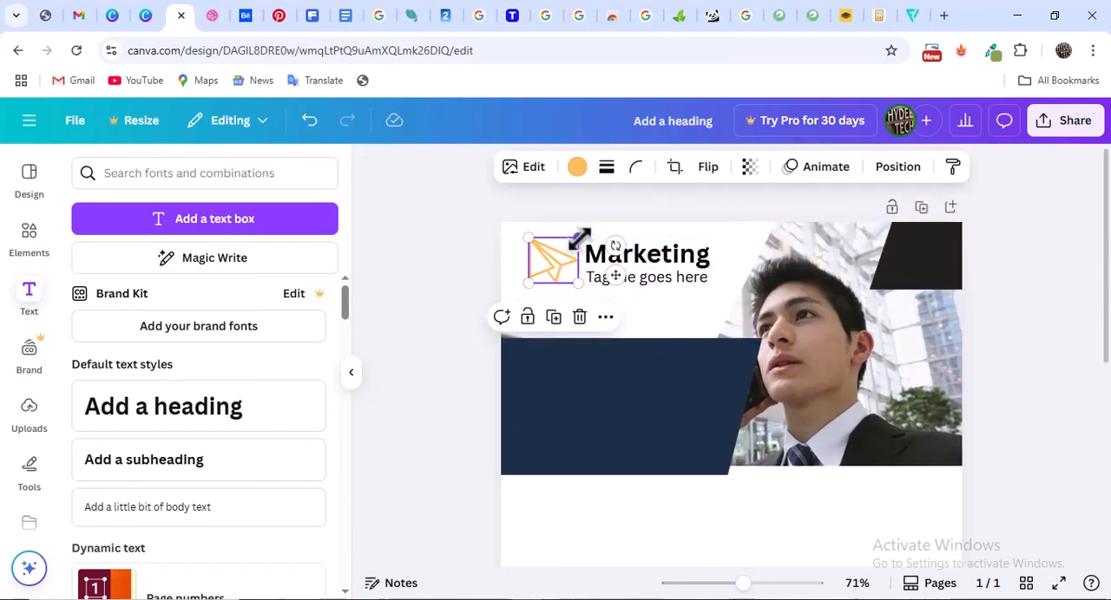
drag(578, 240, 571, 247)
click(707, 254)
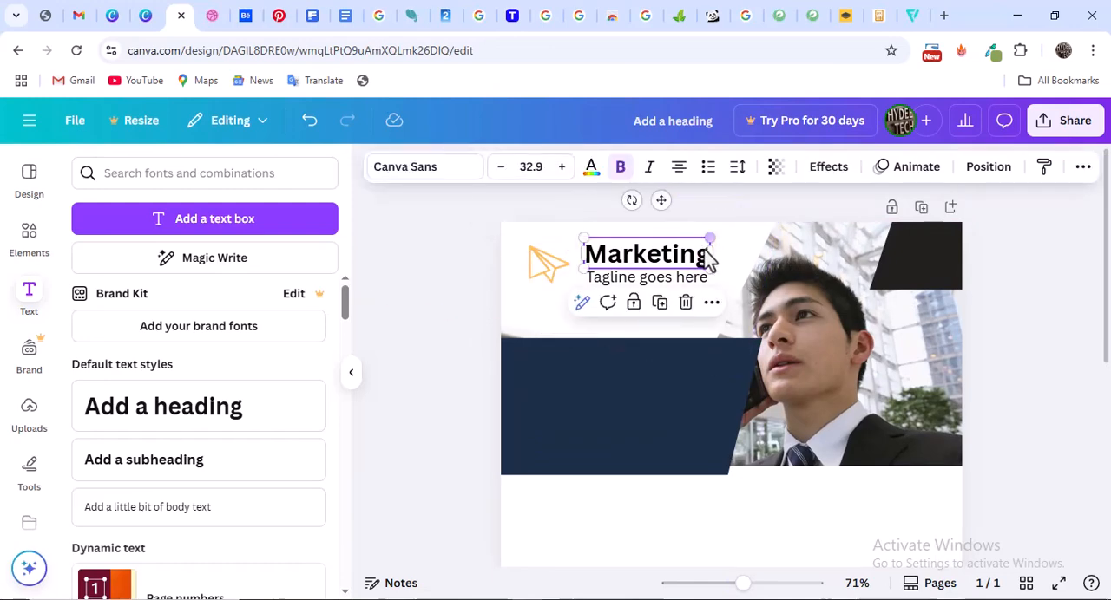
drag(709, 239, 663, 277)
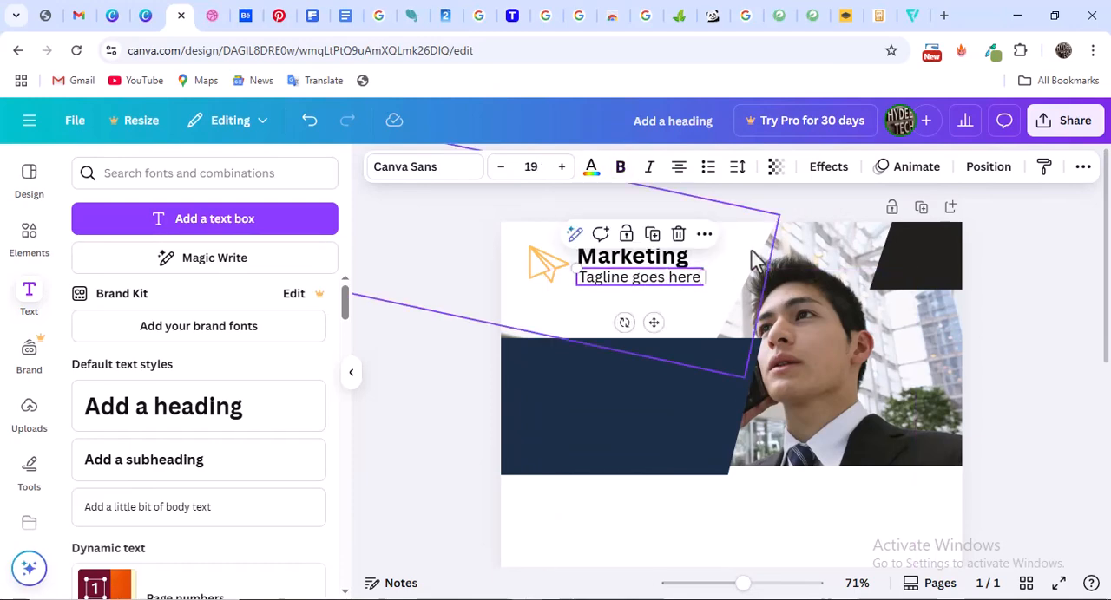
click(1048, 284)
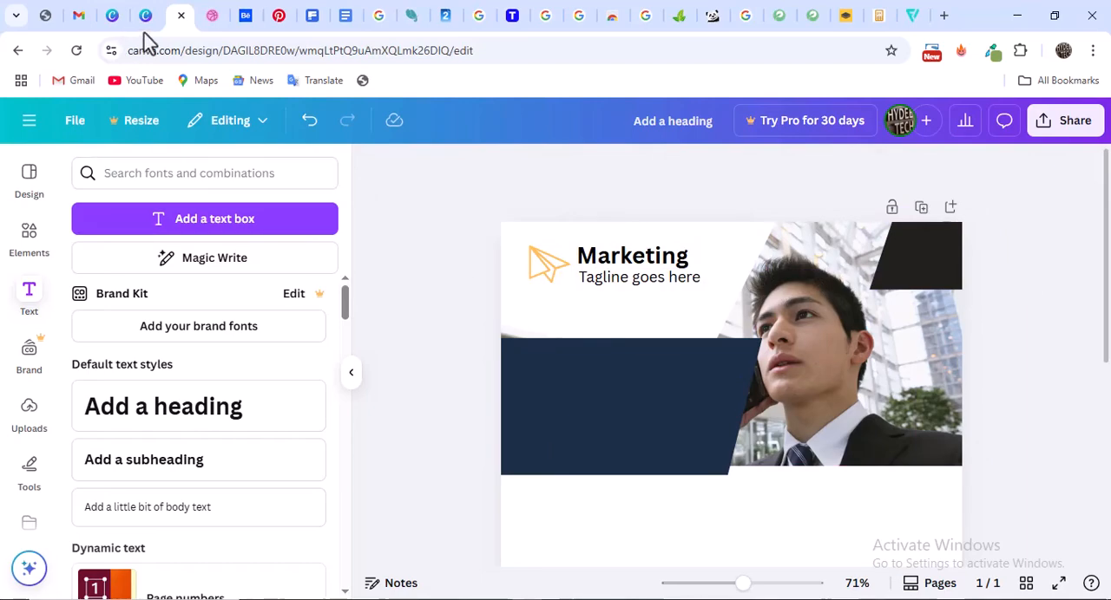
Duplicate the "Marketing" heading, move the copy below the tagline, and replace its text with "Corporate"
click(208, 17)
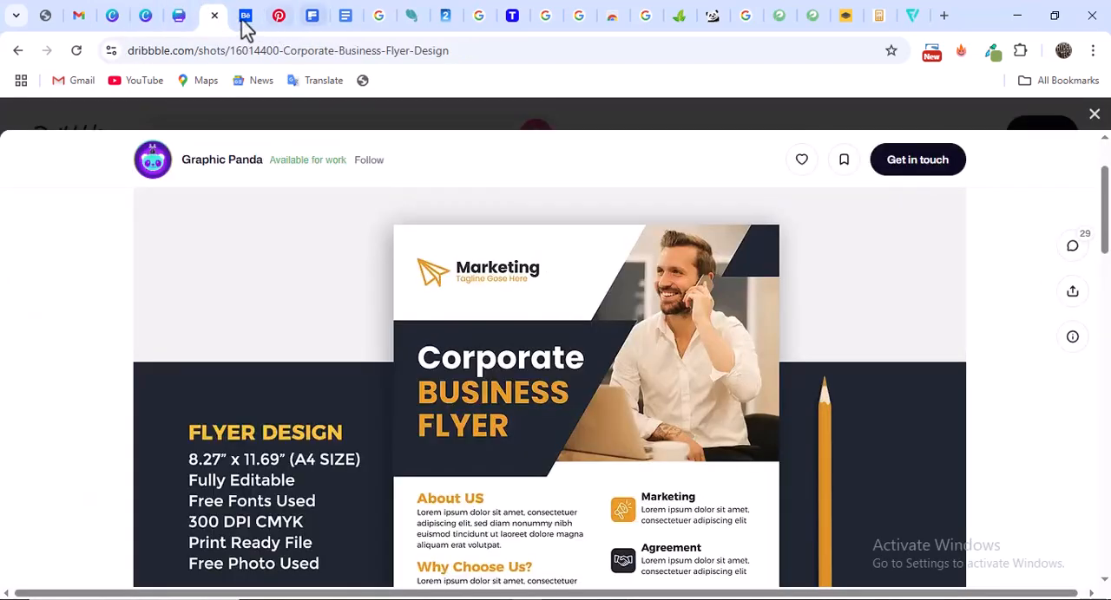
click(180, 17)
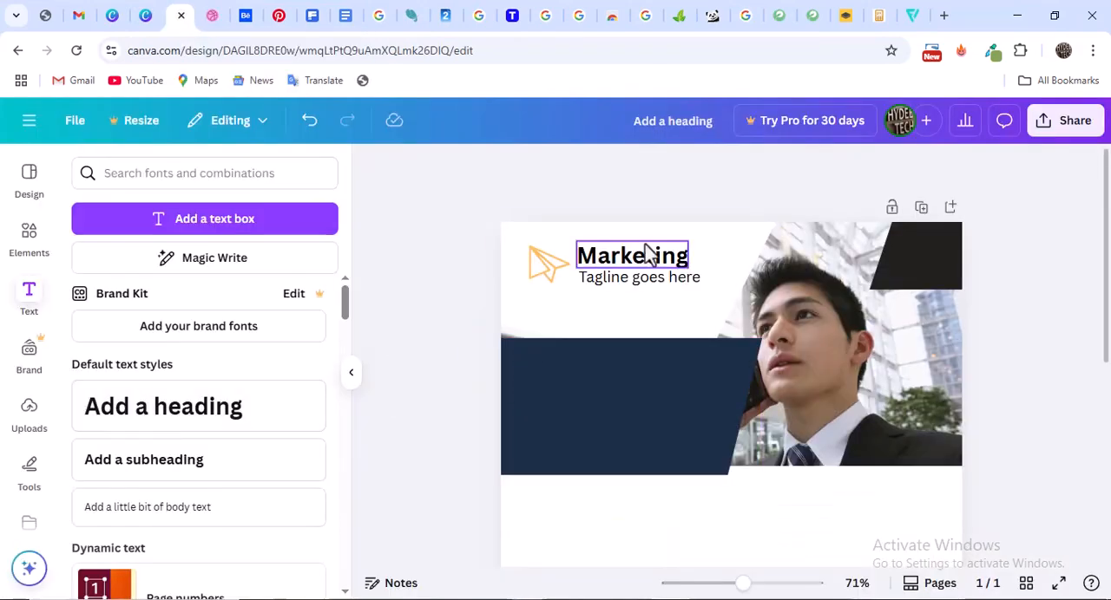
click(645, 251)
click(646, 209)
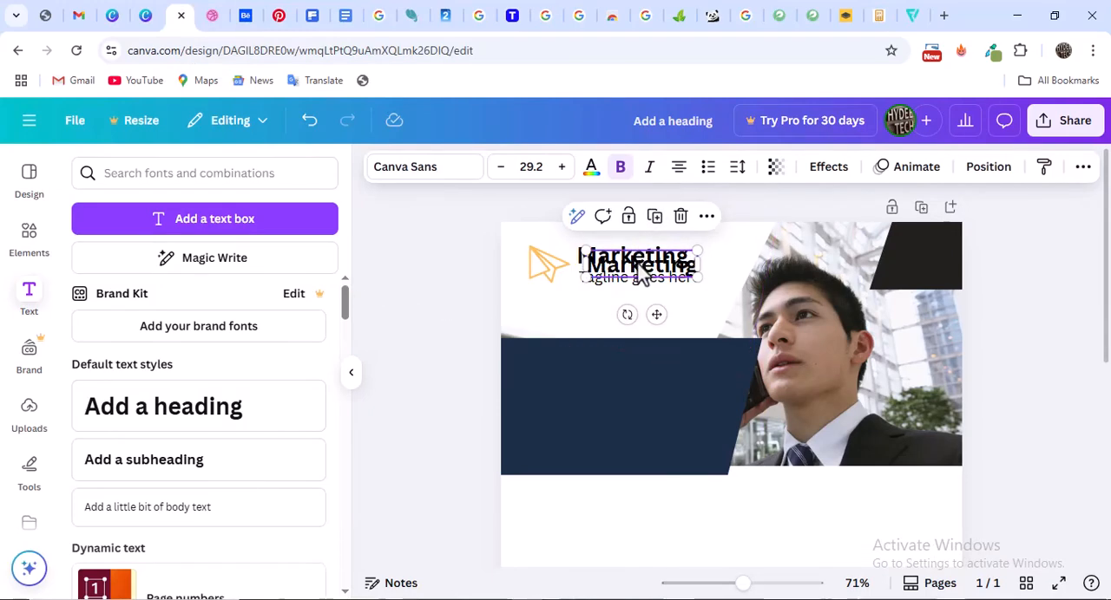
drag(638, 274, 635, 325)
double_click(635, 326)
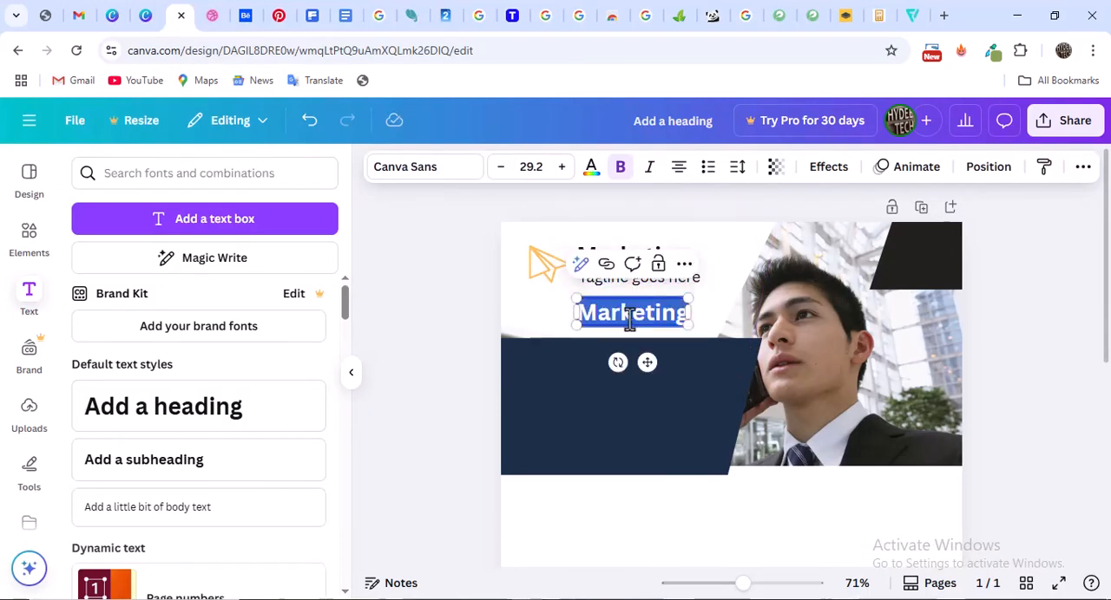
text(COrporate)
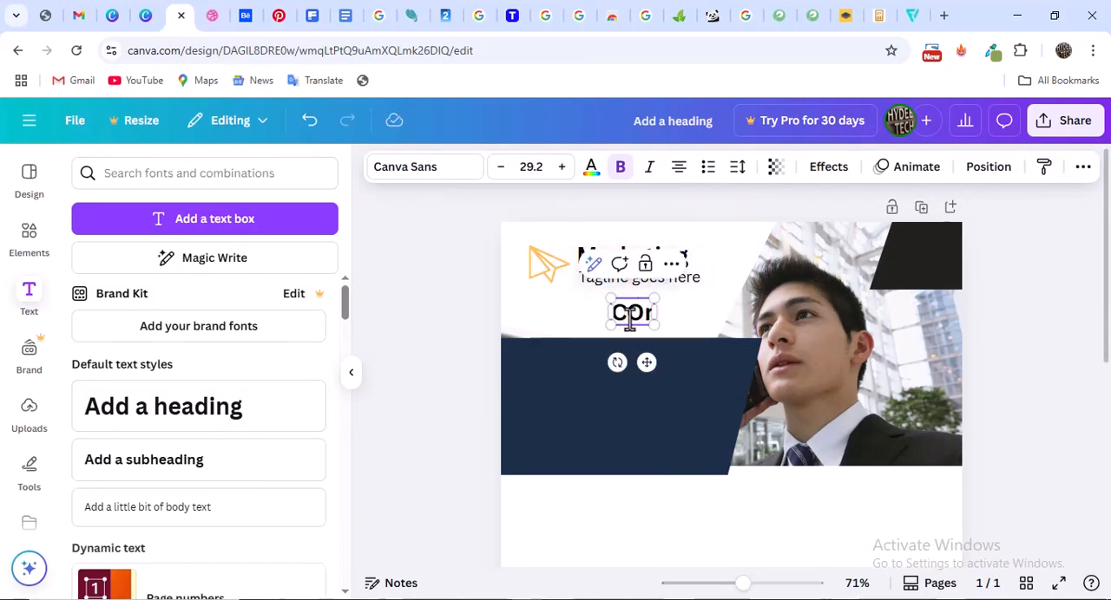
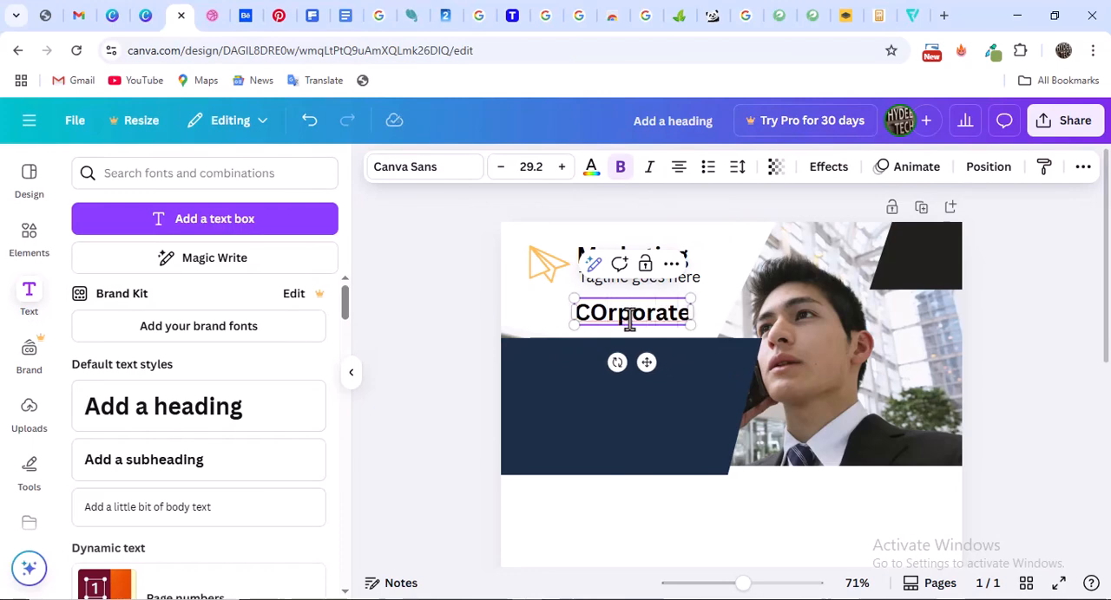
Correct the title's spelling to "Corporate", move it onto the navy panel, and place a copy below it
key(BackSpace)
text(o)
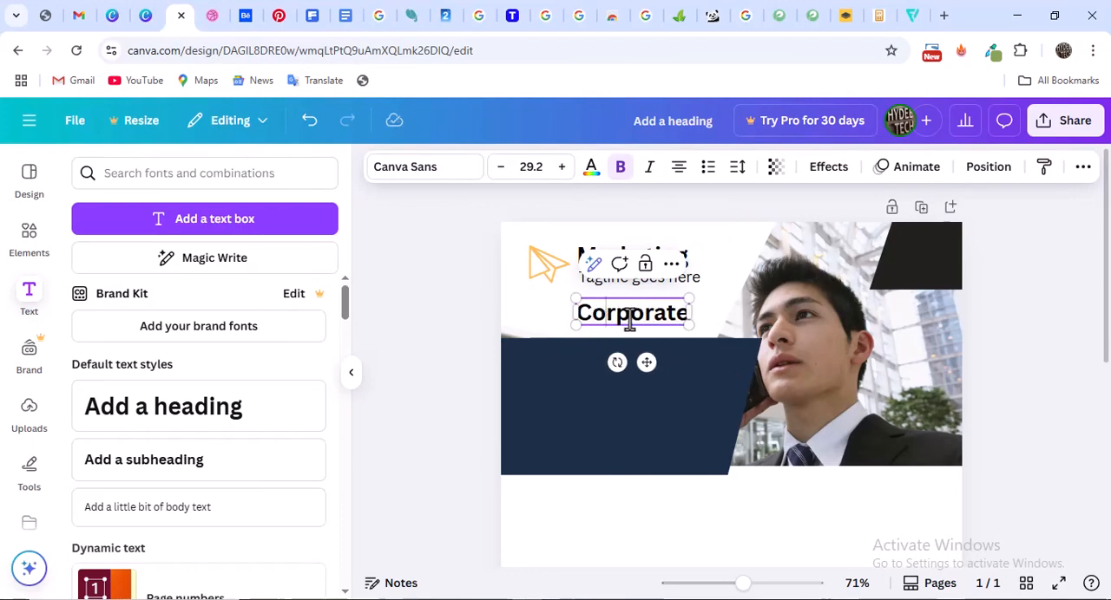
click(450, 293)
drag(633, 328, 589, 416)
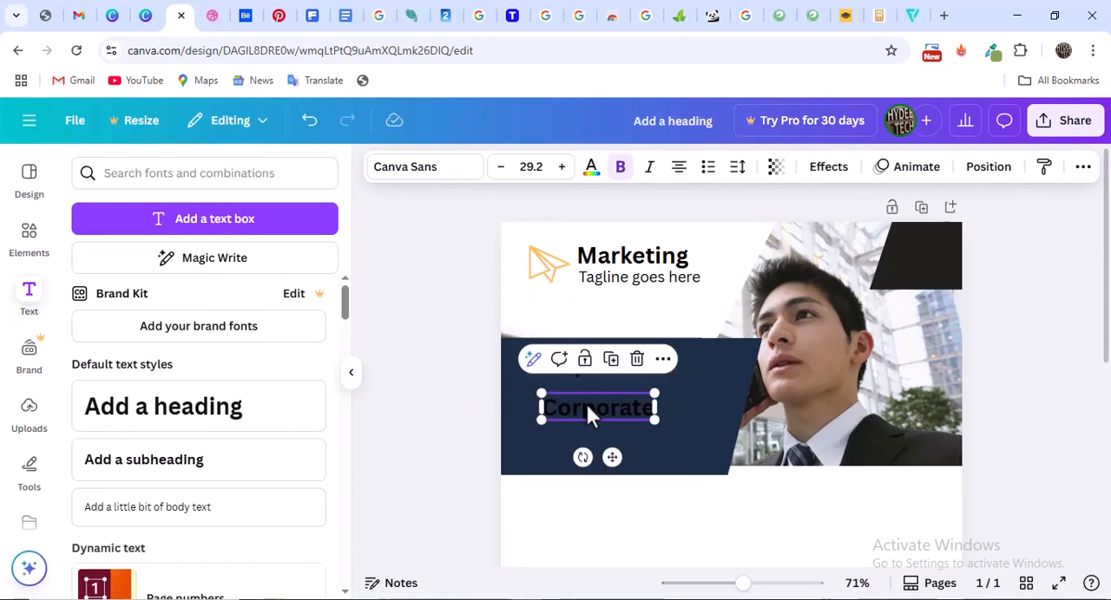
Replace the text of the lower "Corporate" copy with "BUSINESS FLYER"
double_click(587, 415)
text(BU)
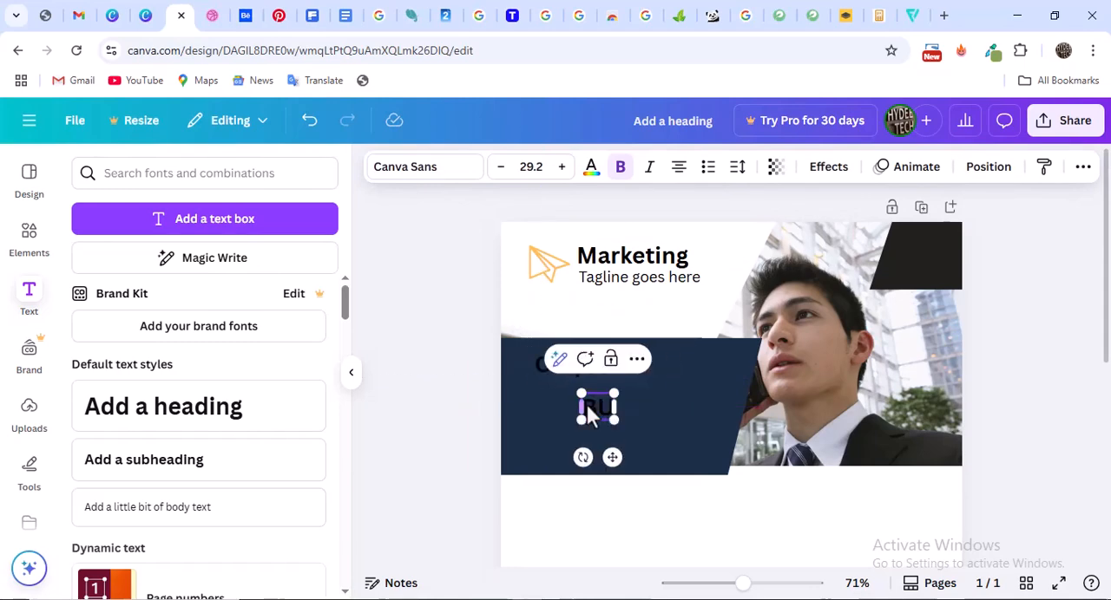
text(SINESS)
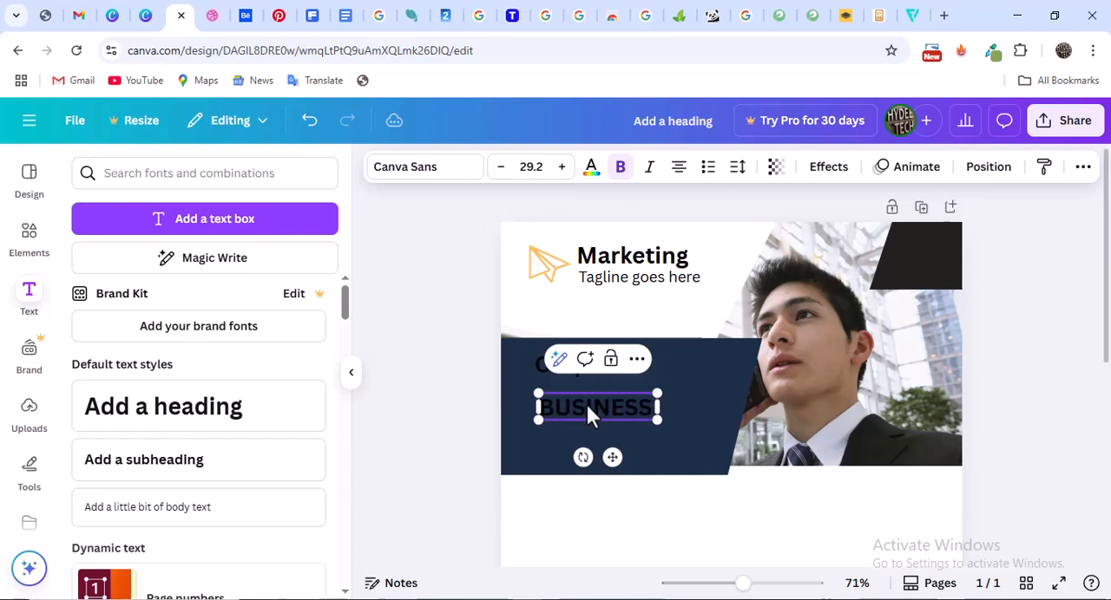
text( FLYER)
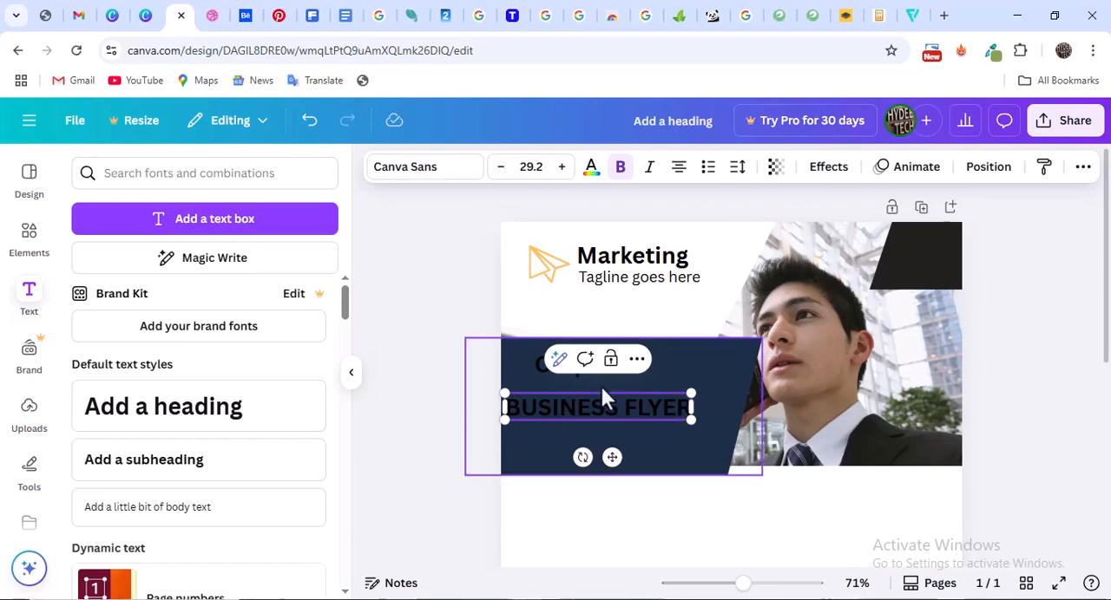
click(590, 393)
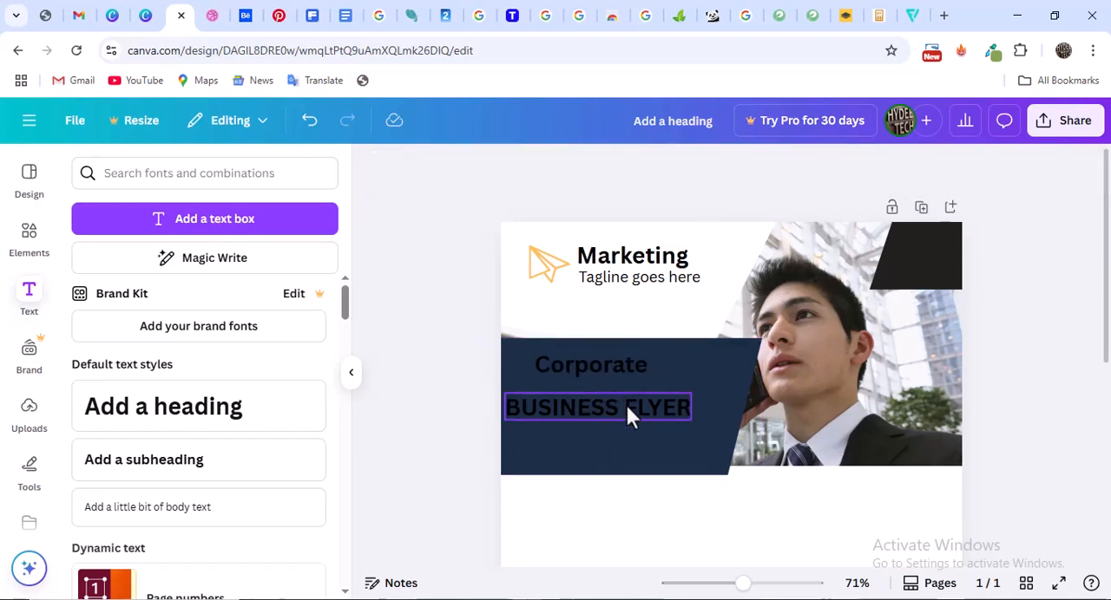
Break "BUSINESS FLYER" into two lines, one word per line, and left-align the text
click(625, 406)
click(624, 406)
key(BackSpace)
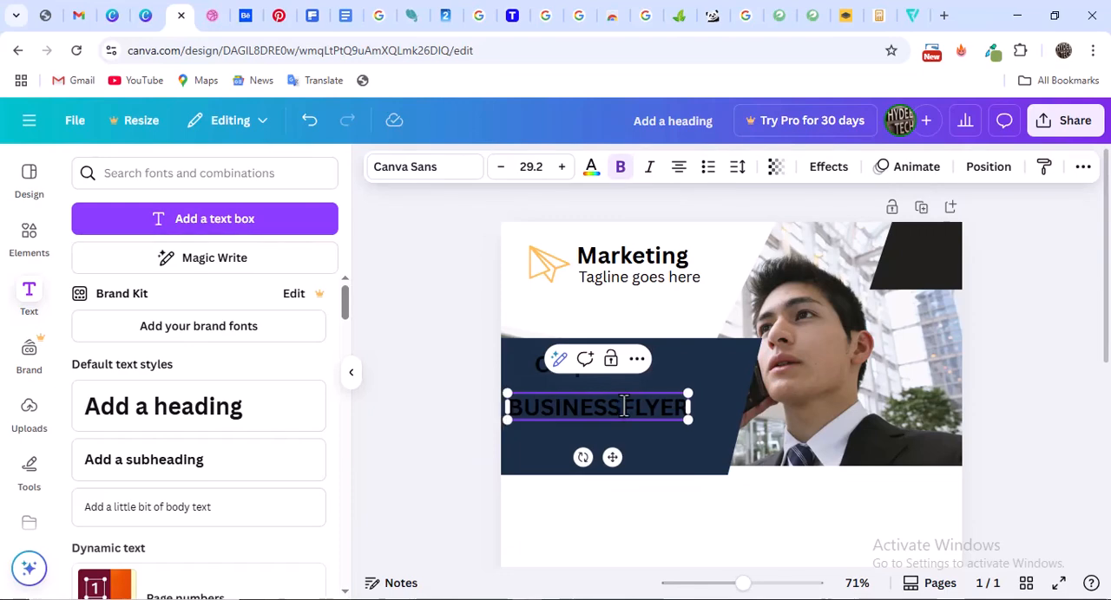
key(Return)
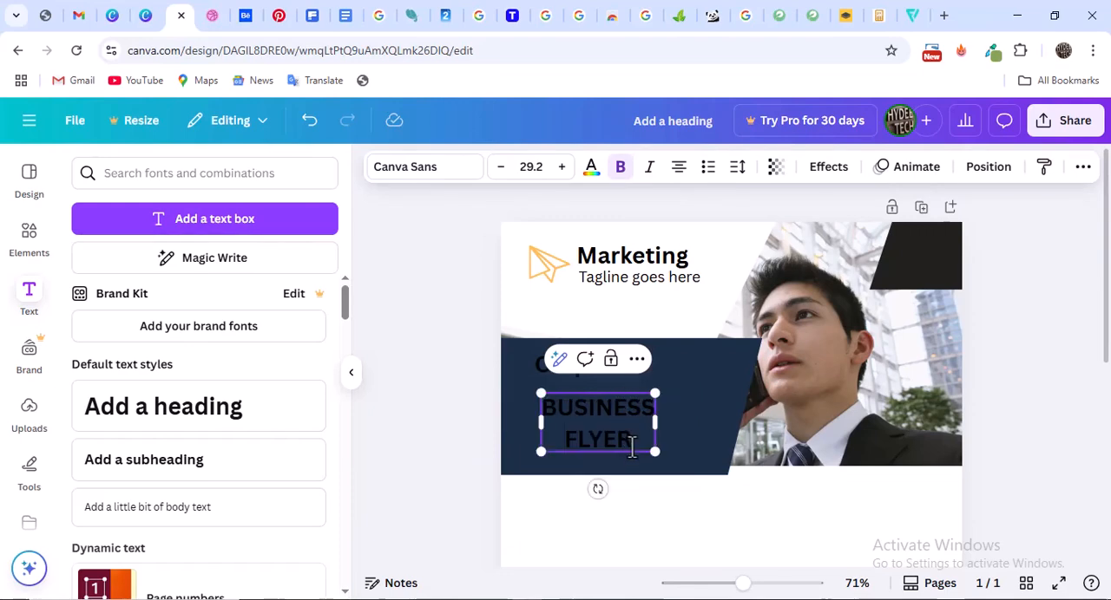
drag(631, 447, 563, 411)
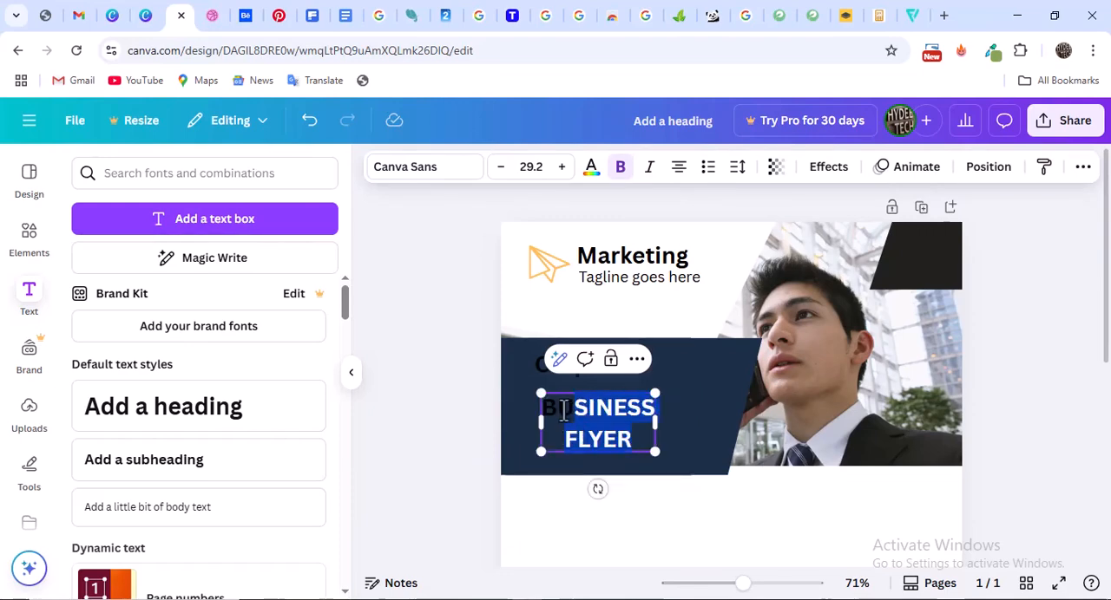
click(677, 176)
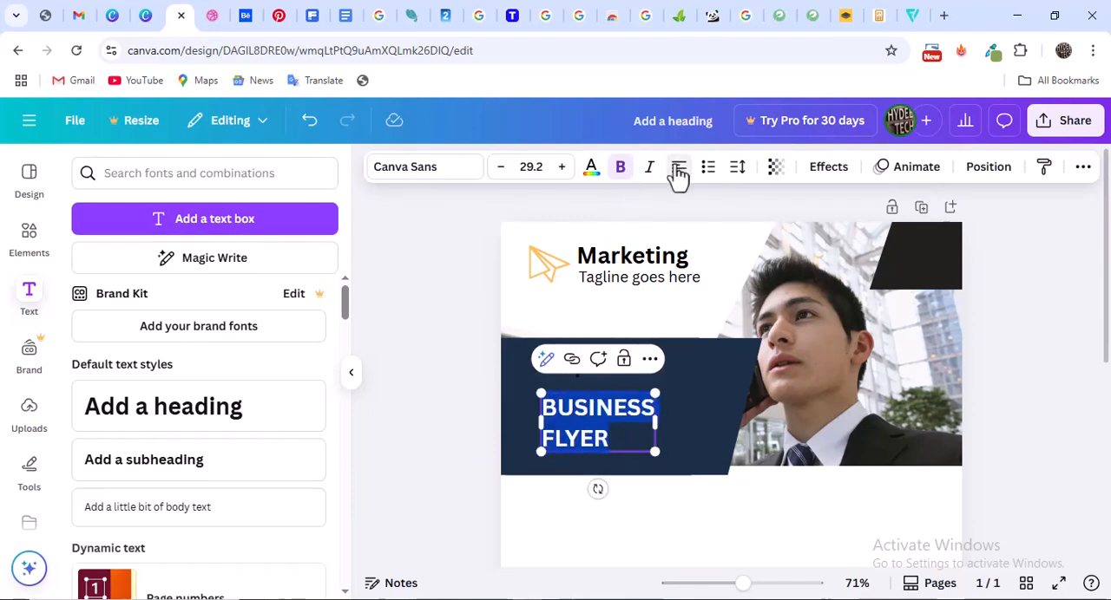
click(463, 359)
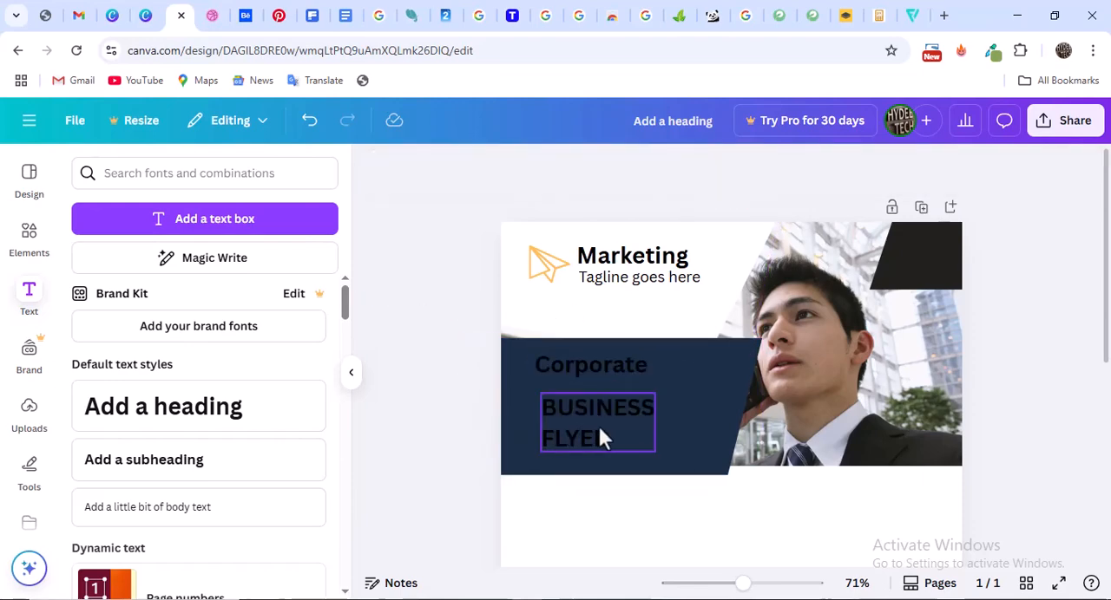
Move "BUSINESS FLYER" up directly beneath "Corporate", matching its left edge, and tighten the line spacing between its two words
click(601, 423)
drag(594, 422, 589, 415)
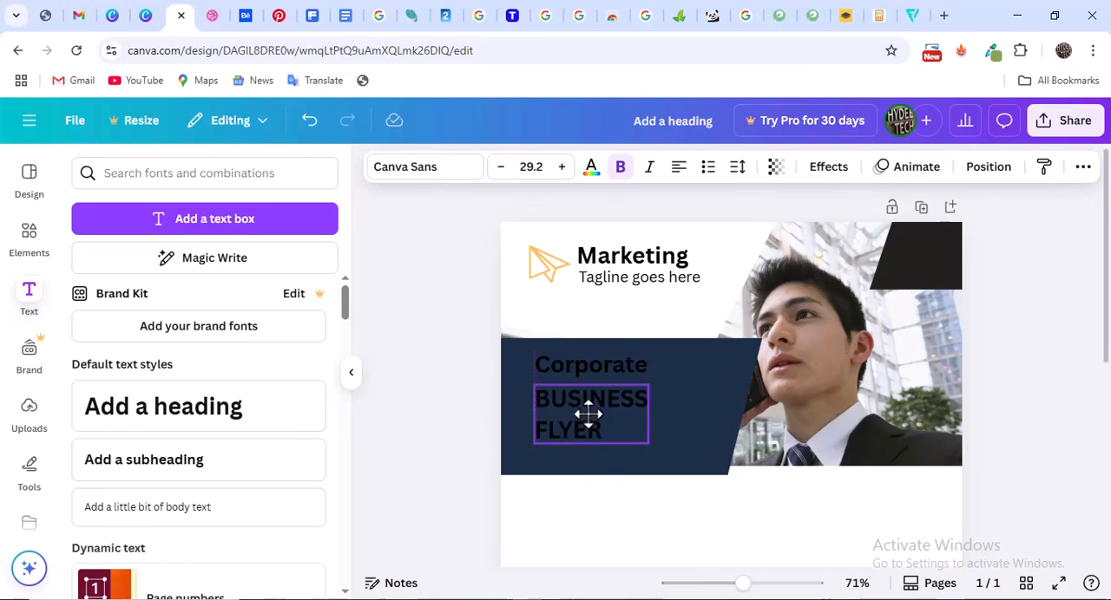
click(737, 169)
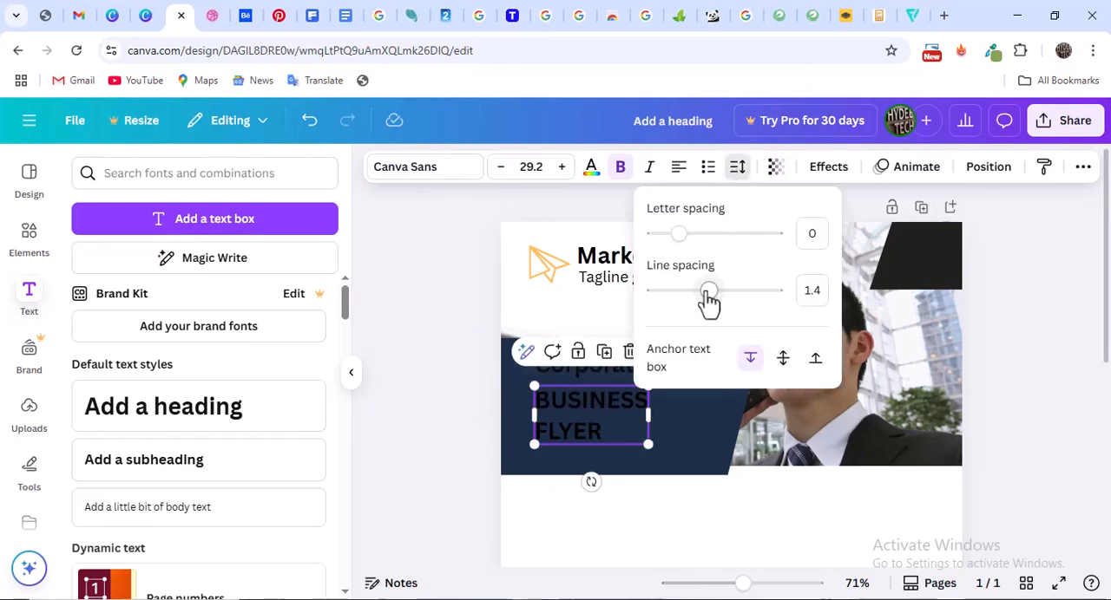
drag(708, 295, 683, 297)
click(1012, 310)
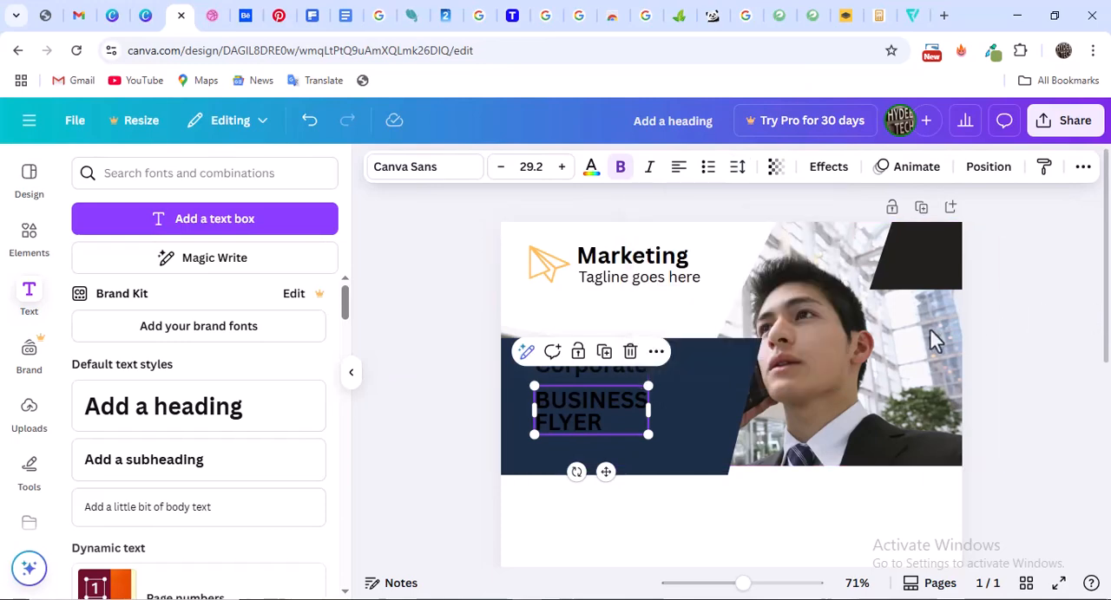
click(1043, 342)
Enlarge the "Corporate" title to font size 34.2 and recolour it white
click(616, 373)
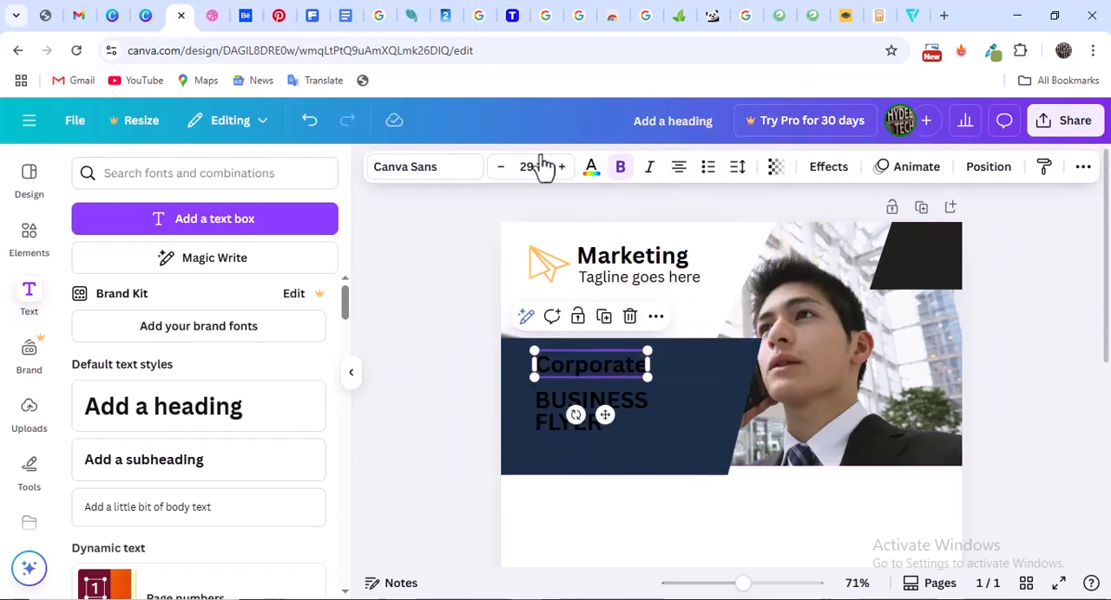
click(562, 173)
click(562, 174)
click(562, 174)
click(562, 174)
click(562, 166)
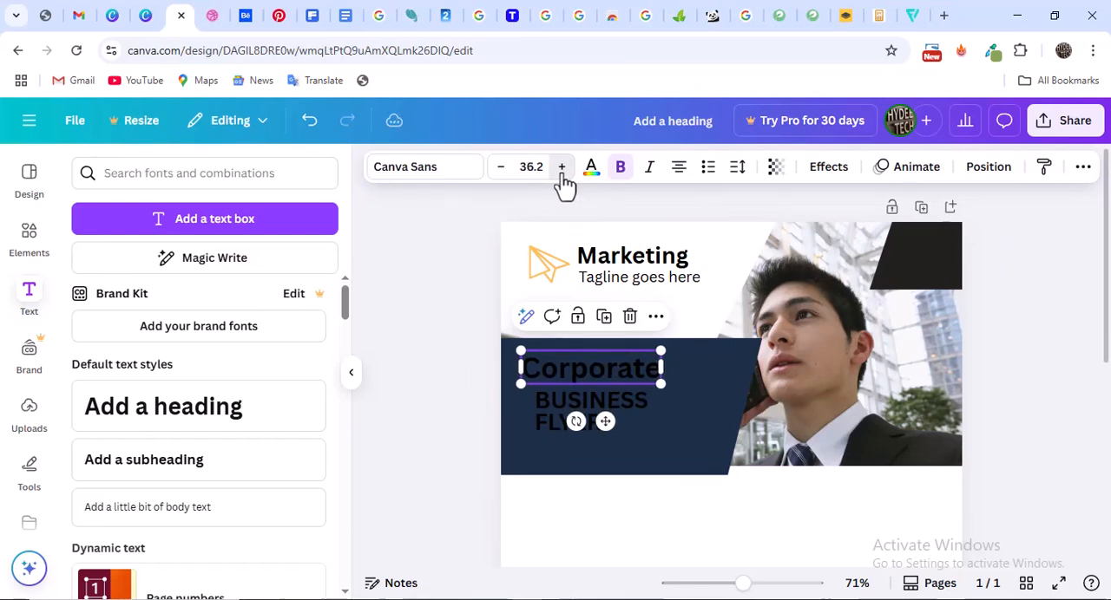
click(561, 166)
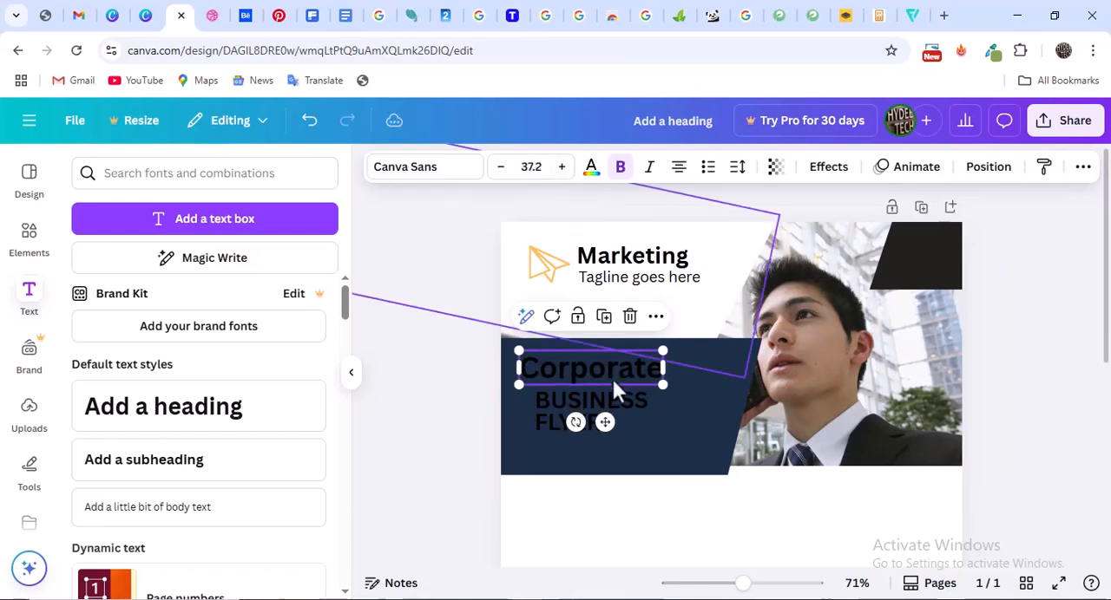
click(501, 167)
click(500, 167)
click(500, 166)
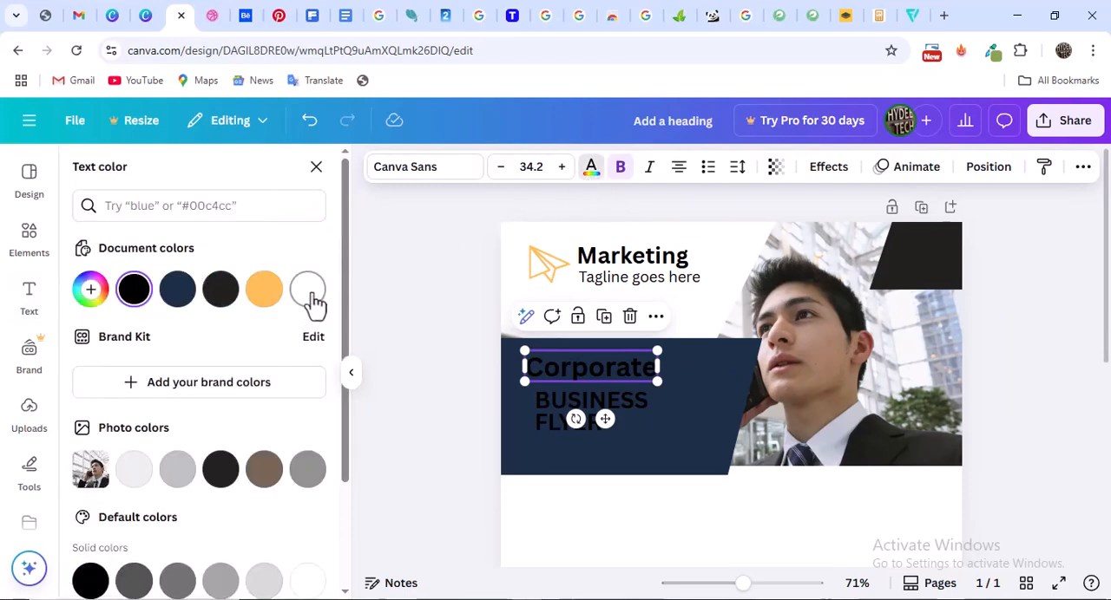
click(307, 291)
Recolour the "BUSINESS FLYER" text with the document's orange
click(621, 415)
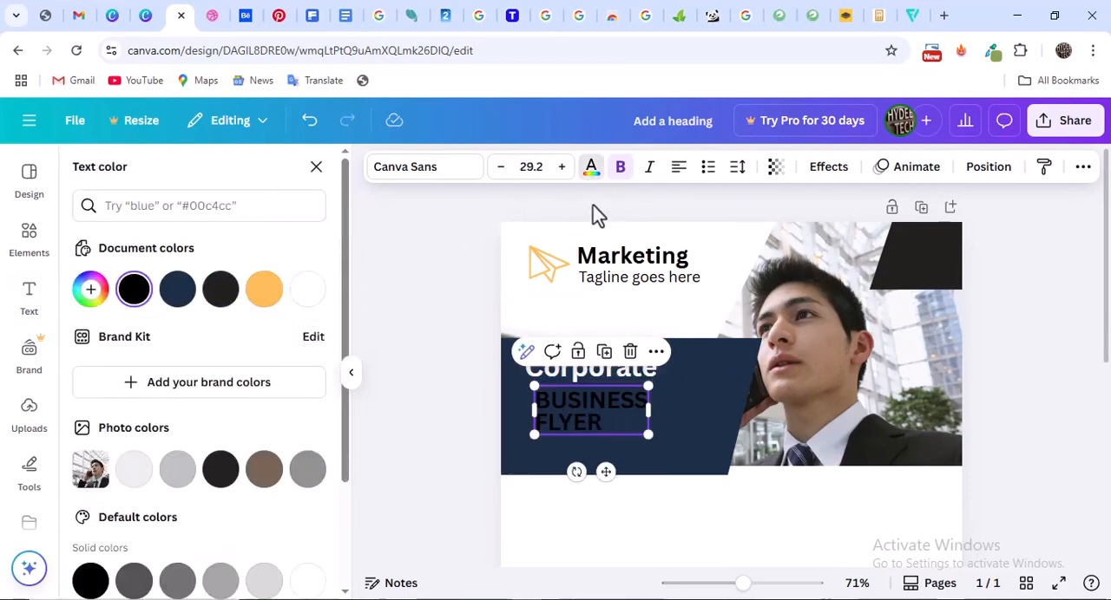
click(591, 167)
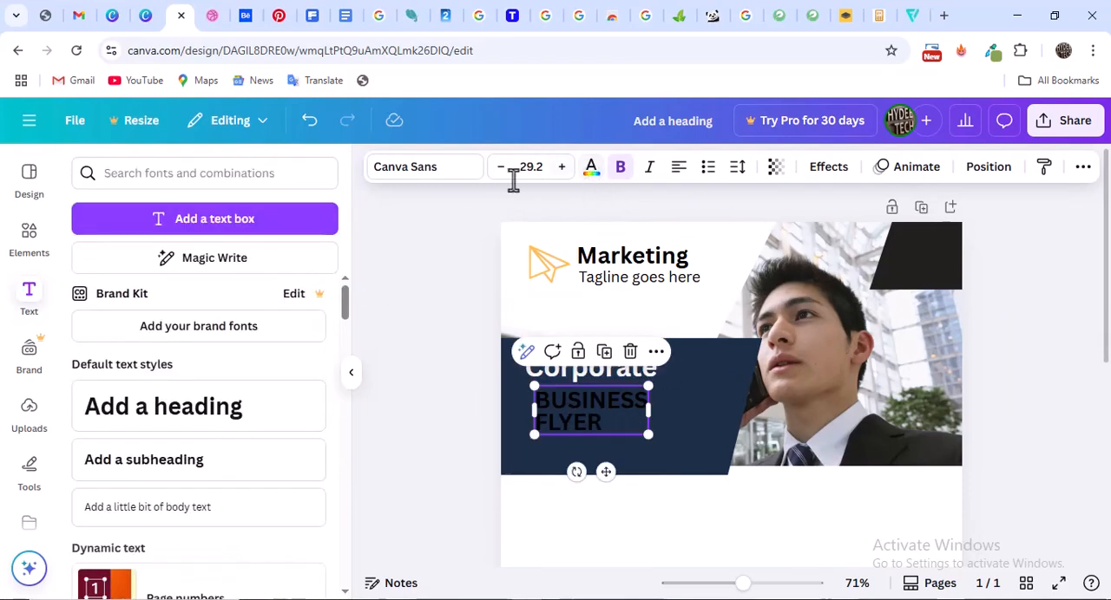
click(591, 167)
click(265, 293)
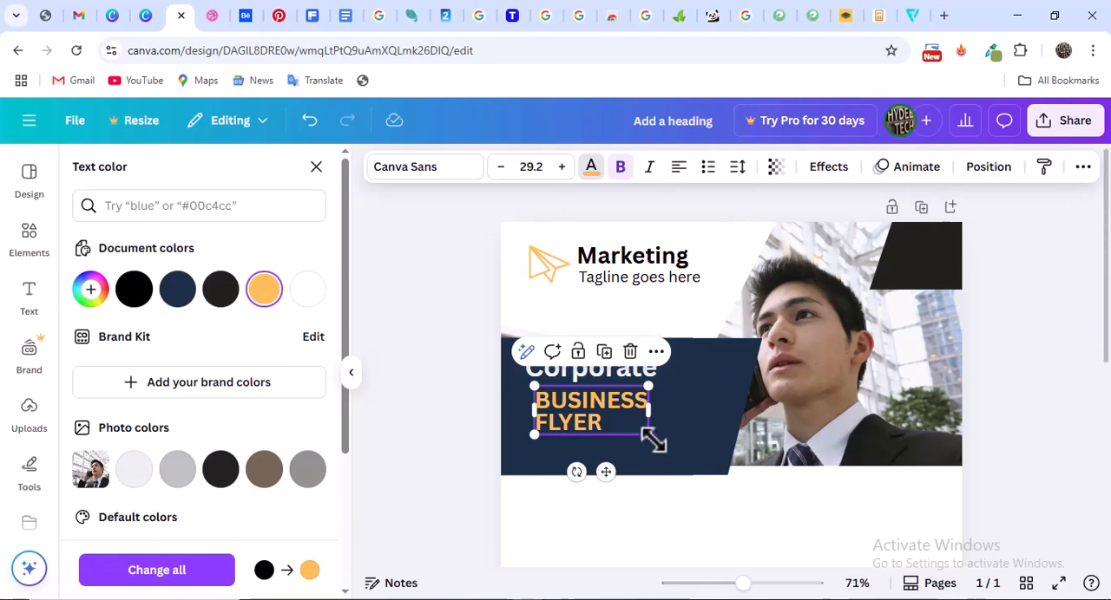
Enlarge "BUSINESS FLYER" to font size 35.8 and align its left edge with "Corporate"
drag(652, 440, 673, 446)
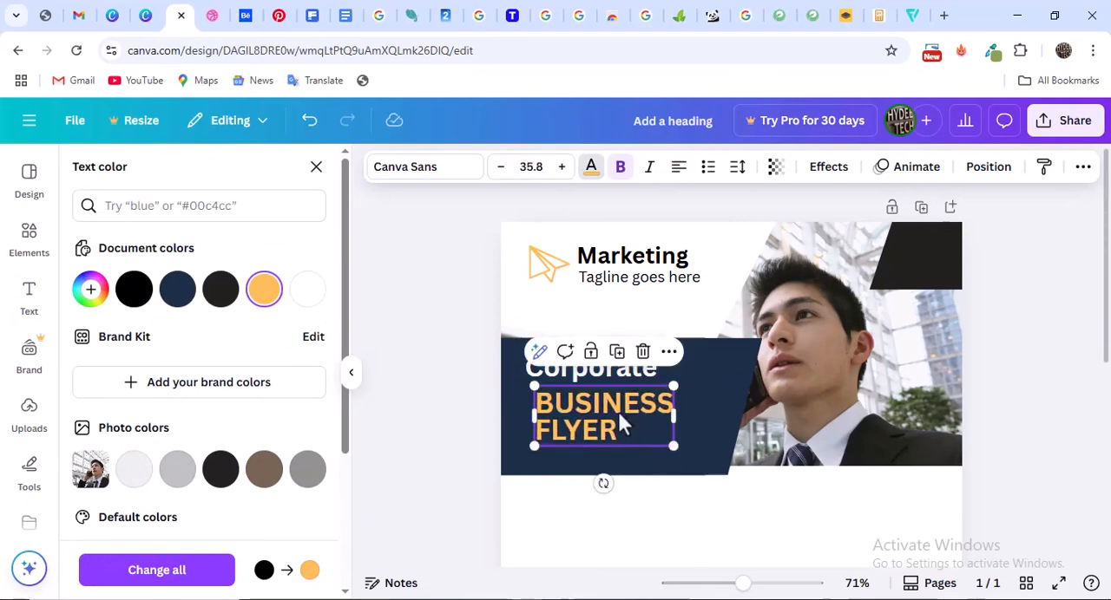
drag(619, 419, 615, 413)
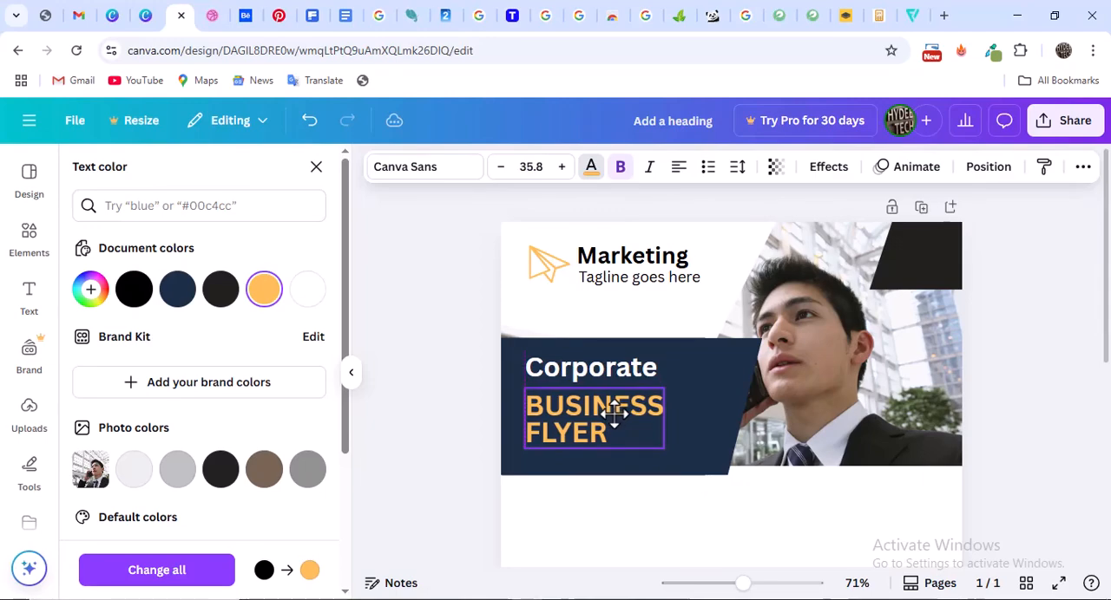
click(461, 386)
Nudge "BUSINESS FLYER" slightly upward to narrow the gap below "Corporate"
click(572, 407)
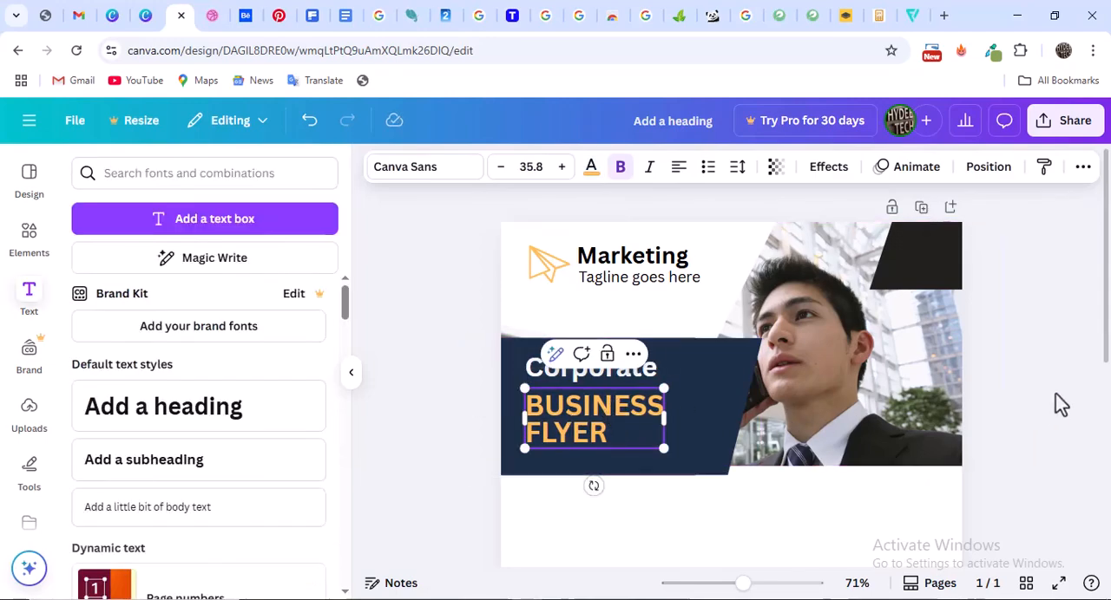
click(1059, 402)
click(579, 421)
key(Up)
key(Up)
key(Up)
key(Up)
key(Up)
key(Up)
key(Up)
key(Up)
key(Up)
key(Up)
key(Up)
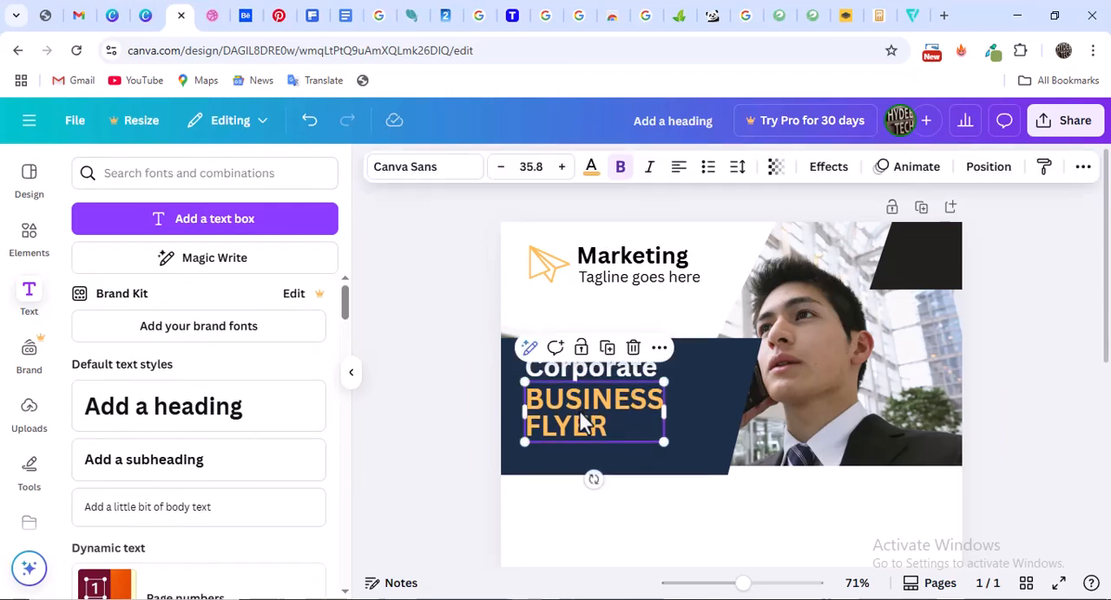
Check the title proportions in the Dribbble reference and enlarge "Corporate" to font size 42.2 in the Canva flyer
click(213, 15)
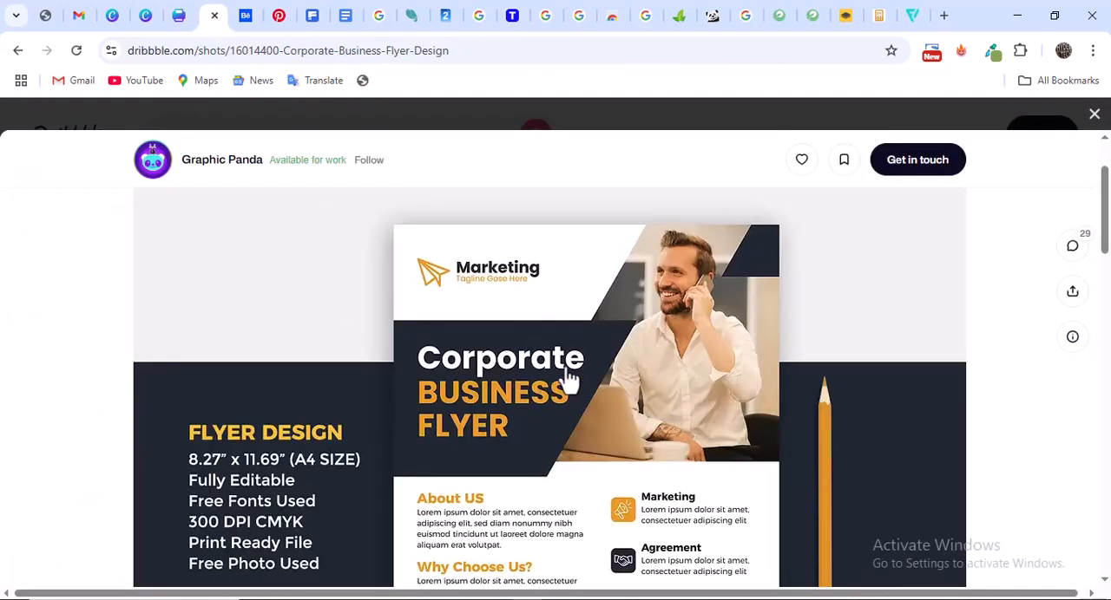
scroll(568, 379, down, 3)
scroll(567, 379, up, 3)
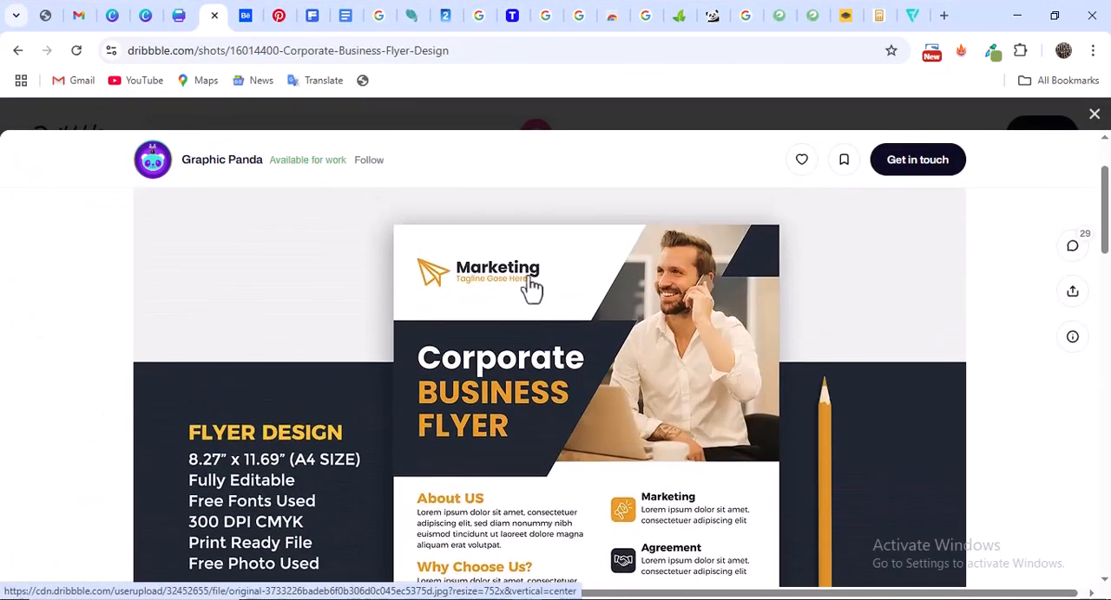
click(184, 14)
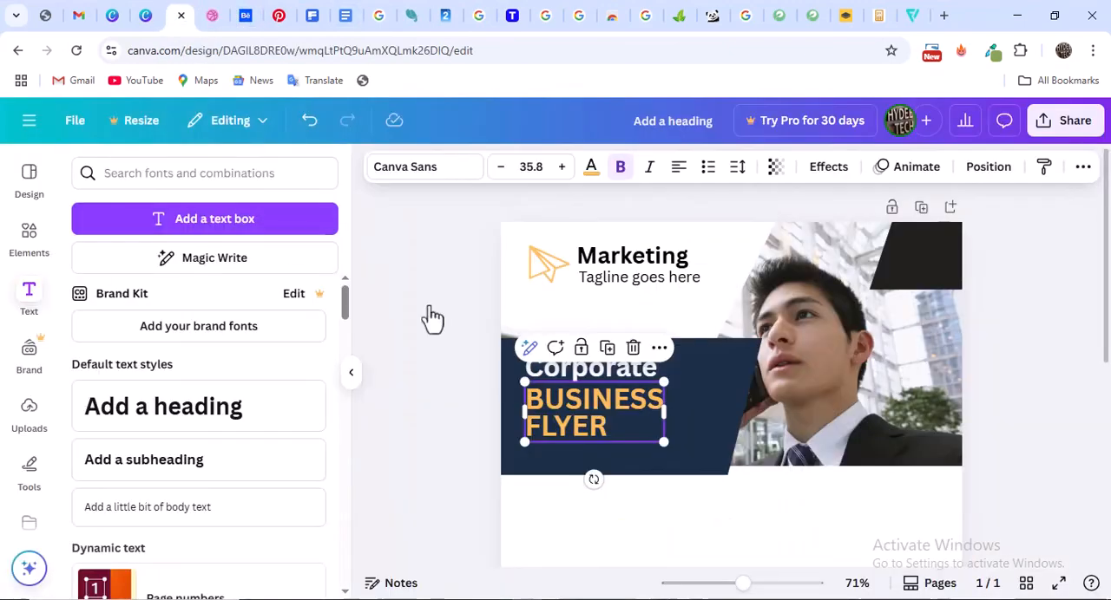
click(210, 13)
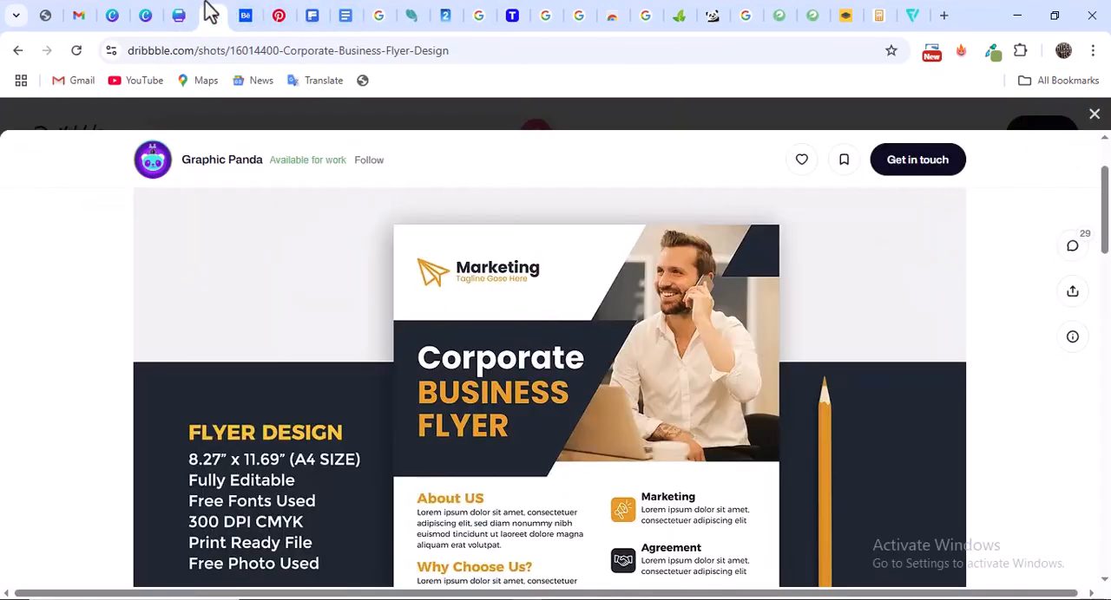
click(183, 15)
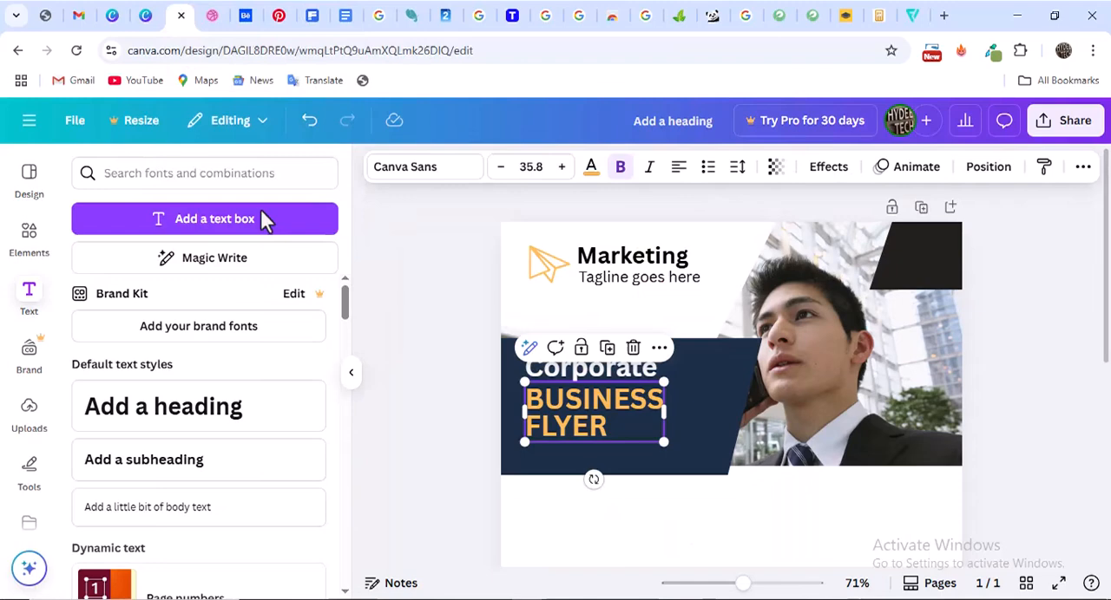
click(640, 378)
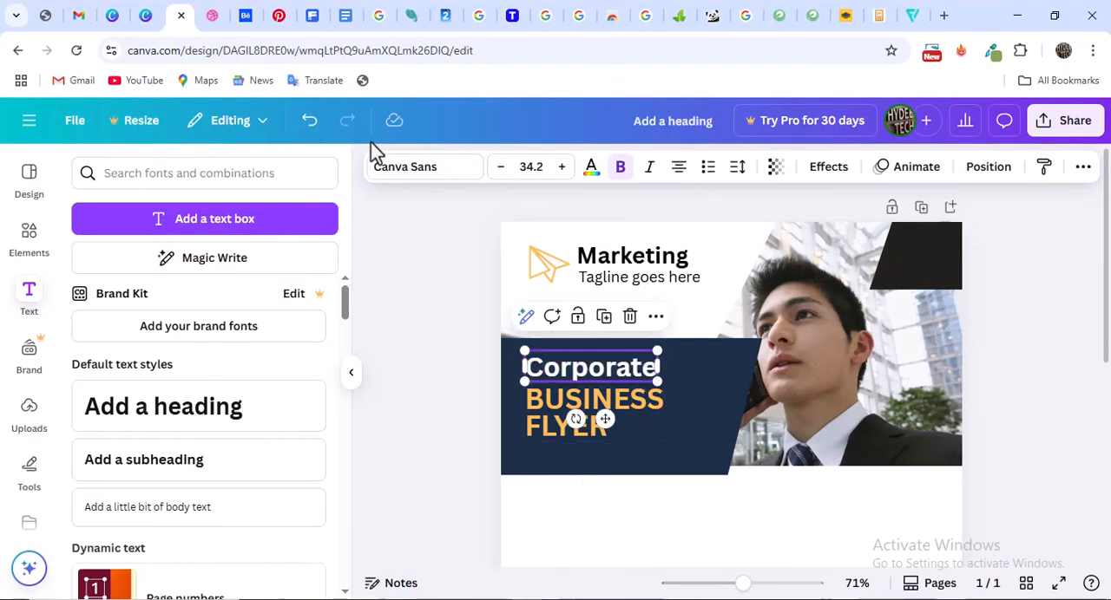
click(562, 167)
click(562, 167)
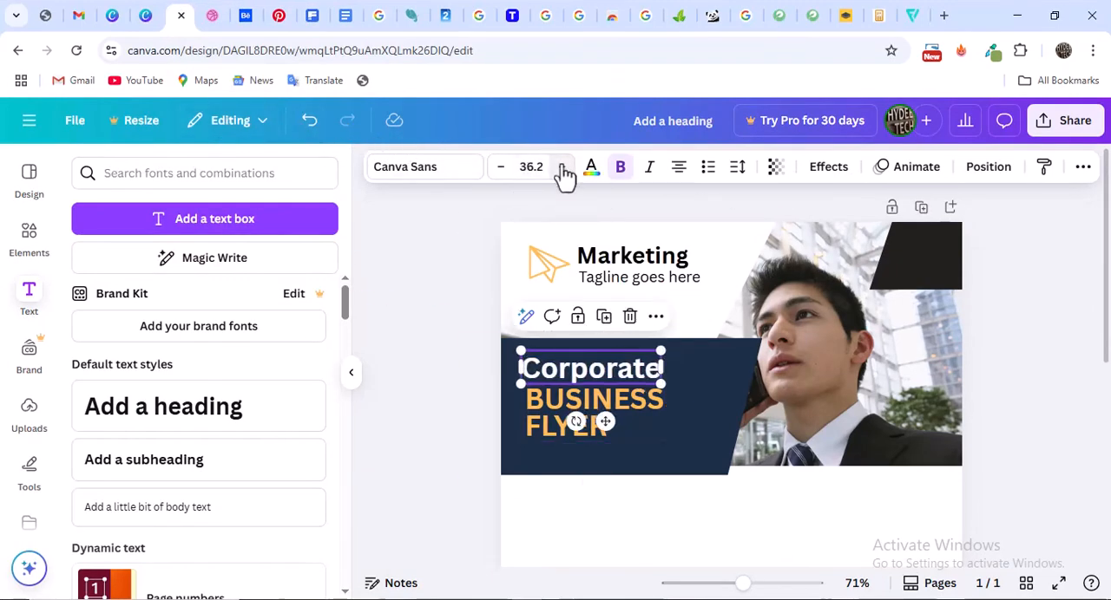
click(561, 167)
click(562, 166)
click(561, 167)
click(562, 167)
click(562, 166)
click(562, 166)
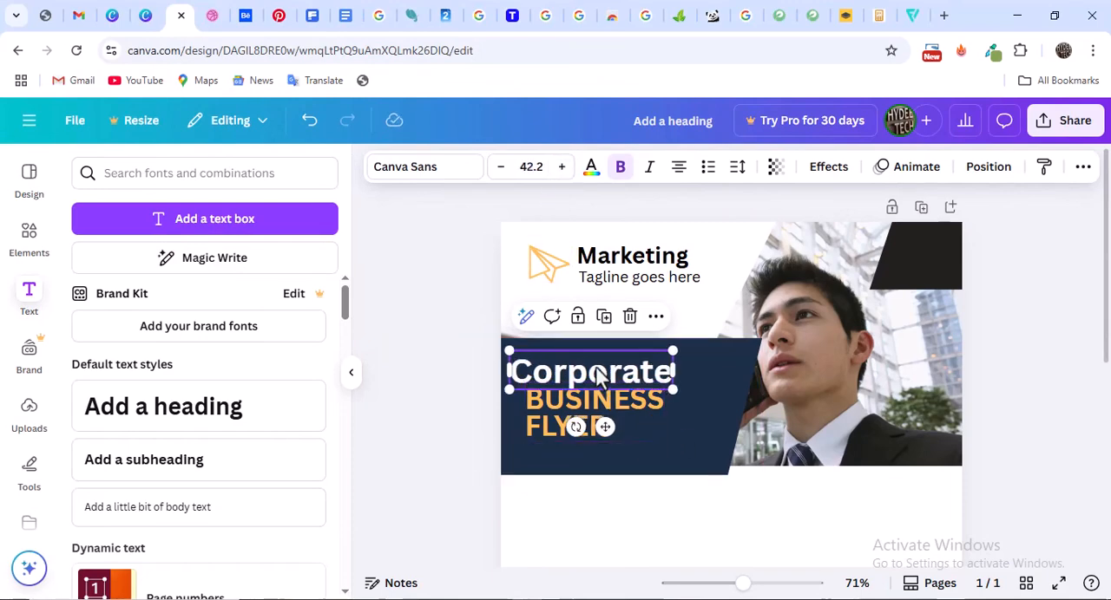
Move "Corporate" further right on the navy panel, past the left edge of "BUSINESS FLYER"
drag(614, 373, 627, 369)
click(570, 429)
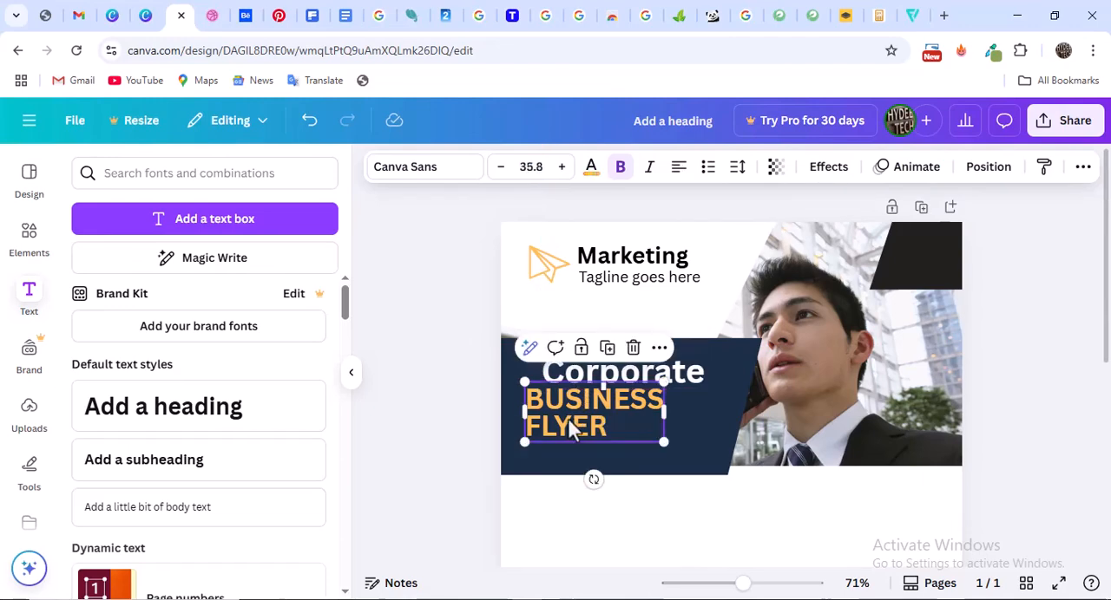
click(704, 374)
click(691, 382)
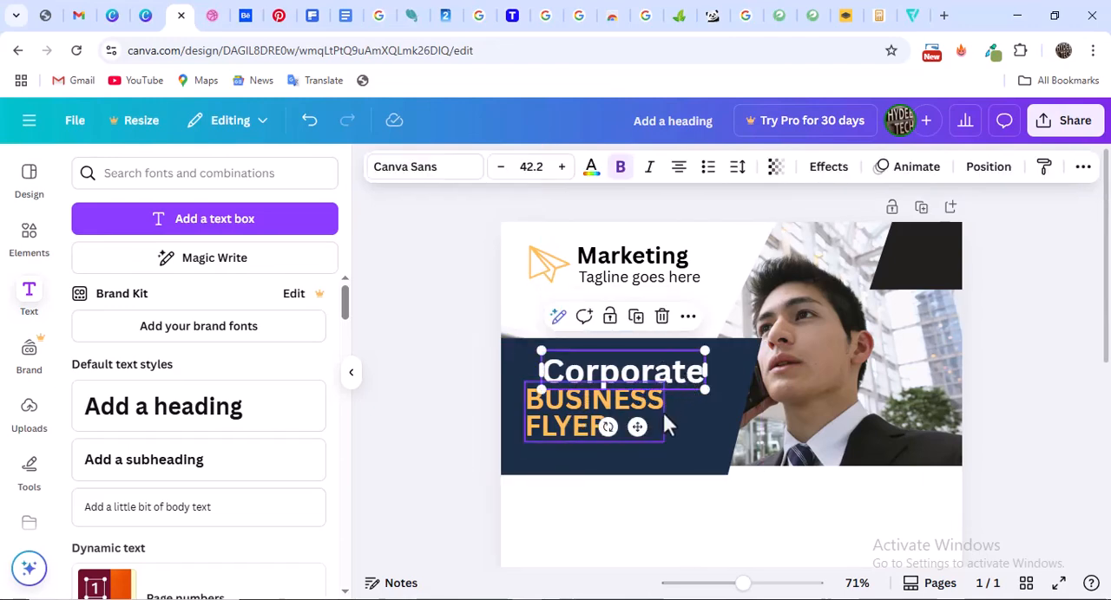
Enlarge "BUSINESS FLYER" to font size 42.8 and move it directly below "Corporate" with their left edges aligned
click(595, 421)
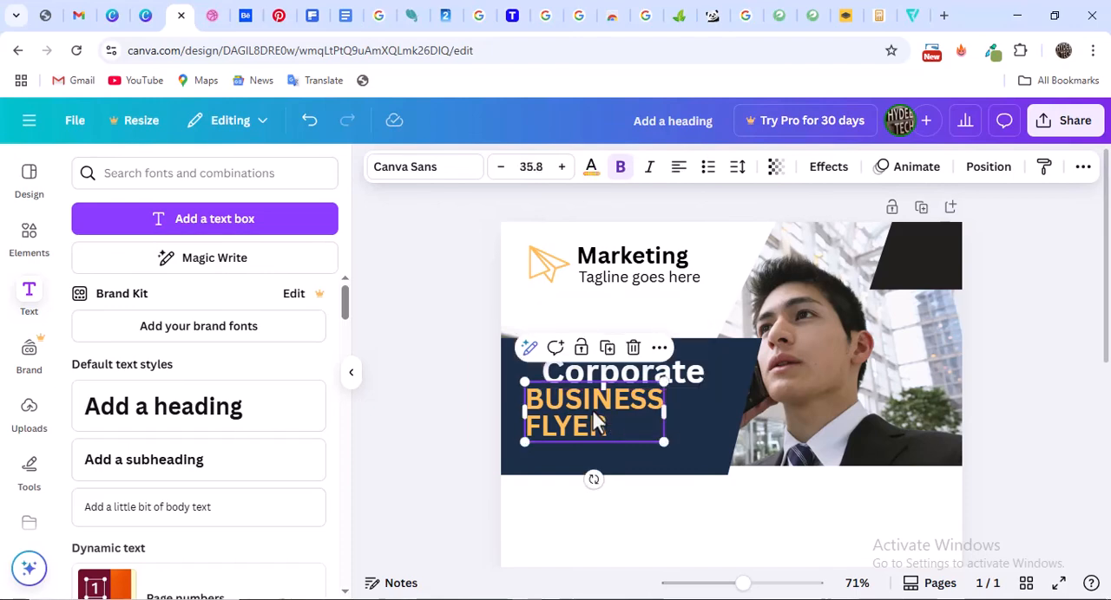
click(560, 167)
click(561, 167)
click(561, 167)
click(561, 167)
click(561, 168)
click(561, 167)
click(561, 167)
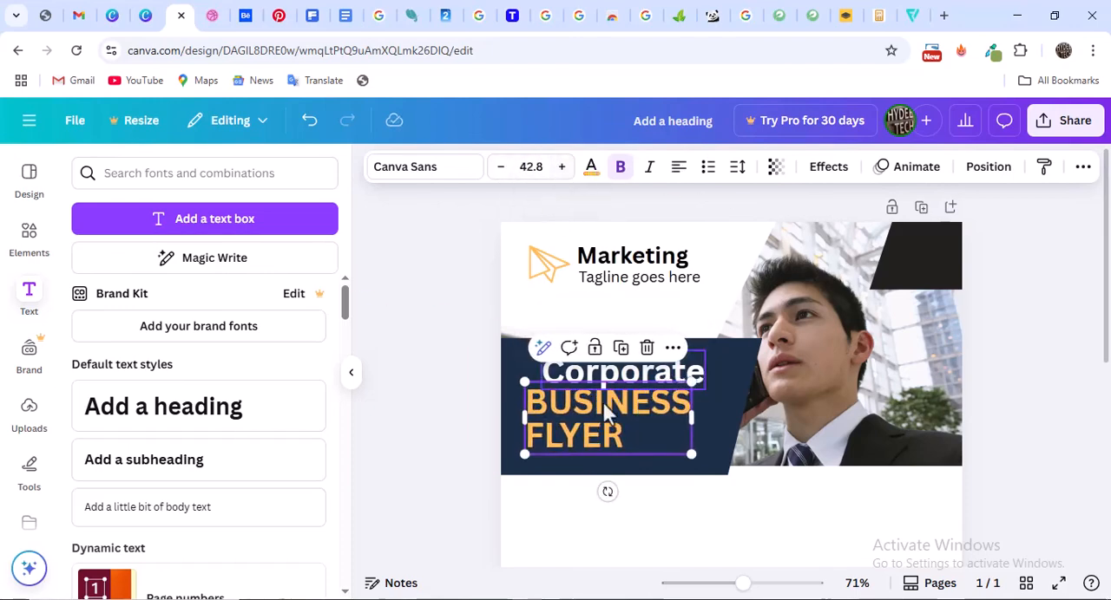
mouse_move(579, 416)
mouse_down()
mouse_move(602, 422)
mouse_move(592, 424)
mouse_up()
Extend the navy panel's bottom edge slightly downward and nudge "Corporate" a little to the left
click(735, 425)
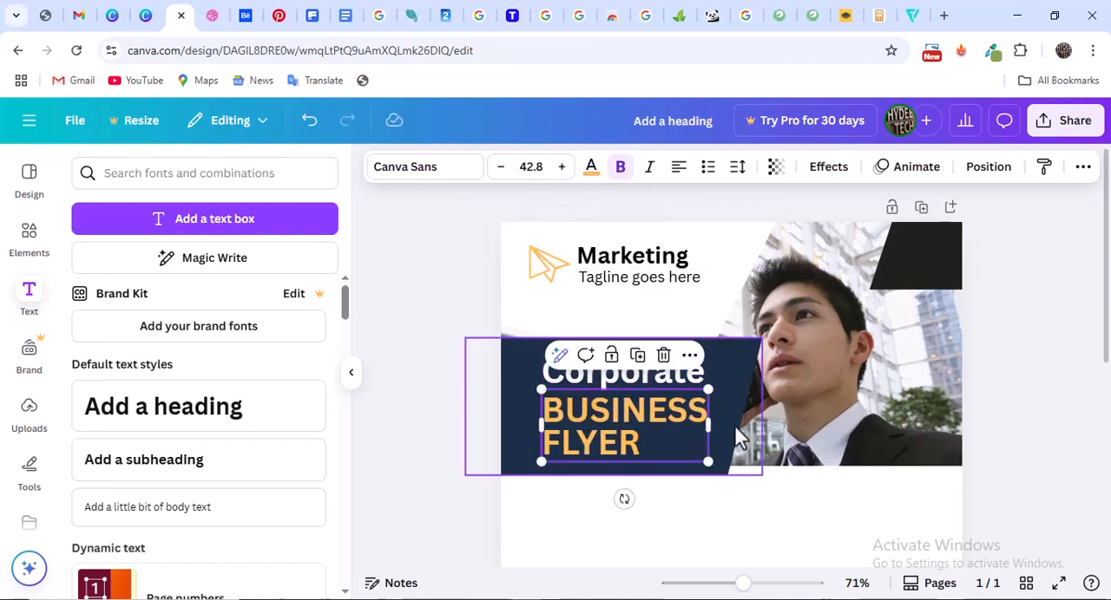
drag(609, 474, 610, 492)
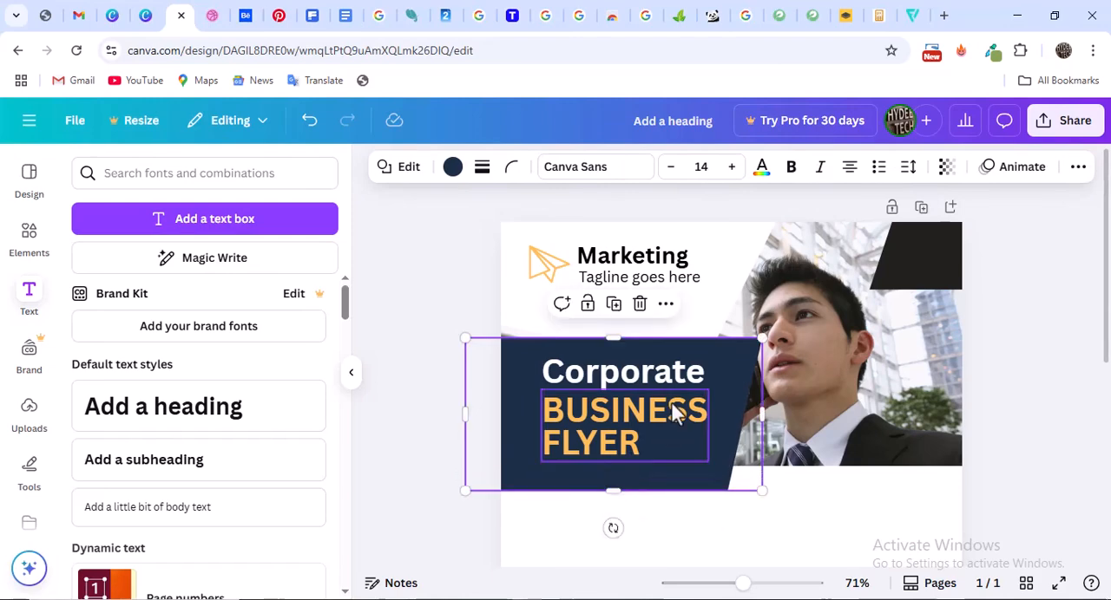
click(599, 372)
drag(621, 375, 621, 368)
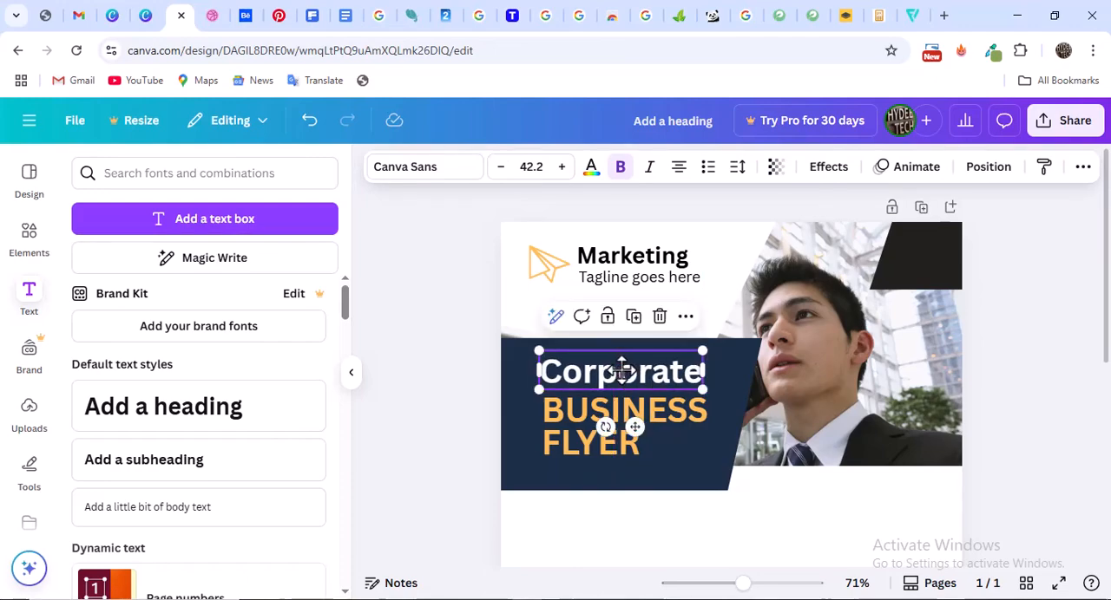
Check the title lettering in the Dribbble reference and change the font of "BUSINESS FLYER" to Archivo Black in the Canva flyer
click(213, 16)
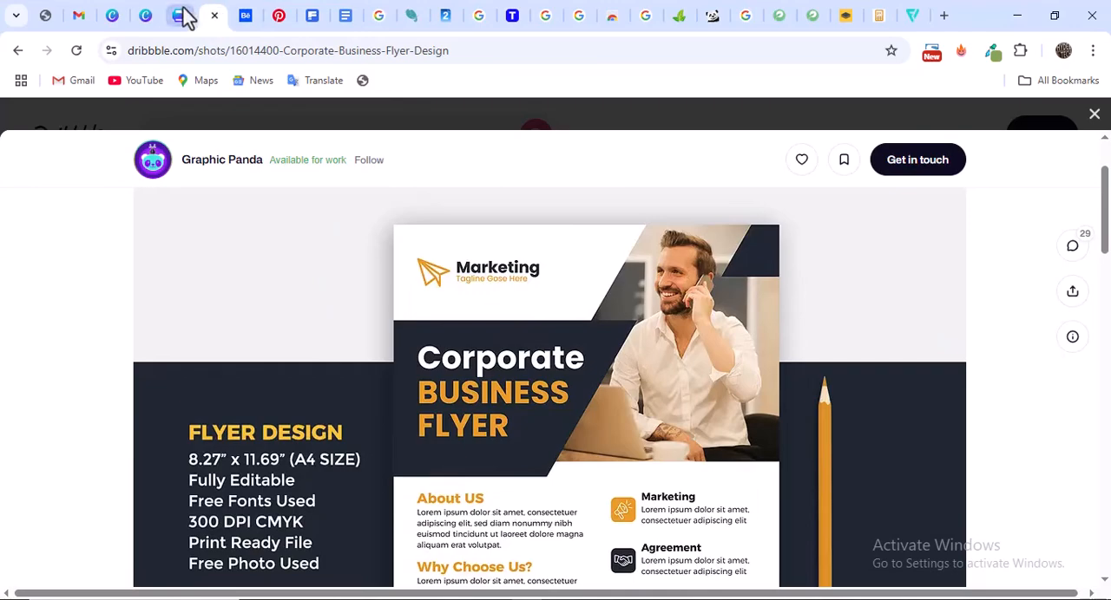
click(183, 16)
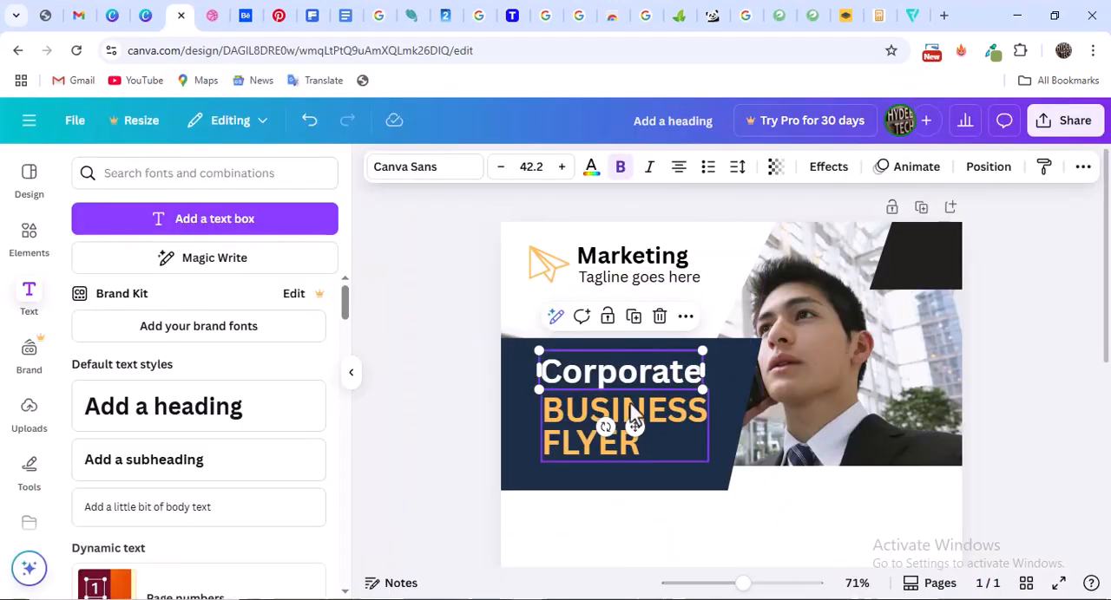
click(1064, 404)
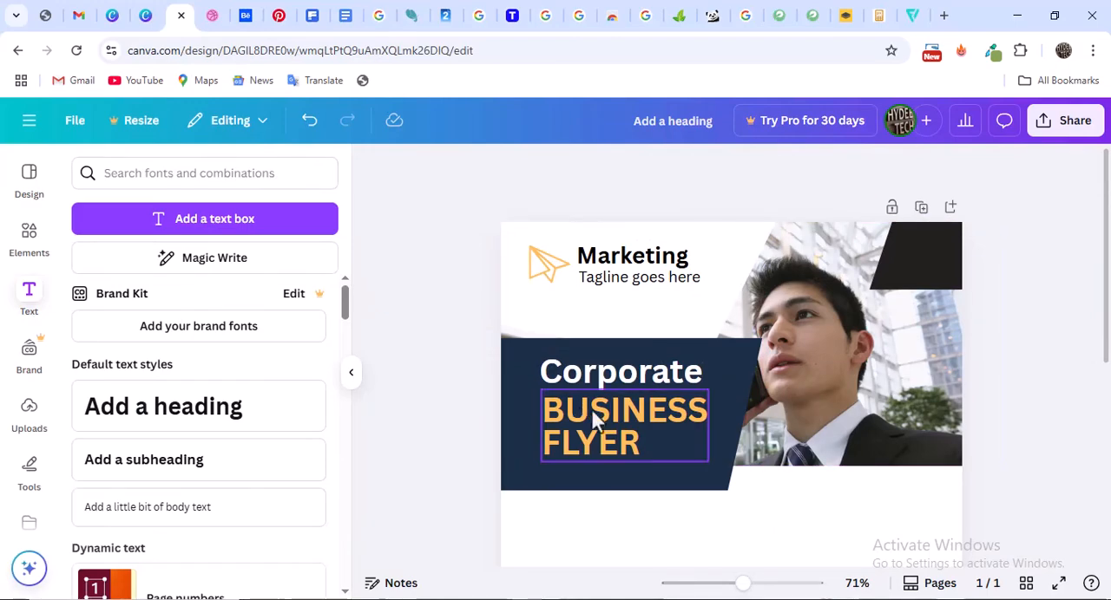
click(618, 423)
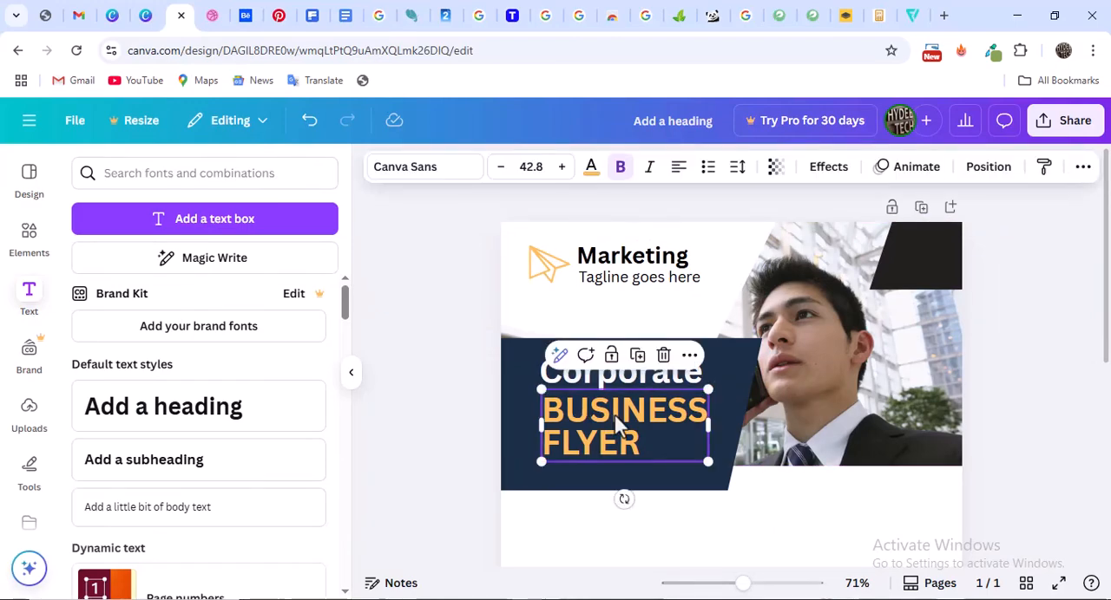
click(439, 174)
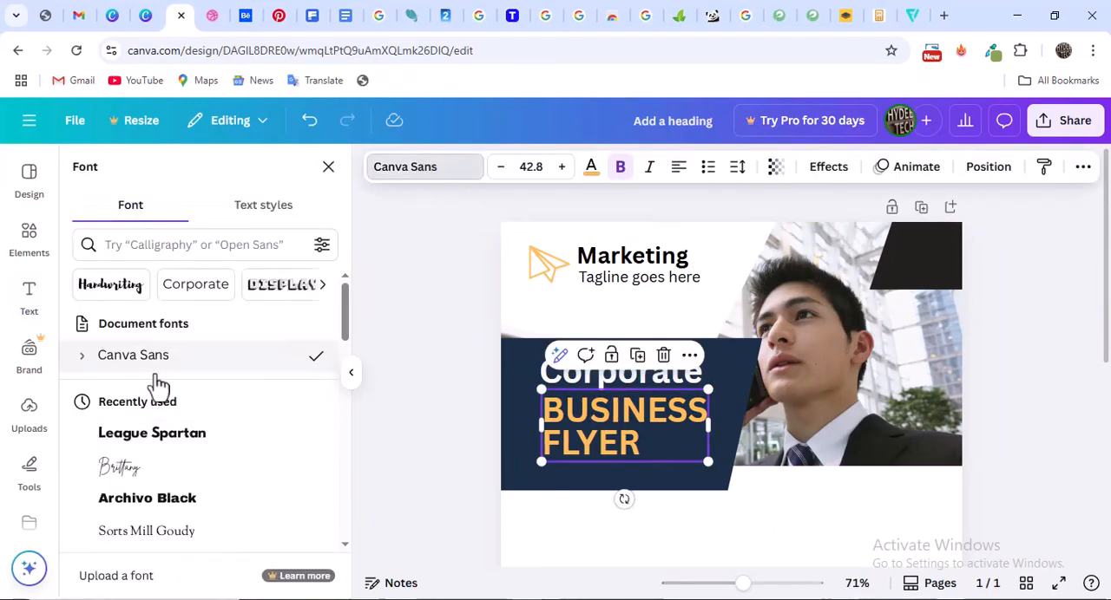
scroll(156, 434, down, 2)
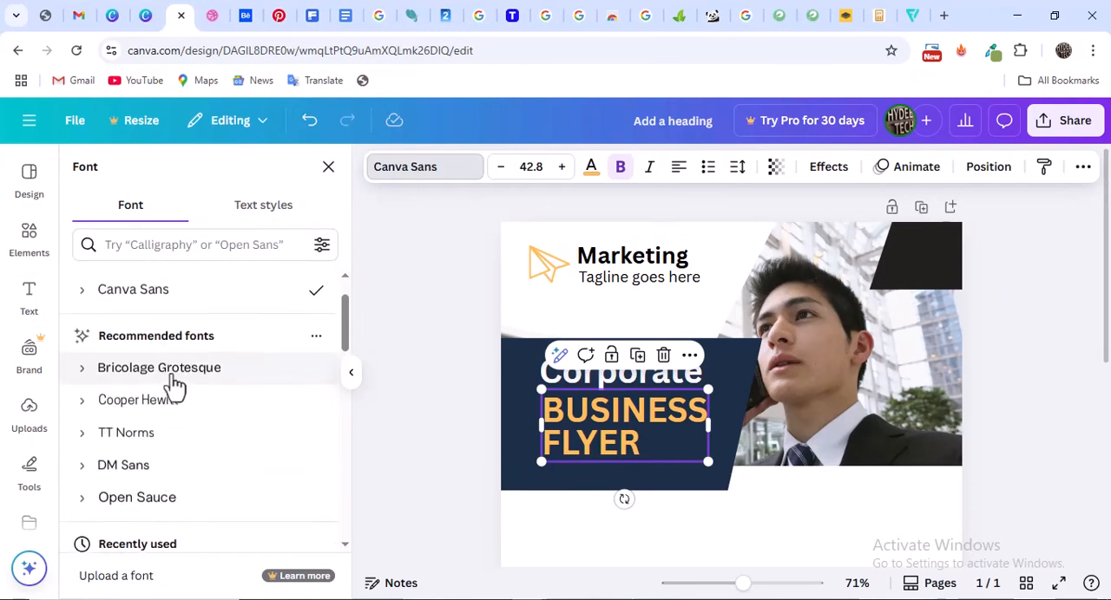
scroll(169, 377, up, 1)
scroll(168, 373, down, 3)
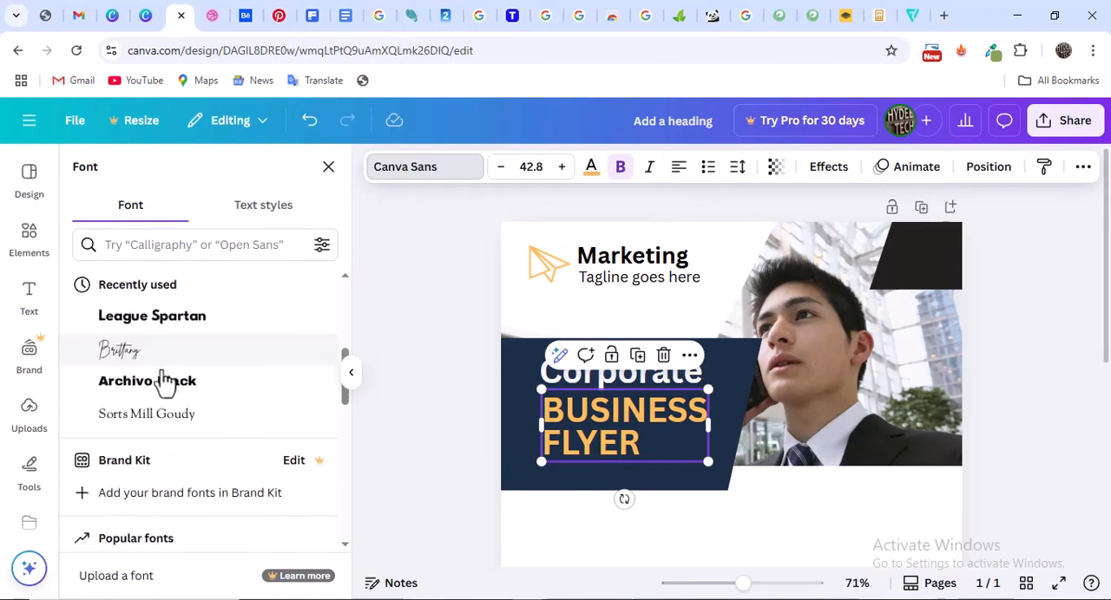
click(164, 381)
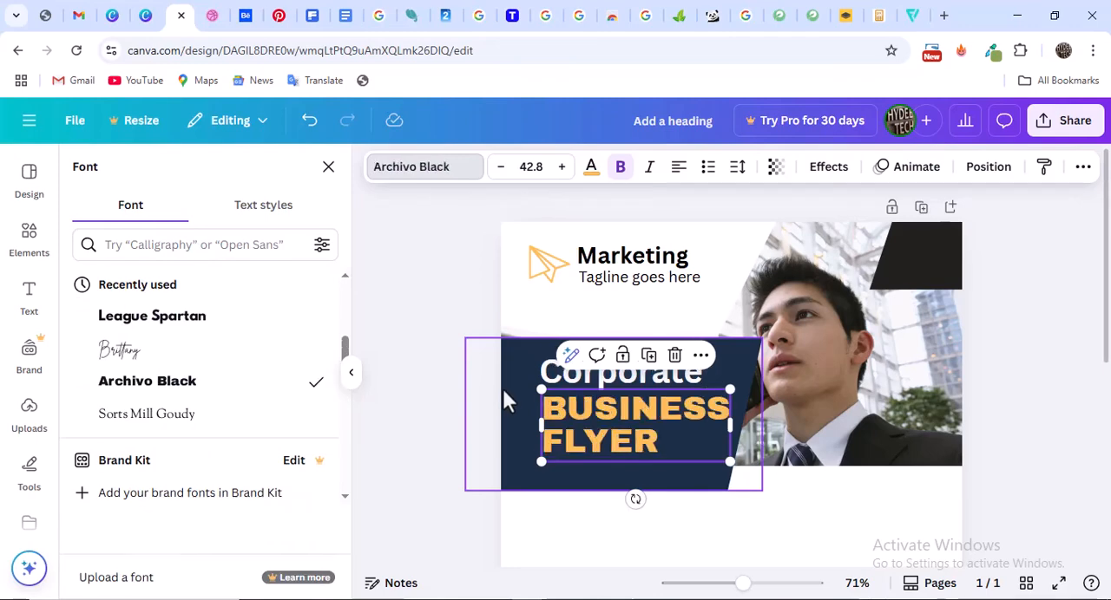
Change the font of "Corporate" to Archivo Black and realign its left edge with "BUSINESS FLYER"
click(568, 373)
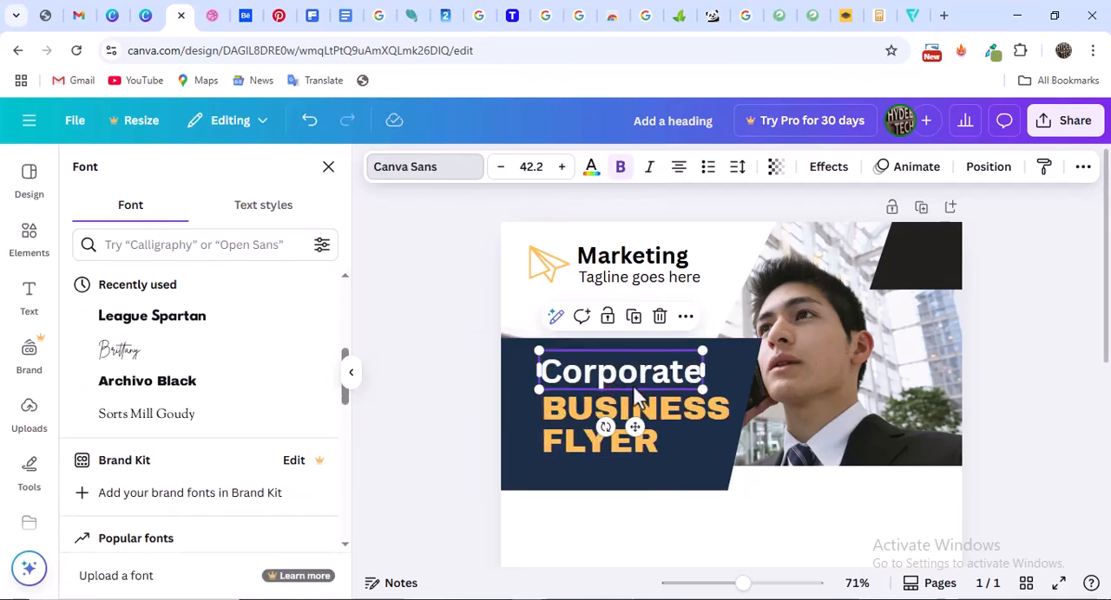
click(156, 384)
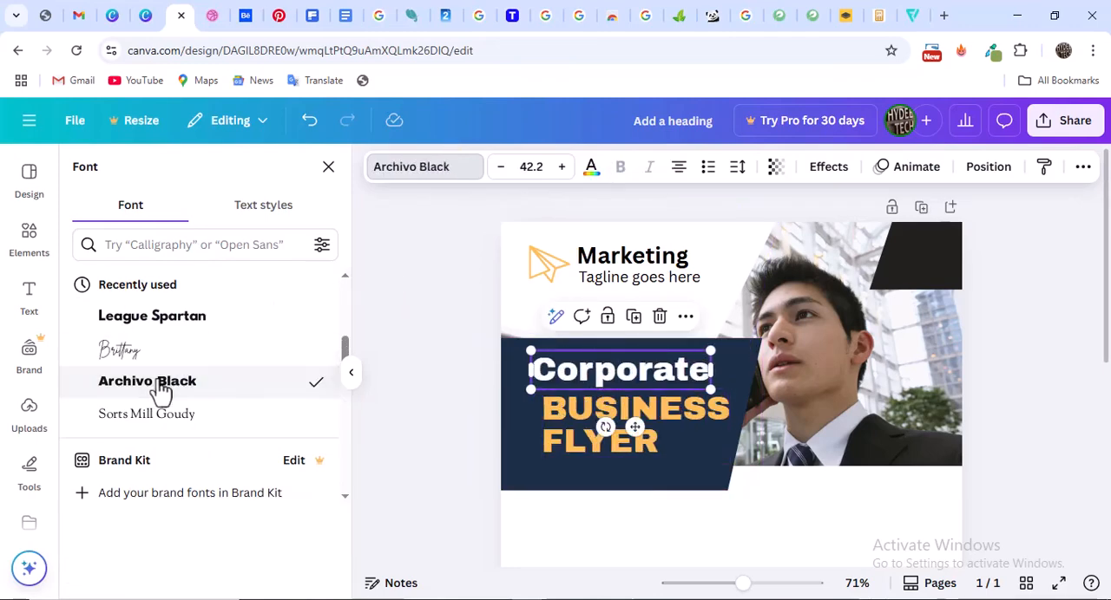
drag(618, 381, 618, 373)
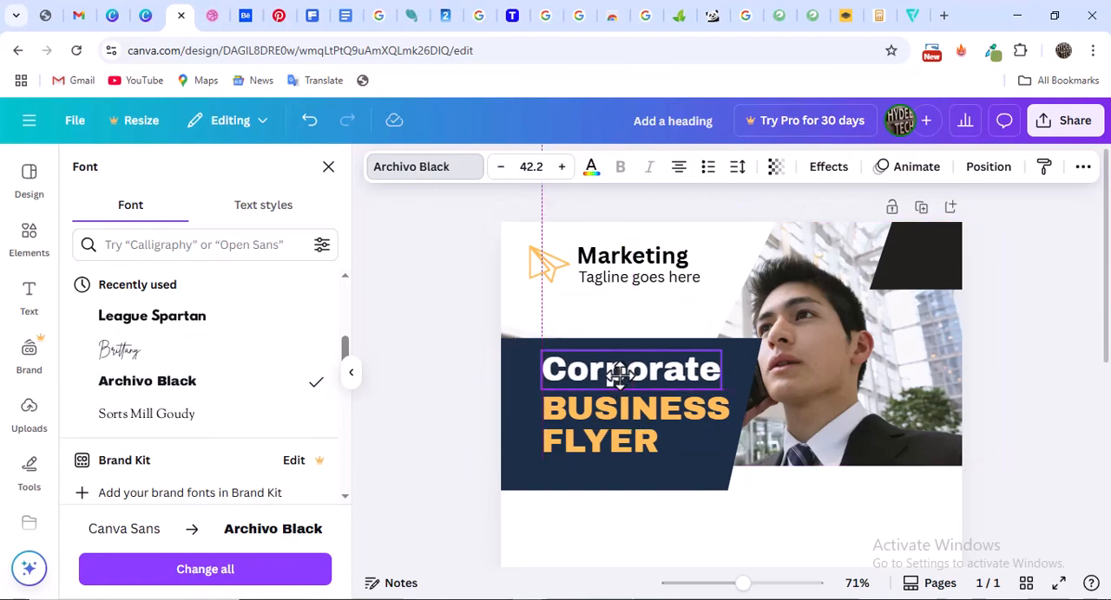
Change the font of the "Marketing" logo text to Archivo Black
click(649, 263)
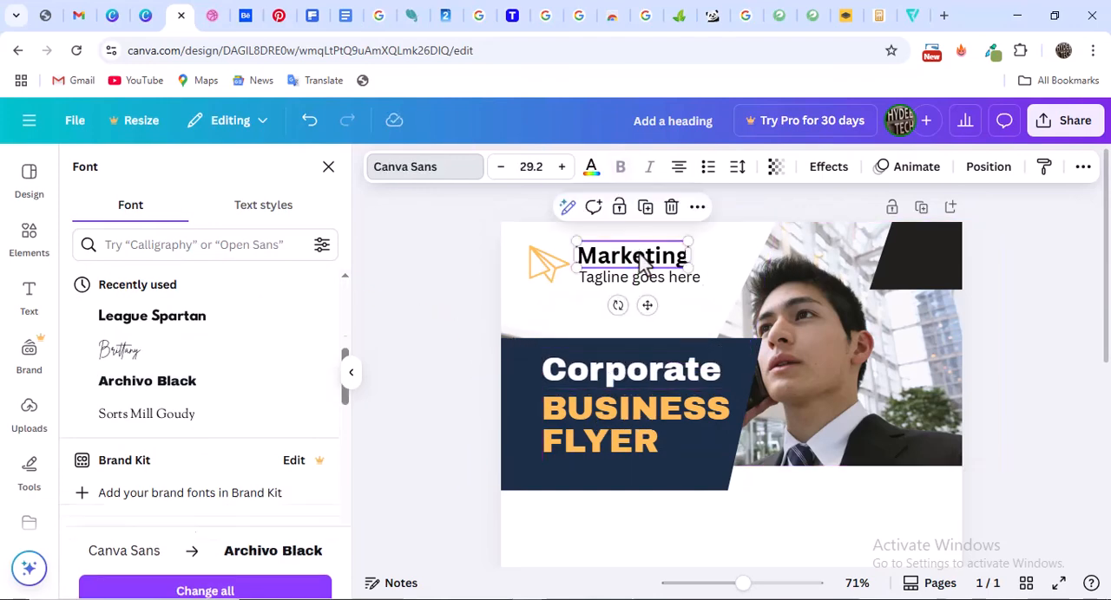
click(432, 179)
scroll(168, 478, down, 3)
scroll(204, 404, up, 3)
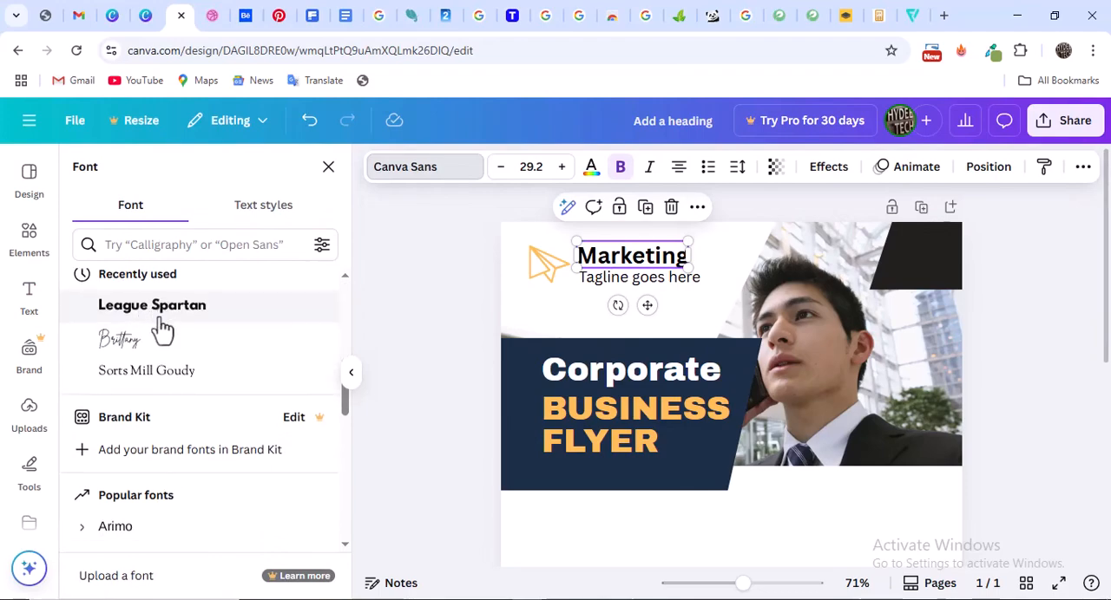
scroll(160, 325, down, 4)
scroll(159, 326, down, 2)
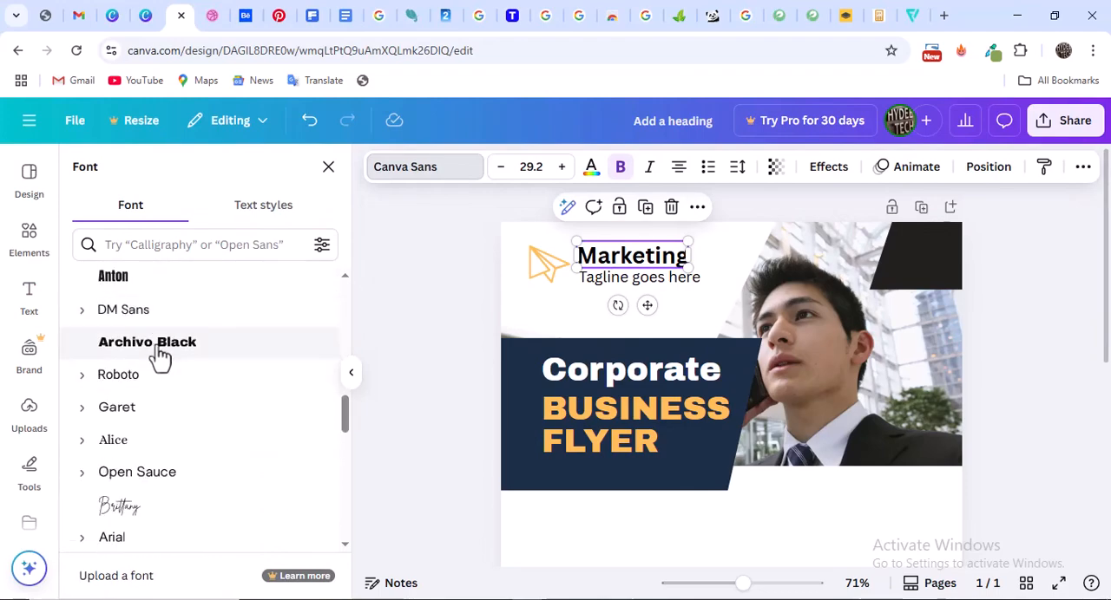
click(160, 345)
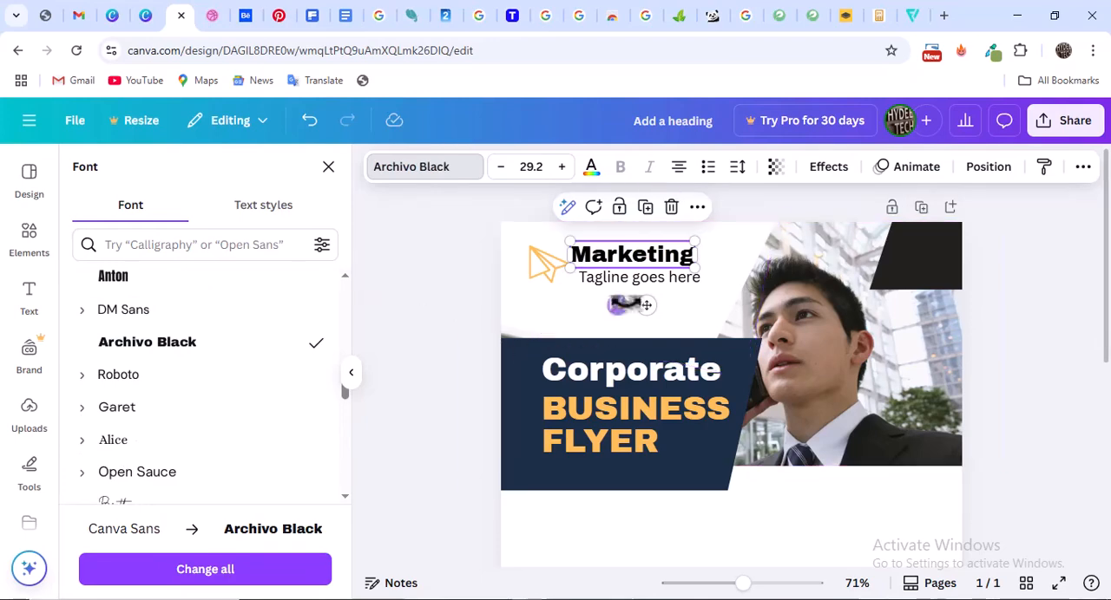
Shift "Tagline goes here" slightly left to sit centred beneath "Marketing"
click(661, 280)
drag(655, 281, 652, 276)
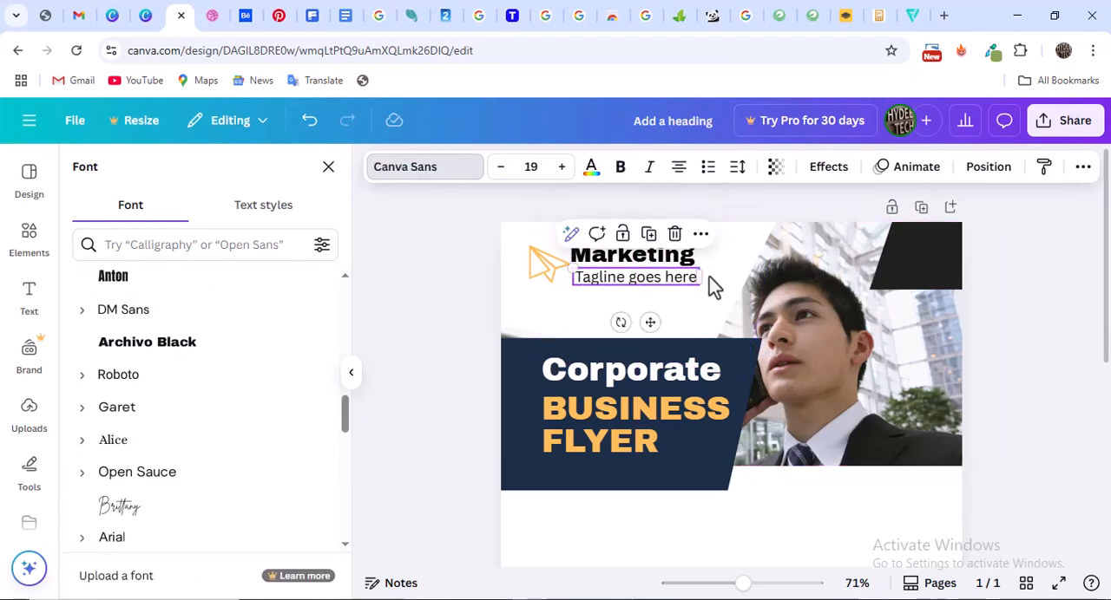
click(1051, 321)
Check the title spacing in the Dribbble reference and nudge "BUSINESS FLYER" slightly downward in the Canva flyer
scroll(616, 429, down, 3)
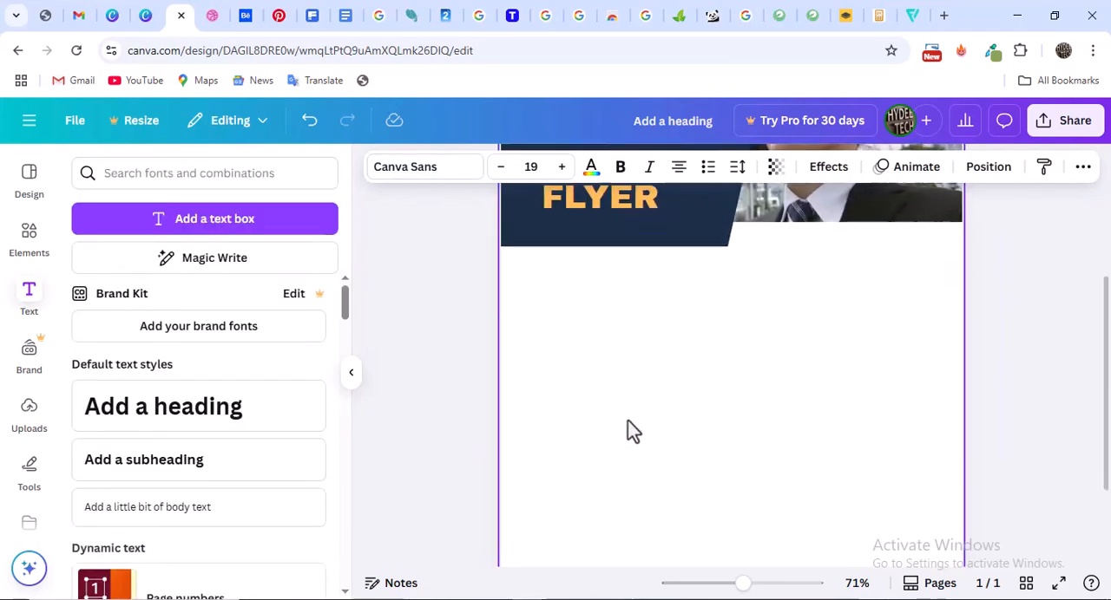
scroll(628, 419, up, 3)
click(213, 18)
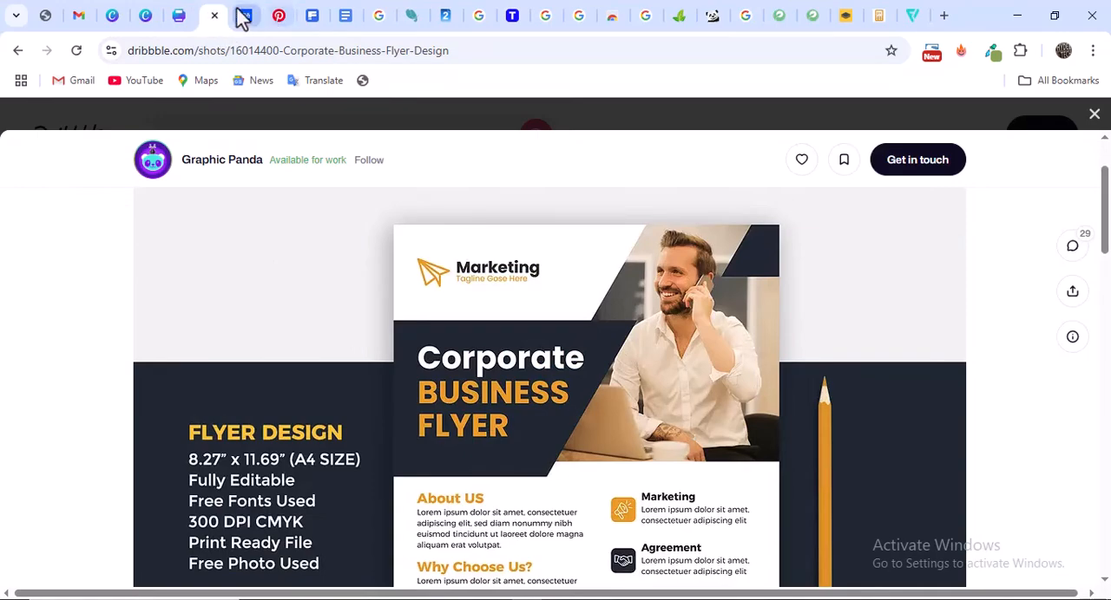
click(176, 17)
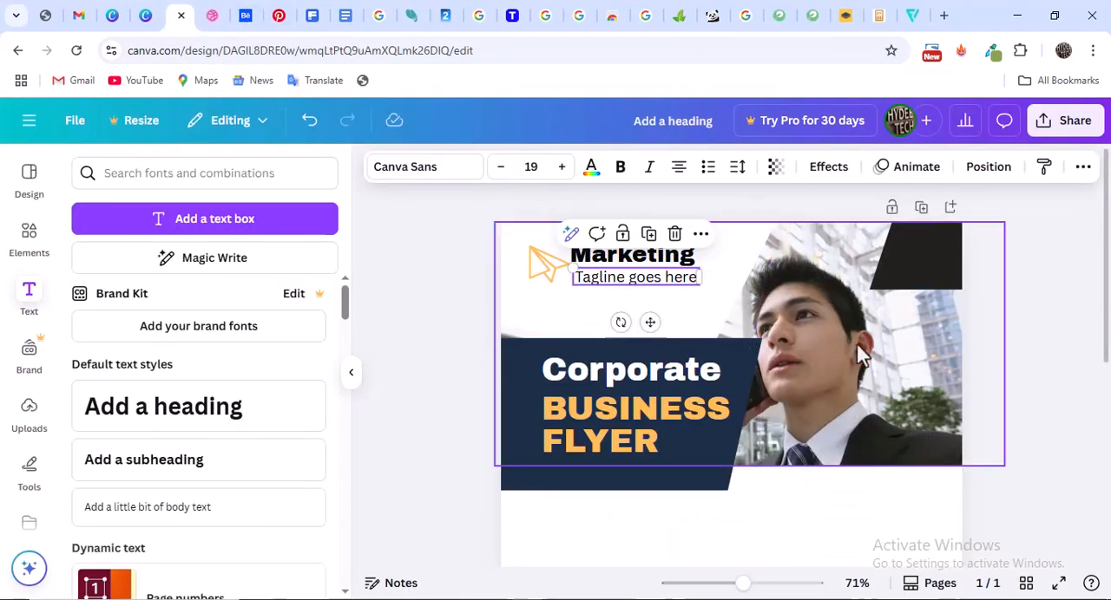
scroll(881, 332, down, 2)
click(586, 273)
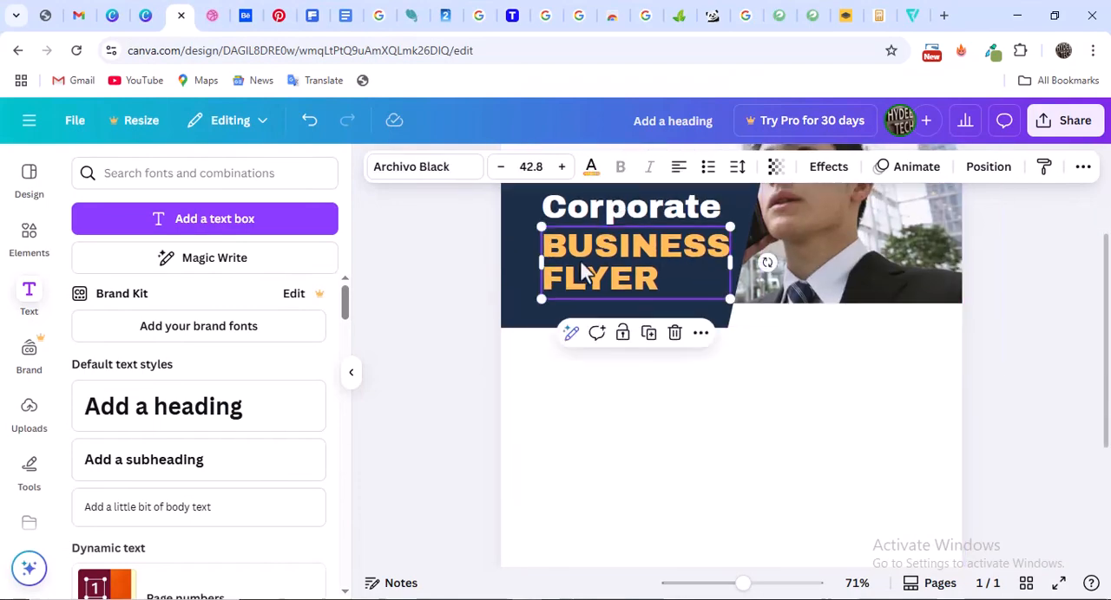
scroll(577, 254, up, 2)
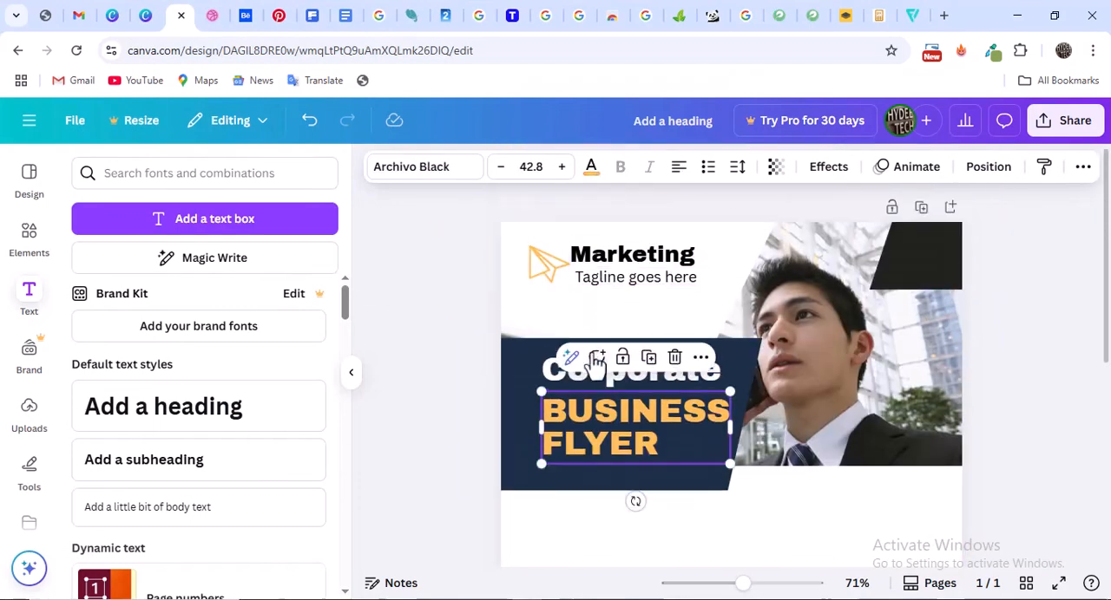
Nudge "Corporate" slightly downward to narrow the gap above "BUSINESS FLYER"
click(591, 371)
click(565, 373)
scroll(565, 371, down, 1)
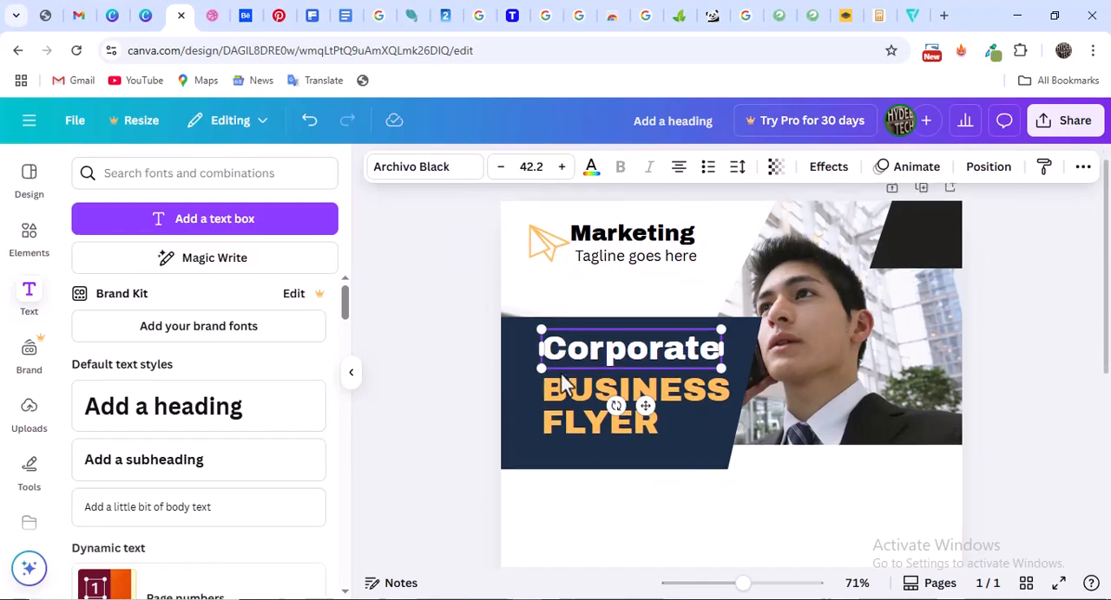
click(522, 346)
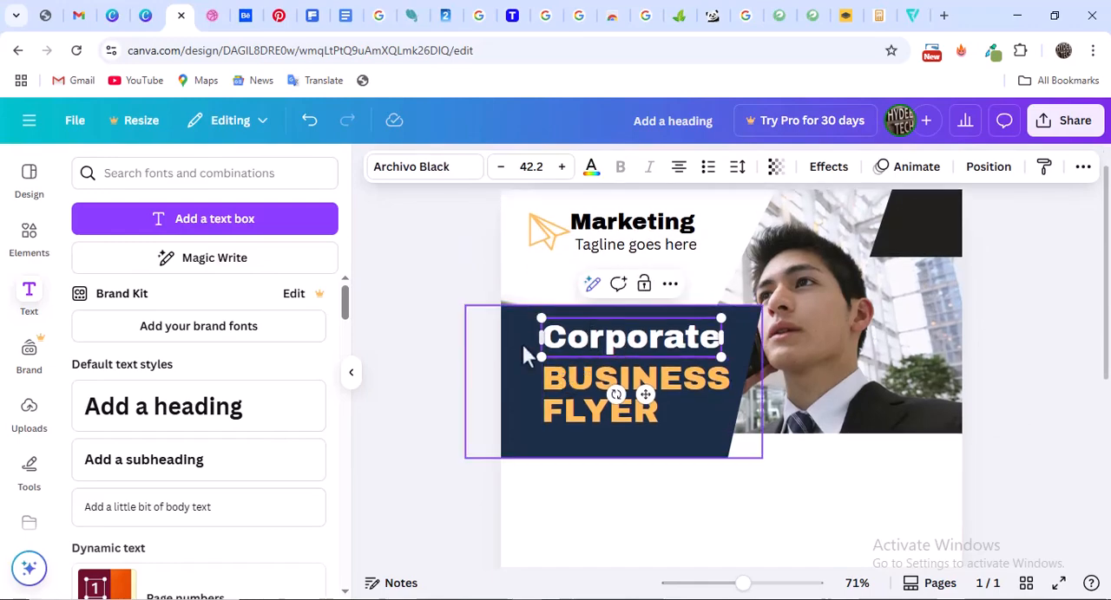
click(590, 344)
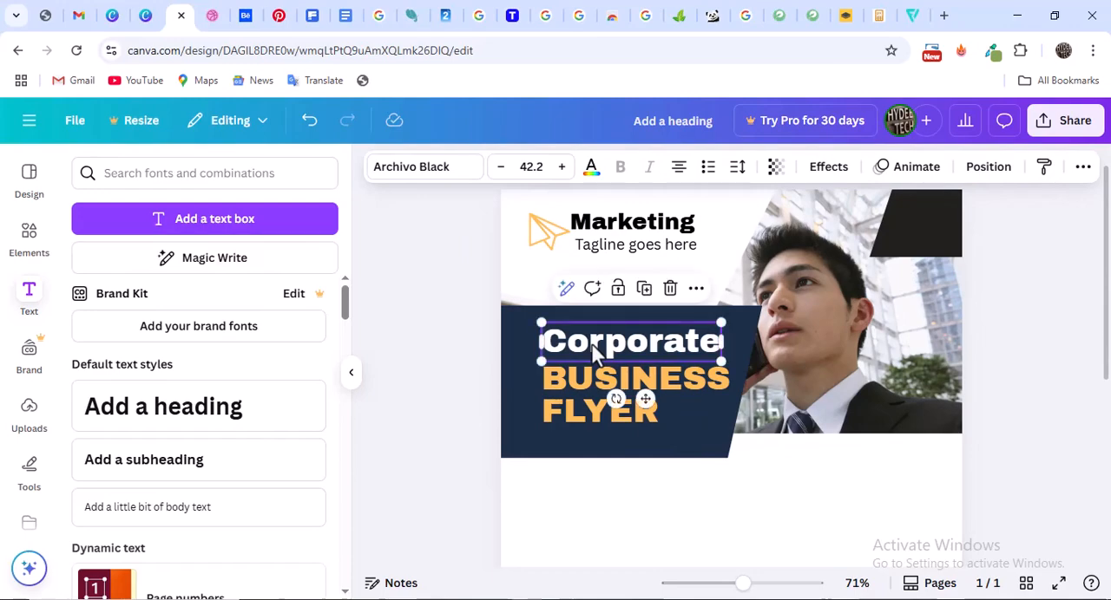
click(1065, 345)
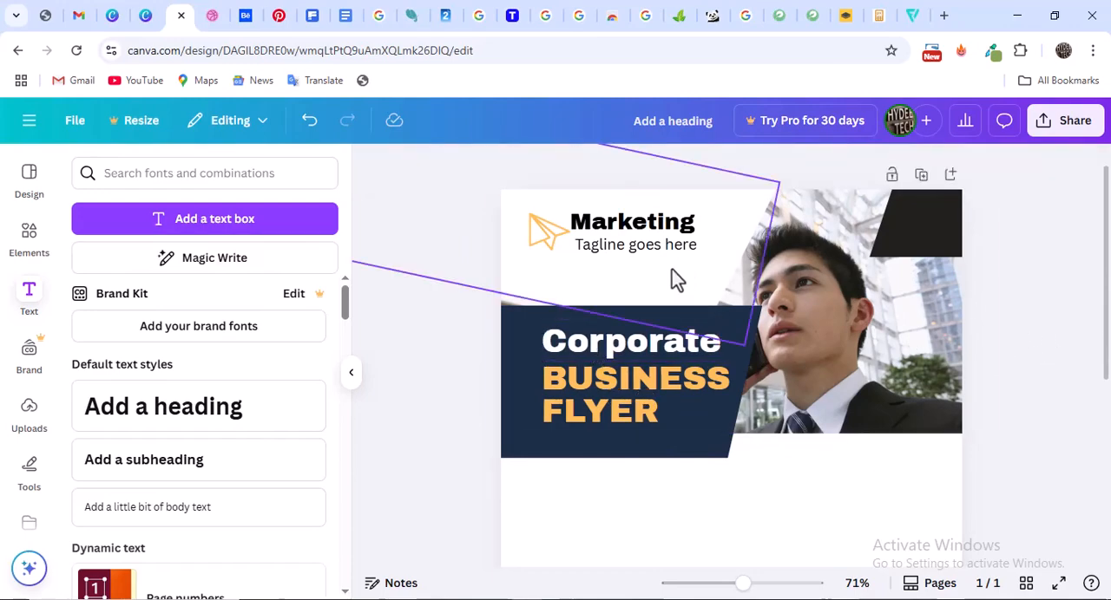
Examine the text sections, icons and footer in the Dribbble reference's lower half and return to the Canva flyer
click(211, 14)
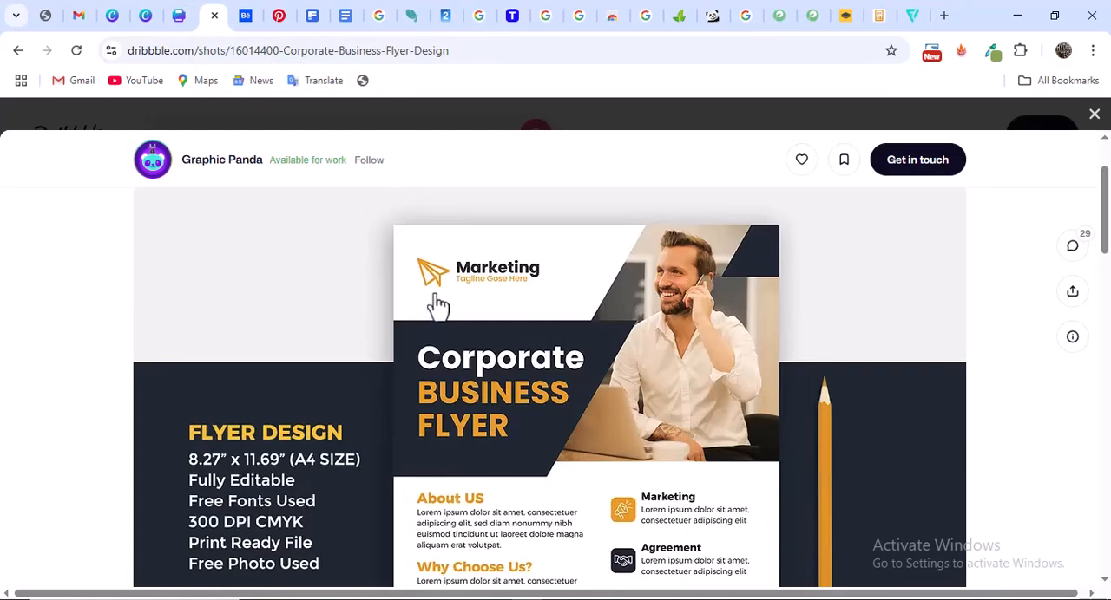
scroll(438, 305, down, 3)
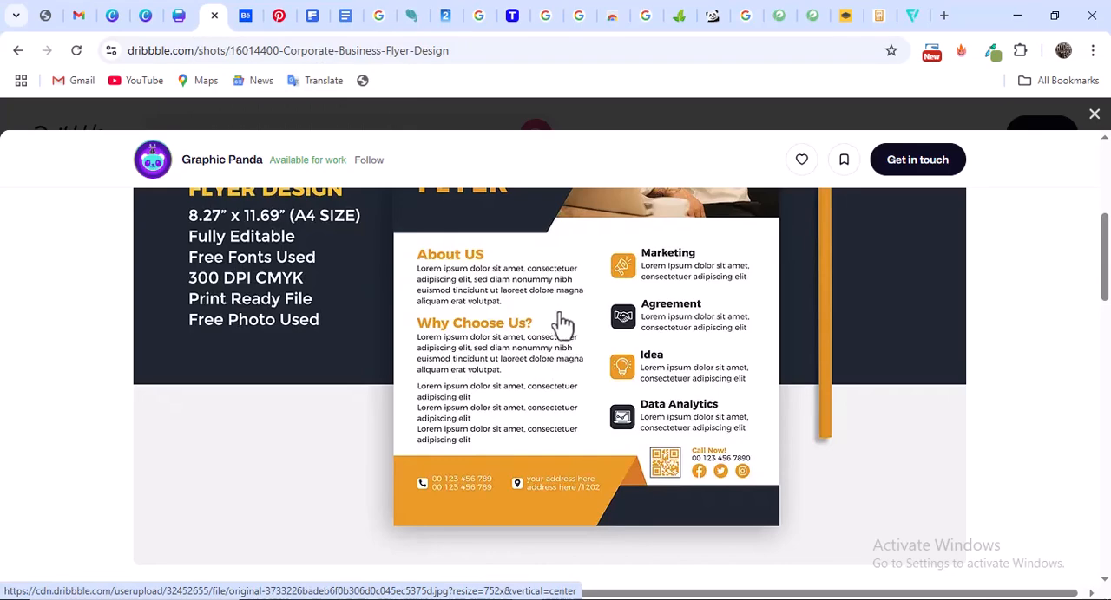
click(189, 15)
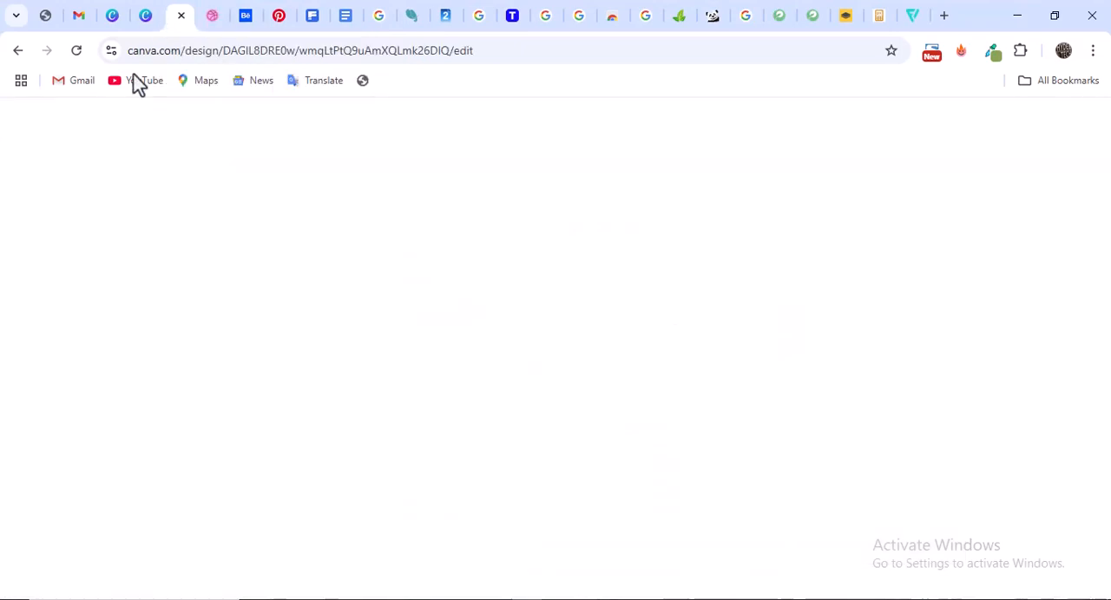
Duplicate the "Marketing" logo text and place the copy below the navy banner, in line with the title's left edge
click(661, 240)
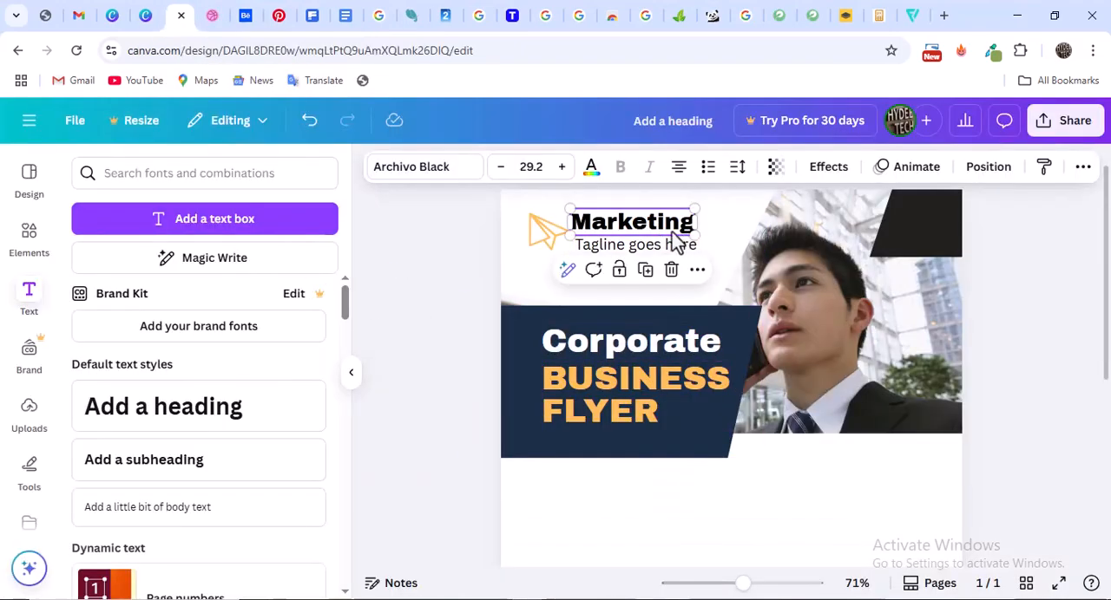
click(645, 270)
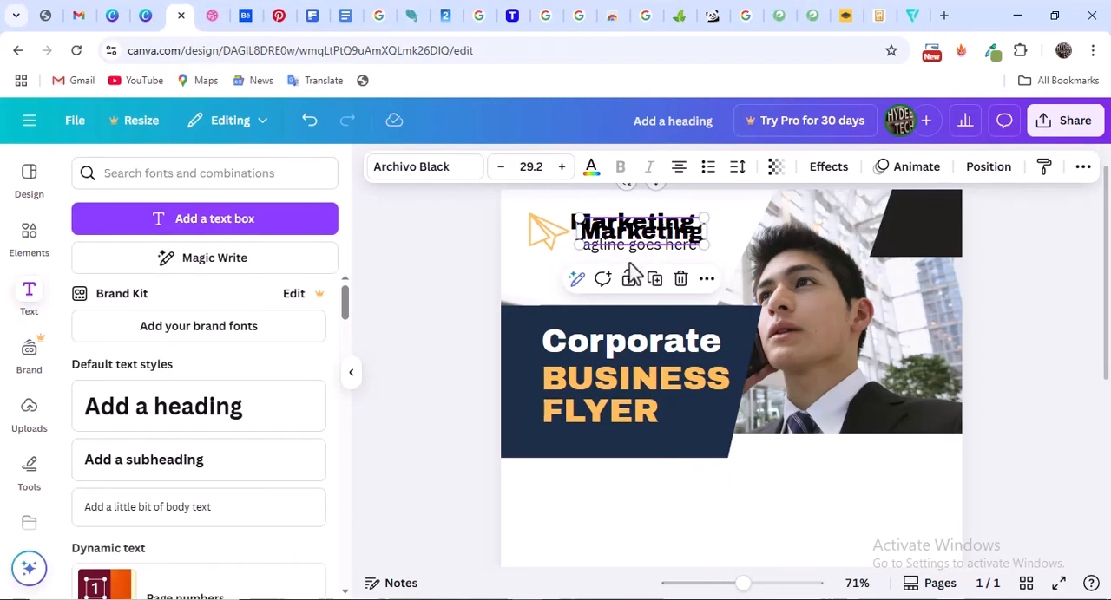
drag(614, 241, 582, 494)
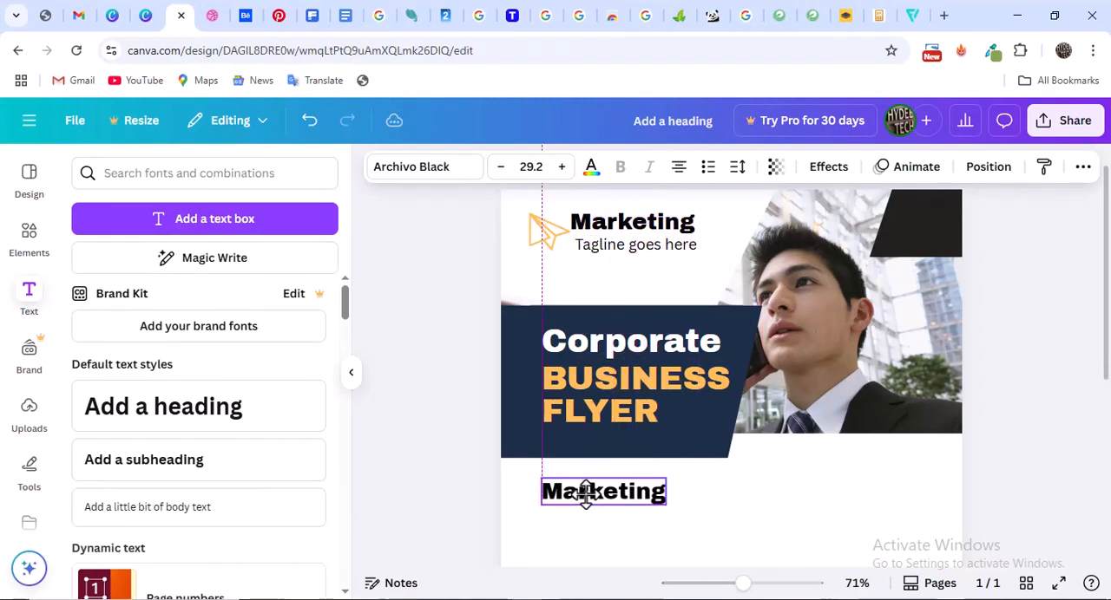
Replace the wording of the copied heading below the banner with "About Us"
double_click(607, 502)
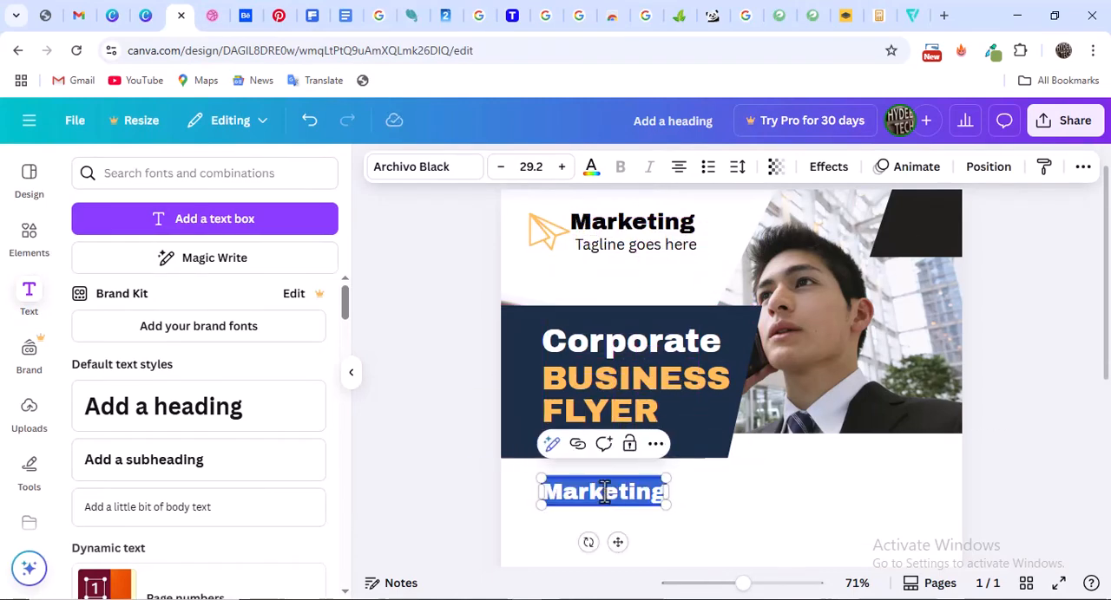
key(BackSpace)
text(Abo)
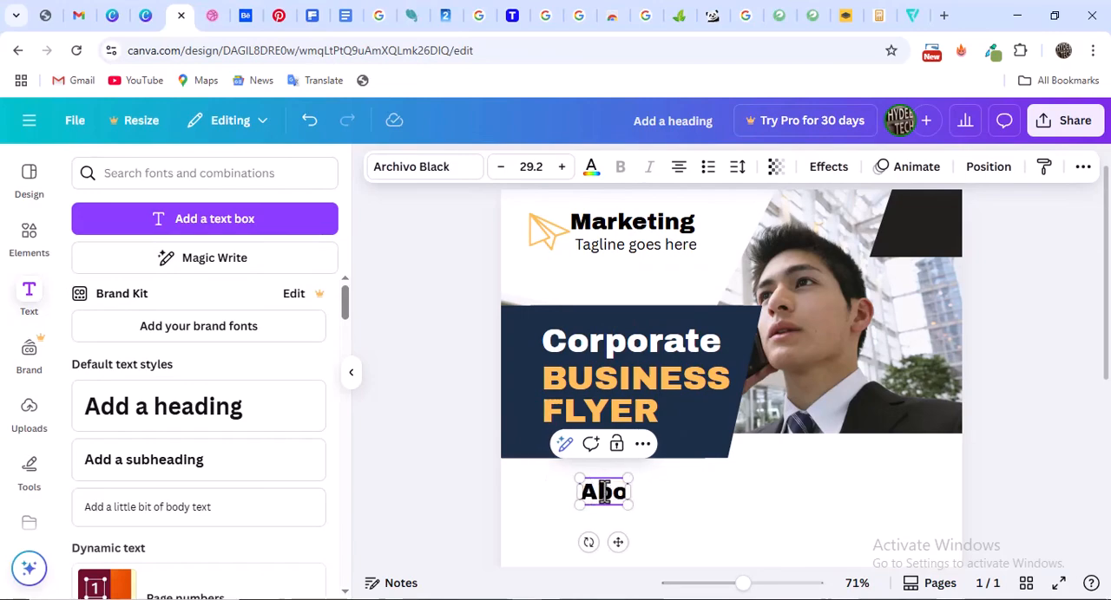
text(ut Us)
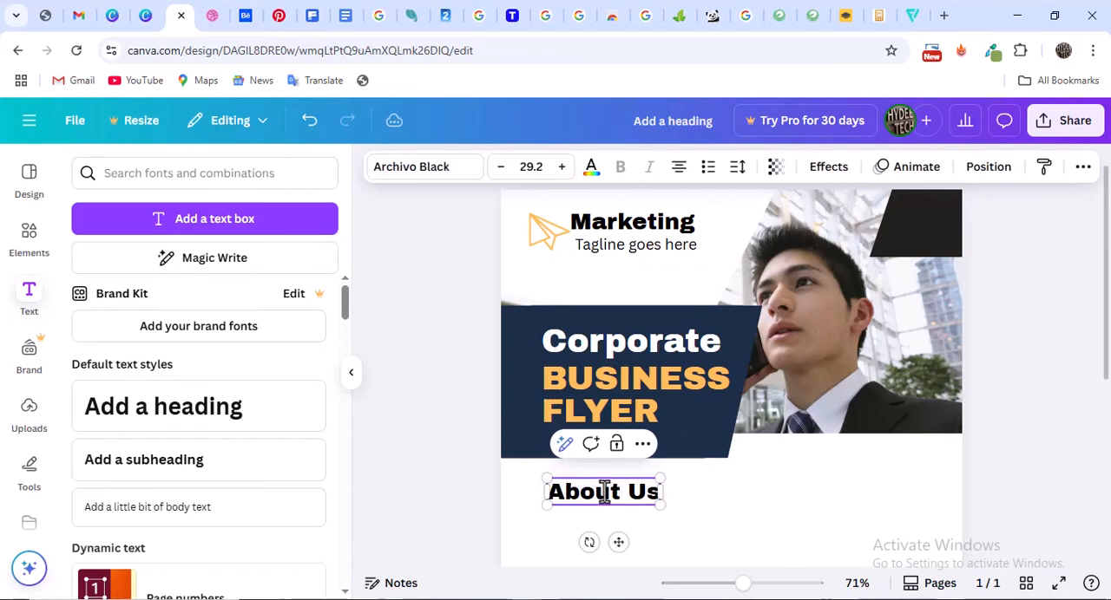
scroll(420, 302, down, 3)
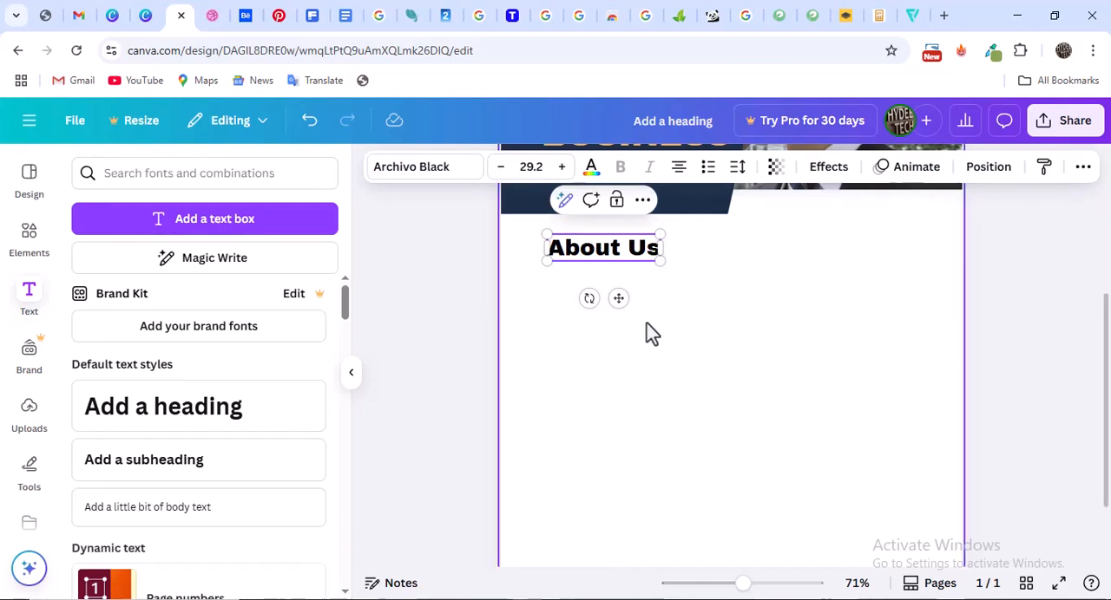
scroll(650, 333, up, 2)
Check the paragraph text in the Dribbble reference and search Google for "lorem text" in a new browser tab
click(217, 13)
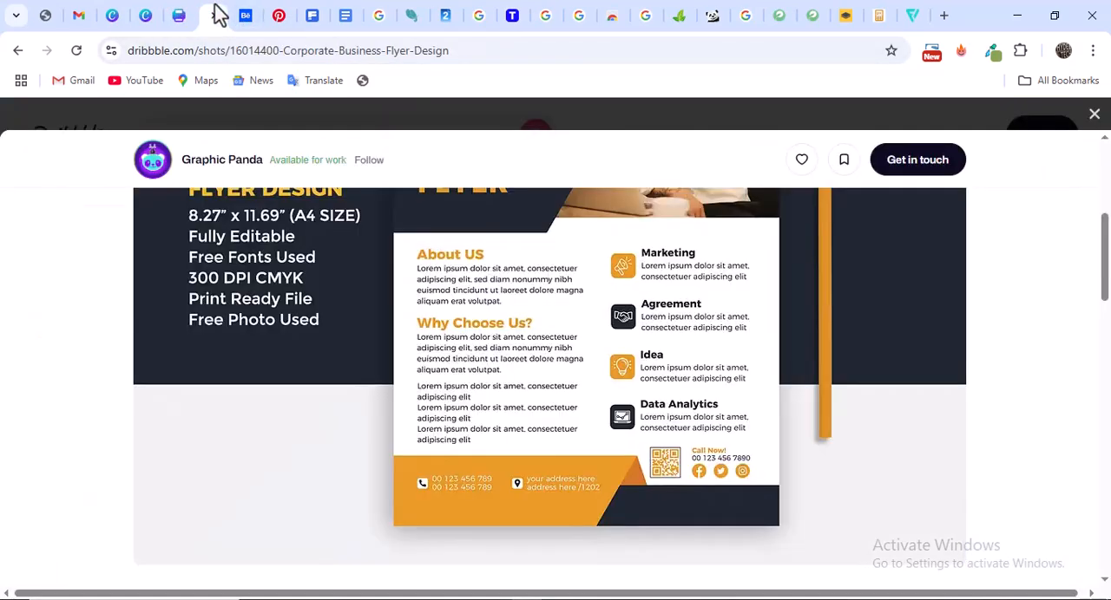
click(178, 16)
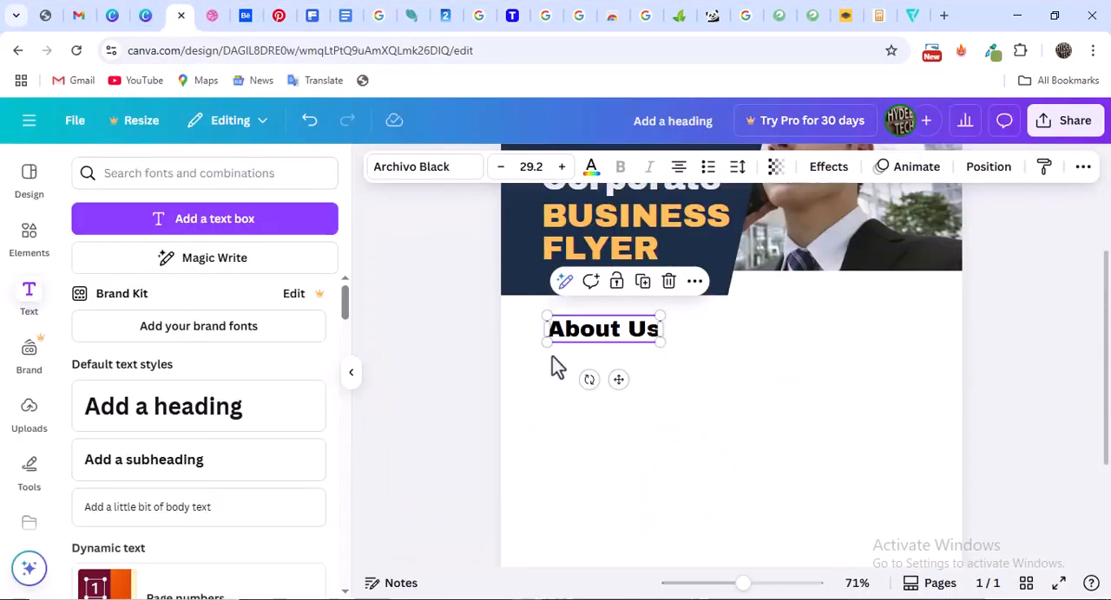
click(944, 16)
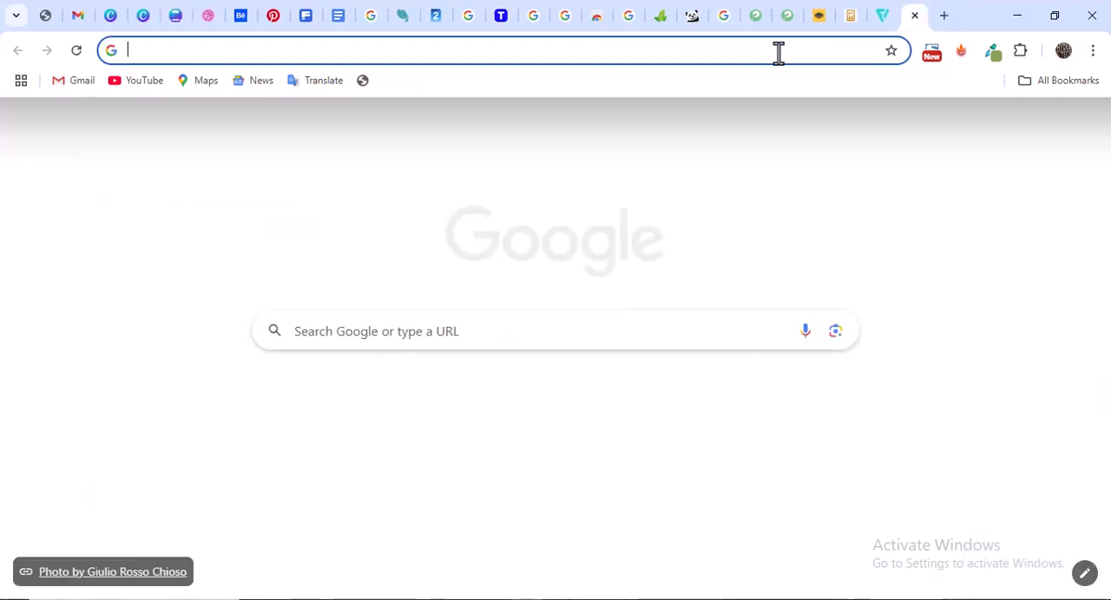
text(lorem )
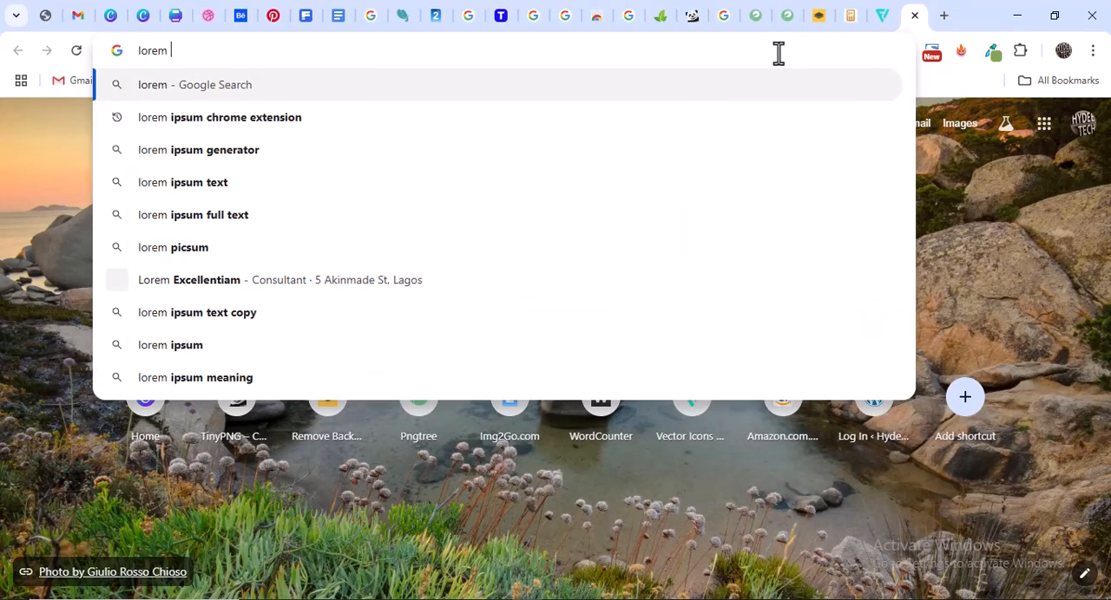
text(text)
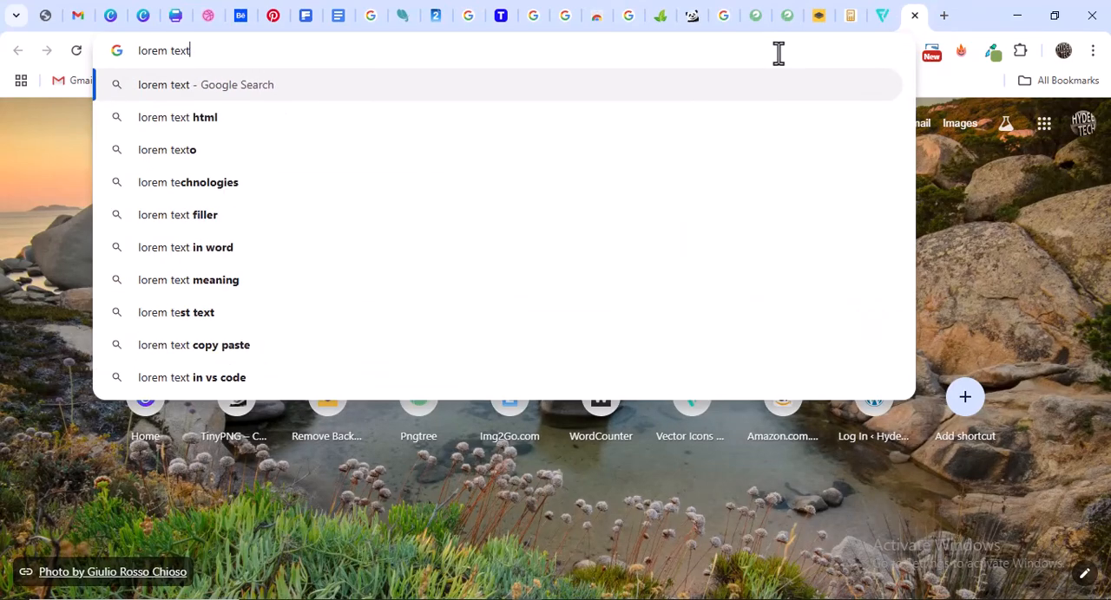
key(Return)
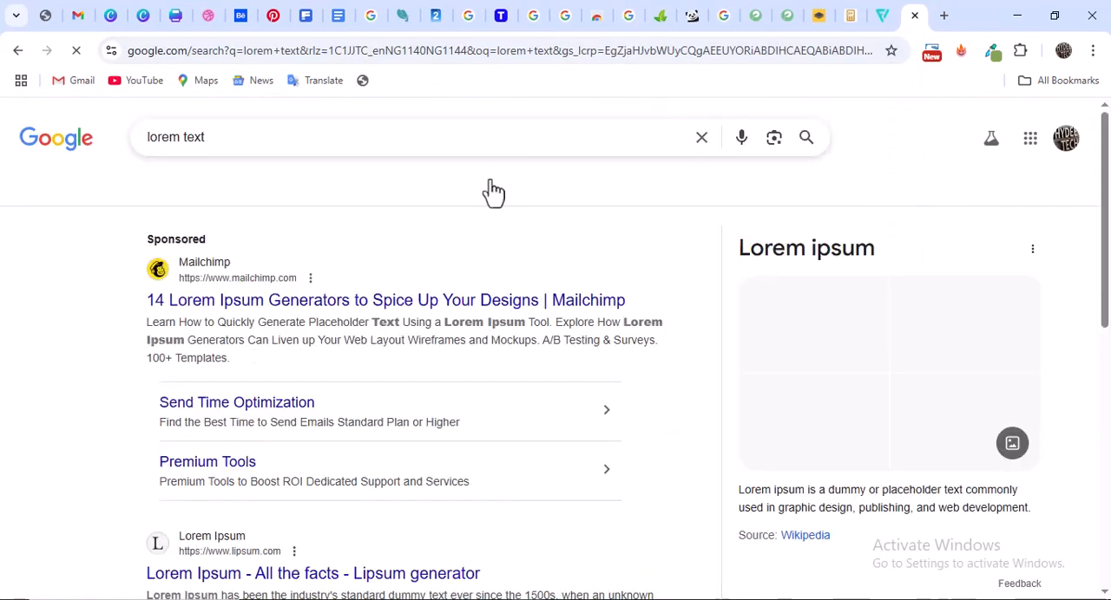
Open the lipsum.com result and copy the "What is Lorem Ipsum?" paragraph from its start through "took a galley"
scroll(803, 323, down, 3)
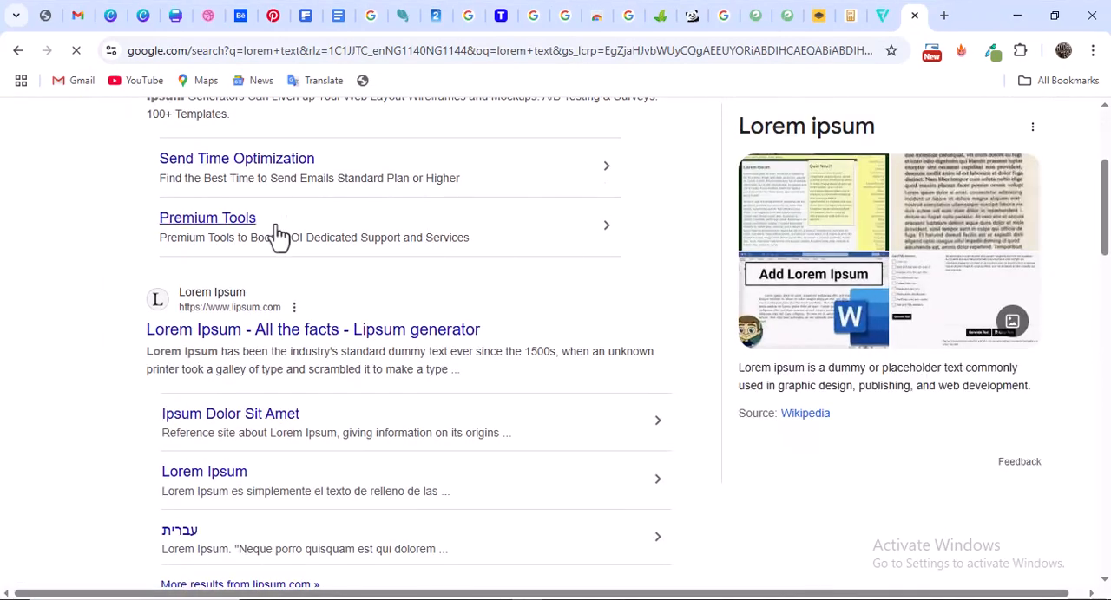
scroll(261, 234, up, 2)
scroll(248, 243, down, 3)
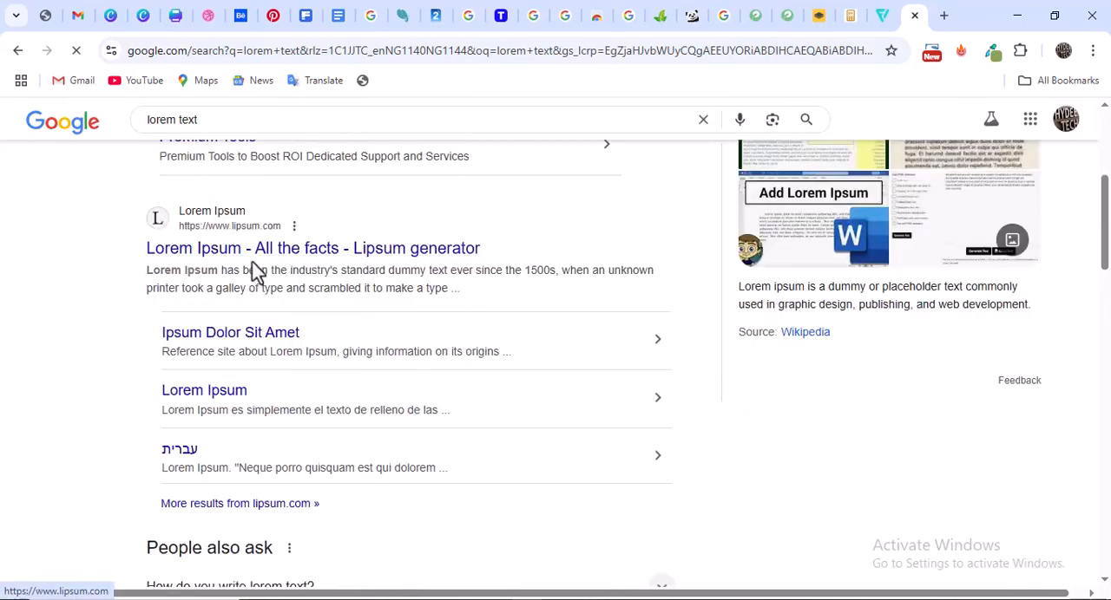
click(265, 250)
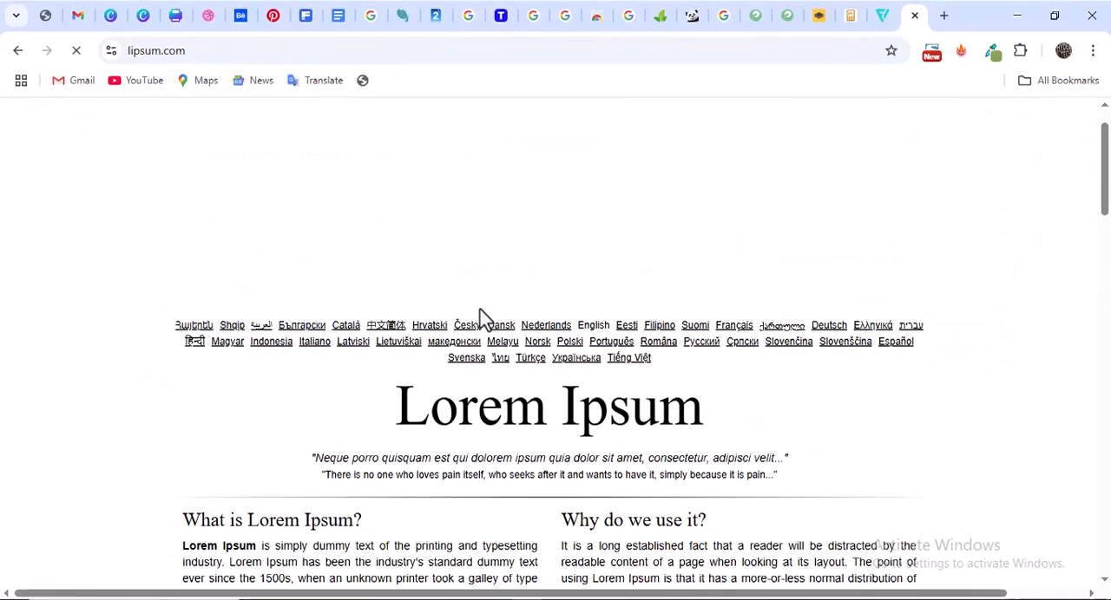
scroll(427, 295, down, 3)
scroll(292, 267, down, 1)
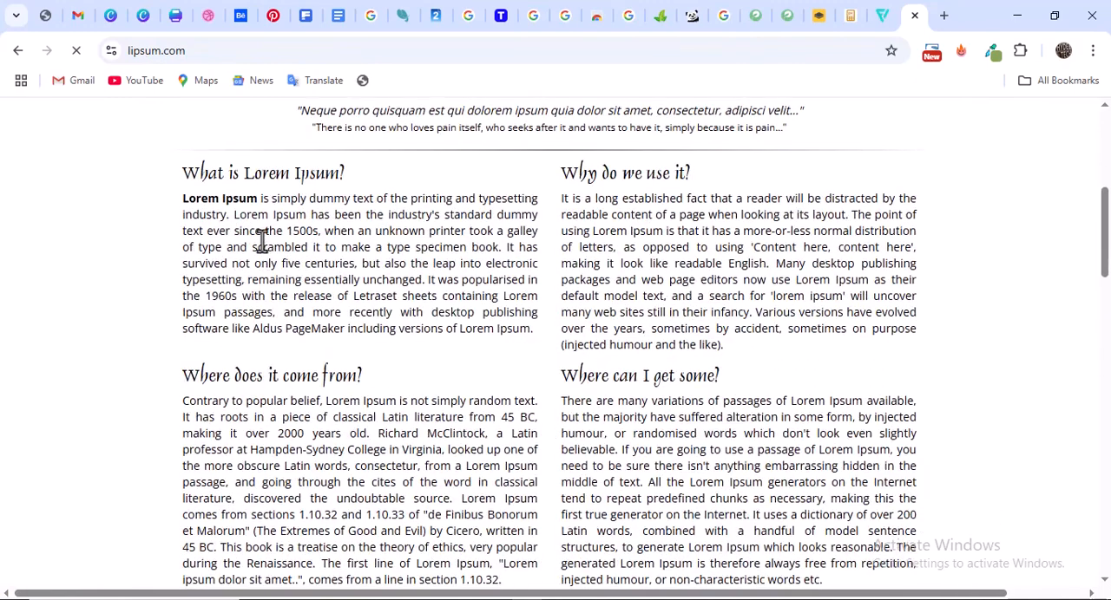
drag(184, 201, 515, 232)
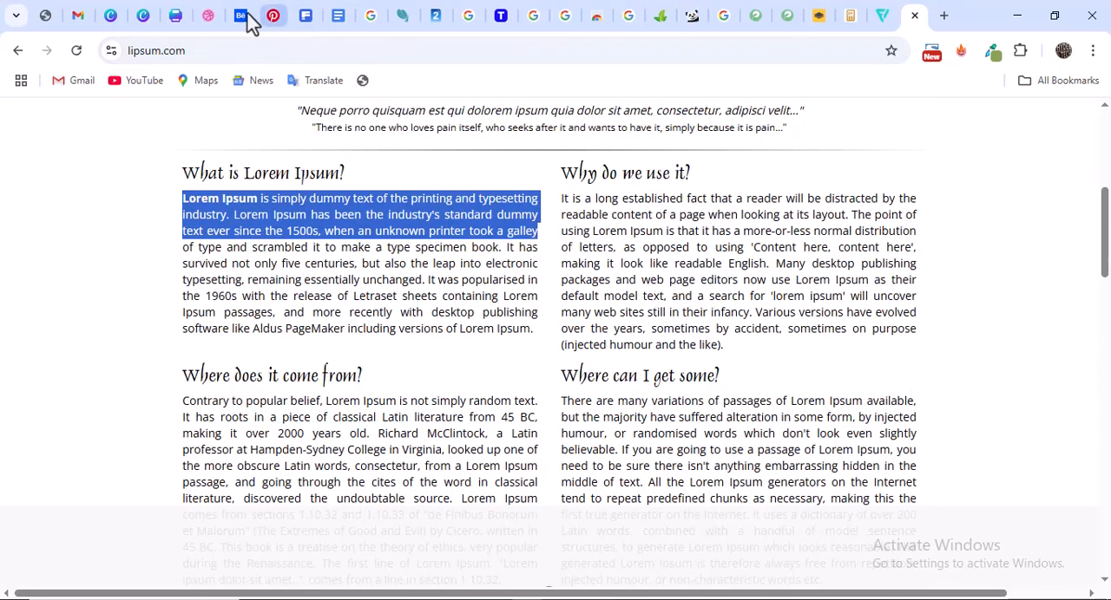
Return to the Canva flyer, add a body text box directly under "About Us" and paste the copied lorem ipsum text
click(182, 18)
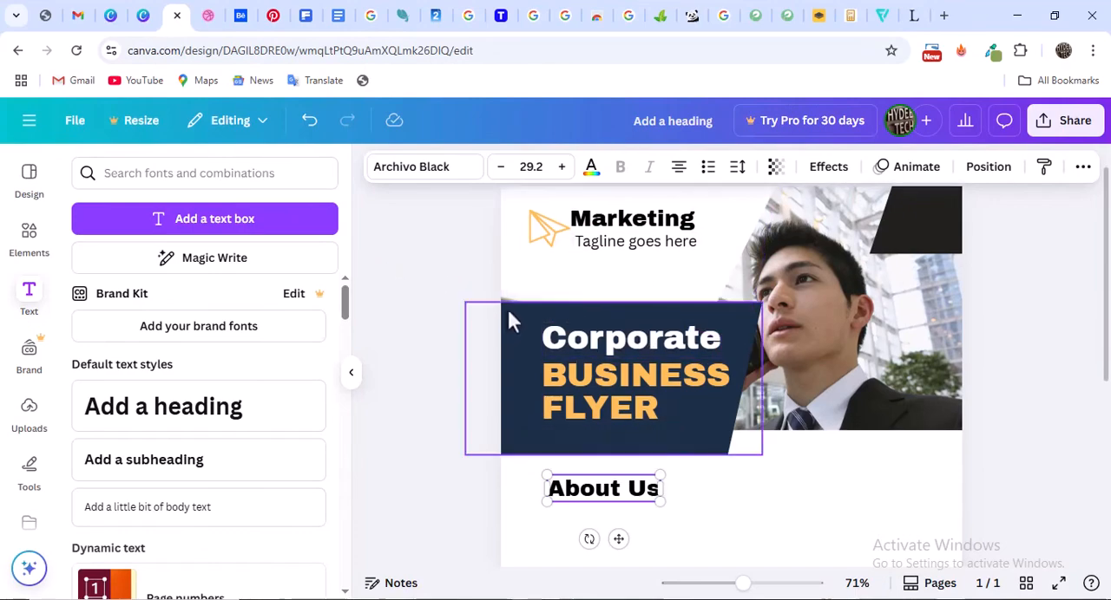
scroll(610, 351, down, 2)
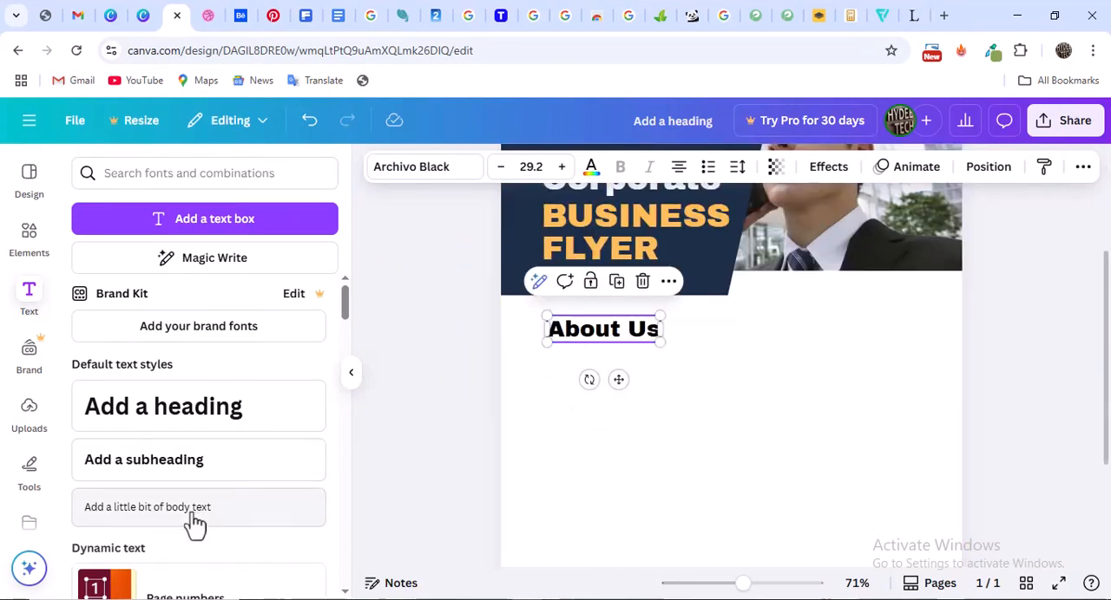
drag(579, 415, 603, 376)
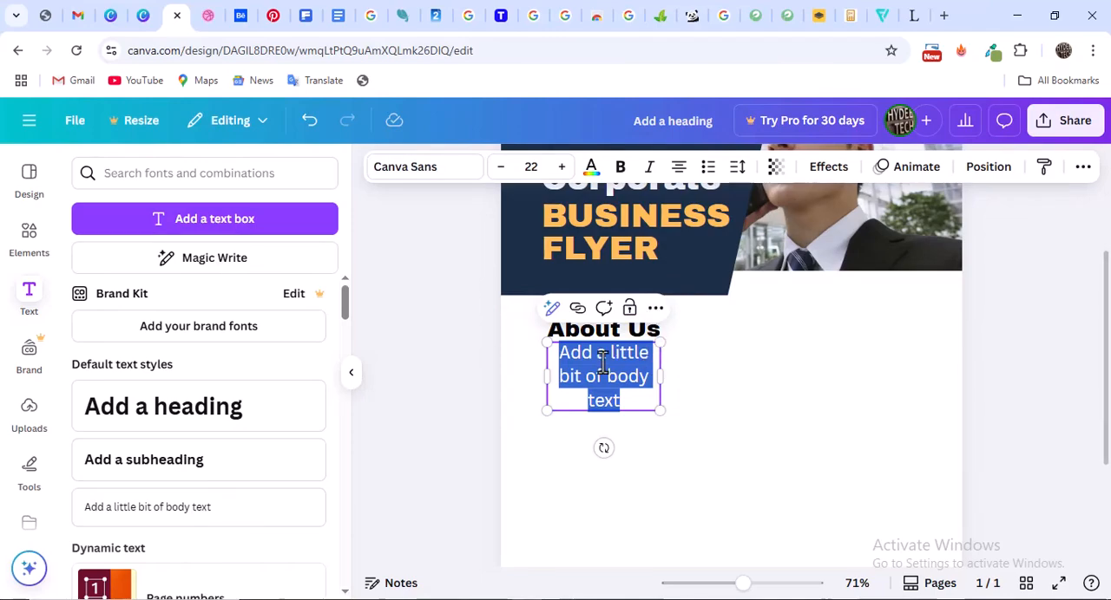
key(ctrl+v)
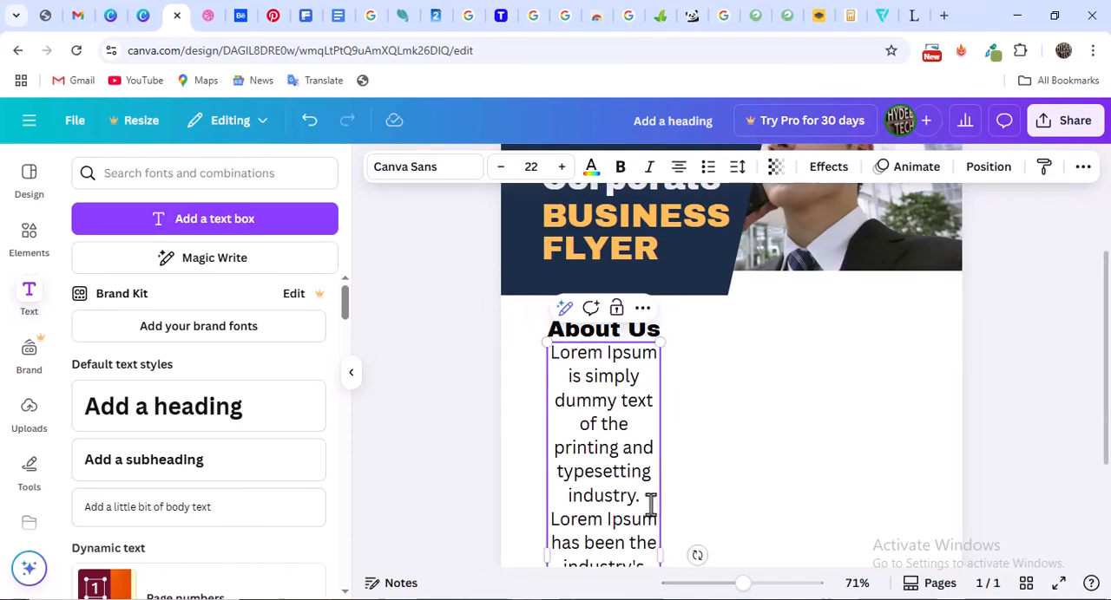
Widen the lorem ipsum text box across most of the page and left-align its text
scroll(649, 499, down, 2)
drag(665, 468, 899, 369)
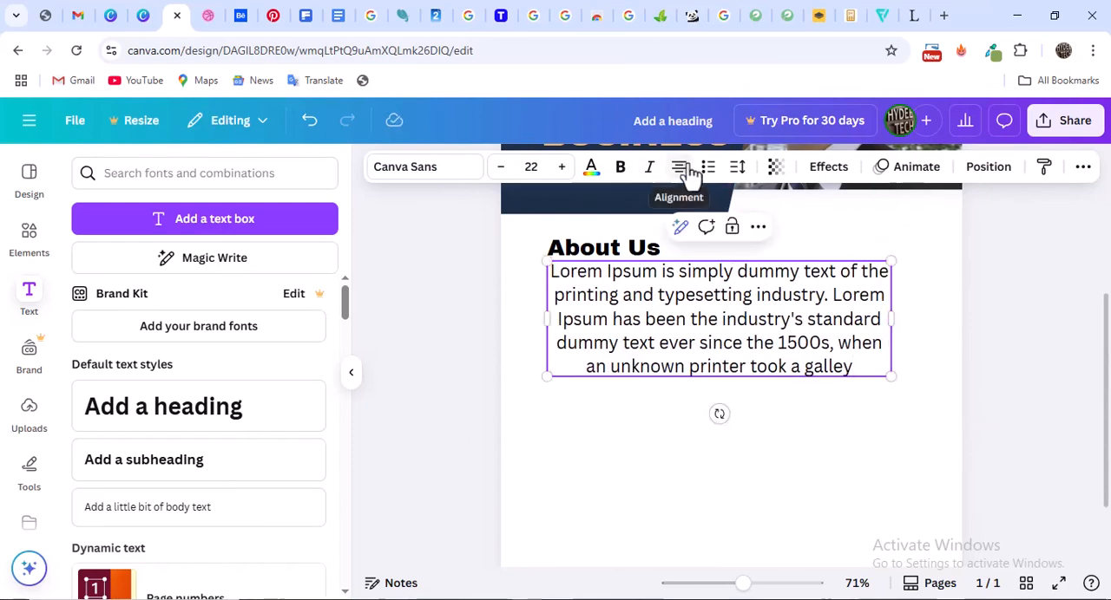
click(679, 167)
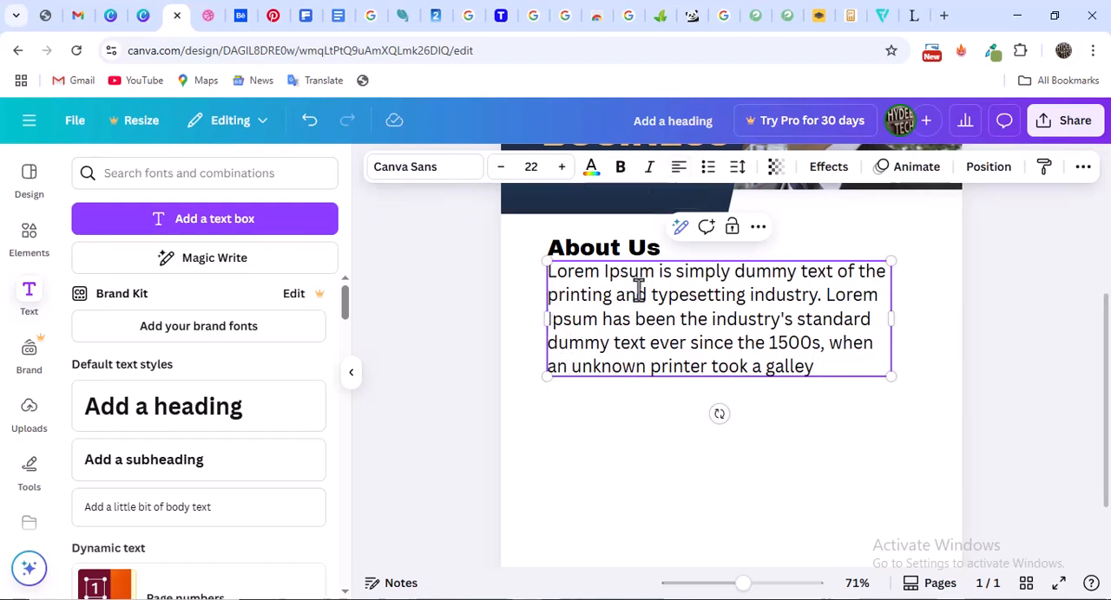
click(487, 306)
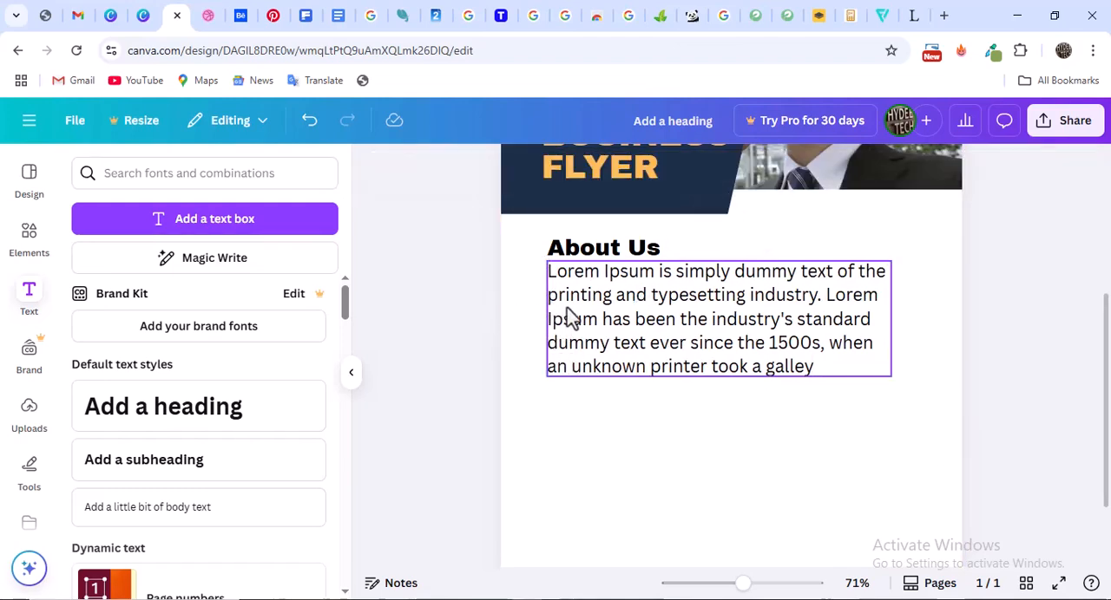
Reduce the lorem ipsum paragraph's font size to 13 and narrow its text box to about half the page width
click(571, 317)
click(501, 167)
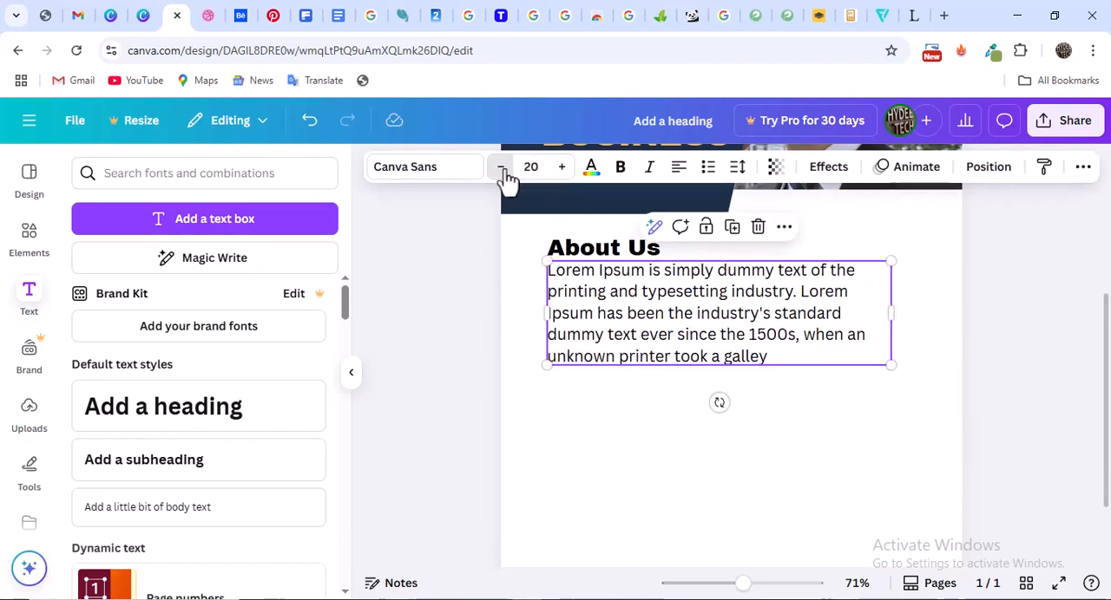
click(501, 166)
click(501, 167)
click(502, 167)
click(501, 167)
click(502, 167)
click(502, 166)
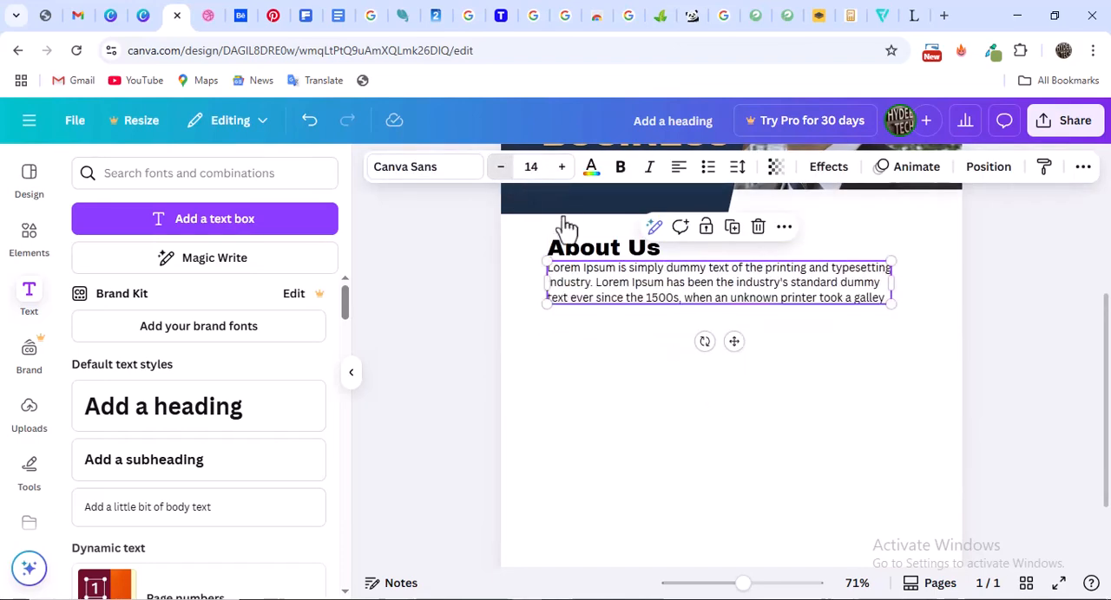
drag(885, 290, 769, 299)
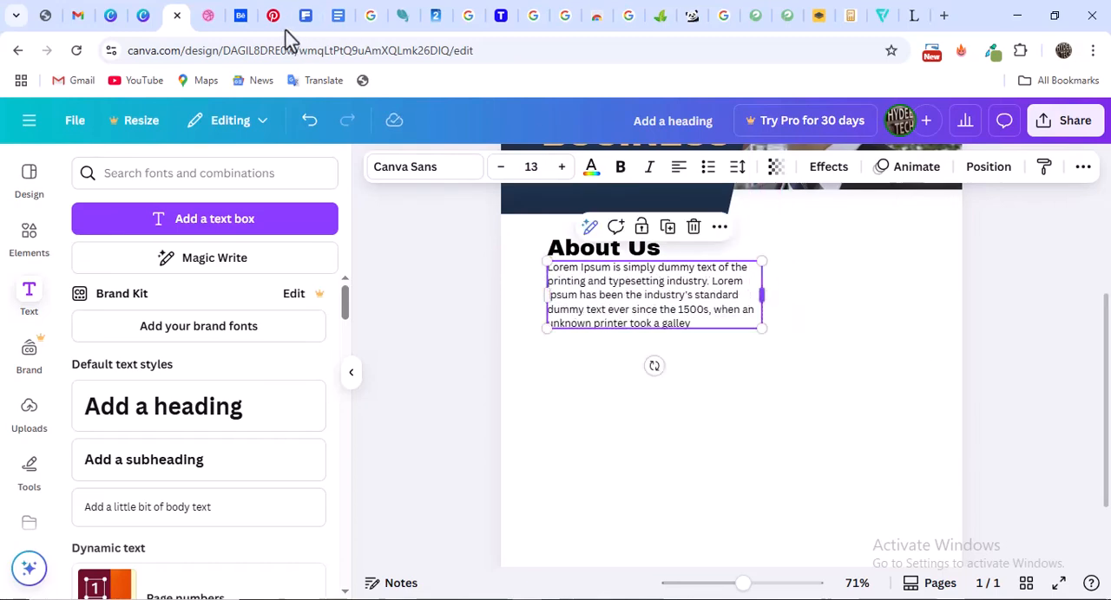
Compare the "About US" section in the Dribbble reference with the heading and paragraph in the Canva flyer
click(146, 19)
click(208, 17)
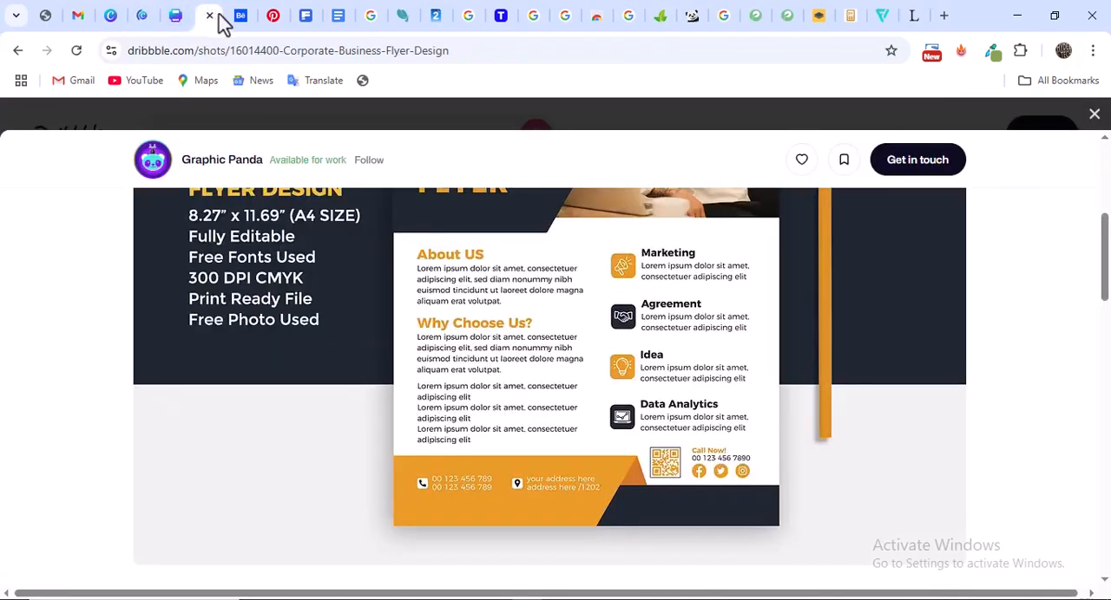
click(173, 19)
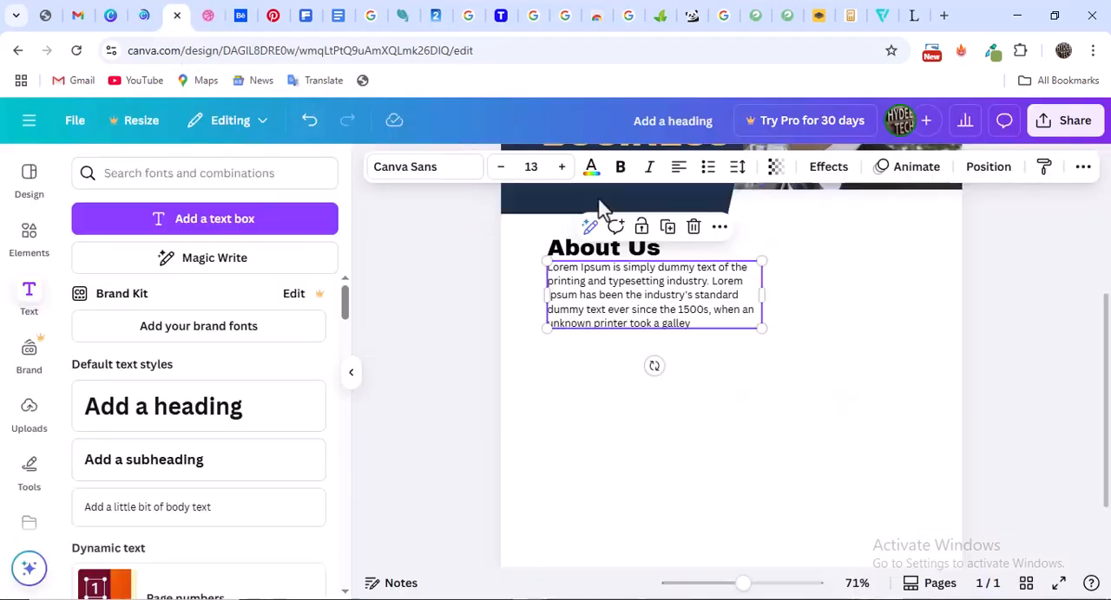
scroll(607, 303, up, 3)
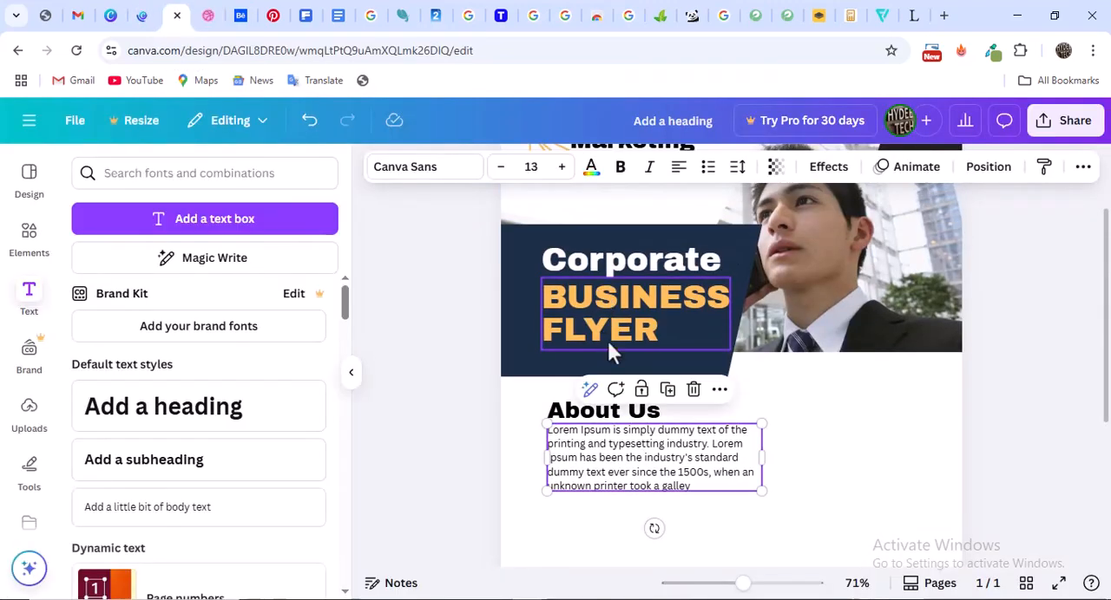
scroll(617, 352, down, 1)
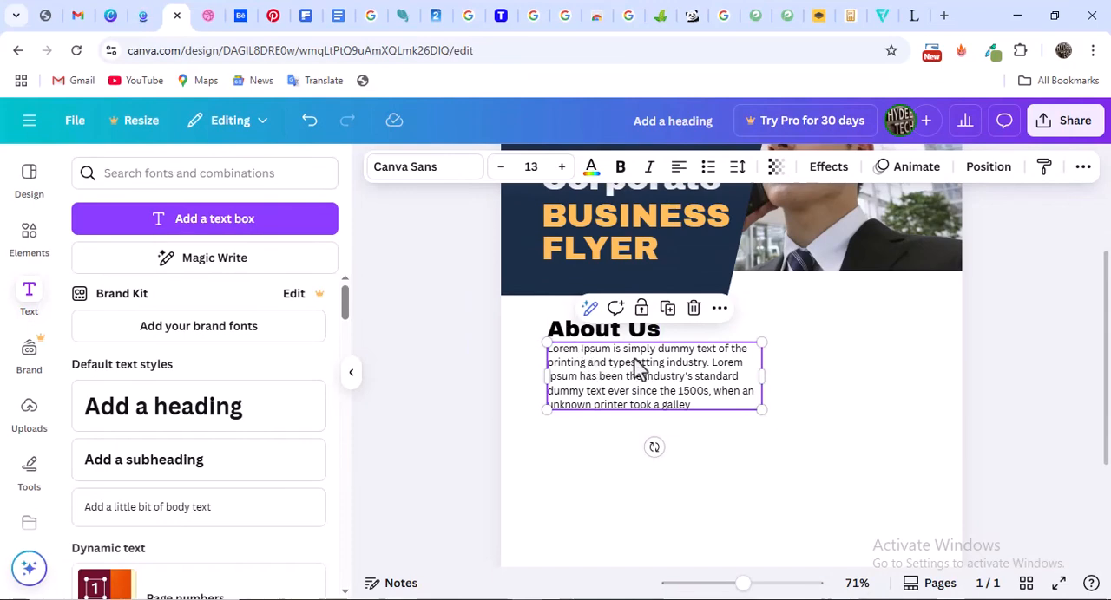
Shift the "About Us" heading, its paragraph, "BUSINESS FLYER" and "Corporate" slightly left onto a shared left edge
drag(597, 368, 595, 322)
click(613, 338)
scroll(605, 328, up, 2)
click(612, 266)
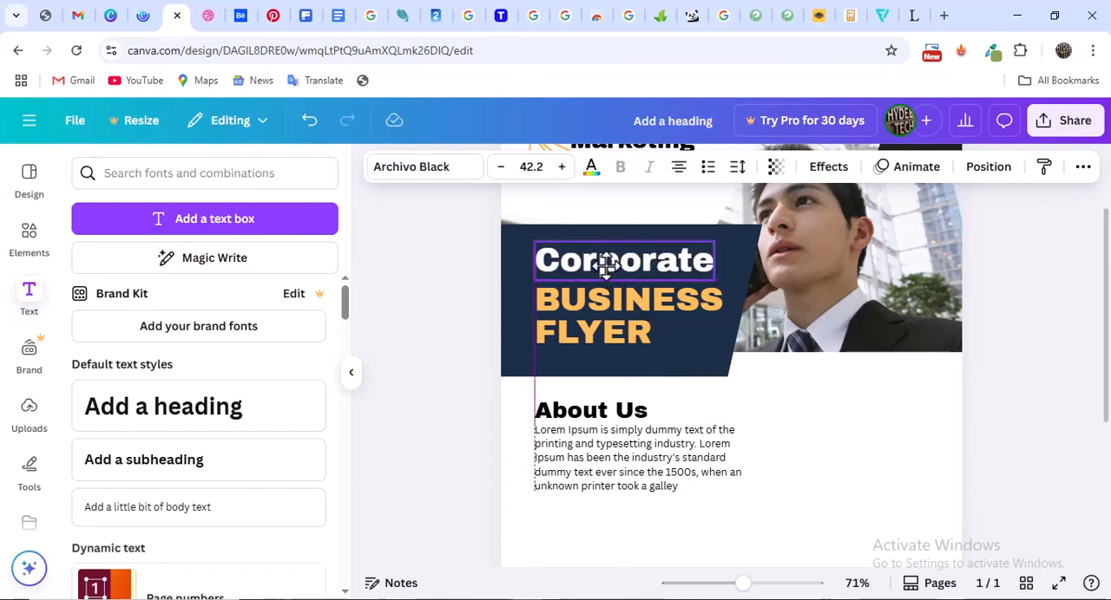
scroll(618, 308, up, 2)
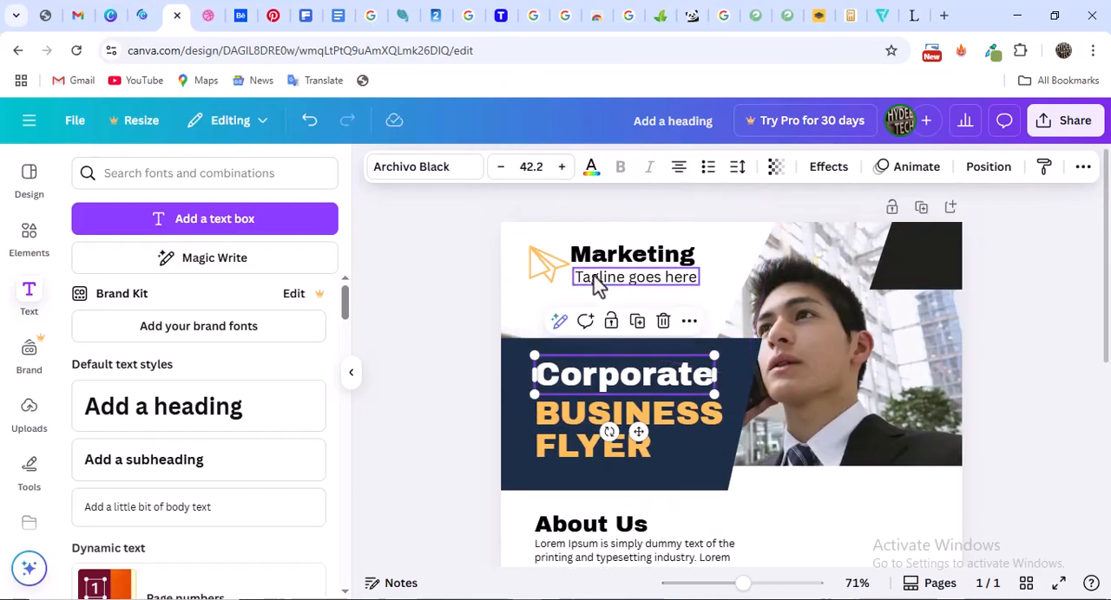
scroll(605, 333, down, 6)
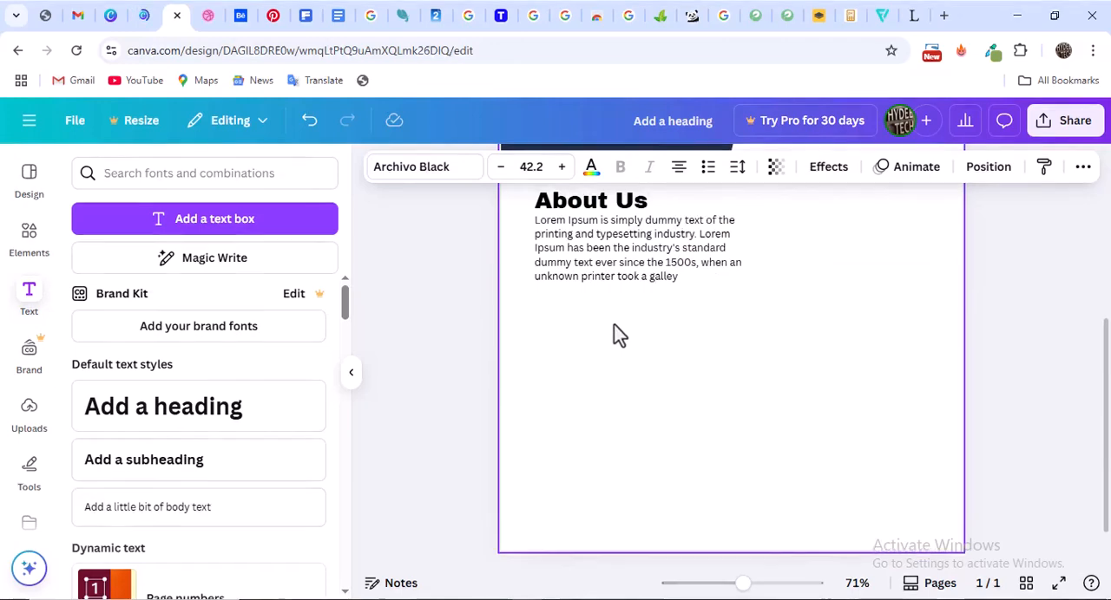
Trim the "About Us" lorem ipsum paragraph to four lines, ending at "when", to match the reference
scroll(615, 335, up, 2)
click(659, 347)
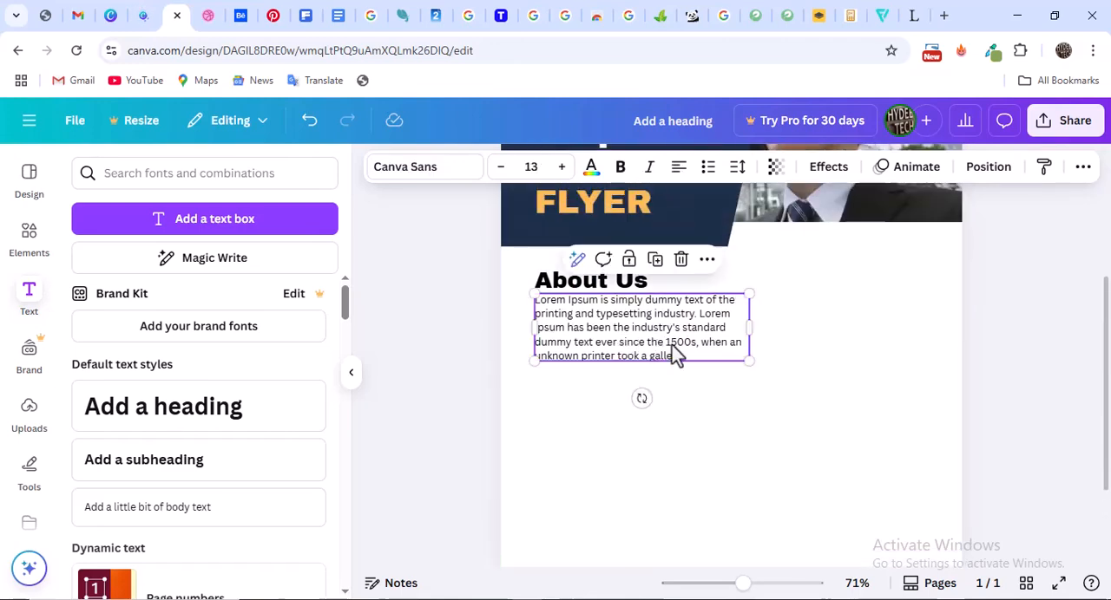
click(210, 14)
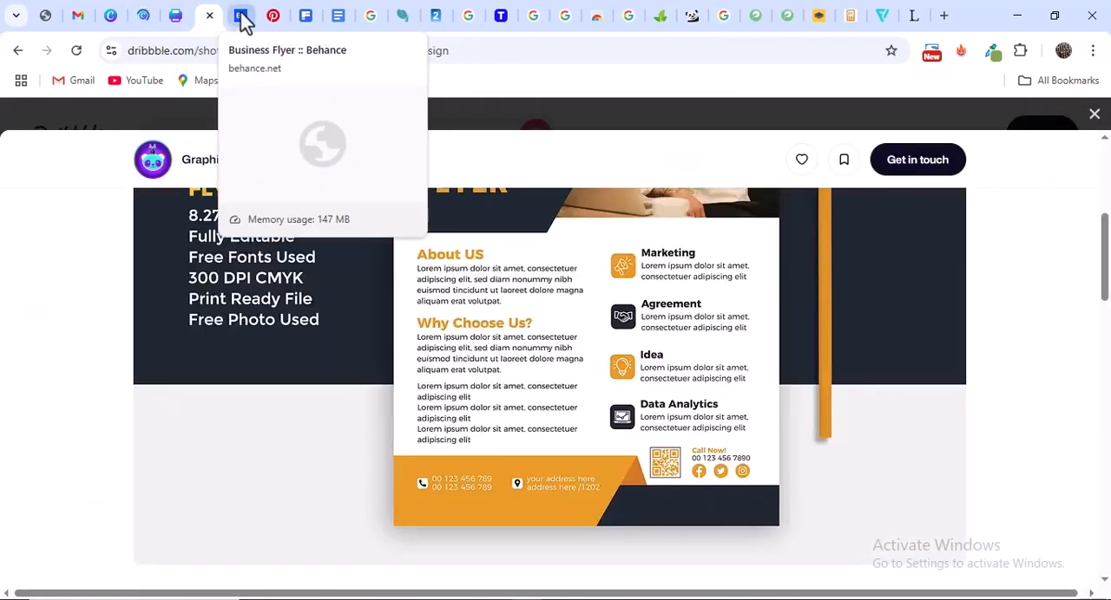
click(173, 15)
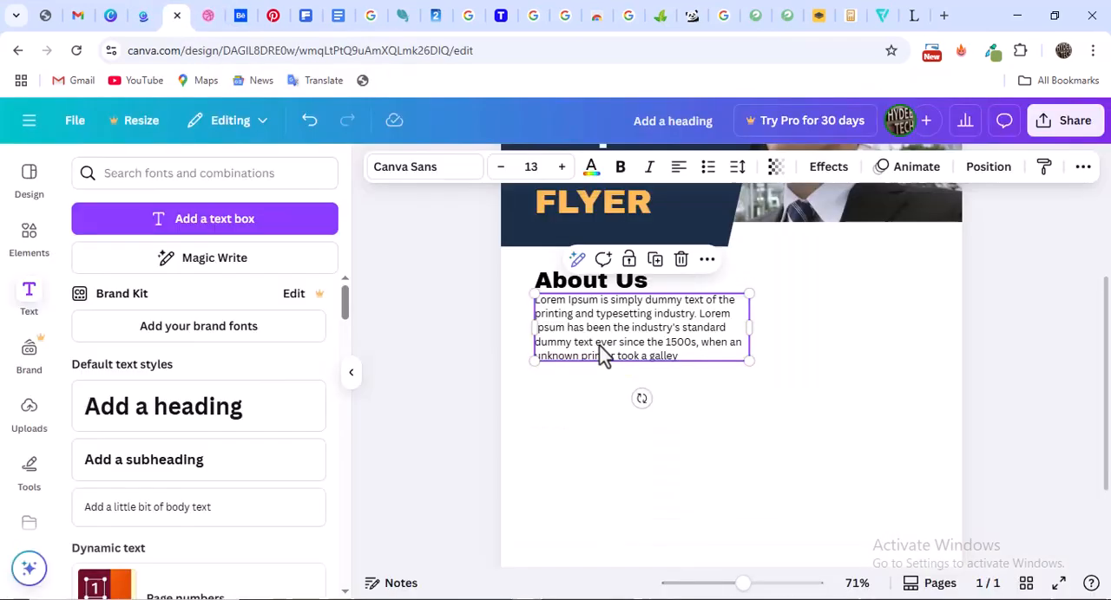
drag(678, 356, 524, 354)
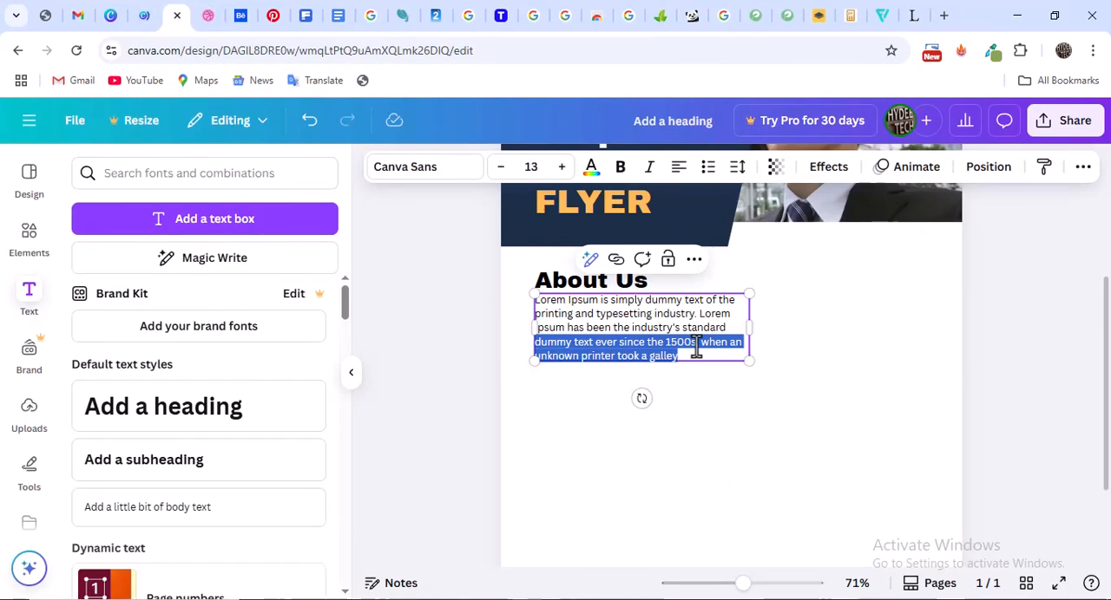
key(shift+Down)
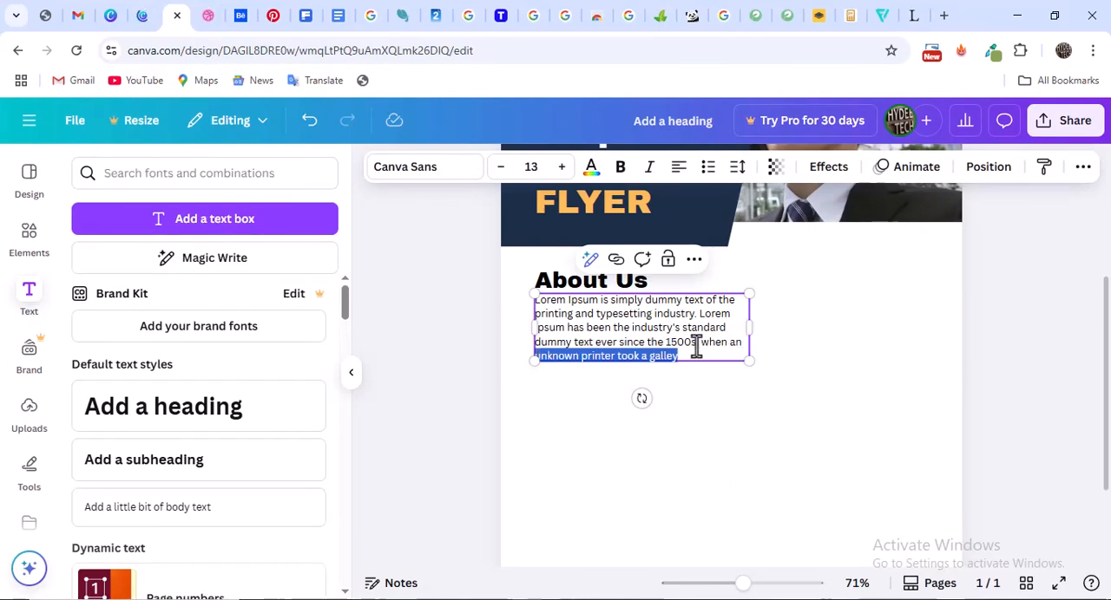
key(BackSpace)
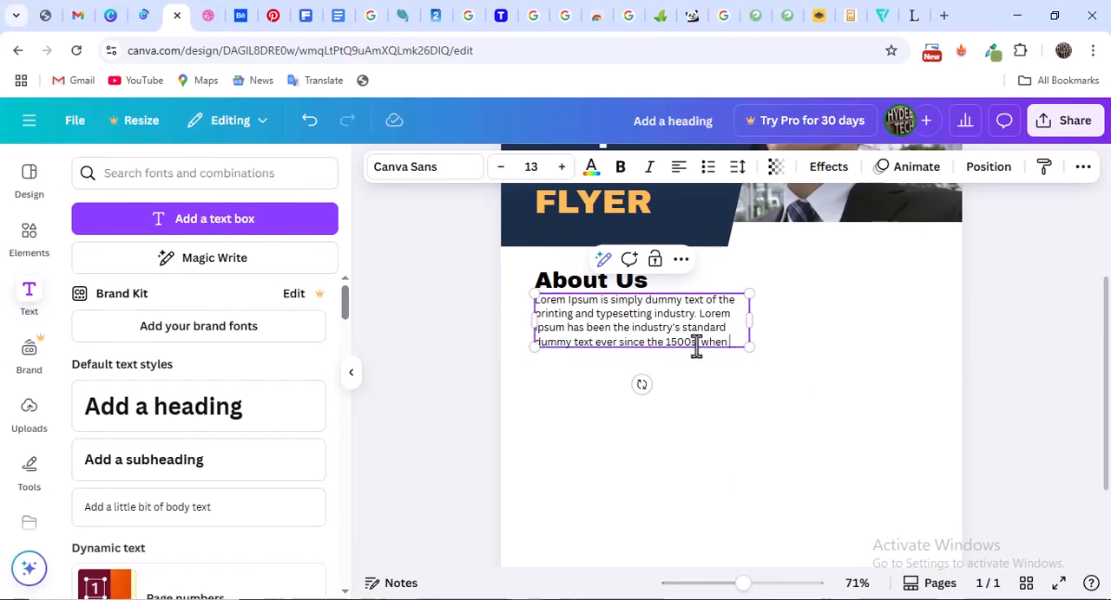
Duplicate the "About Us" heading with its paragraph and place the copy directly below, on the same left edge
click(585, 287)
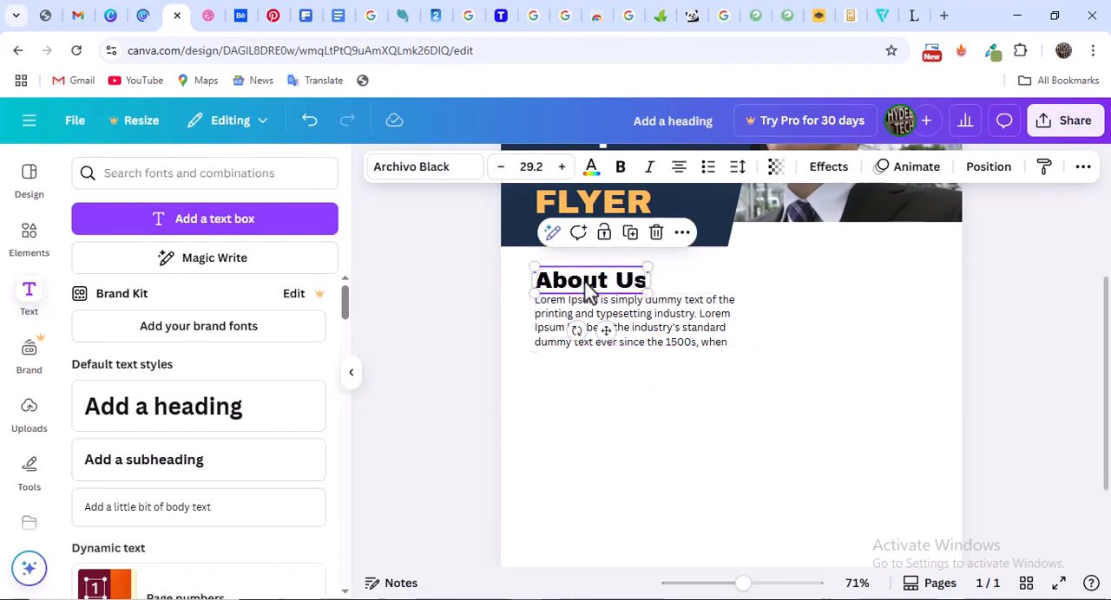
shift+click(640, 323)
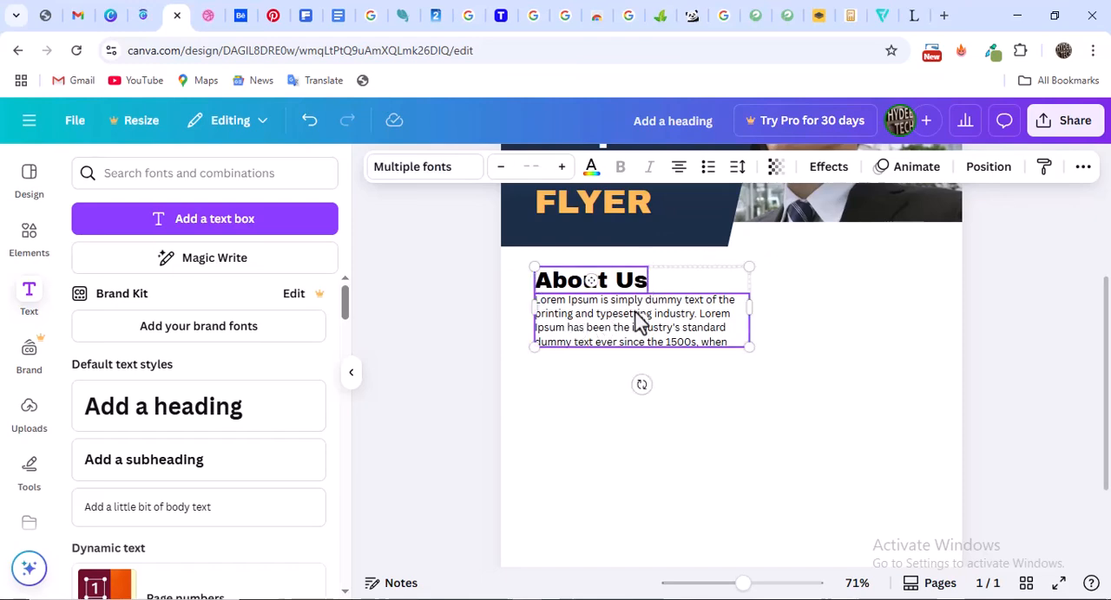
key(ctrl+d)
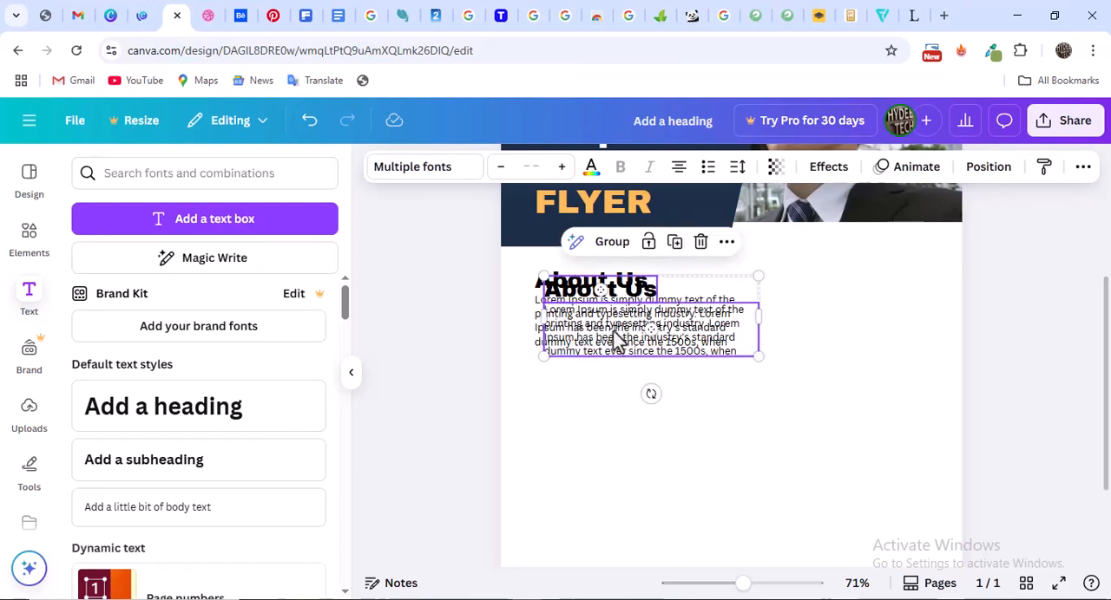
drag(617, 338, 602, 416)
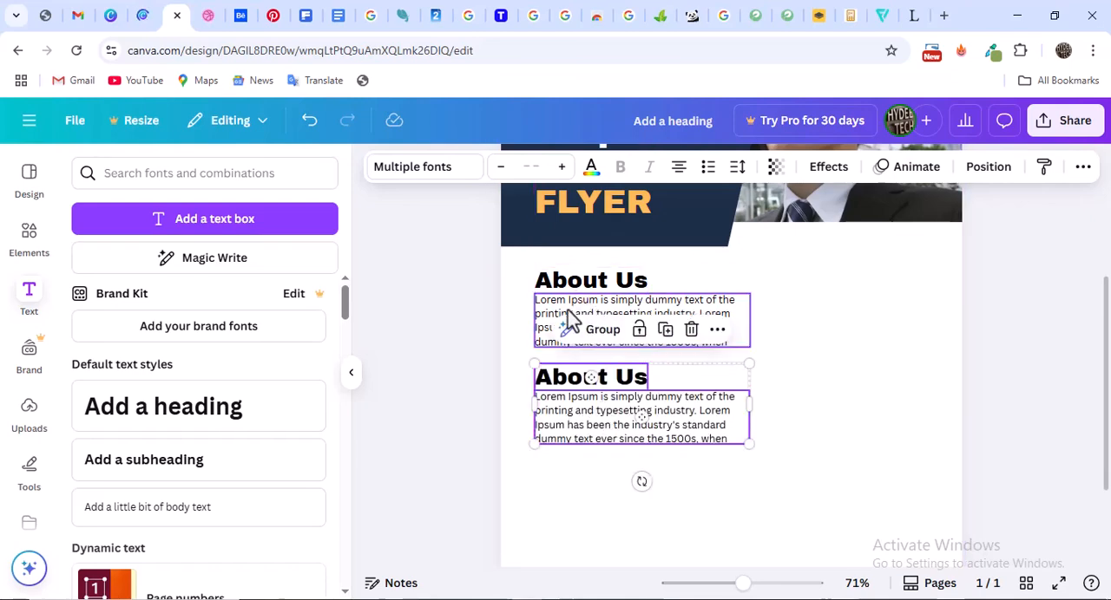
Replace the copied heading's text with "Why Choose Us", following the Dribbble reference
click(210, 9)
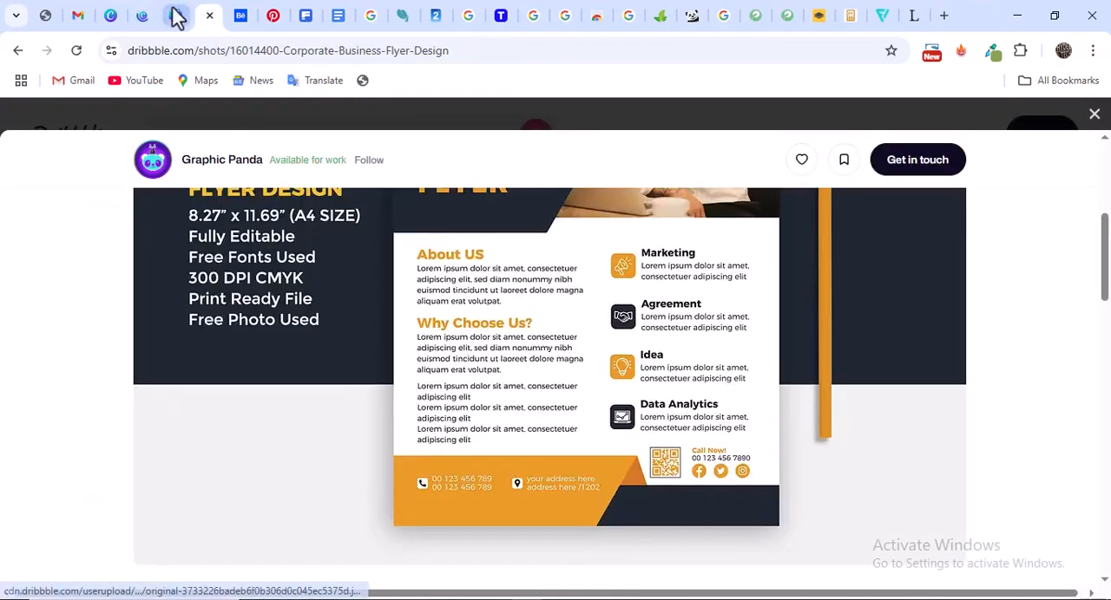
click(177, 18)
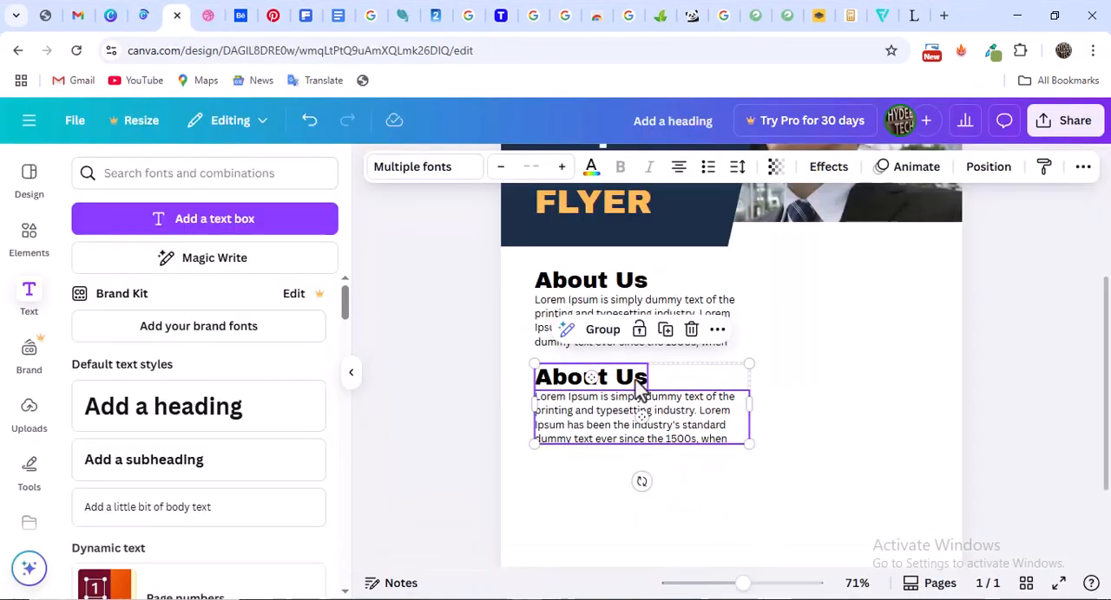
click(843, 414)
click(613, 389)
double_click(612, 389)
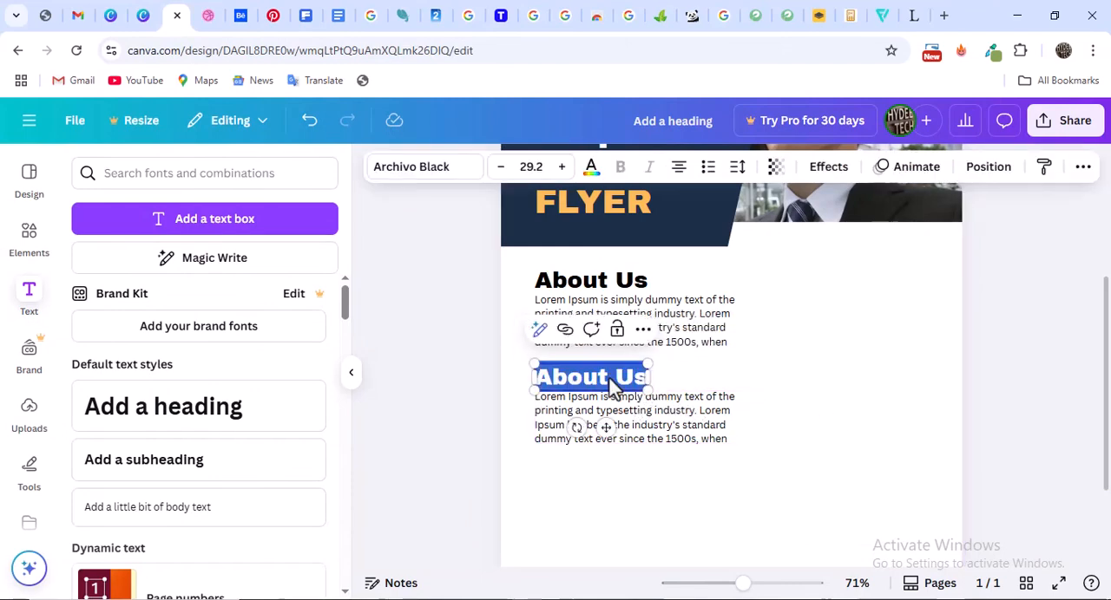
text(W)
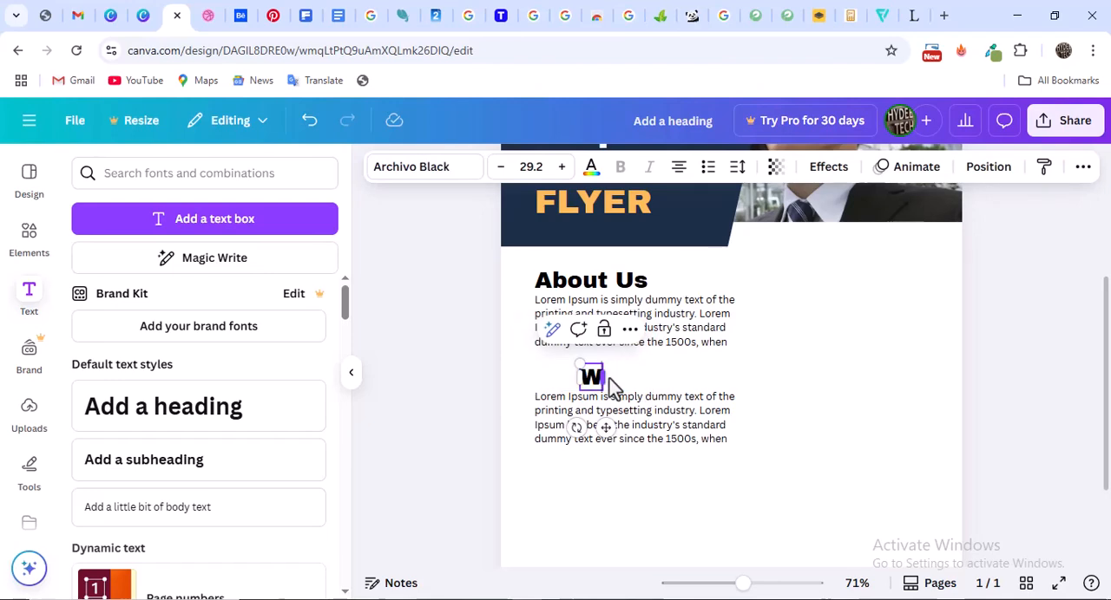
text(hy Choose)
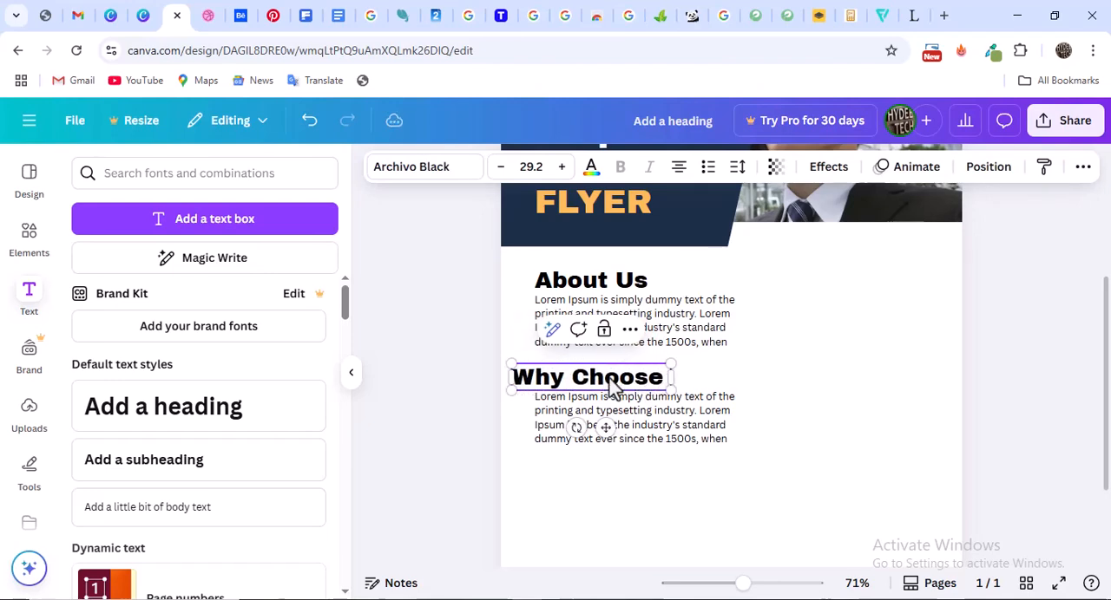
text( Us)
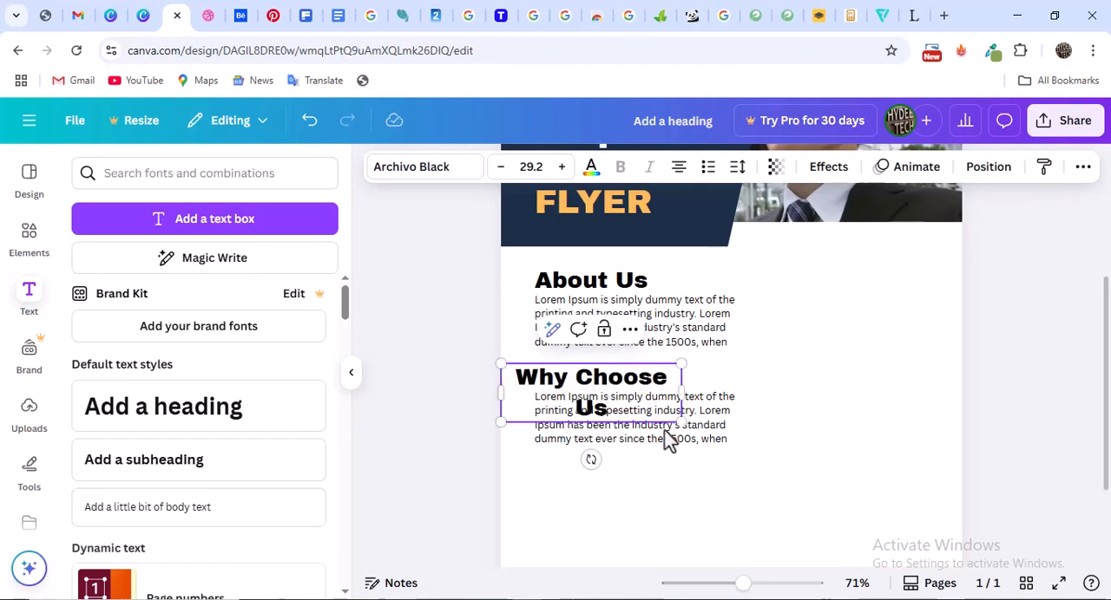
Widen the "Why Choose Us" heading to fit on one line and align it with its paragraph's left edge
drag(677, 384, 710, 395)
click(436, 373)
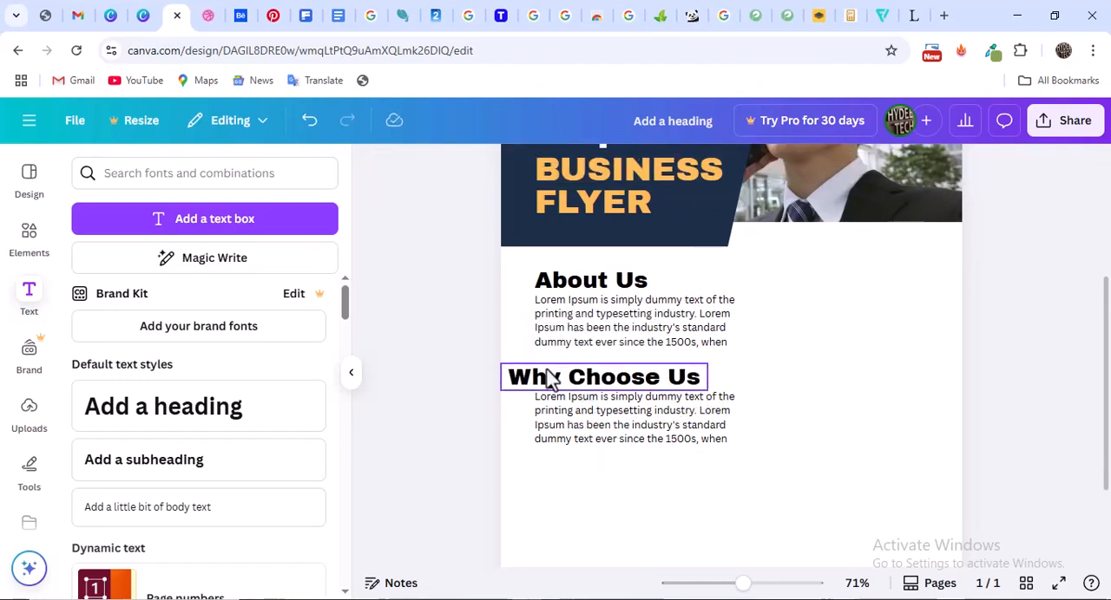
drag(562, 375, 578, 375)
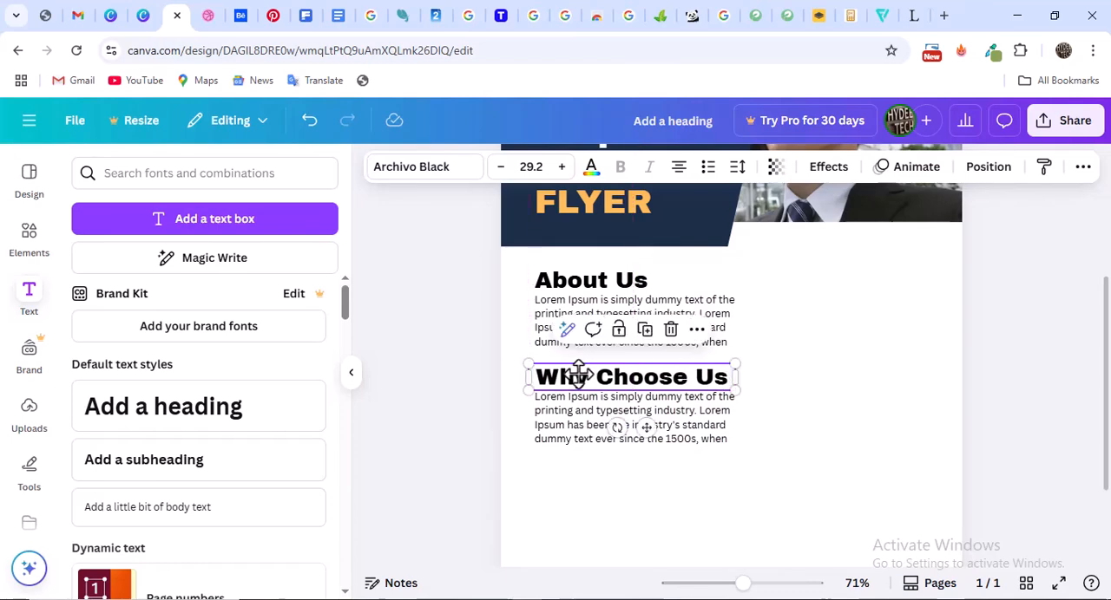
Duplicate the "Why Choose Us" paragraph and place the copy just beneath it on the same left edge
click(657, 427)
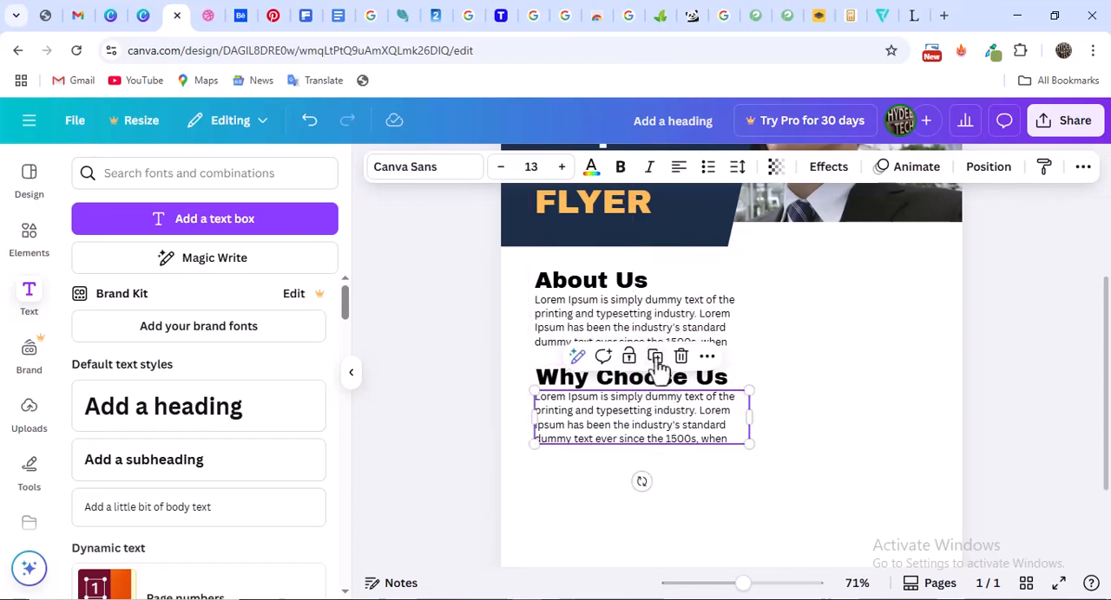
click(209, 16)
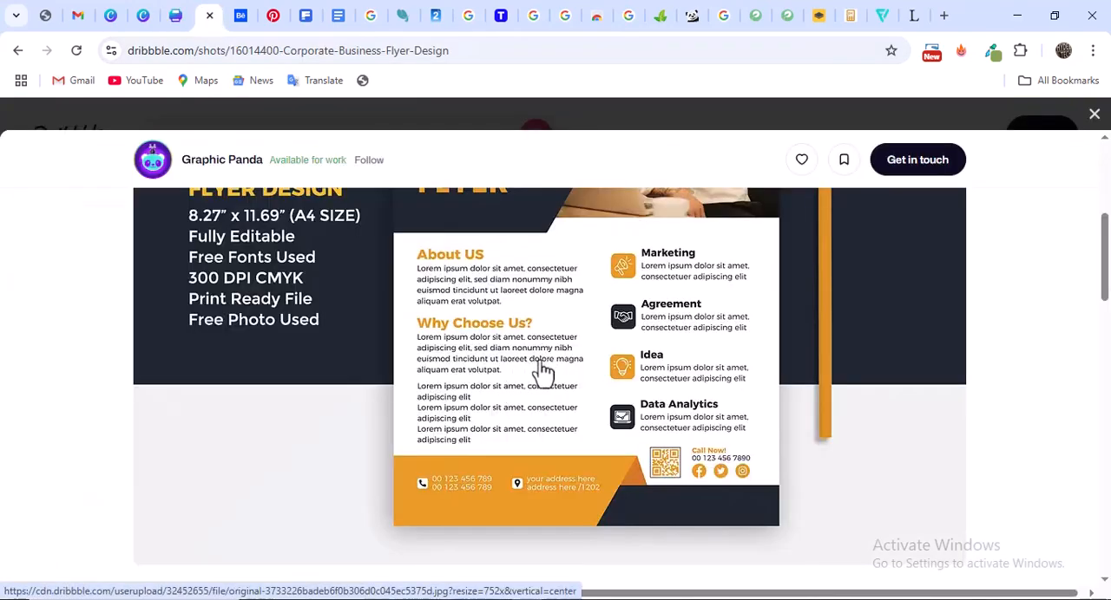
click(176, 17)
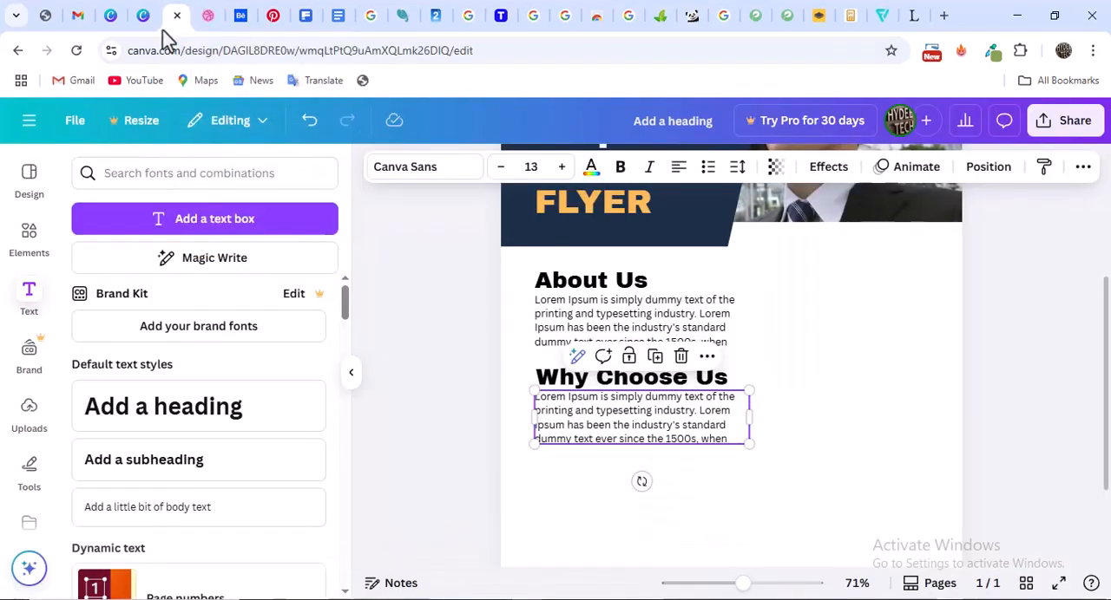
click(655, 357)
scroll(726, 298, down, 3)
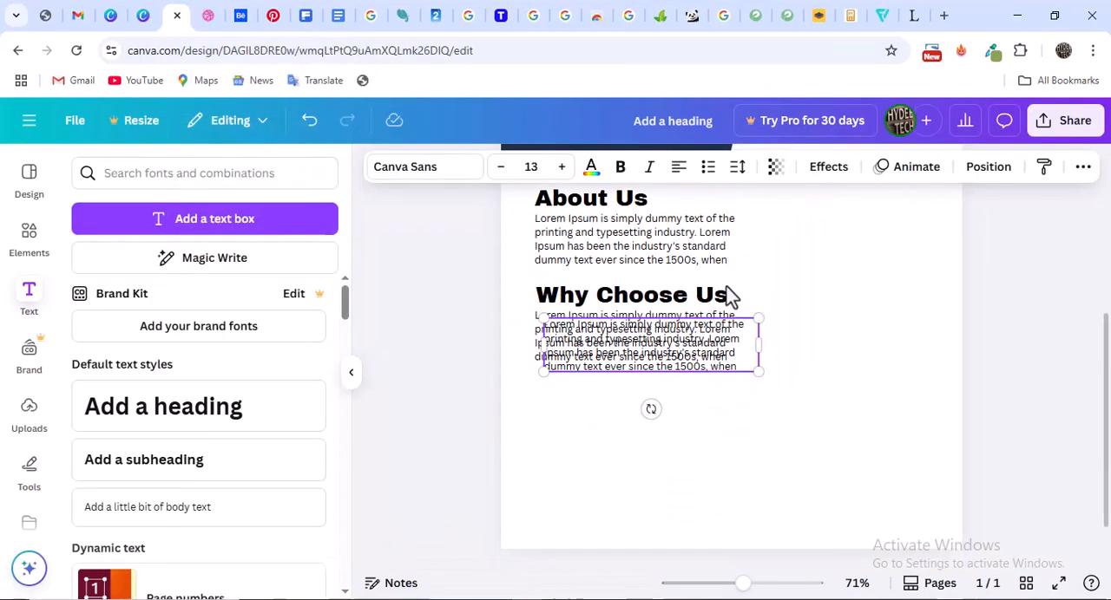
drag(623, 318, 607, 355)
scroll(781, 342, up, 3)
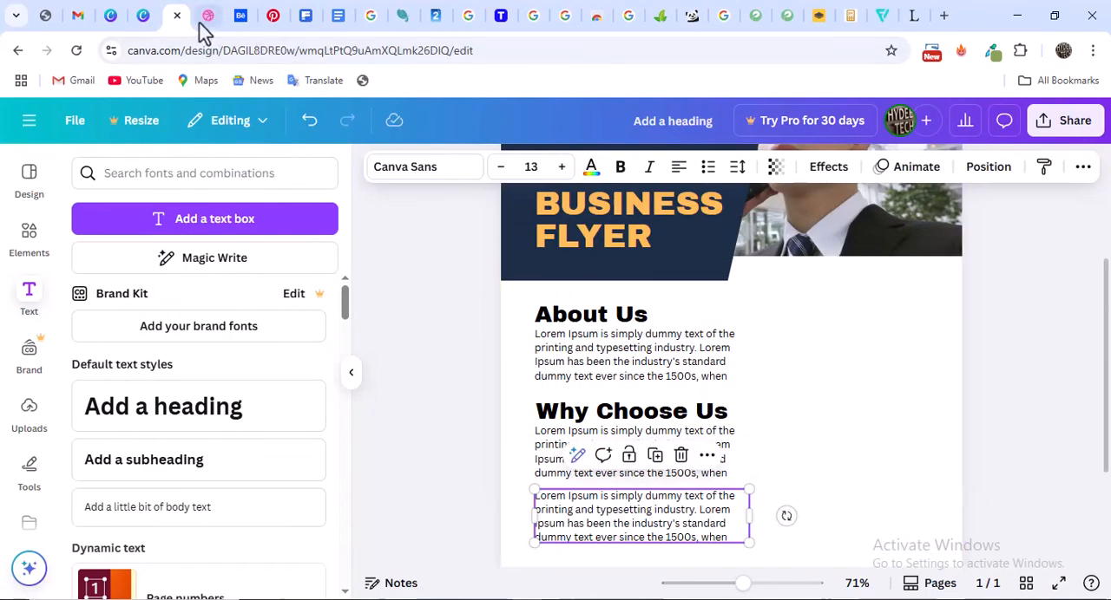
Check the service icons in the Dribbble reference and try searching the text library for "announcement icon png", removing the query again
click(209, 19)
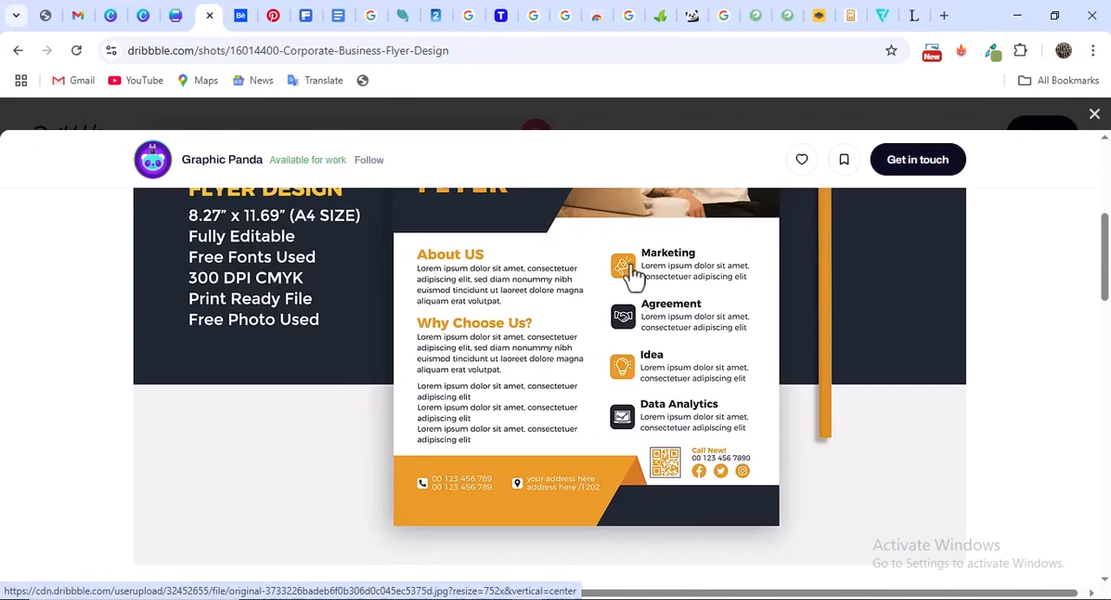
click(177, 16)
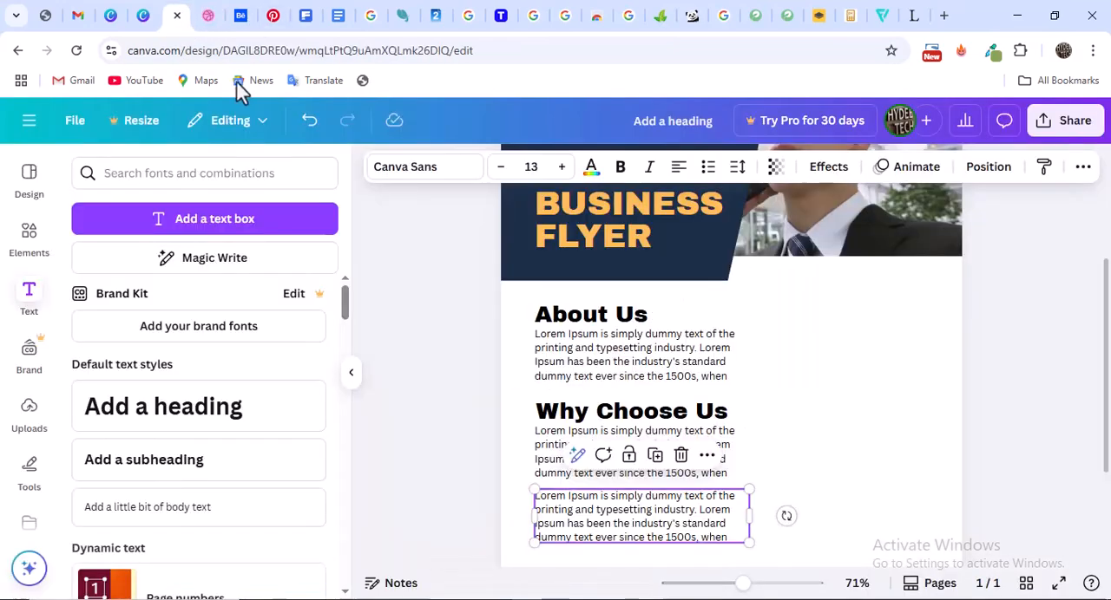
click(215, 175)
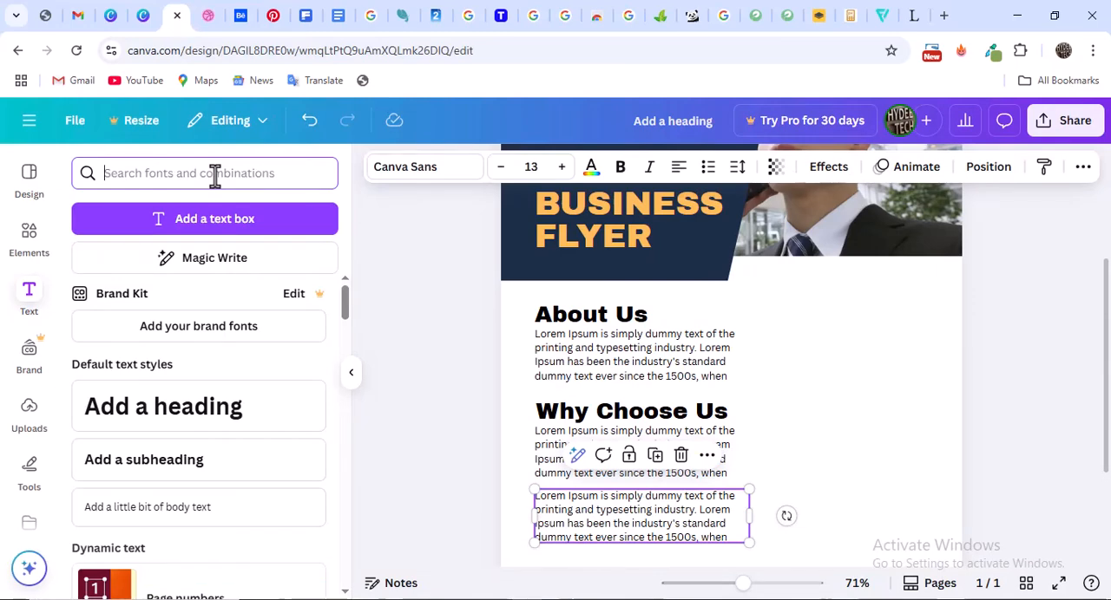
text(announcement icon png)
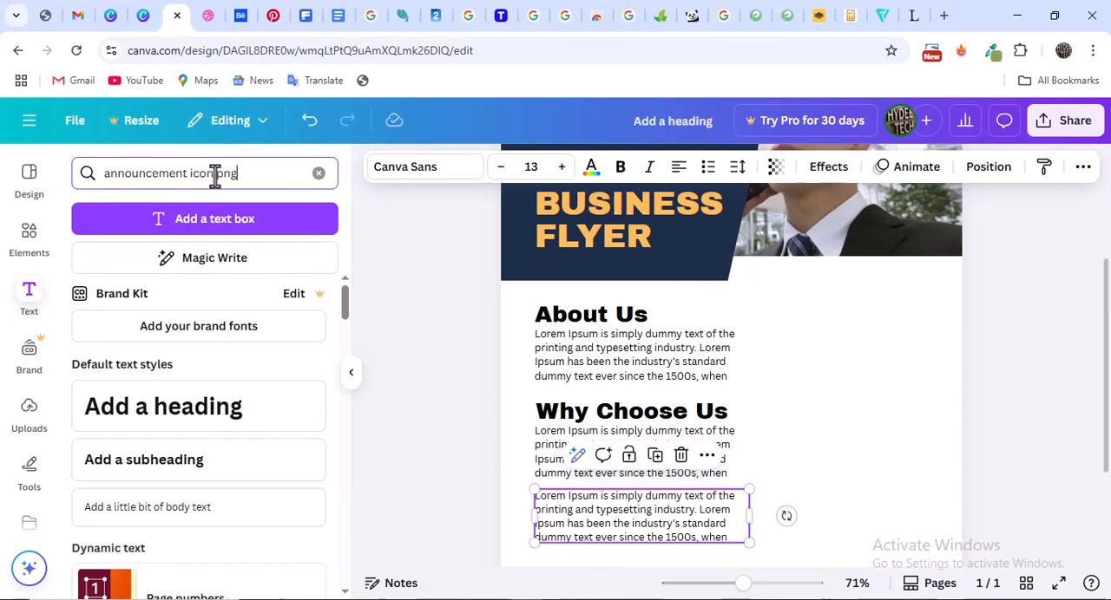
key(Return)
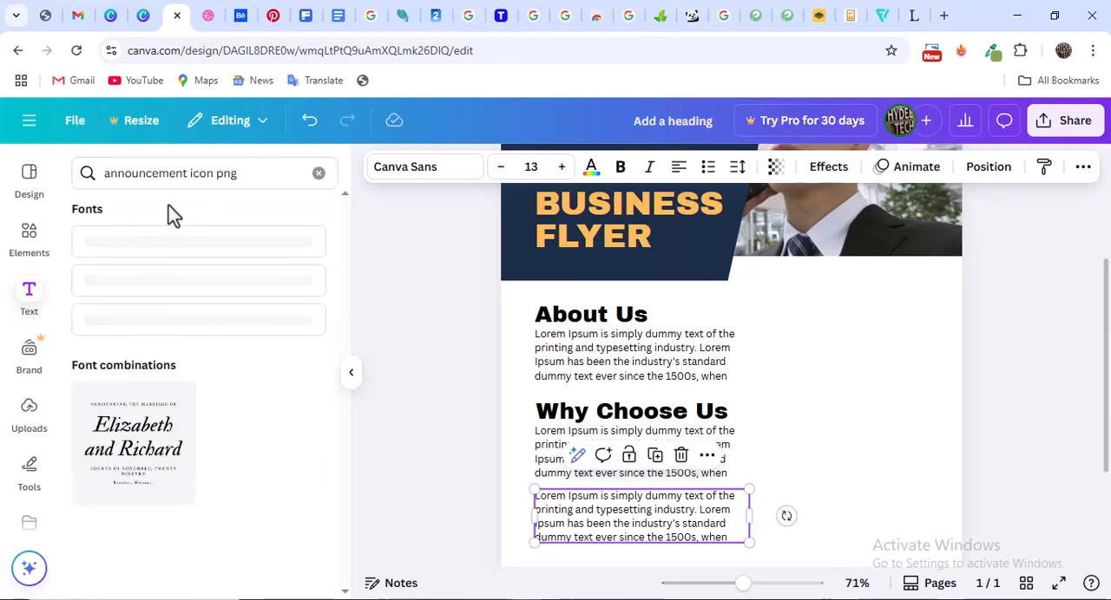
click(173, 178)
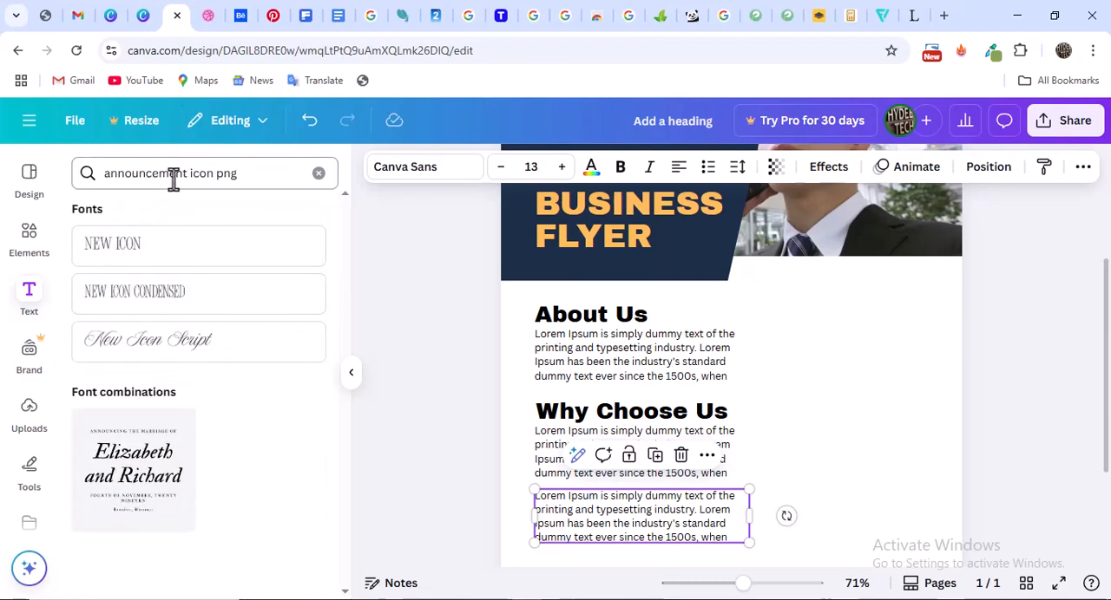
triple_click(173, 178)
key(ctrl+c)
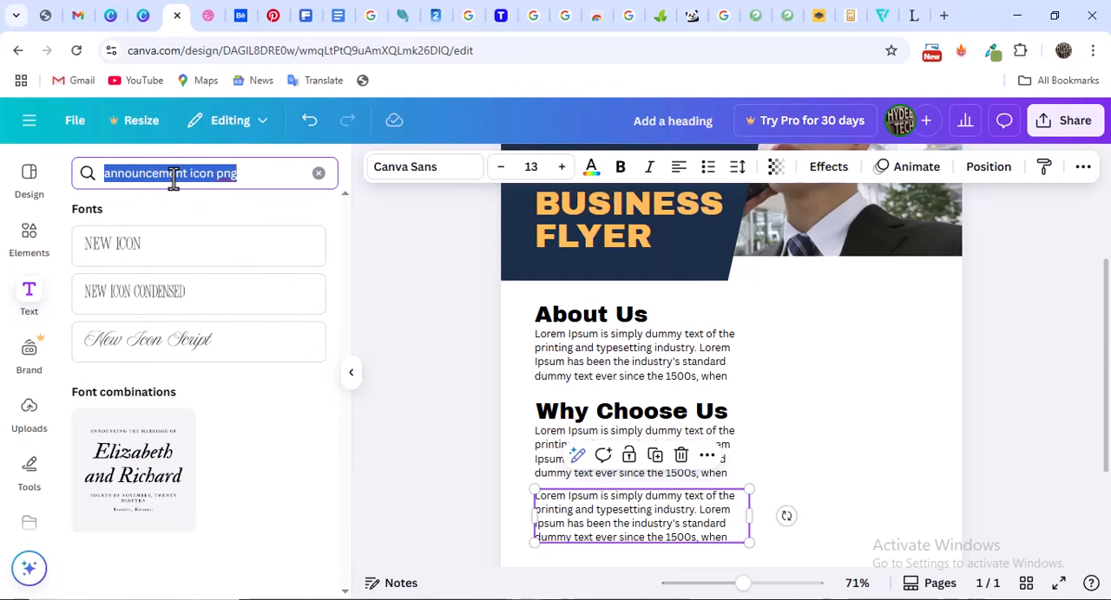
key(BackSpace)
Search the graphics elements for "announcement icon png", replacing the previous plane icon query
click(35, 256)
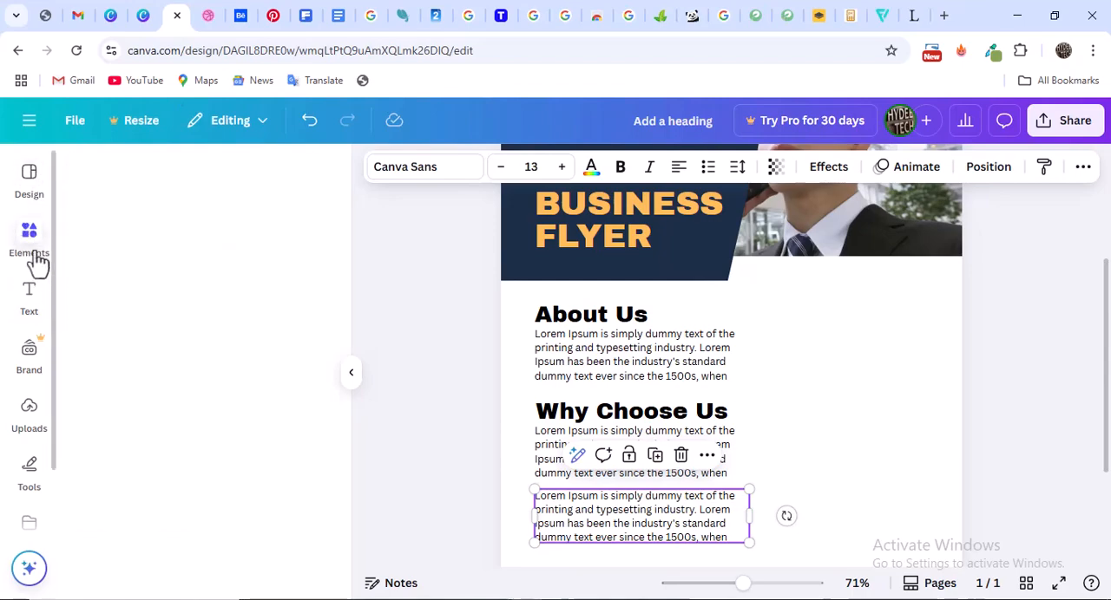
click(184, 175)
triple_click(184, 174)
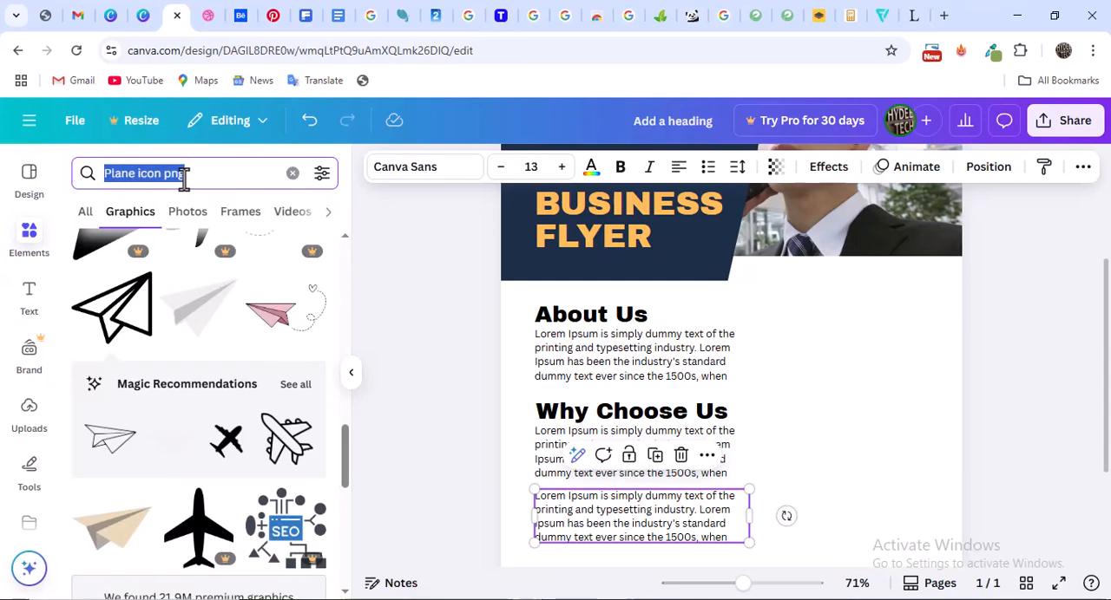
key(ctrl+v)
key(Return)
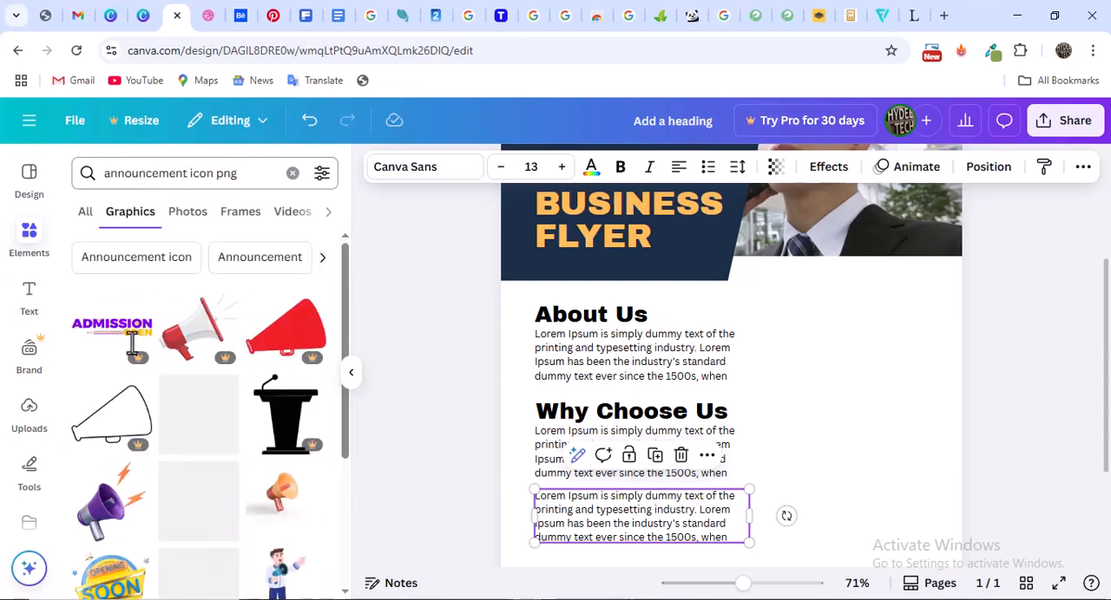
Compare the megaphone graphics with the Dribbble reference's Marketing icon and insert the free black-outline megaphone with sound marks into the flyer
scroll(184, 371, down, 2)
scroll(184, 372, down, 2)
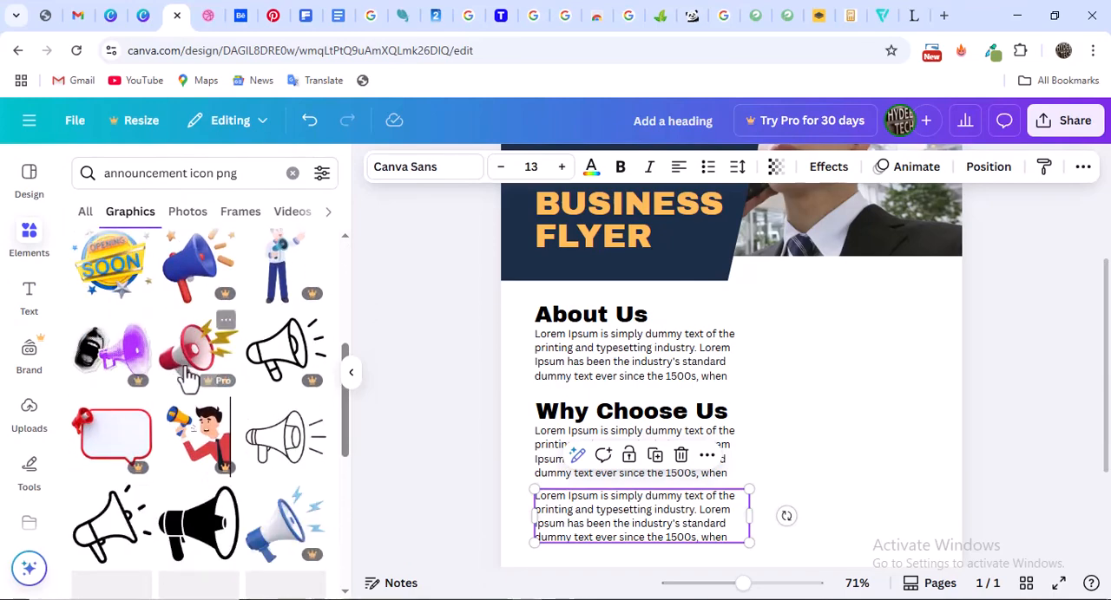
scroll(259, 369, down, 2)
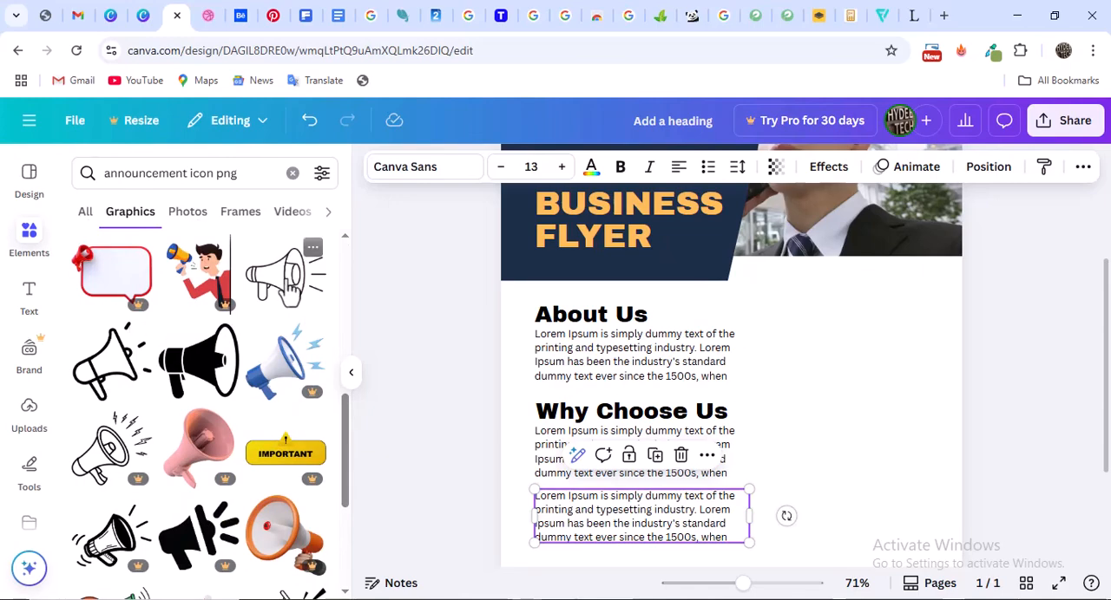
scroll(113, 373, down, 2)
scroll(113, 373, down, 3)
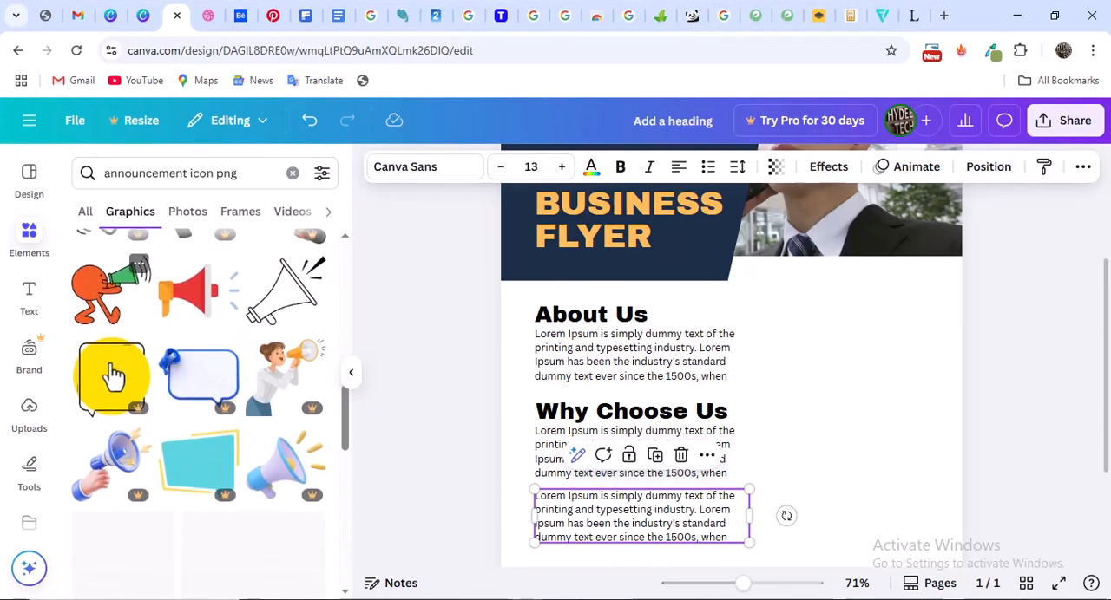
scroll(138, 365, down, 2)
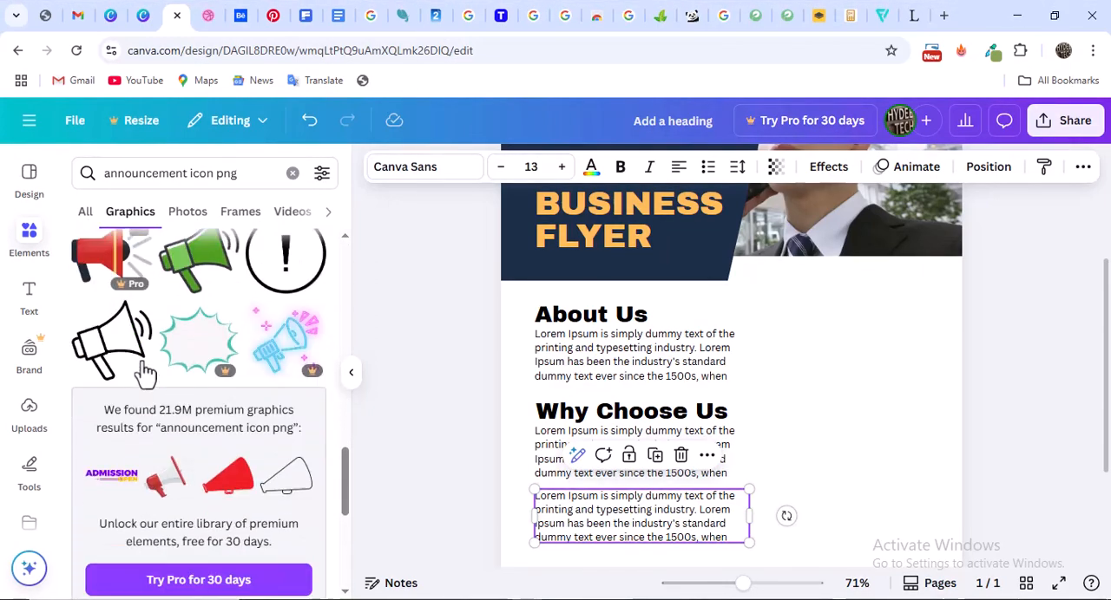
click(211, 16)
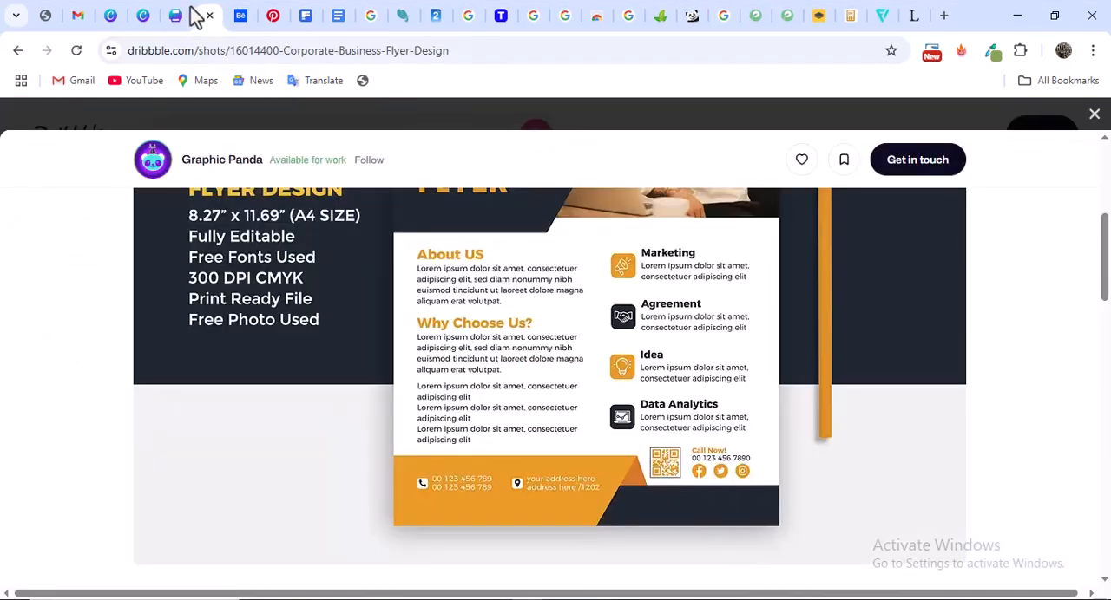
click(176, 16)
scroll(174, 338, up, 5)
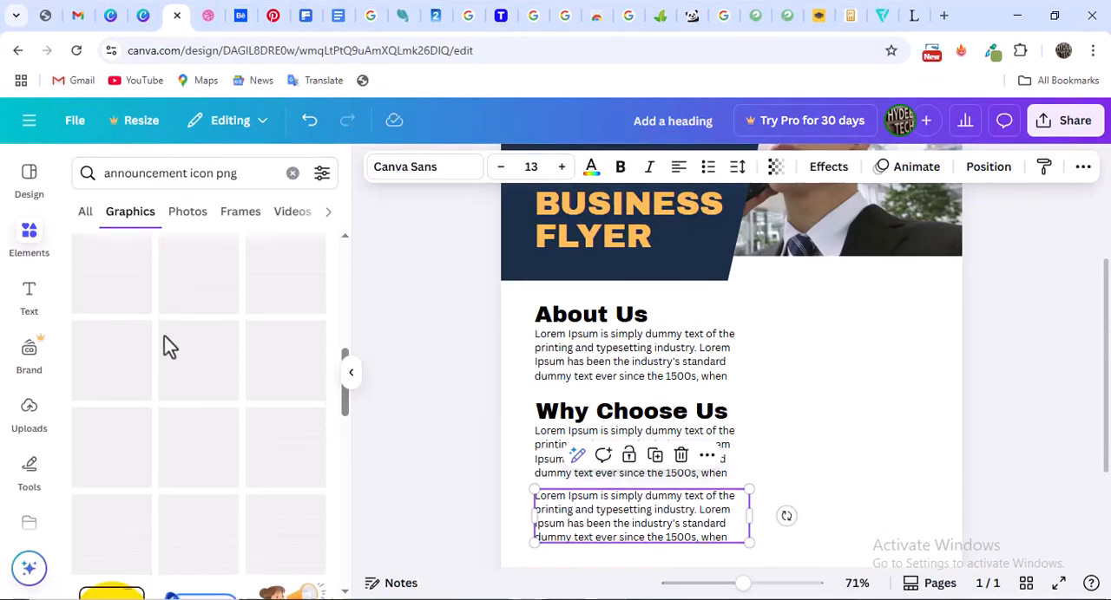
scroll(117, 364, up, 3)
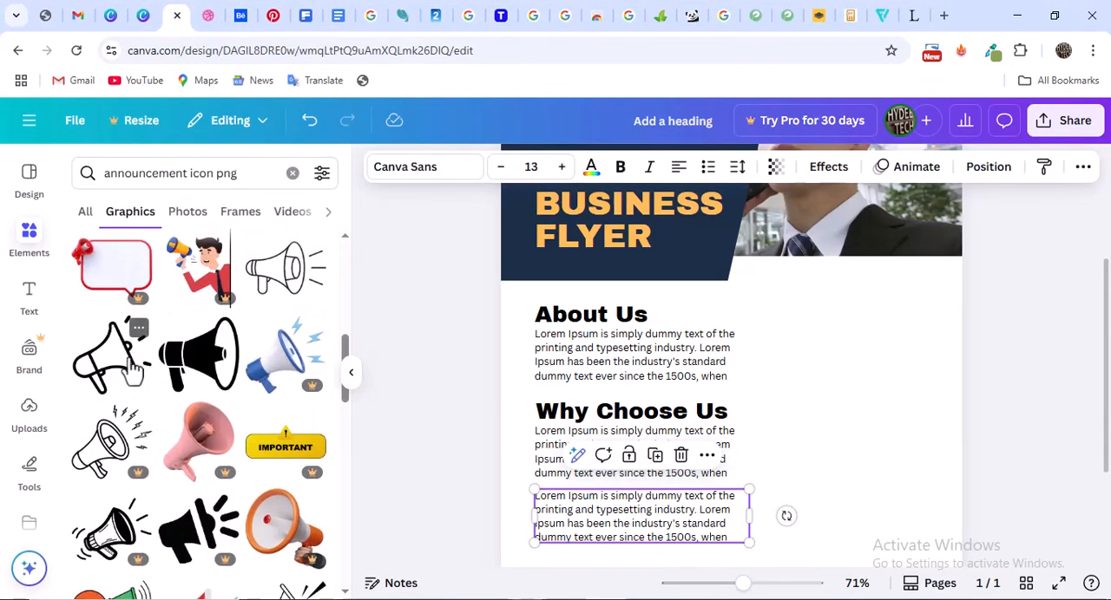
click(117, 365)
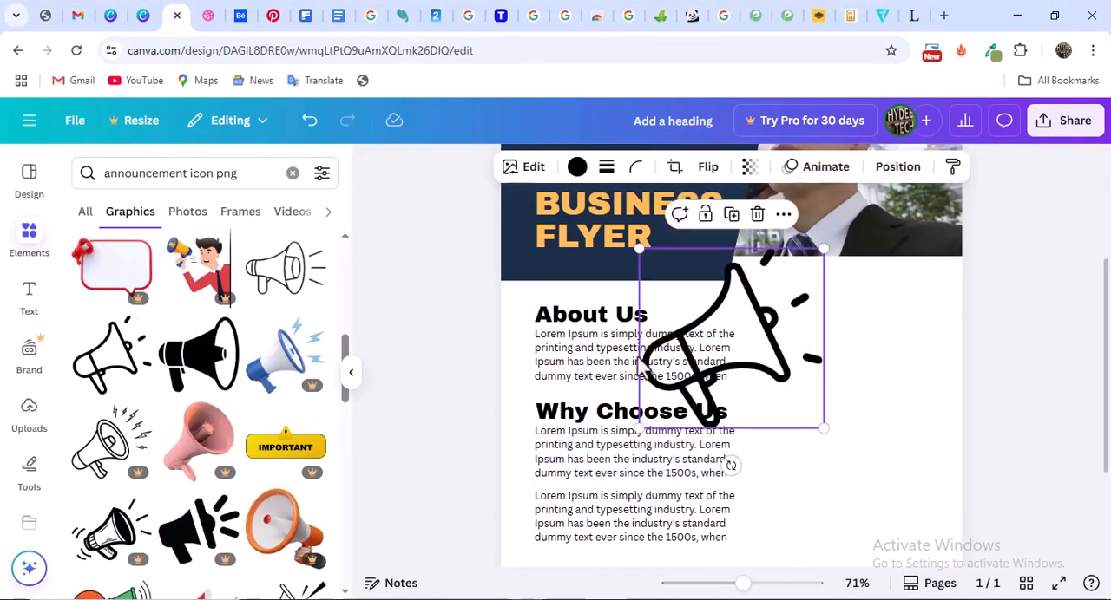
Shrink the megaphone graphic to a small icon and place it in the blank area beside the "About Us" paragraph
drag(823, 245, 714, 358)
drag(673, 399, 826, 373)
drag(868, 327, 820, 334)
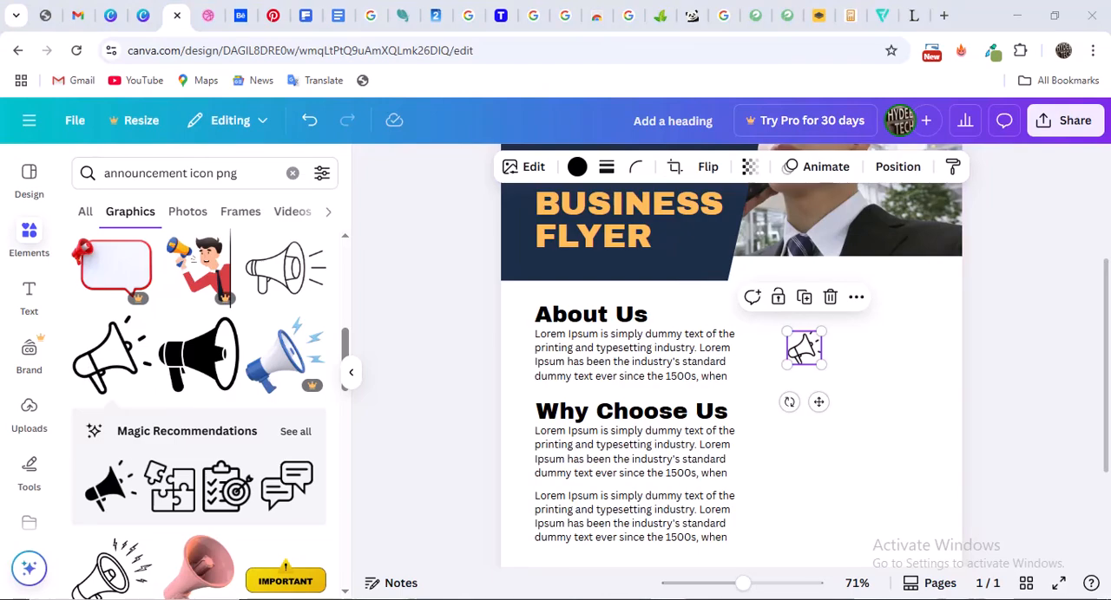
Find and launch the Windows Snipping Tool, then start a new snip over the flyer and minimize the tool
click(135, 599)
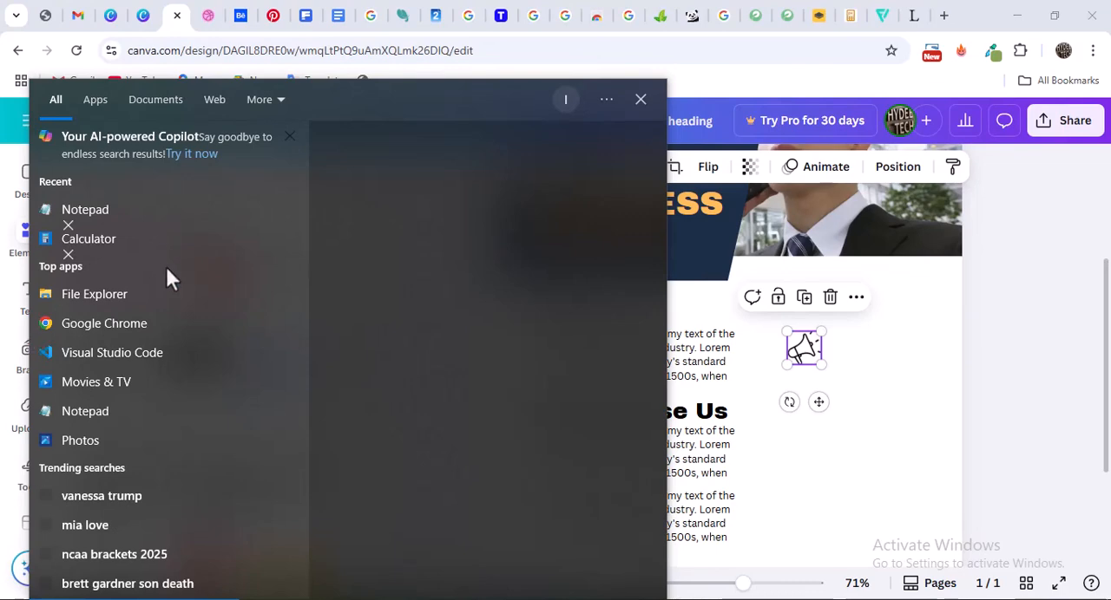
text(snipping)
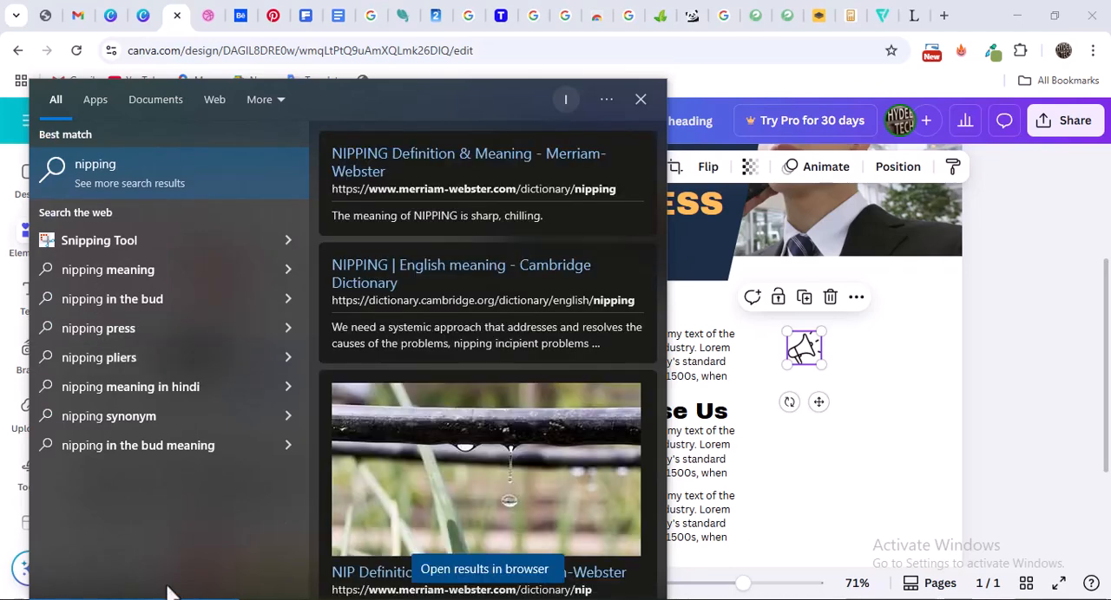
text(S)
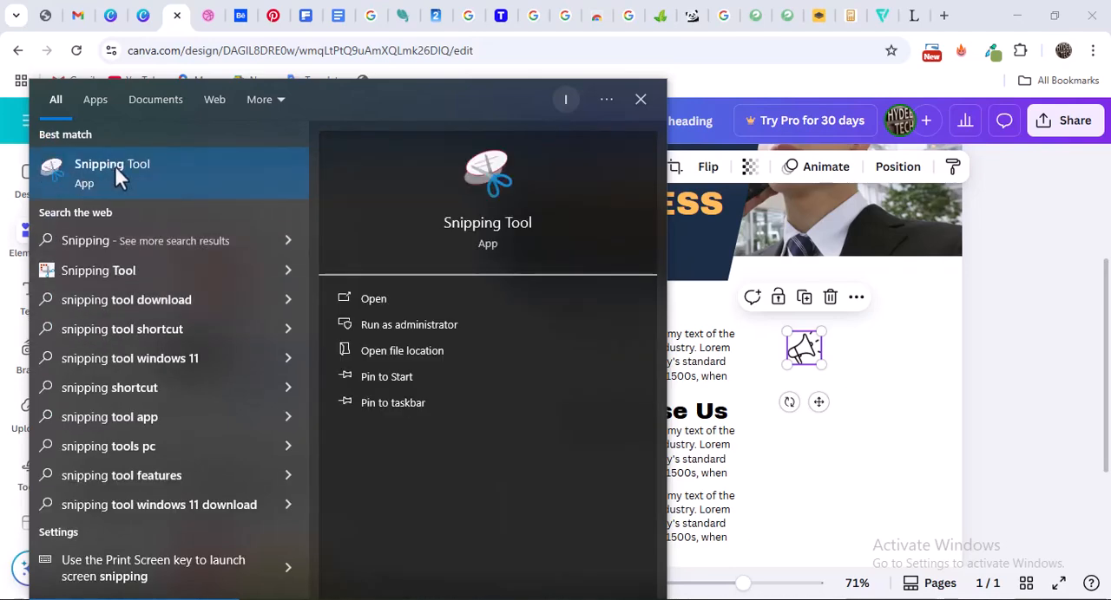
click(115, 169)
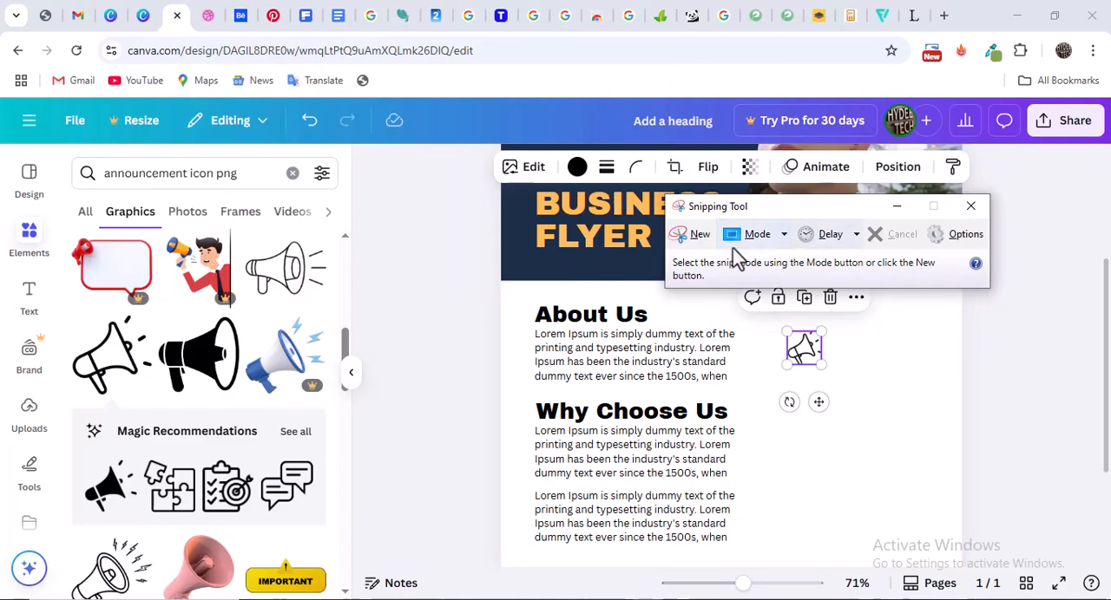
click(698, 236)
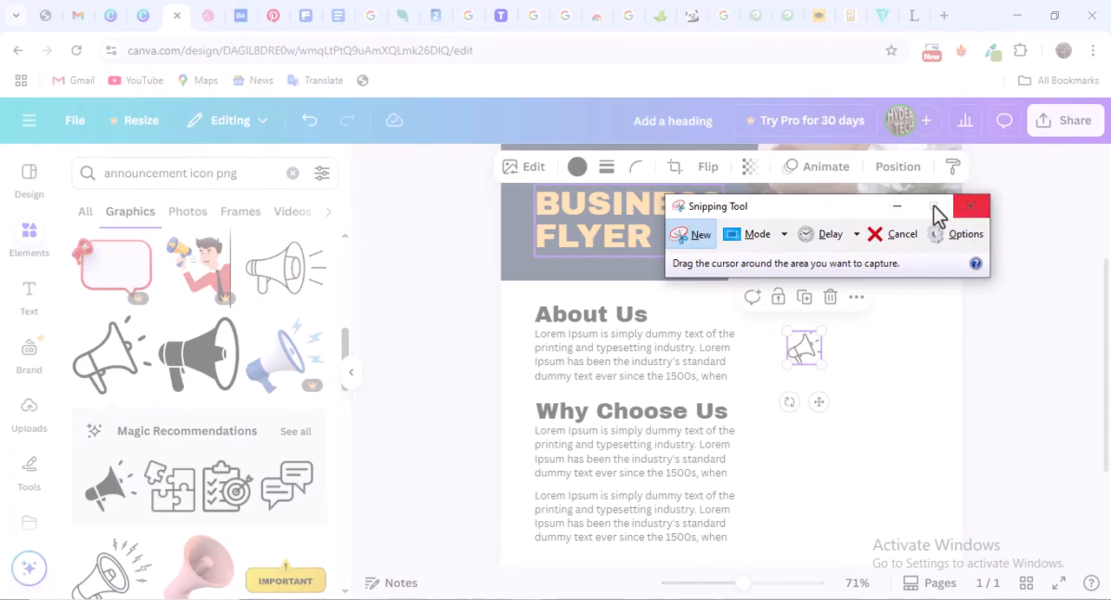
click(903, 211)
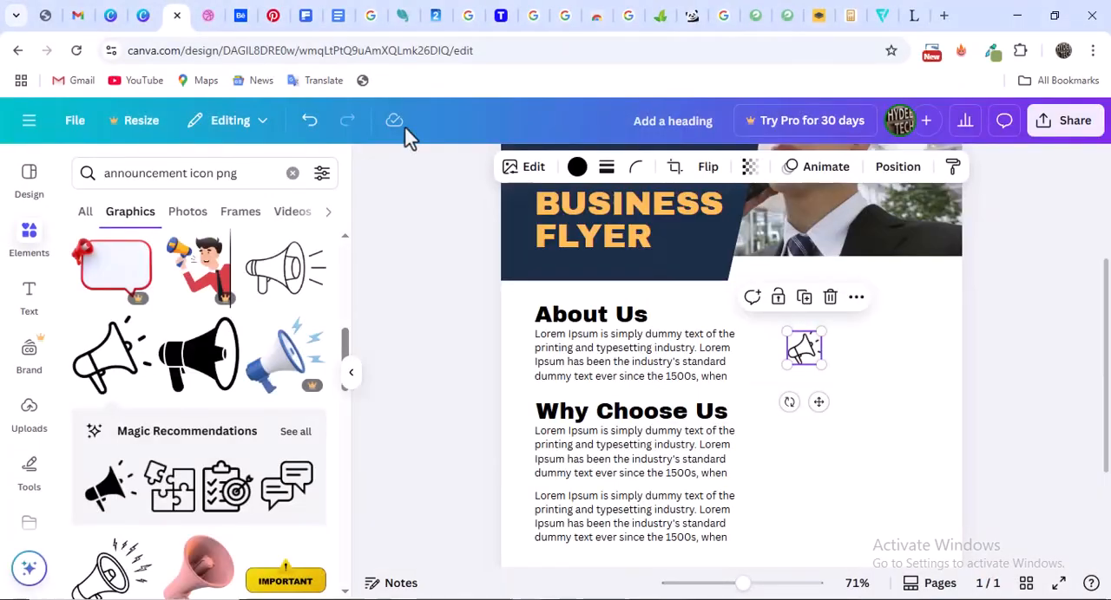
Switch to the Dribbble reference and snip its orange Marketing megaphone icon with the Snipping Tool
click(209, 15)
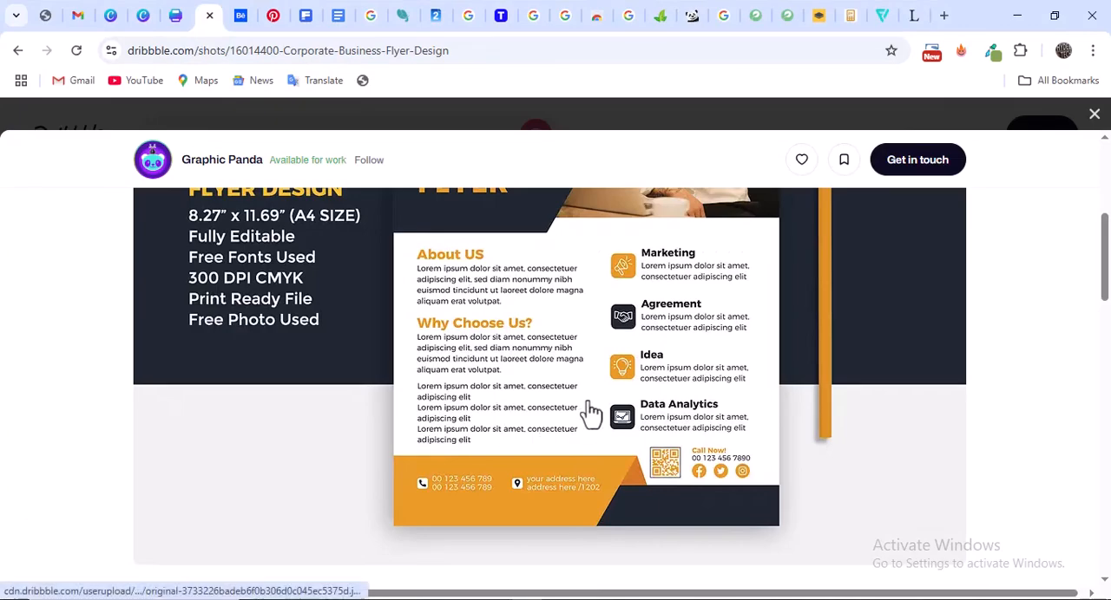
click(703, 599)
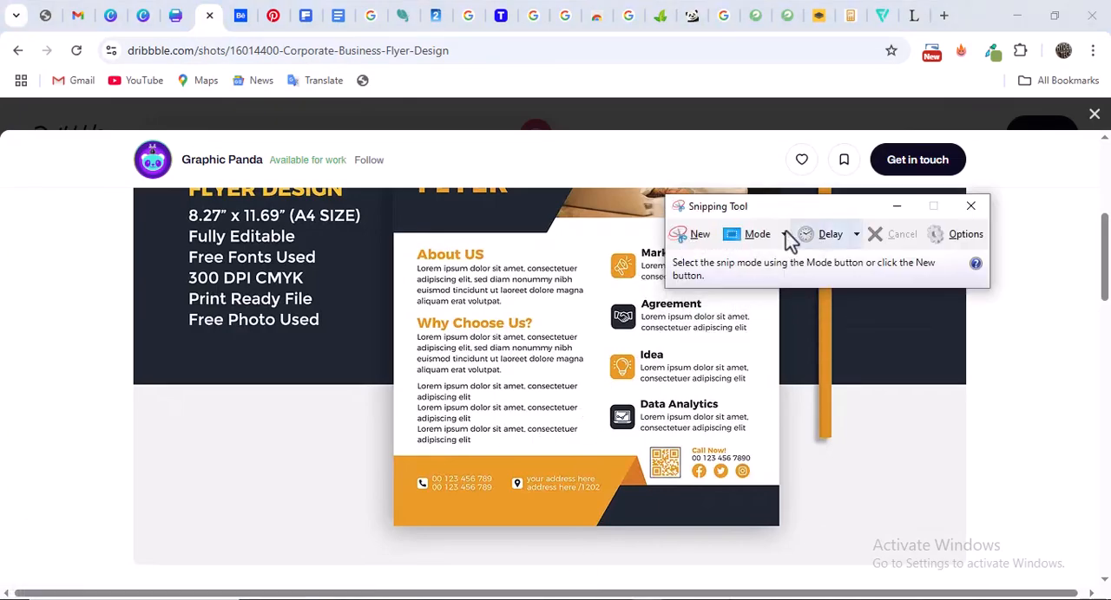
click(694, 243)
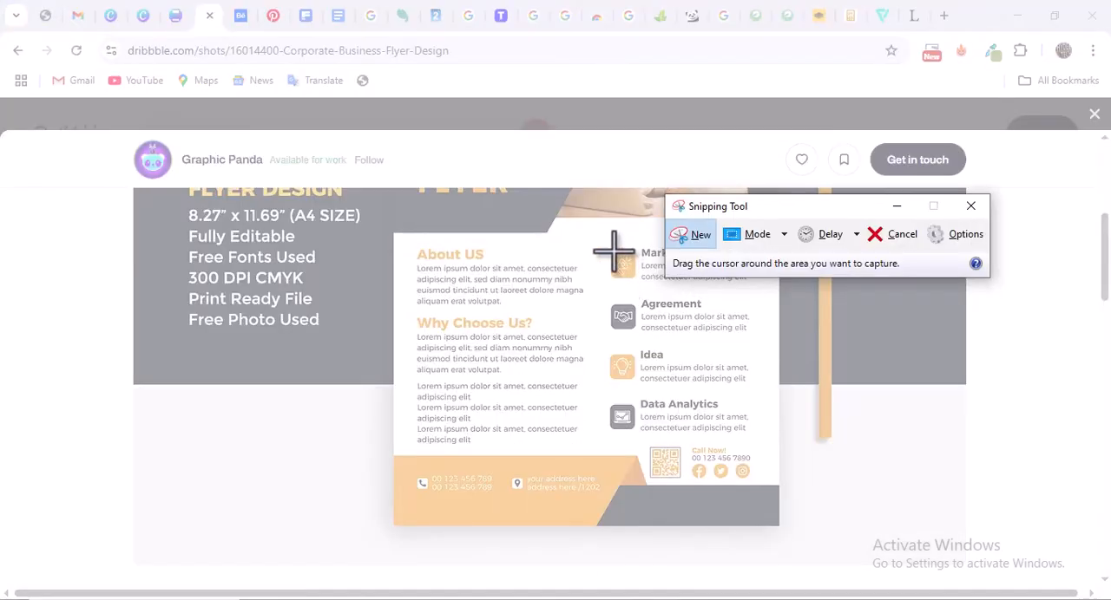
drag(607, 250, 638, 281)
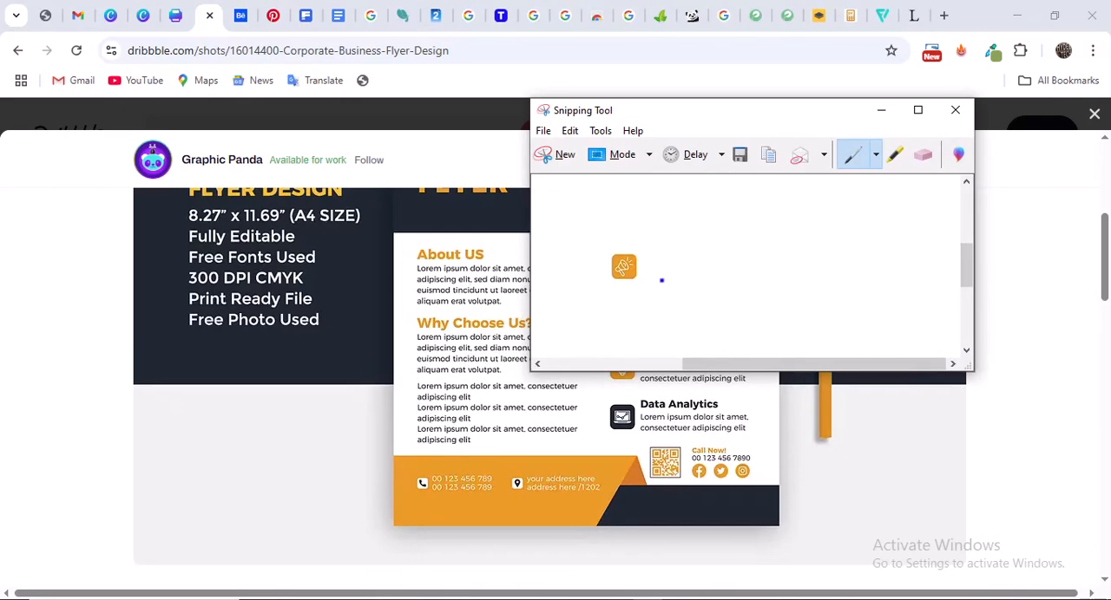
Save the snip as a PNG named Capture in the Graphics Design folder and close the Snipping Tool
click(541, 133)
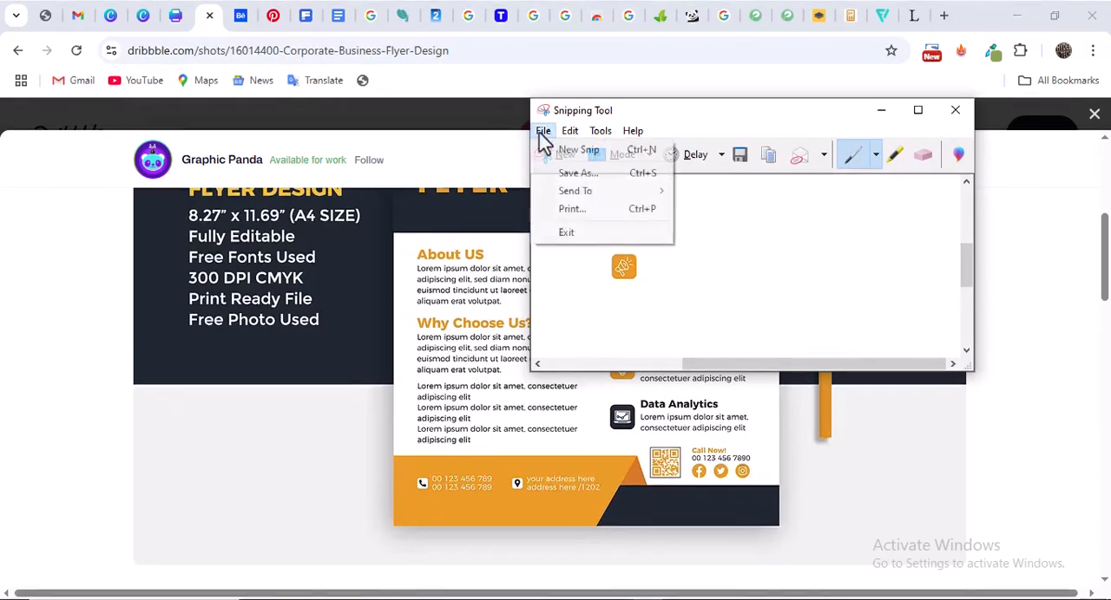
click(580, 176)
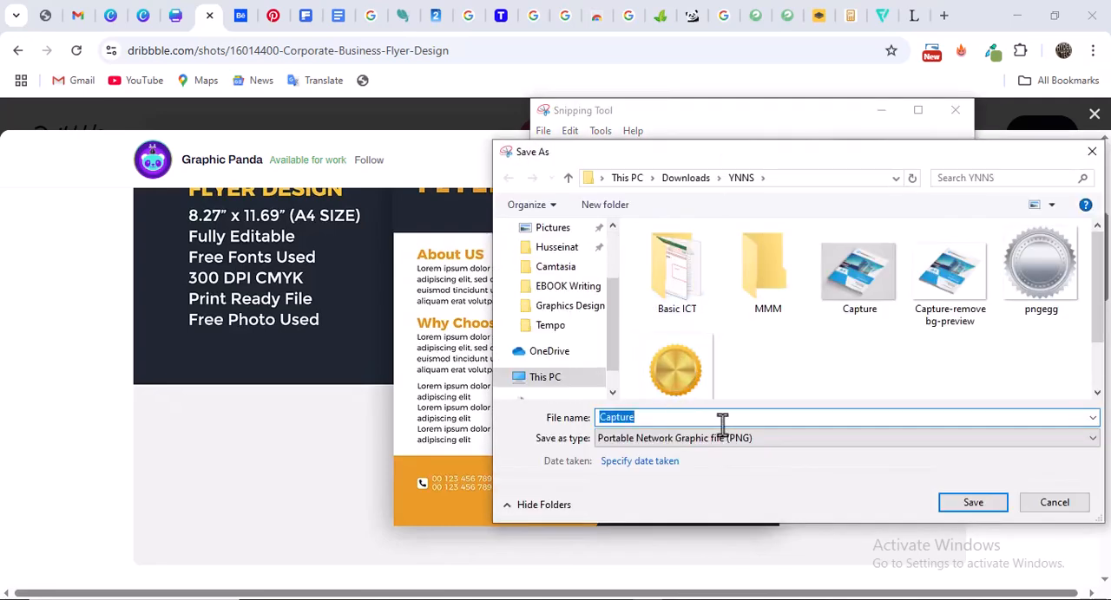
scroll(565, 317, down, 3)
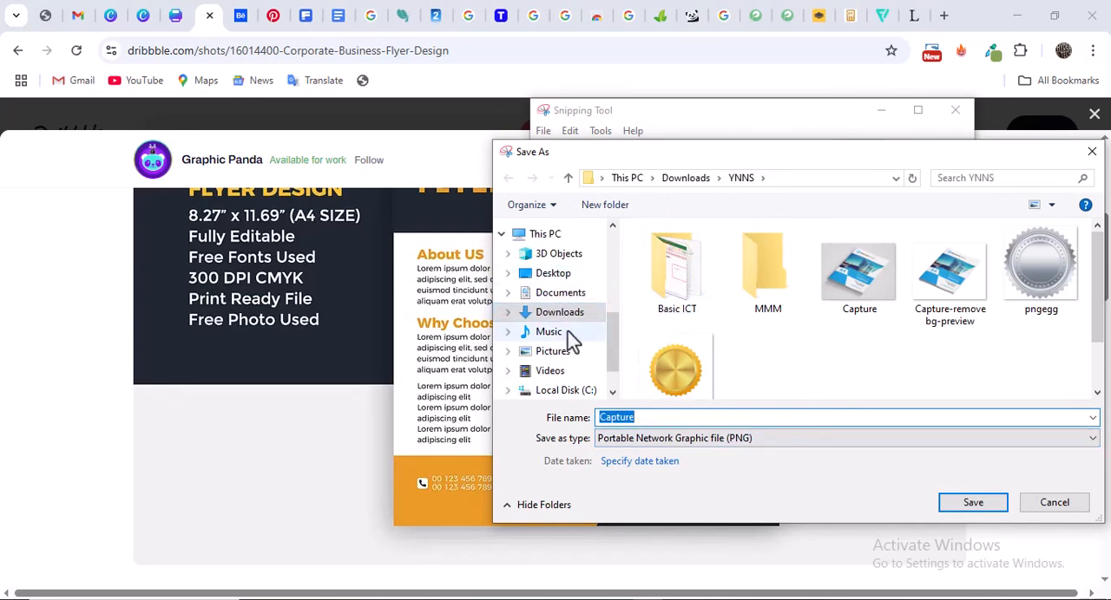
scroll(568, 326, up, 4)
click(568, 287)
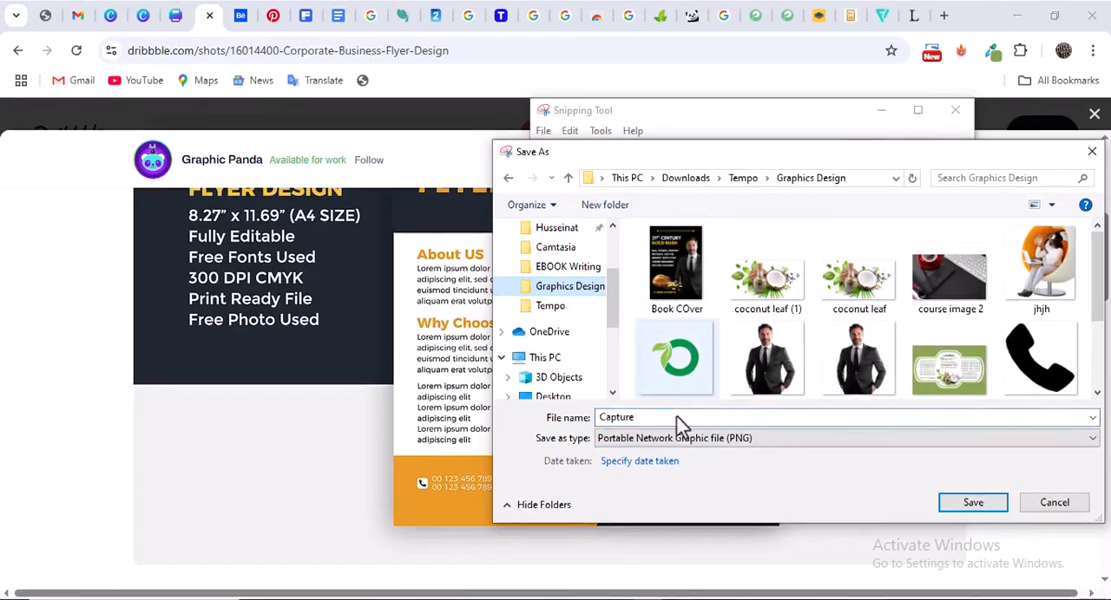
click(973, 502)
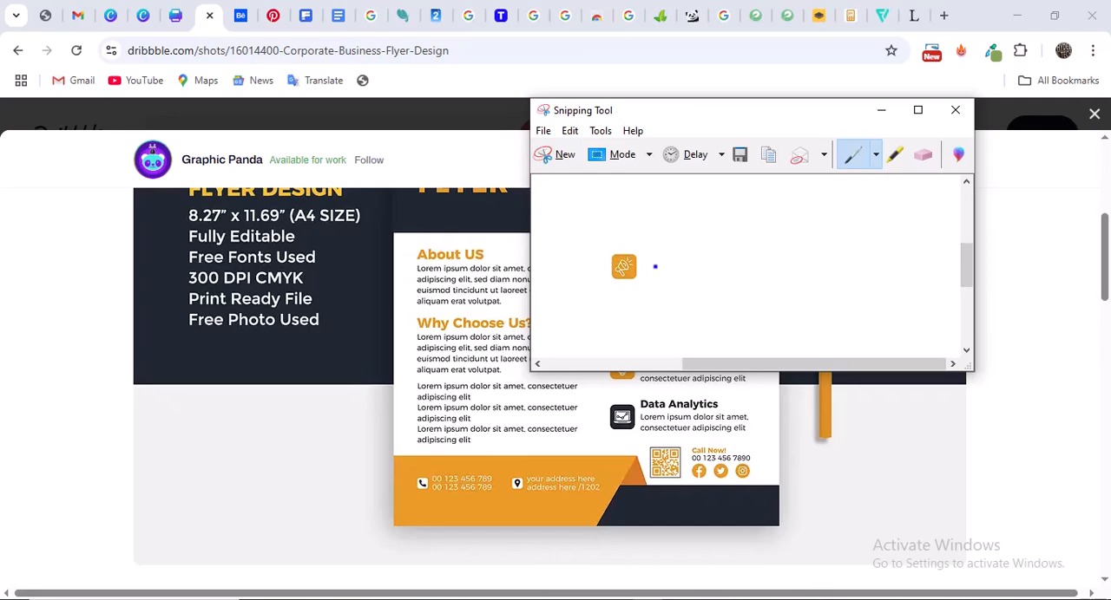
click(952, 112)
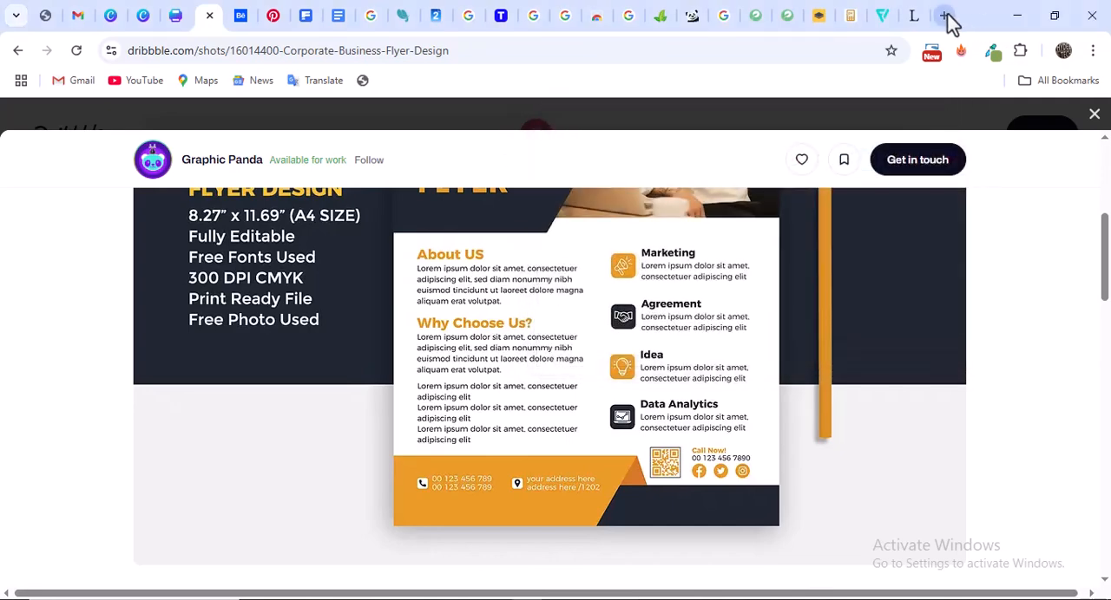
Run a Google Lens image search in a new tab with the Capture file and look through the matches for a similar megaphone icon
click(946, 17)
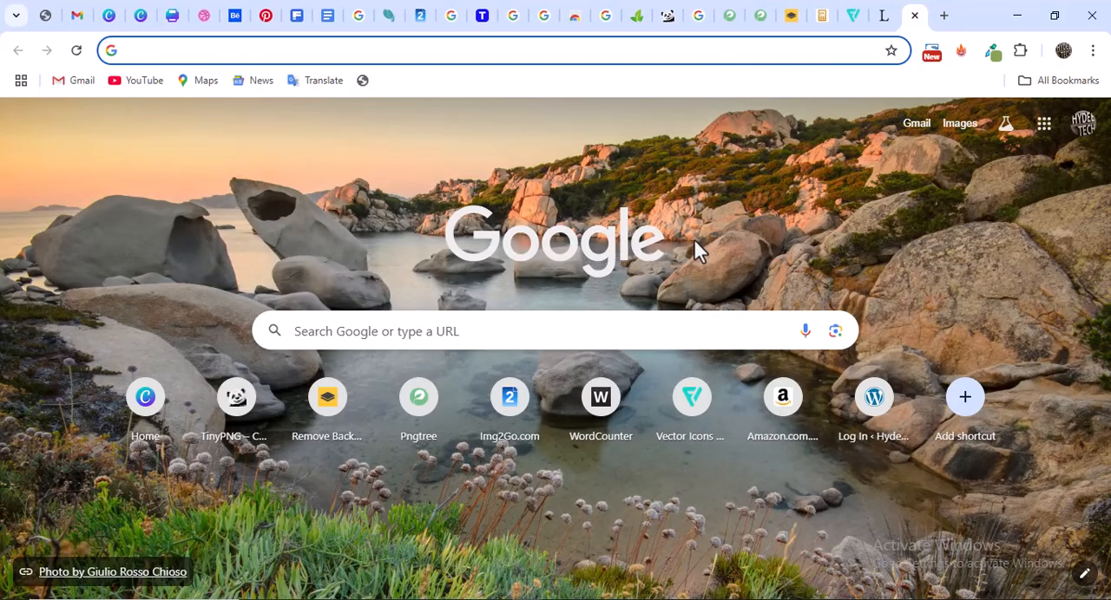
click(834, 332)
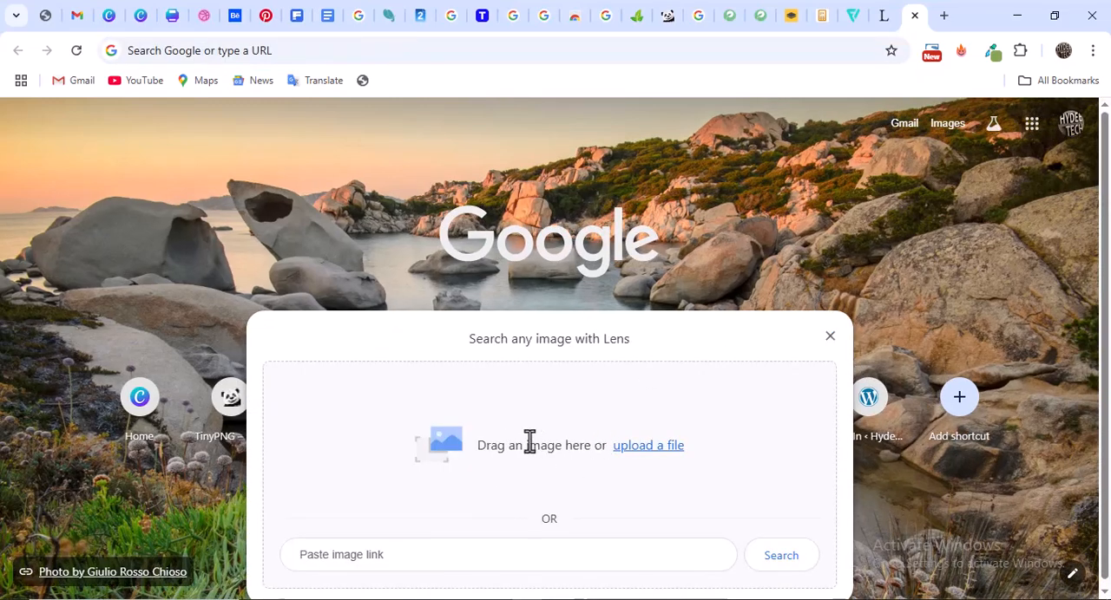
click(642, 460)
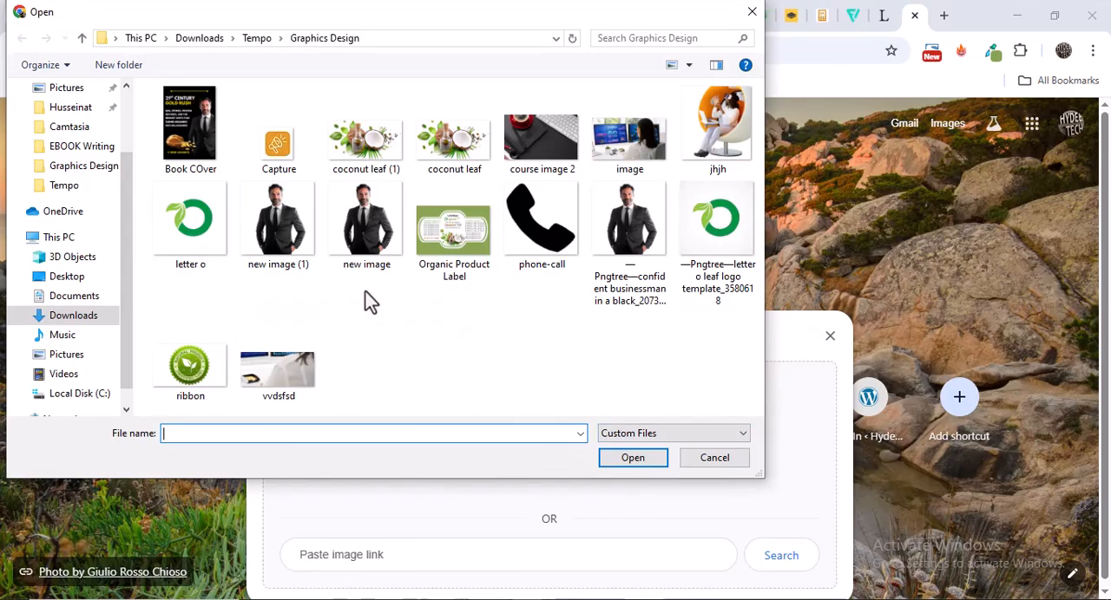
click(276, 154)
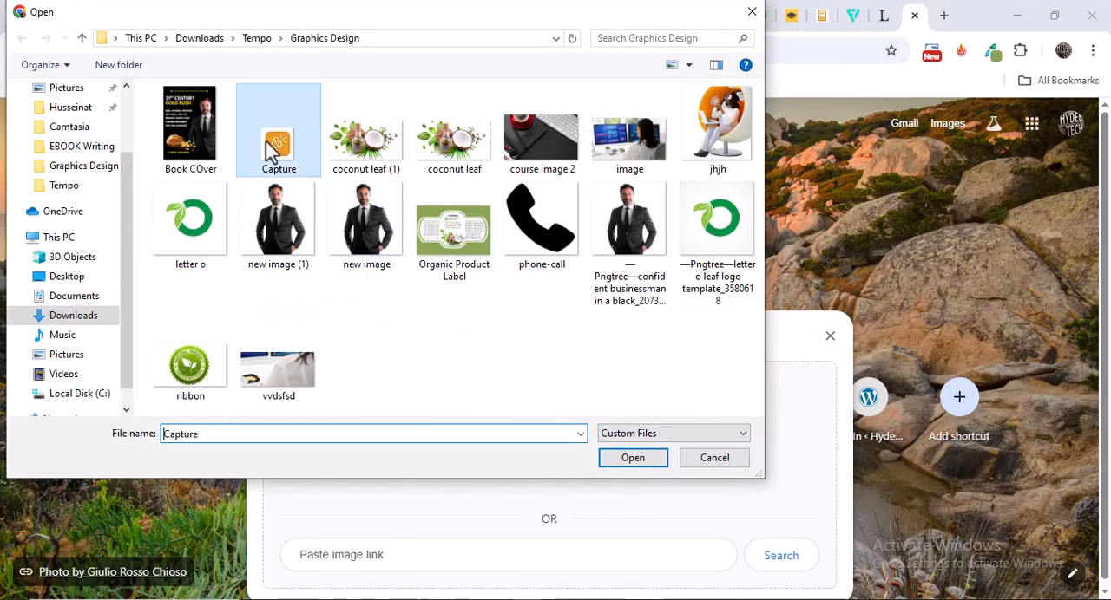
click(641, 462)
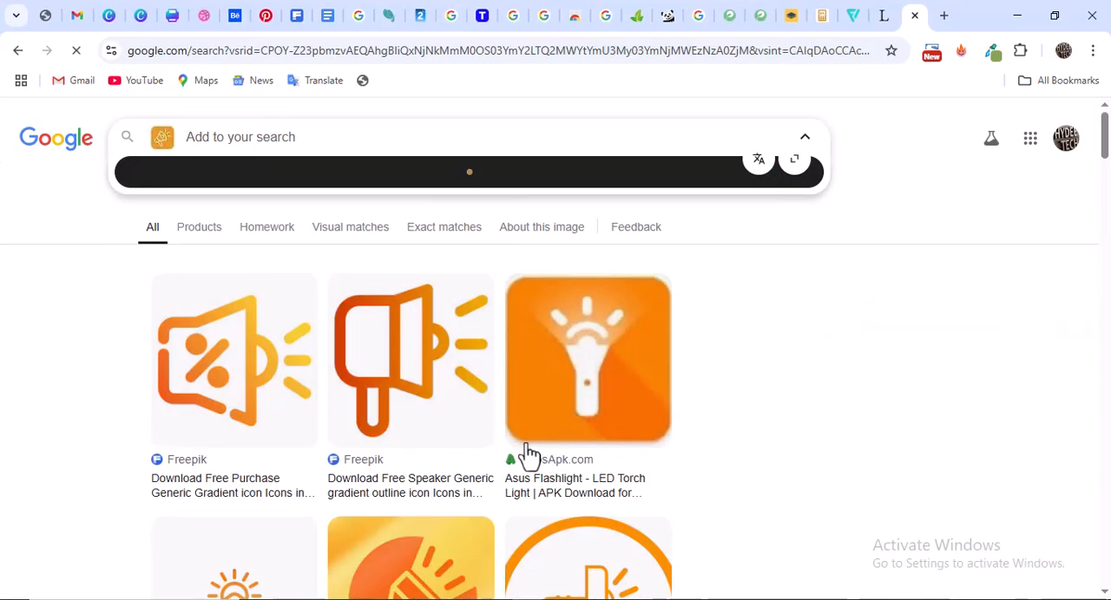
scroll(488, 440, down, 2)
scroll(434, 420, down, 2)
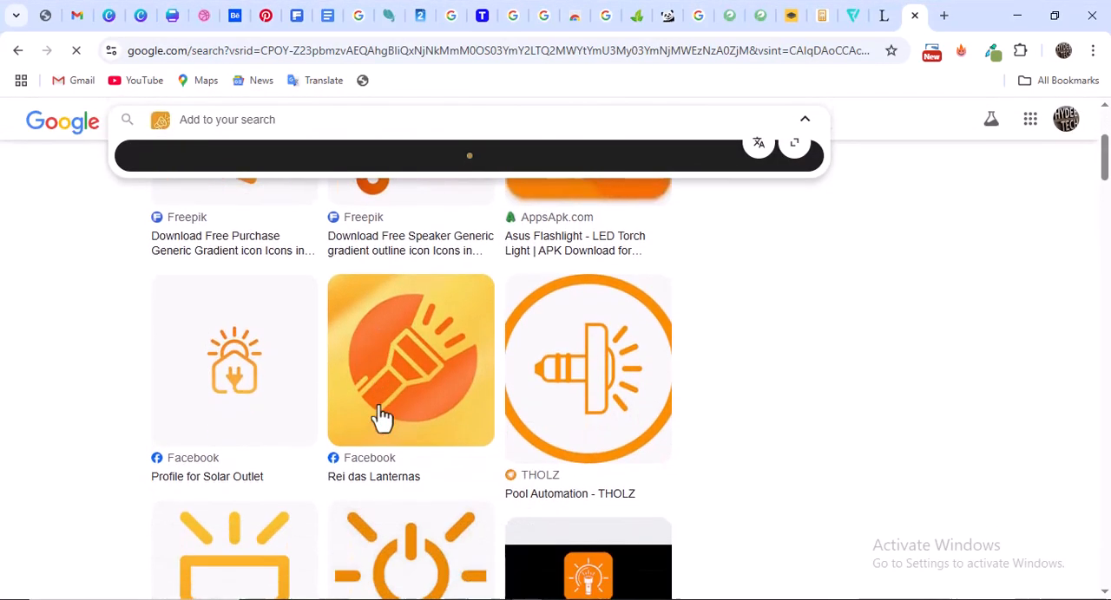
scroll(400, 419, down, 3)
scroll(399, 418, down, 2)
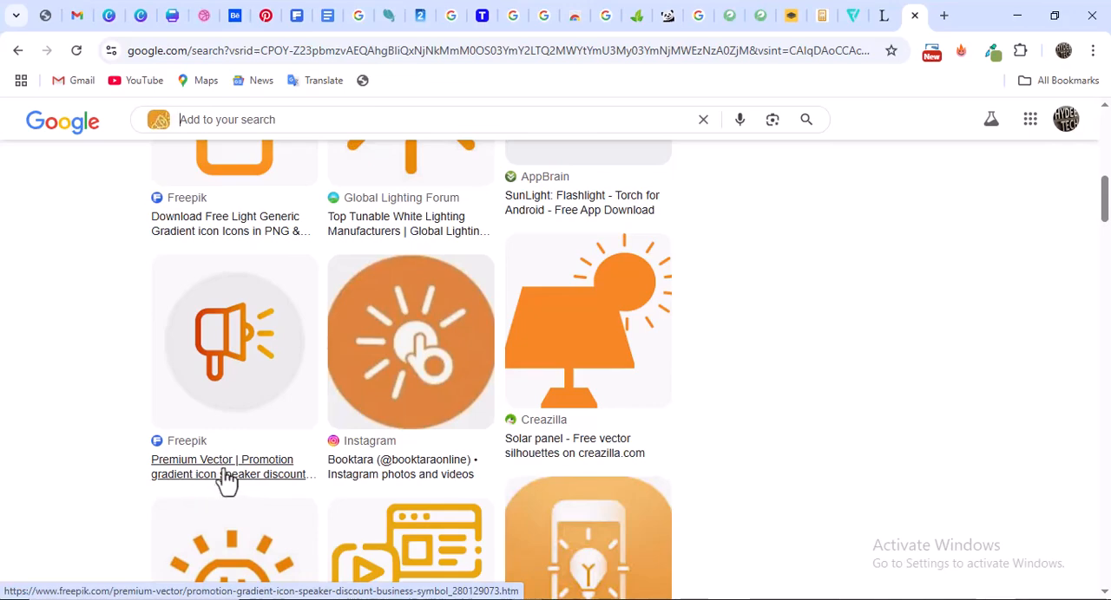
Look further through the Google Lens visual matches for a megaphone icon like the reference
scroll(223, 481, down, 5)
scroll(260, 408, down, 15)
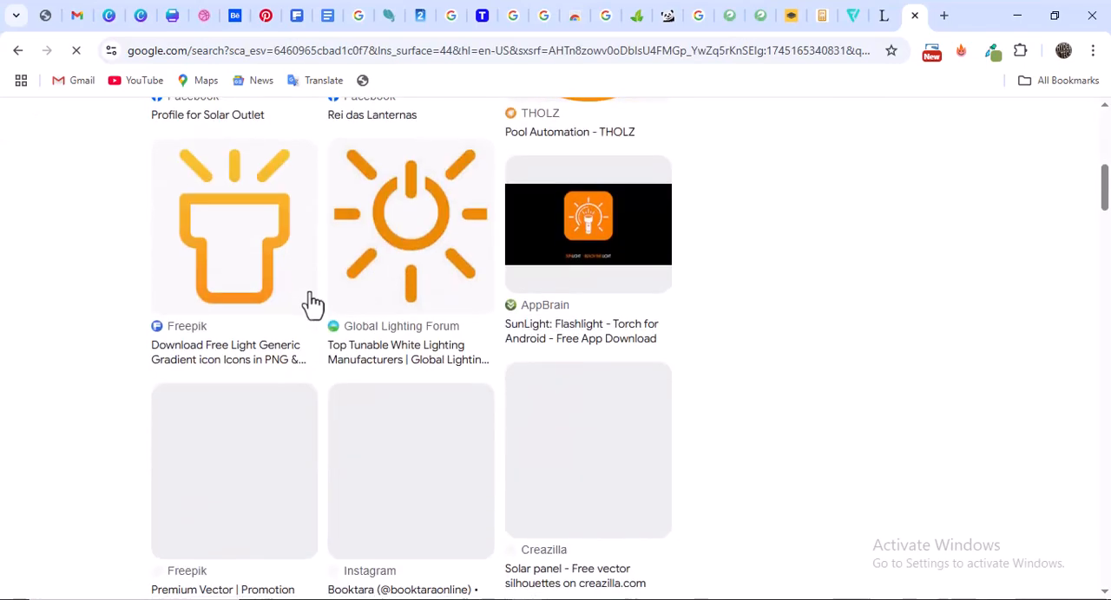
scroll(313, 304, down, 4)
scroll(314, 304, up, 4)
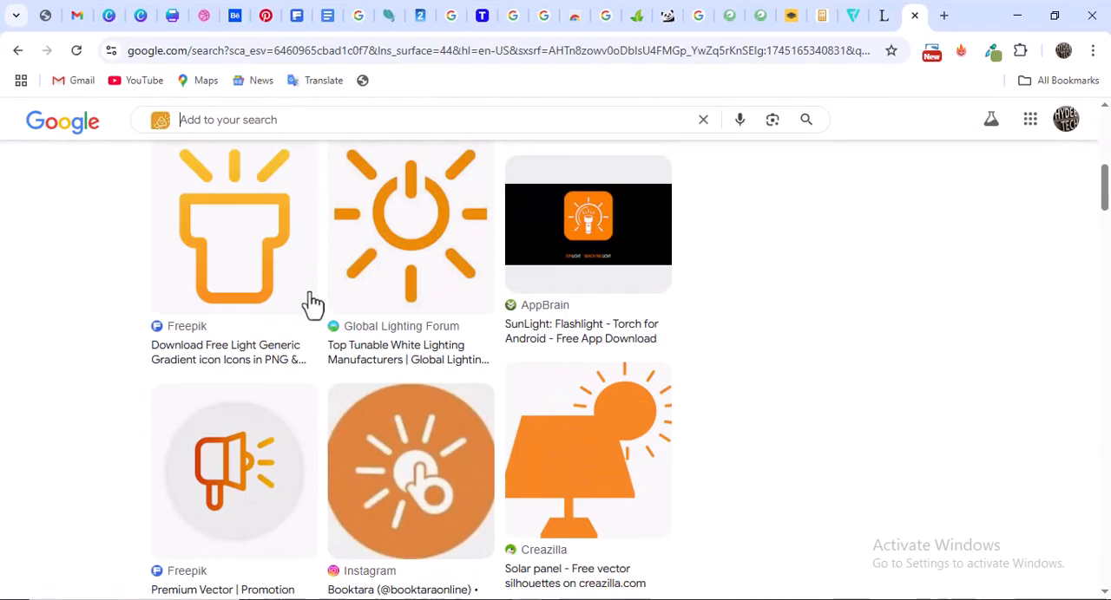
scroll(313, 303, up, 3)
scroll(313, 304, down, 3)
scroll(314, 303, up, 15)
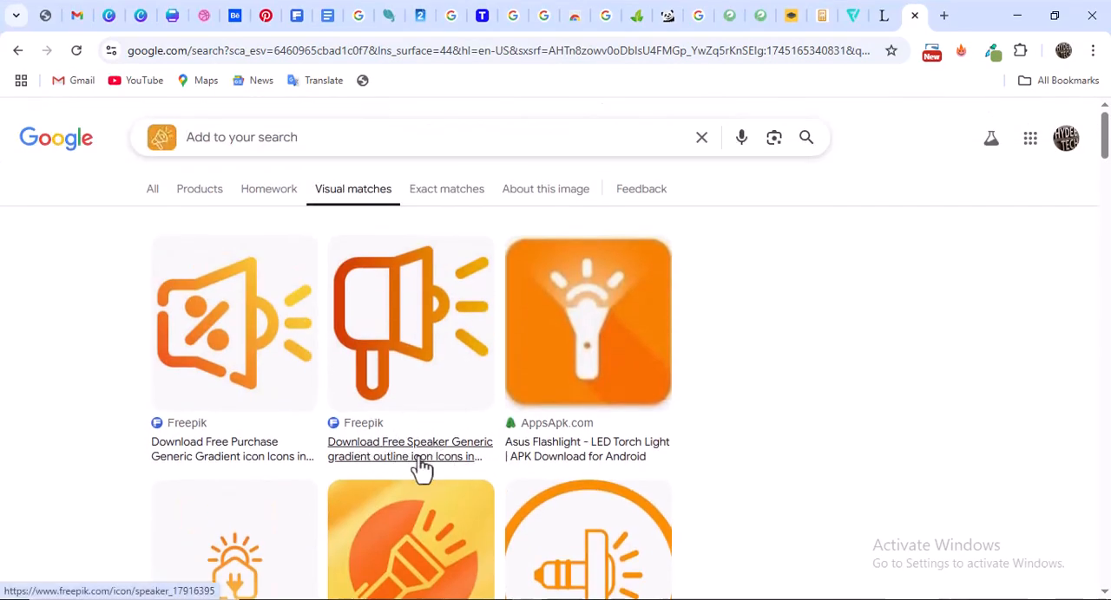
Switch to Flaticon, search for "Speaker icon" and browse the results for a matching megaphone
click(945, 16)
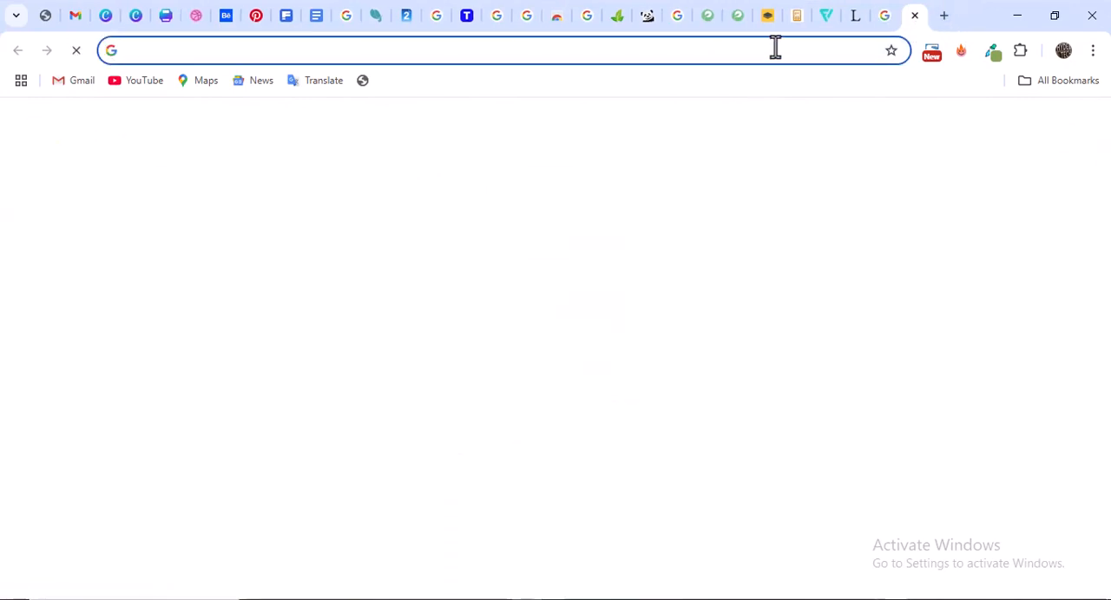
click(829, 16)
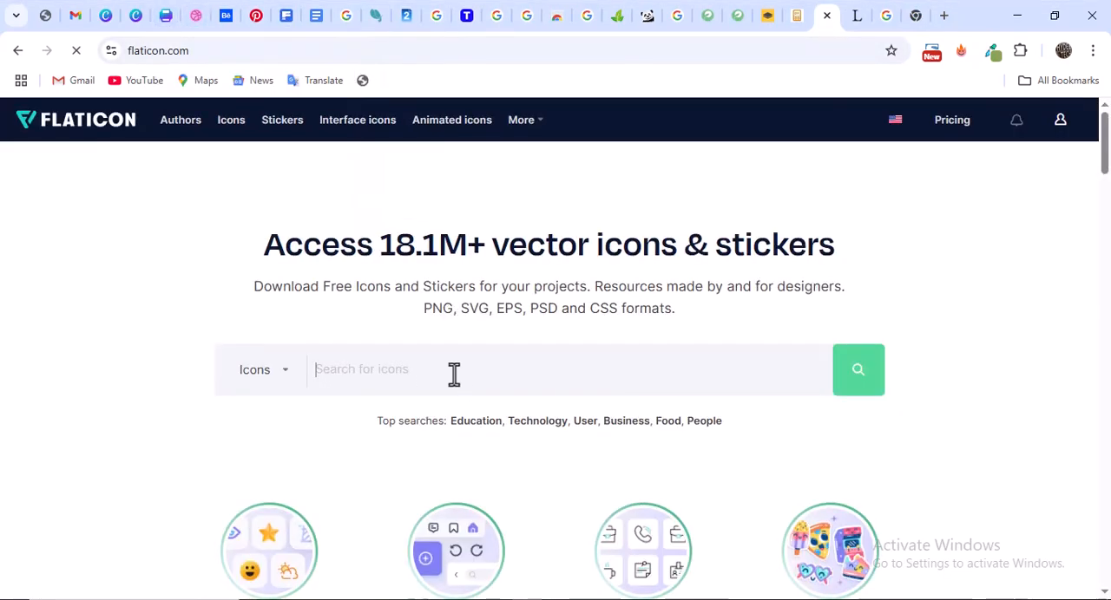
text(Spa)
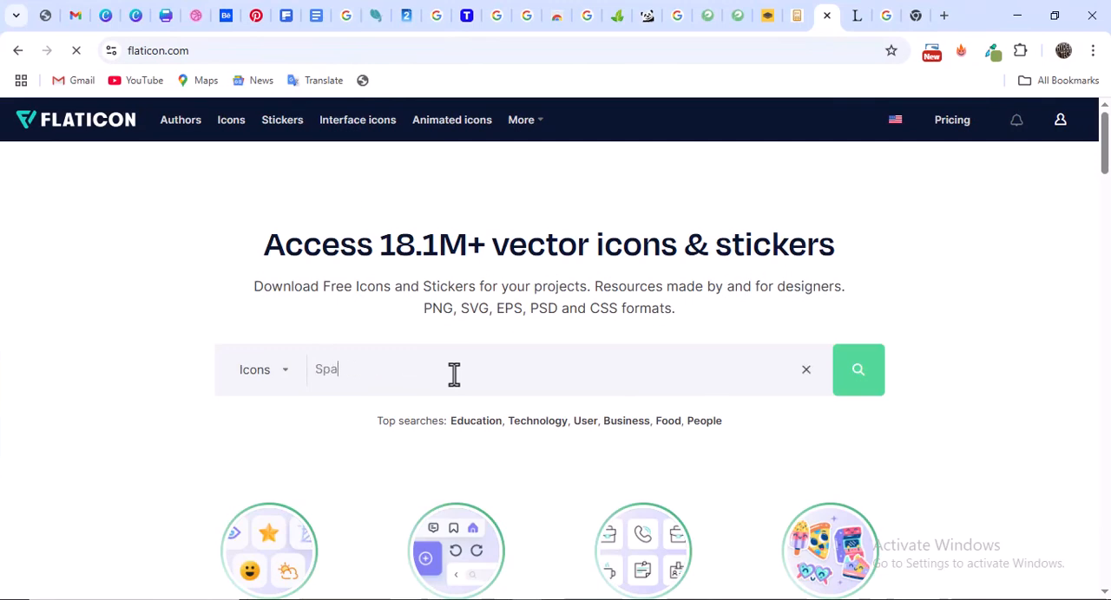
text(ker icon)
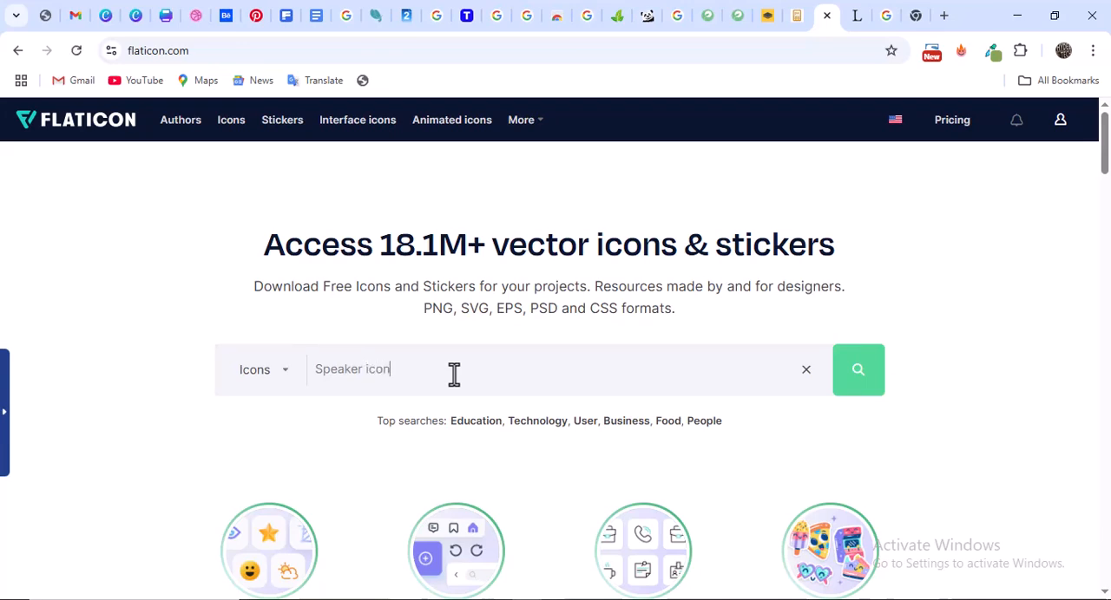
key(Return)
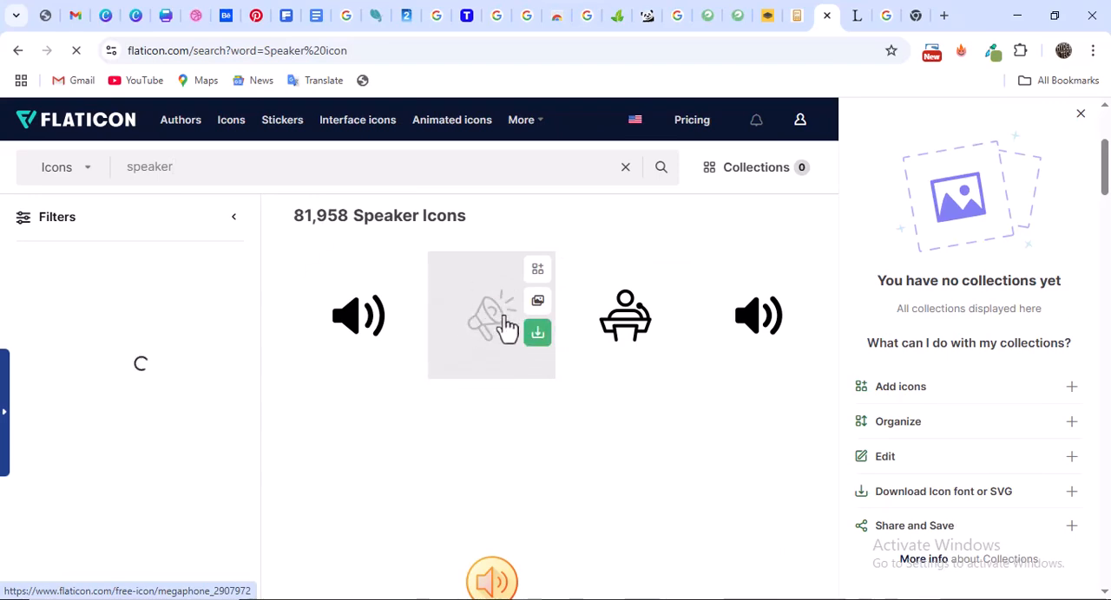
scroll(486, 332, down, 1)
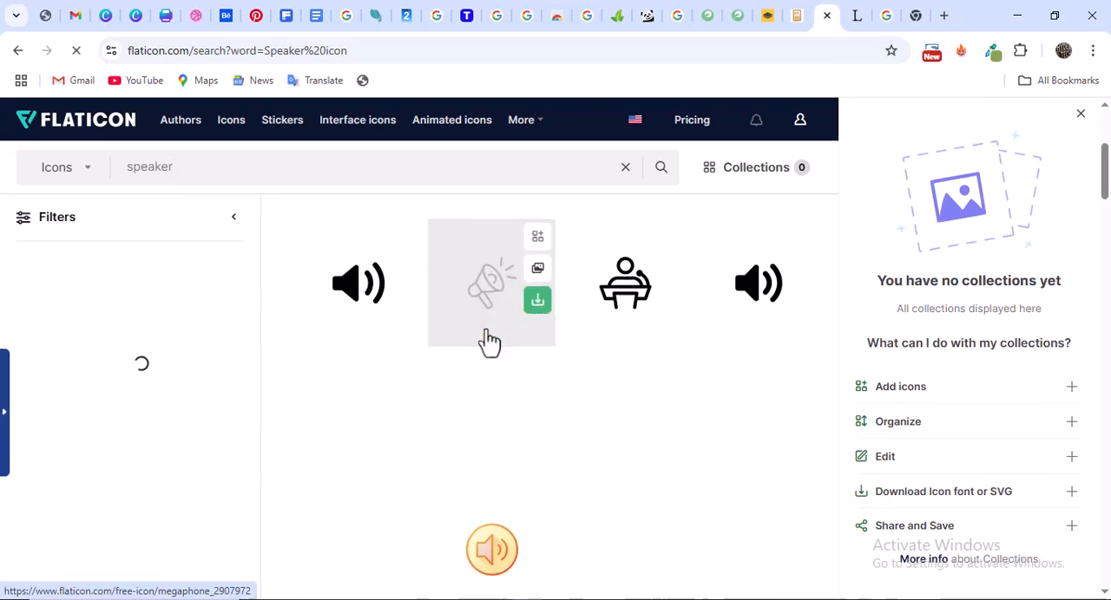
scroll(489, 341, down, 5)
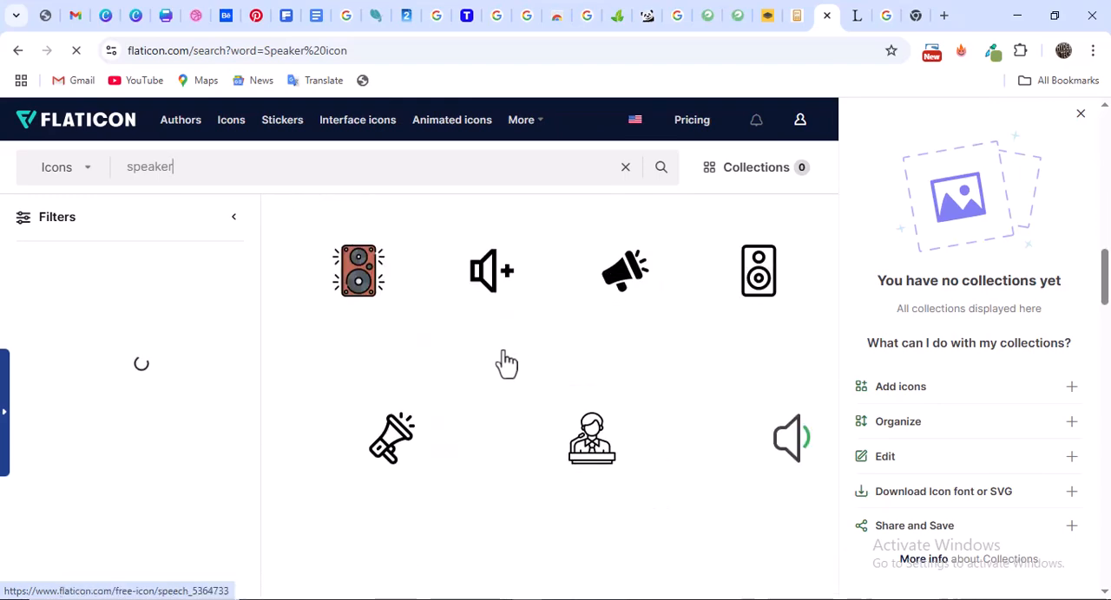
mouse_move(516, 379)
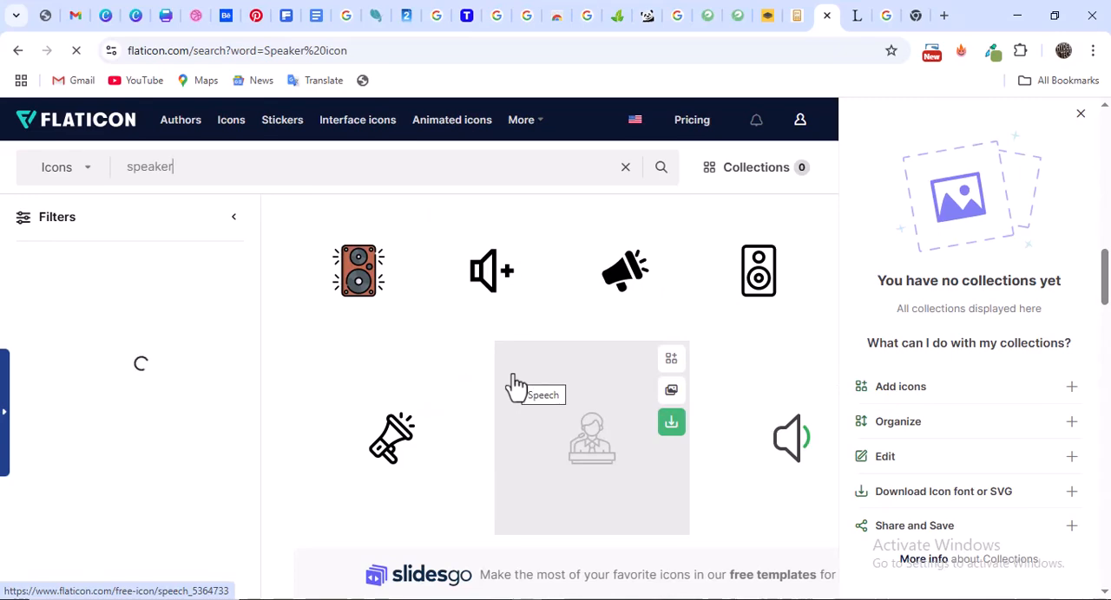
click(1080, 113)
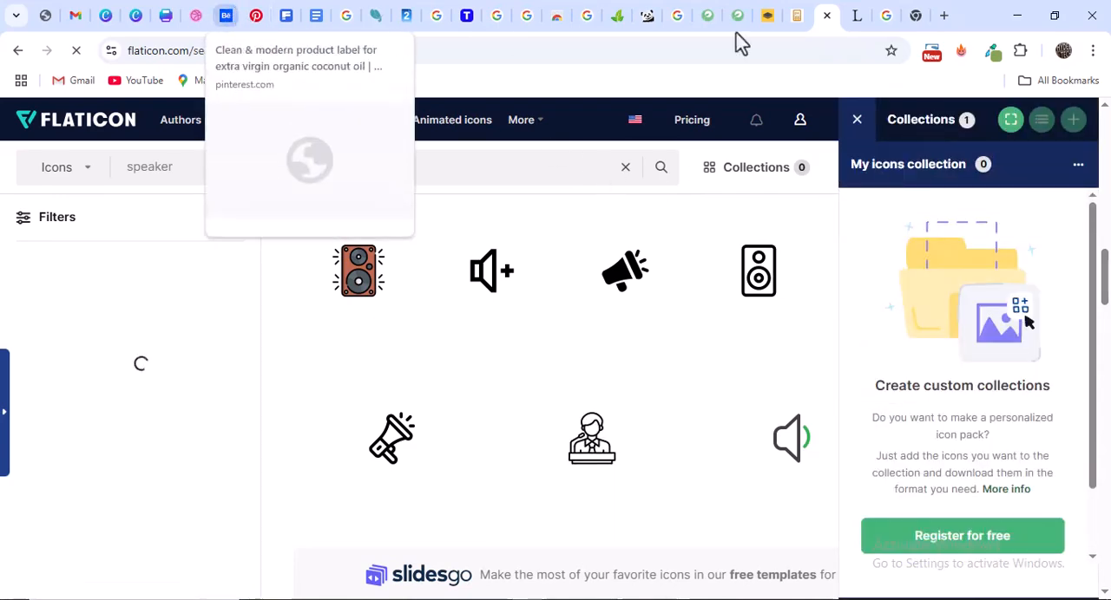
Compare the Canva flyer with the Marketing icon on the Dribbble reference and return to the Canva design
click(887, 16)
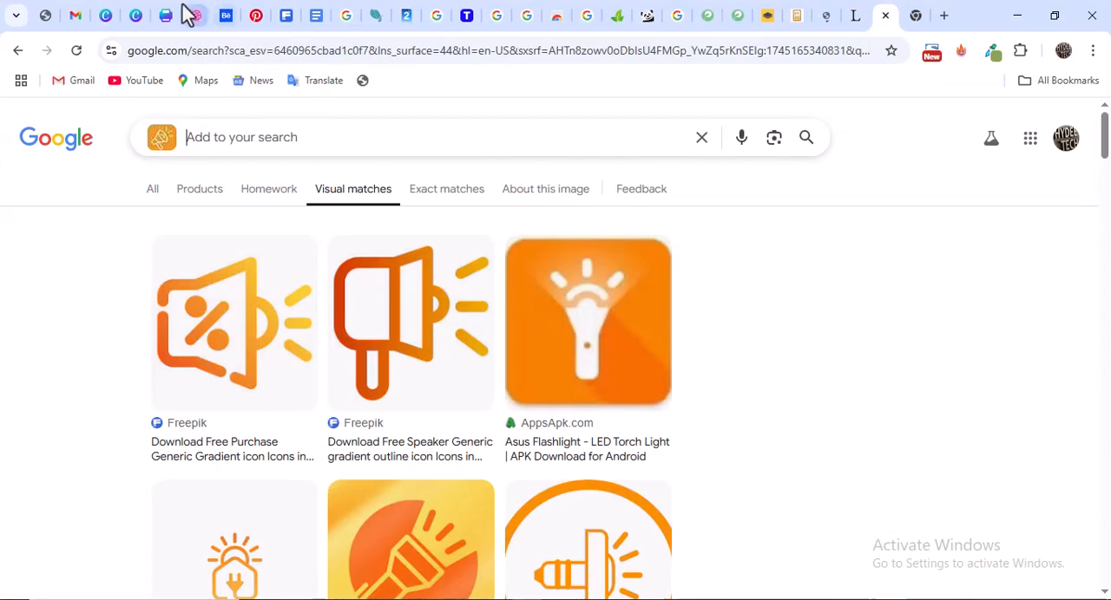
click(165, 15)
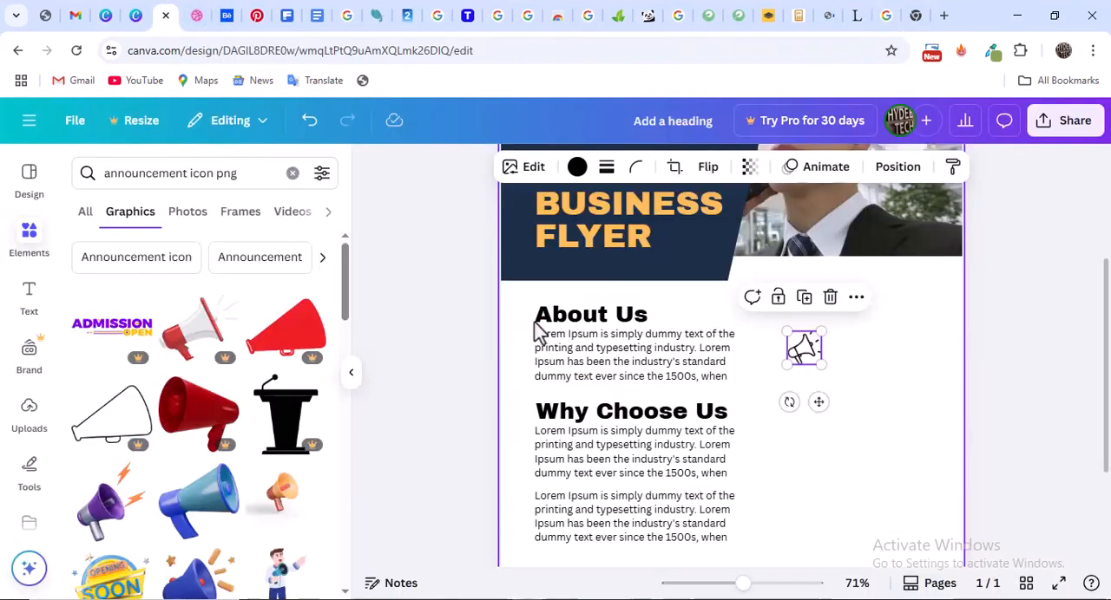
click(196, 15)
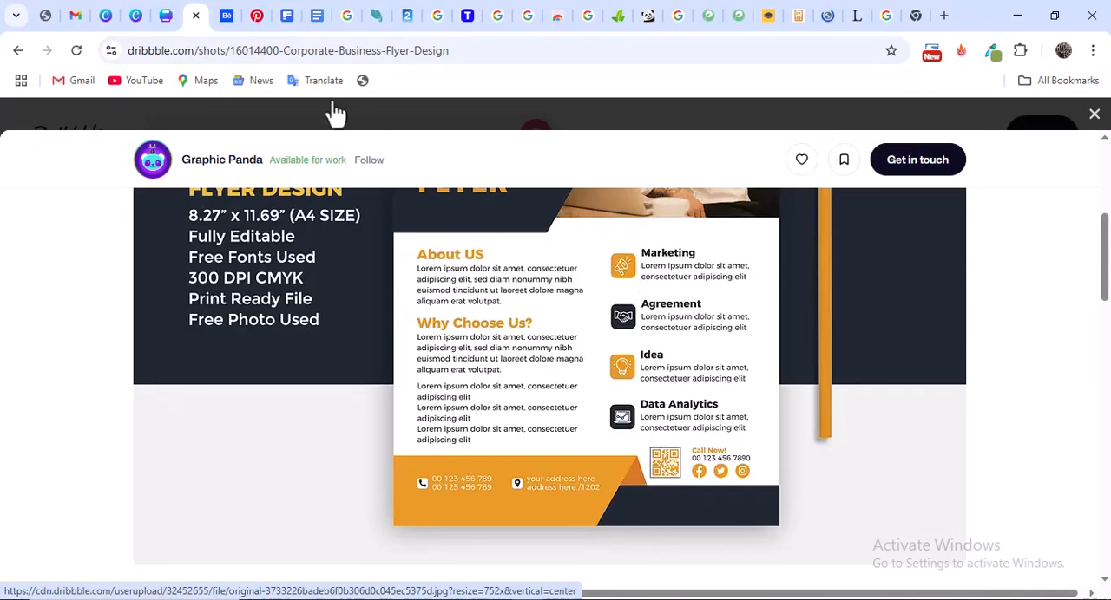
click(165, 15)
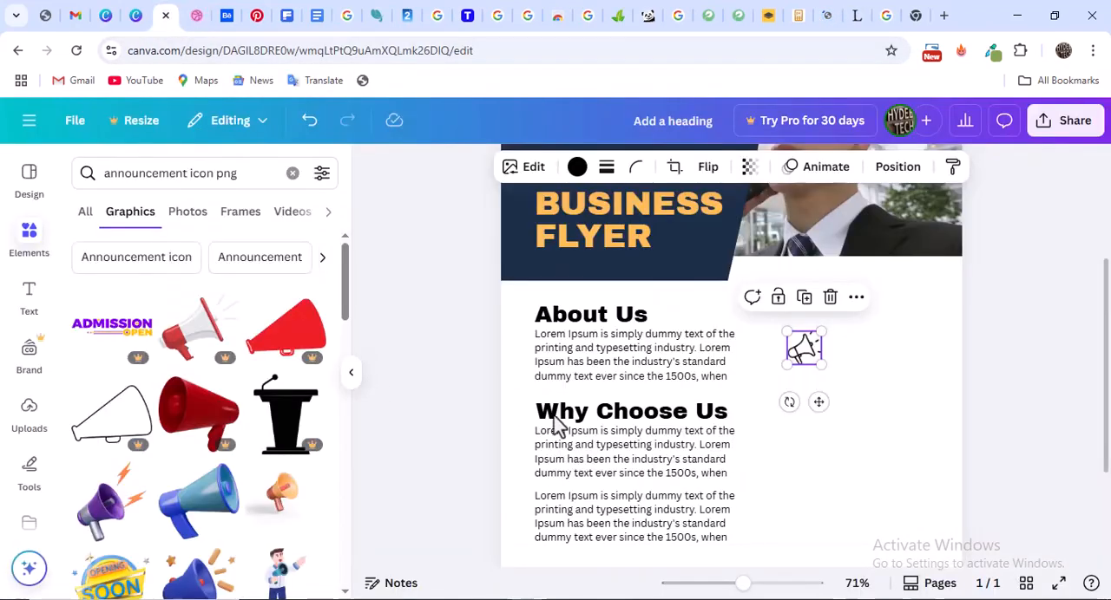
Clear the announcement icon search in the elements library and add a rounded square shape beside the About Us section
click(31, 246)
scroll(163, 325, down, 2)
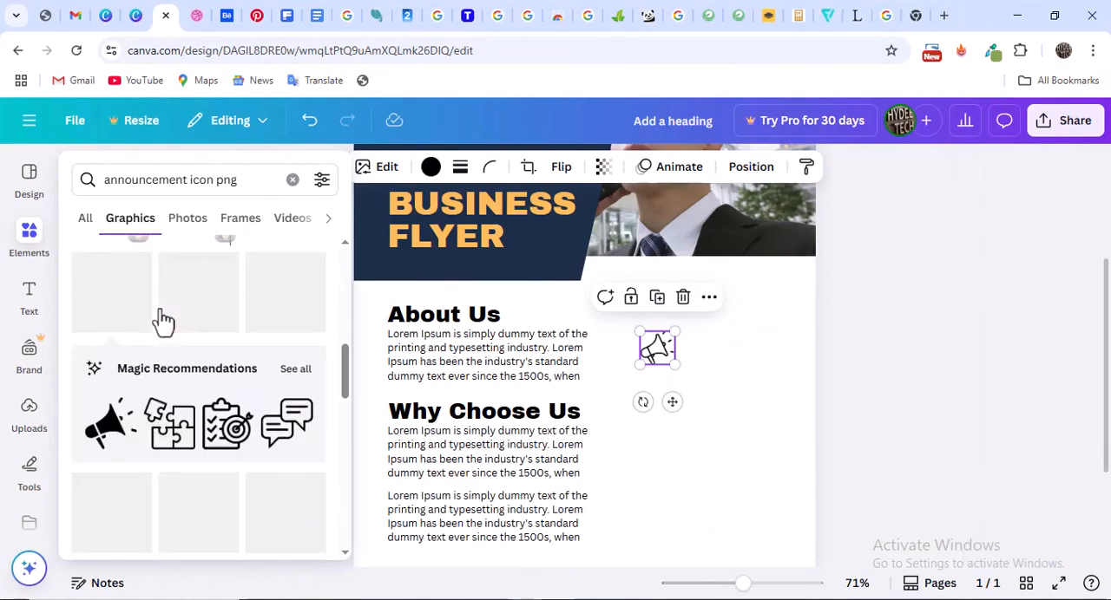
click(87, 223)
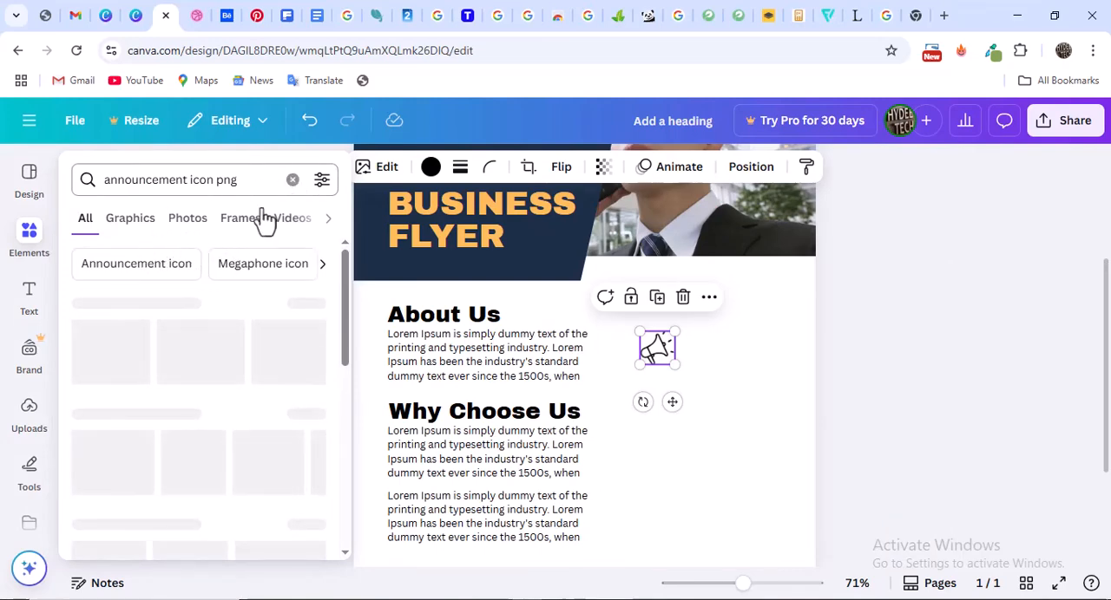
click(292, 180)
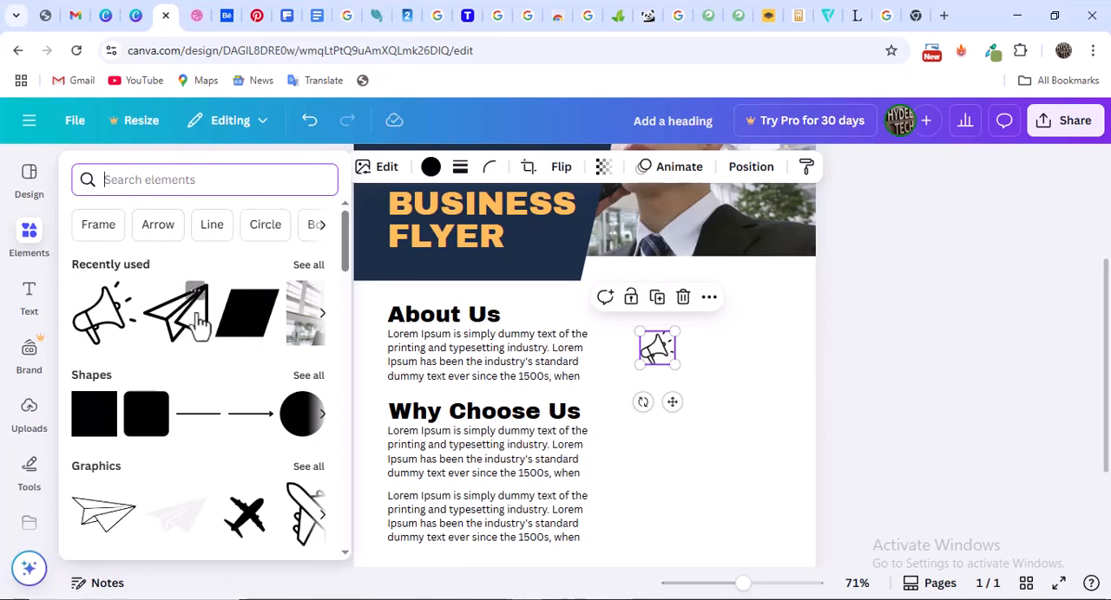
scroll(161, 395, down, 1)
scroll(160, 395, down, 1)
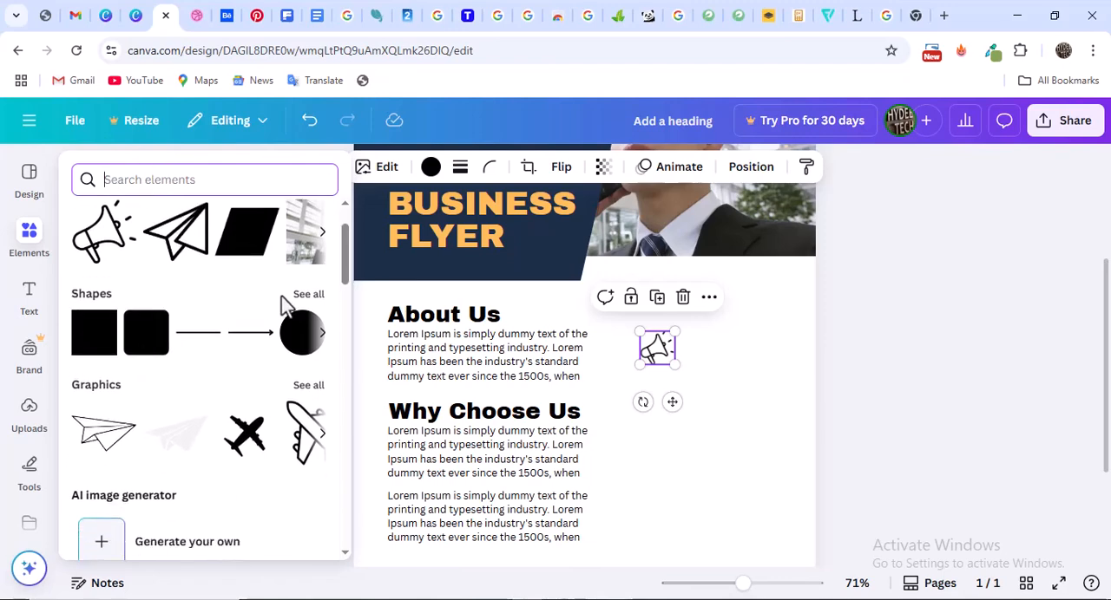
click(142, 345)
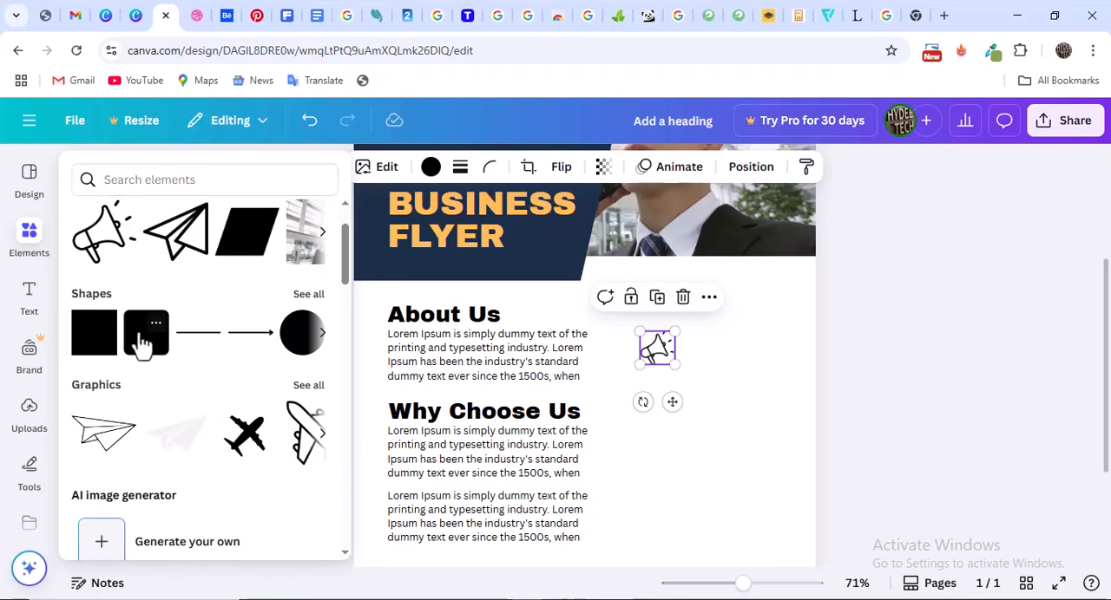
drag(611, 294, 684, 383)
key(ctrl+z)
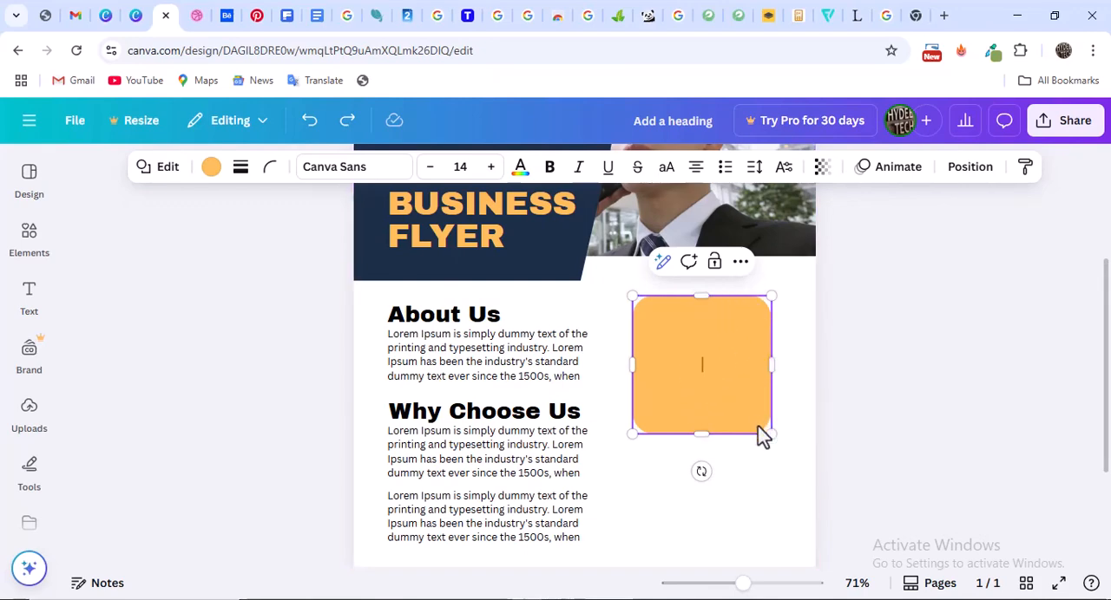
Shrink the orange square to icon size and set its corner rounding to 13
drag(771, 434, 684, 313)
click(271, 168)
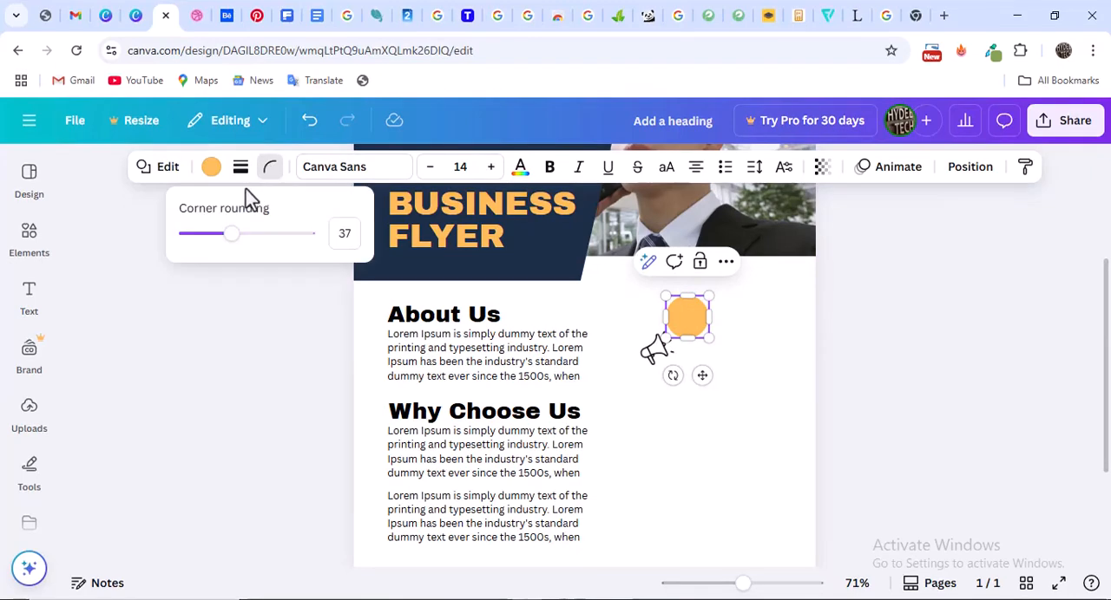
drag(232, 236, 204, 239)
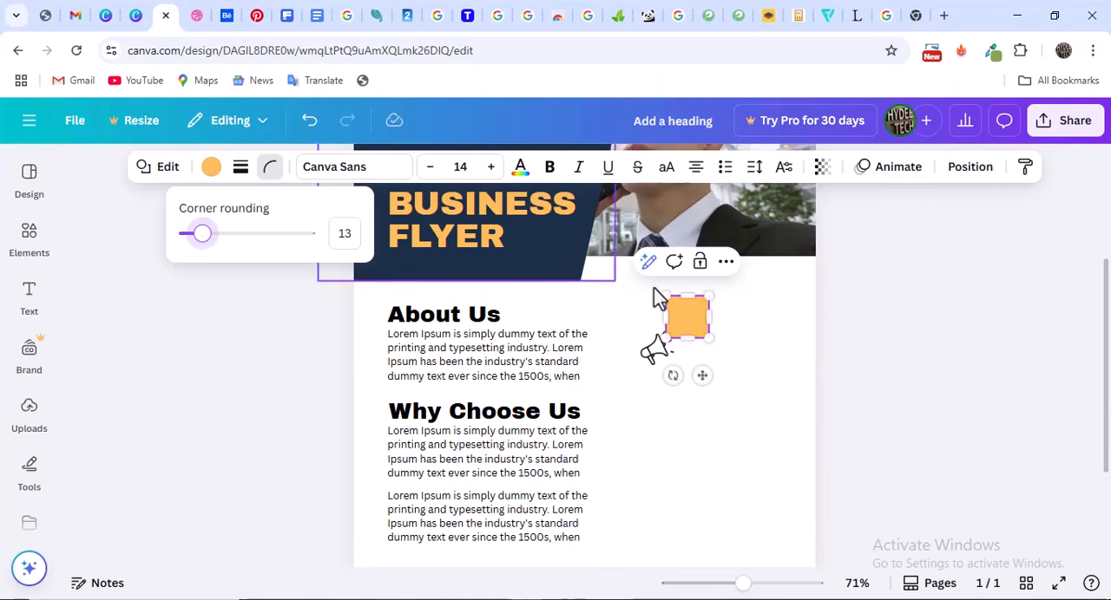
click(707, 340)
drag(707, 340, 701, 334)
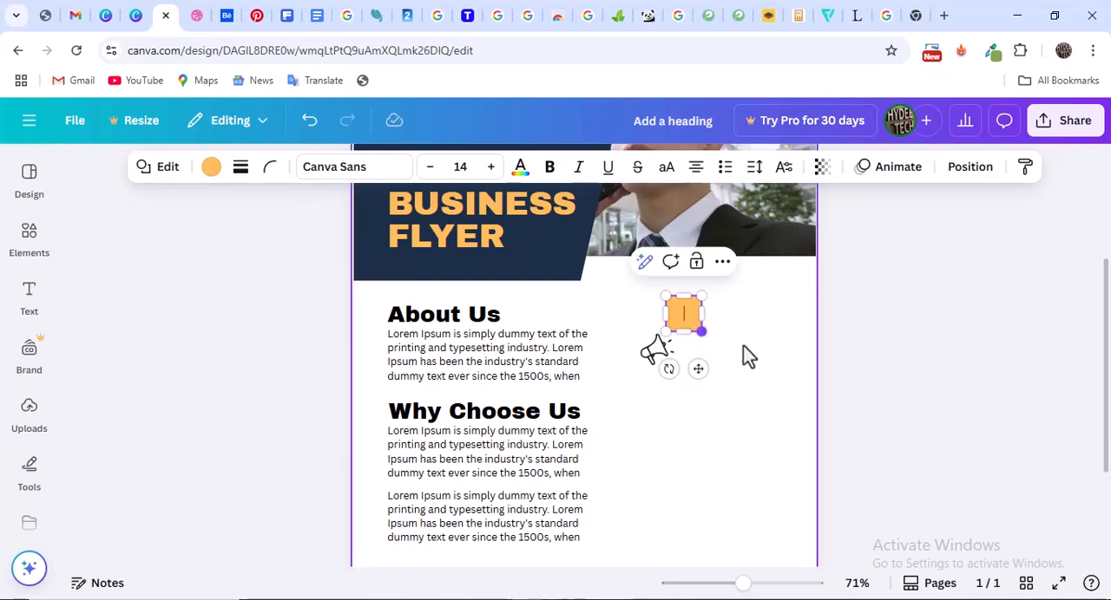
click(742, 332)
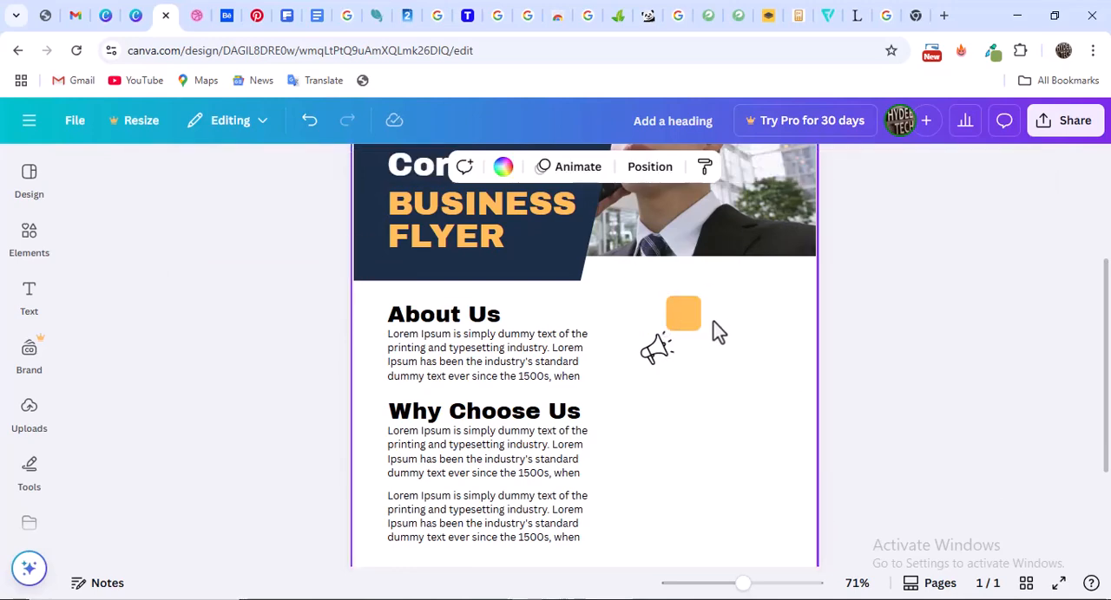
Shrink the megaphone icon slightly and place it centred in front of the orange square
click(657, 347)
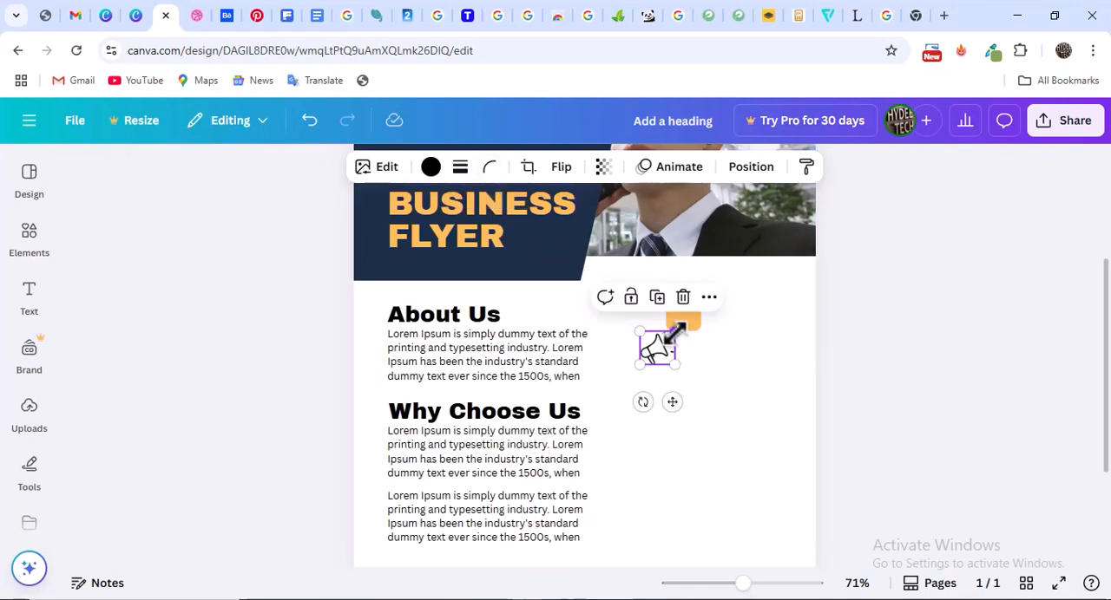
drag(675, 330, 669, 338)
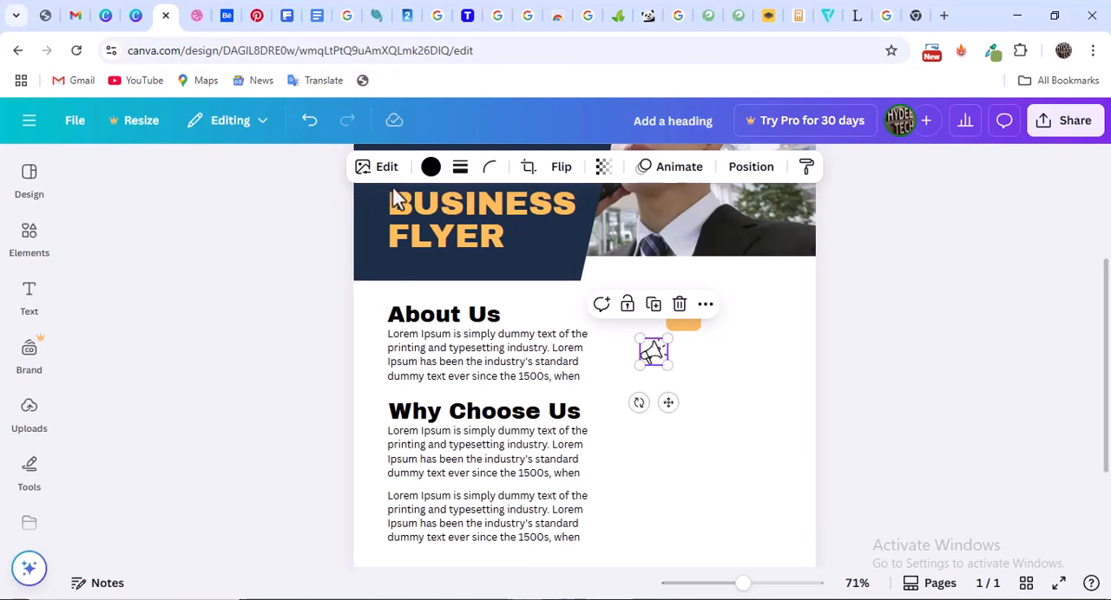
click(431, 166)
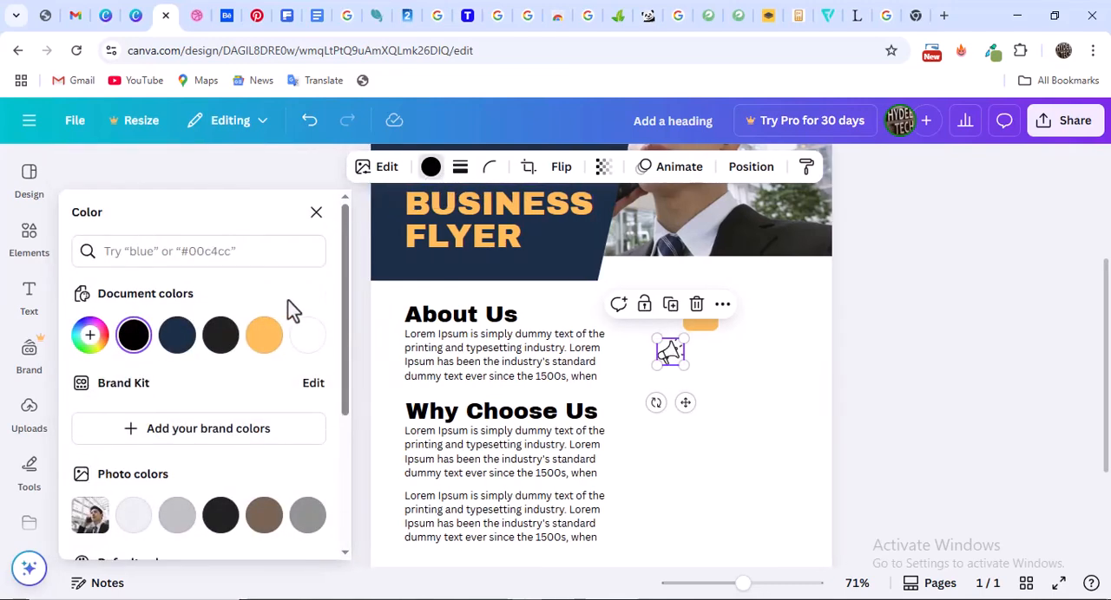
drag(671, 353, 699, 314)
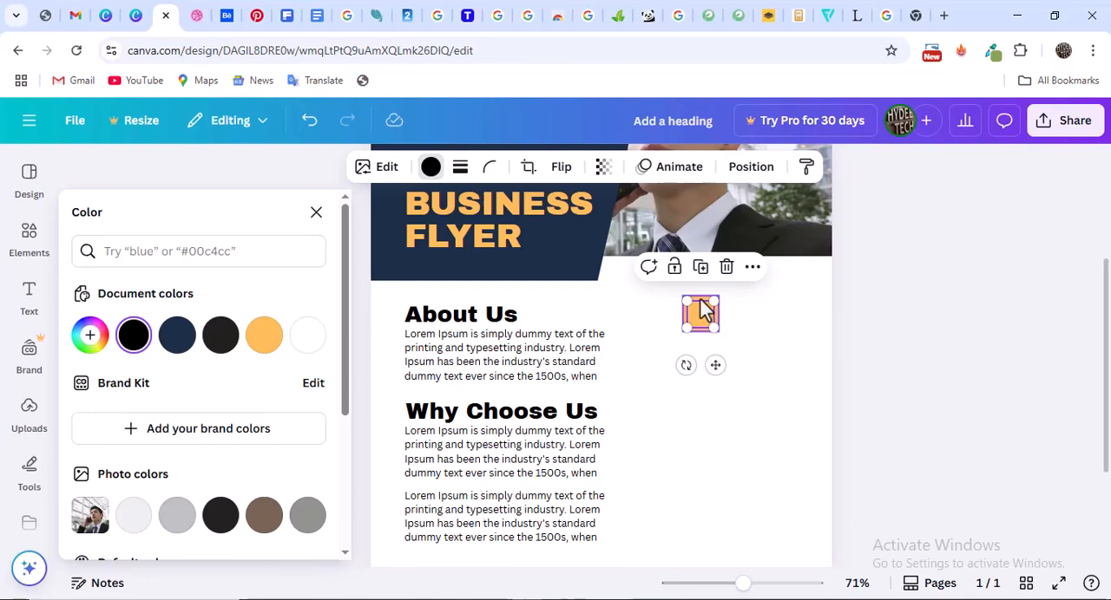
click(755, 170)
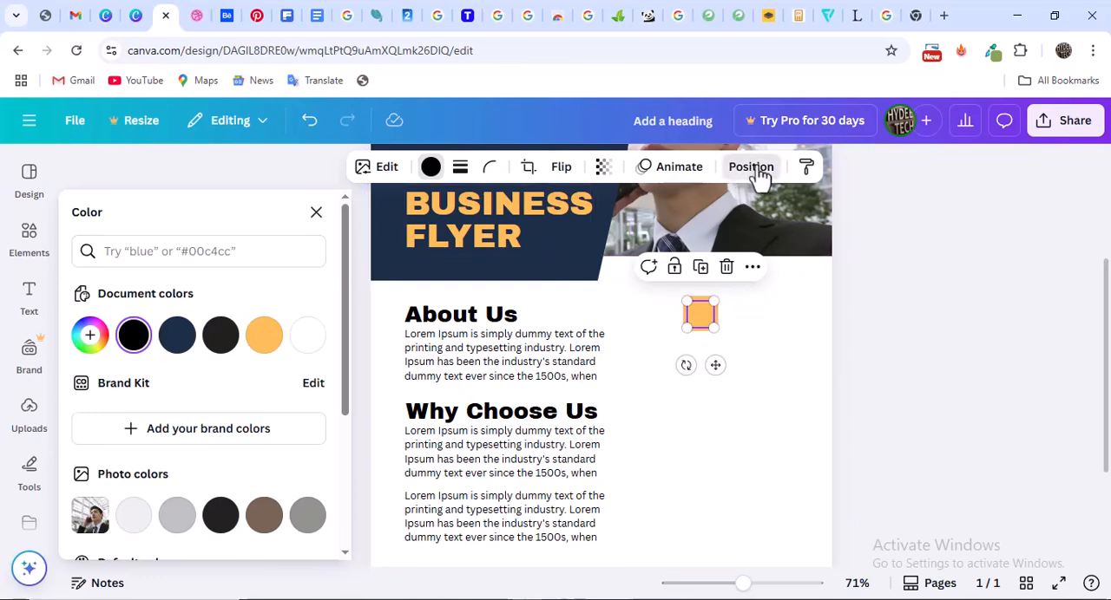
click(122, 346)
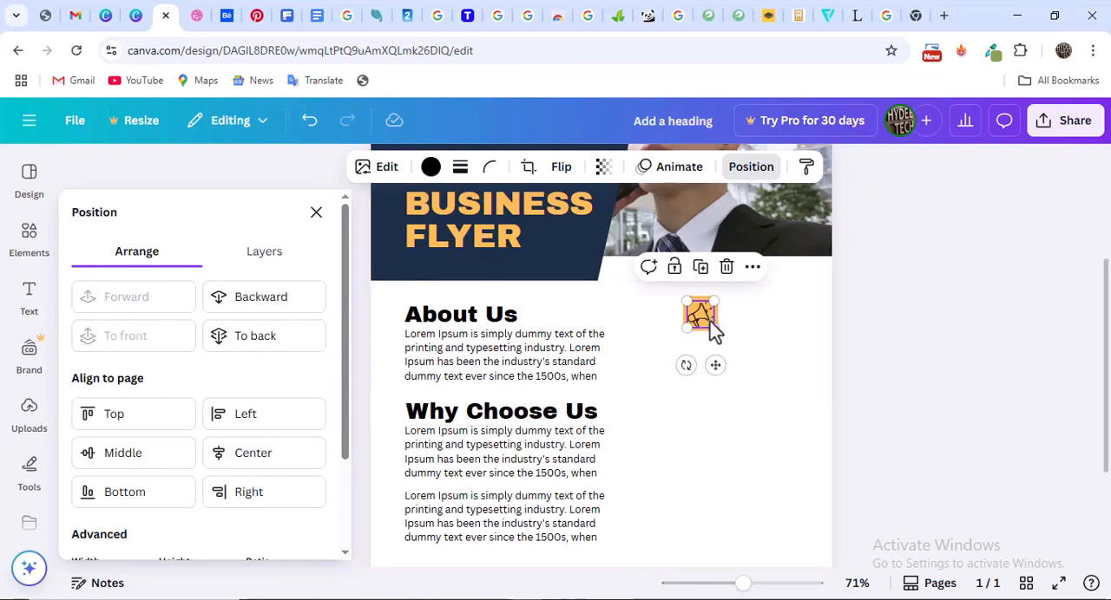
Recolour the megaphone icon on the orange square to white
click(432, 168)
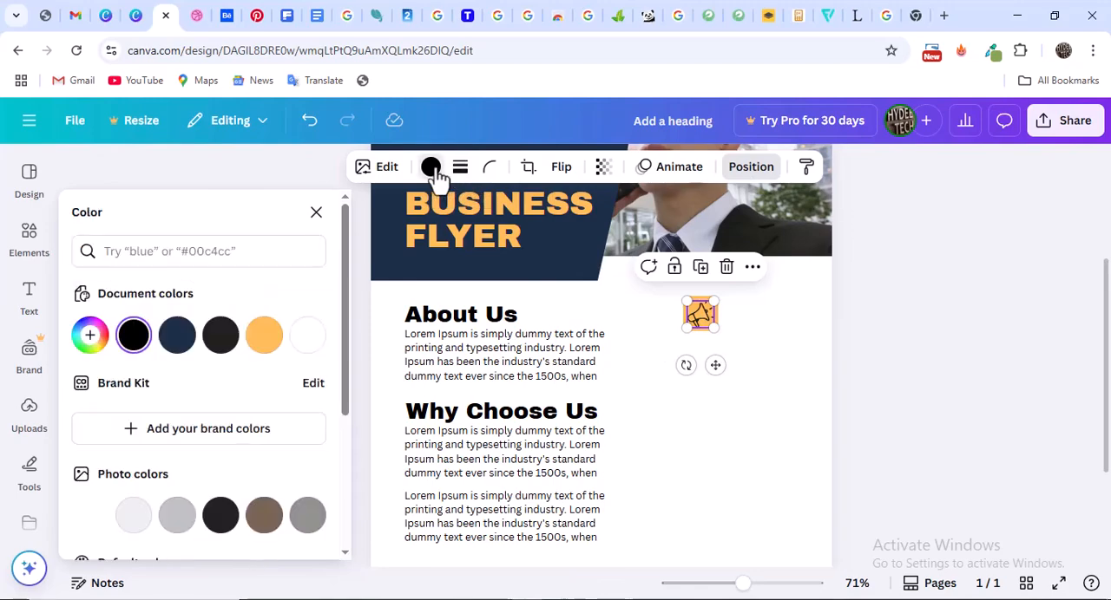
click(305, 338)
key(Escape)
click(894, 335)
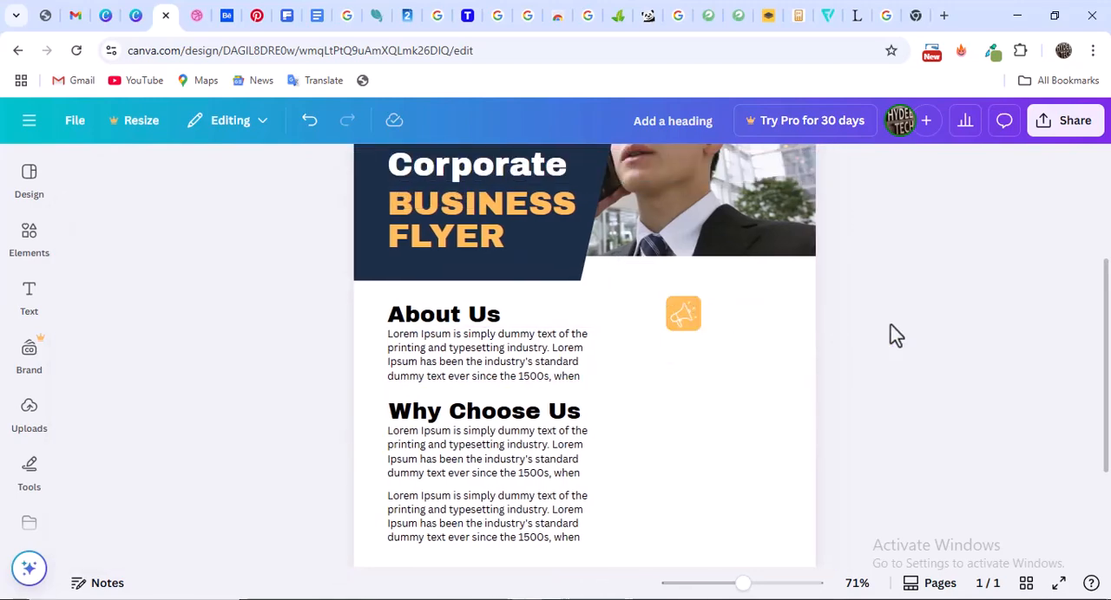
click(687, 320)
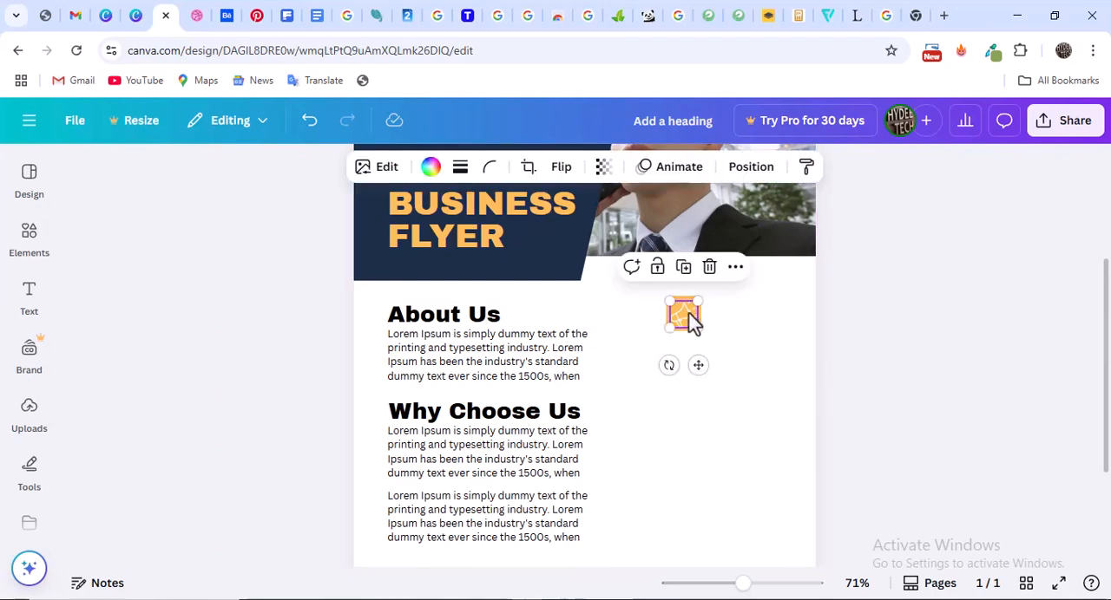
Group the megaphone icon with its orange square and position the group level with the About Us section, as in the Dribbble reference
click(876, 322)
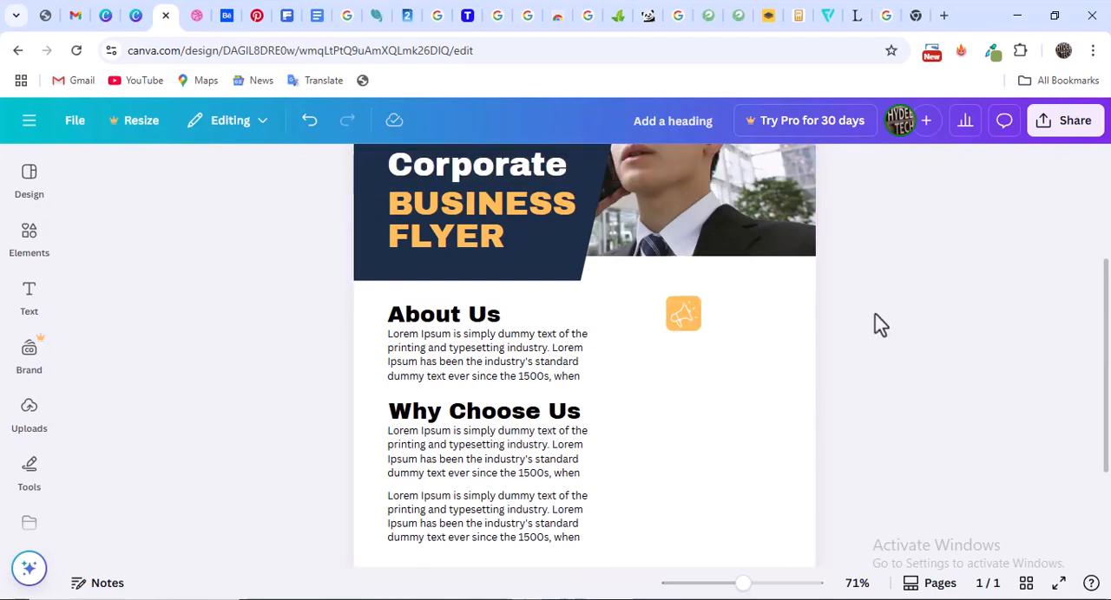
click(686, 317)
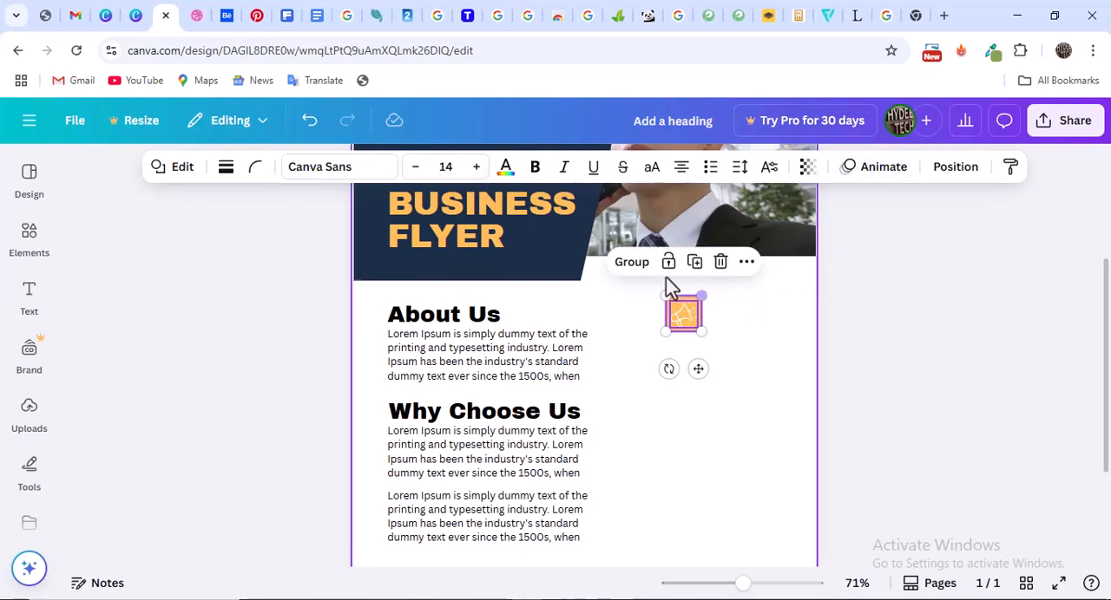
click(636, 267)
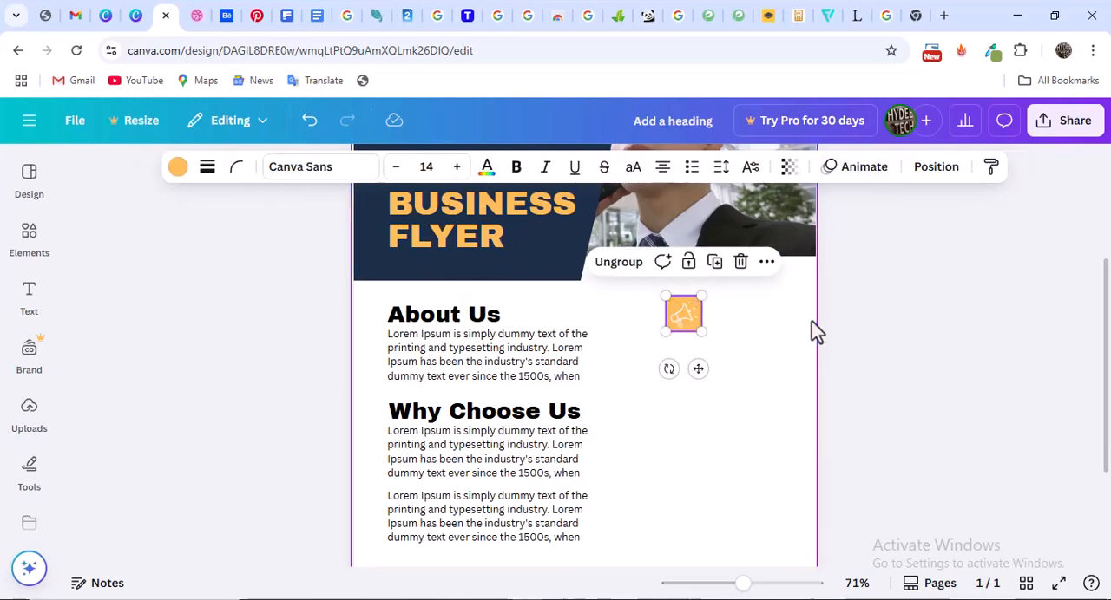
click(865, 335)
mouse_move(681, 317)
mouse_down()
mouse_move(686, 352)
mouse_move(689, 317)
mouse_move(684, 329)
mouse_move(675, 298)
mouse_move(688, 300)
mouse_move(669, 308)
mouse_move(674, 318)
mouse_up()
click(198, 16)
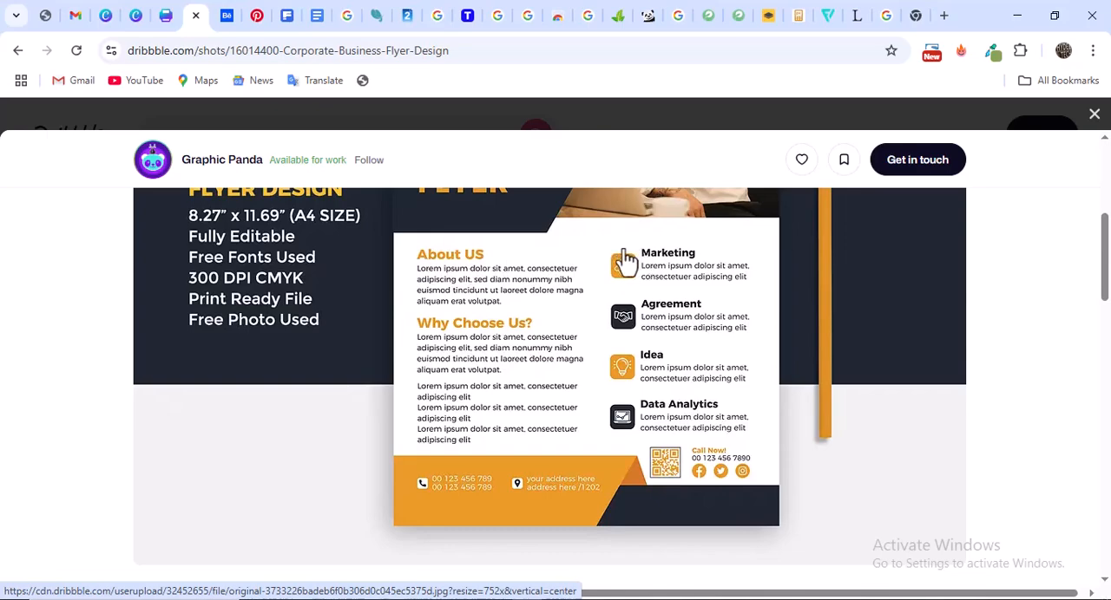
click(167, 16)
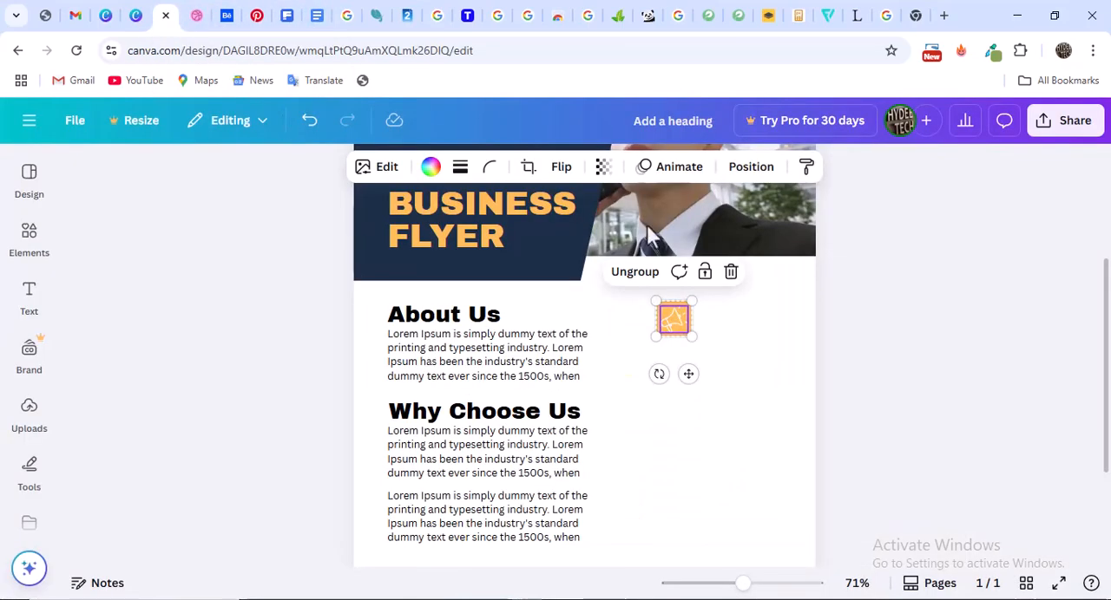
mouse_move(675, 318)
mouse_down()
mouse_move(685, 324)
mouse_move(675, 327)
mouse_up()
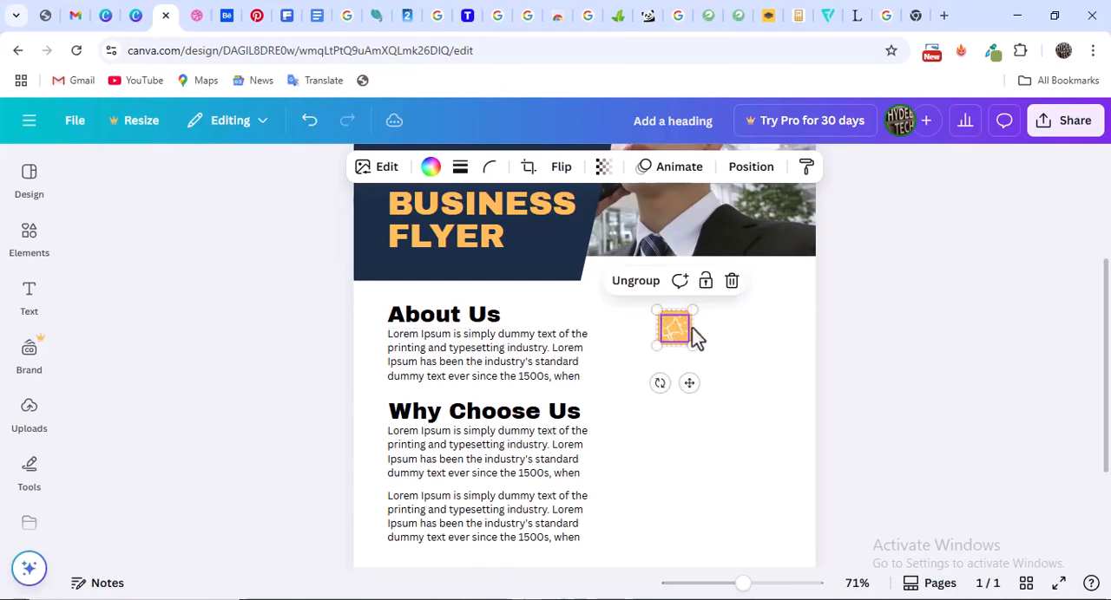
Duplicate the About Us heading and place the copy beside the megaphone icon
click(476, 317)
scroll(528, 309, up, 3)
scroll(504, 409, down, 2)
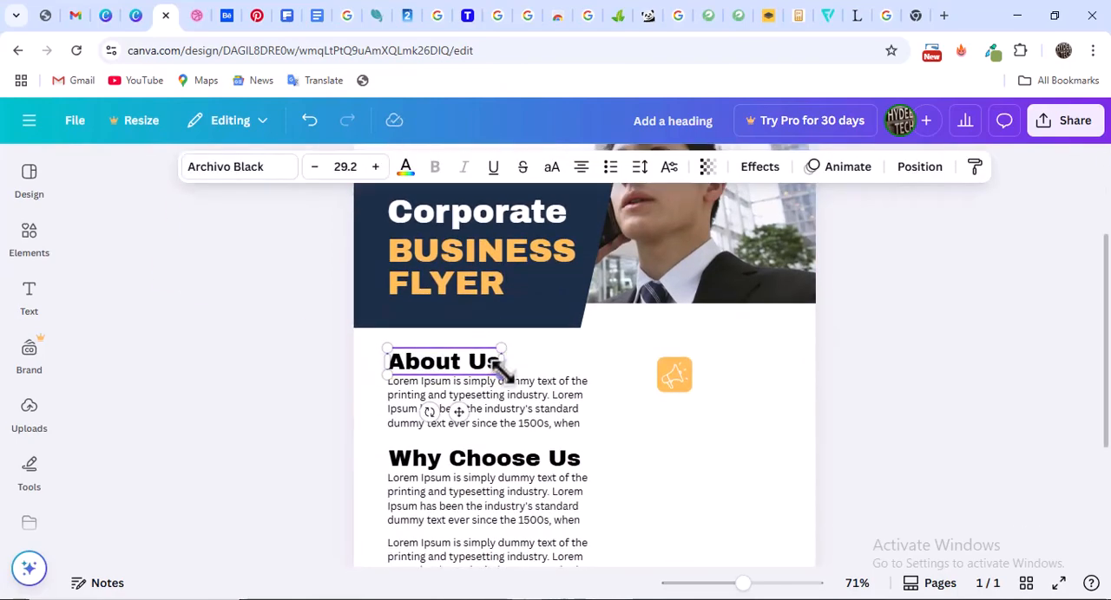
click(456, 313)
drag(455, 373, 743, 356)
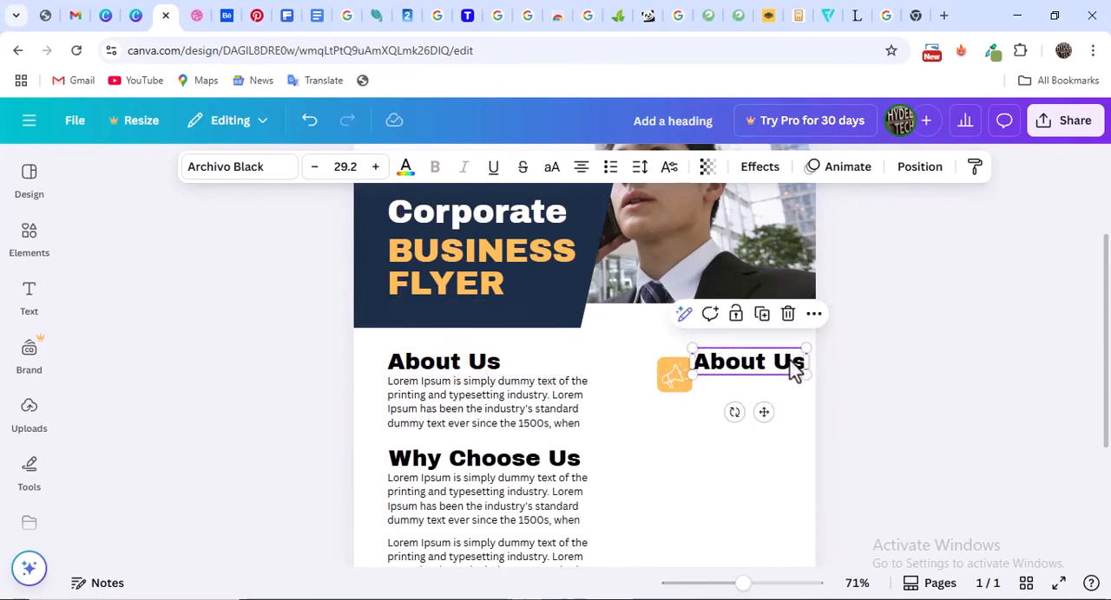
Check the Dribbble reference for the first service title and replace the copied heading's text with "Marketing"
double_click(773, 371)
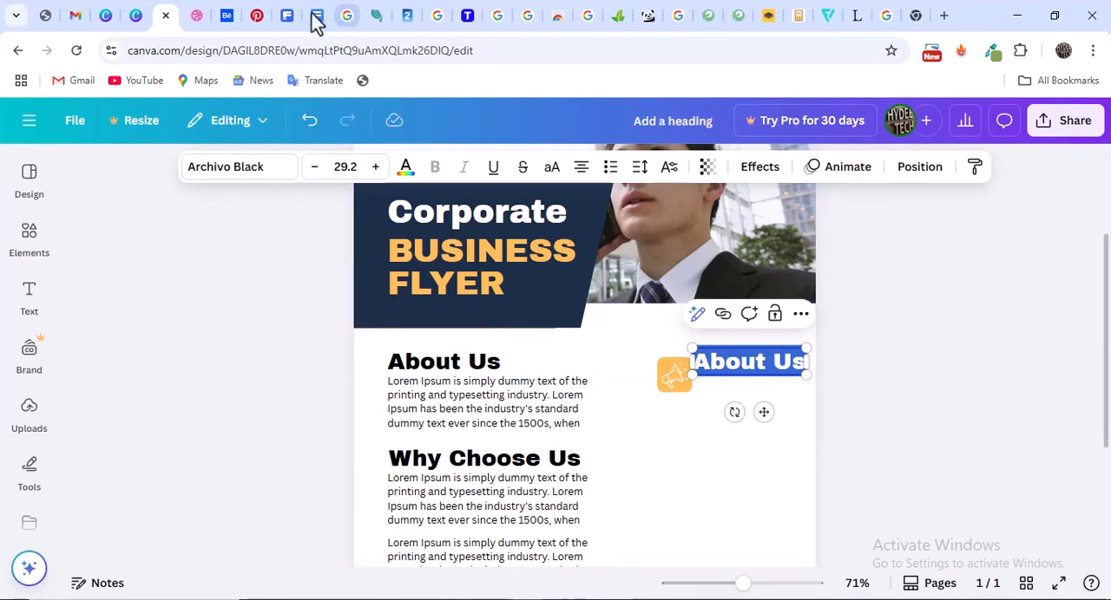
click(198, 17)
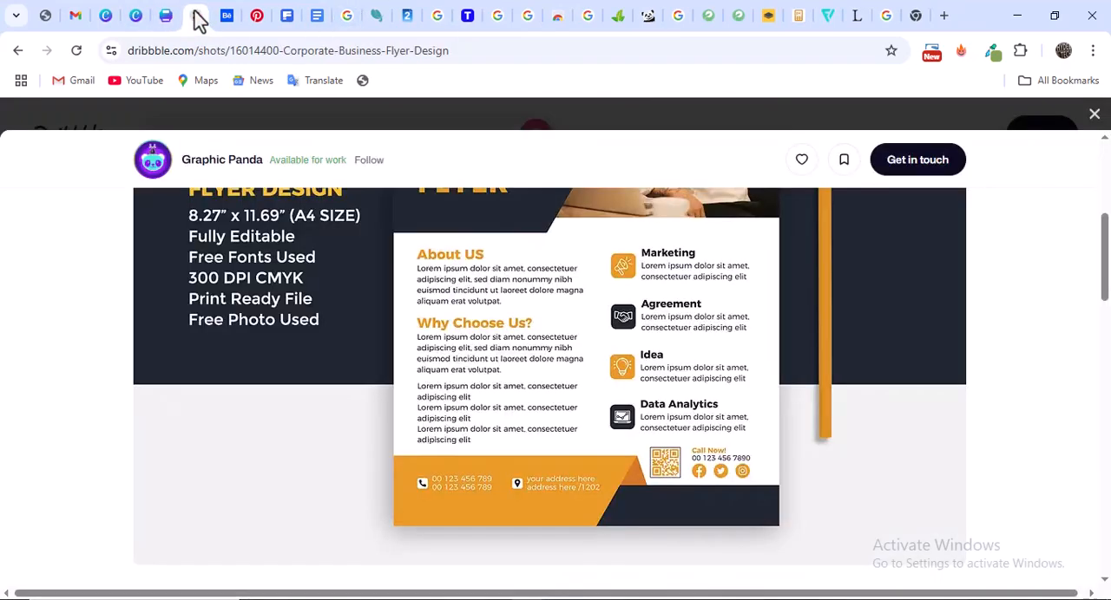
click(168, 17)
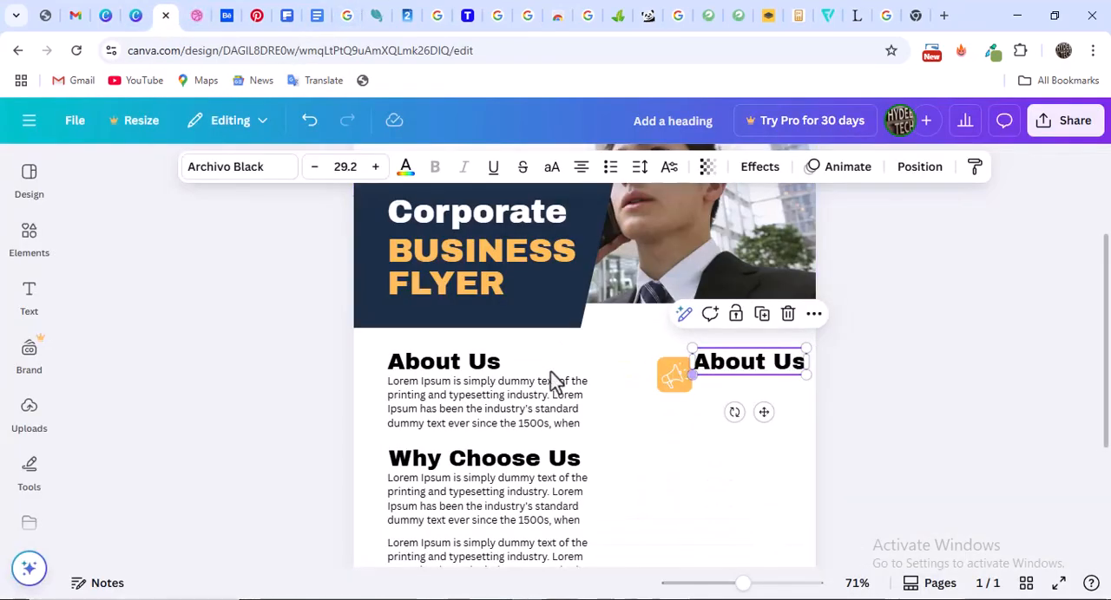
double_click(774, 382)
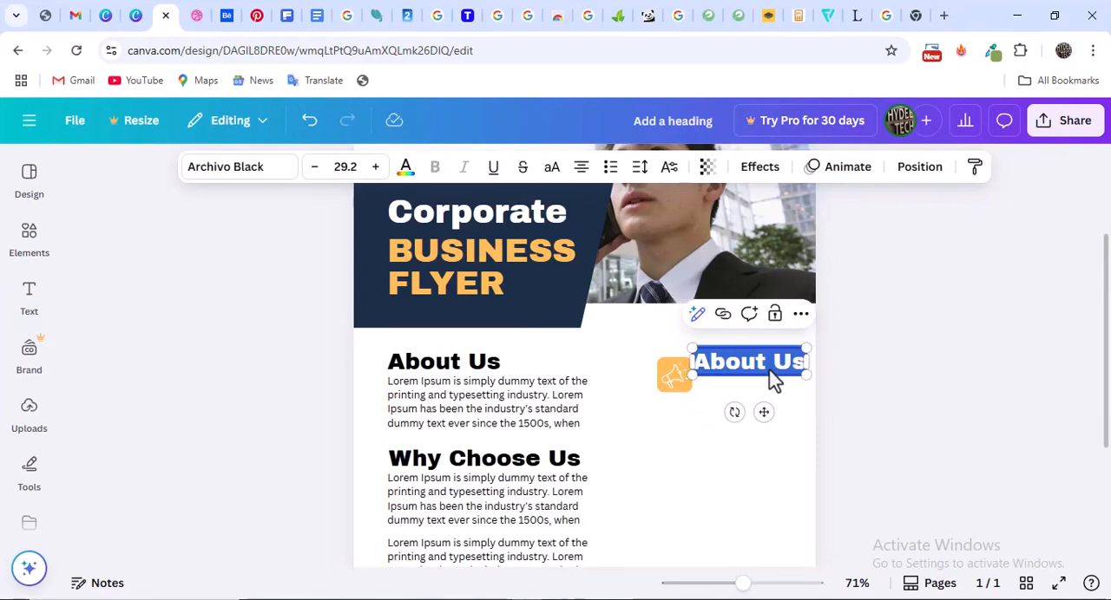
text(M)
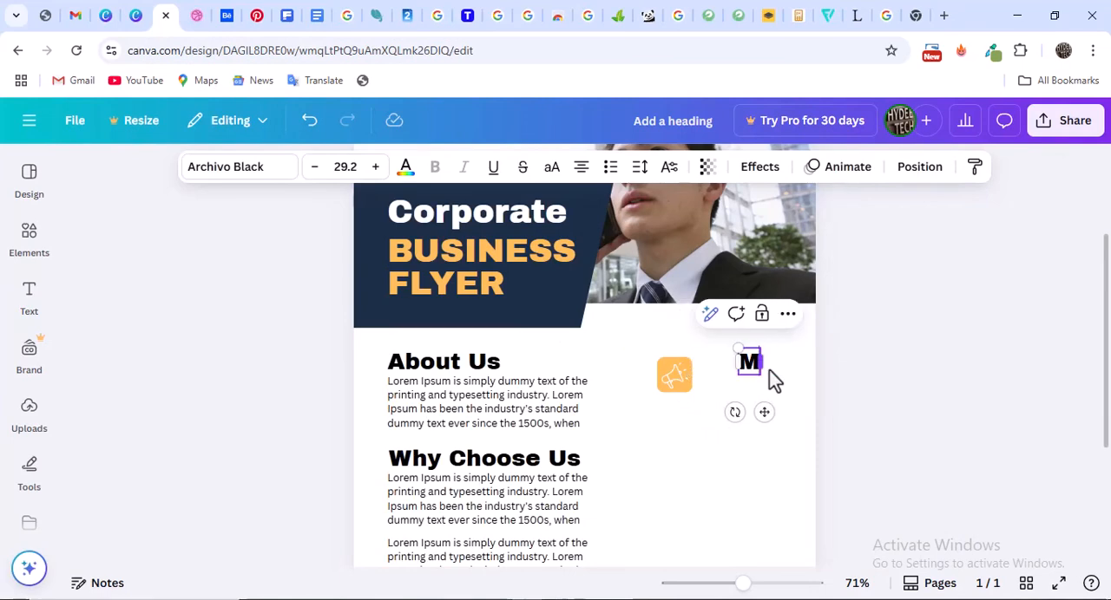
text(arketing)
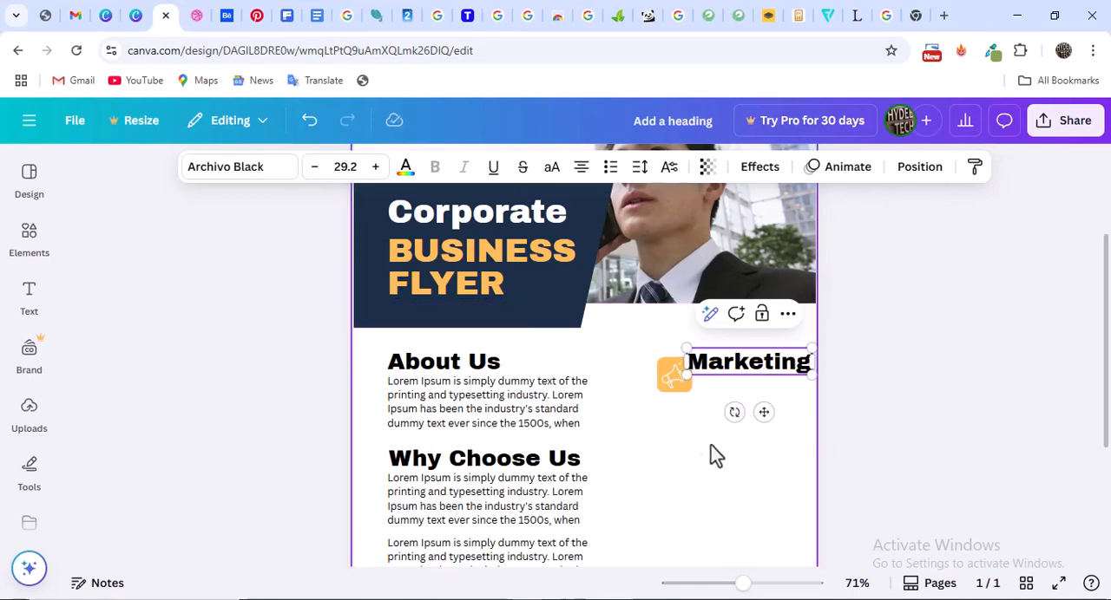
click(717, 397)
Reduce the Marketing heading's font size to 21.2 and shift the icon and heading away from the page edge, with a small gap between them
click(722, 369)
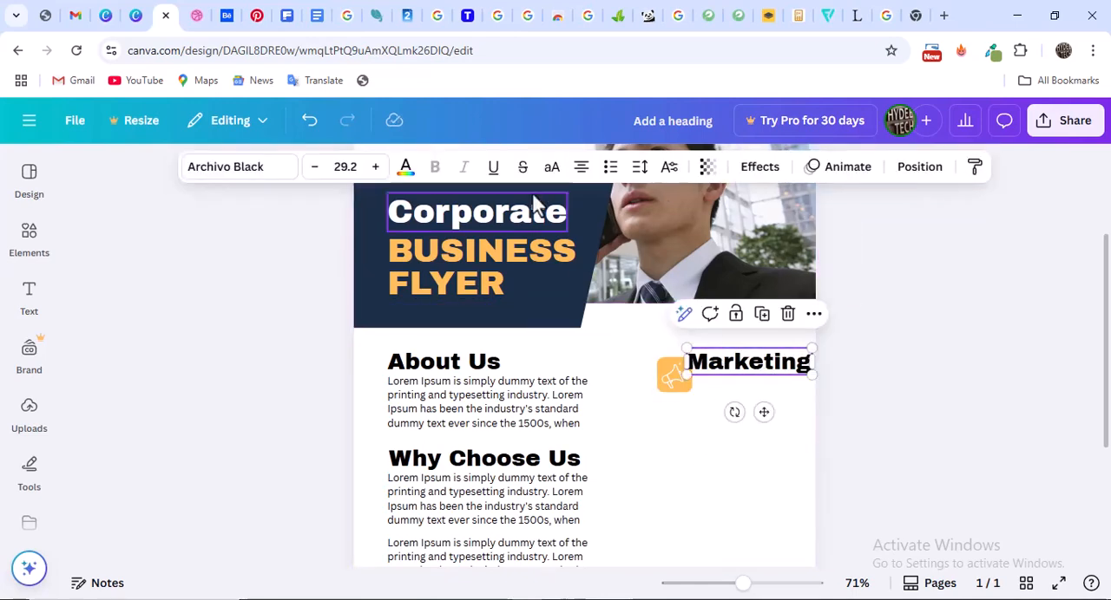
click(314, 167)
click(314, 167)
click(314, 167)
click(314, 167)
click(314, 167)
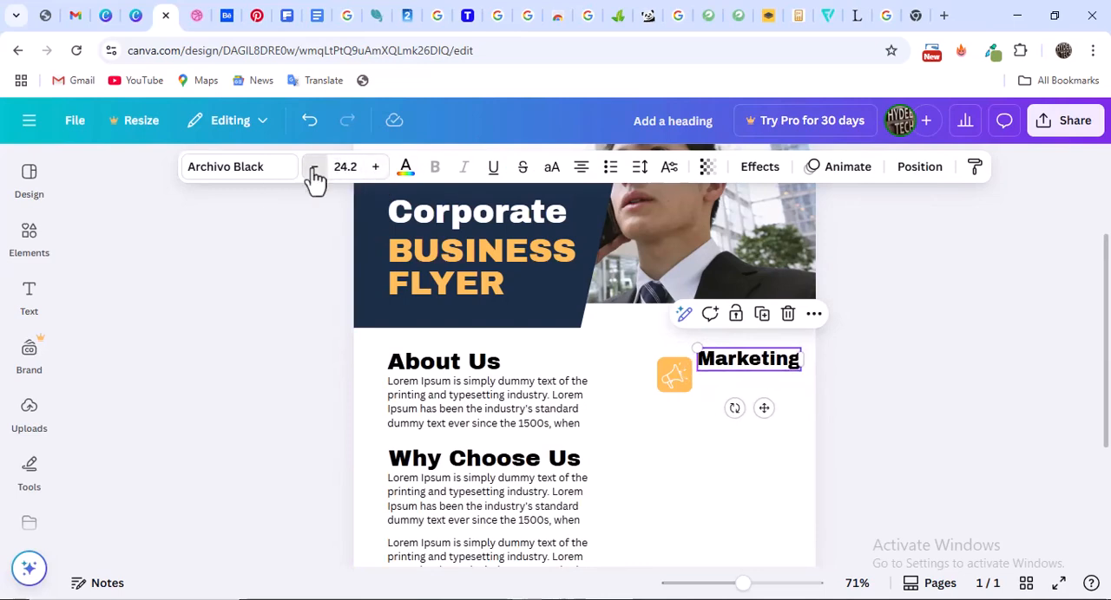
click(314, 167)
click(314, 167)
click(315, 167)
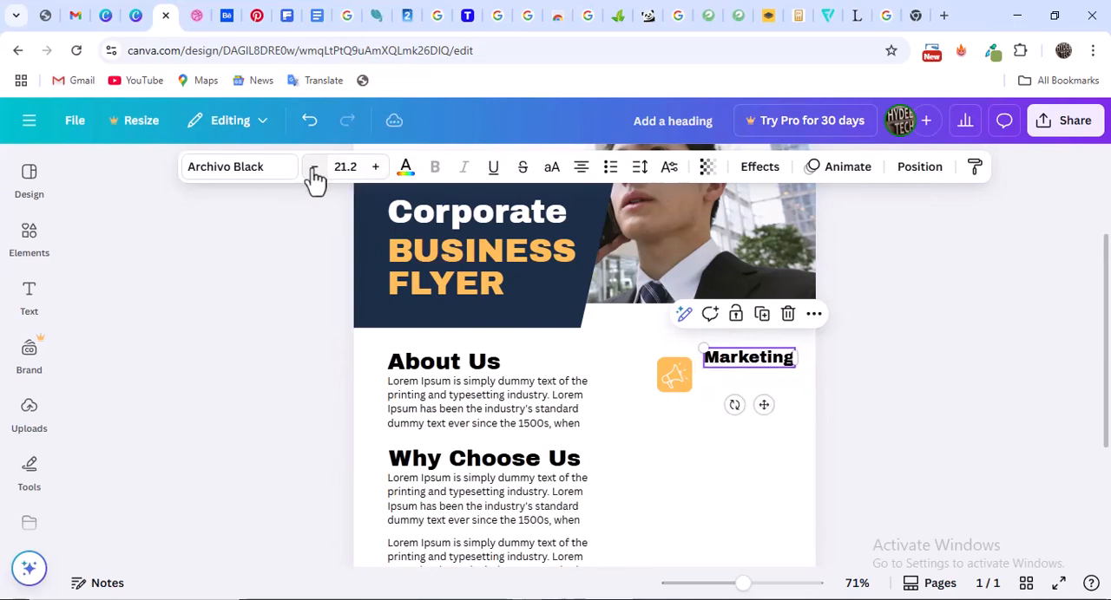
click(682, 380)
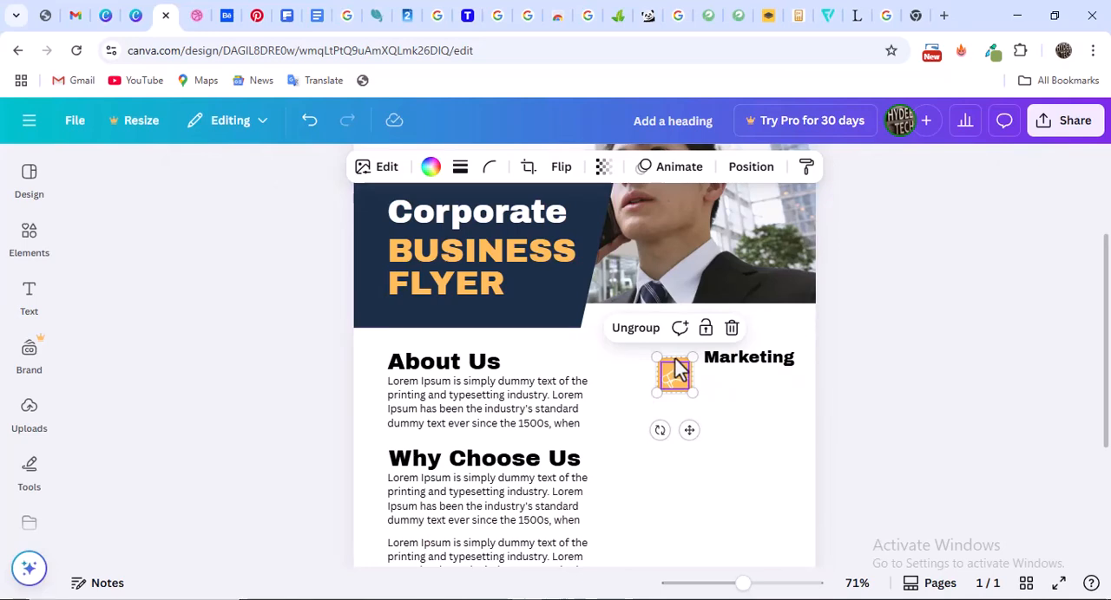
drag(674, 361, 658, 359)
click(758, 365)
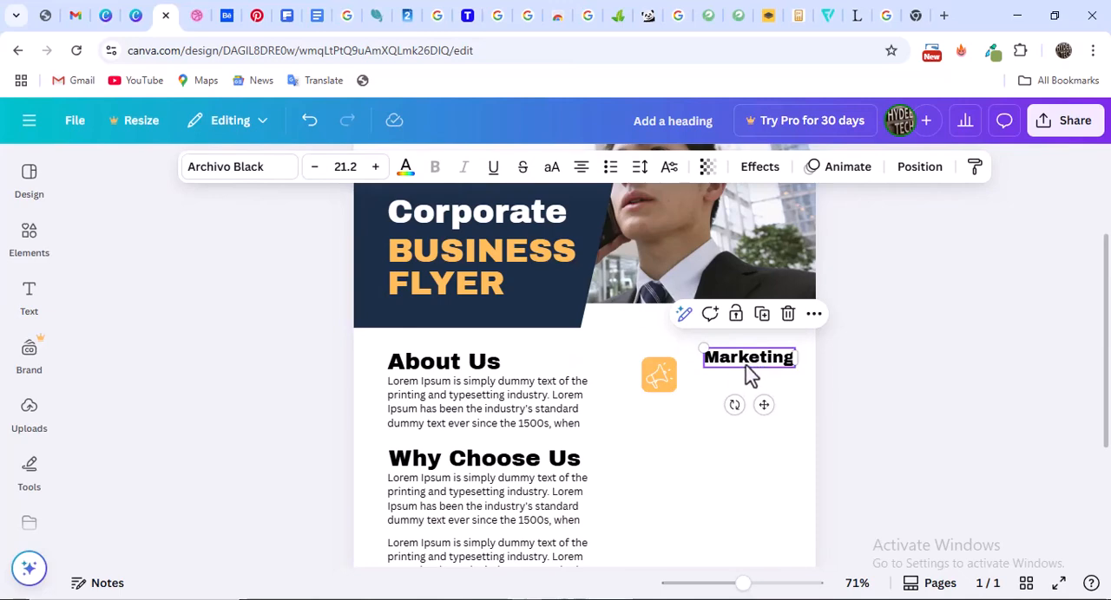
drag(739, 370, 722, 362)
Duplicate the About Us paragraph below the megaphone icon and shorten the copy to "Lorem Ipsum is simply dummy text of the printing and typesetting"
click(555, 414)
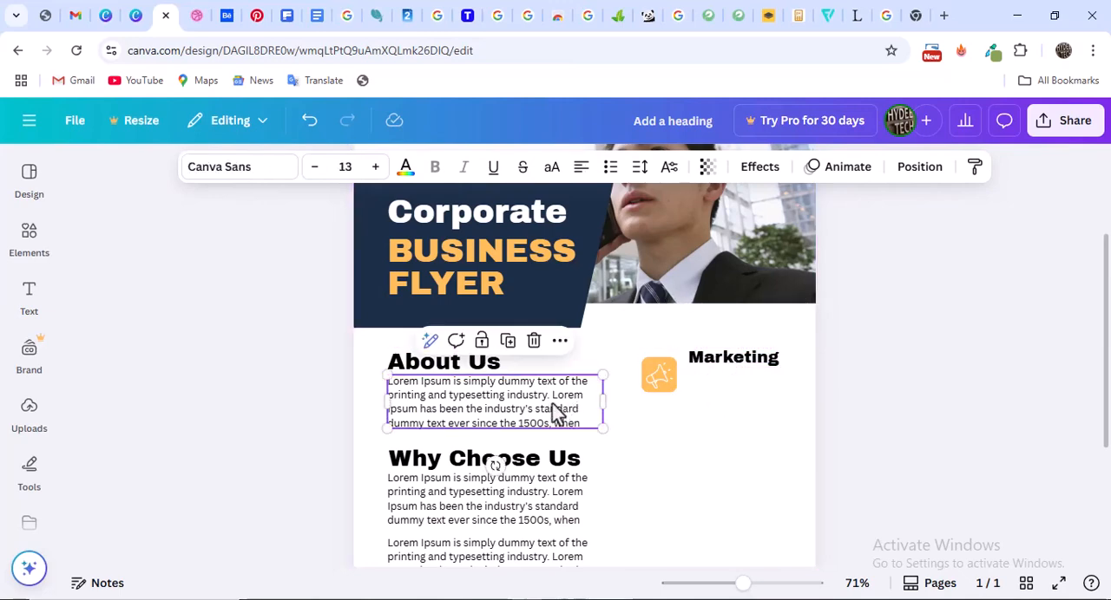
click(508, 341)
drag(524, 414, 821, 442)
double_click(786, 404)
click(788, 413)
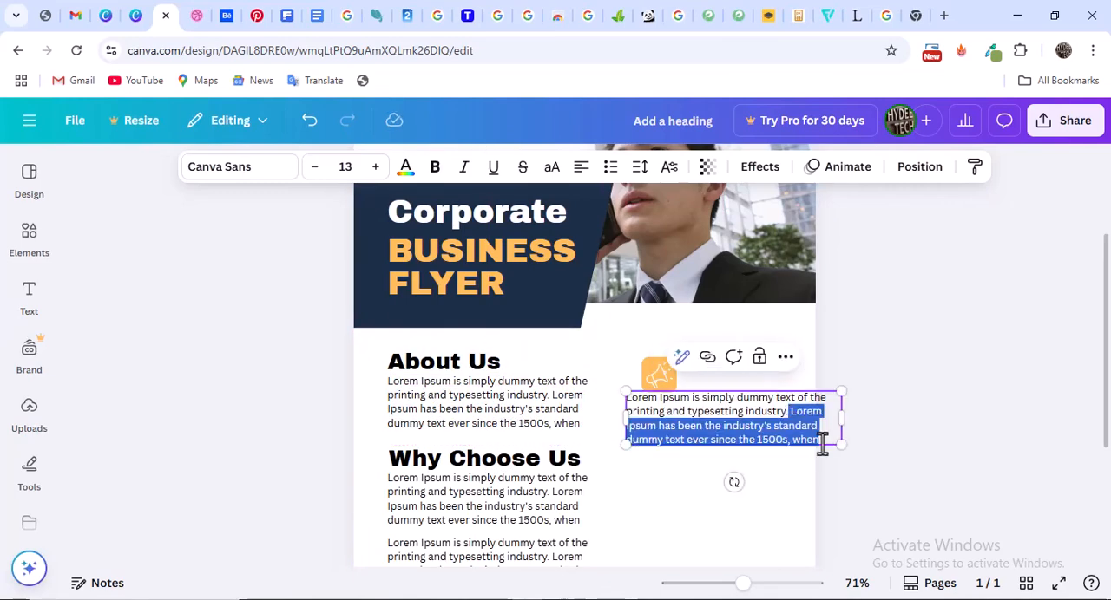
key(BackSpace)
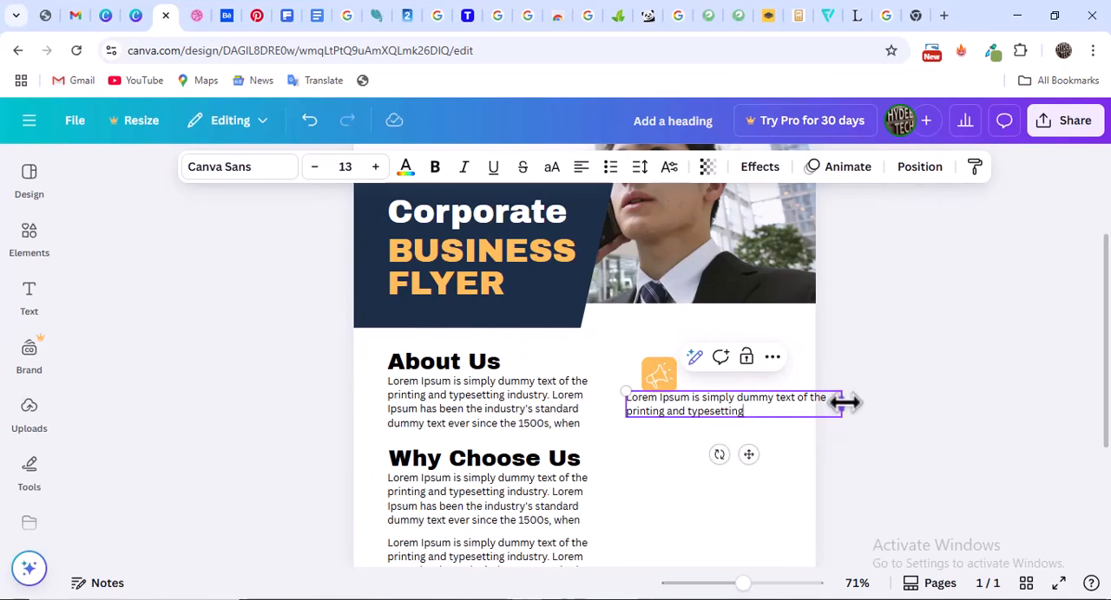
Narrow the shortened paragraph to fit inside the page, align it under the Marketing heading and reduce its font size by one step
drag(838, 404, 798, 421)
click(196, 14)
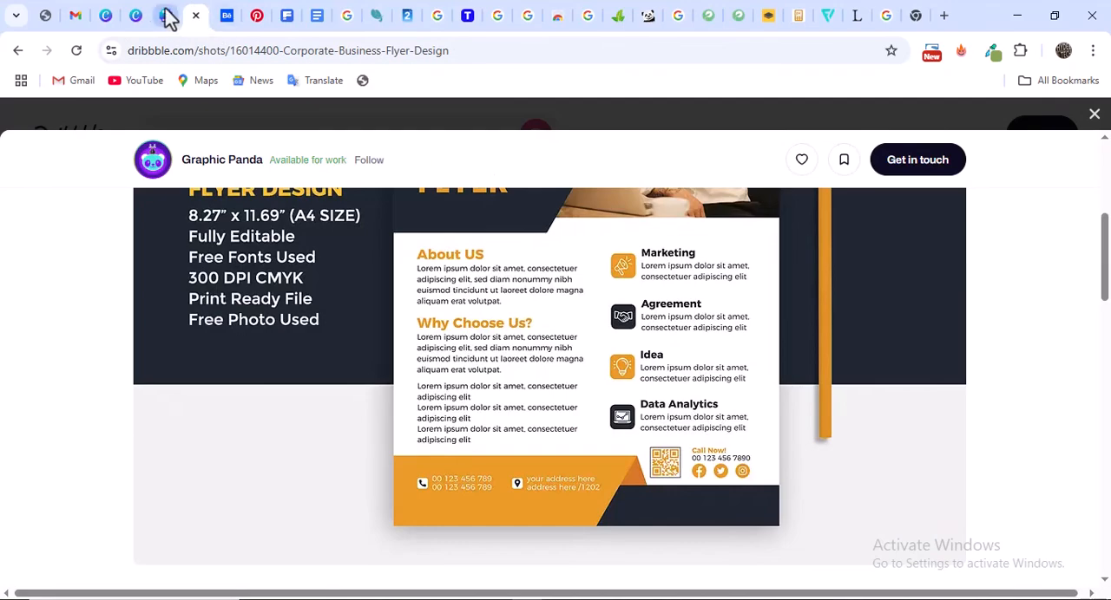
click(165, 15)
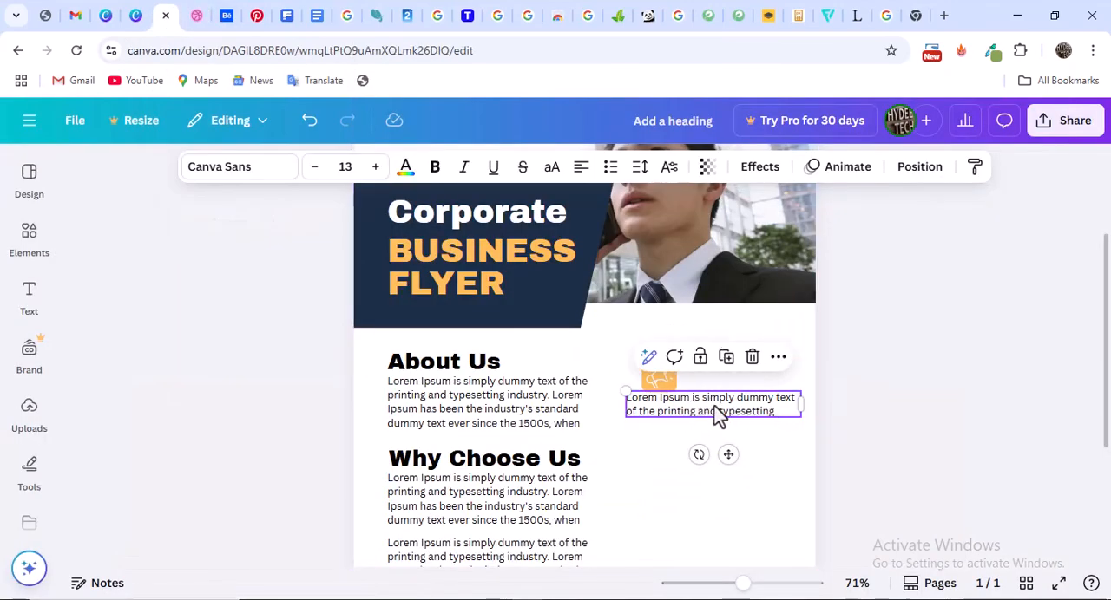
drag(717, 415, 775, 382)
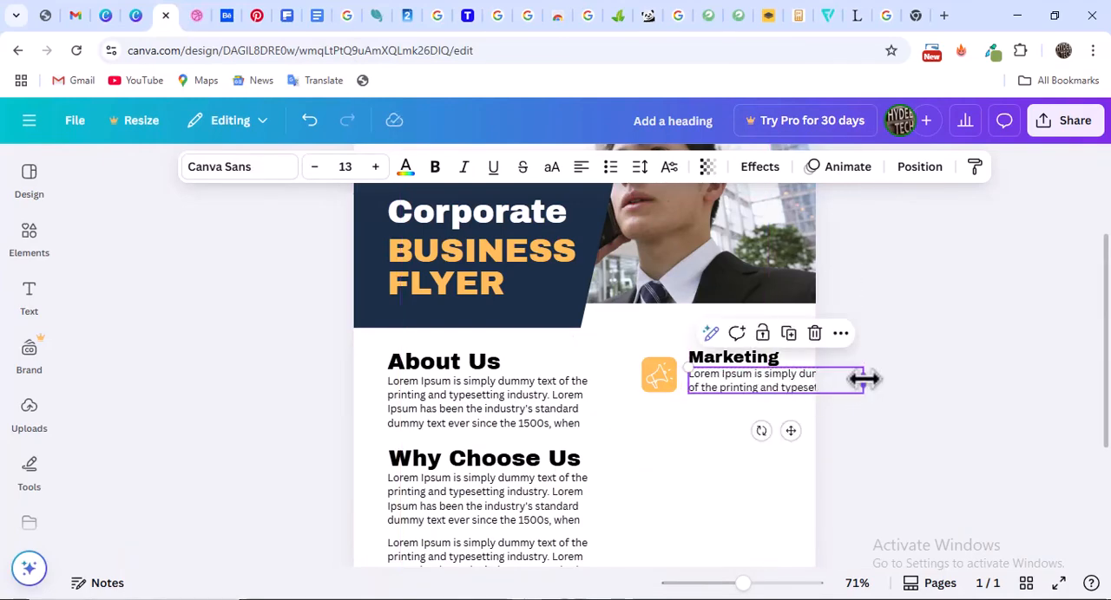
drag(862, 381, 809, 389)
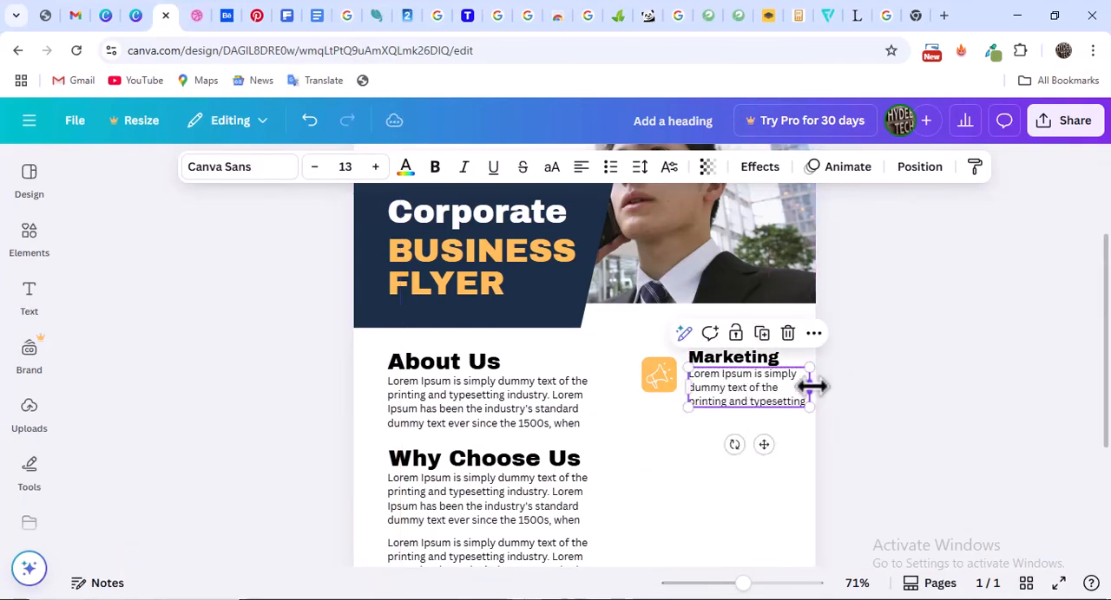
click(316, 176)
click(892, 370)
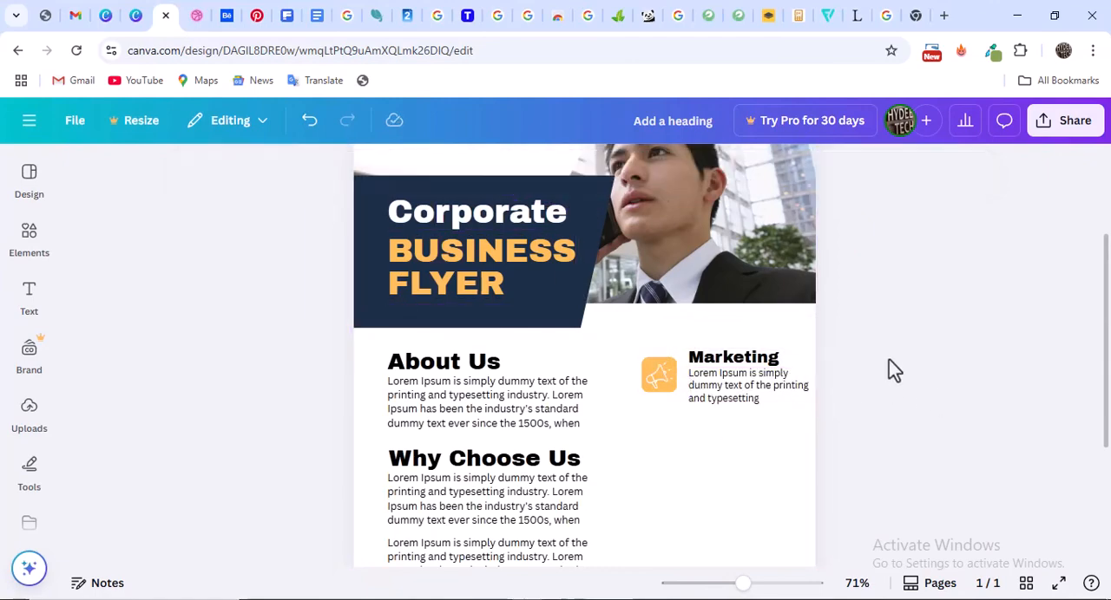
Duplicate the Marketing heading with its paragraph twice, stacking the copies below the original with even spacing
scroll(887, 341, down, 3)
scroll(883, 339, up, 2)
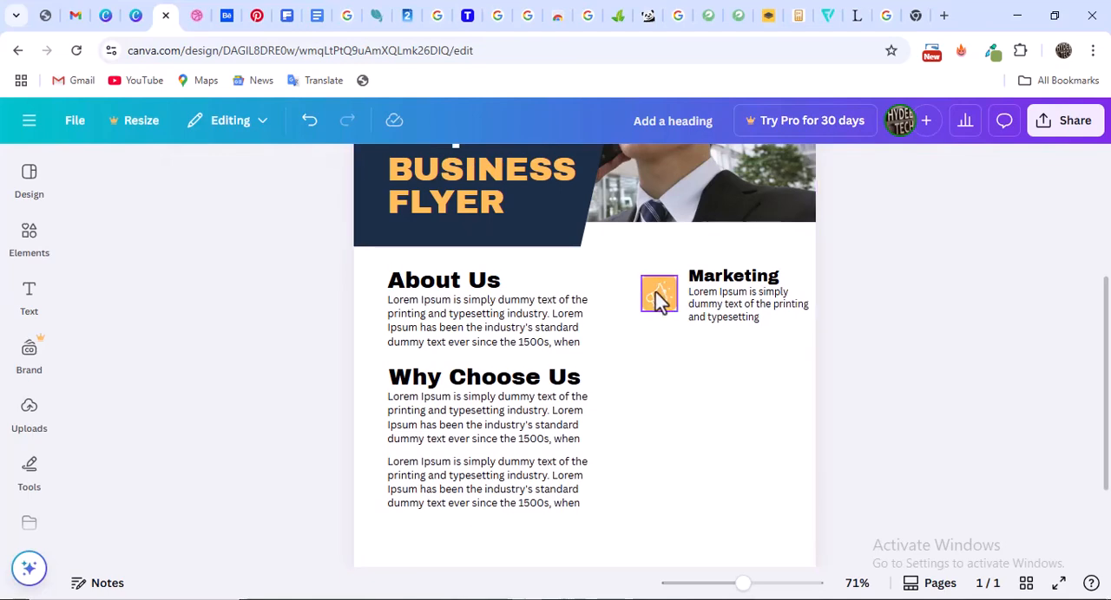
click(733, 310)
shift+click(733, 309)
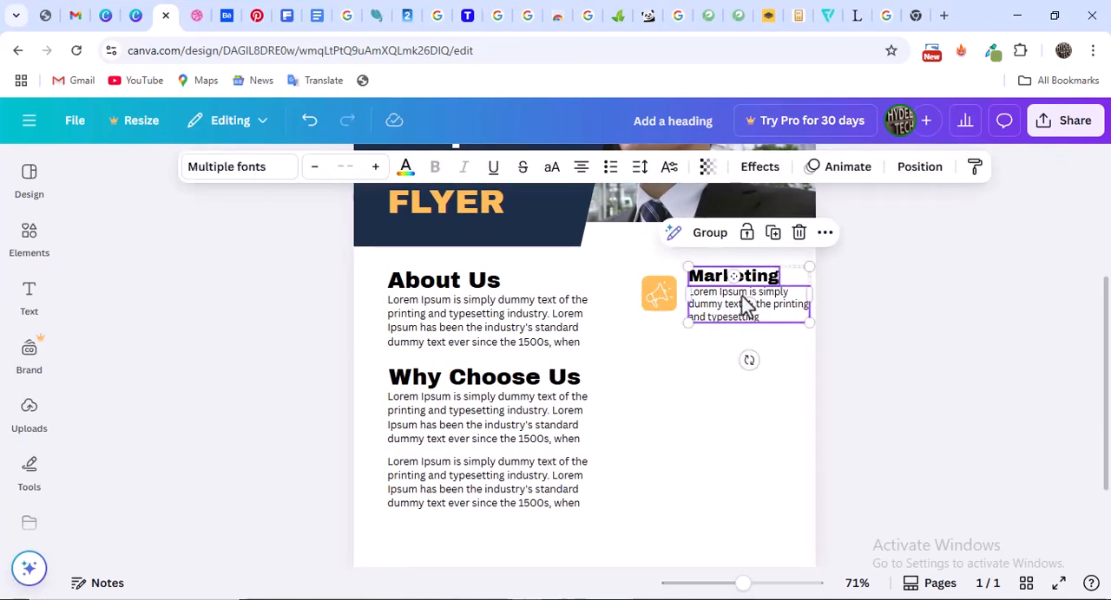
click(771, 234)
drag(738, 325, 730, 382)
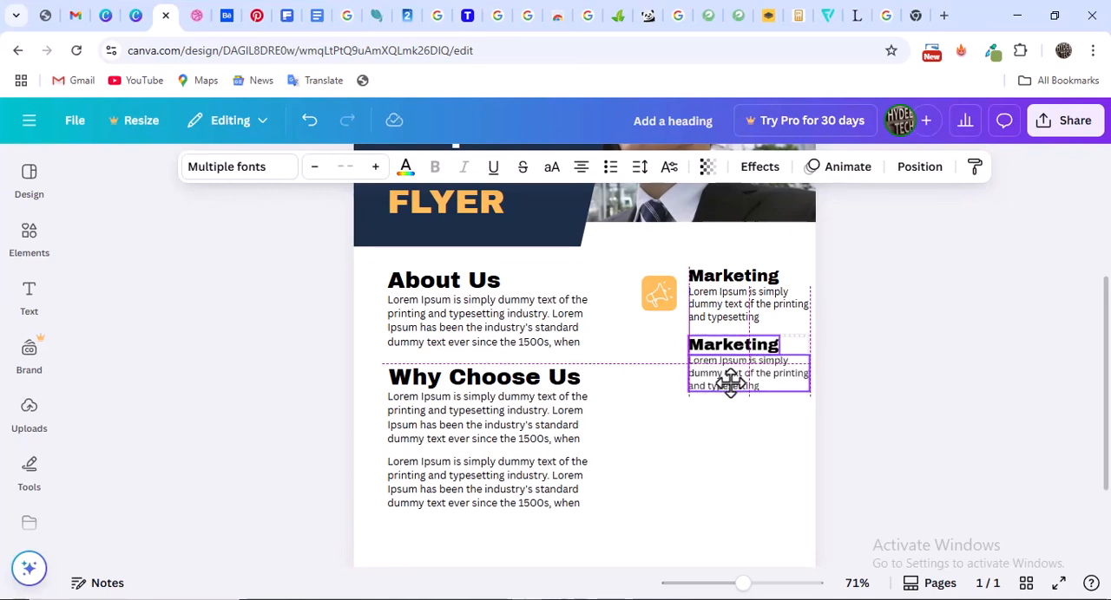
click(773, 301)
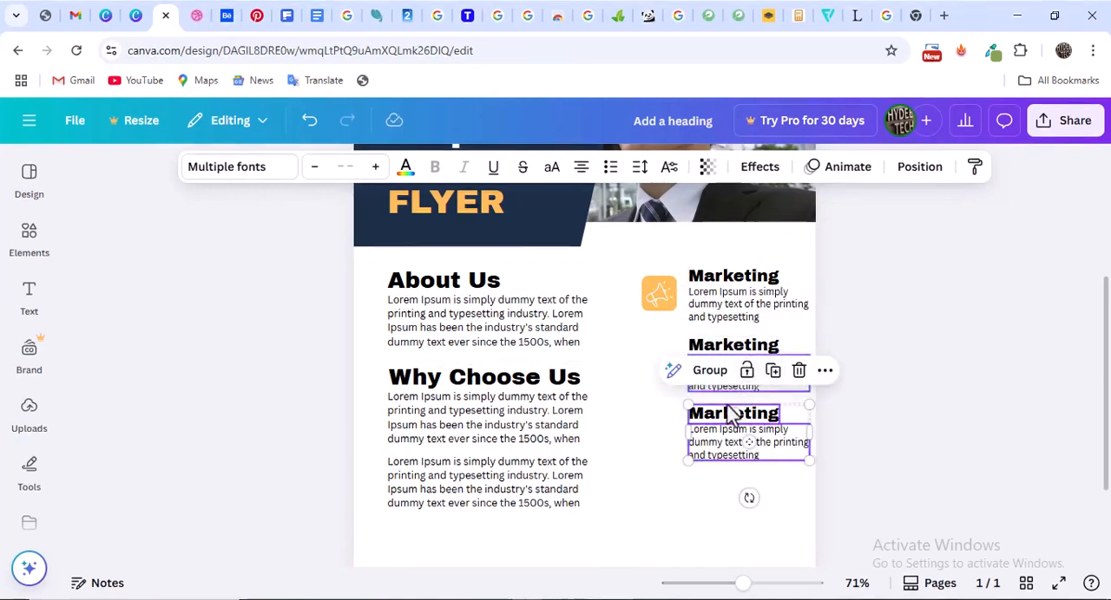
Check the number of service entries in the Dribbble reference and add a fourth heading-and-paragraph block below the third
click(197, 16)
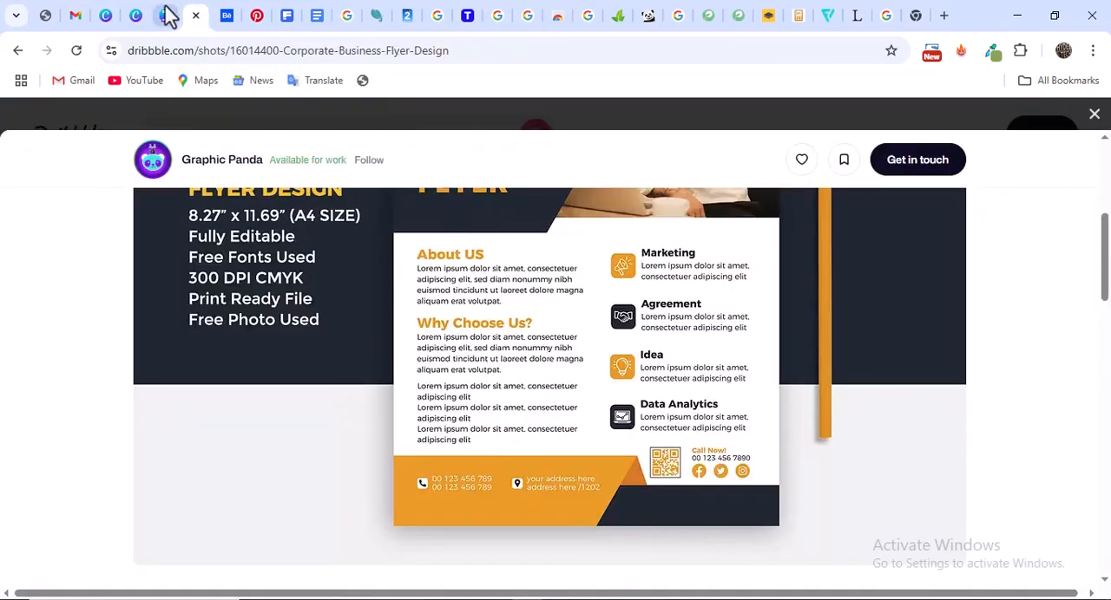
click(167, 15)
scroll(786, 254, down, 2)
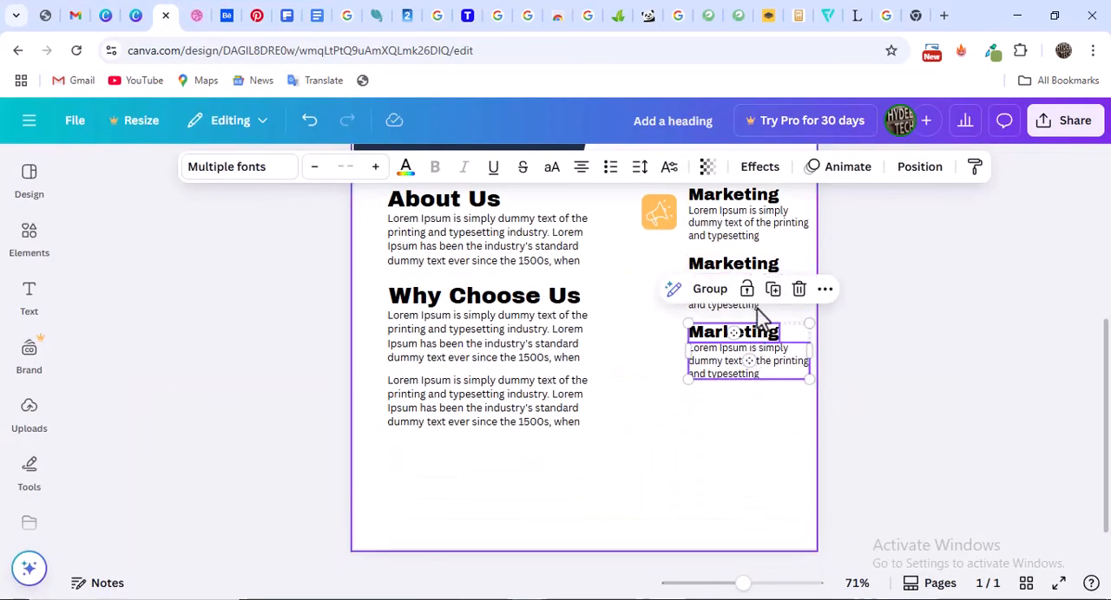
click(772, 289)
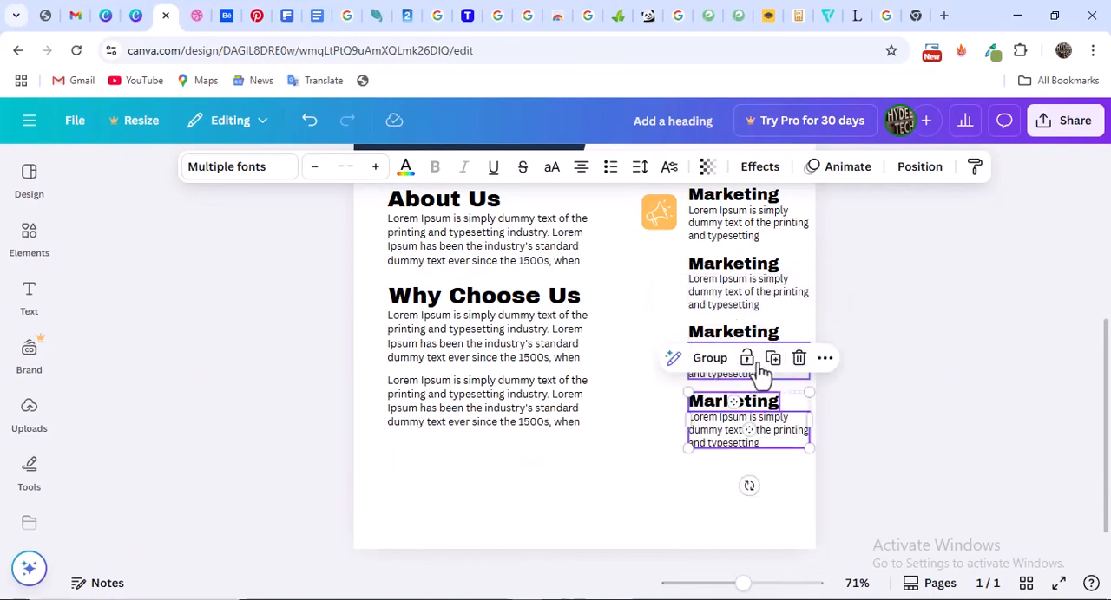
click(882, 347)
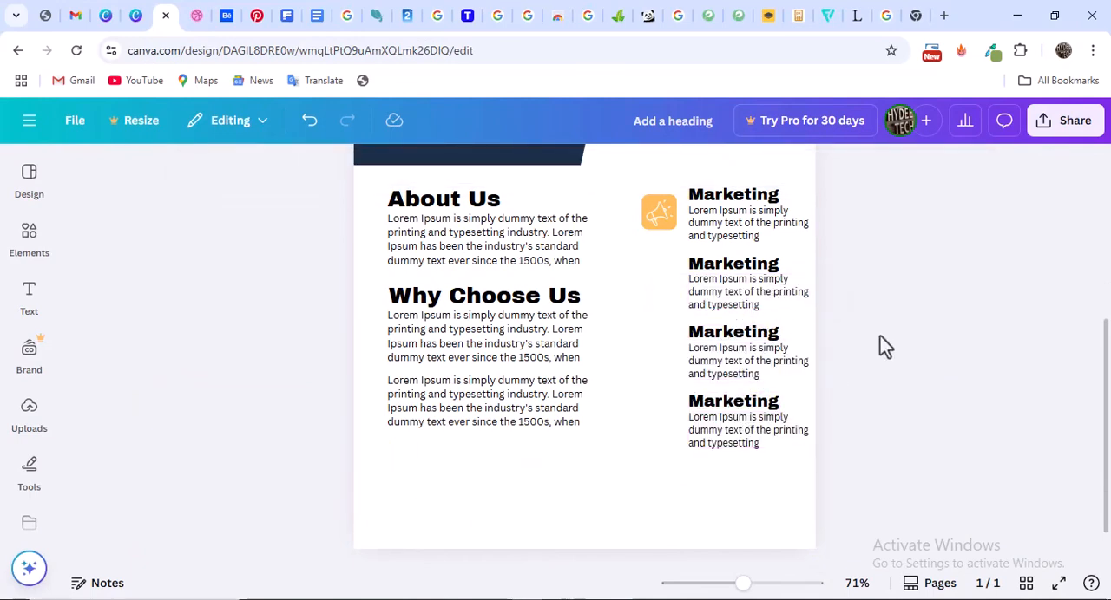
Check the service names in the Dribbble reference and change the second Marketing heading to "Agreement"
double_click(740, 265)
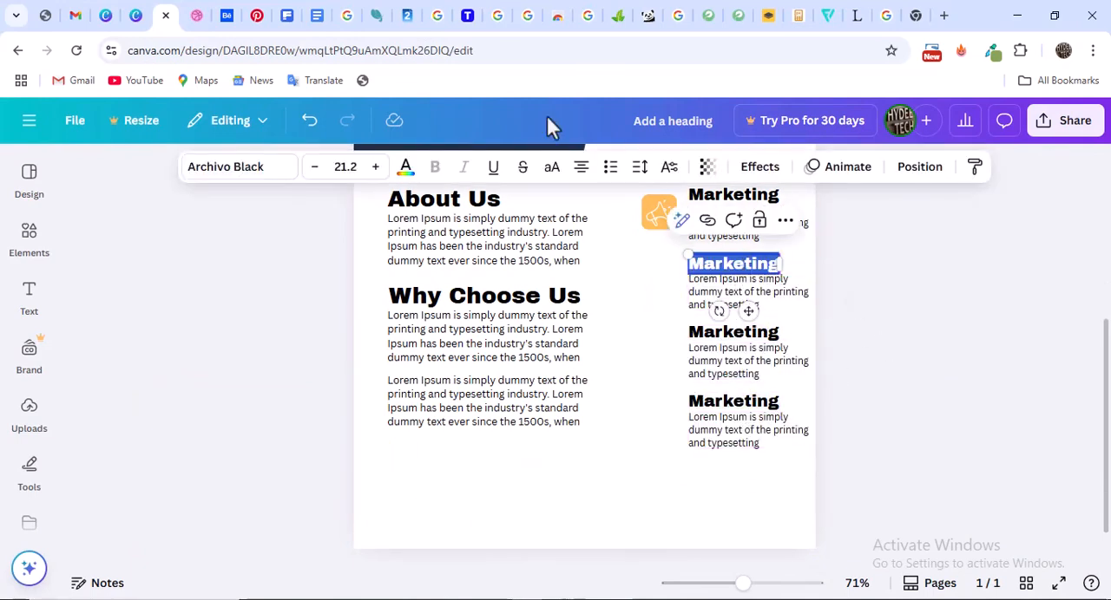
click(202, 17)
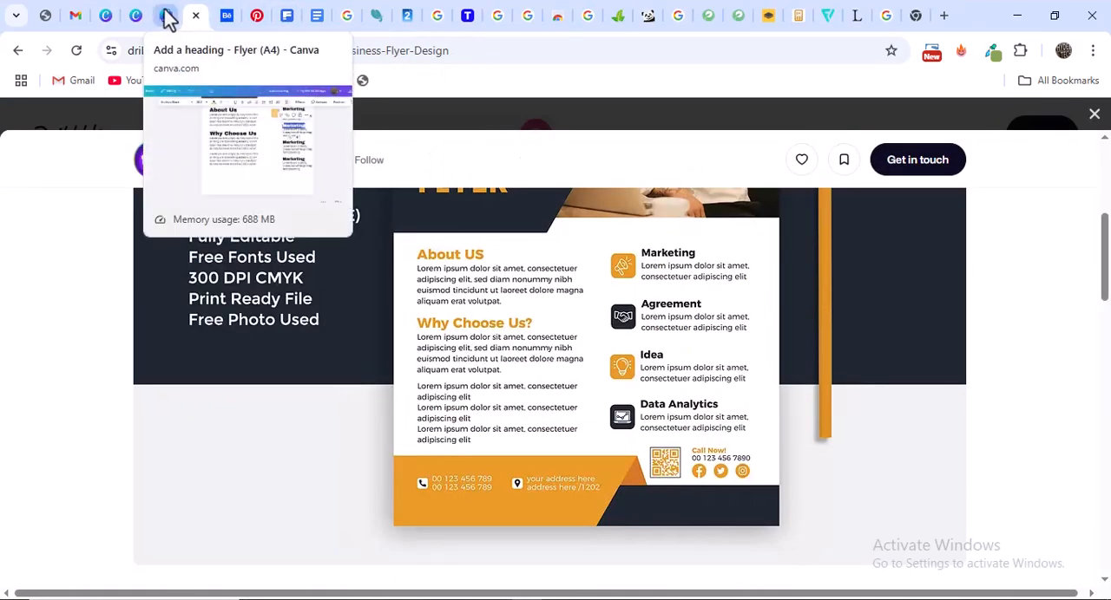
click(168, 17)
double_click(730, 264)
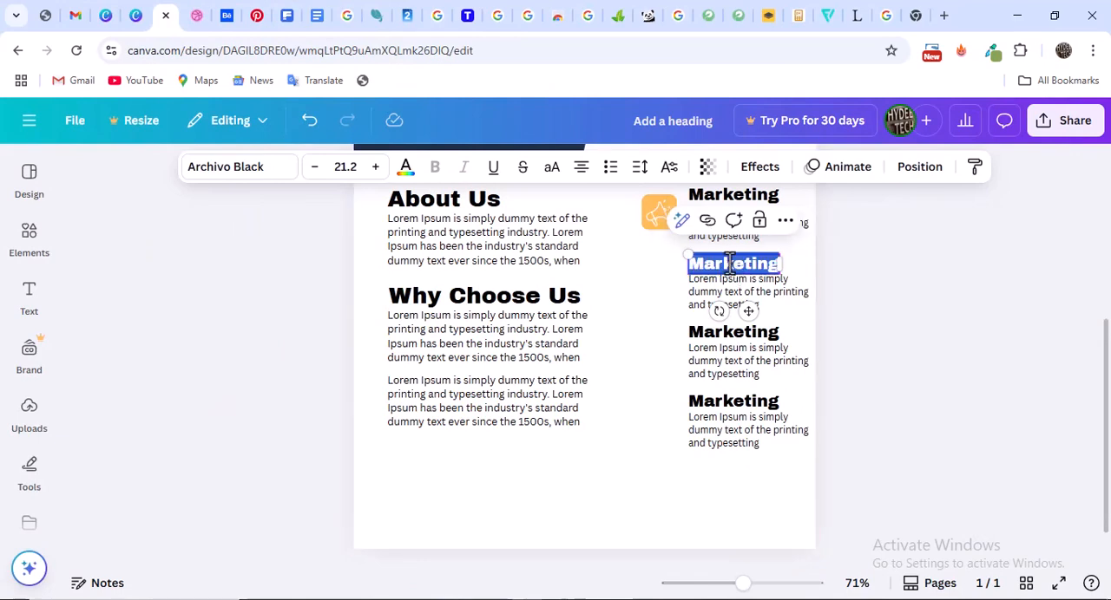
text(Agre)
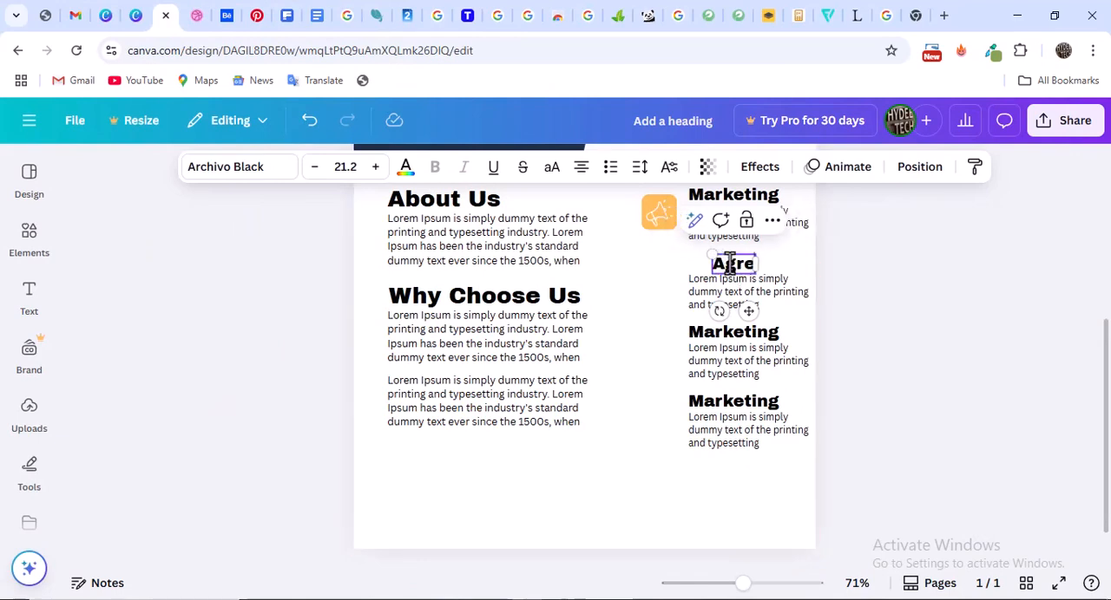
text(emen)
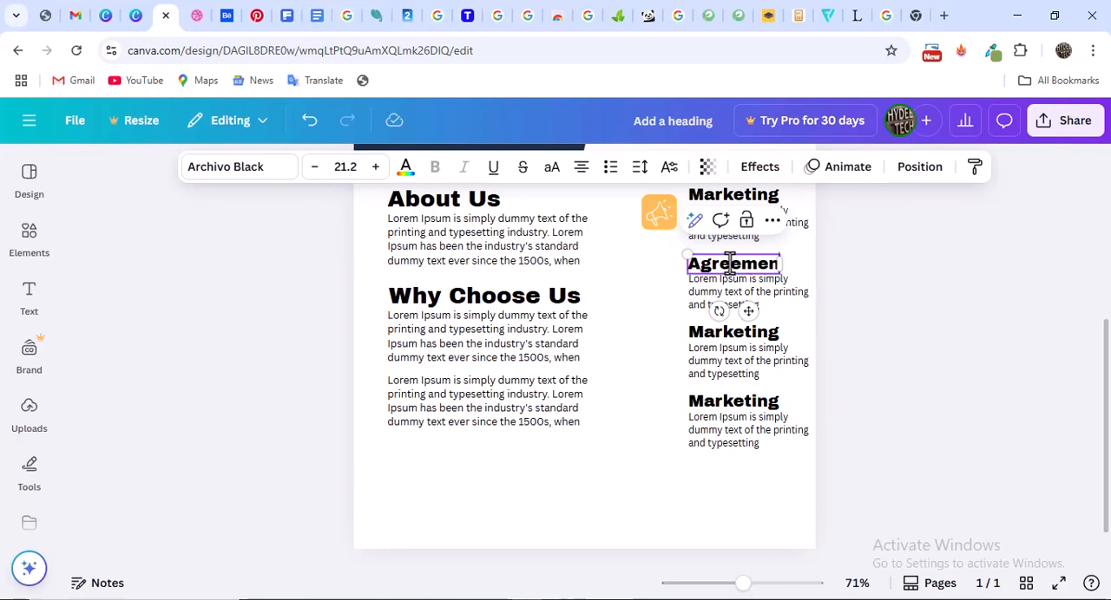
text(t)
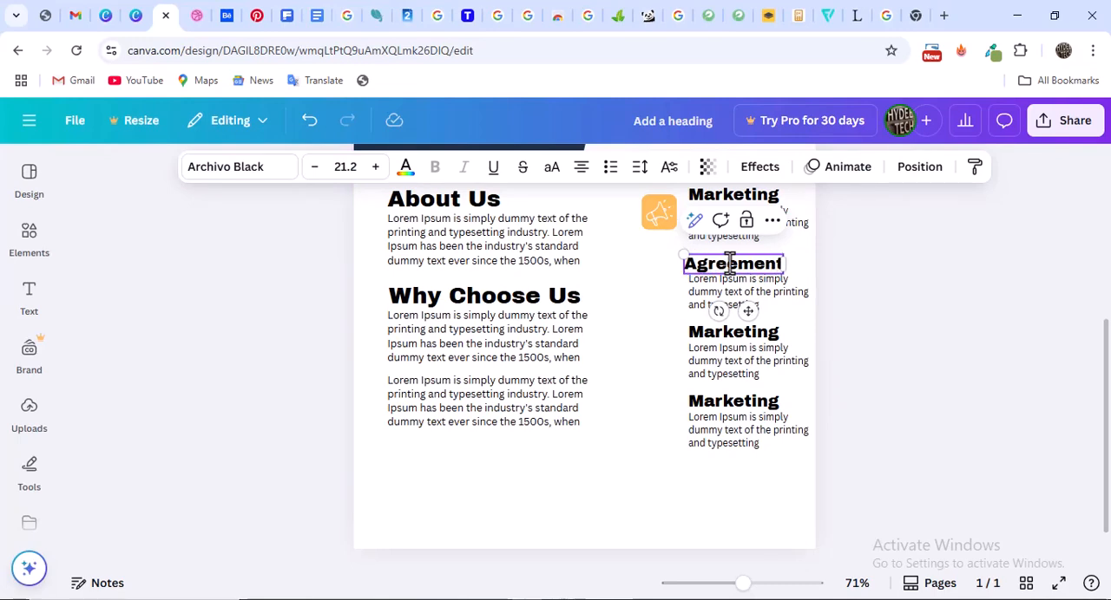
Change the third service heading to "Idea" and the fourth to "Data Analytics"
double_click(758, 342)
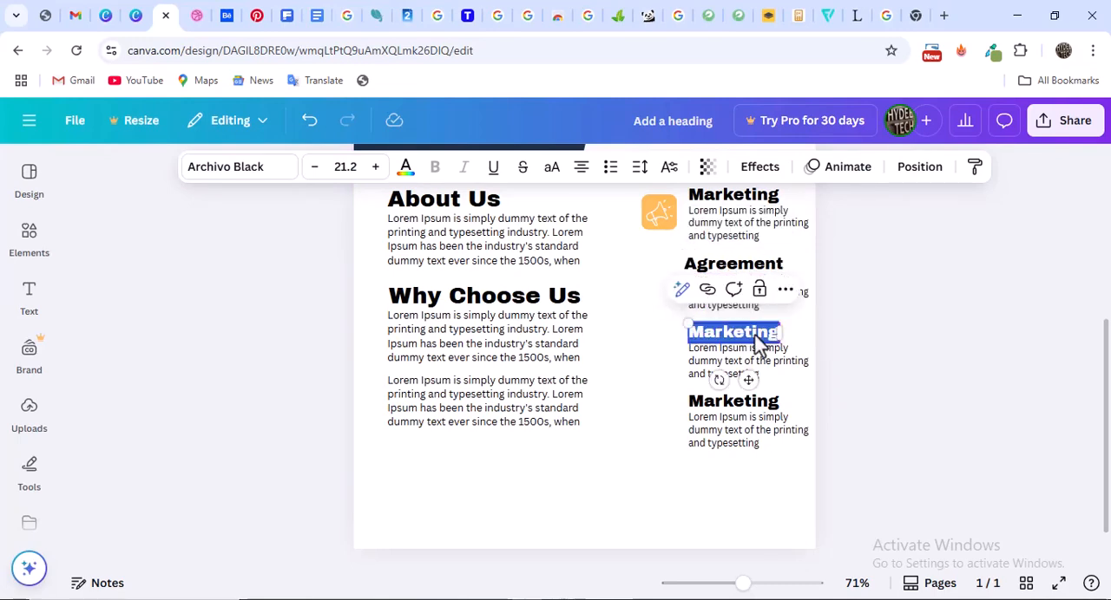
text(Idea)
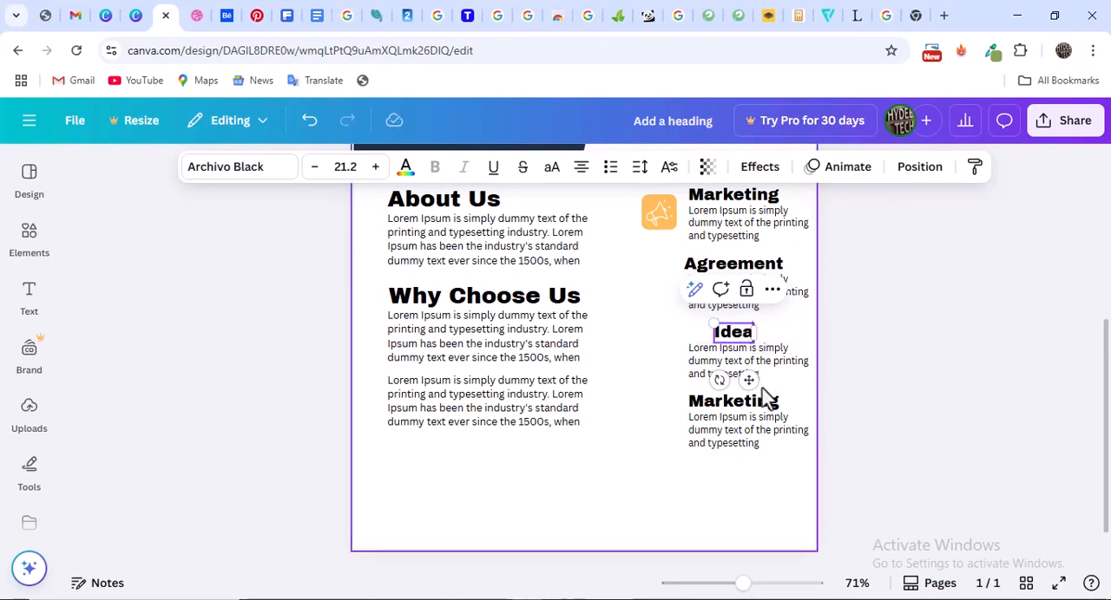
double_click(763, 401)
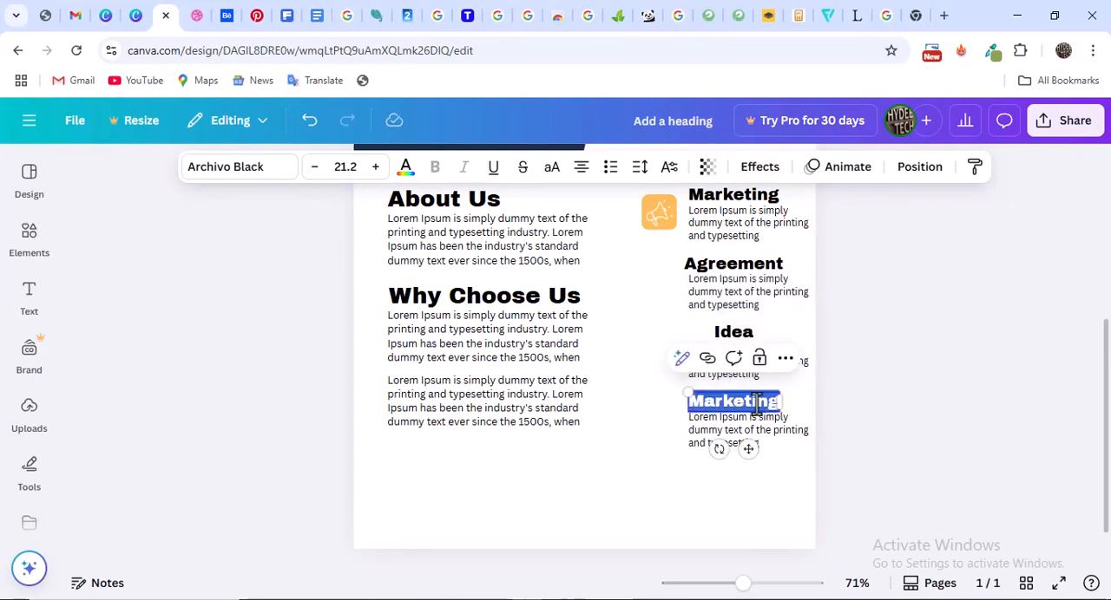
text(Data Analyt)
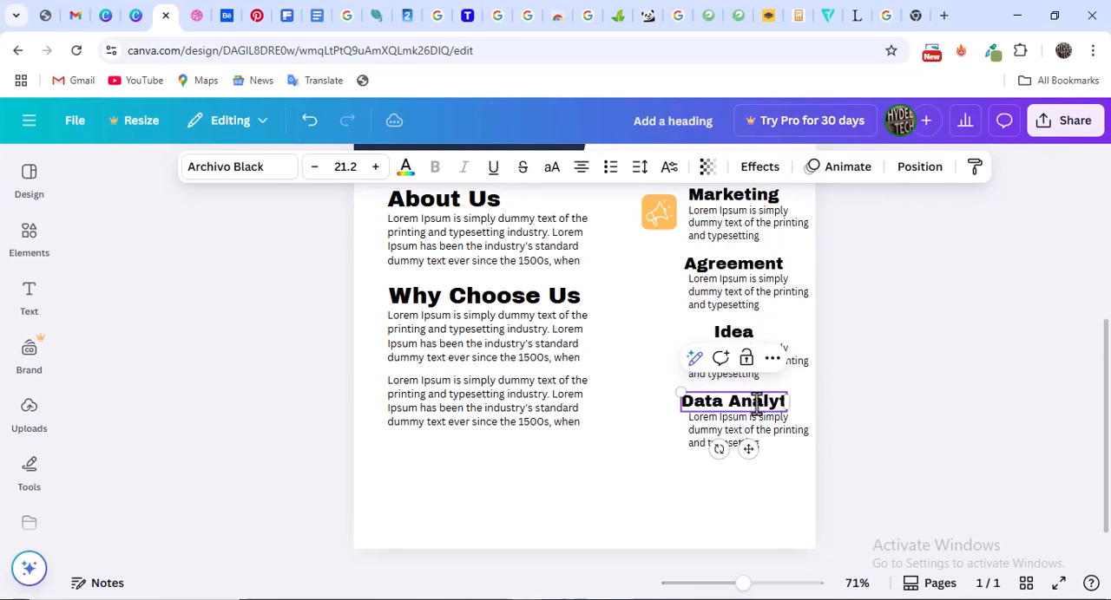
text(ics)
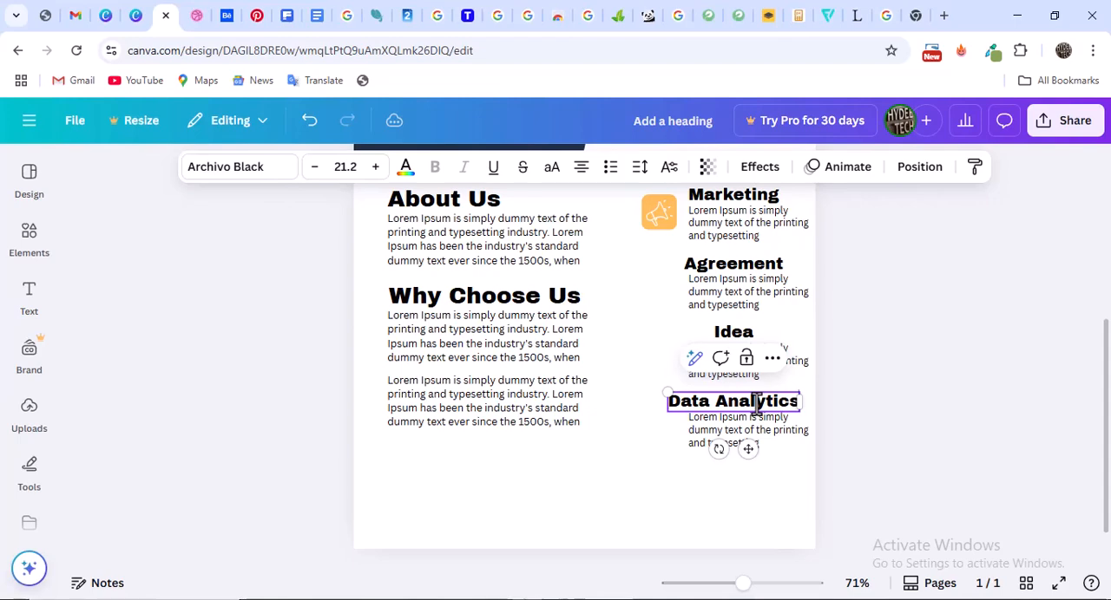
Left-align the Idea heading's text and line up the Idea, Agreement and Data Analytics headings with the left edge of their paragraphs
click(785, 334)
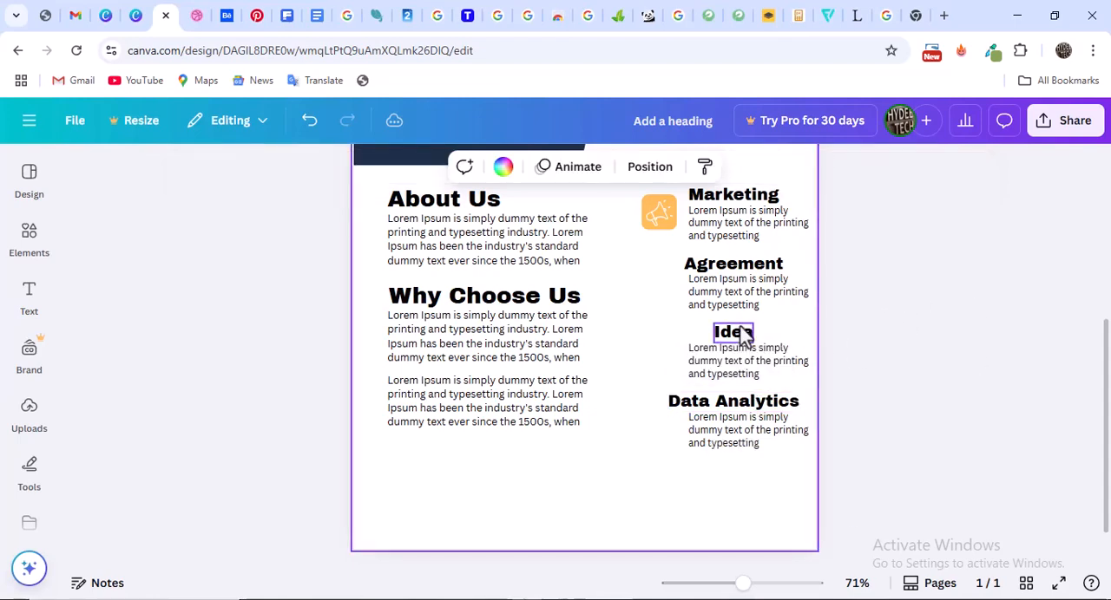
click(742, 342)
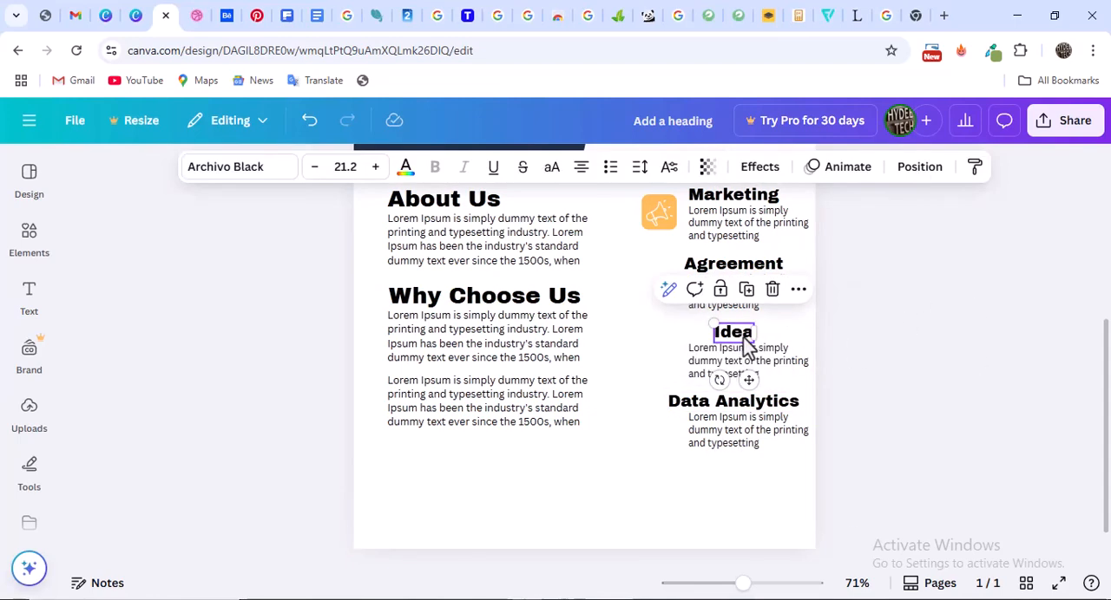
click(582, 168)
drag(732, 338, 705, 337)
click(717, 273)
drag(727, 274, 722, 262)
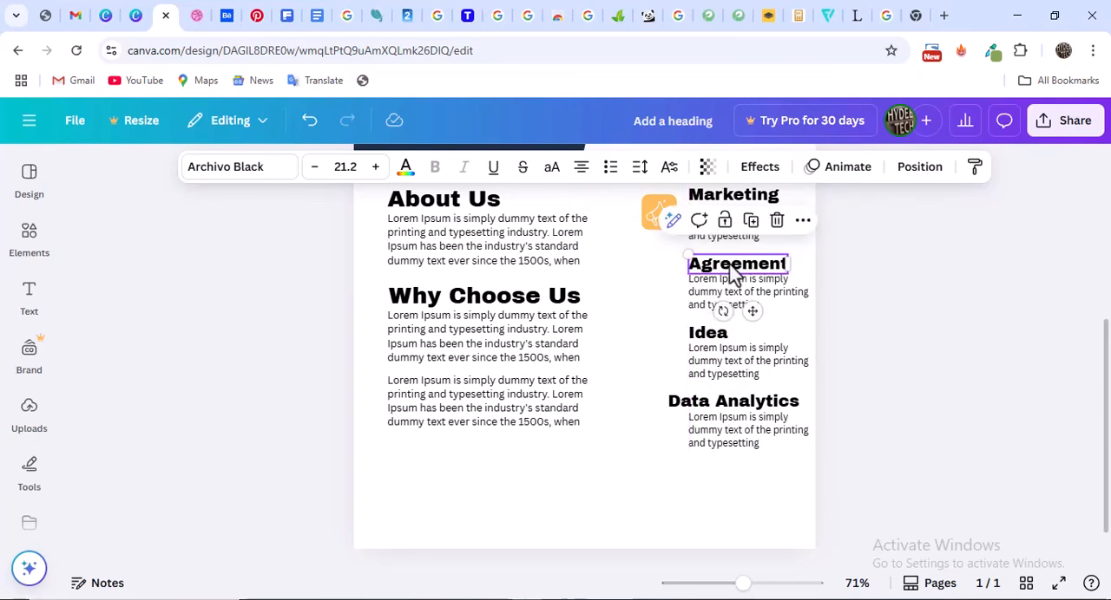
click(720, 406)
drag(720, 406, 760, 411)
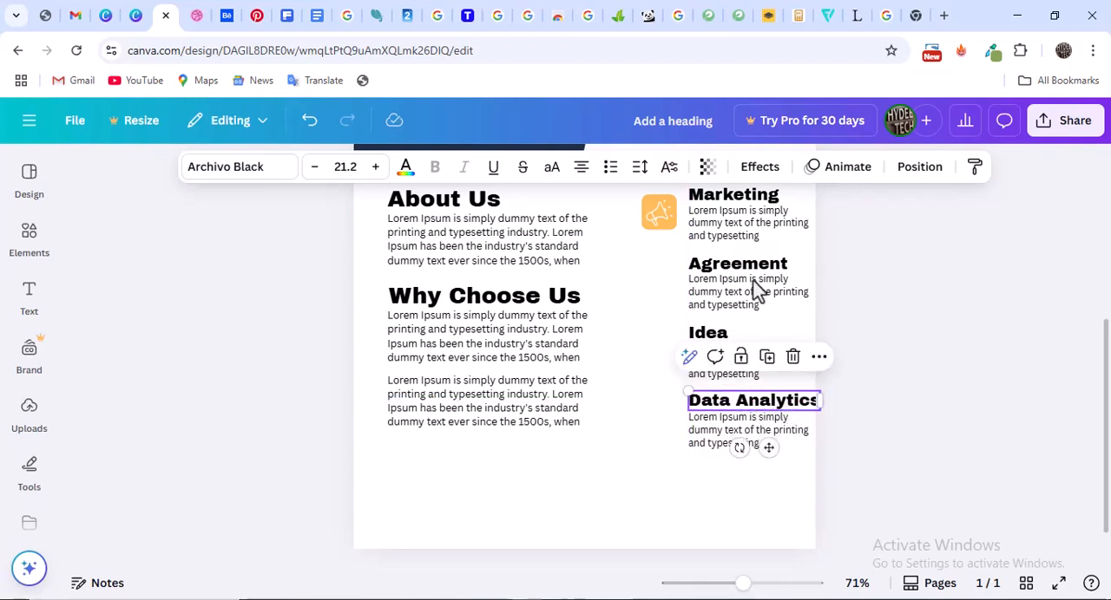
Reduce the Data Analytics heading to font size 17.2 and realign it with its paragraph's left edge
click(314, 168)
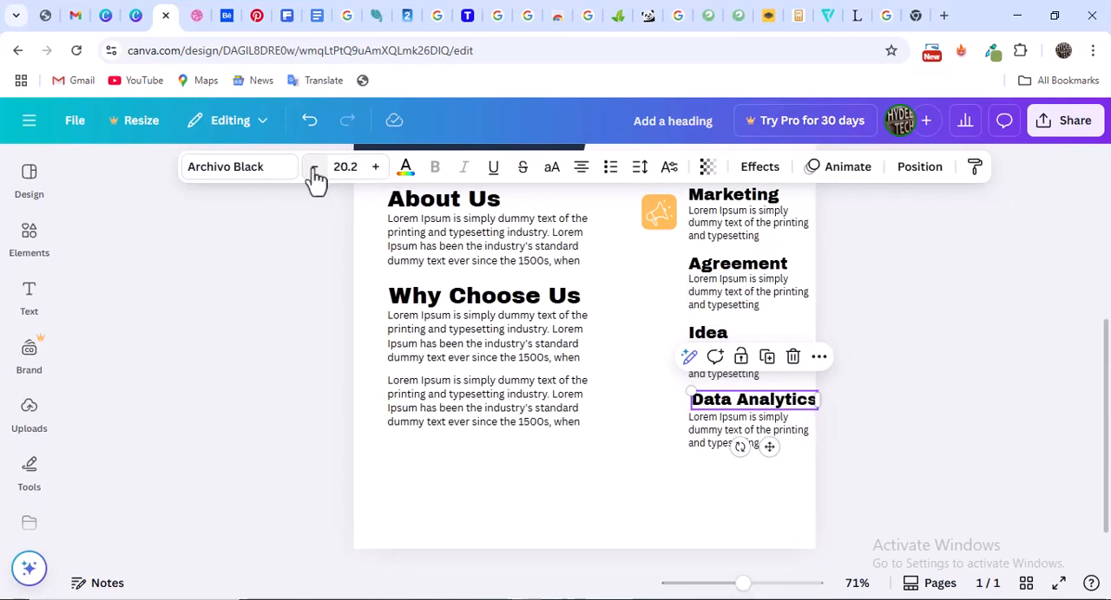
click(314, 168)
click(314, 169)
click(314, 169)
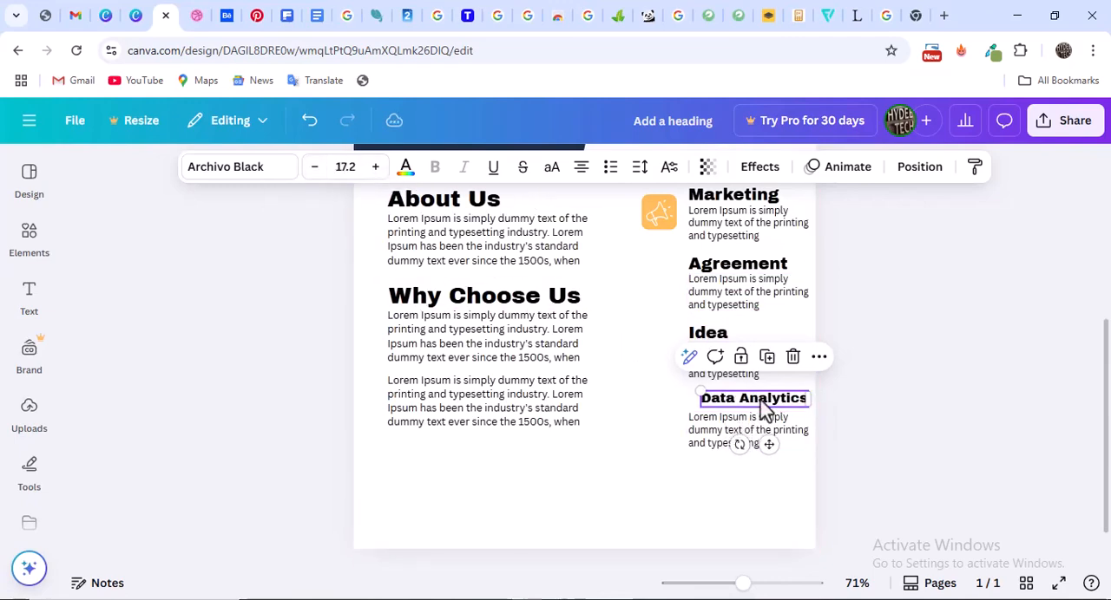
drag(761, 408, 747, 395)
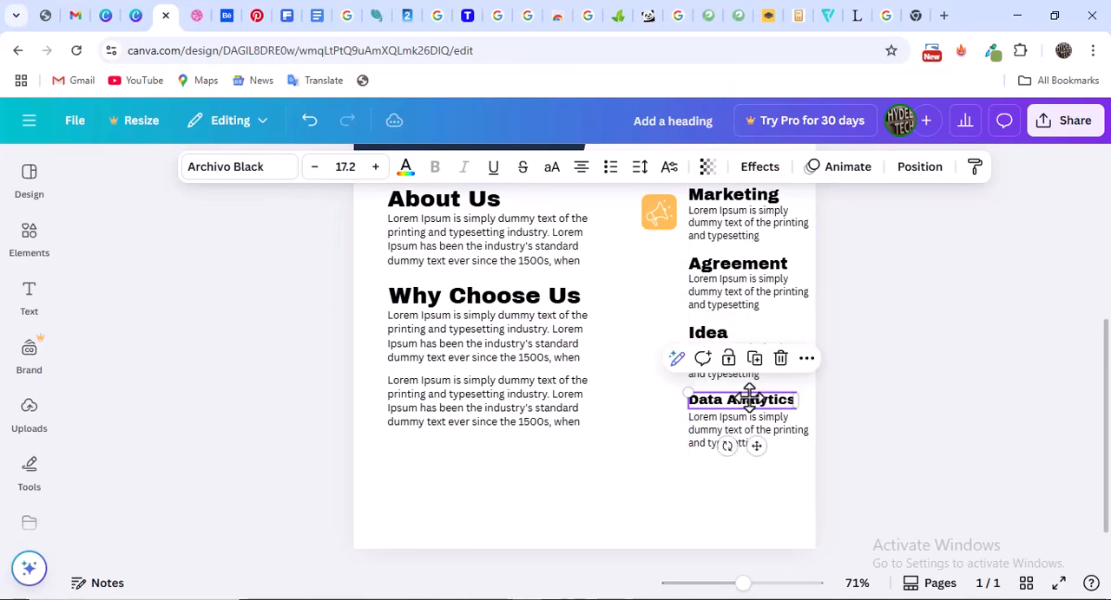
Reduce the Idea heading to font size 17.2
click(710, 334)
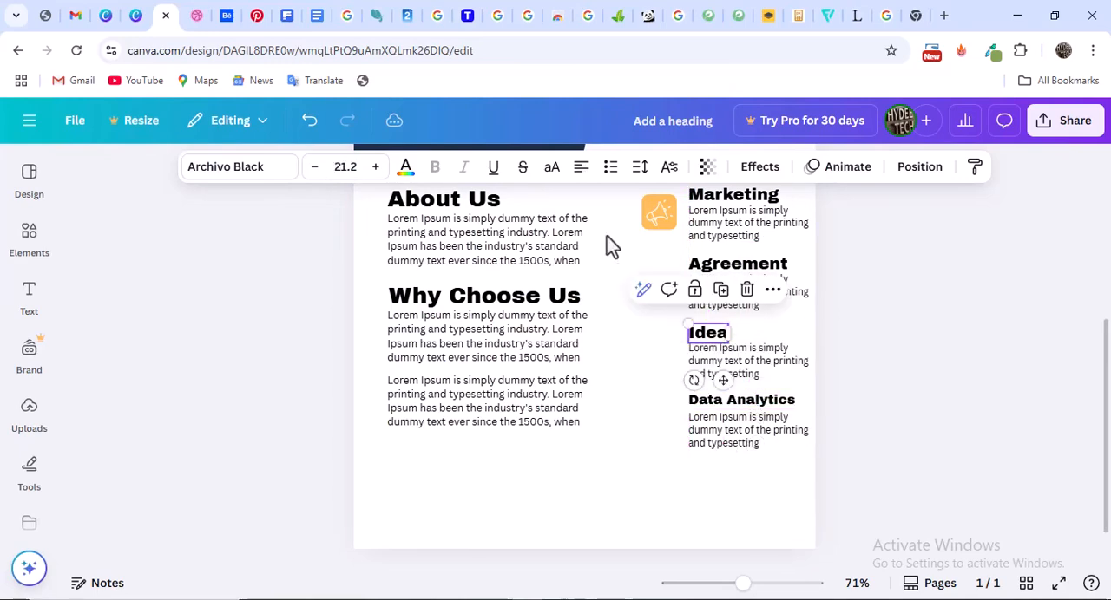
click(315, 167)
click(315, 167)
click(315, 168)
click(315, 167)
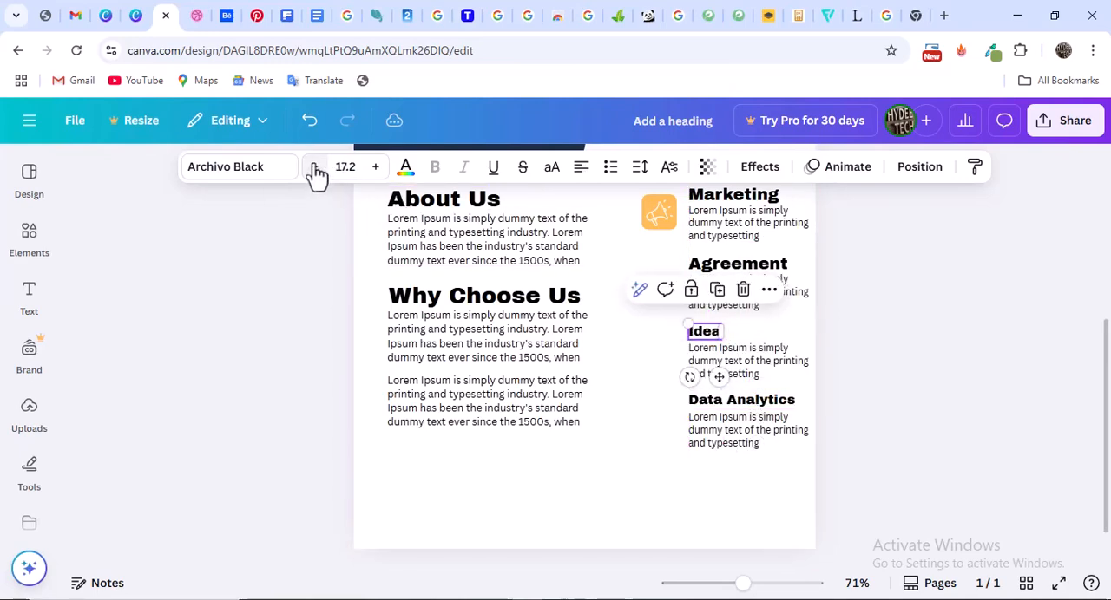
Reduce the Agreement heading to font size 17.2, left-align its text and line it up with its paragraph's left edge
click(725, 267)
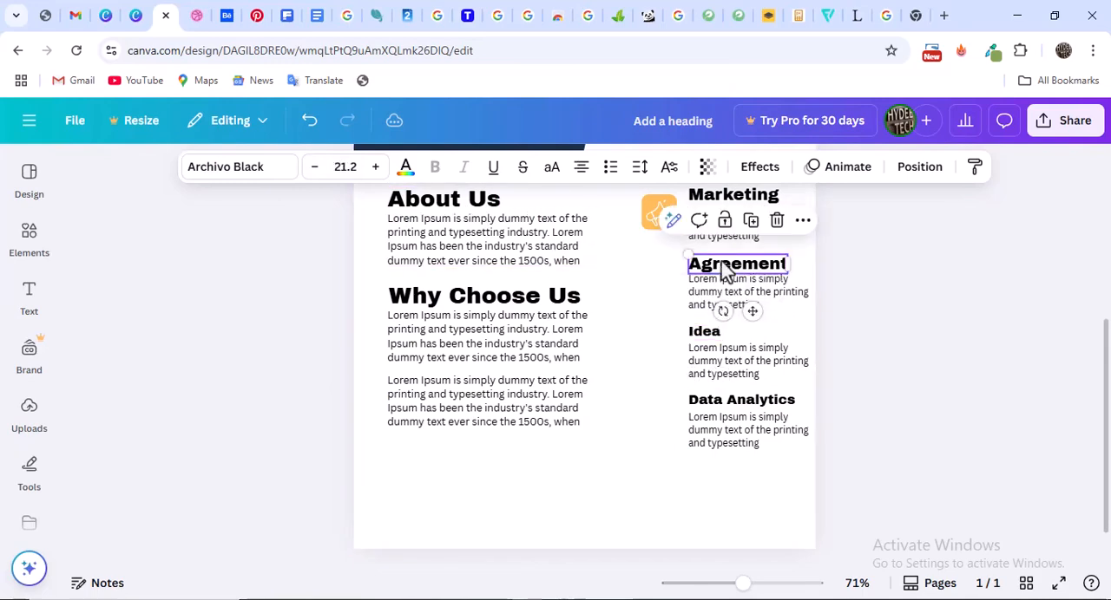
click(314, 174)
click(314, 173)
click(314, 172)
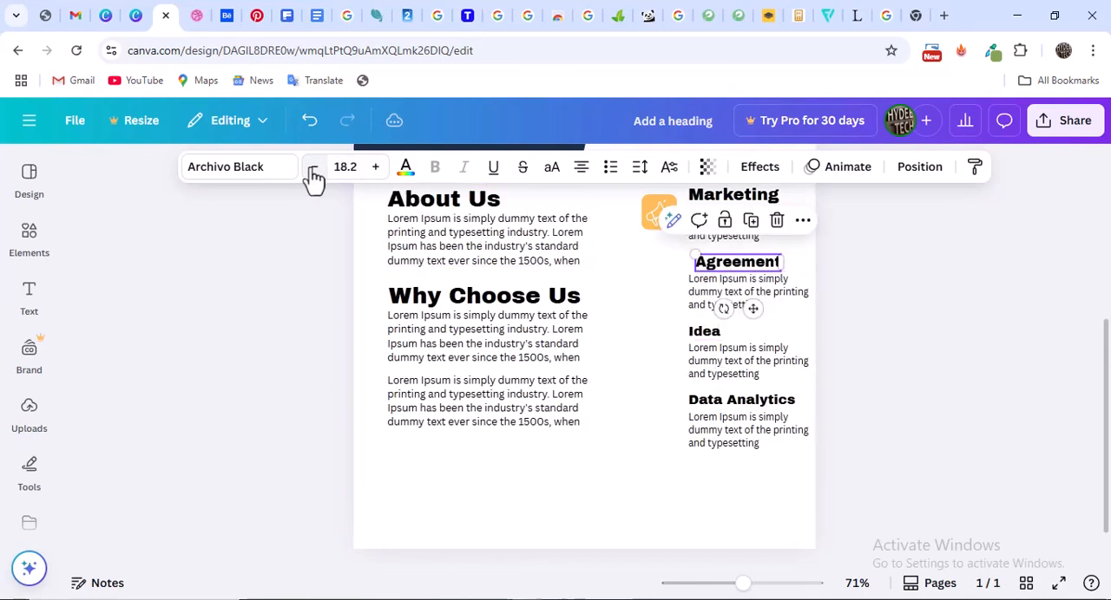
click(315, 173)
click(582, 170)
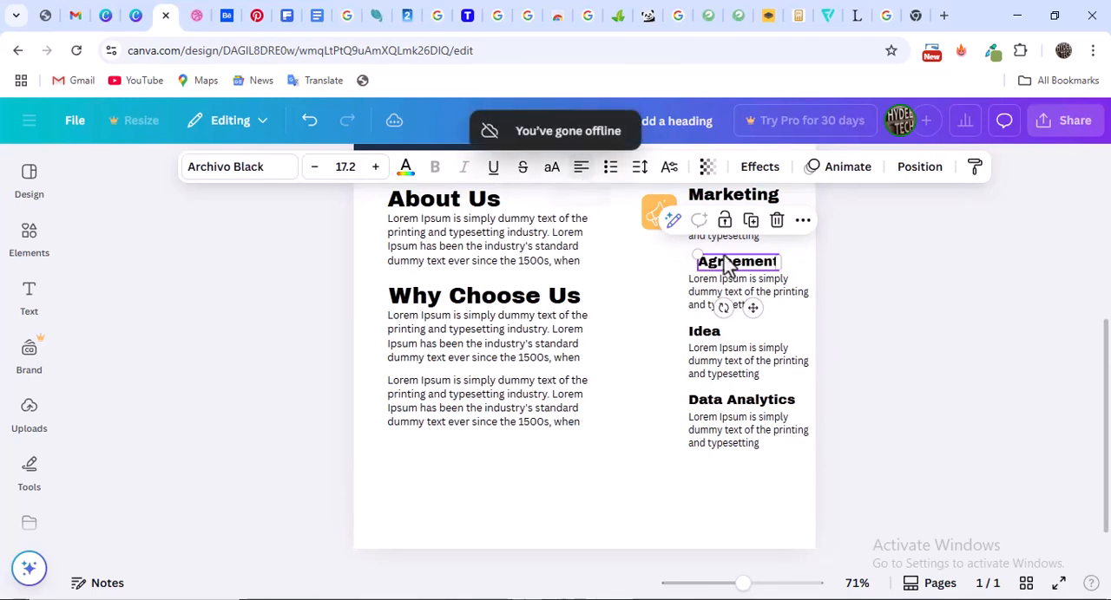
drag(736, 271, 723, 260)
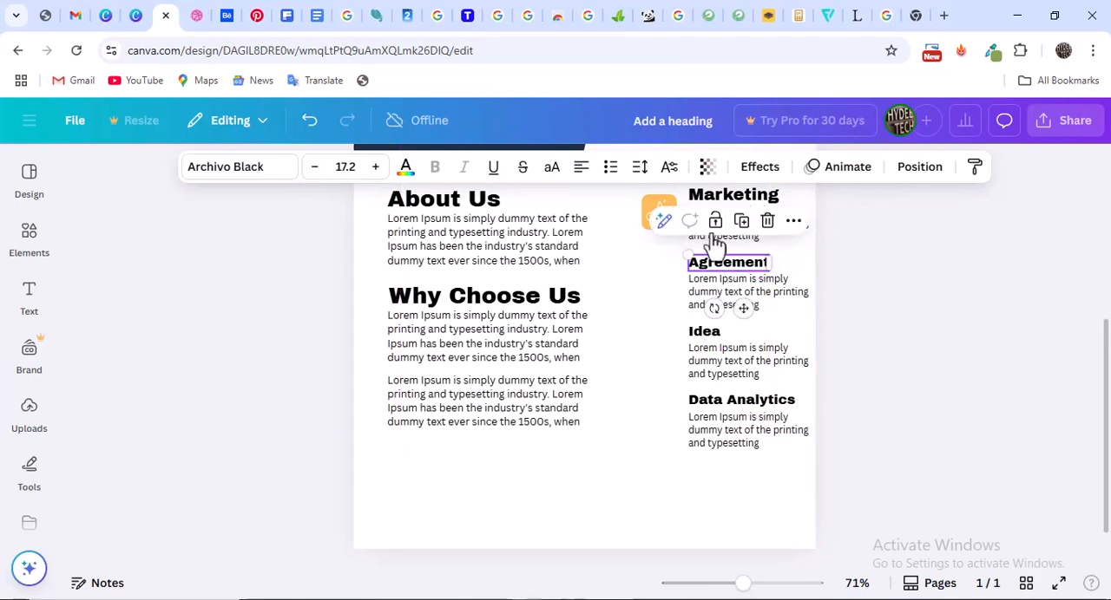
Reduce the Marketing heading to font size 17.2 and line it up with its paragraph's left edge
click(720, 203)
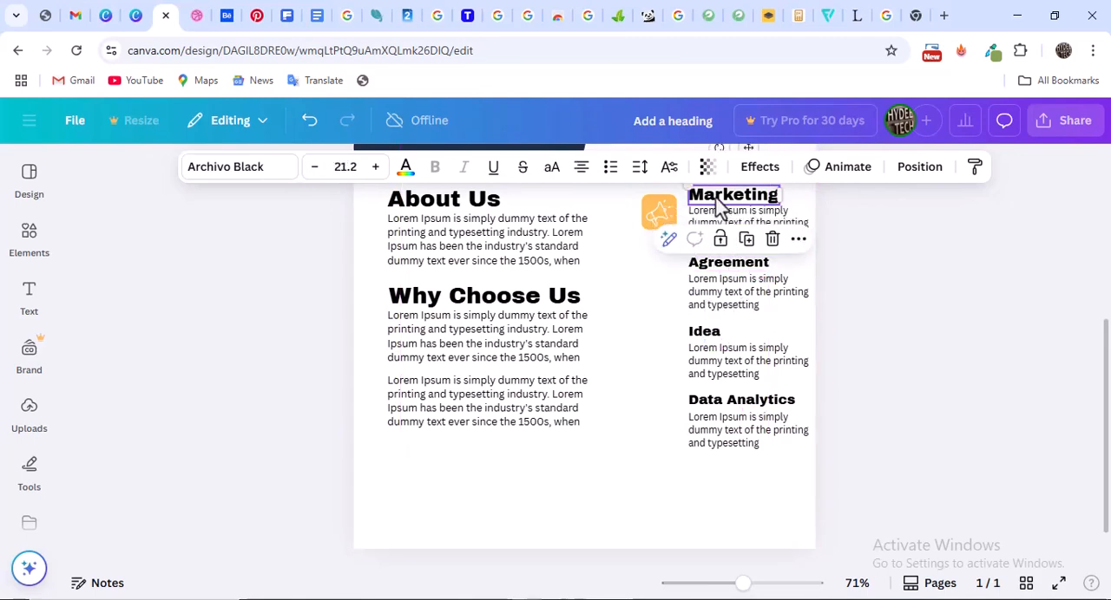
click(315, 177)
click(314, 176)
click(314, 176)
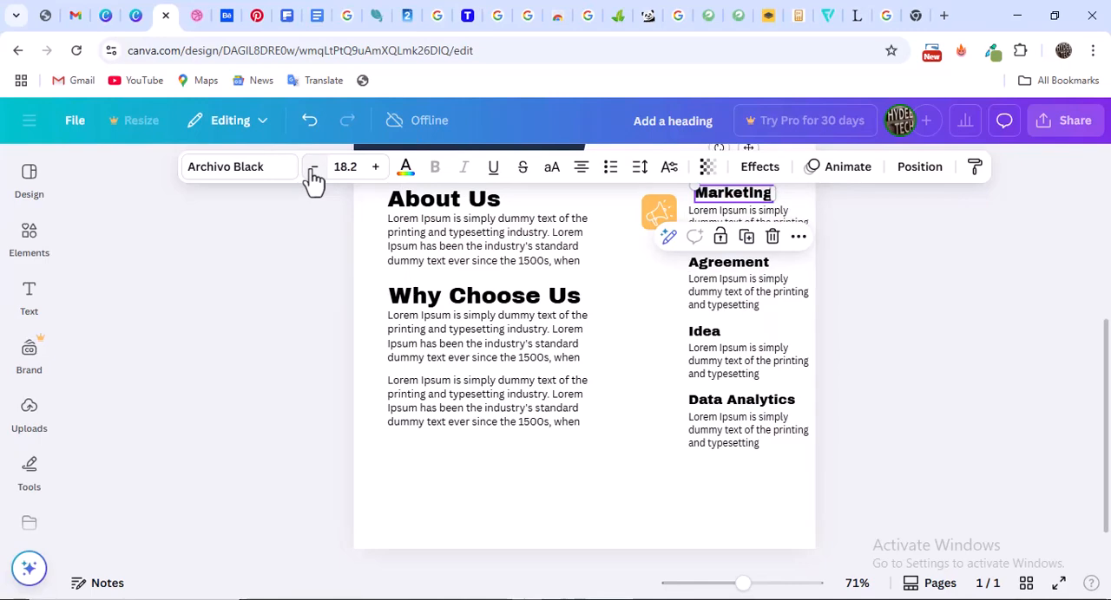
click(314, 176)
drag(733, 202, 724, 192)
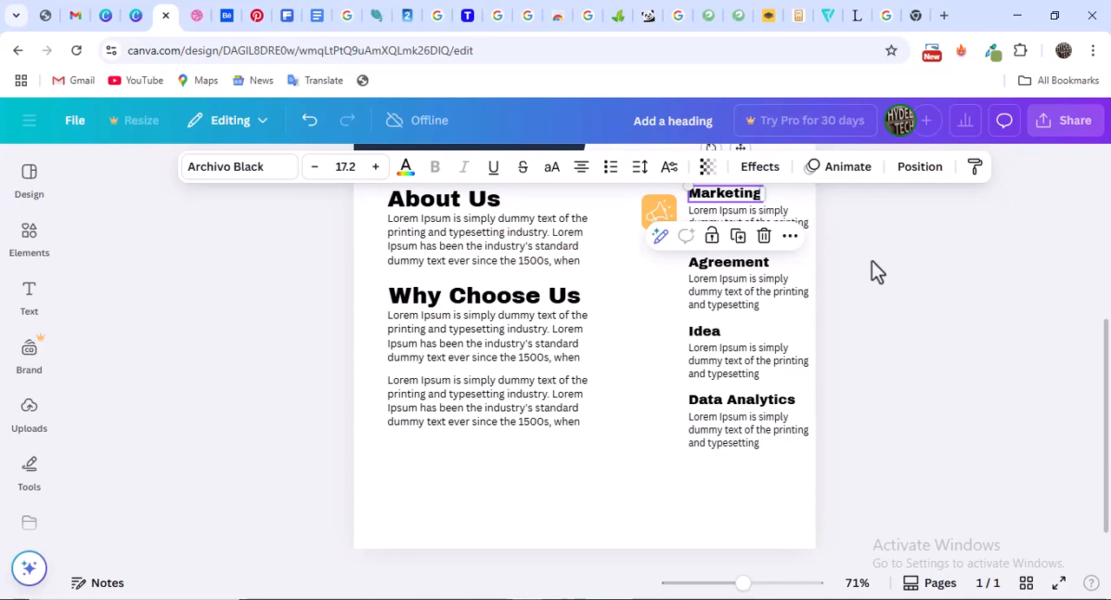
click(865, 315)
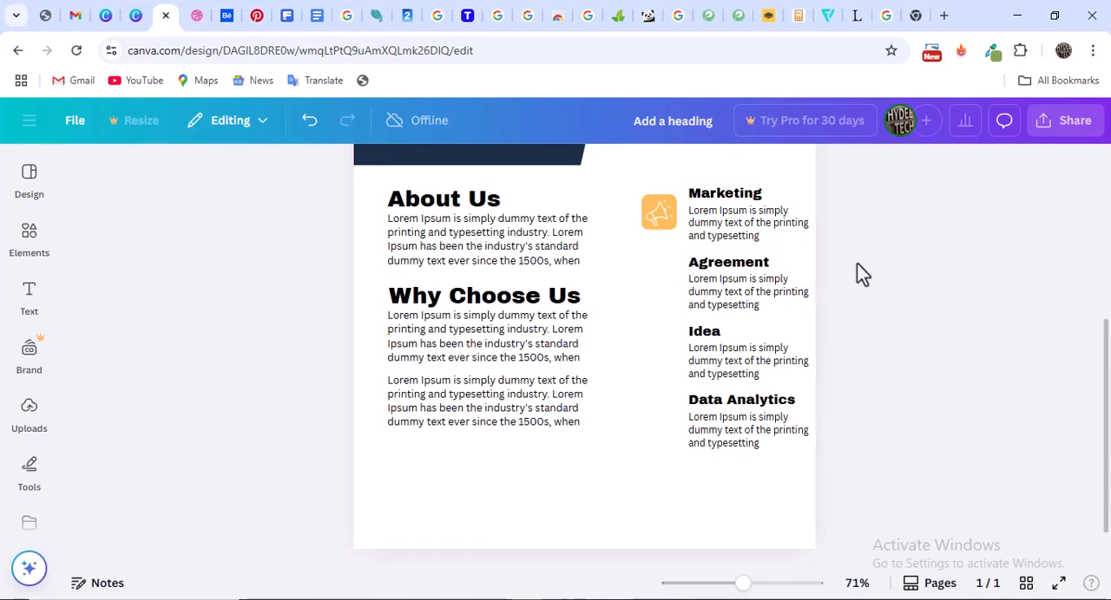
Duplicate the orange megaphone icon three times and place one copy beside the Data Analytics entry, checking its position against the Dribbble reference
click(657, 208)
click(657, 209)
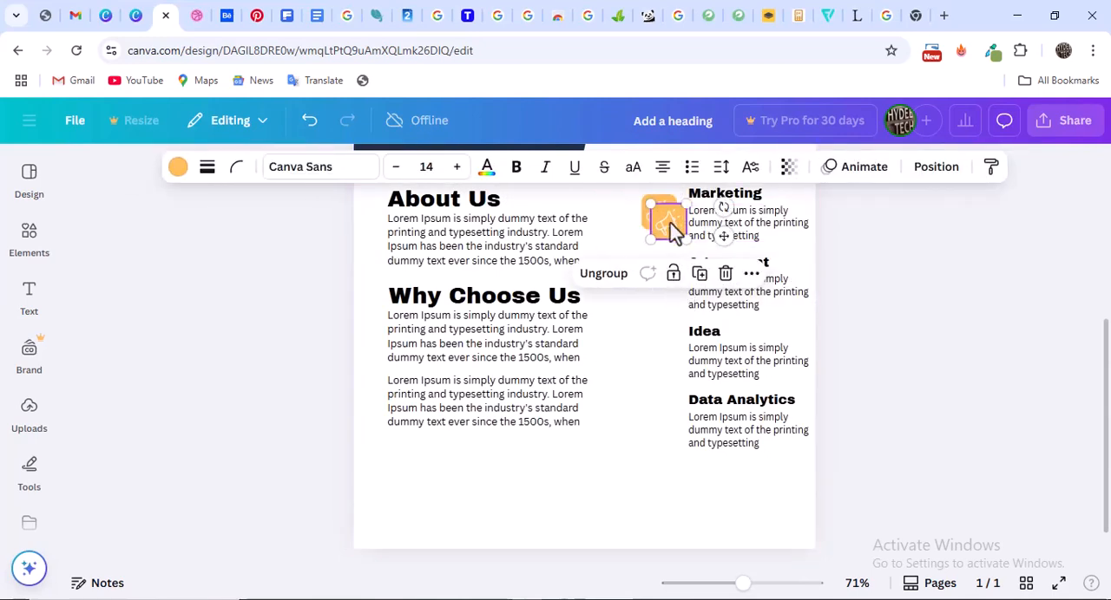
drag(671, 225, 662, 415)
click(196, 14)
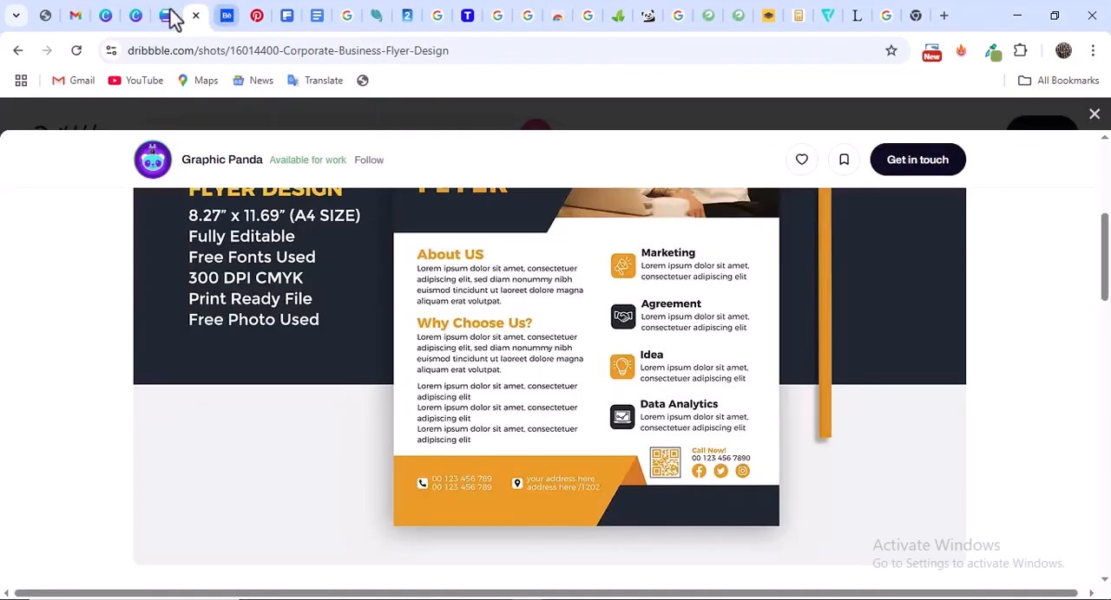
click(165, 16)
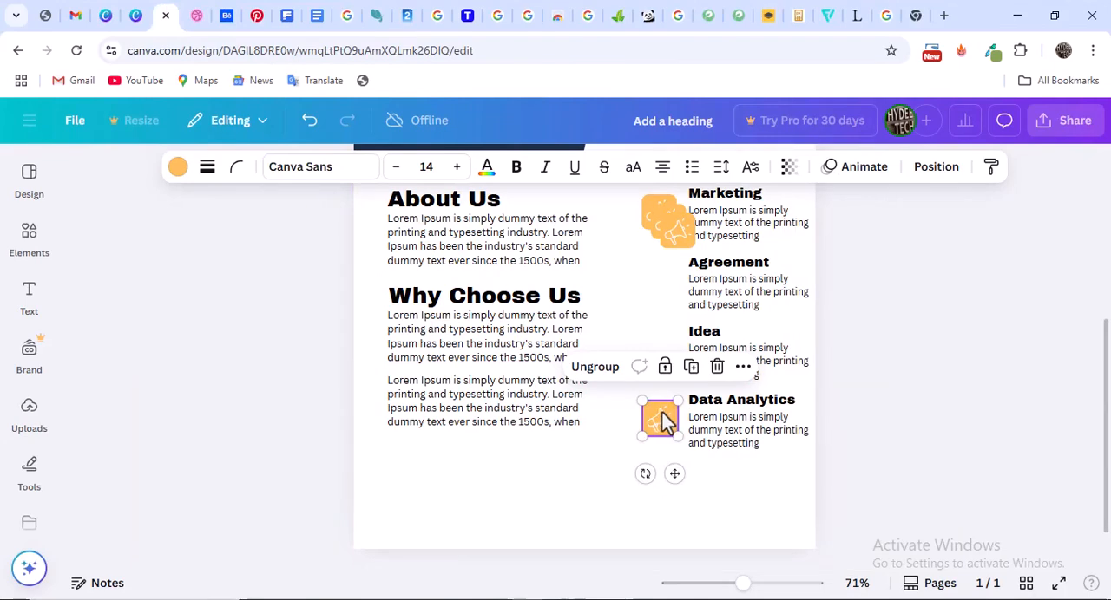
drag(664, 422, 662, 415)
click(899, 401)
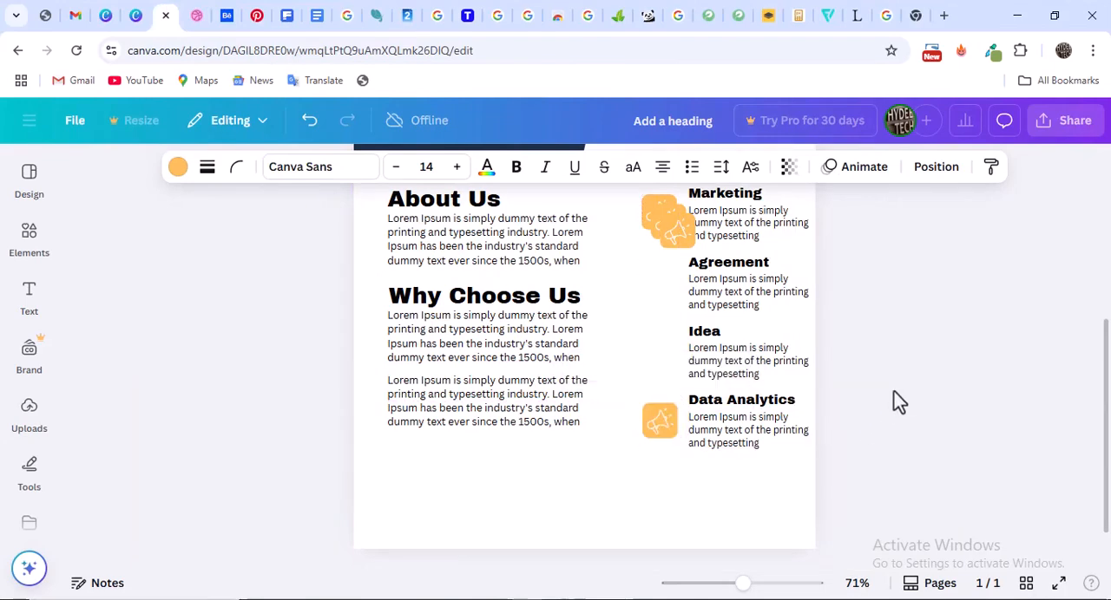
Place the two remaining megaphone icon copies beside the Idea and Agreement entries, aligned with the other icons
drag(675, 246, 653, 349)
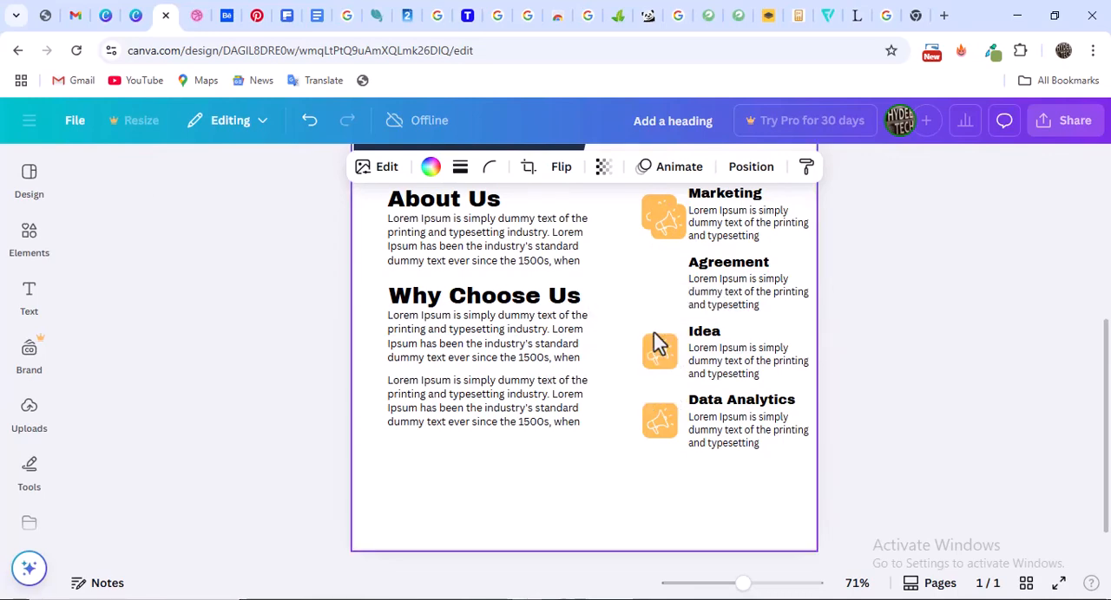
drag(665, 227, 659, 282)
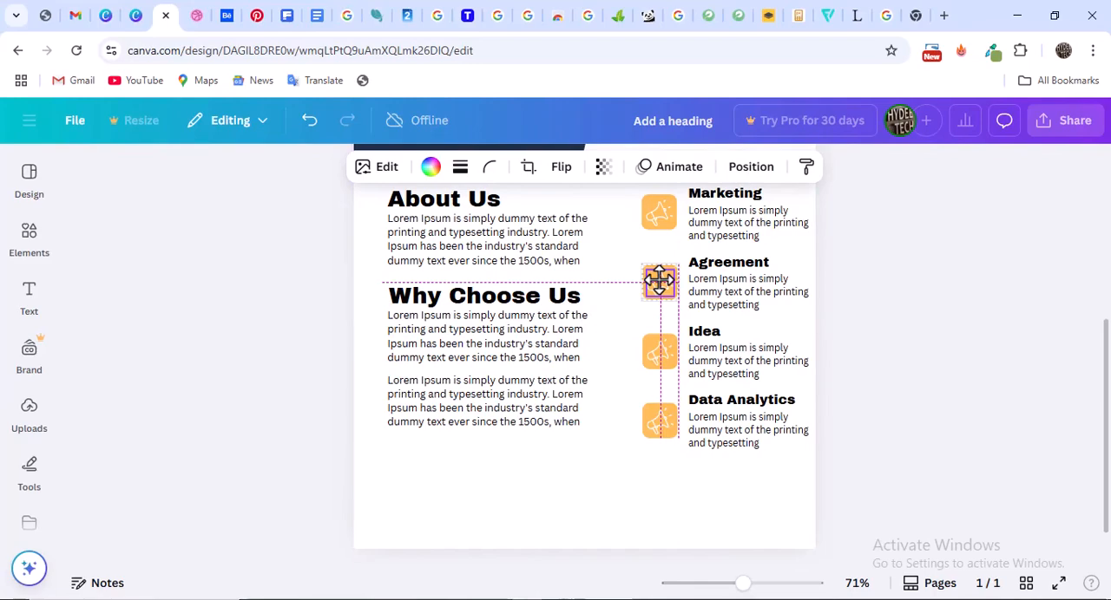
drag(660, 281, 660, 282)
click(895, 277)
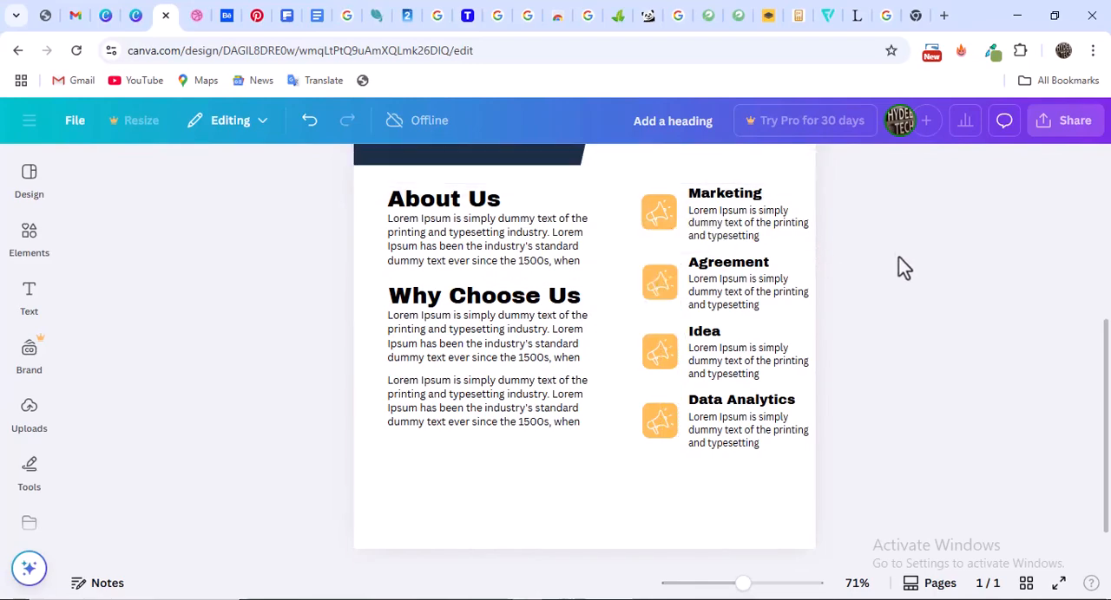
Change the About Us heading's text color to the document's peach
scroll(925, 350, down, 1)
scroll(925, 350, up, 2)
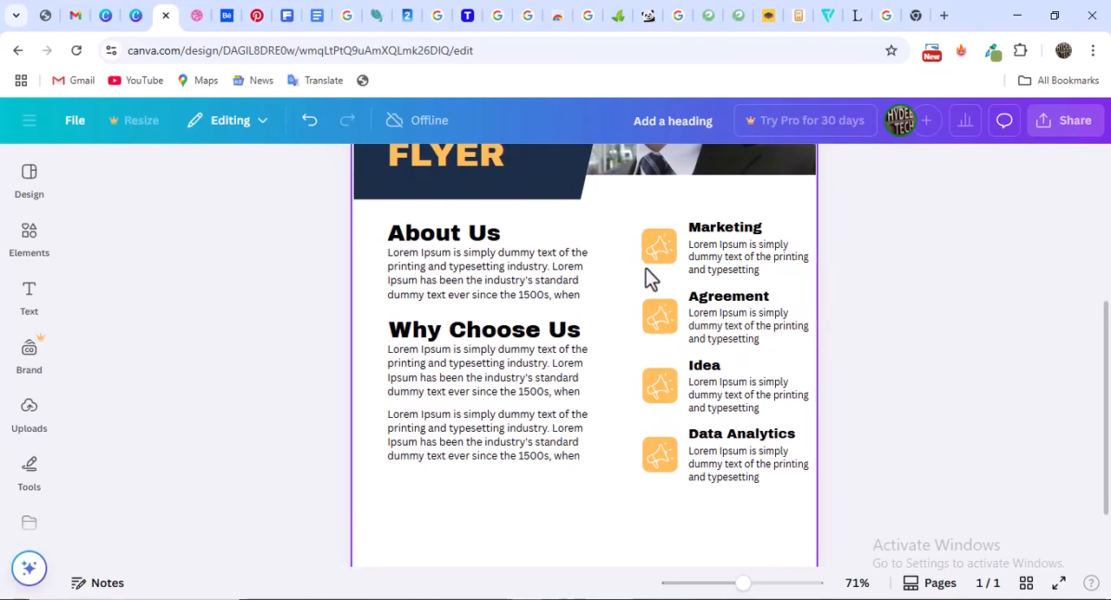
click(433, 246)
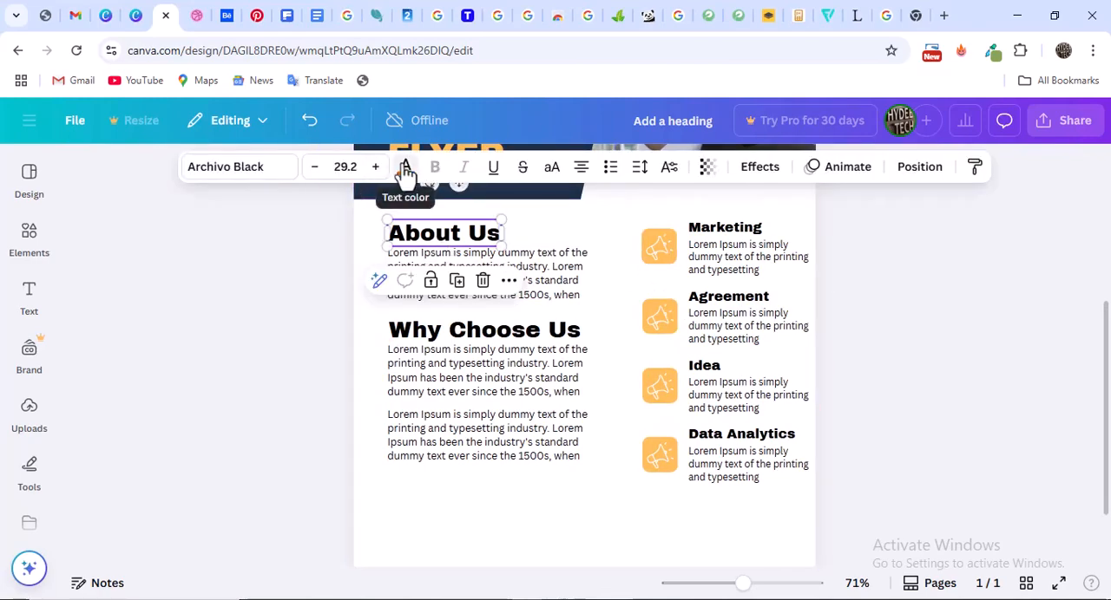
click(405, 171)
click(265, 337)
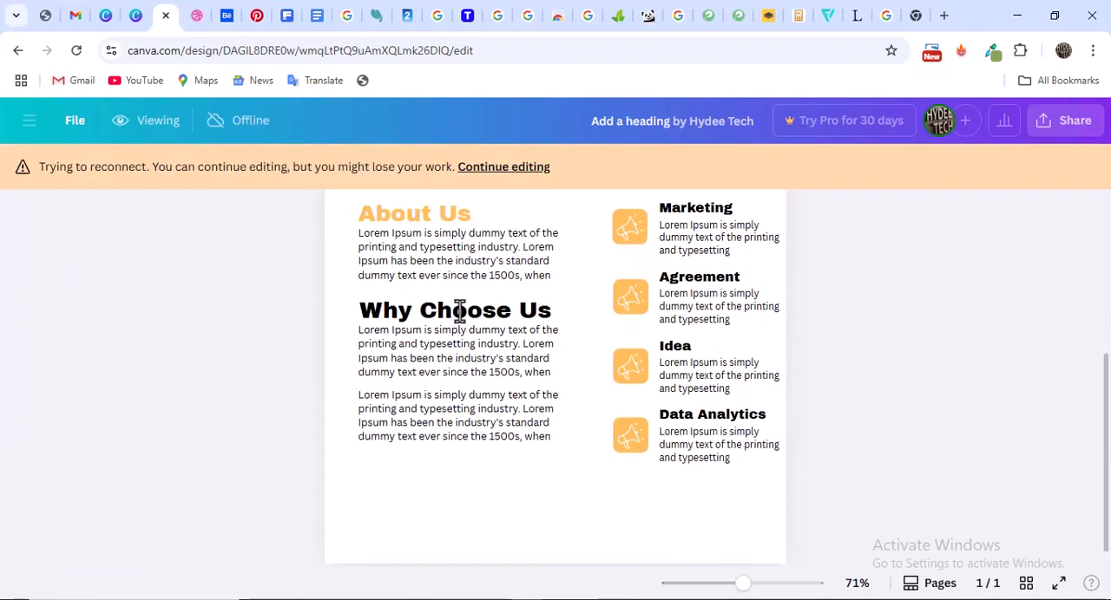
Look over the flyer in viewing mode and resume editing it while offline
scroll(483, 317, up, 2)
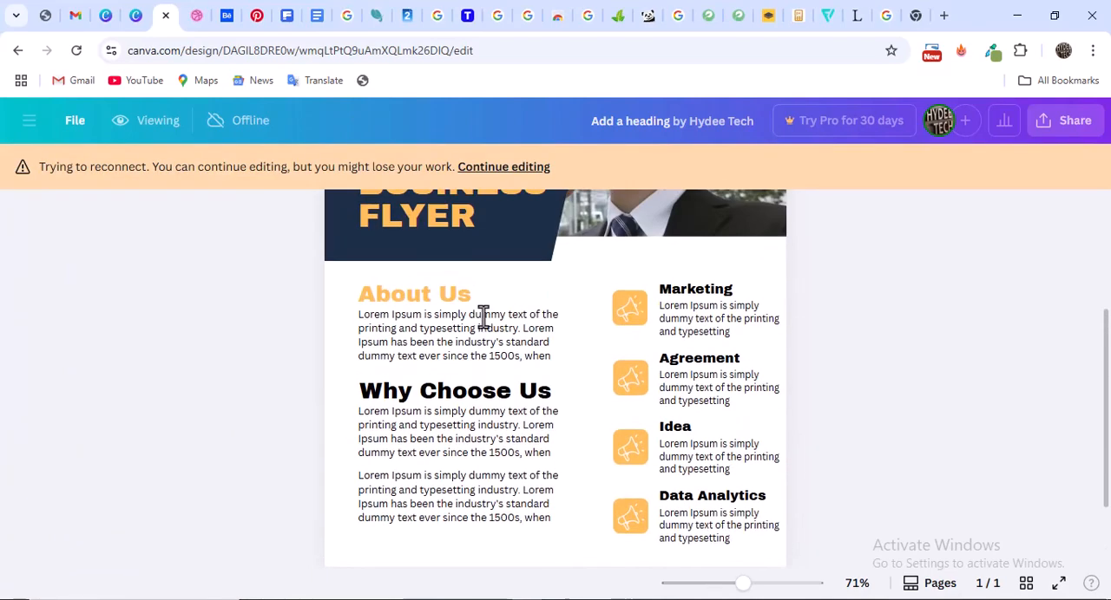
scroll(471, 301, down, 2)
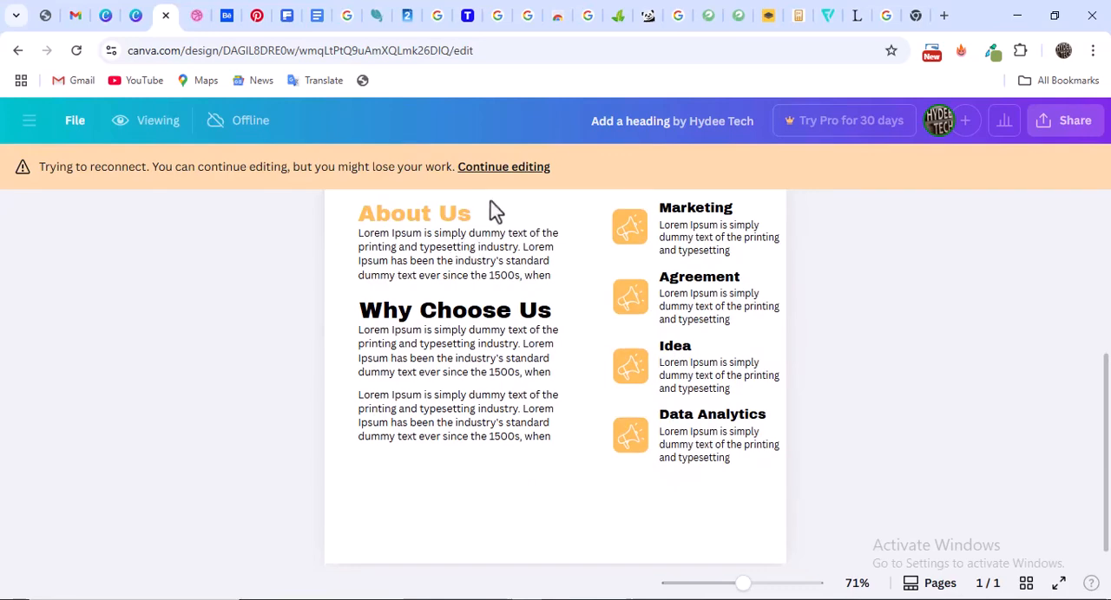
click(504, 167)
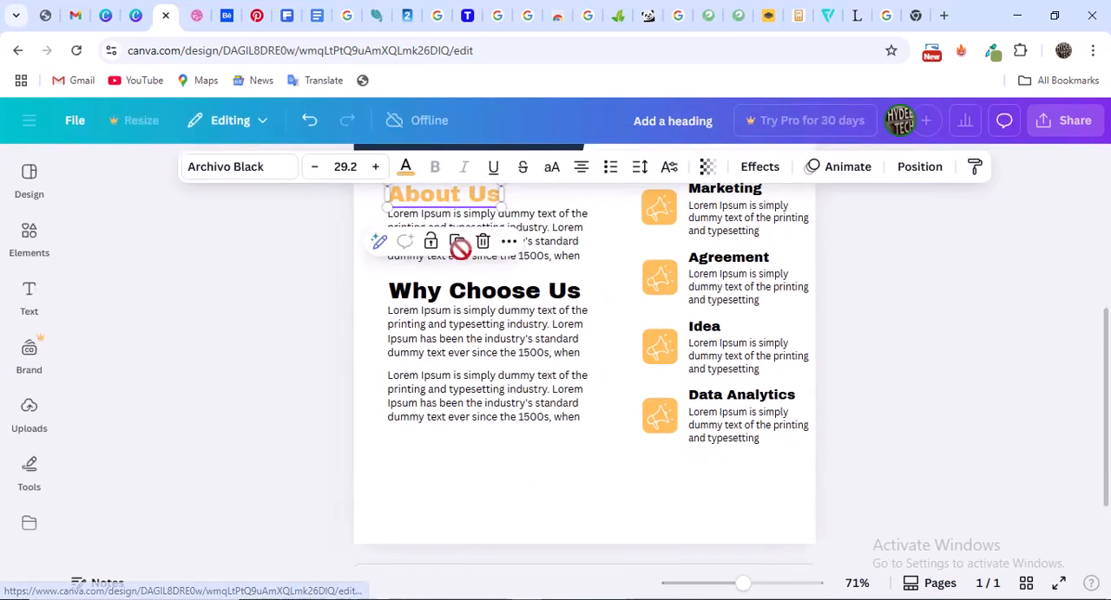
Change the Why Choose Us heading's text color to peach #ffbd59 and reduce its font size to 25.2
click(483, 386)
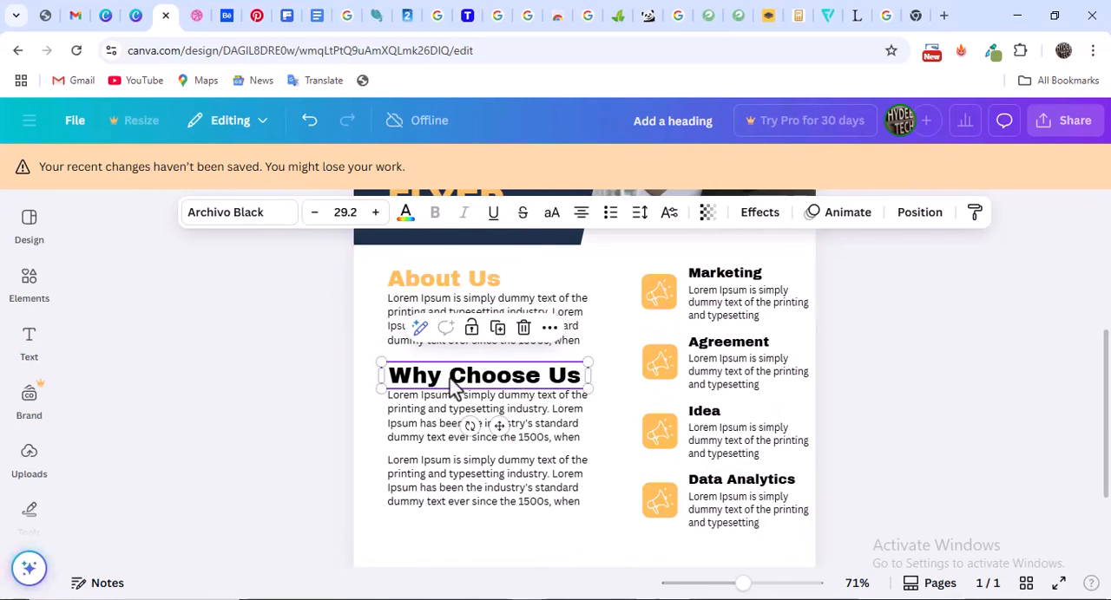
click(405, 215)
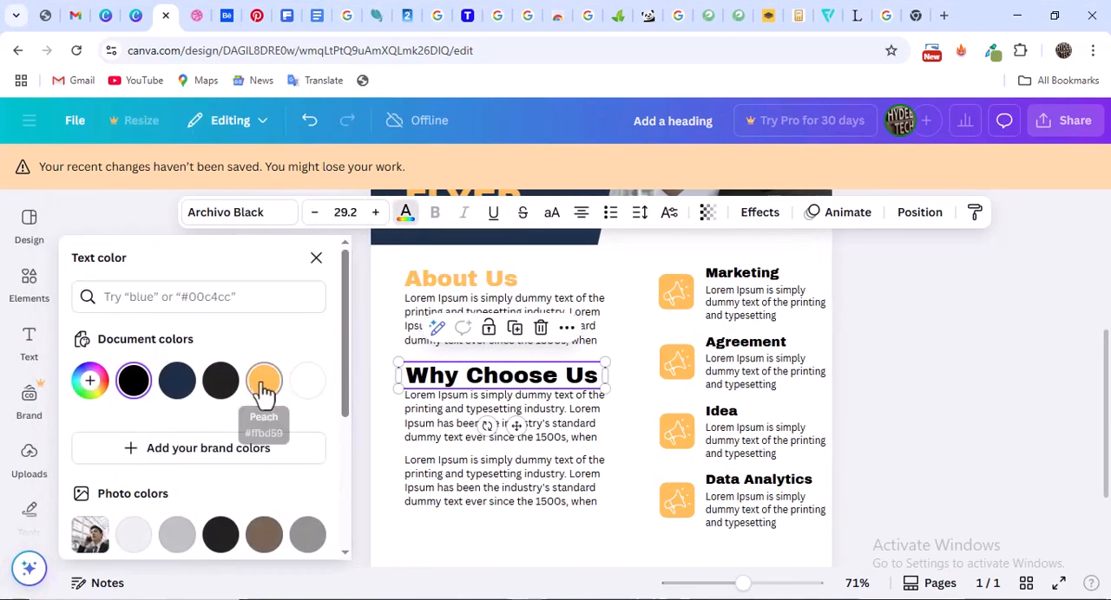
click(264, 381)
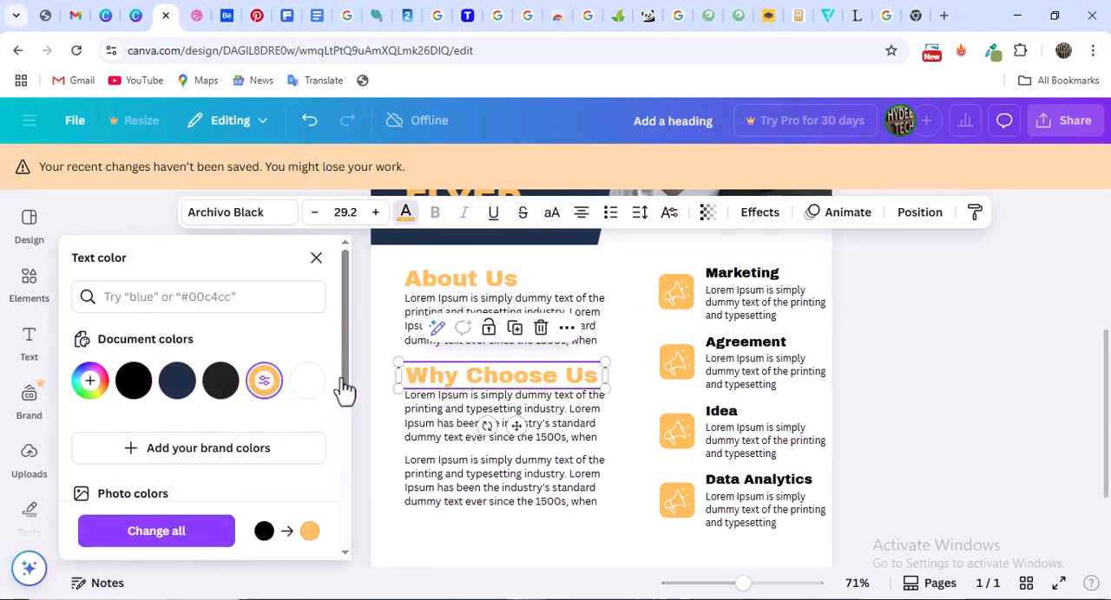
click(315, 213)
click(315, 214)
click(315, 214)
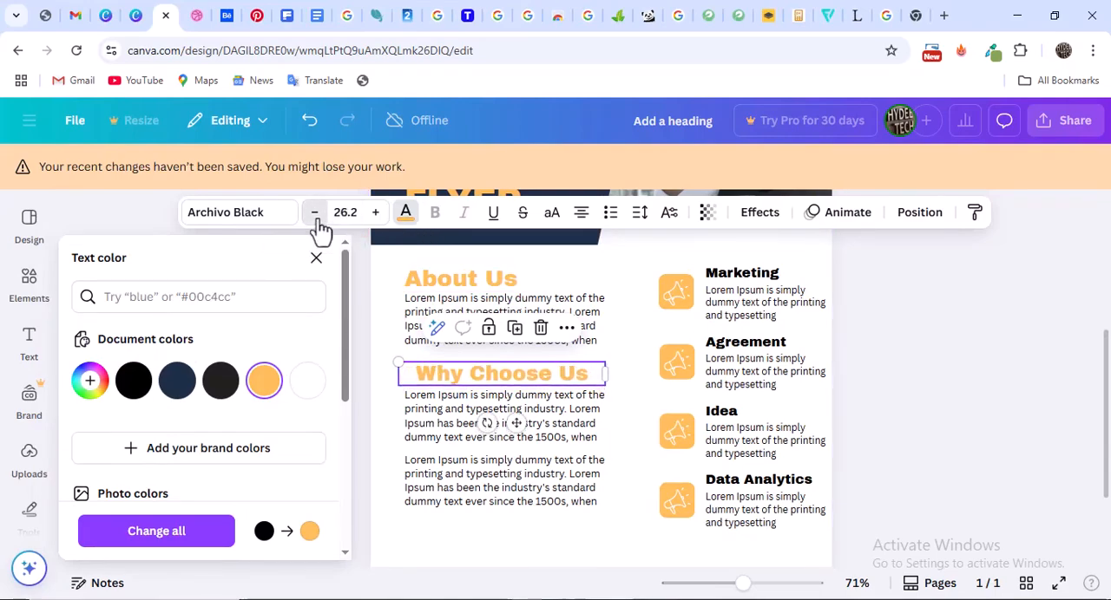
click(317, 217)
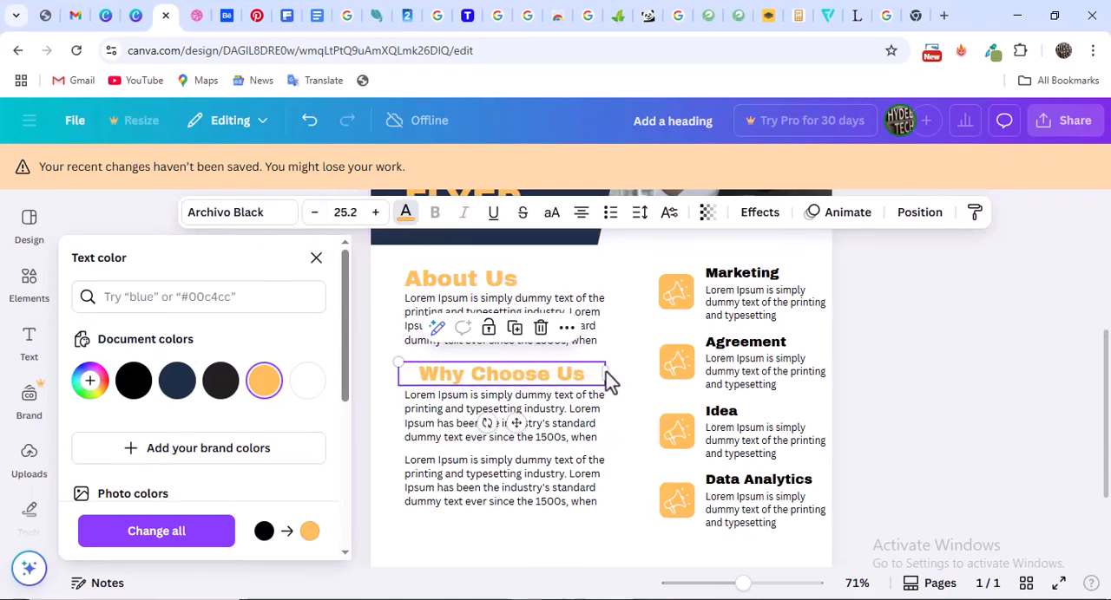
Left-align the Why Choose Us heading's text and reduce the About Us heading's font size to 25.2
click(580, 214)
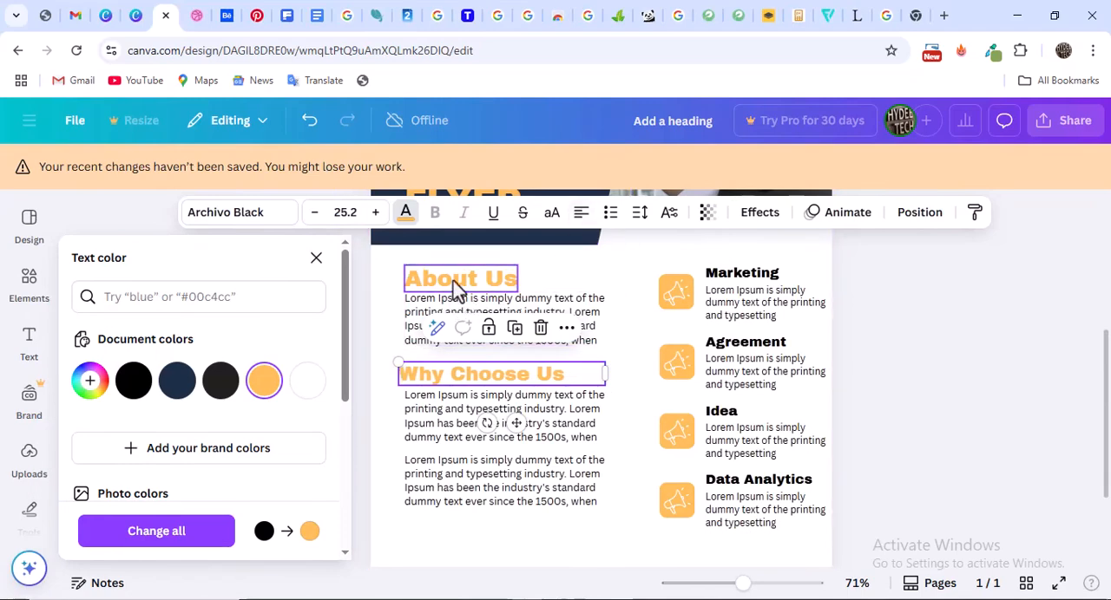
click(453, 289)
click(315, 212)
click(314, 213)
click(315, 213)
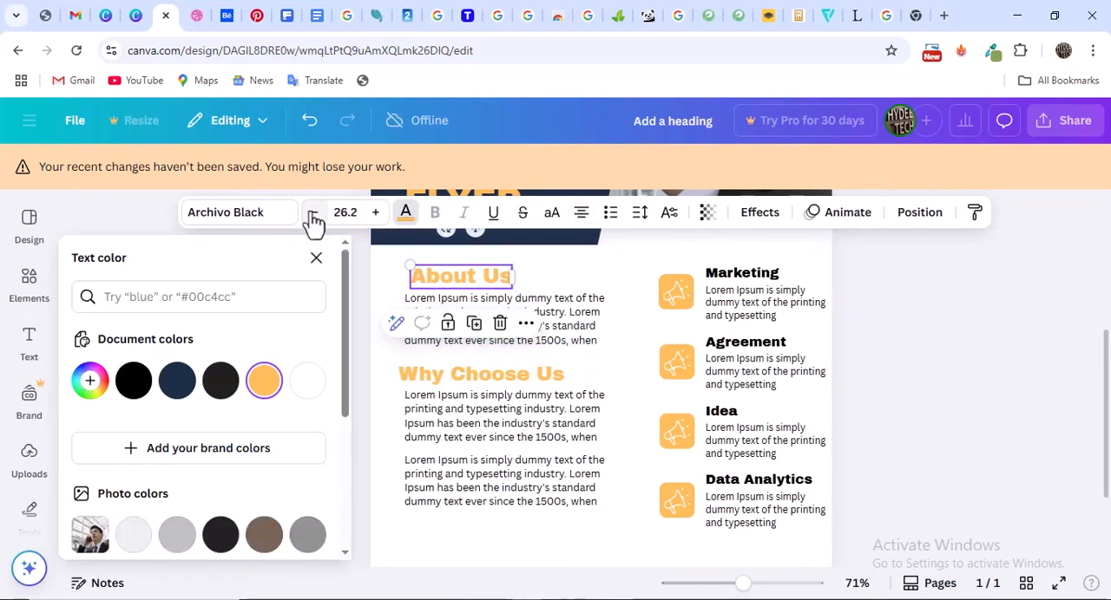
click(314, 213)
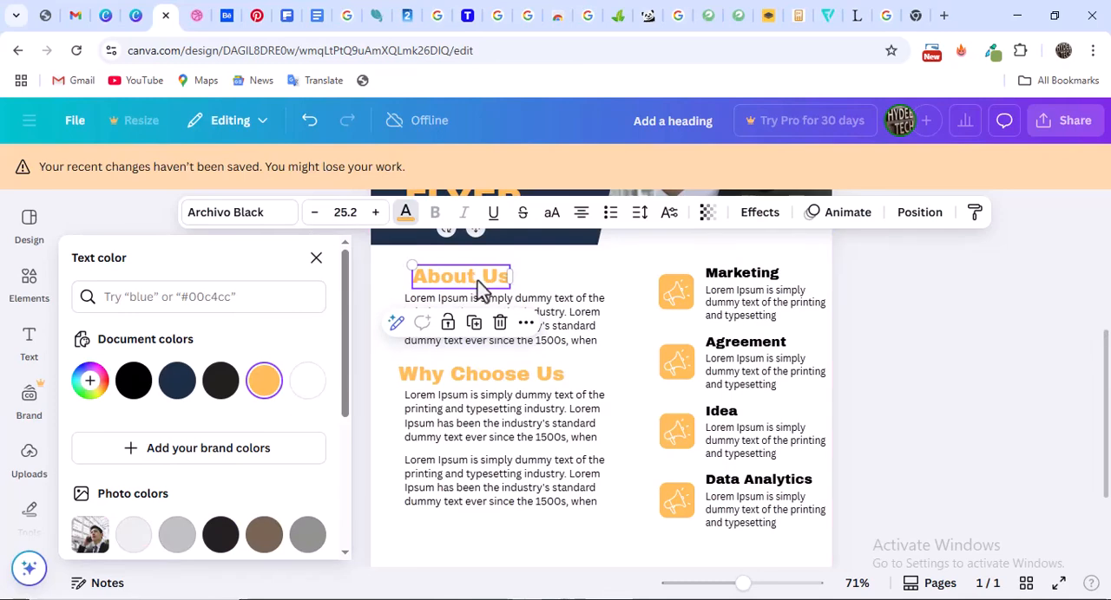
Move the About Us and Why Choose Us headings flush with the left edge of their body paragraphs
drag(477, 283, 468, 278)
click(470, 382)
drag(471, 384, 476, 375)
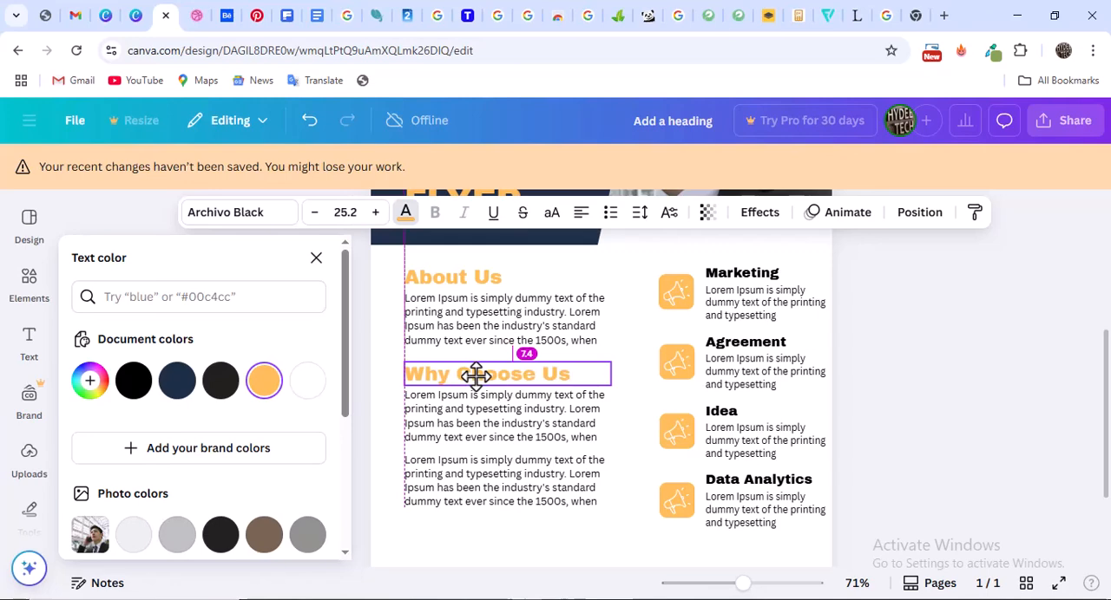
drag(475, 376, 475, 376)
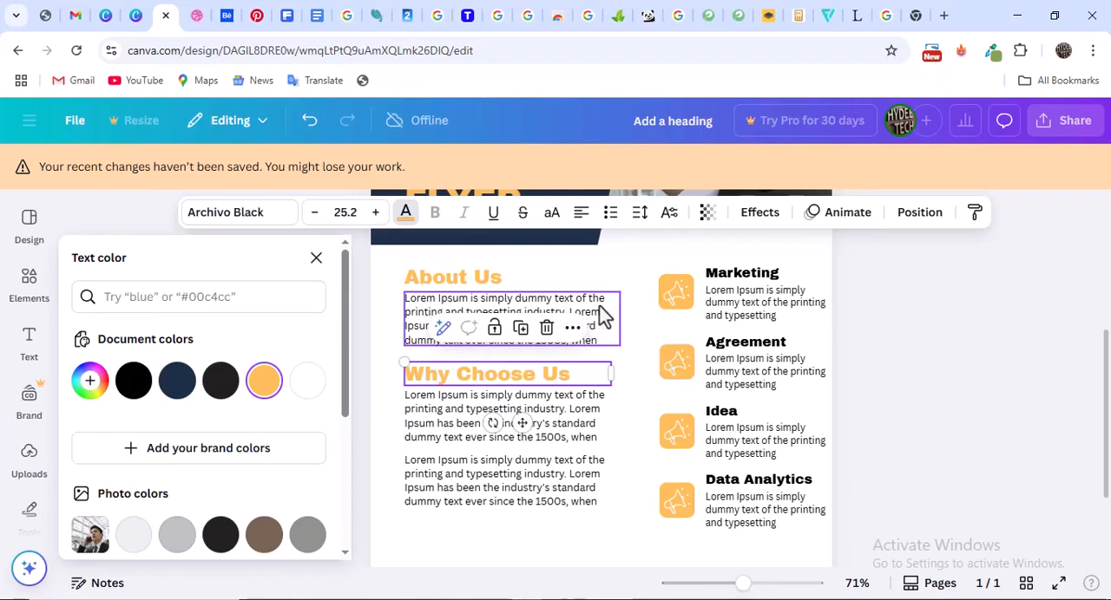
Narrow the Marketing and Agreement description text boxes slightly from the right so both wrap before the page edge
scroll(909, 343, down, 2)
scroll(911, 343, up, 2)
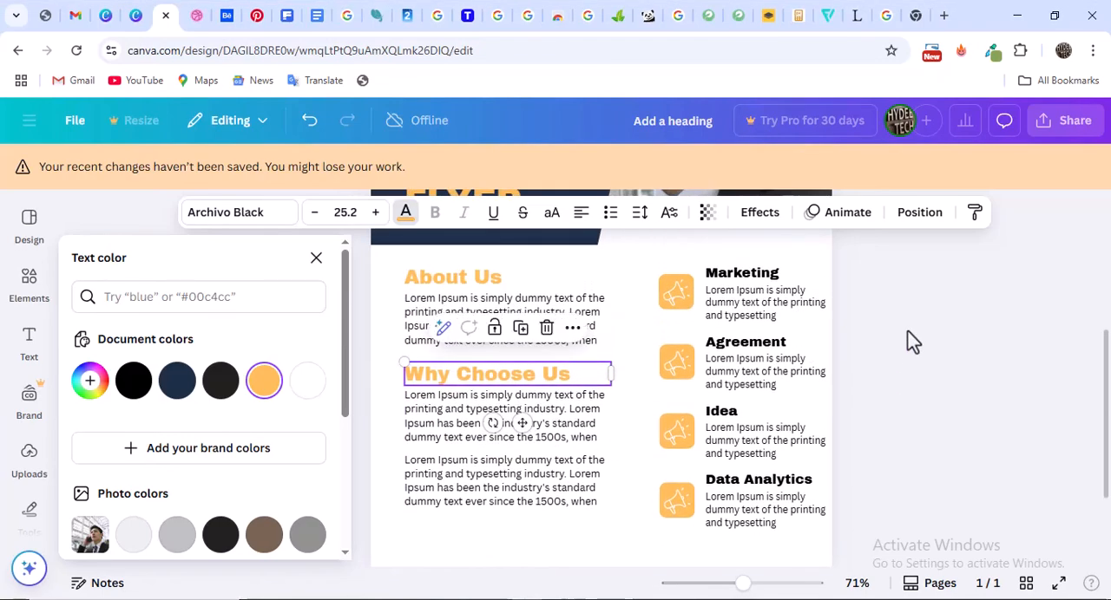
scroll(909, 343, up, 1)
scroll(909, 343, down, 3)
scroll(909, 342, up, 2)
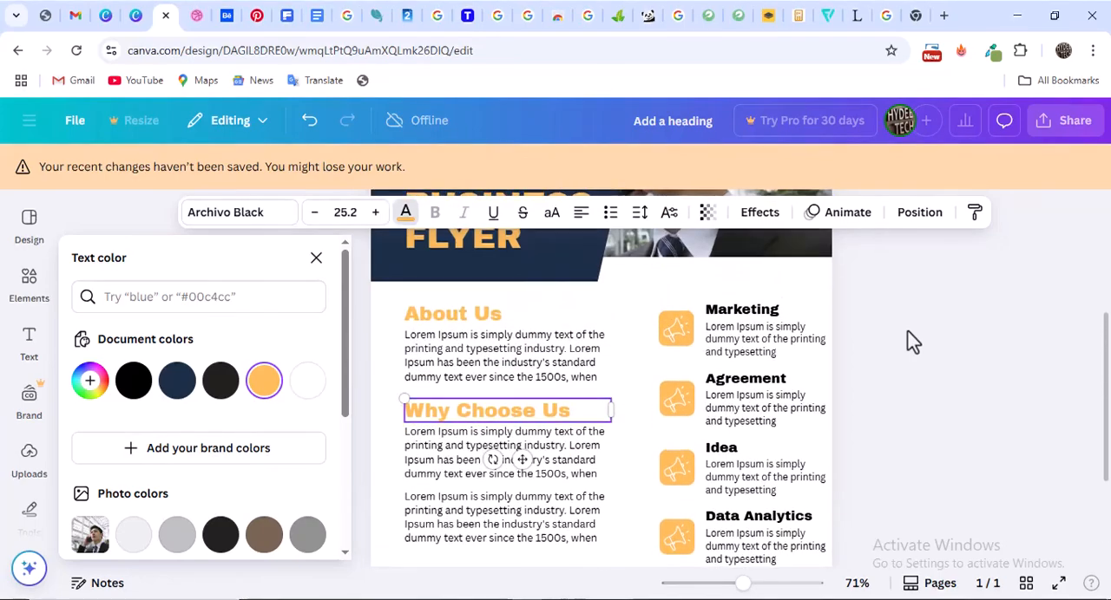
scroll(910, 341, up, 1)
scroll(910, 341, down, 1)
click(810, 349)
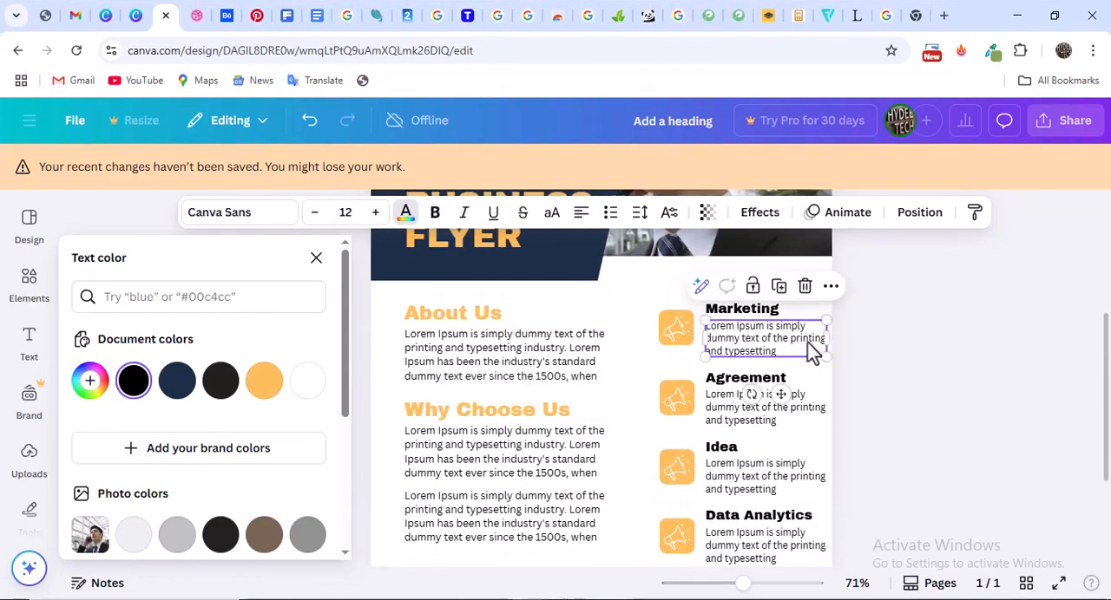
drag(827, 345, 820, 344)
click(818, 416)
drag(829, 409, 820, 415)
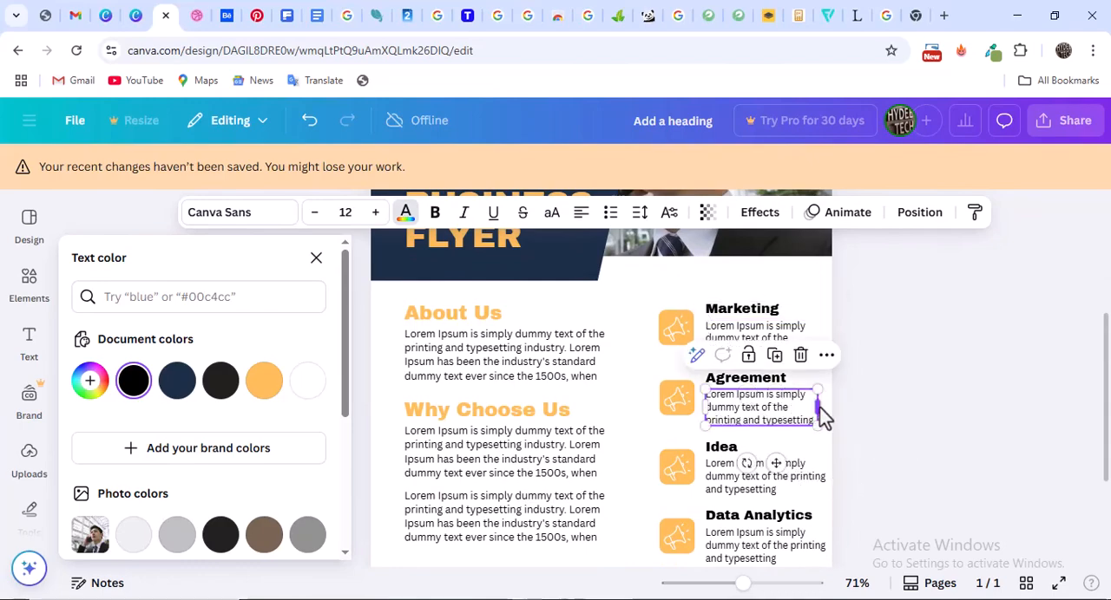
Narrow the Idea and Data Analytics description text boxes to the same width as the Marketing and Agreement descriptions
scroll(815, 425, down, 1)
click(826, 402)
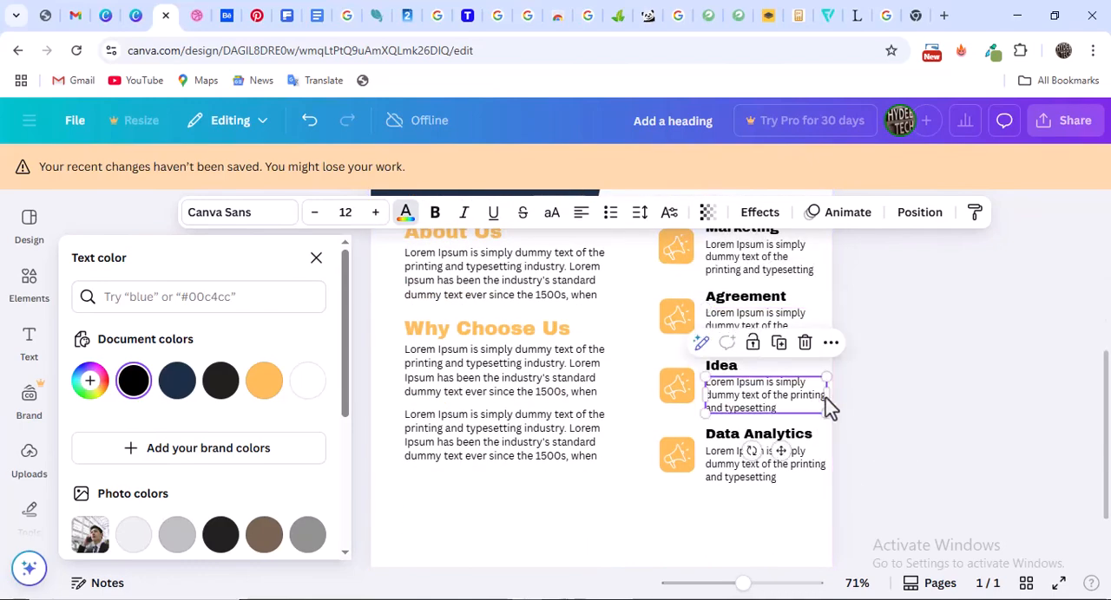
drag(829, 395, 820, 402)
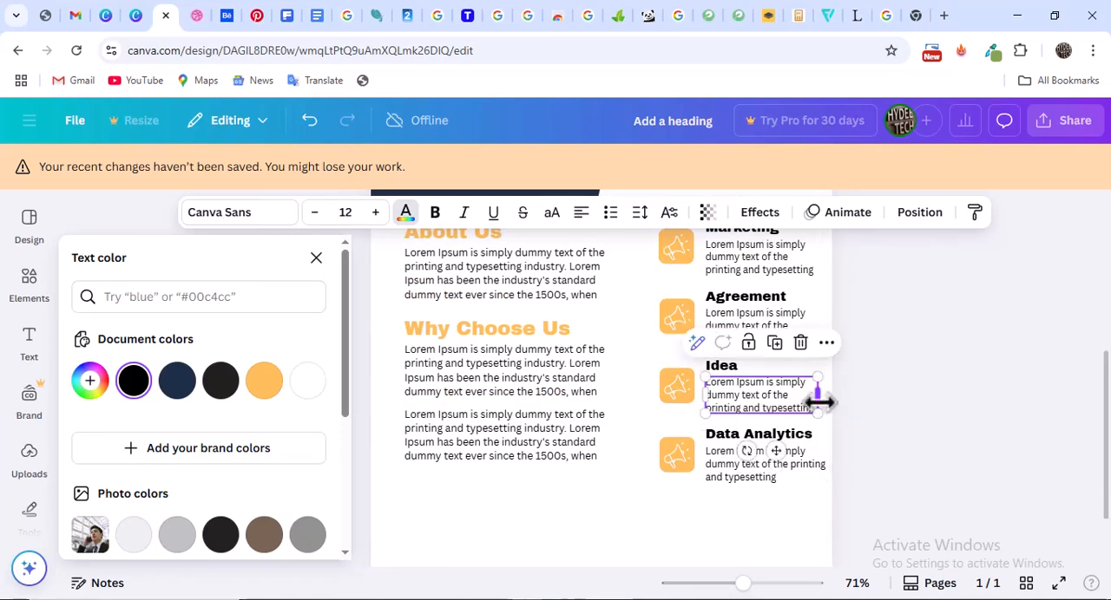
click(818, 455)
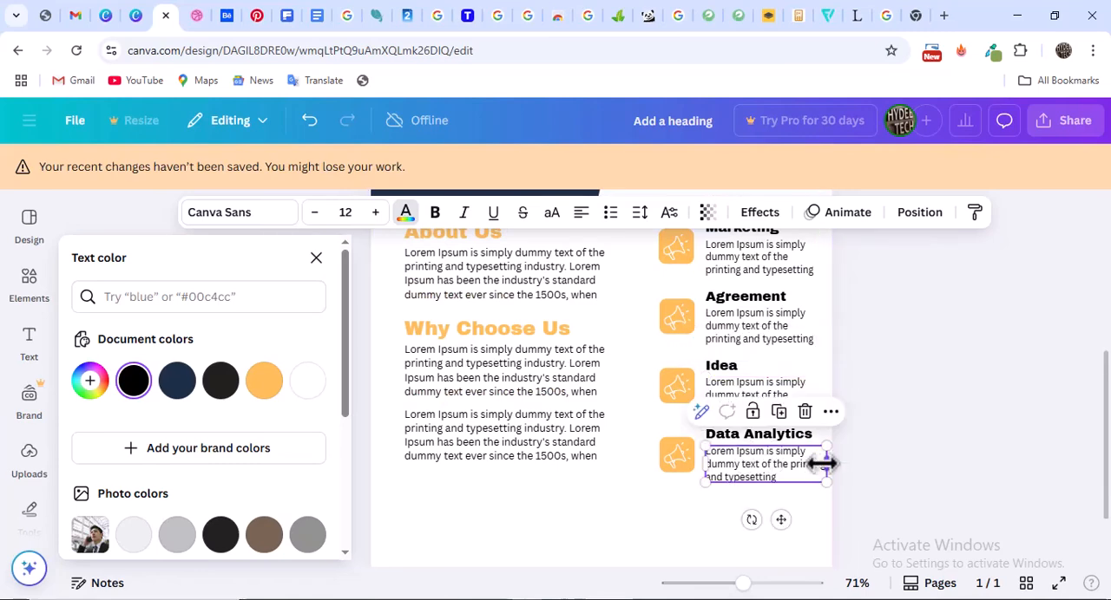
drag(821, 464, 818, 472)
Compare the flyer's service entries and overall layout with the Dribbble reference
scroll(826, 400, up, 1)
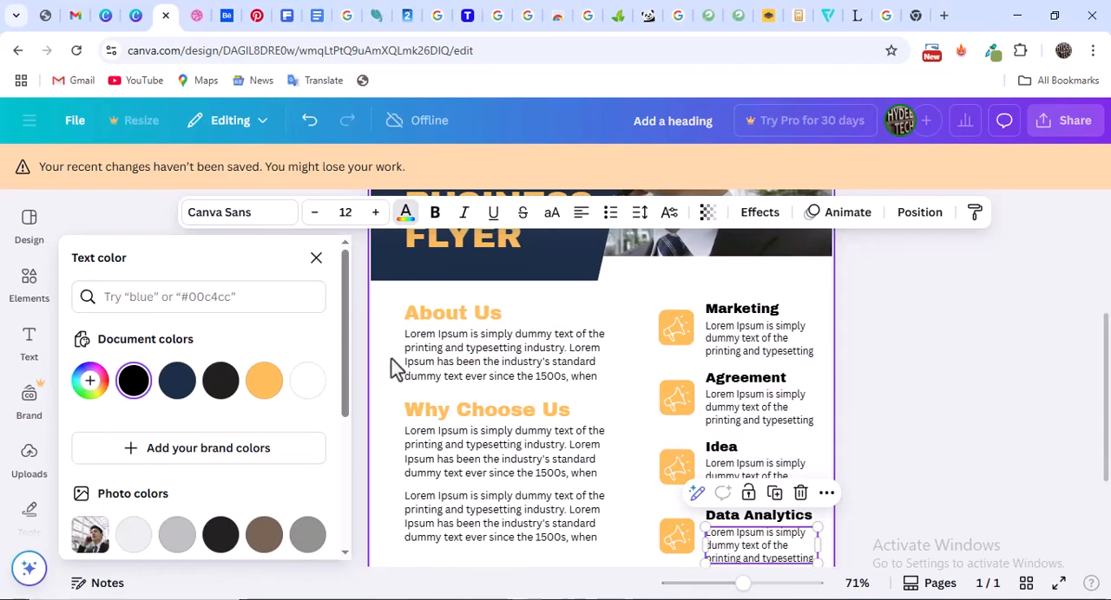
click(198, 15)
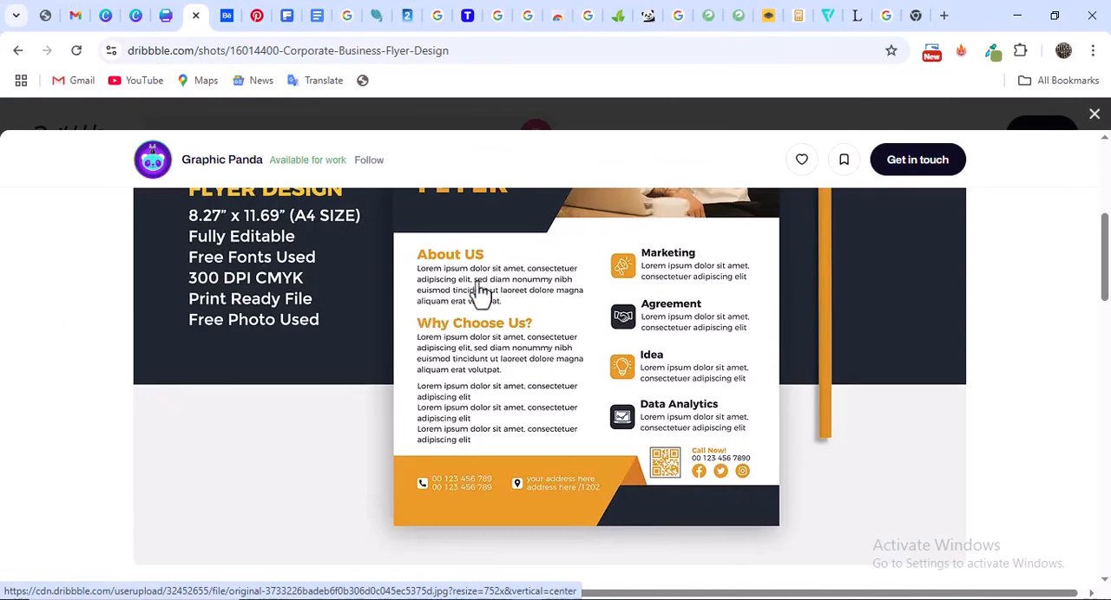
click(166, 15)
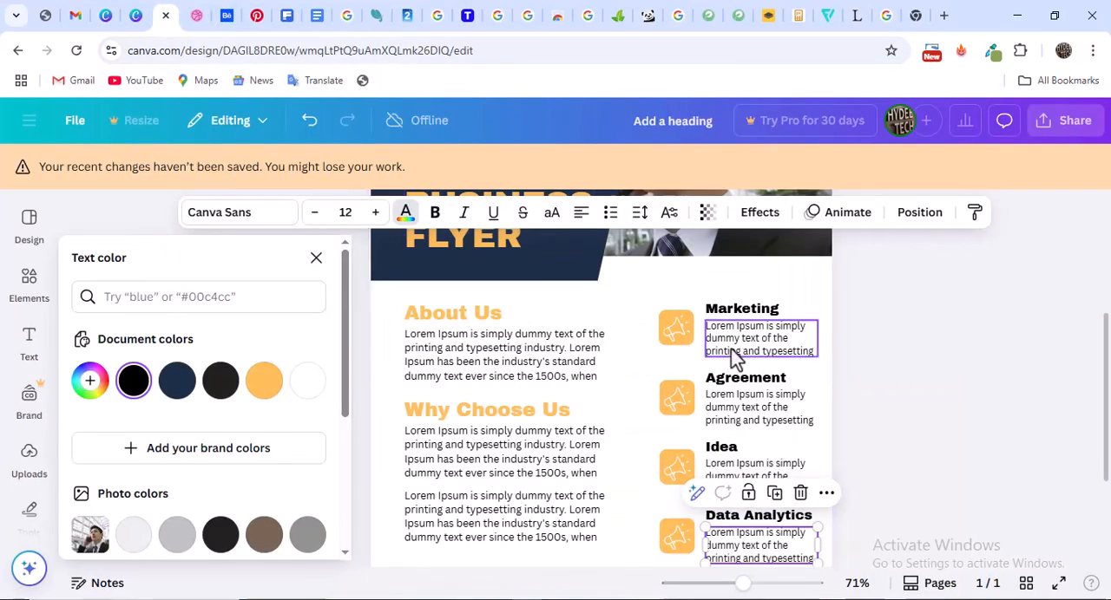
scroll(733, 355, down, 2)
scroll(733, 352, up, 1)
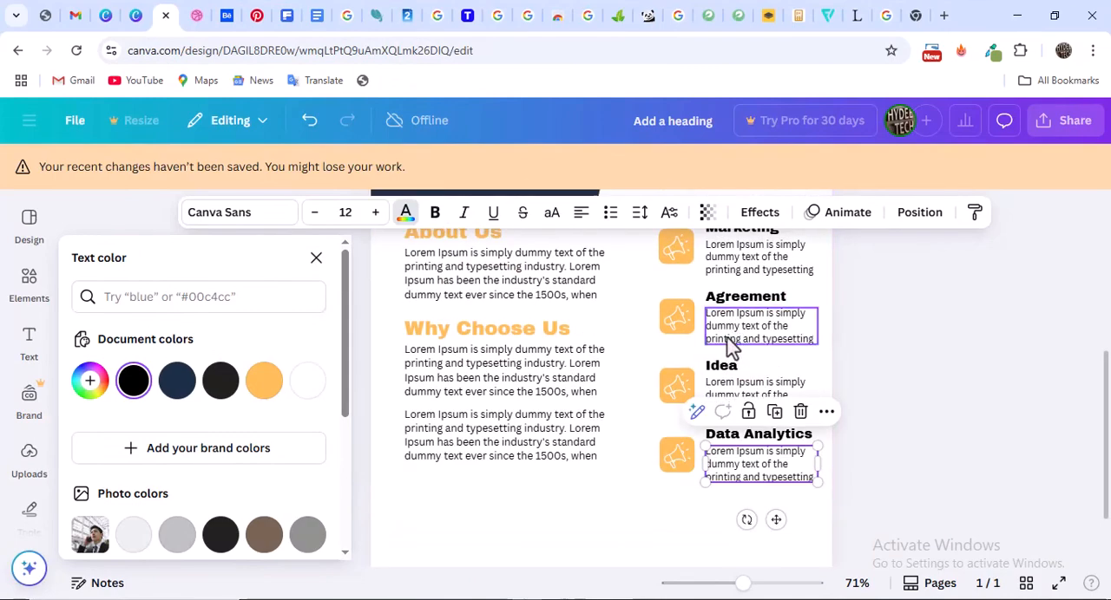
scroll(742, 365, down, 1)
scroll(742, 364, up, 1)
scroll(735, 340, up, 1)
scroll(738, 343, down, 2)
scroll(746, 343, up, 1)
scroll(737, 326, up, 1)
scroll(738, 326, down, 2)
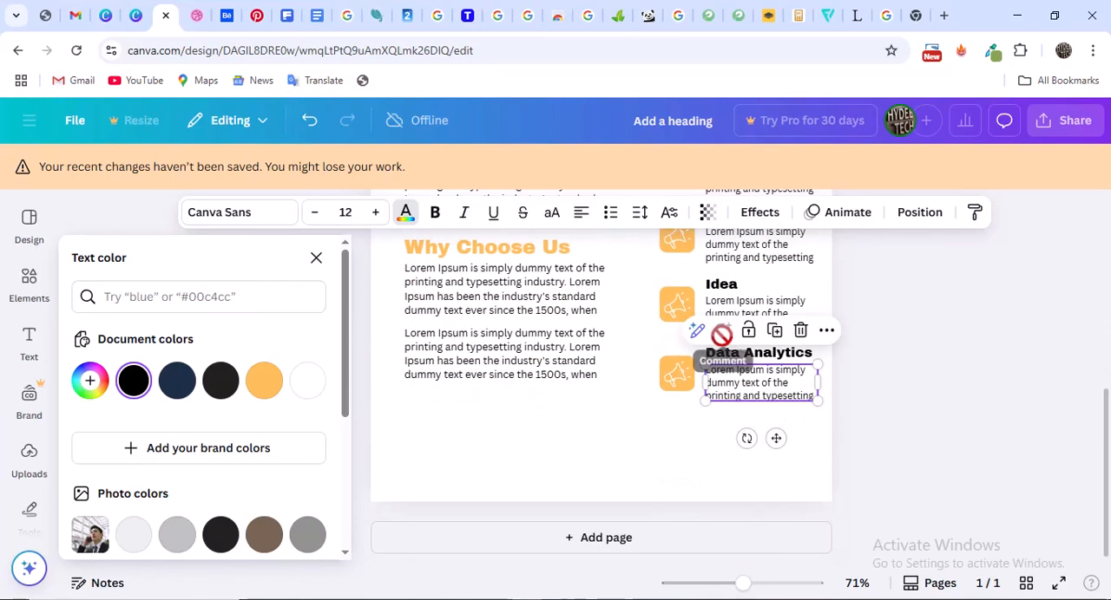
scroll(675, 312, up, 2)
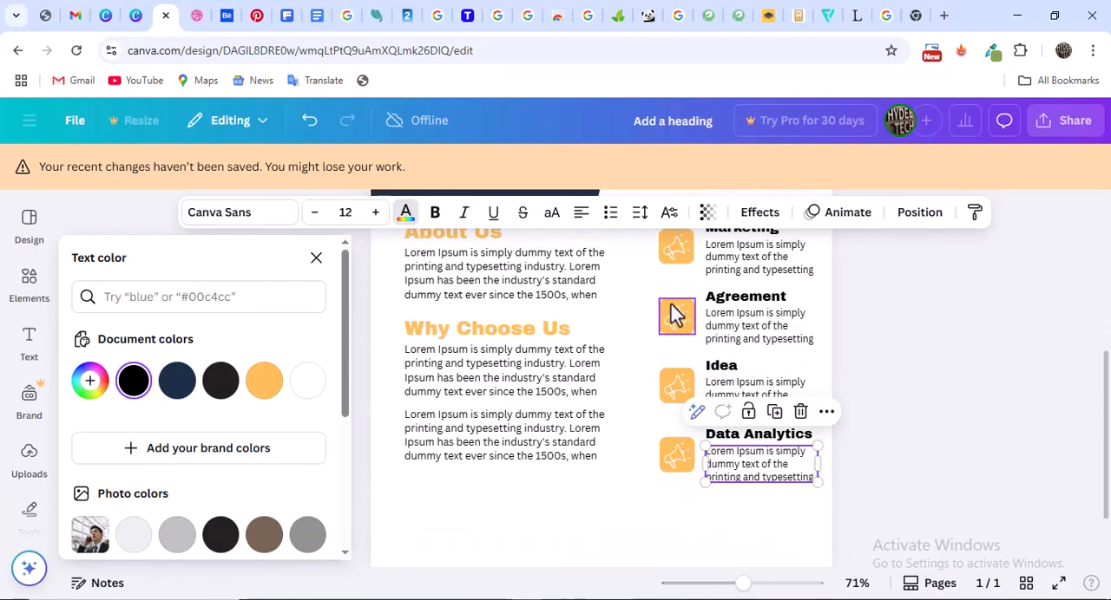
Fill the Agreement icon's background with black
click(675, 311)
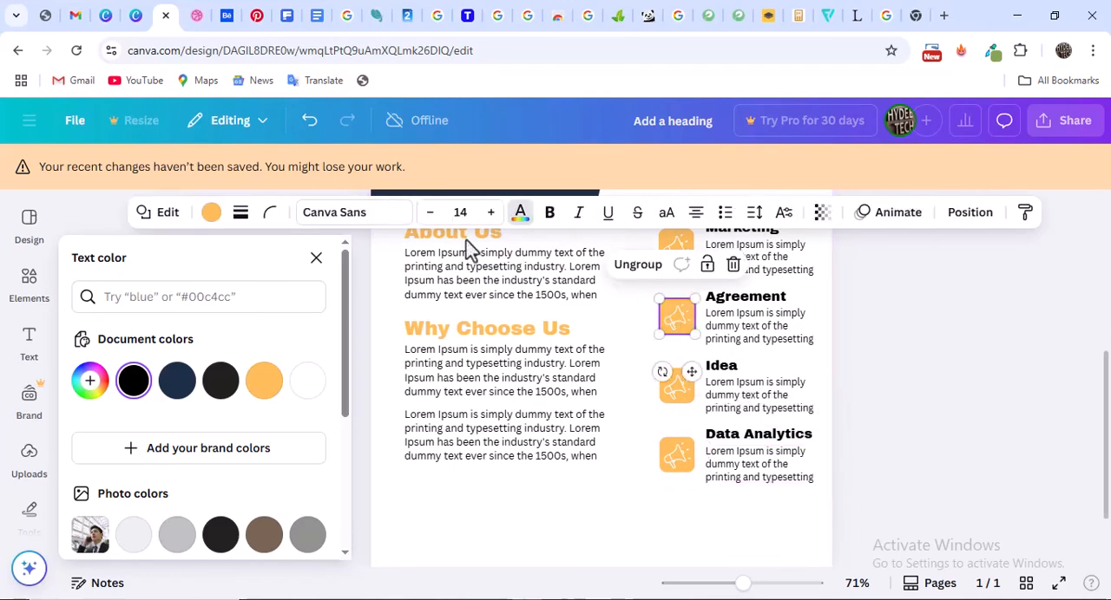
click(211, 213)
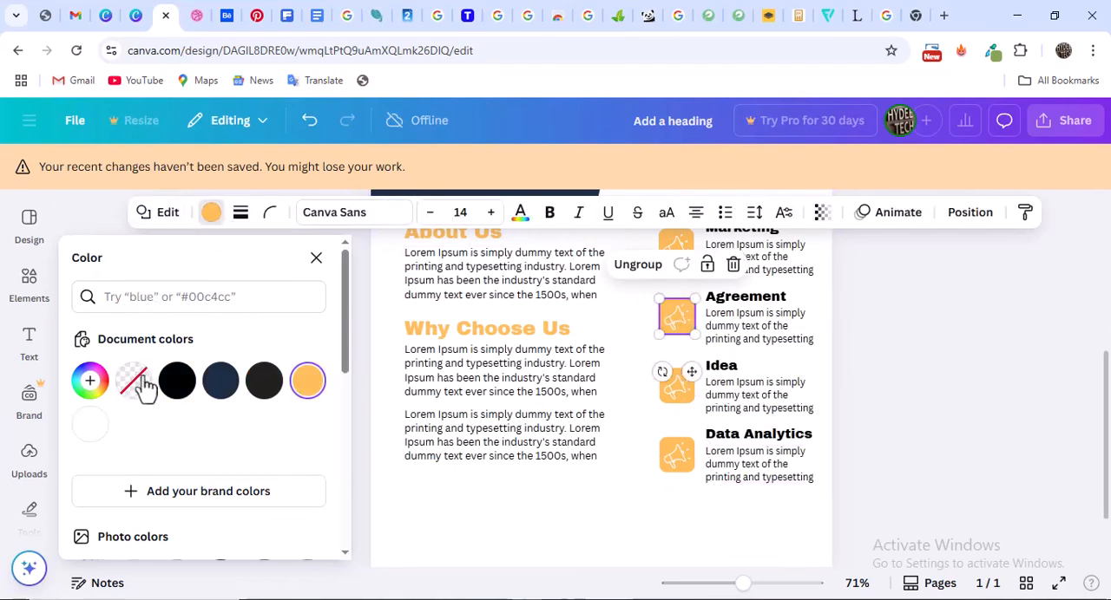
click(179, 381)
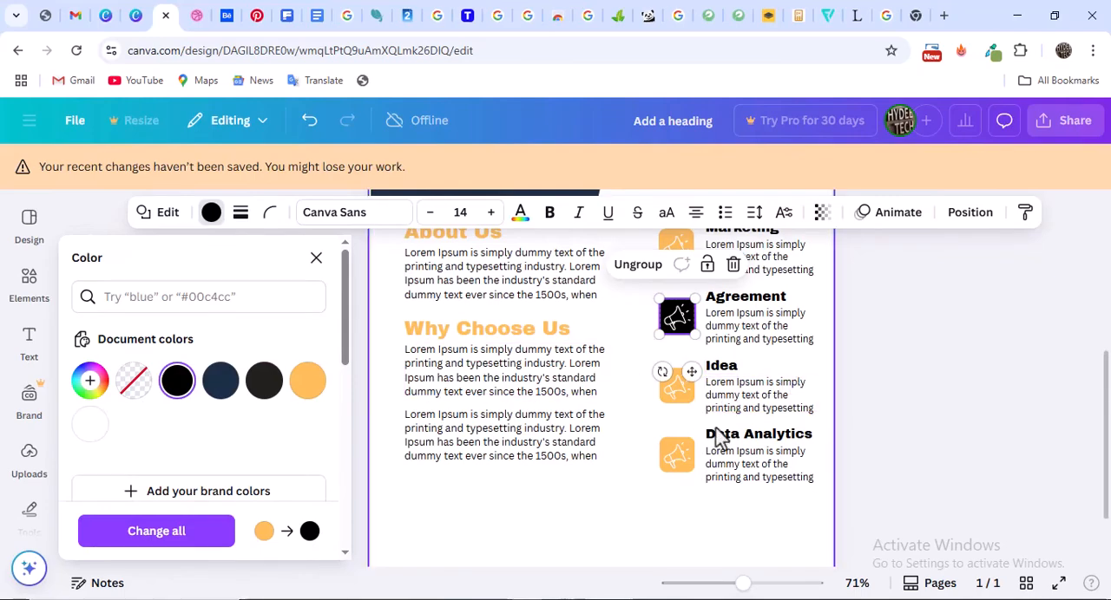
Fill the backgrounds of the Data Analytics and Agreement icons with the document's navy #1c2e47
click(677, 454)
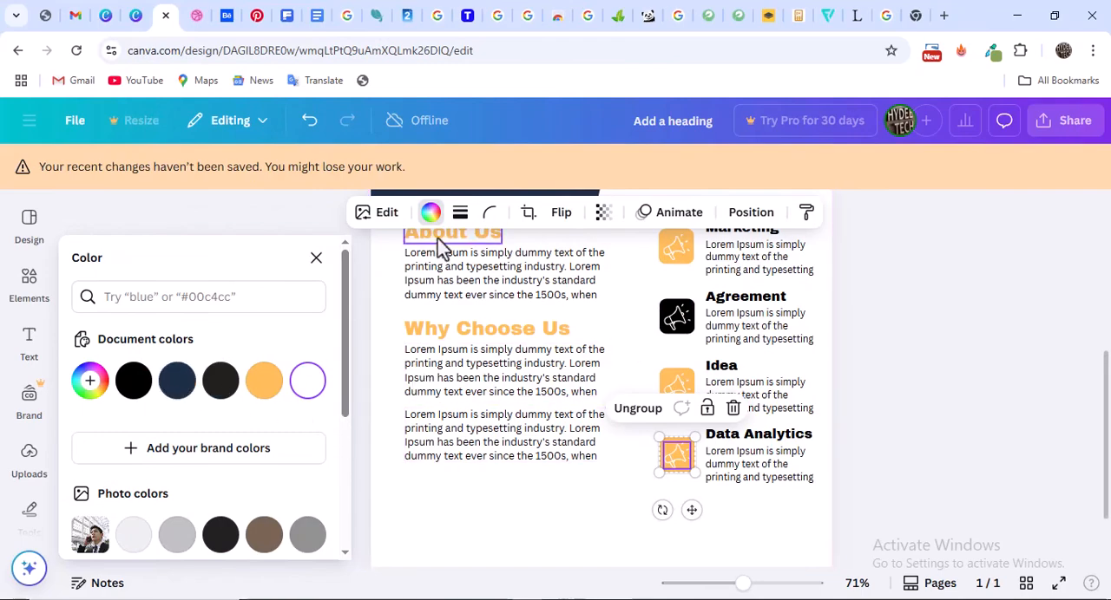
click(680, 451)
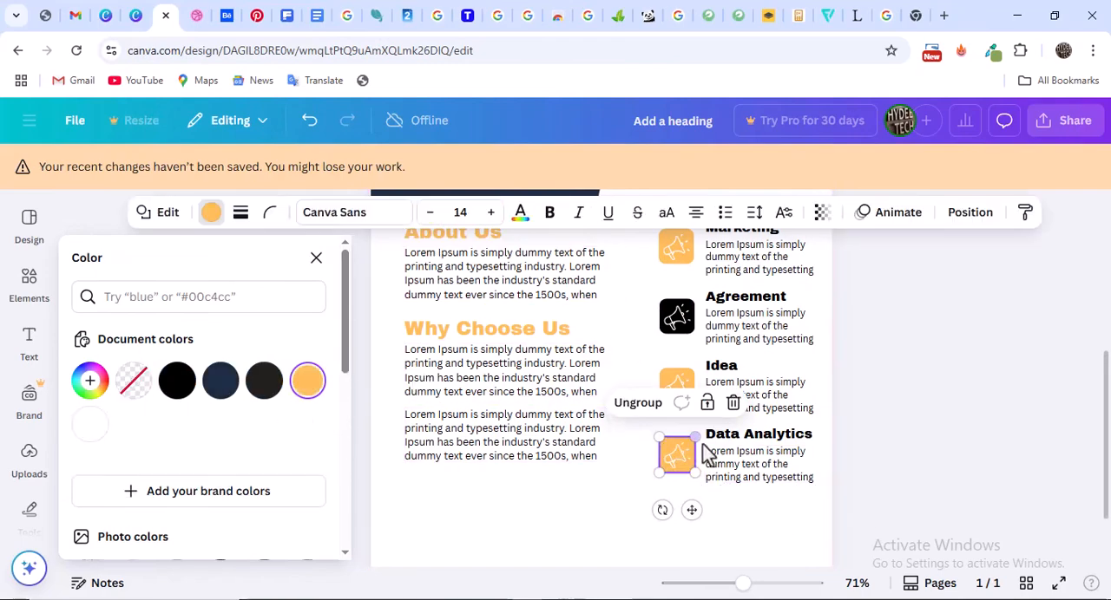
click(220, 380)
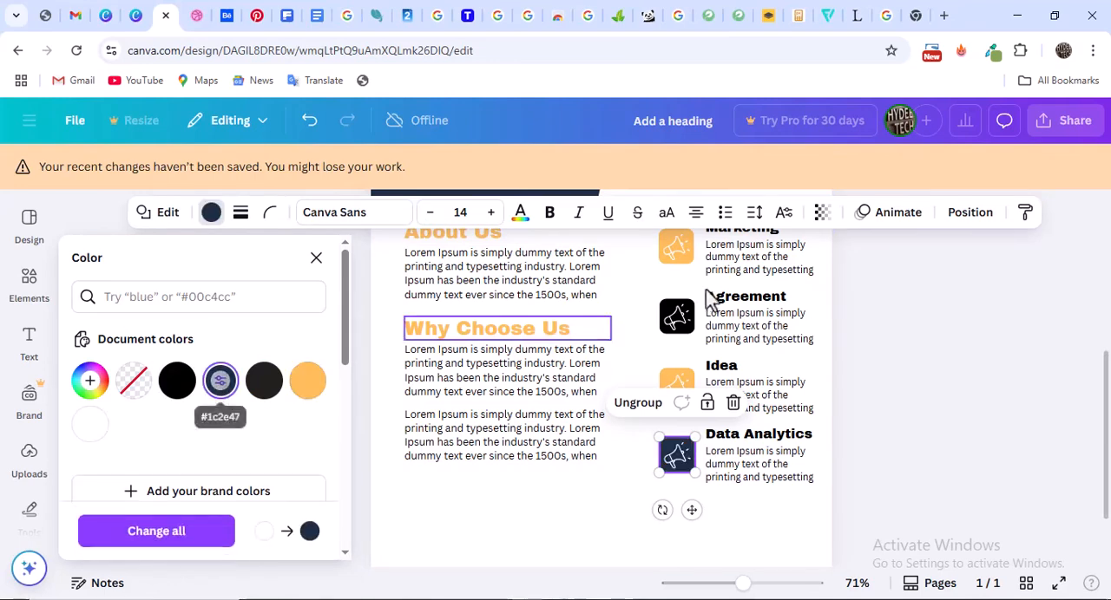
click(677, 314)
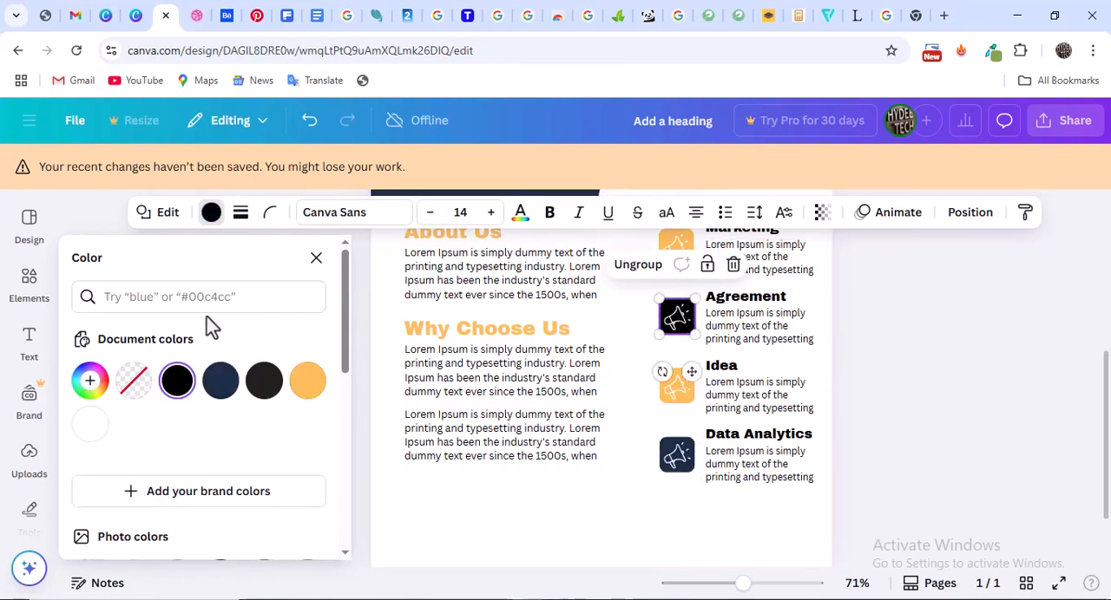
click(220, 387)
click(937, 374)
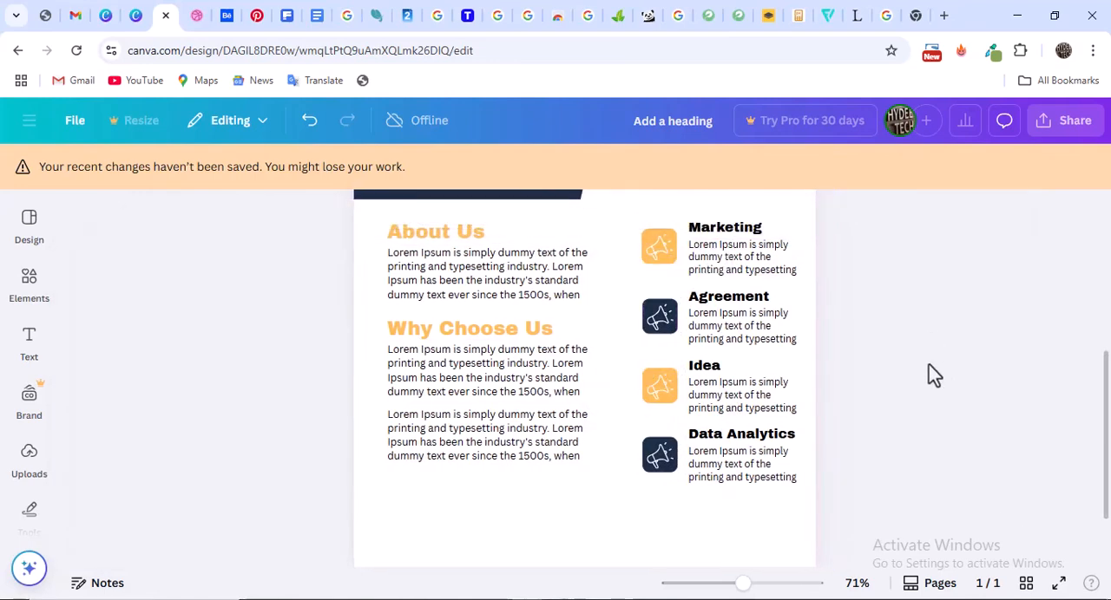
Check the footer in the Dribbble reference and add a square shape at the bottom edge of the flyer
scroll(697, 392, down, 1)
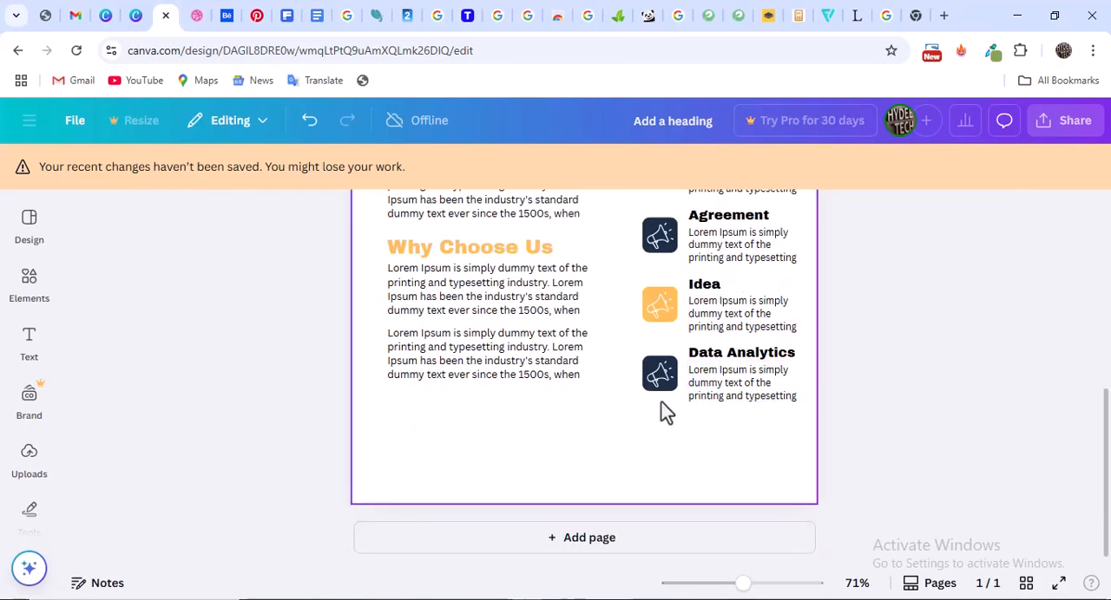
click(196, 16)
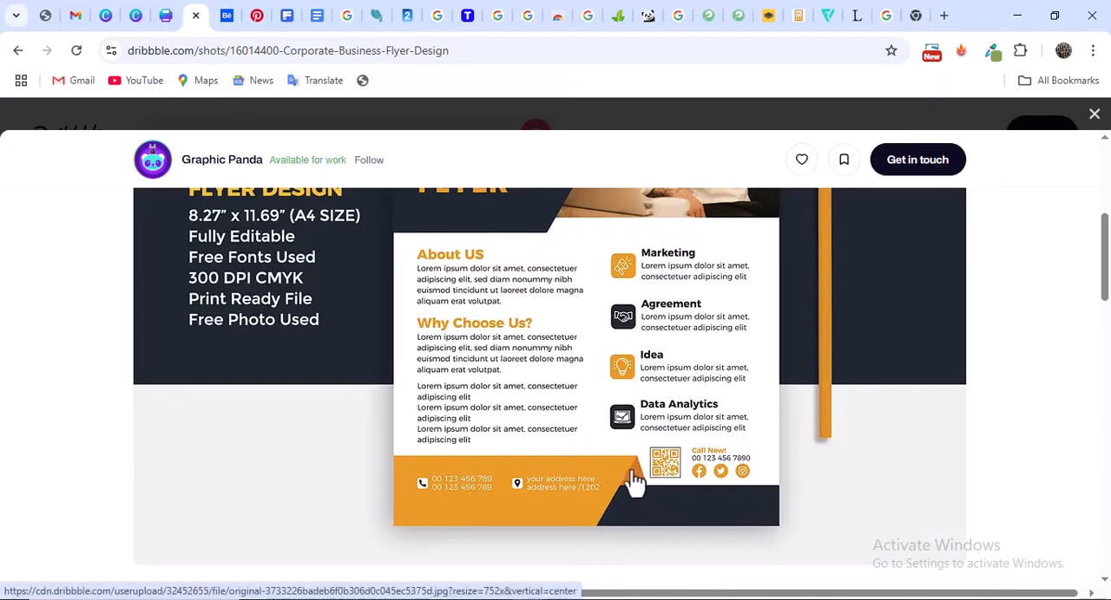
scroll(602, 373, up, 2)
scroll(602, 372, down, 3)
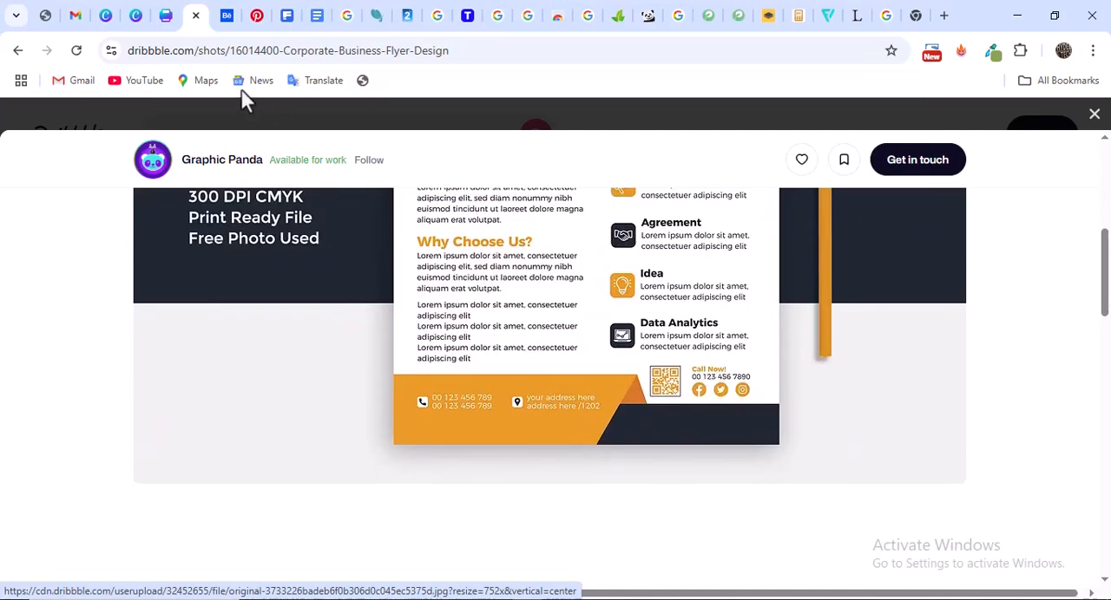
click(166, 14)
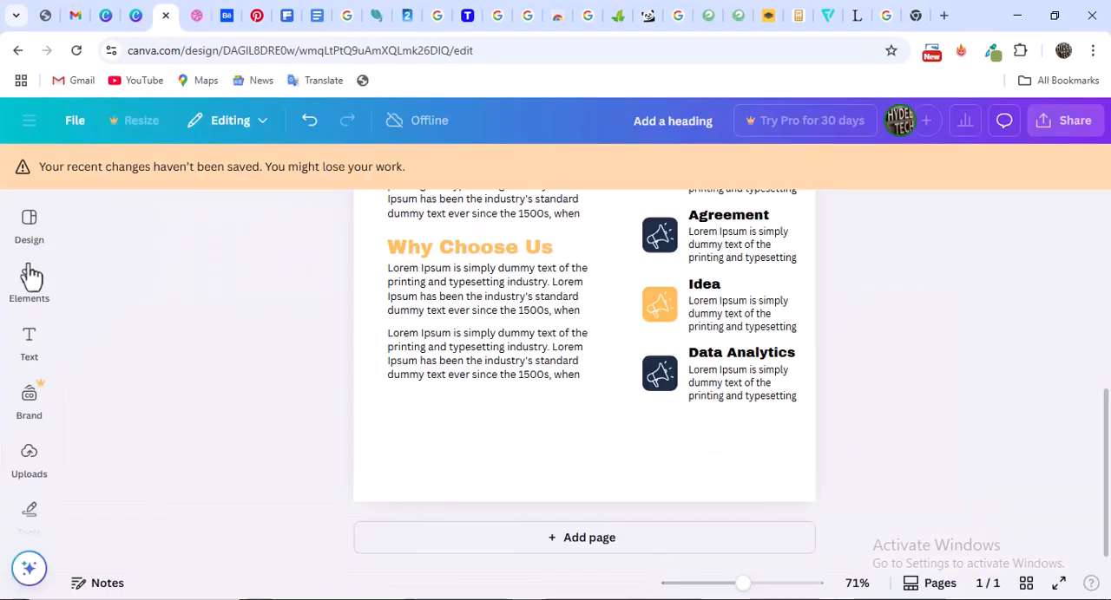
click(29, 234)
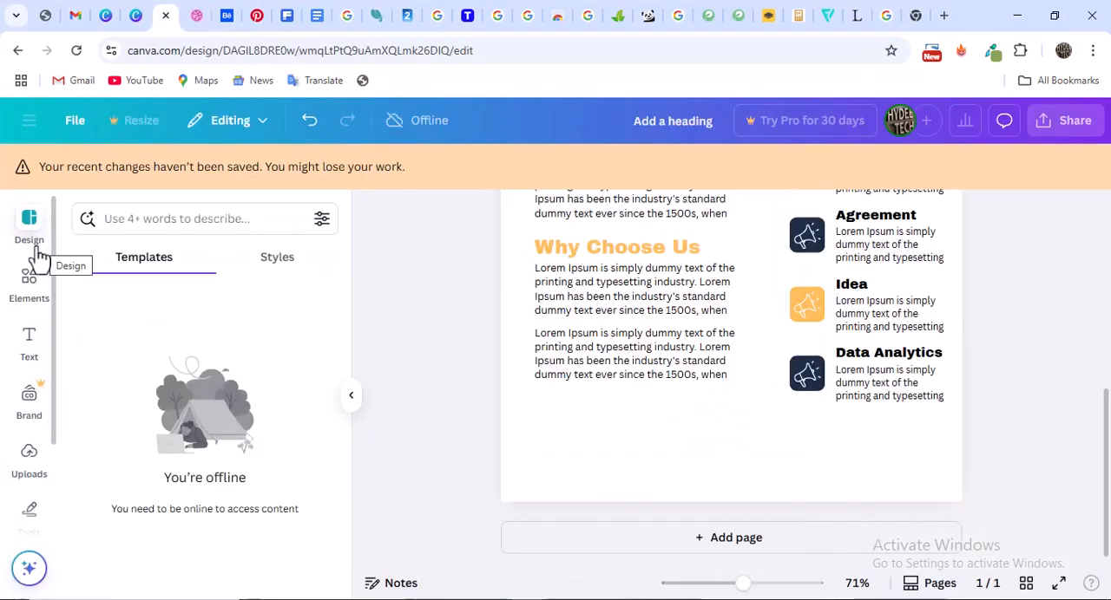
click(33, 302)
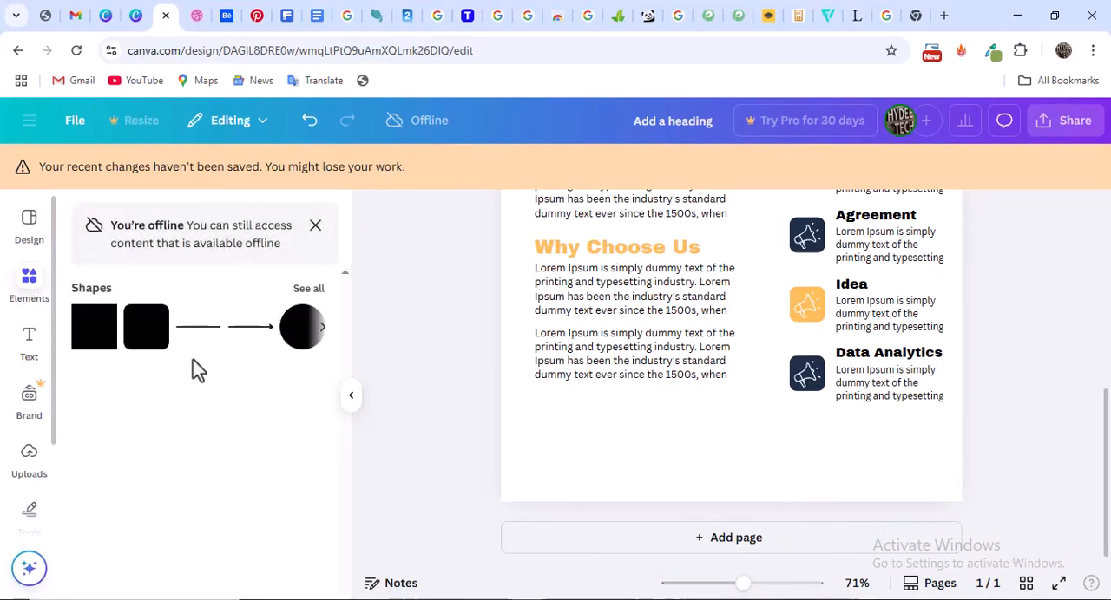
click(102, 345)
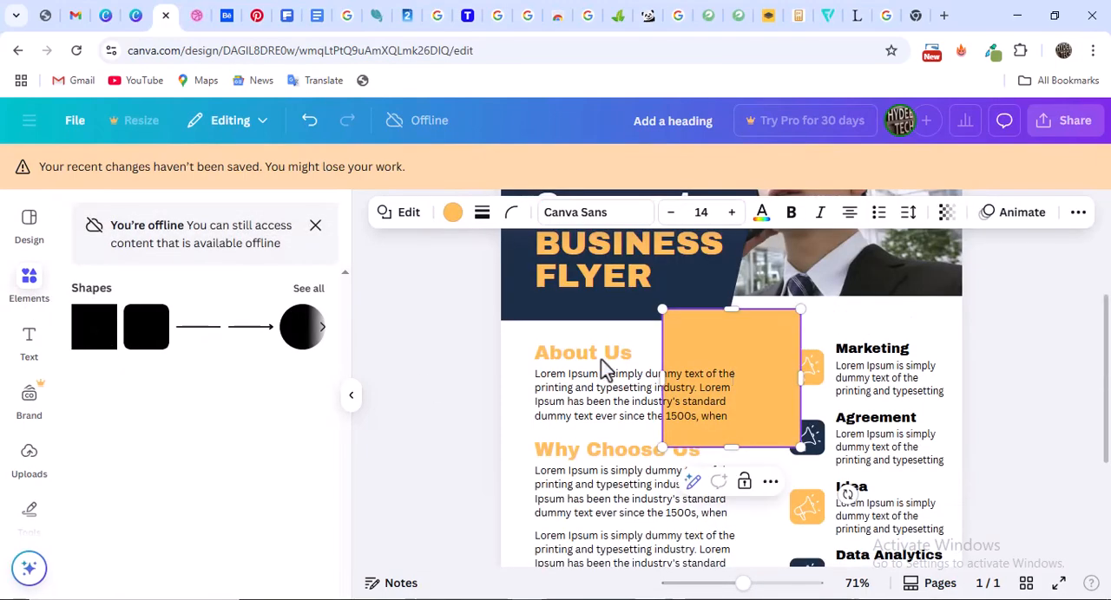
scroll(755, 339, down, 3)
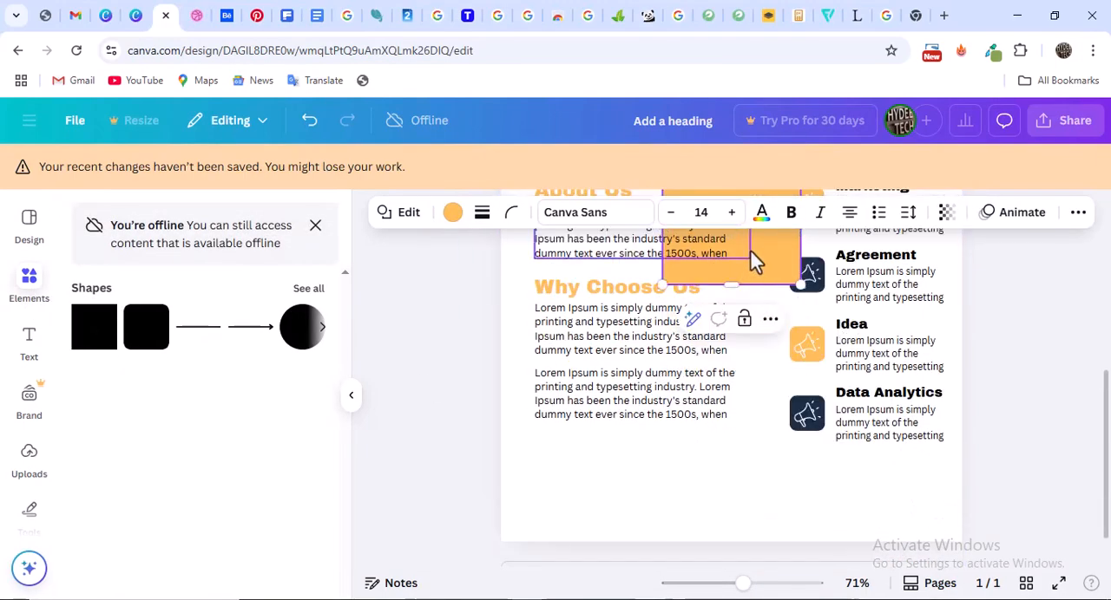
drag(751, 258, 720, 508)
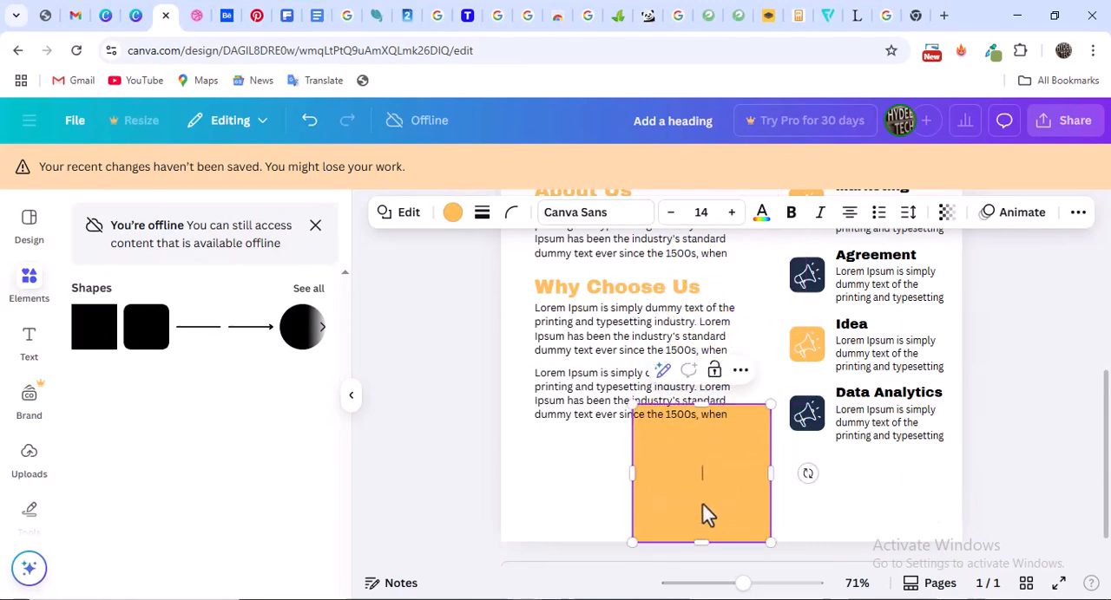
Reshape the orange square into a low full-width band and shift it down so it overhangs the page's bottom edge
drag(701, 401, 694, 490)
drag(632, 516, 494, 515)
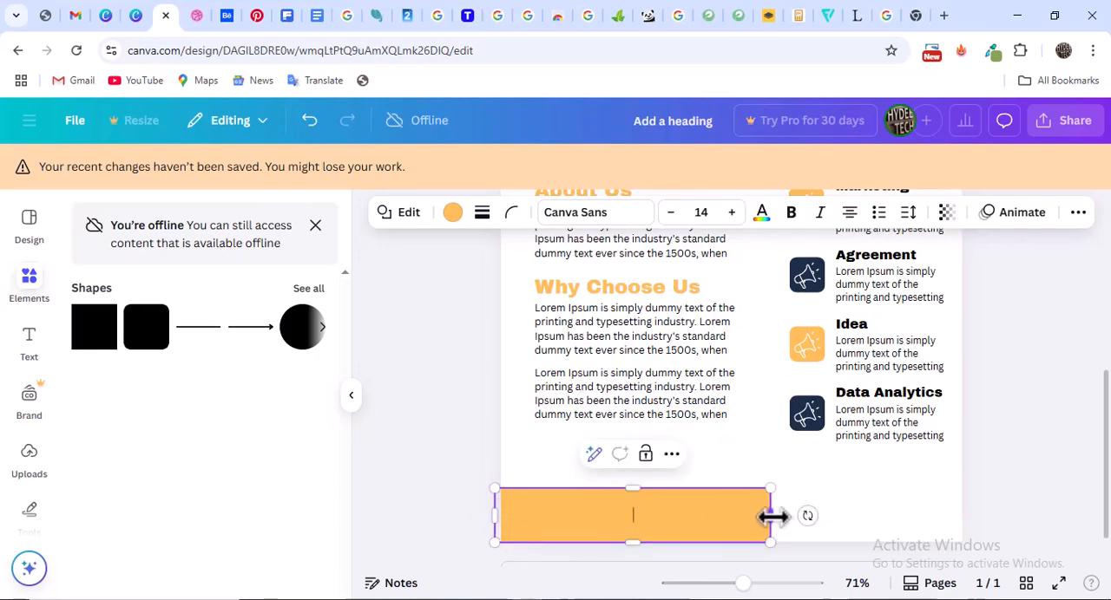
drag(775, 514, 961, 515)
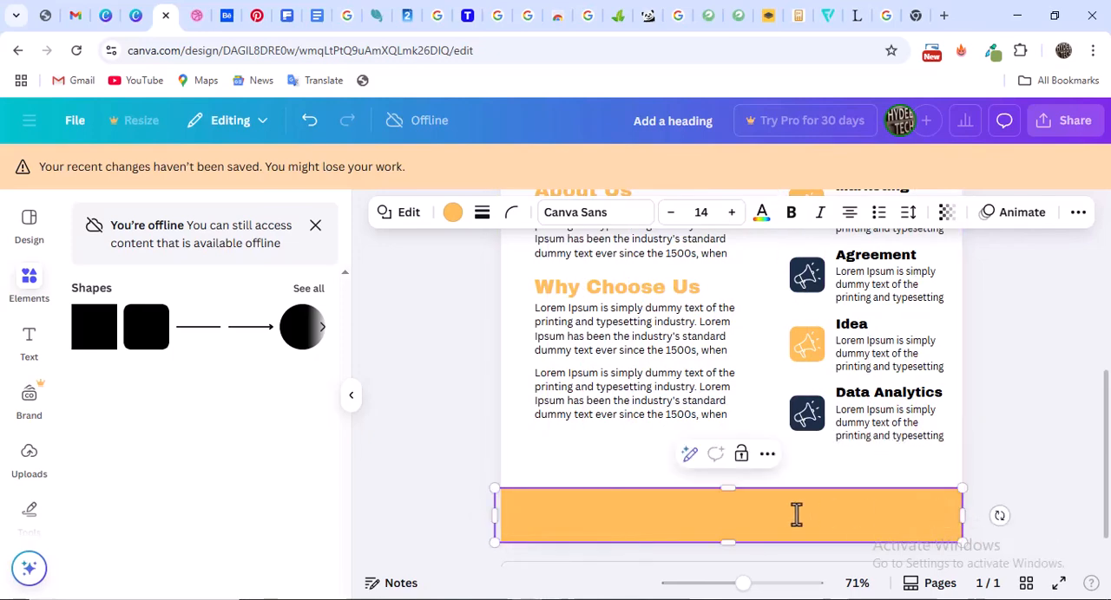
drag(755, 519, 757, 532)
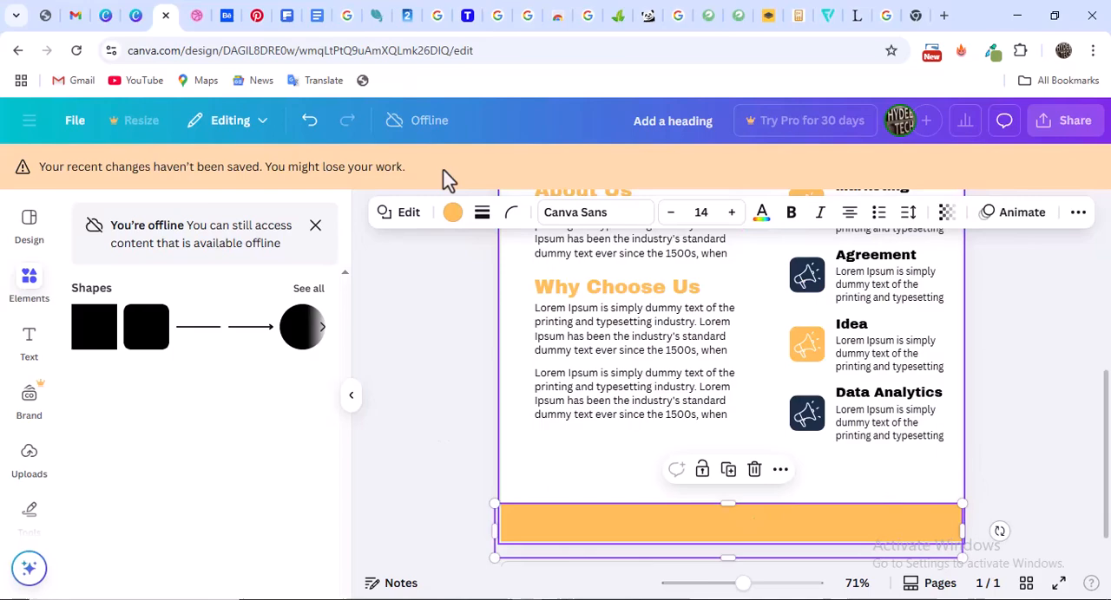
Check the footer colors in the Dribbble reference and fill the bottom band with the document's navy
click(195, 15)
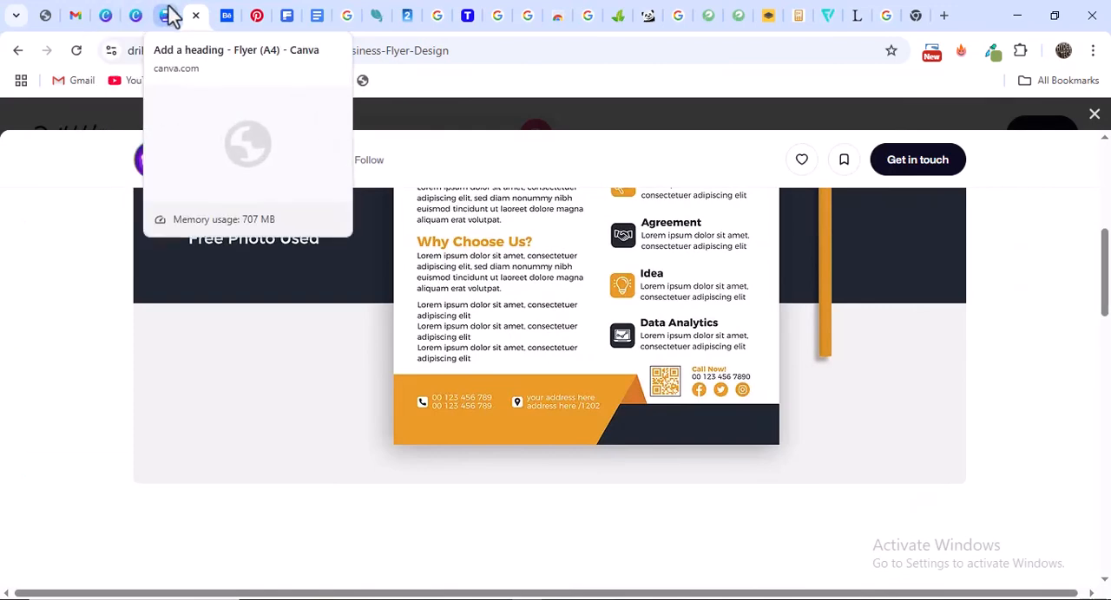
click(171, 15)
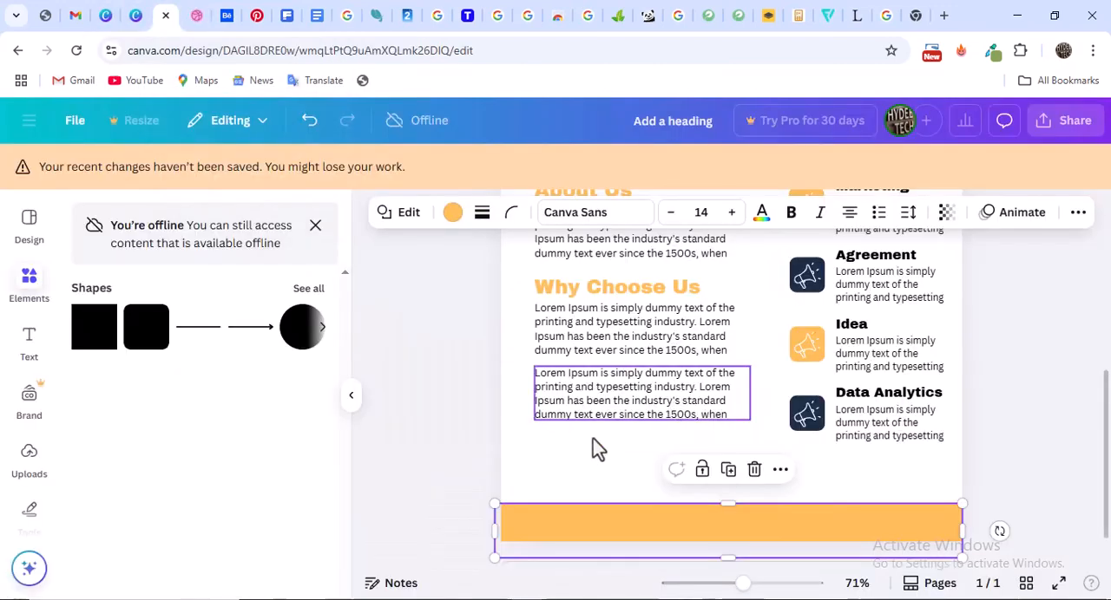
click(453, 214)
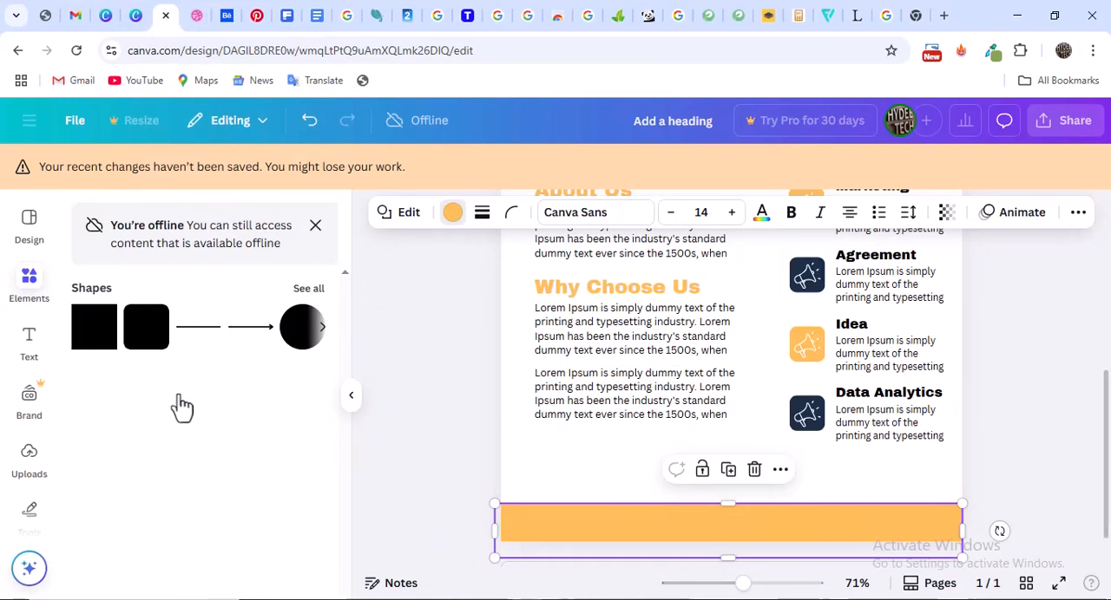
click(221, 337)
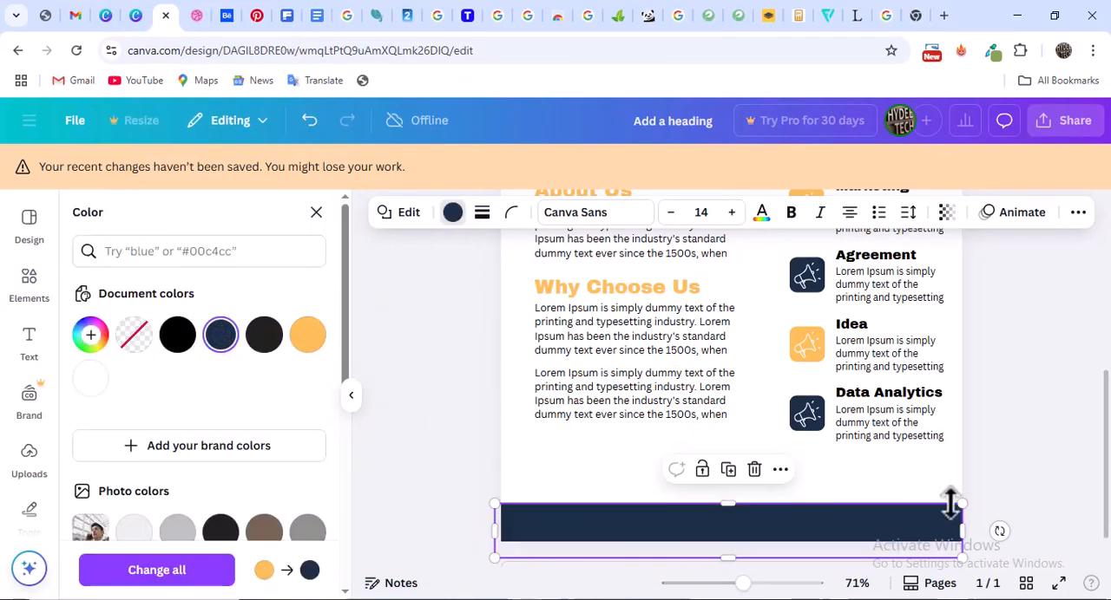
click(992, 479)
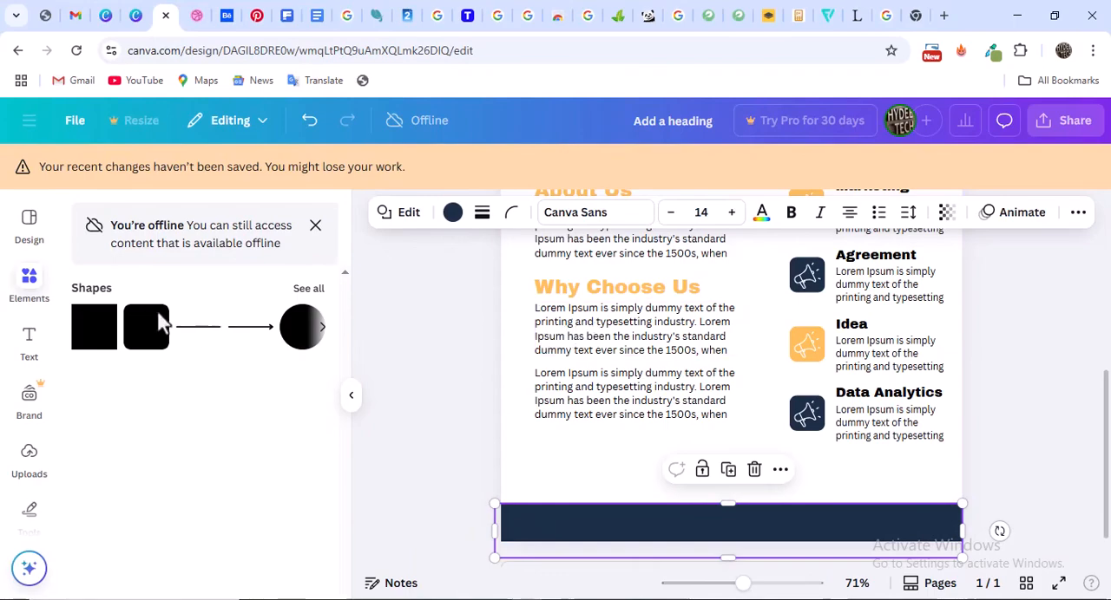
Add a right-leaning parallelogram over the navy band's left part and widen it past the page's left edge to mid-page
click(308, 288)
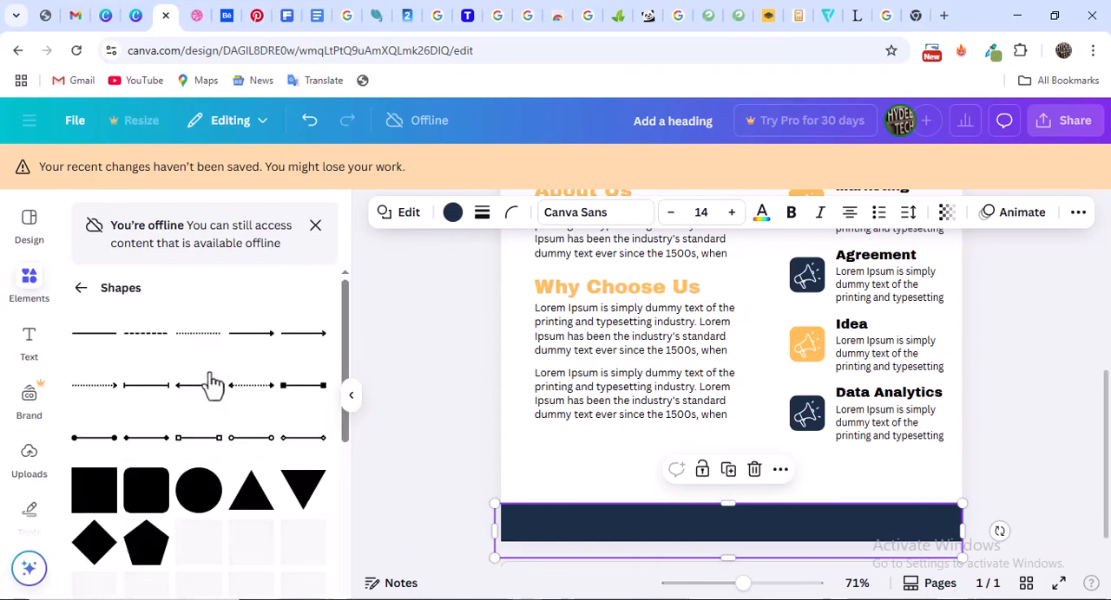
scroll(261, 486, down, 5)
click(303, 525)
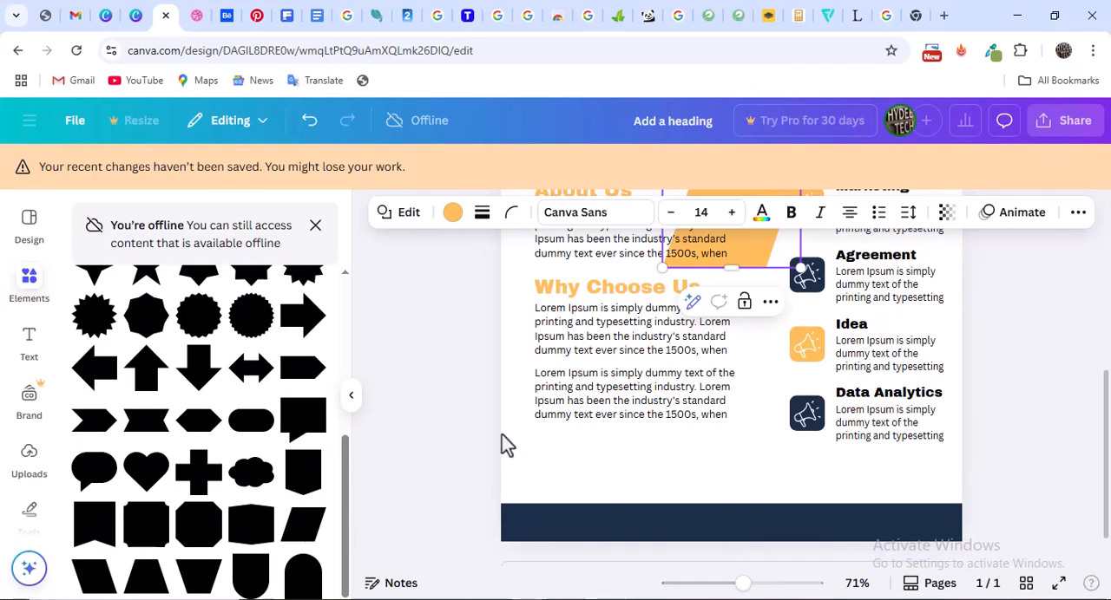
drag(756, 244, 579, 524)
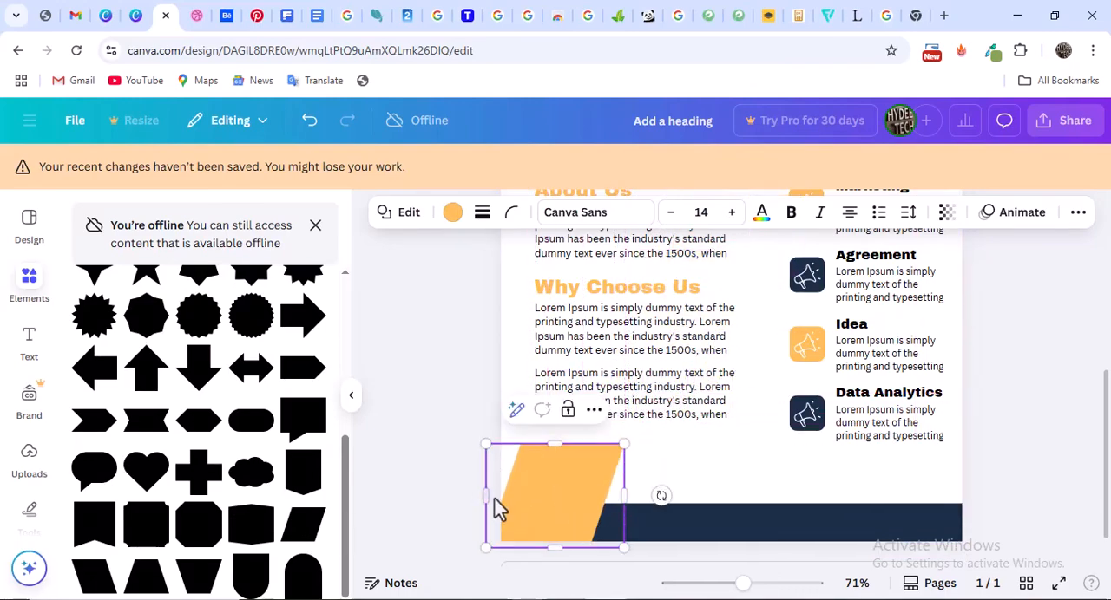
drag(479, 496, 445, 496)
drag(573, 495, 741, 506)
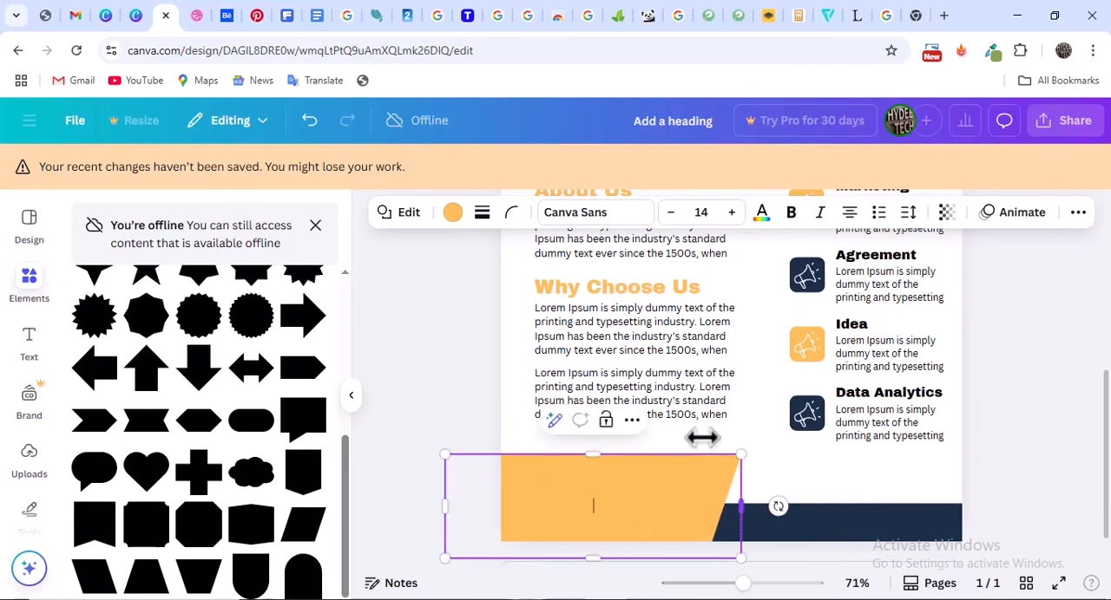
Compare the footer with the Dribbble reference, widen the orange parallelogram slightly to the right and undo its accidental rotation
click(198, 15)
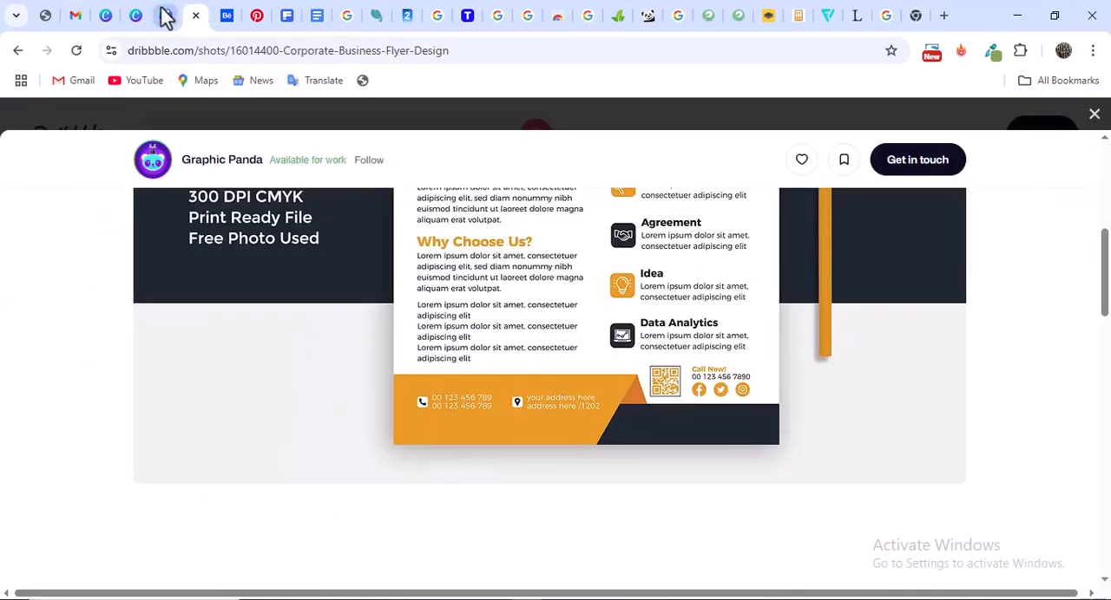
click(167, 16)
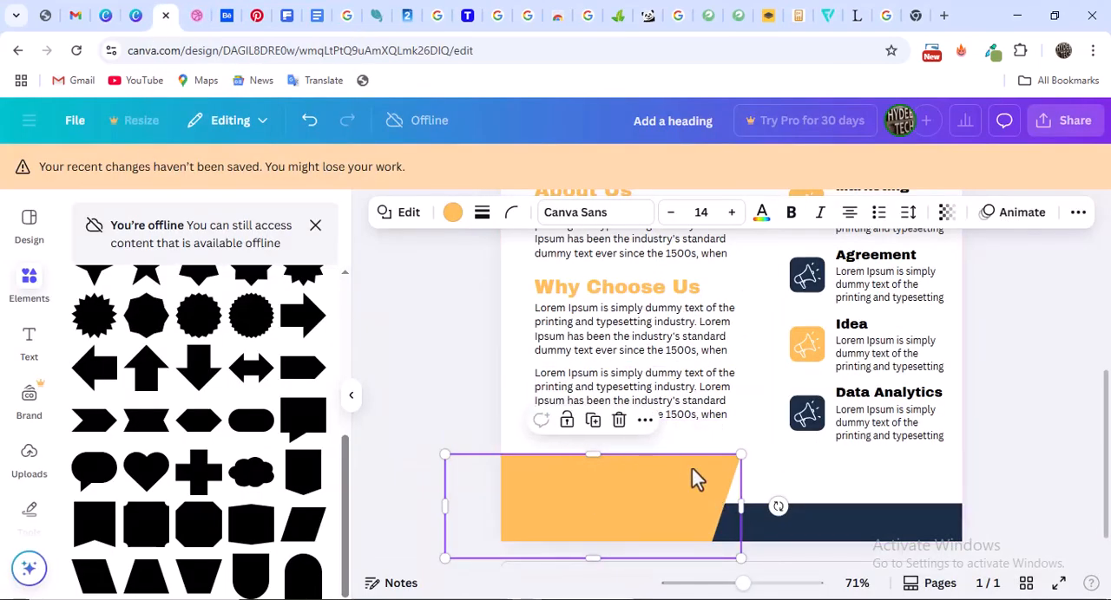
click(198, 16)
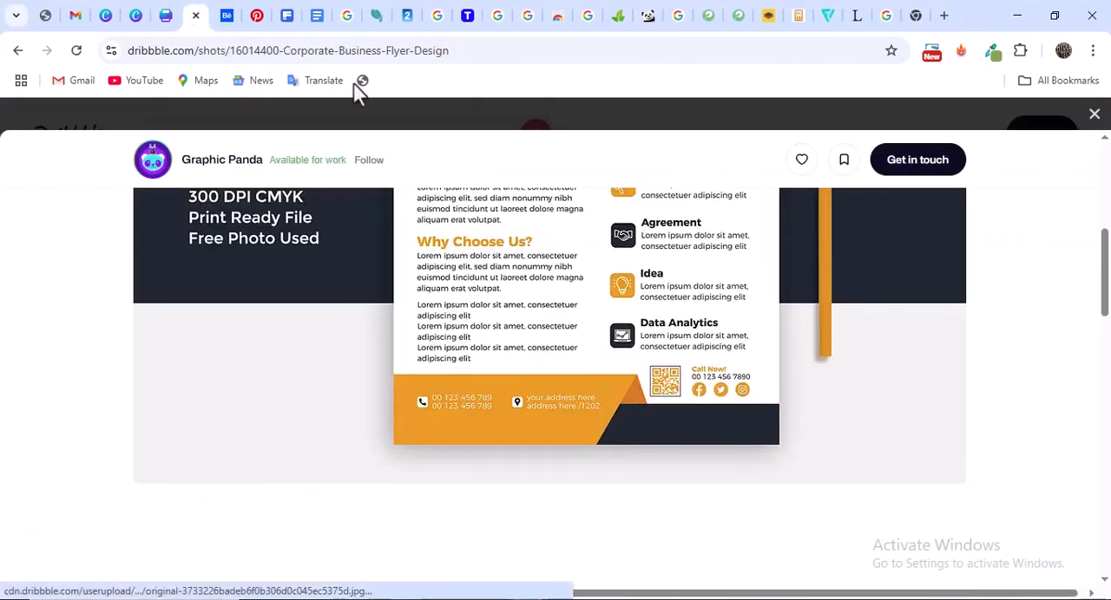
click(166, 17)
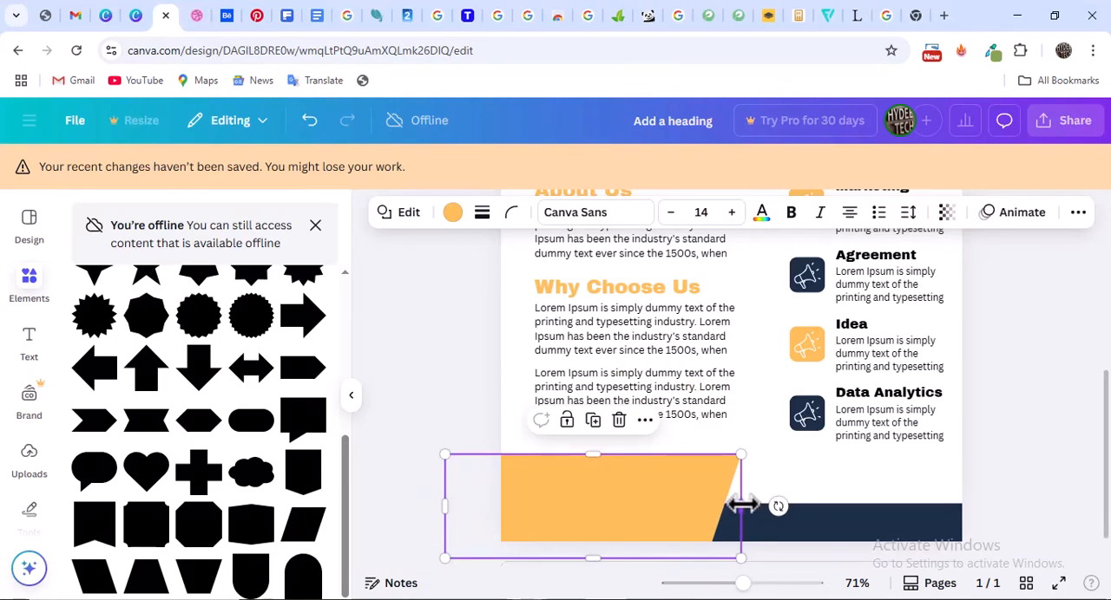
drag(740, 506, 802, 512)
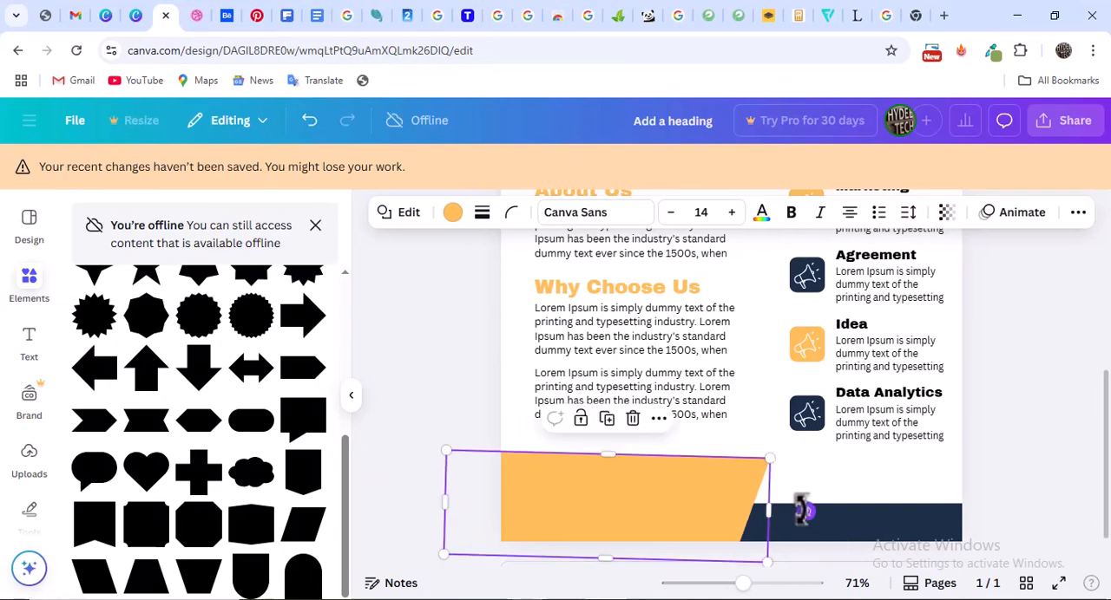
key(ctrl+z)
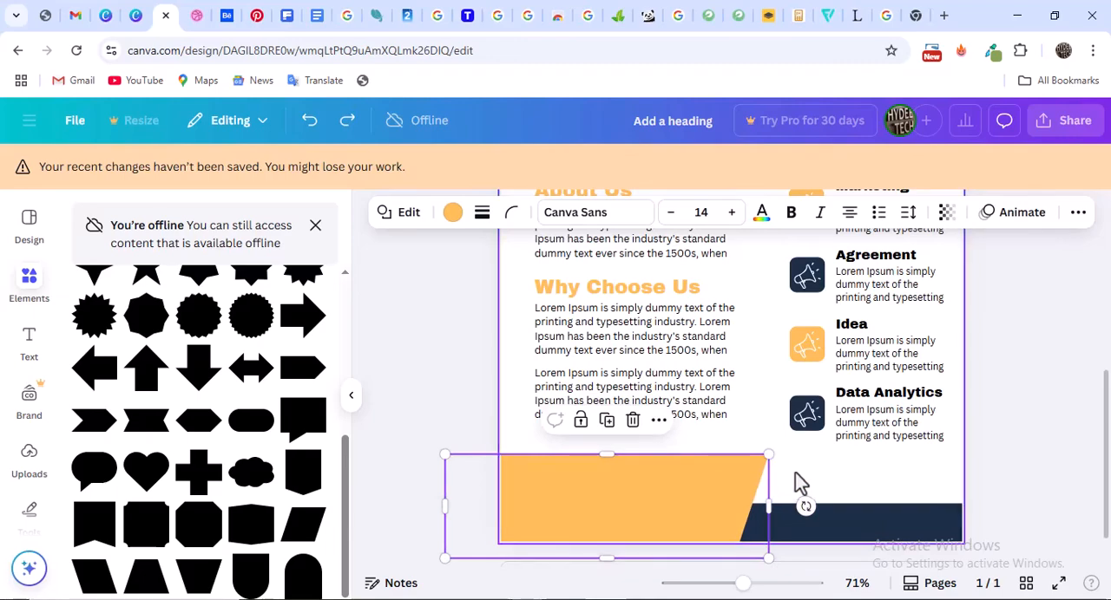
click(802, 482)
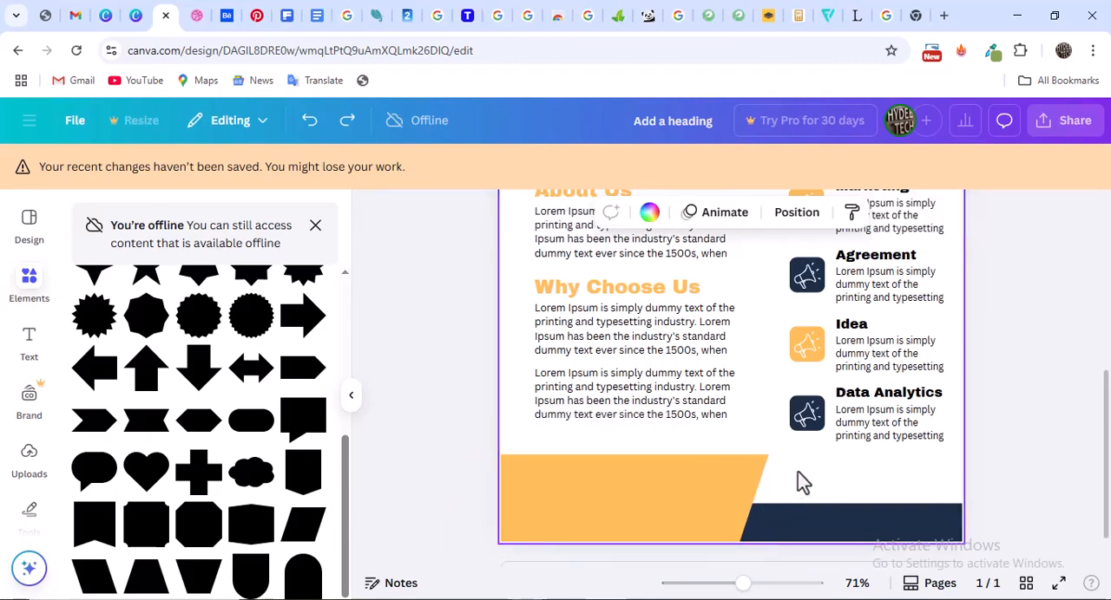
Recheck the reference's folded corner and add a left-leaning parallelogram on top of the navy band, overlapping the orange shape's slanted end
click(139, 14)
click(194, 15)
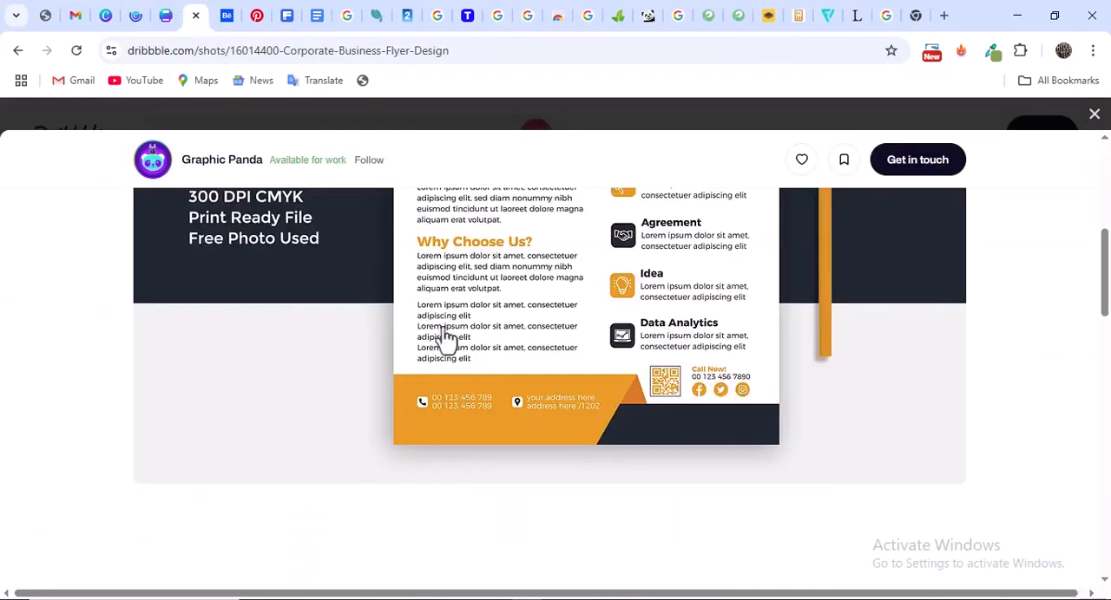
click(164, 16)
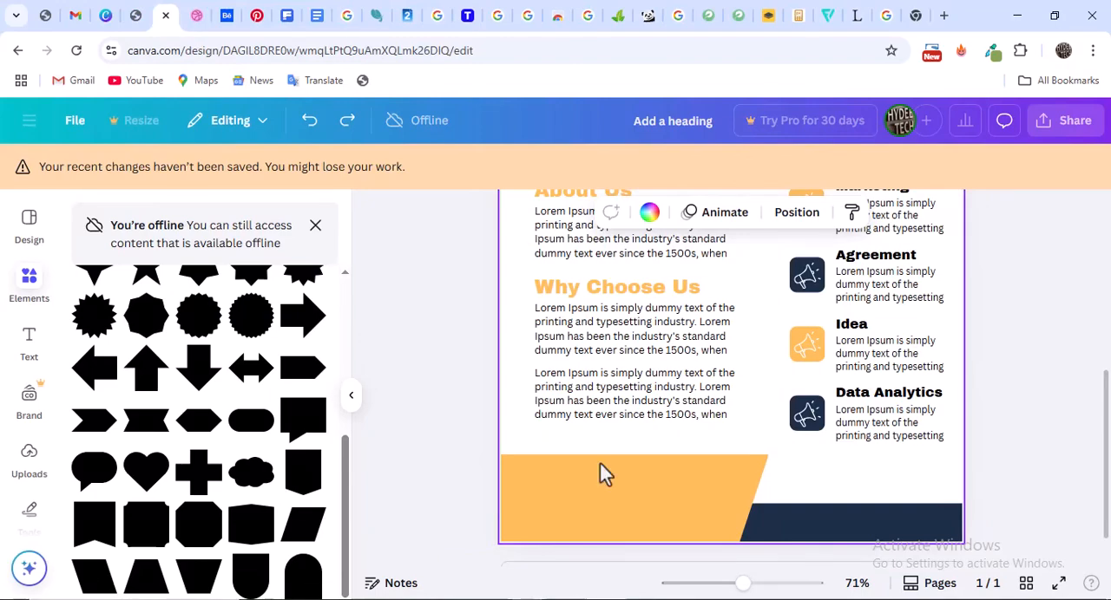
key(ctrl+v)
drag(761, 248, 751, 482)
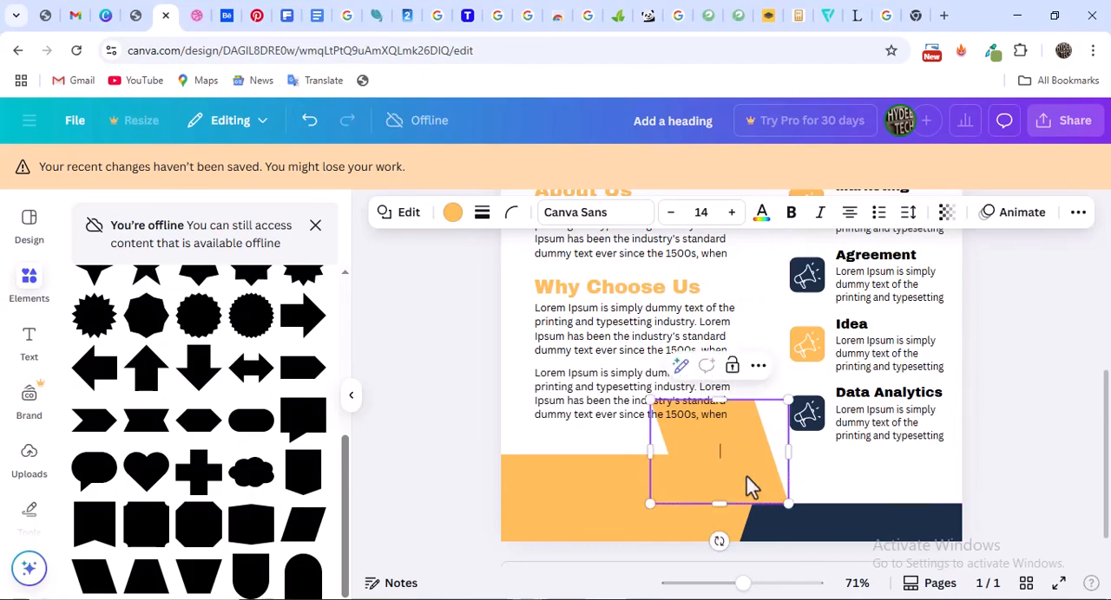
Check the fold's shade in the reference and fill the left-leaning parallelogram with the darker brown #B4781C
click(198, 16)
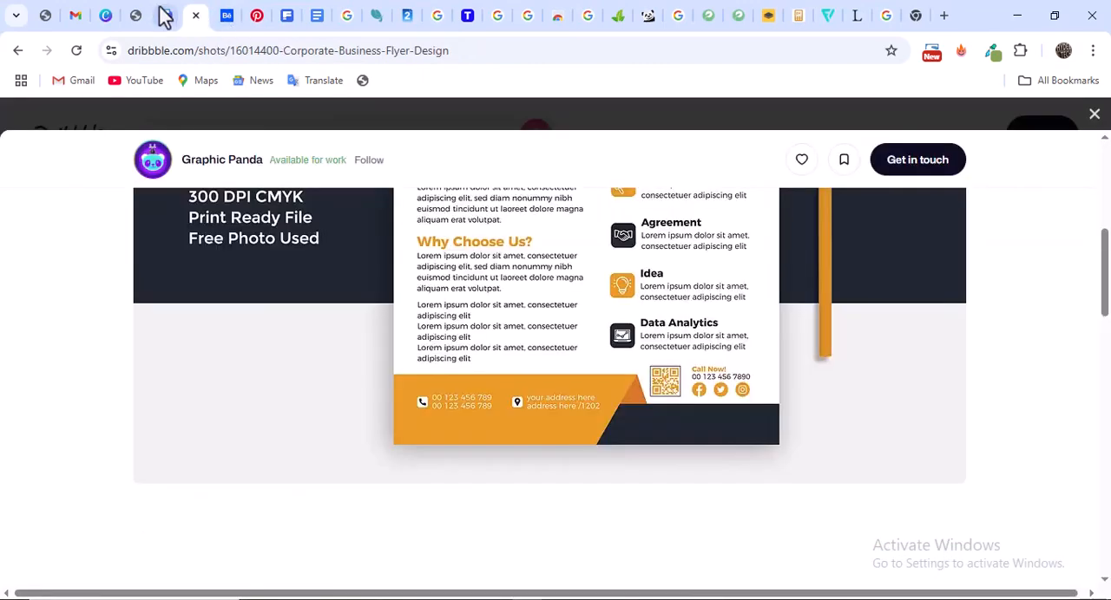
click(160, 16)
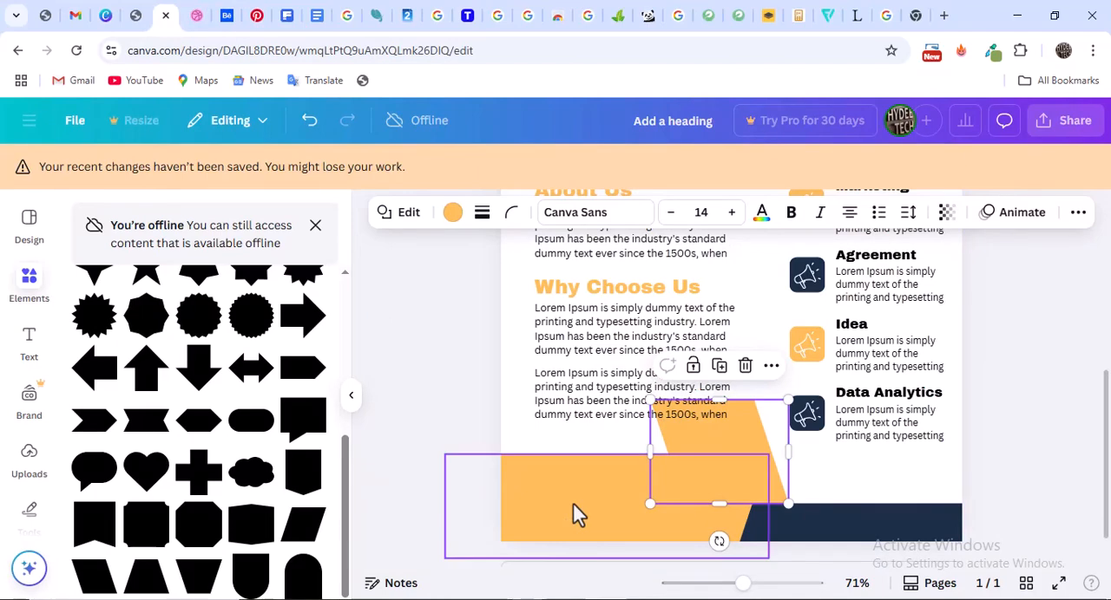
click(453, 213)
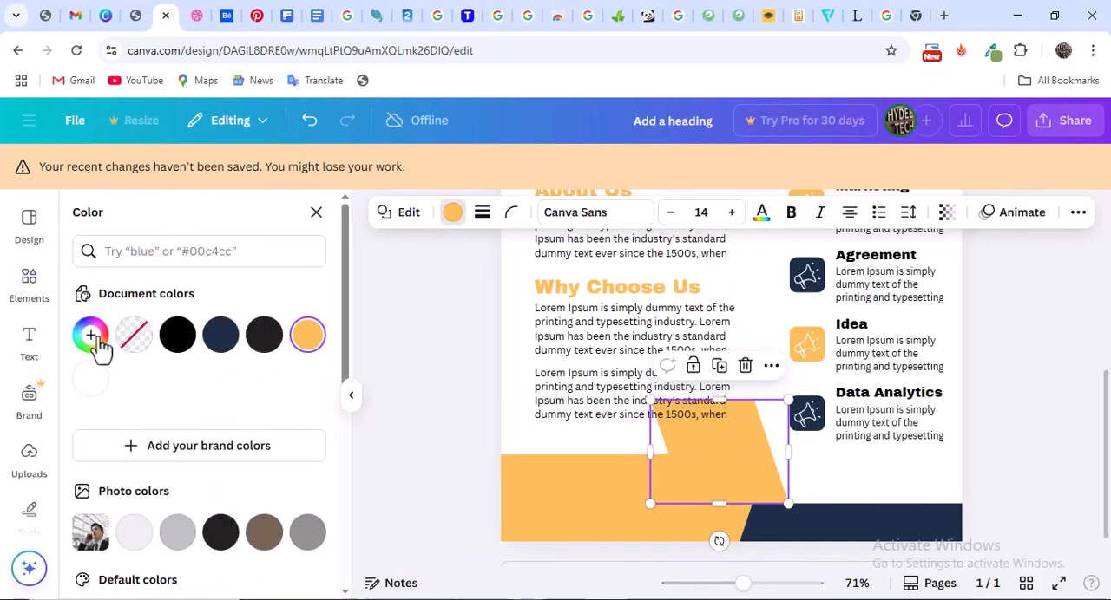
click(90, 338)
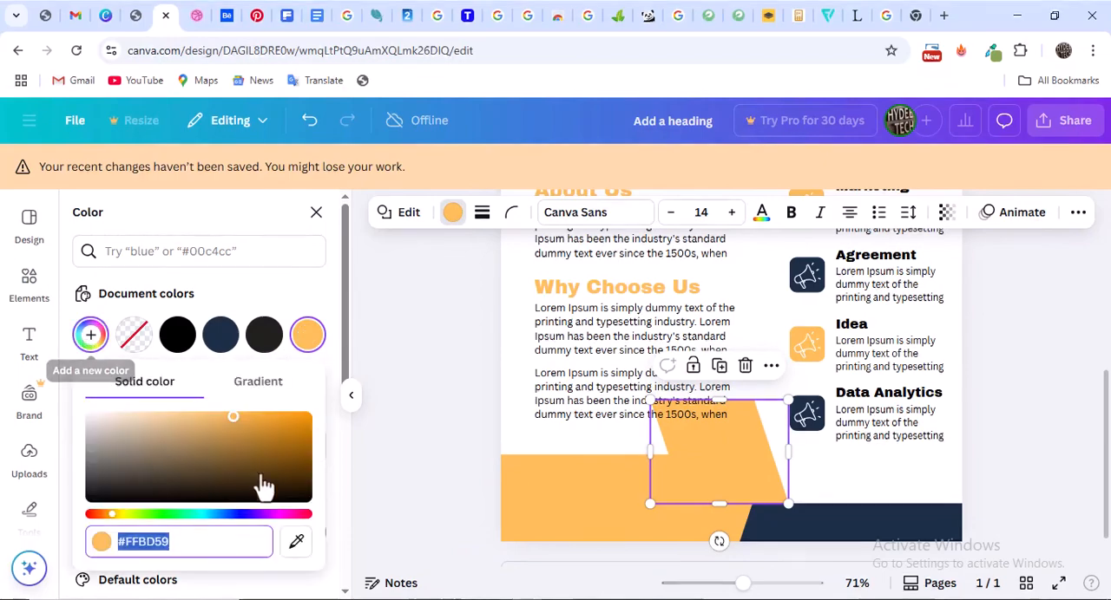
drag(265, 448, 275, 436)
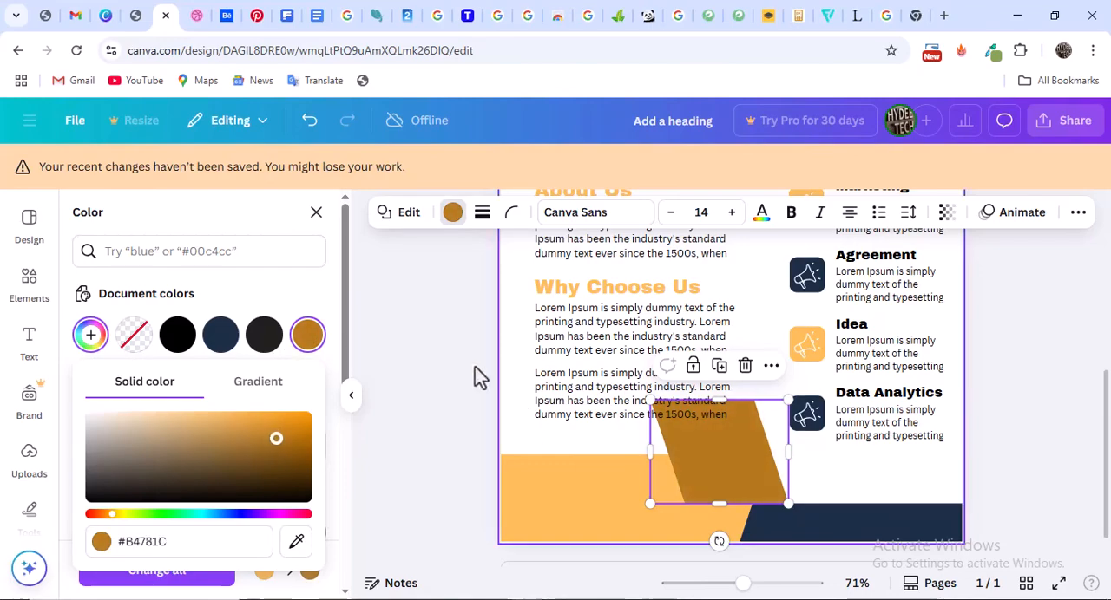
key(Escape)
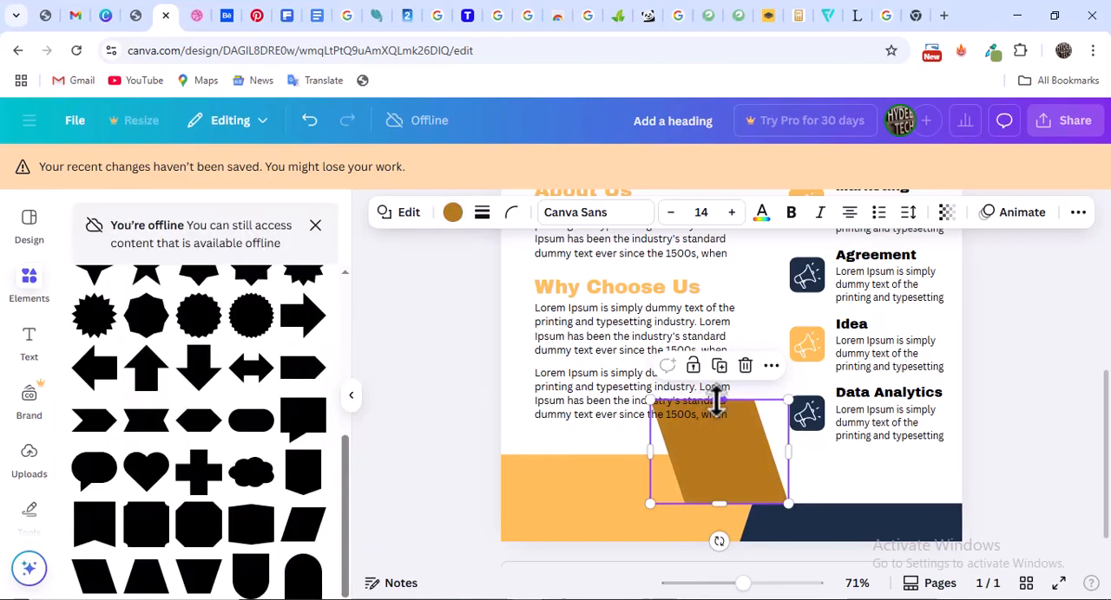
Shorten the brown parallelogram to about 22 mm, align it with the orange shape's top right corner and send it to the back
drag(716, 400, 744, 473)
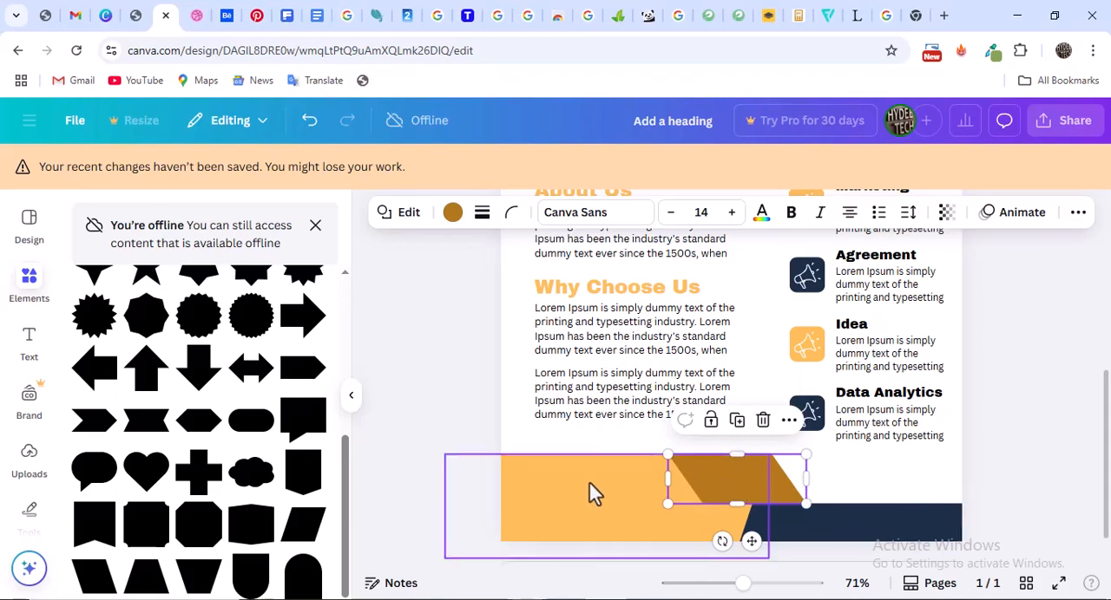
click(1076, 213)
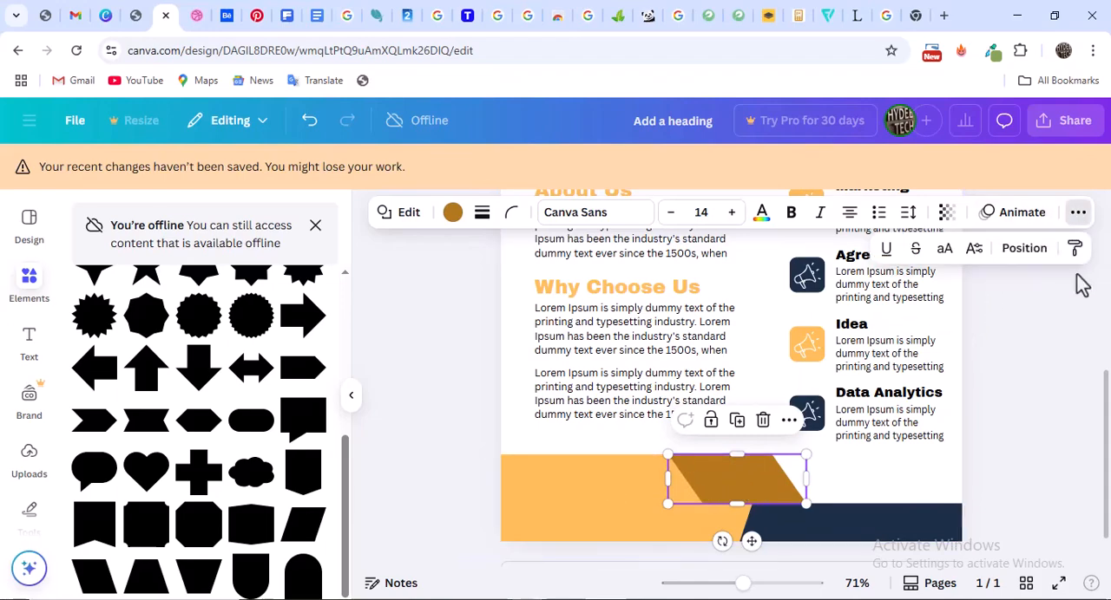
click(1027, 253)
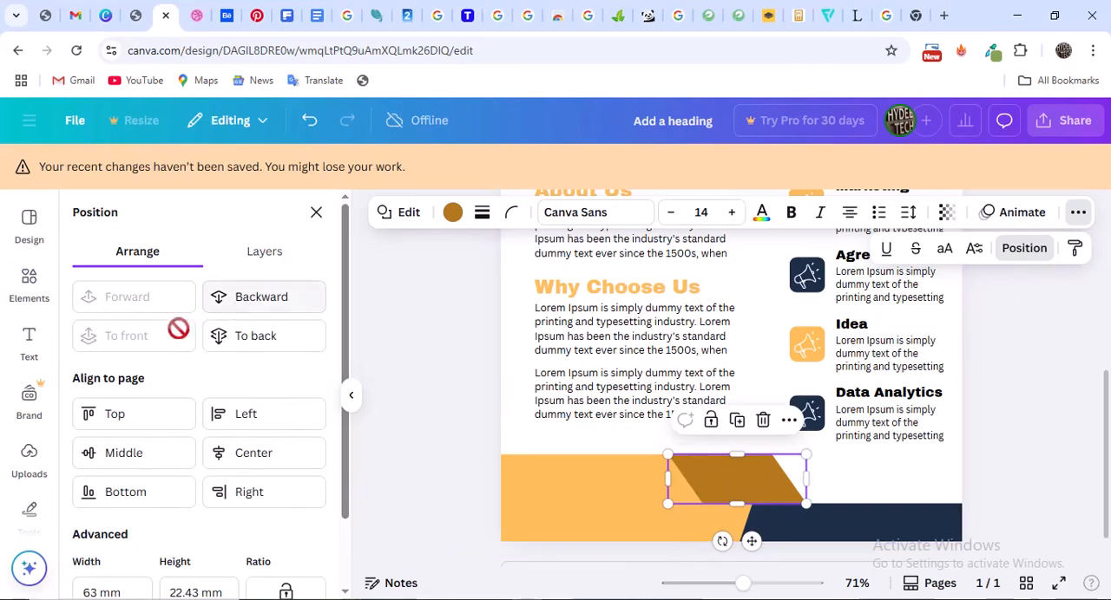
click(252, 344)
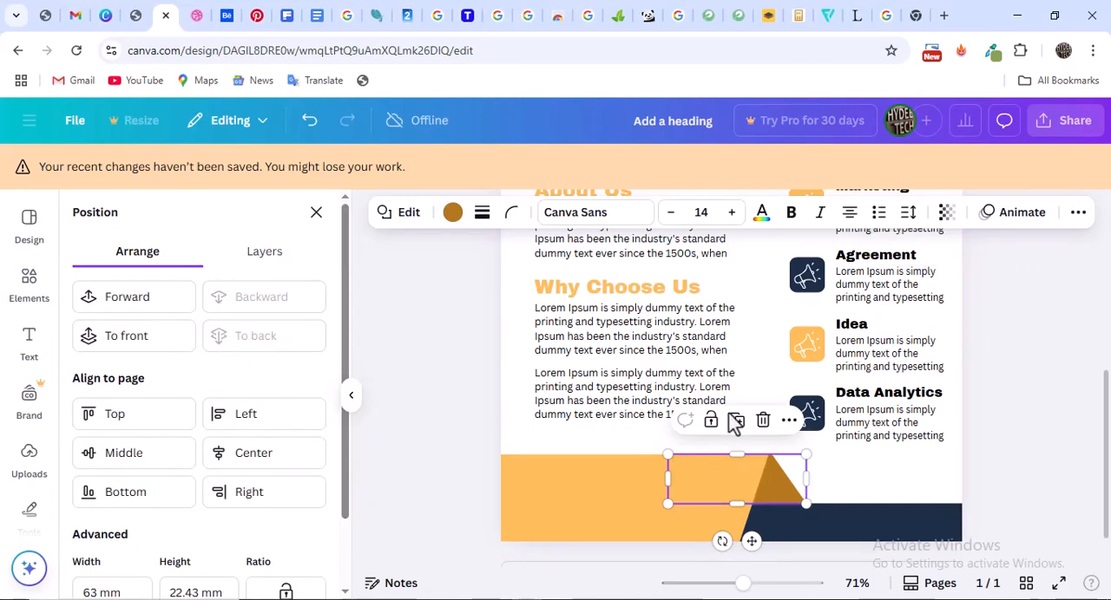
click(1015, 422)
click(1014, 424)
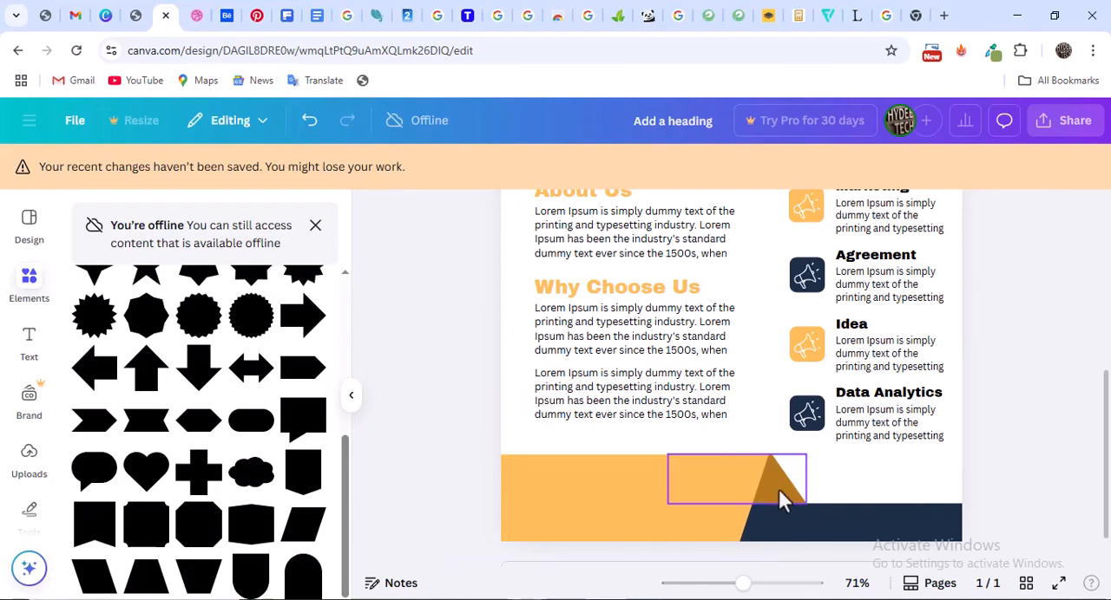
click(778, 491)
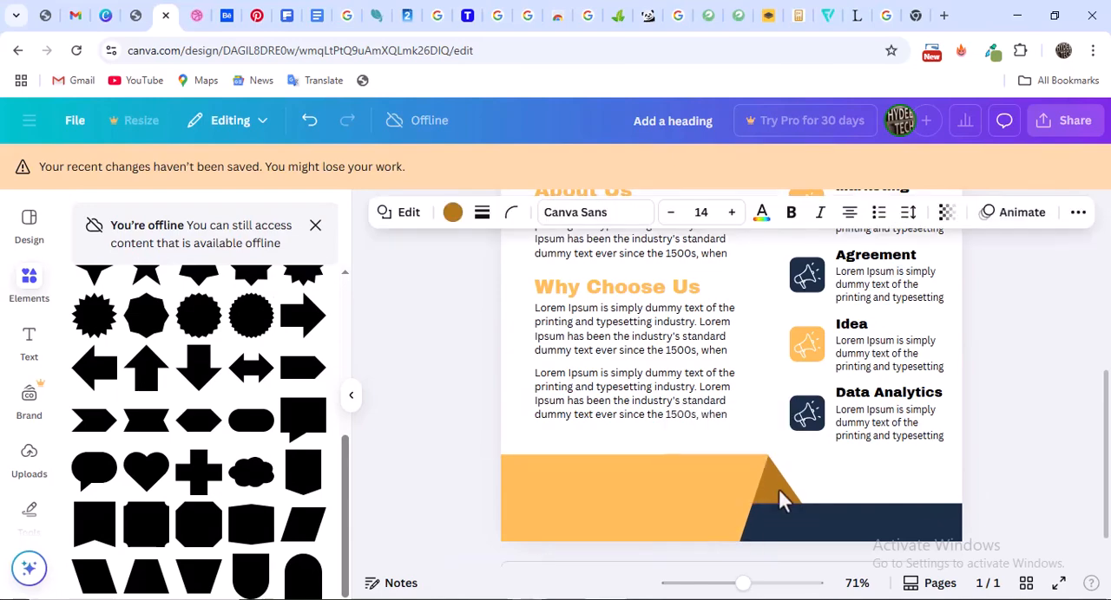
click(1005, 446)
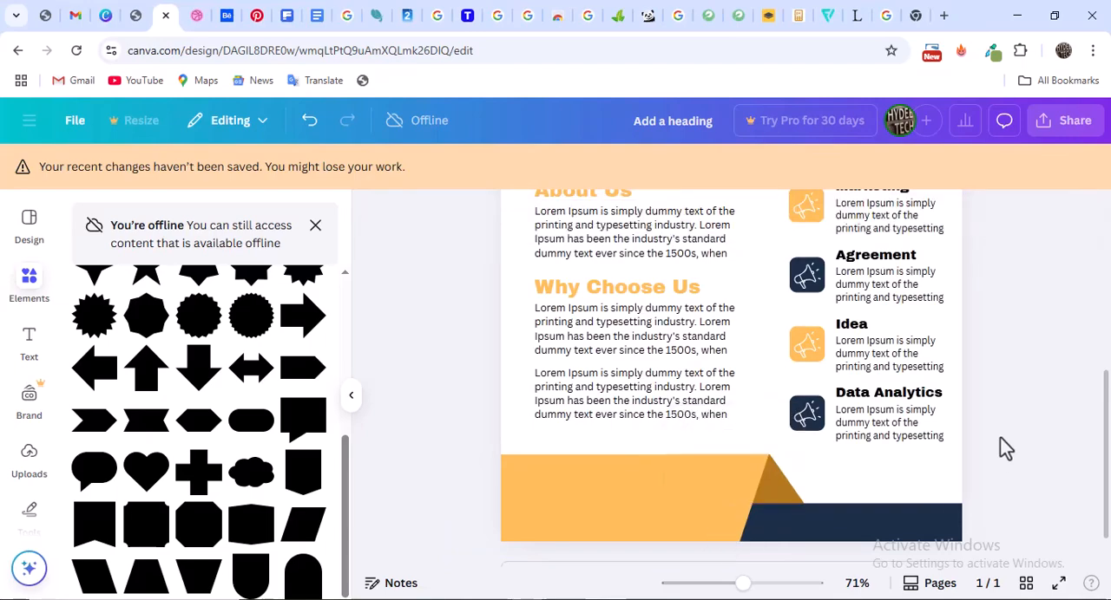
Compare the flyer's footer and overall layout with the Dribbble reference, checking the contact details on the orange band
click(196, 15)
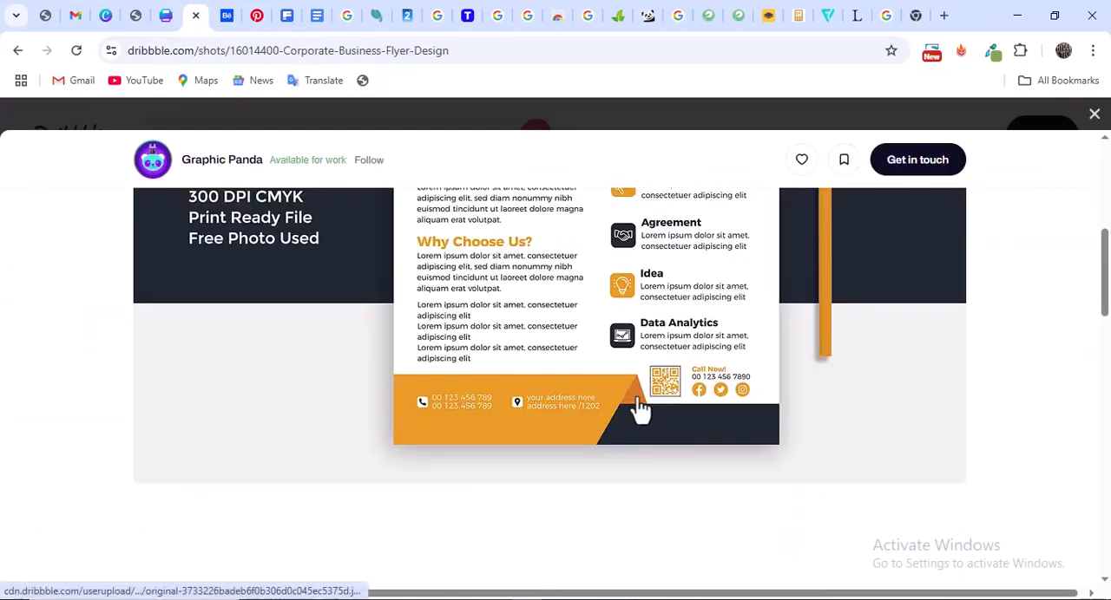
click(166, 16)
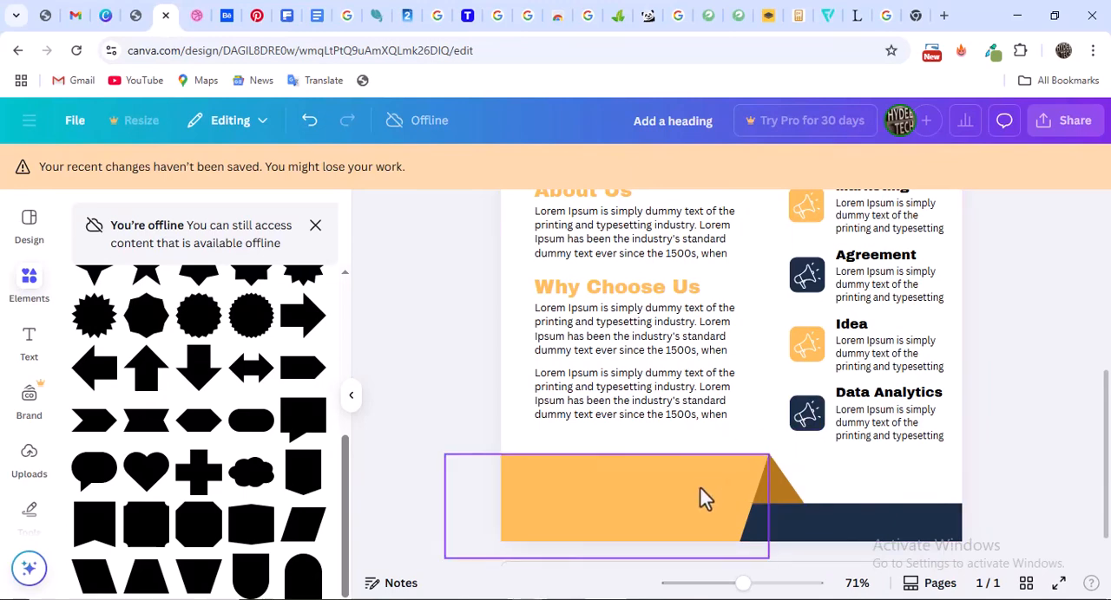
click(197, 18)
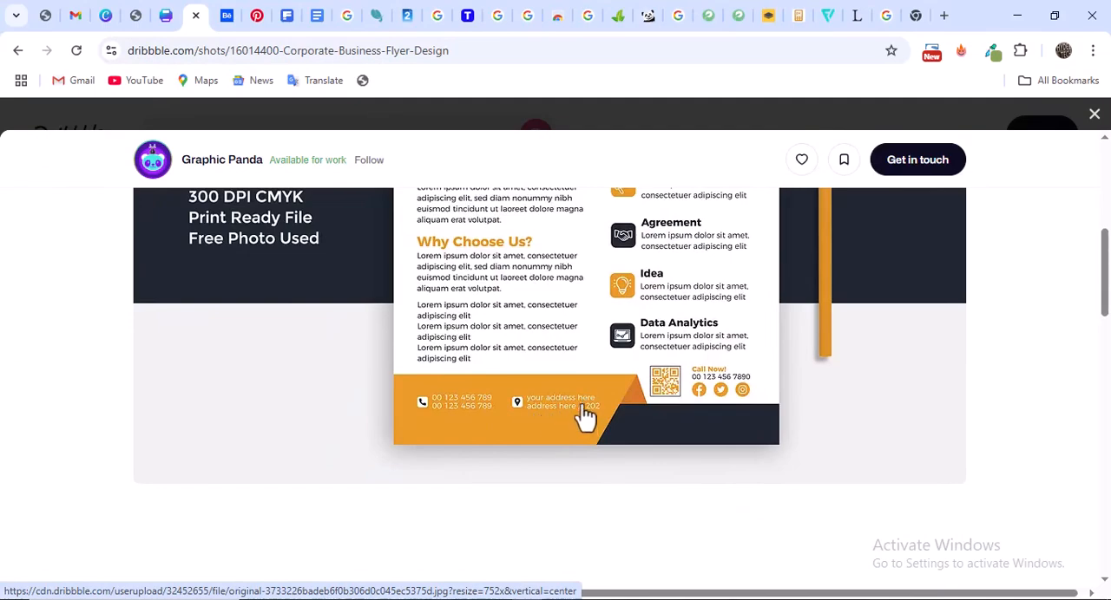
click(171, 17)
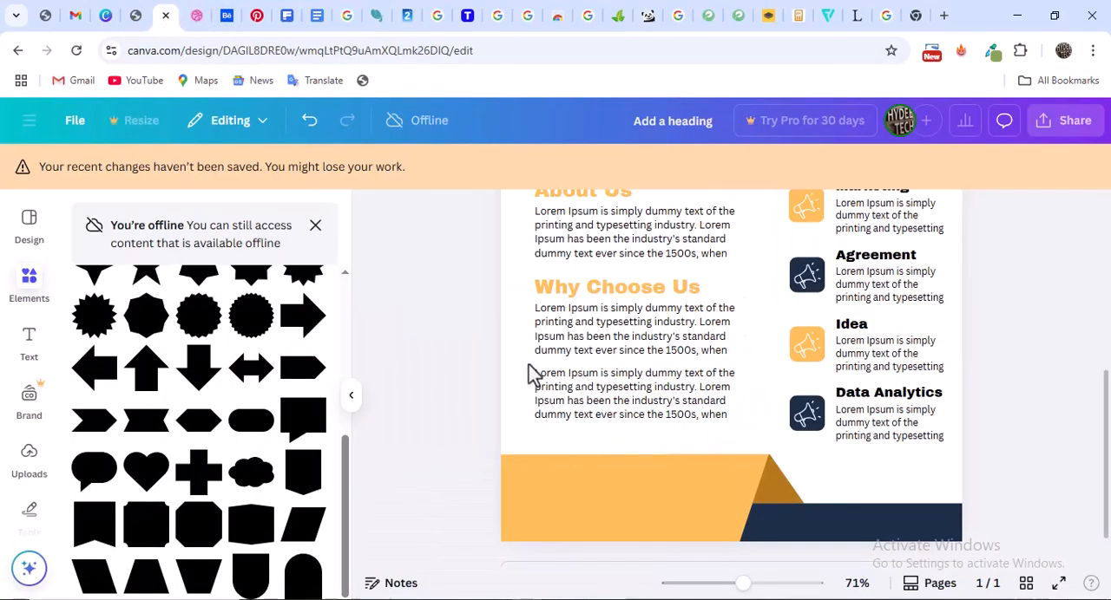
scroll(660, 386, up, 4)
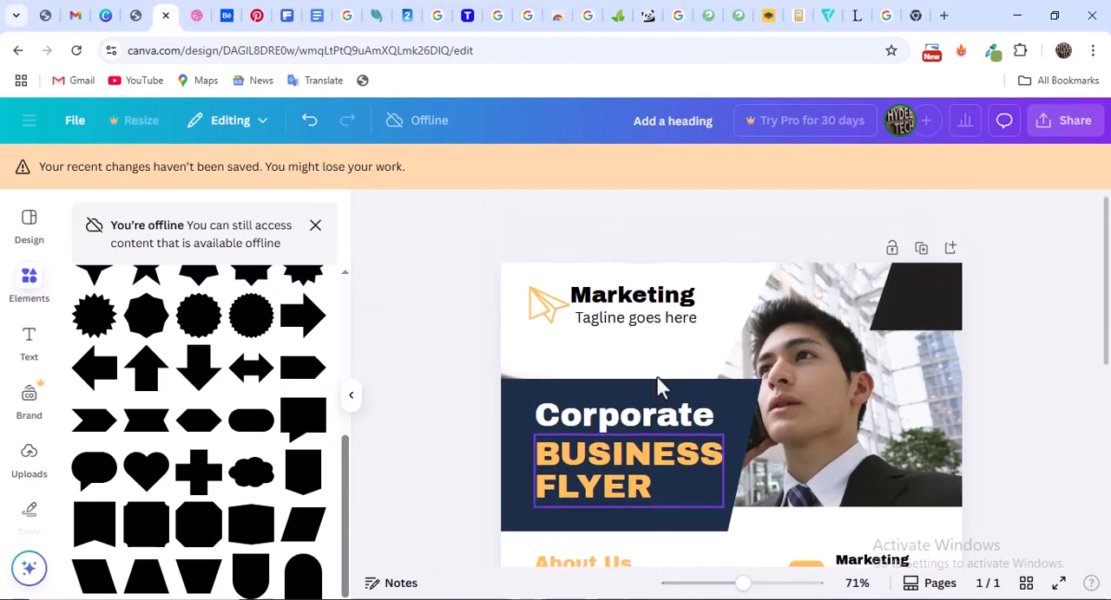
scroll(659, 386, down, 4)
scroll(659, 388, up, 4)
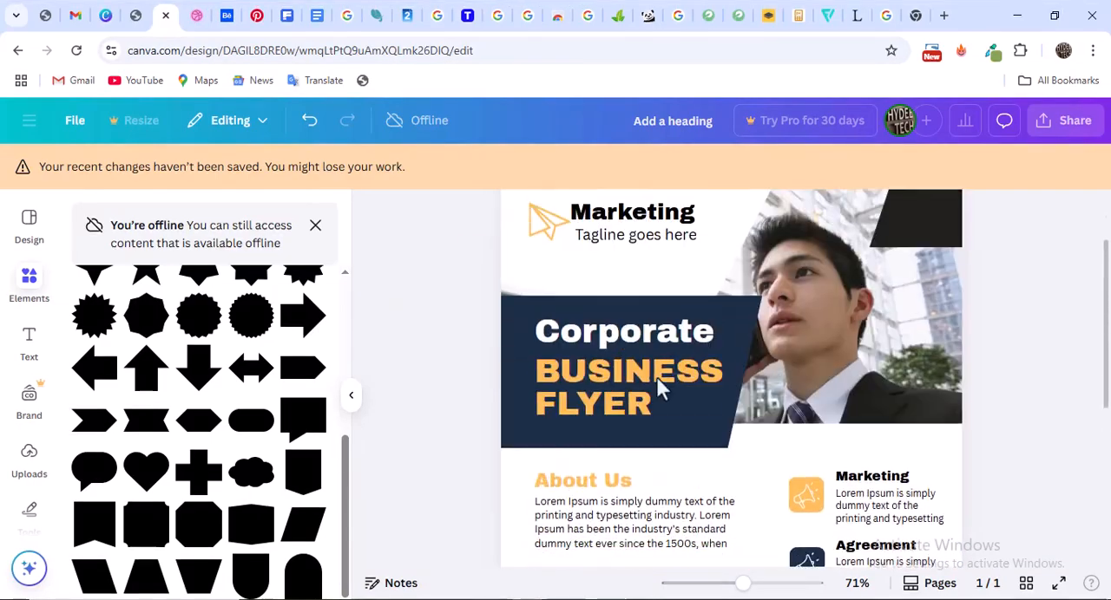
scroll(659, 388, down, 4)
scroll(660, 388, down, 1)
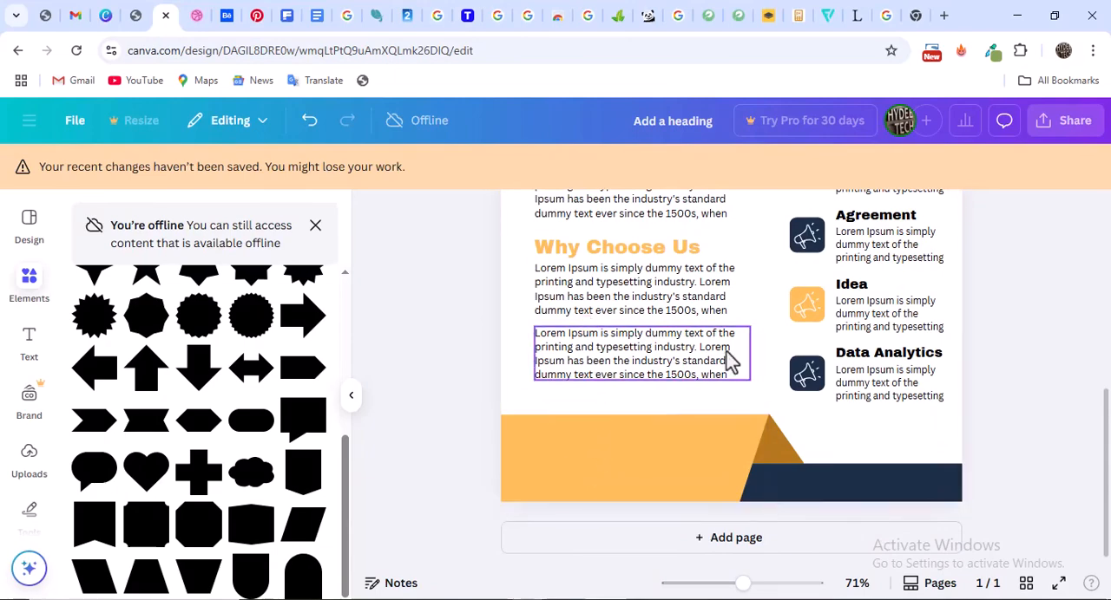
Duplicate the Data Analytics heading, move the copy onto the orange footer shape and replace its text with a phone number
click(879, 366)
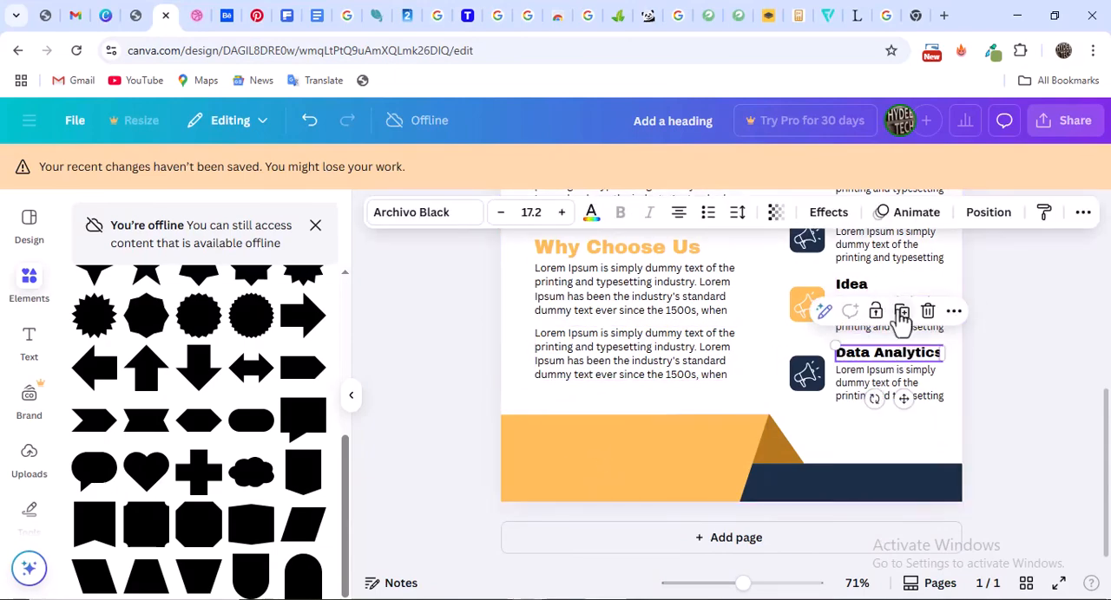
click(901, 312)
drag(889, 390, 605, 448)
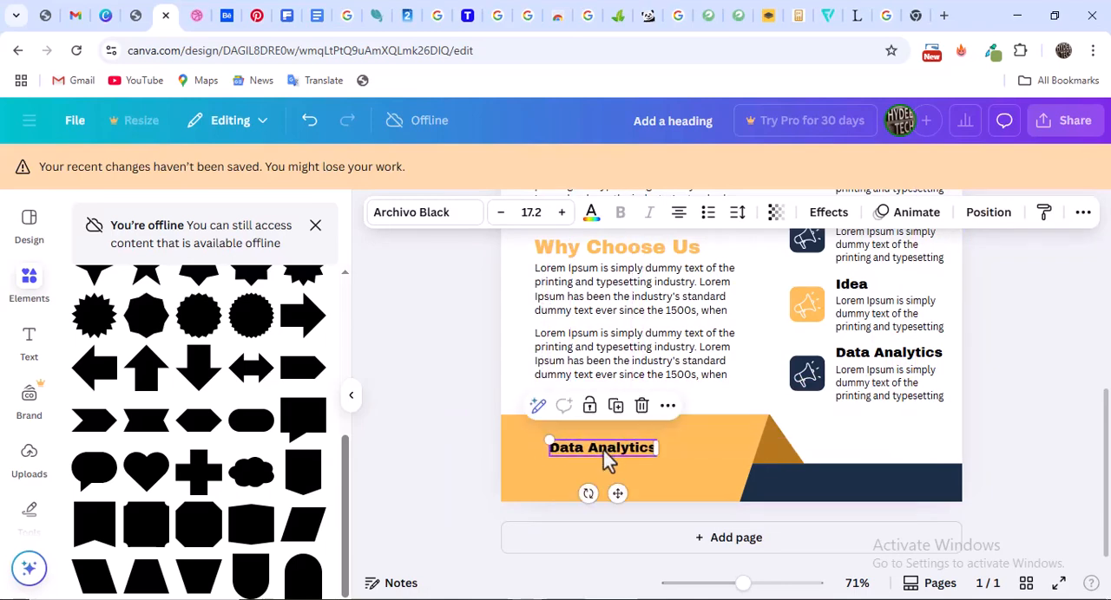
double_click(604, 447)
key(BackSpace)
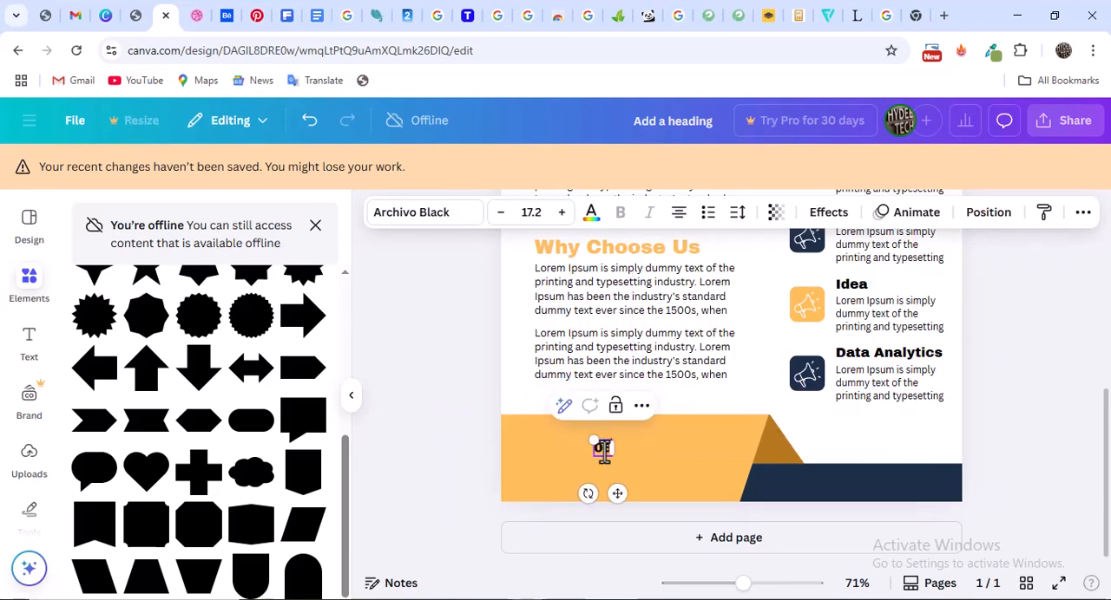
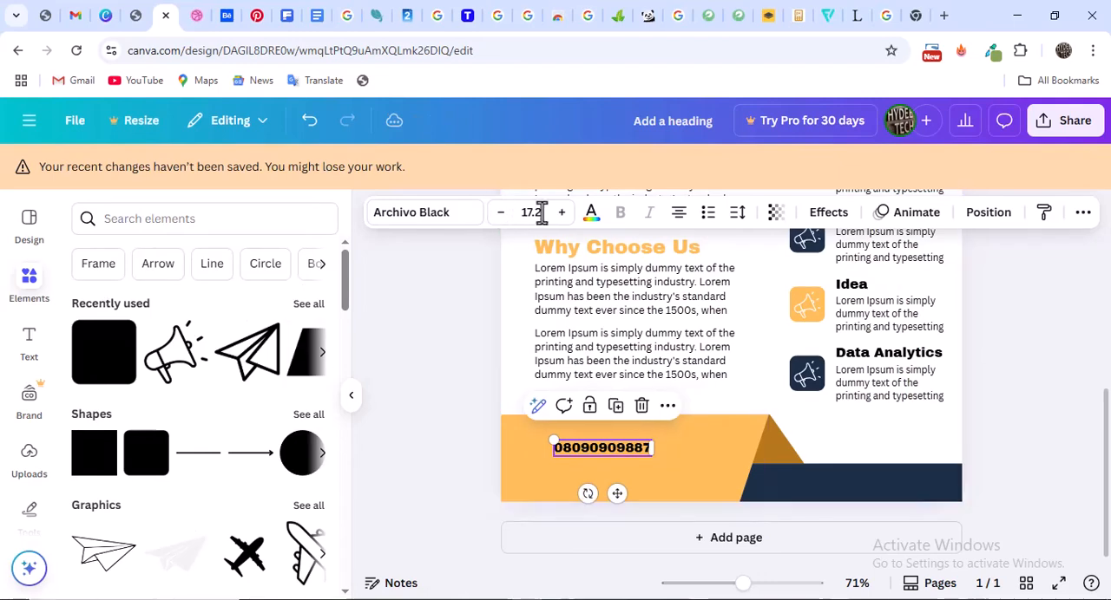
Reduce the footer phone number's font size to 14.2 and nudge it slightly to the right on the orange shape
click(502, 168)
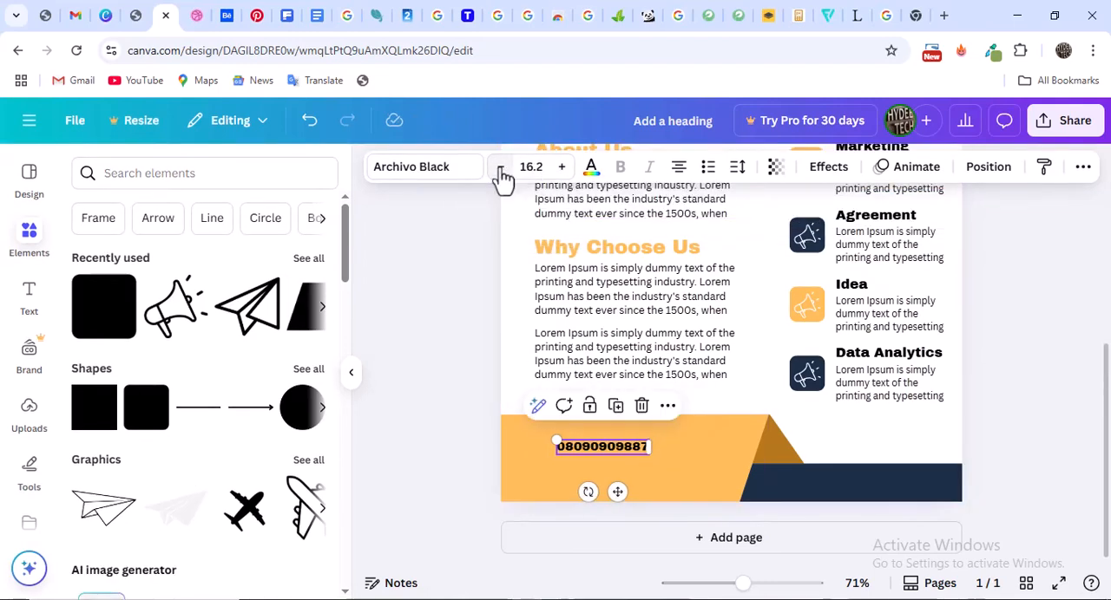
click(502, 168)
click(502, 168)
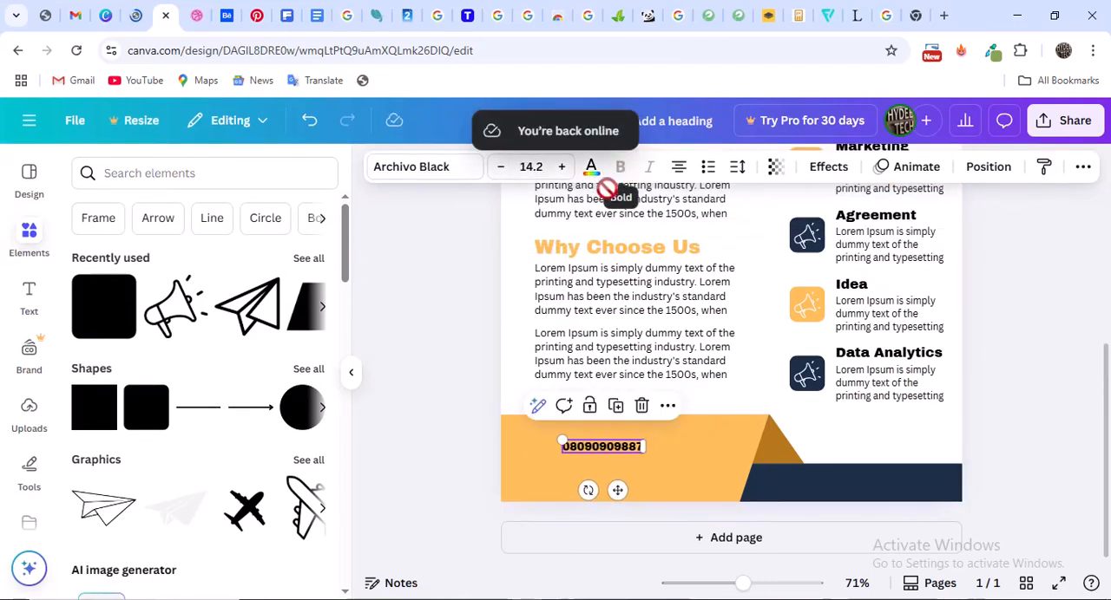
drag(608, 445, 626, 446)
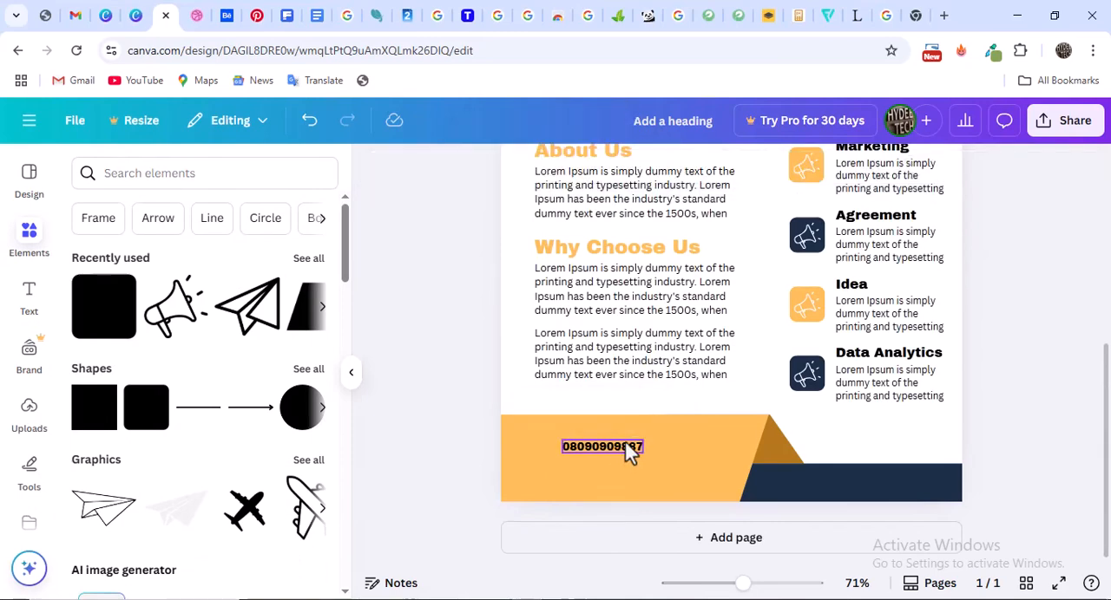
click(617, 447)
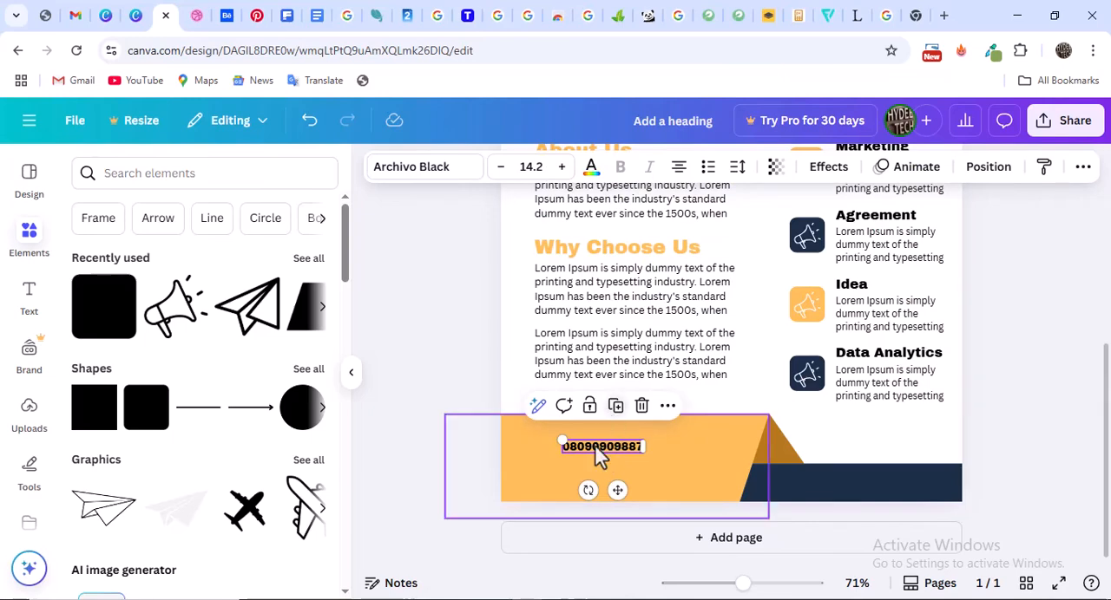
click(674, 454)
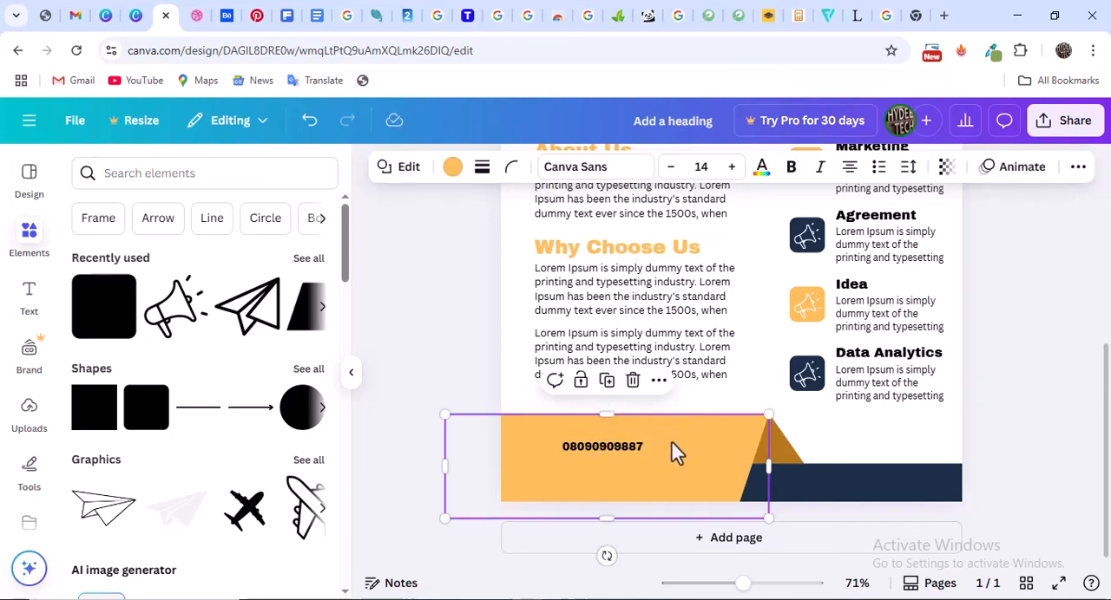
click(621, 457)
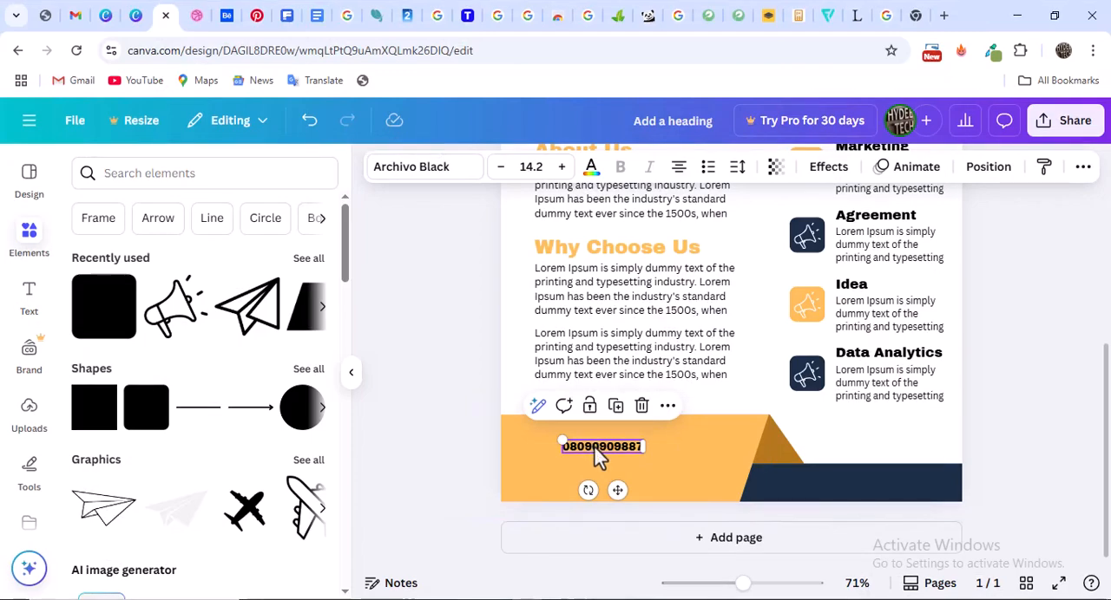
drag(597, 458, 599, 446)
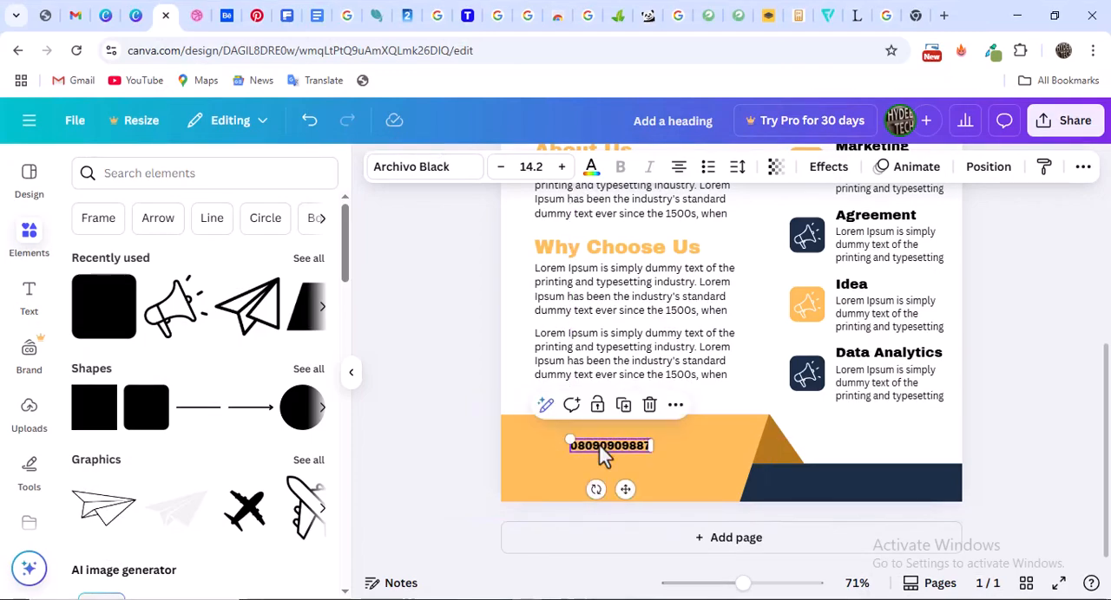
Browse alternative fonts for the footer phone number and delete that text from the orange shape
click(427, 176)
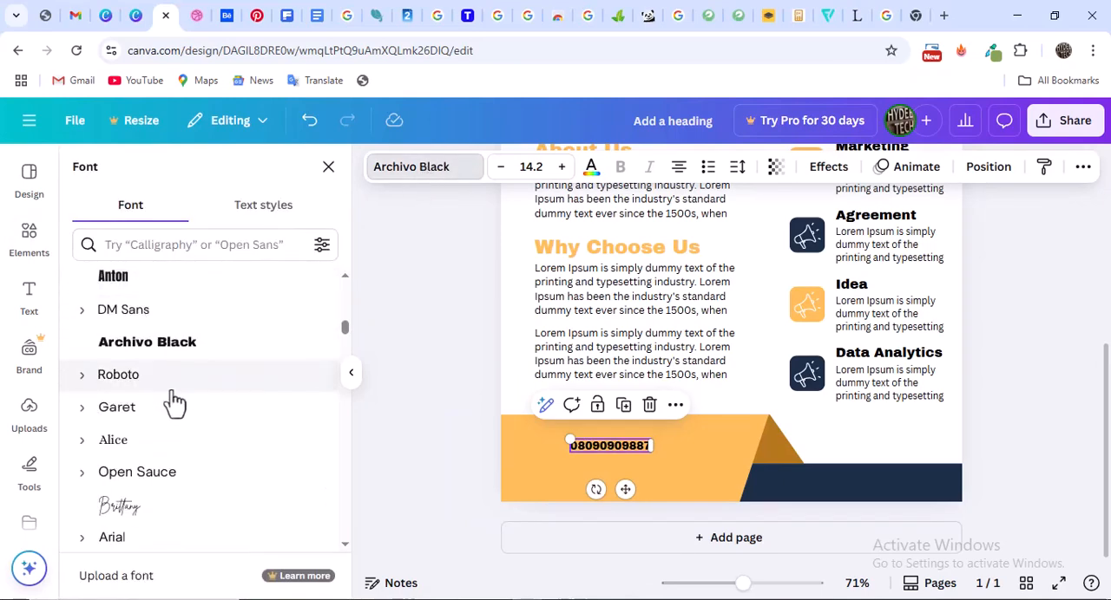
key(BackSpace)
click(616, 457)
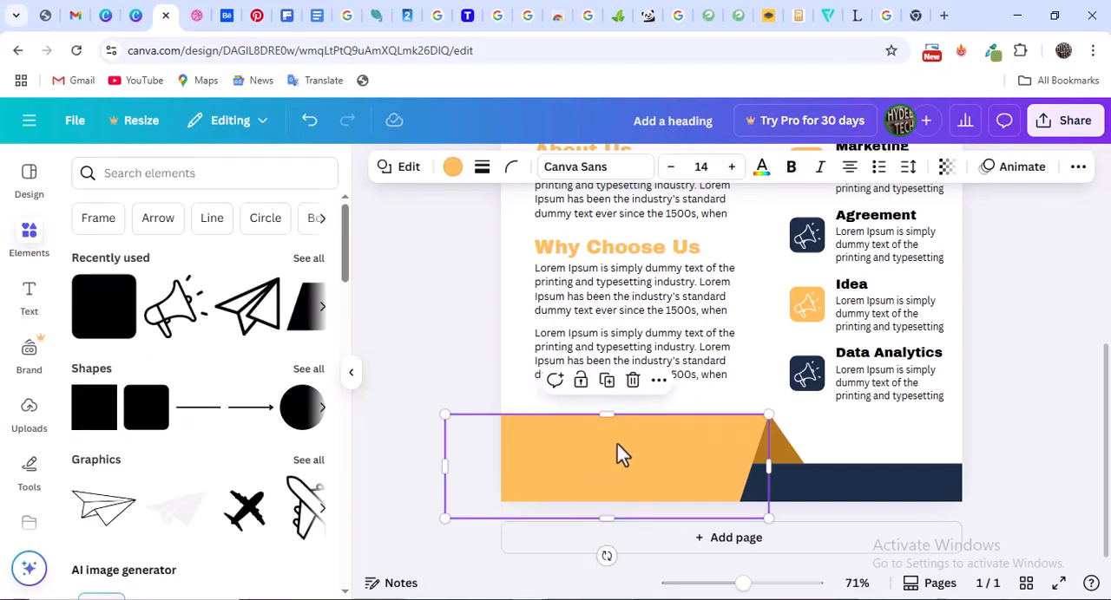
Add a subheading text box, replace its text with a phone number and move it onto the orange footer shape
click(662, 359)
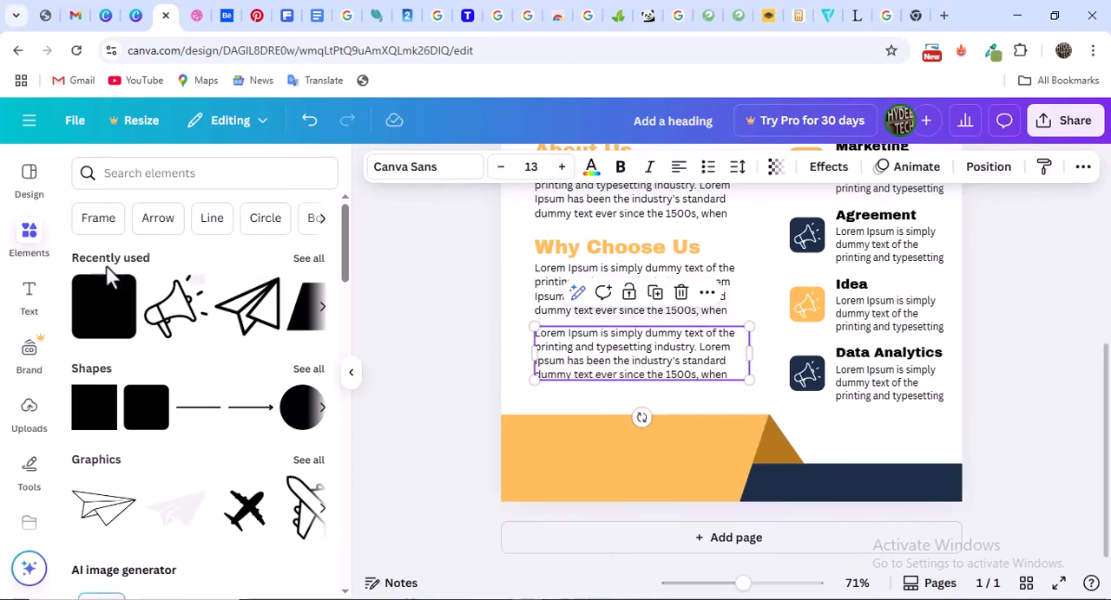
click(32, 297)
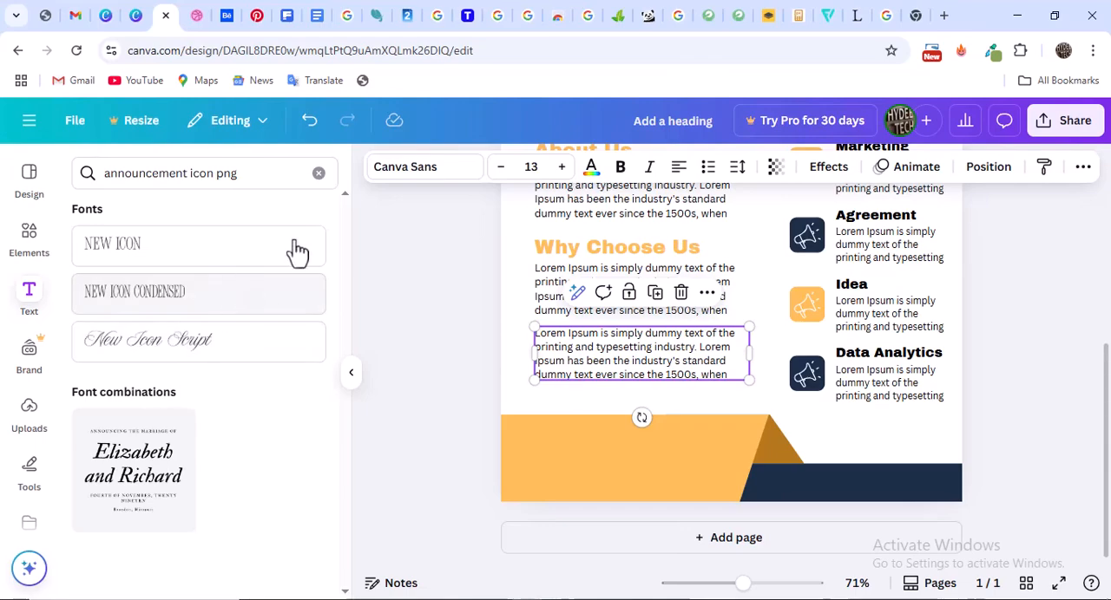
click(318, 173)
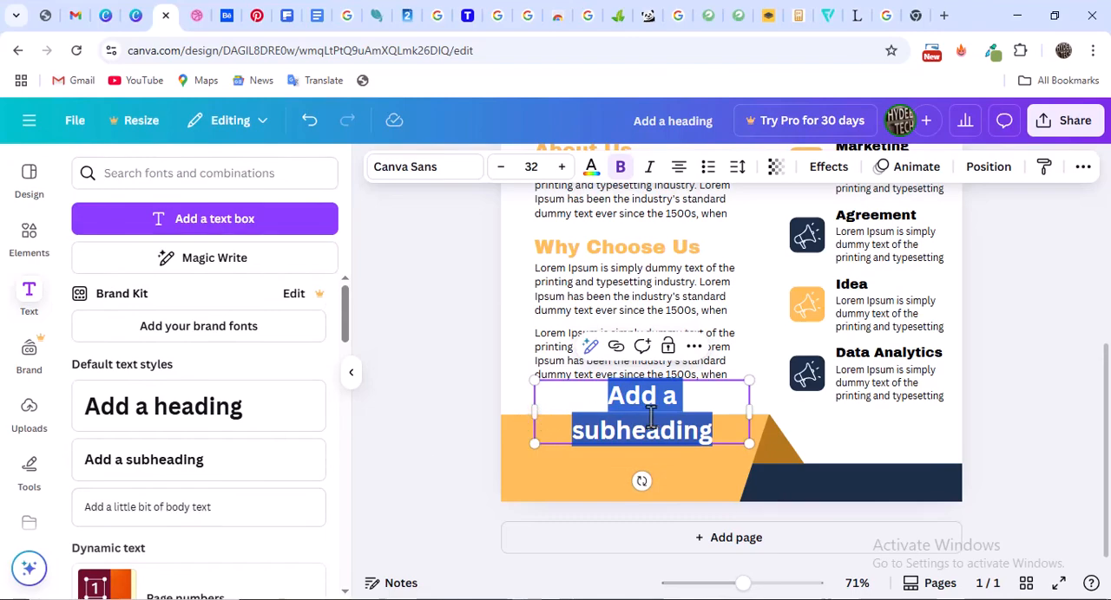
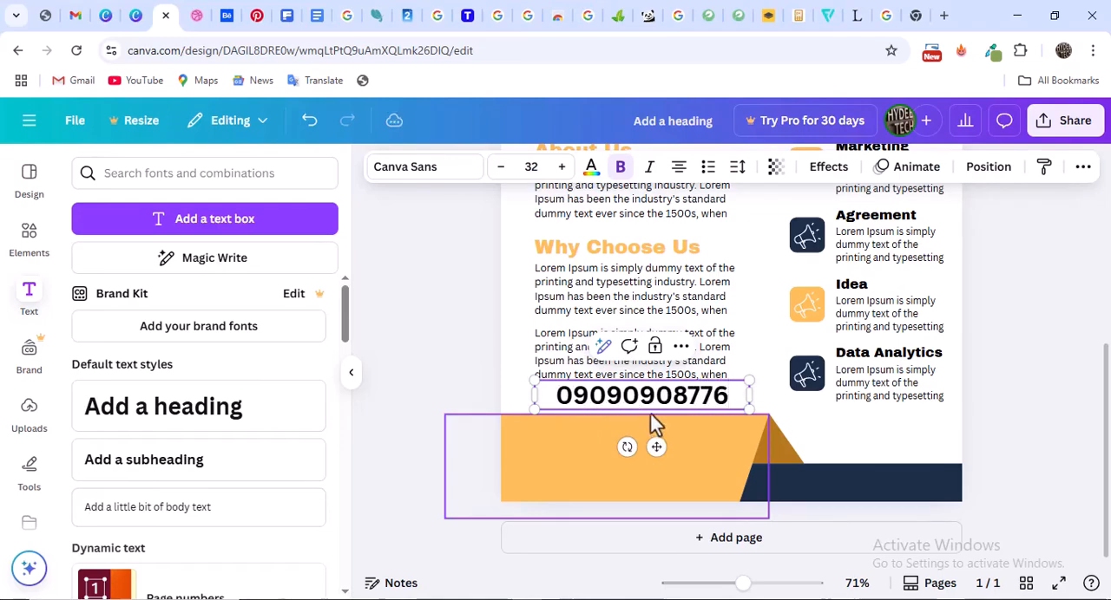
click(464, 381)
drag(603, 408, 599, 455)
Reduce the phone number to font size 12, remove its bold formatting and narrow its text box around the number
triple_click(502, 169)
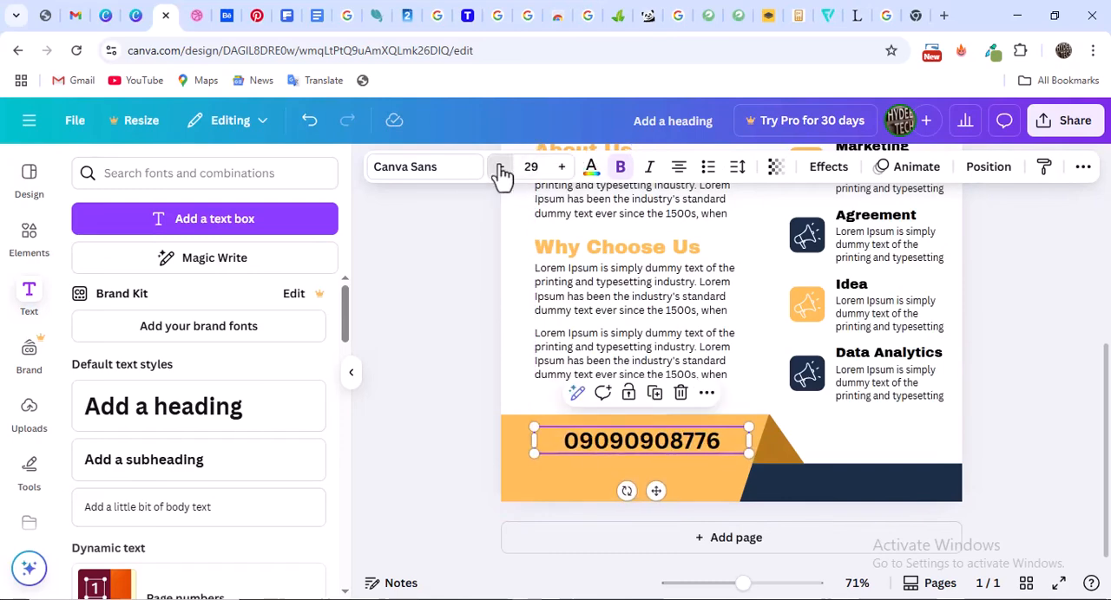
double_click(501, 170)
double_click(501, 169)
click(501, 169)
double_click(502, 169)
click(502, 170)
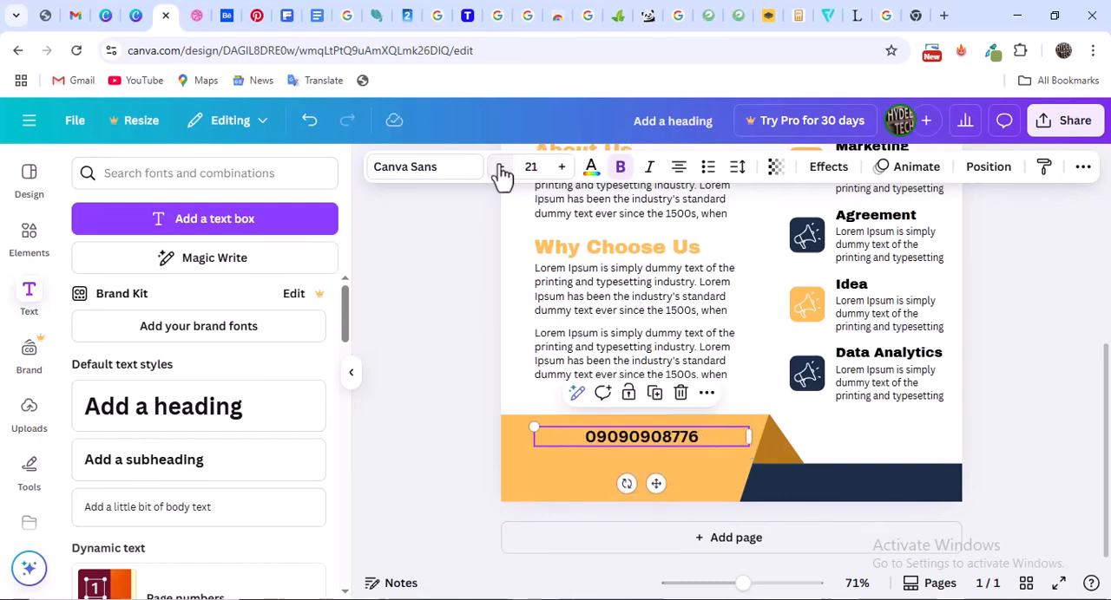
double_click(501, 170)
drag(748, 436, 651, 436)
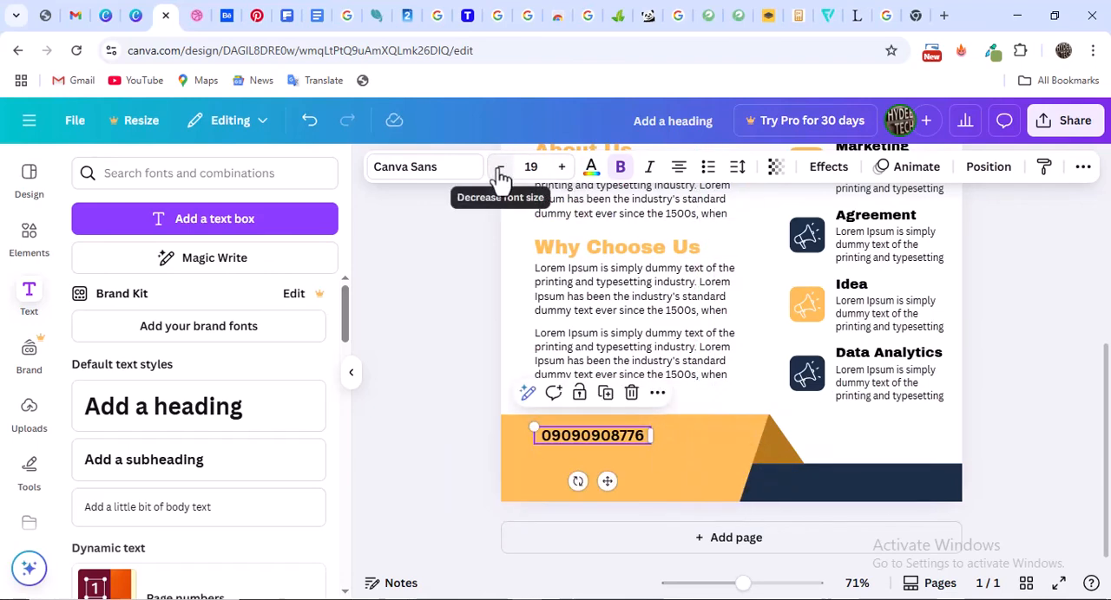
click(500, 167)
click(500, 167)
click(500, 167)
click(500, 167)
click(500, 168)
click(500, 167)
click(500, 168)
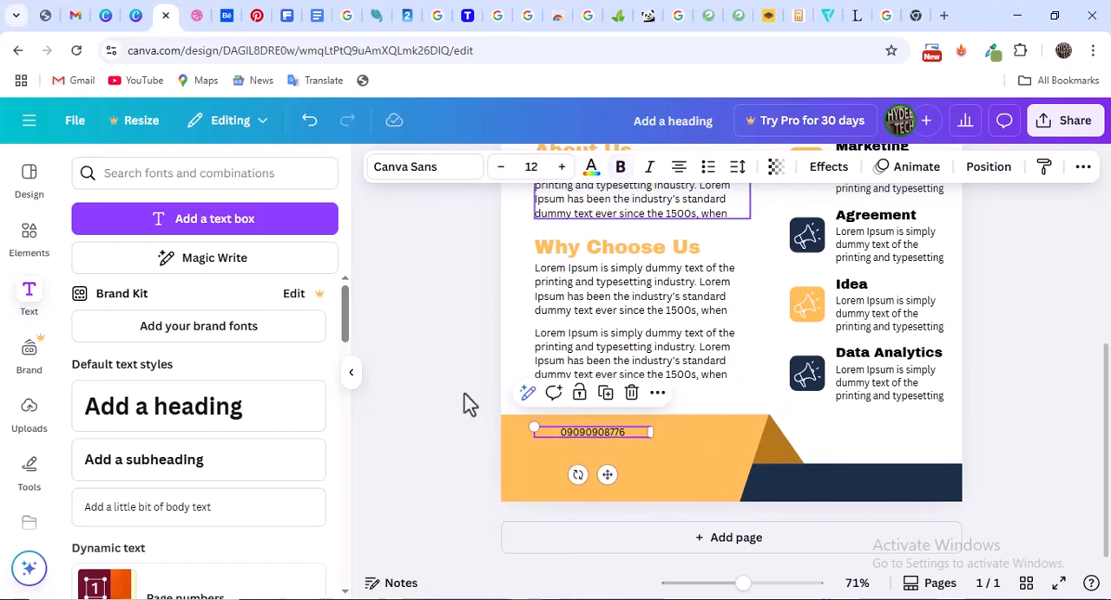
Set the footer phone number's letter spacing to 103
click(739, 169)
drag(680, 236, 692, 238)
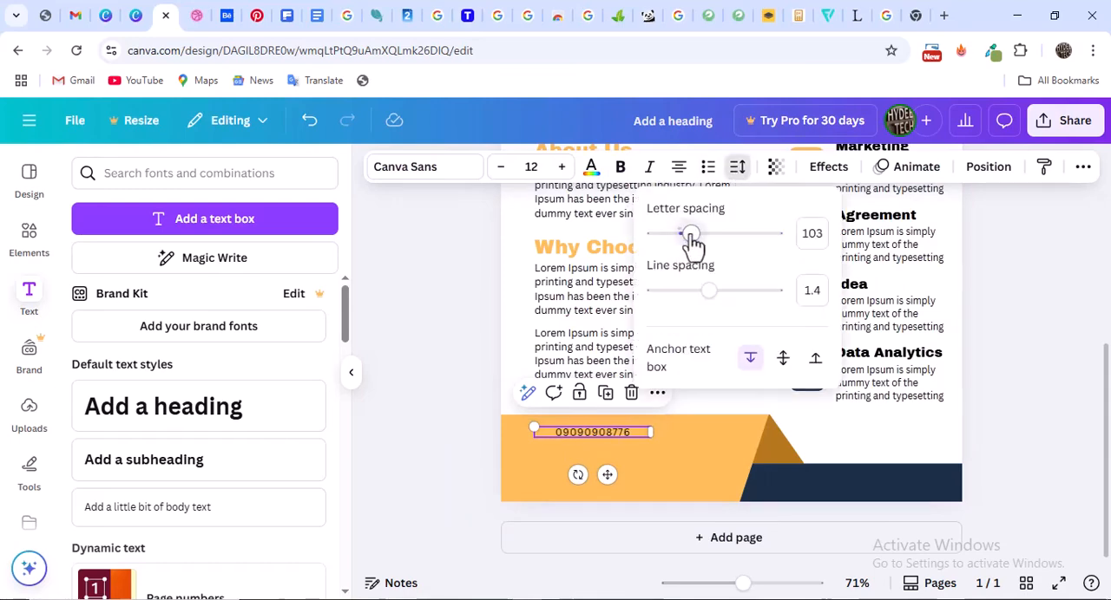
click(1038, 295)
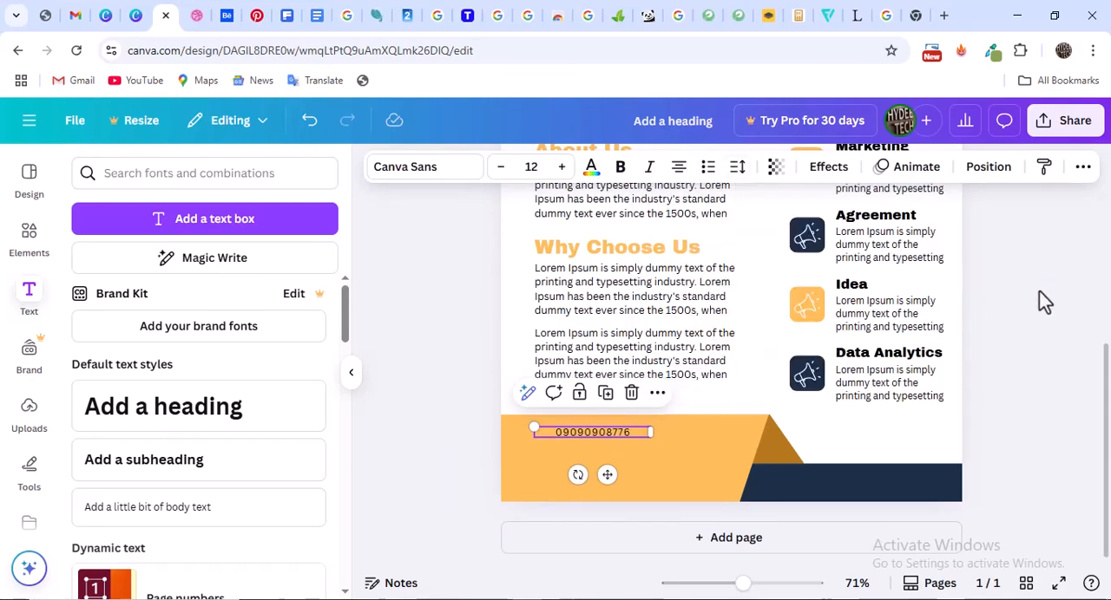
Duplicate the phone number and stack the two lines closely, left-aligned with each other on the orange footer shape
click(605, 395)
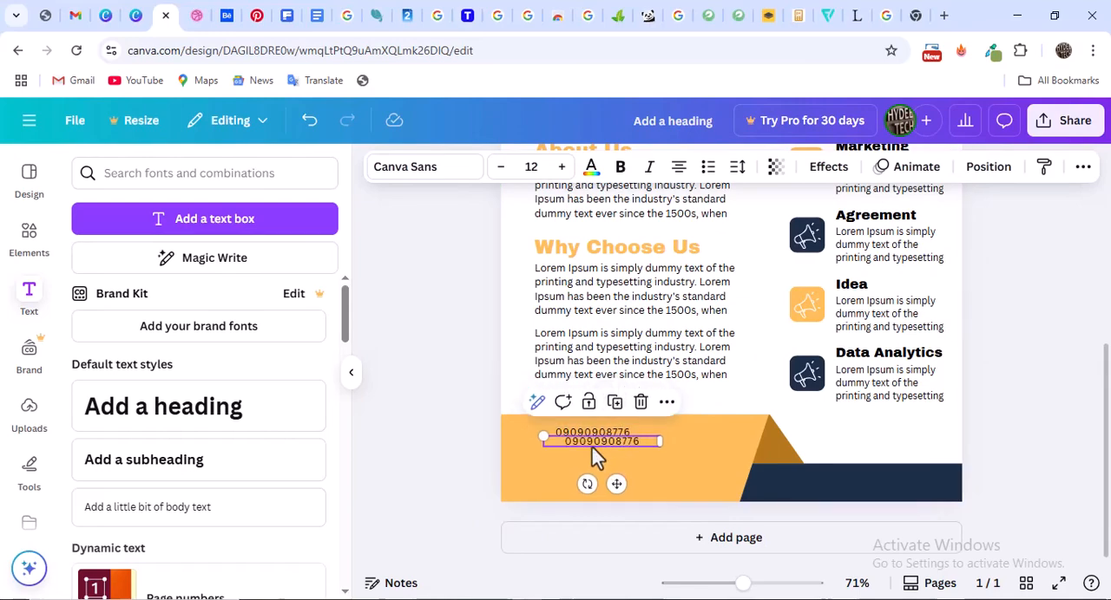
drag(586, 451, 572, 449)
click(587, 436)
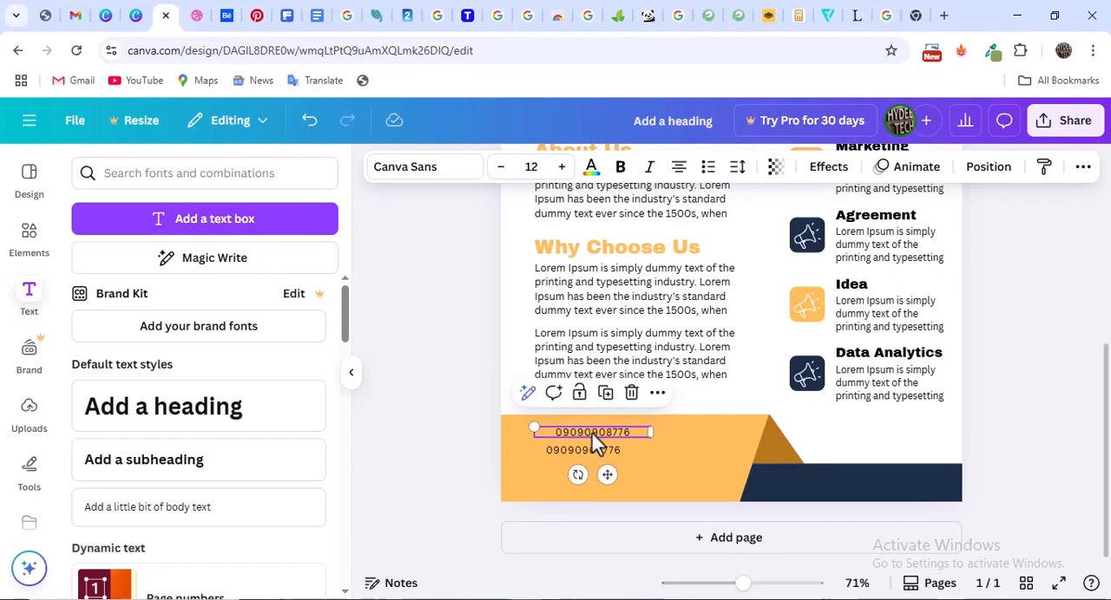
drag(595, 444, 623, 440)
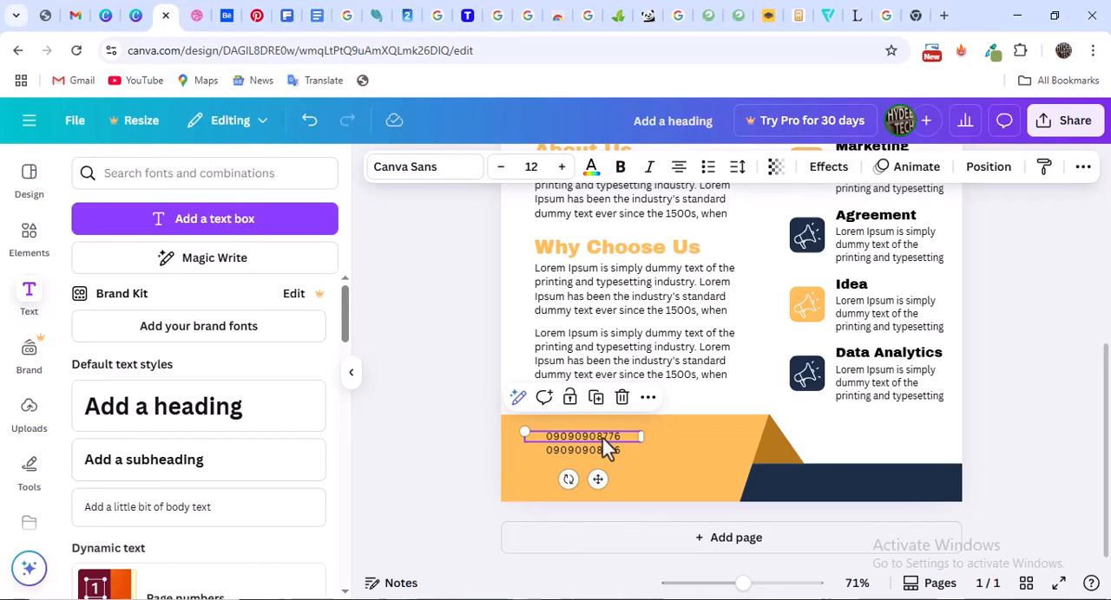
Lock the upper footer phone number and place a smaller copy of the navy Data Analytics megaphone icon beside the two numbers
click(570, 404)
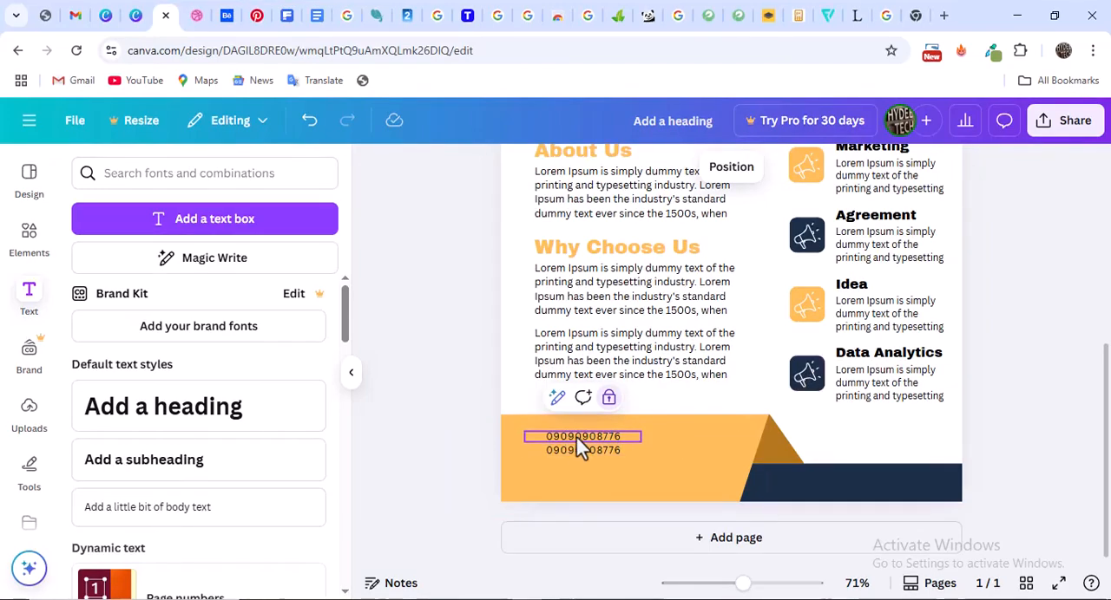
click(810, 373)
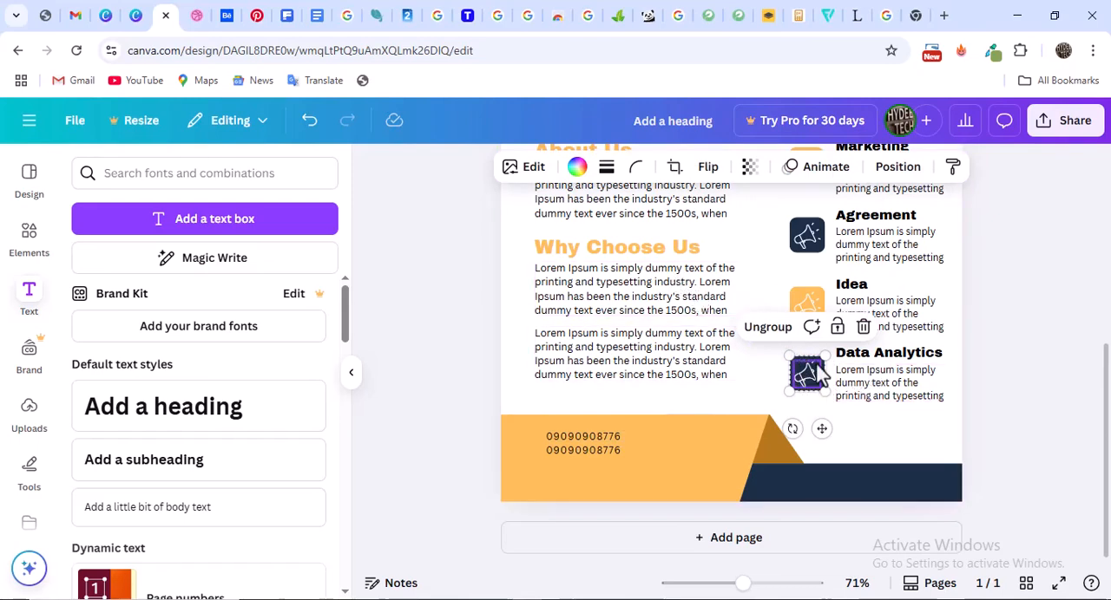
drag(815, 371, 537, 432)
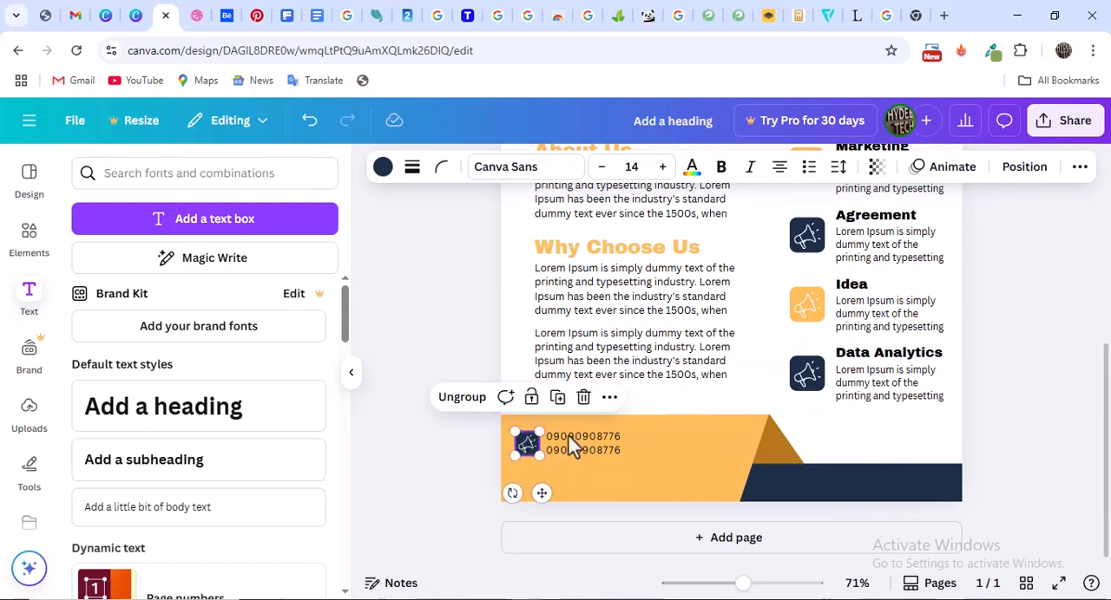
click(838, 426)
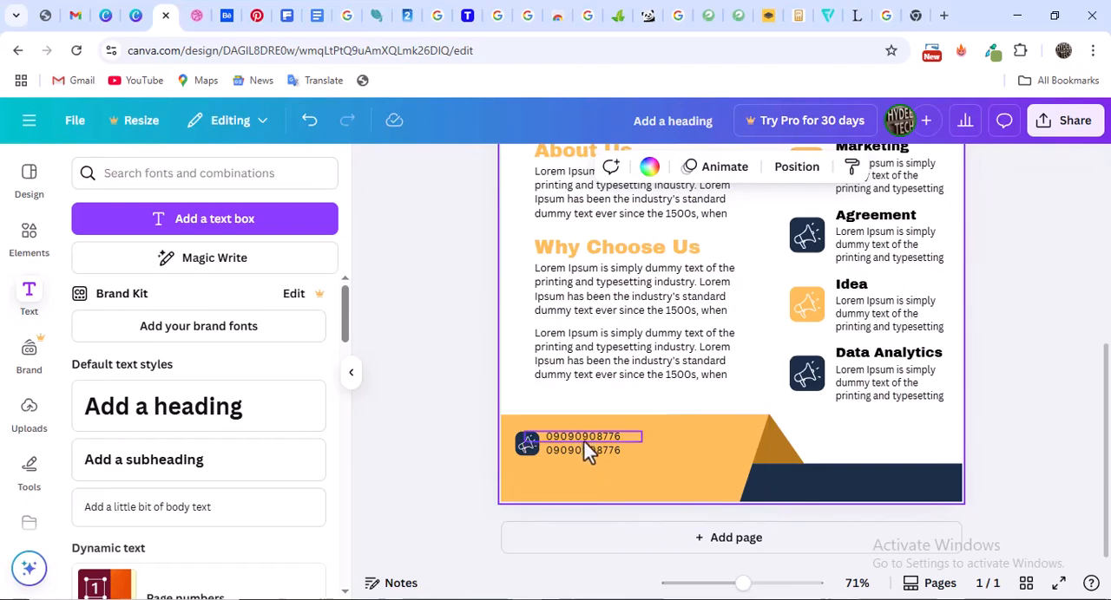
Shrink the footer megaphone icon slightly and centre it vertically just left of the two phone numbers
click(527, 457)
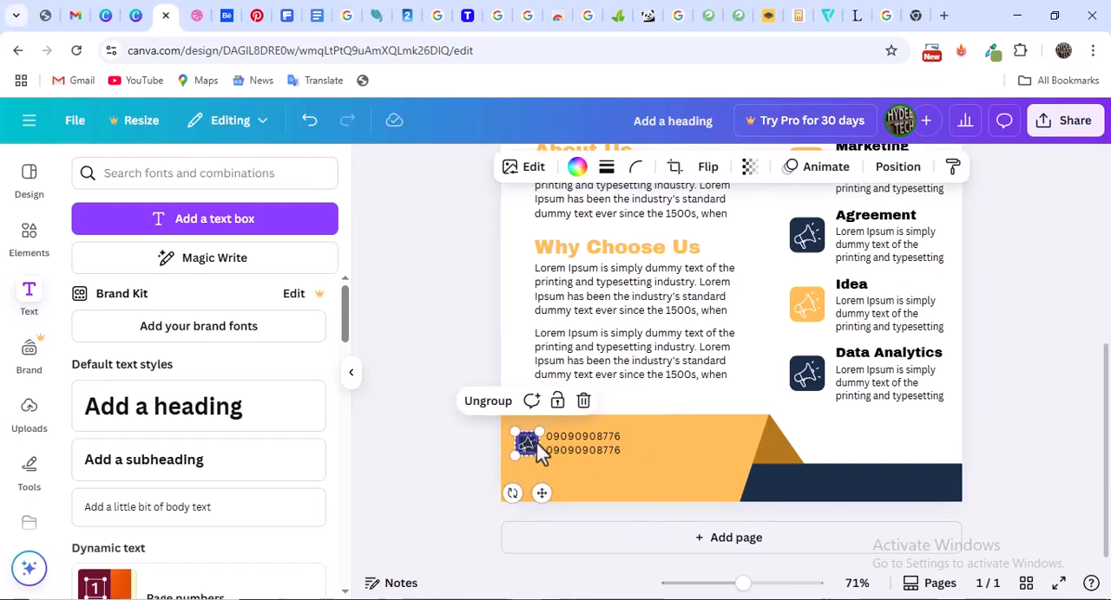
drag(530, 437, 526, 442)
drag(743, 588, 753, 586)
scroll(464, 437, down, 2)
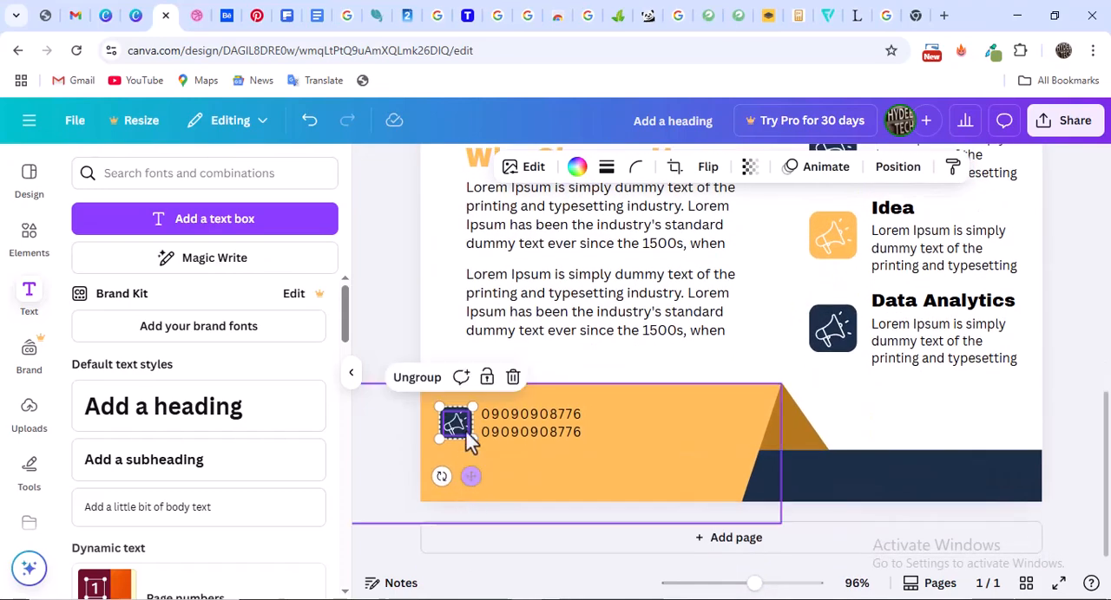
drag(471, 407, 458, 423)
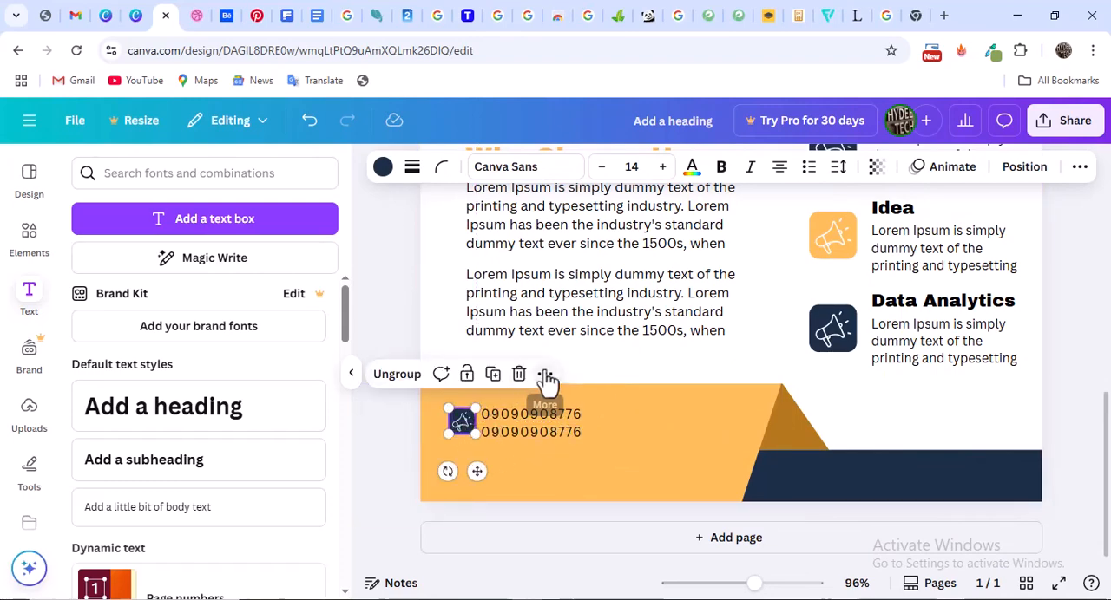
Duplicate the footer icon to the right of the phone numbers and place a copy of one number beside it
key(ctrl+d)
drag(478, 435, 615, 423)
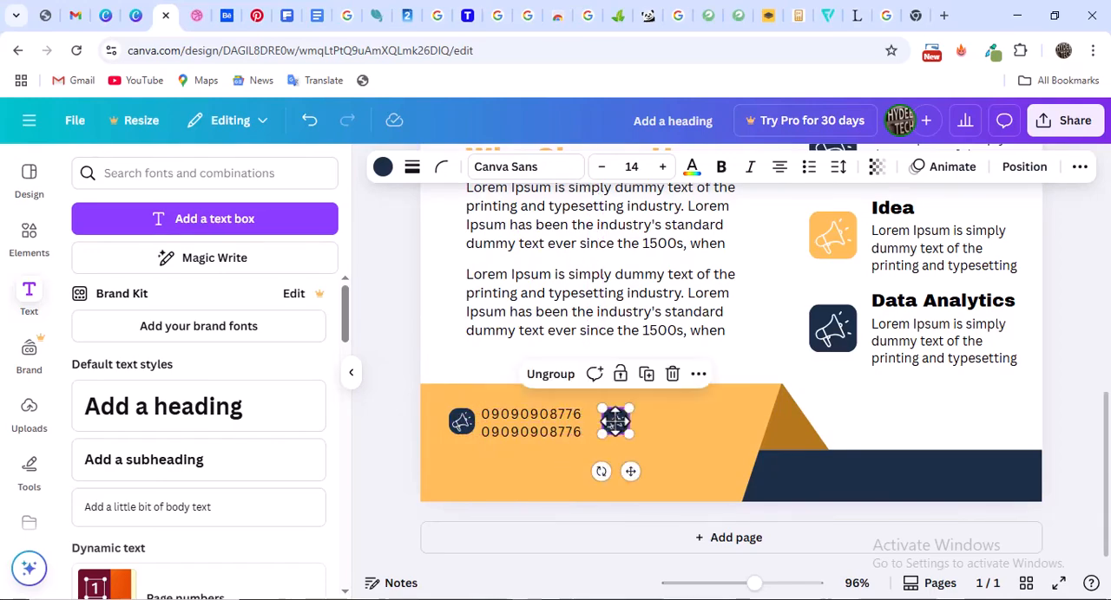
click(551, 404)
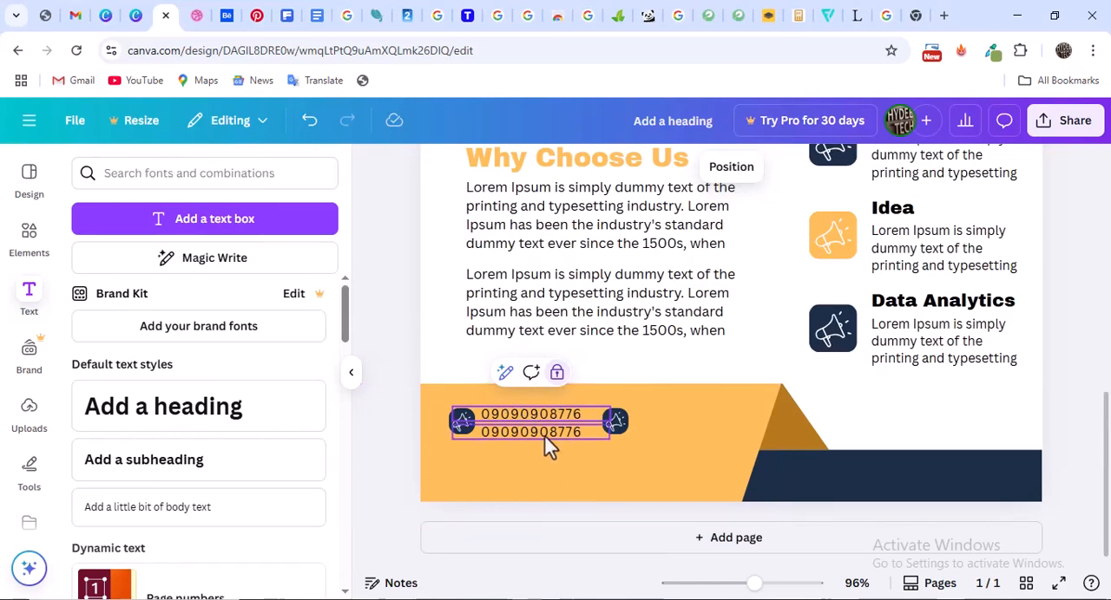
click(542, 442)
drag(540, 441, 677, 421)
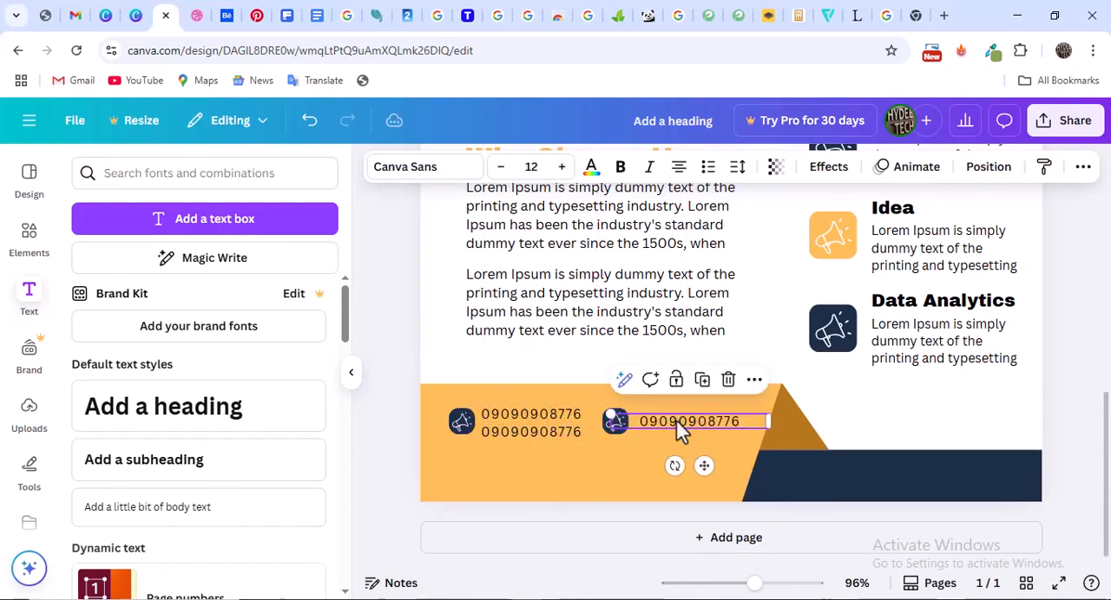
Replace the copied phone number beside the second footer icon with a two-line placeholder street address
double_click(678, 421)
text(lor)
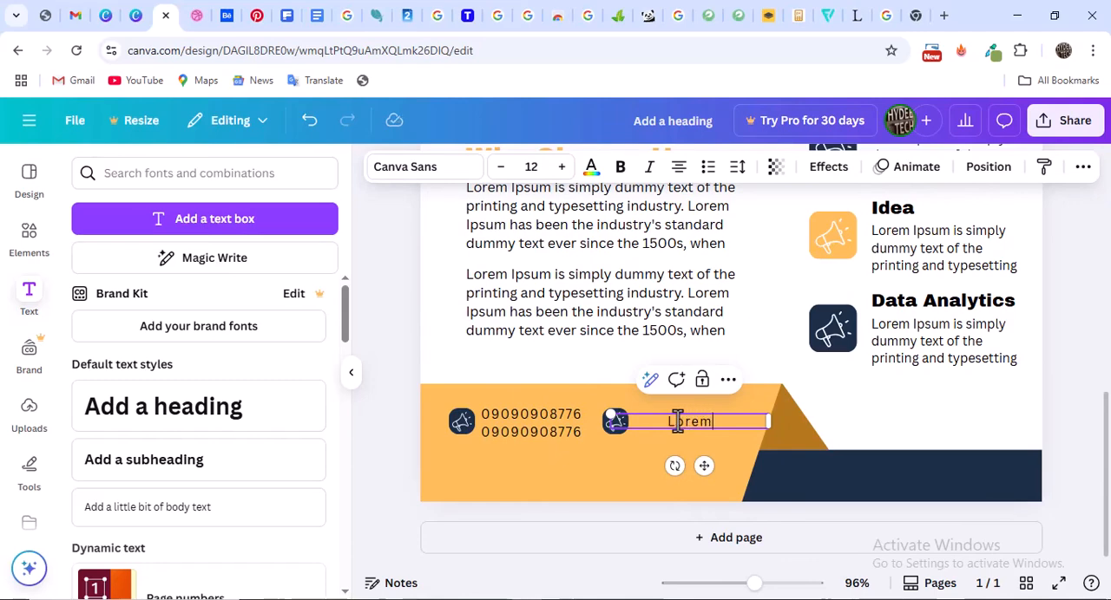
text(em Ipsum Avenu)
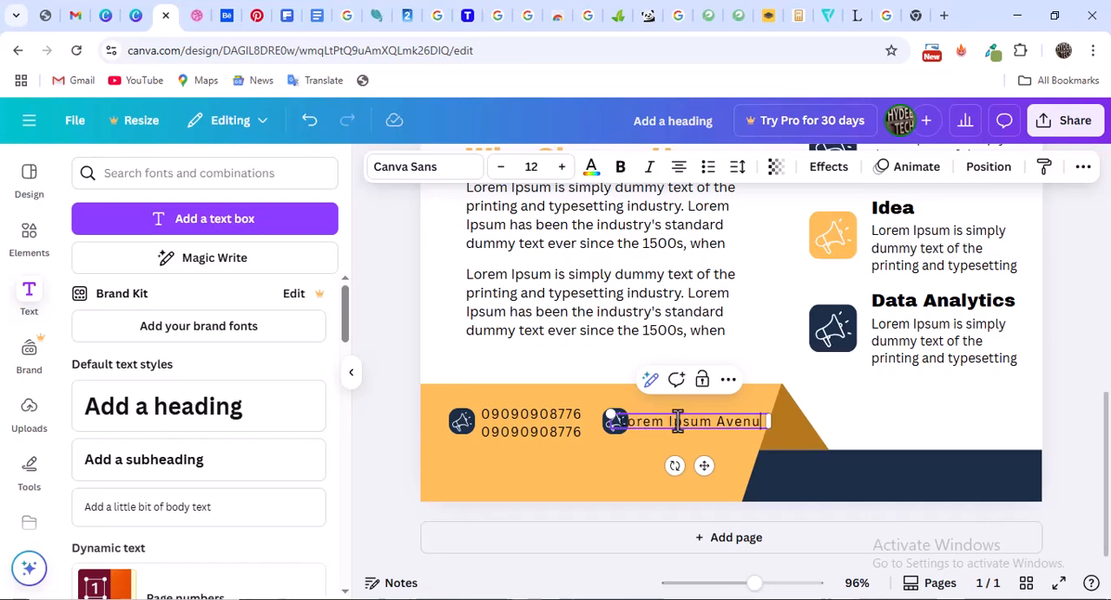
text(e)
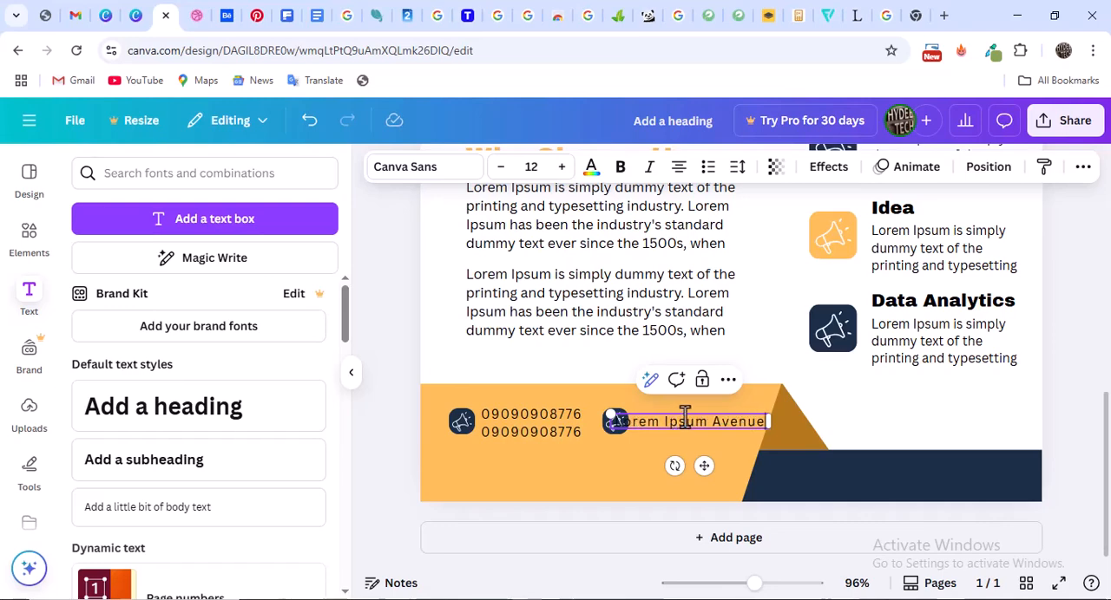
text(, demo)
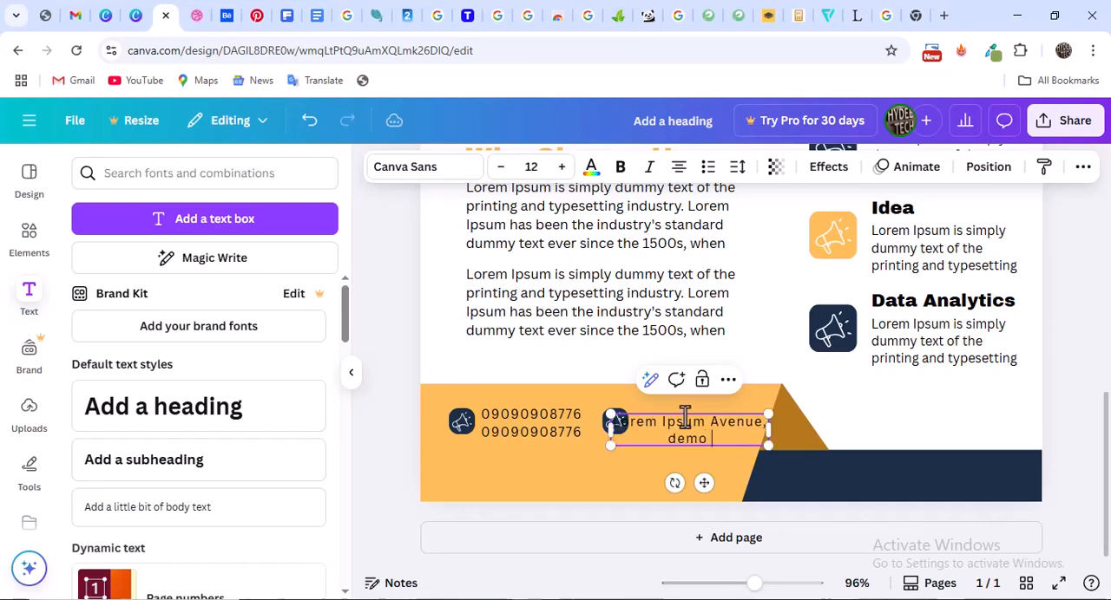
text( estate)
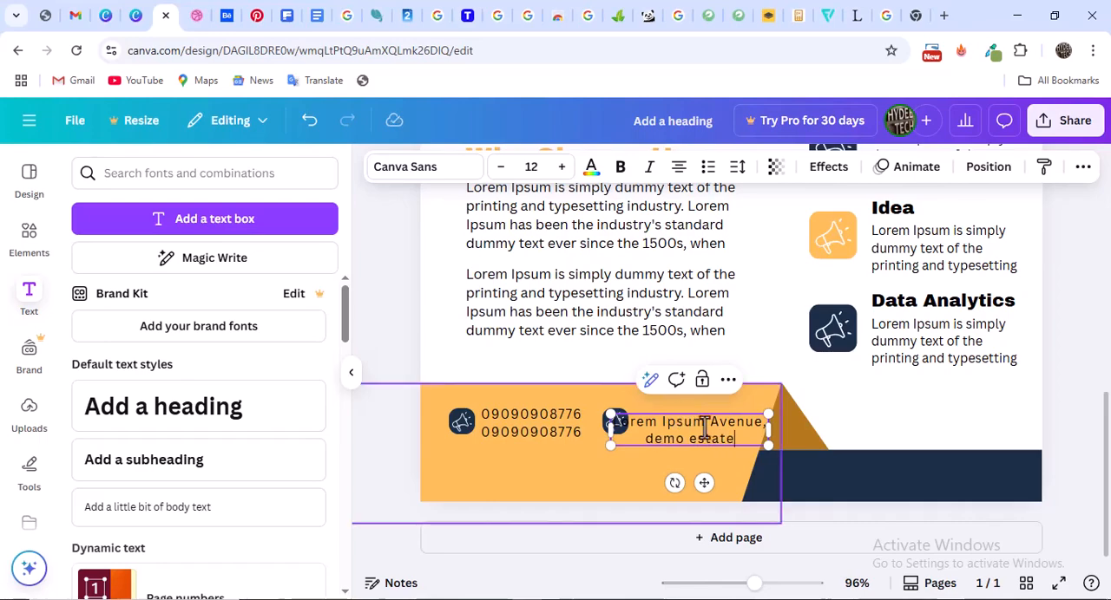
Left-align the footer address, narrow its text box slightly and place it just right of the second icon
double_click(732, 439)
key(ctrl+a)
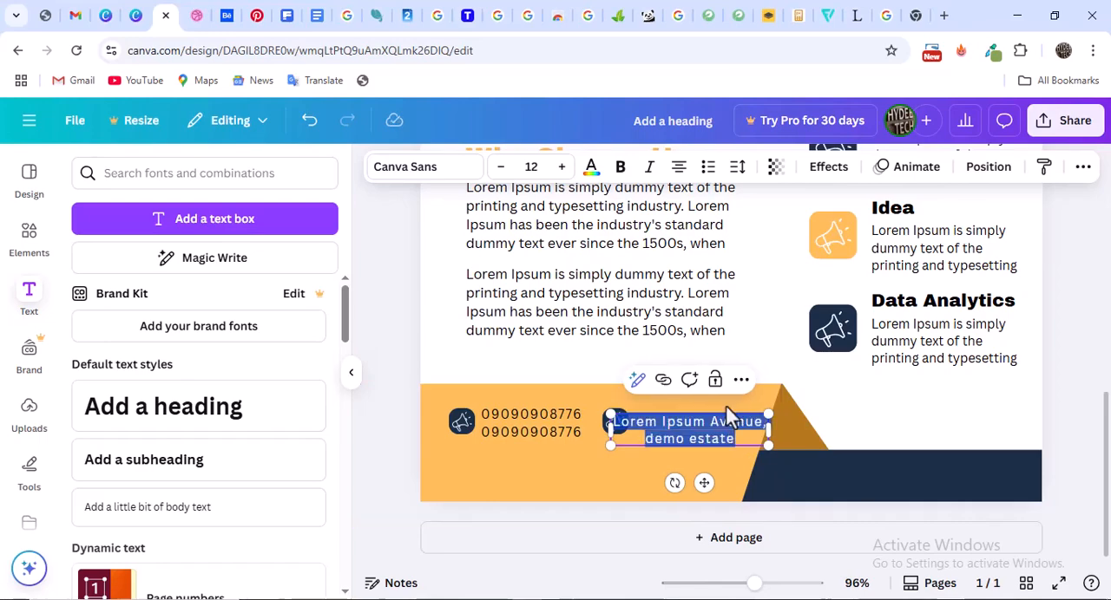
click(679, 168)
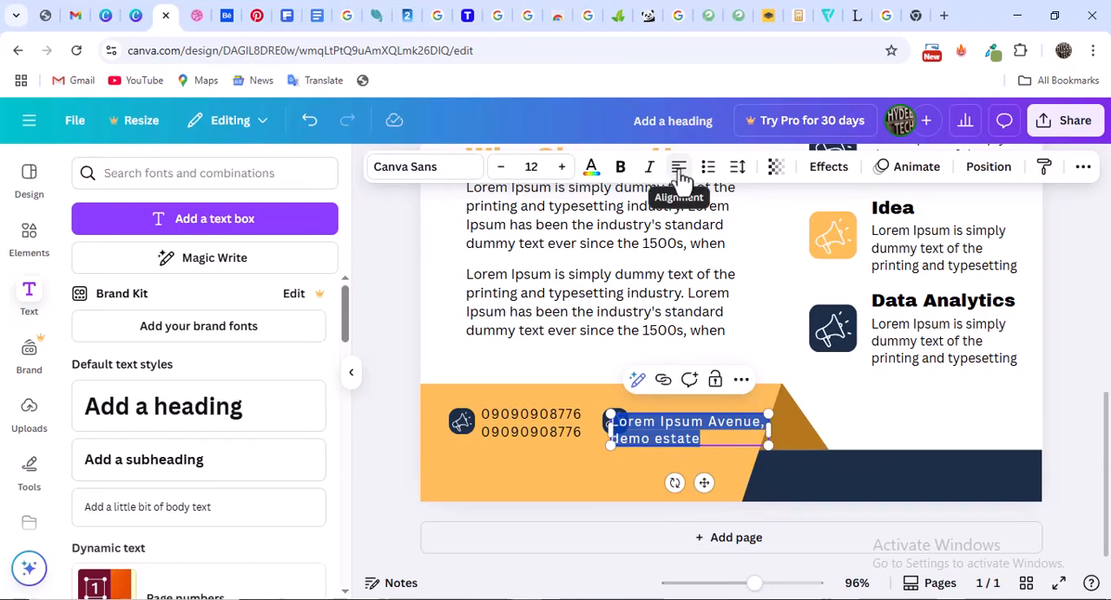
mouse_move(771, 432)
mouse_down()
mouse_move(764, 444)
mouse_move(768, 433)
mouse_up()
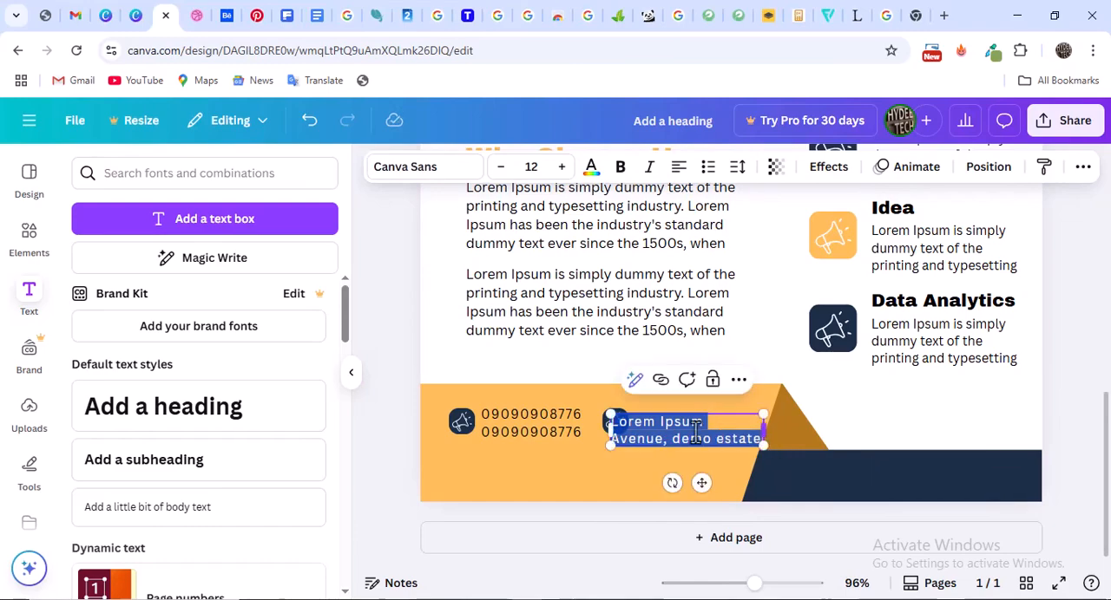
click(937, 446)
drag(678, 444, 699, 425)
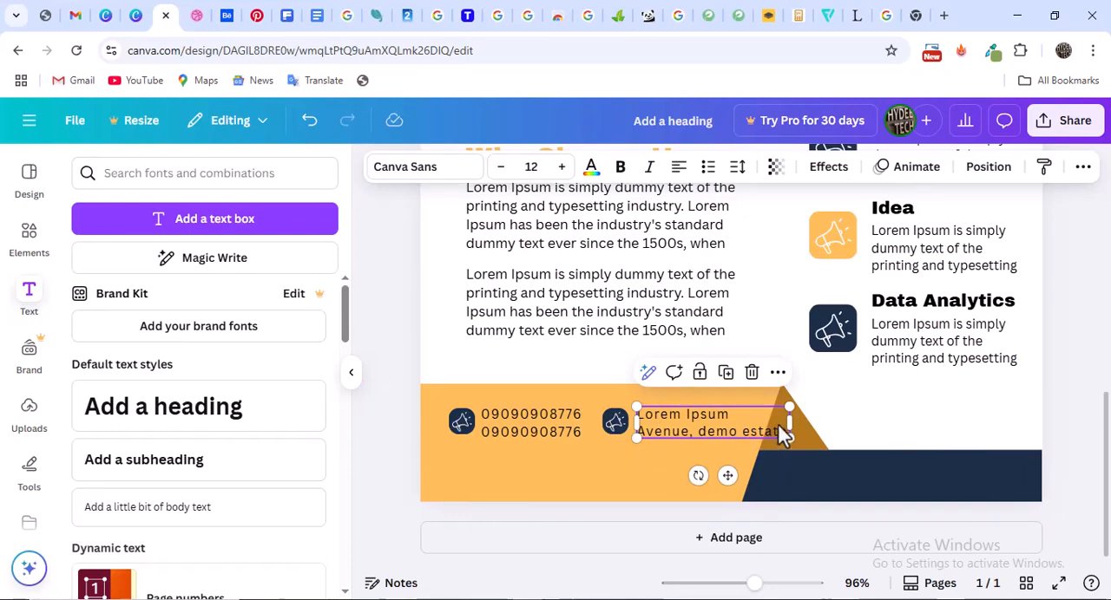
Reduce the footer address to font size 10 and centre it vertically beside the second icon
double_click(748, 432)
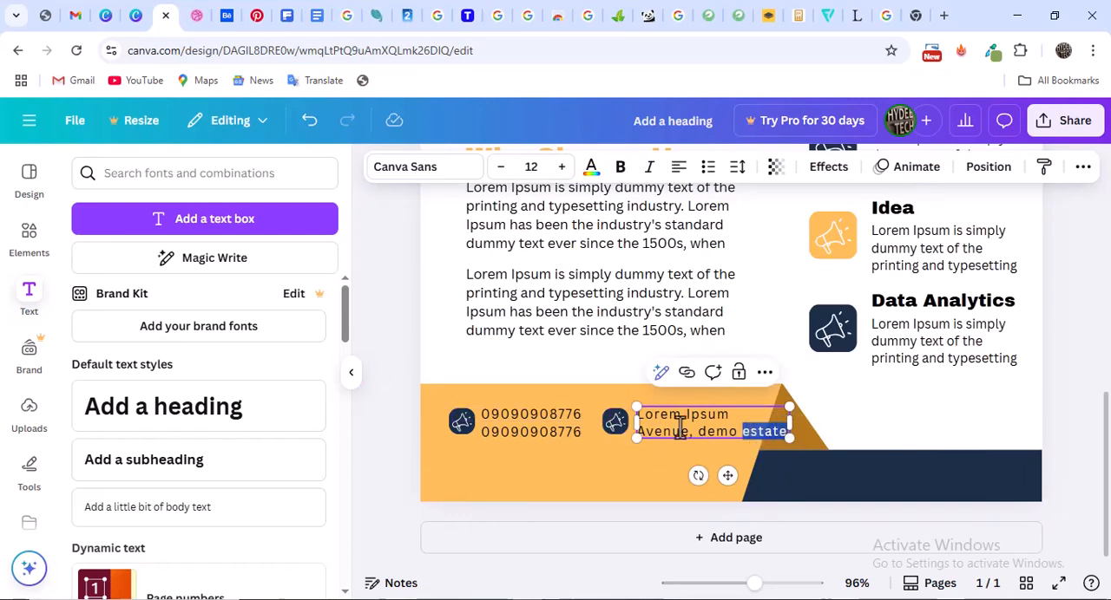
click(607, 486)
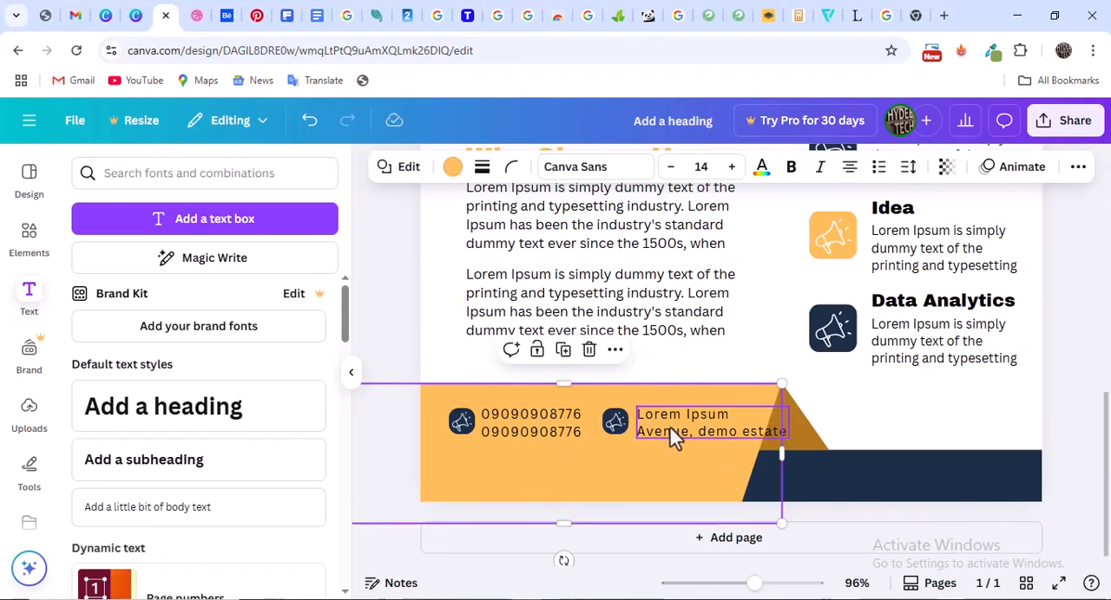
click(674, 434)
click(505, 172)
click(504, 173)
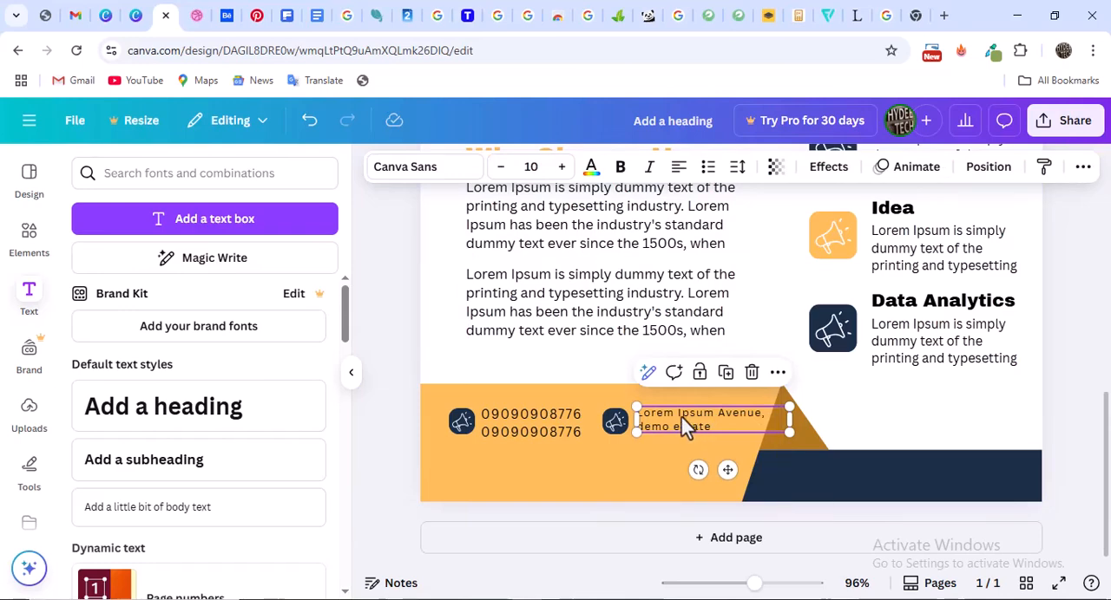
drag(677, 431, 675, 419)
click(696, 449)
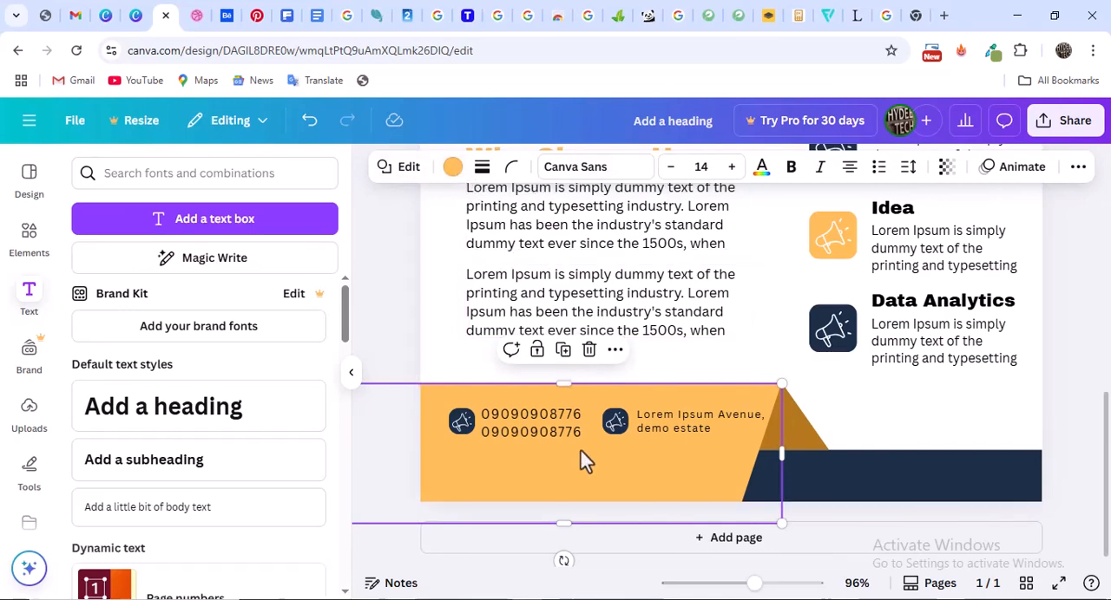
Unlock the upper phone number, reduce both footer numbers to font size 10 and move them back beside the first icon
click(670, 429)
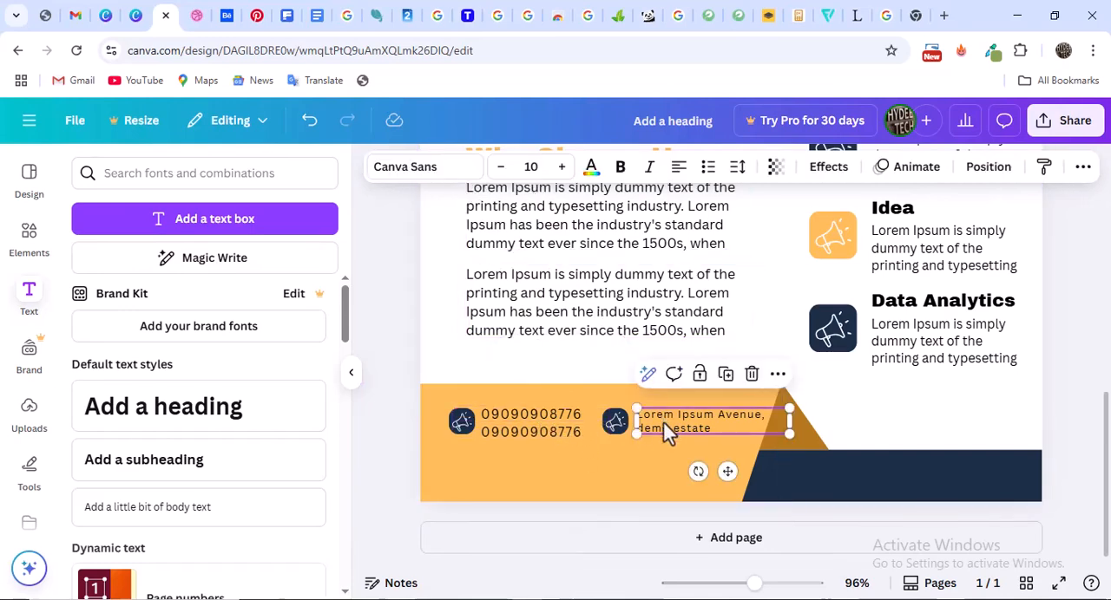
click(528, 434)
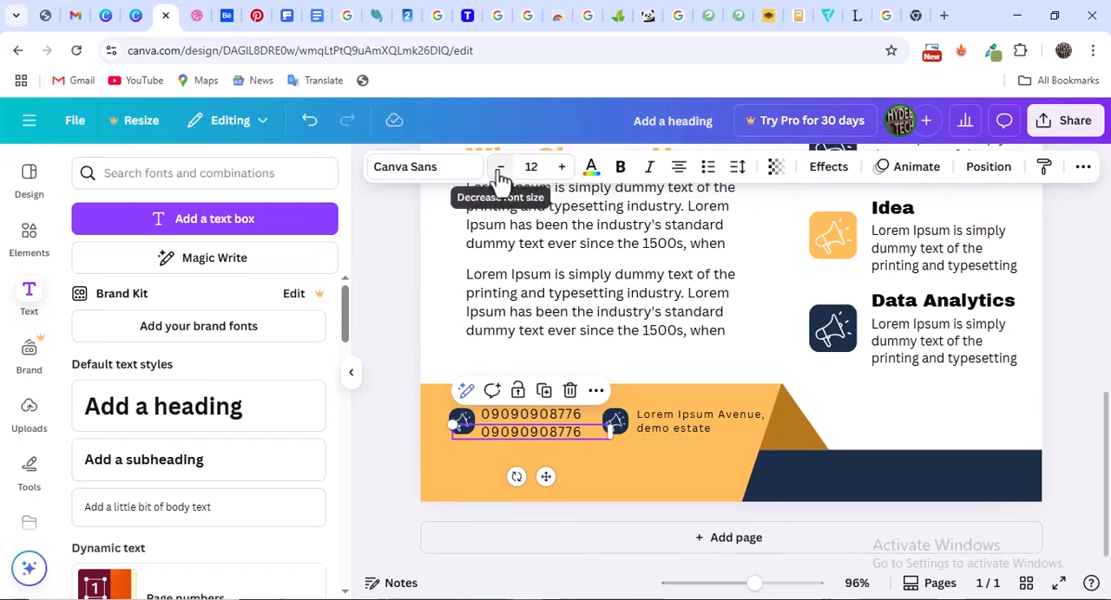
click(500, 168)
click(499, 168)
click(528, 418)
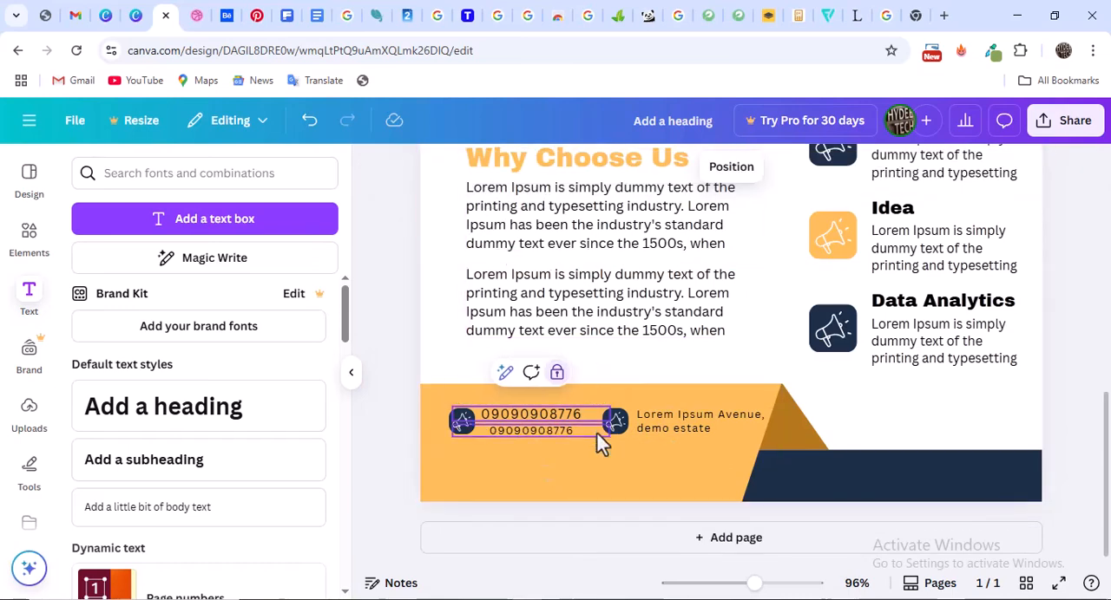
click(556, 373)
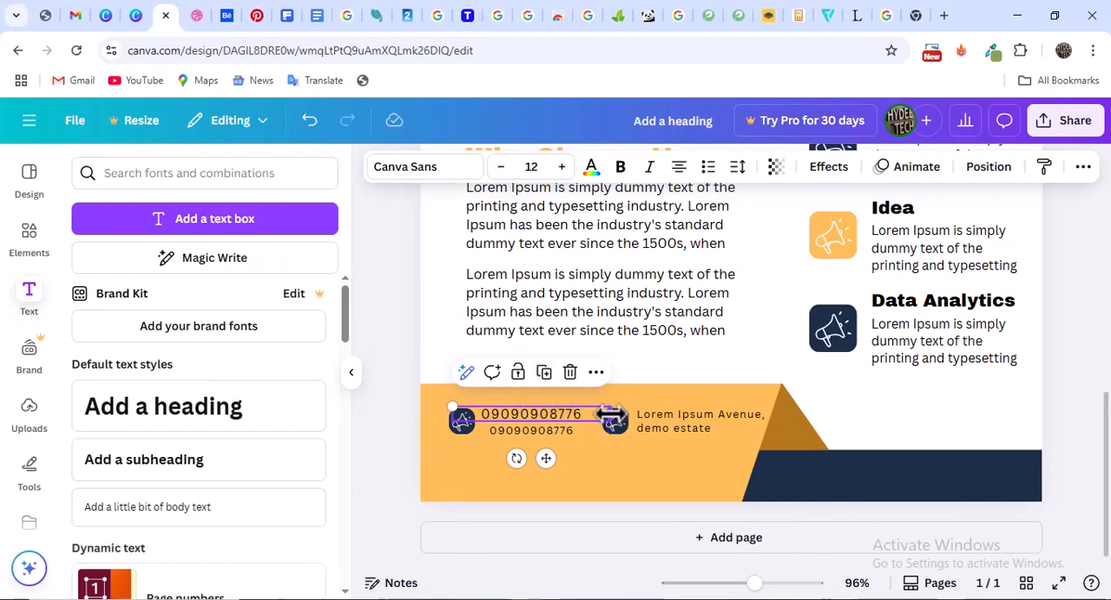
drag(612, 417, 519, 431)
click(501, 166)
click(500, 167)
click(622, 458)
drag(622, 458, 622, 459)
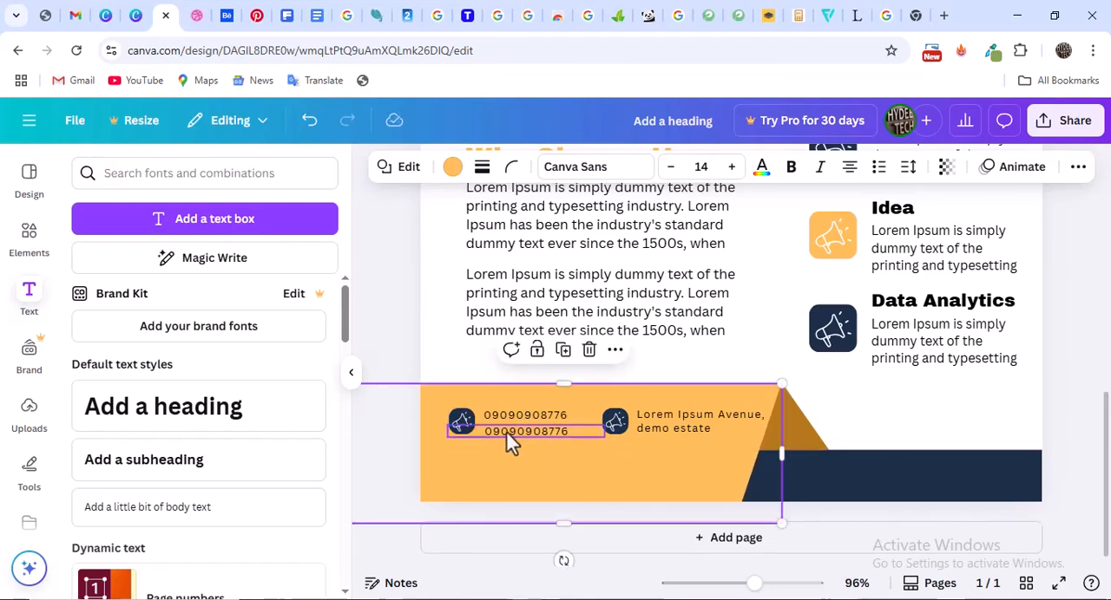
Nudge the lower footer phone number upward to tighten the gap beneath the upper number
click(510, 442)
key(Up)
key(Up)
key(Up)
key(Up)
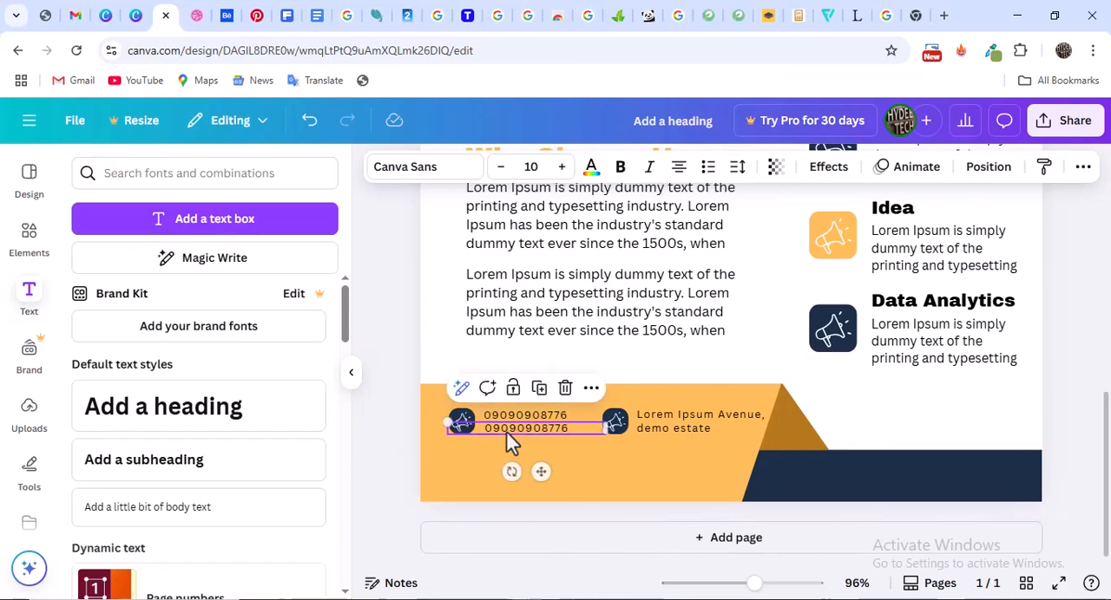
click(859, 421)
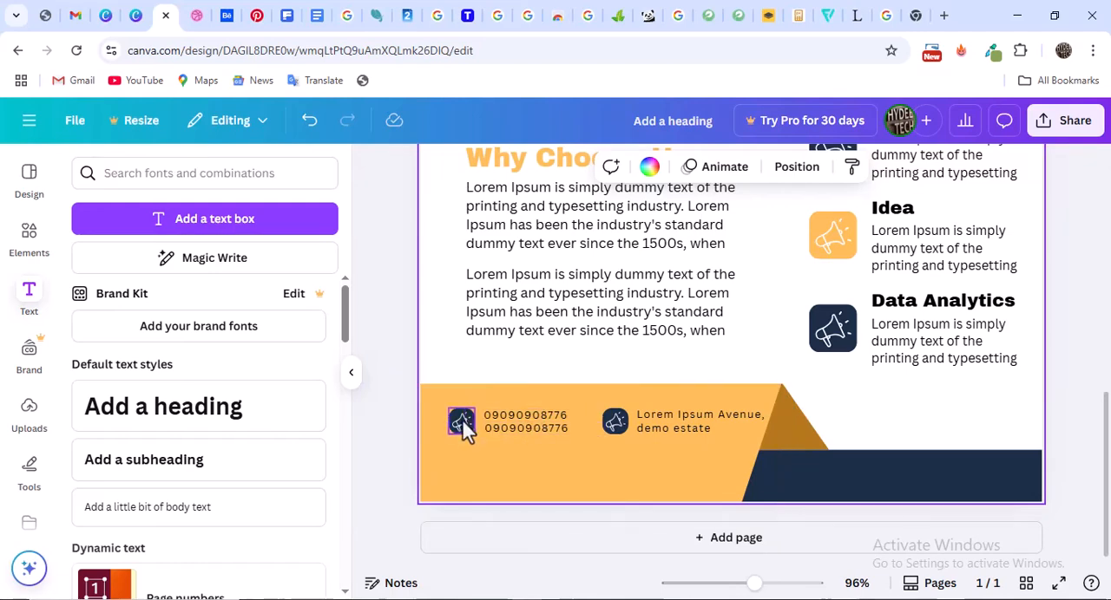
Check the Dribbble reference's footer, return to Canva and recolour the first footer icon with a white tile and navy #1c2e47 megaphone
click(197, 15)
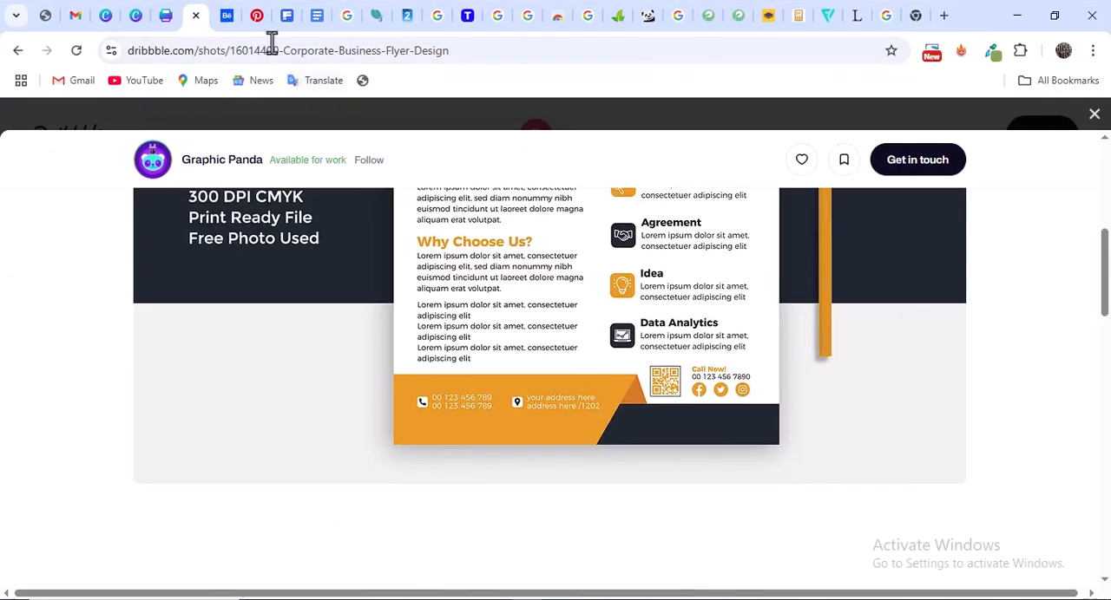
click(167, 16)
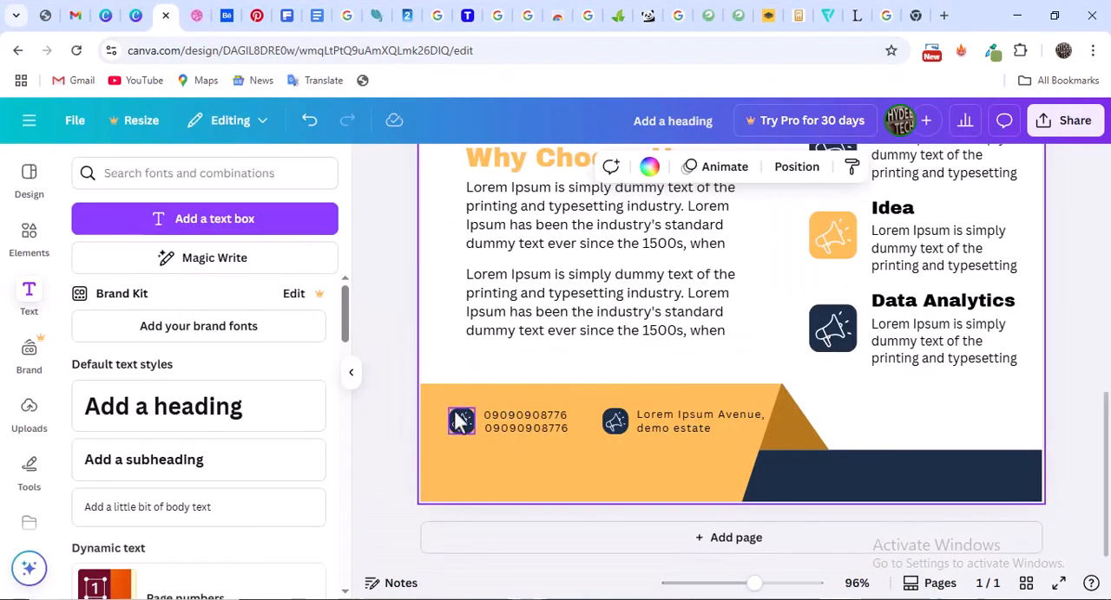
click(460, 420)
click(451, 169)
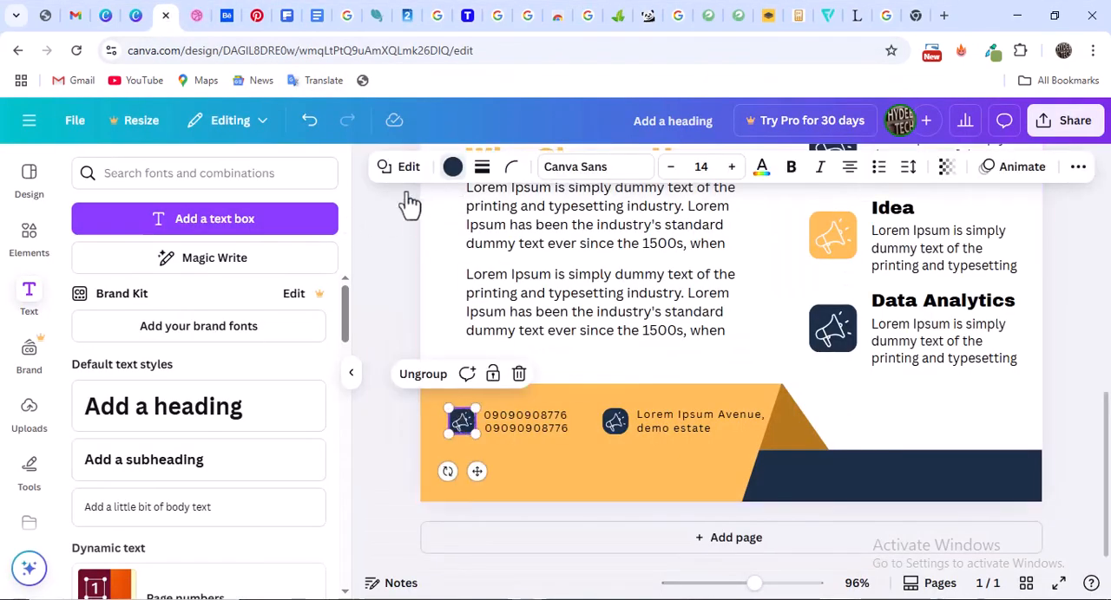
click(134, 334)
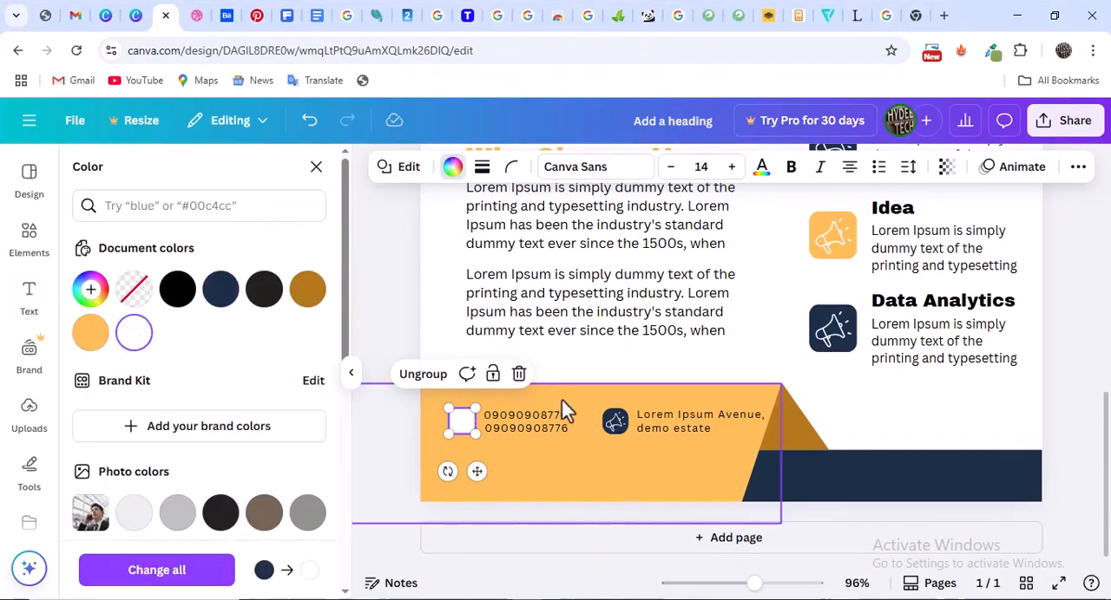
click(460, 422)
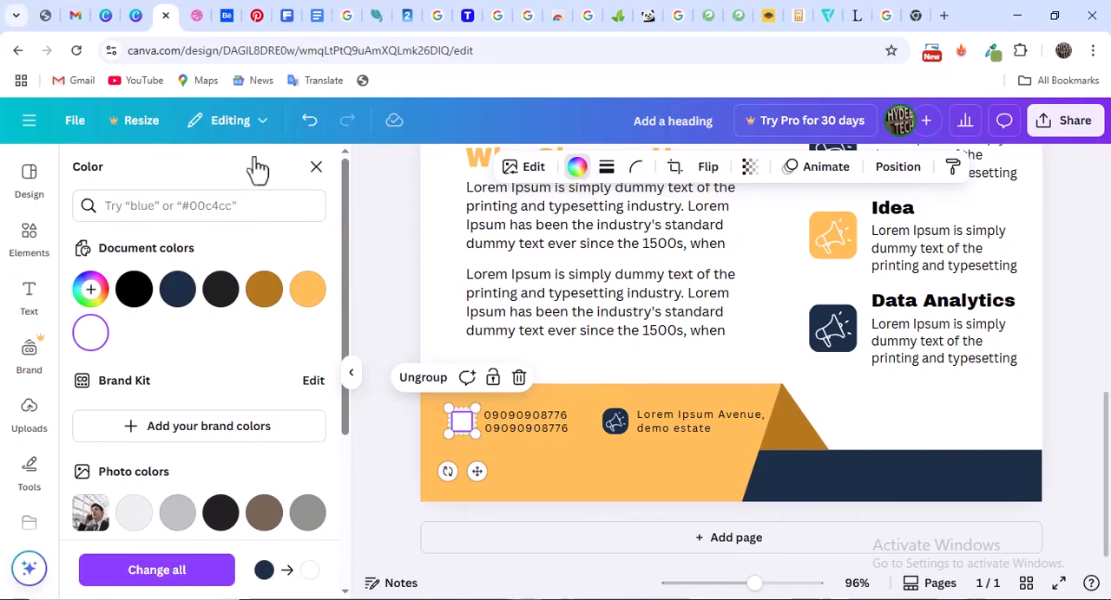
click(187, 304)
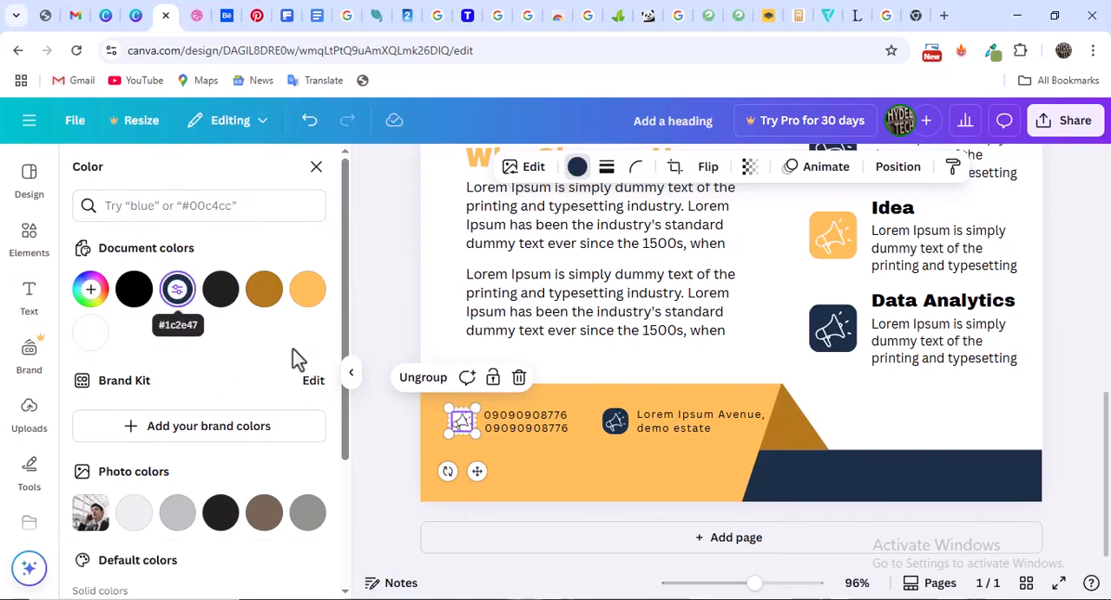
Recolour the icon beside the footer address to match, with a navy megaphone on a white #ffffff tile
click(616, 425)
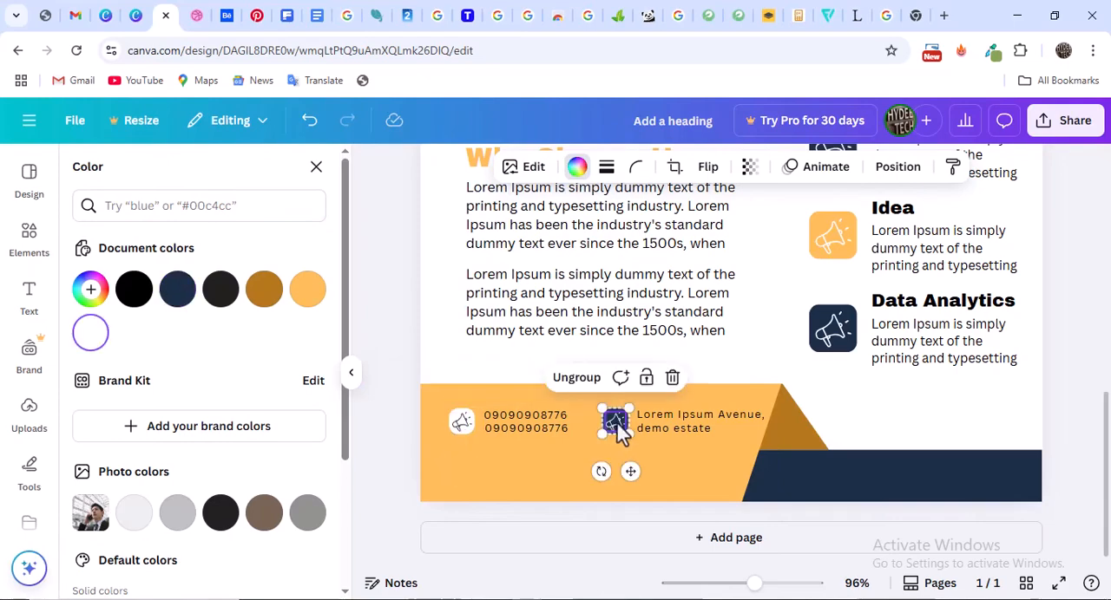
click(180, 299)
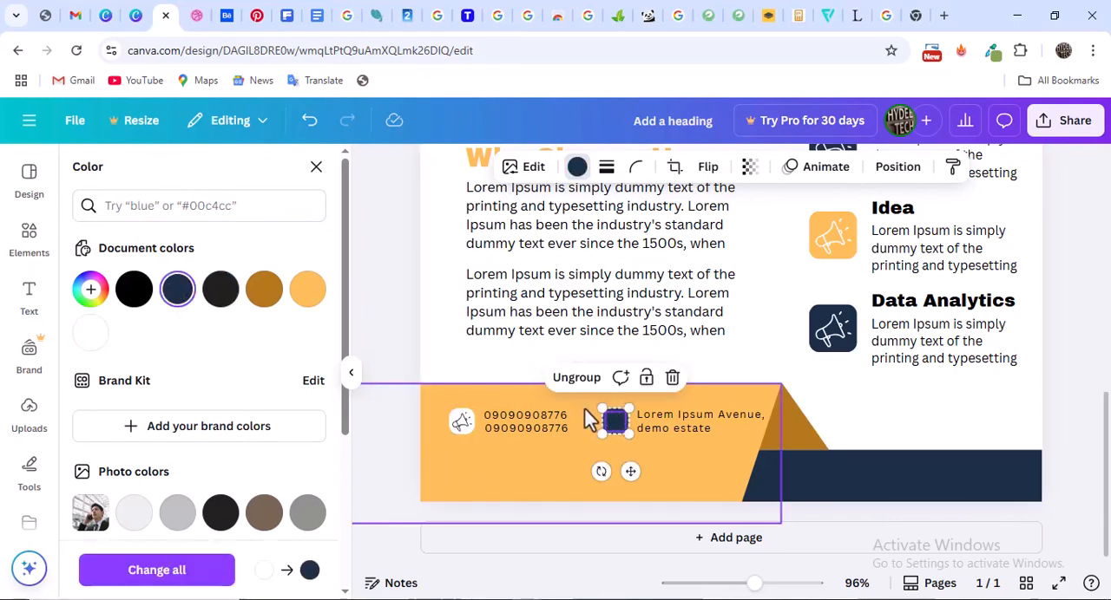
click(616, 420)
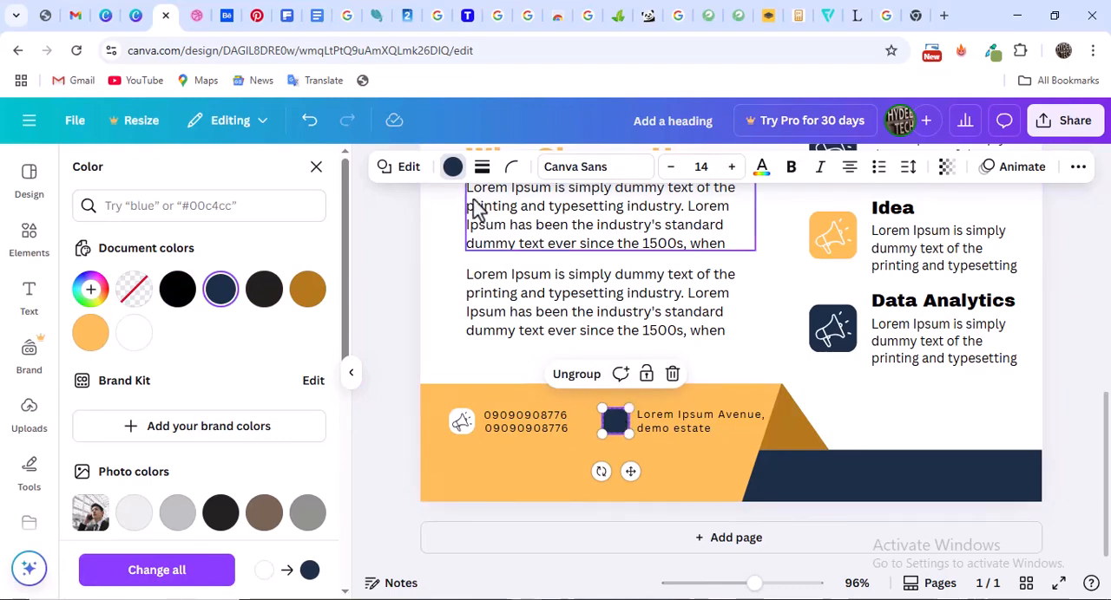
click(136, 337)
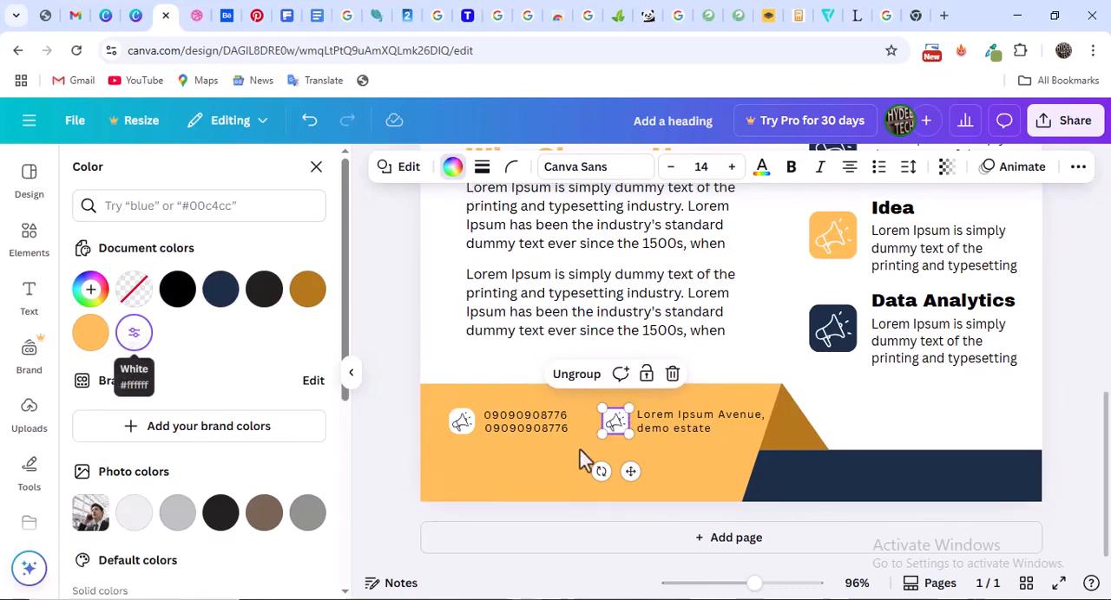
click(849, 411)
scroll(577, 423, up, 2)
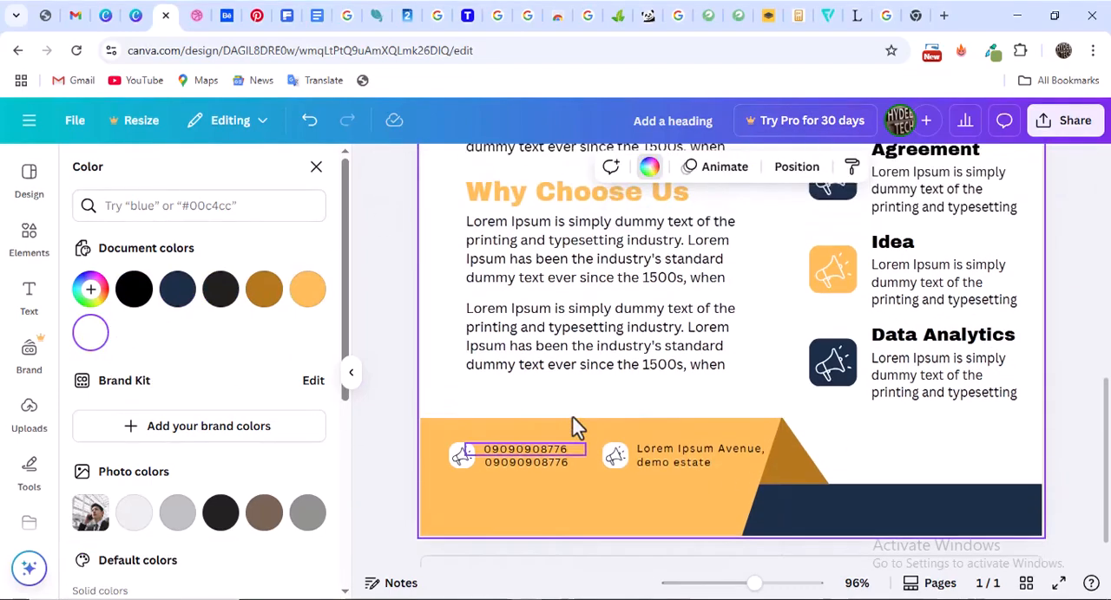
scroll(581, 424, down, 2)
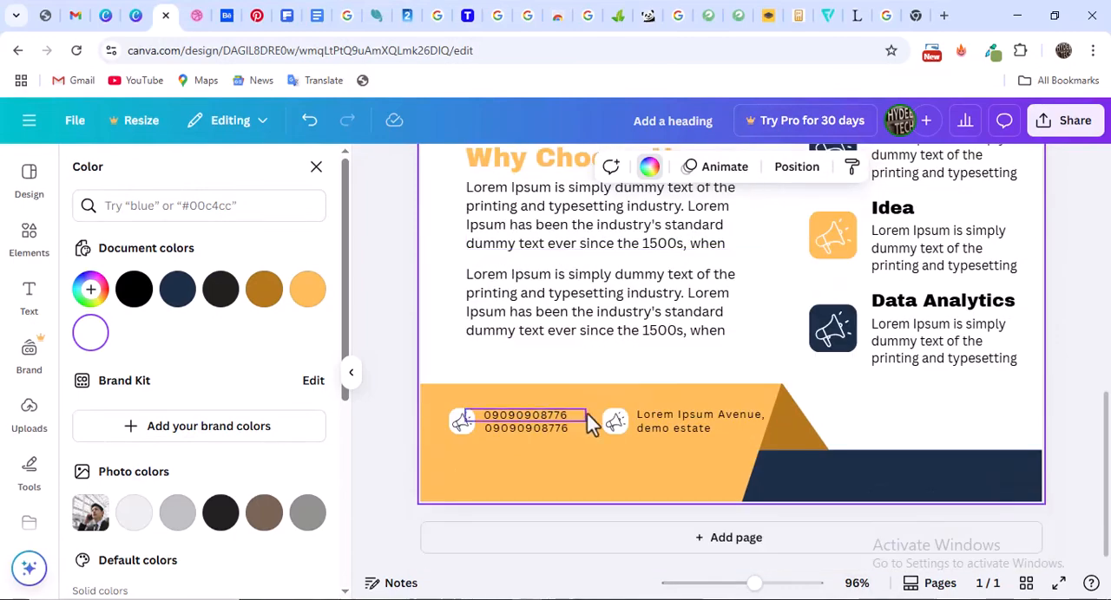
click(493, 423)
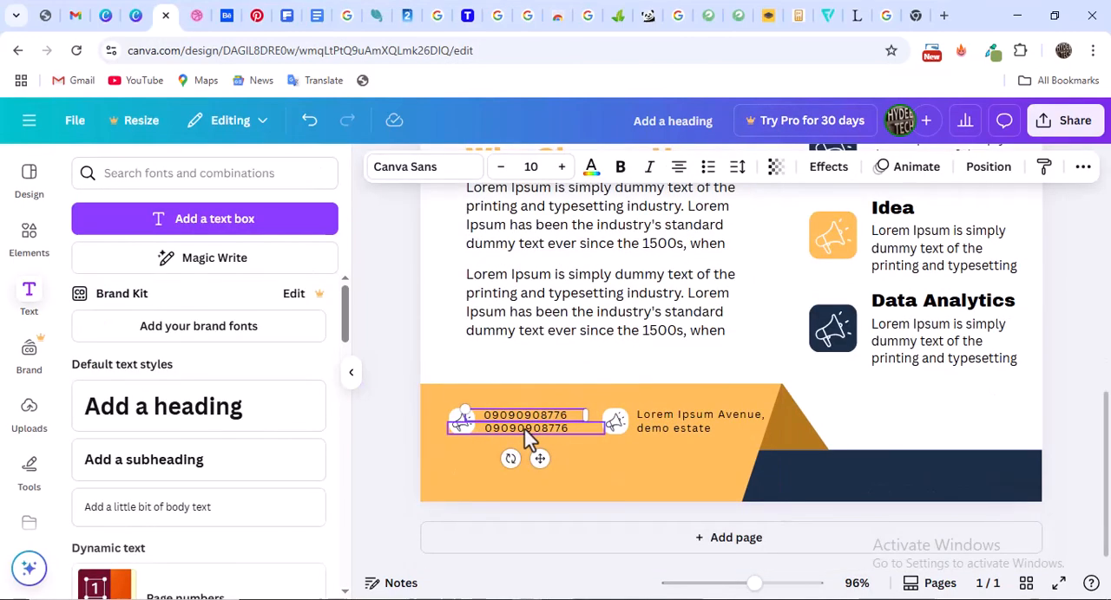
shift+click(524, 429)
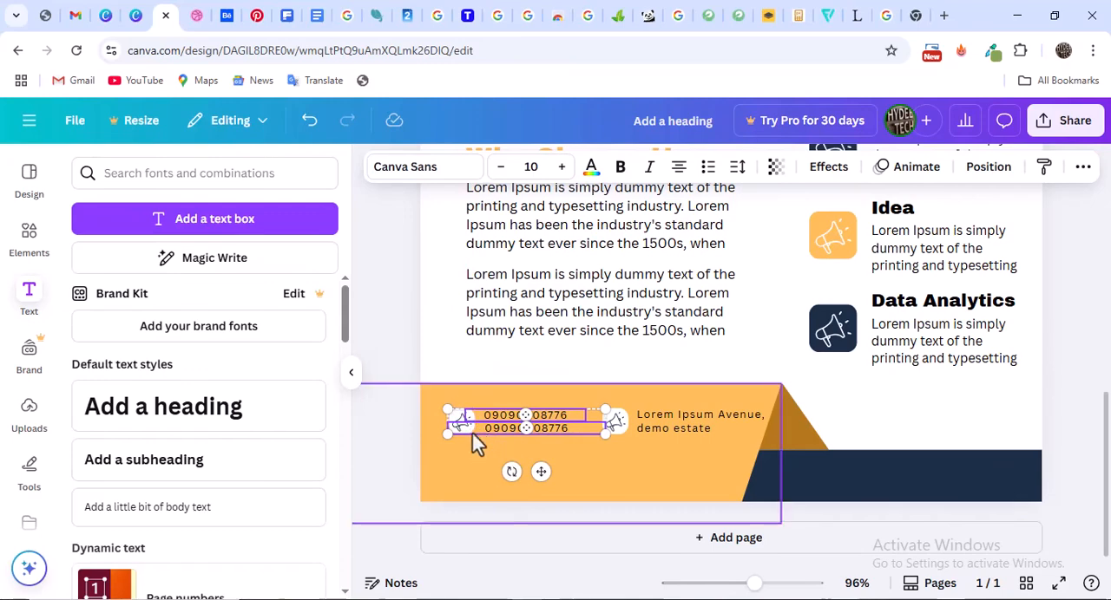
shift+click(617, 428)
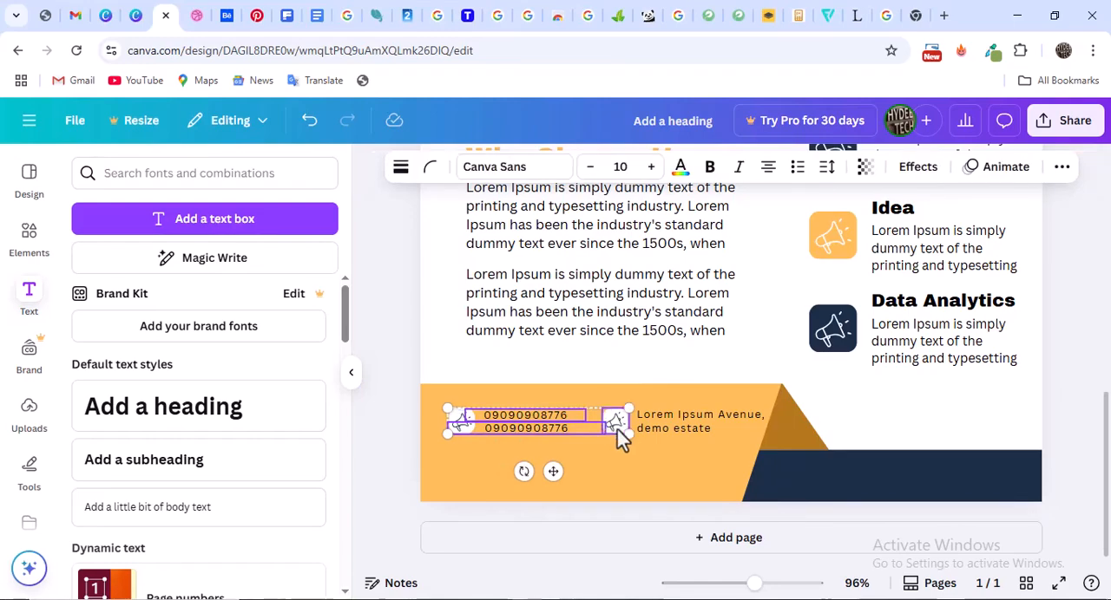
shift+click(659, 429)
drag(663, 431, 664, 450)
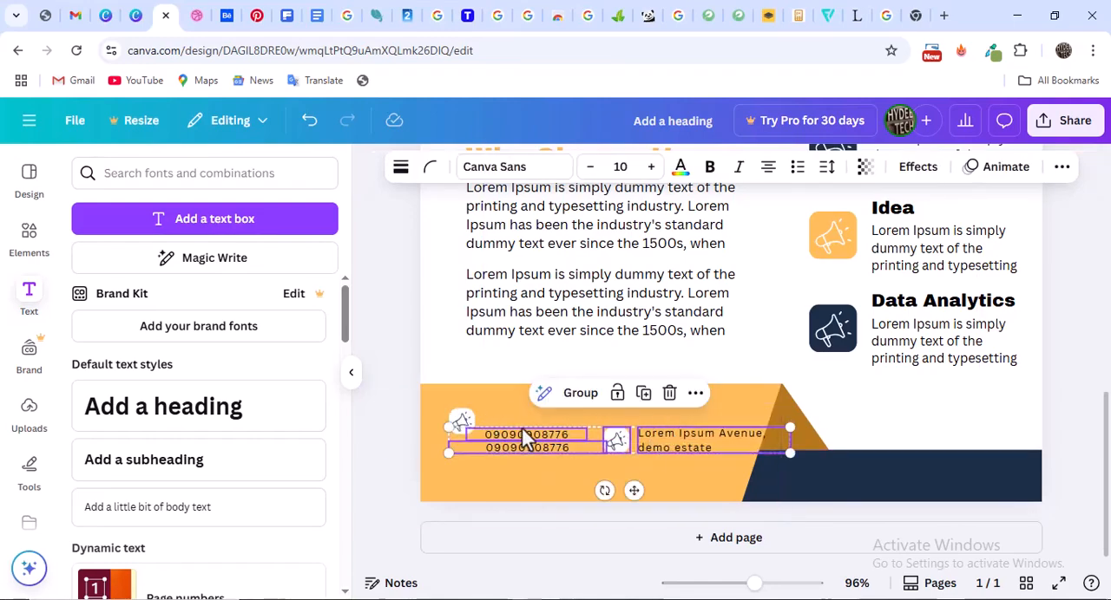
key(ctrl+z)
click(508, 454)
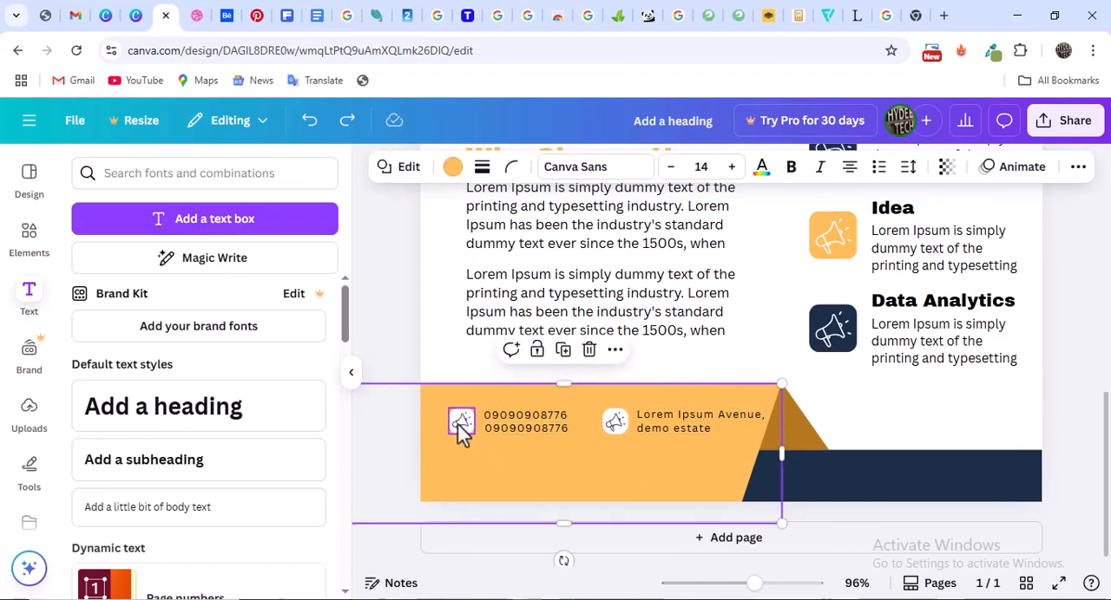
Group both footer icons with the two phone numbers and the address, and move the group slightly down in the orange footer
click(460, 427)
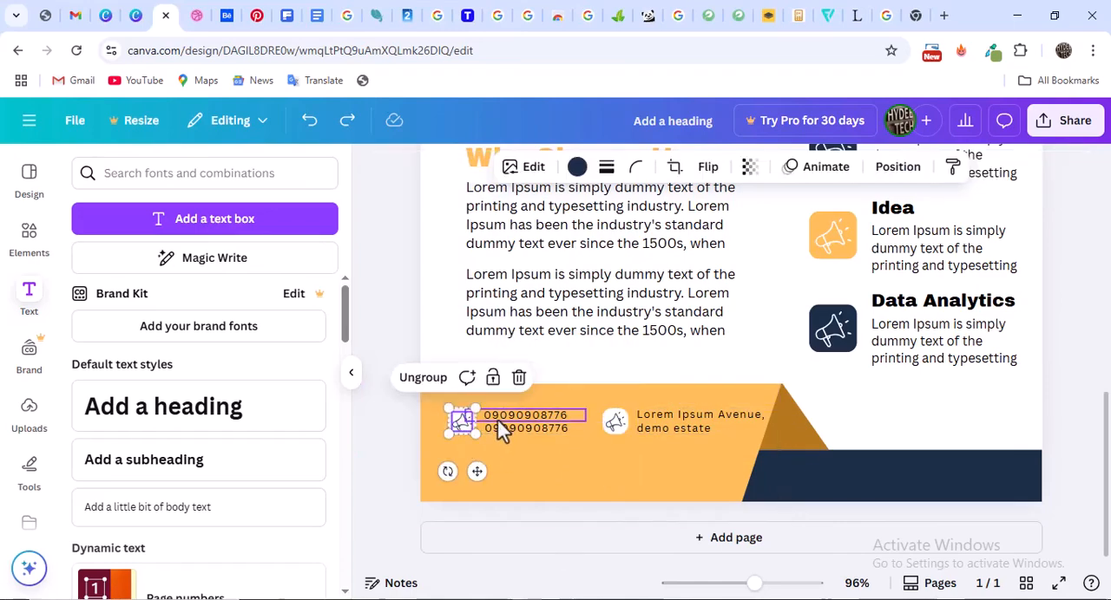
click(503, 430)
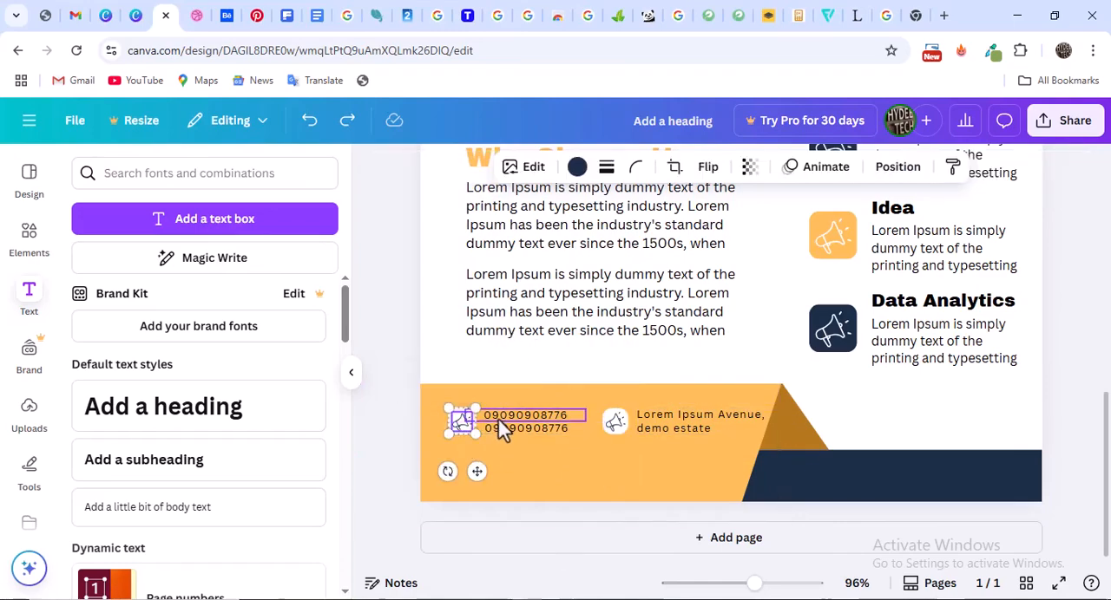
shift+click(614, 421)
shift+click(666, 429)
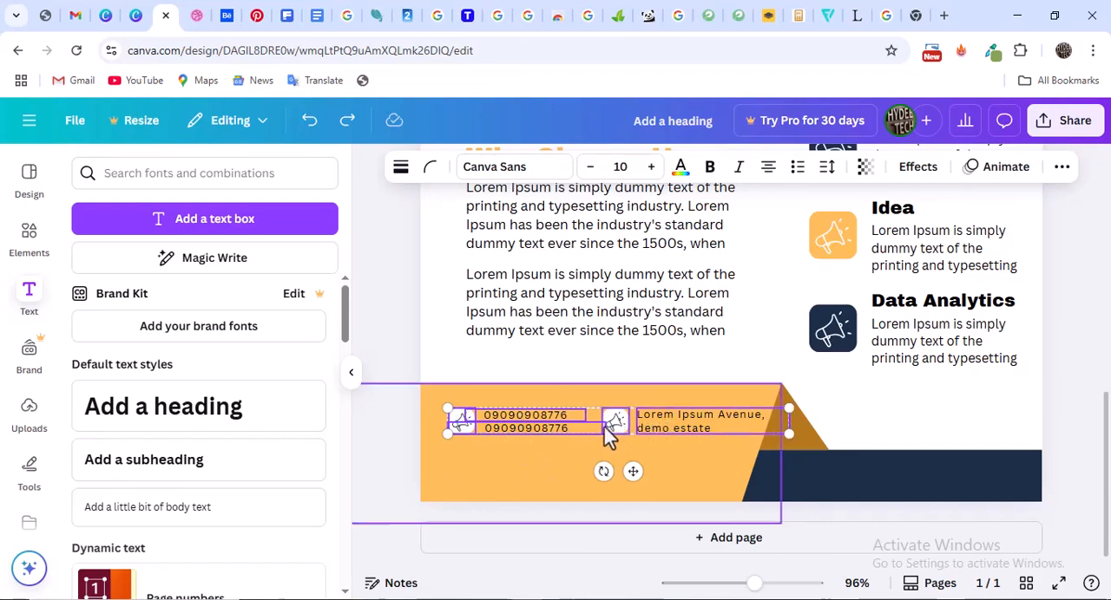
click(579, 374)
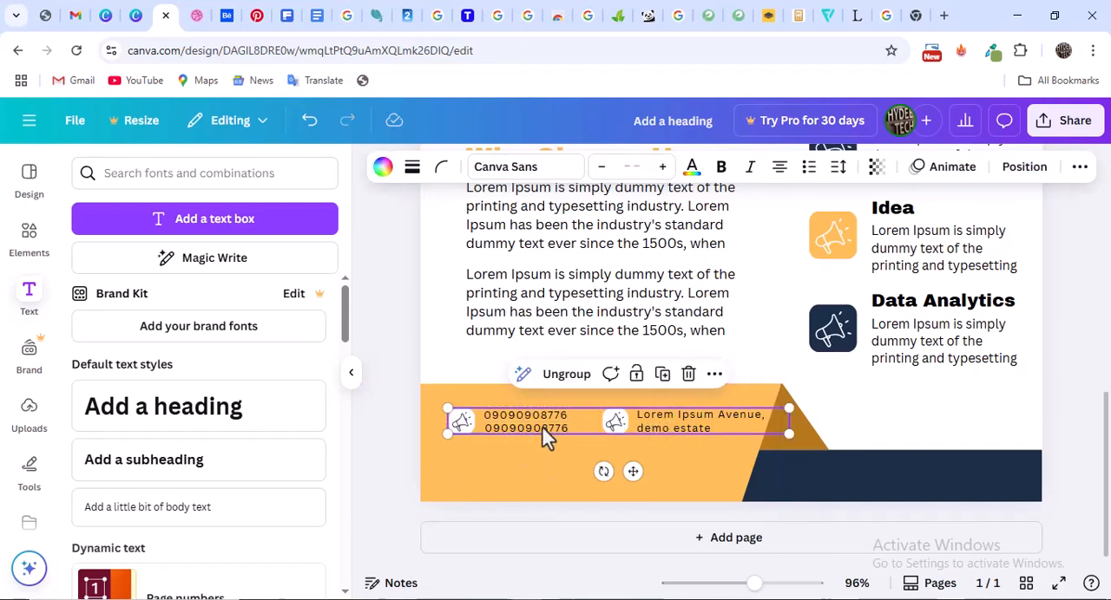
mouse_move(555, 425)
mouse_down()
mouse_move(553, 446)
mouse_move(555, 426)
mouse_up()
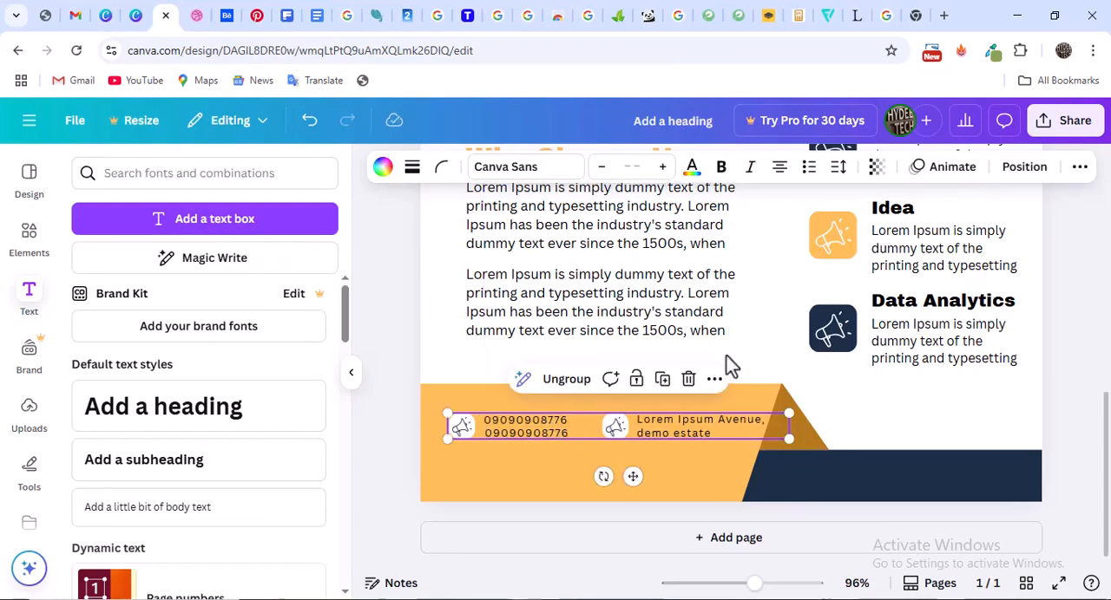
click(910, 419)
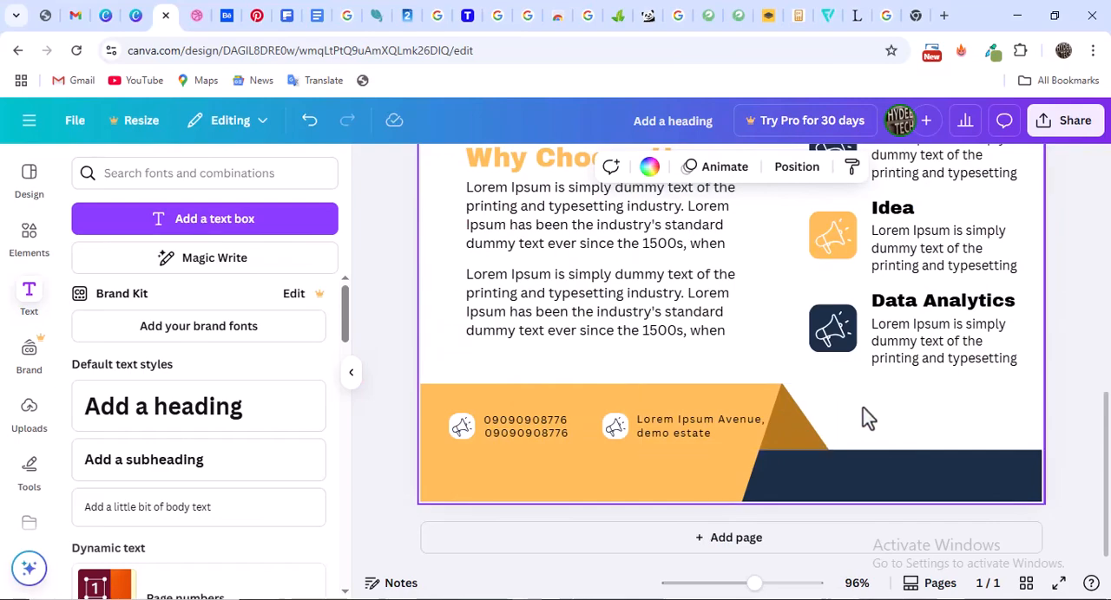
Check the lower part of the flyer in the Dribbble reference and return to Canva's element search
scroll(859, 395, up, 1)
scroll(858, 394, down, 1)
click(194, 14)
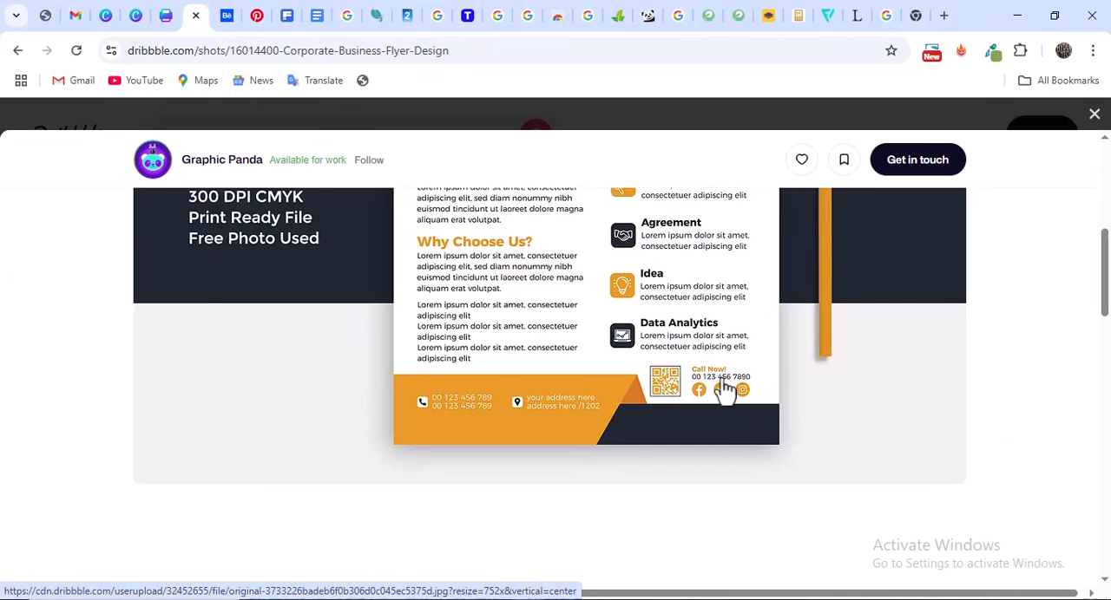
click(163, 17)
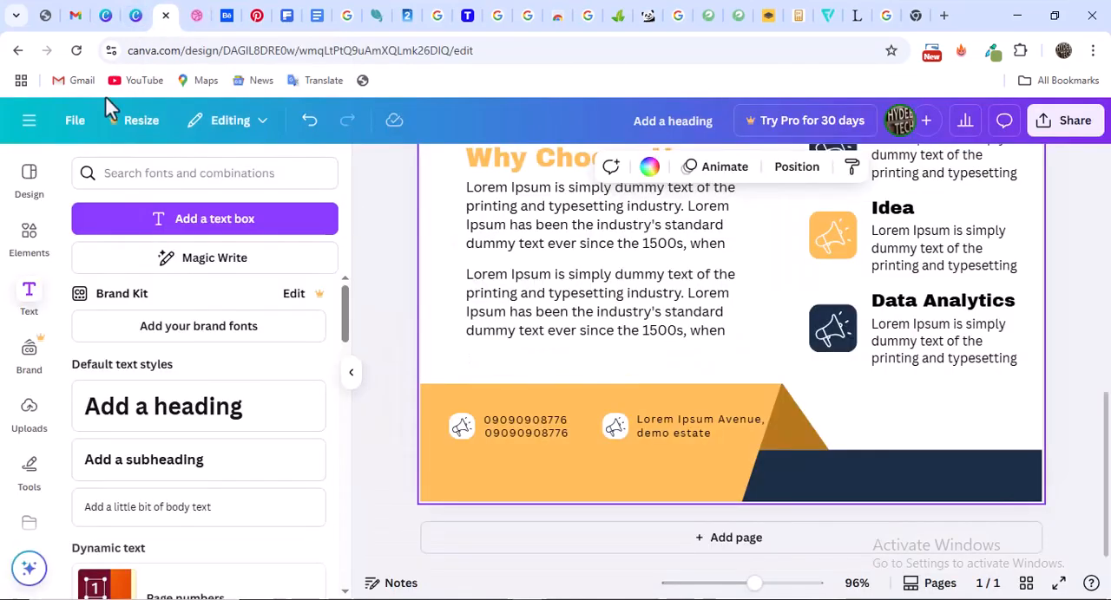
click(29, 243)
click(145, 174)
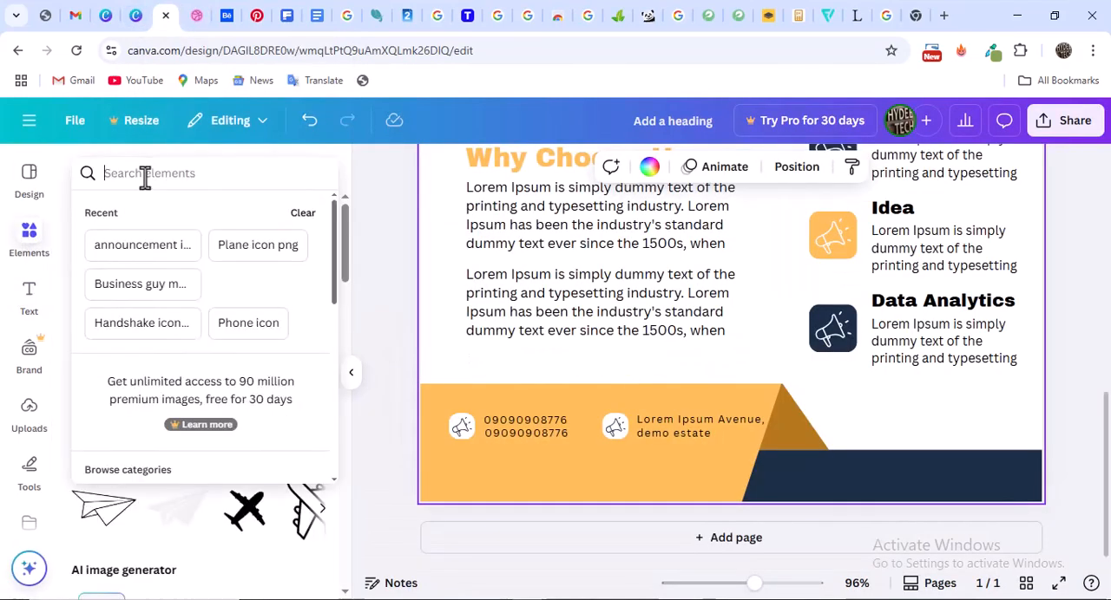
text(Bar code)
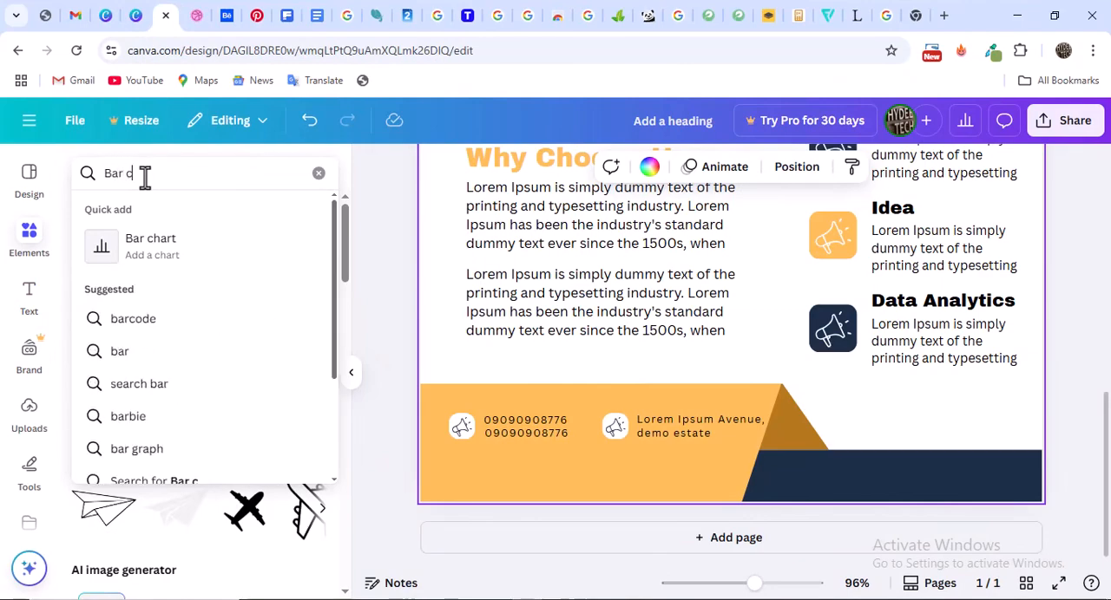
key(BackSpace)
key(BackSpace)
key(BackSpace)
key(BackSpace)
key(BackSpace)
key(BackSpace)
key(BackSpace)
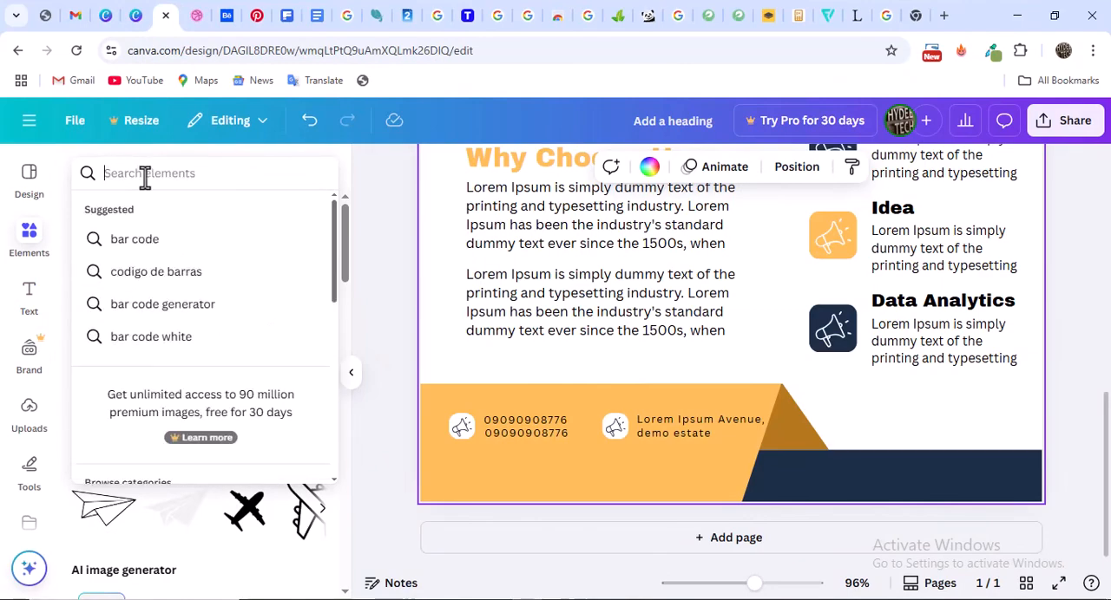
Search the elements for "QR code image png"
text(QR)
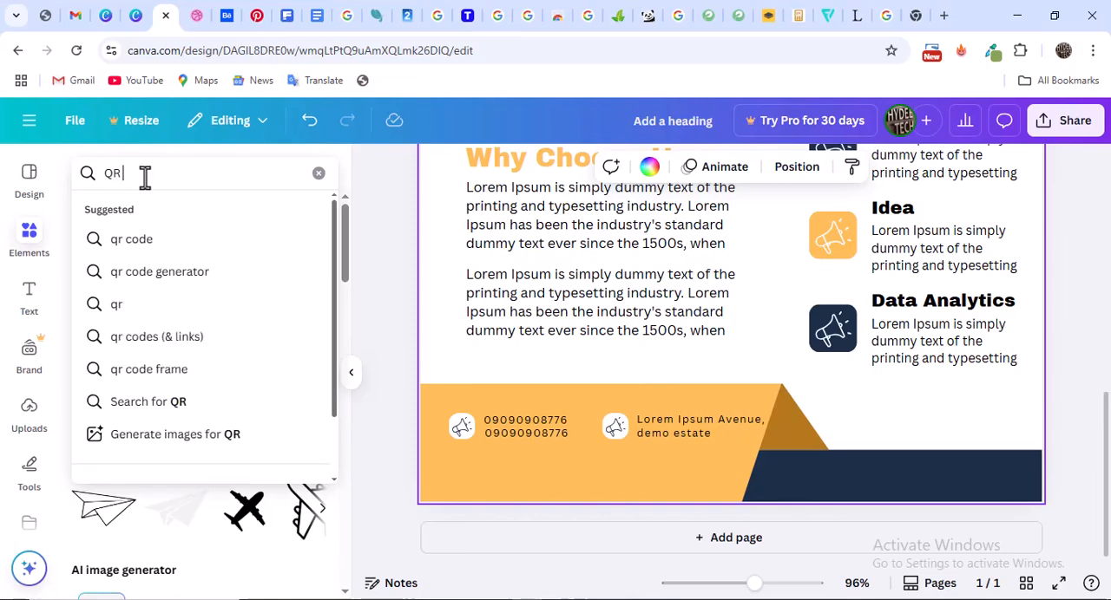
text( code)
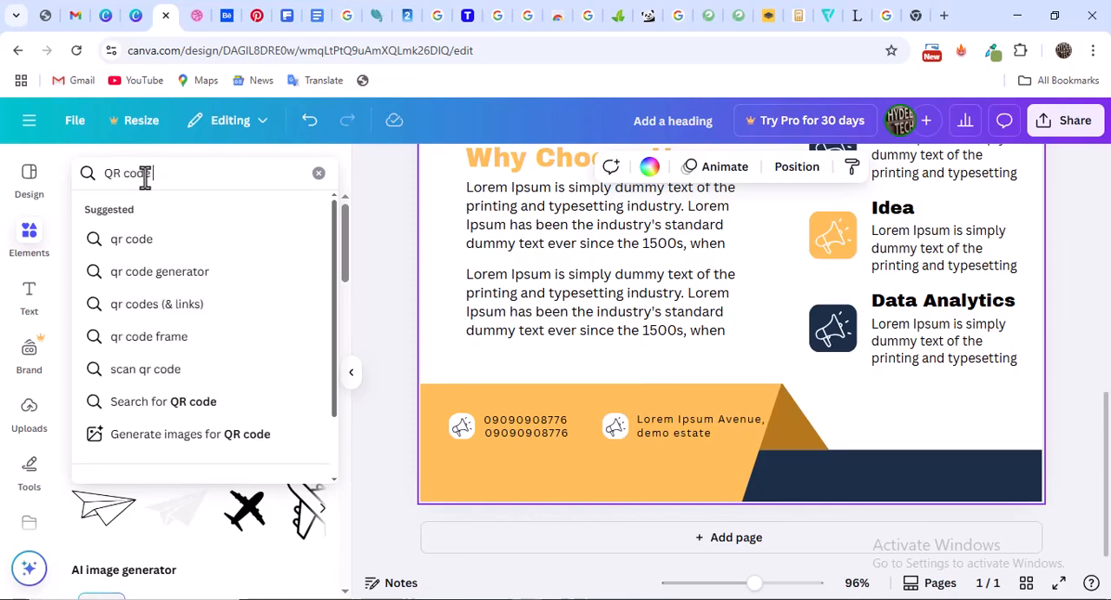
text( image)
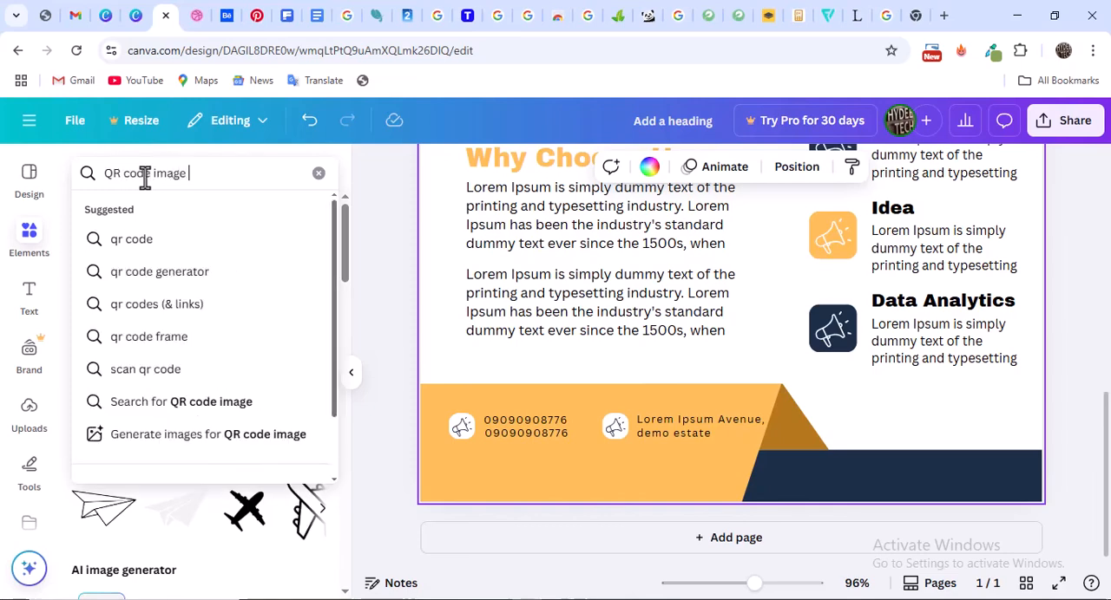
text( png)
key(Return)
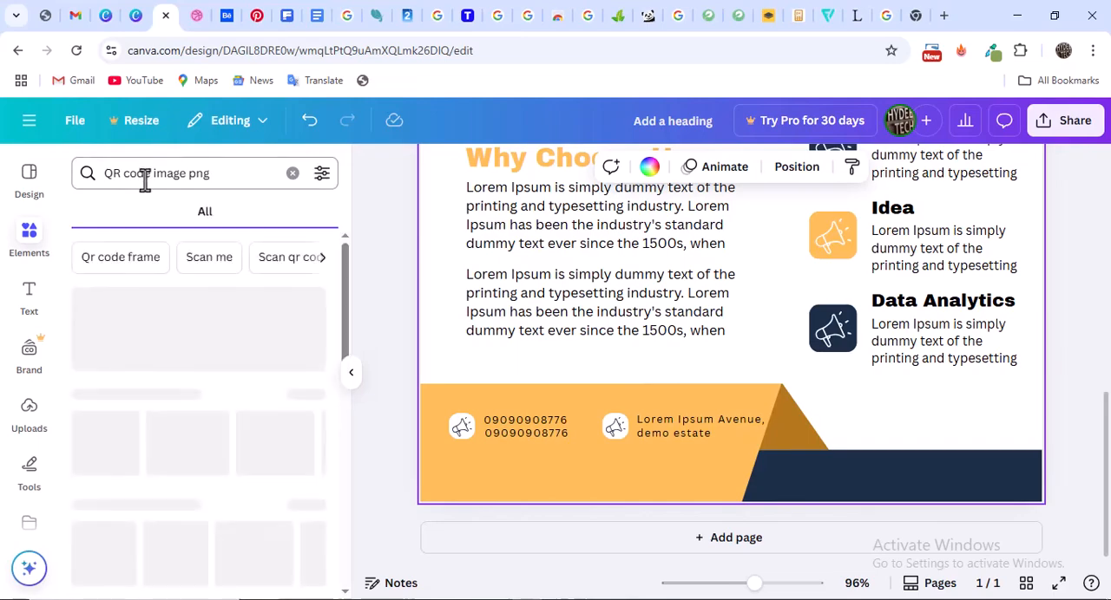
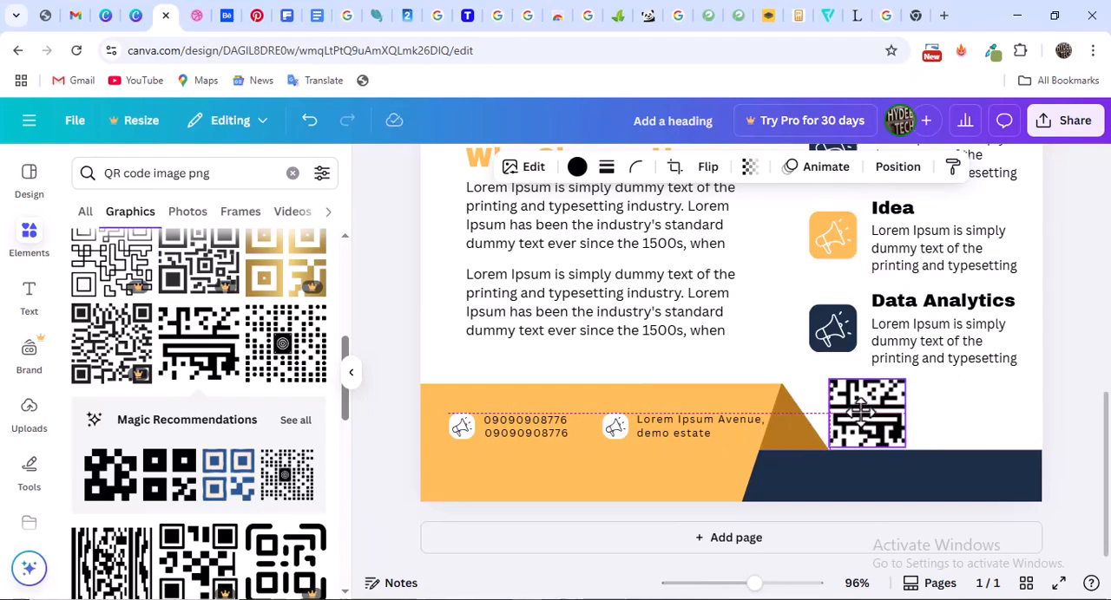
Check the QR code in the Dribbble reference, shrink the flyer's QR graphic to about 16.2 × 14.4 mm and recolour it light orange
click(197, 16)
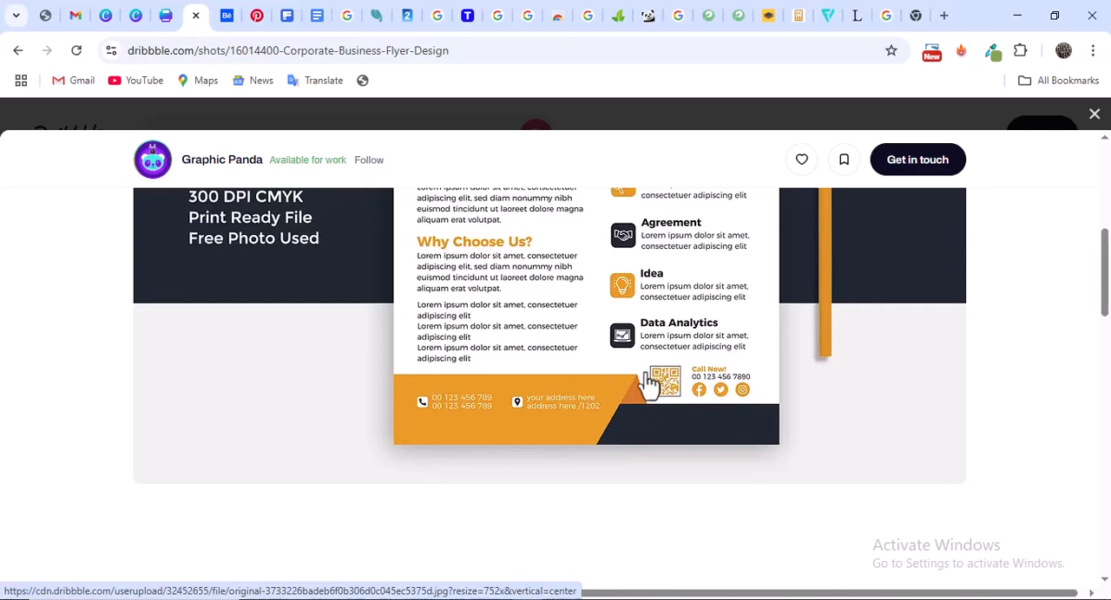
click(164, 17)
drag(906, 375, 877, 402)
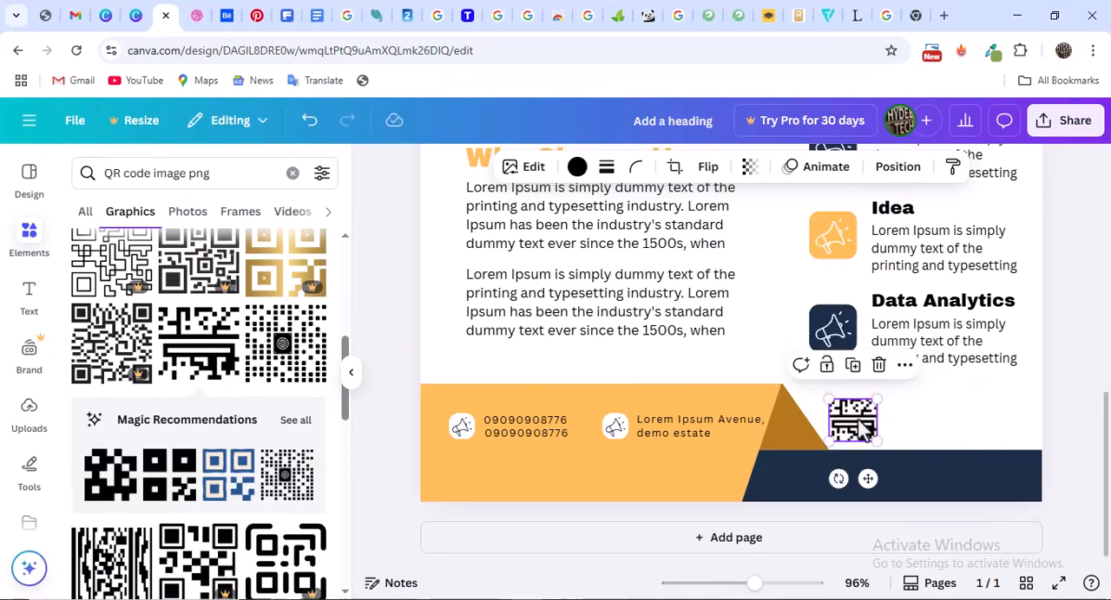
click(577, 168)
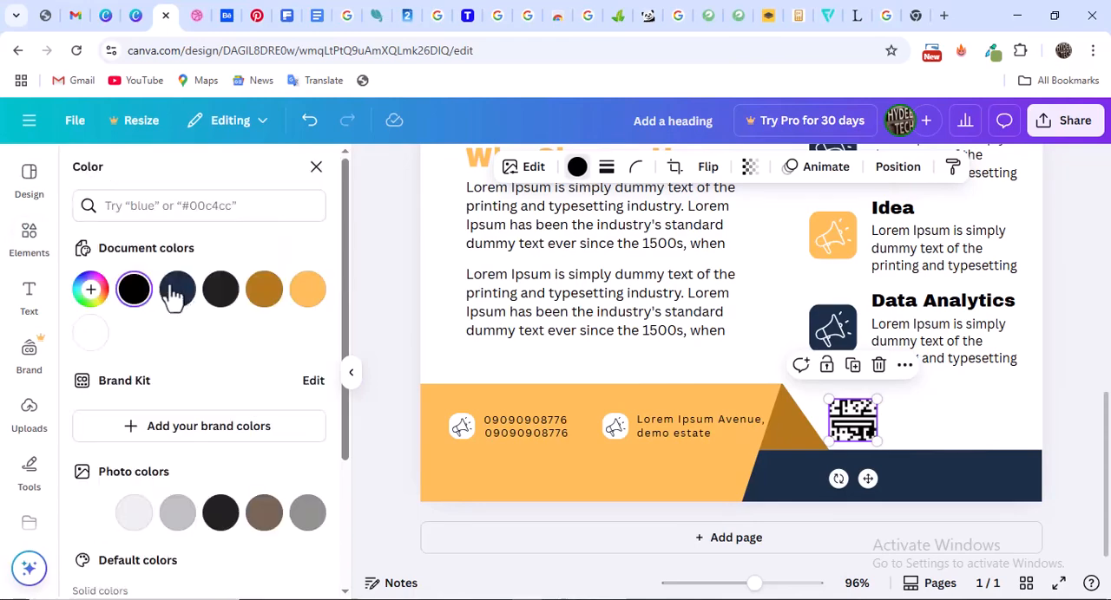
click(308, 289)
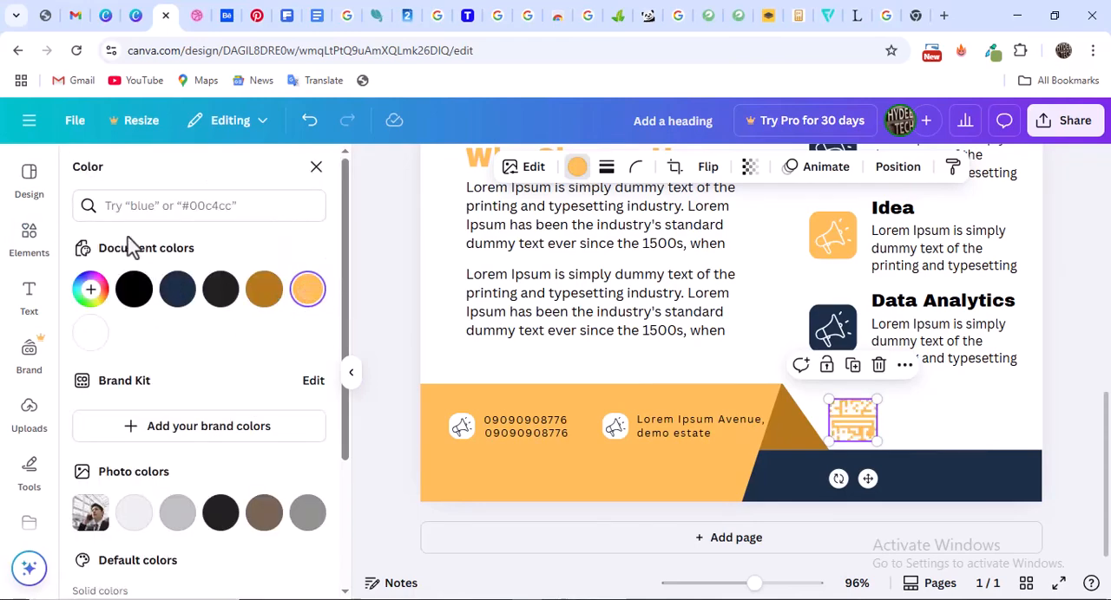
Add a plain square shape to the flyer from the full shapes collection
click(27, 259)
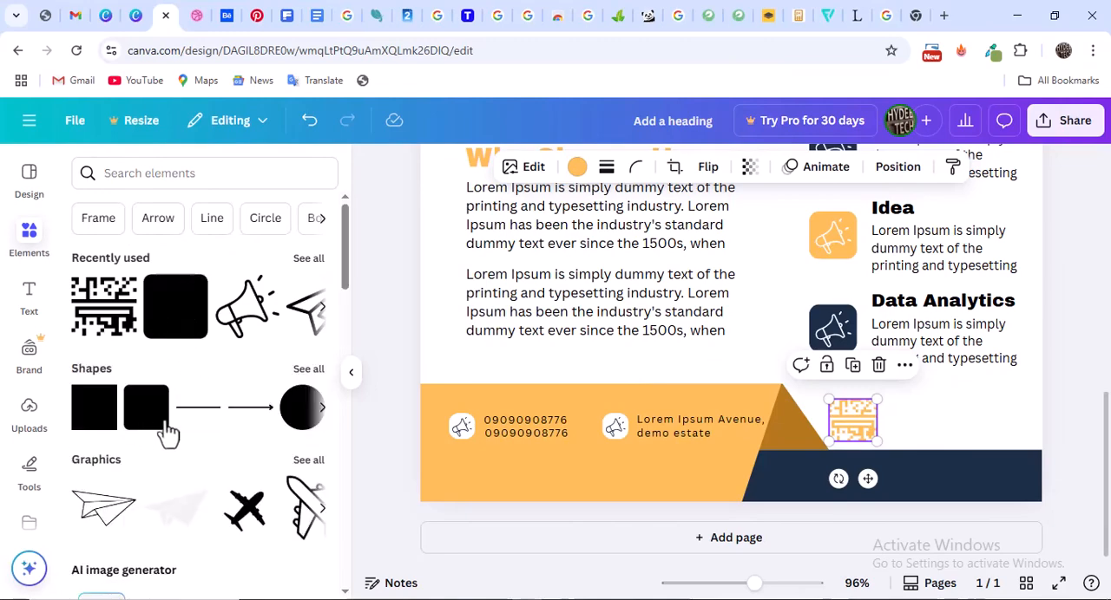
scroll(251, 332, down, 2)
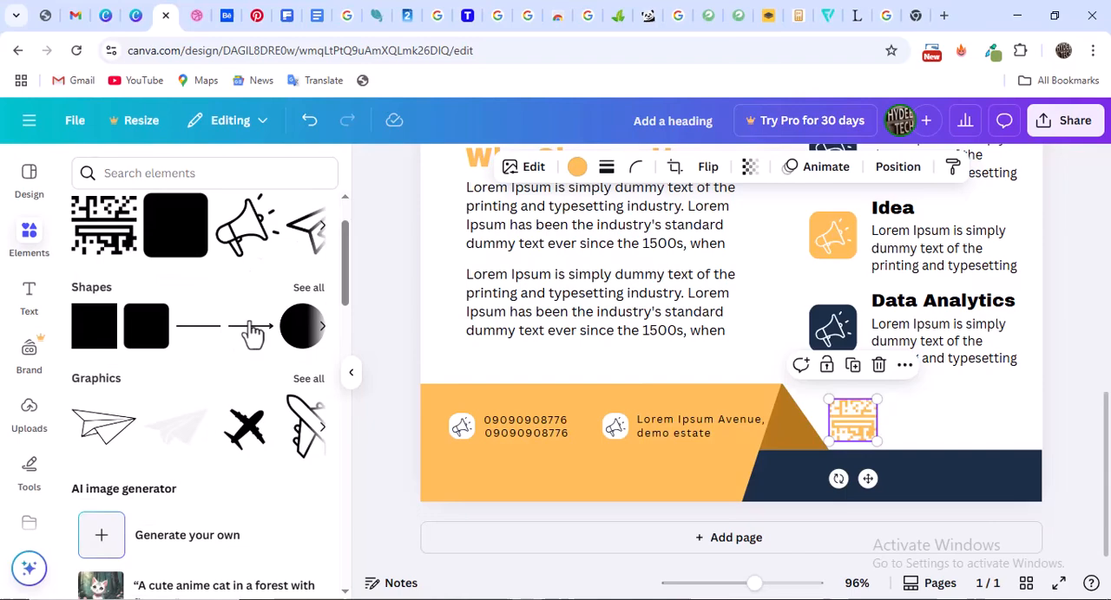
click(307, 290)
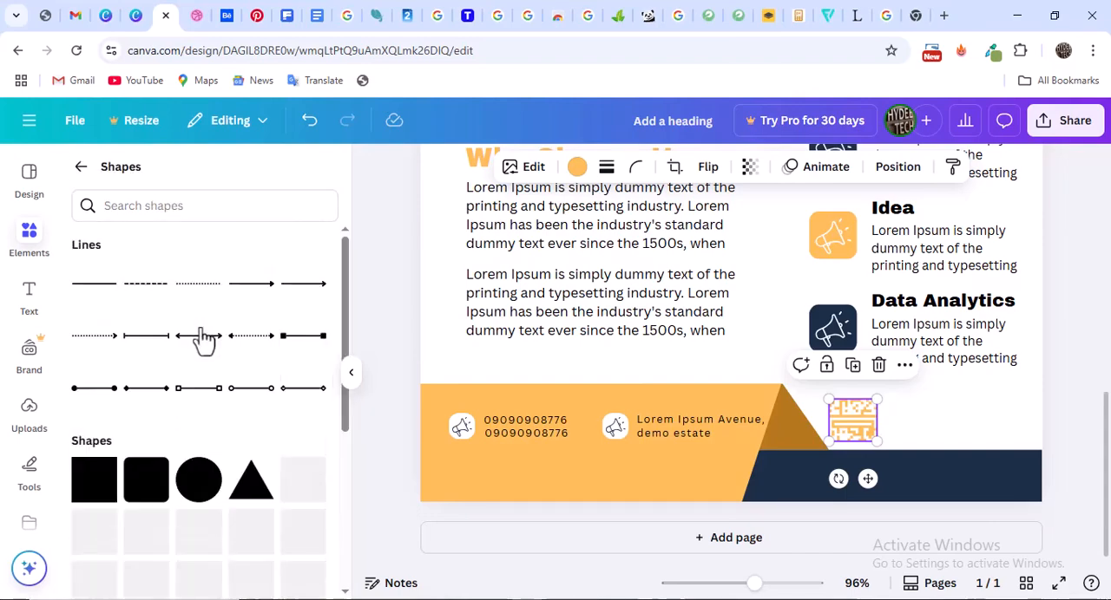
scroll(204, 340, down, 4)
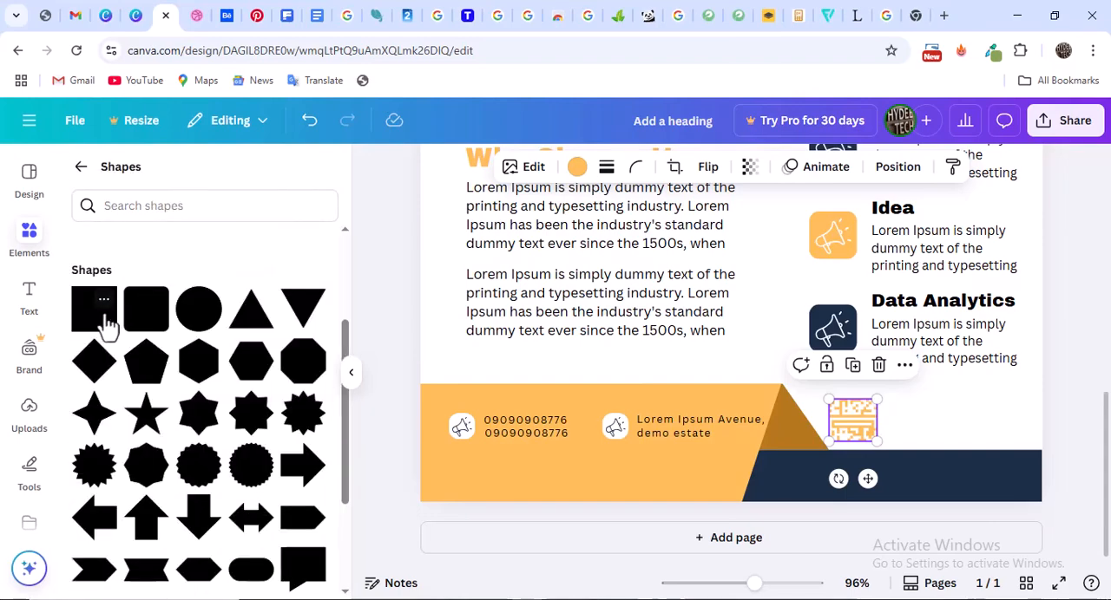
click(106, 324)
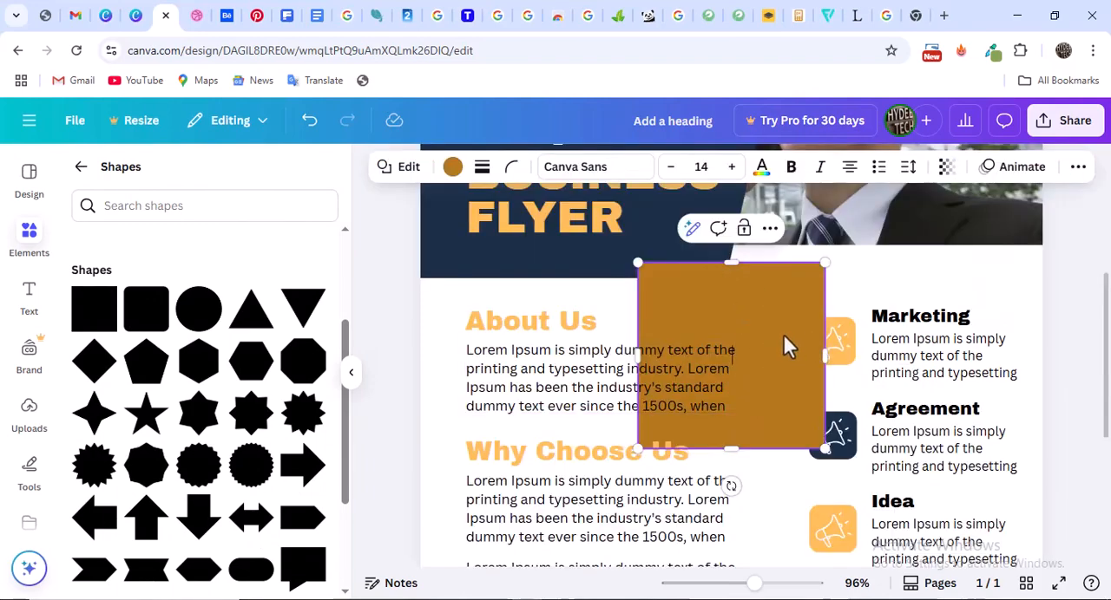
Shrink the new square to about 22.9 × 20.5 mm over the footer's QR code and send it to the back
drag(788, 346, 894, 504)
scroll(868, 367, down, 5)
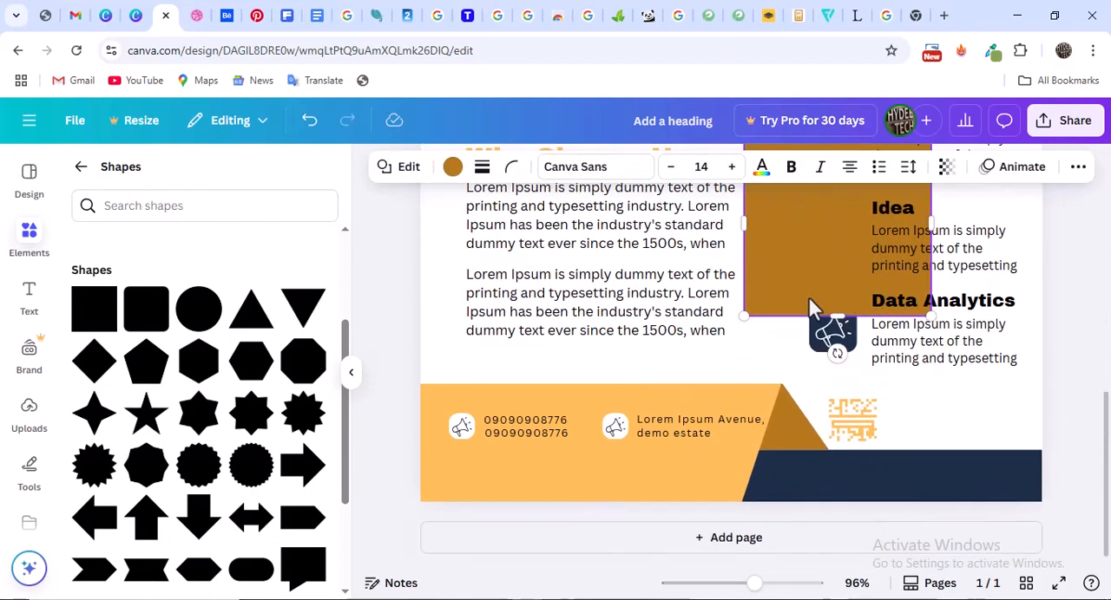
drag(810, 300, 843, 389)
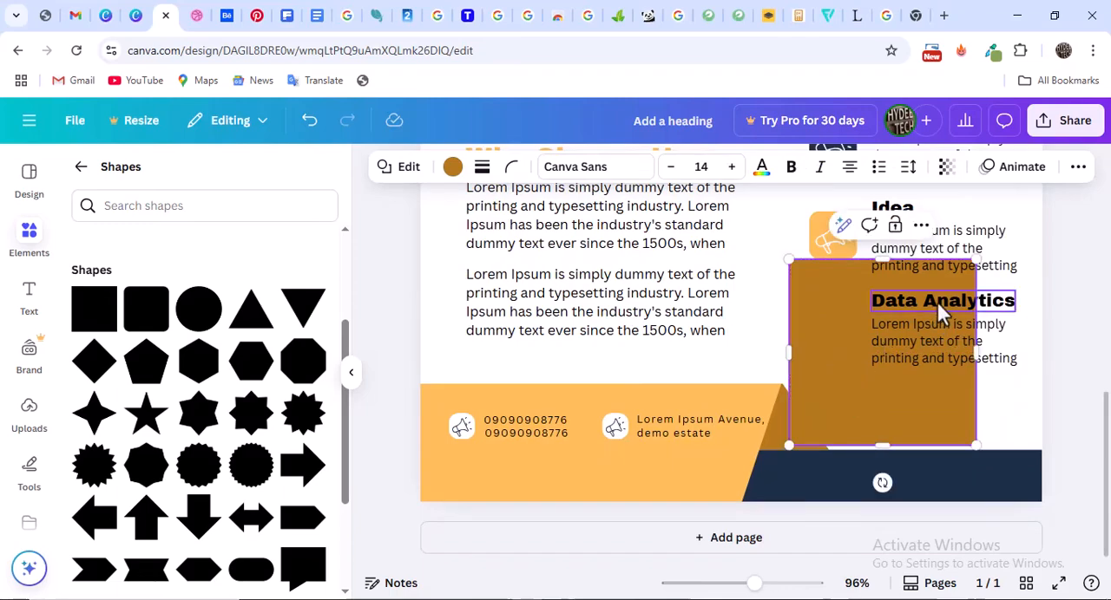
drag(976, 259, 893, 376)
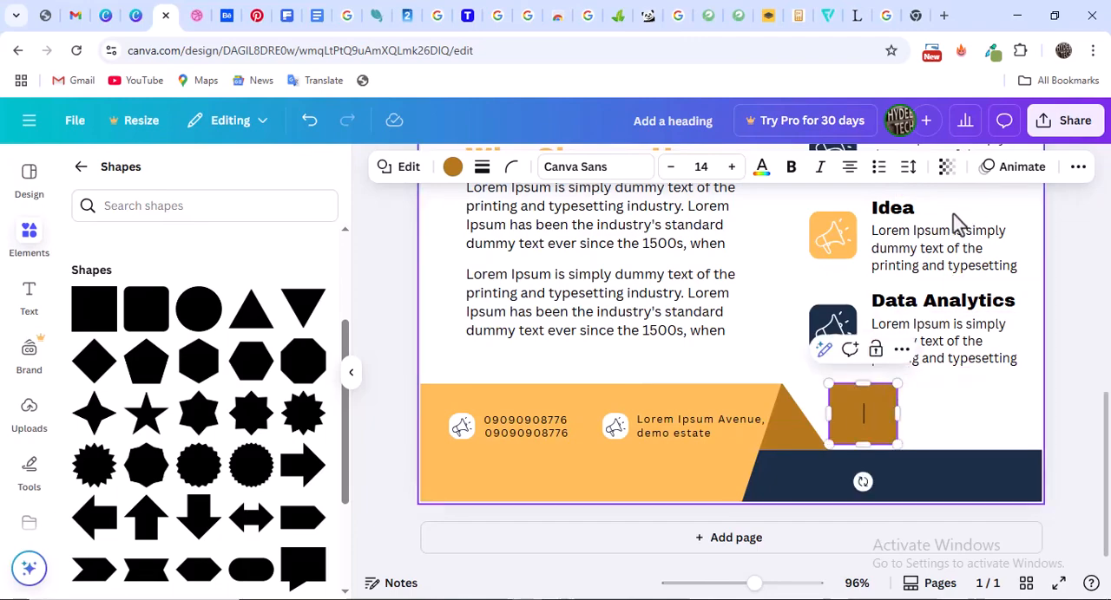
click(1076, 172)
click(1024, 202)
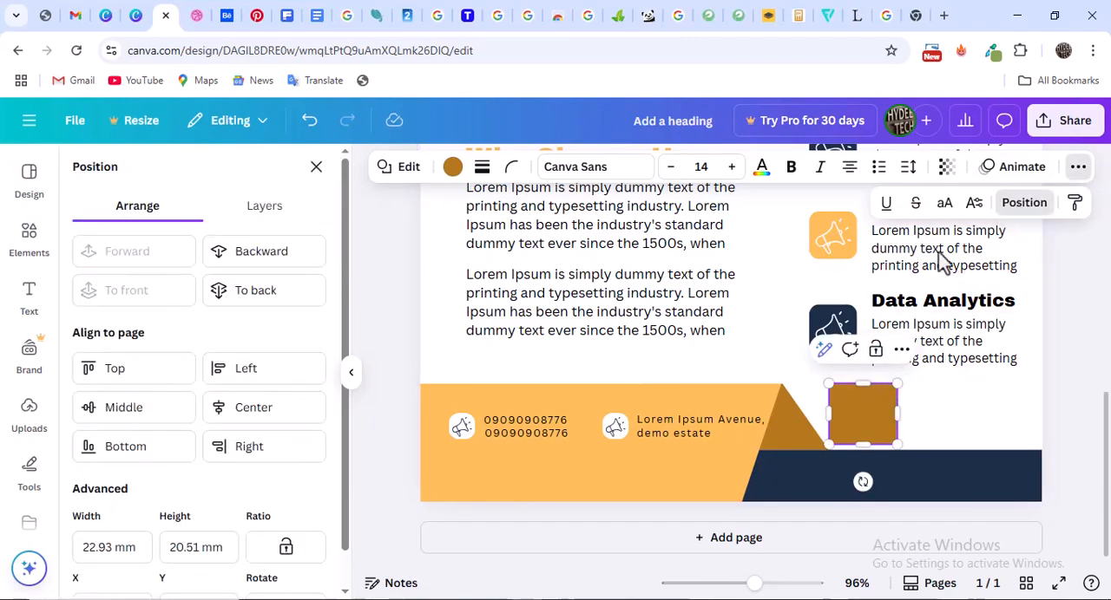
click(259, 292)
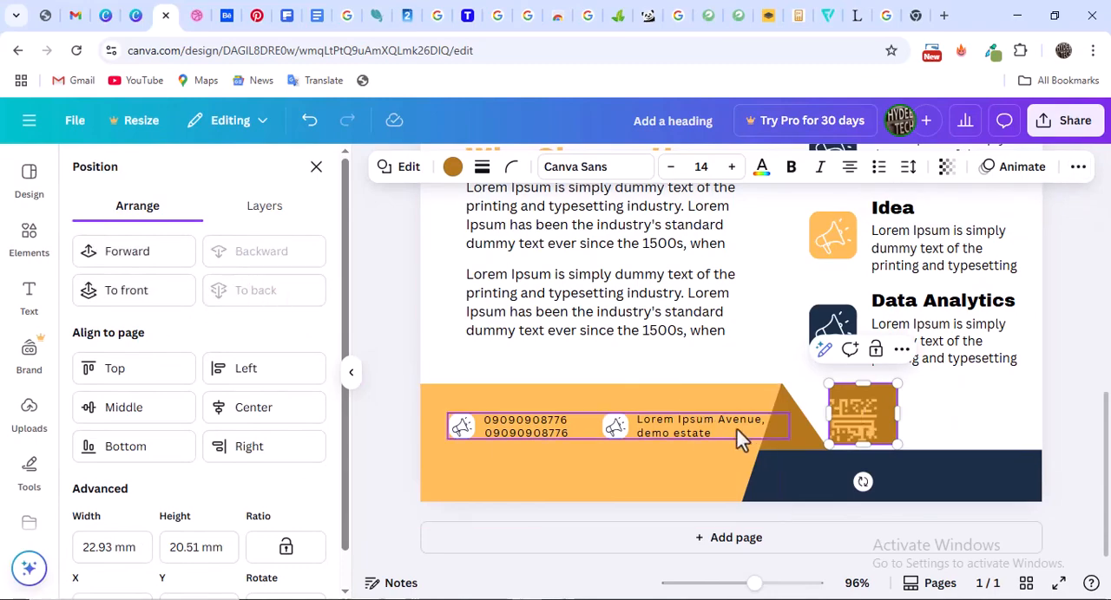
Enlarge the QR code to about 21.5 × 19.2 mm and centre it on the brown square
click(937, 420)
click(859, 416)
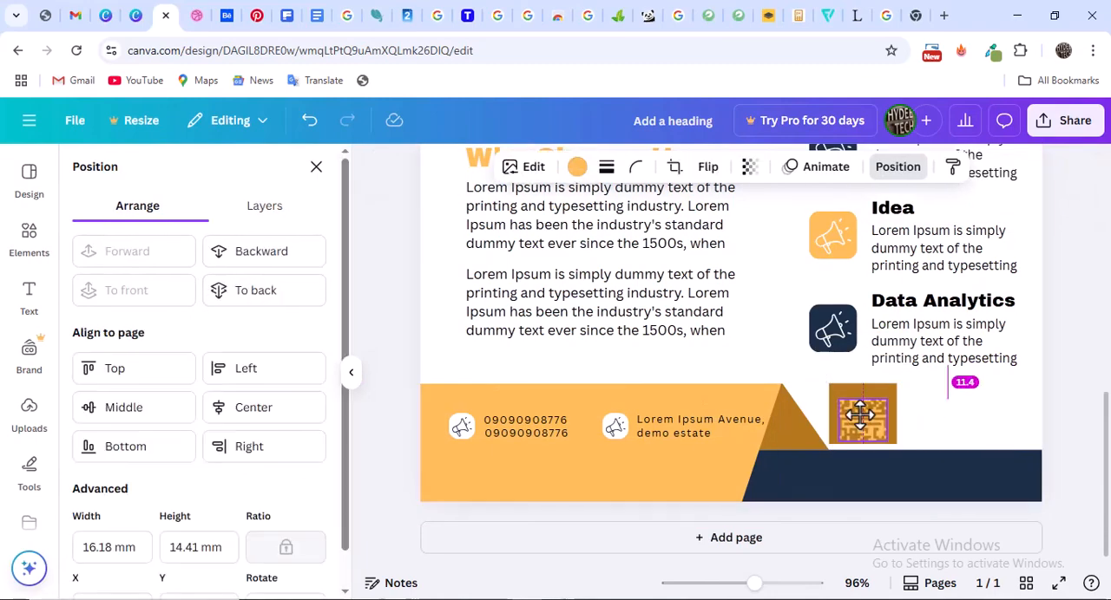
drag(859, 414, 898, 385)
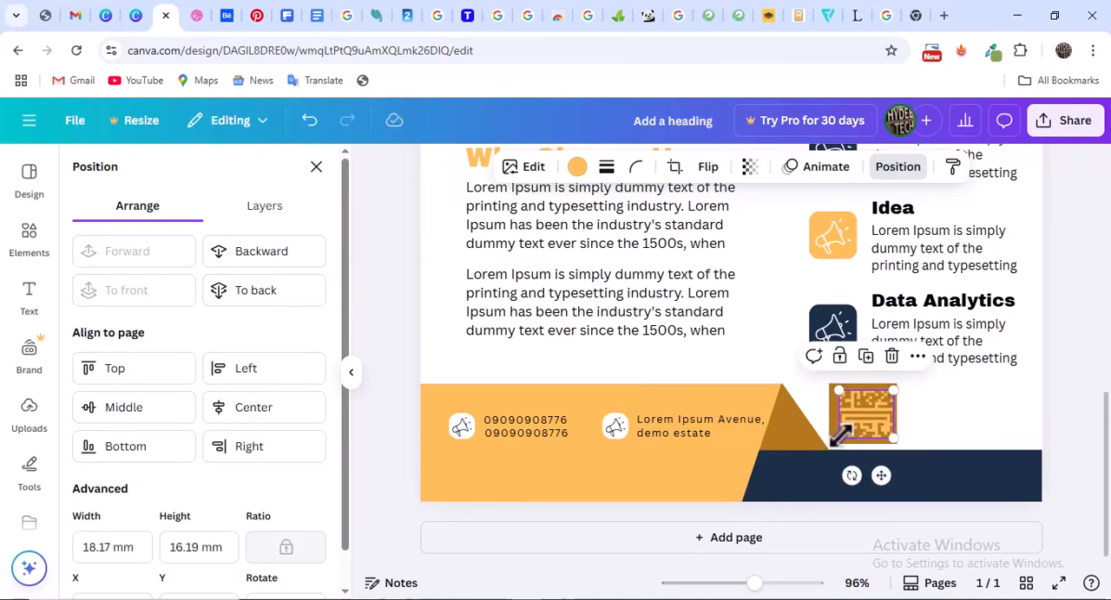
drag(834, 438, 863, 420)
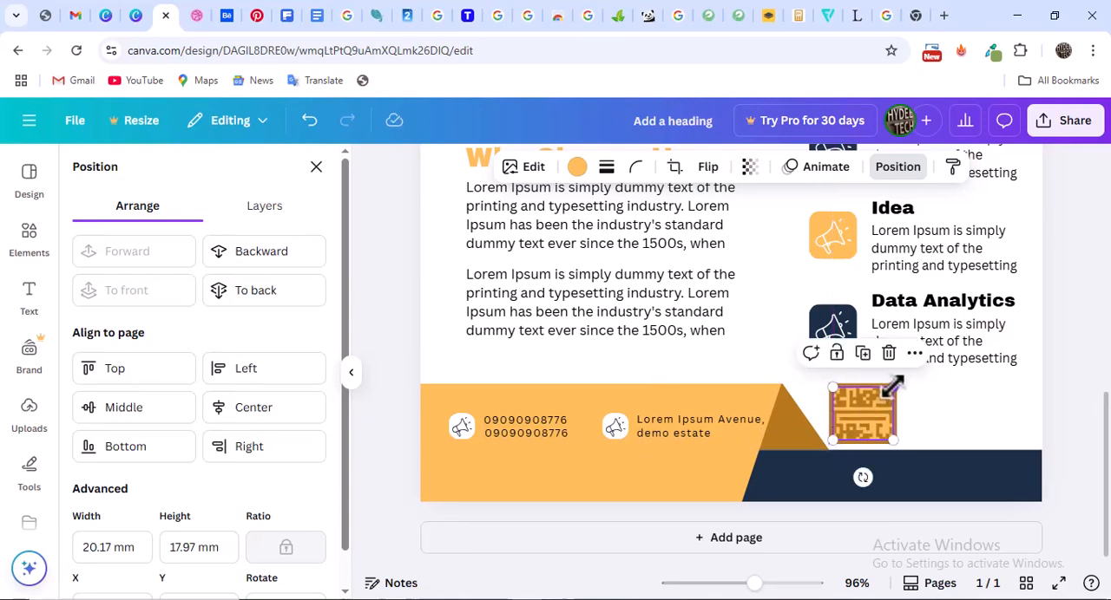
drag(894, 384, 896, 382)
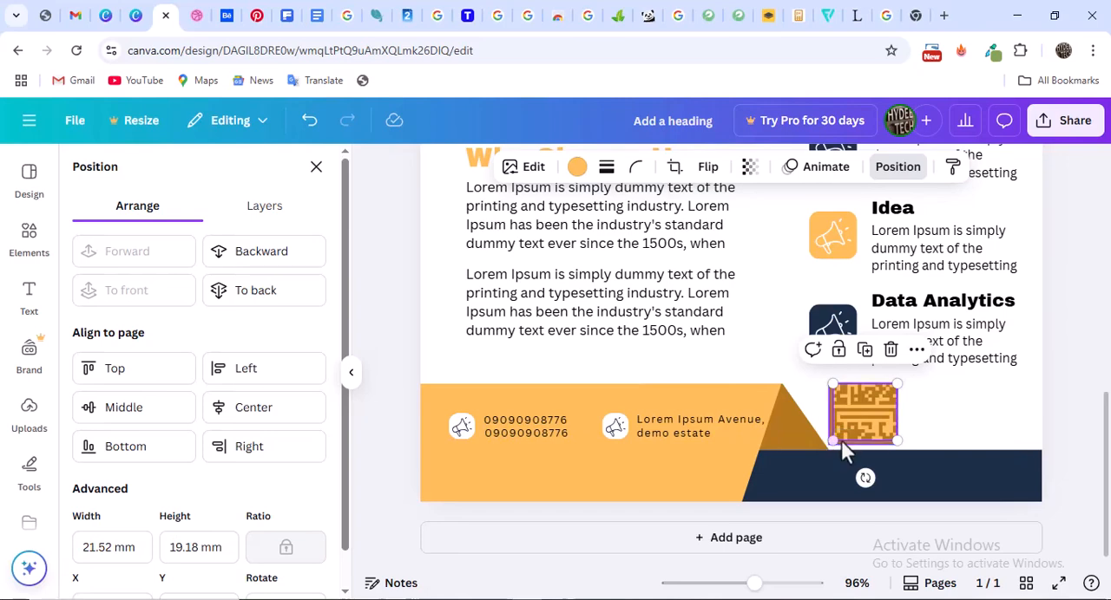
drag(840, 443, 849, 431)
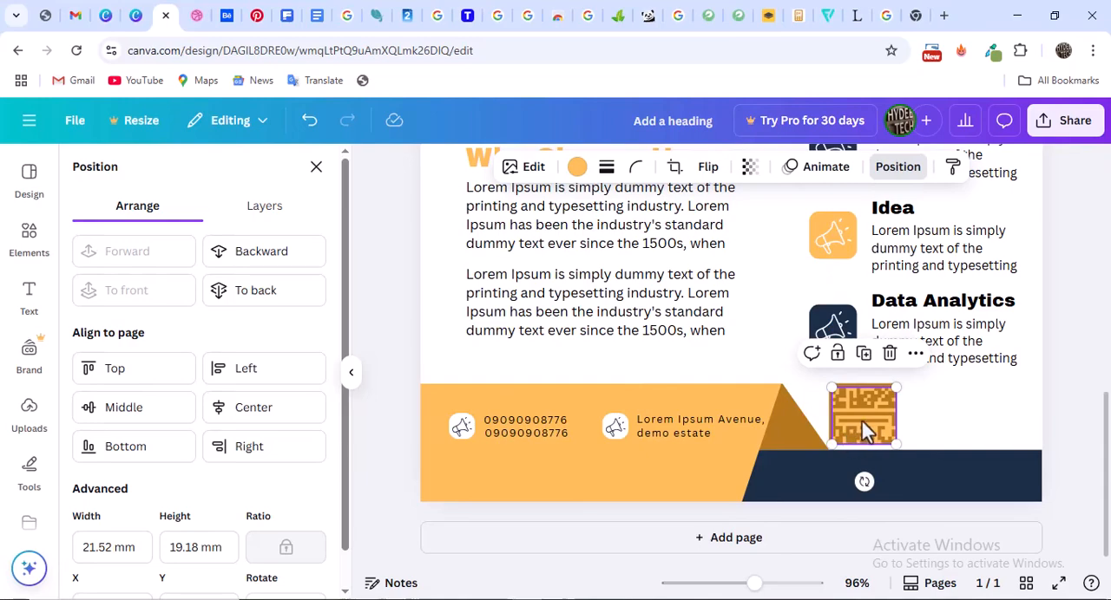
drag(863, 428, 861, 420)
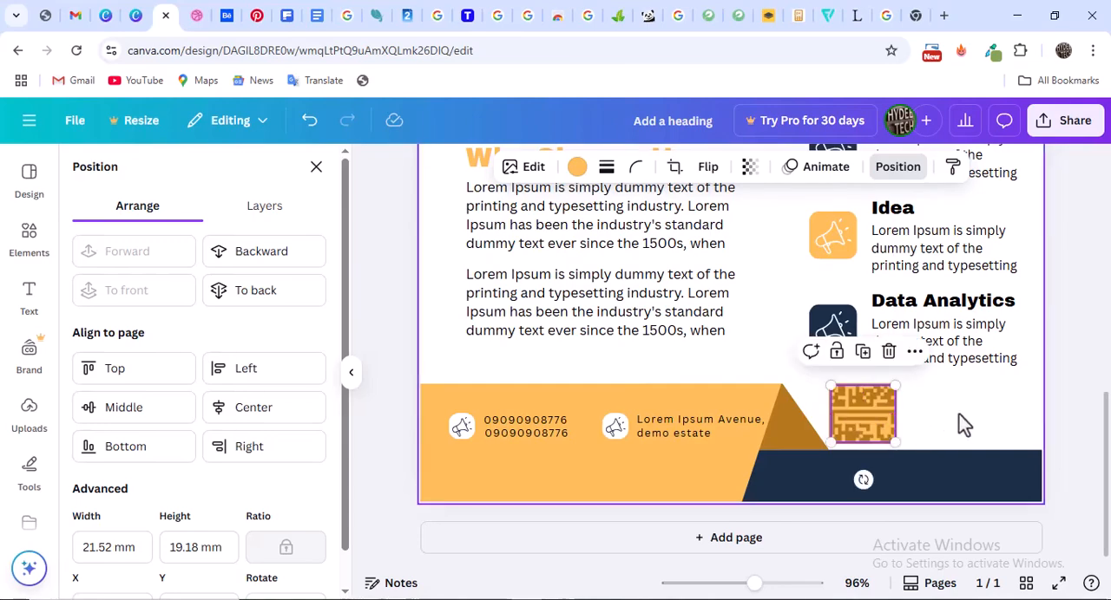
click(952, 417)
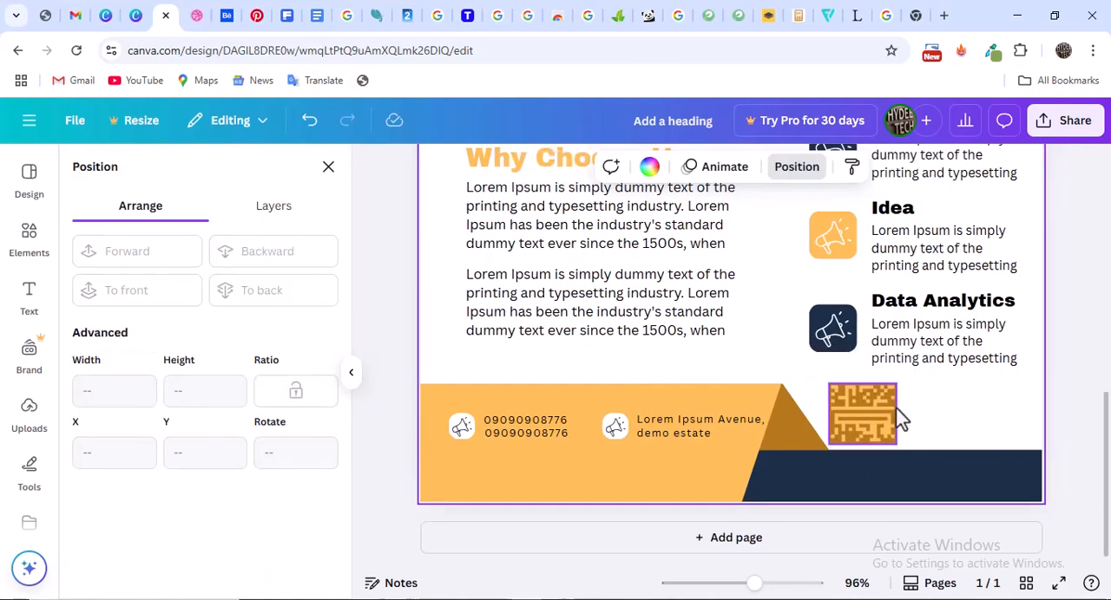
Duplicate the brown square, enlarge the copy to about 24.3 × 21.6 mm and centre it over the original
click(894, 415)
key(ctrl+d)
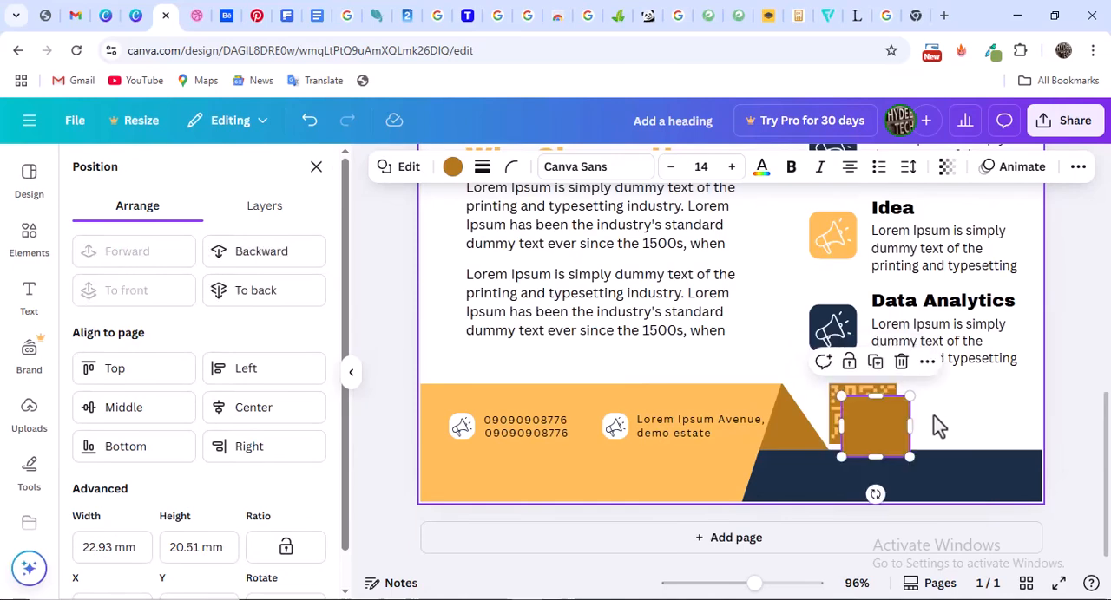
drag(876, 428, 818, 378)
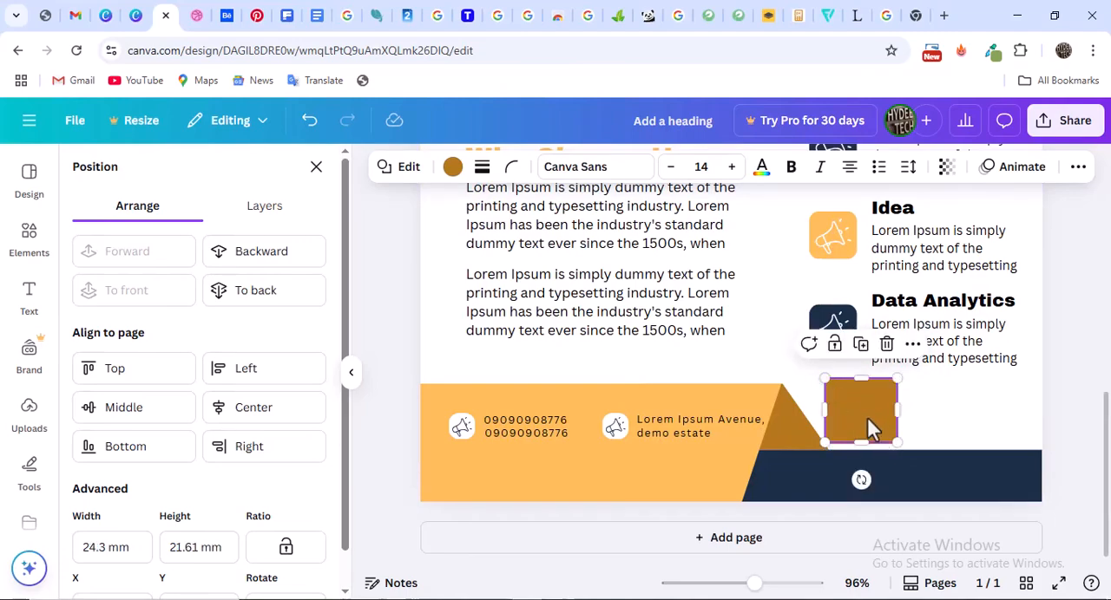
drag(868, 415, 868, 420)
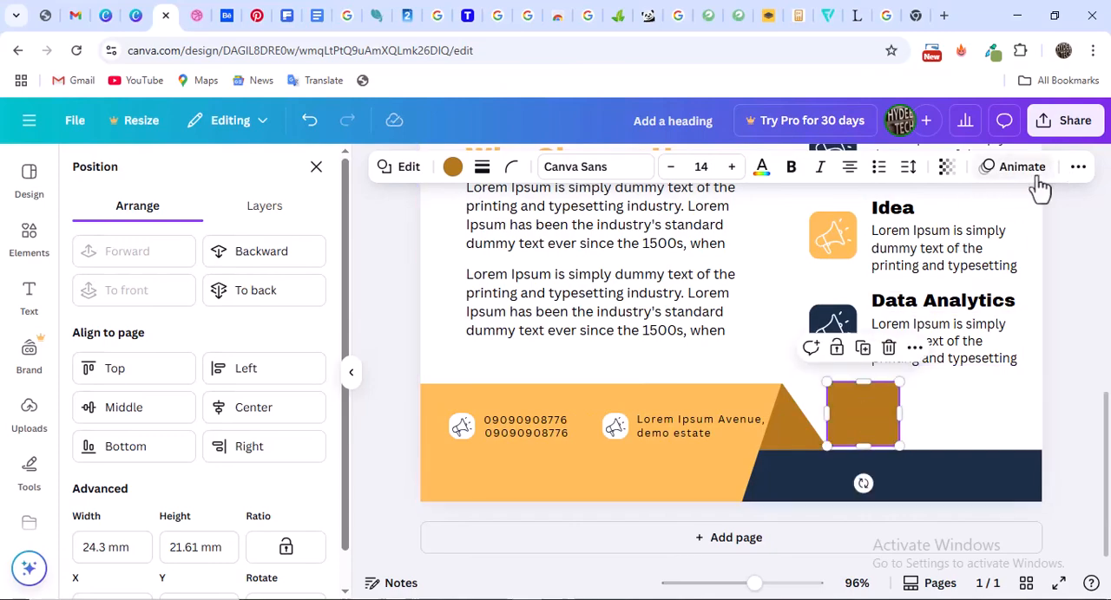
Send the larger square to the back, behind the QR code and the smaller square
click(1077, 166)
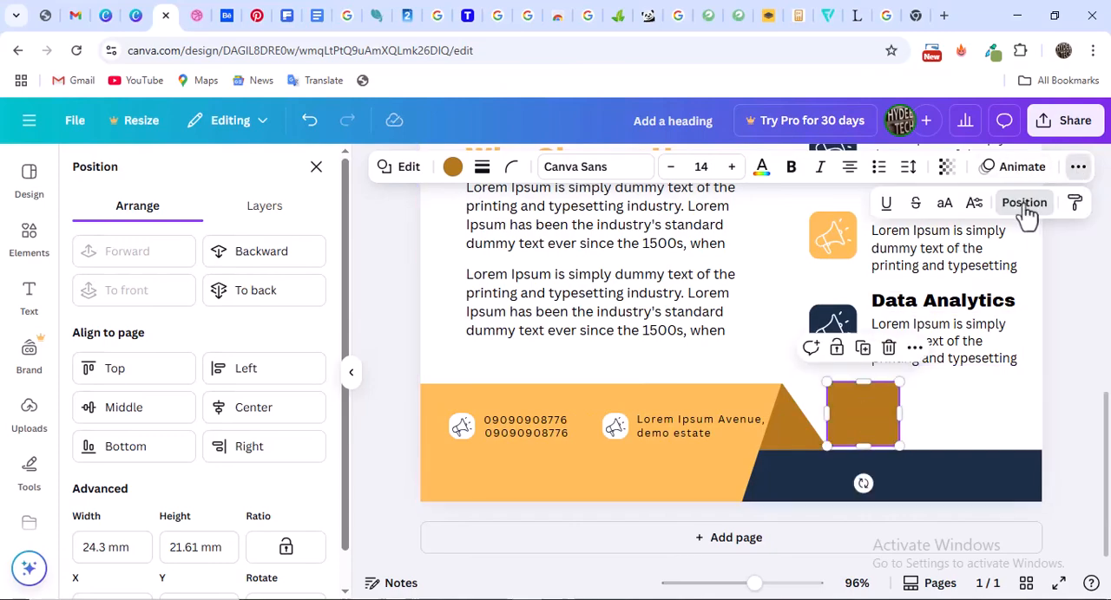
click(1024, 208)
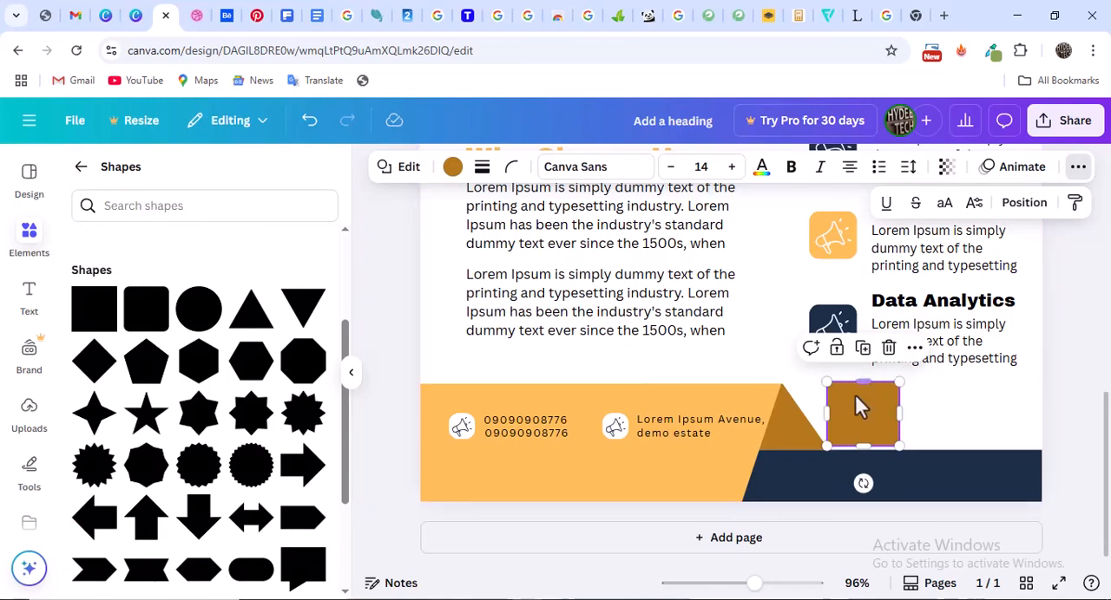
click(1024, 205)
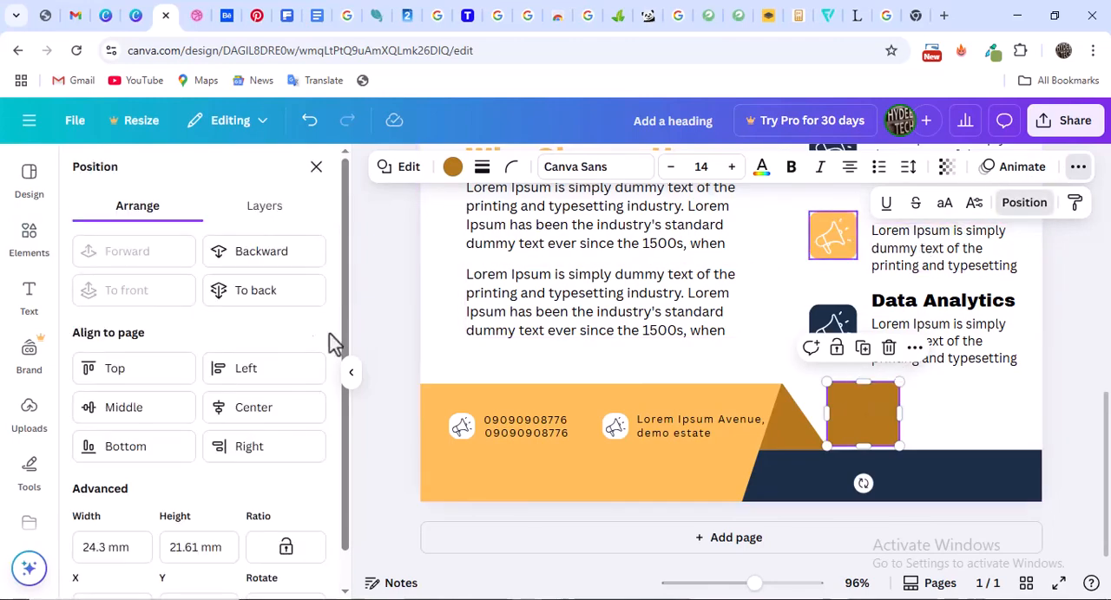
click(255, 295)
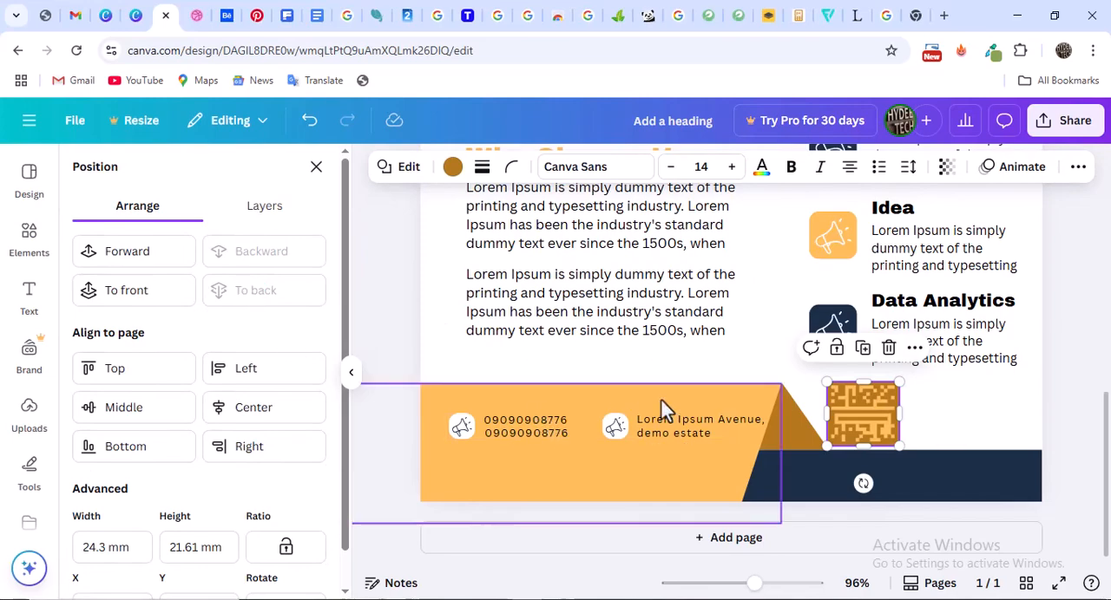
Move the QR code aside to the right and recolour the smaller square white #ffffff
drag(854, 406, 937, 410)
click(841, 406)
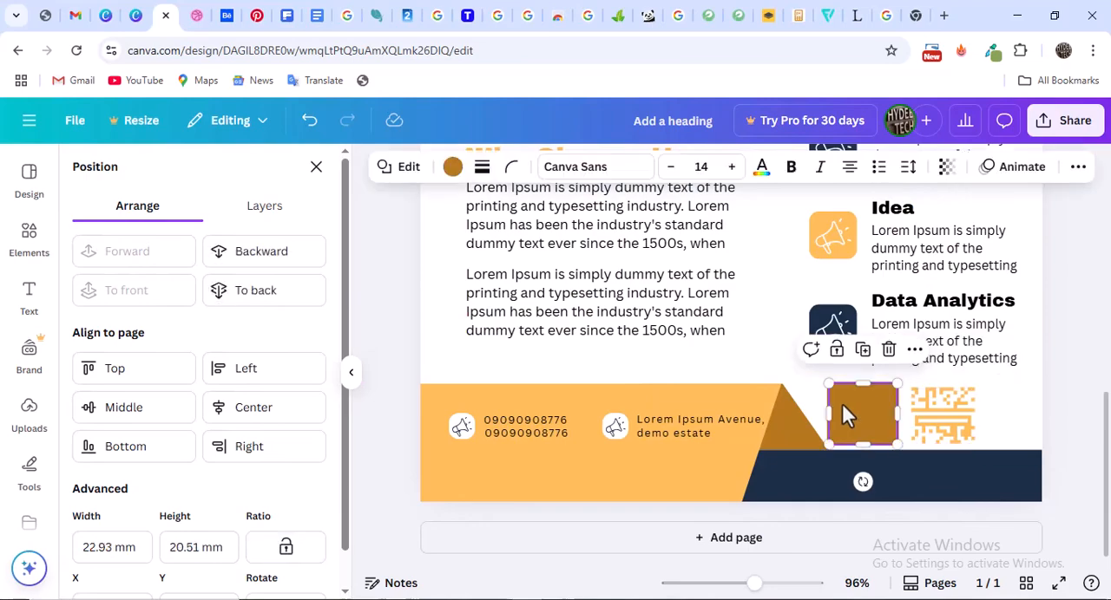
click(452, 166)
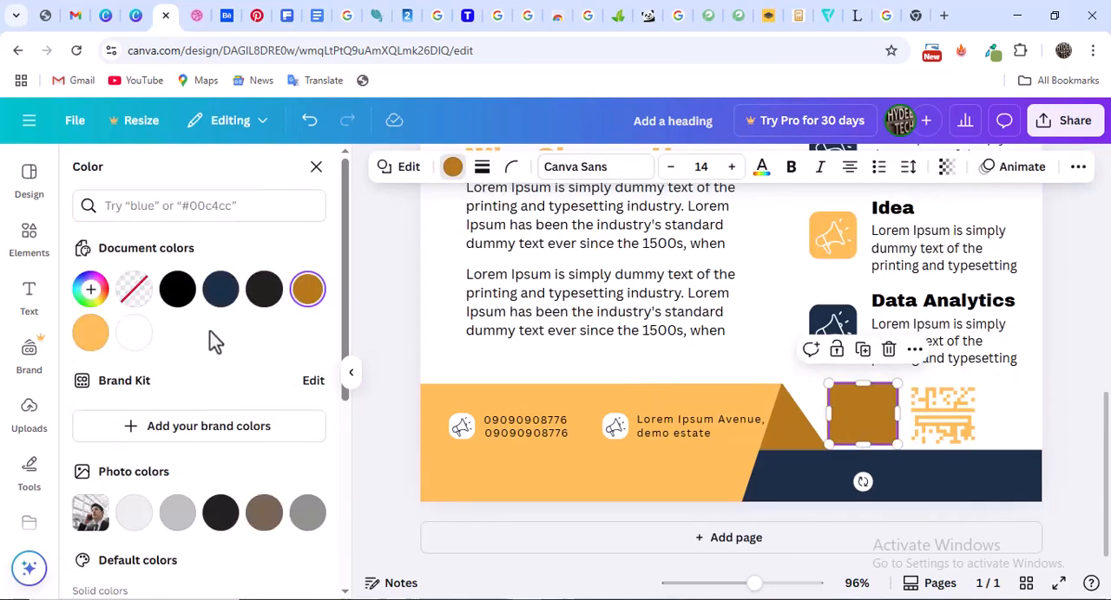
click(134, 335)
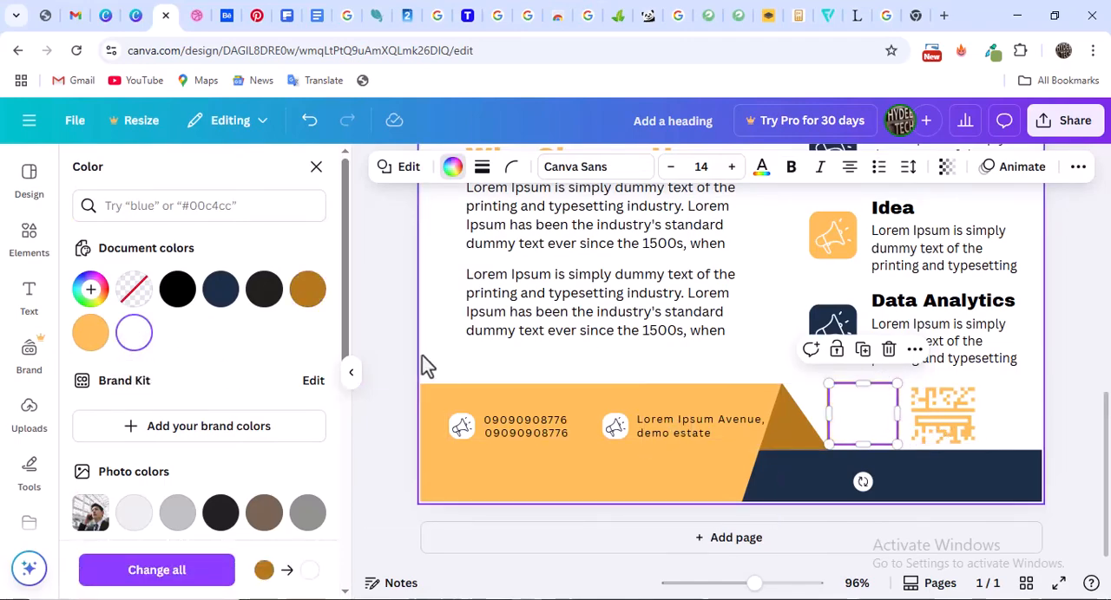
Check the QR frame in the Dribbble reference and recolour the larger outer square navy
click(198, 17)
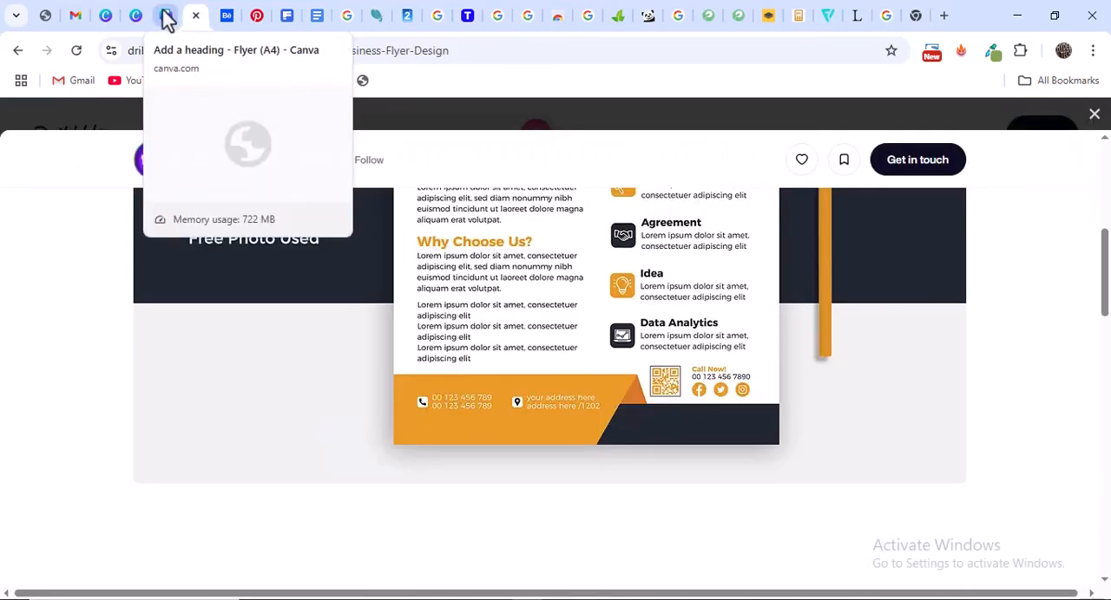
click(167, 23)
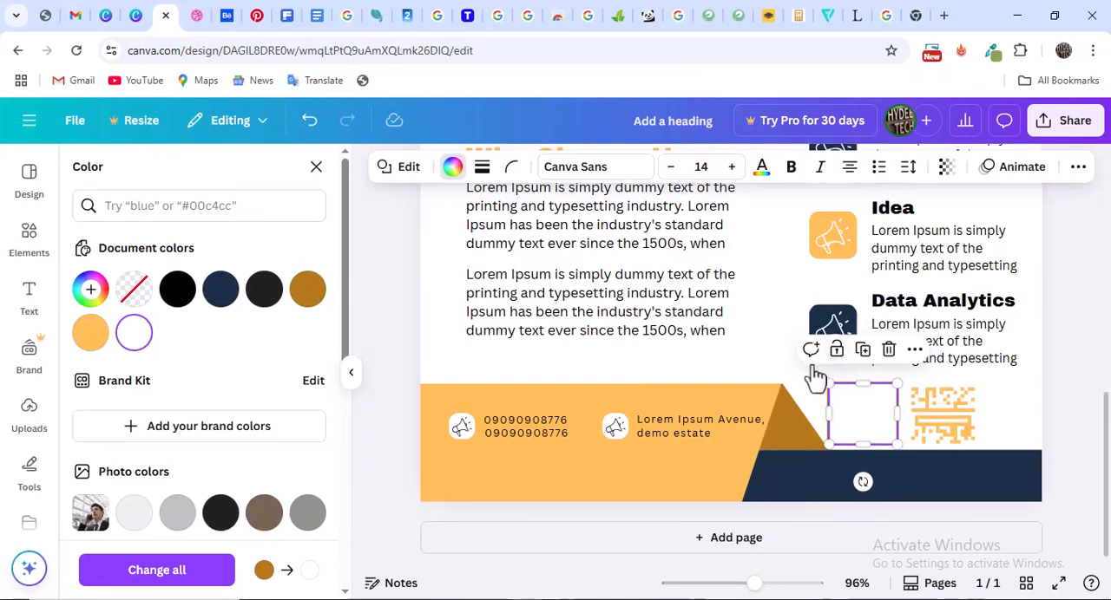
click(827, 404)
click(836, 384)
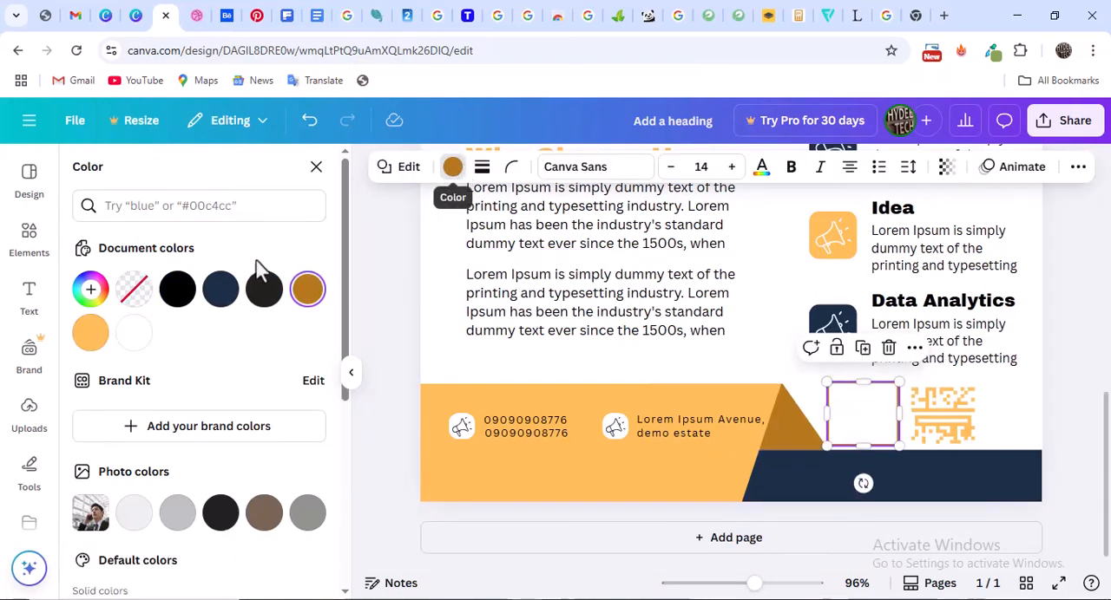
click(220, 290)
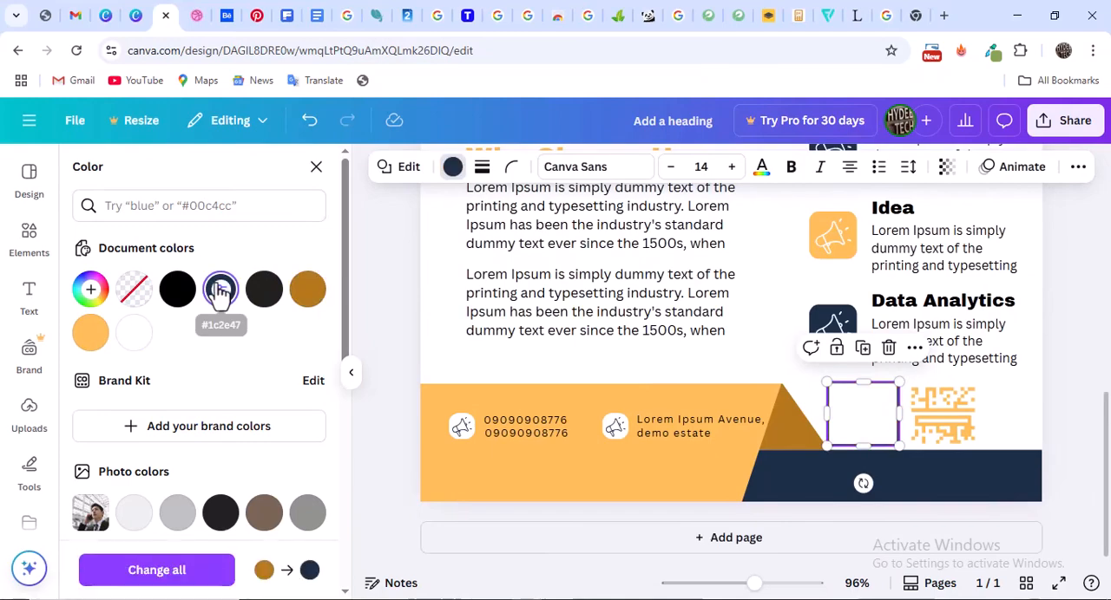
Move the QR code back onto the centre of the white square inside the navy frame
drag(961, 417, 868, 413)
click(950, 406)
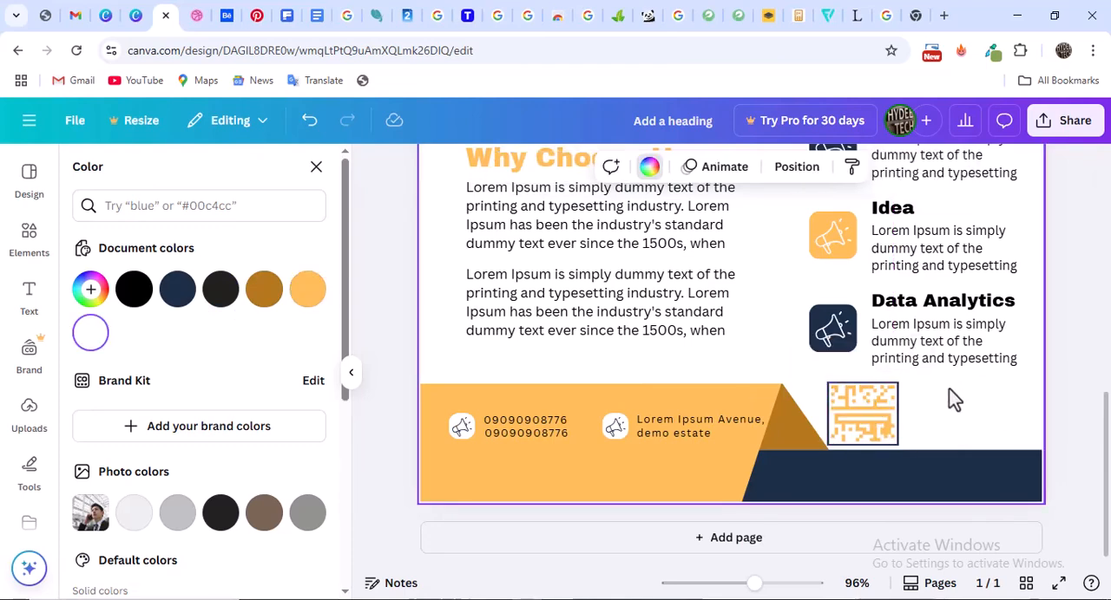
Group the QR code with its two squares, then shrink the group slightly and place it just above the navy footer band
click(871, 411)
click(853, 385)
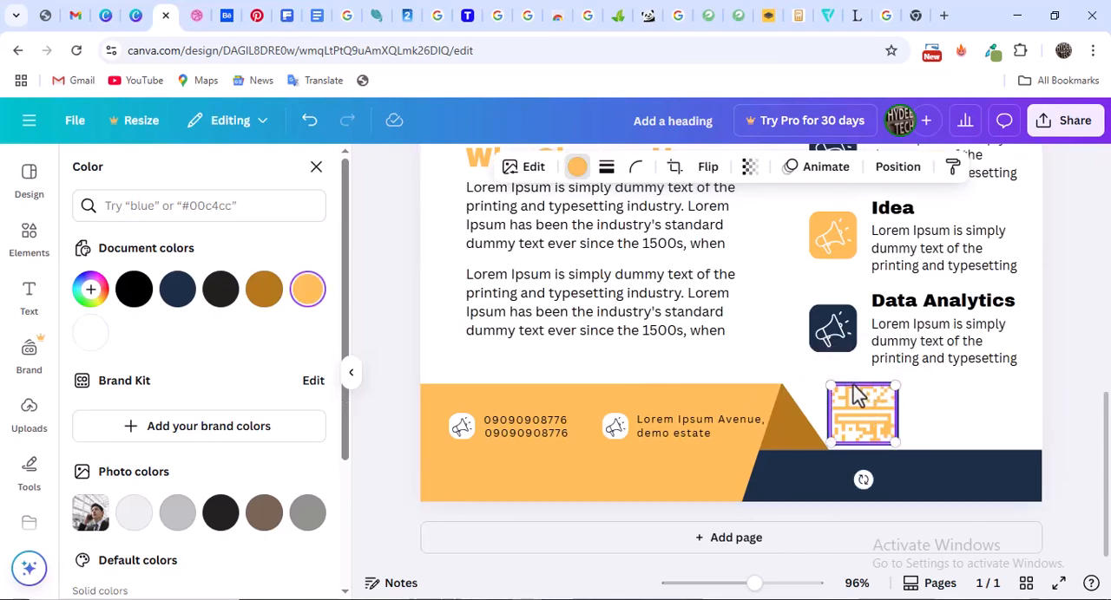
click(857, 393)
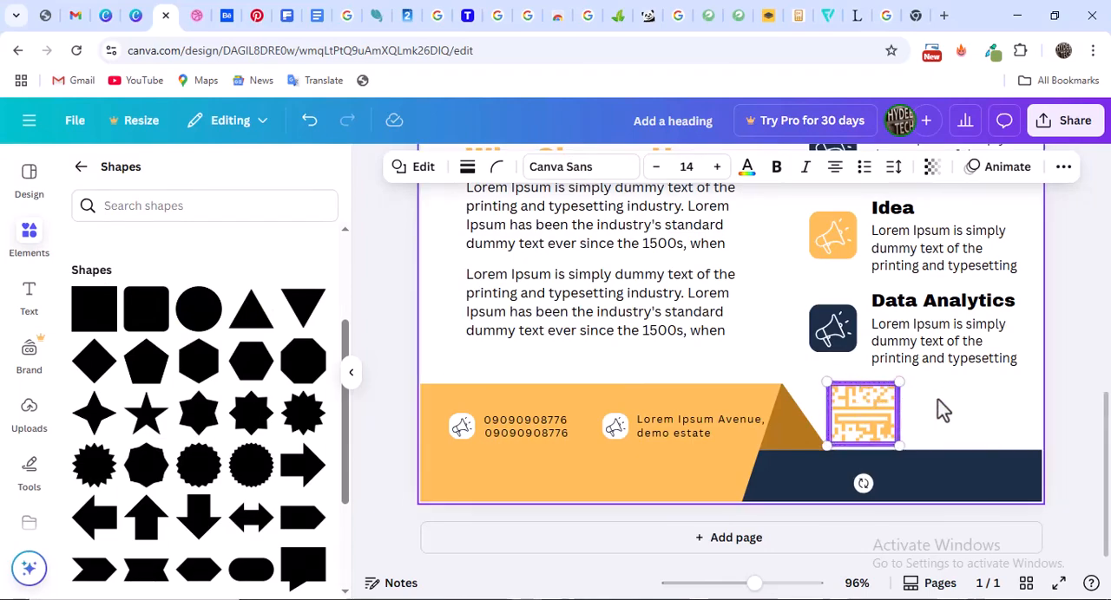
click(812, 348)
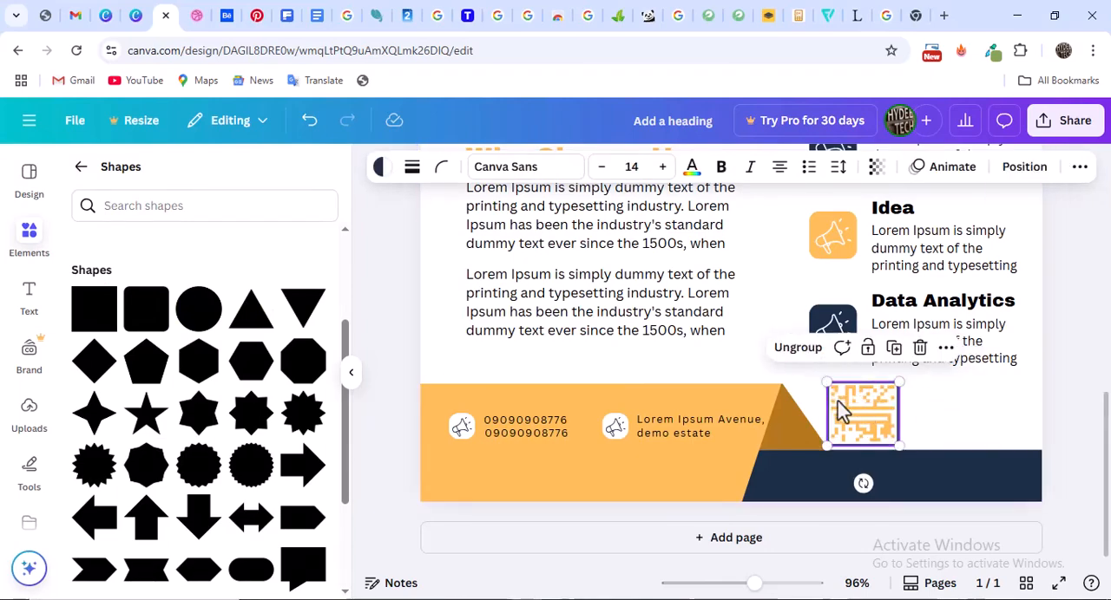
drag(887, 417, 893, 392)
drag(859, 424, 858, 418)
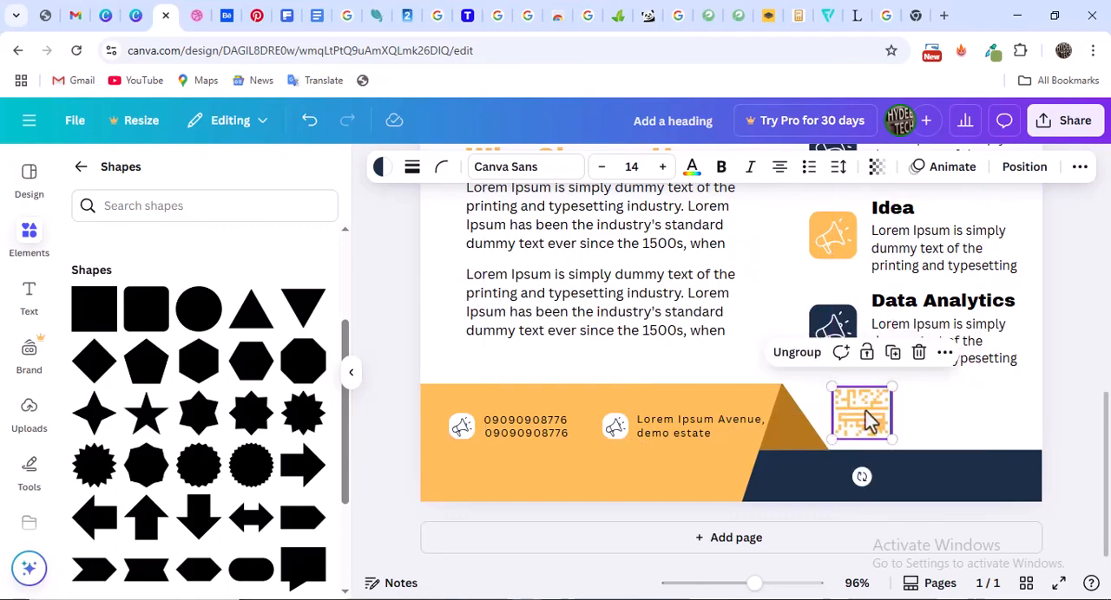
Duplicate the "Data Analytics" heading and place the copy beside the QR code
click(938, 305)
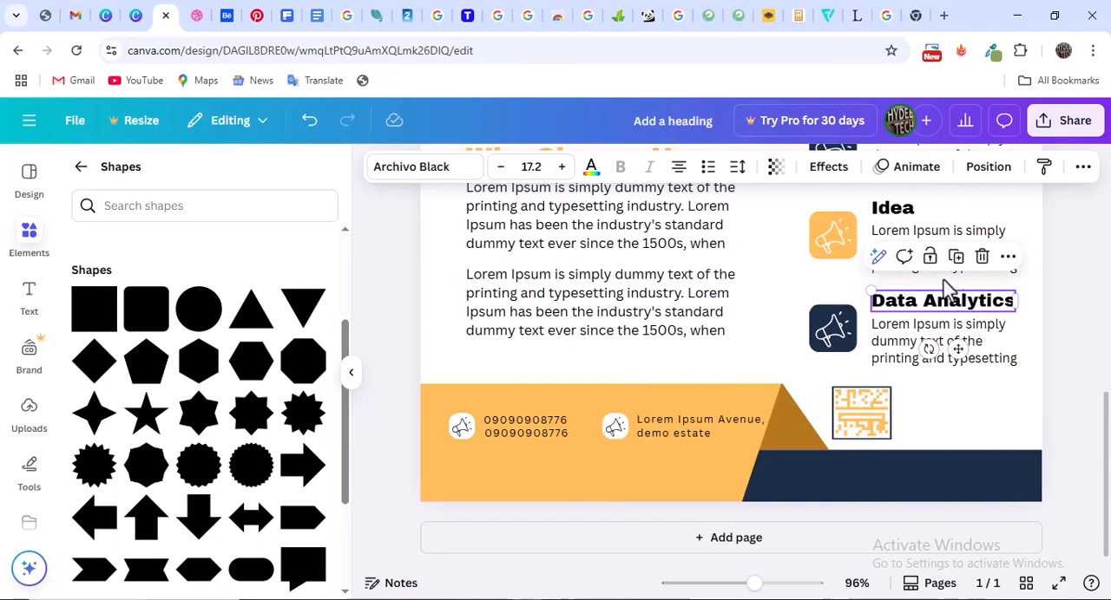
key(ctrl+d)
drag(939, 318, 946, 395)
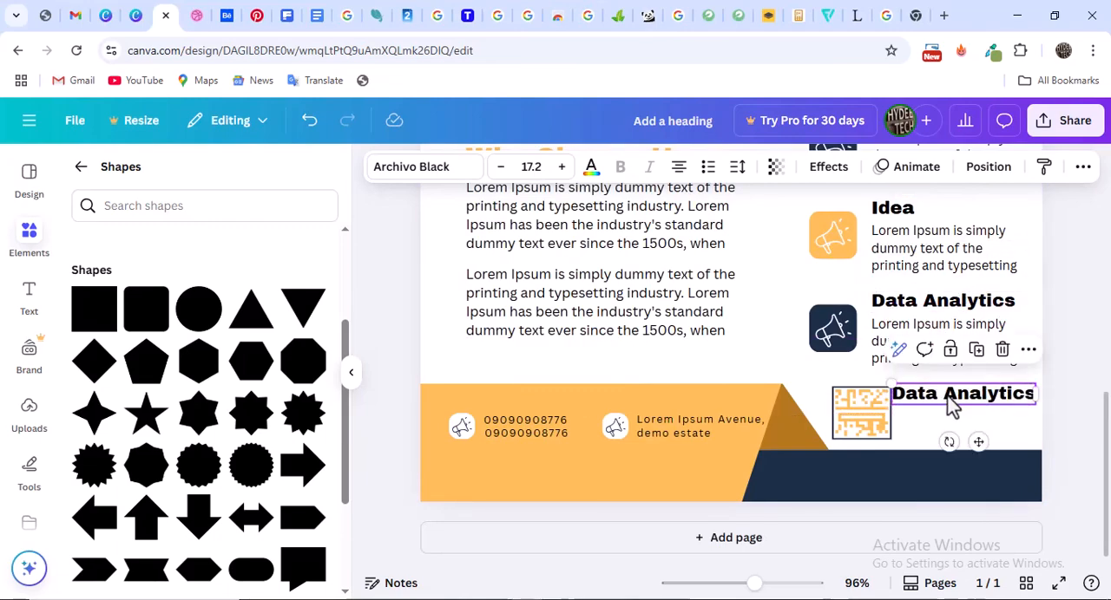
Replace the copied heading's text with "Call Now!", following the wording in the Dribbble reference
double_click(953, 406)
text(Call)
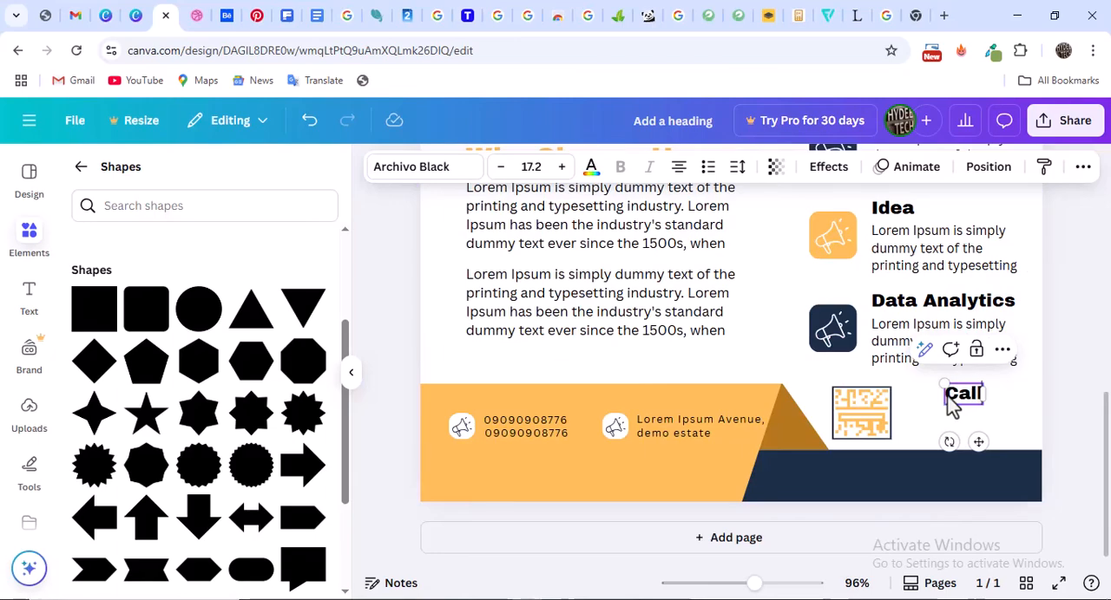
click(196, 15)
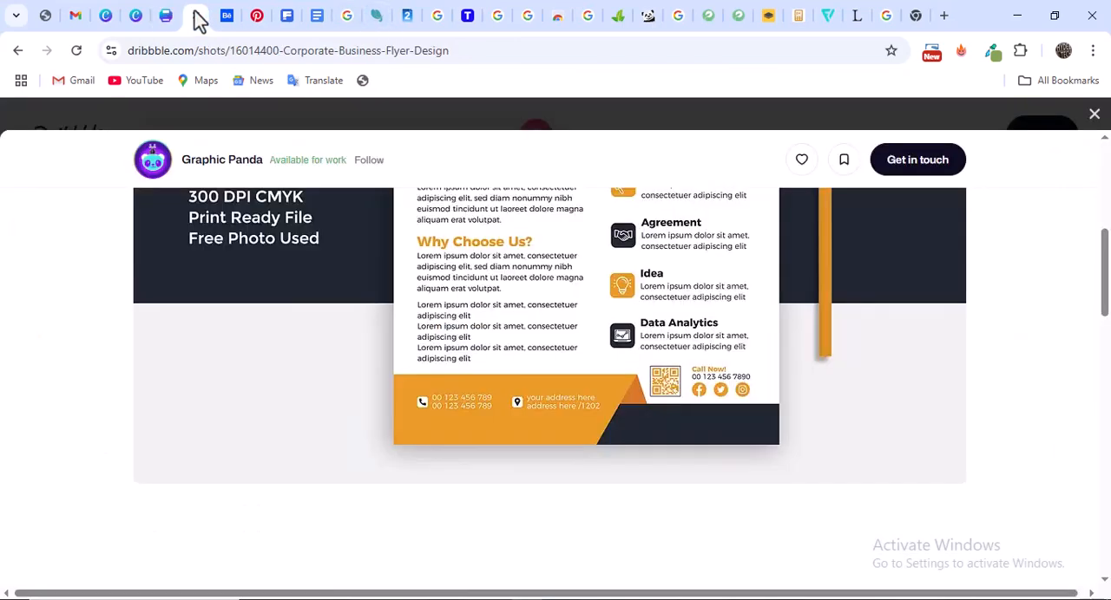
click(169, 17)
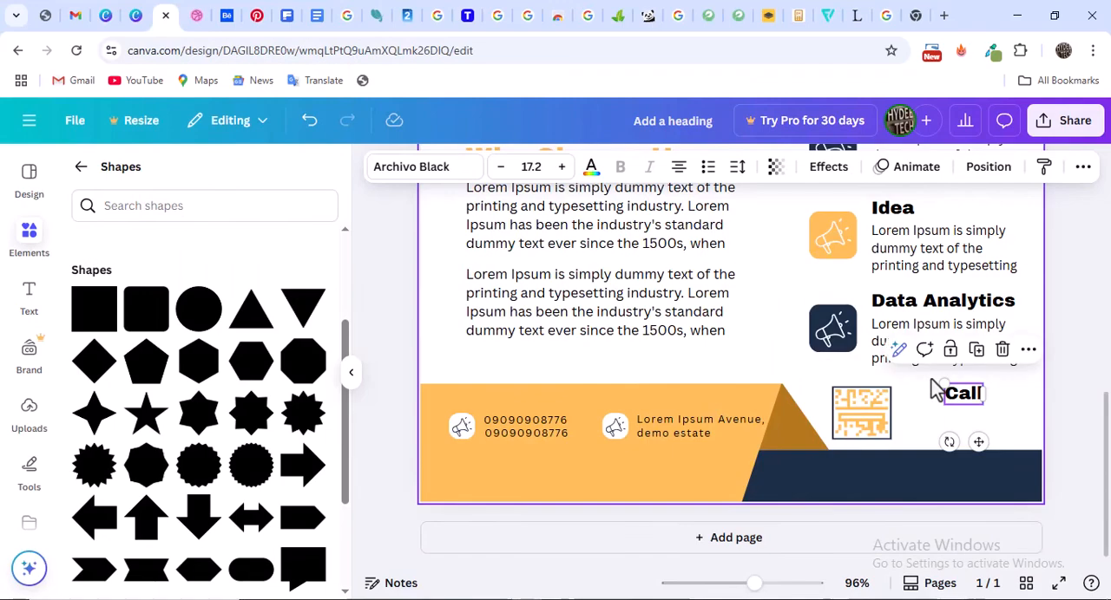
double_click(965, 396)
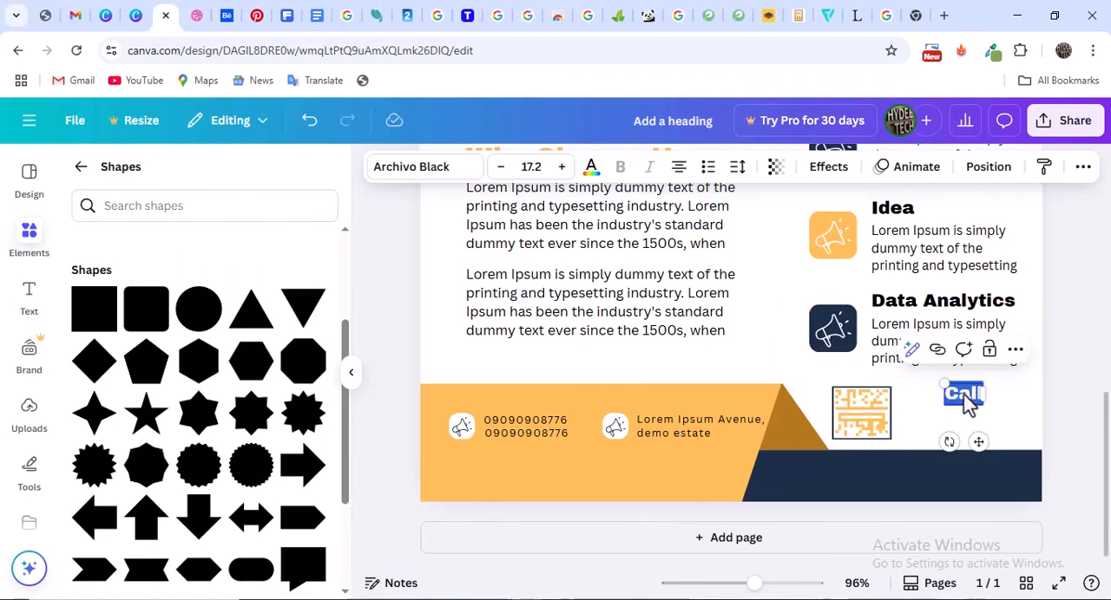
key(End)
text(No)
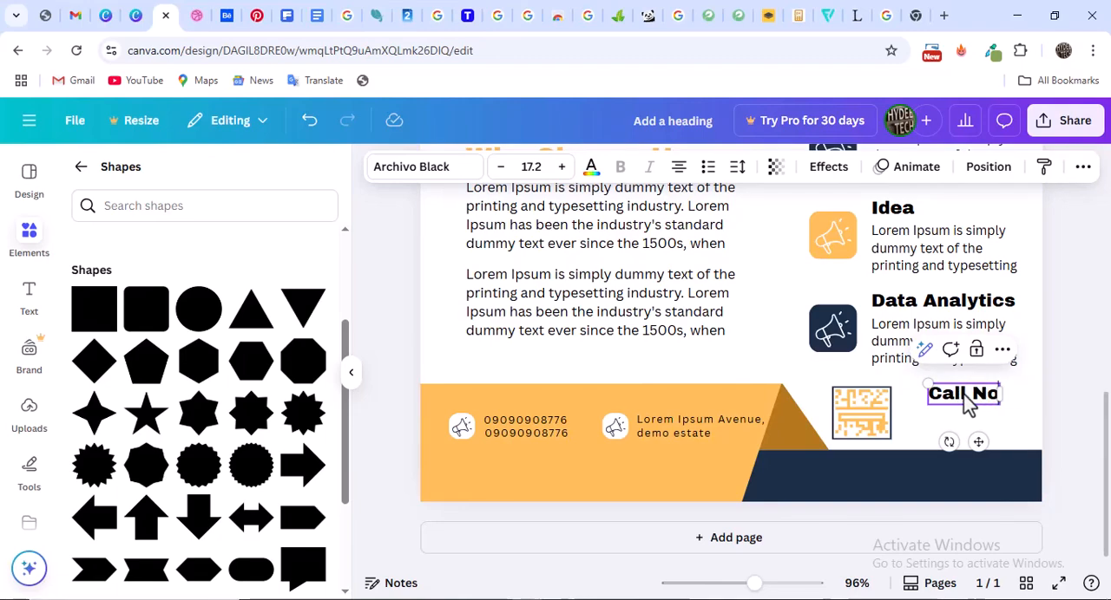
text(w!)
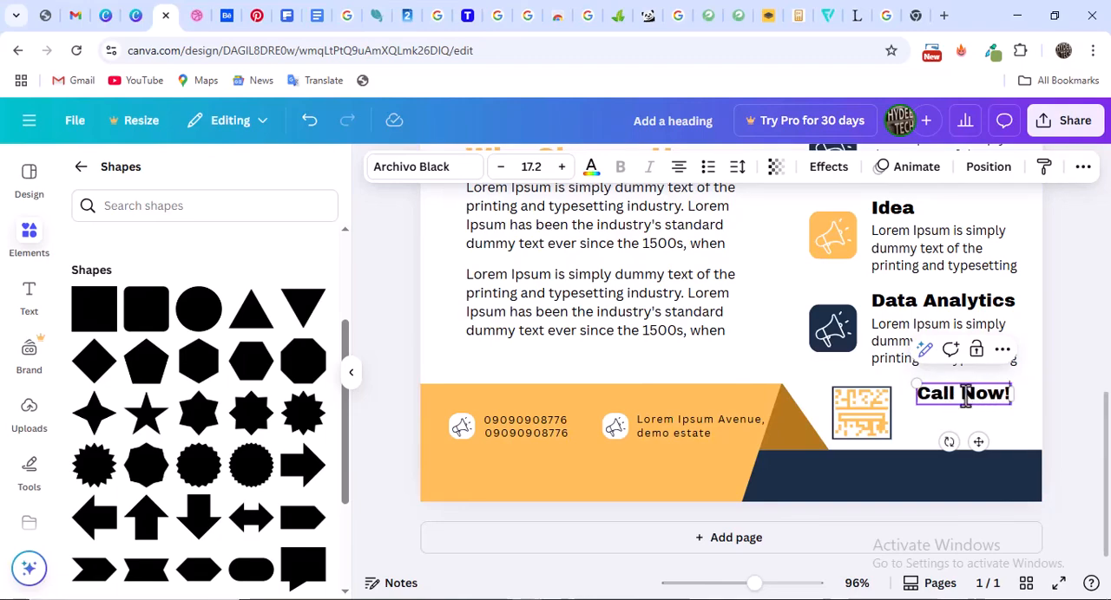
click(1079, 390)
Reduce the "Call Now!" heading to font size 12.2 and move it closer to the QR code
click(999, 402)
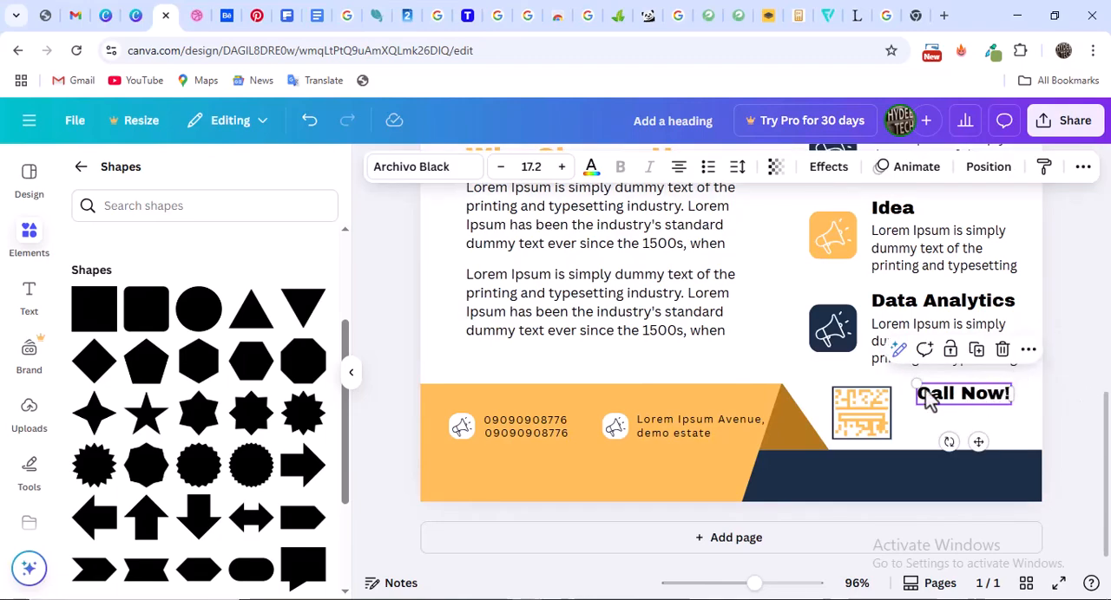
click(500, 171)
click(500, 170)
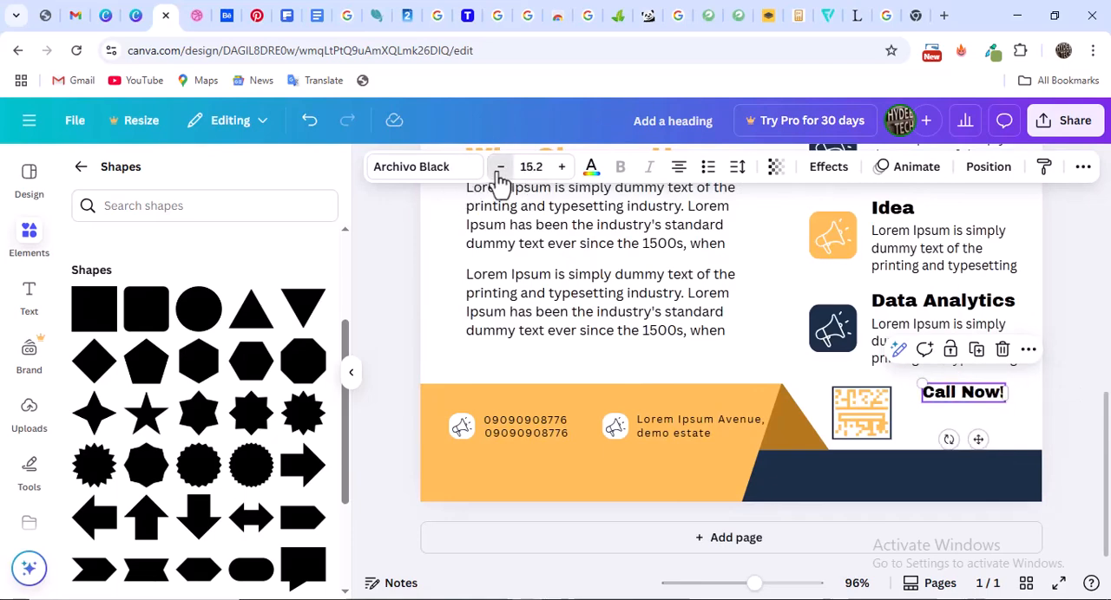
click(500, 170)
click(500, 170)
click(500, 171)
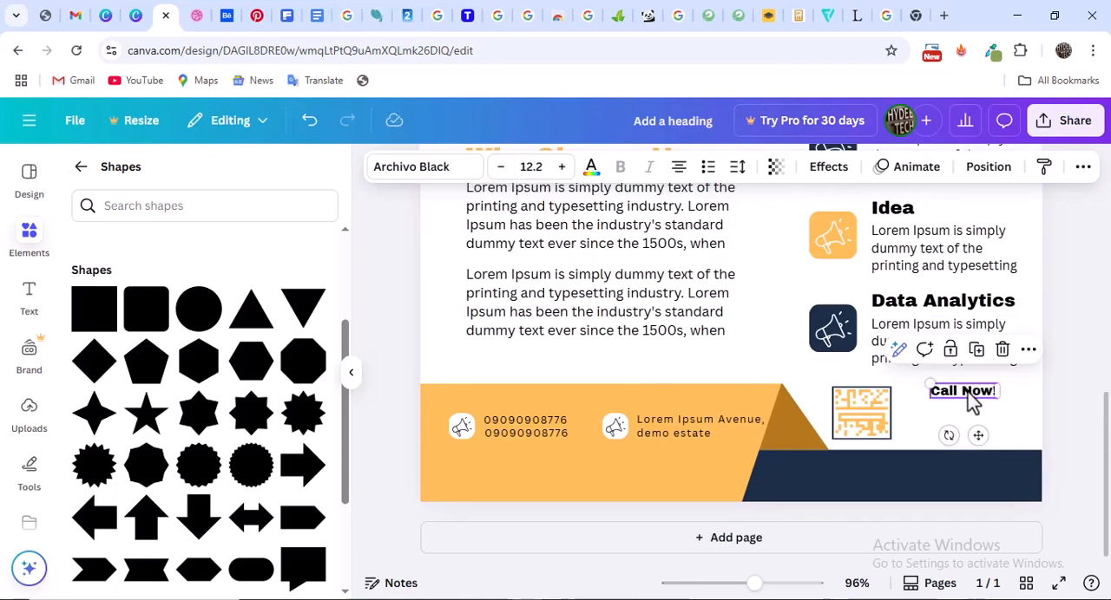
drag(970, 396, 945, 396)
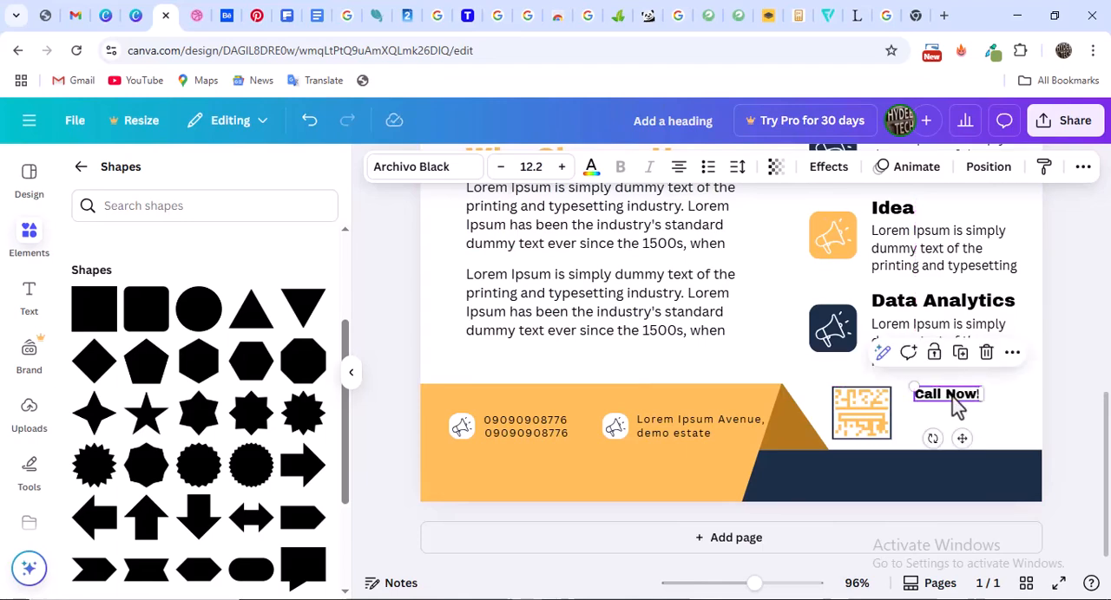
Copy the first phone number in the footer and paste it into the page as a separate text box
click(540, 424)
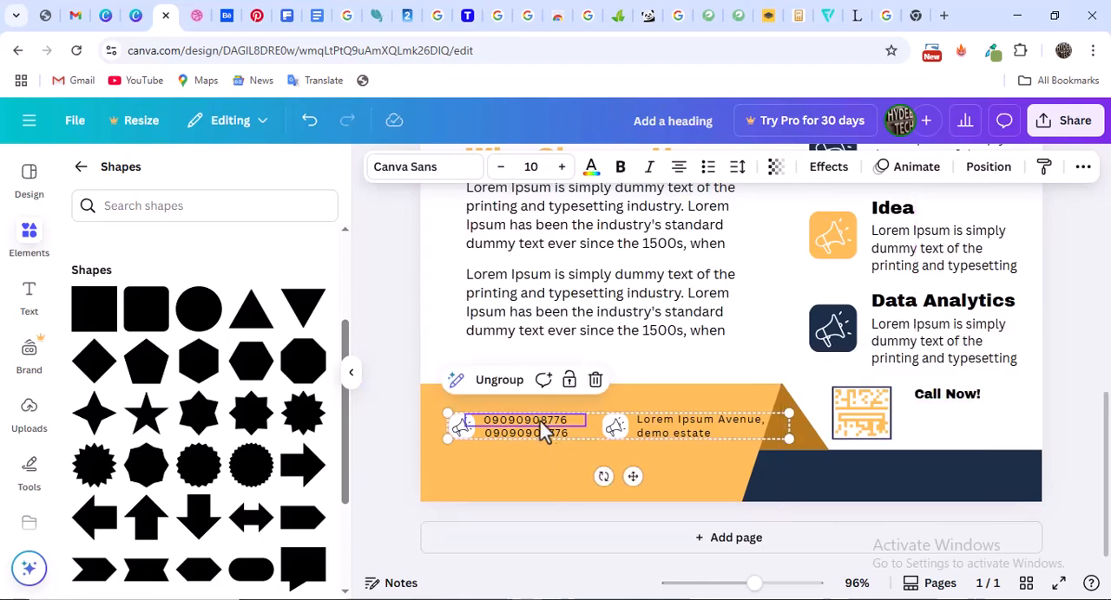
key(ctrl+z)
double_click(546, 421)
key(ctrl+c)
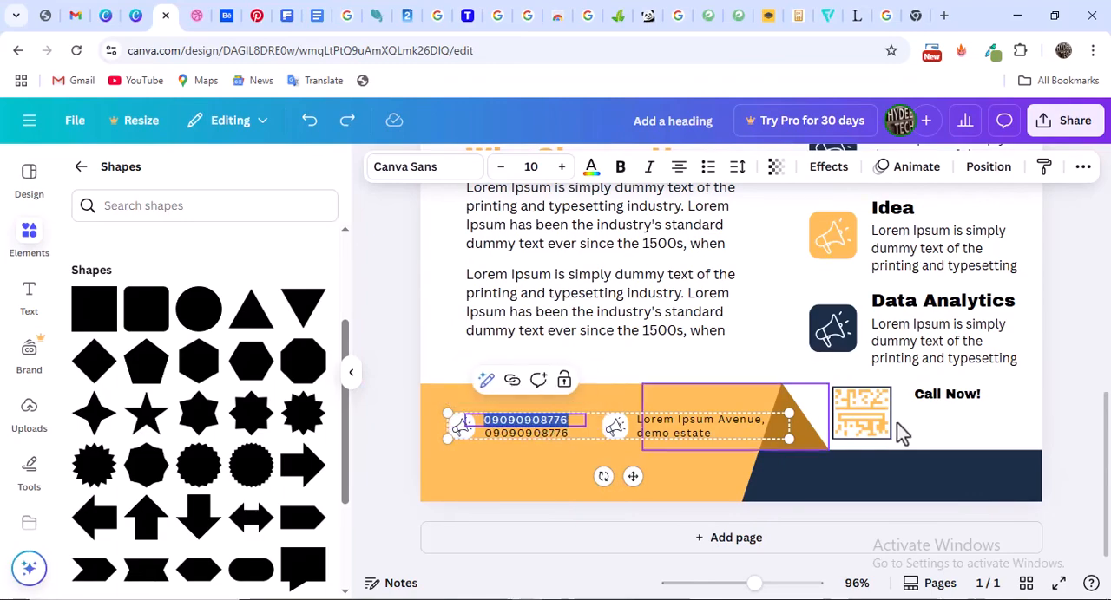
click(944, 395)
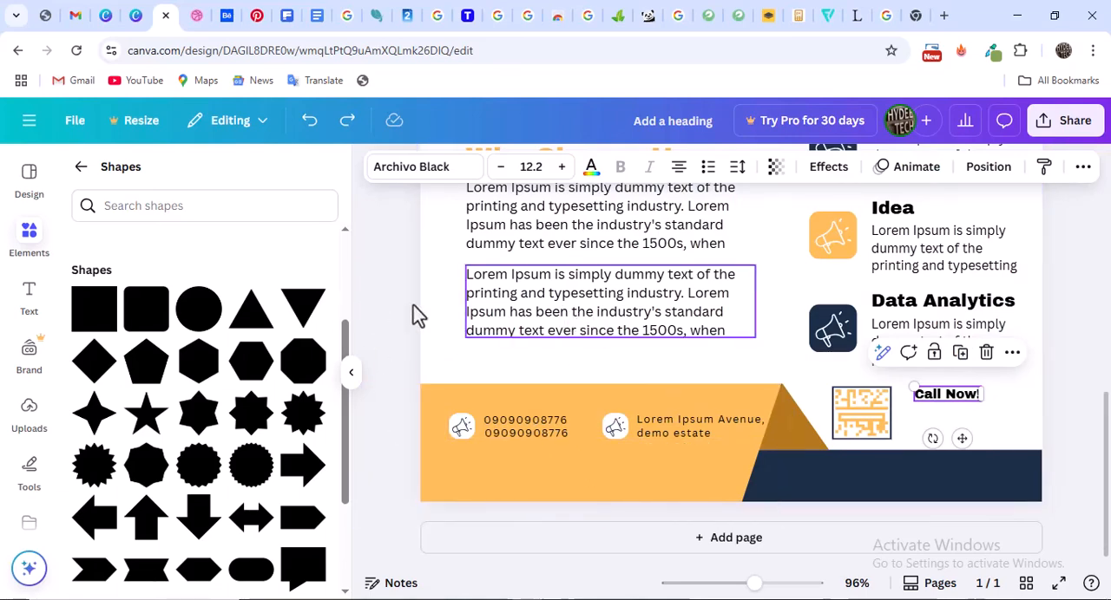
click(31, 298)
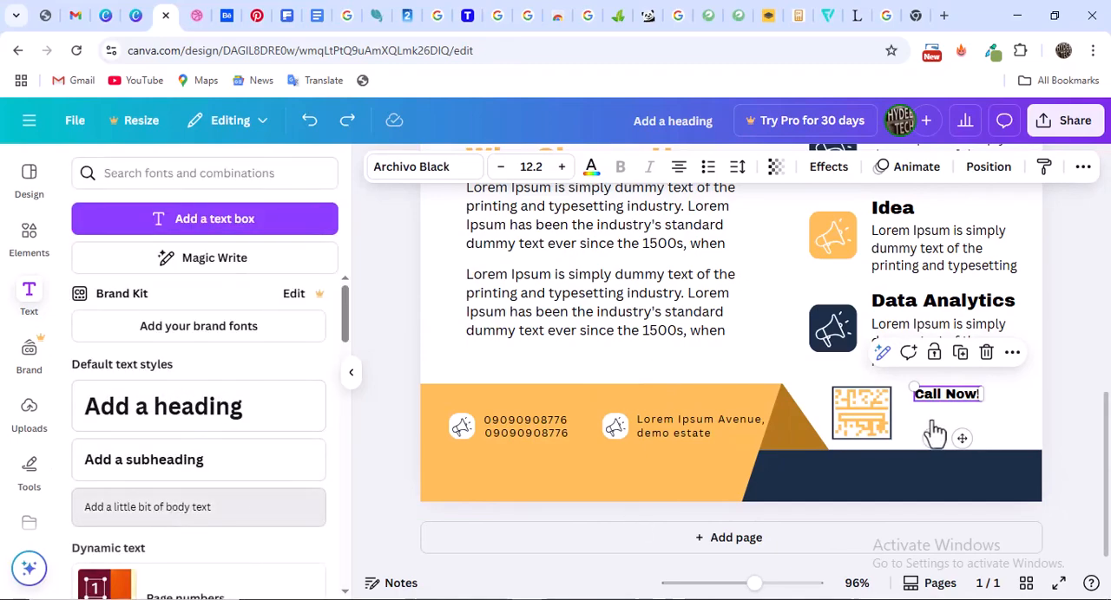
drag(934, 431, 774, 334)
key(ctrl+v)
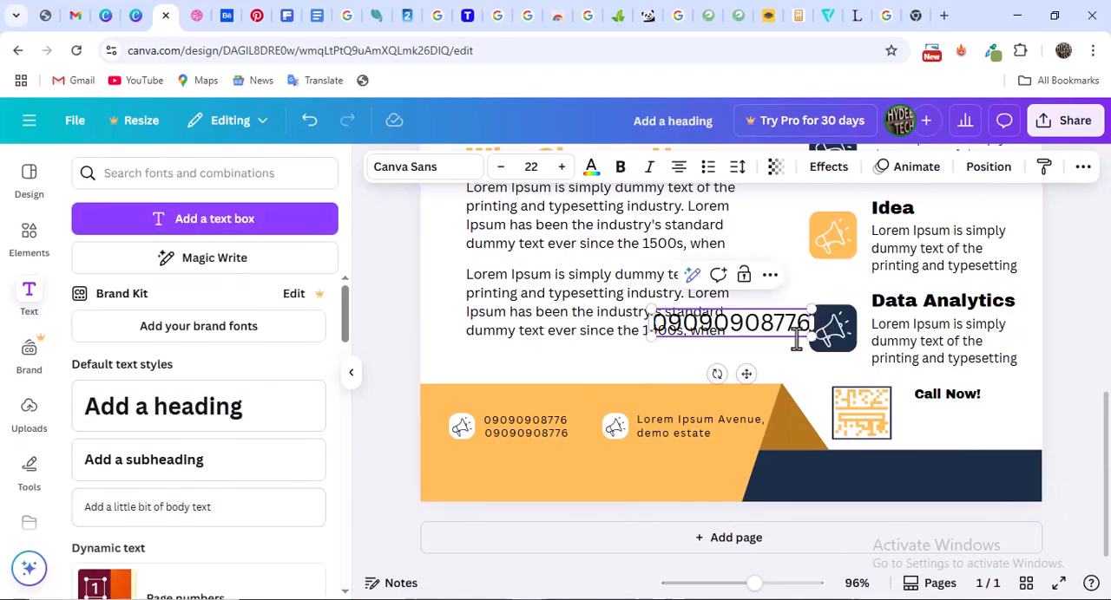
click(755, 347)
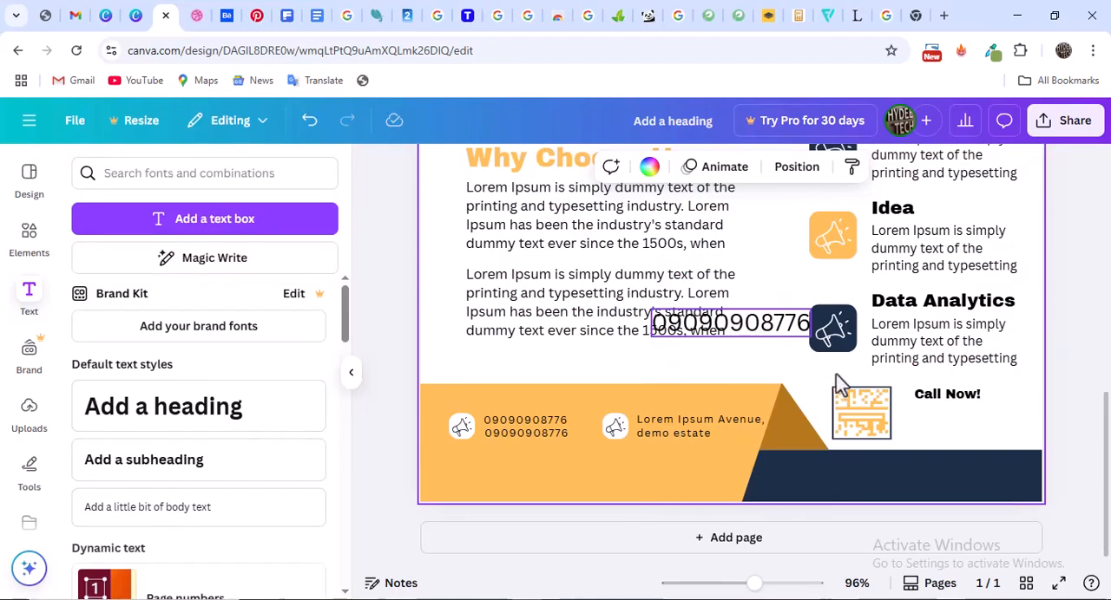
Set the pasted phone number to font size 12 and position it under "Call Now!", aligned with the heading's left edge
drag(781, 323, 1025, 419)
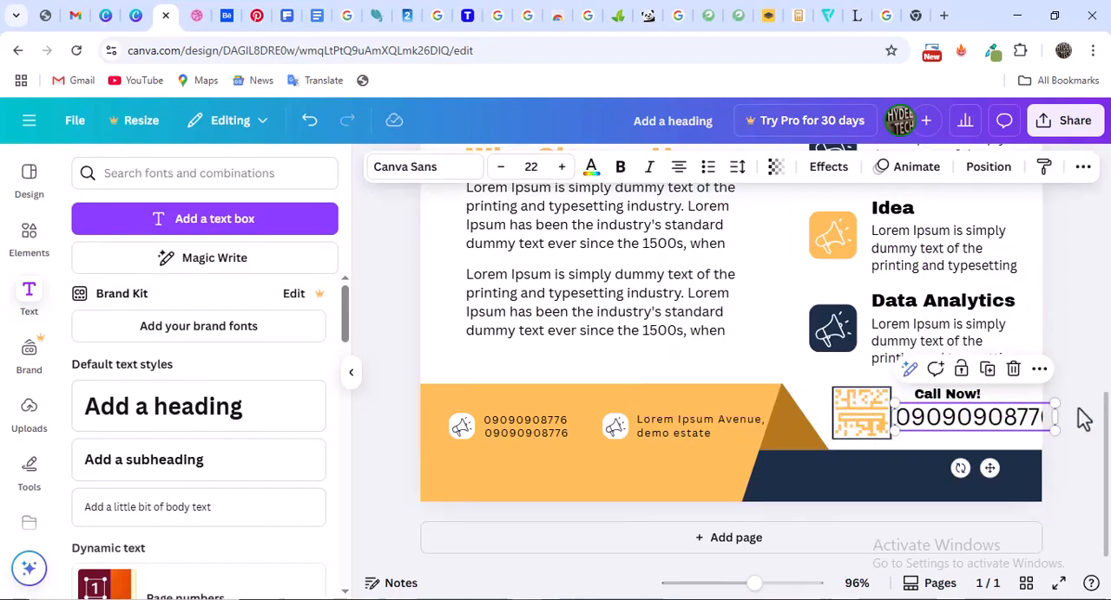
click(500, 166)
click(501, 167)
click(501, 167)
click(500, 167)
click(500, 167)
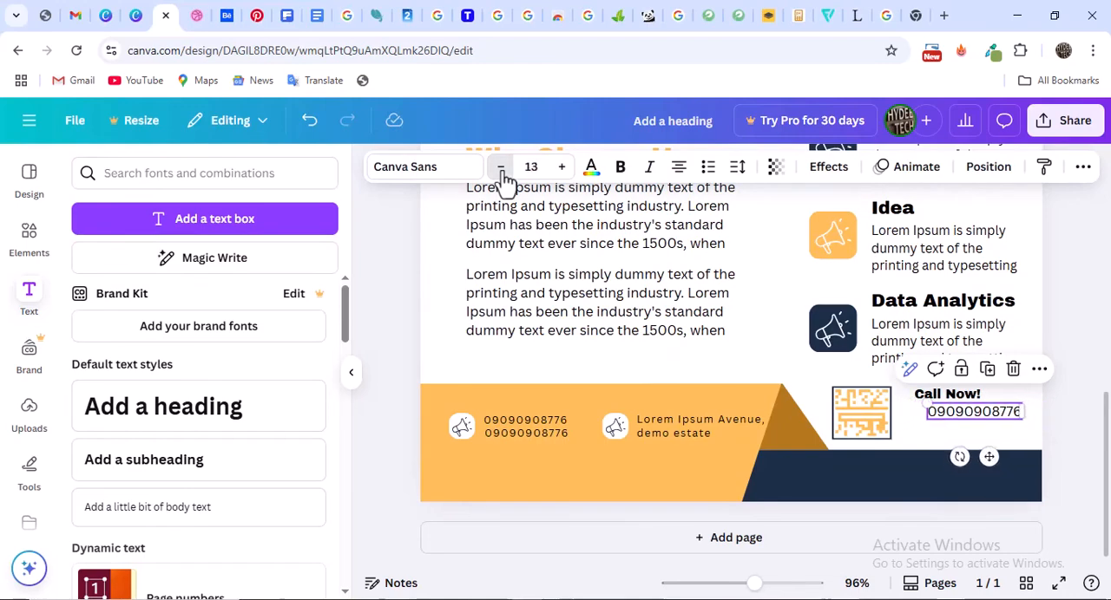
click(501, 166)
click(500, 166)
click(501, 167)
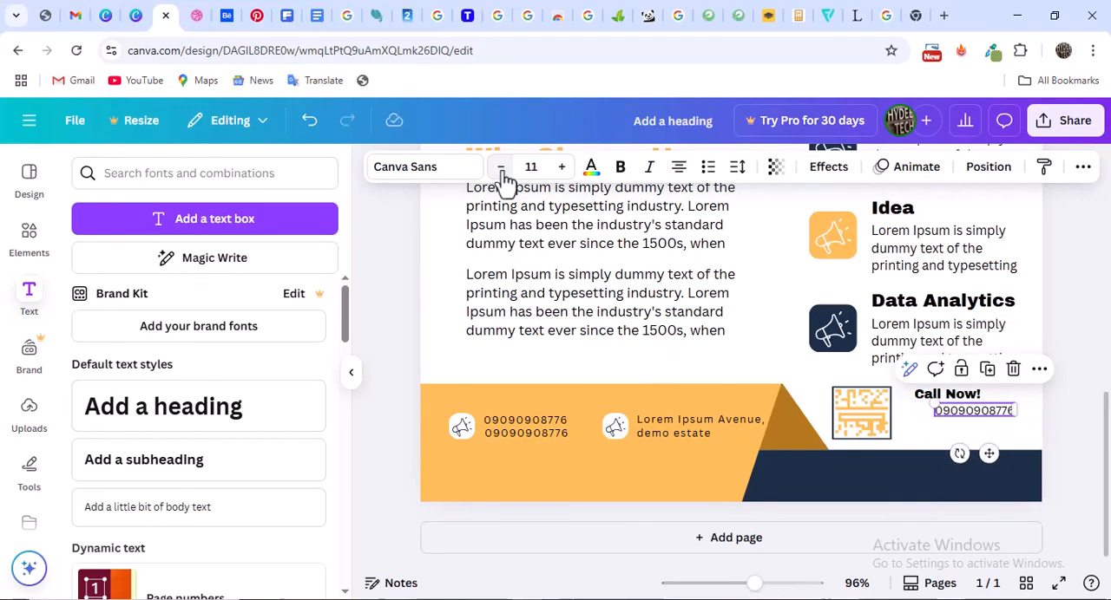
click(501, 167)
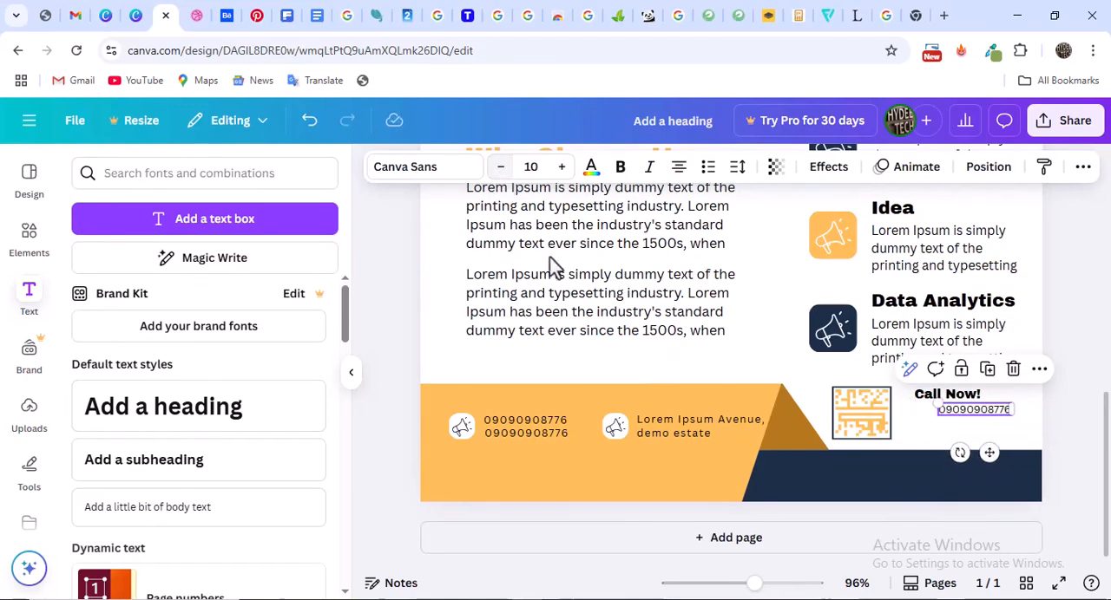
click(562, 169)
click(563, 167)
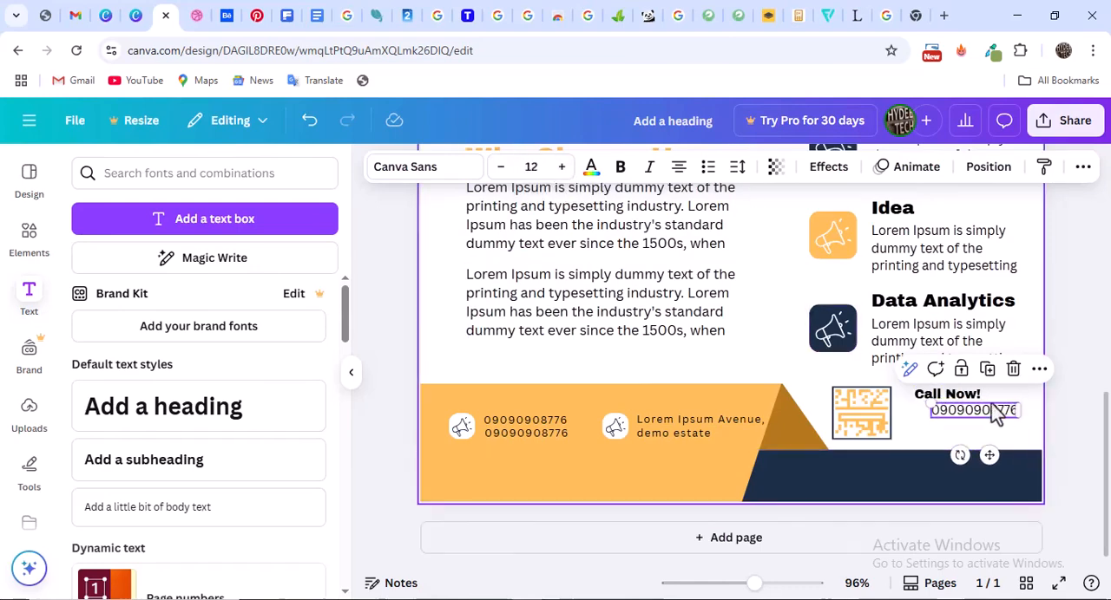
drag(990, 411, 968, 413)
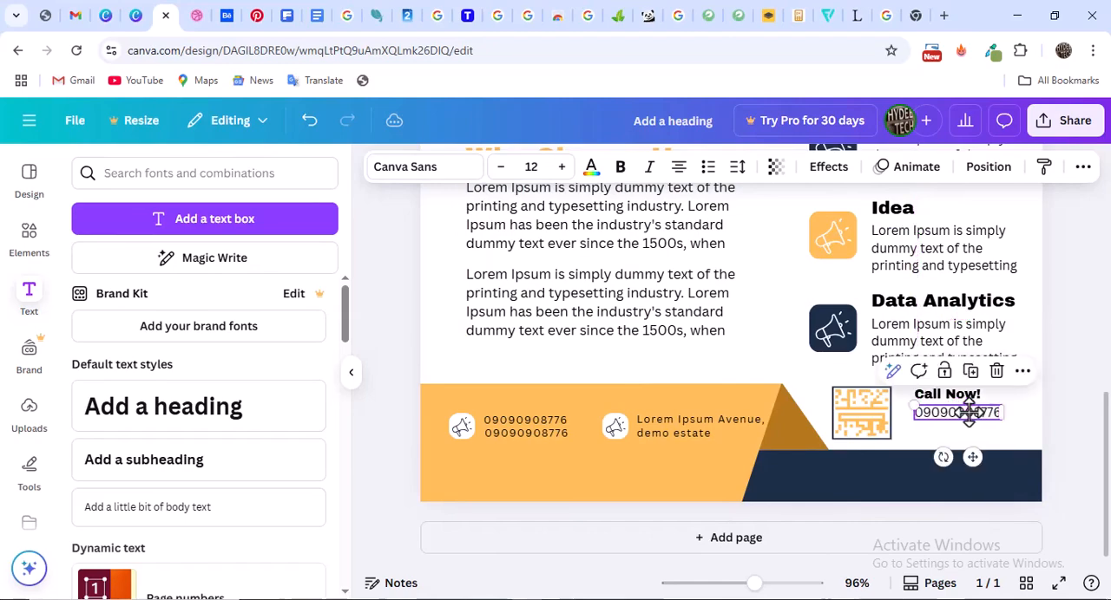
Check the phone number against the Dribbble reference, reduce it to size 11 and realign it under "Call Now!"
click(187, 17)
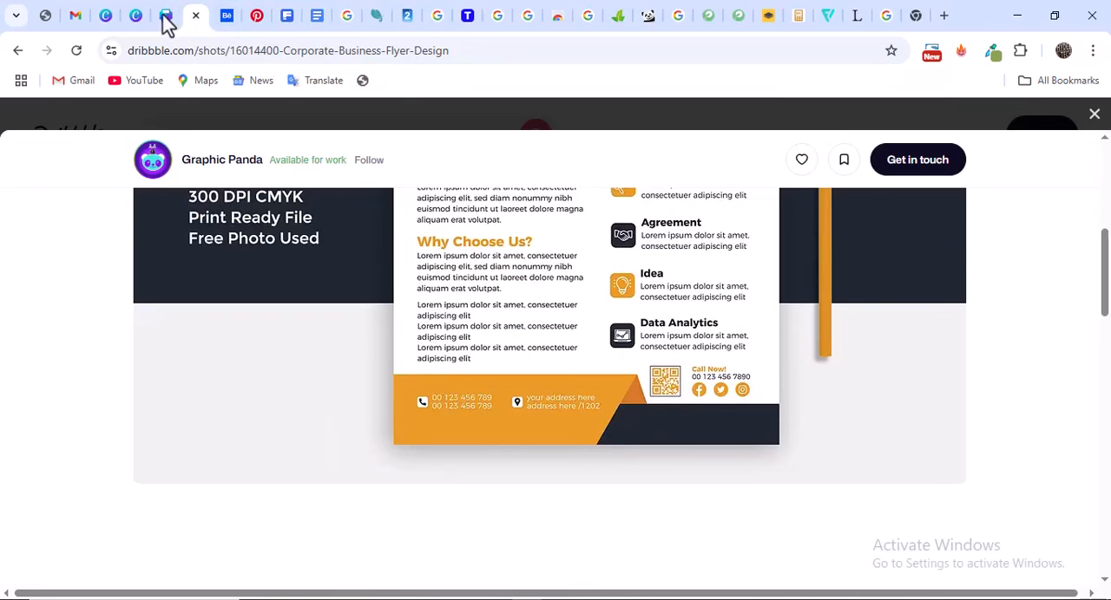
click(165, 18)
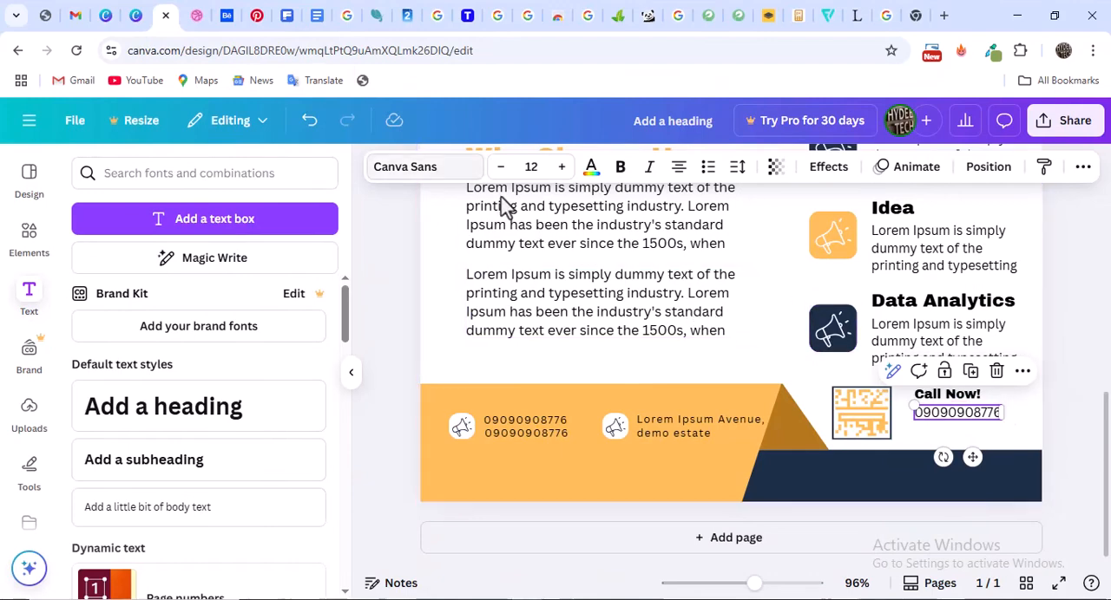
click(501, 167)
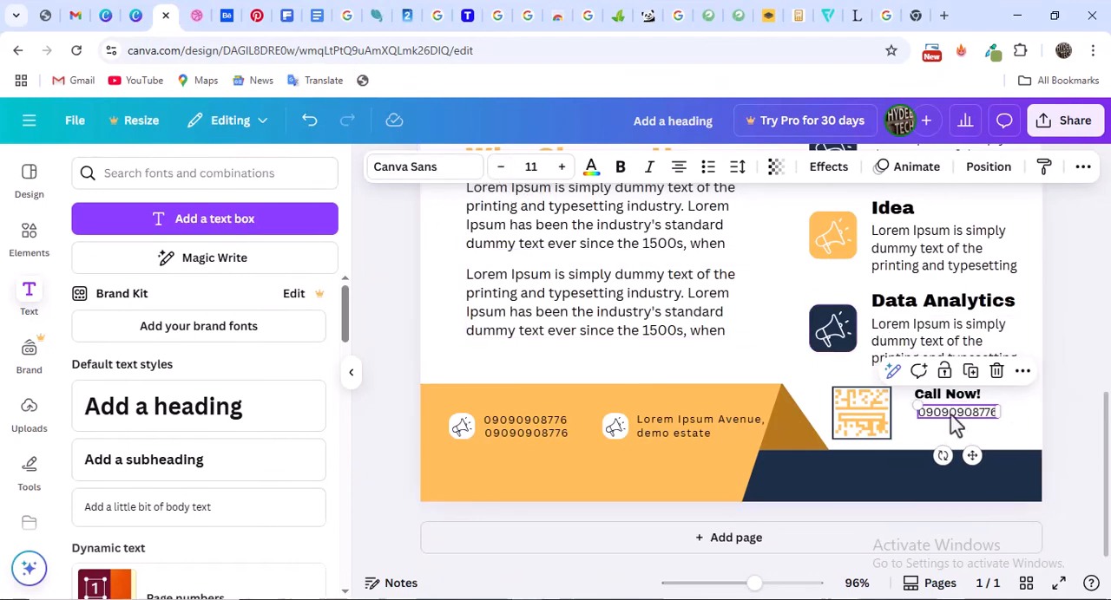
drag(953, 415, 946, 415)
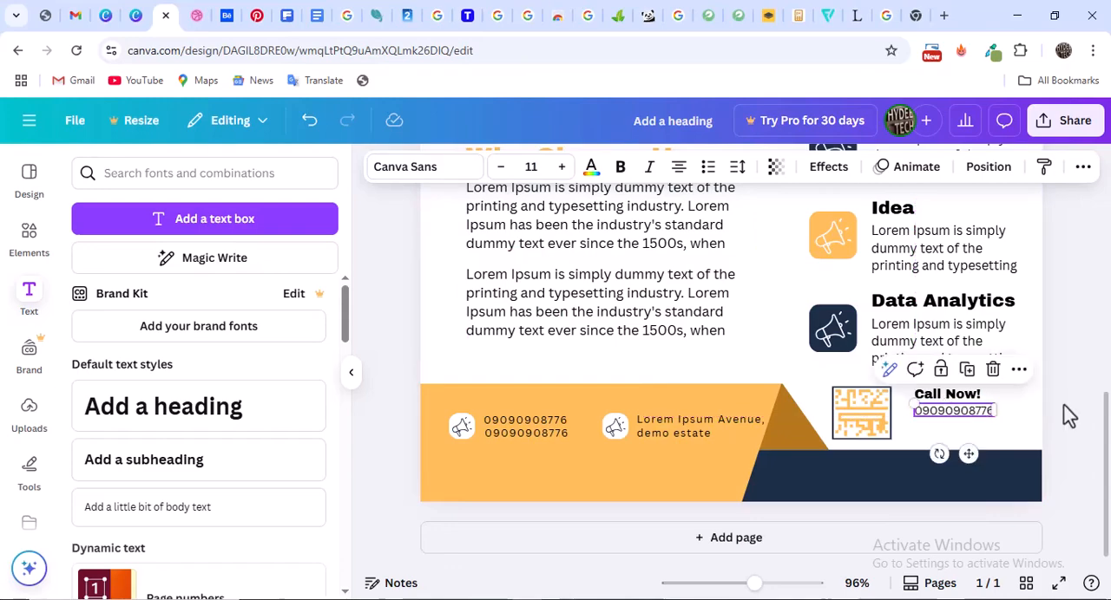
click(1069, 409)
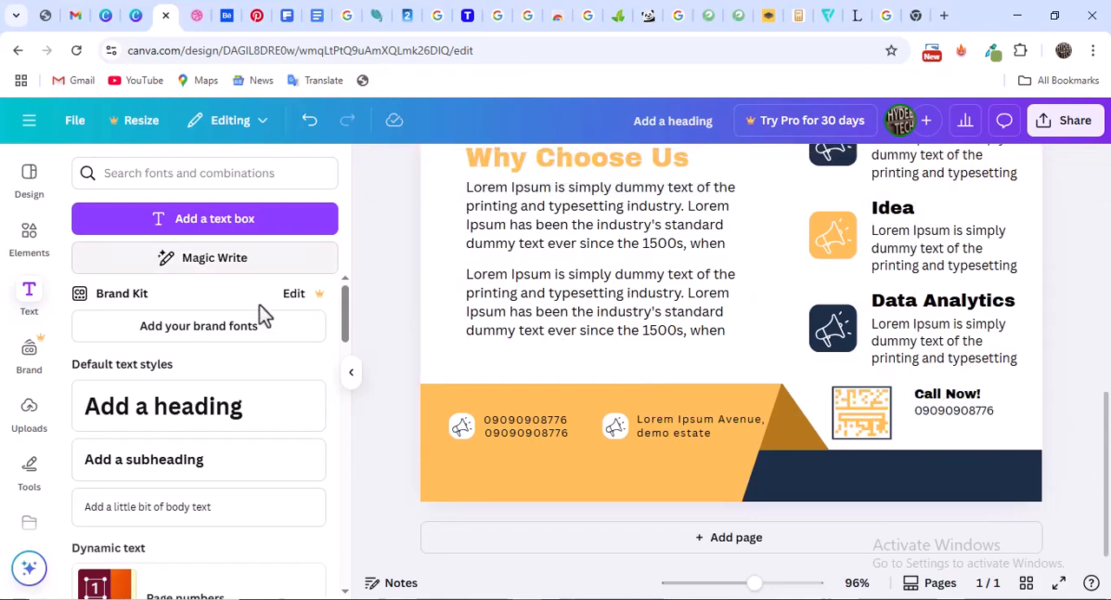
Add a circle shape to the flyer
scroll(605, 303, up, 3)
scroll(605, 303, down, 3)
click(36, 247)
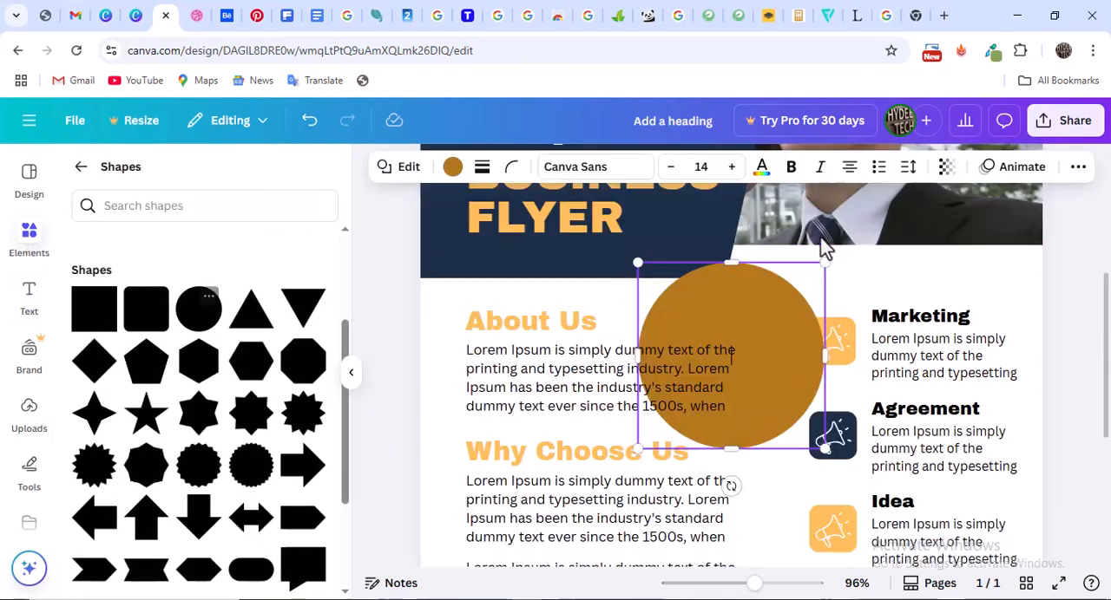
Shrink the brown circle to a small dot and move it below the phone number beside the QR code
drag(827, 261, 699, 392)
click(776, 426)
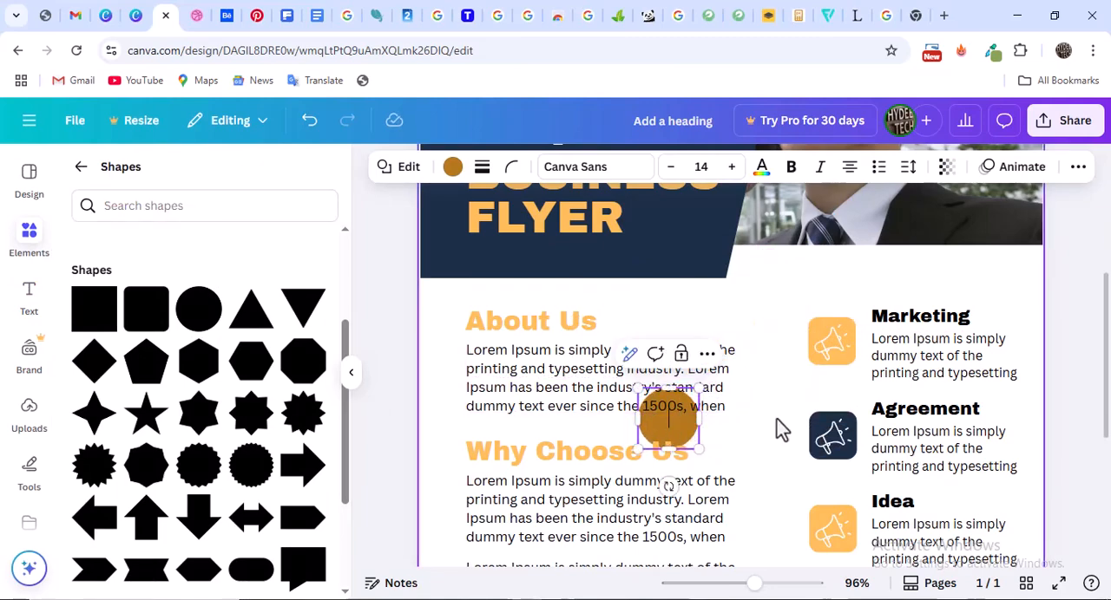
drag(756, 482, 773, 499)
scroll(820, 373, down, 3)
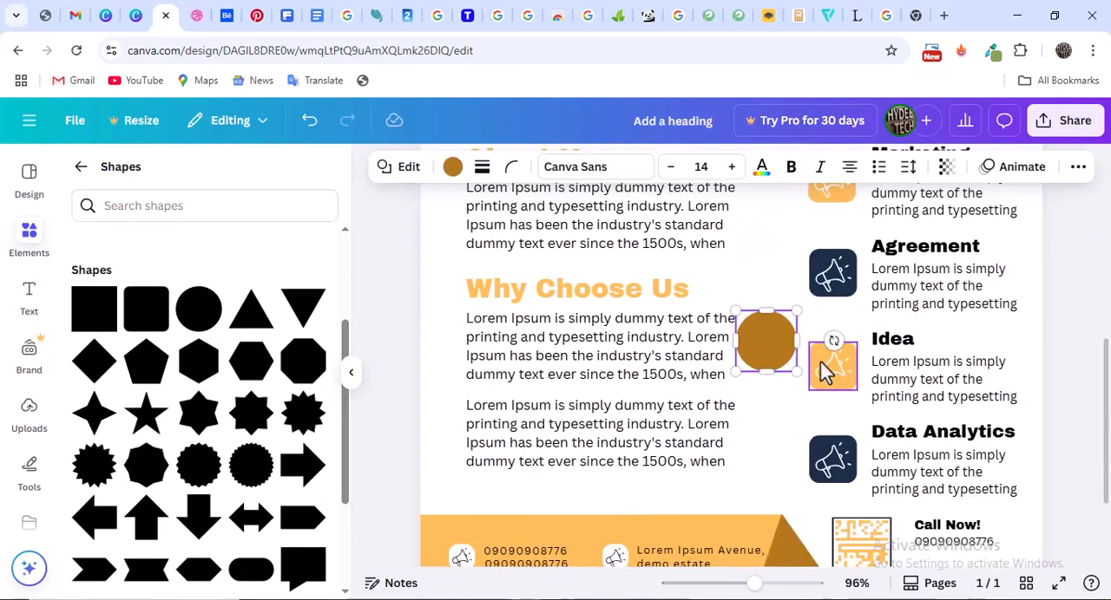
click(772, 263)
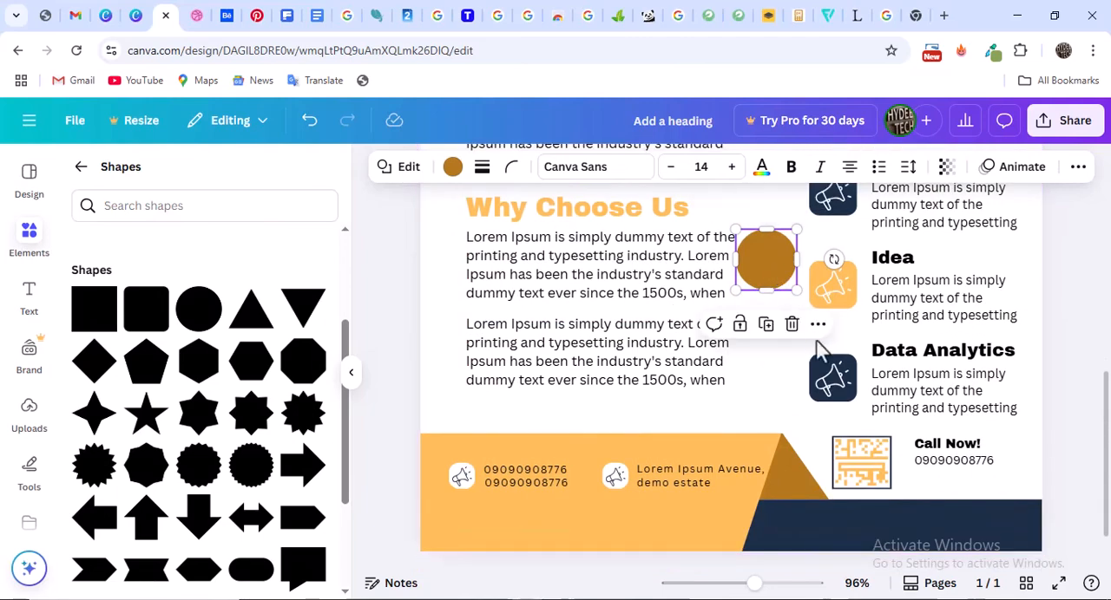
drag(768, 262, 966, 489)
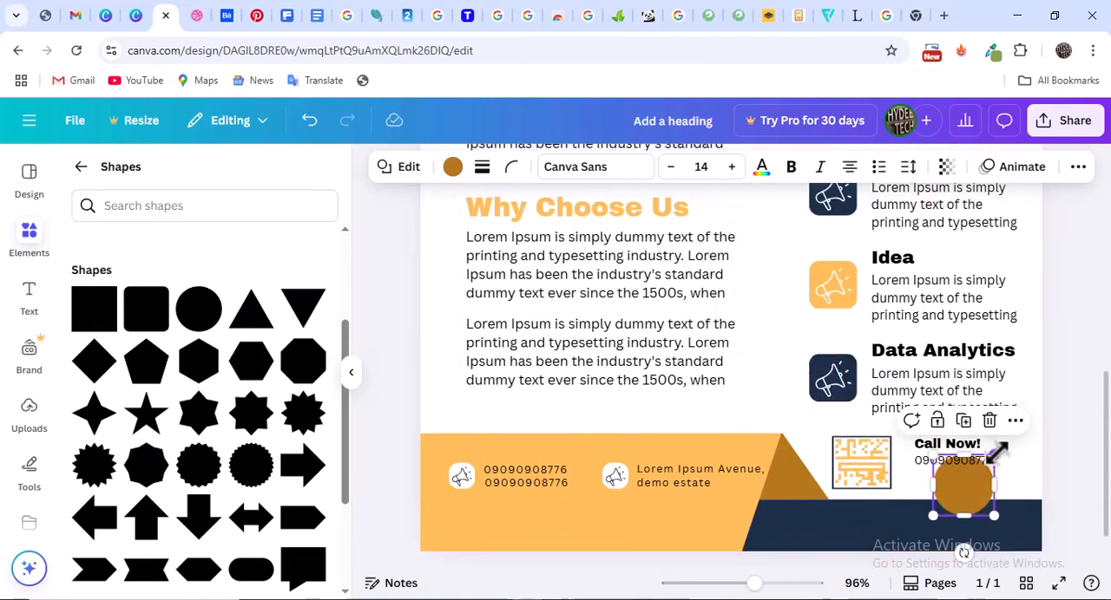
drag(998, 449, 931, 476)
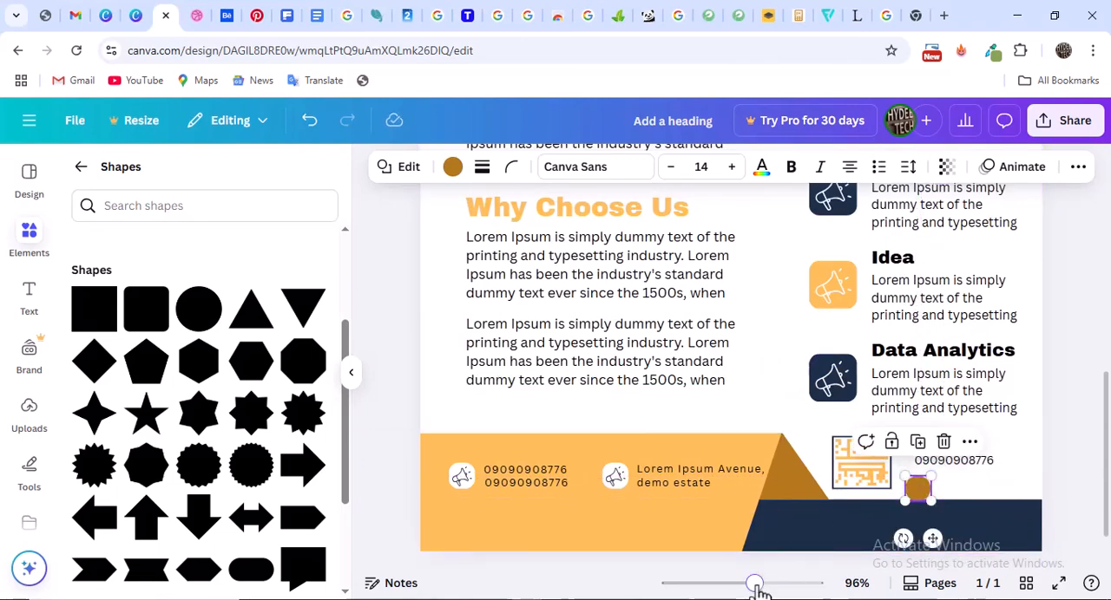
Align the small circle under the left edge of the "Call Now!" phone number and fill it with the light orange document color
drag(756, 588, 773, 585)
scroll(848, 462, down, 4)
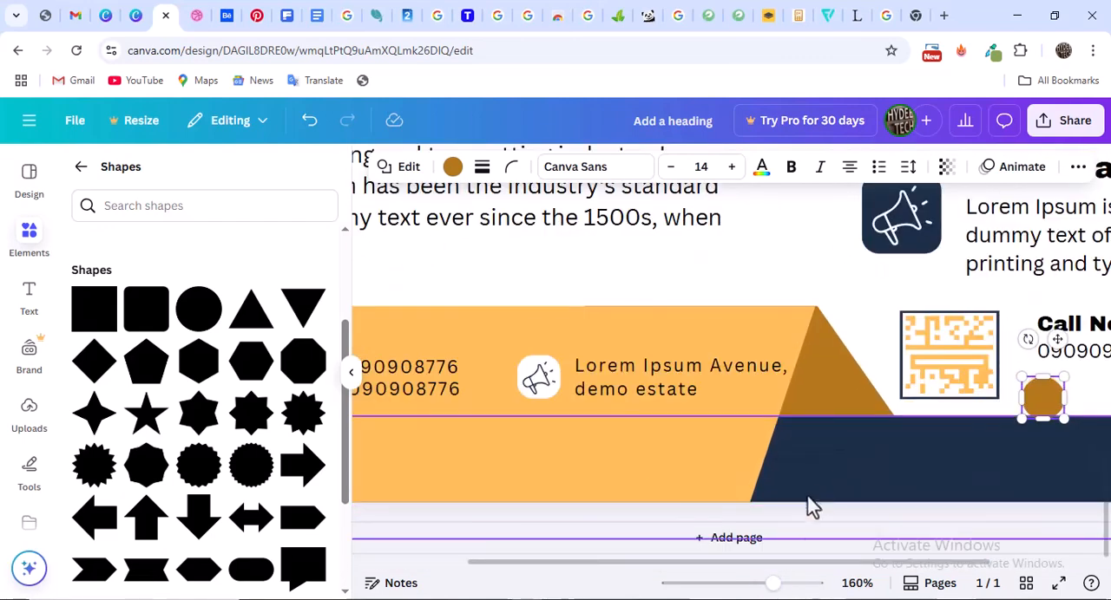
drag(893, 564, 1029, 565)
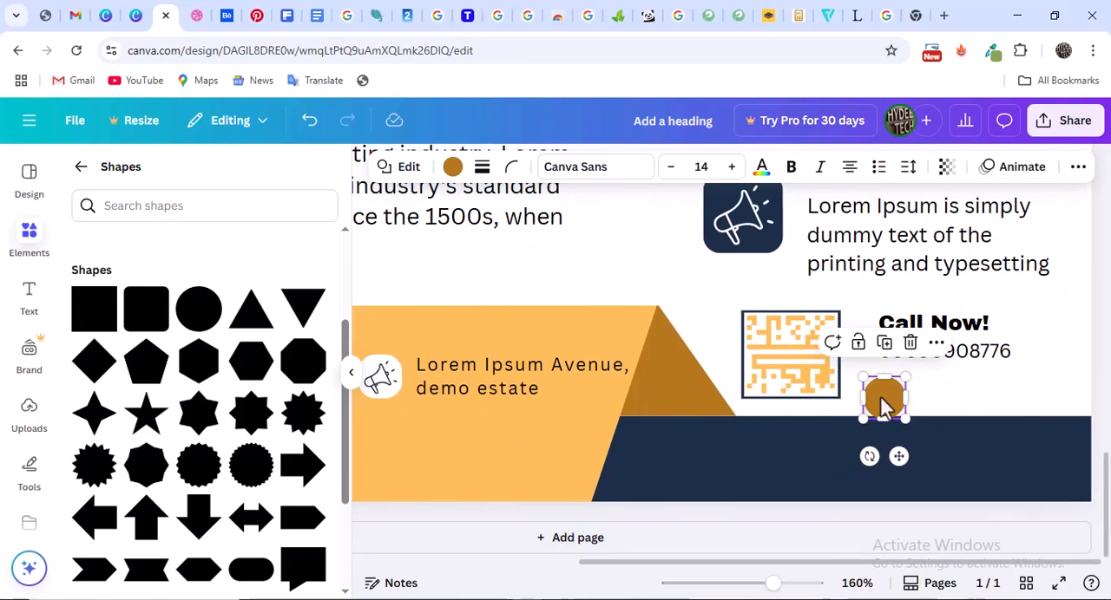
mouse_move(882, 399)
mouse_down()
mouse_move(913, 363)
mouse_move(894, 388)
mouse_up()
scroll(899, 395, up, 1)
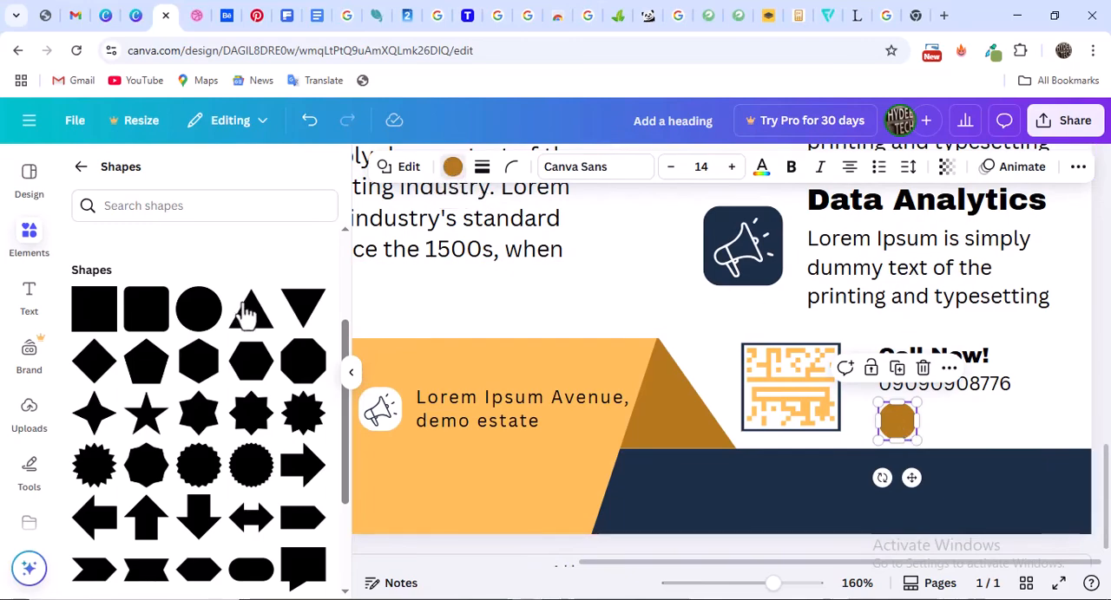
click(90, 333)
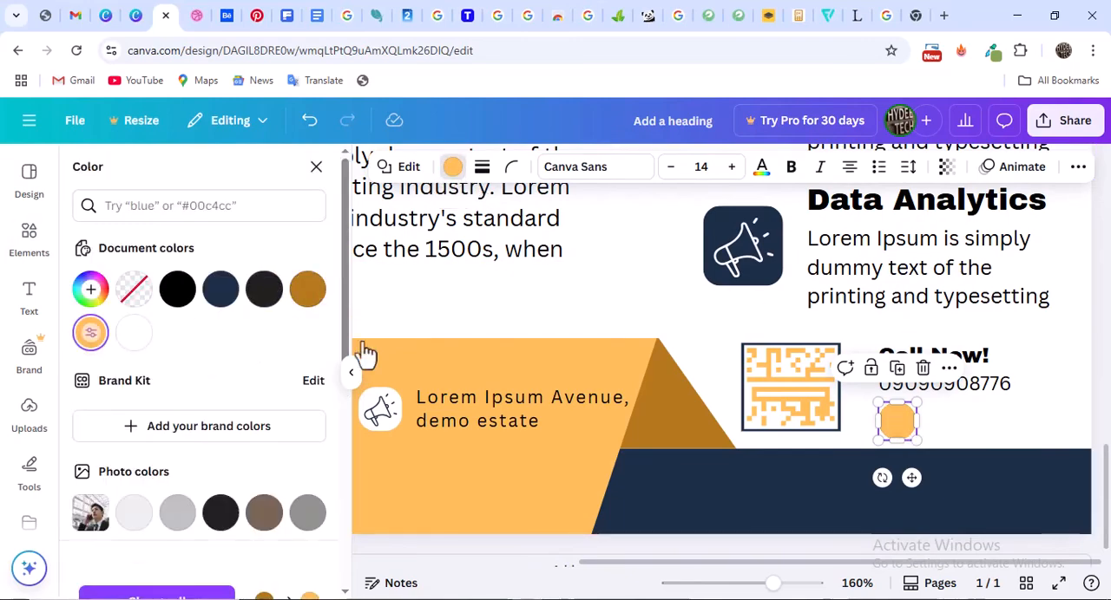
click(947, 405)
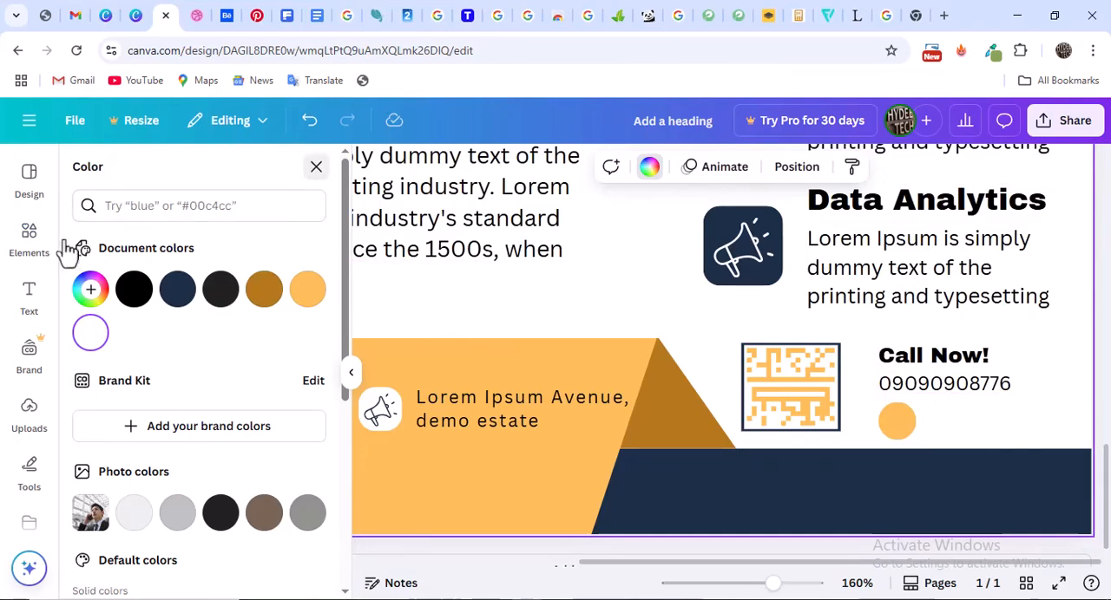
Search the design elements for "facebook icon"
click(26, 248)
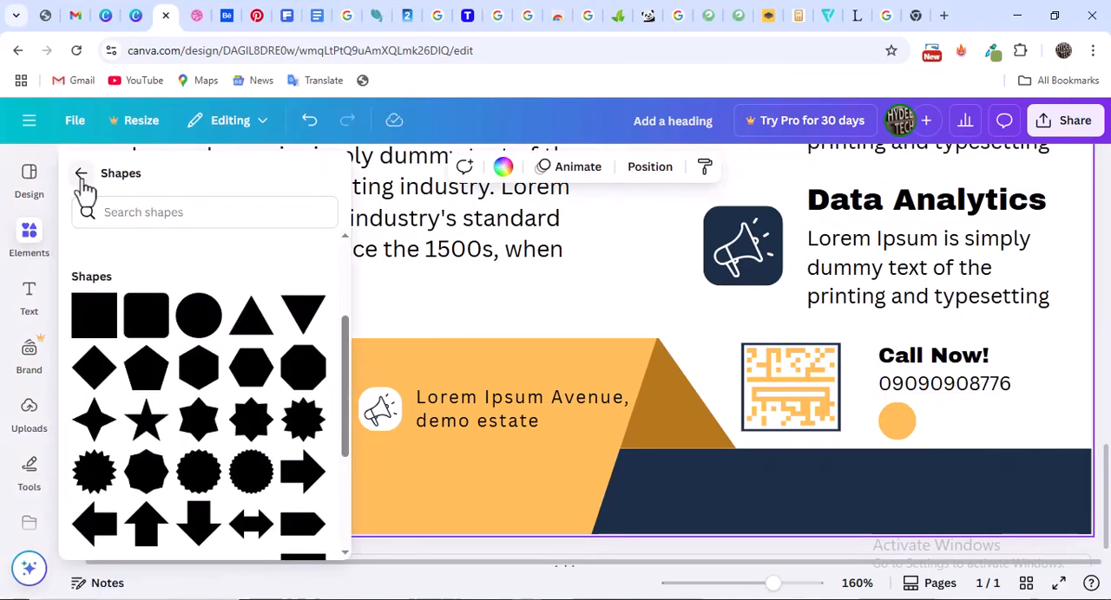
click(81, 166)
click(179, 183)
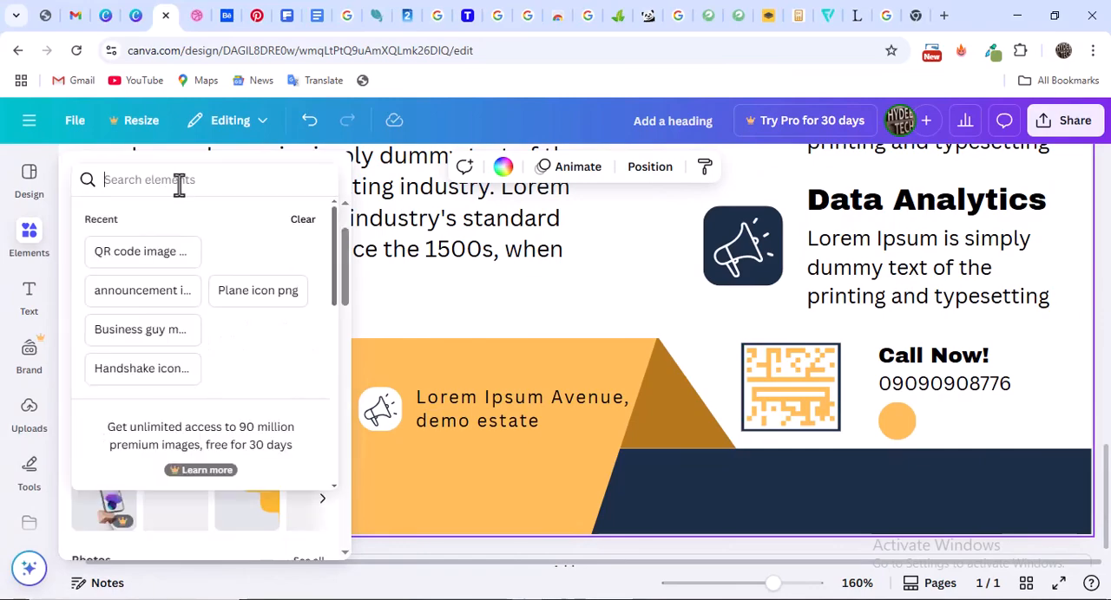
text(faceboo)
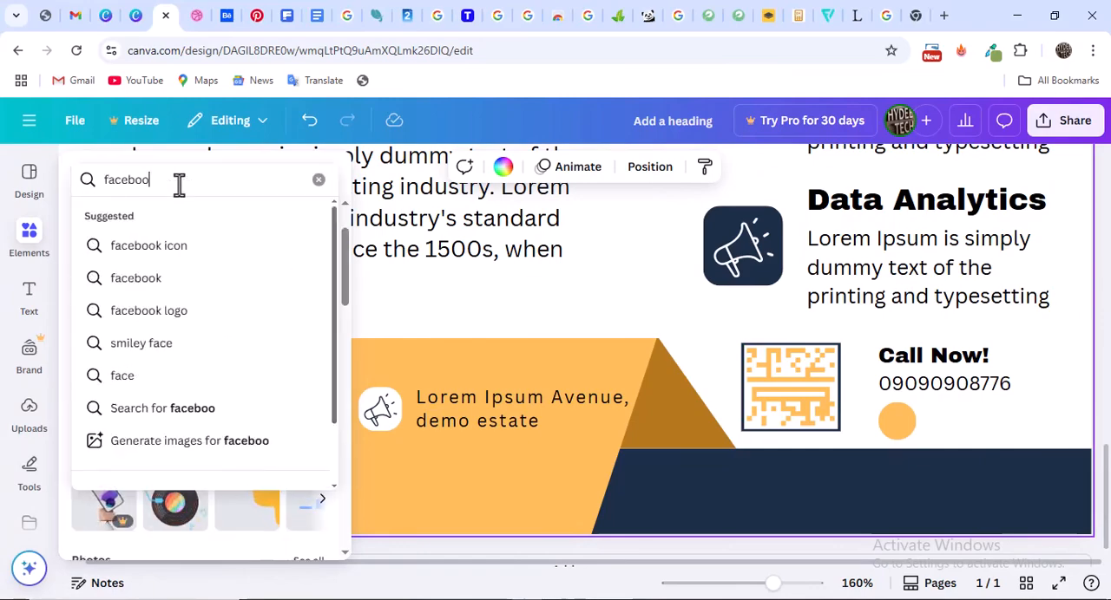
text(k icon)
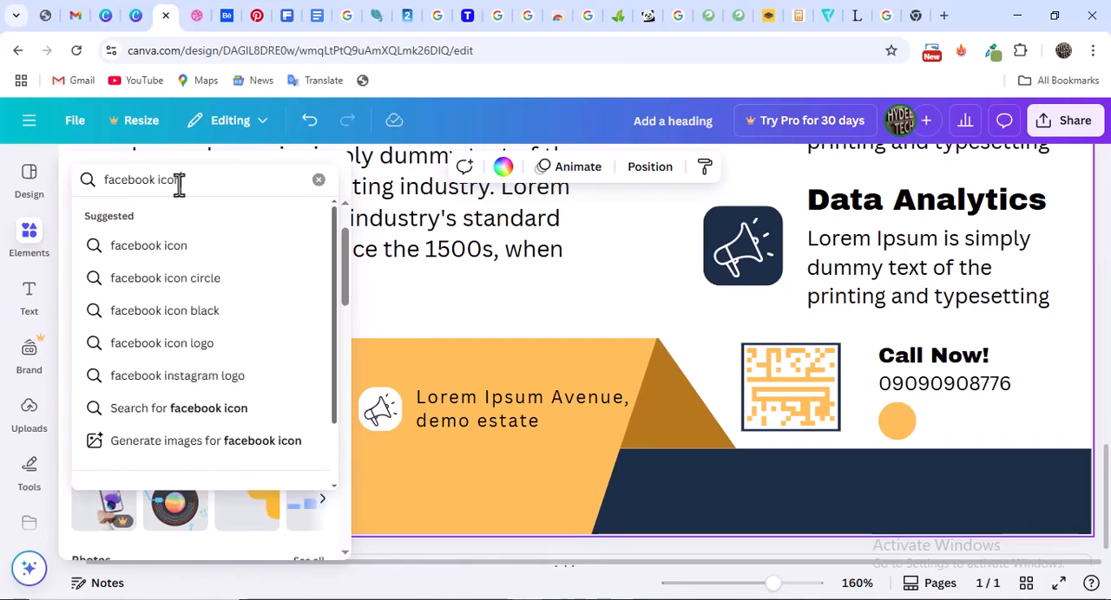
key(Return)
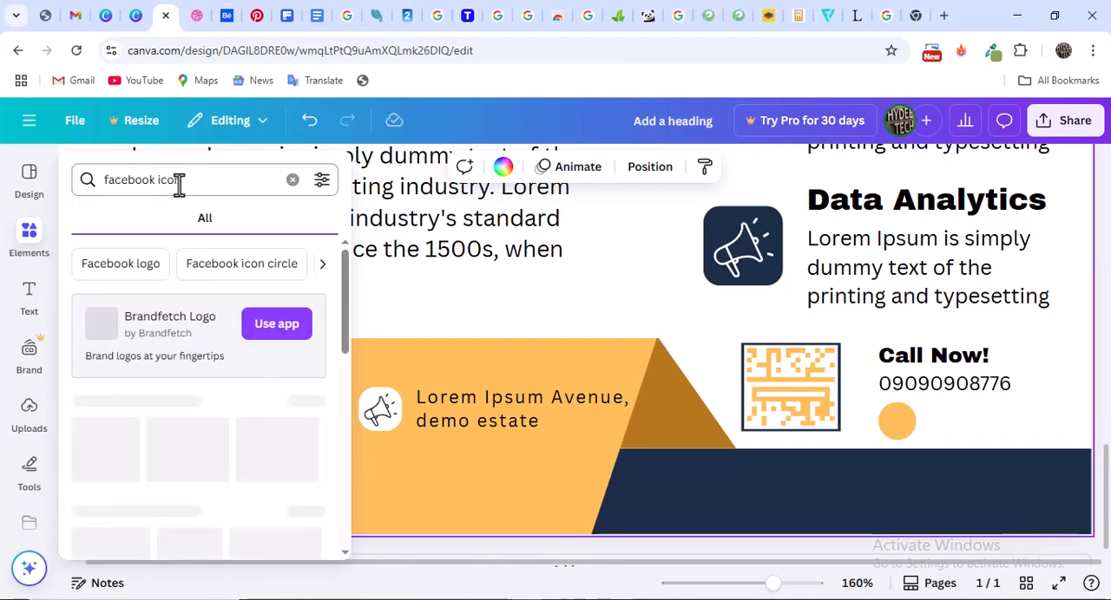
Limit the Facebook icon results to graphics and add the plain black "f" icon to the flyer
scroll(184, 363, down, 2)
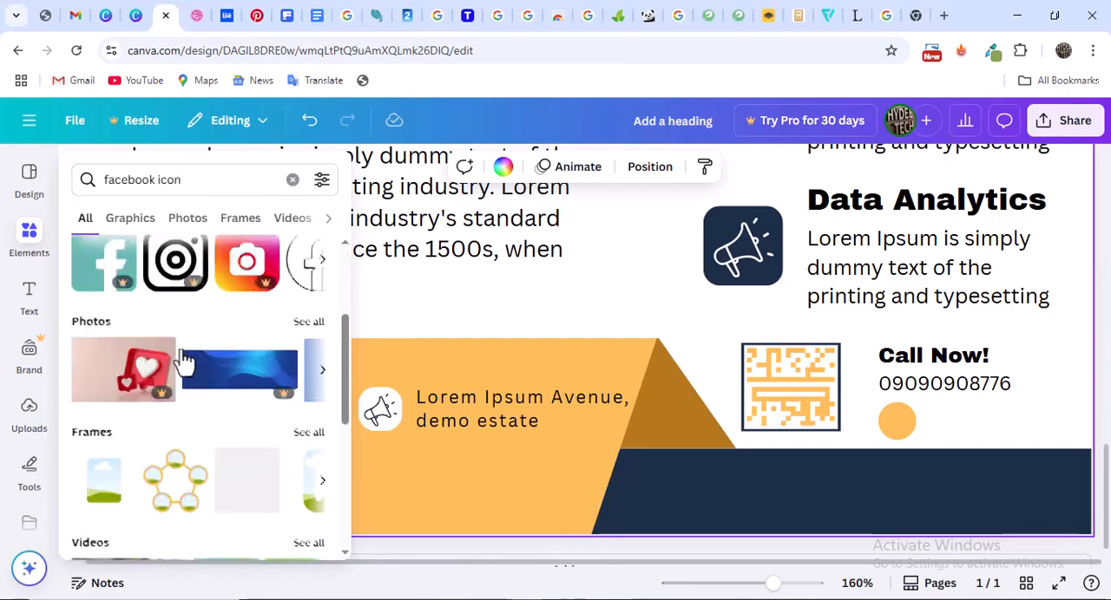
scroll(184, 363, down, 5)
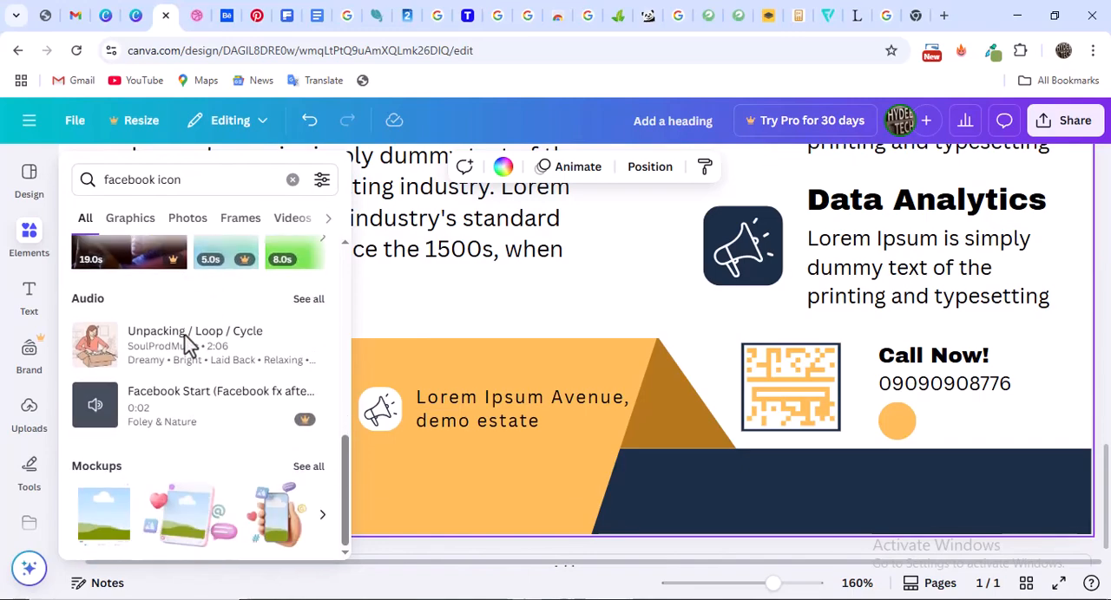
scroll(196, 351, up, 4)
scroll(196, 351, down, 4)
scroll(202, 347, up, 6)
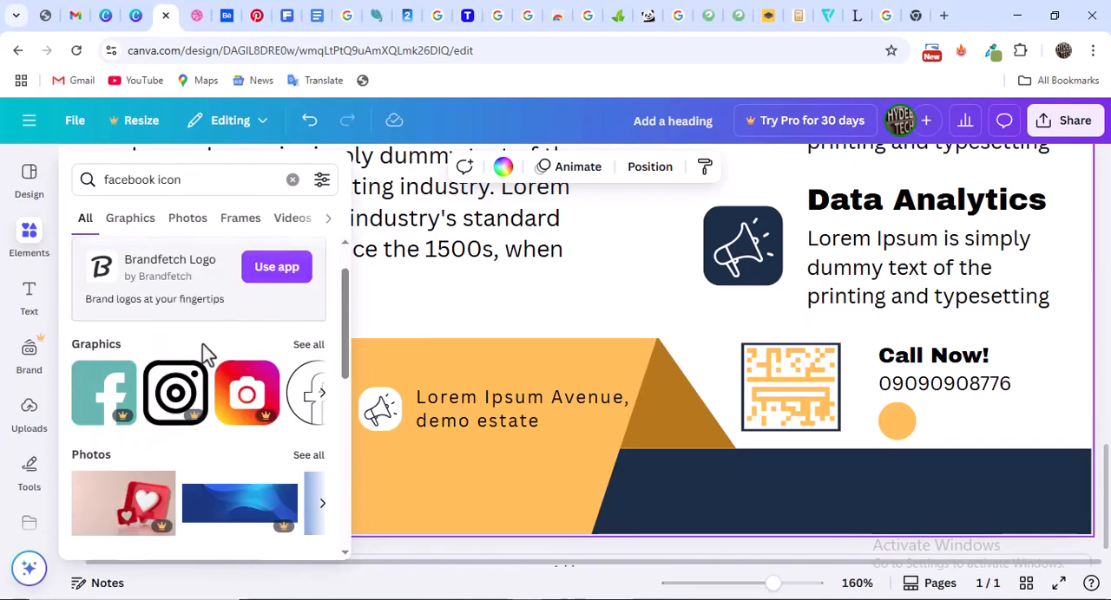
scroll(202, 343, up, 1)
click(139, 243)
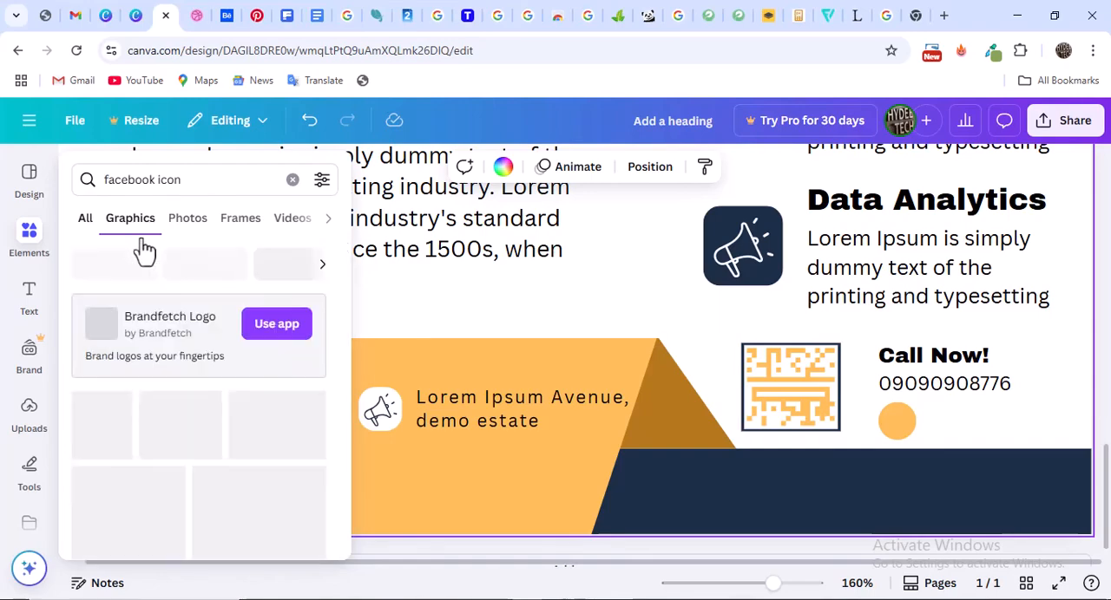
scroll(199, 343, down, 6)
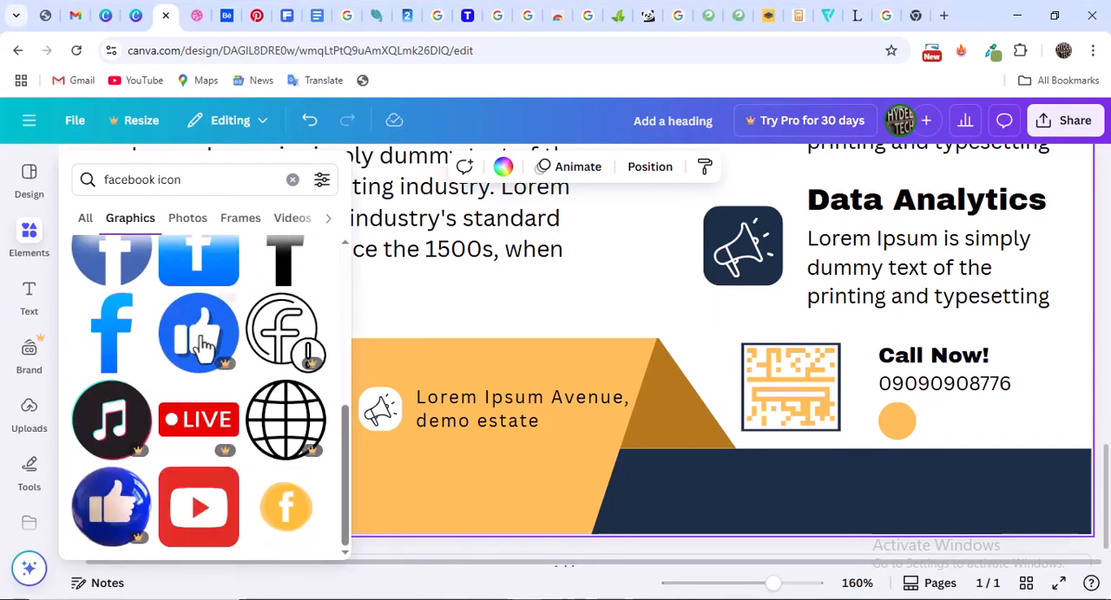
scroll(202, 342, up, 1)
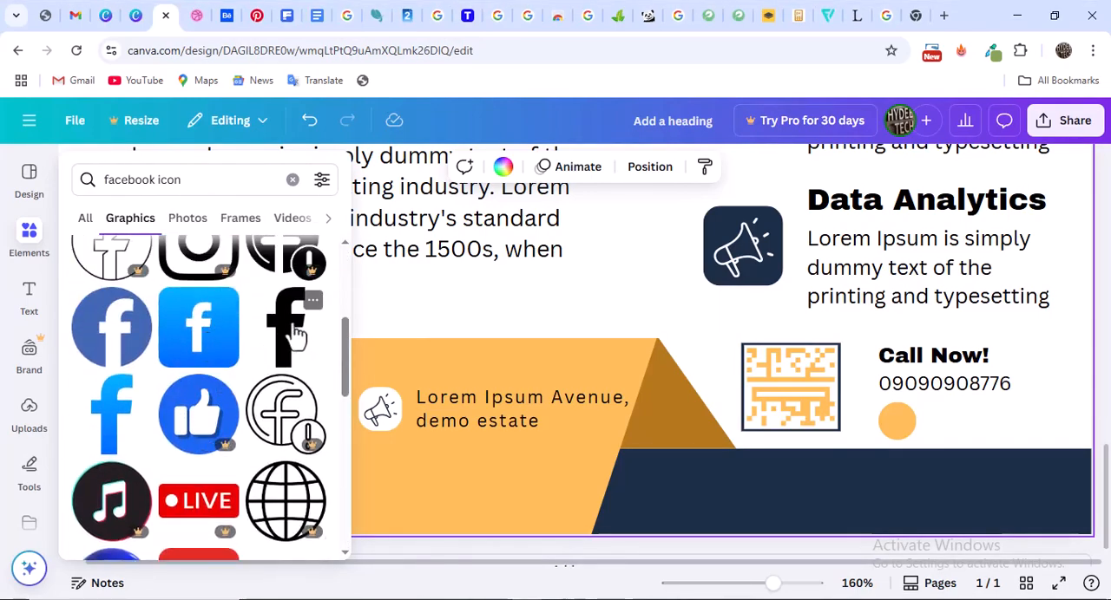
click(293, 330)
Recolor the added Facebook icon with the navy document color
scroll(705, 260, up, 1)
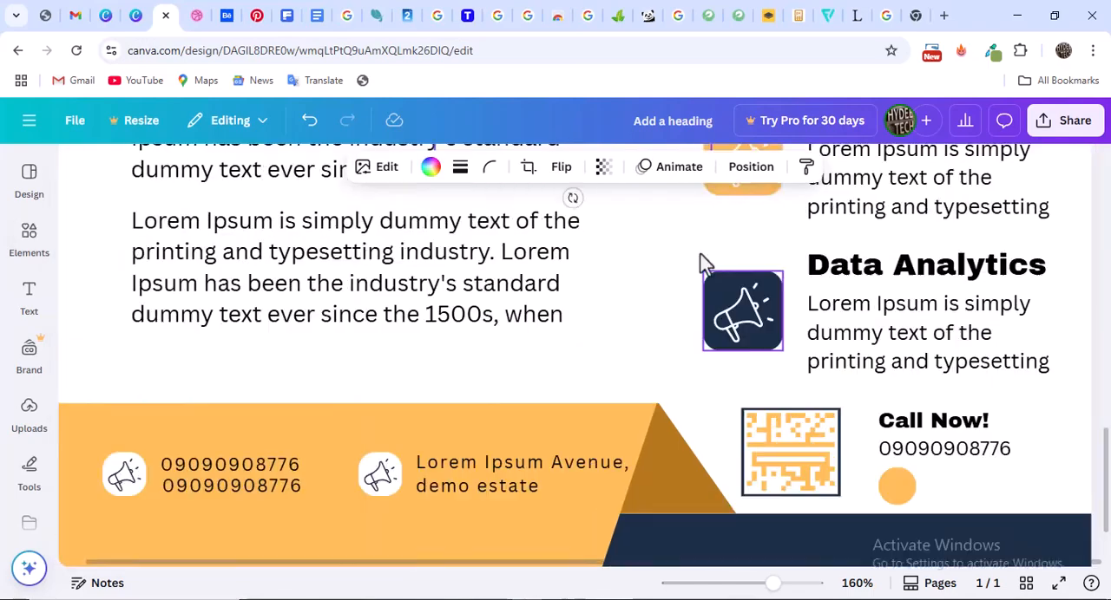
scroll(704, 286, up, 6)
scroll(703, 290, down, 3)
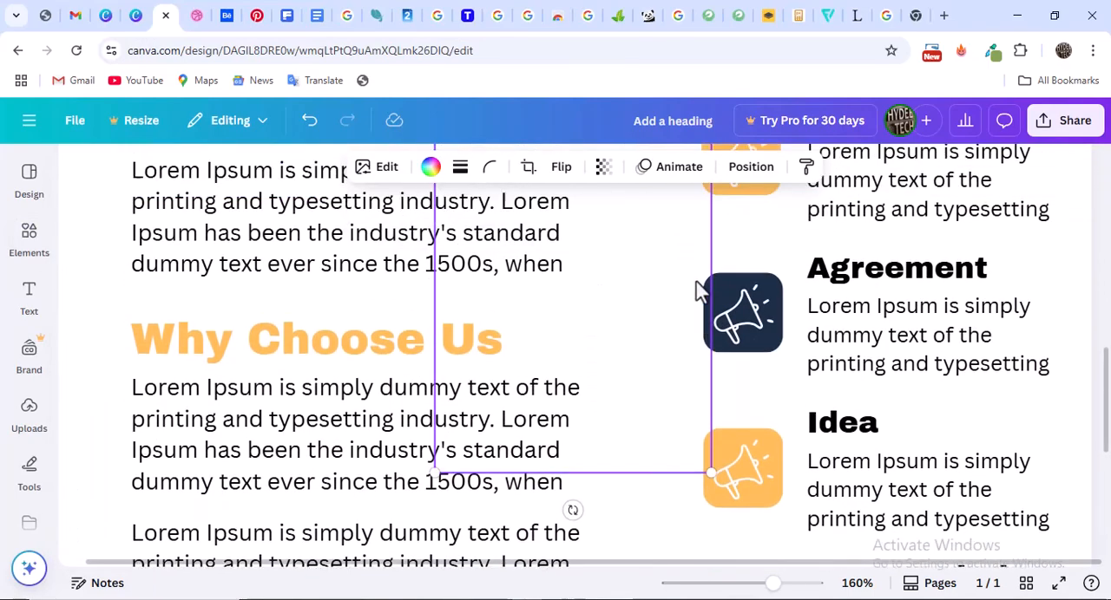
scroll(702, 291, up, 3)
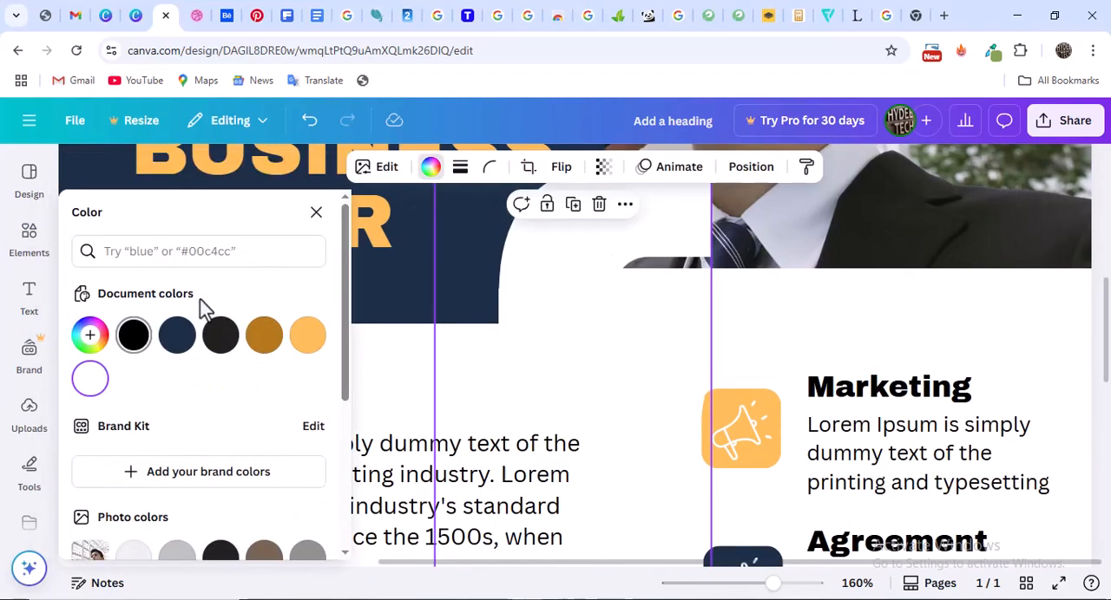
click(178, 340)
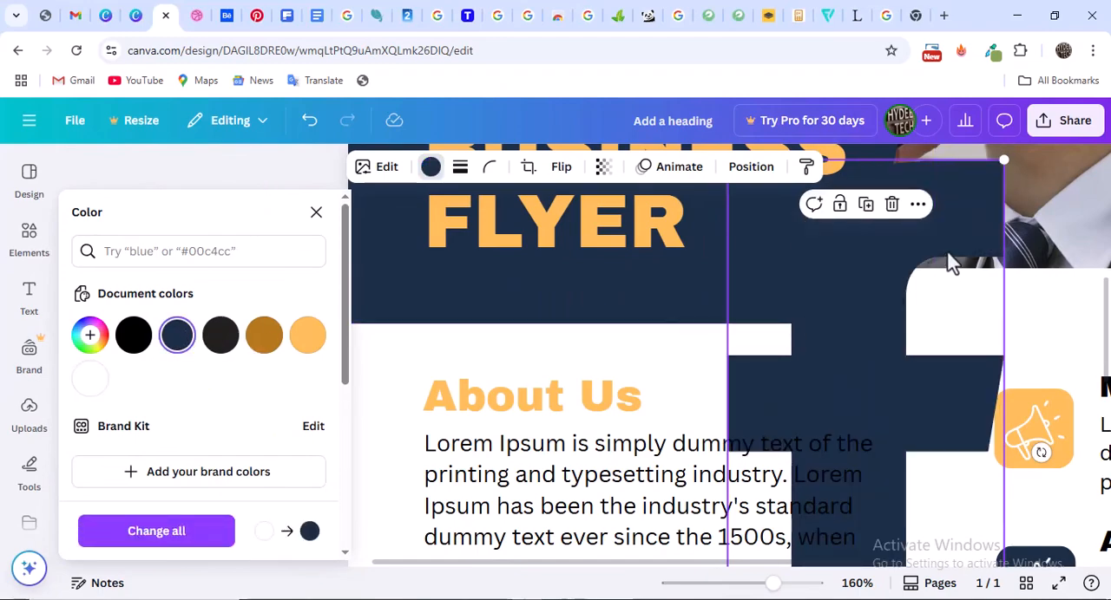
Shrink the Facebook icon and move it into the gap between the "Why Choose Us" text and the services column
drag(1002, 165, 837, 499)
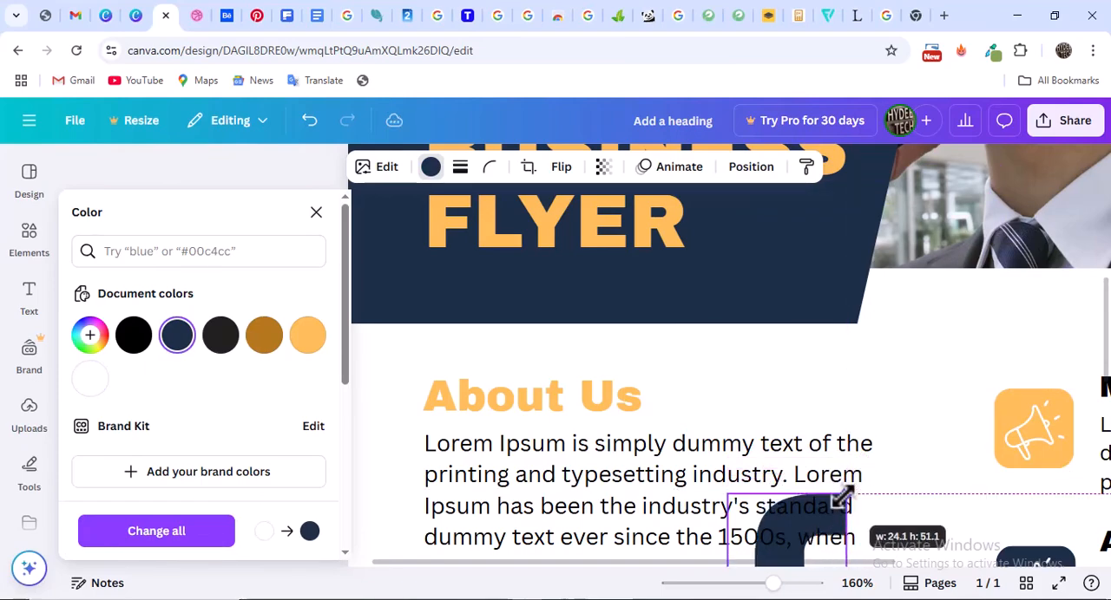
scroll(831, 389, down, 3)
scroll(825, 328, up, 3)
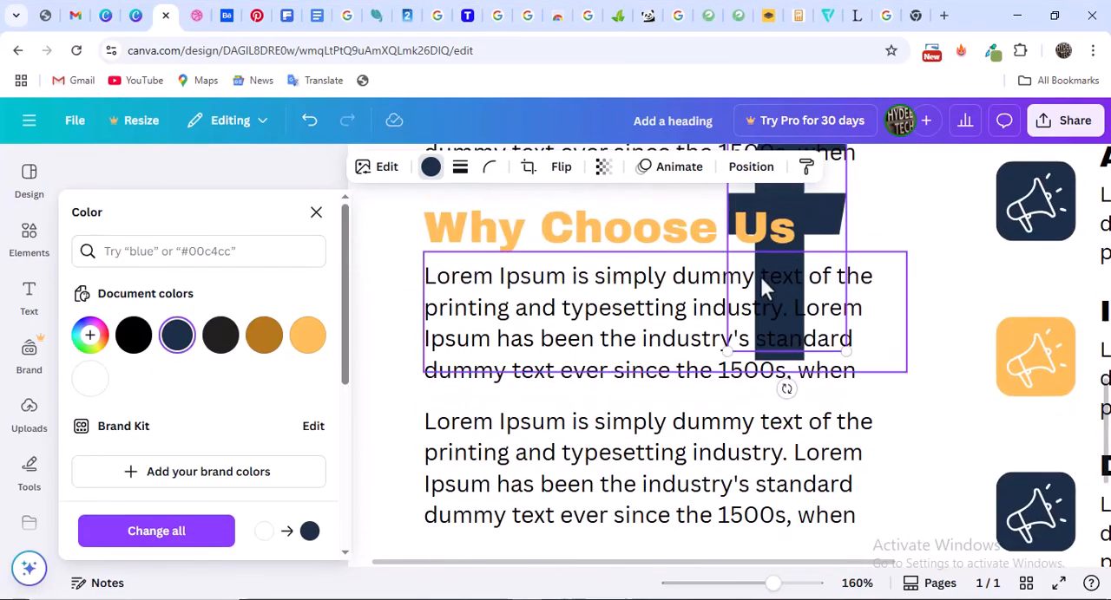
drag(783, 327, 931, 363)
drag(993, 286, 926, 436)
scroll(929, 314, down, 6)
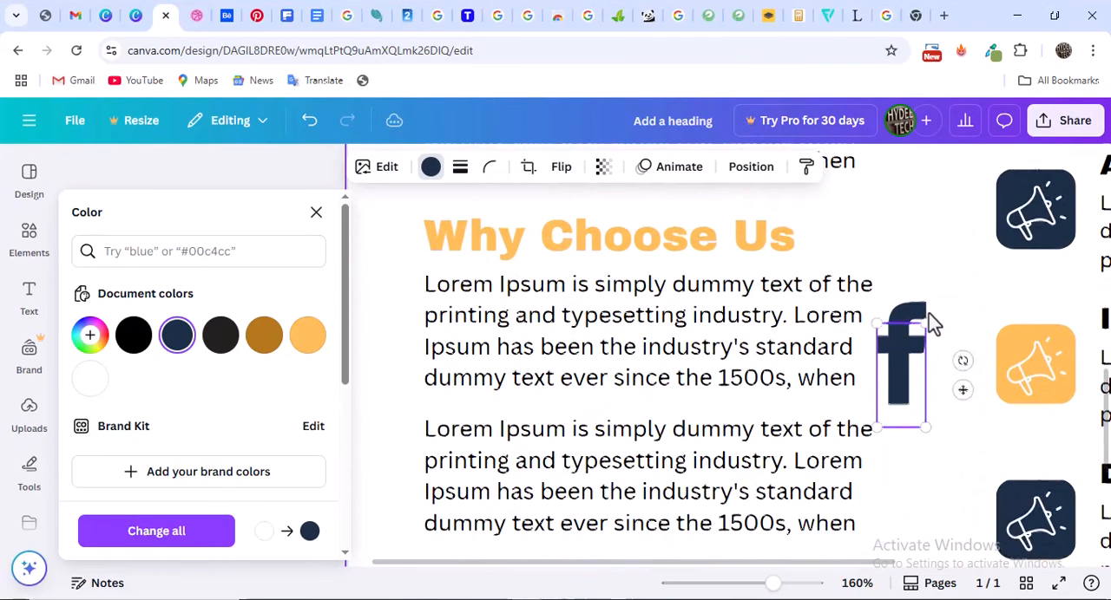
Move the Facebook icon down to the call-now block, shrink it further and center it inside the light orange circle
click(905, 182)
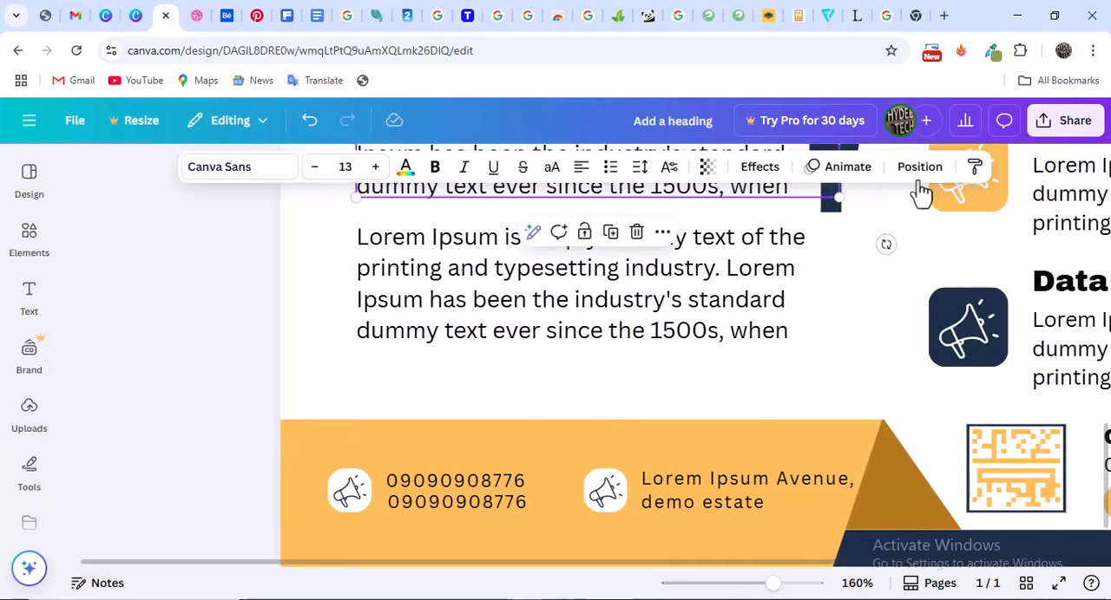
click(618, 199)
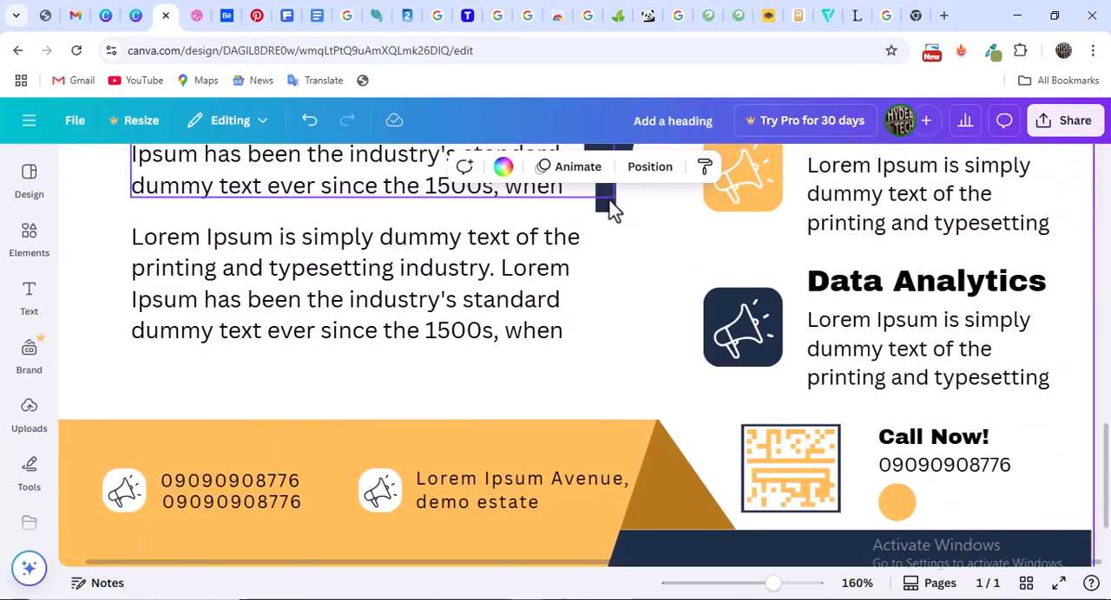
drag(616, 216, 711, 467)
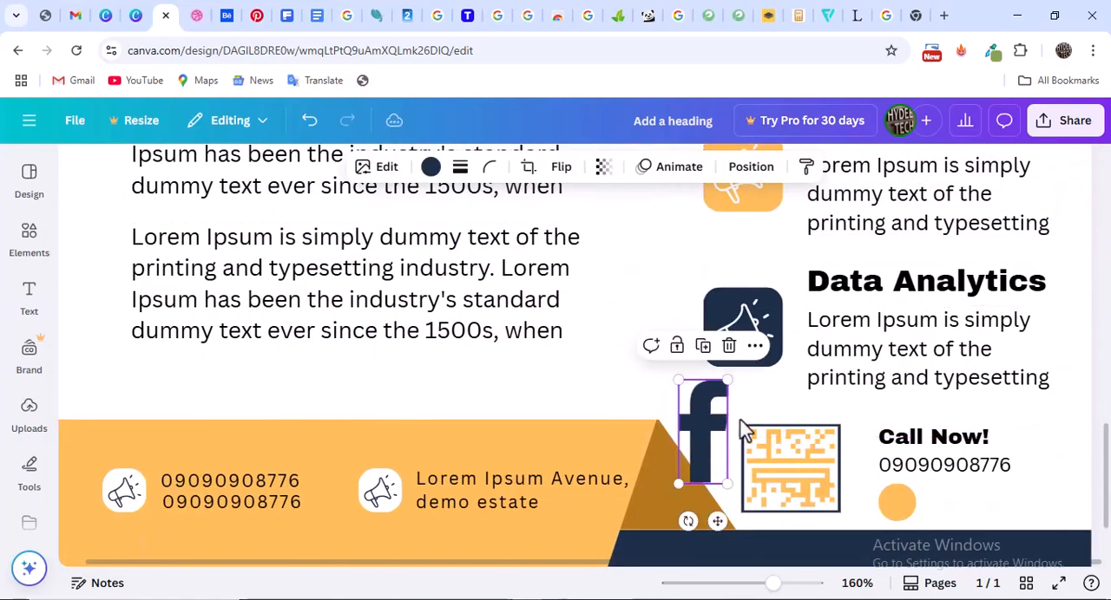
scroll(789, 367, down, 1)
scroll(760, 328, down, 3)
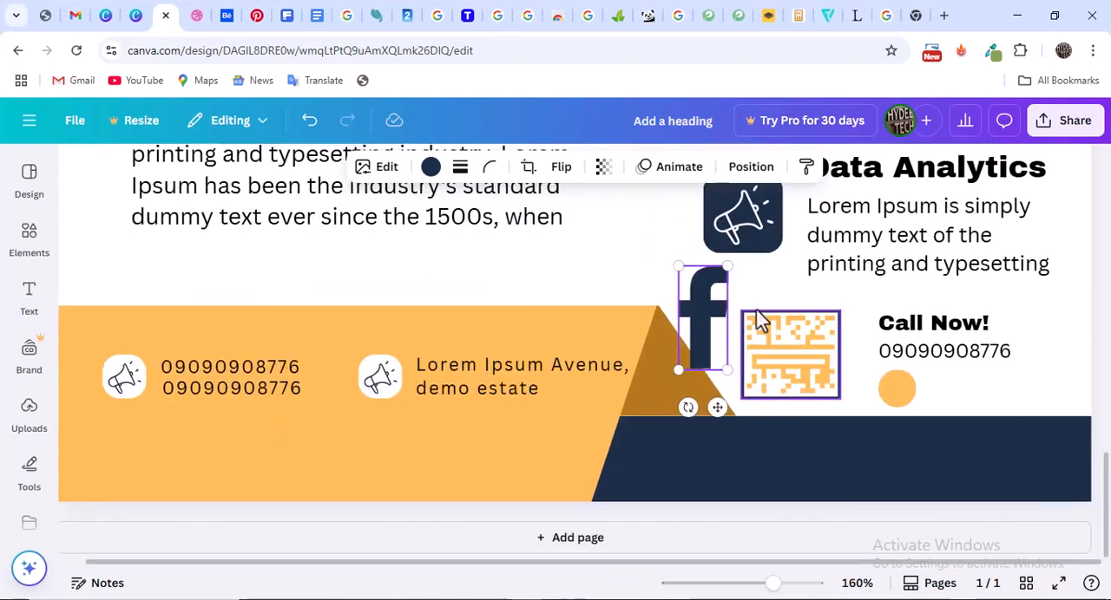
drag(725, 274, 905, 394)
click(1009, 402)
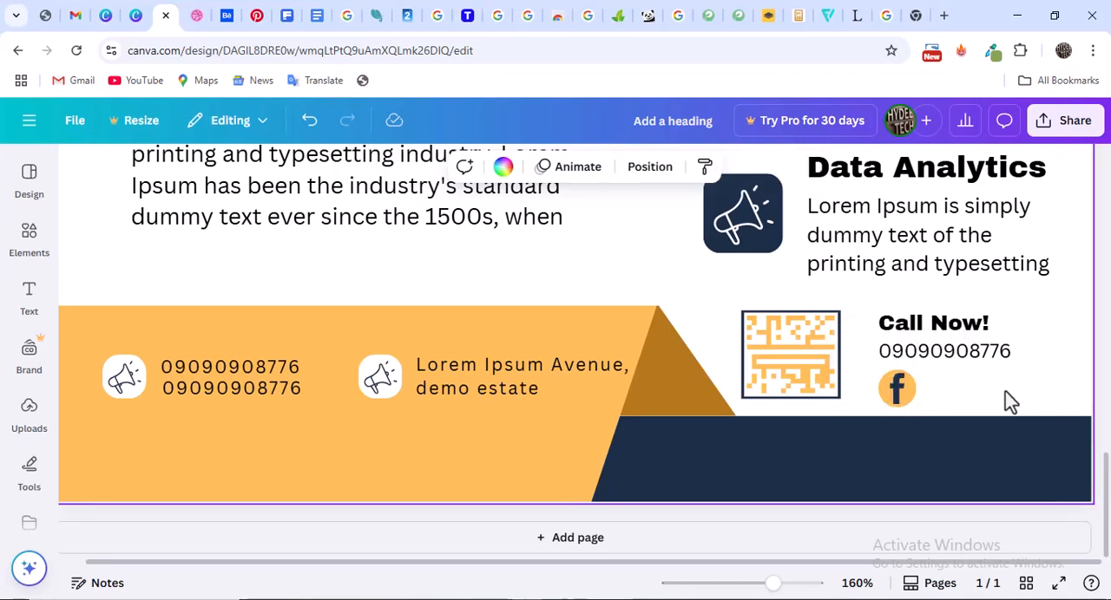
Duplicate the Facebook icon together with its light orange circle twice
click(903, 390)
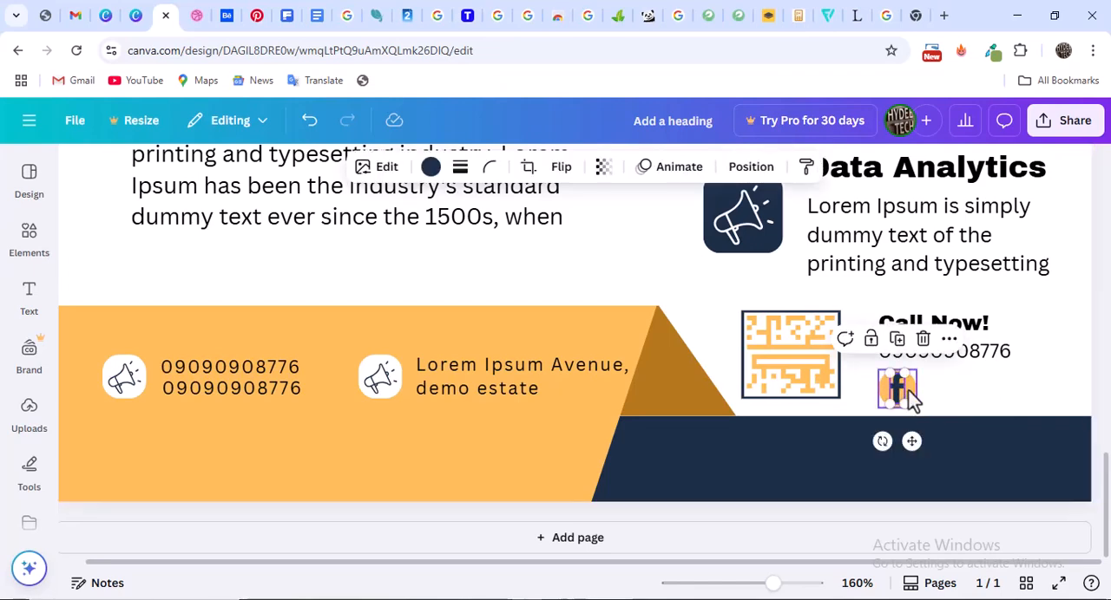
shift+click(912, 390)
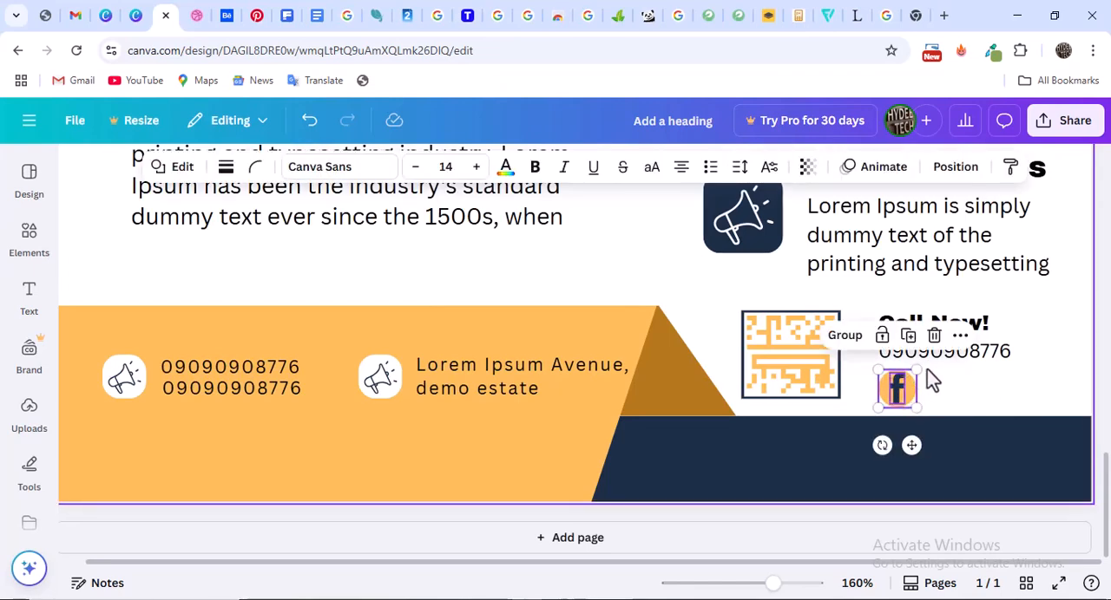
drag(922, 393, 962, 433)
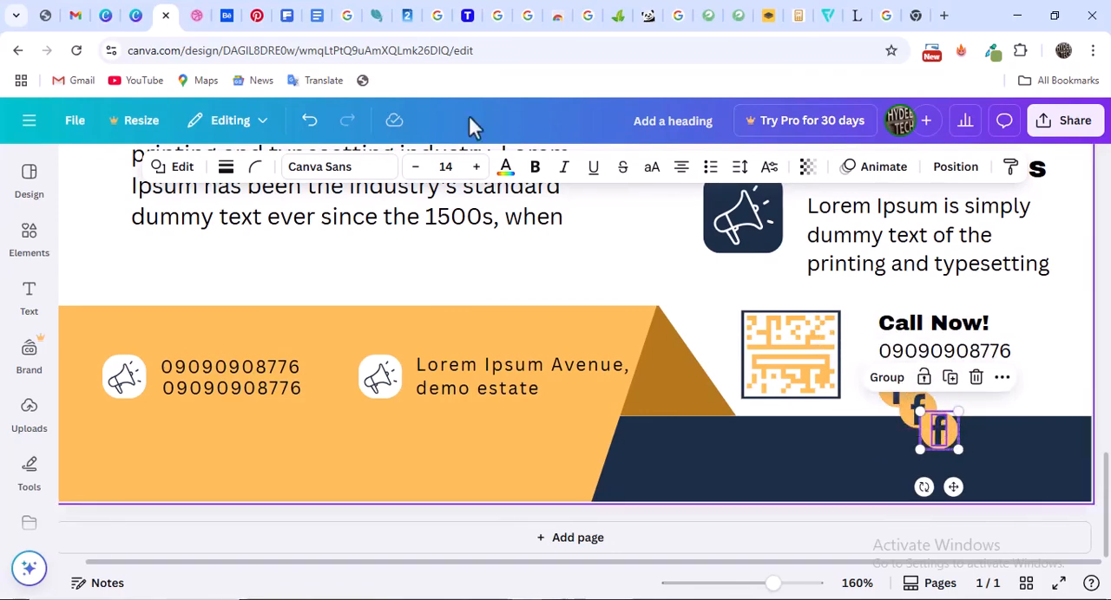
click(198, 16)
click(166, 16)
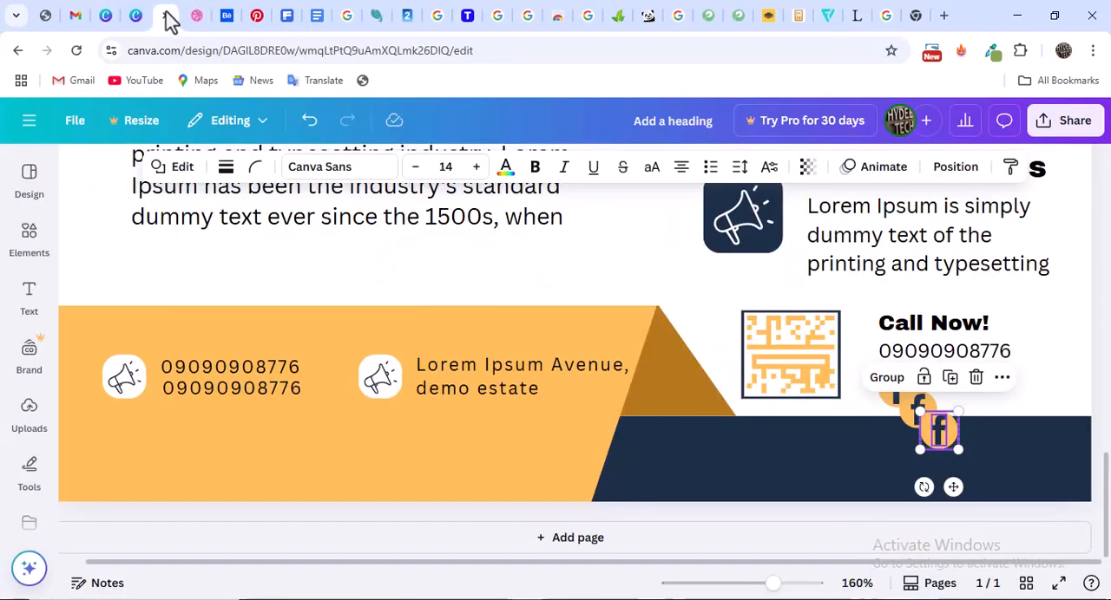
Line up the two Facebook icon copies in an evenly spaced row beside the original, below the call-now phone number
drag(954, 442, 1006, 406)
drag(931, 409, 962, 391)
key(ctrl+z)
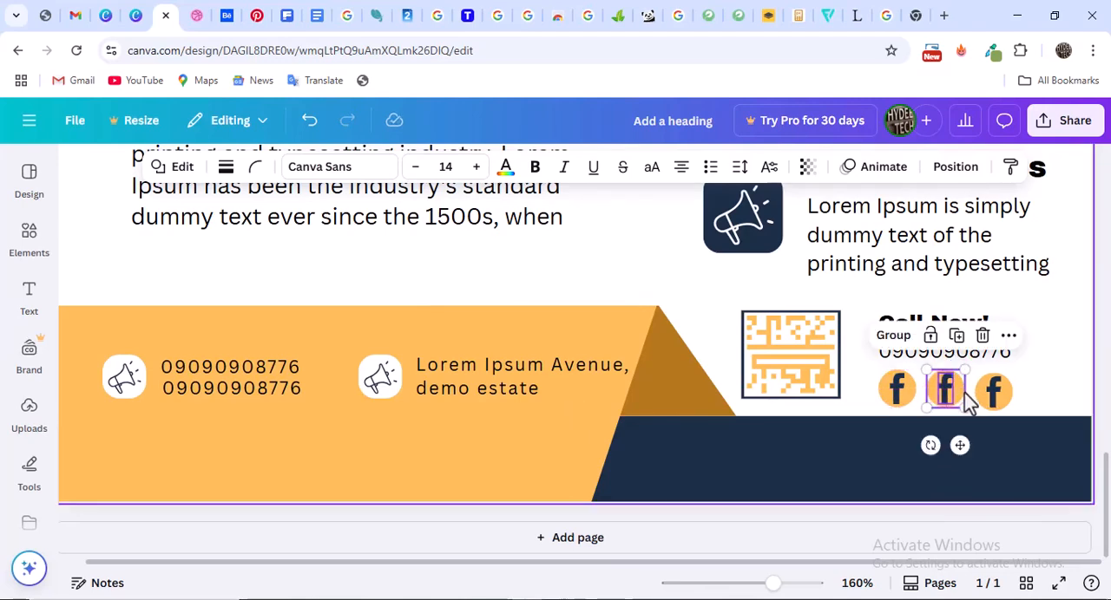
shift+click(993, 399)
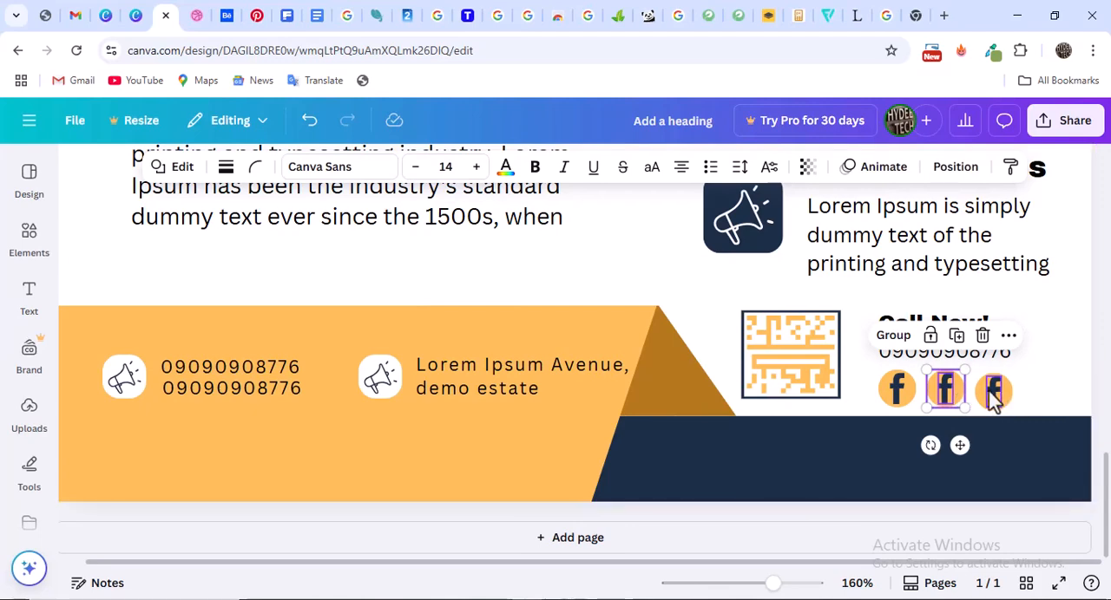
click(995, 397)
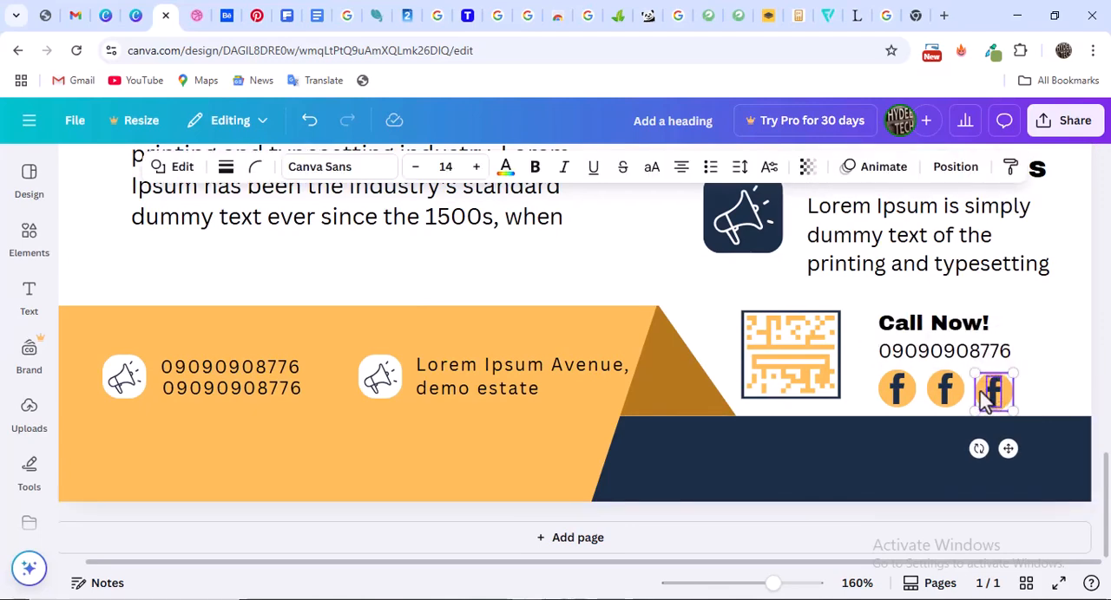
drag(1002, 386, 1005, 388)
Return to the Facebook icon graphics in the elements library and look through them for an Instagram icon
click(947, 395)
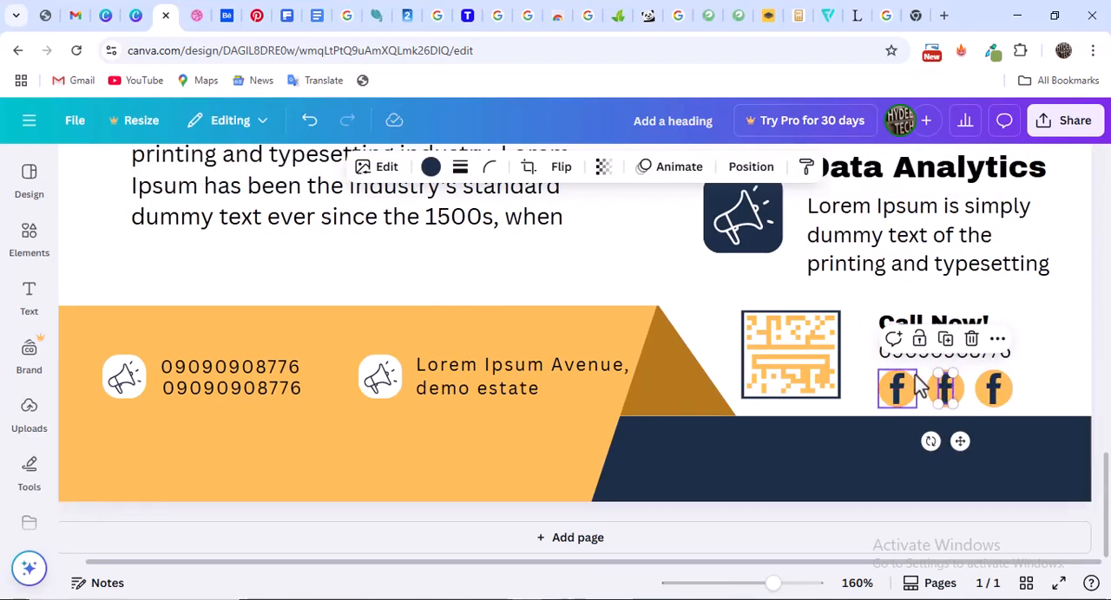
click(35, 178)
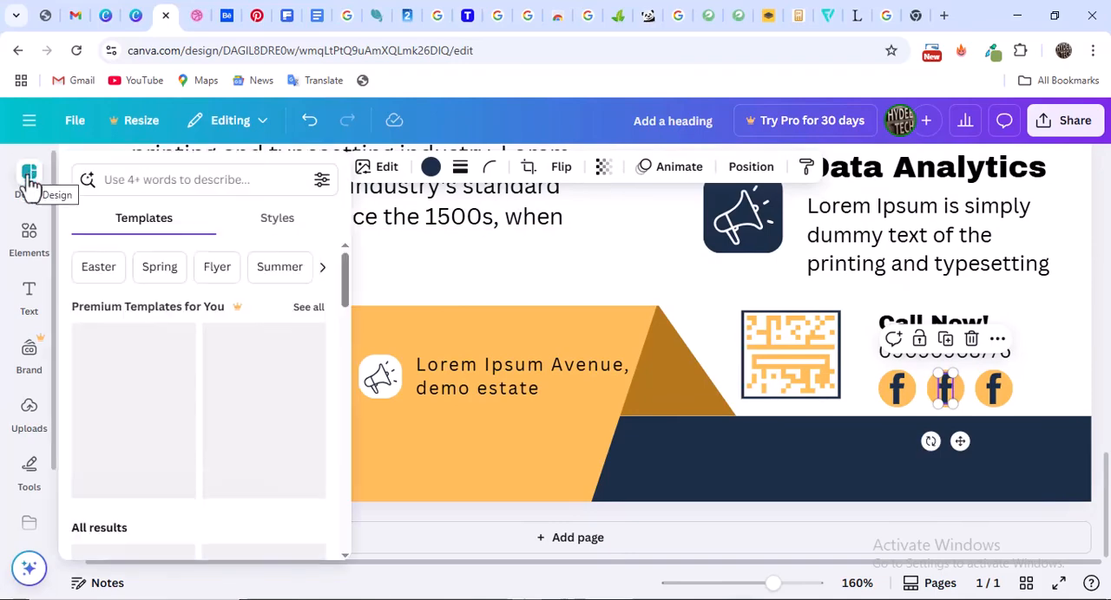
click(181, 187)
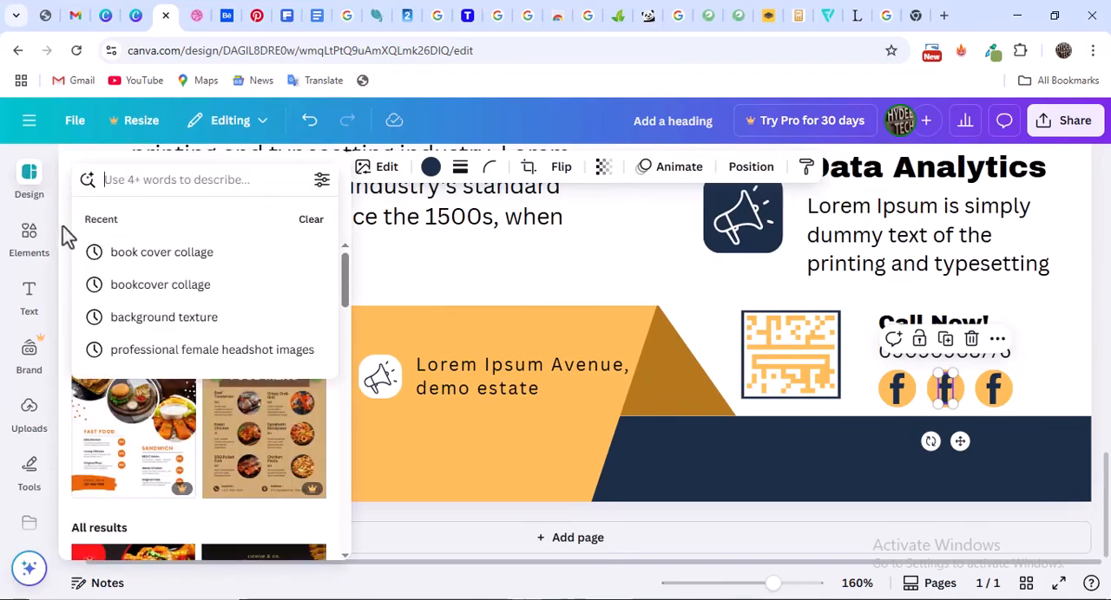
click(31, 243)
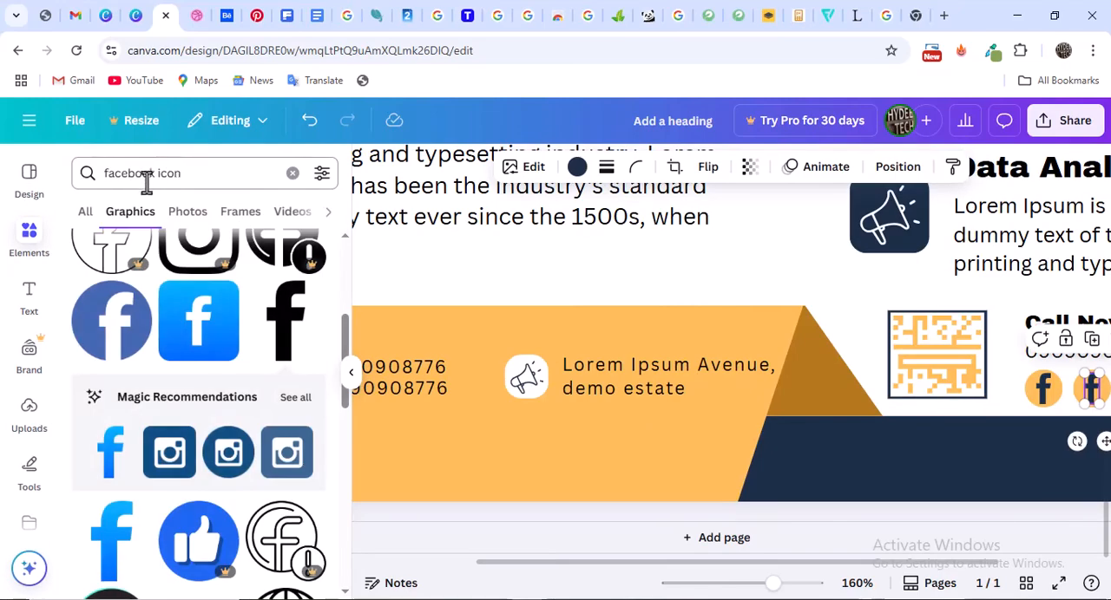
click(146, 180)
drag(155, 174, 84, 172)
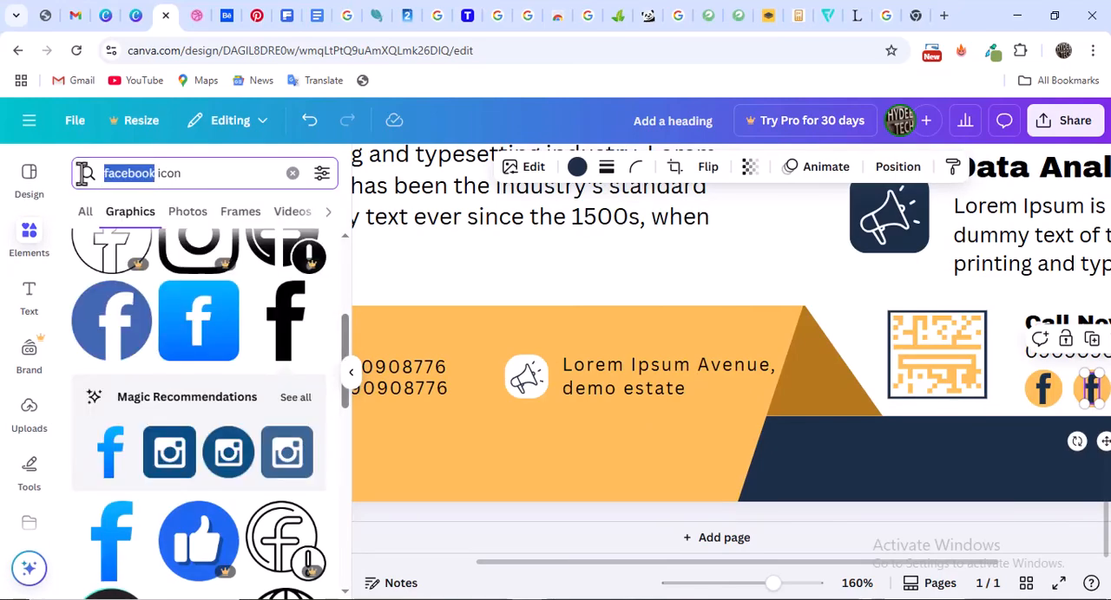
scroll(223, 330, down, 2)
scroll(225, 347, up, 5)
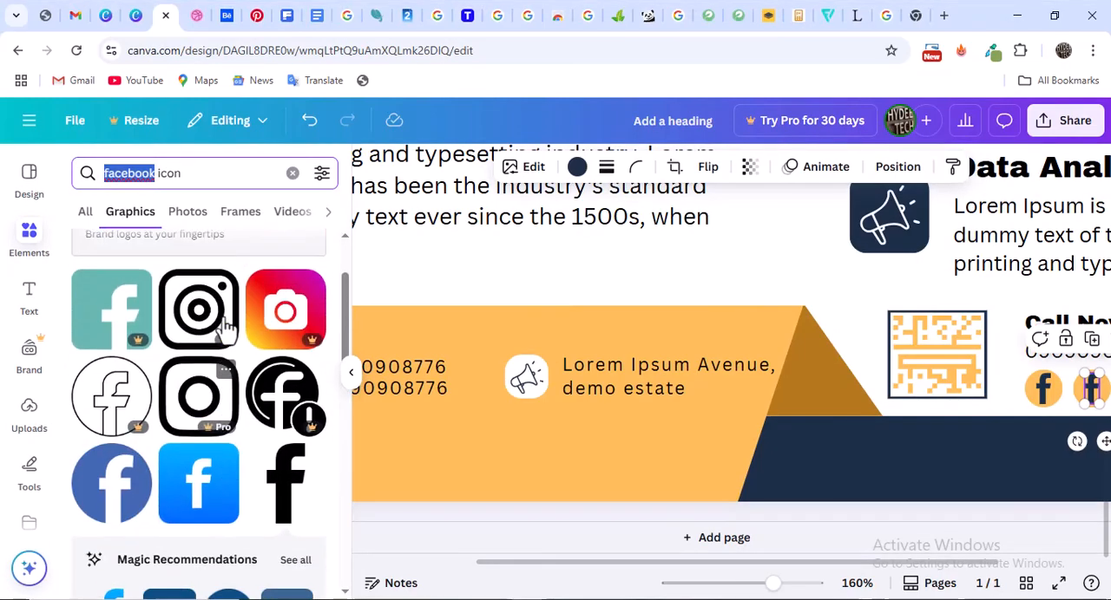
scroll(217, 364, down, 6)
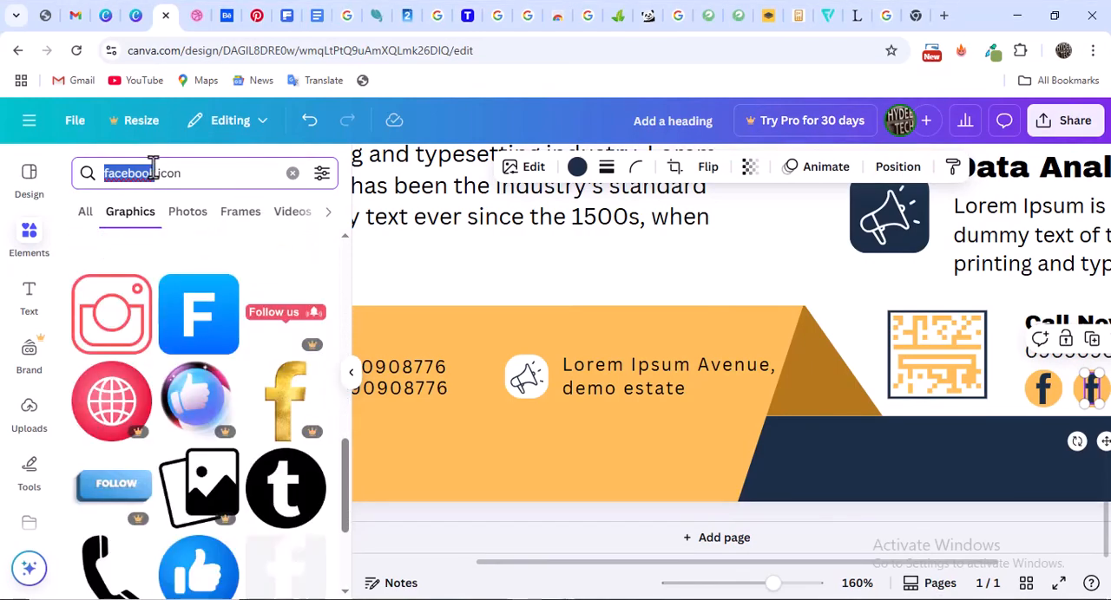
Search the element graphics for "Instagram icon" and look through the results for a suitable free icon
drag(152, 168, 156, 173)
scroll(148, 261, down, 4)
scroll(142, 249, up, 4)
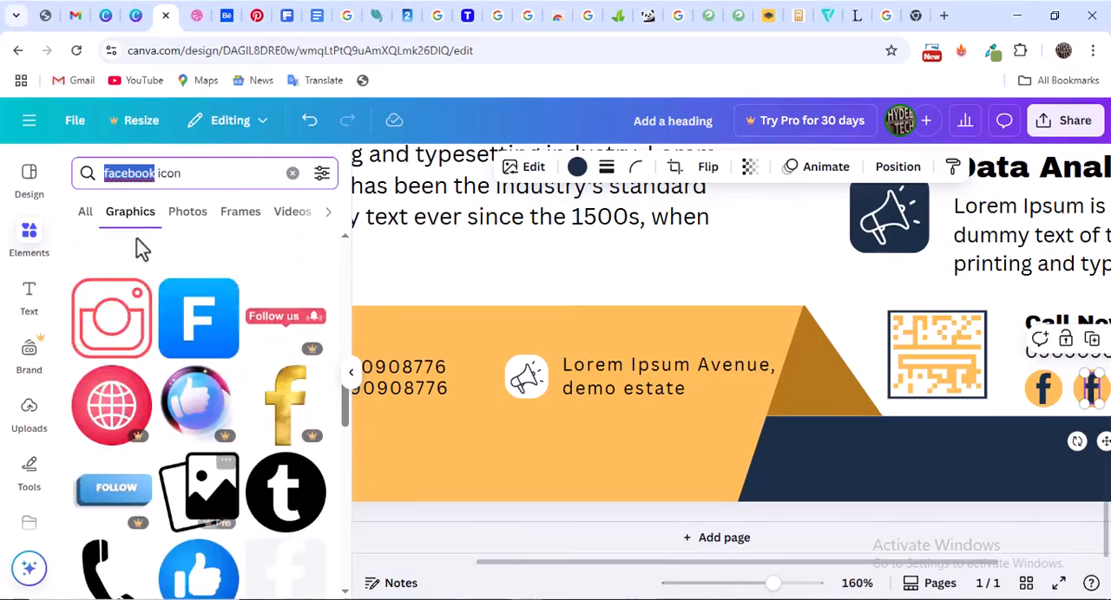
scroll(139, 243, up, 3)
text(Instagram)
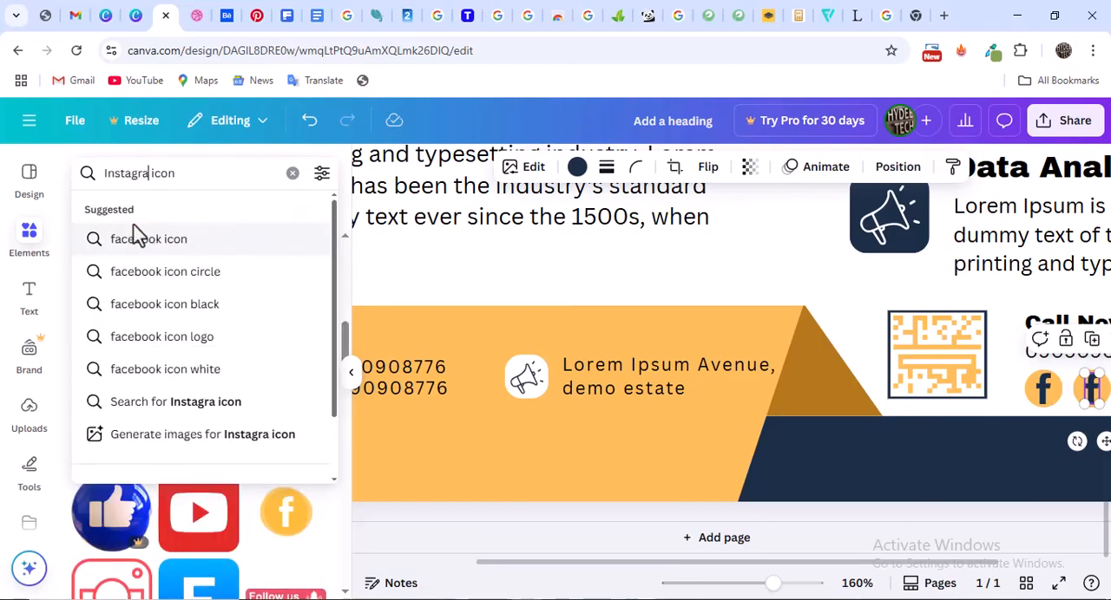
key(Return)
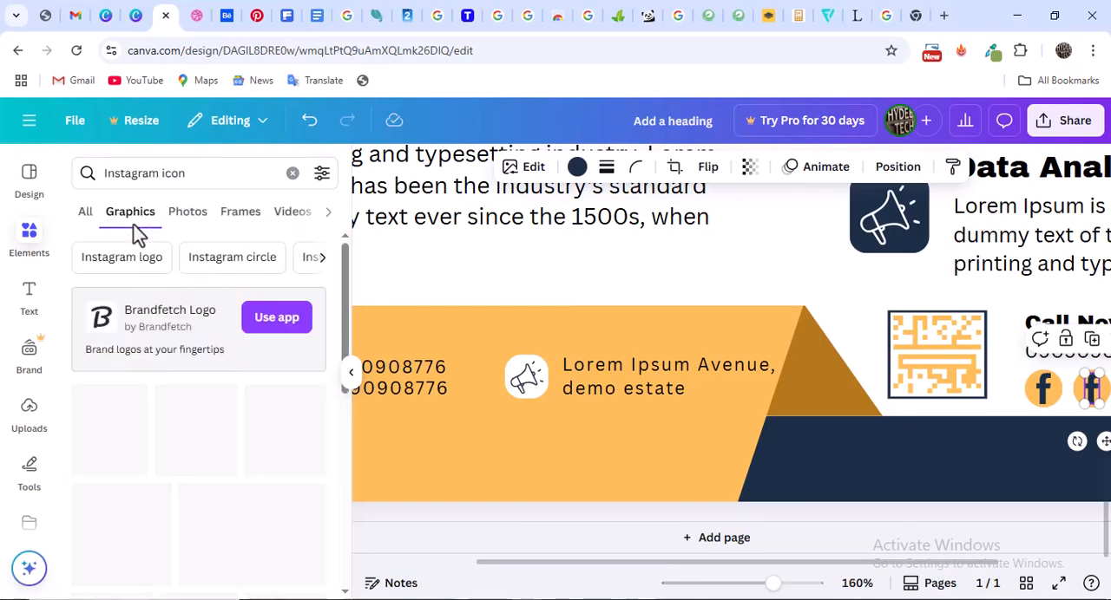
scroll(198, 326, down, 1)
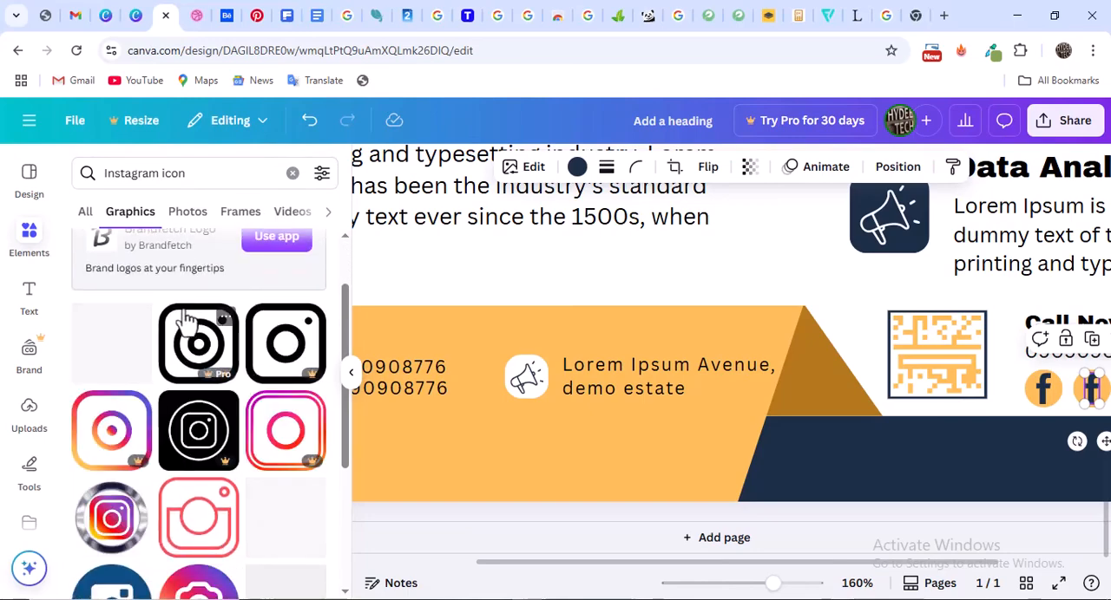
scroll(187, 356, down, 3)
scroll(185, 364, down, 5)
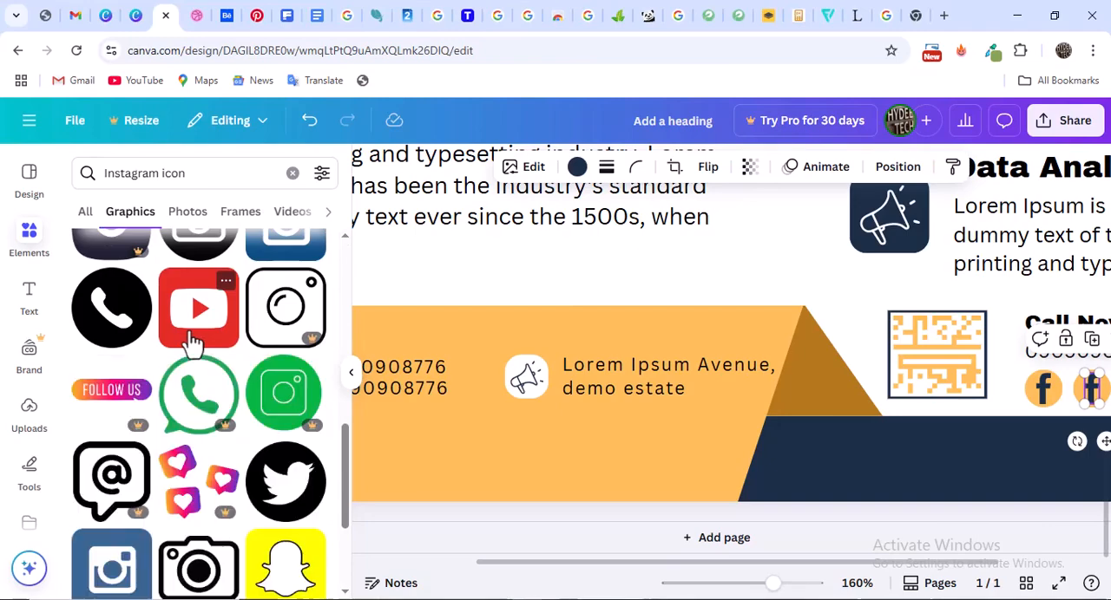
scroll(195, 343, down, 8)
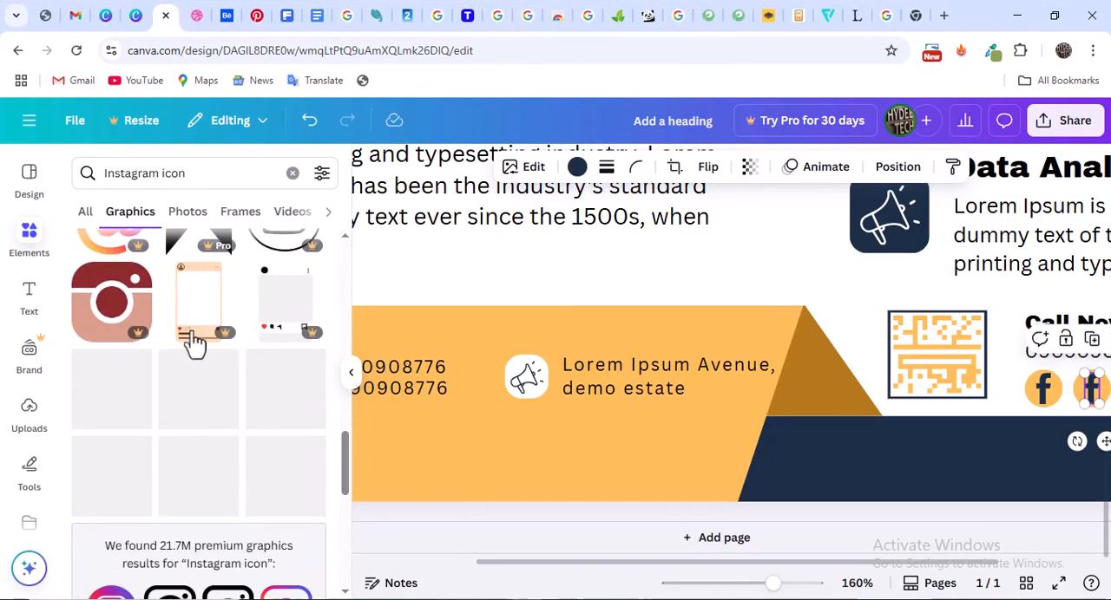
scroll(195, 343, down, 2)
scroll(158, 341, up, 4)
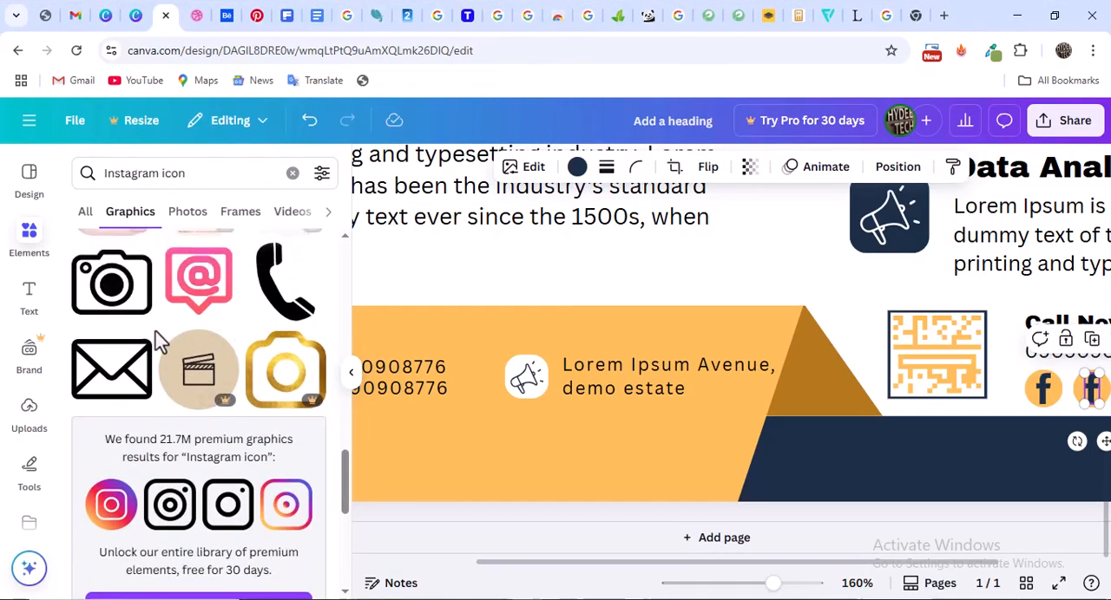
Switch to Flaticon and search its icons for "instagram"
click(828, 14)
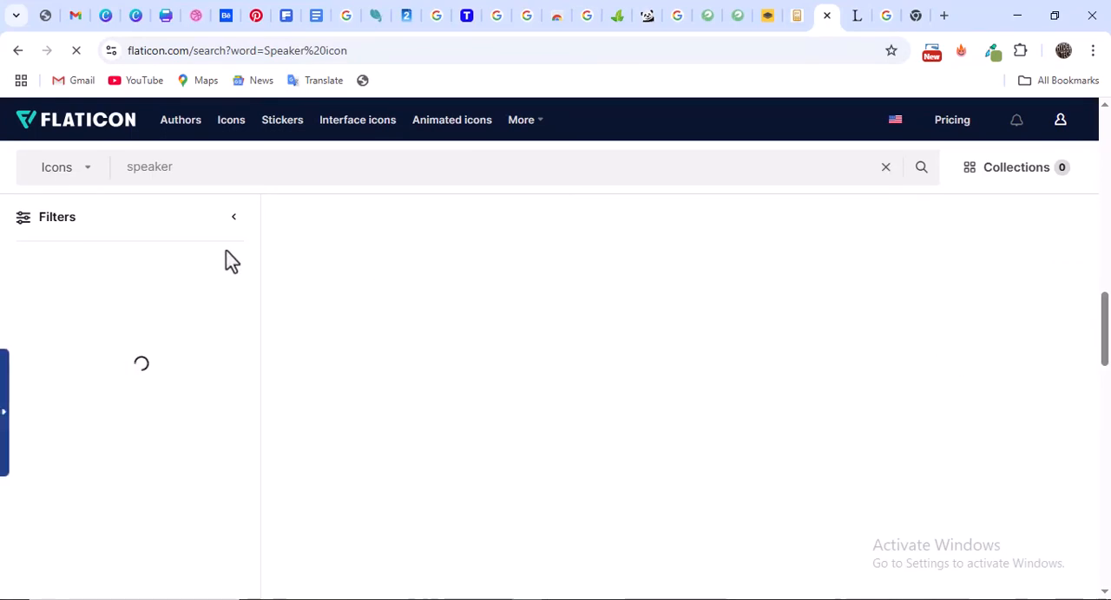
triple_click(230, 172)
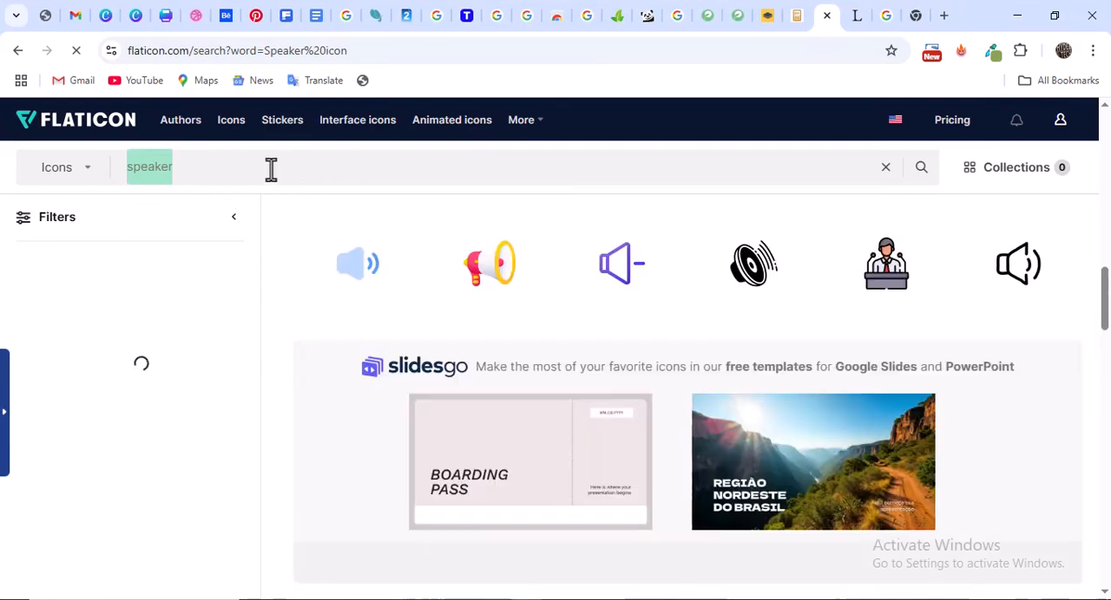
text(ins)
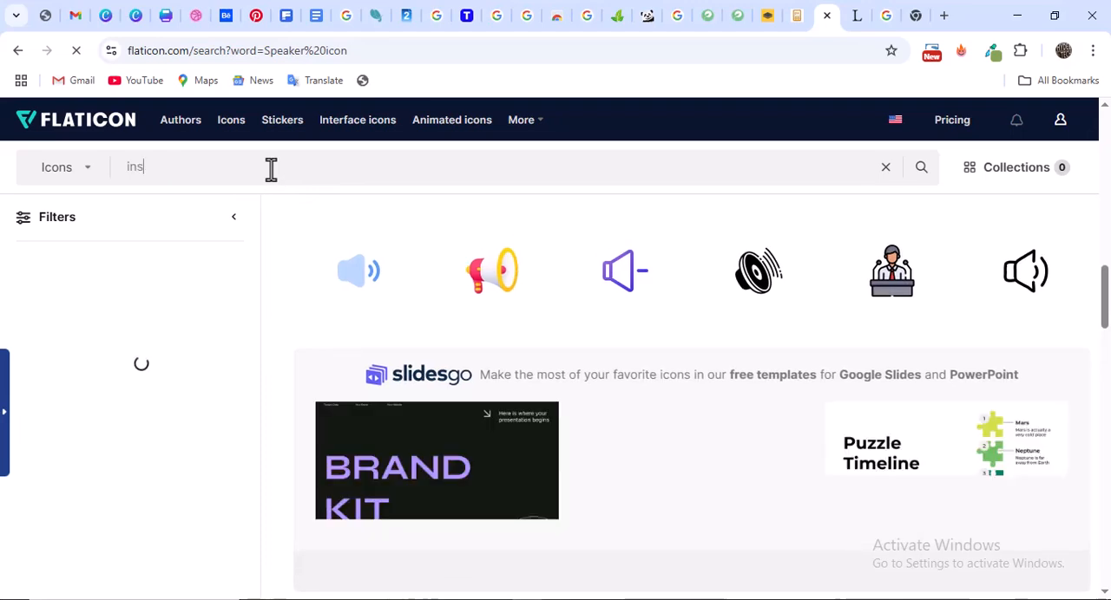
text(tagram)
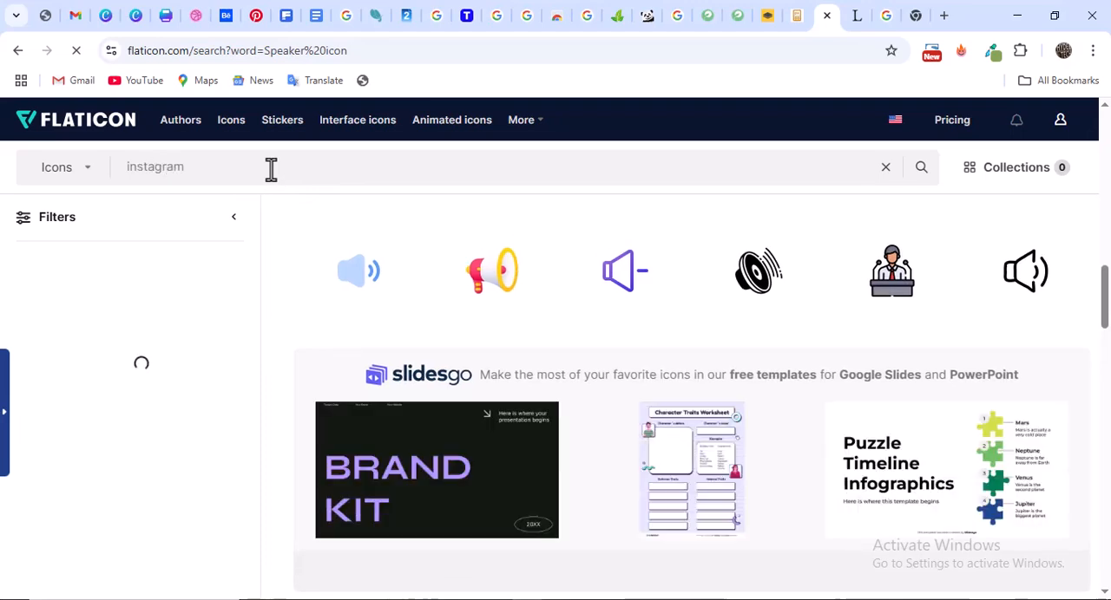
key(Return)
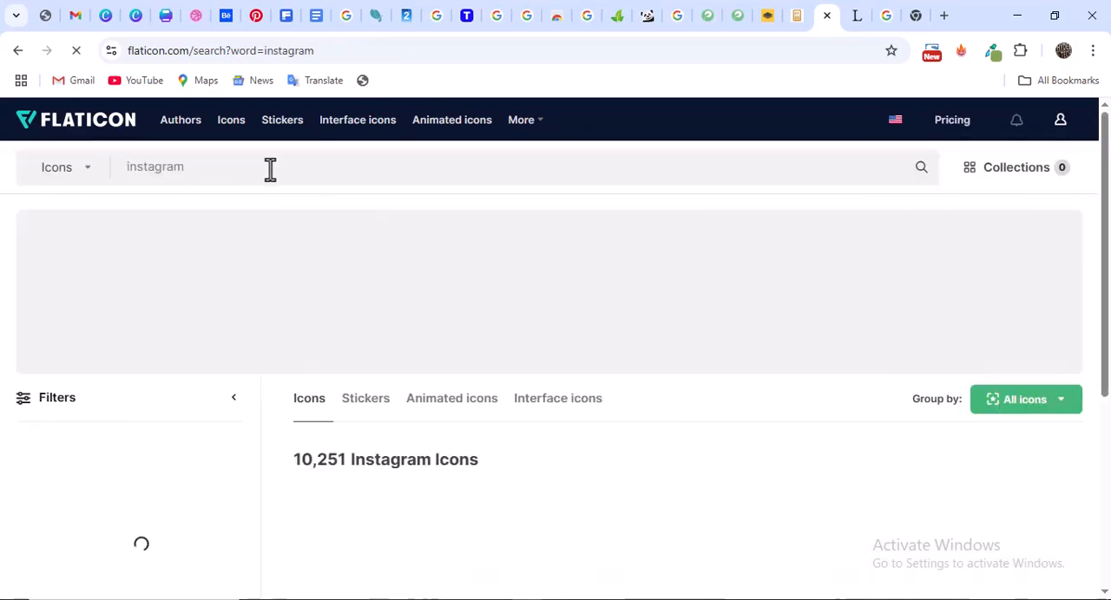
Download the black outline Instagram icon as a free 256px PNG named "instagram" into the Graphics Design folder and close its details
scroll(429, 307, down, 2)
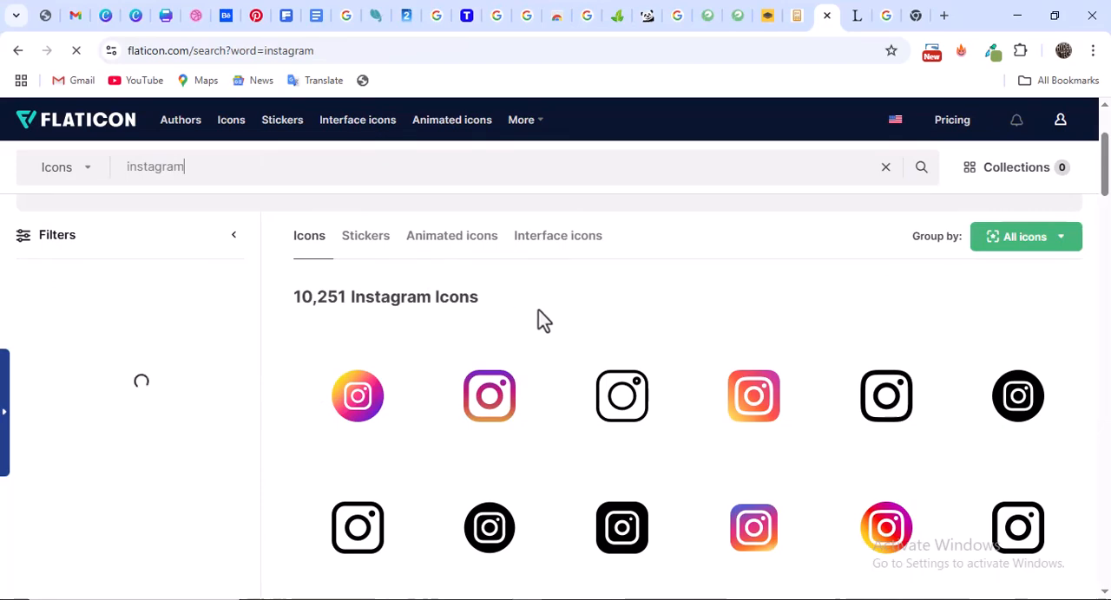
scroll(538, 330, down, 2)
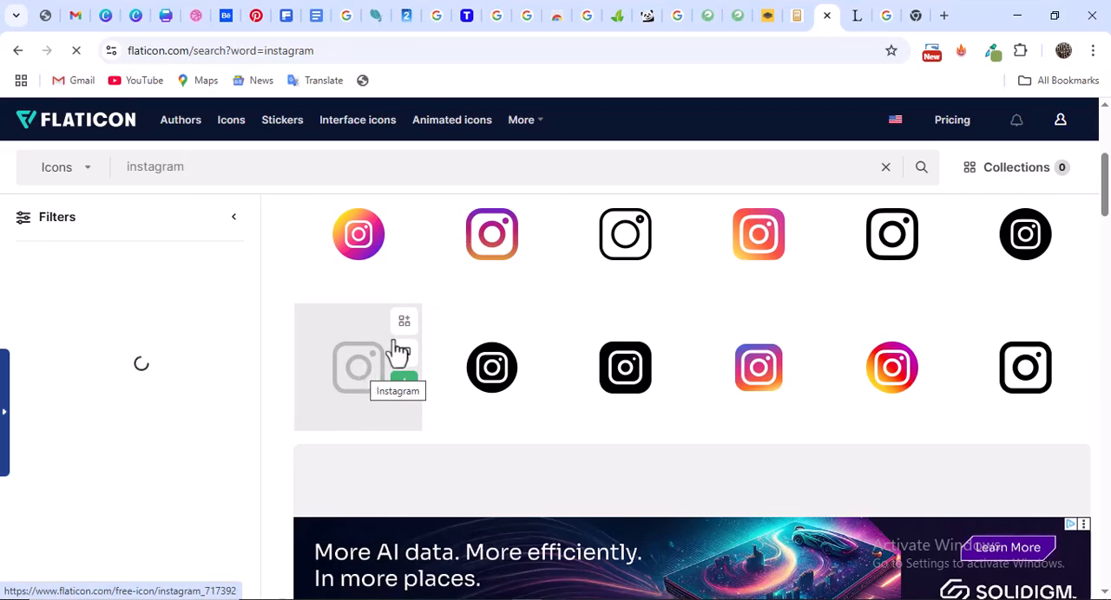
click(355, 375)
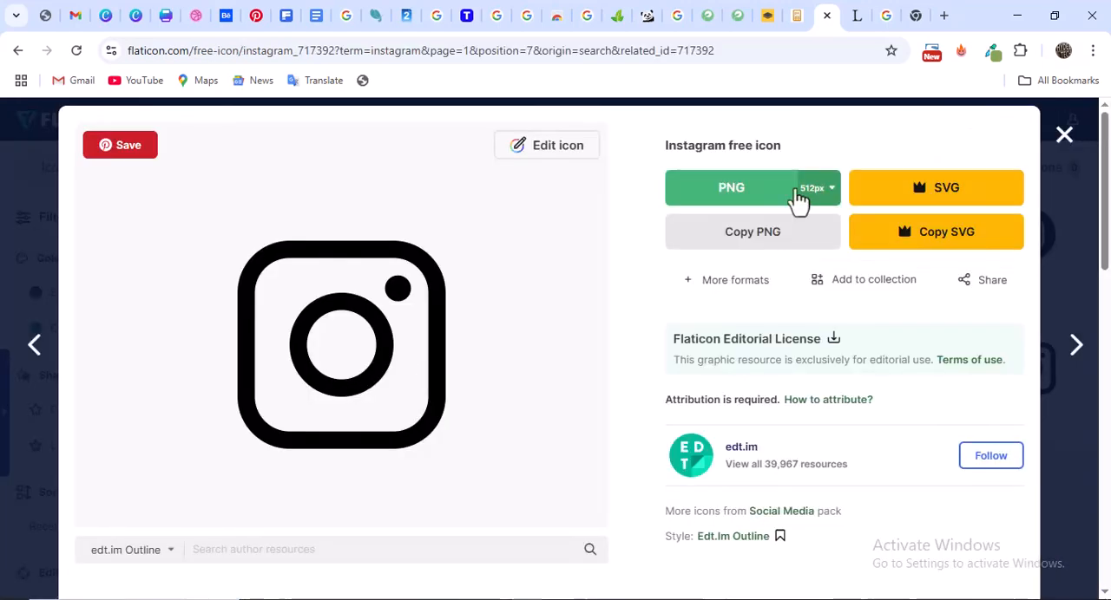
click(807, 202)
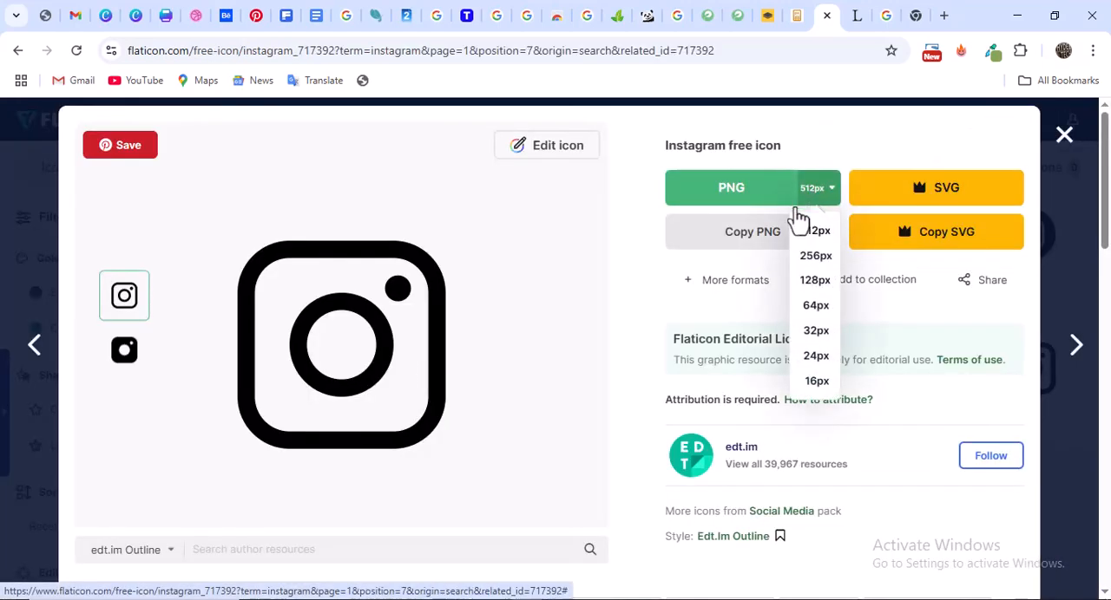
click(806, 260)
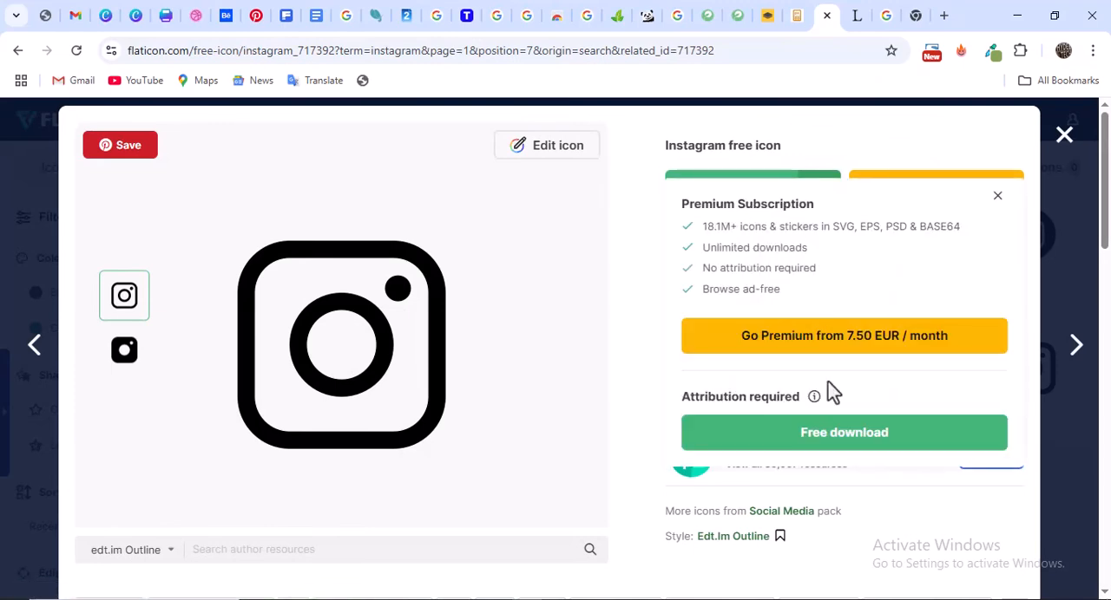
click(840, 446)
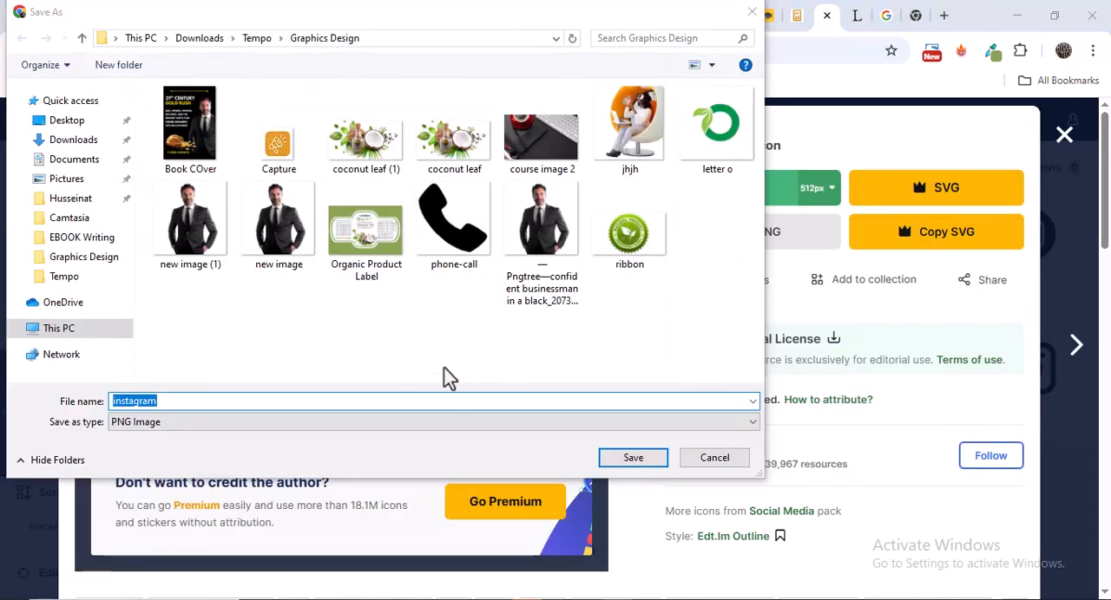
click(625, 460)
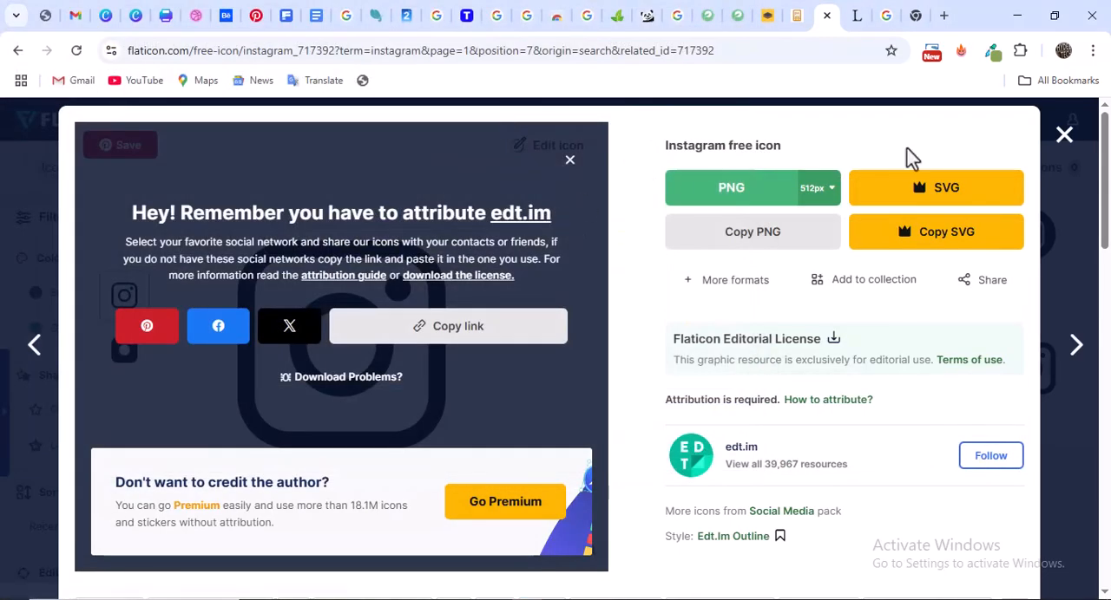
click(1066, 140)
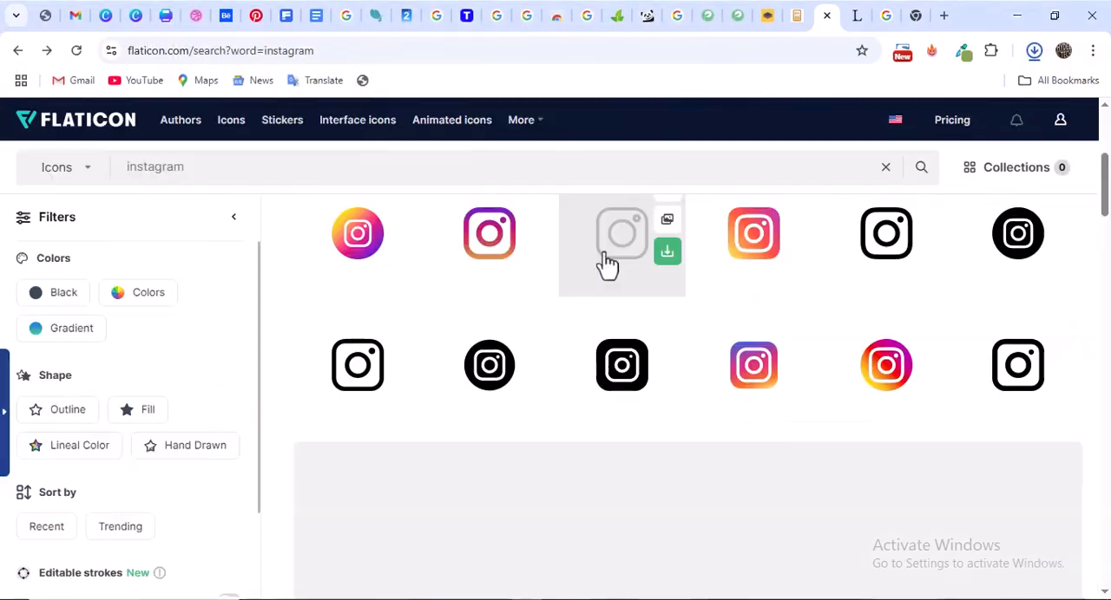
Search the Flaticon icons for "twitter" and open the solid black bird icon
double_click(267, 177)
text(t)
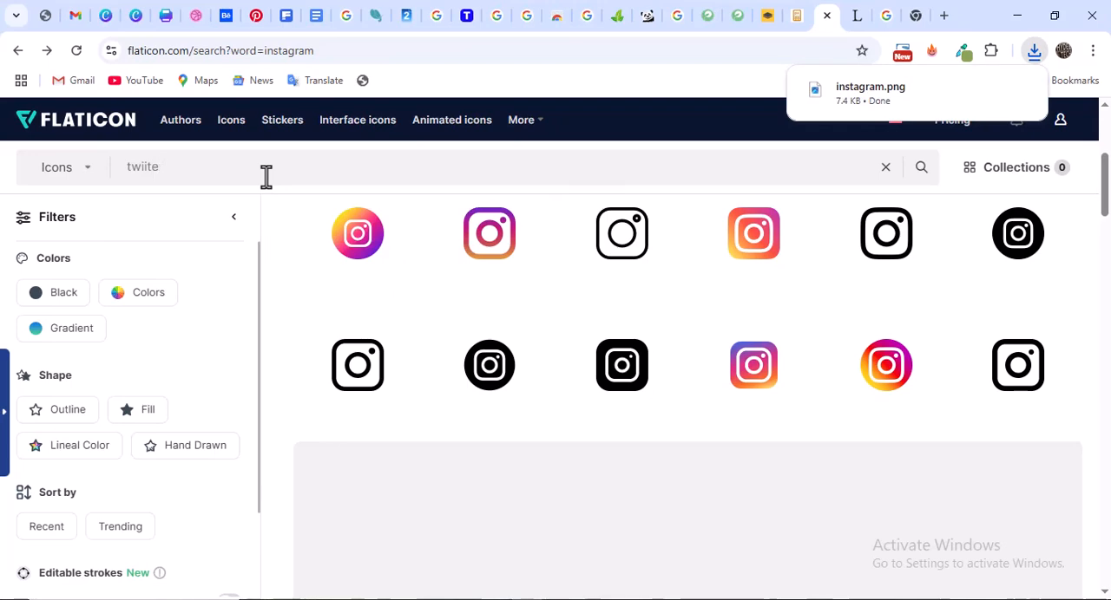
text(witter)
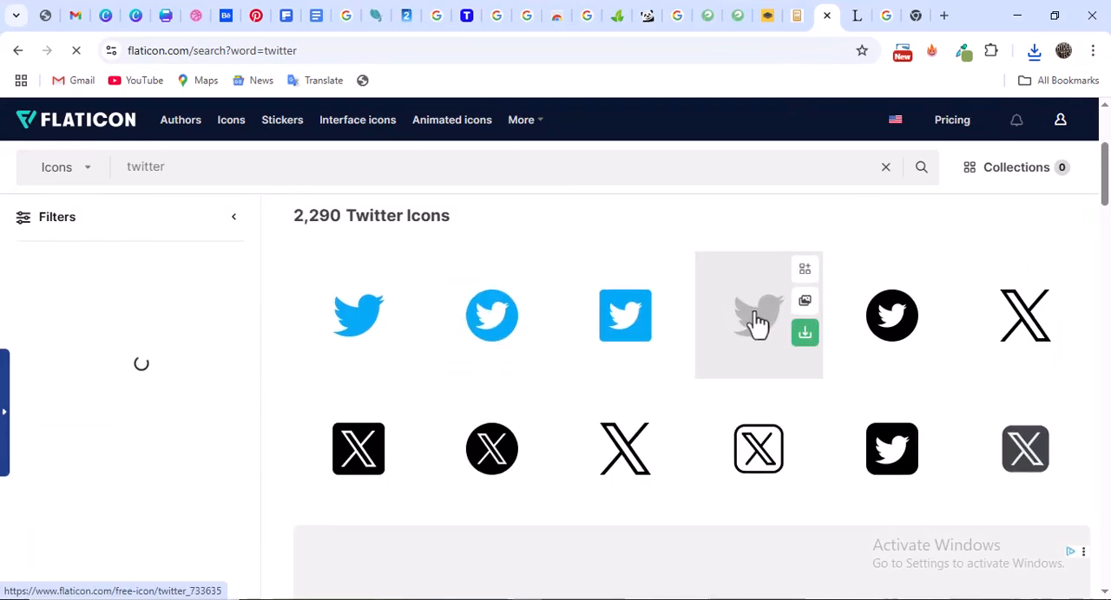
click(755, 321)
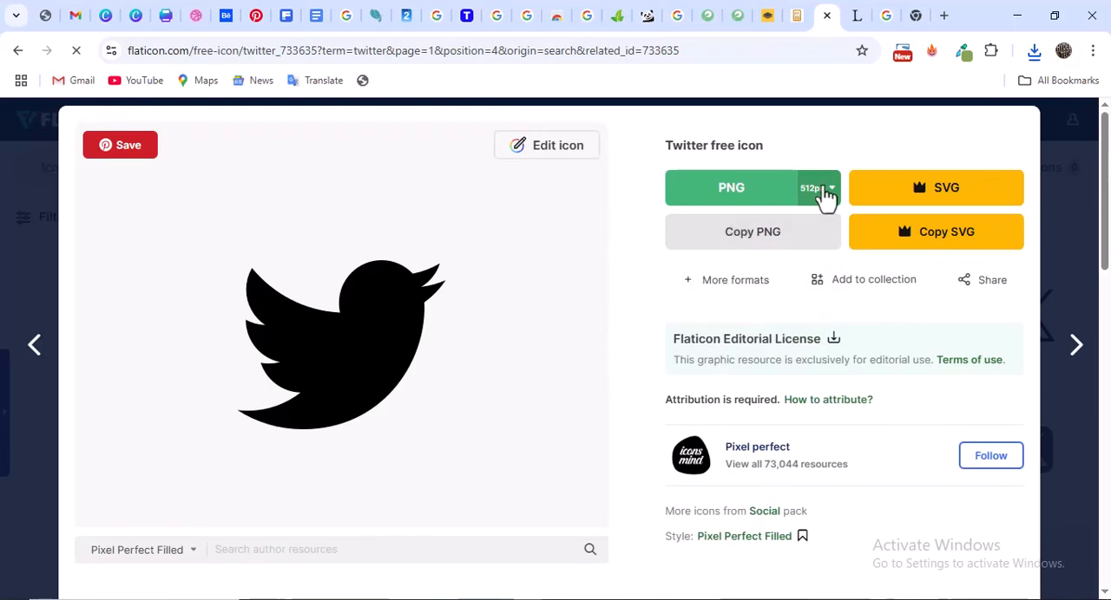
Download the black Twitter bird icon as a free 512px PNG named "twitter" into the Graphics Design folder and check the recent downloads
click(819, 188)
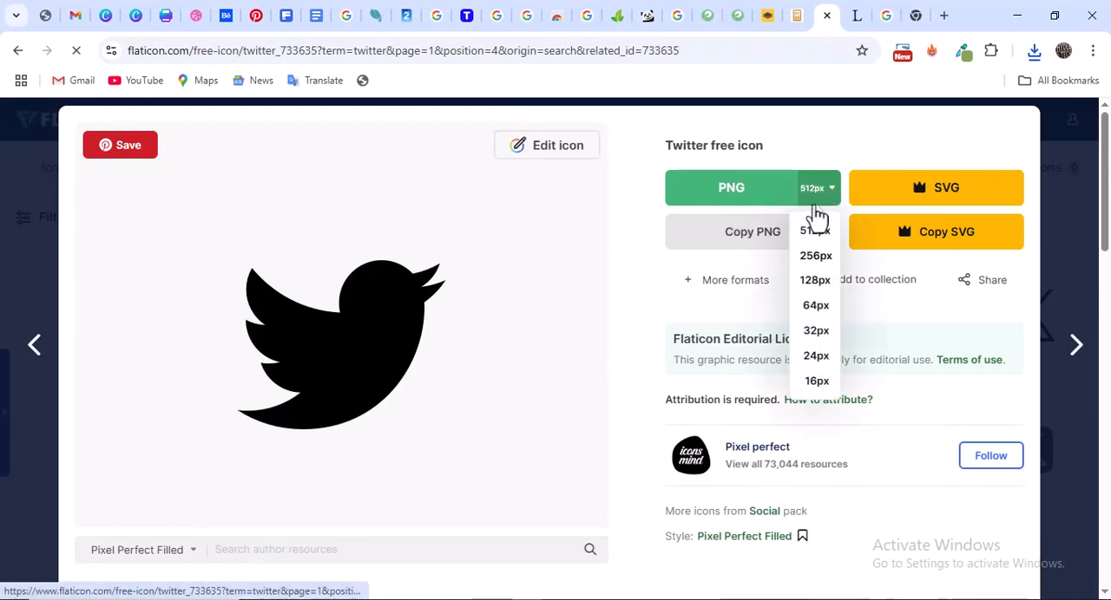
click(816, 217)
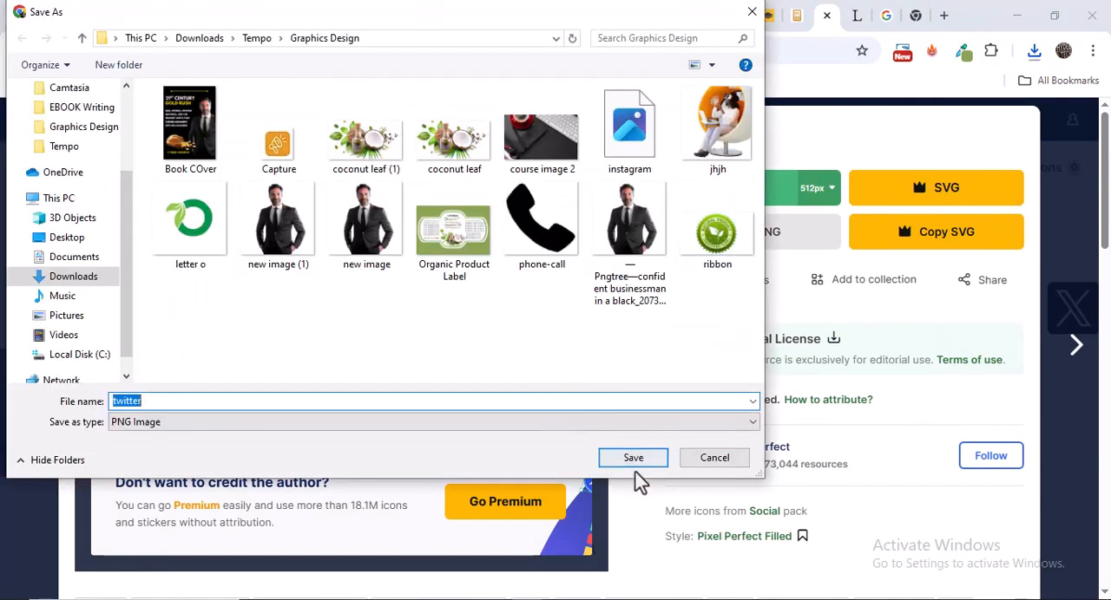
click(640, 456)
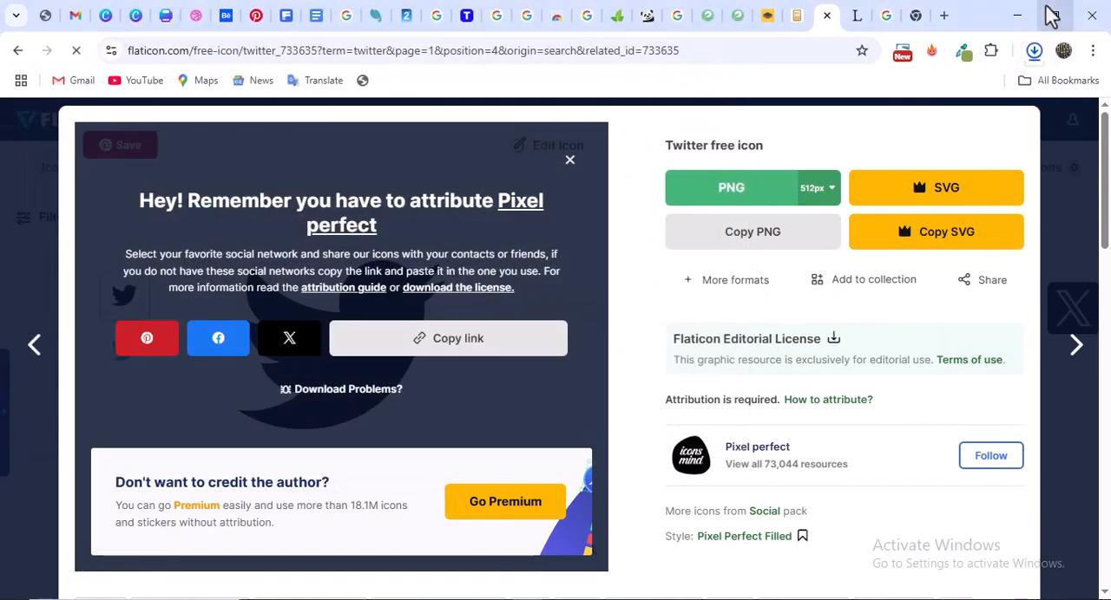
click(1033, 51)
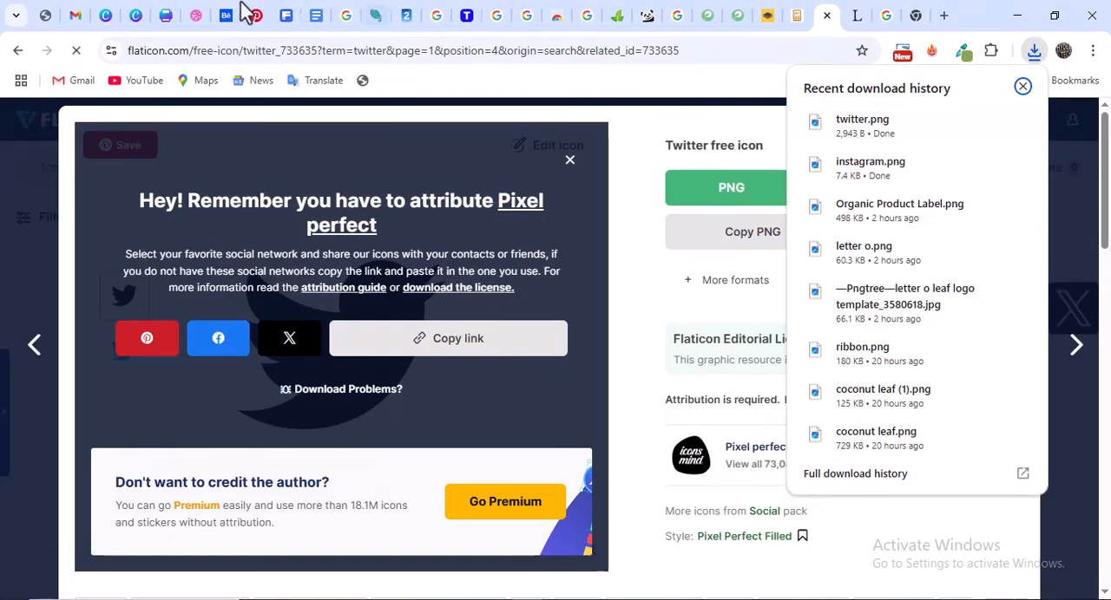
Switch back to the Canva flyer and upload the "instagram" and "twitter" images from the Graphics Design folder
click(168, 15)
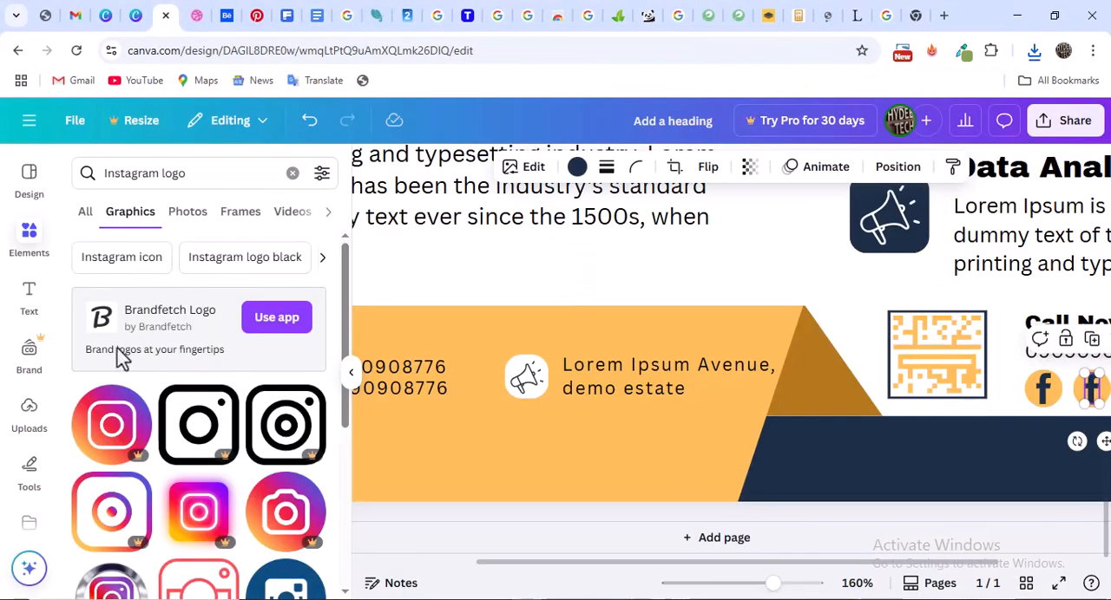
click(29, 426)
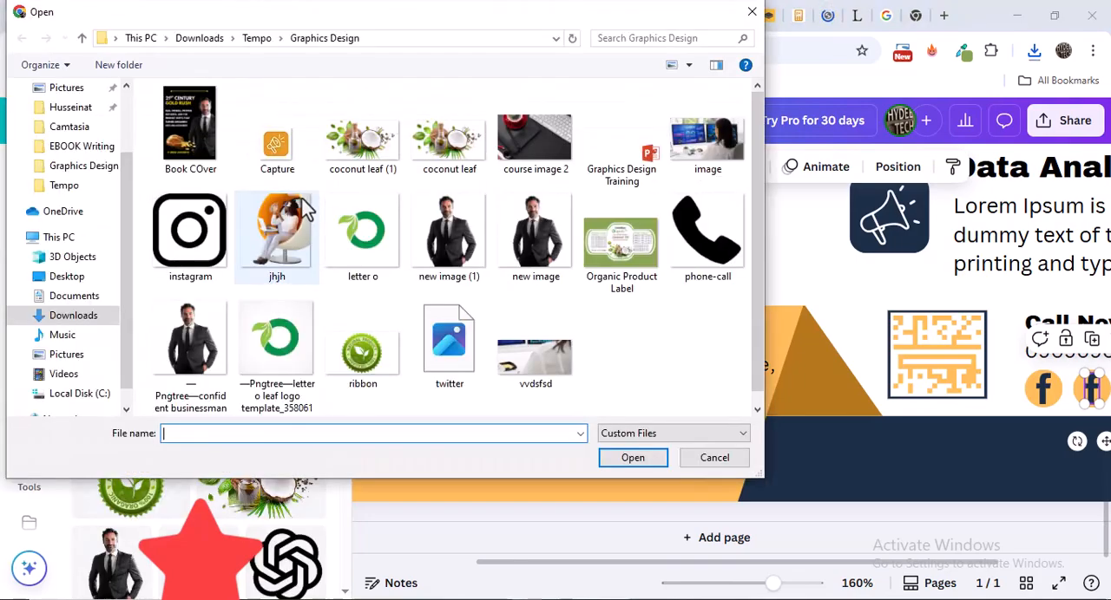
click(205, 248)
ctrl+click(449, 343)
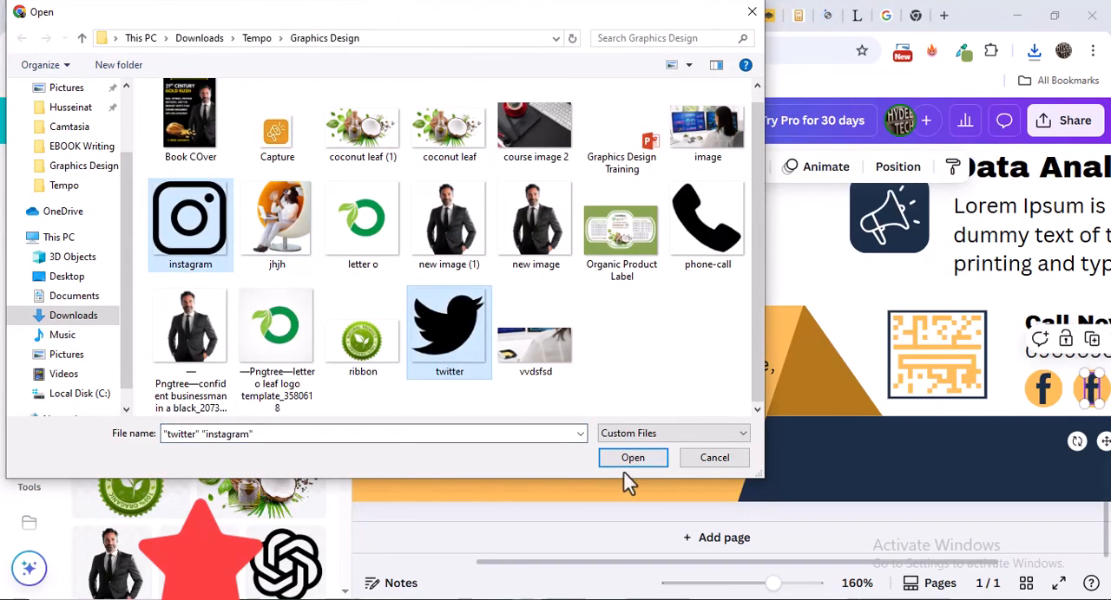
click(642, 462)
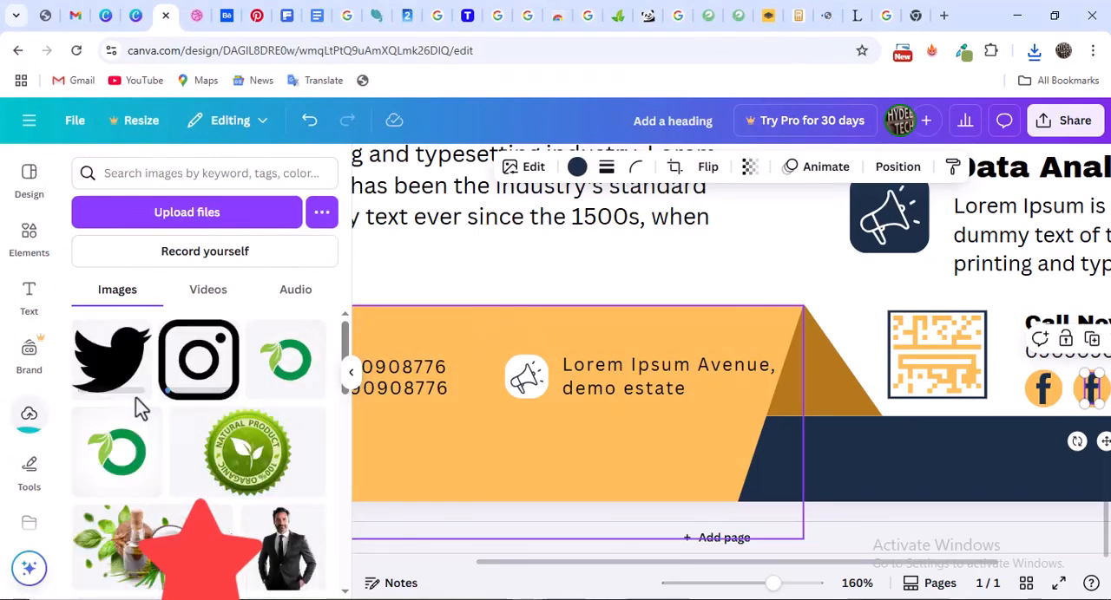
Add the uploaded Instagram icon to the flyer page and scale it down to about the size of a service icon tile
scroll(759, 463, up, 1)
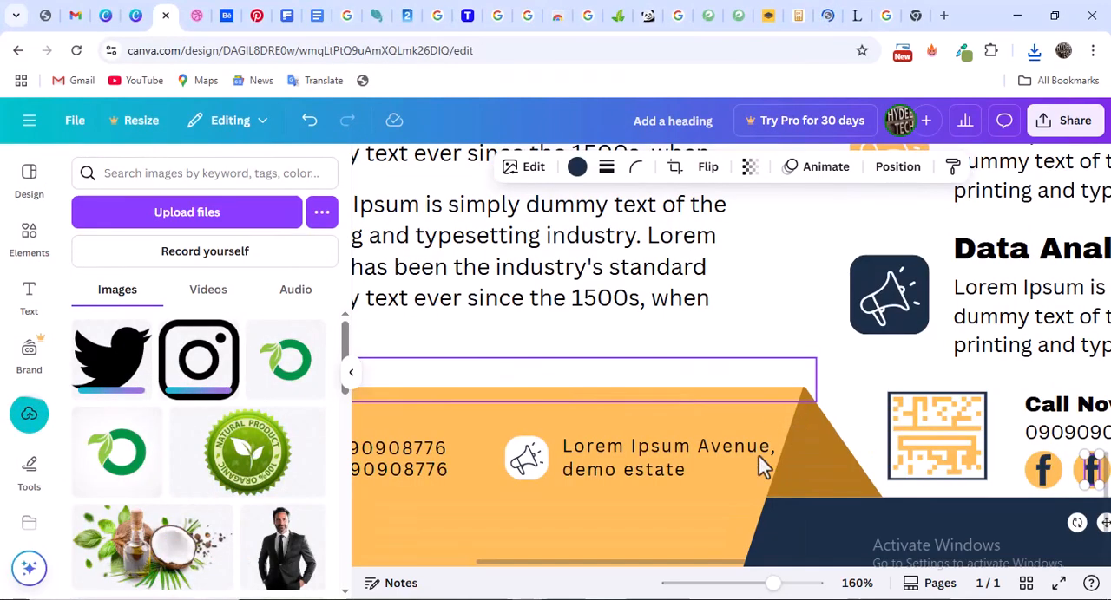
drag(715, 564, 868, 566)
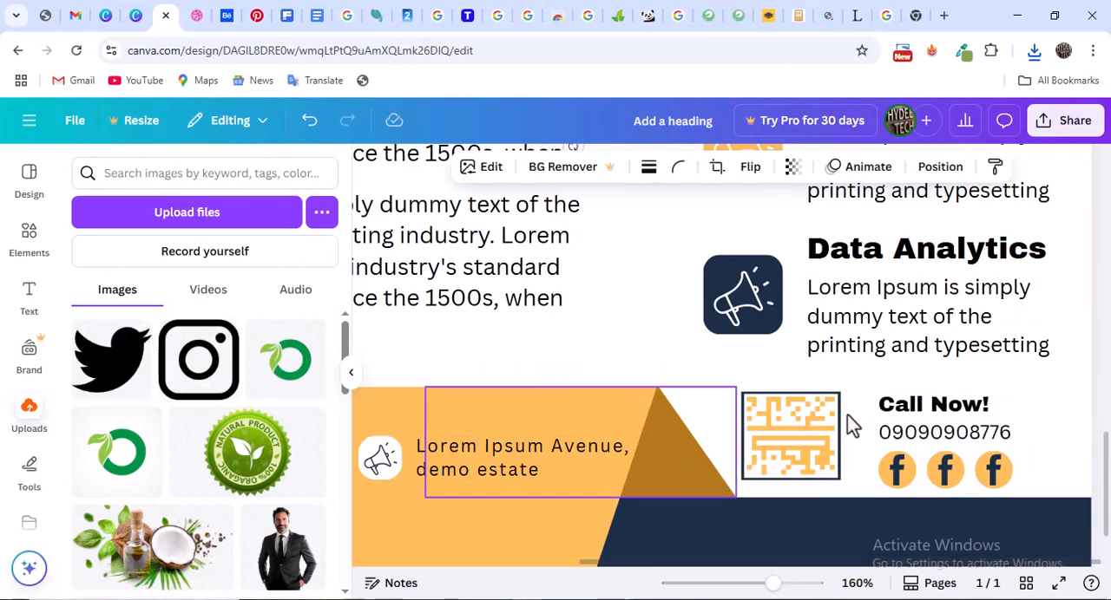
scroll(687, 319, up, 4)
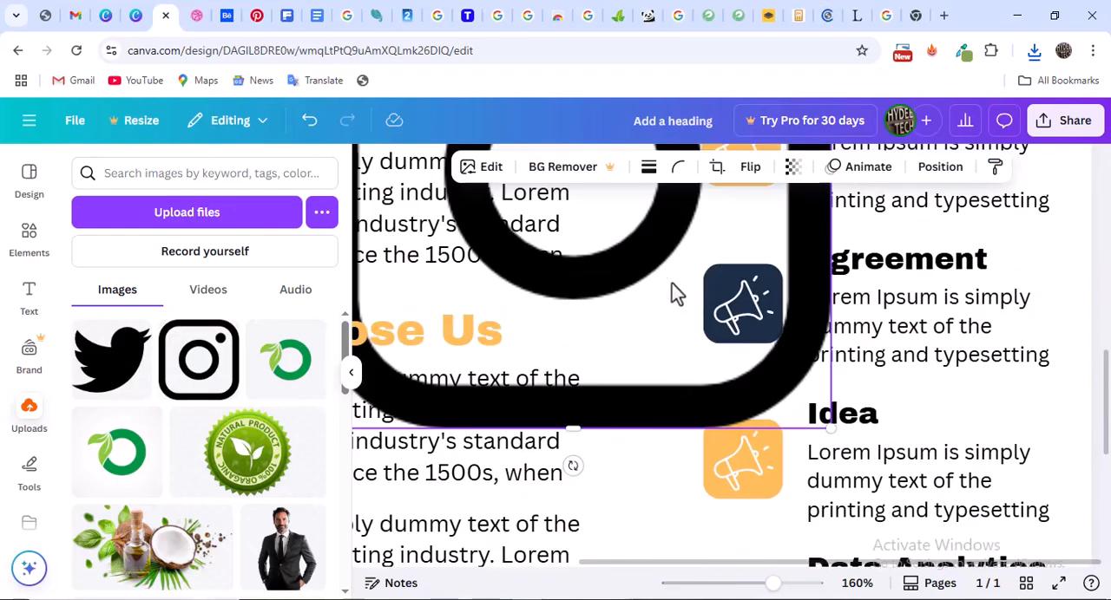
drag(744, 412, 924, 578)
scroll(903, 391, up, 2)
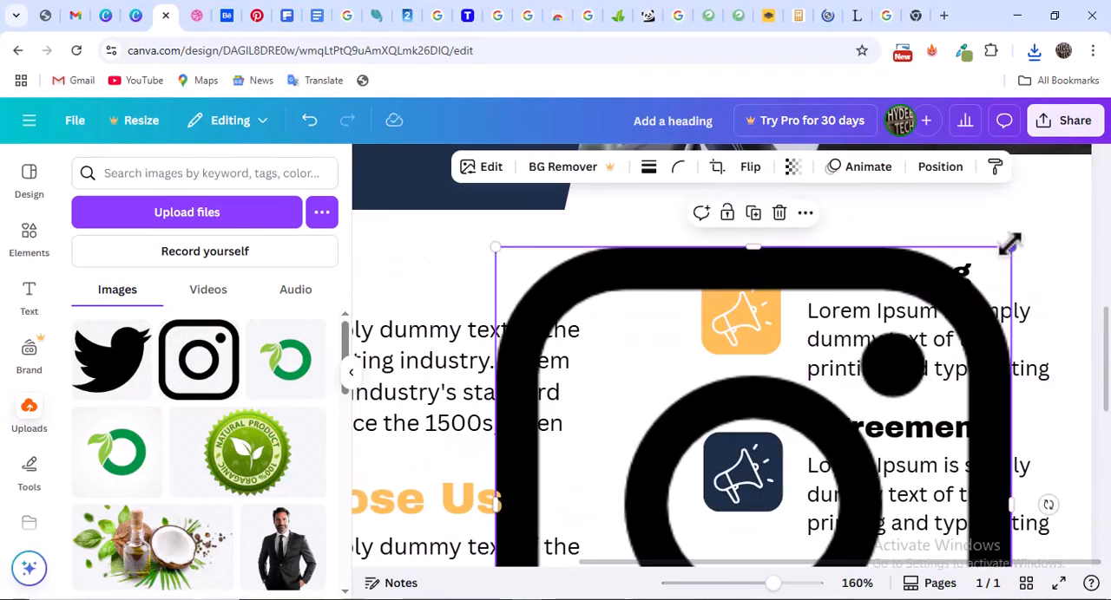
drag(1012, 246, 744, 516)
scroll(805, 365, down, 4)
scroll(772, 322, up, 1)
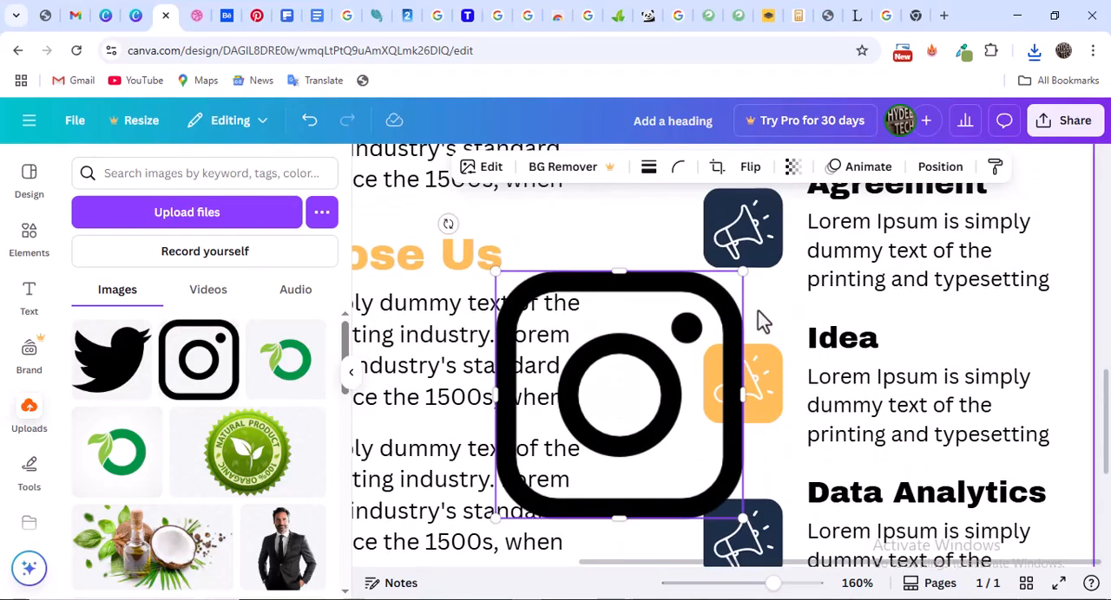
drag(726, 292, 597, 420)
scroll(820, 338, down, 2)
scroll(816, 326, down, 1)
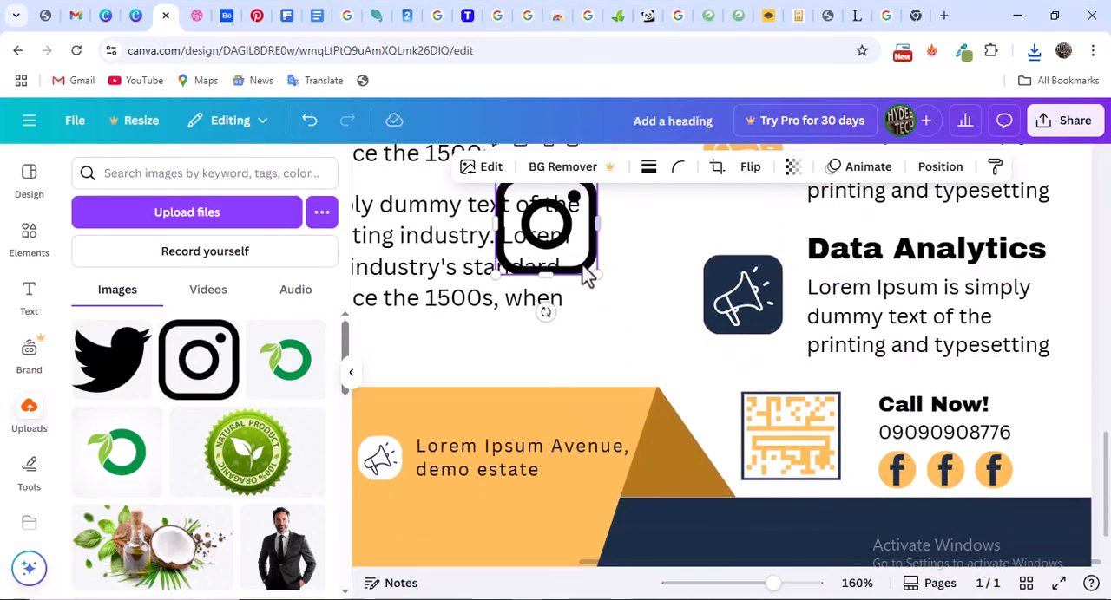
Shrink the Instagram icon to fit the call-now circles and put it in the middle circle in place of the Facebook icon
drag(590, 280, 1034, 422)
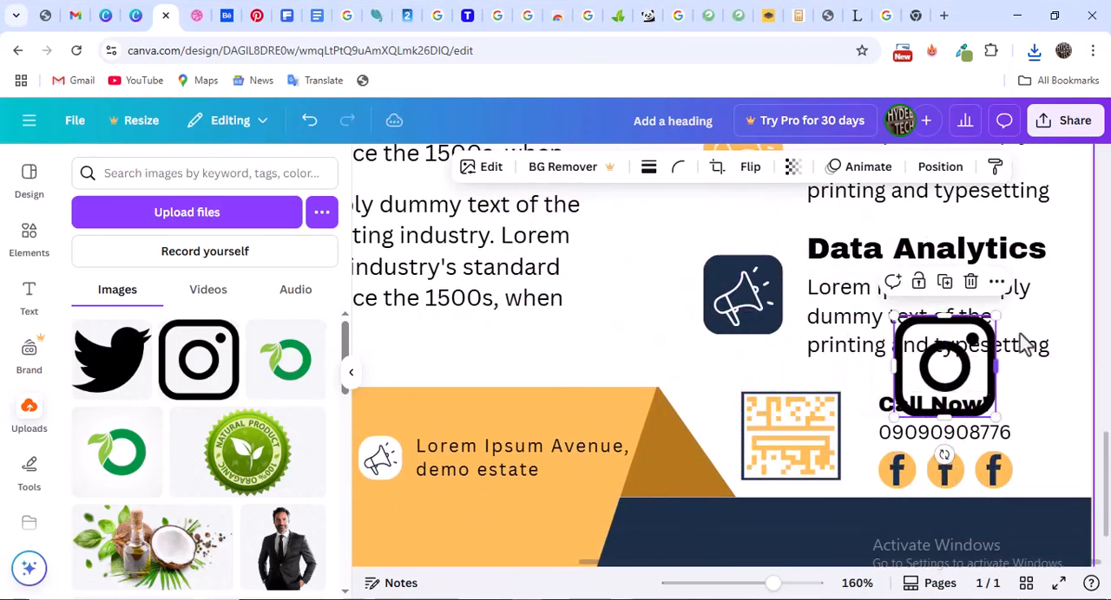
drag(996, 318, 1045, 387)
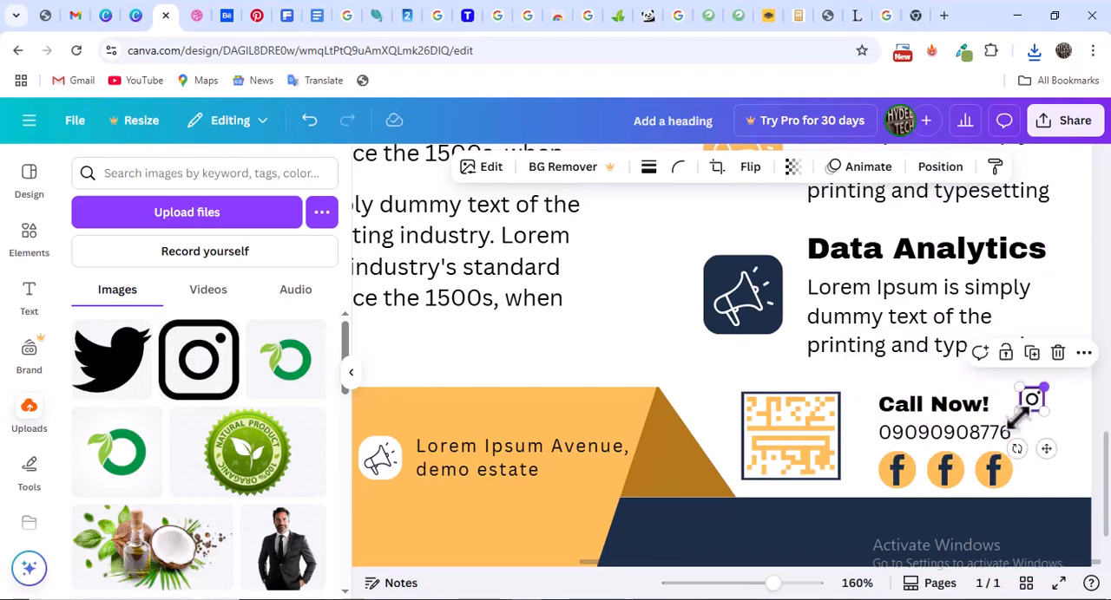
click(946, 473)
mouse_move(946, 473)
mouse_down()
mouse_move(1048, 404)
mouse_move(1011, 444)
mouse_move(948, 470)
mouse_up()
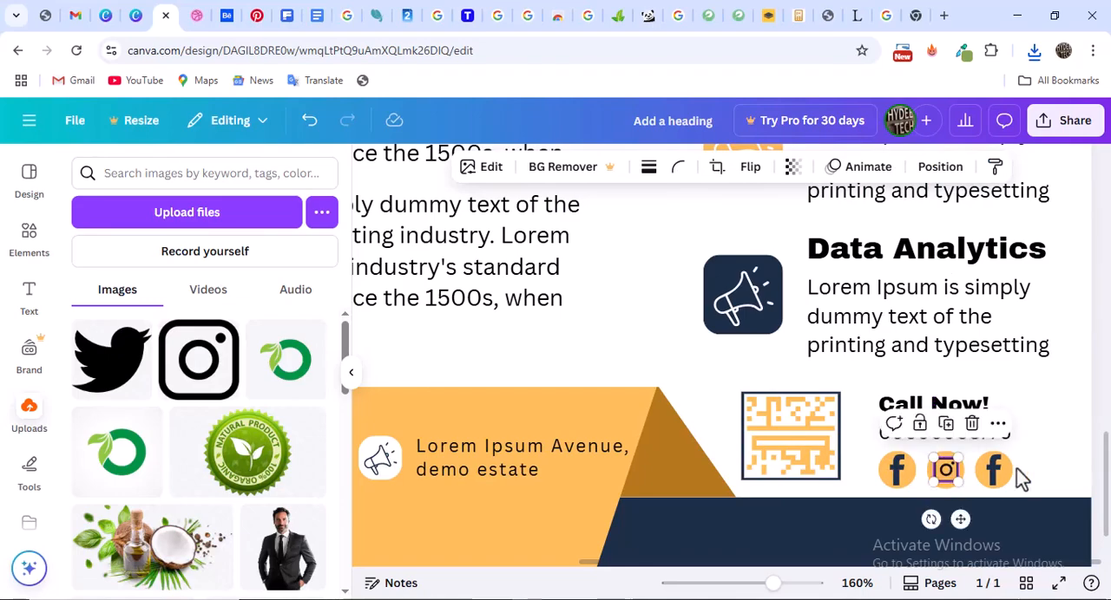
click(1042, 454)
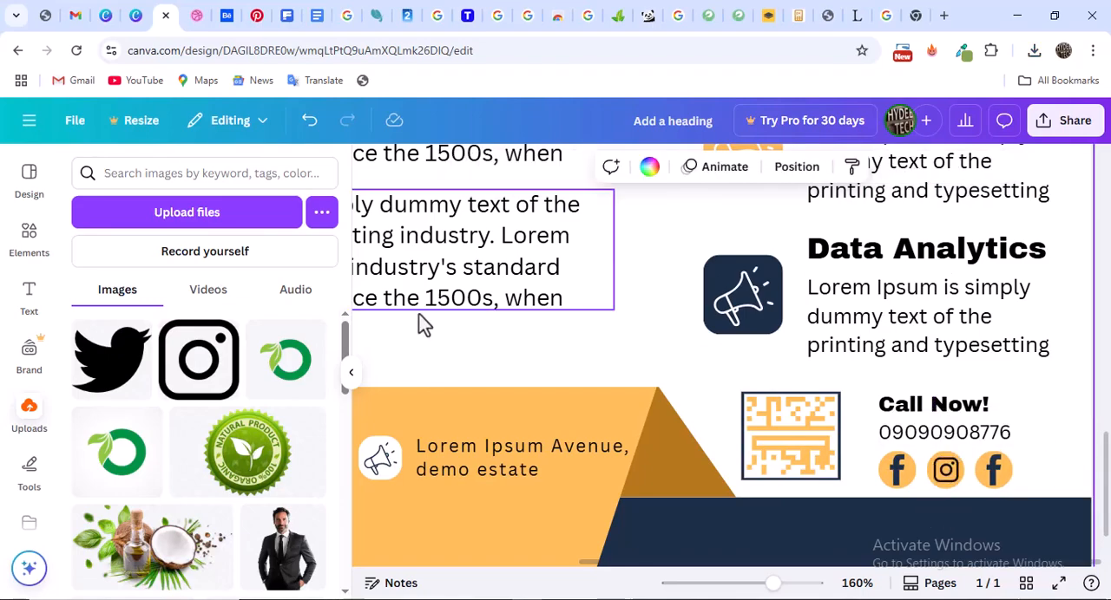
Add the uploaded Twitter bird icon to the flyer and scale it down to about the size of a call-now circle
click(121, 360)
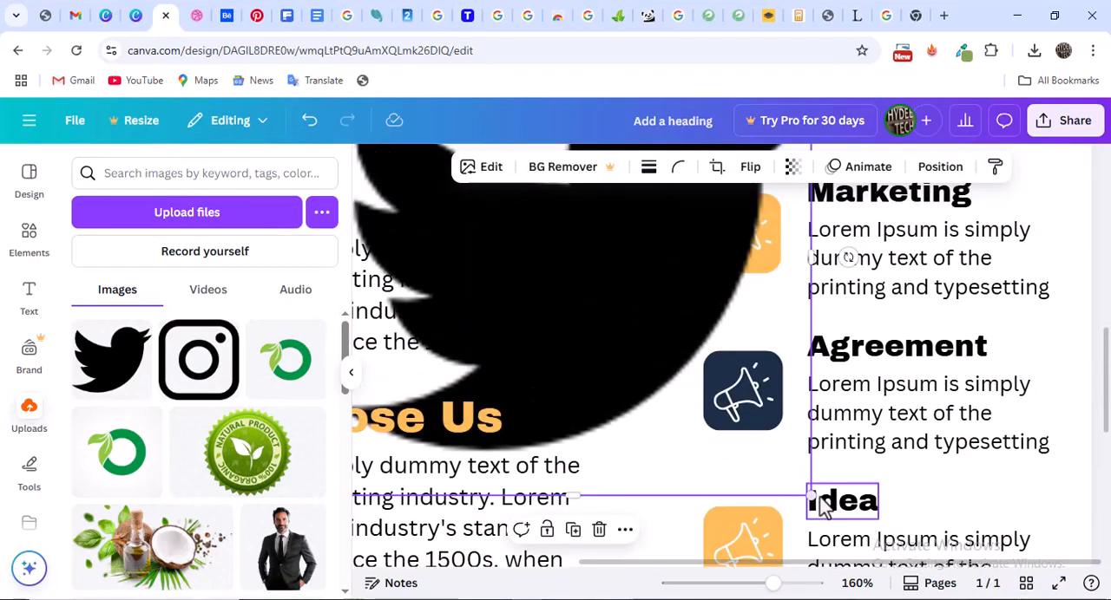
drag(811, 496, 769, 559)
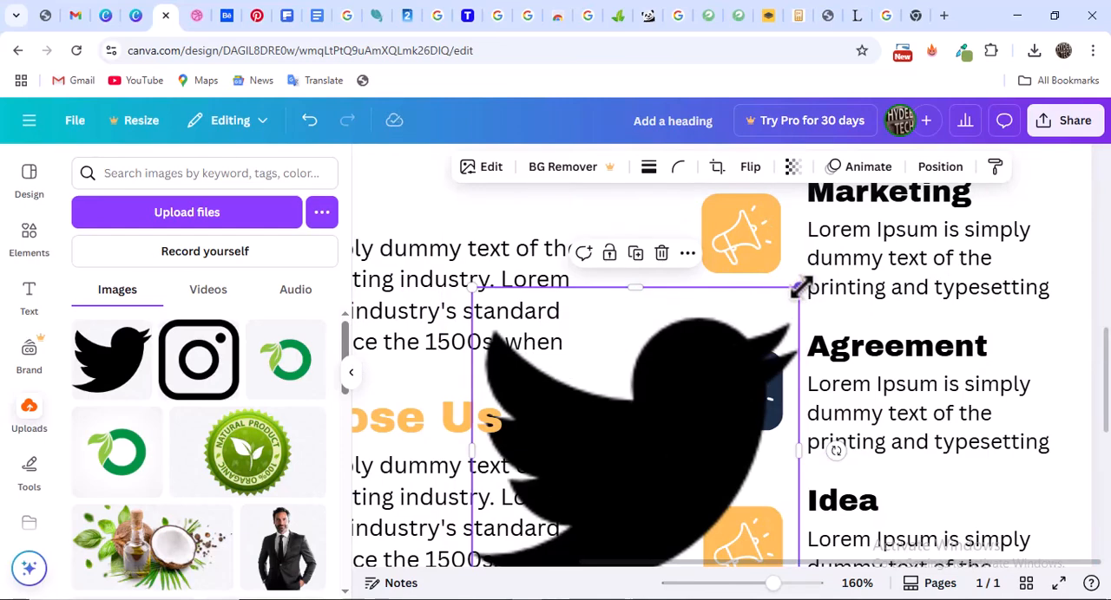
drag(796, 292, 650, 437)
scroll(680, 320, down, 3)
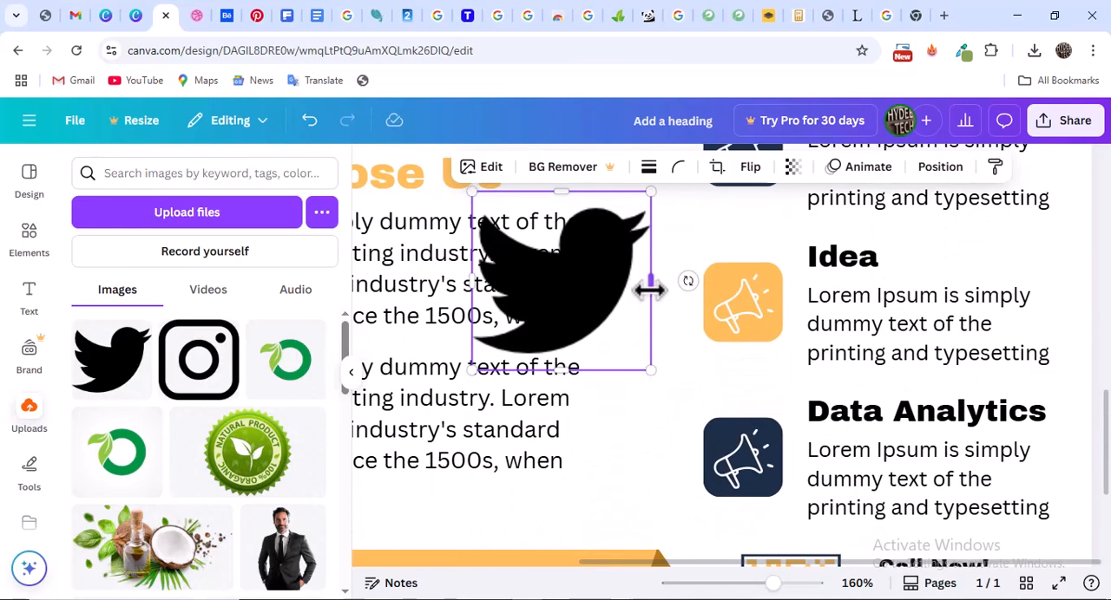
drag(590, 292, 671, 394)
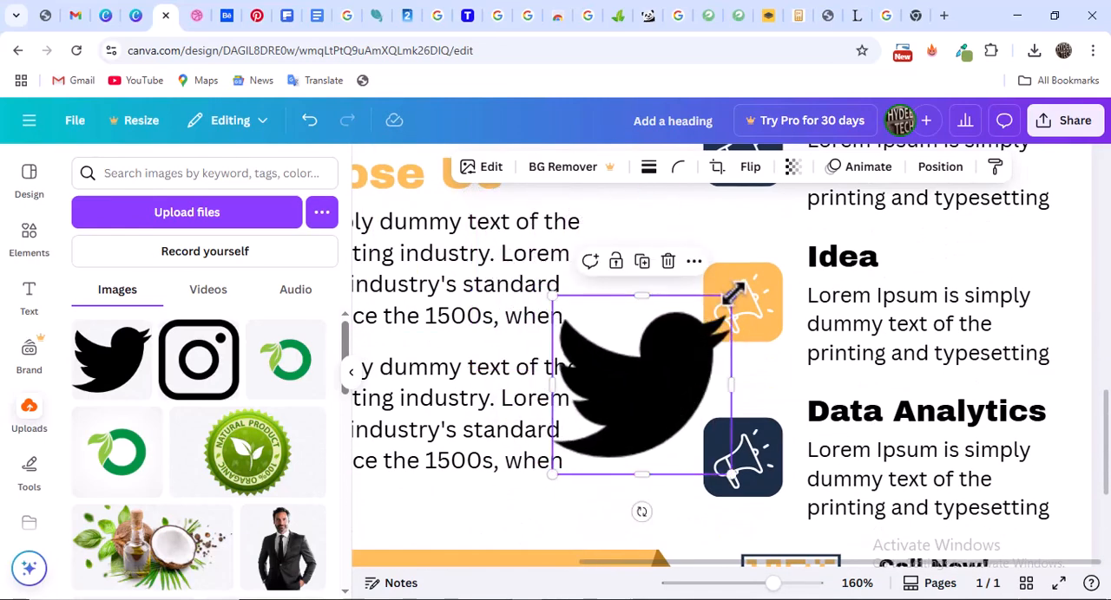
drag(734, 298, 633, 397)
scroll(702, 301, down, 3)
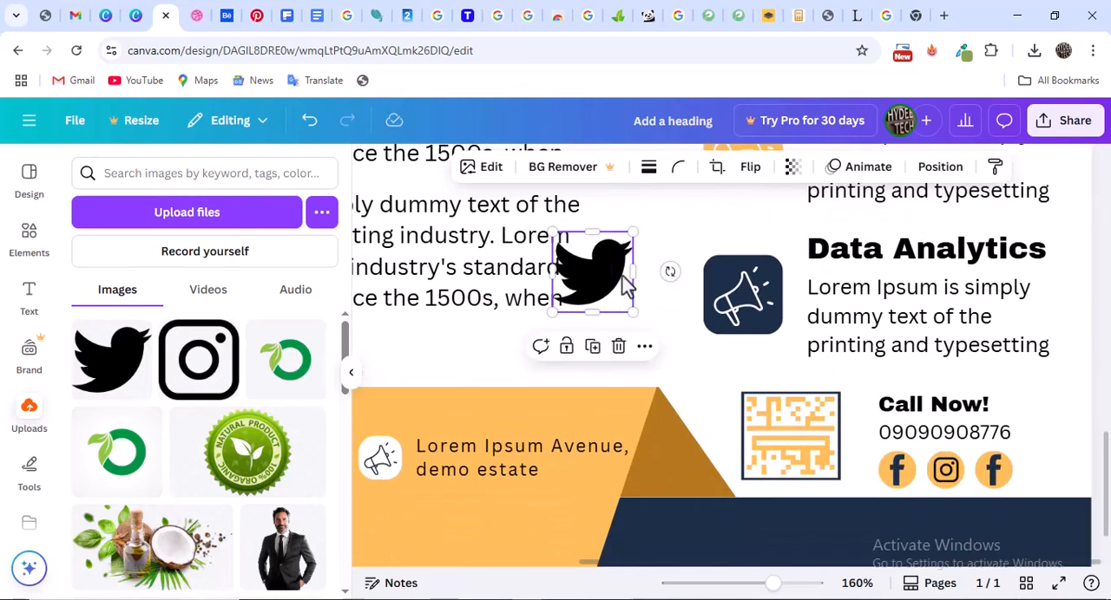
drag(634, 282, 764, 364)
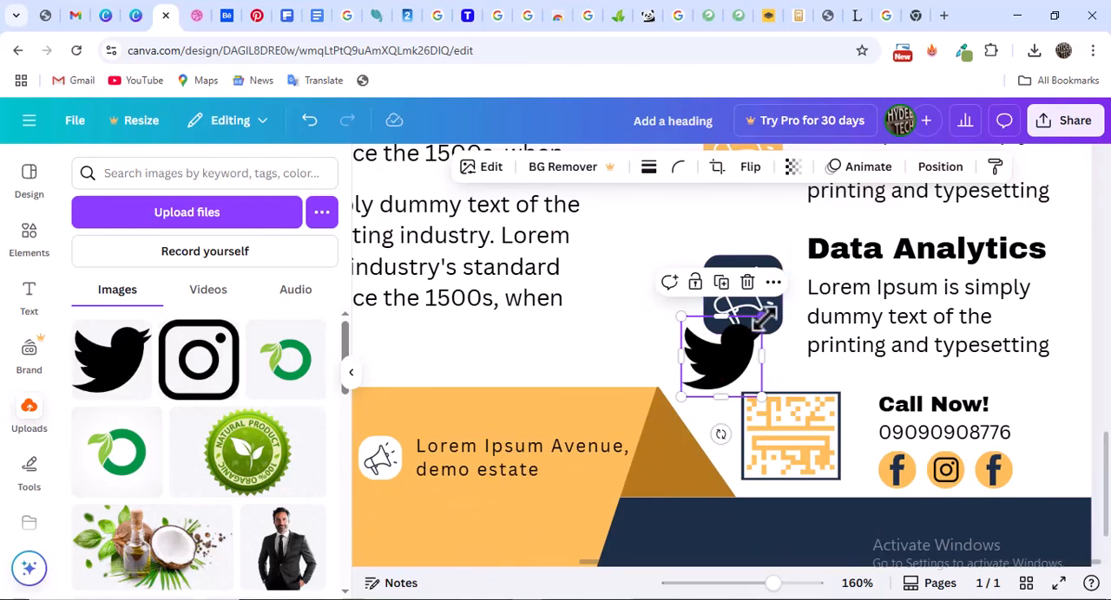
drag(754, 323, 723, 356)
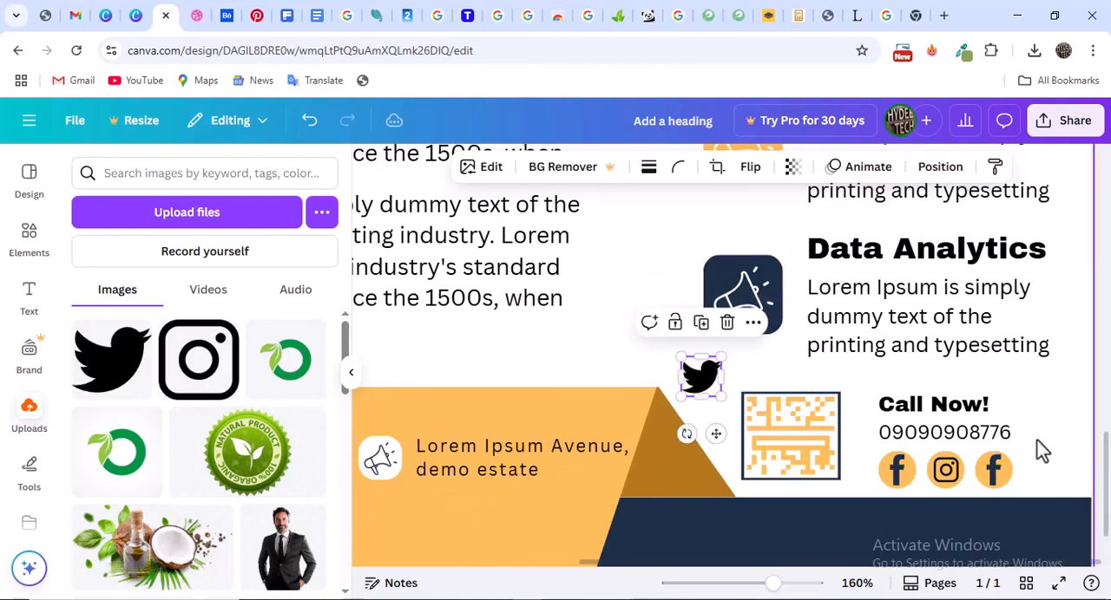
Delete the Facebook icon from the third call-now circle and place the Twitter bird icon in it
click(995, 471)
key(Delete)
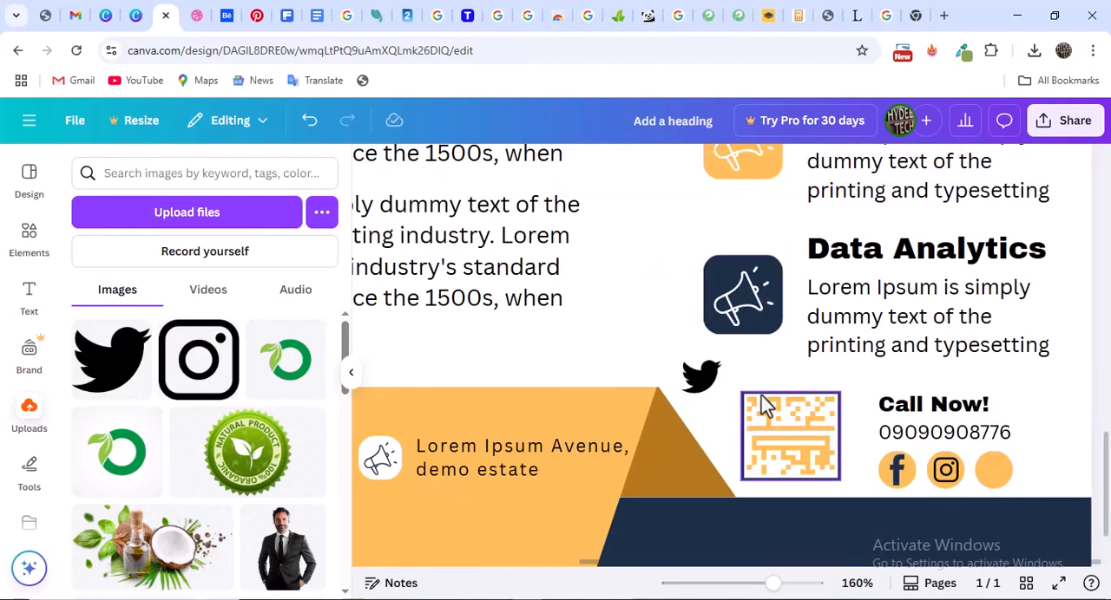
drag(711, 378, 998, 468)
click(1038, 471)
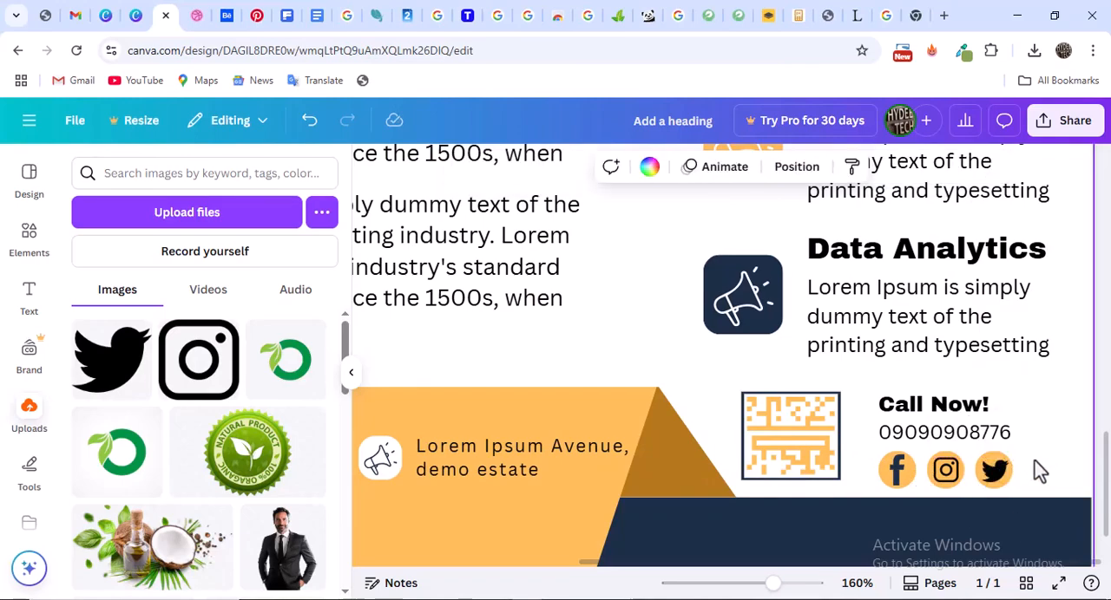
click(946, 471)
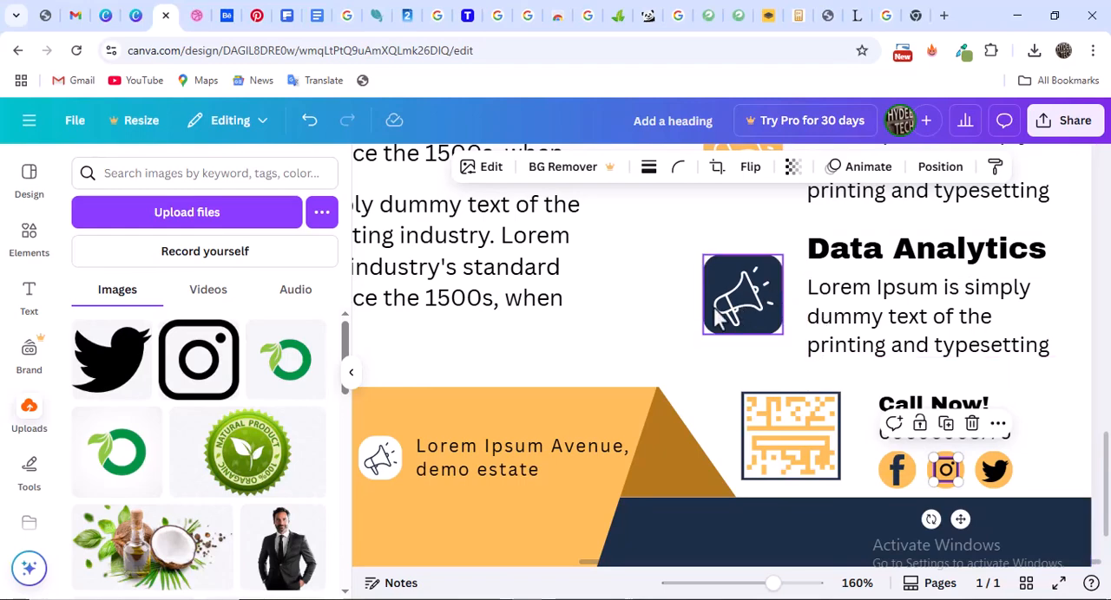
click(793, 368)
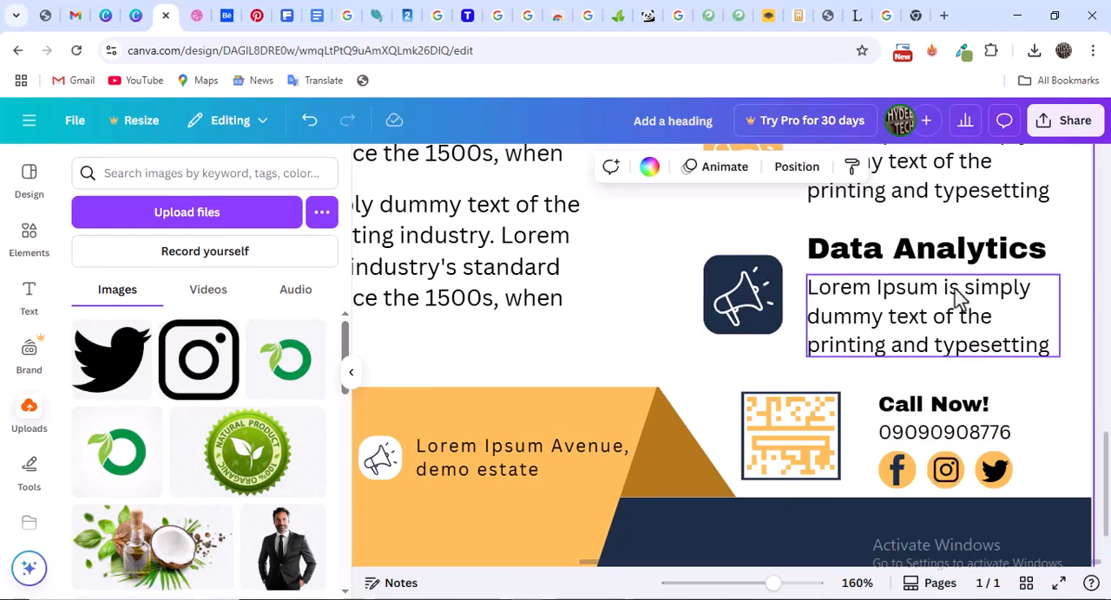
Search the web for "change icon color online" and open the Change Icon Colors page of Online PNG Tools
click(920, 15)
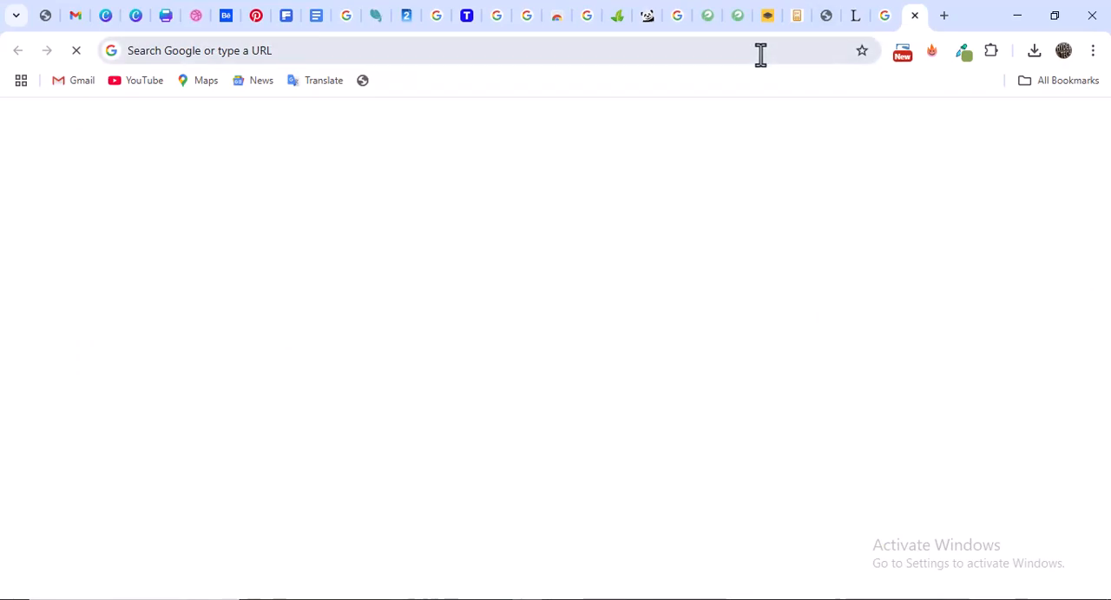
click(761, 54)
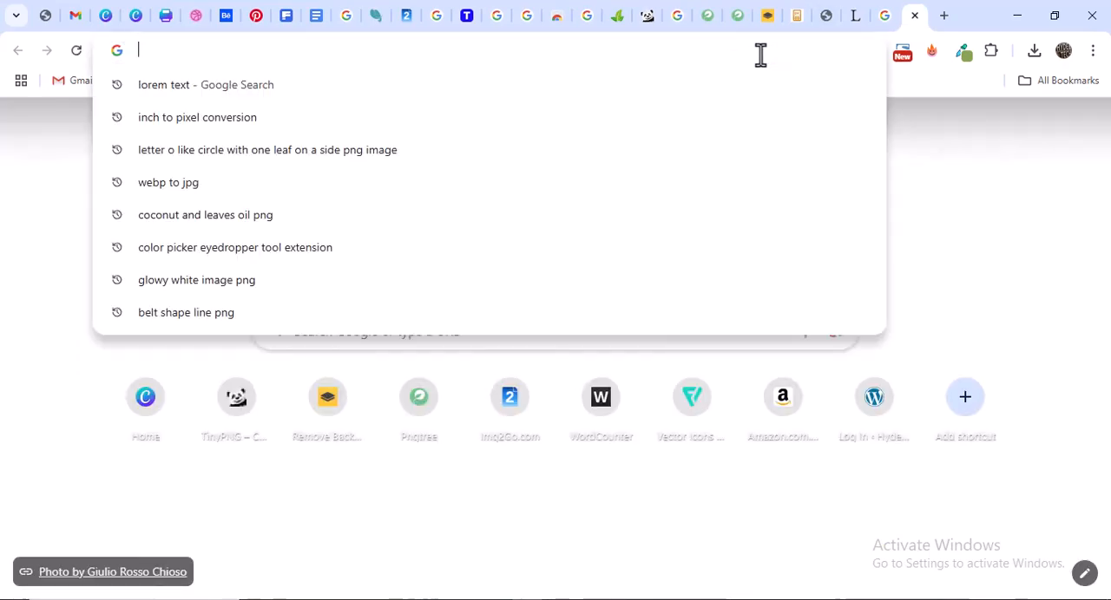
text(change icon )
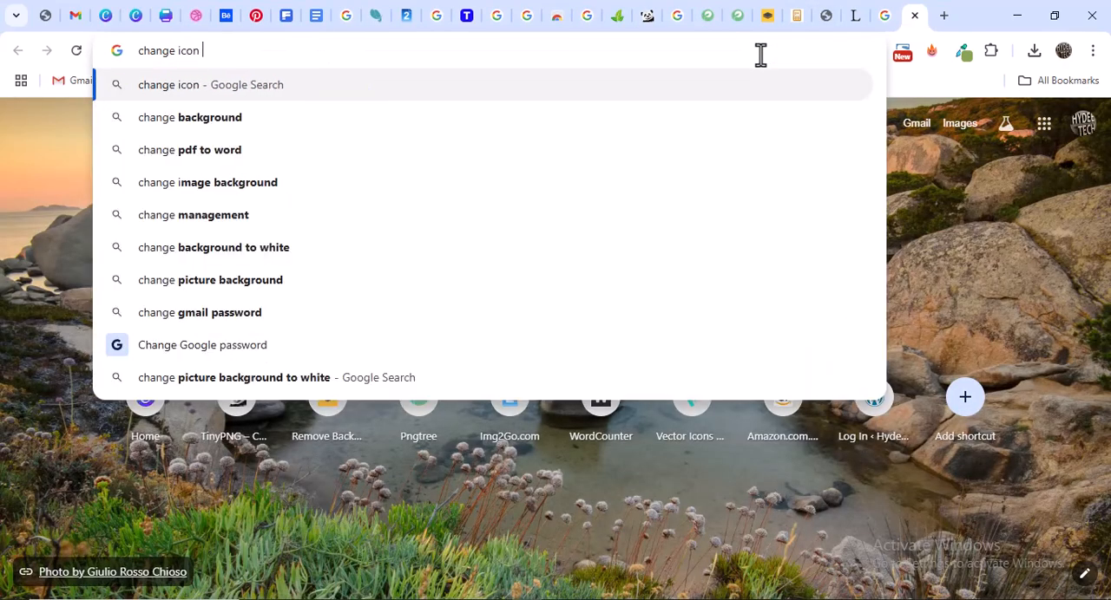
text(color )
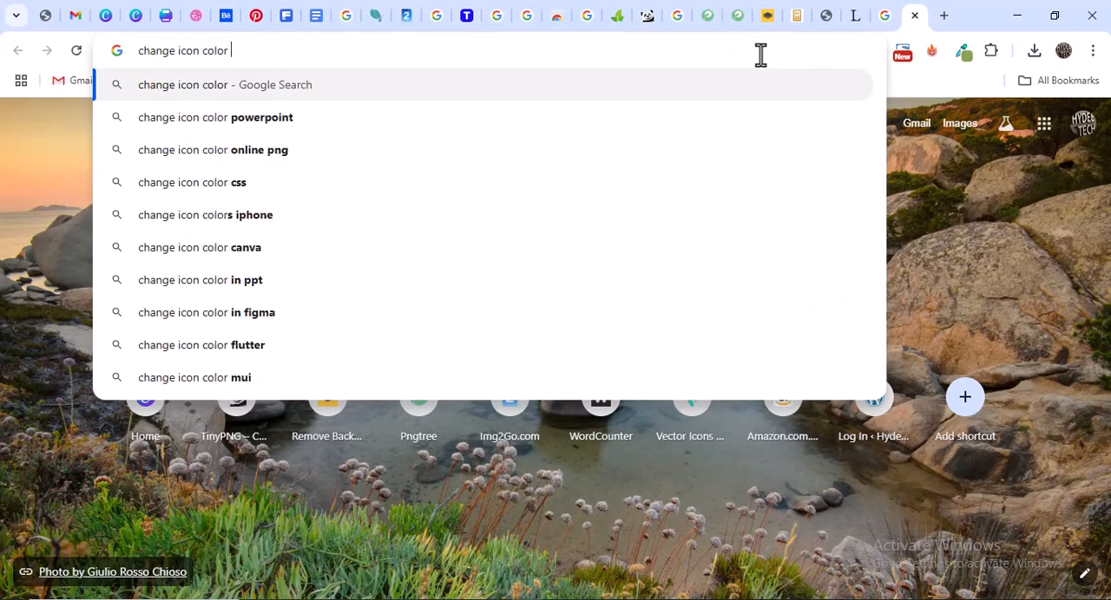
text(online)
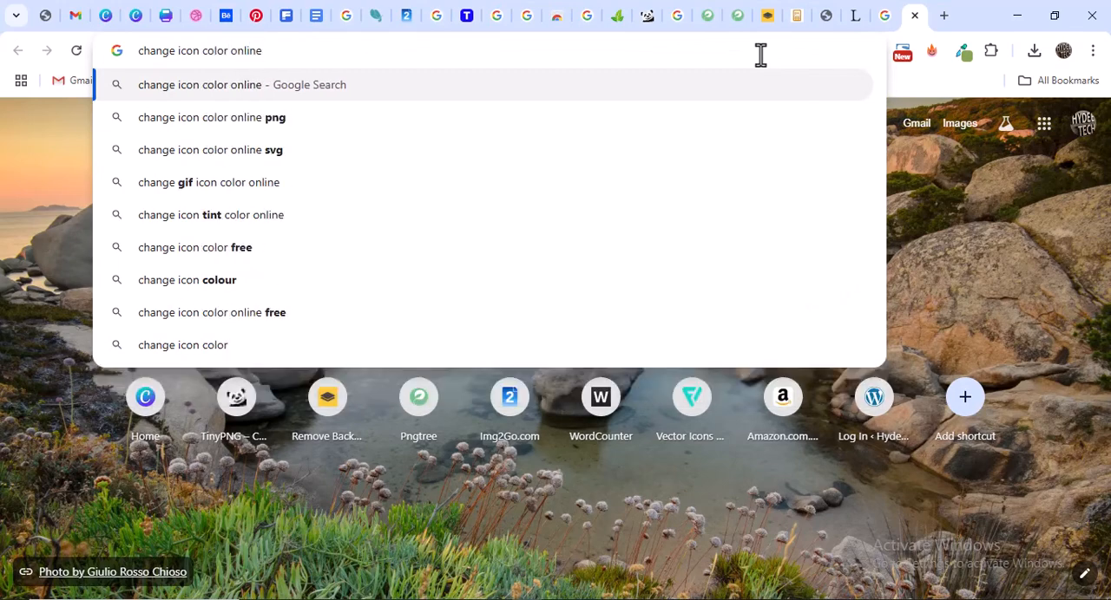
key(Return)
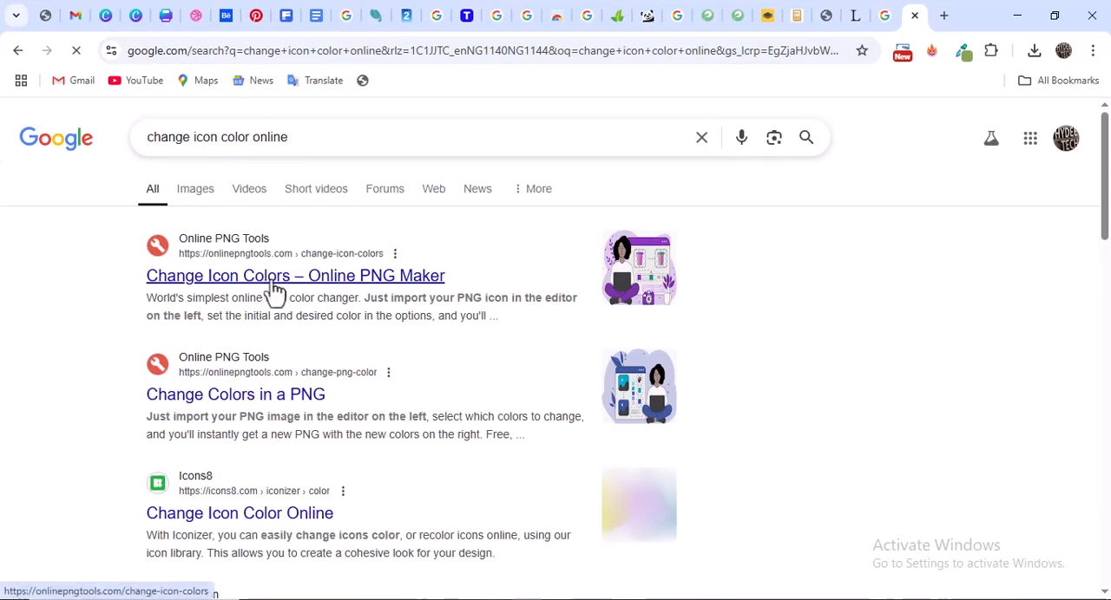
click(277, 284)
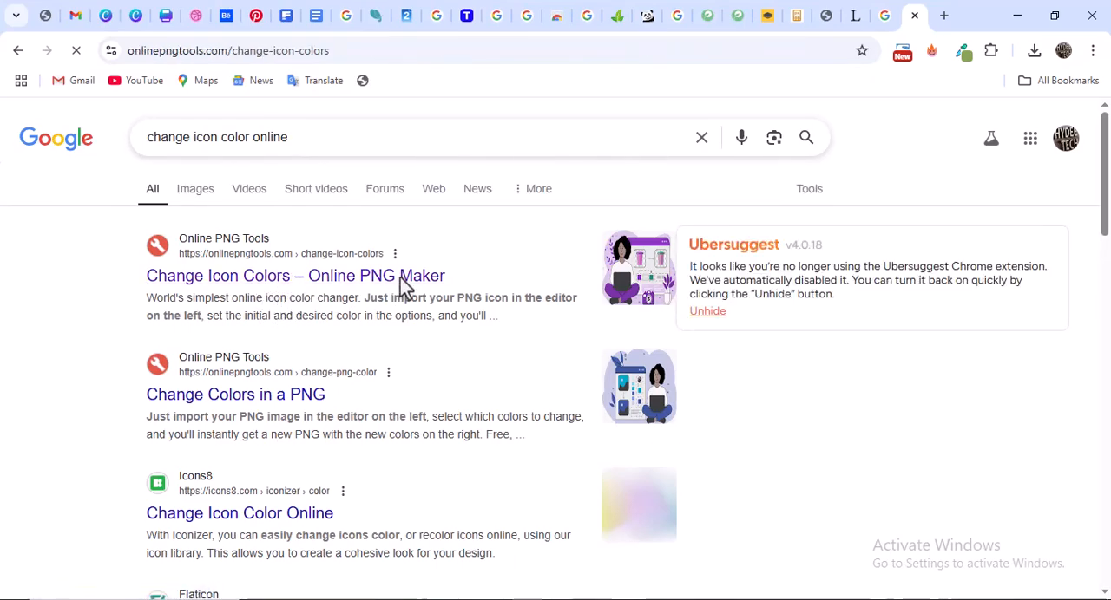
Dismiss the pricing and sign-in pop-ups and examine the icon color changer's input area and color options
scroll(487, 364, down, 2)
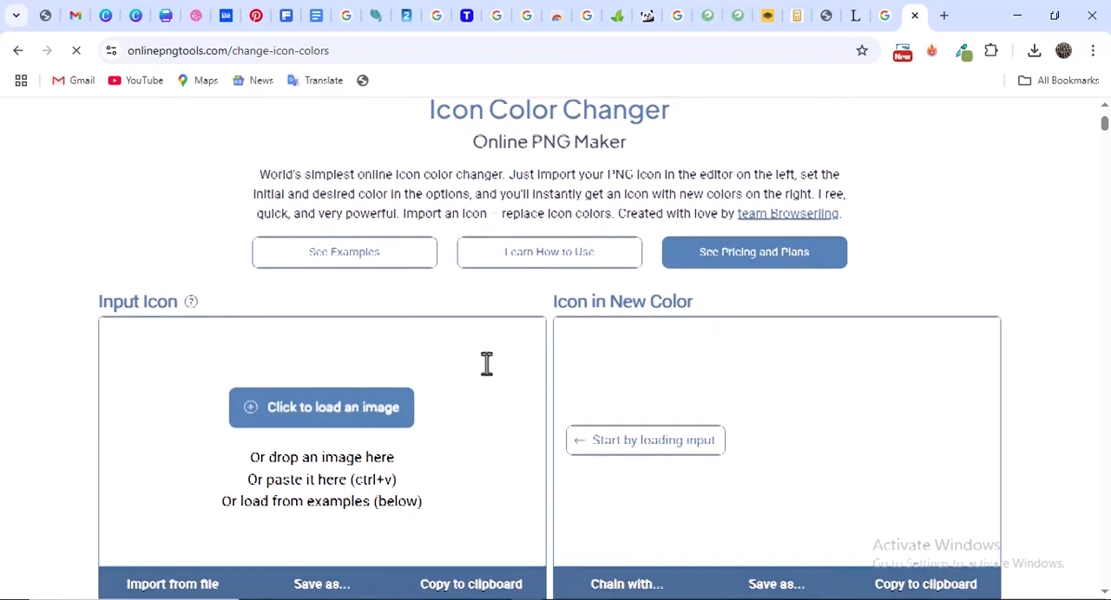
scroll(487, 365, down, 1)
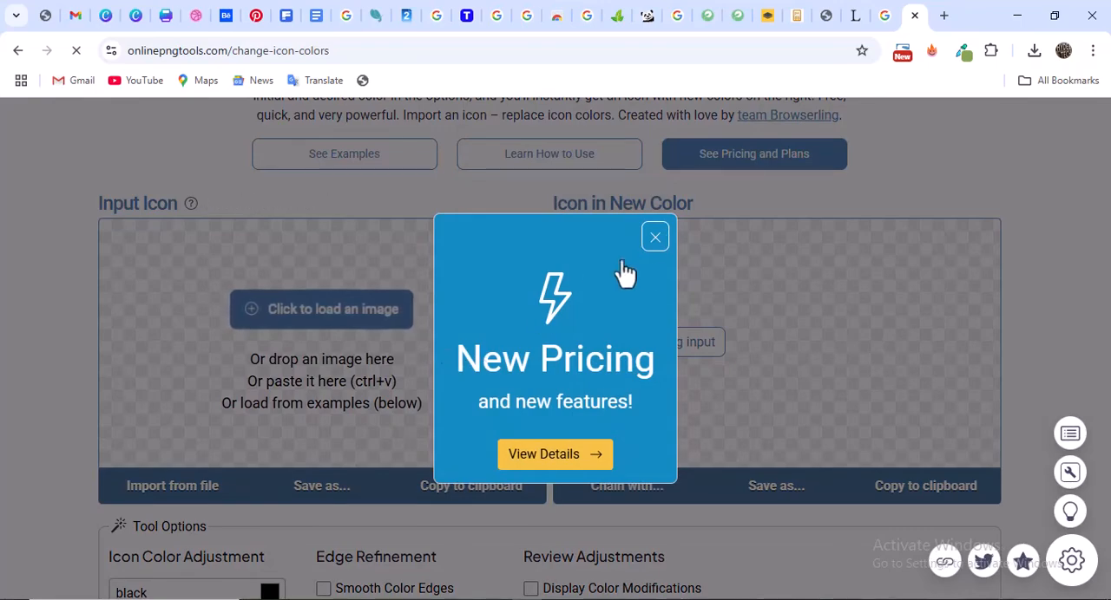
click(657, 239)
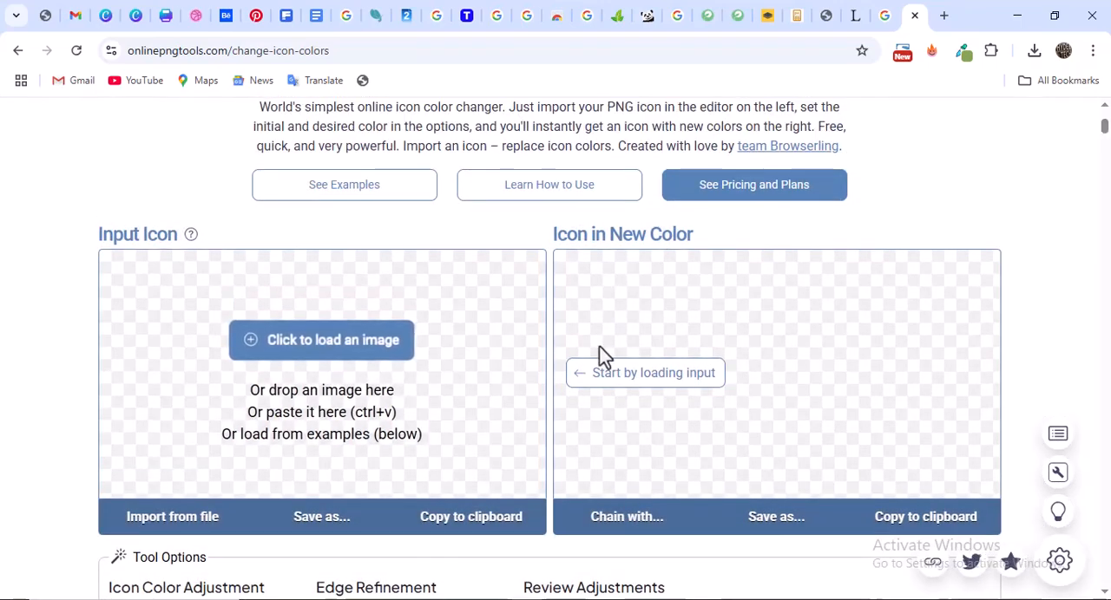
scroll(603, 356, down, 3)
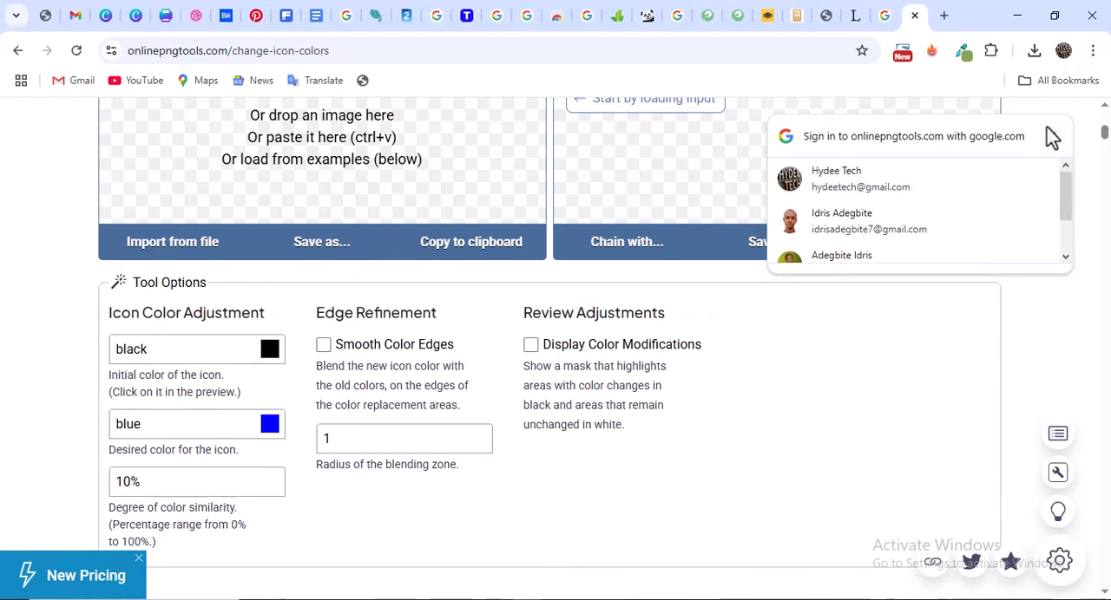
click(1051, 138)
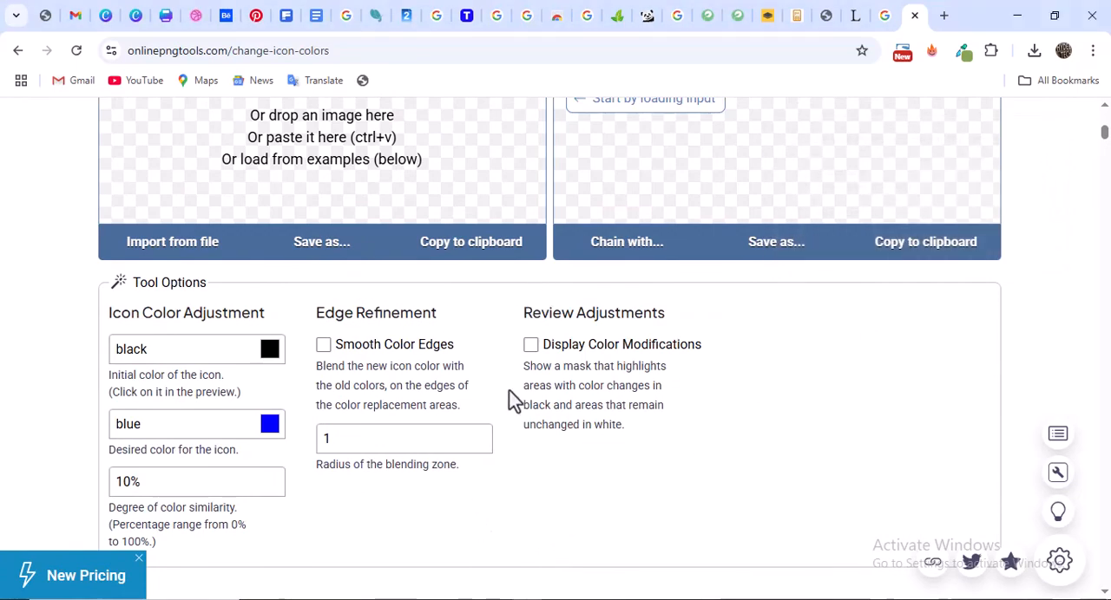
scroll(512, 401, down, 2)
scroll(518, 391, up, 3)
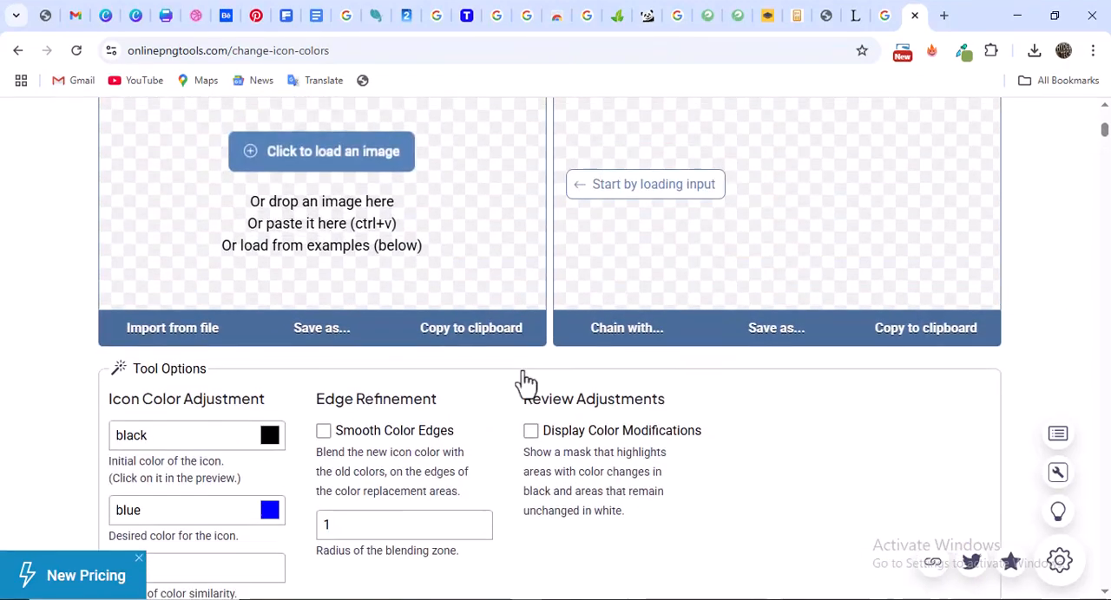
scroll(523, 380, up, 1)
scroll(538, 373, down, 2)
scroll(560, 356, up, 3)
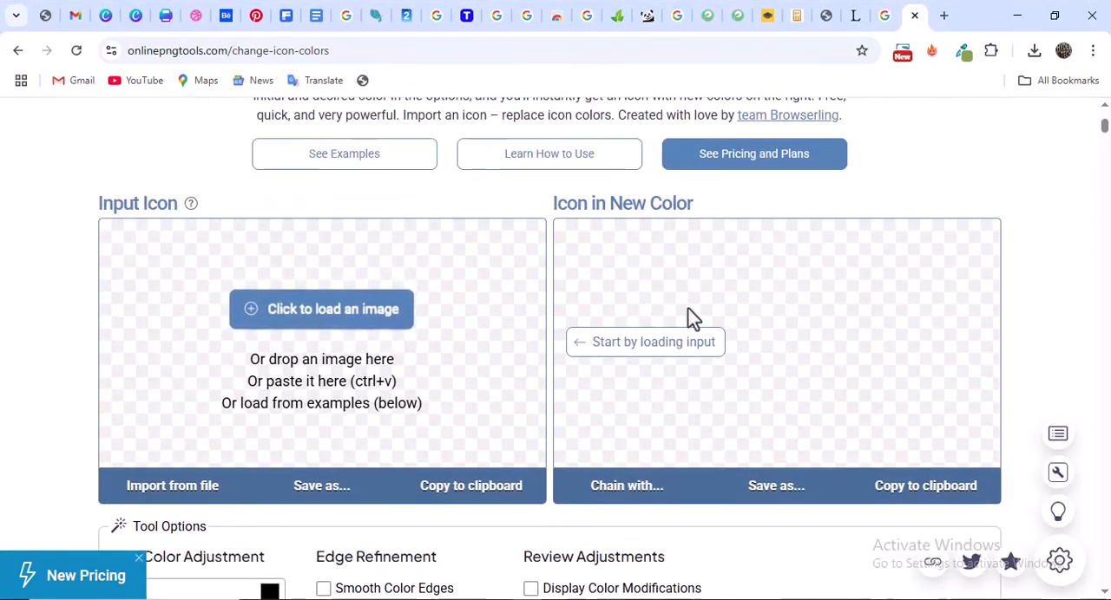
Return to the flyer, view the whole page, and compare its layout with the Dribbble reference
click(167, 16)
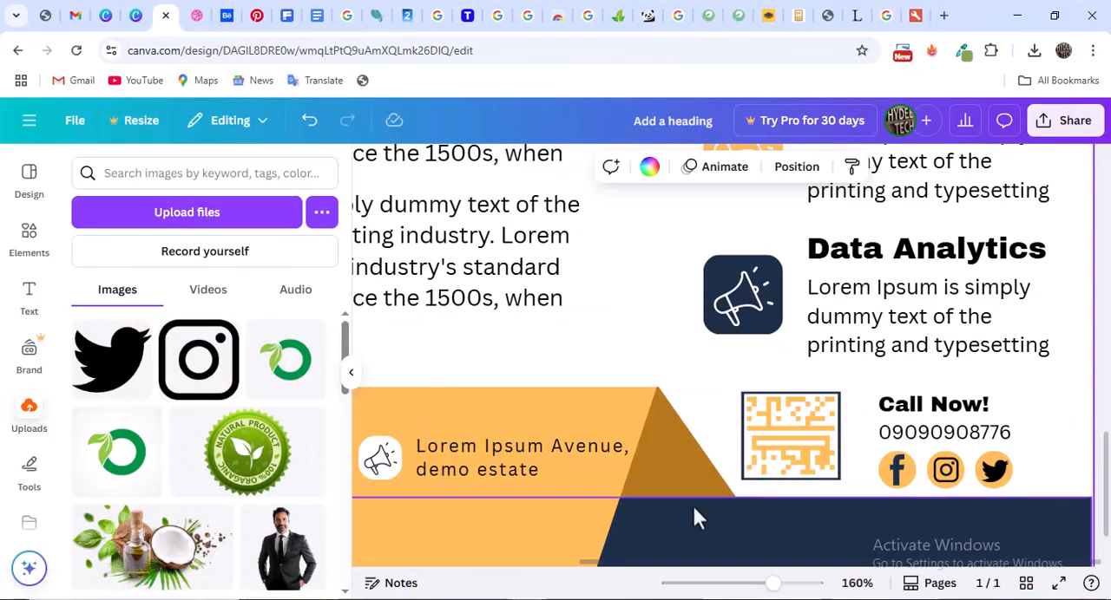
drag(771, 584, 710, 585)
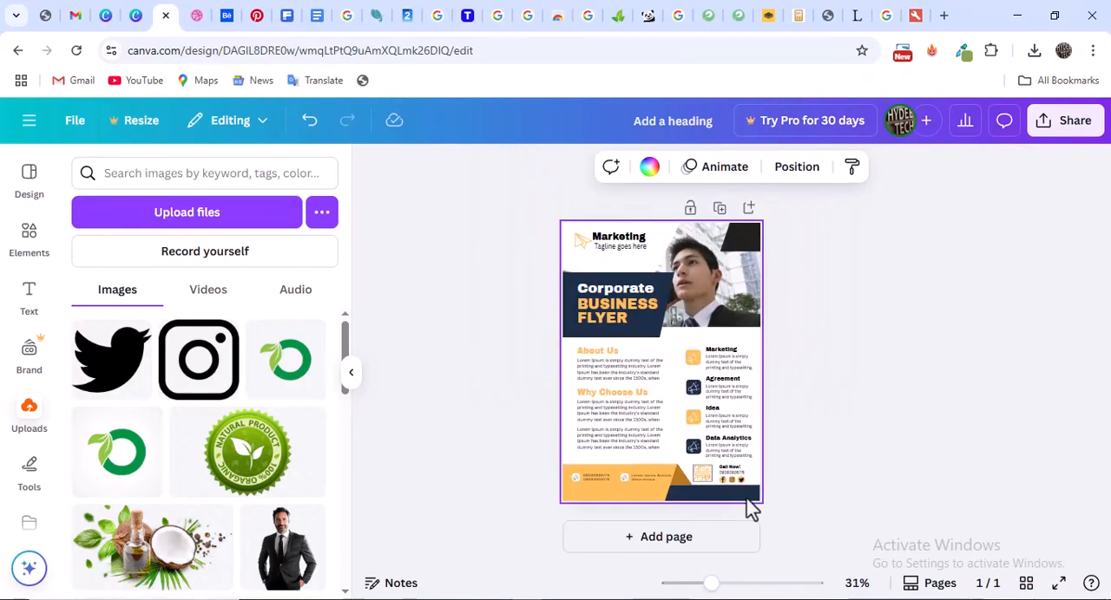
click(196, 18)
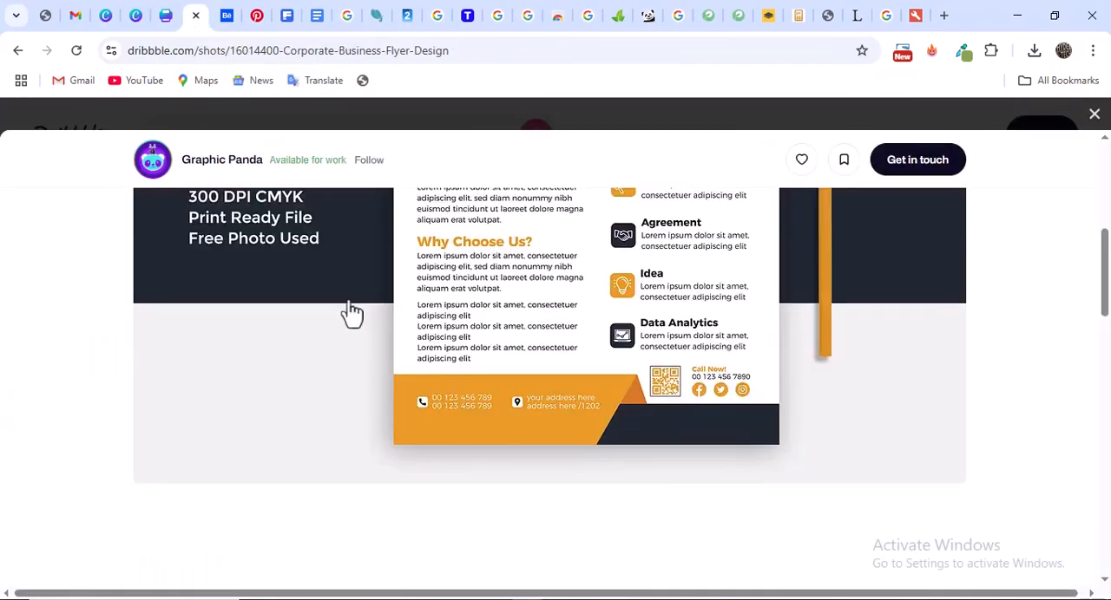
scroll(489, 324, up, 4)
scroll(543, 325, down, 4)
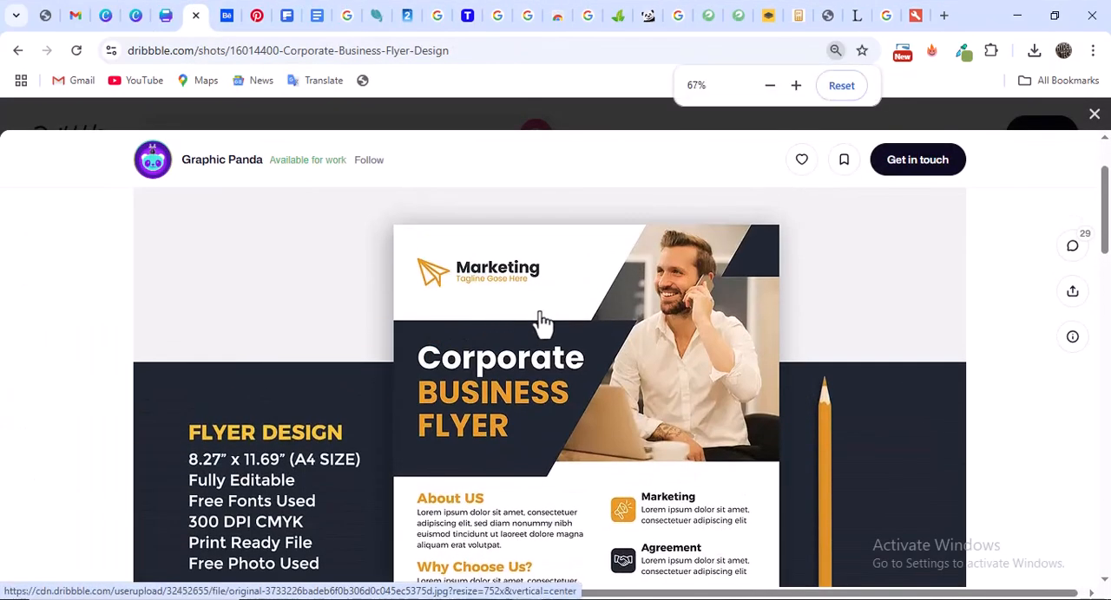
scroll(543, 323, down, 2)
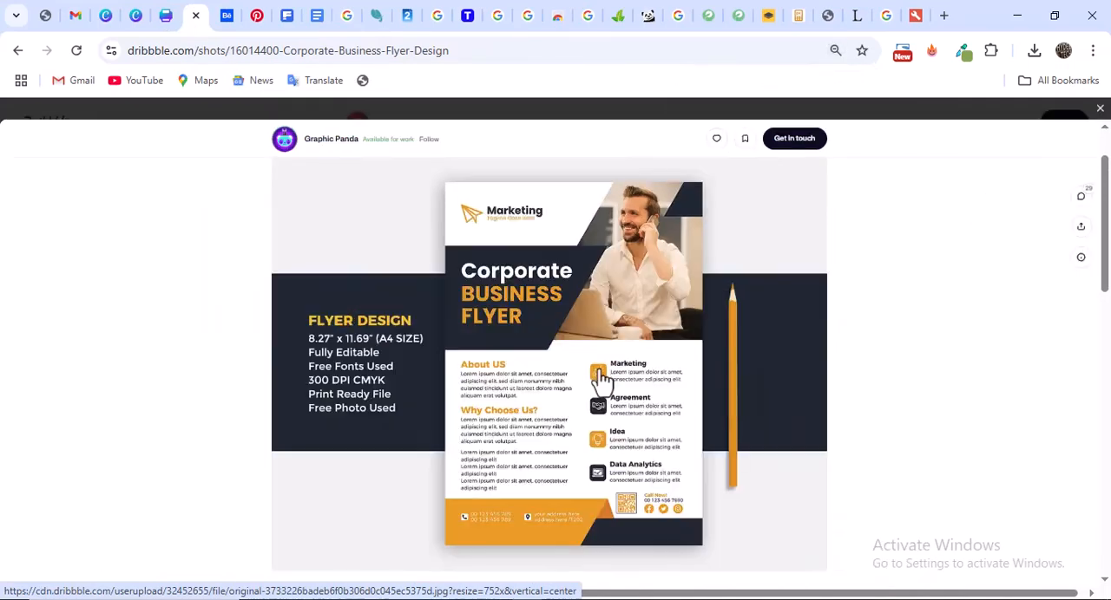
click(167, 16)
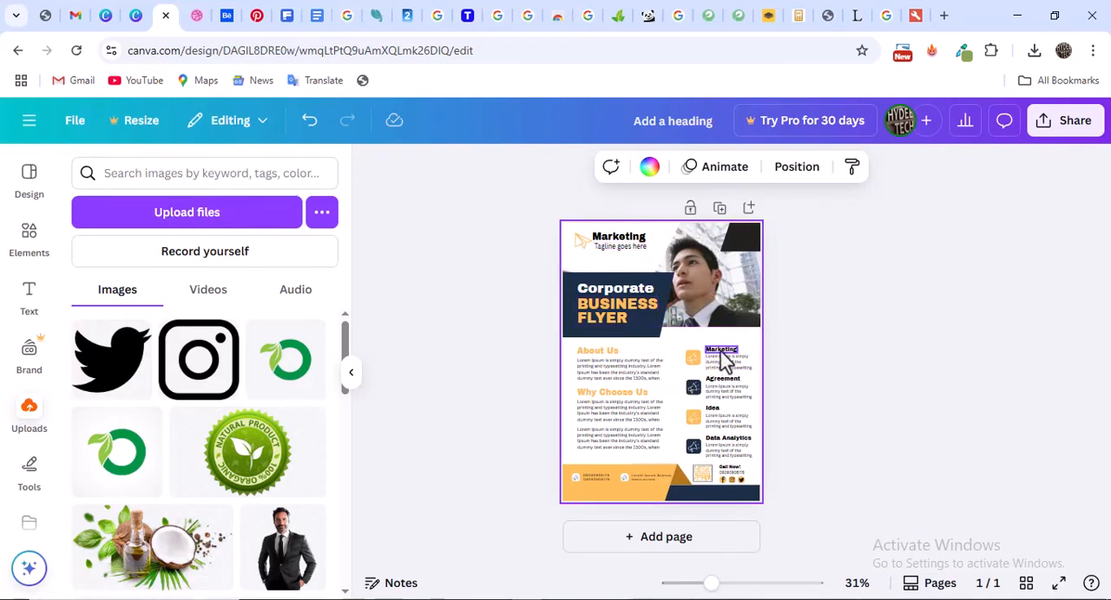
Cut the About Us and Why Choose Us paragraphs off at "standard dummy text" and narrow their text boxes, keeping four lines each
click(671, 384)
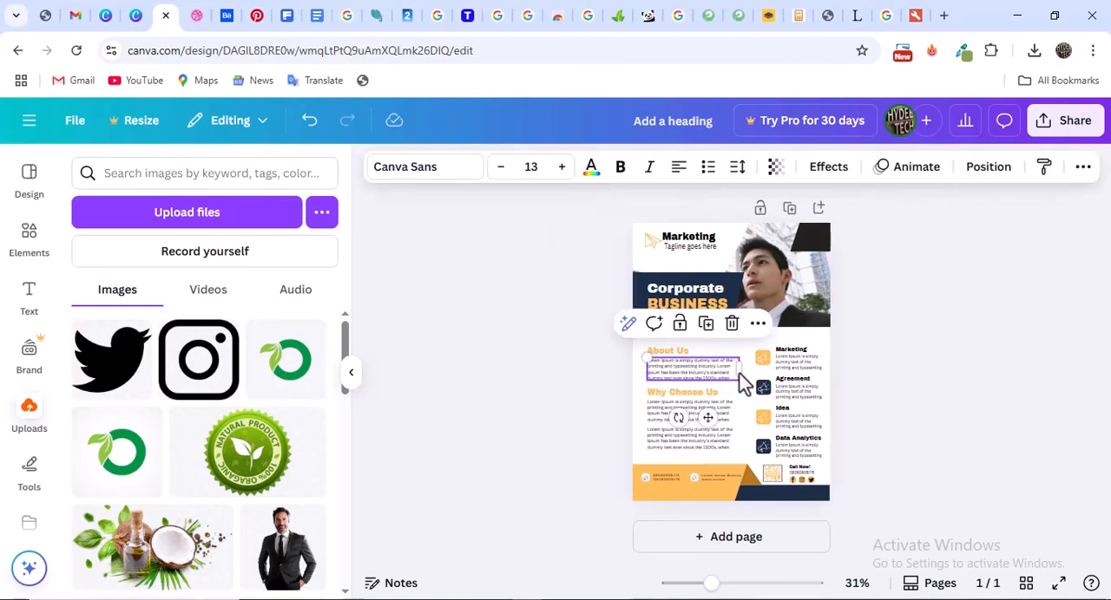
click(729, 376)
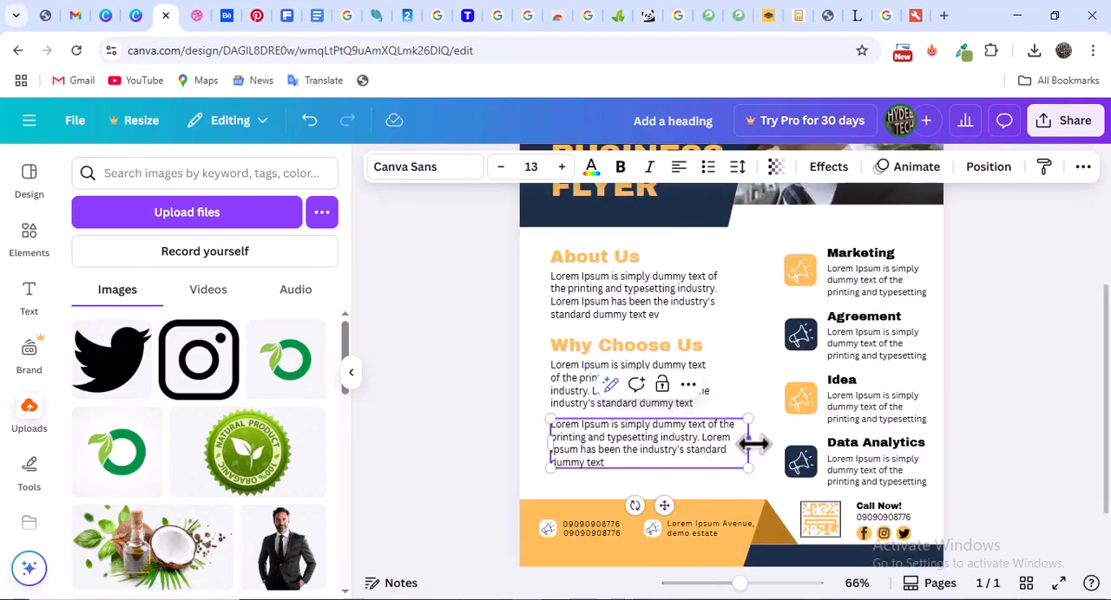
drag(752, 443, 727, 460)
scroll(690, 382, down, 2)
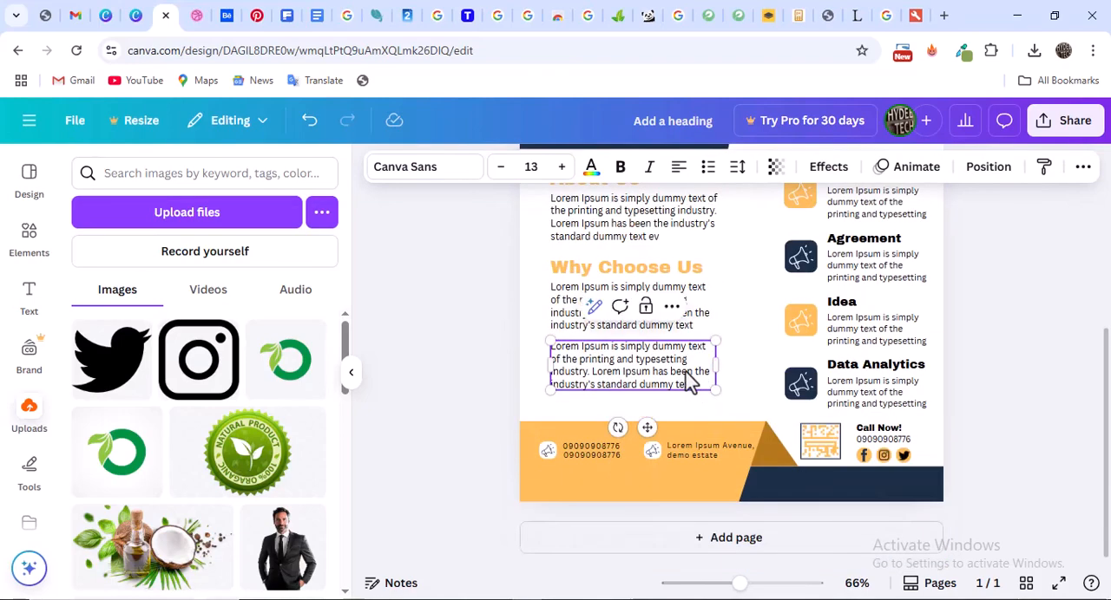
scroll(796, 375, up, 4)
scroll(859, 351, down, 2)
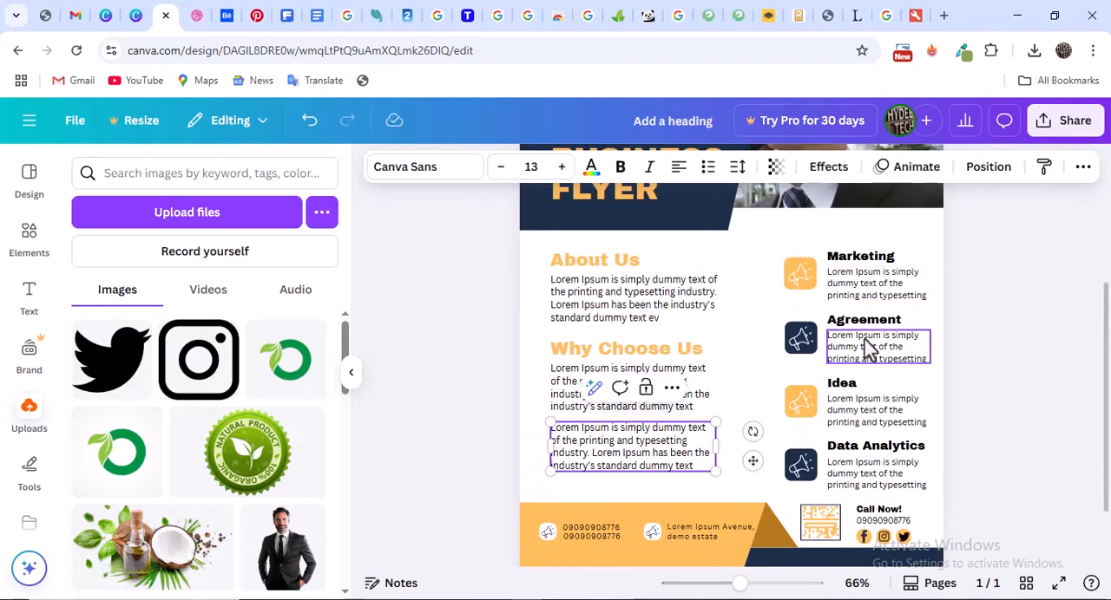
Select the icons, headings and descriptions of all four services together and shift them slightly left, away from the page's right edge
click(800, 278)
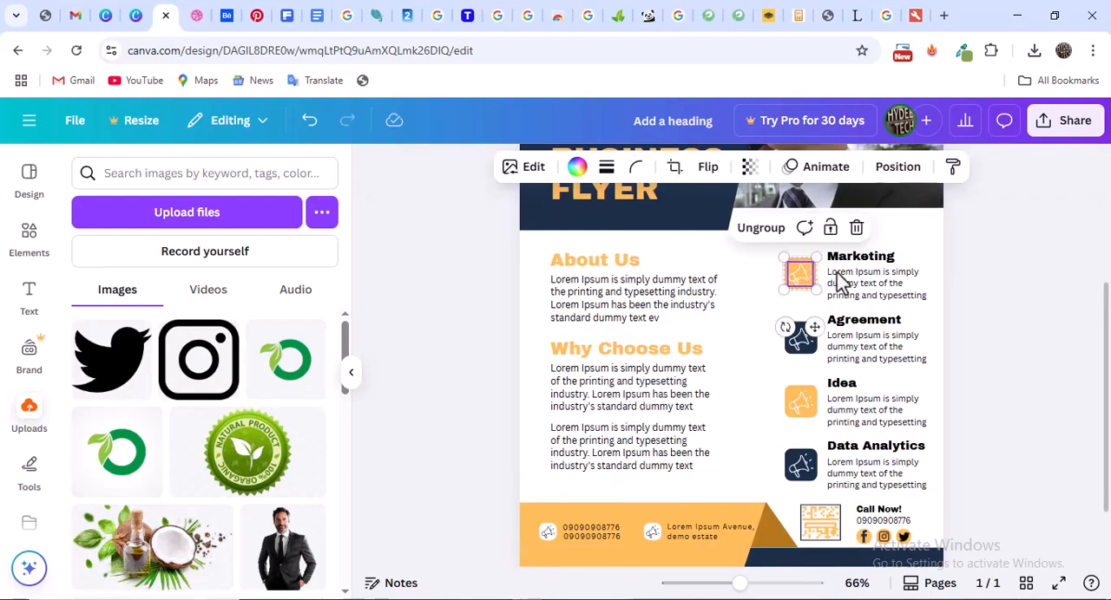
click(859, 260)
shift+click(862, 287)
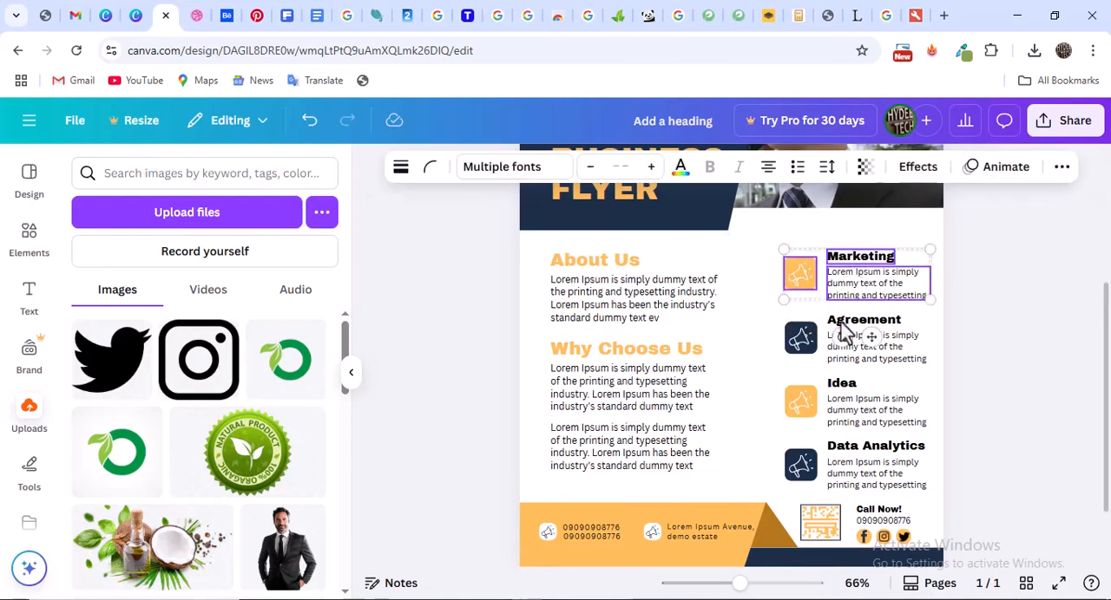
shift+click(862, 323)
shift+click(876, 347)
shift+click(803, 347)
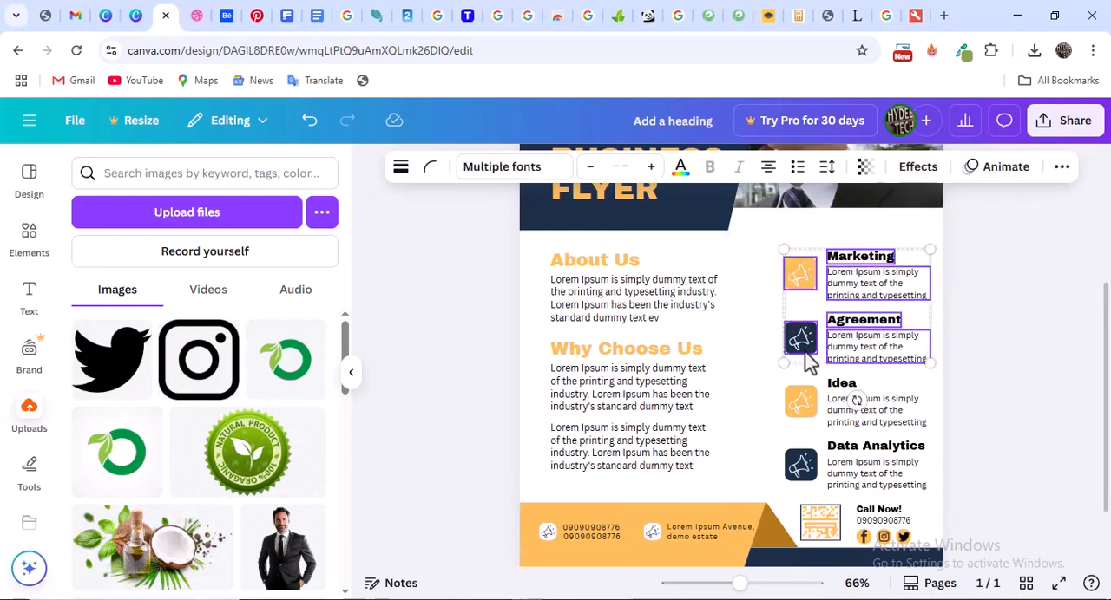
shift+click(807, 401)
shift+click(840, 388)
shift+click(855, 420)
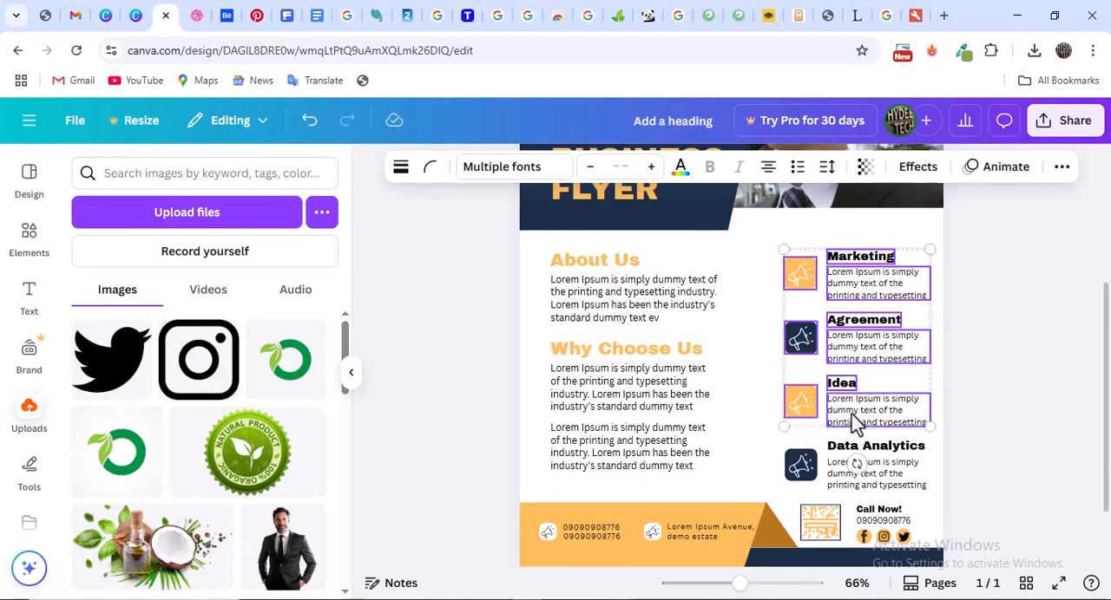
shift+click(803, 467)
shift+click(860, 448)
shift+click(859, 477)
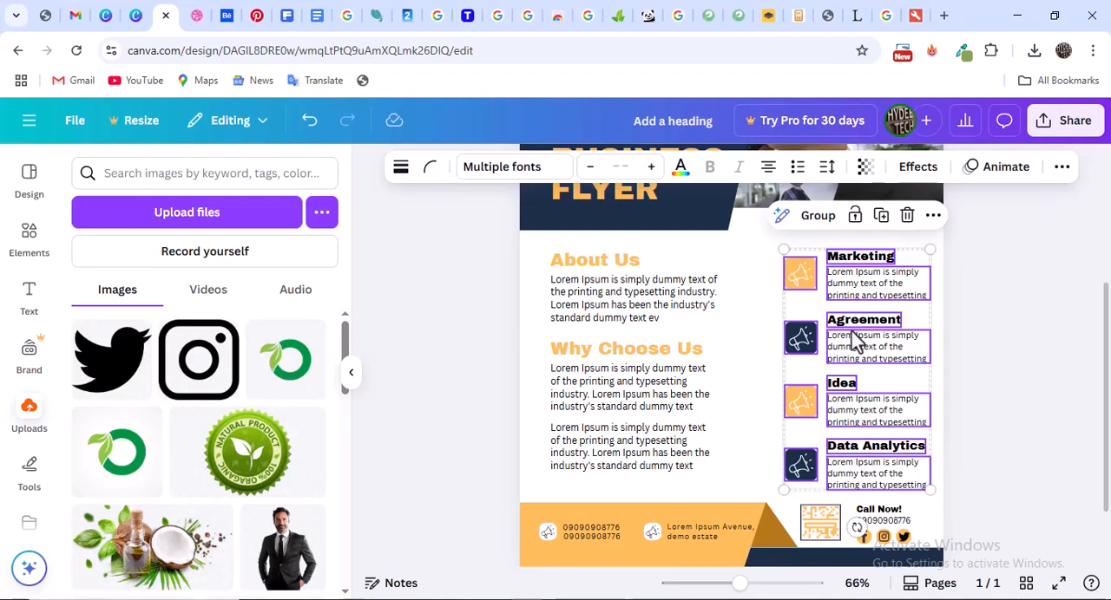
drag(868, 356, 846, 349)
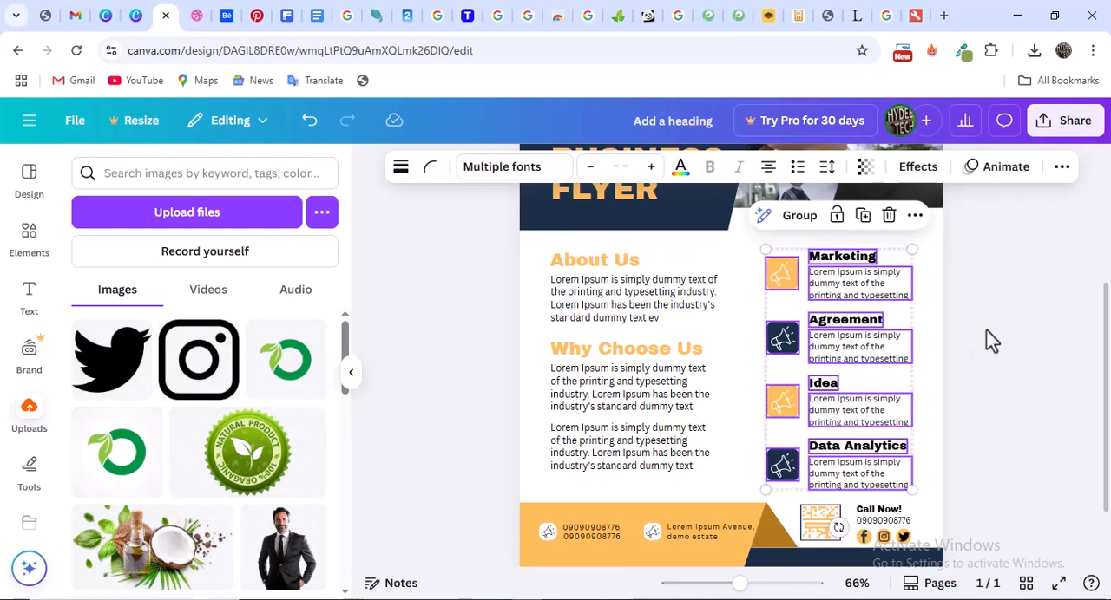
click(988, 340)
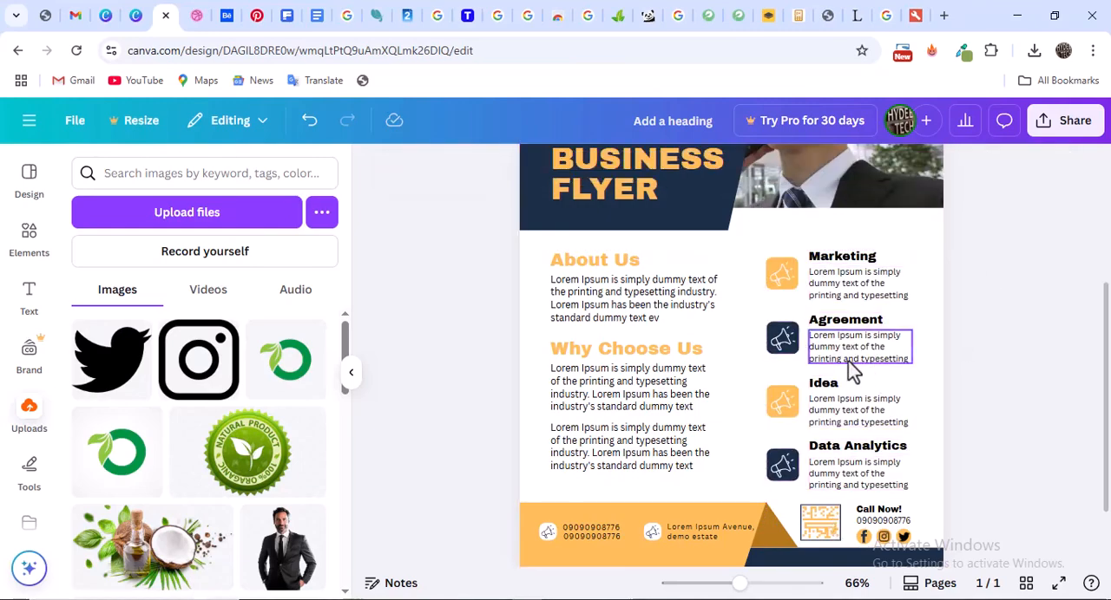
Nudge the Call Now! heading and the phone number beneath it slightly upward, away from the social icons
scroll(851, 367, up, 1)
scroll(853, 395, down, 2)
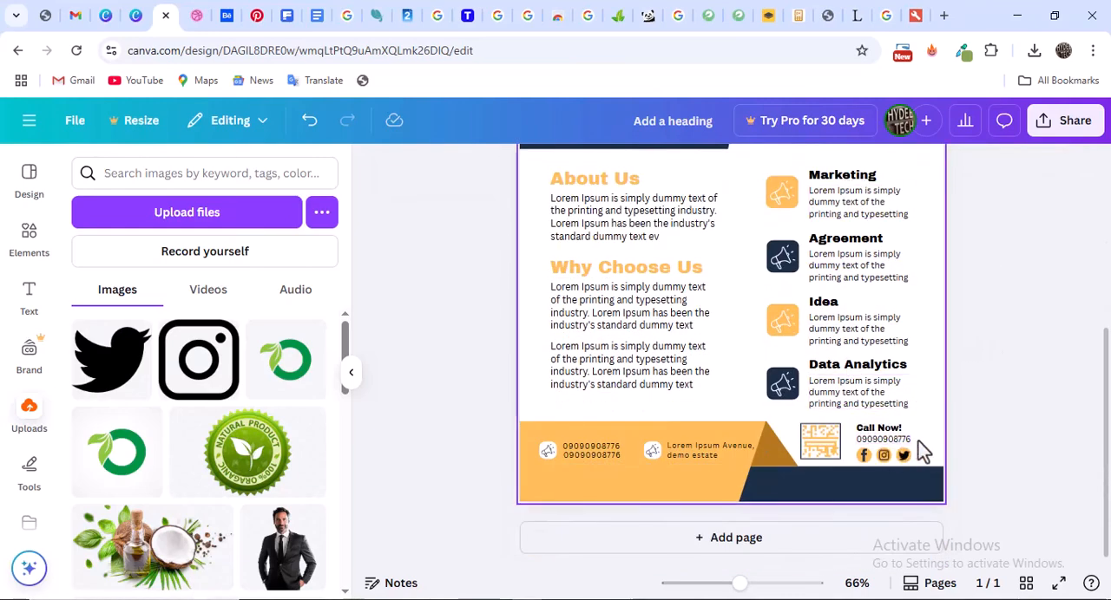
click(882, 429)
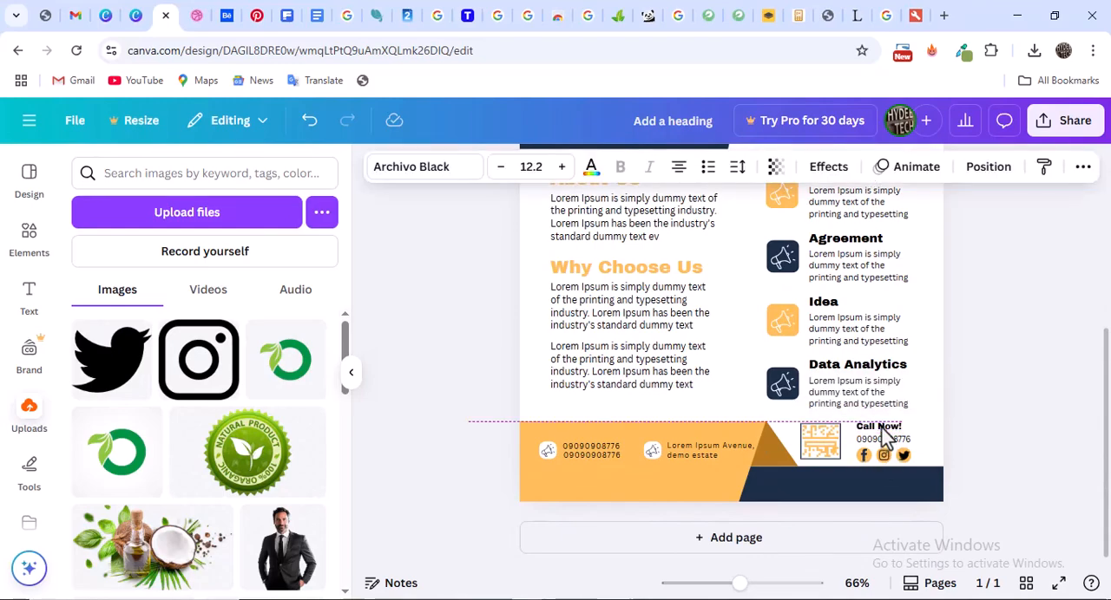
click(884, 439)
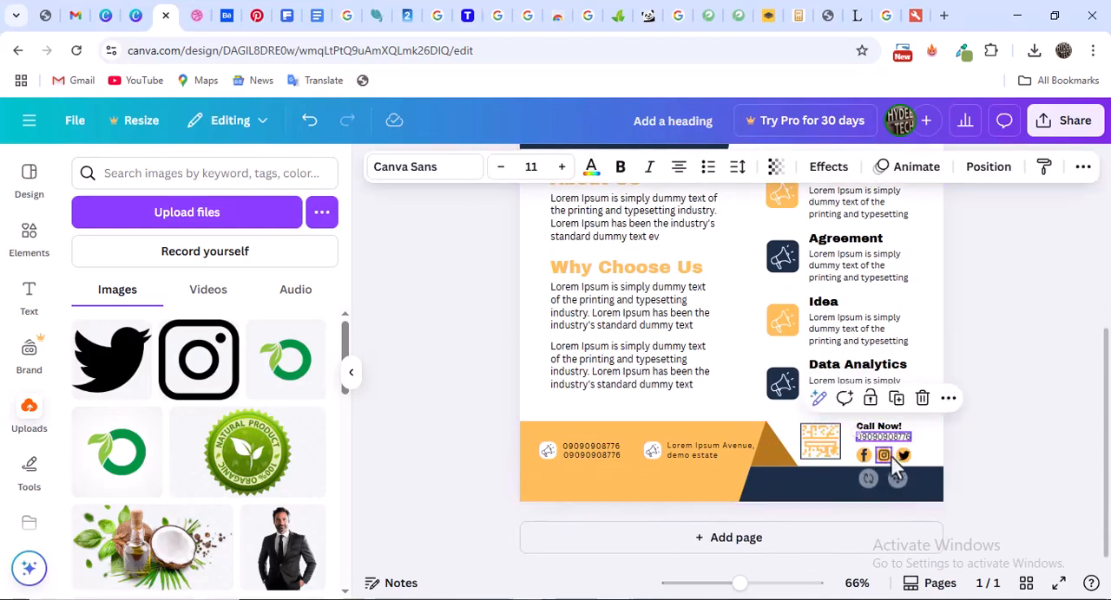
click(990, 434)
scroll(735, 408, up, 5)
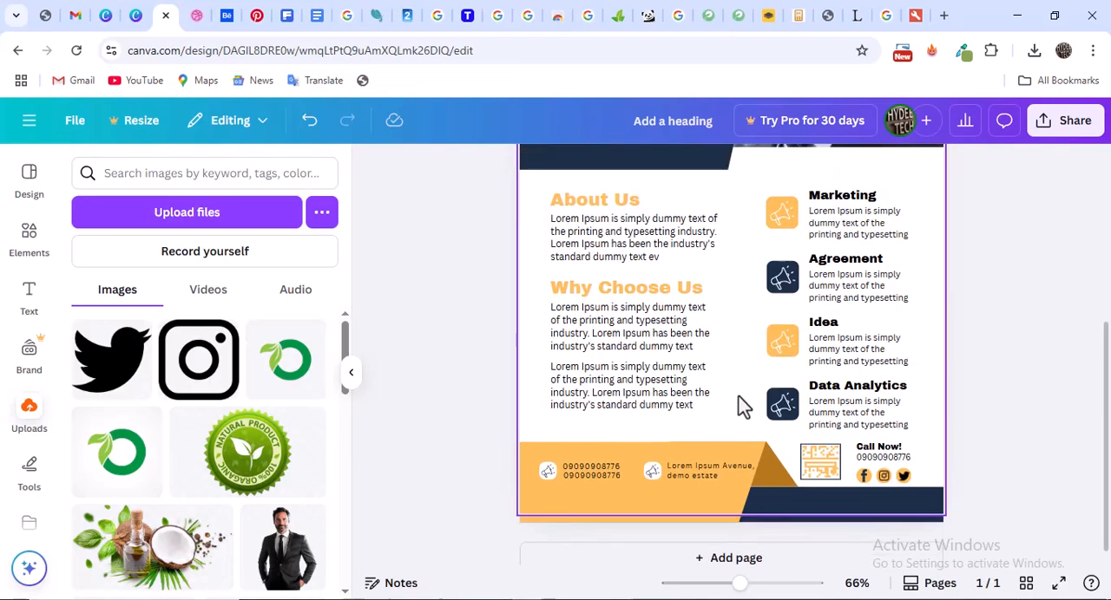
Reduce the font size of the Marketing logo name in the flyer's header to slightly under 26.2
scroll(742, 404, down, 2)
scroll(742, 403, up, 3)
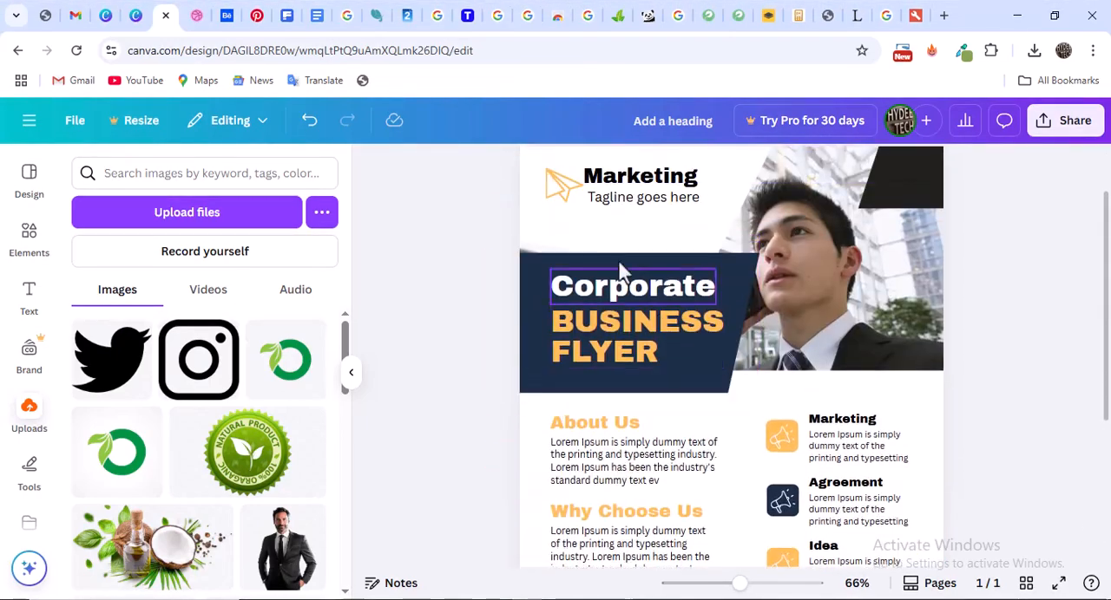
click(681, 199)
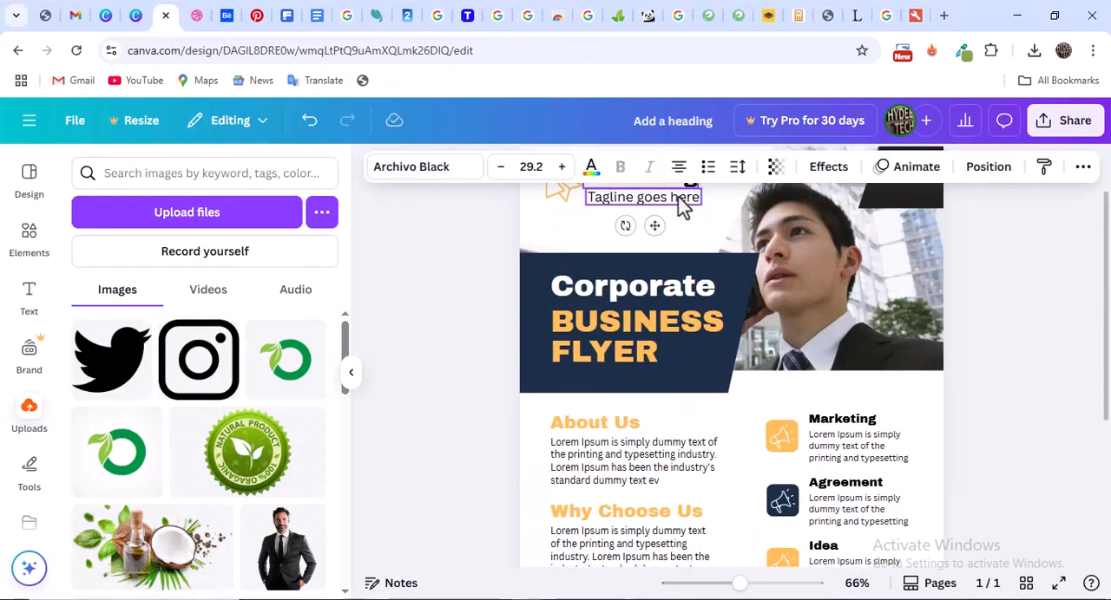
click(501, 167)
click(501, 166)
click(501, 166)
click(1006, 250)
scroll(665, 240, up, 3)
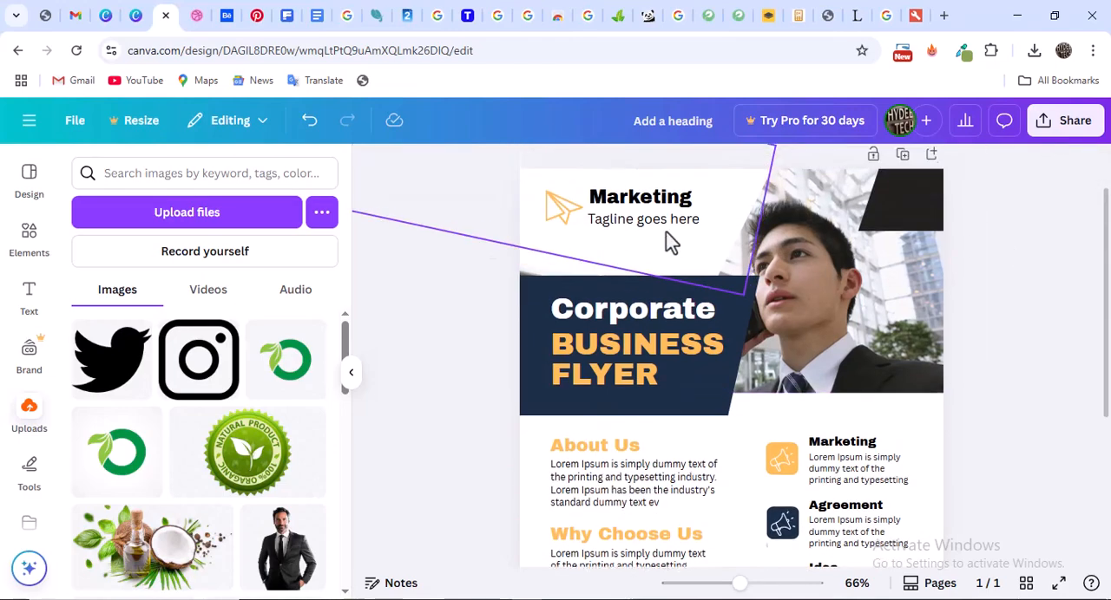
click(640, 254)
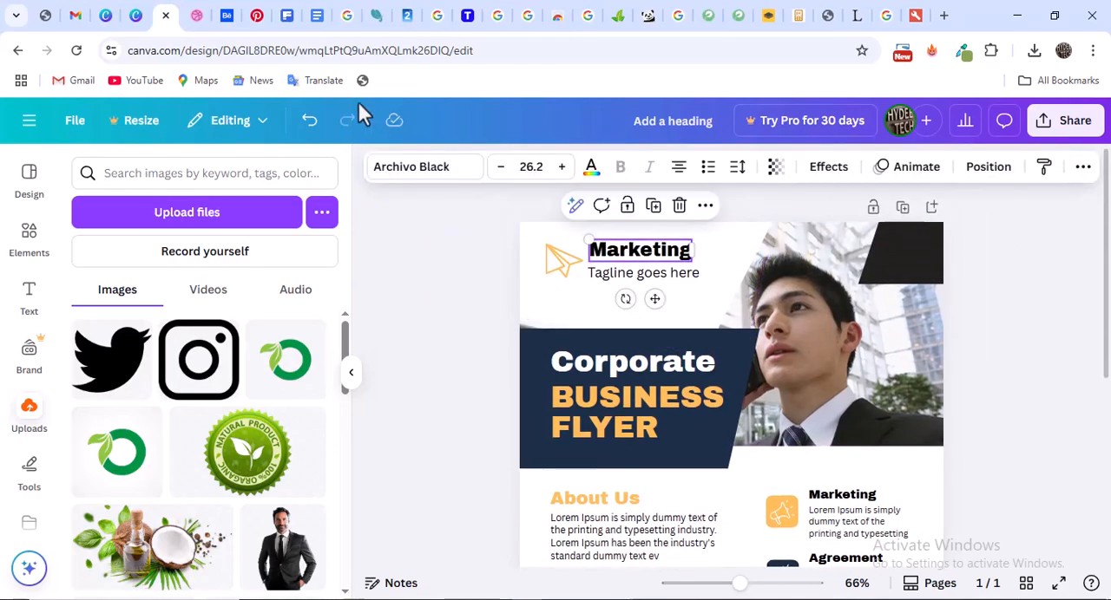
click(502, 167)
Set the header tagline's font size to 16 and move it slightly up and left, closer beneath the Marketing name
click(646, 276)
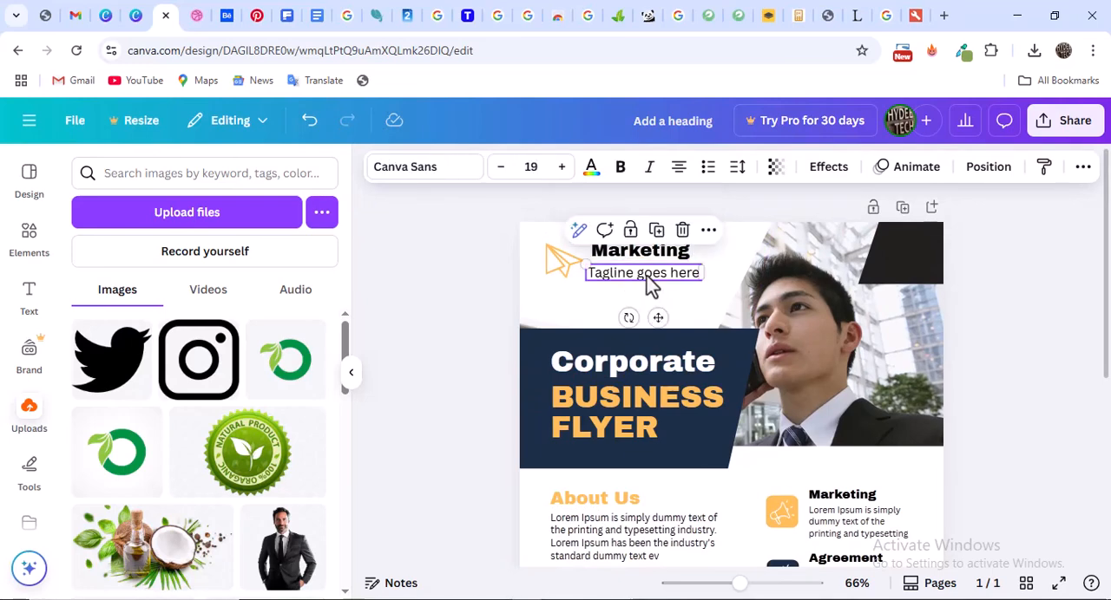
click(500, 166)
click(501, 166)
click(500, 166)
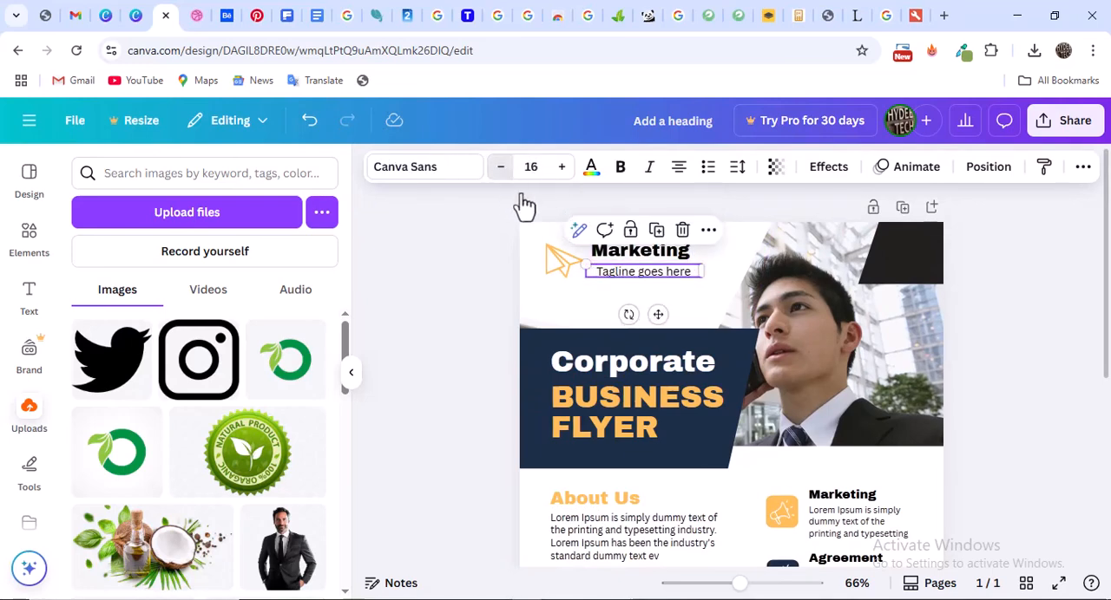
drag(655, 276, 647, 271)
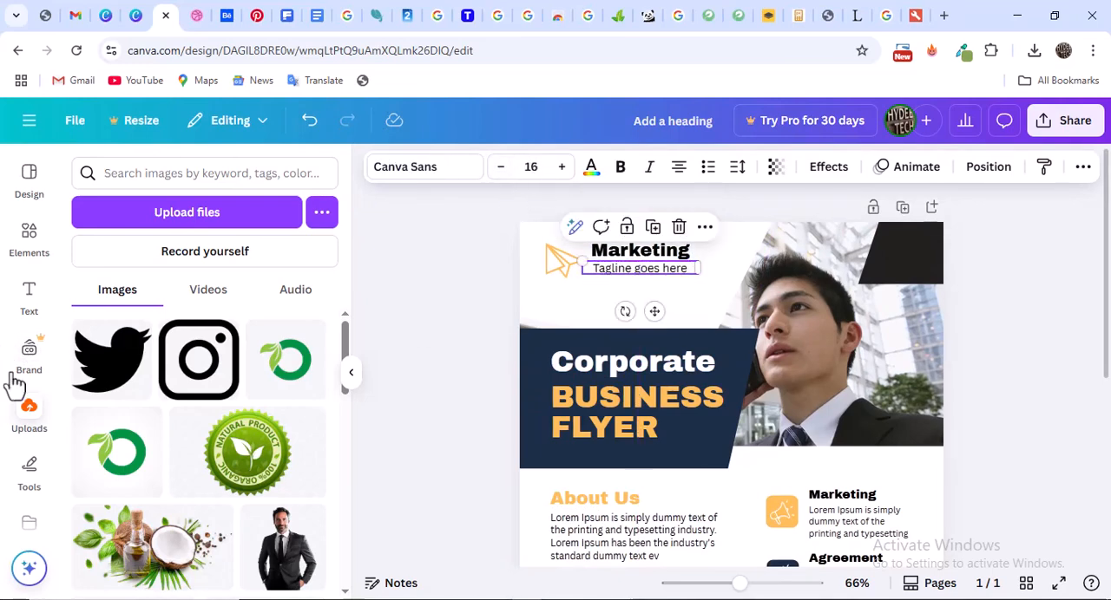
Shrink the paper-plane icon beside the Marketing name so it matches the smaller logo text
click(573, 269)
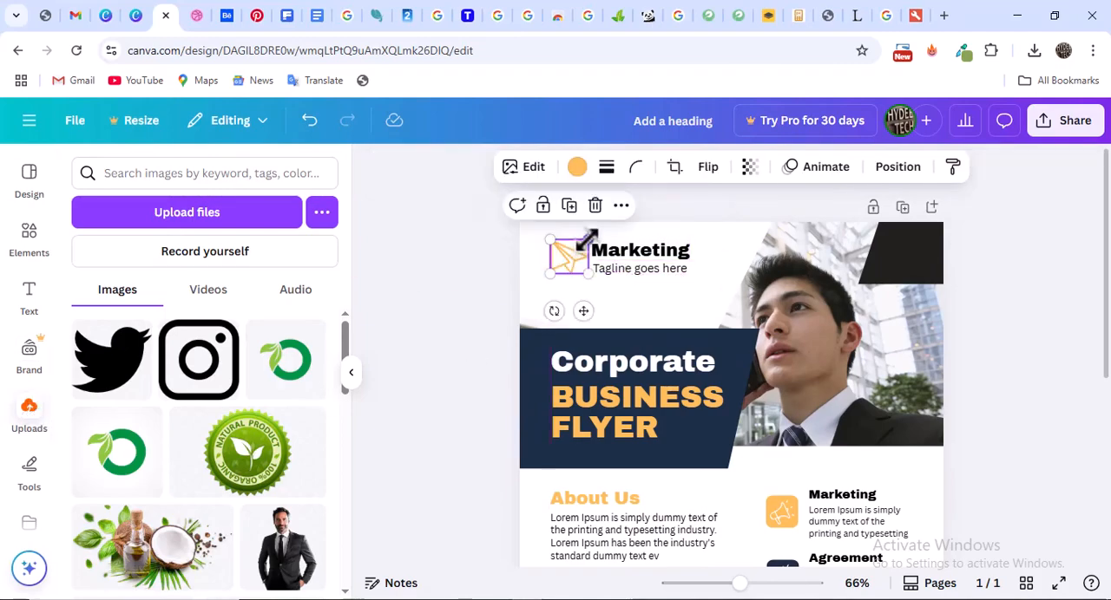
drag(586, 238, 575, 257)
click(985, 271)
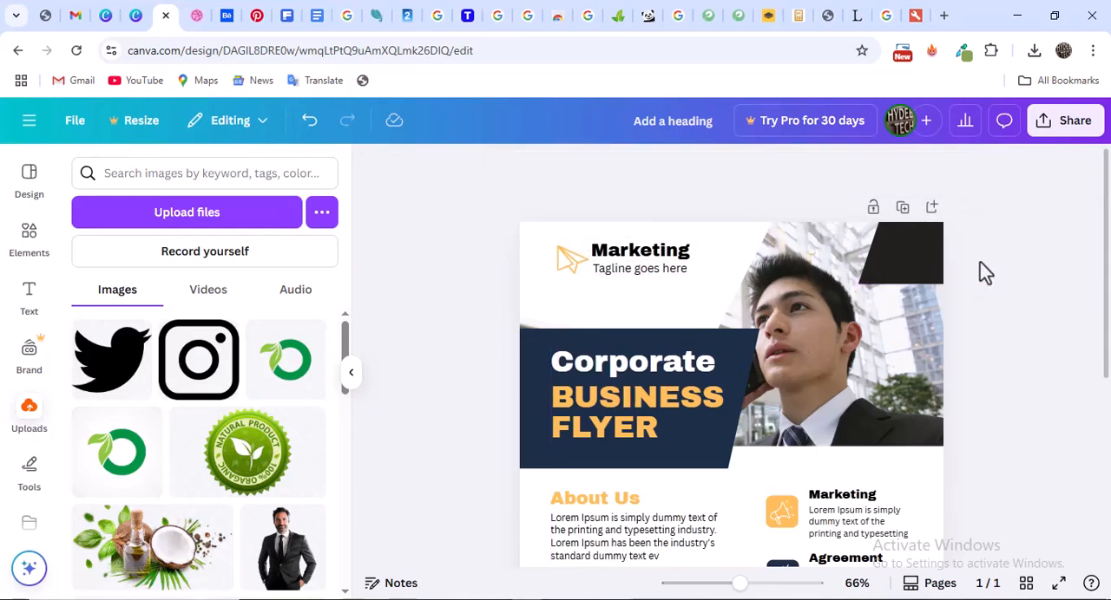
Review the whole flyer from header to footer, checking the text blocks, service icons and contact details
scroll(795, 268, down, 4)
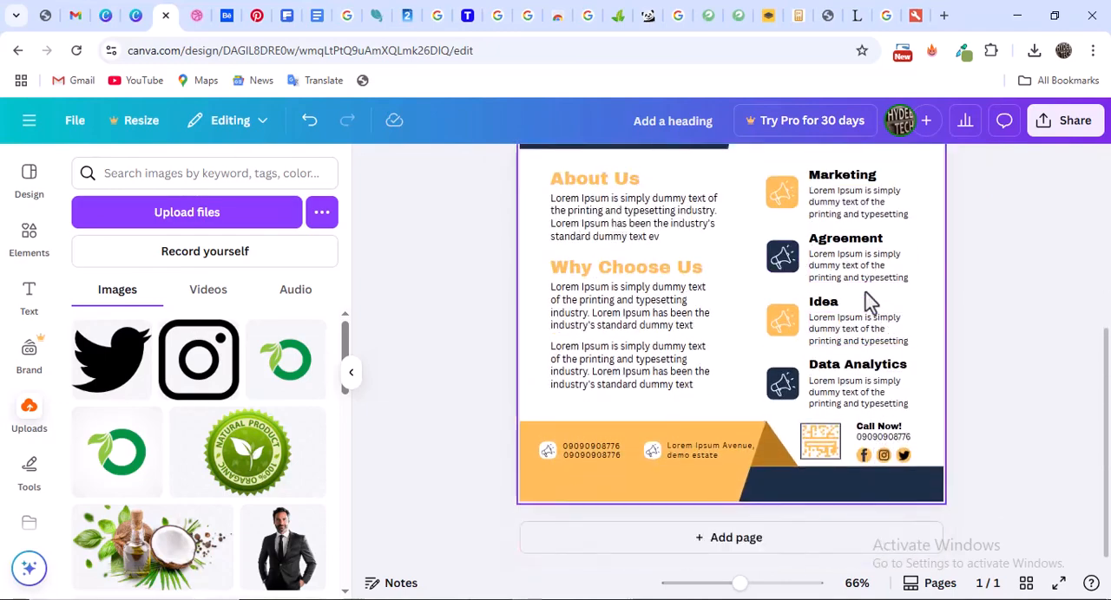
scroll(862, 298, up, 2)
scroll(862, 297, down, 2)
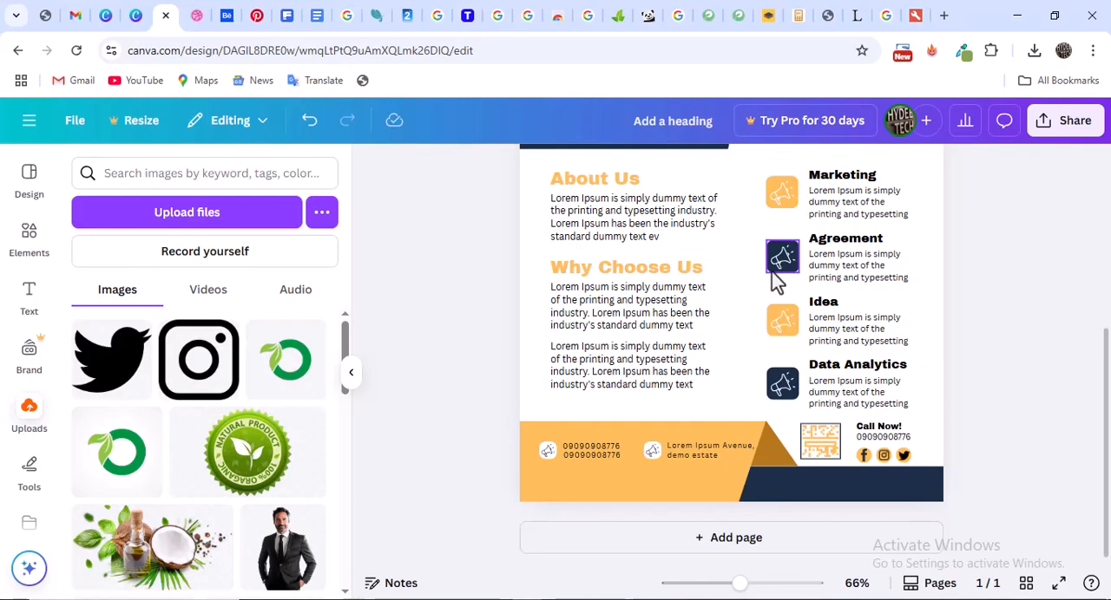
scroll(846, 253, up, 1)
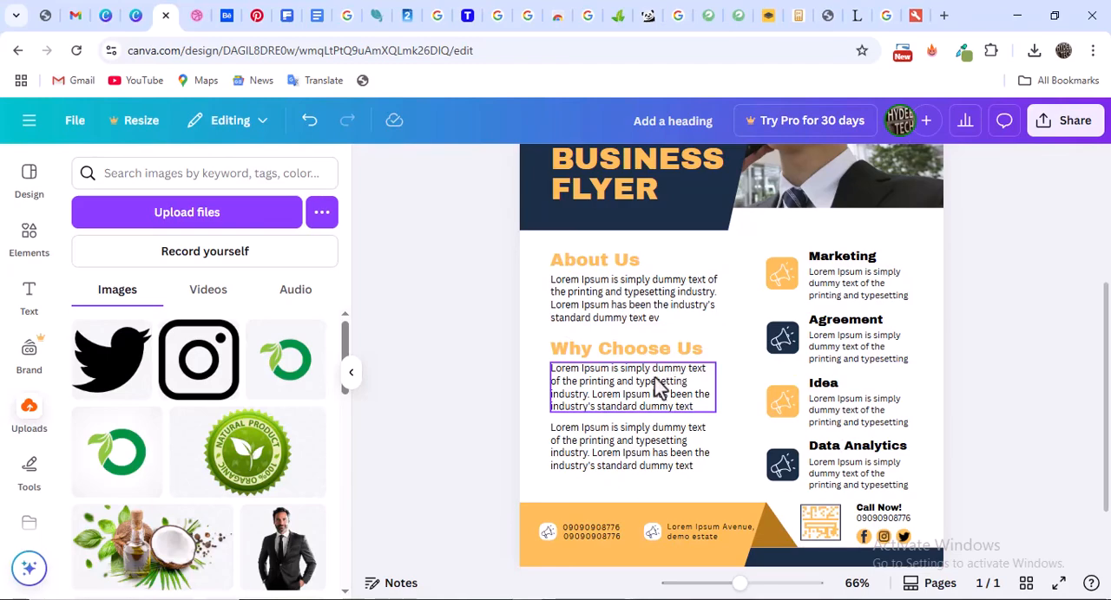
scroll(679, 382, down, 1)
scroll(677, 364, up, 2)
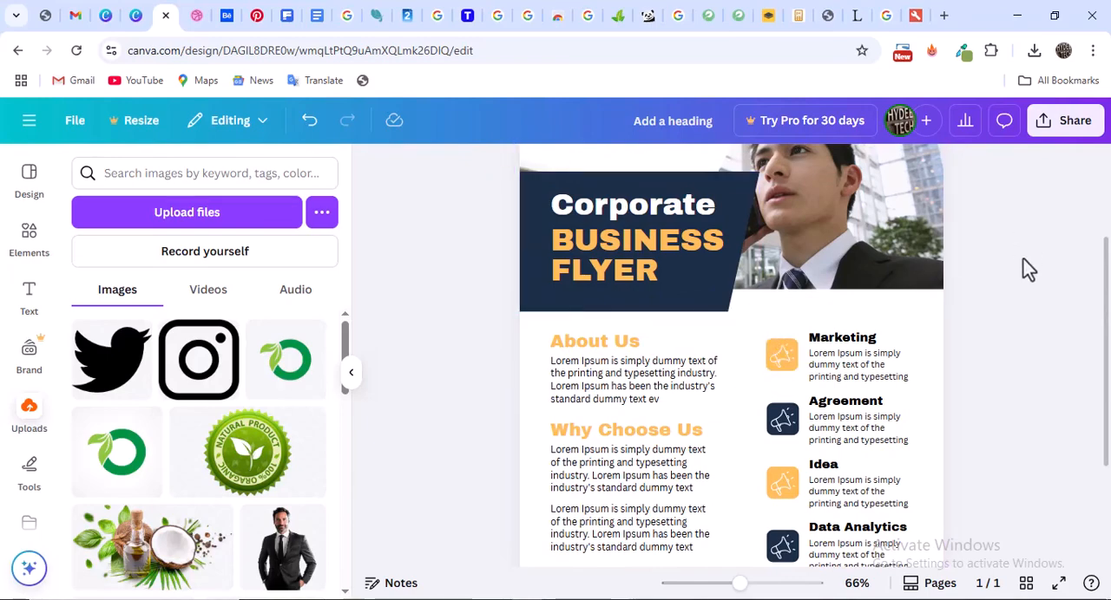
scroll(862, 259, down, 2)
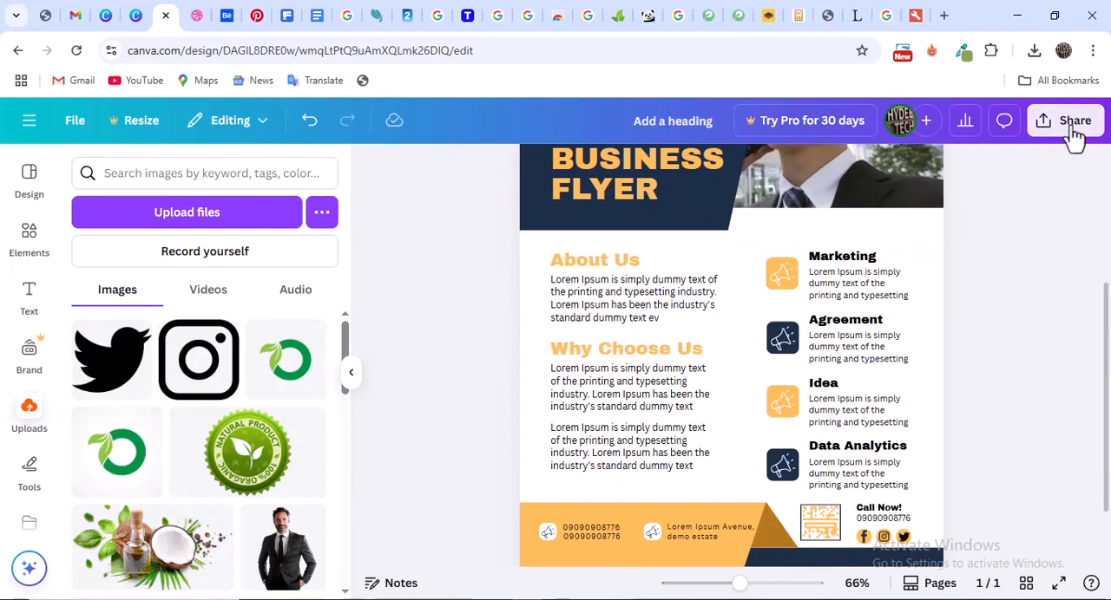
Download the flyer as a PNG and save it as "Flyer Canve" in the Graphics Design folder
click(1070, 133)
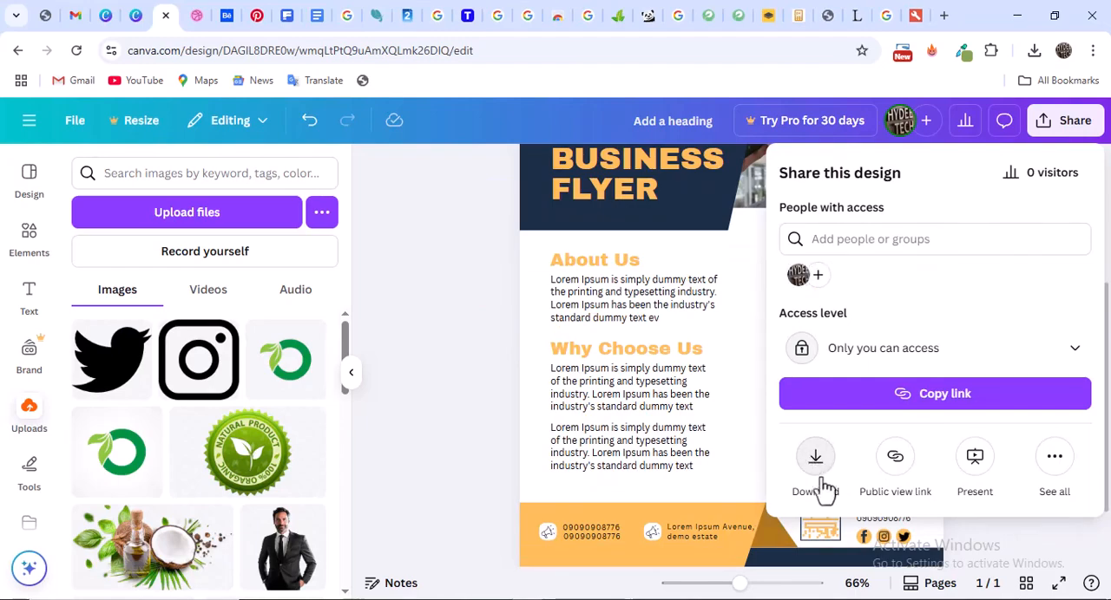
click(815, 460)
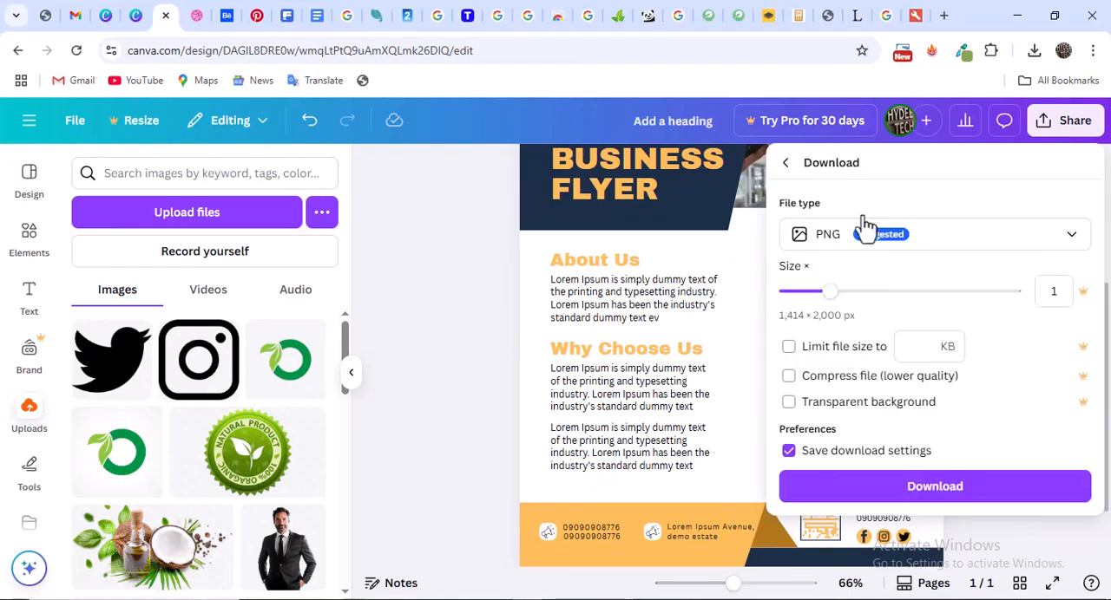
click(935, 488)
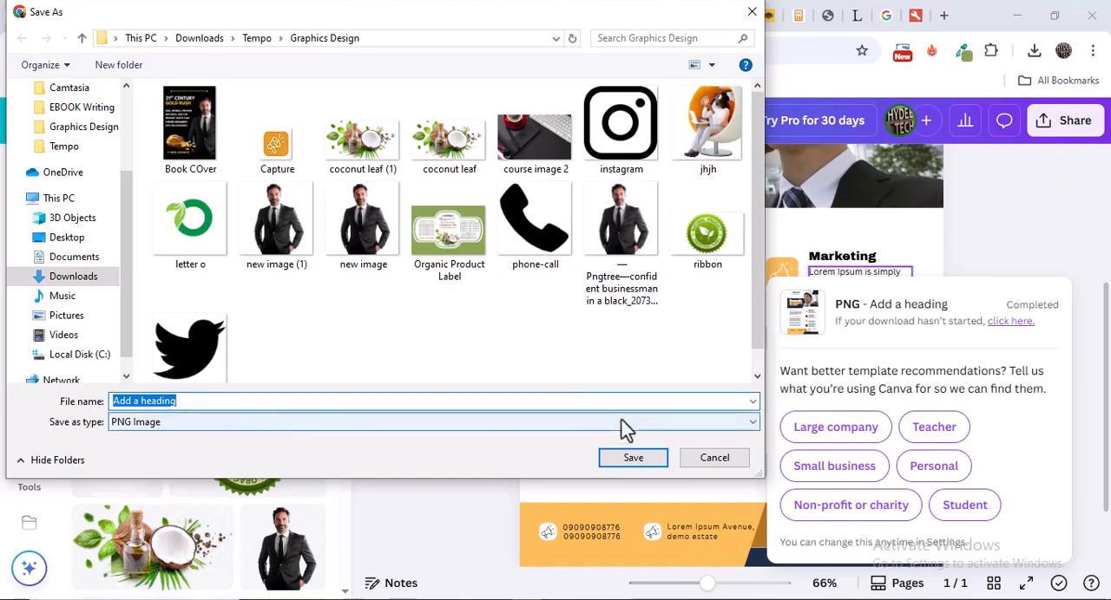
text(FLyer)
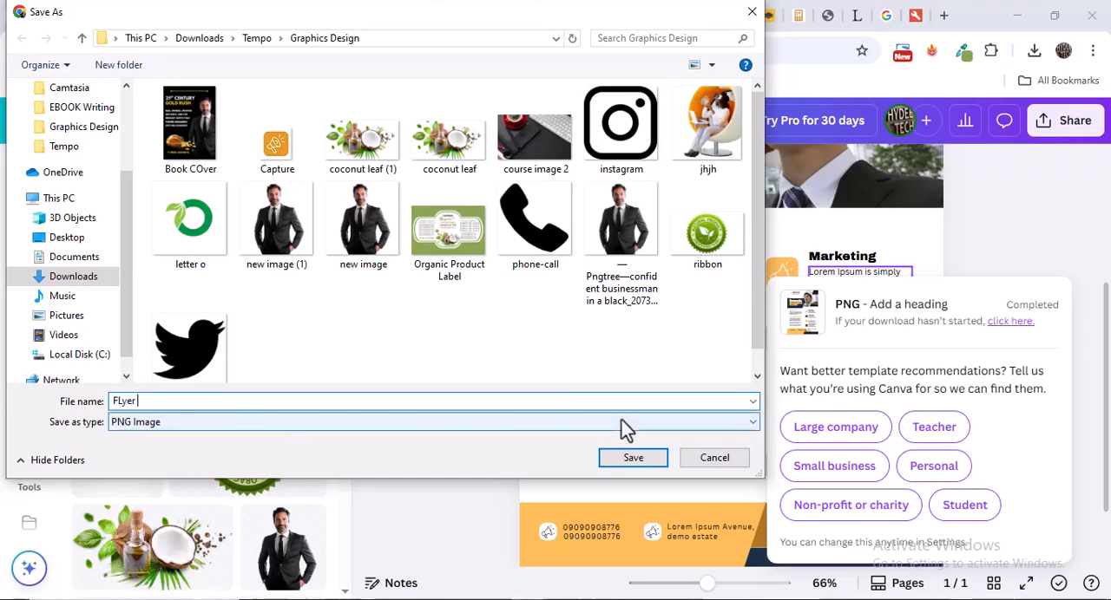
text( Canve)
key(Return)
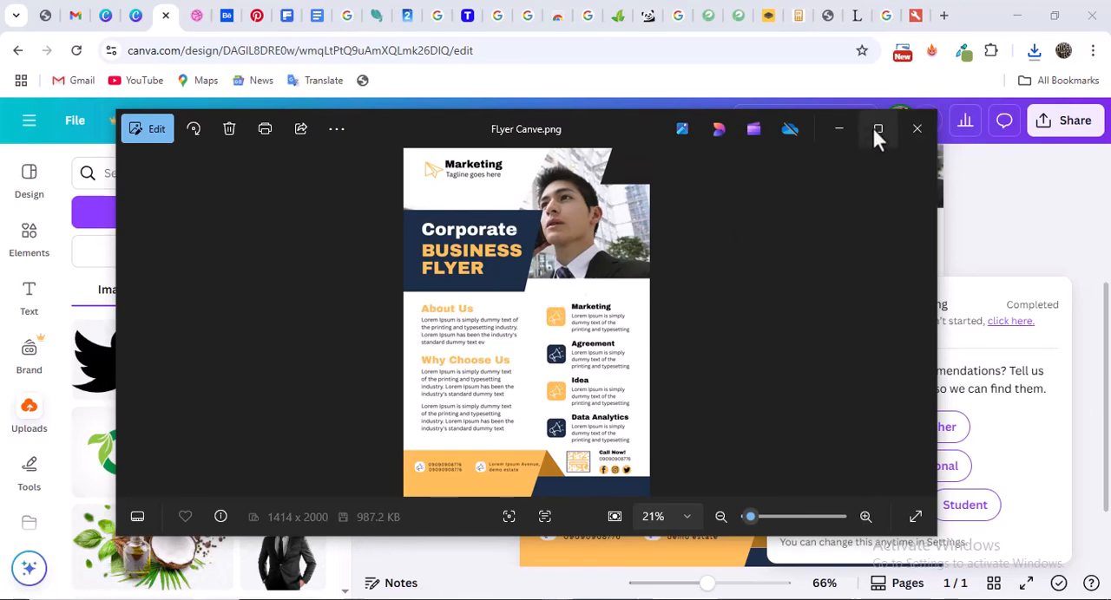
Look at the original flyer on Dribbble once more and return to the Canva design
click(198, 15)
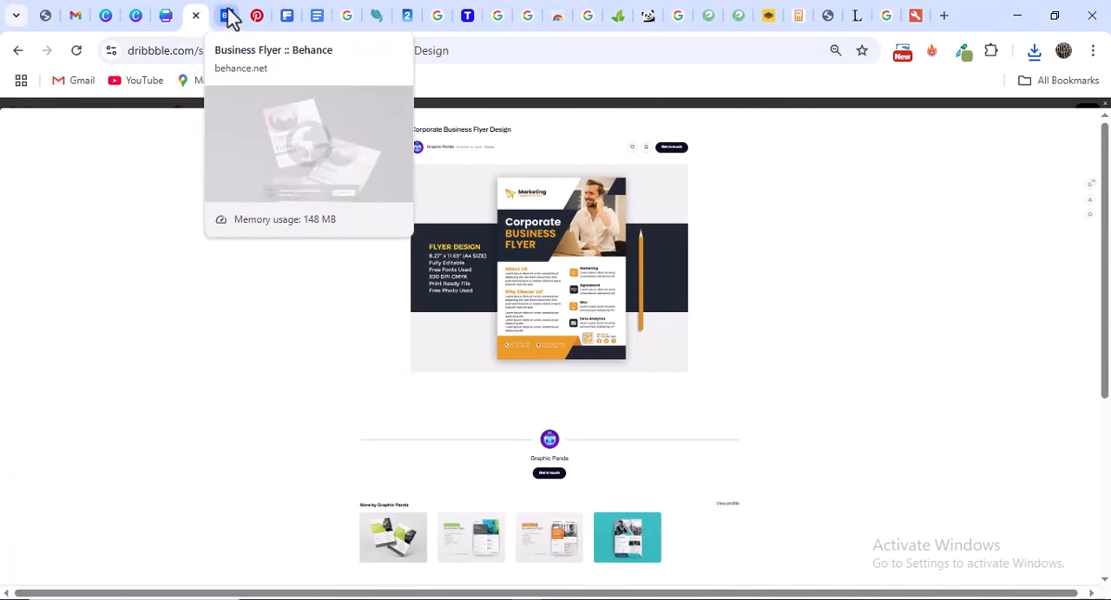
click(170, 15)
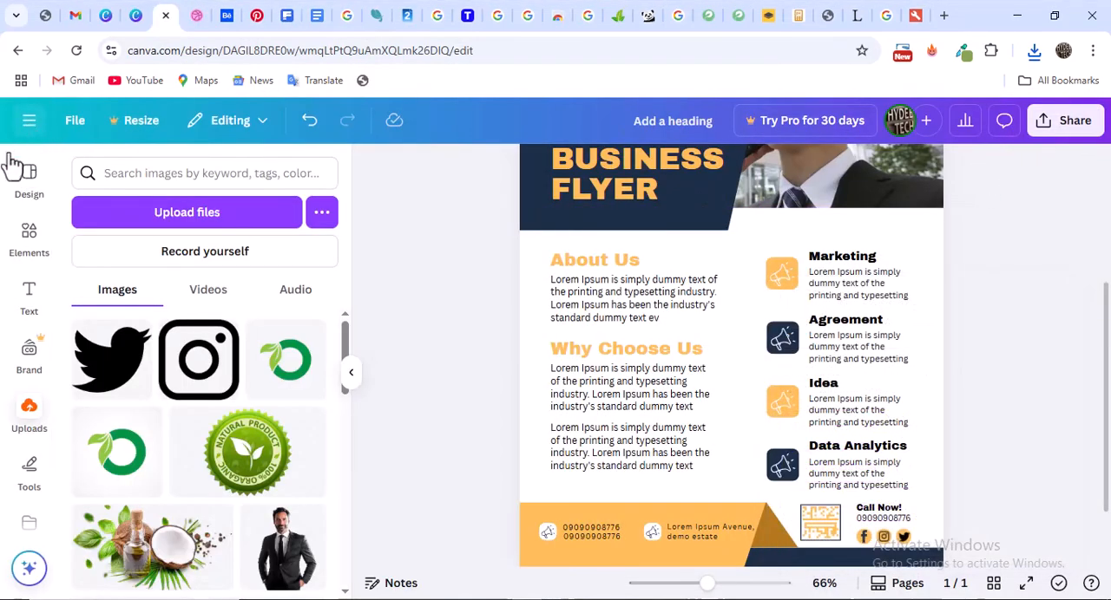
Leave the flyer for the Canva home page, search for "Logo" and limit the results to Canva Templates
click(28, 121)
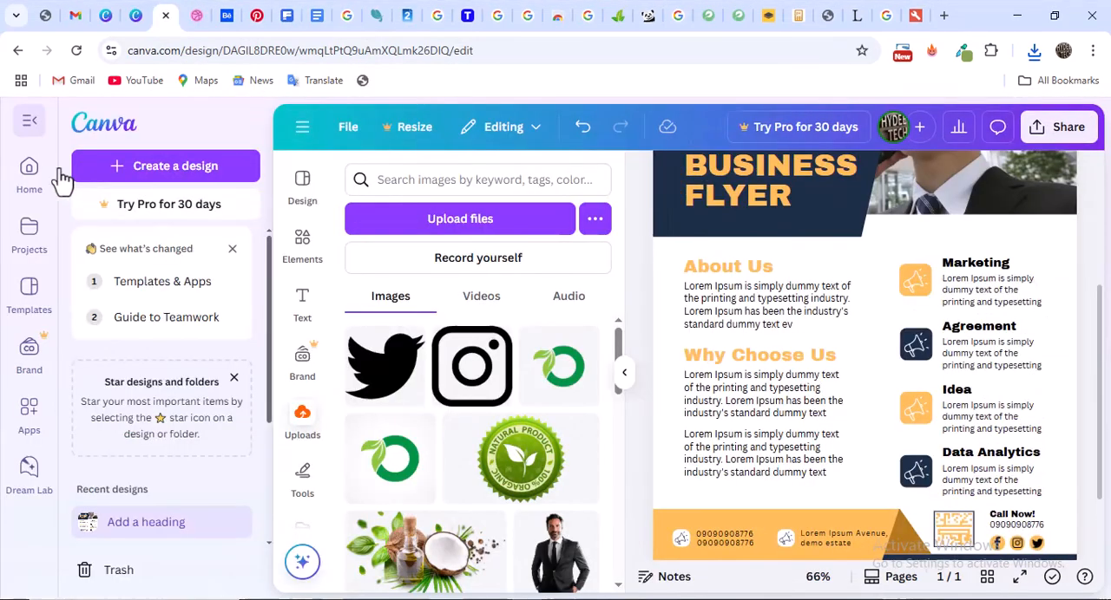
click(99, 135)
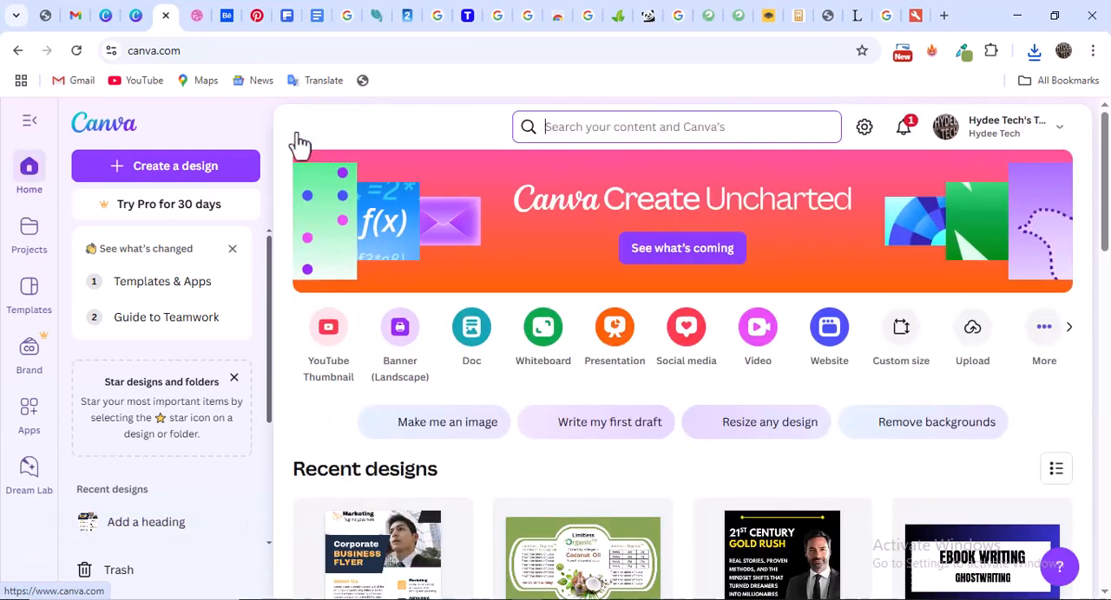
click(606, 124)
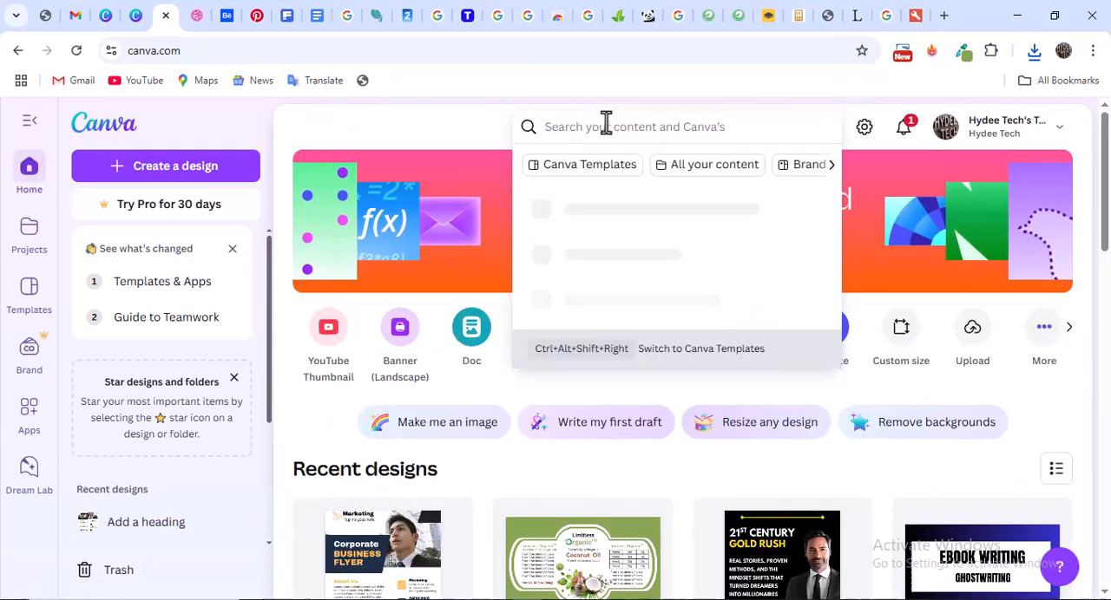
text(Logo)
key(Return)
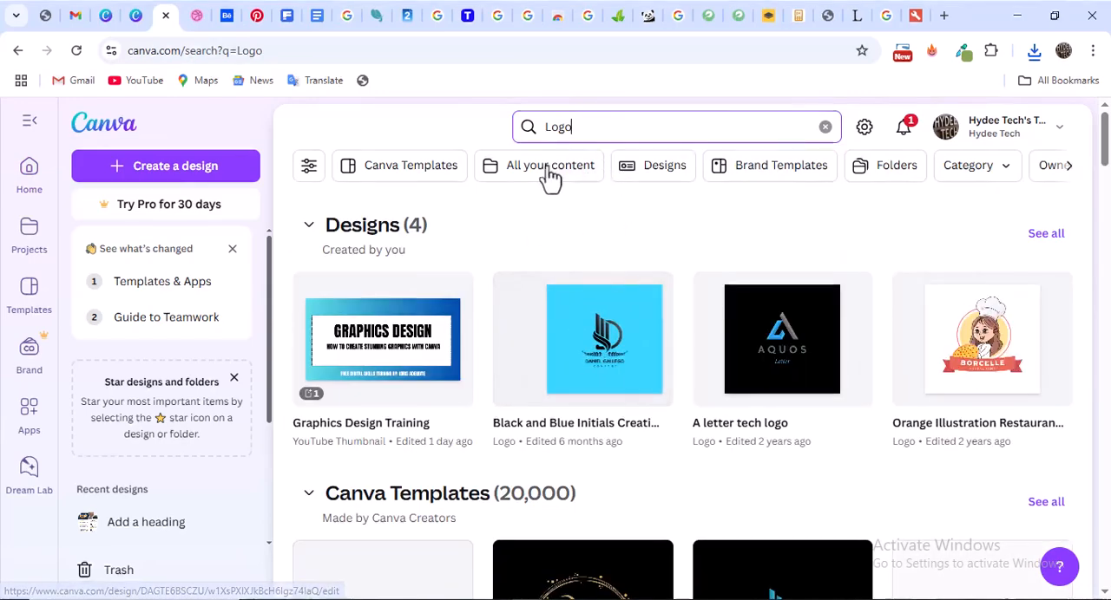
click(404, 173)
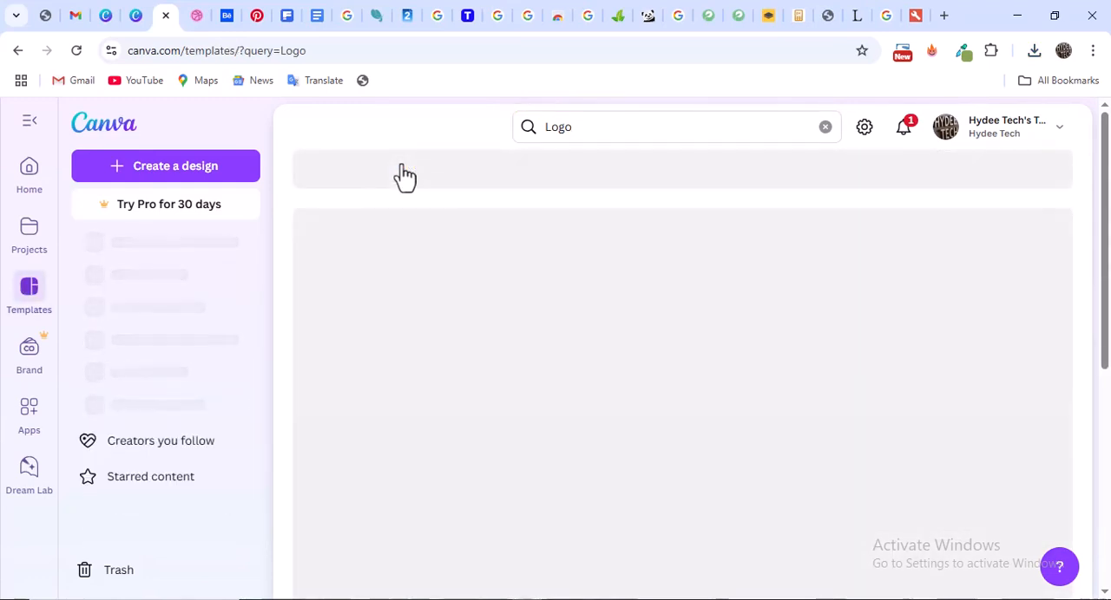
Refine the template search to "Catering Logo"
click(545, 127)
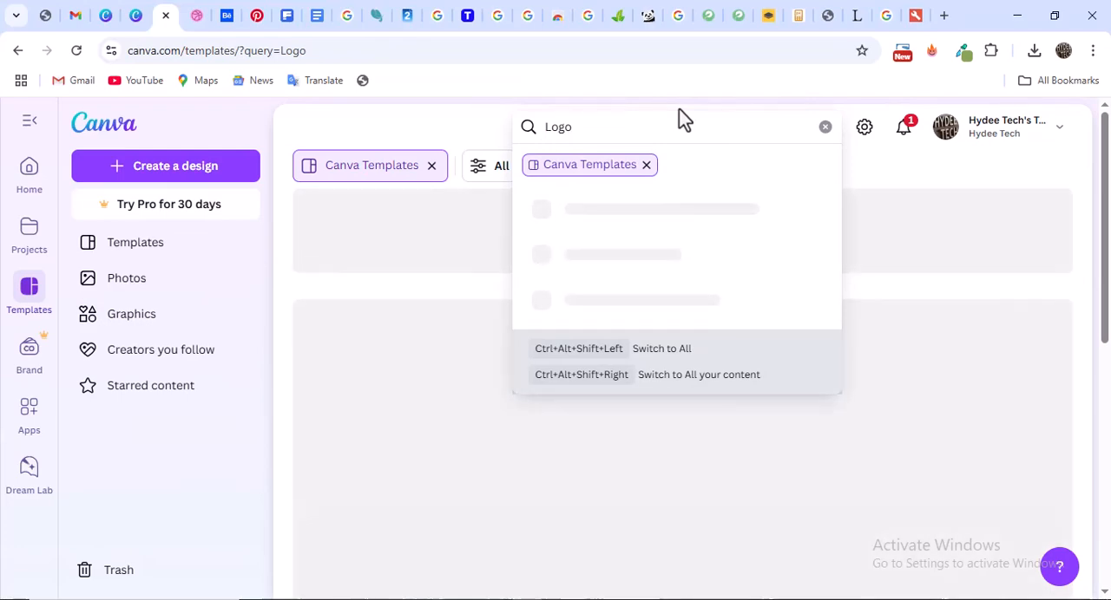
text(Busine)
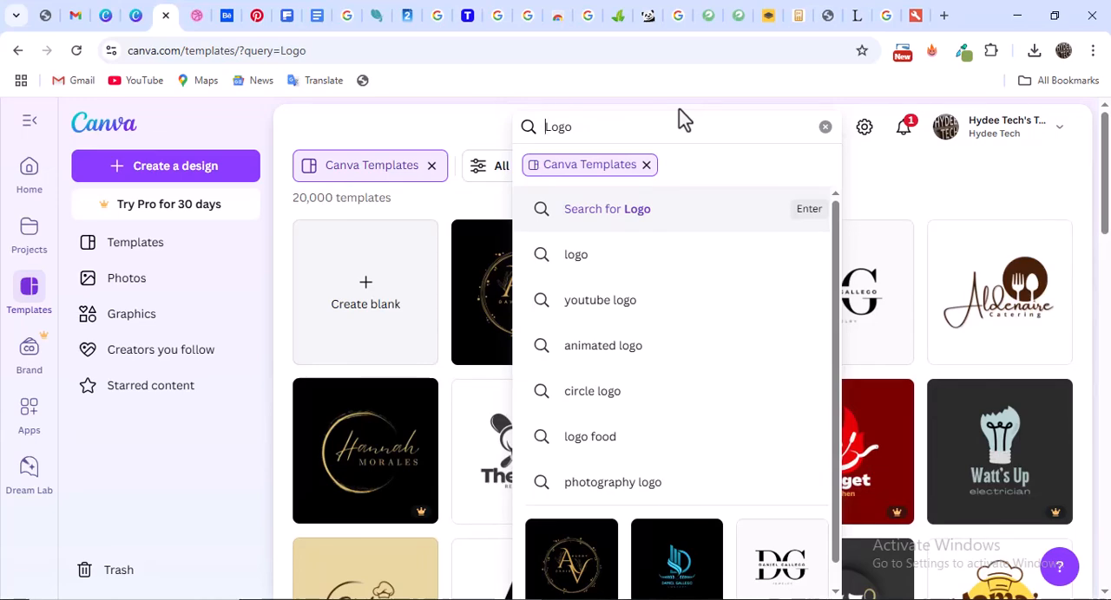
text(Law)
key(BackSpace)
key(BackSpace)
key(BackSpace)
text(Catering)
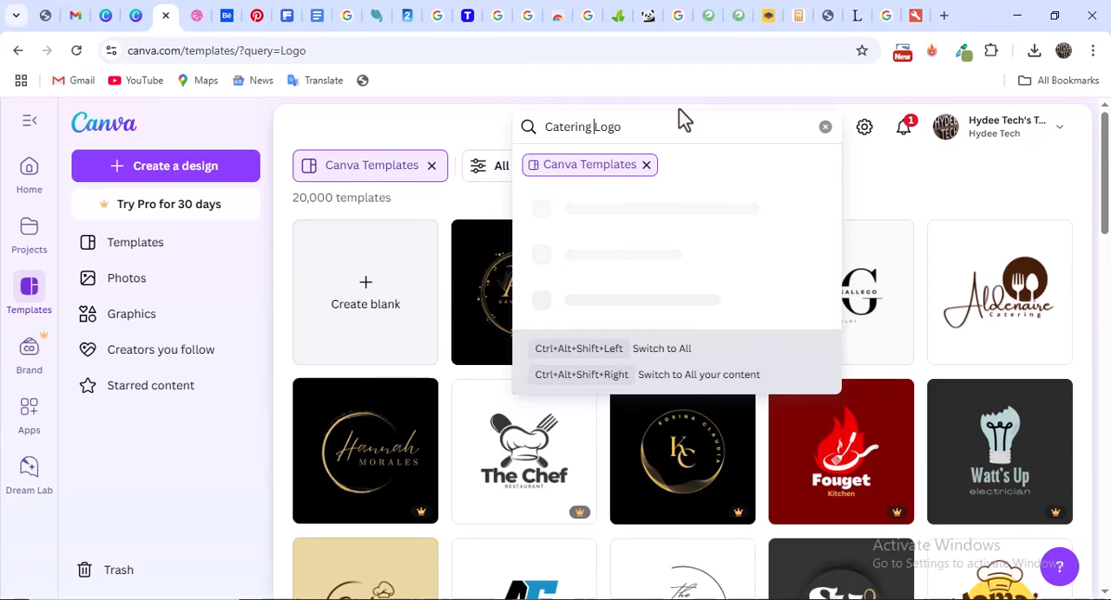
key(Return)
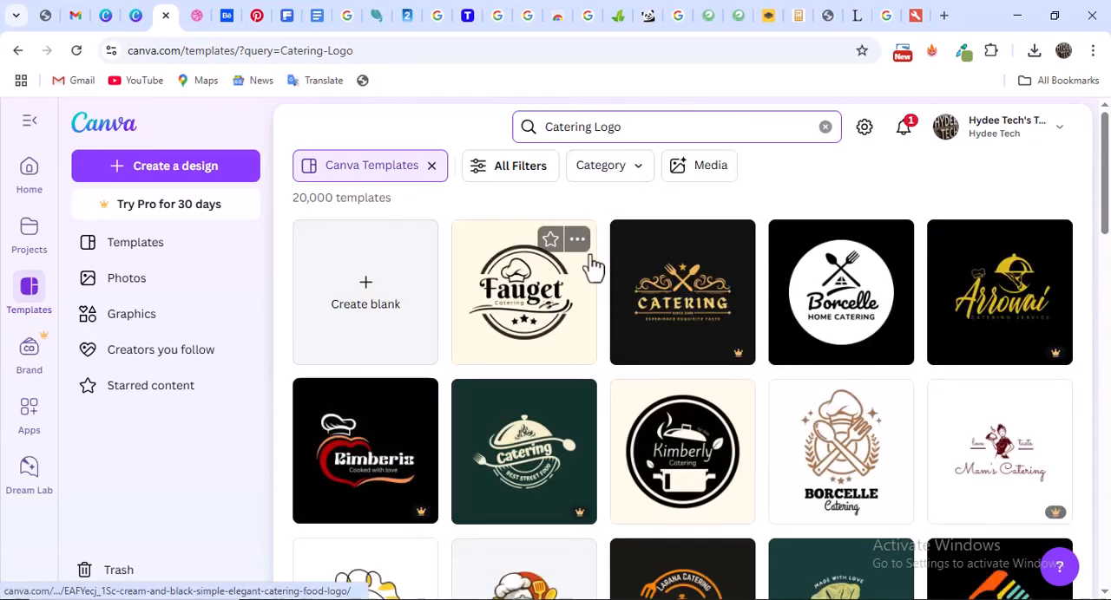
Browse the catering logo templates for a suitable design
scroll(695, 373, down, 2)
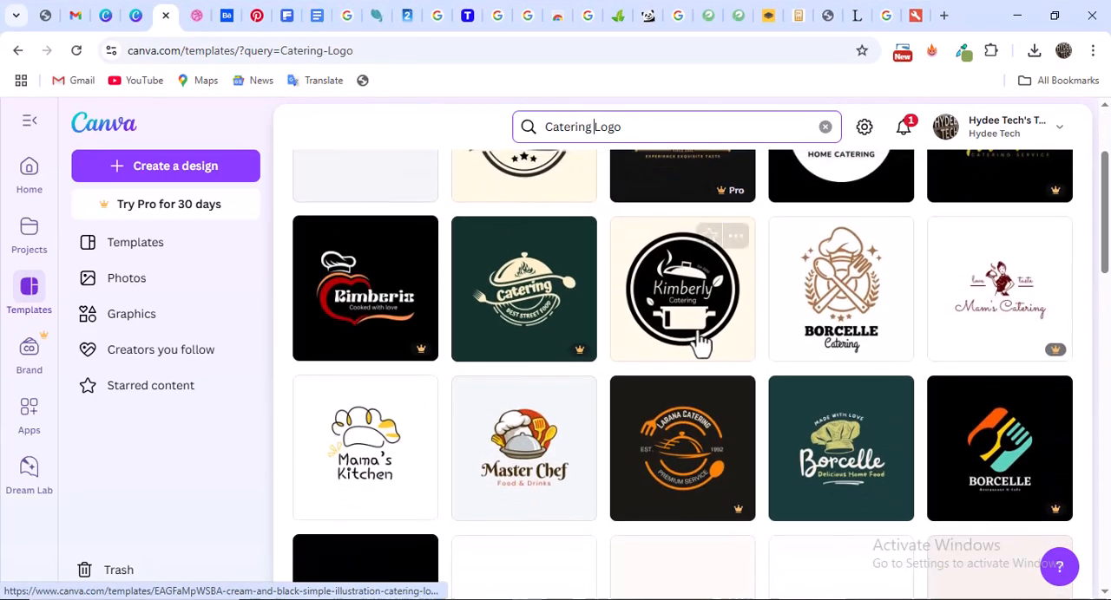
scroll(699, 343, down, 5)
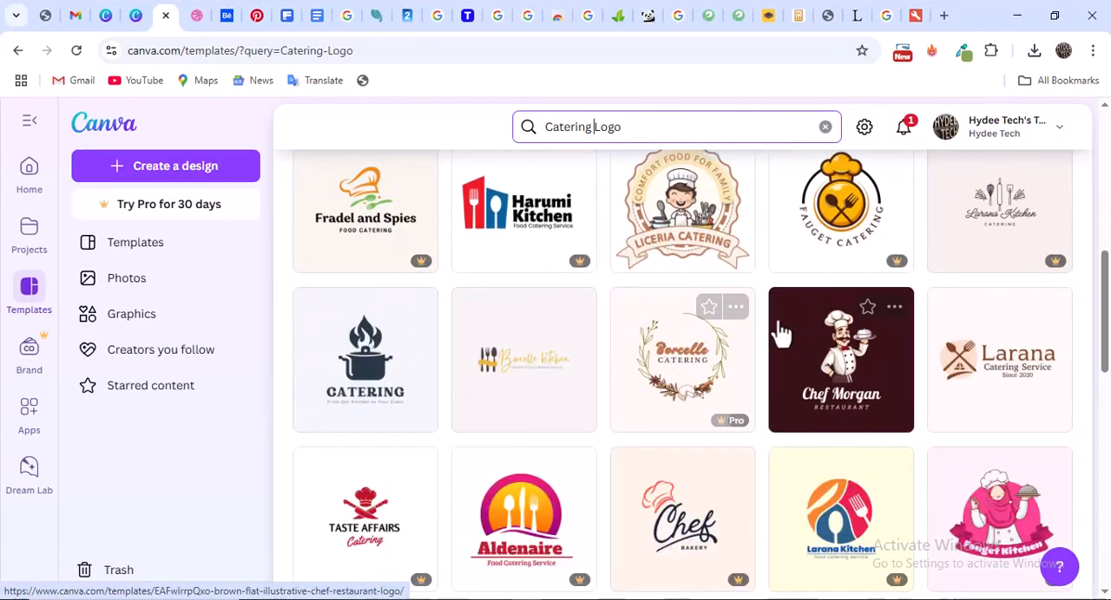
scroll(548, 351, down, 1)
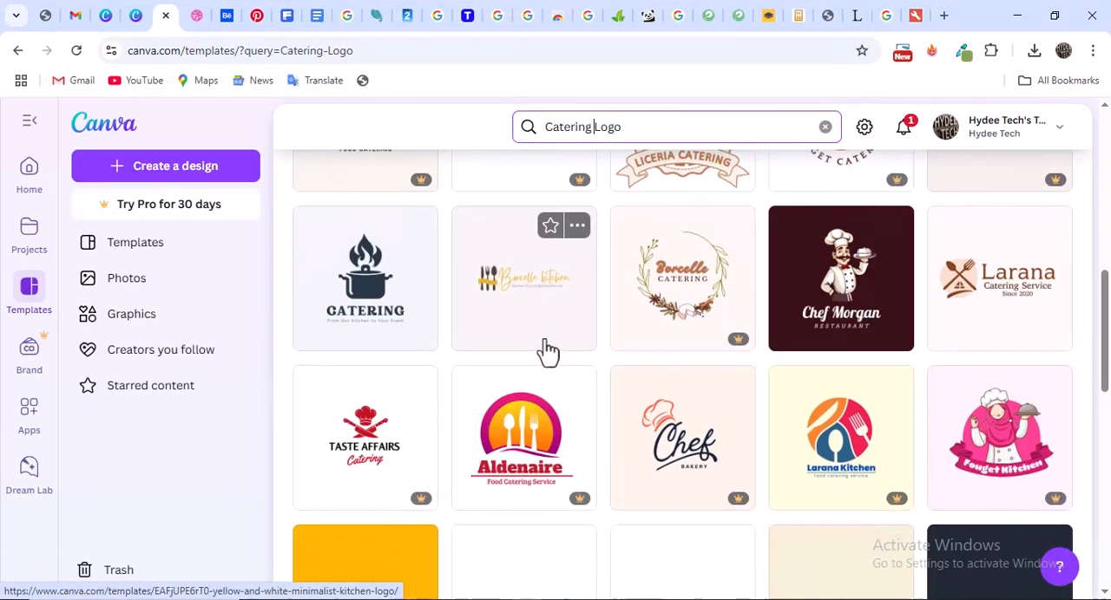
scroll(592, 343, up, 1)
scroll(592, 343, up, 2)
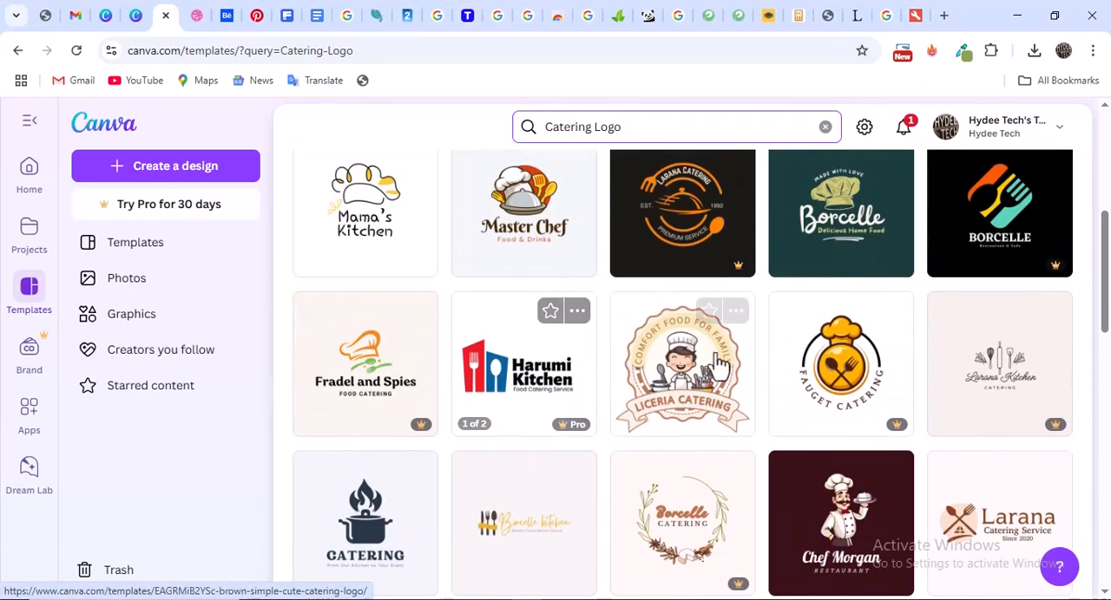
scroll(709, 260, up, 2)
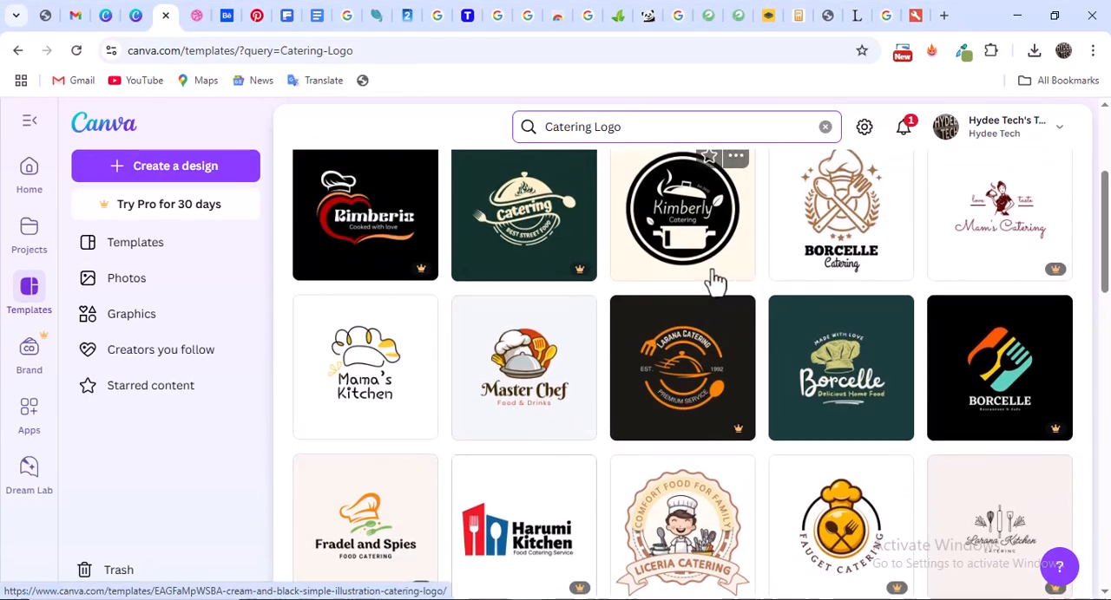
Look further through the "Catering Logo" results, comparing the free and Pro designs
scroll(709, 273, up, 3)
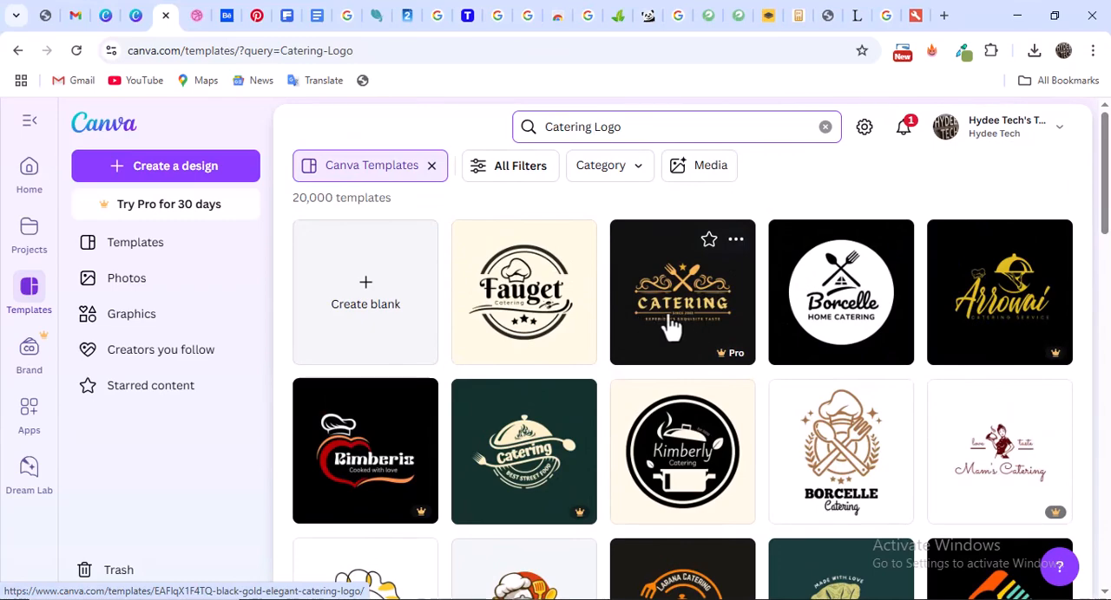
scroll(642, 343, down, 2)
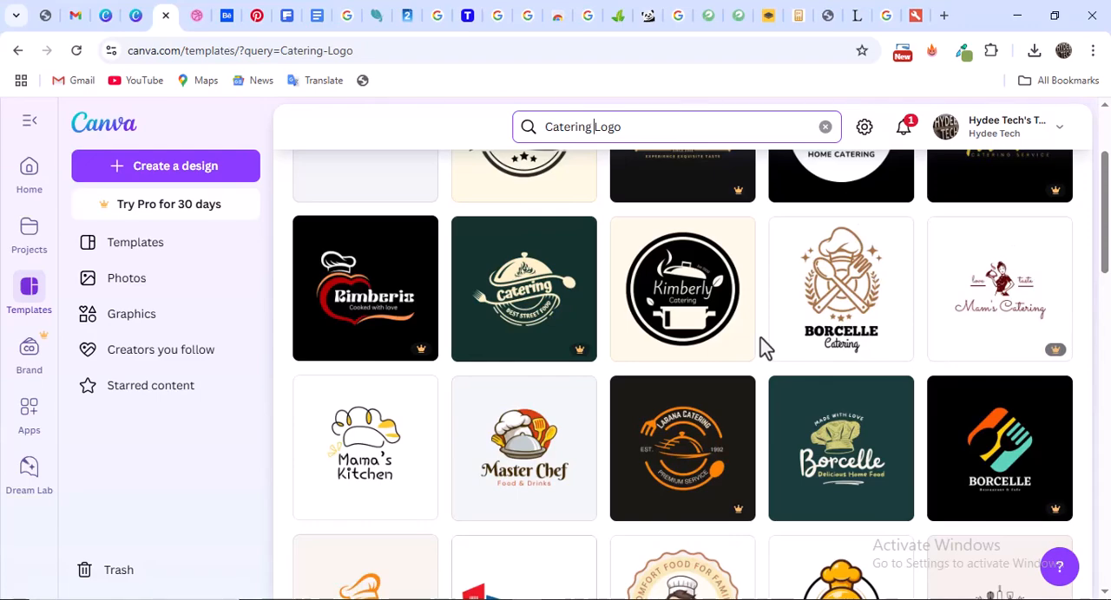
scroll(768, 346, down, 3)
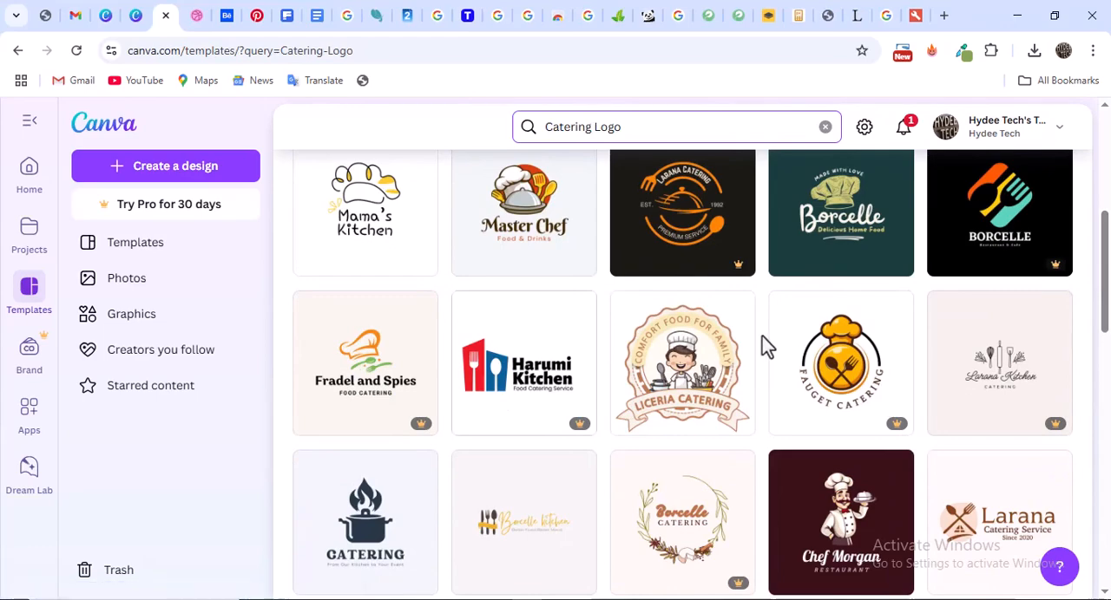
scroll(768, 346, down, 6)
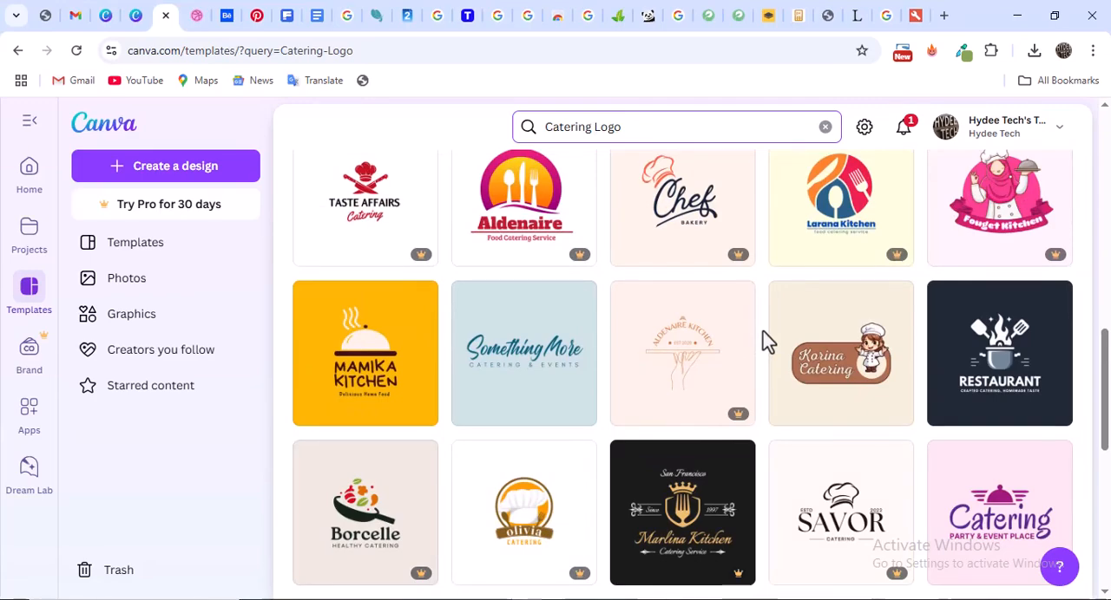
scroll(768, 343, down, 3)
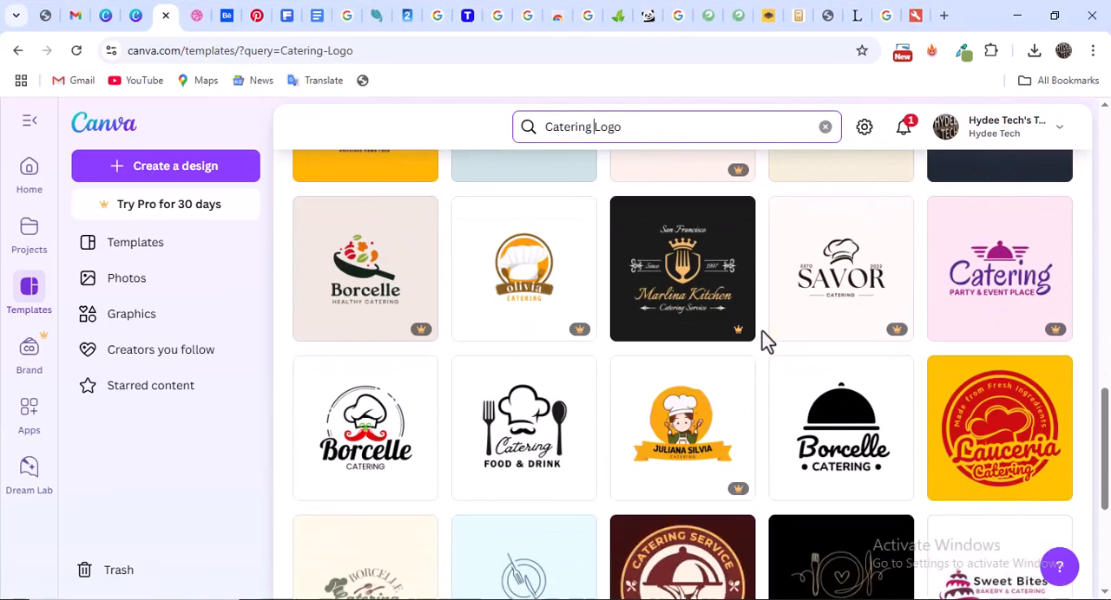
scroll(768, 343, down, 2)
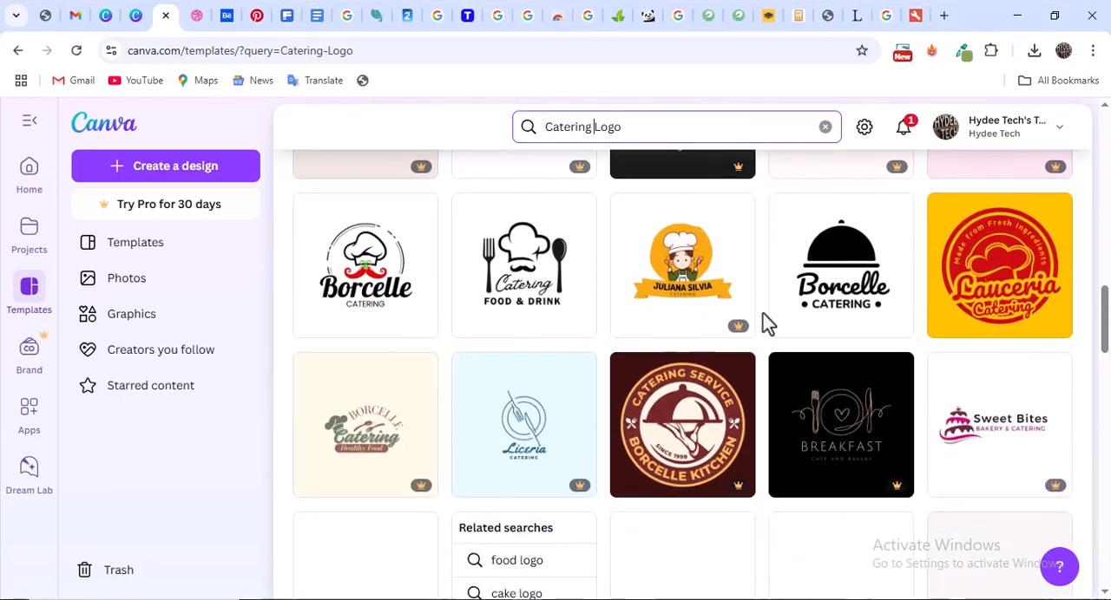
scroll(768, 322, up, 7)
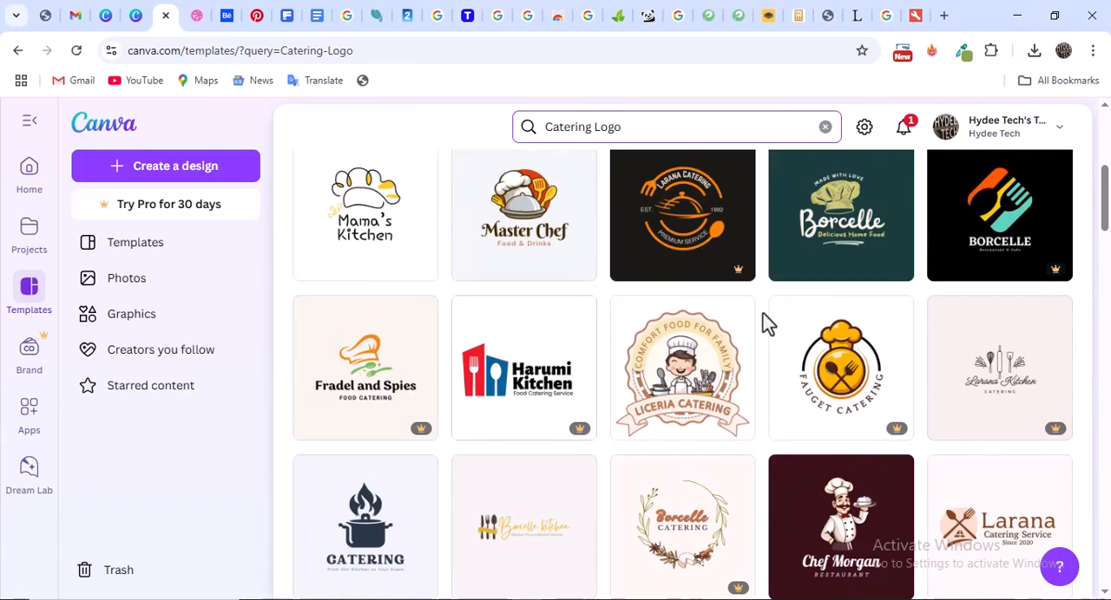
scroll(763, 323, down, 7)
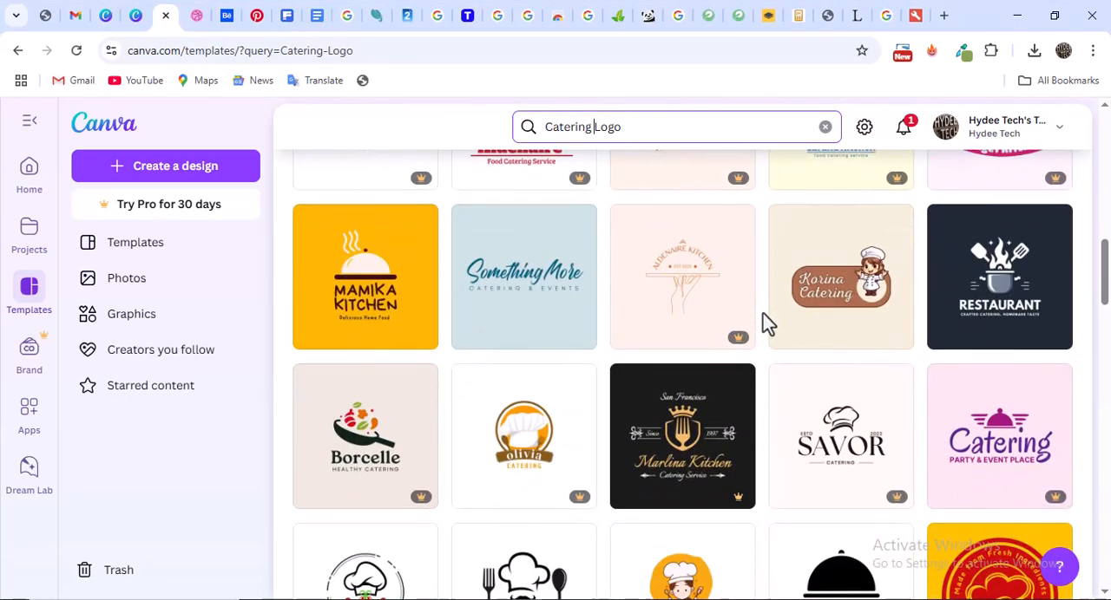
scroll(764, 323, down, 4)
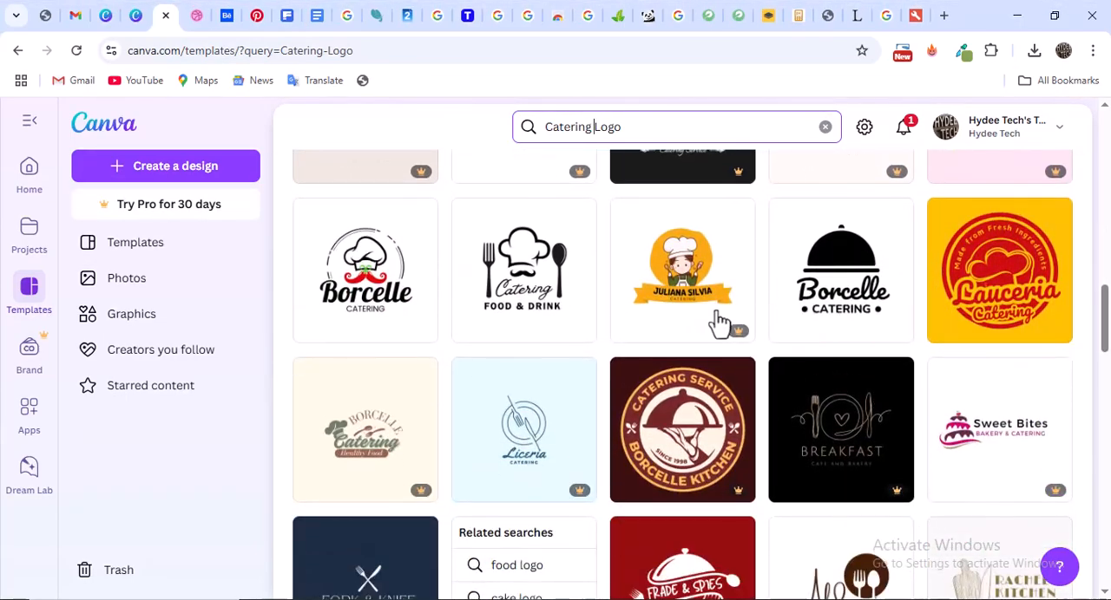
Open the Black Red and Green Modern Catering Logo template for customizing and replace the brand name "Borcelle" with "Hassle"
click(362, 299)
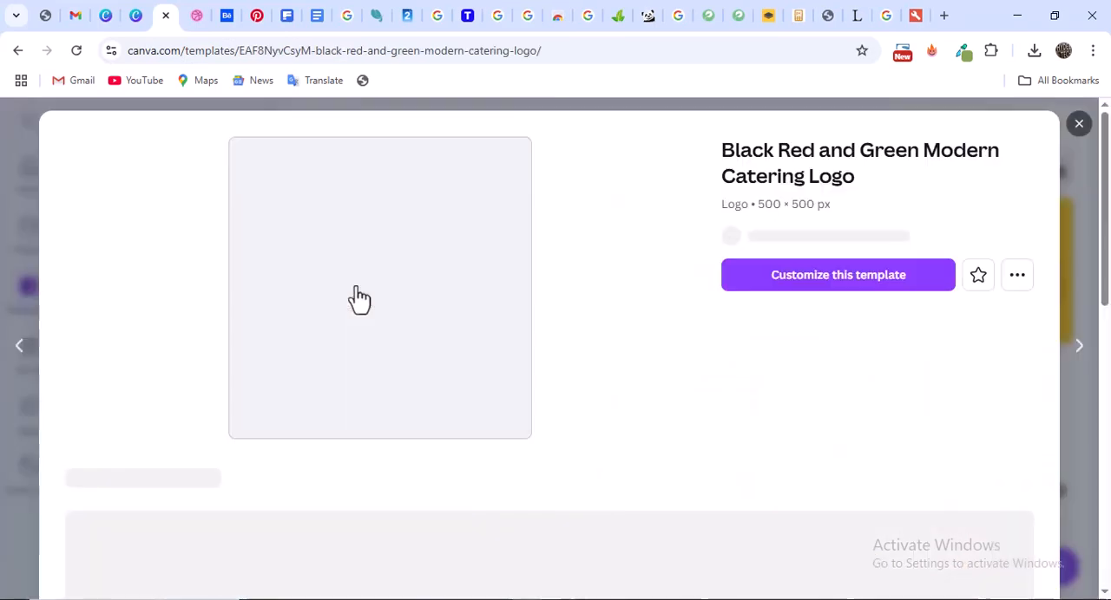
click(847, 299)
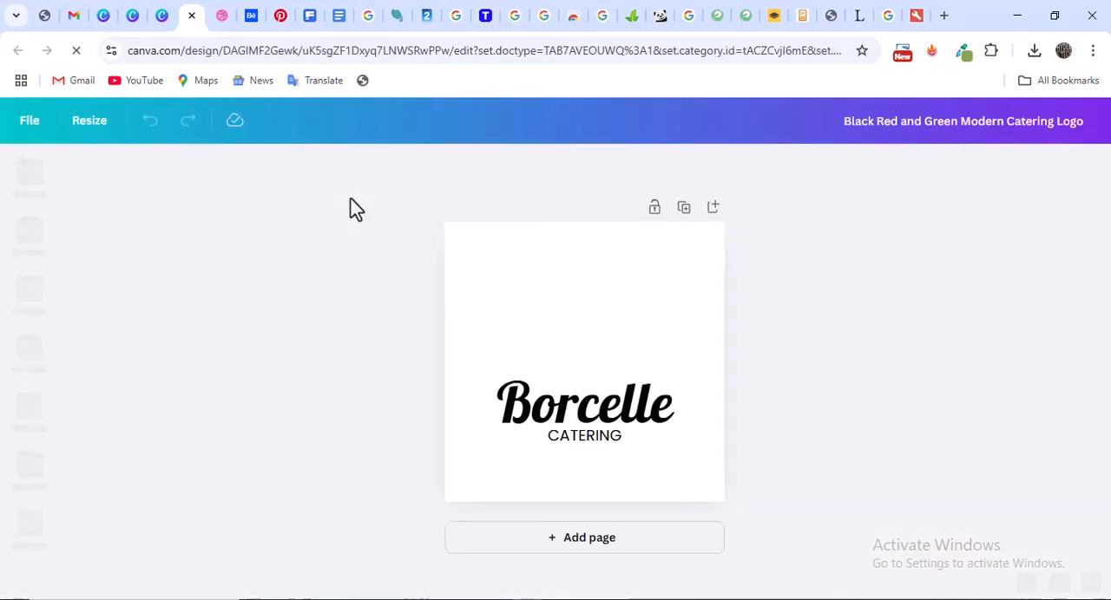
double_click(570, 415)
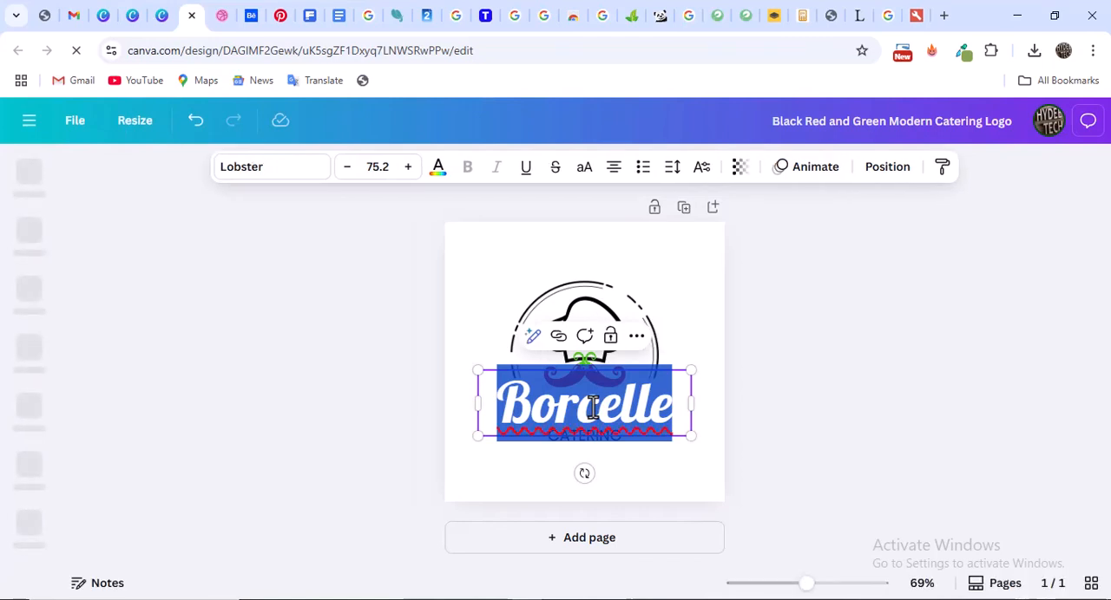
text(Has)
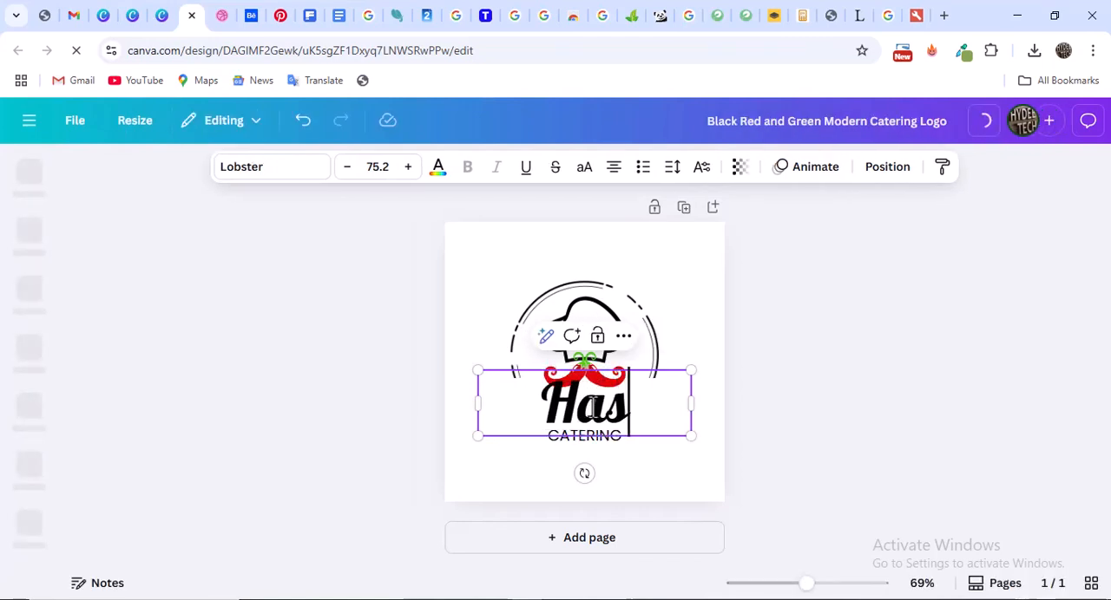
text(sle)
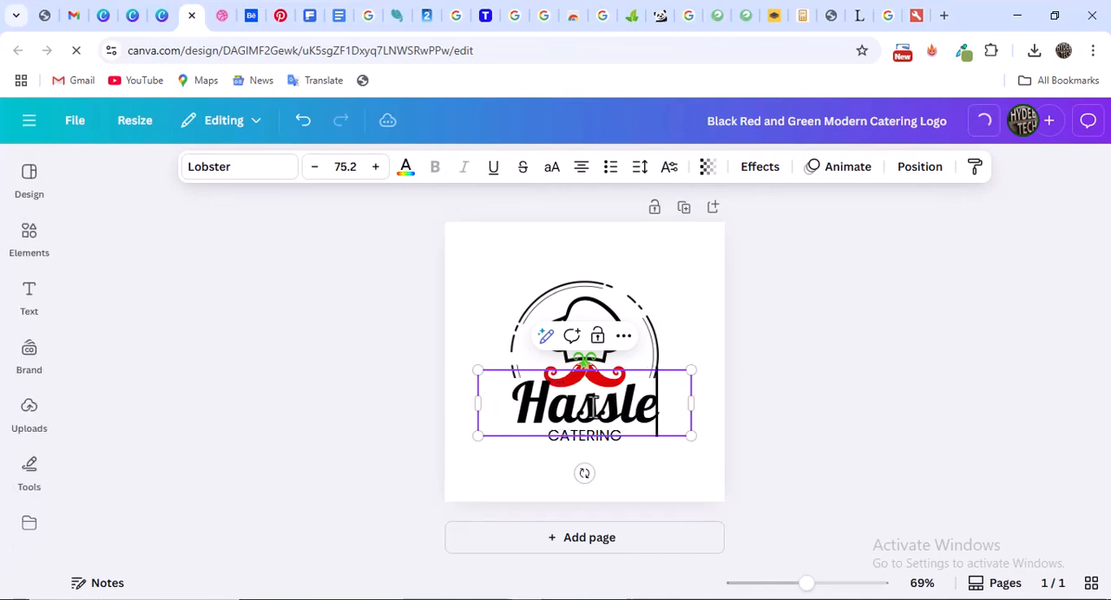
click(762, 351)
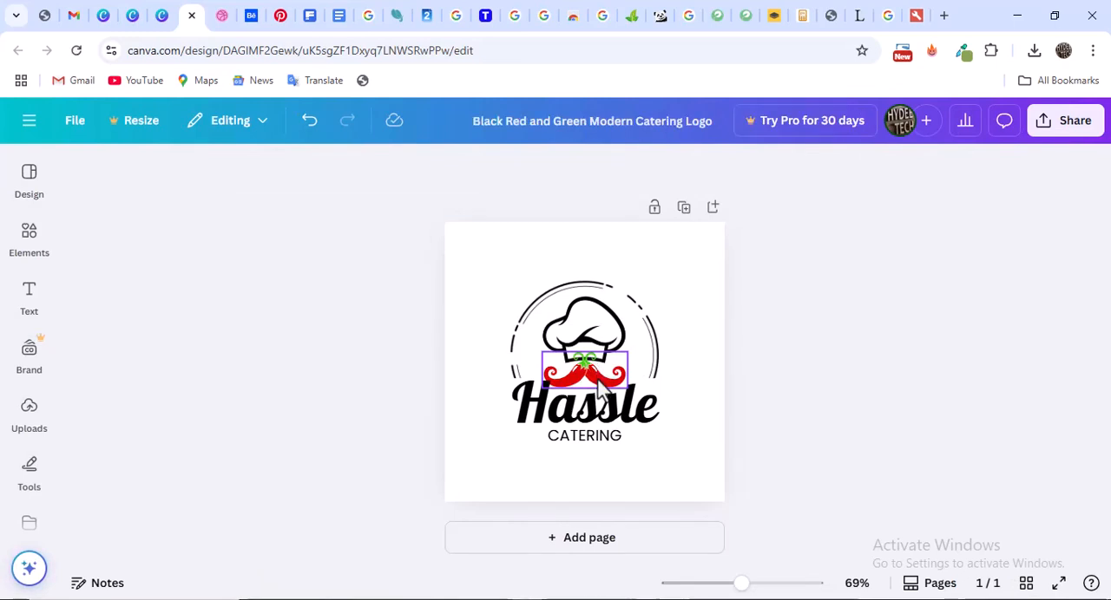
Select the chilli moustache graphic, check the uploaded images, and return to the logo page
click(590, 398)
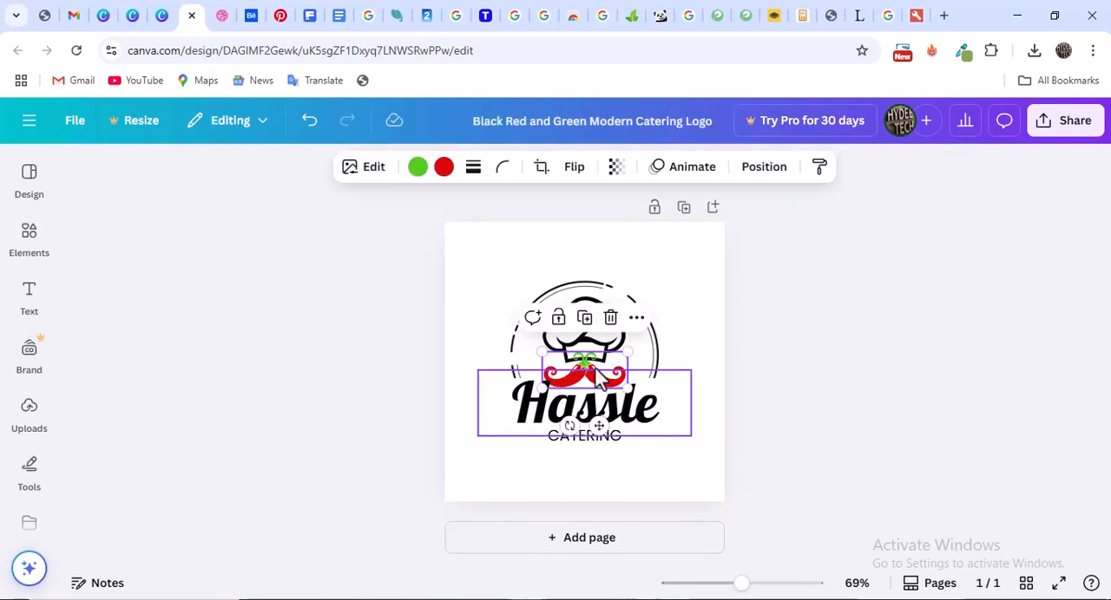
click(21, 382)
click(28, 412)
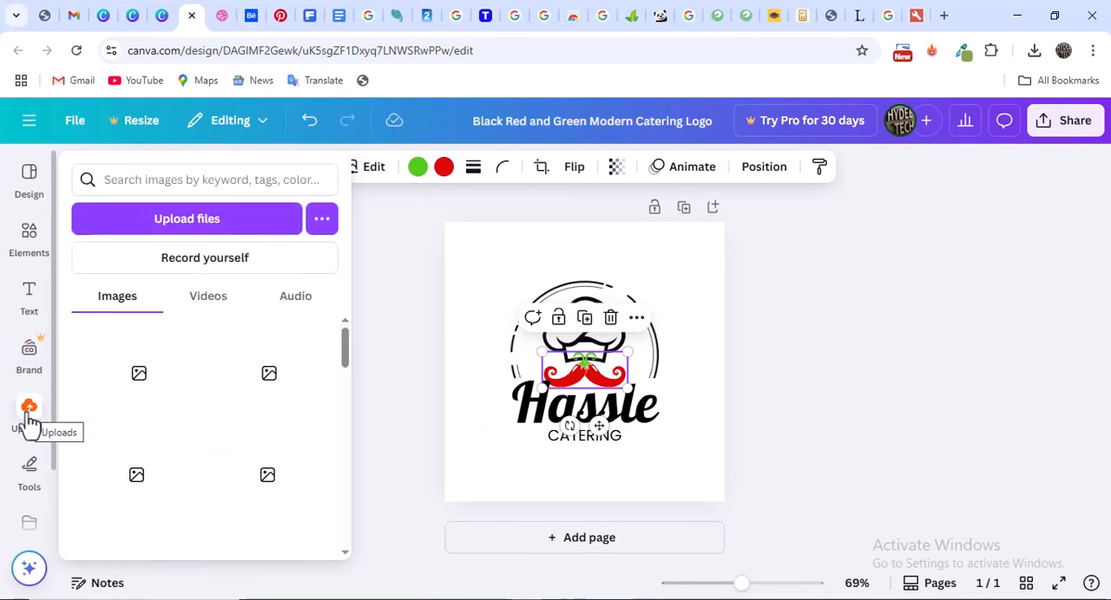
click(28, 412)
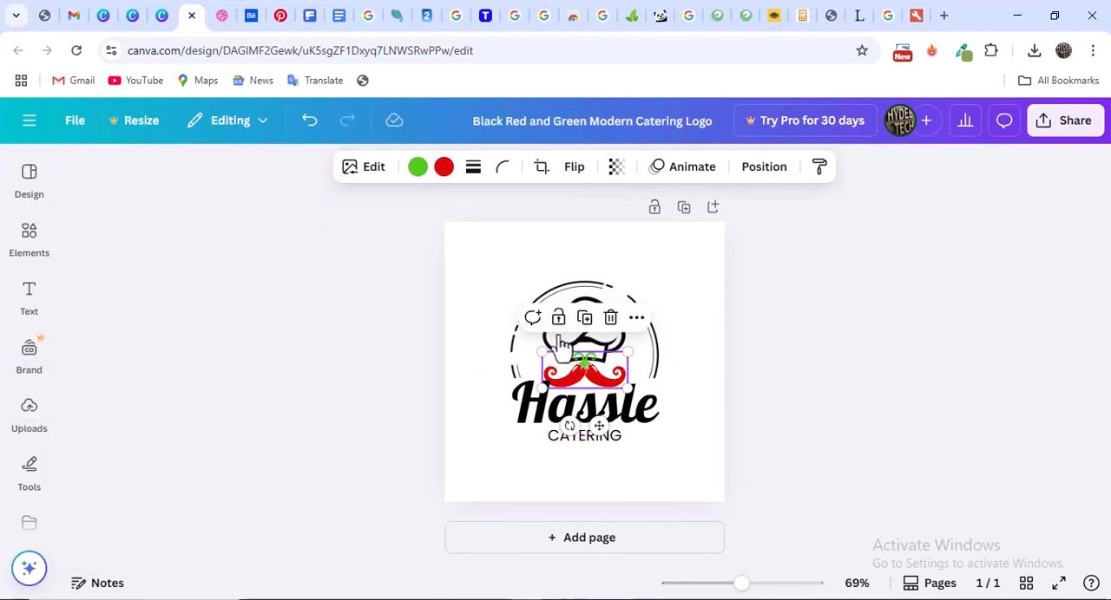
click(693, 303)
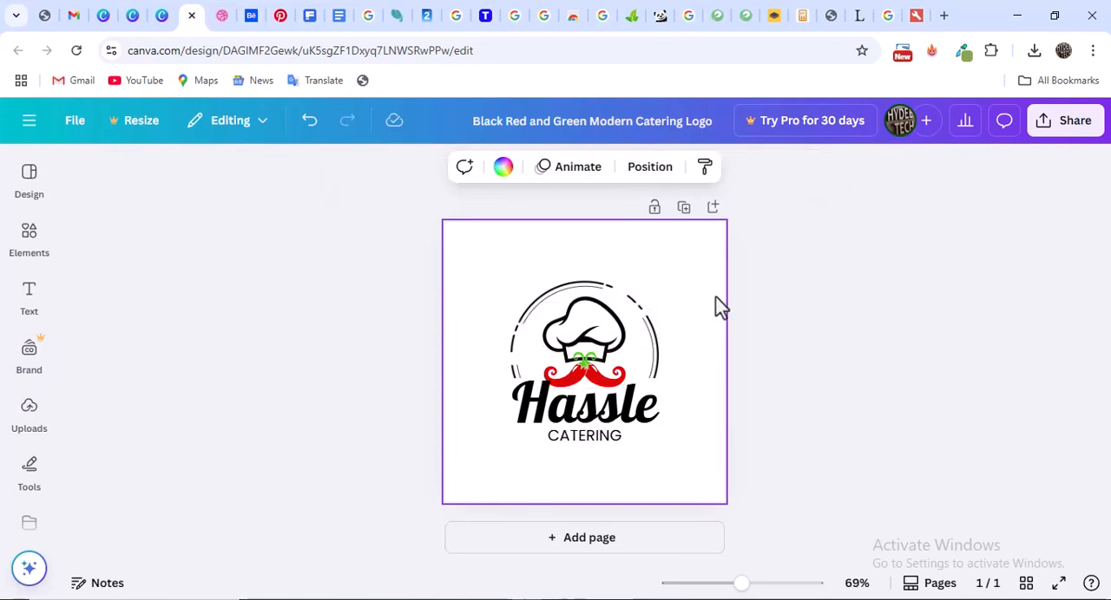
Look at the logo's sharing and download options, close them and select the circular frame around the chef hat
click(1060, 128)
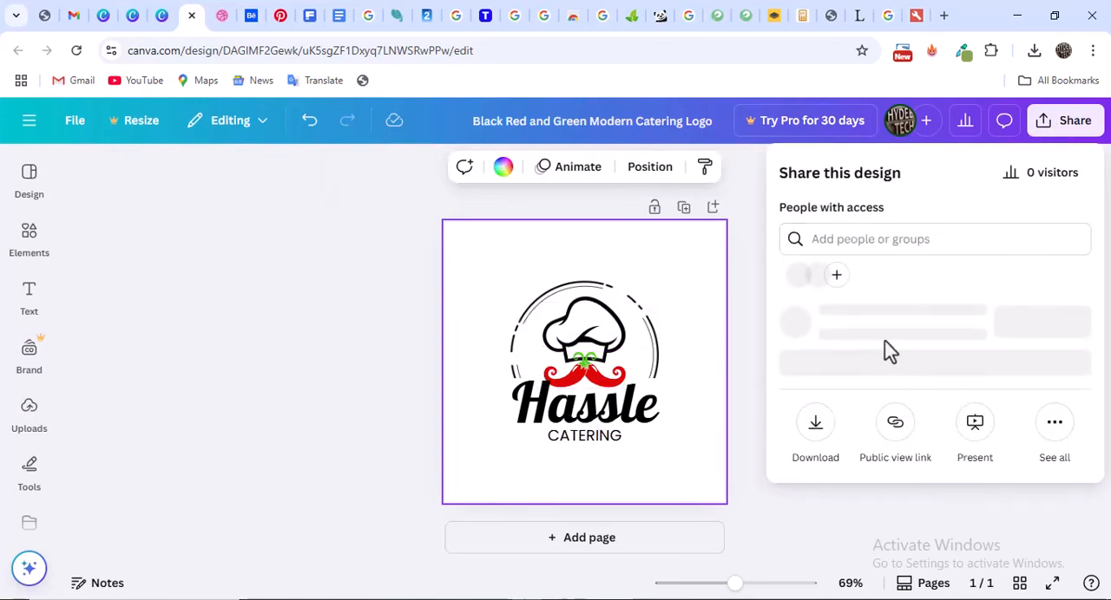
click(756, 234)
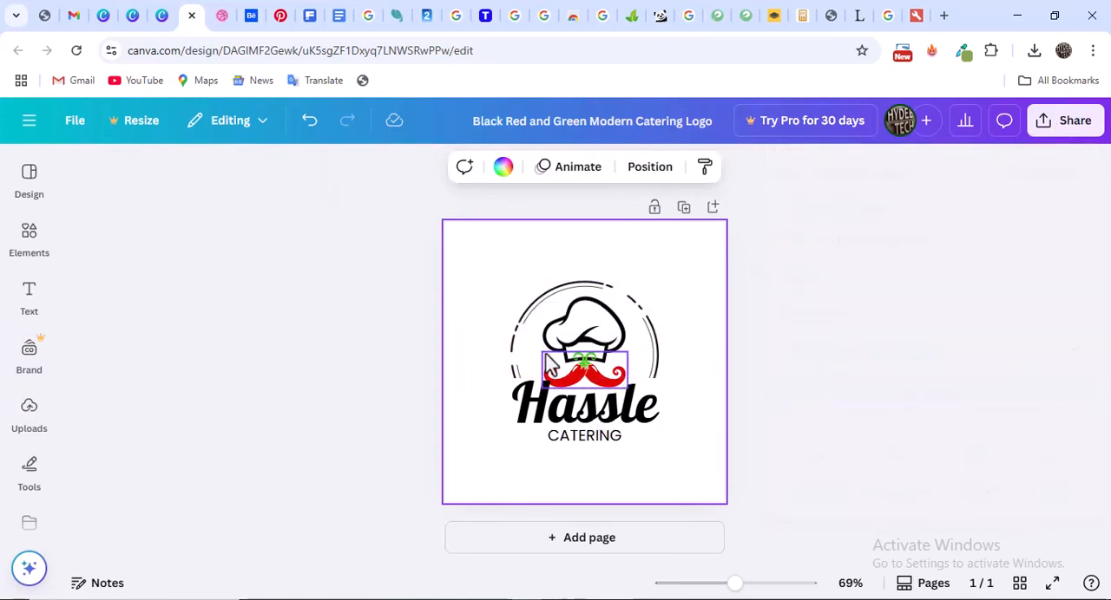
click(653, 349)
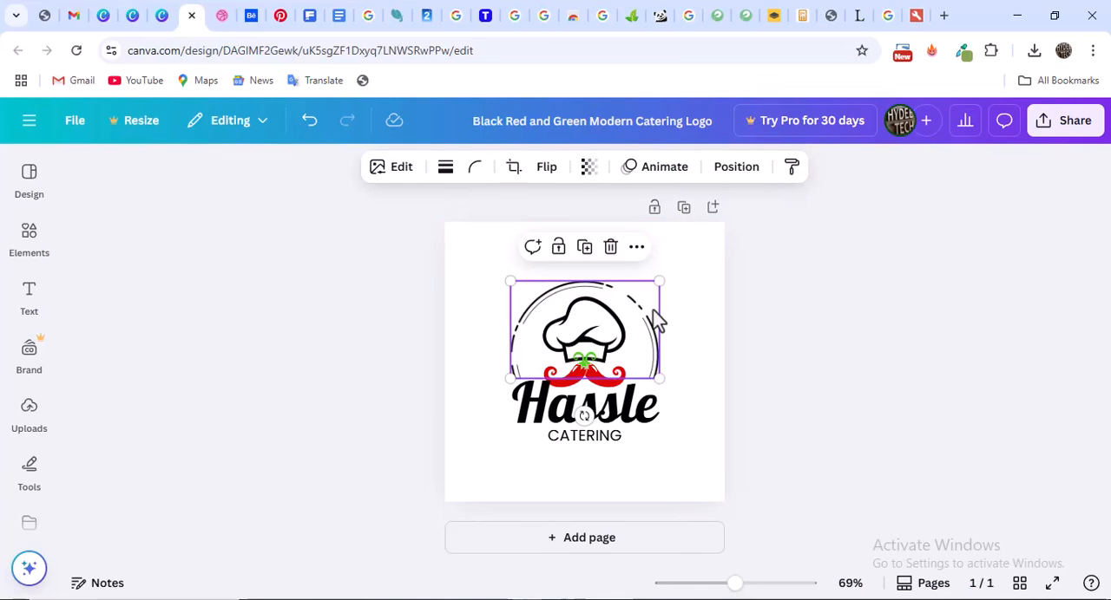
Leave the catering logo design and return to the Canva home page
click(30, 127)
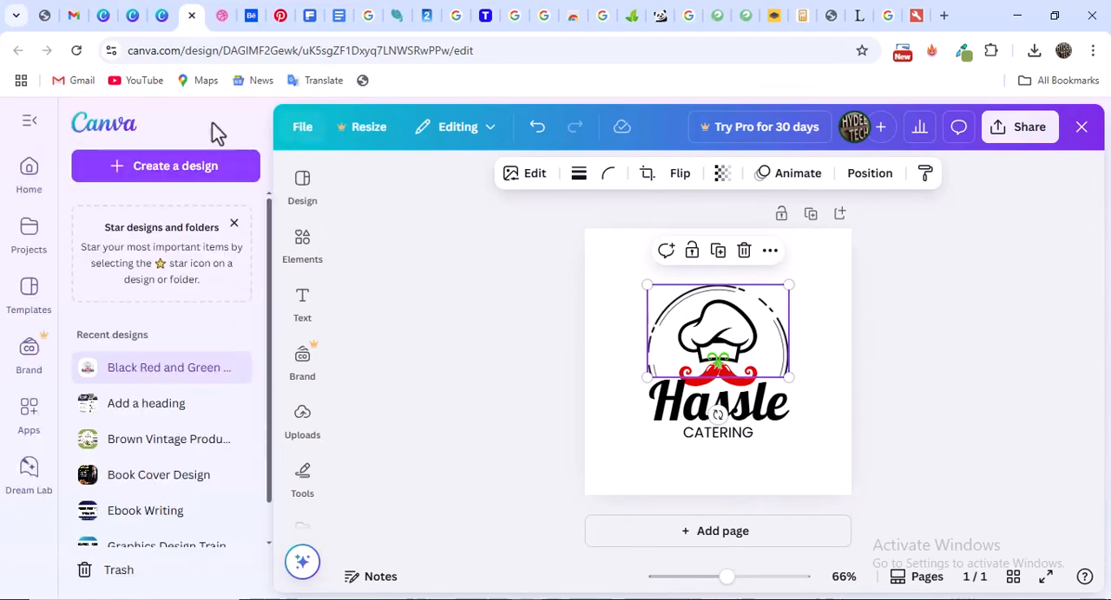
click(167, 136)
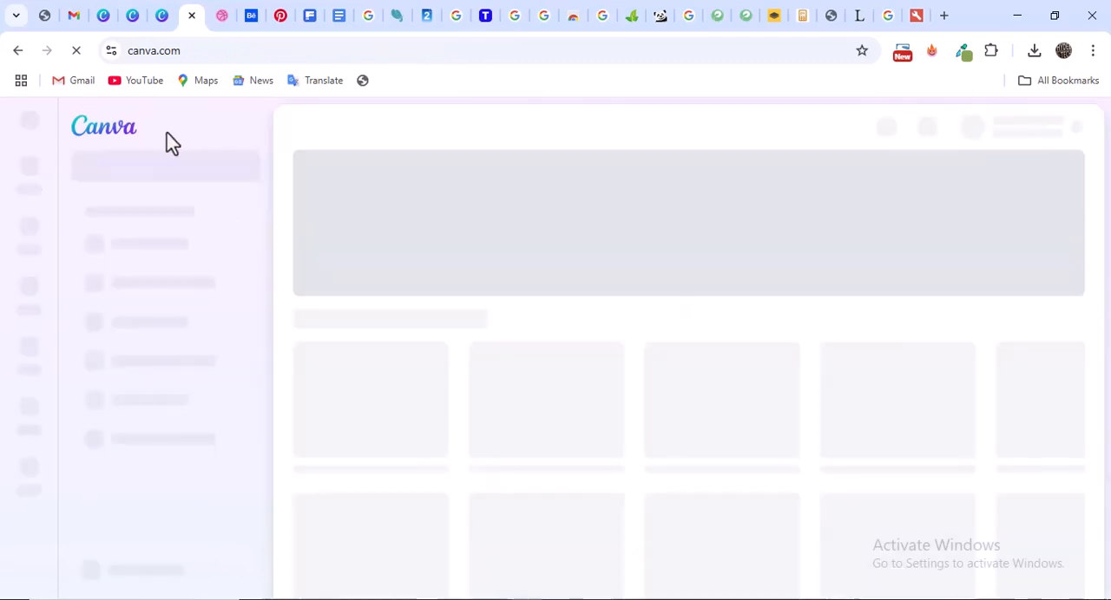
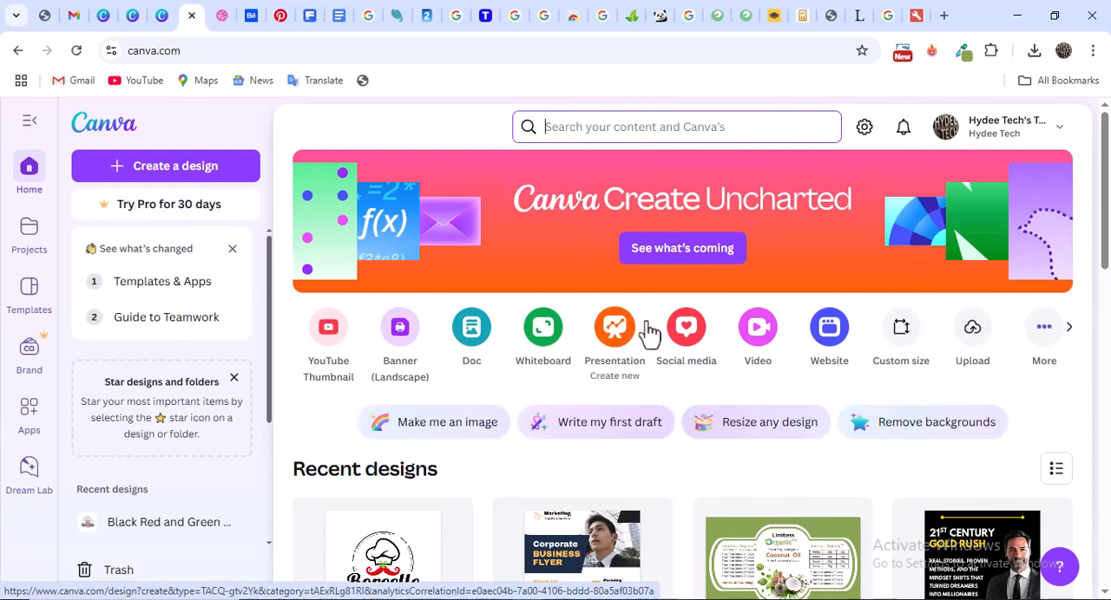
Look through the recent designs on the home page, down to the oldest entries and back up
scroll(590, 352, down, 3)
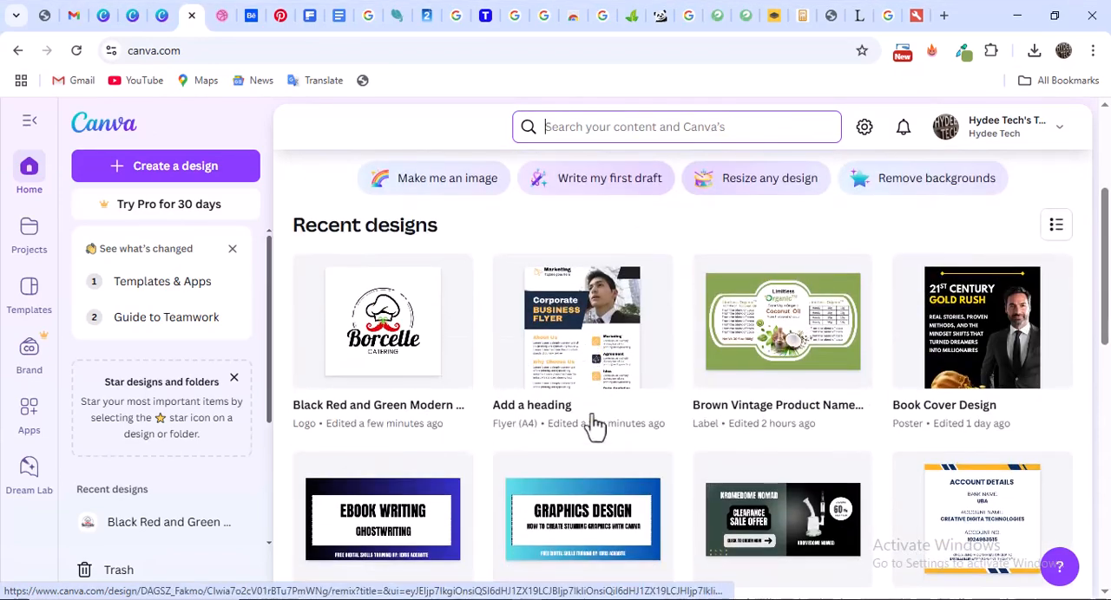
scroll(581, 429, down, 1)
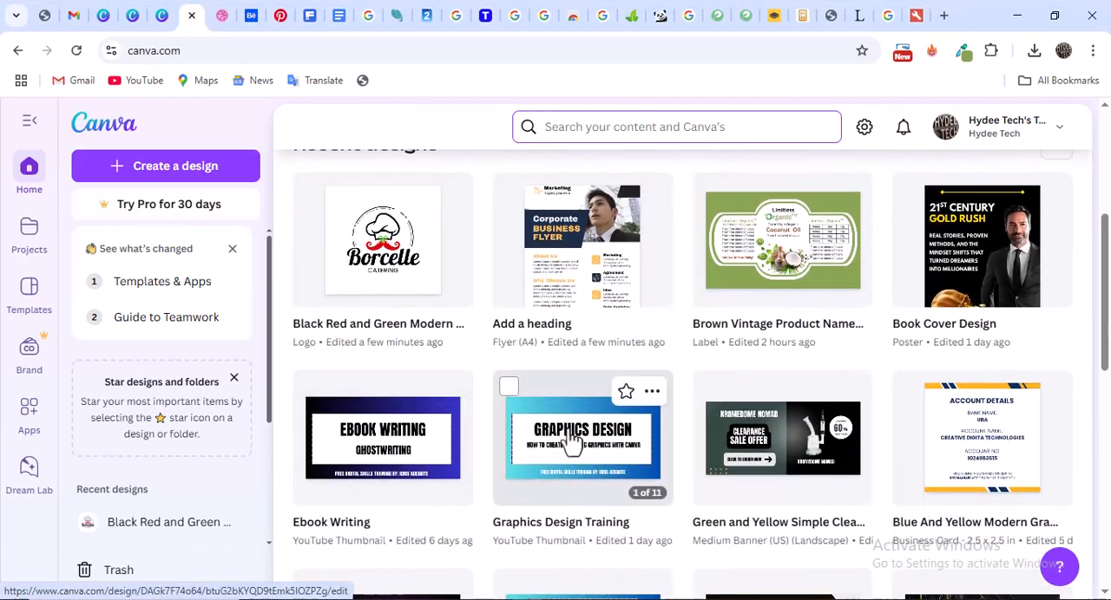
scroll(590, 444, down, 3)
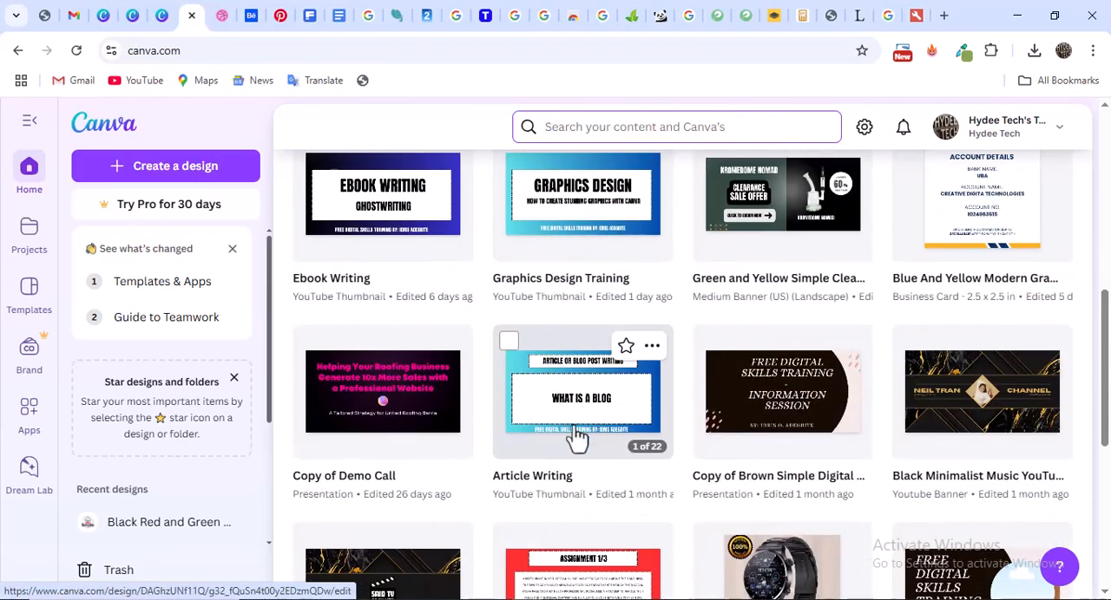
scroll(603, 425, down, 2)
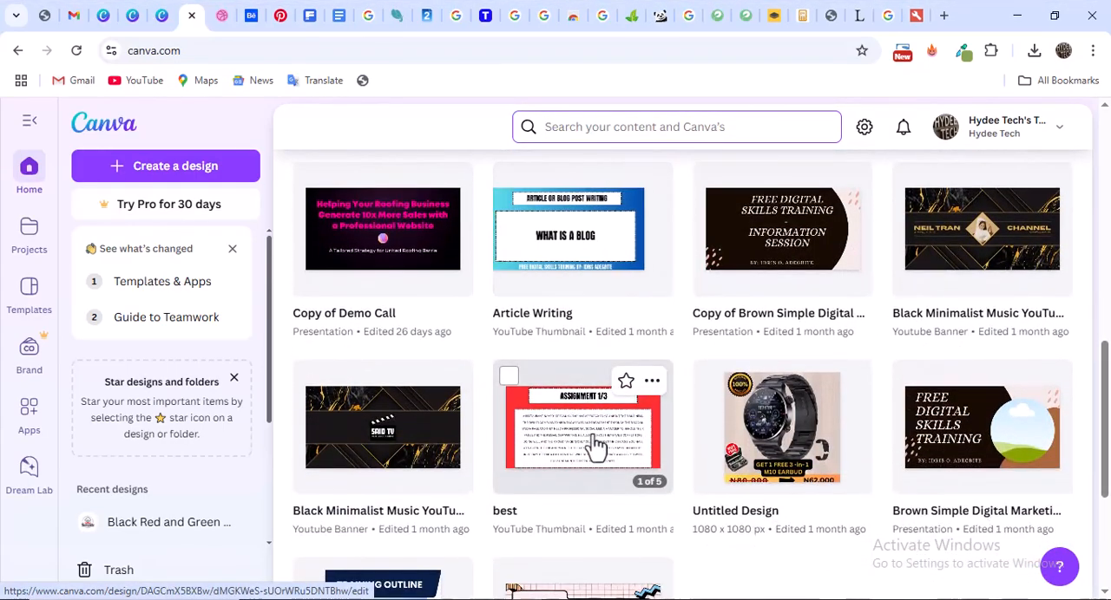
scroll(595, 449, up, 4)
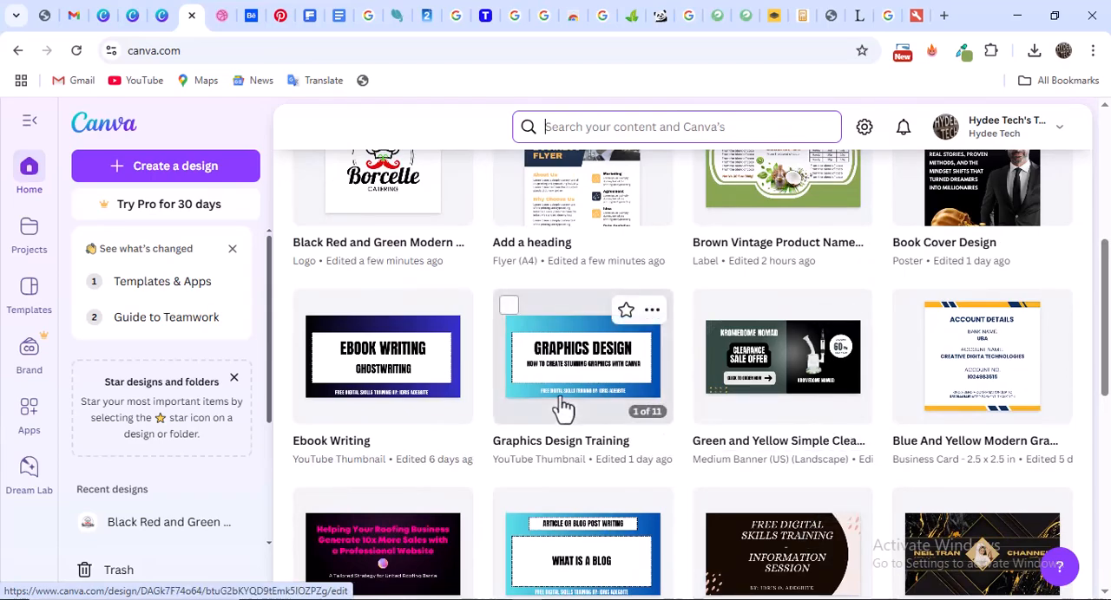
scroll(566, 411, up, 3)
scroll(526, 448, down, 2)
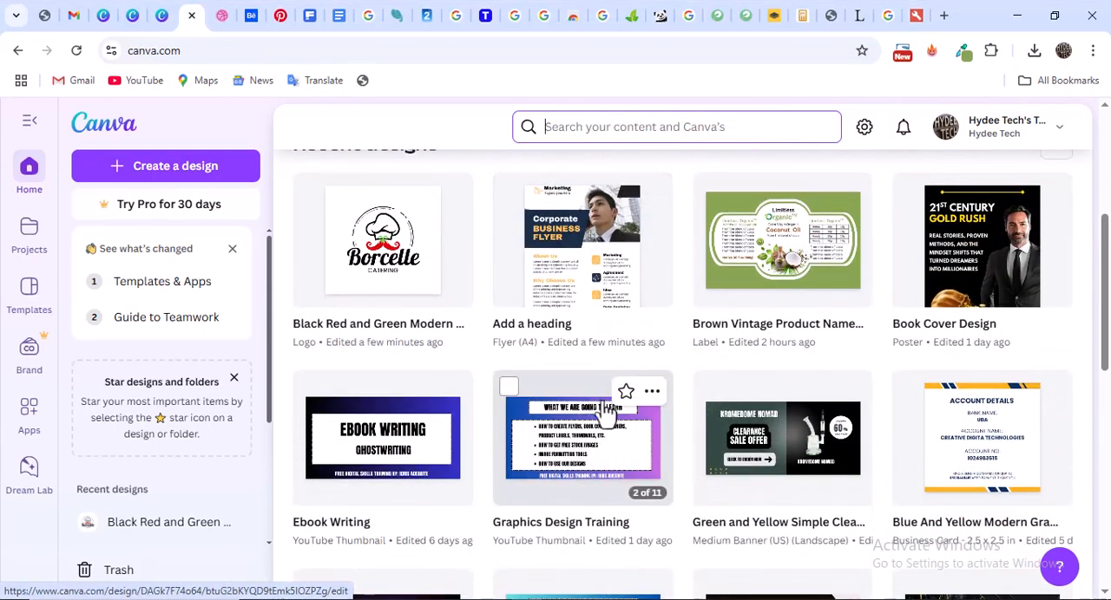
scroll(606, 409, up, 1)
scroll(605, 410, up, 2)
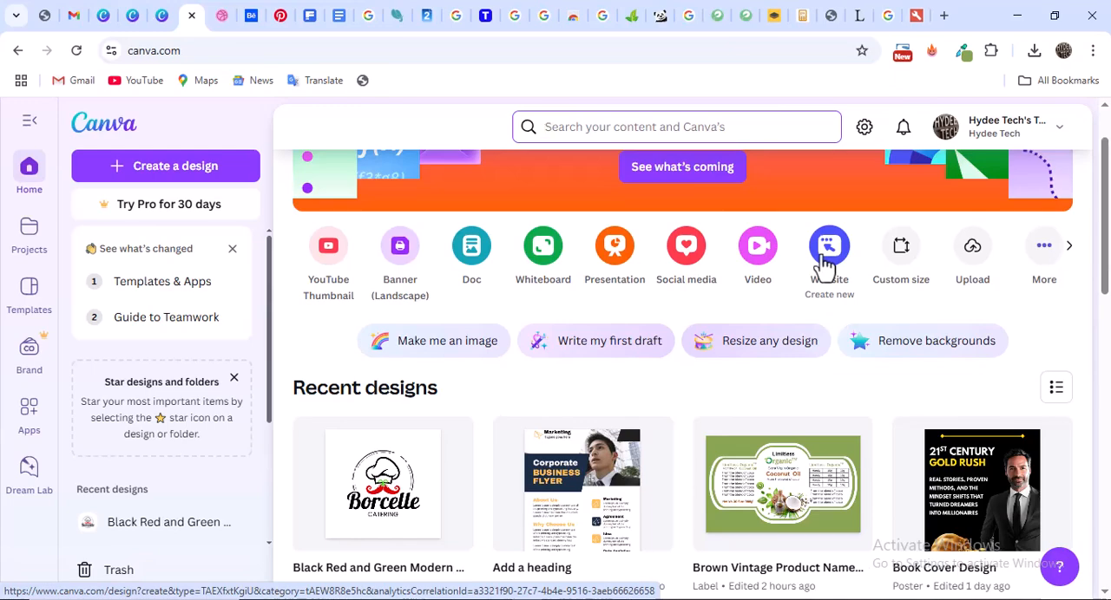
Open the video options for a new design and look through the video templates and available video formats
click(759, 251)
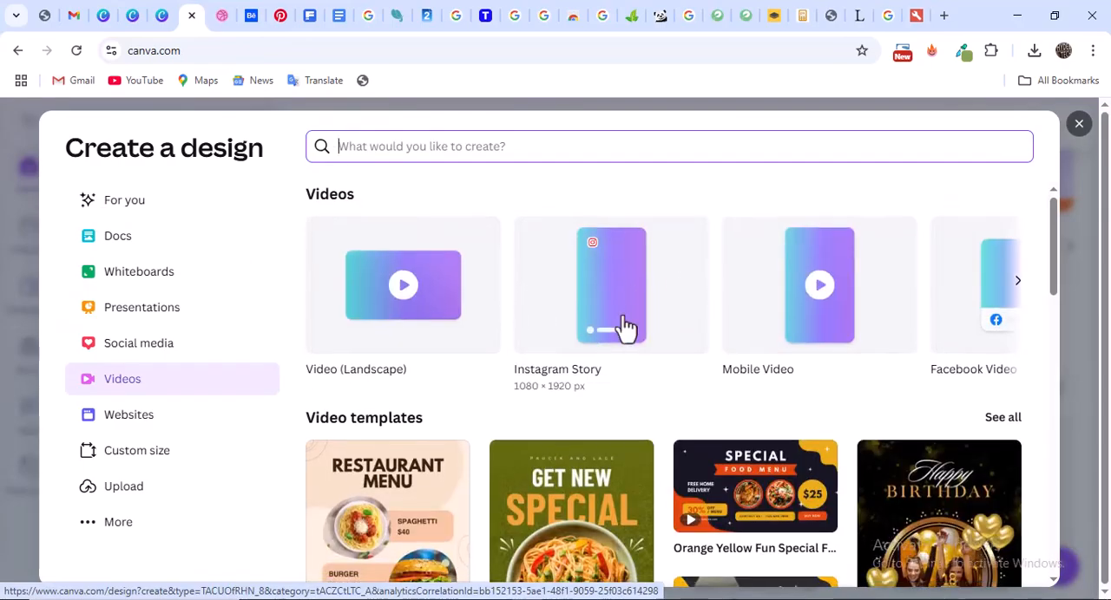
scroll(599, 338, down, 3)
scroll(573, 365, down, 10)
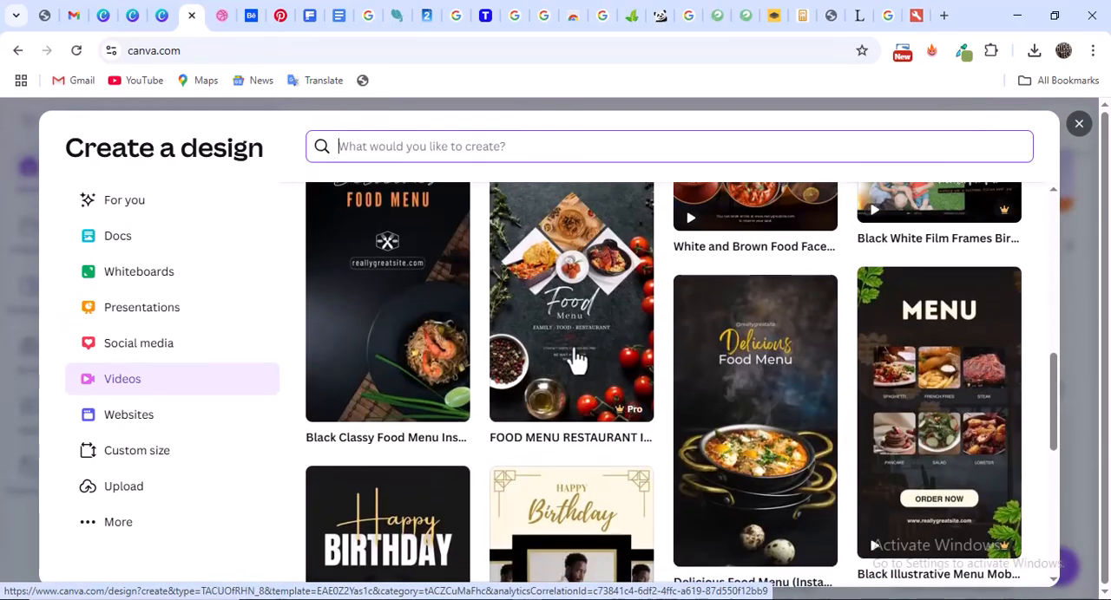
scroll(636, 340, down, 1)
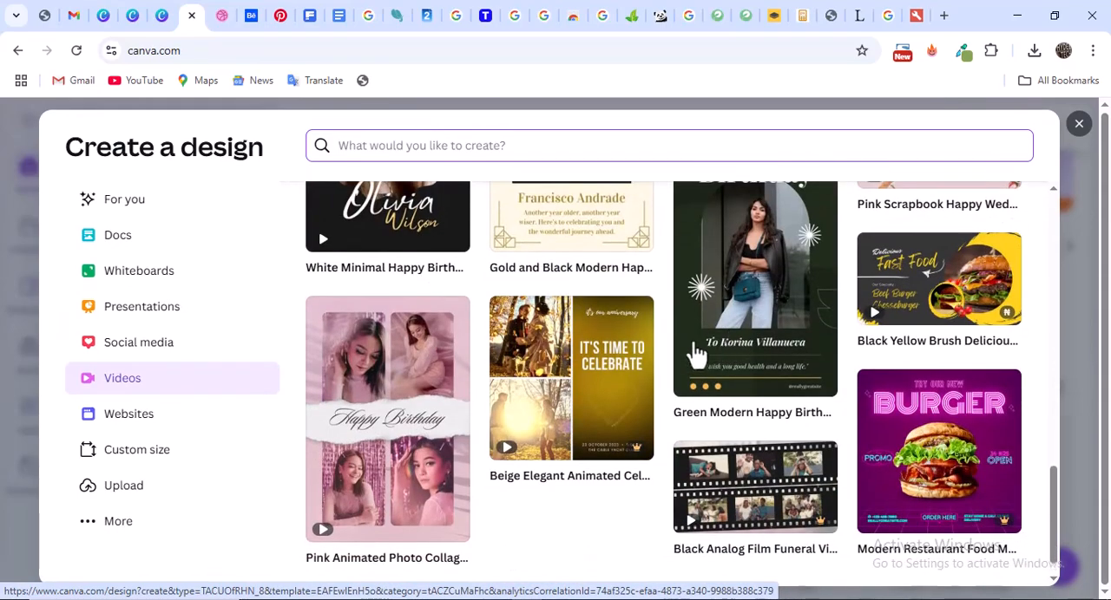
scroll(694, 354, up, 10)
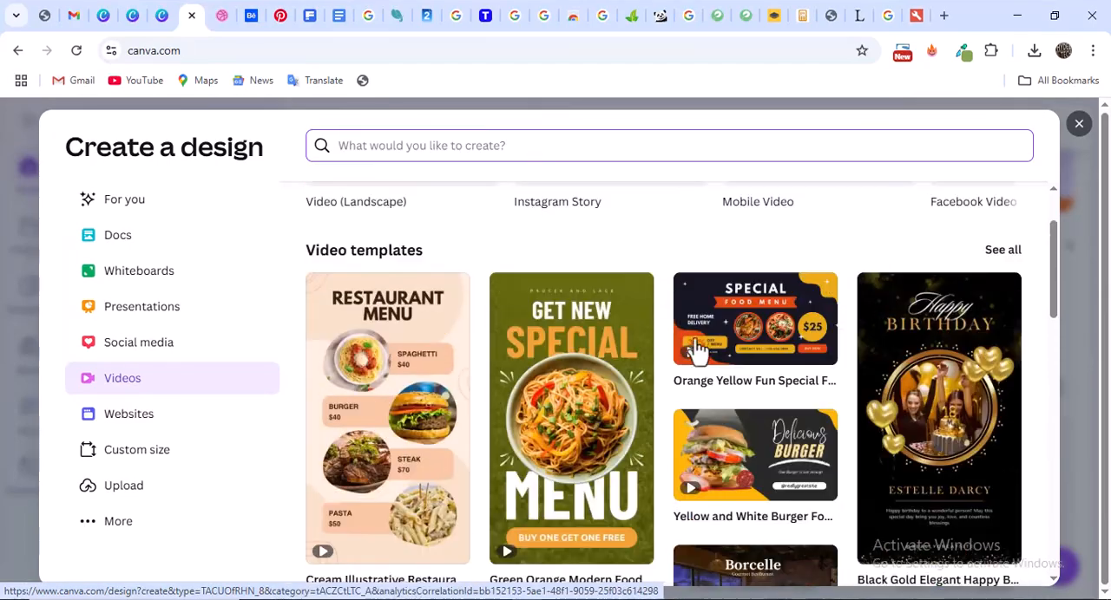
scroll(695, 347, up, 2)
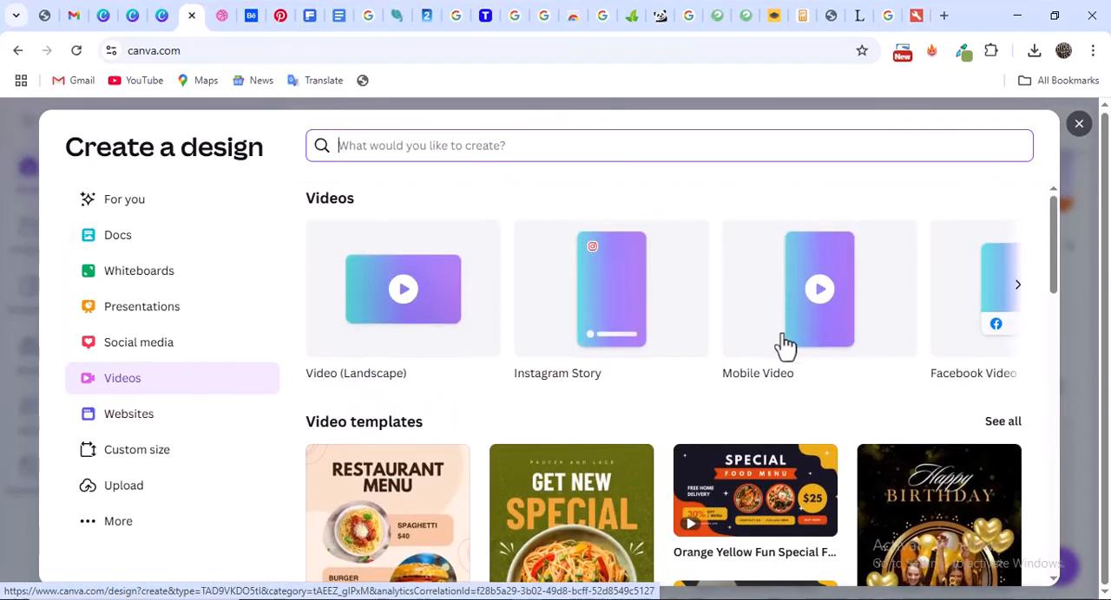
click(1016, 291)
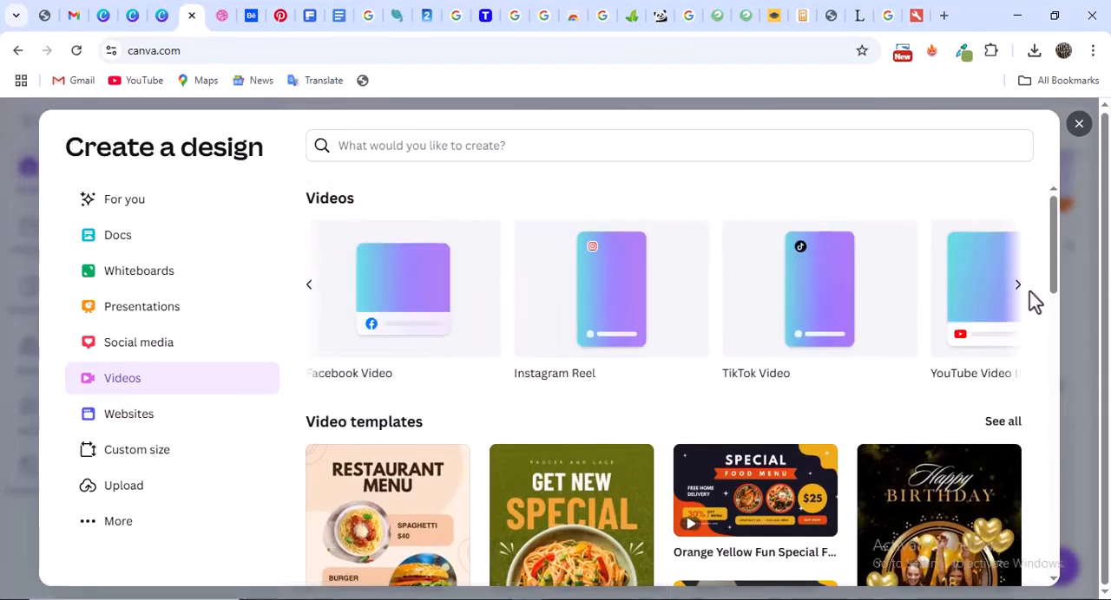
click(1018, 289)
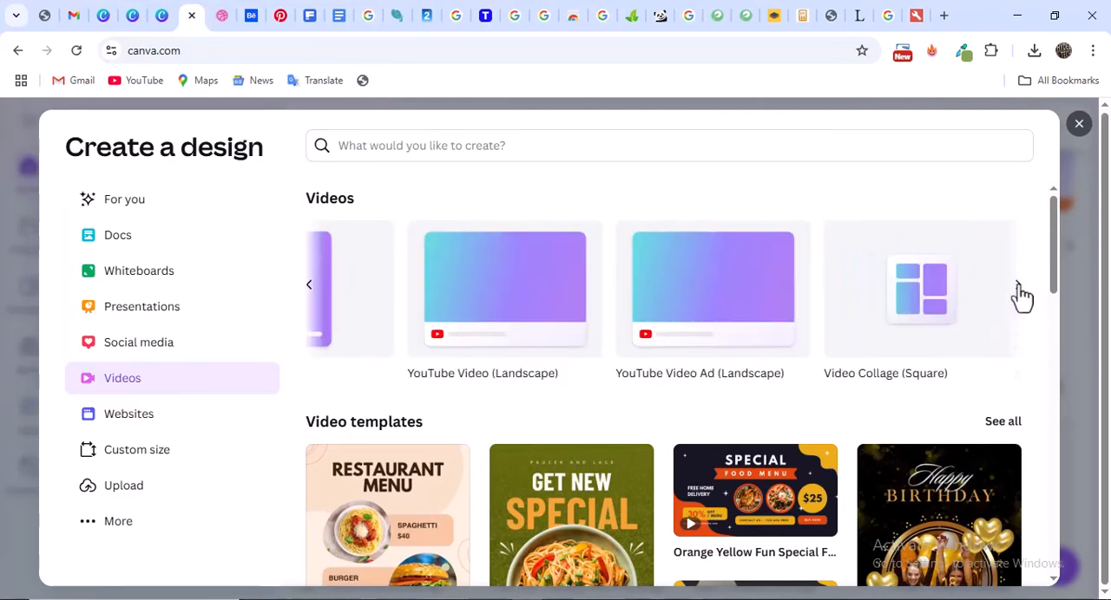
Start a new design from the Green Orange Modern Food Promotion Mobile Video template
scroll(651, 421, down, 4)
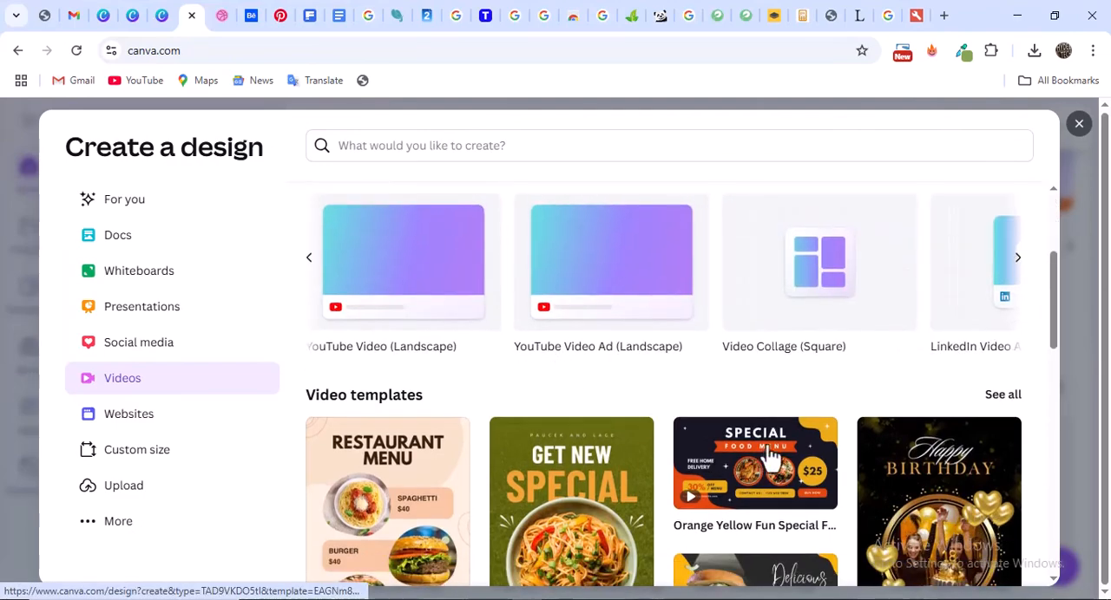
scroll(702, 399, up, 2)
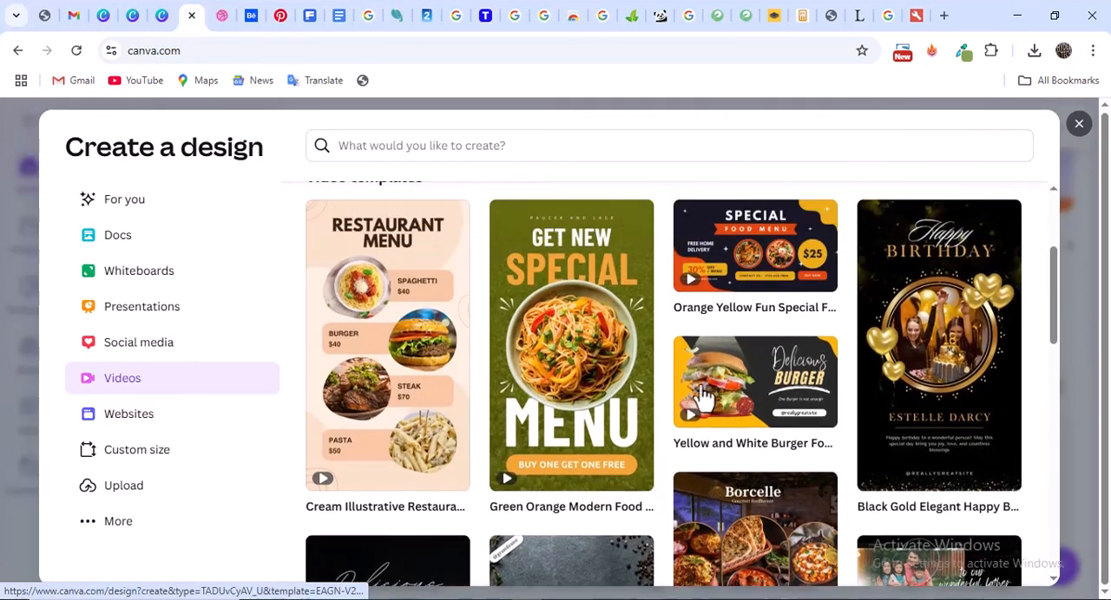
click(571, 432)
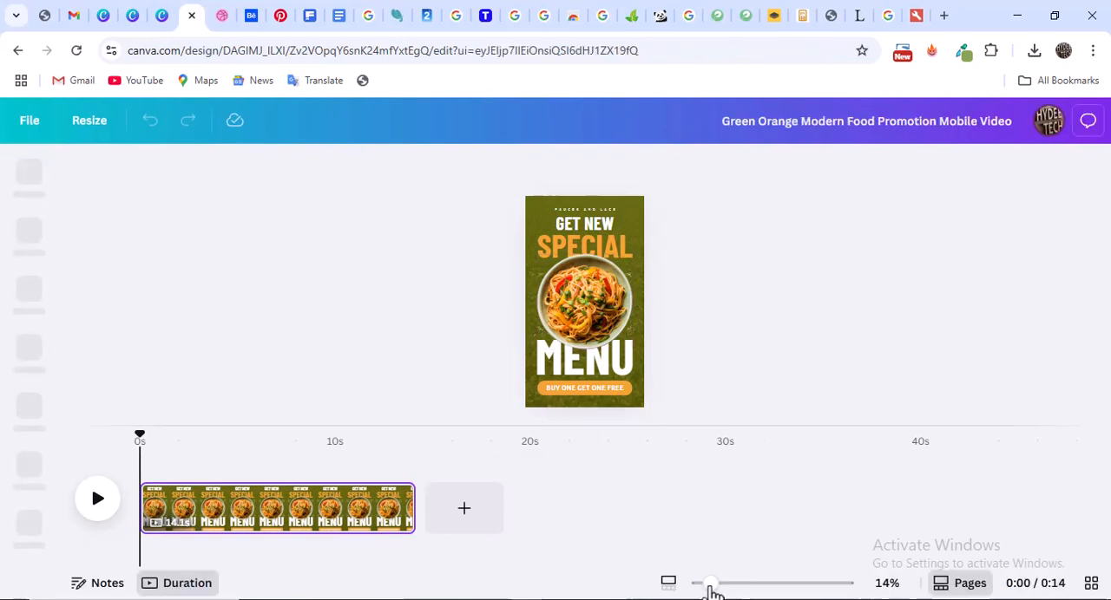
Select the MENU, GET NEW and SPECIAL texts on the page in turn to inspect the template's editable text
mouse_move(709, 586)
mouse_down()
mouse_move(734, 584)
mouse_move(711, 587)
mouse_up()
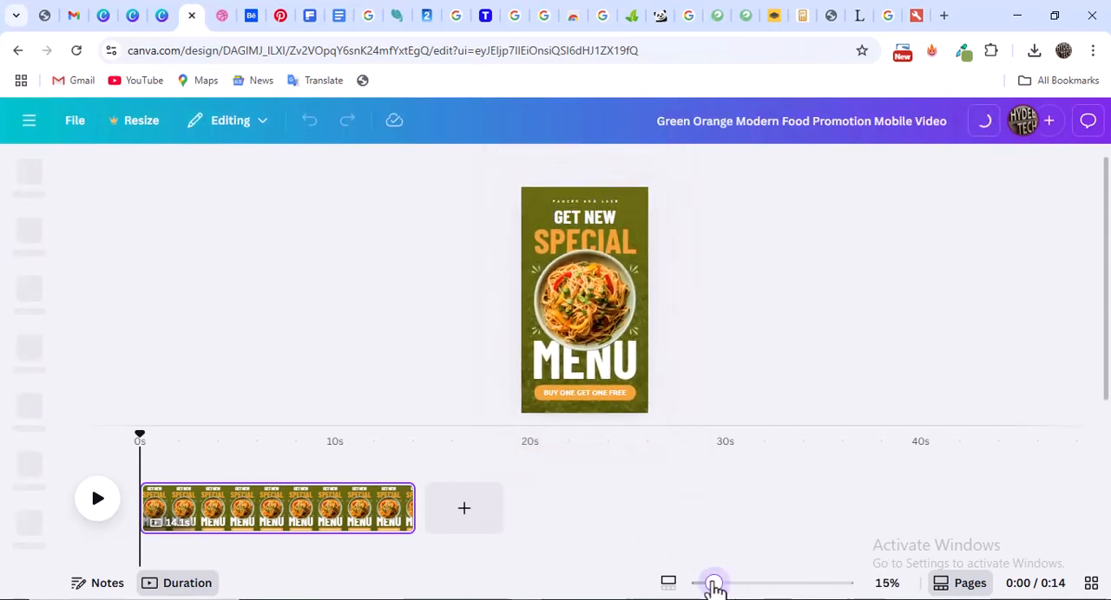
click(598, 373)
double_click(598, 369)
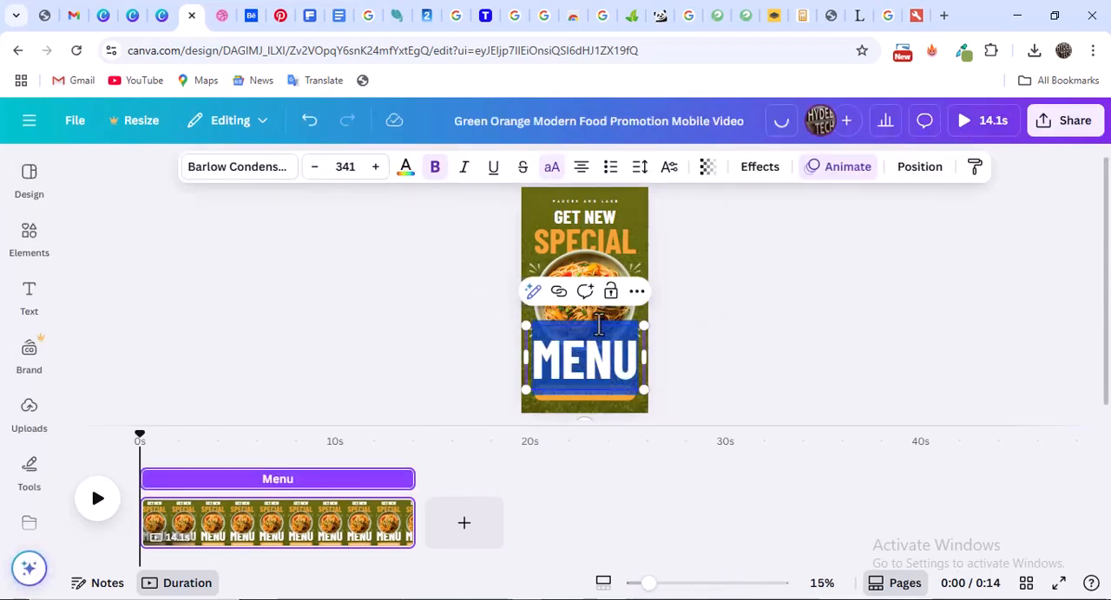
click(590, 222)
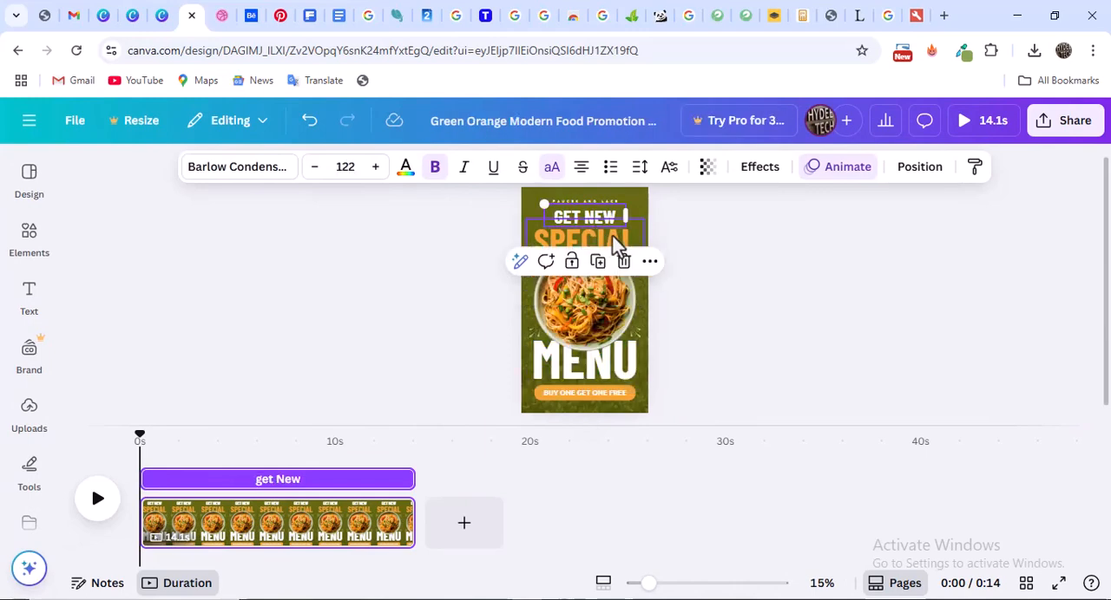
click(616, 245)
click(626, 373)
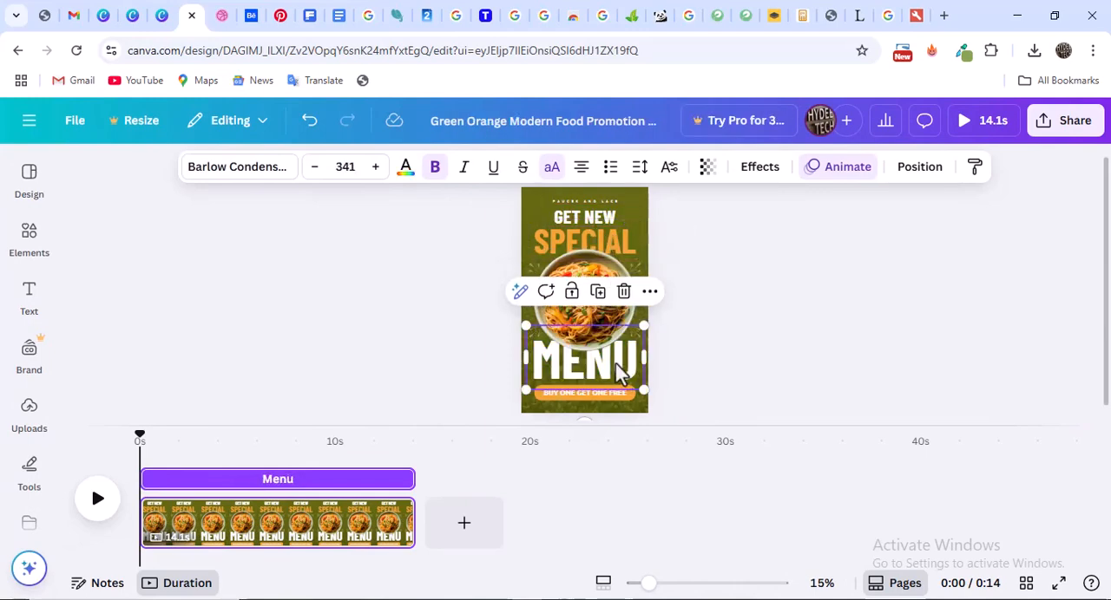
Delete the noodle bowl photo from the middle of the page
click(583, 262)
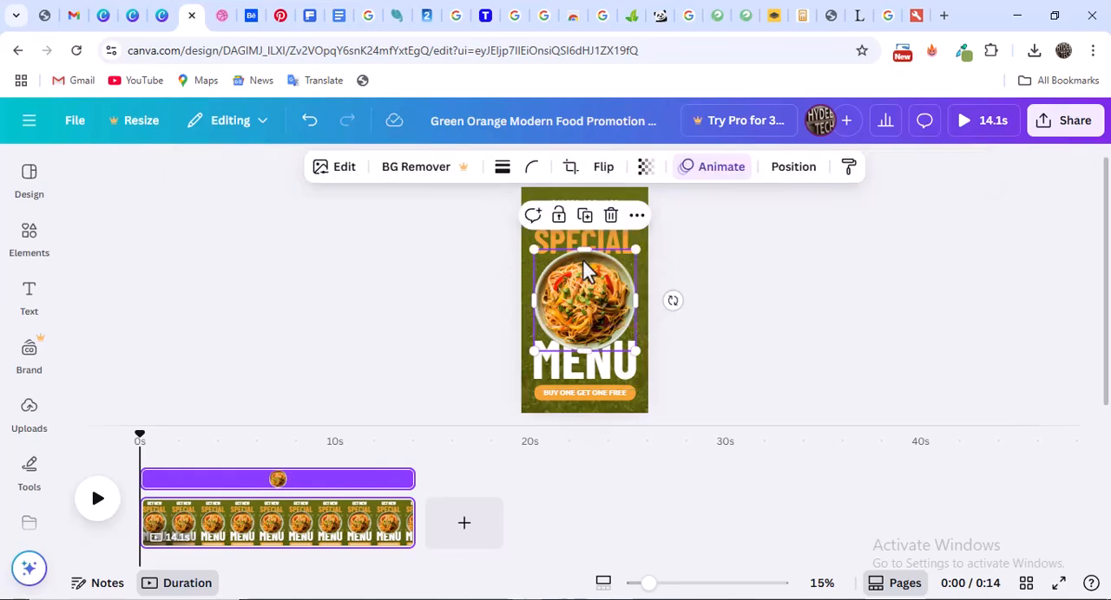
key(Delete)
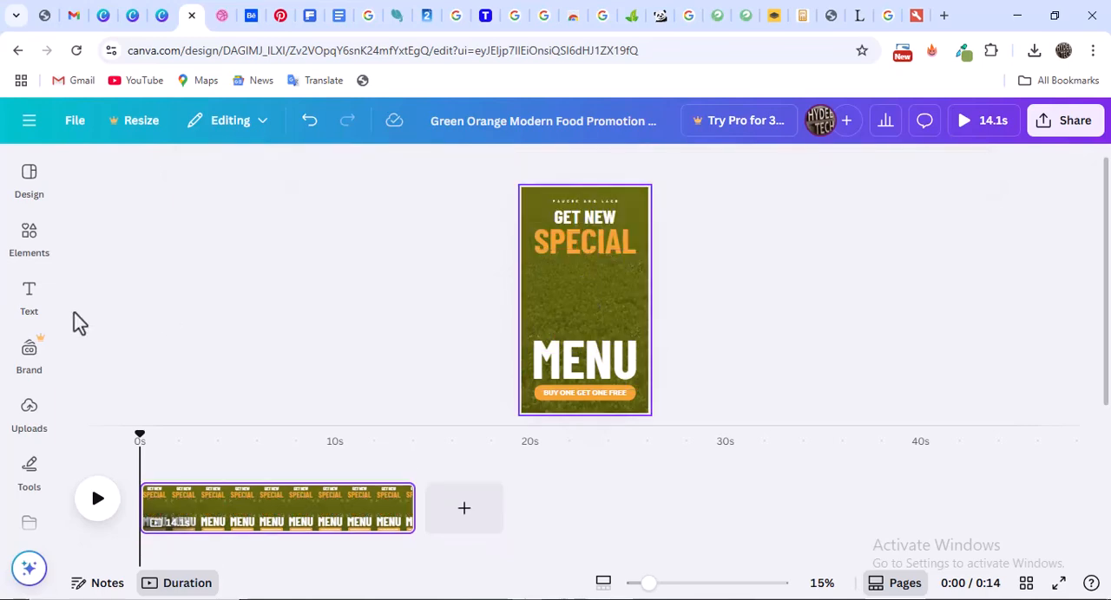
Search the uploaded images for "shoe image" and look through the matches for a replacement product photo
click(26, 418)
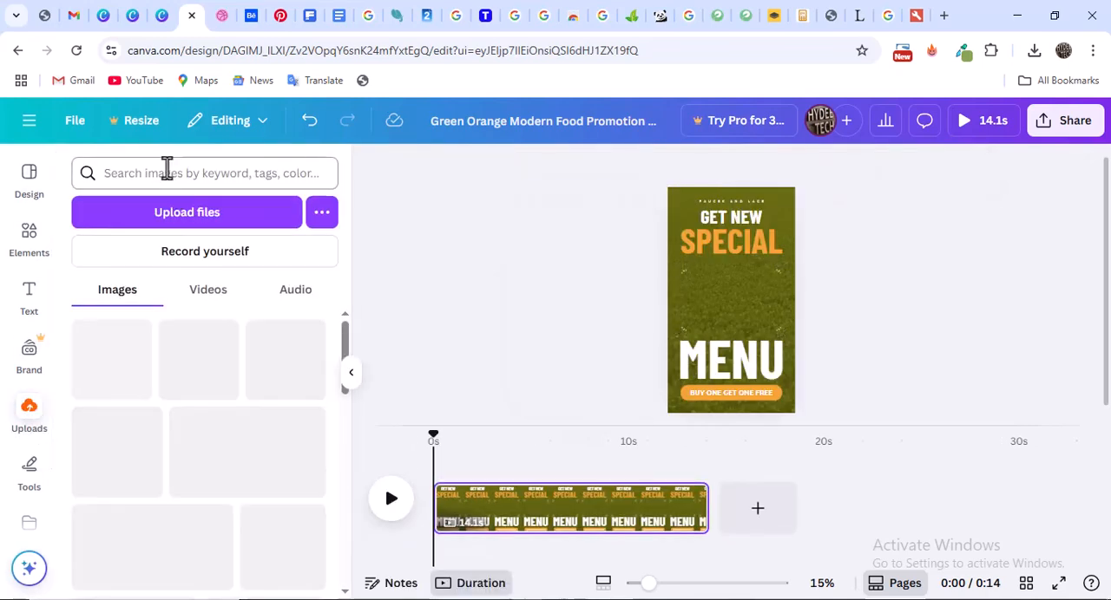
click(167, 173)
text(shoe image)
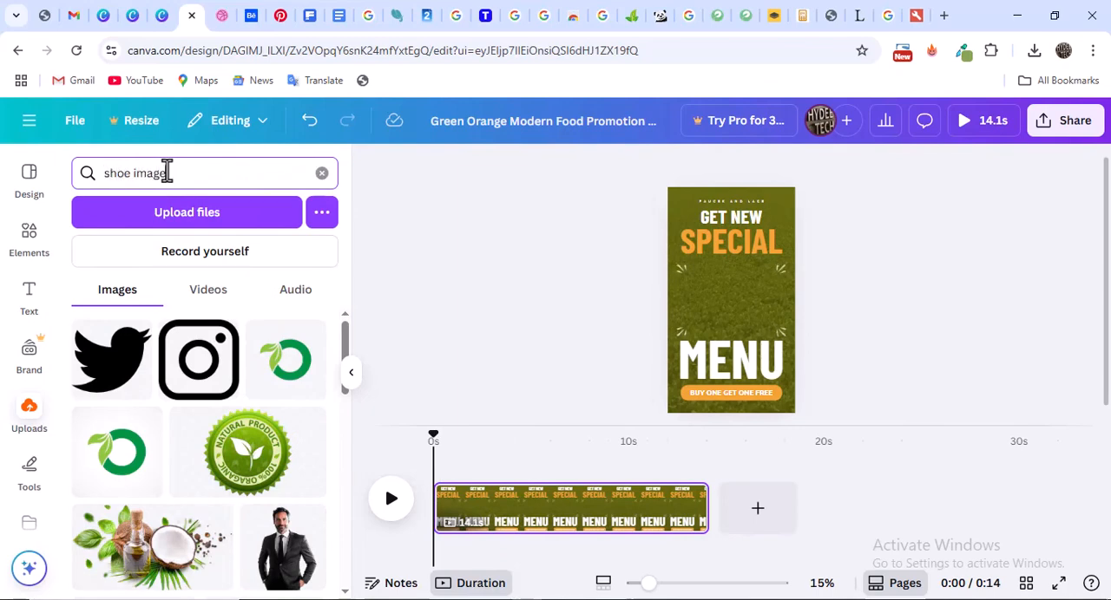
key(Return)
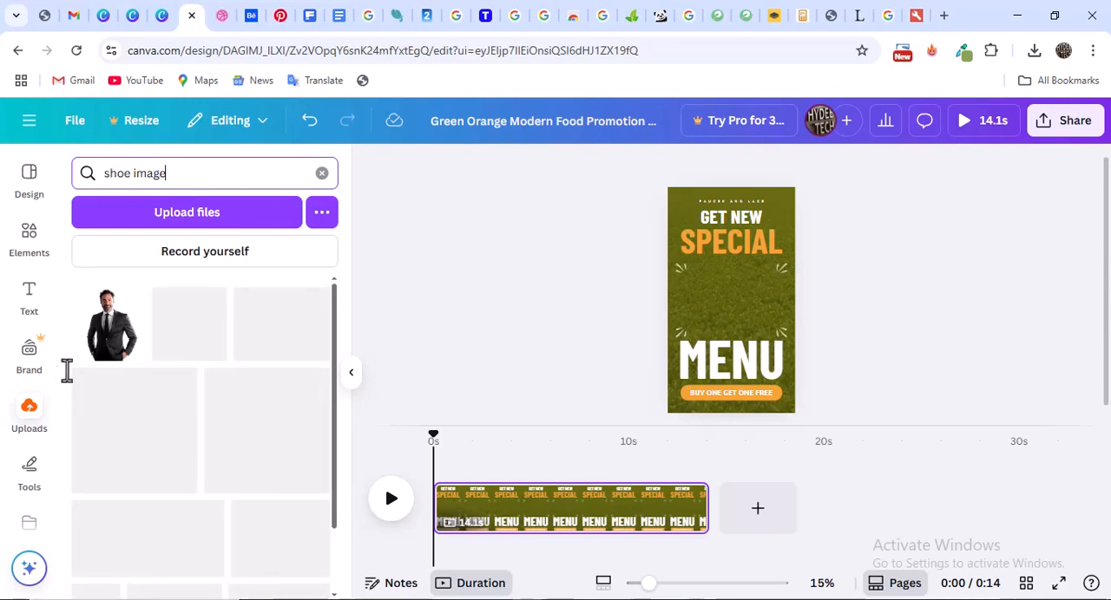
scroll(169, 417, down, 2)
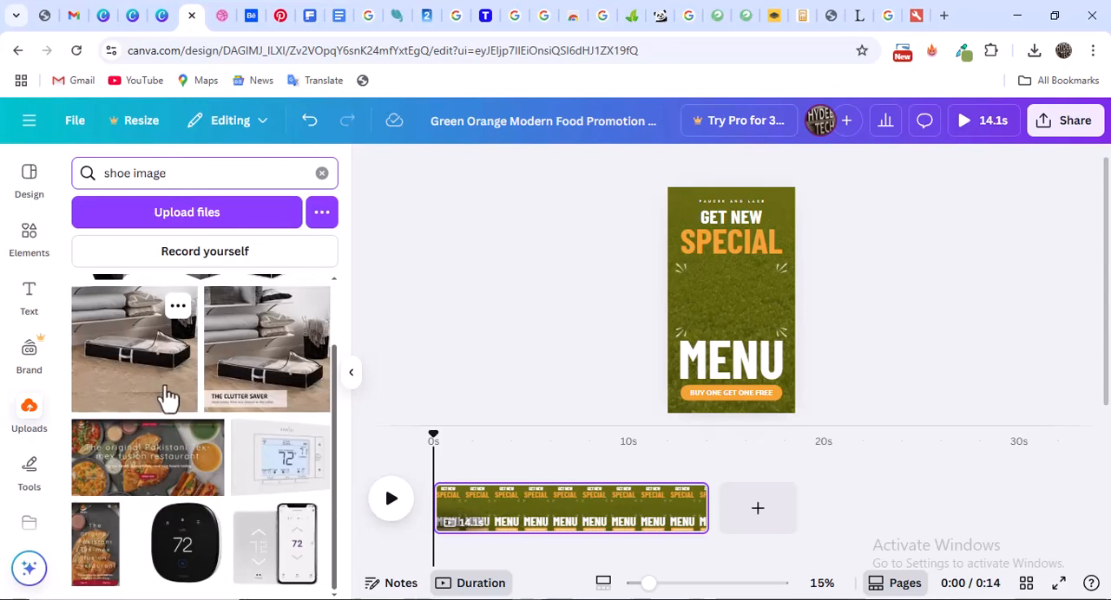
scroll(172, 365, up, 2)
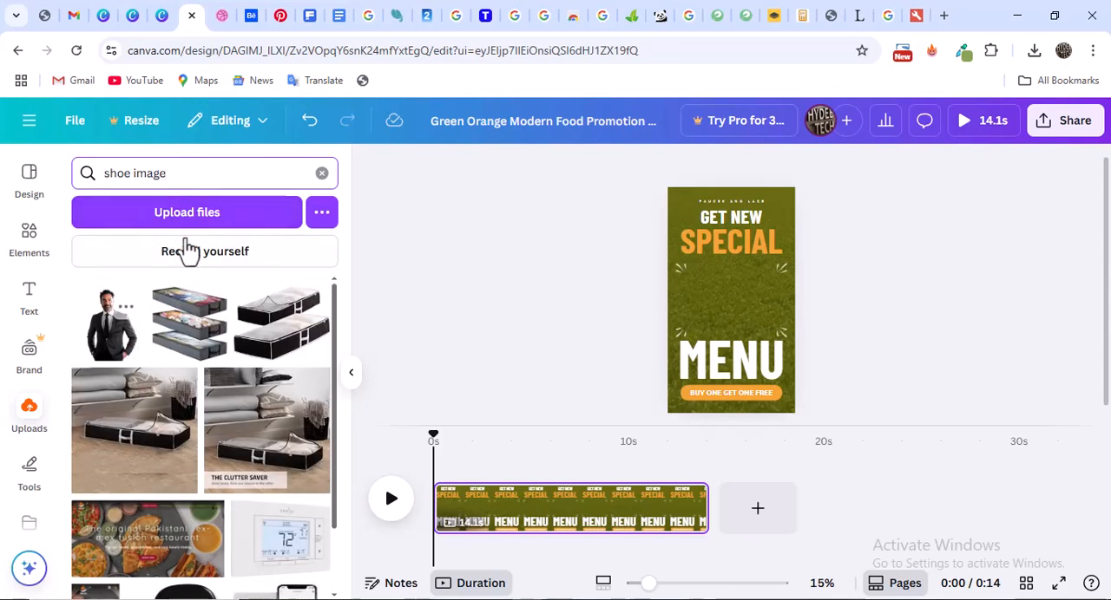
key(Return)
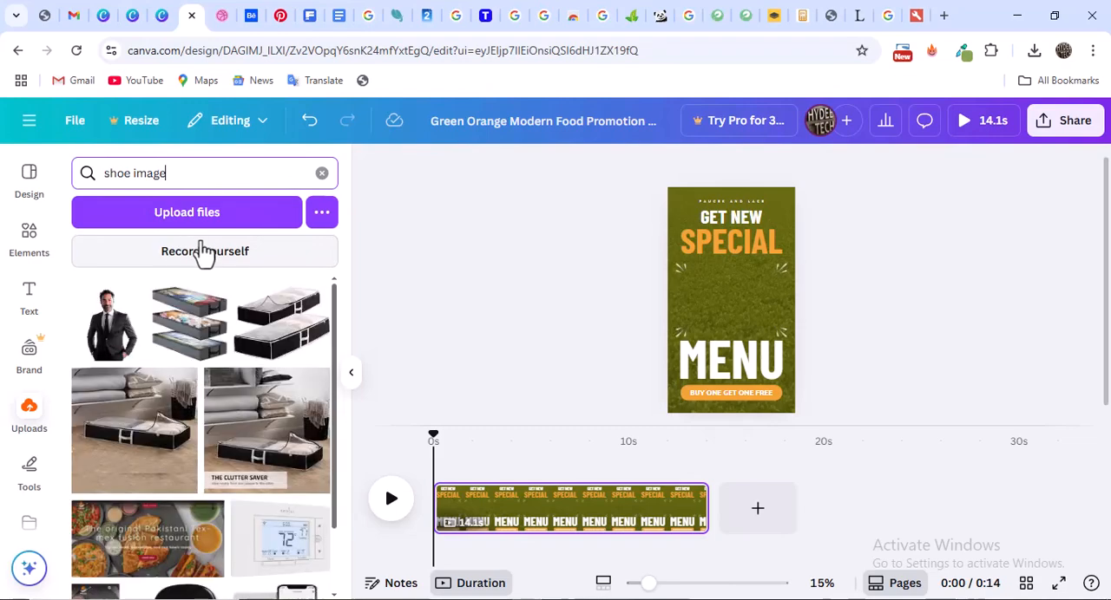
Search the elements library for "shoe"
click(28, 232)
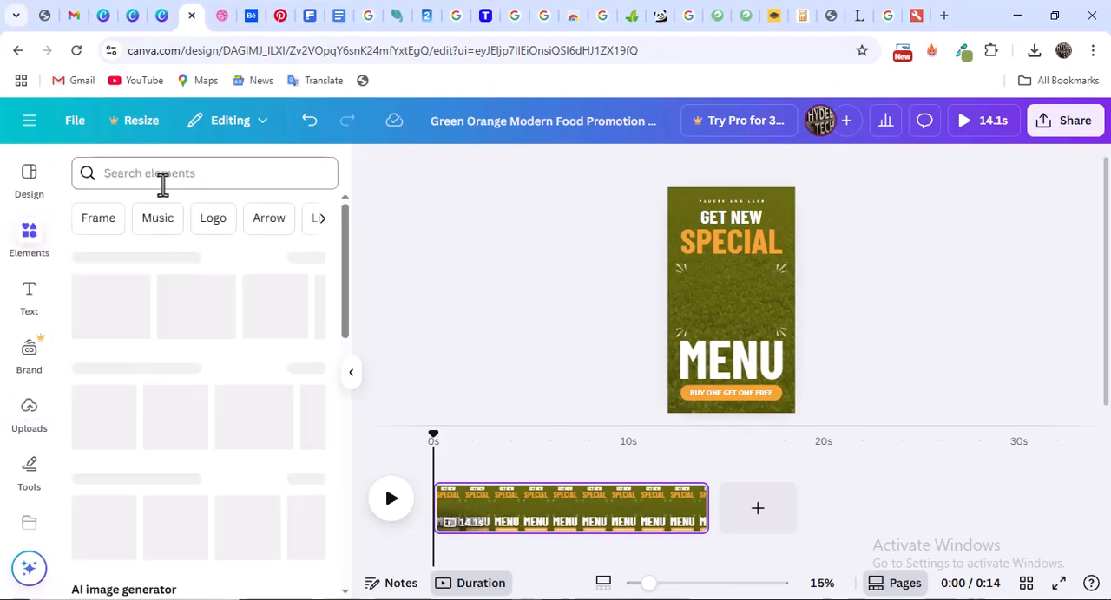
click(163, 185)
text(shoe)
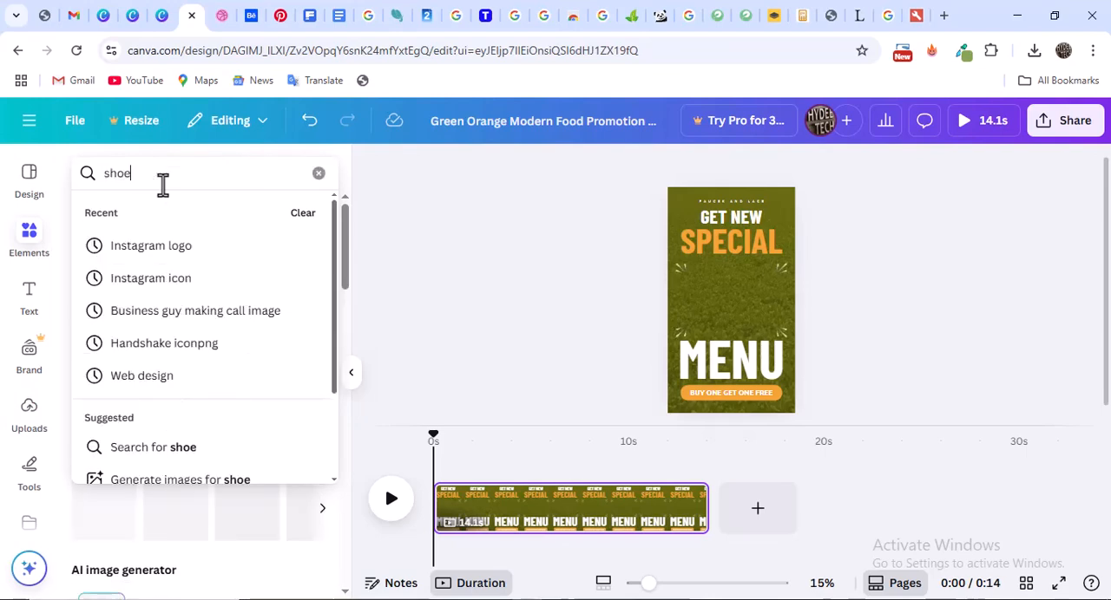
key(Return)
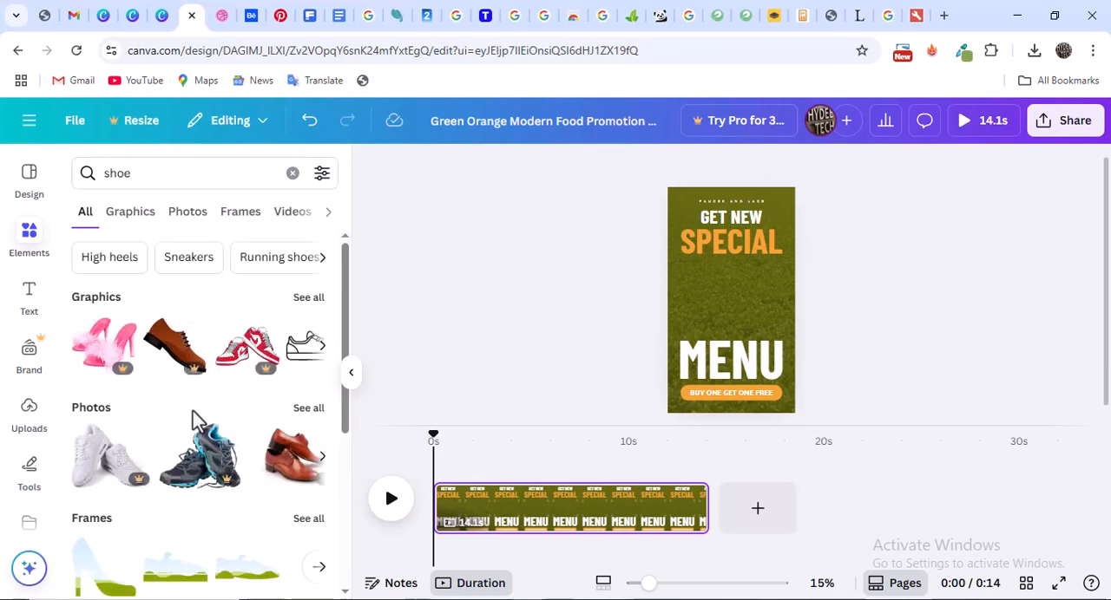
Add the black and blue sneakers photo to the page and move it slightly up between SPECIAL and MENU
scroll(194, 422, down, 3)
scroll(193, 422, up, 1)
scroll(196, 421, up, 2)
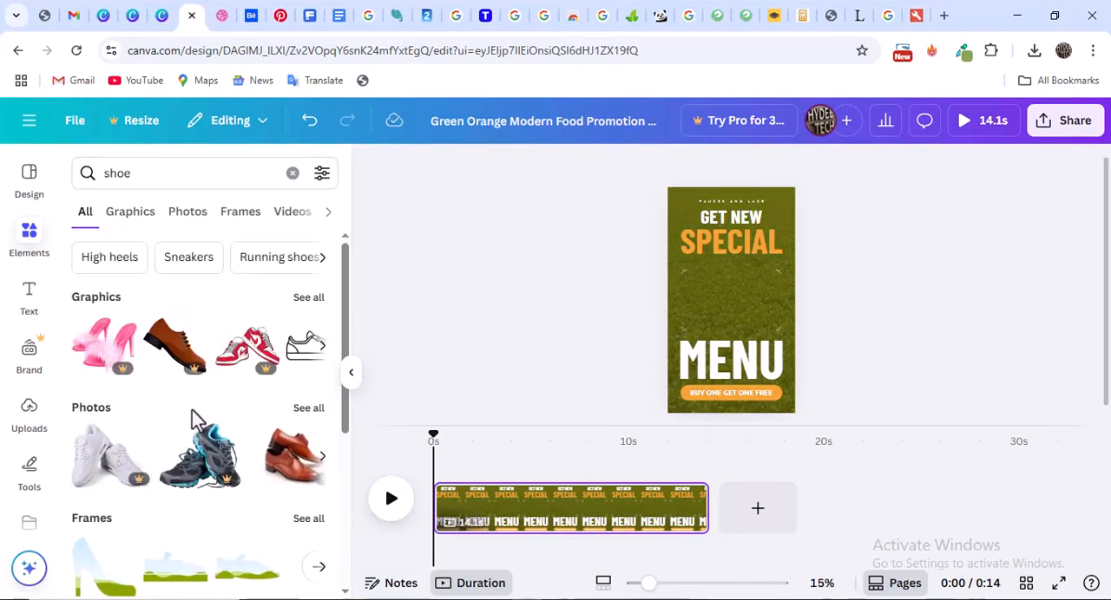
click(217, 453)
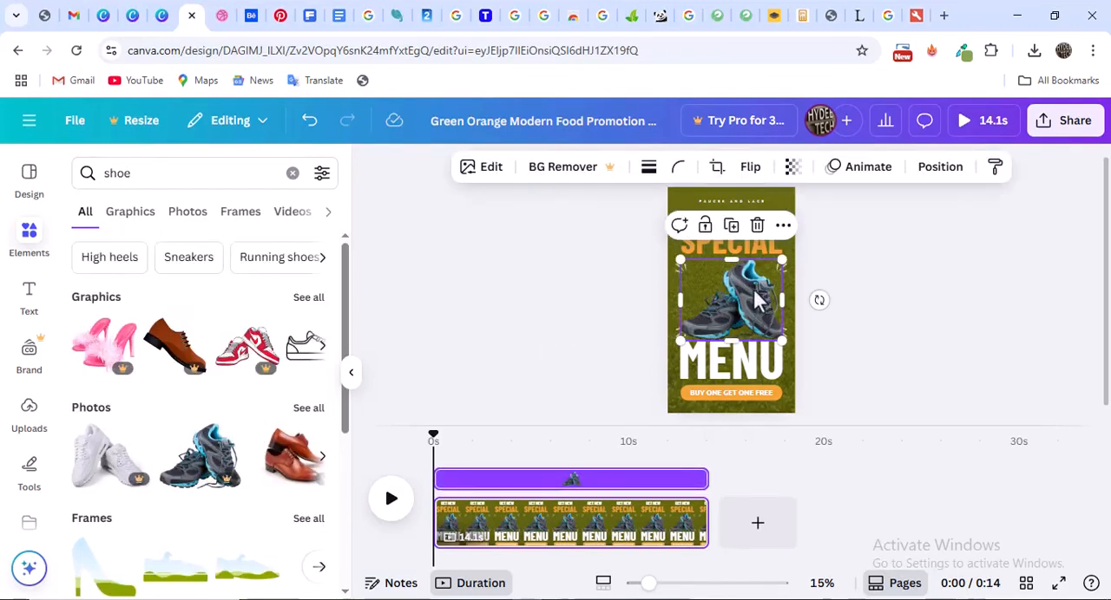
drag(755, 300, 757, 284)
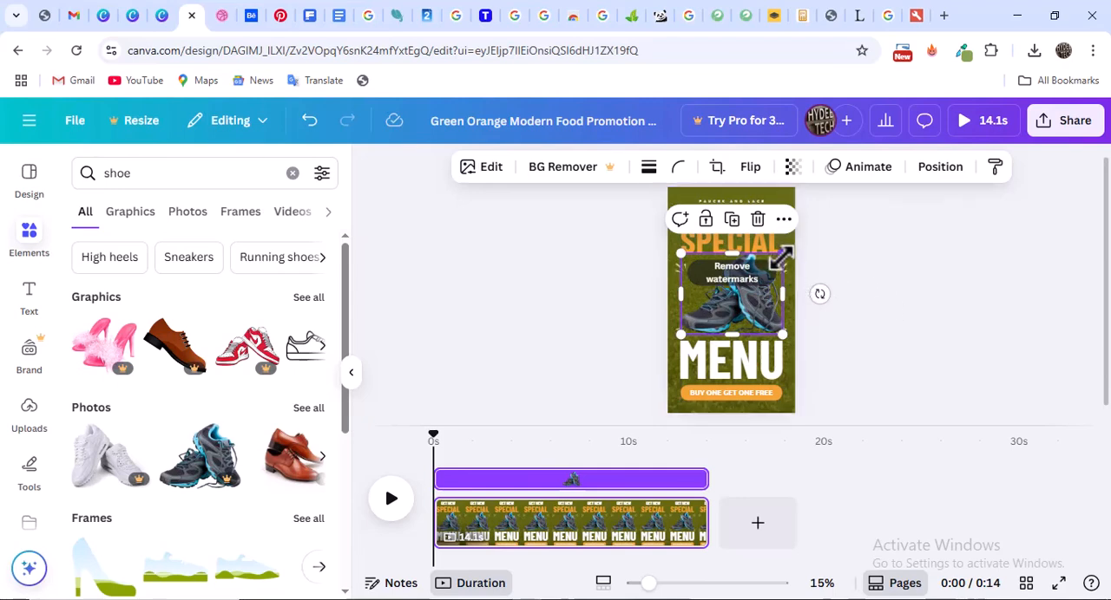
Shrink the sneakers photo slightly between SPECIAL and MENU and play the video through
drag(781, 255, 775, 261)
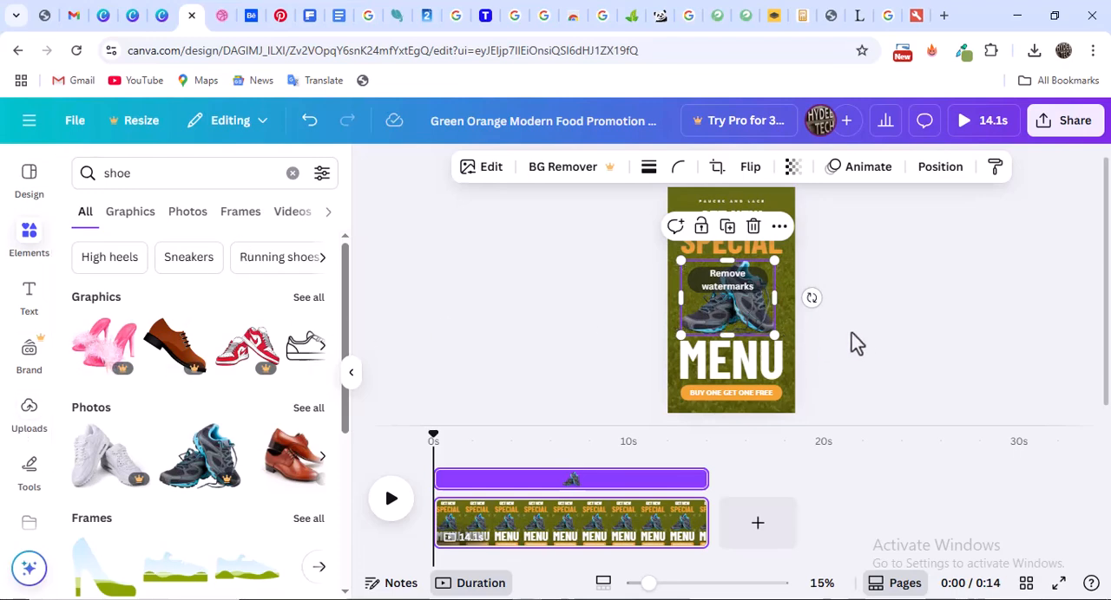
key(Escape)
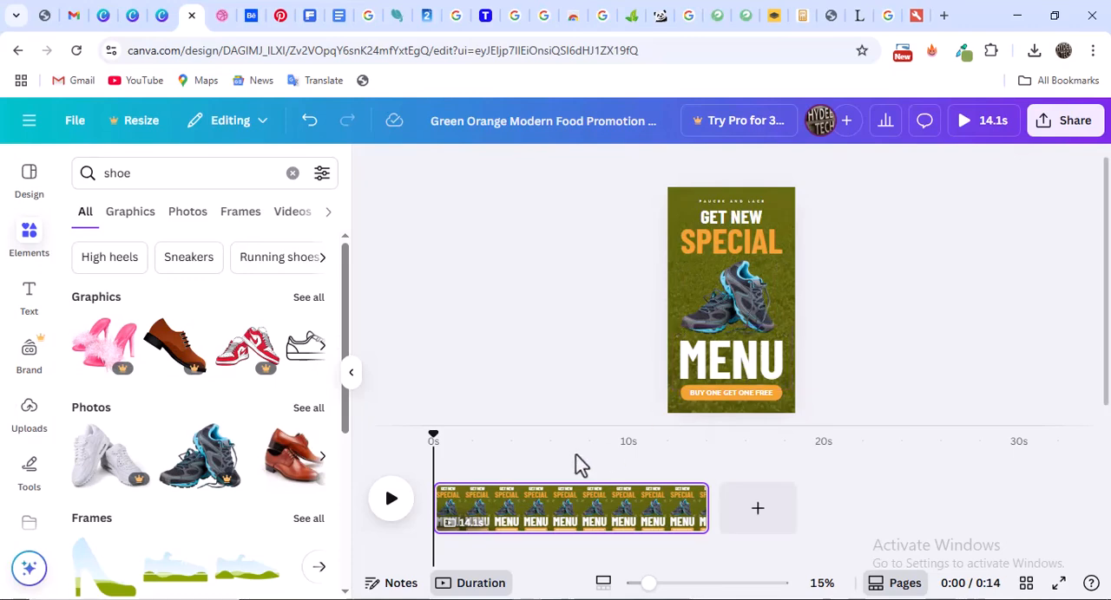
click(391, 502)
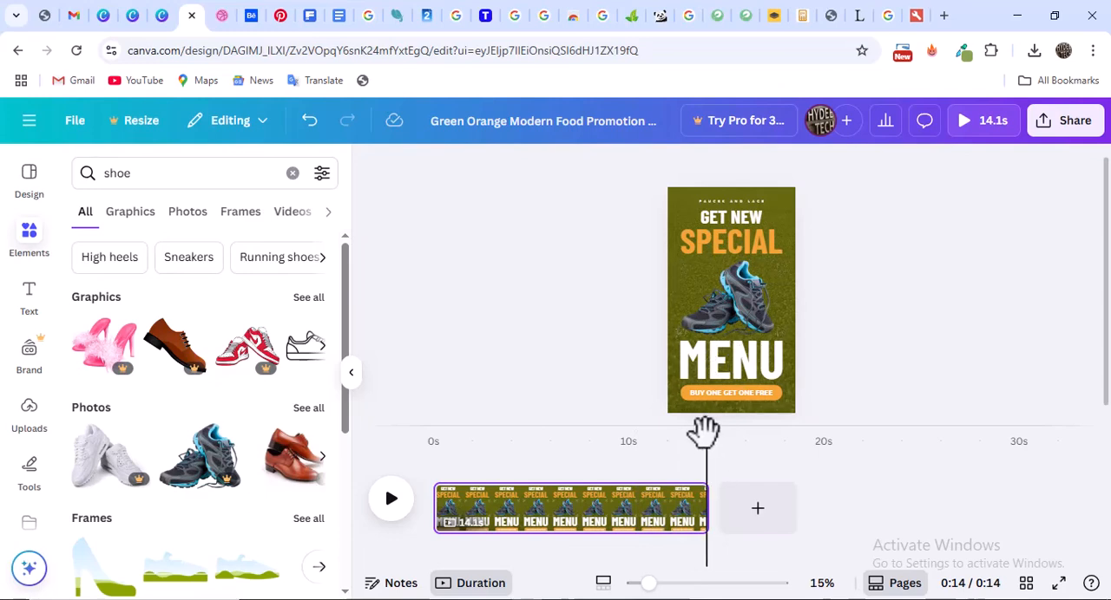
Split the page just before the 10-second mark and delete the part after the split
drag(705, 432, 624, 434)
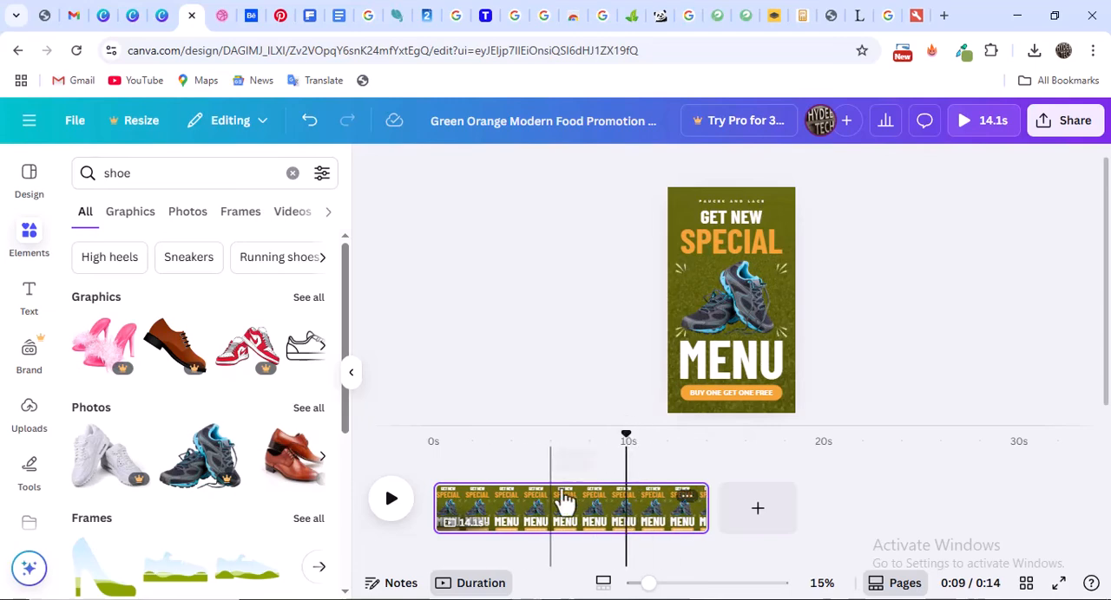
click(688, 501)
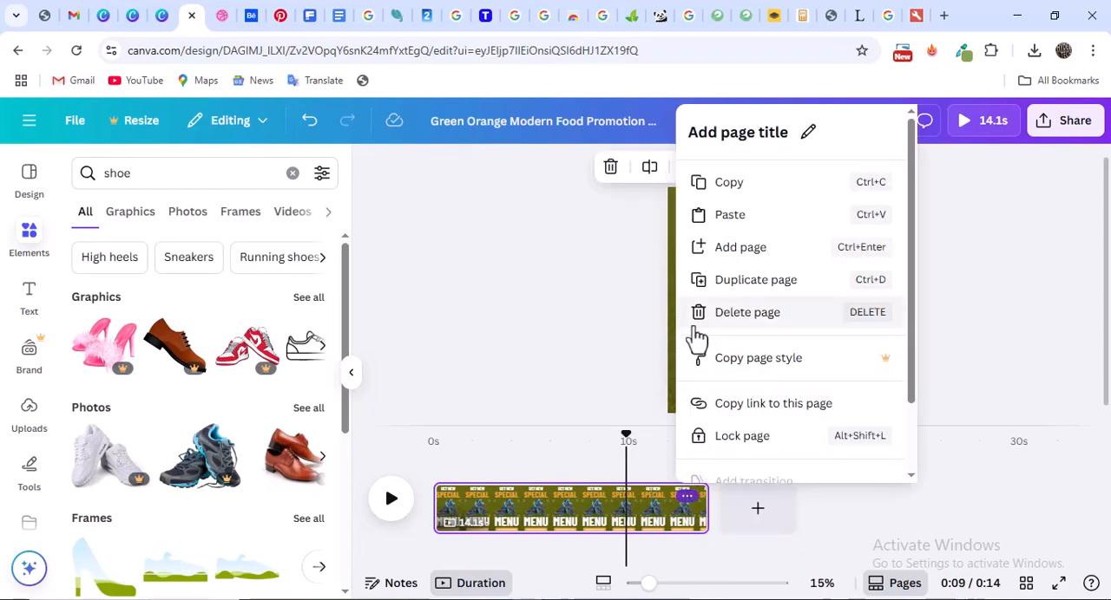
scroll(768, 325, down, 1)
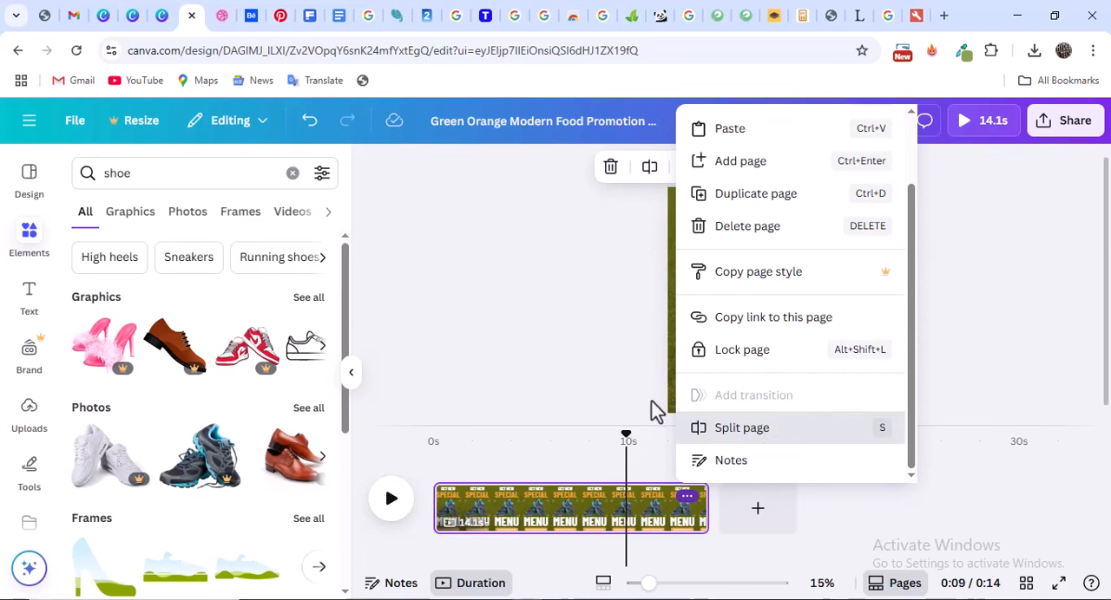
key(s)
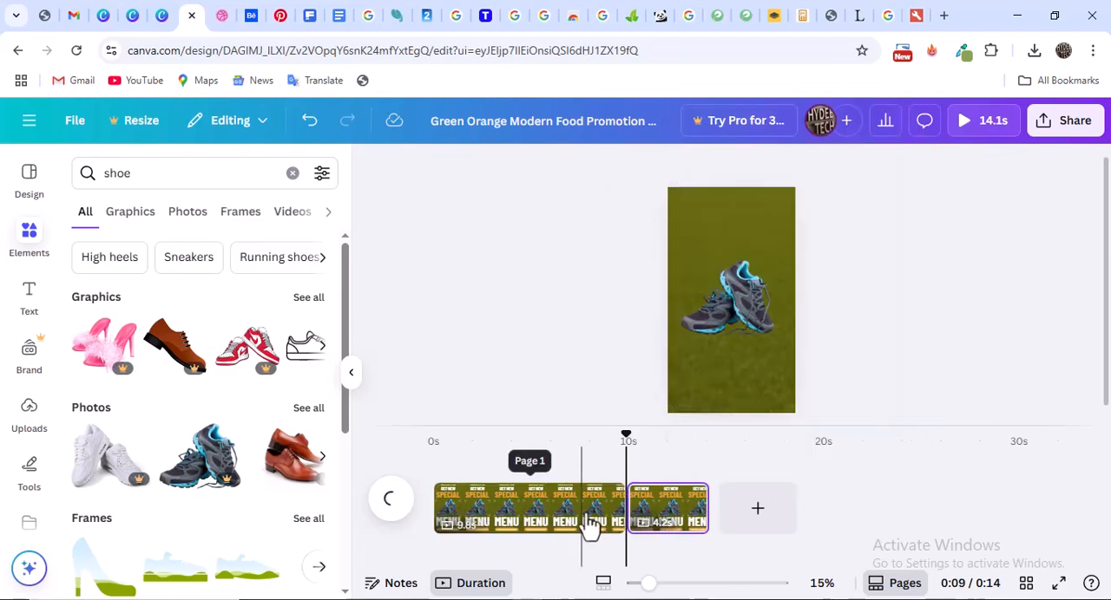
click(685, 519)
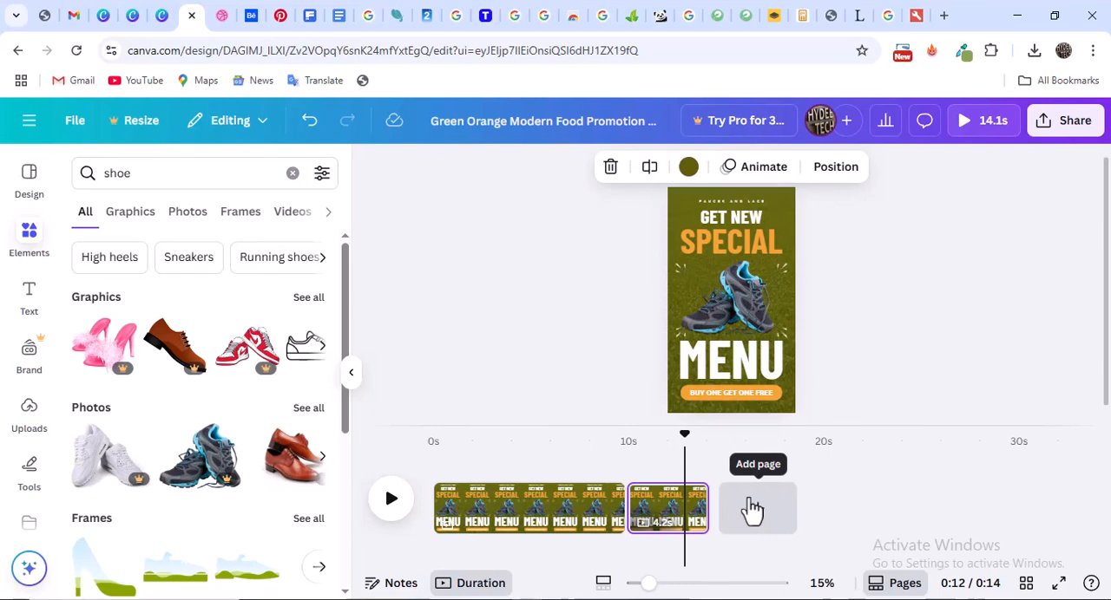
key(Delete)
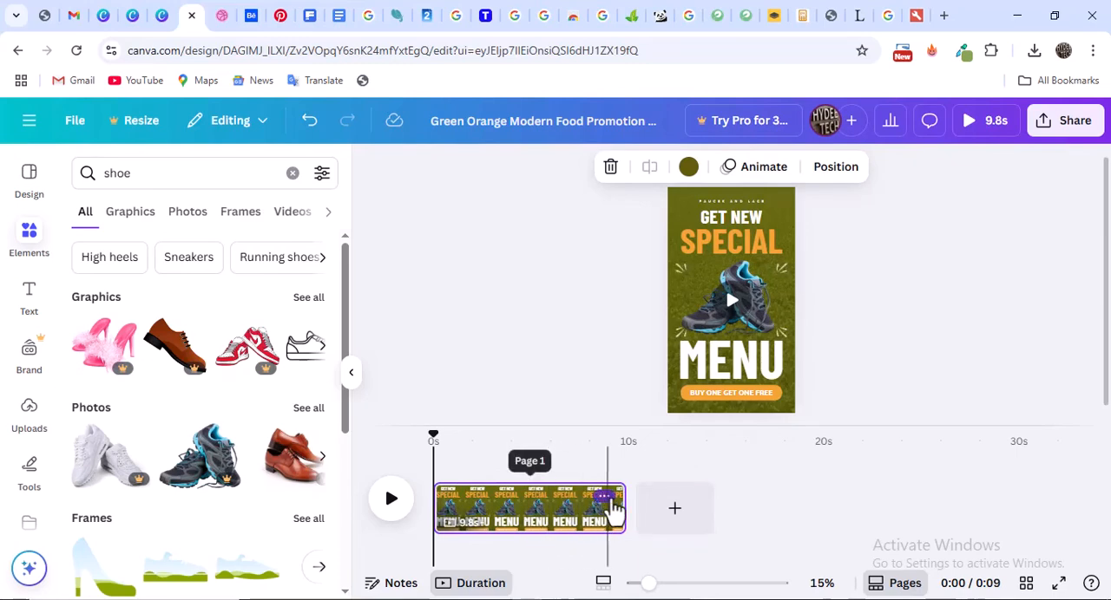
Duplicate the shortened page and select the copy a little after its start
click(605, 500)
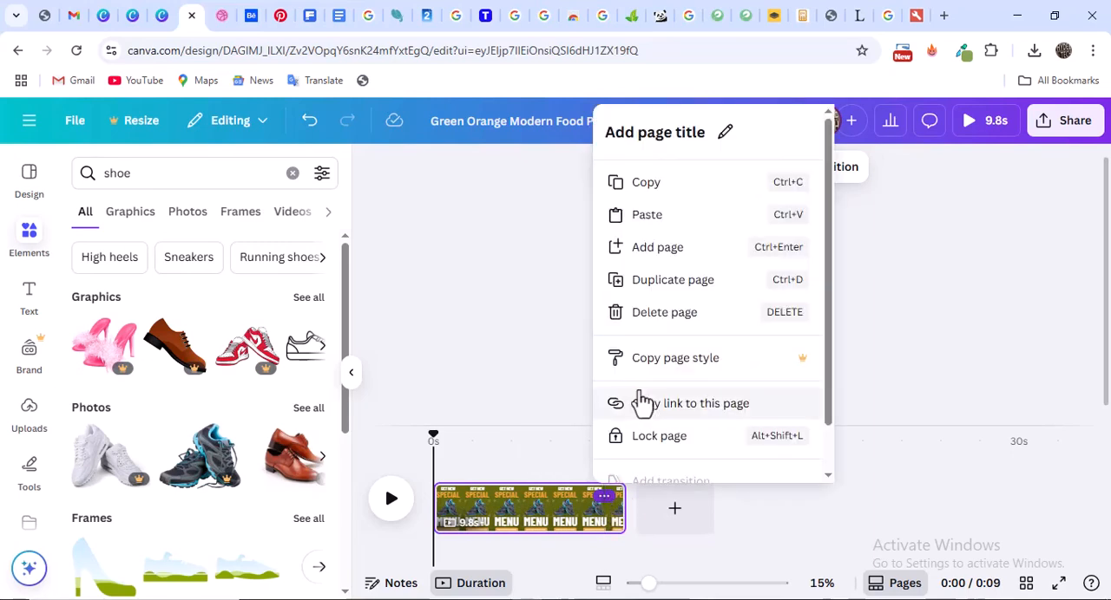
click(669, 282)
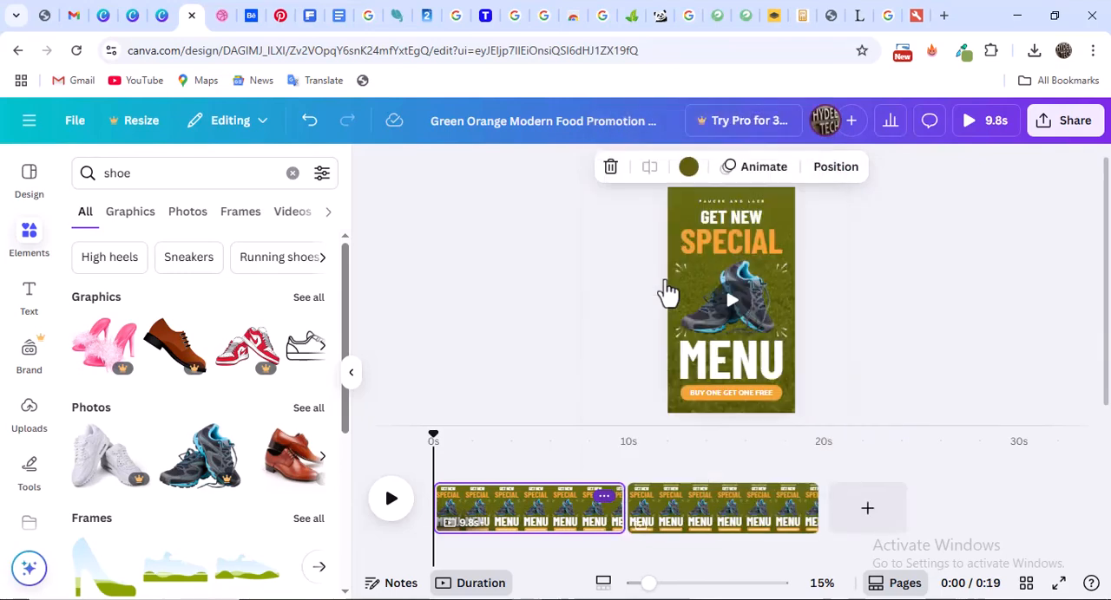
click(644, 491)
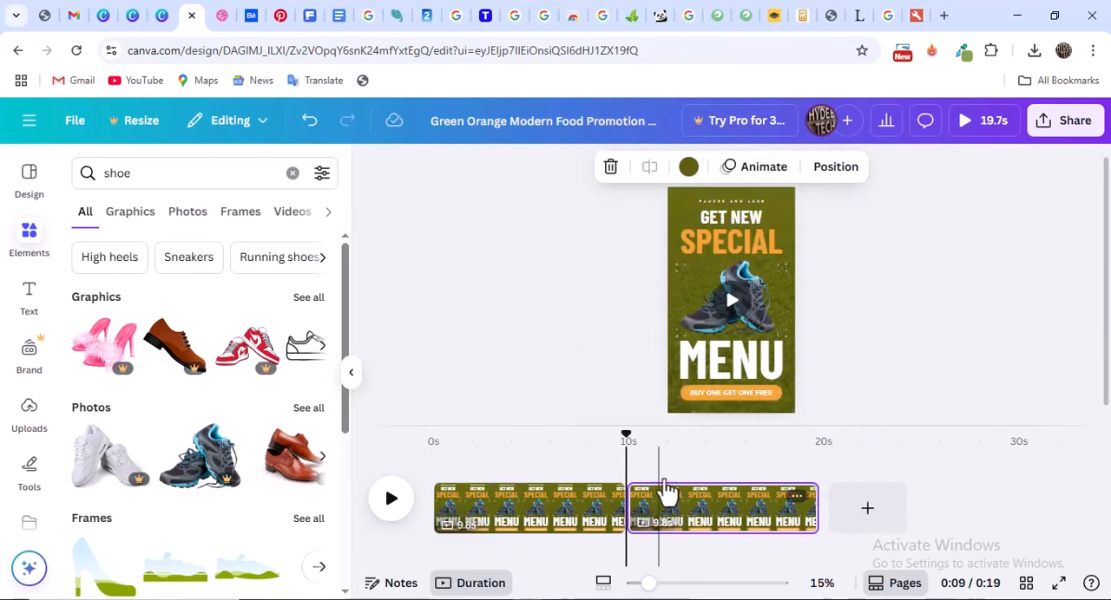
click(660, 492)
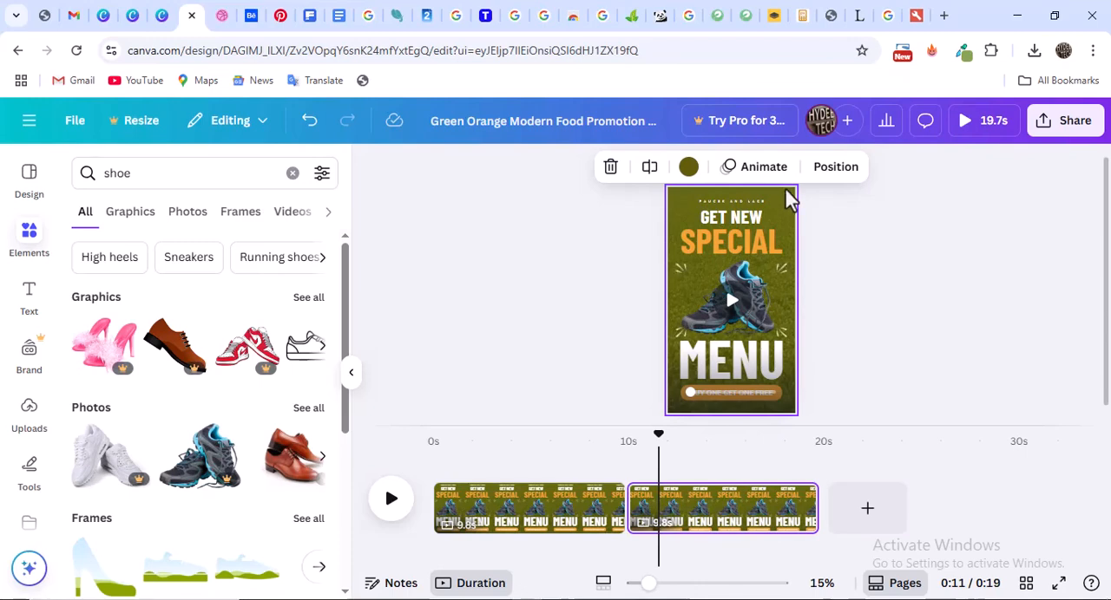
Search the elements library for "video"
click(27, 418)
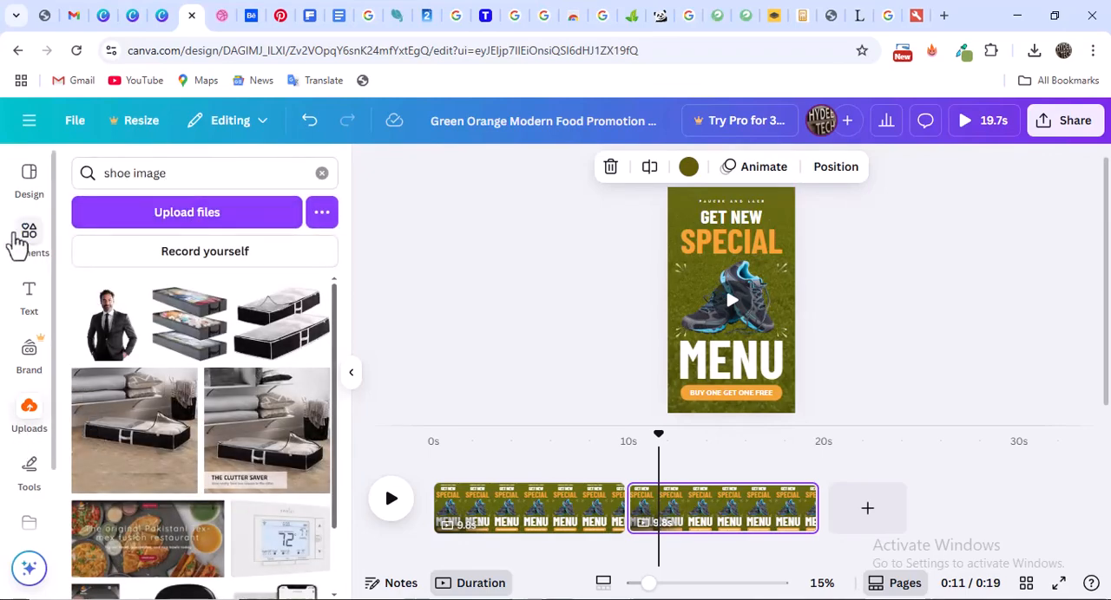
click(18, 243)
click(183, 176)
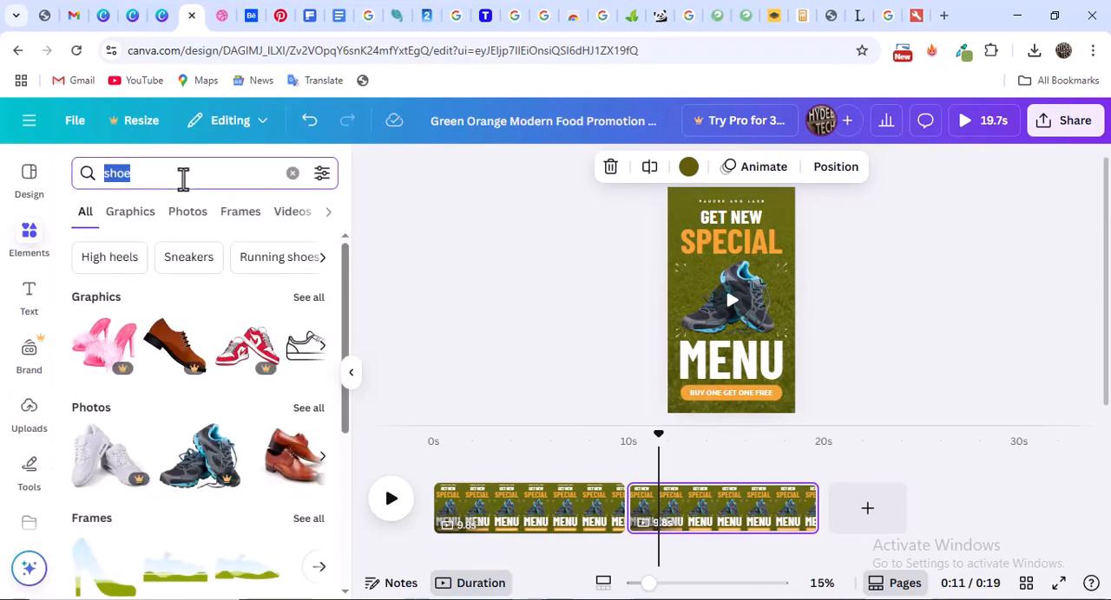
text(vd)
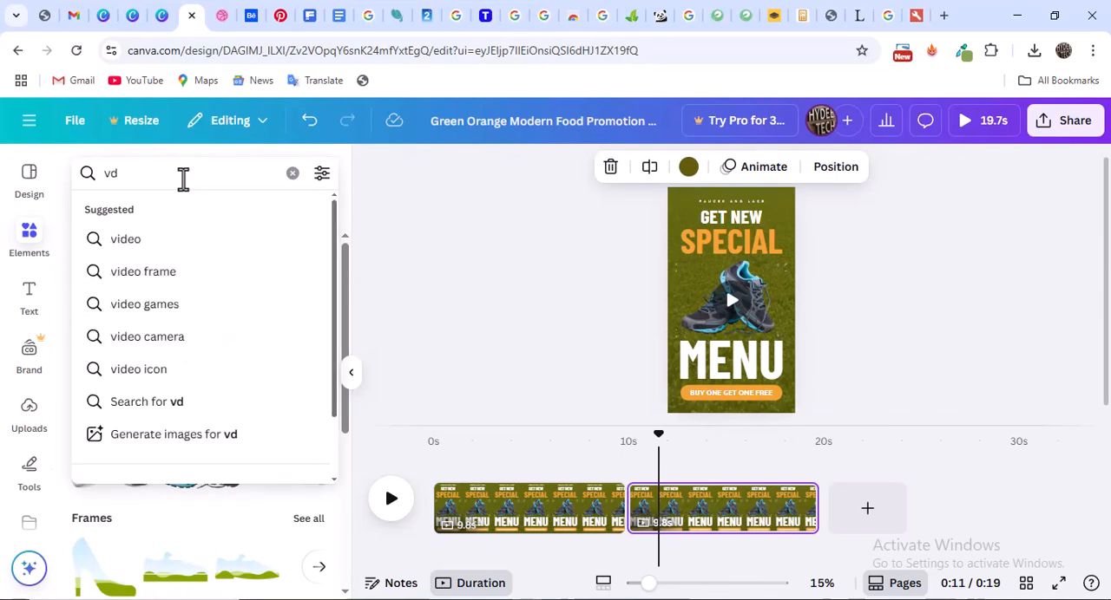
key(BackSpace)
text(ideo)
key(Return)
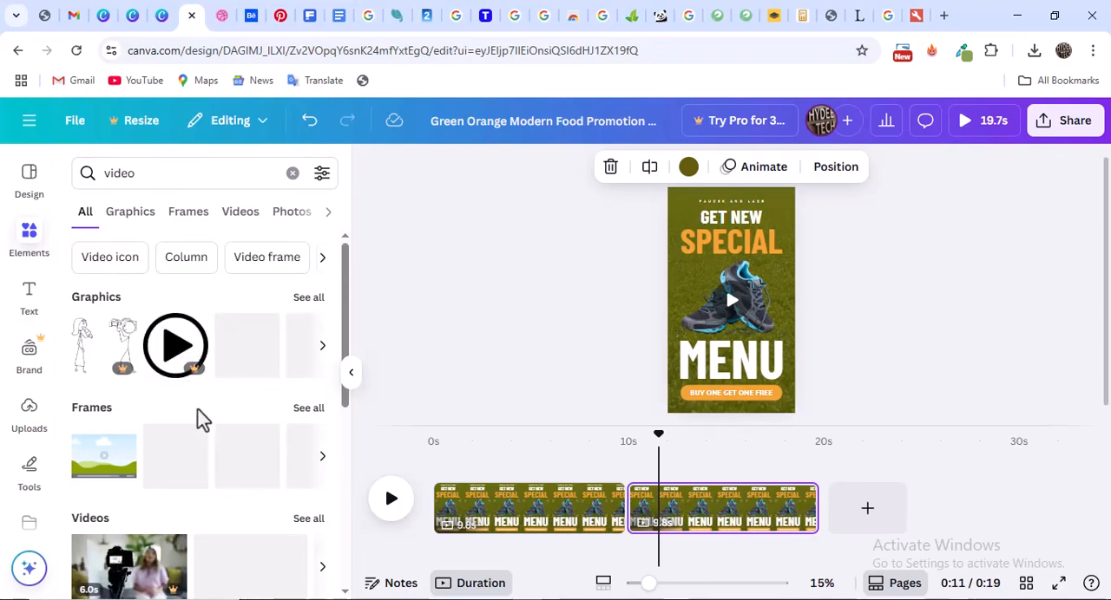
Look through the stock videos among the results for a clip to use on the second page
scroll(204, 418, down, 3)
scroll(213, 419, down, 1)
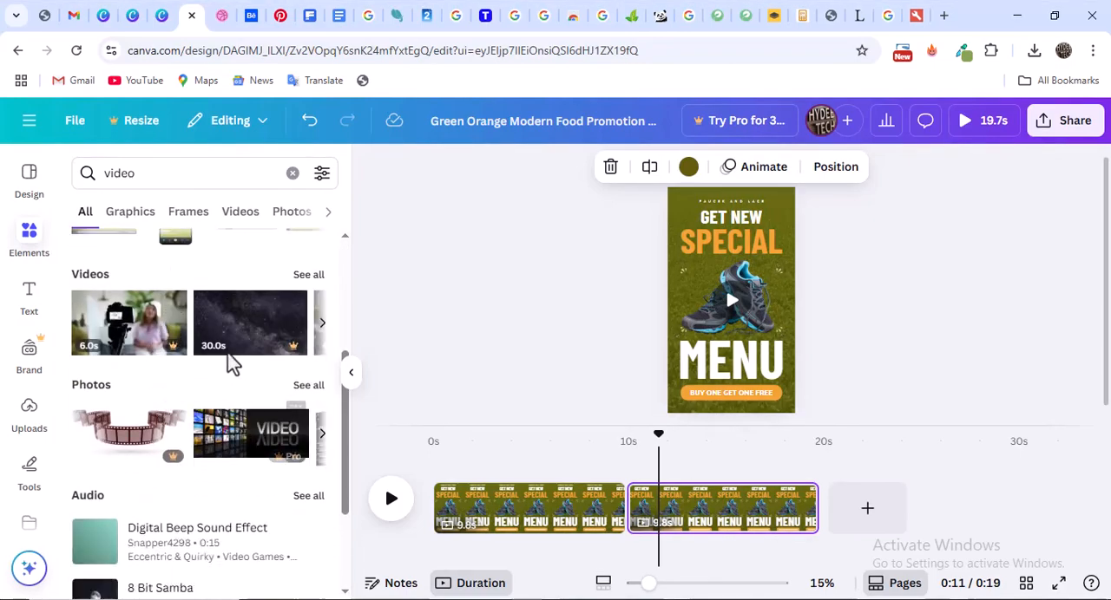
scroll(173, 347, down, 2)
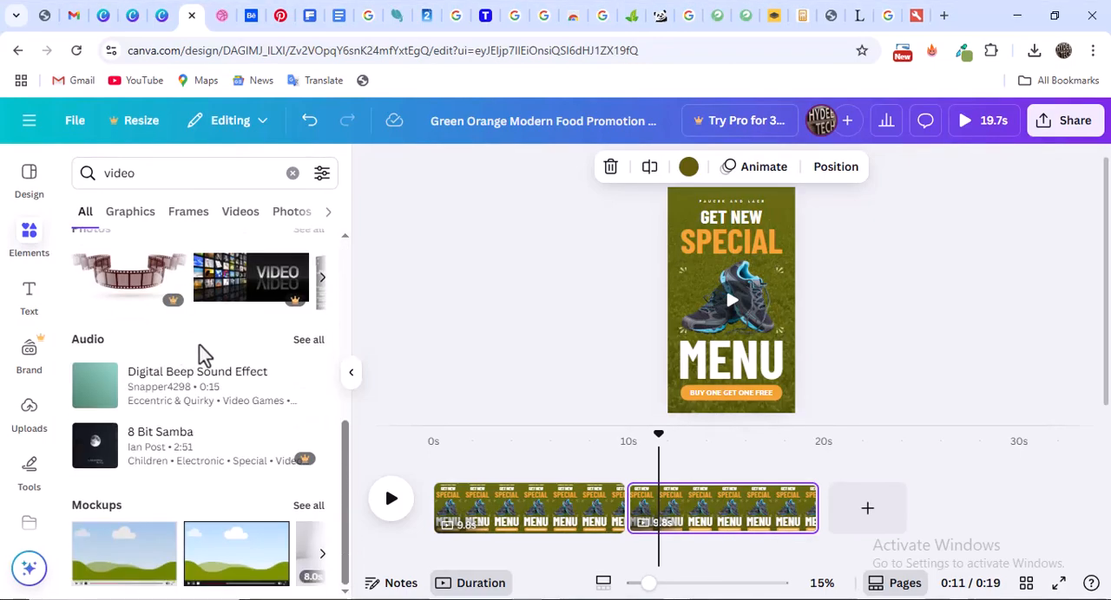
scroll(260, 338, up, 4)
click(308, 444)
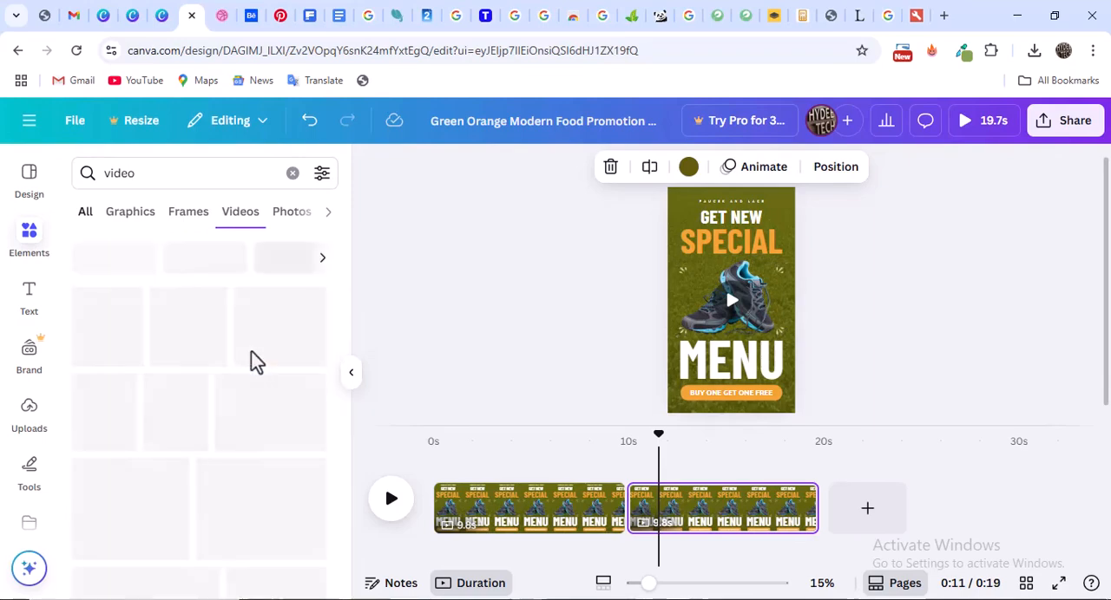
scroll(252, 317, down, 2)
scroll(247, 334, up, 1)
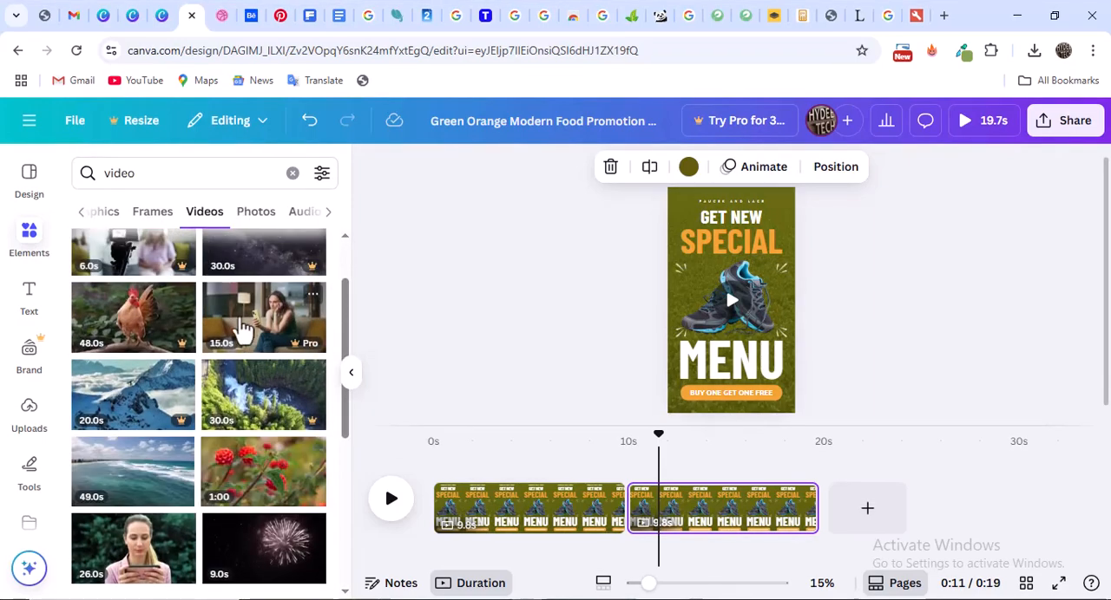
scroll(239, 343, up, 3)
scroll(239, 338, down, 5)
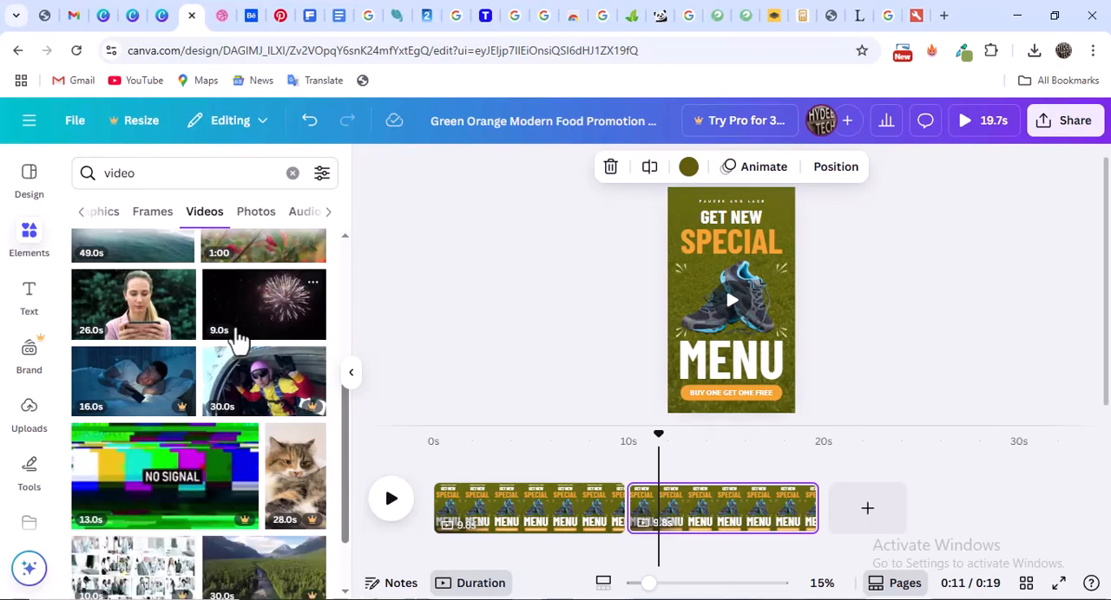
scroll(239, 339, up, 2)
scroll(235, 334, down, 5)
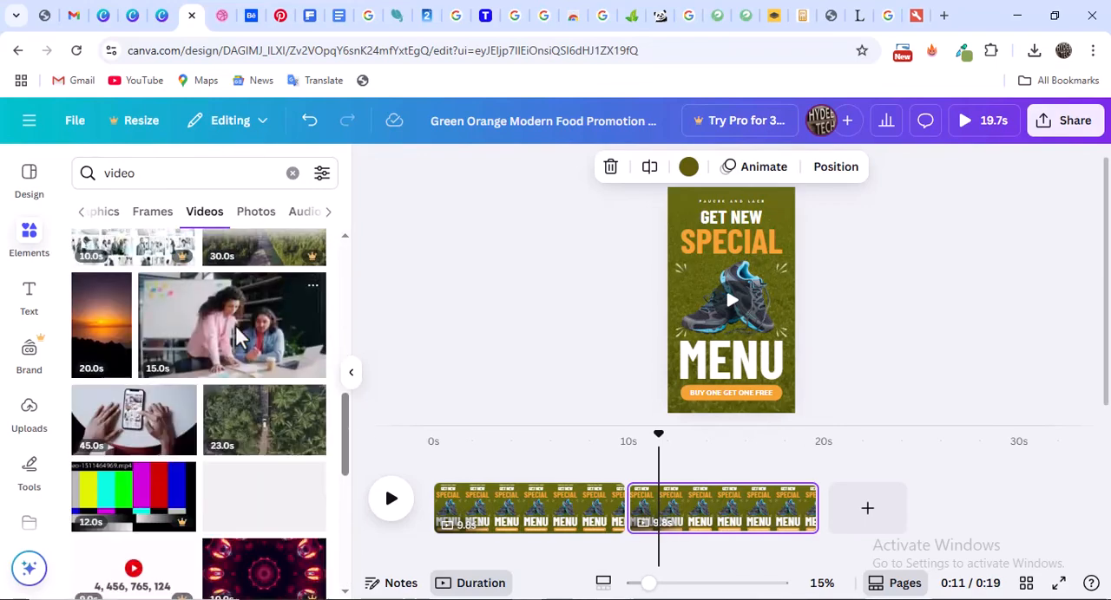
scroll(238, 338, down, 3)
scroll(313, 326, up, 1)
scroll(322, 323, up, 10)
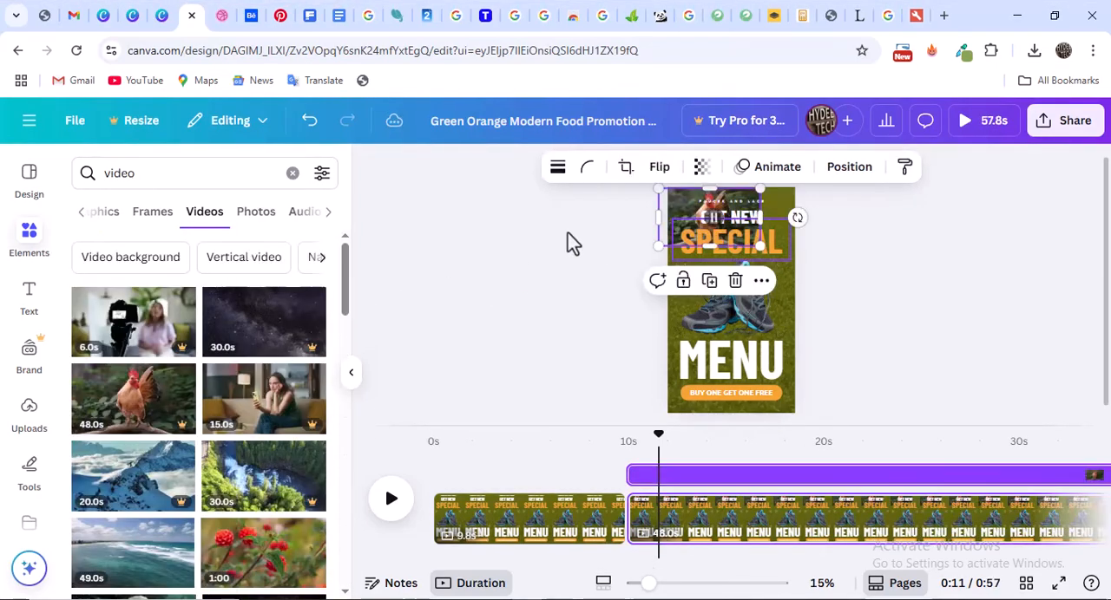
Remove the rooster clip from the second page and narrow the stock videos to "Vertical video"
click(570, 241)
click(232, 260)
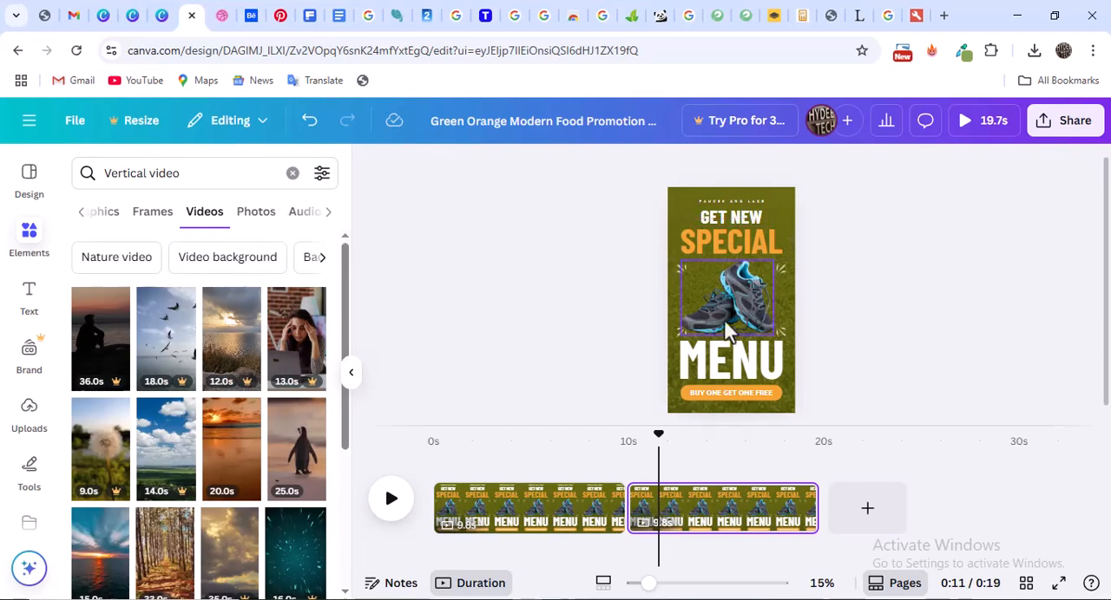
drag(295, 339, 216, 372)
scroll(274, 390, down, 2)
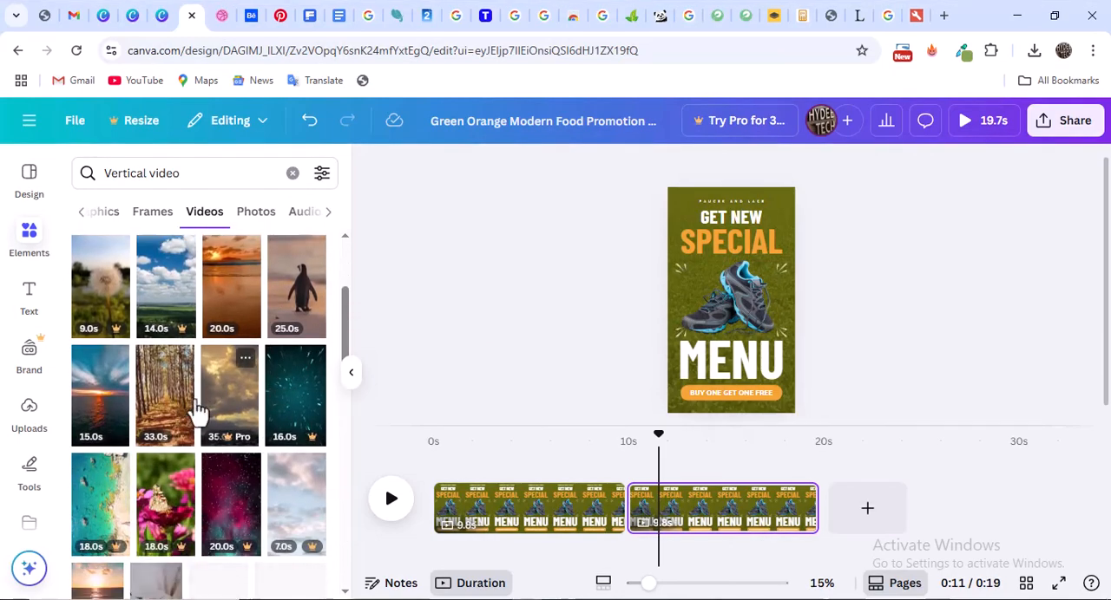
Remove the sneakers photo from the second page and set the 15-second sea sunset video as its background
drag(103, 417, 761, 311)
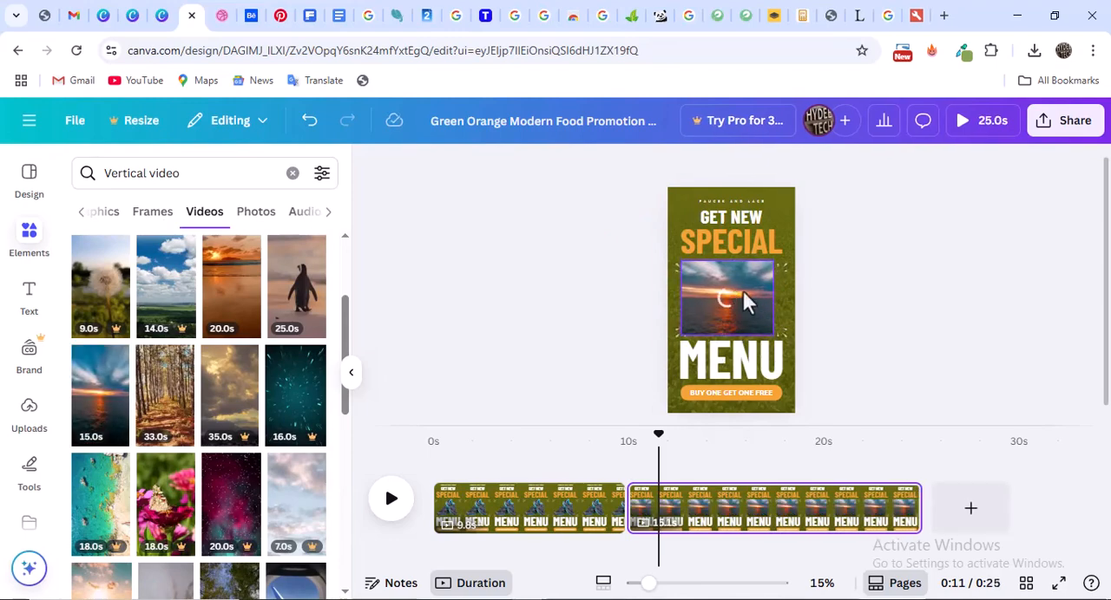
click(742, 290)
key(Delete)
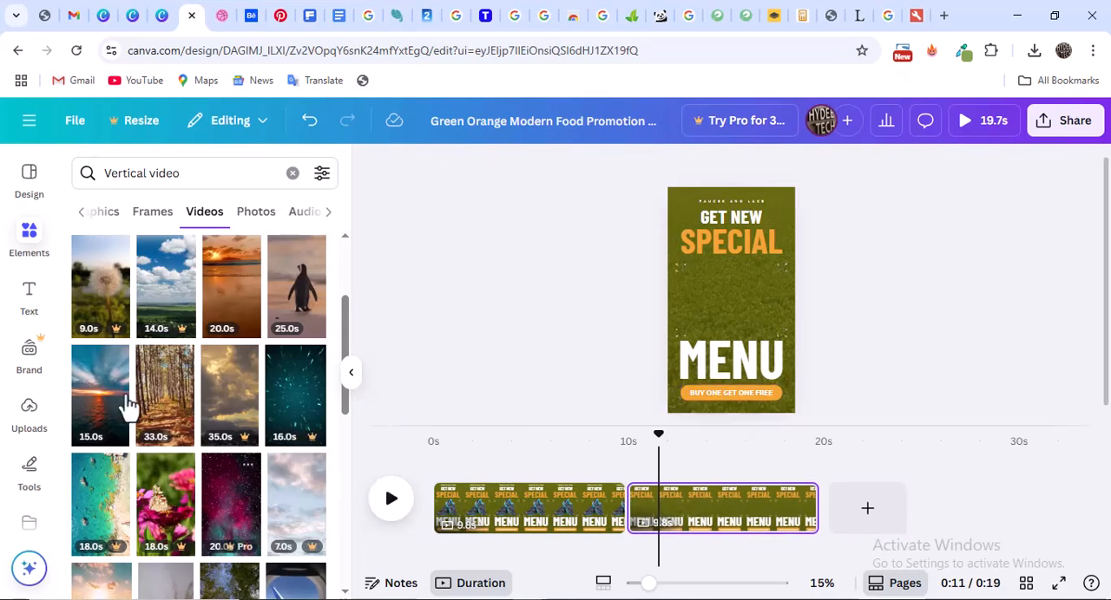
drag(127, 405, 765, 360)
drag(788, 346, 782, 318)
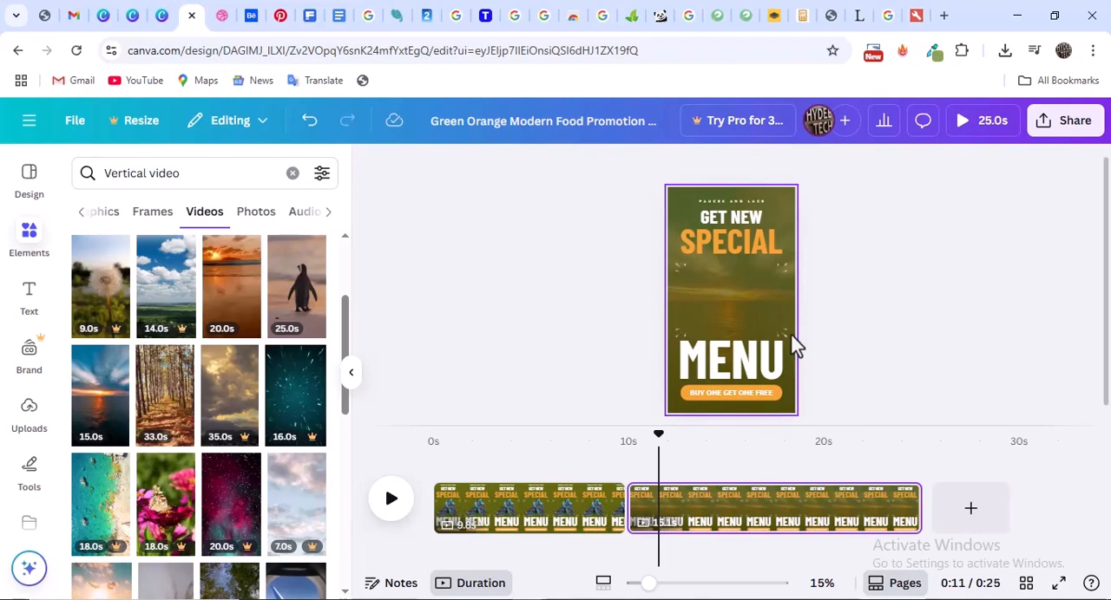
On the second page, change the heading SPECIAL to "shoes" and the heading MENU to "Now"
click(736, 245)
click(735, 246)
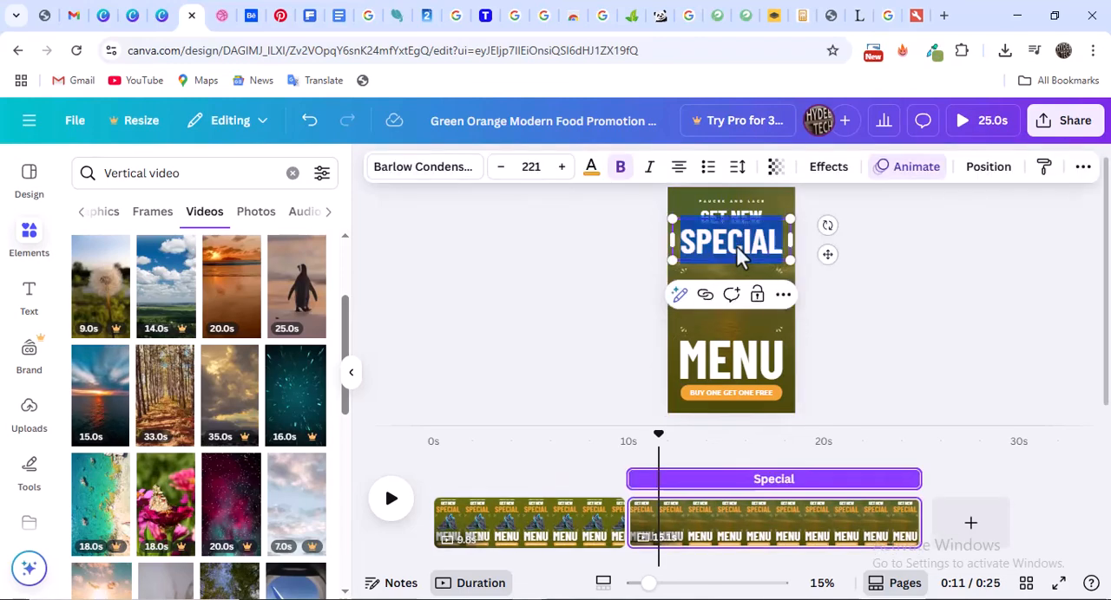
text(shoe)
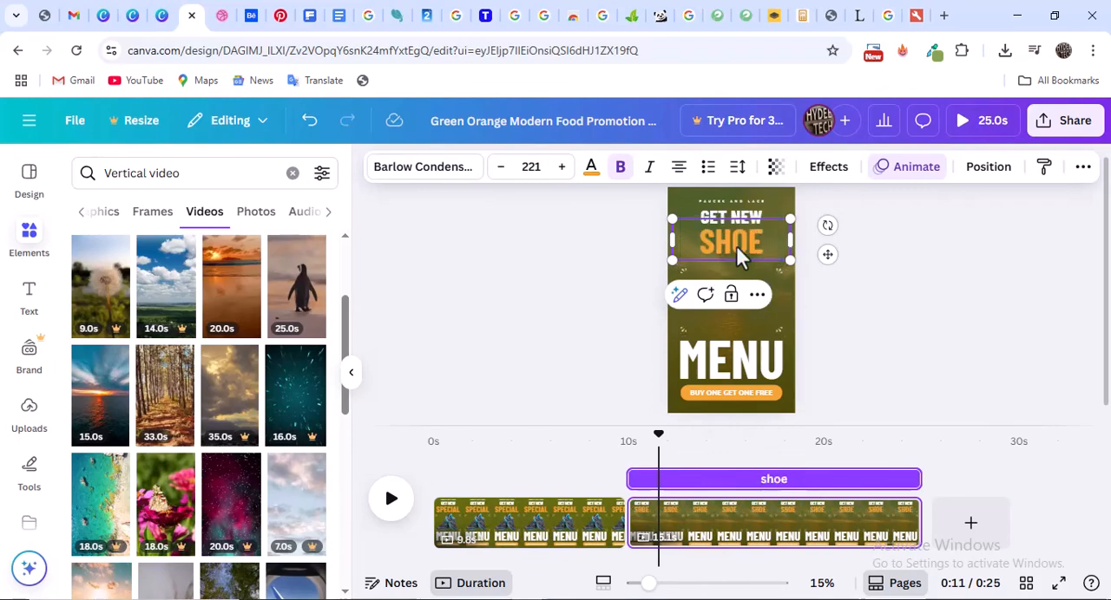
text(s)
double_click(741, 364)
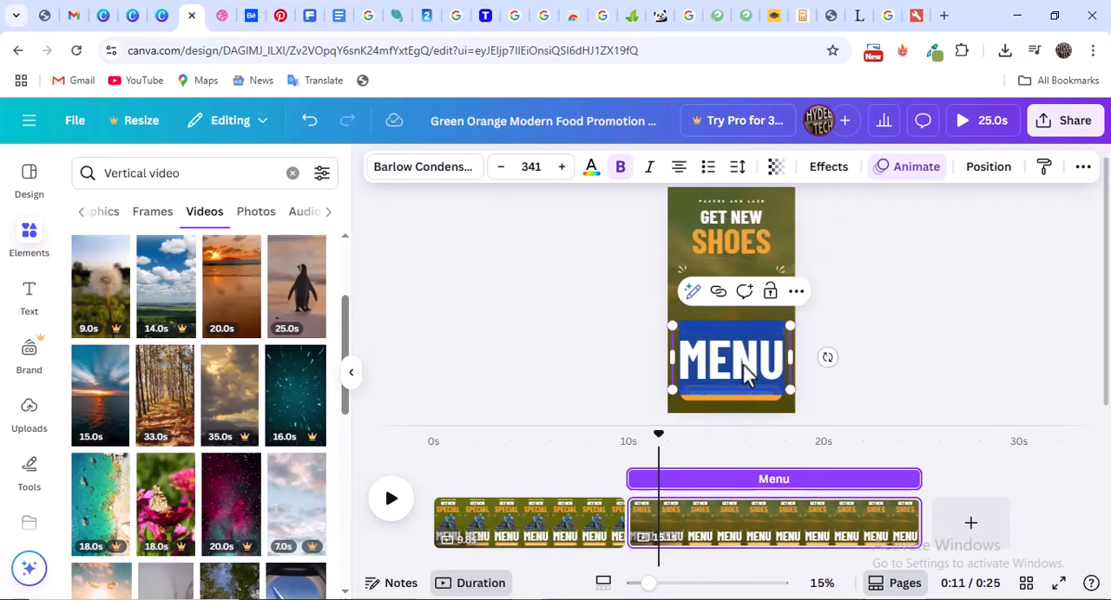
text(Now)
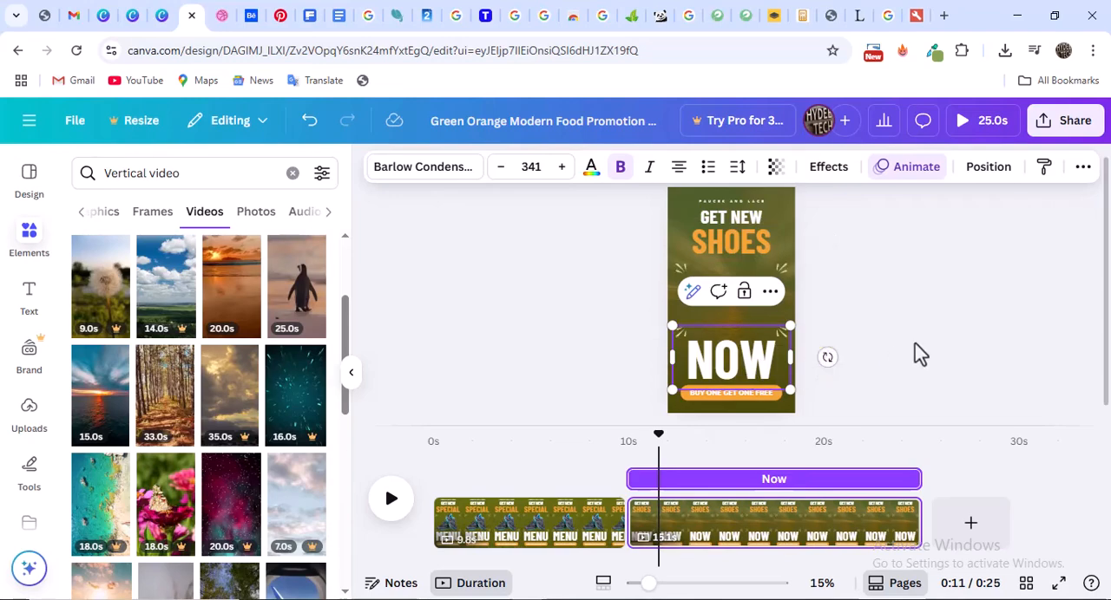
click(920, 353)
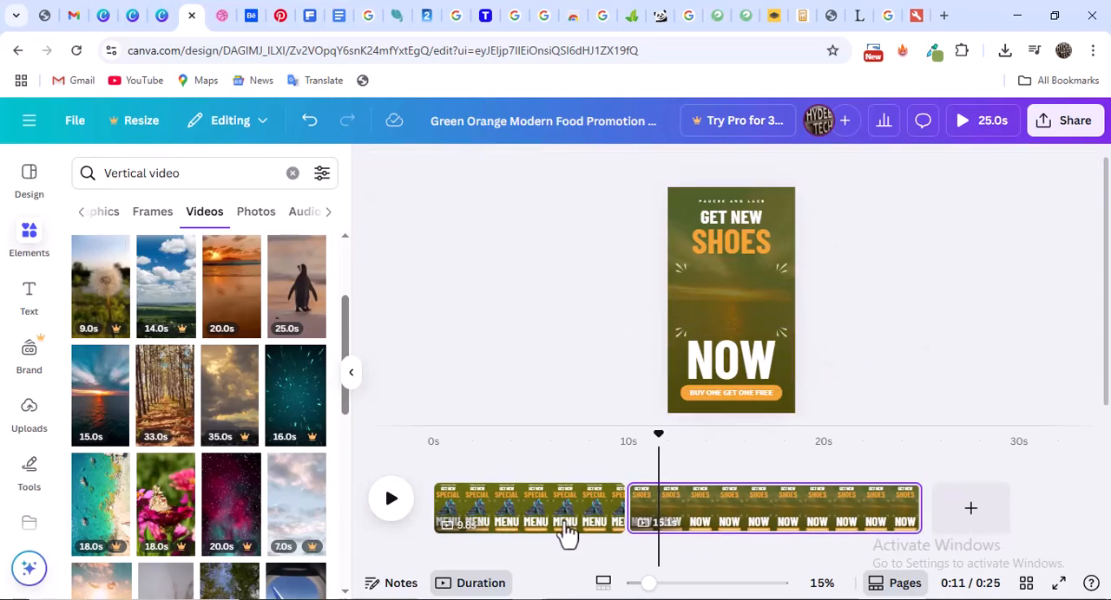
Copy the sneakers photo from the first page onto the second page
click(599, 516)
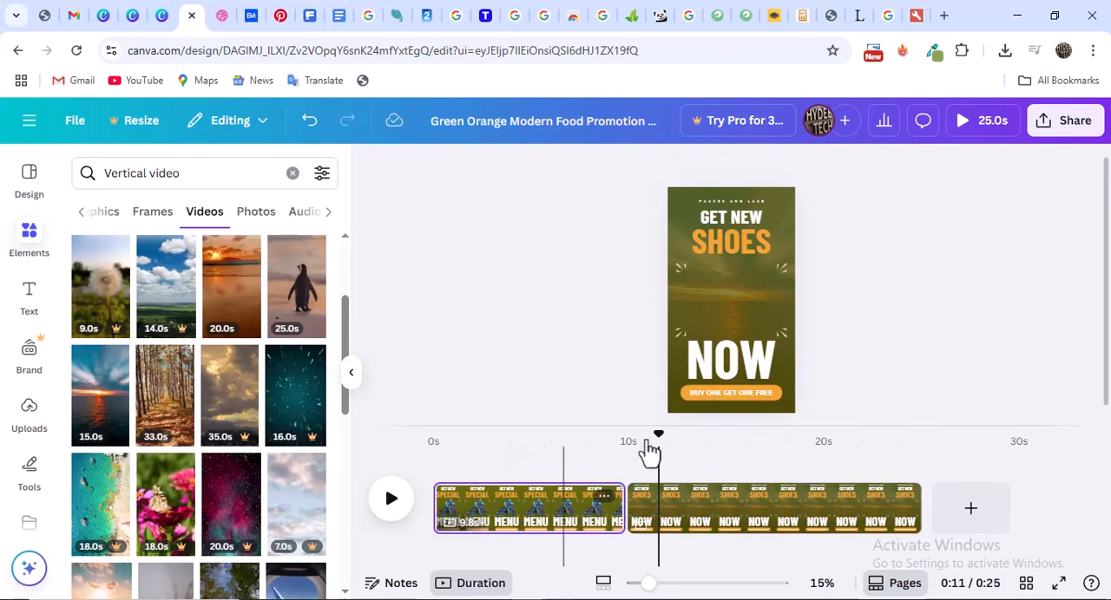
click(575, 517)
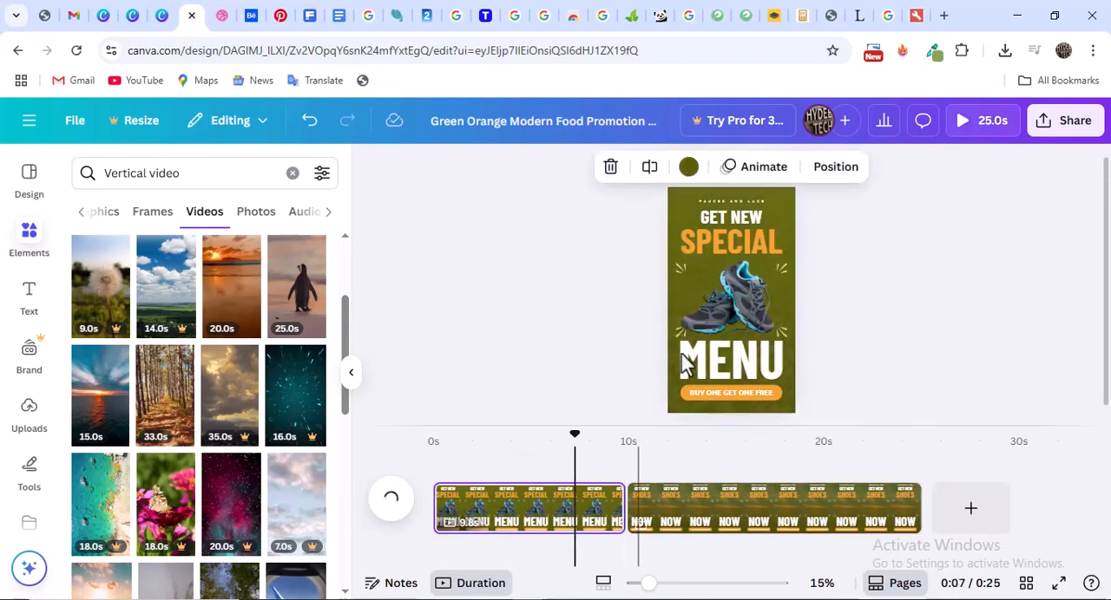
click(731, 297)
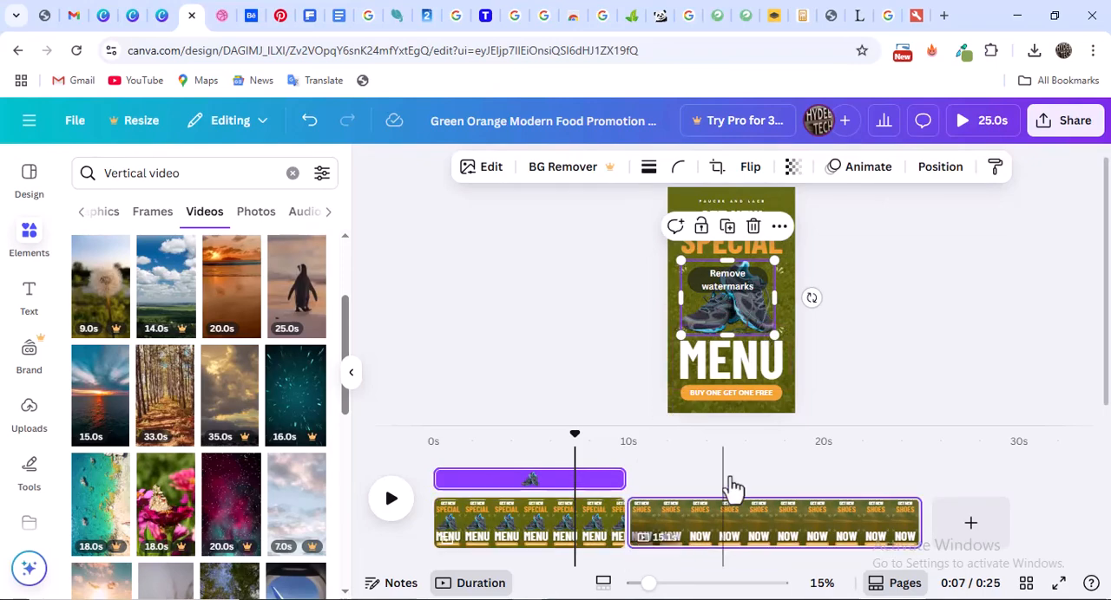
click(724, 433)
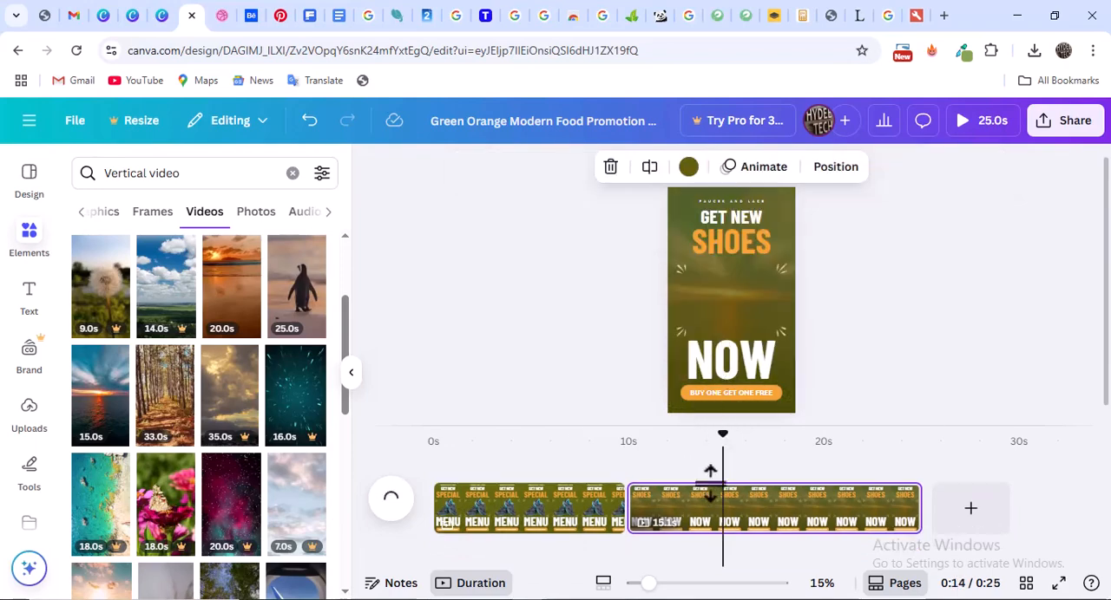
key(ctrl+v)
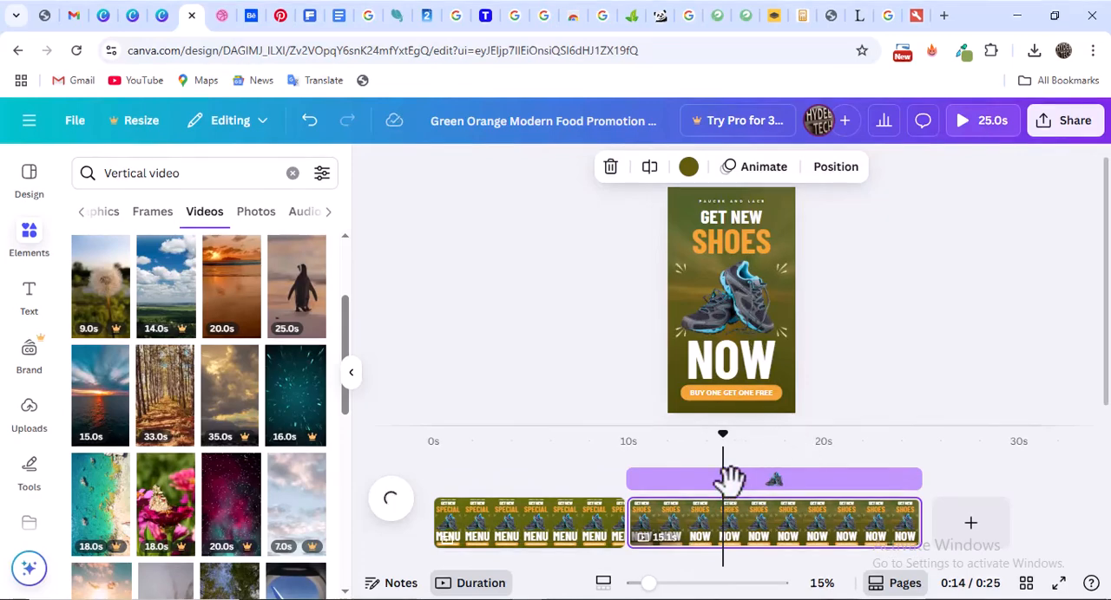
Shorten the second page by splitting it at about the 20-second mark and deleting the trailing part
drag(742, 445, 820, 445)
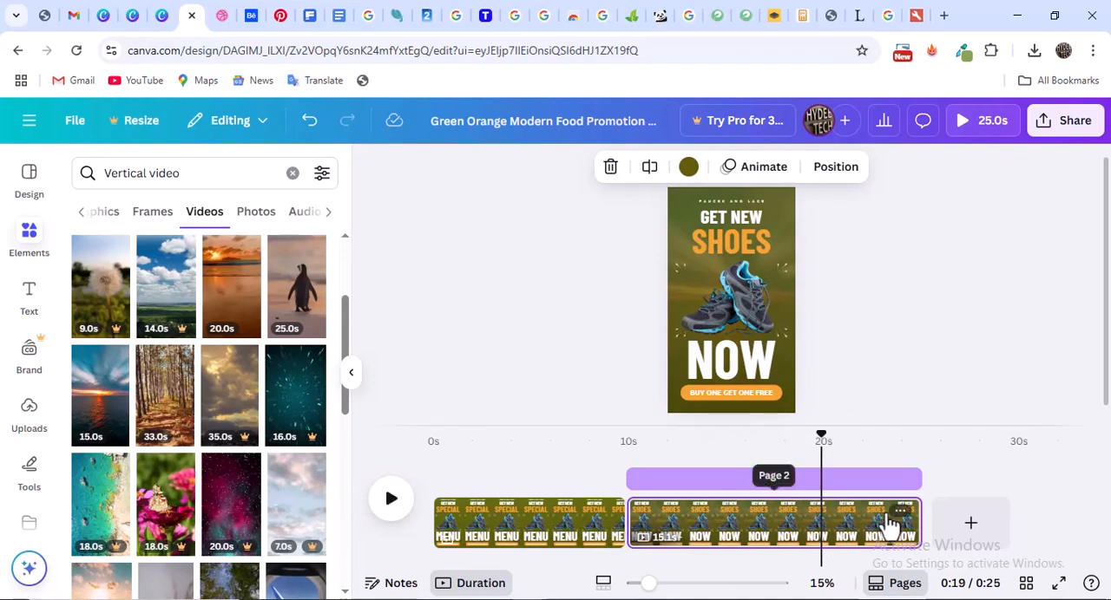
click(900, 511)
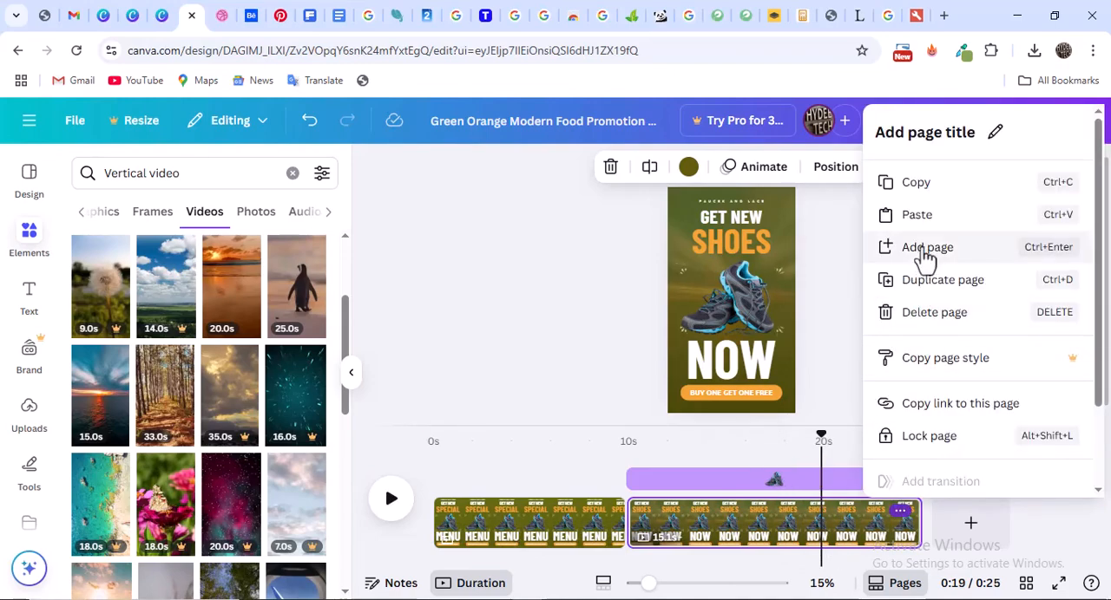
scroll(937, 439, down, 2)
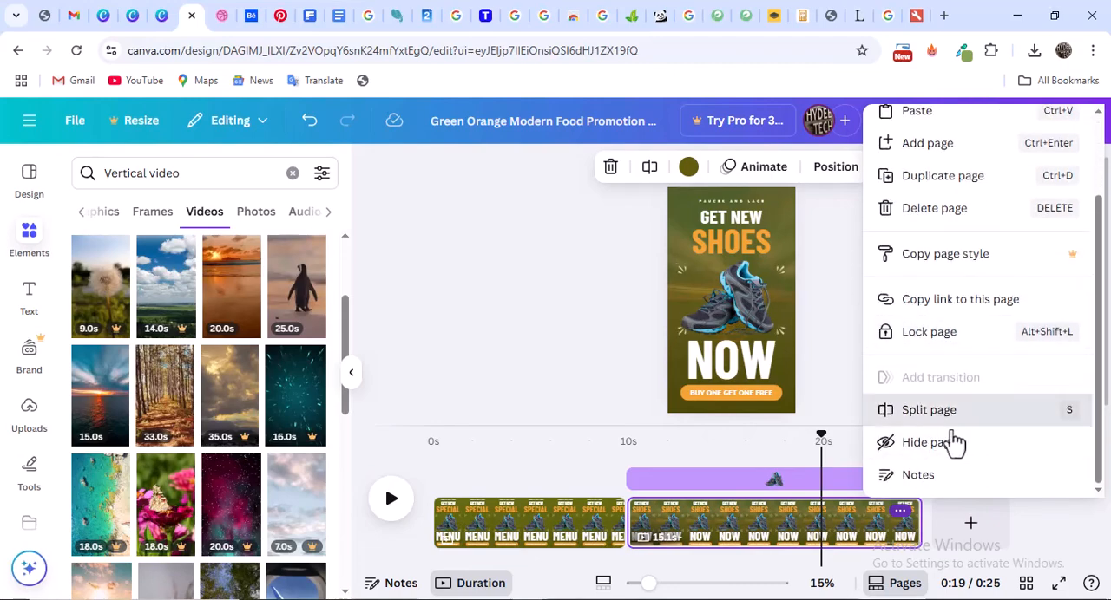
click(954, 423)
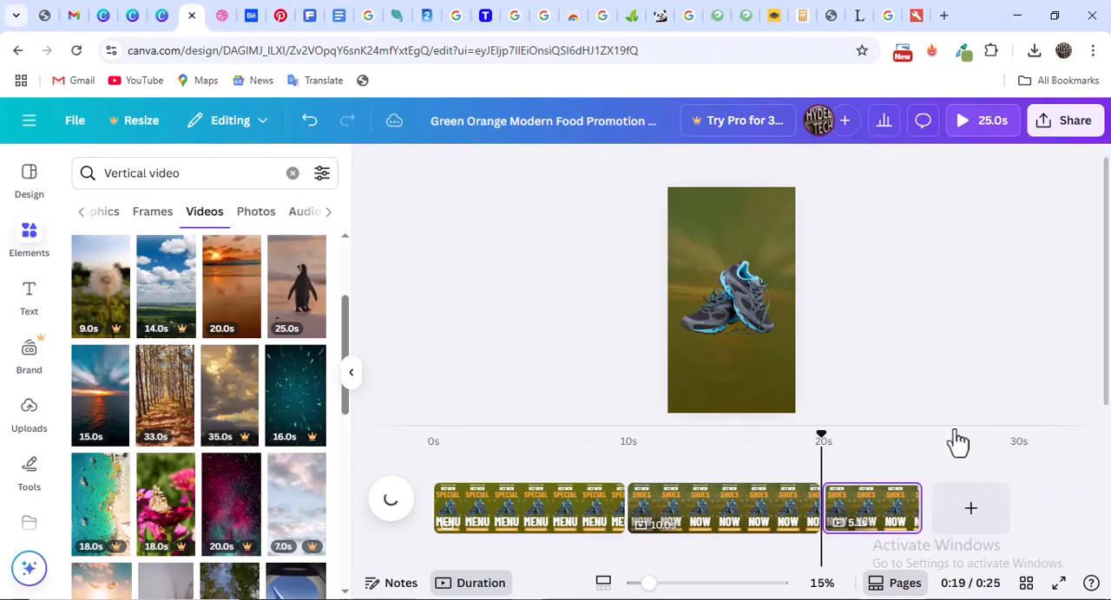
click(894, 531)
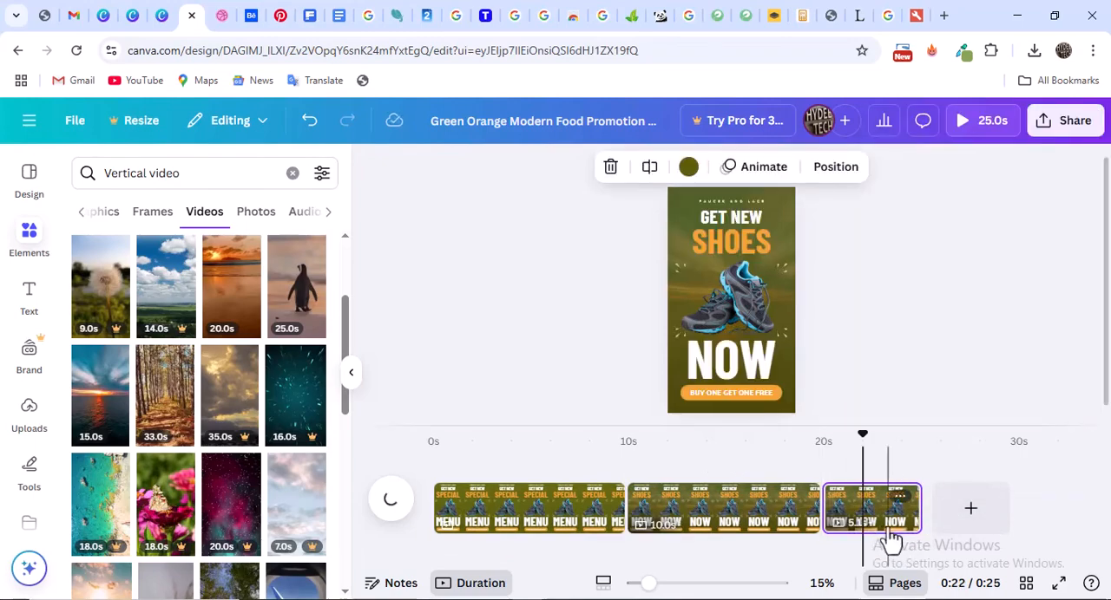
key(Delete)
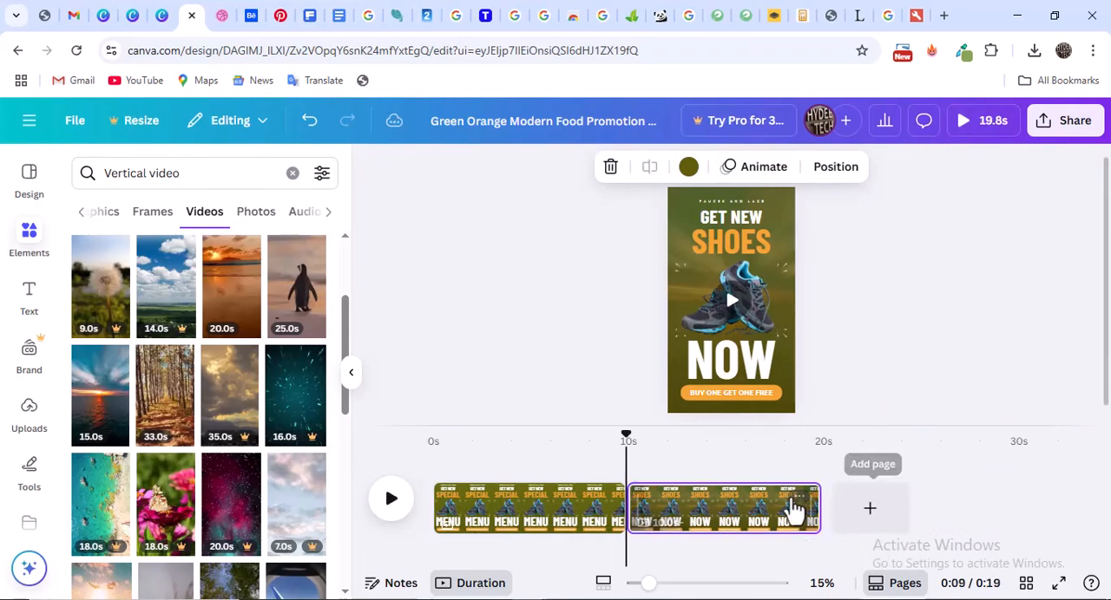
Duplicate the second page and go to the new third page
click(799, 496)
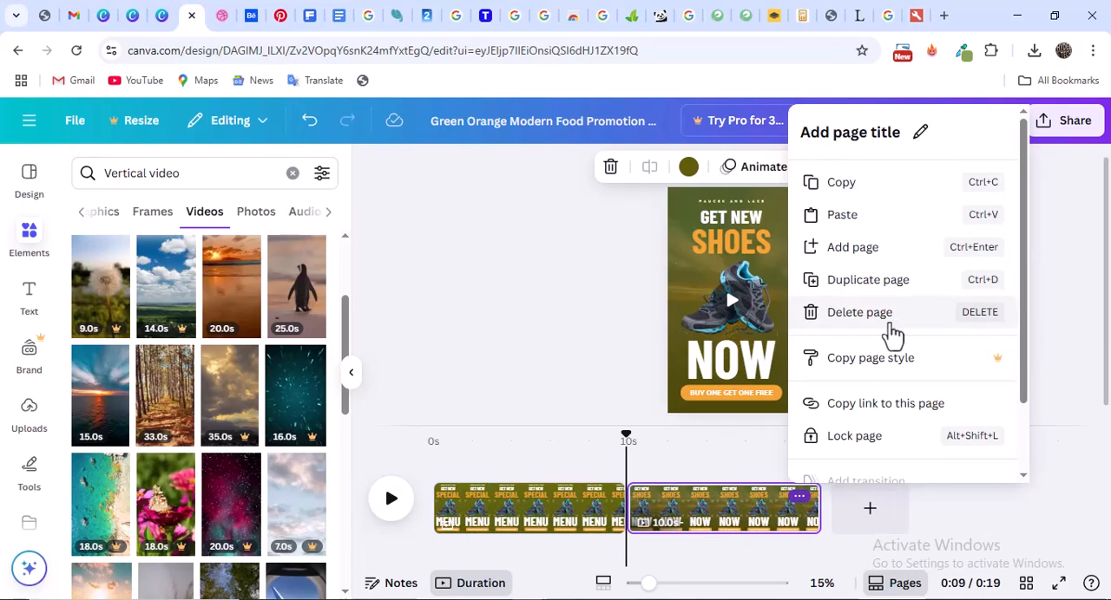
click(954, 512)
click(799, 497)
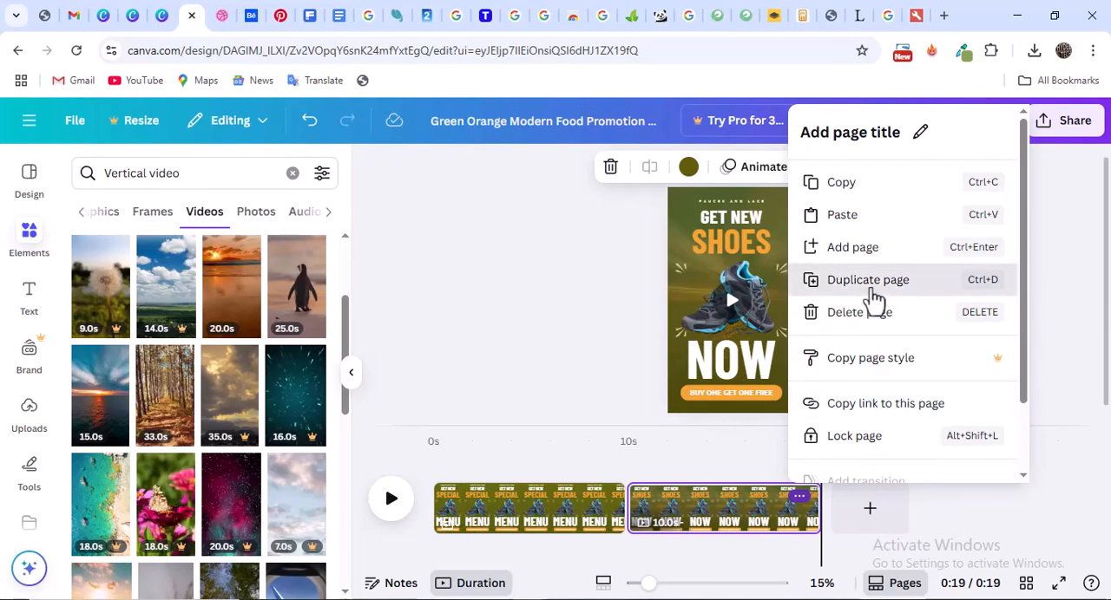
click(872, 295)
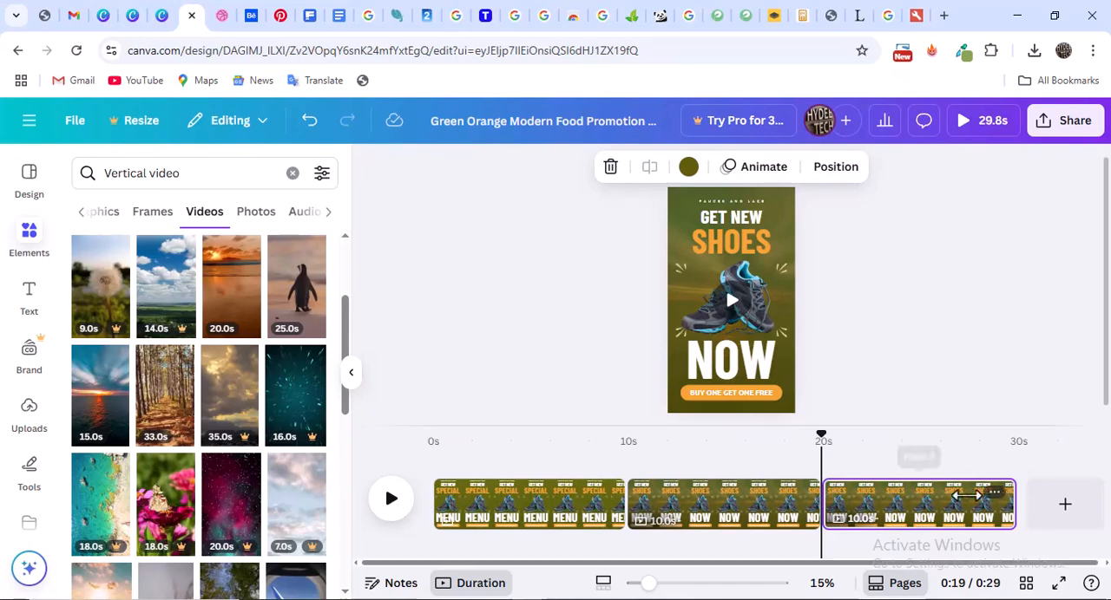
click(898, 510)
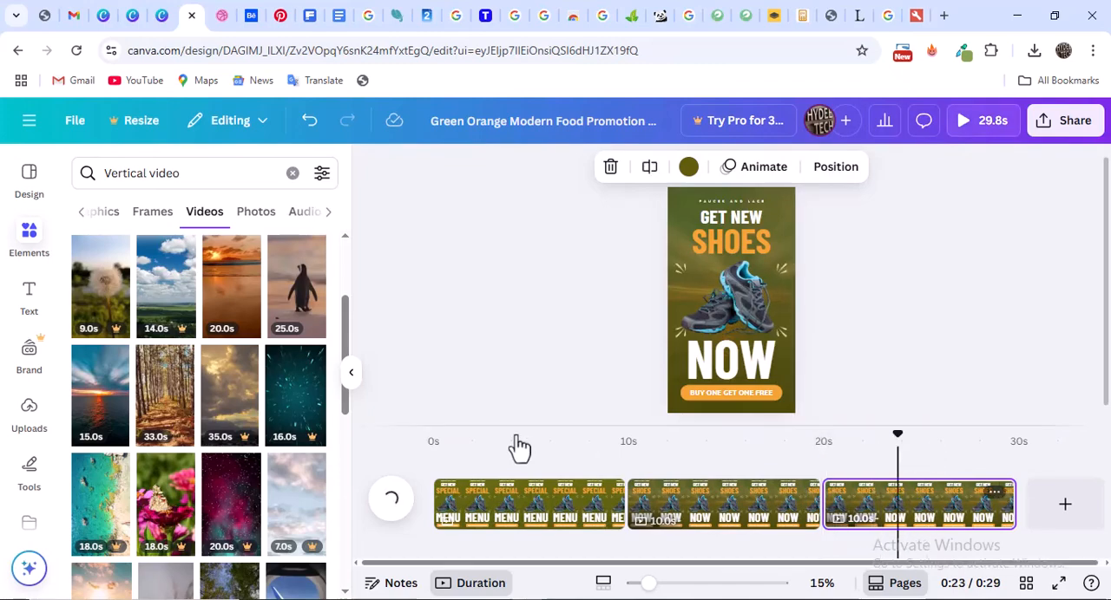
drag(165, 401, 674, 335)
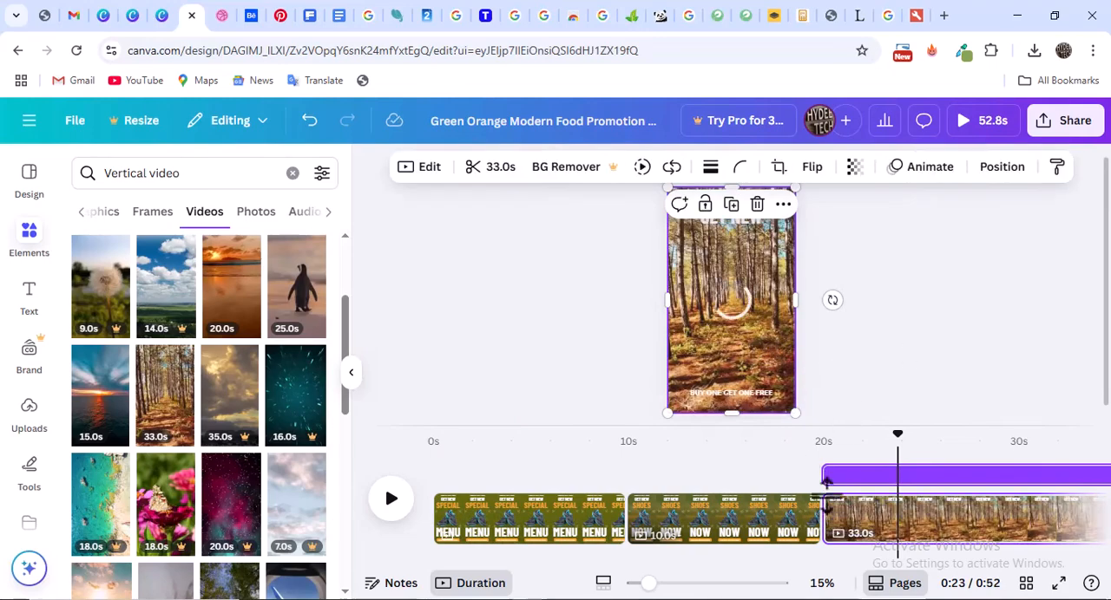
mouse_move(648, 588)
mouse_down()
mouse_move(703, 588)
mouse_move(649, 588)
mouse_up()
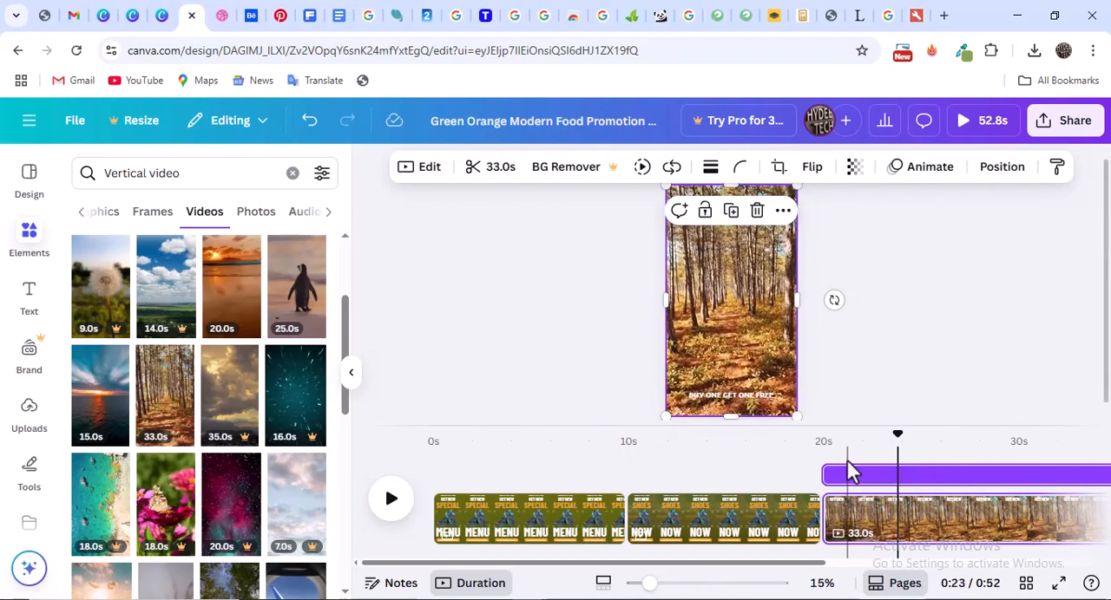
key(ctrl+z)
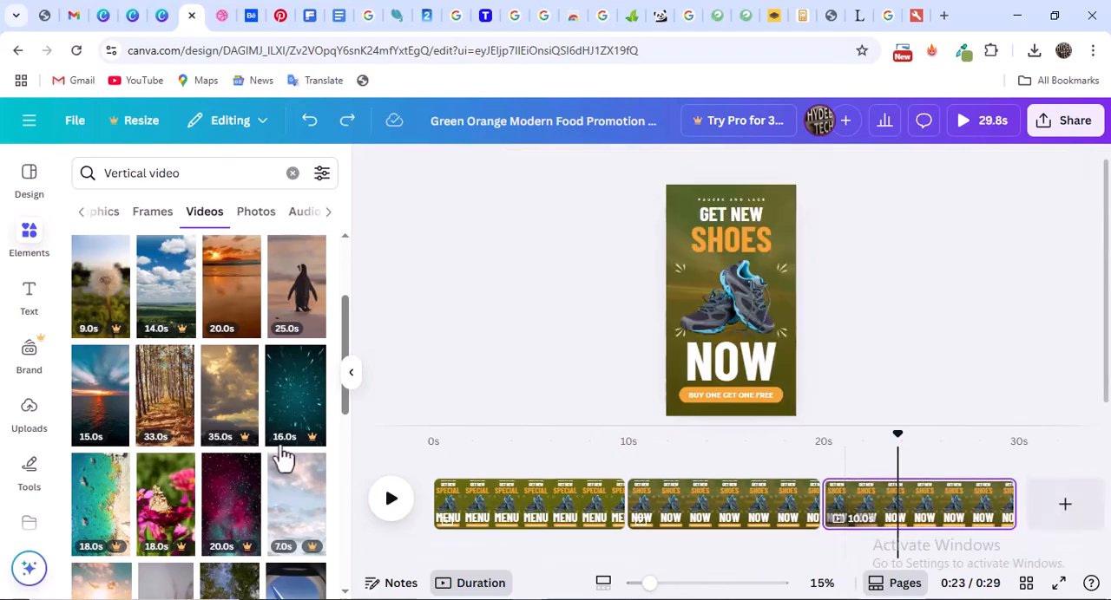
Set the 33-second forest path video as the background of the third page
drag(167, 401, 669, 321)
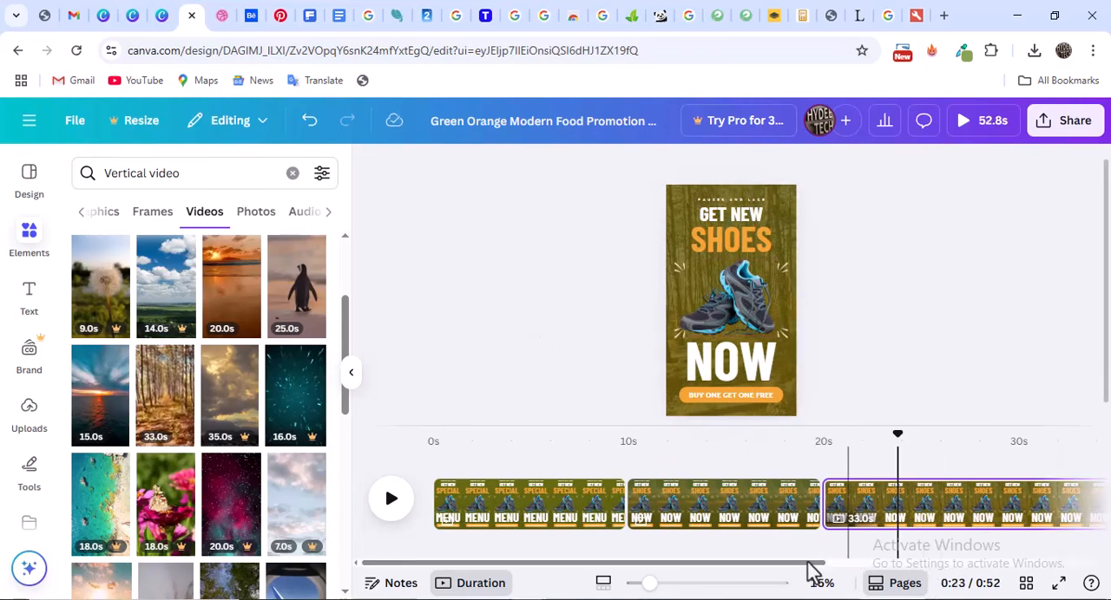
drag(807, 563, 941, 568)
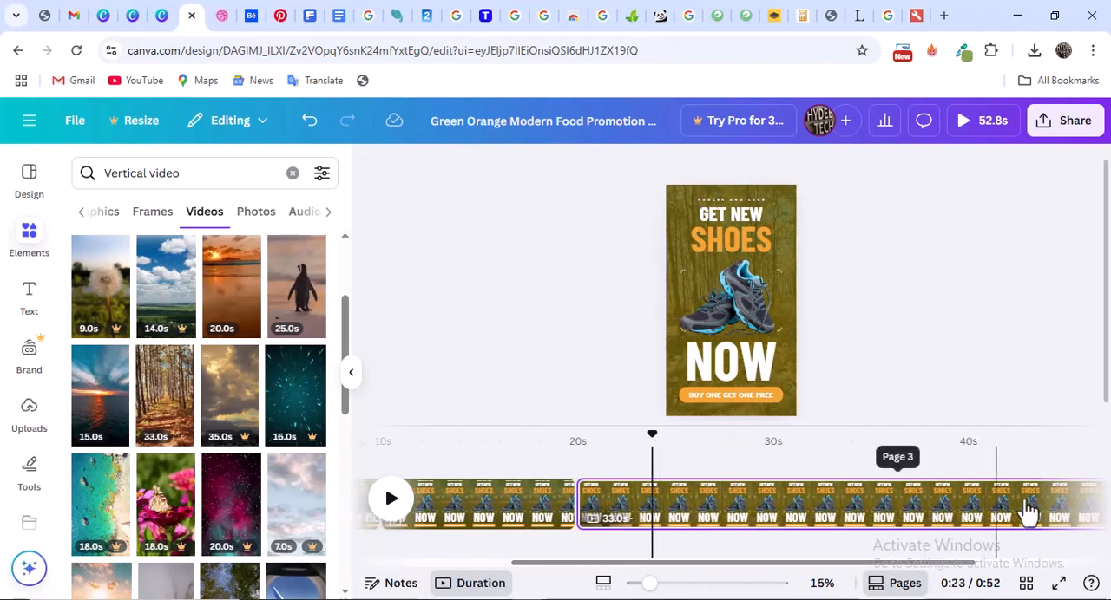
drag(933, 567, 1026, 571)
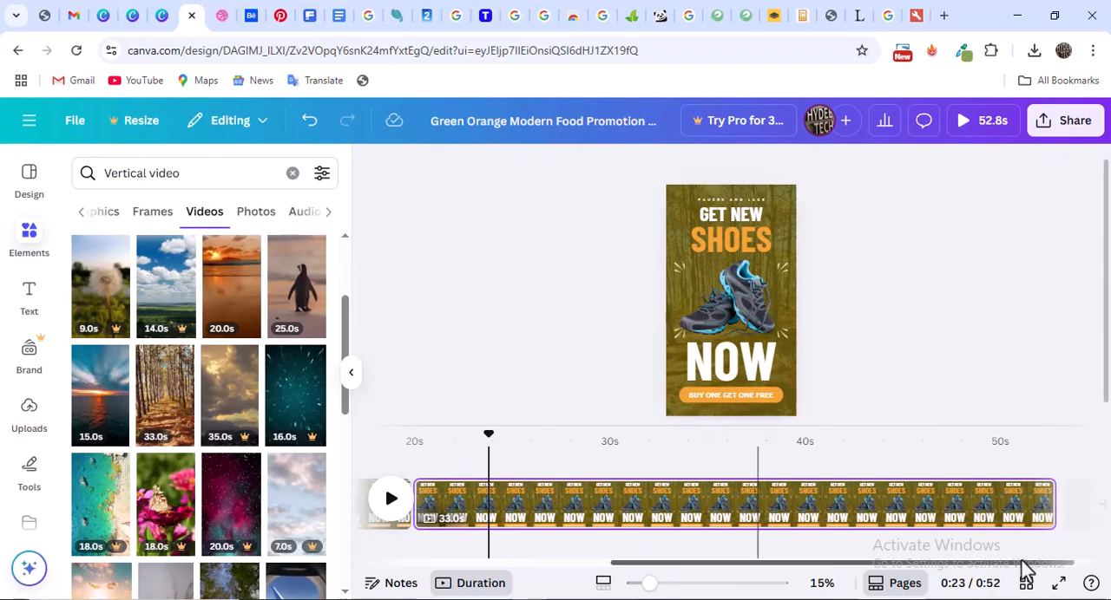
On the third page, change the heading SHOES to "shirts" and the heading NOW to "easily"
double_click(739, 254)
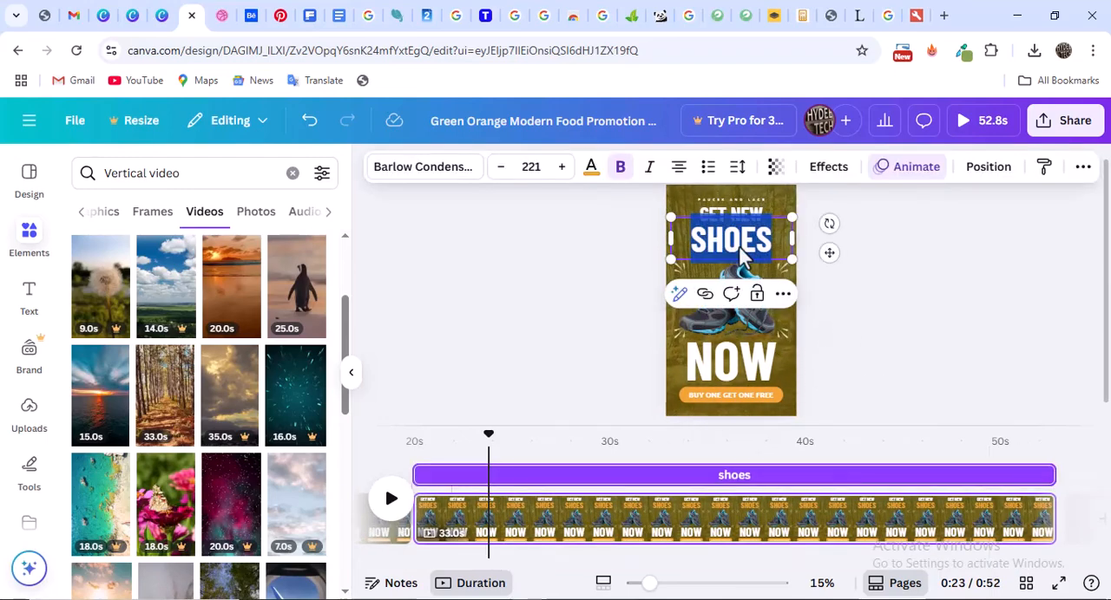
text(shirts)
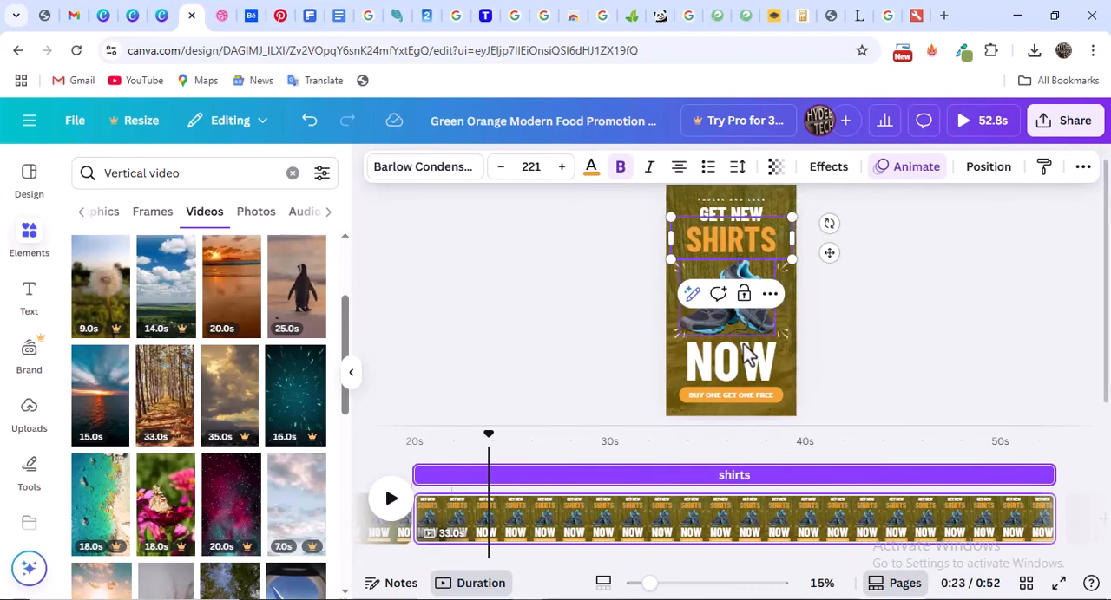
double_click(747, 357)
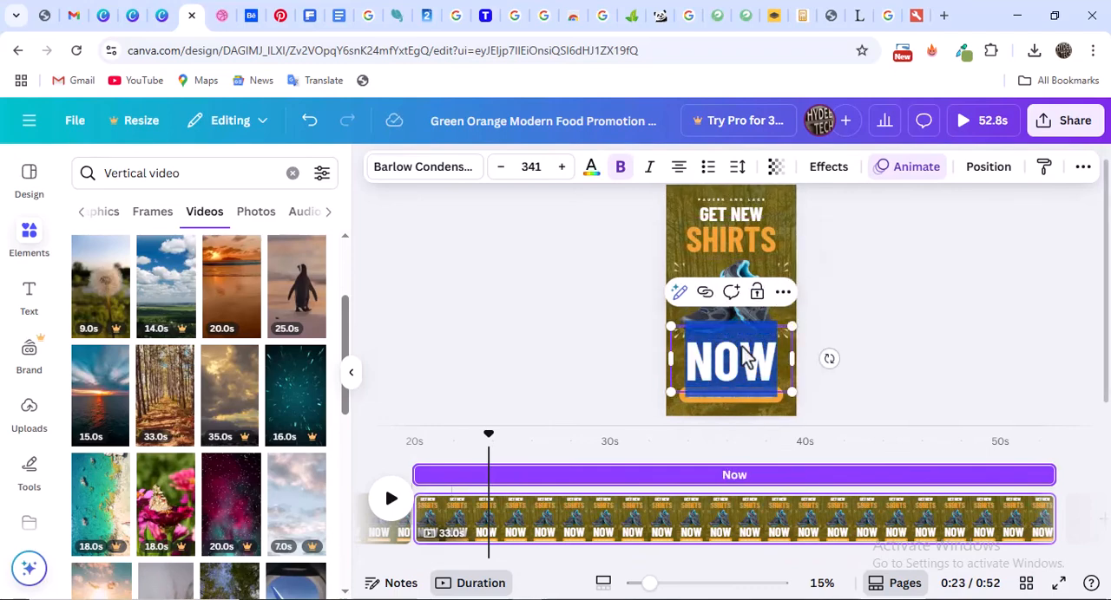
text(easil)
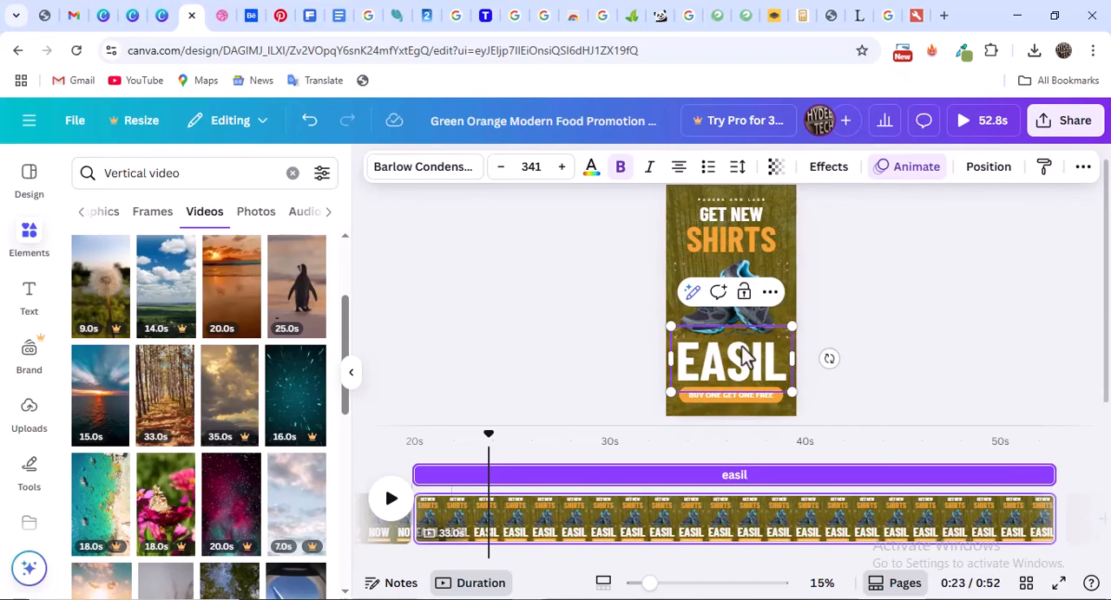
text(y)
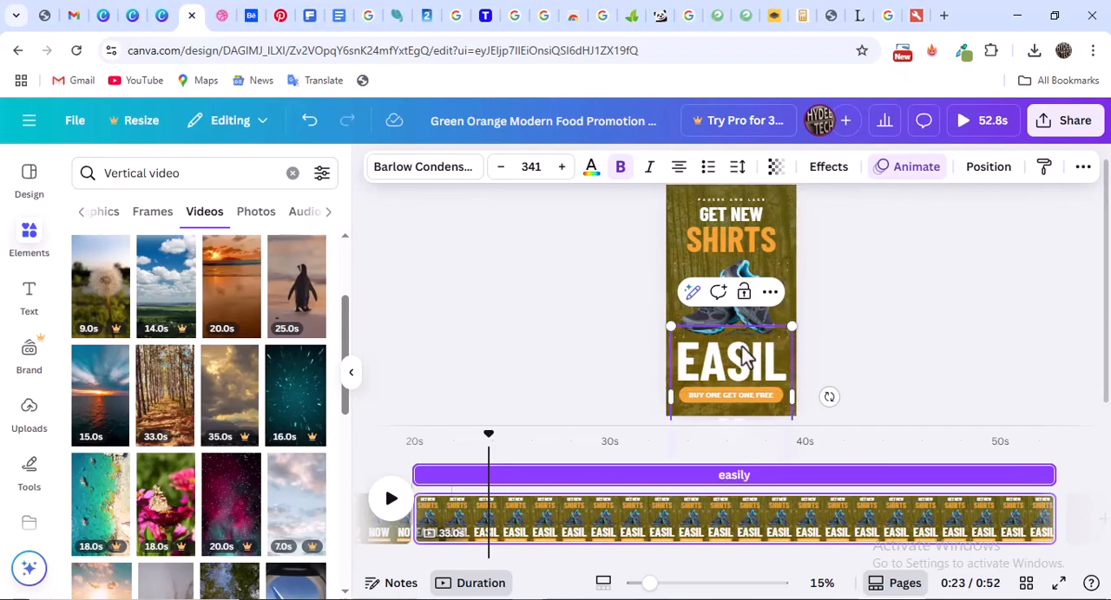
key(Escape)
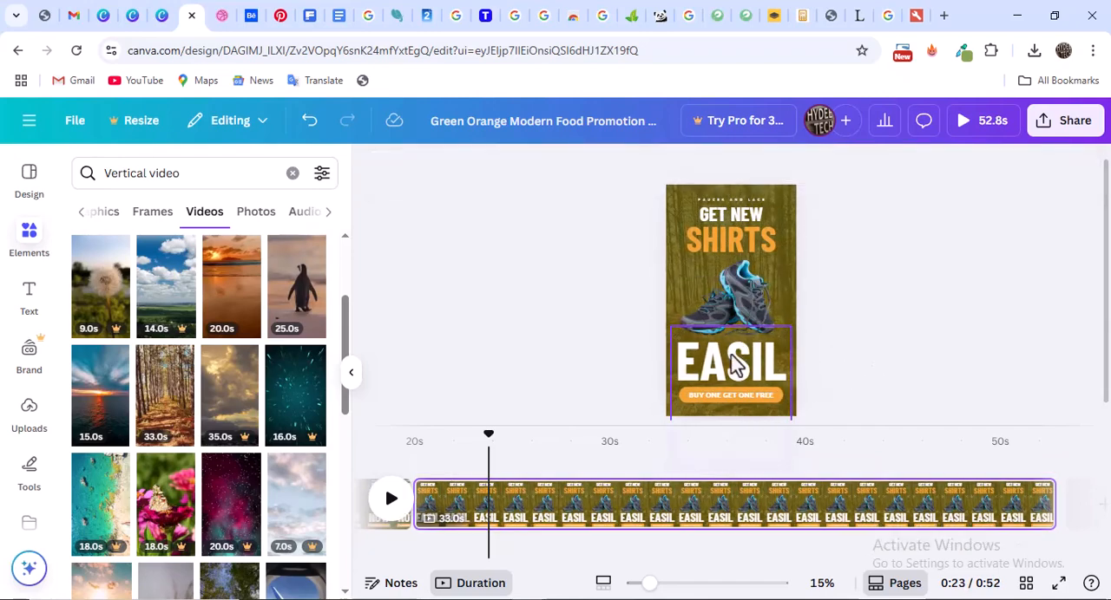
Reduce the font size of the "easily" heading on the third page to 295
click(753, 366)
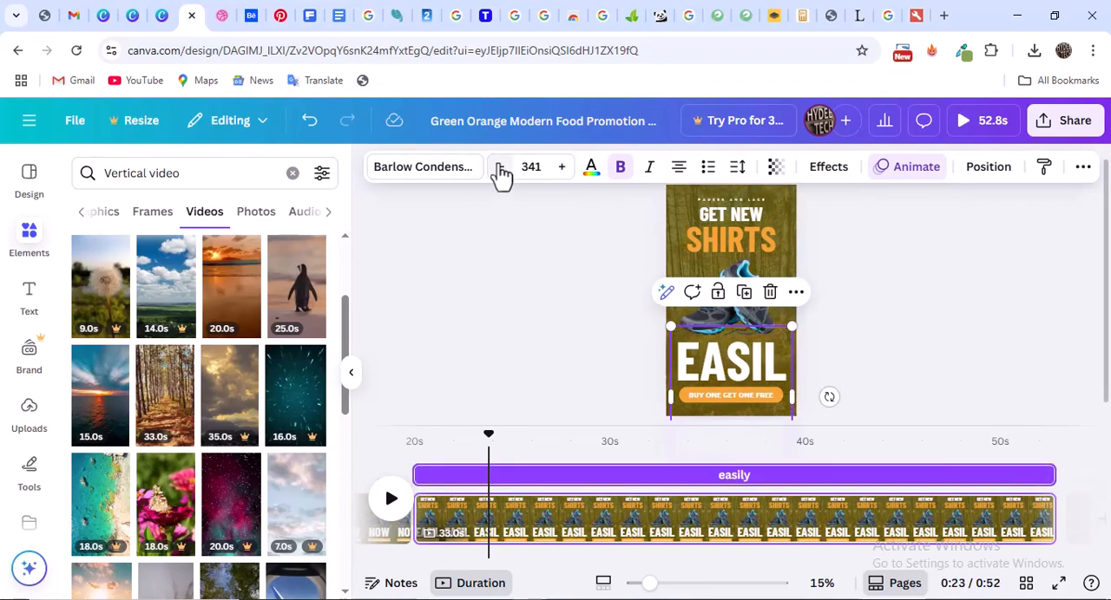
click(503, 170)
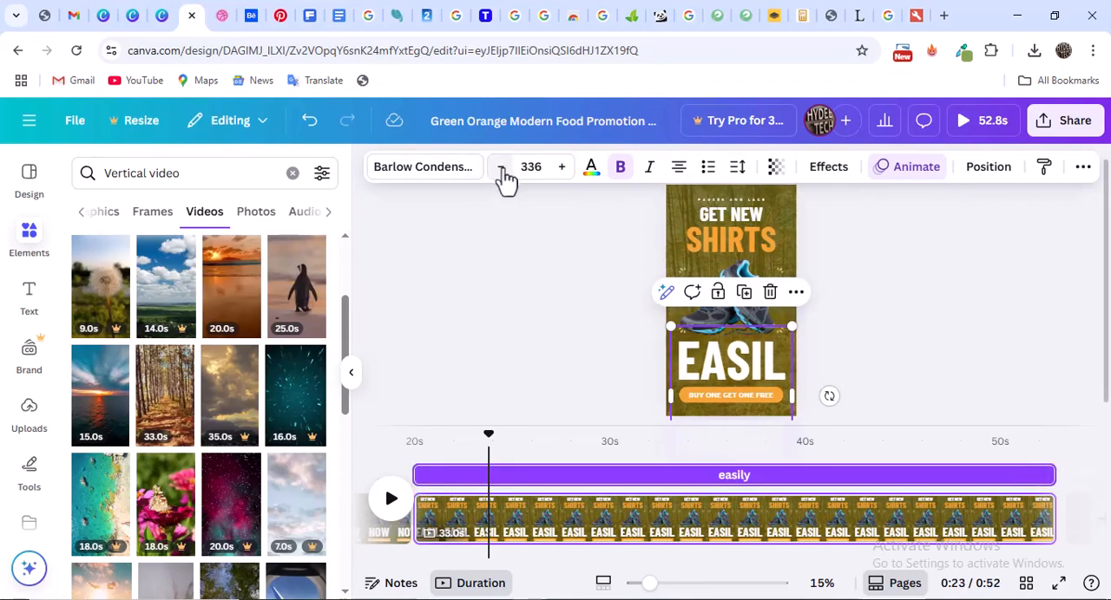
click(502, 174)
click(501, 173)
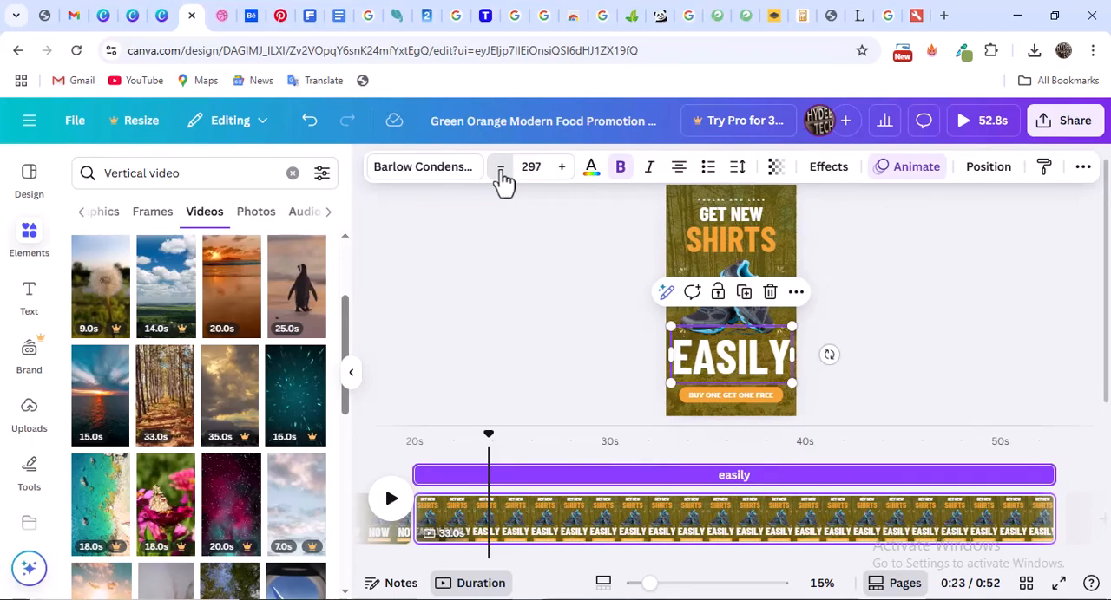
click(501, 173)
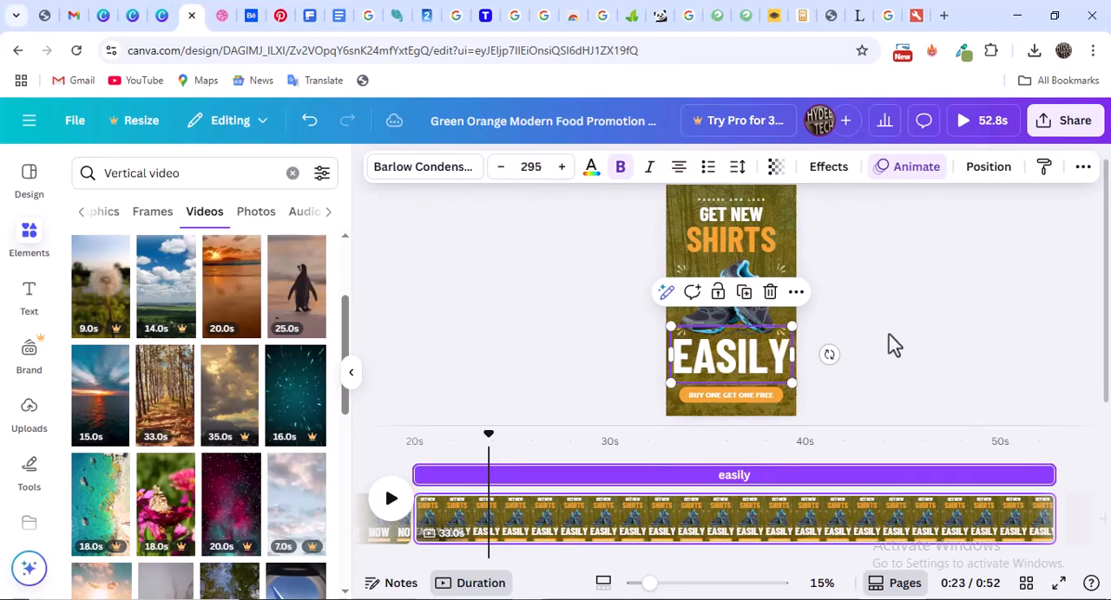
click(912, 314)
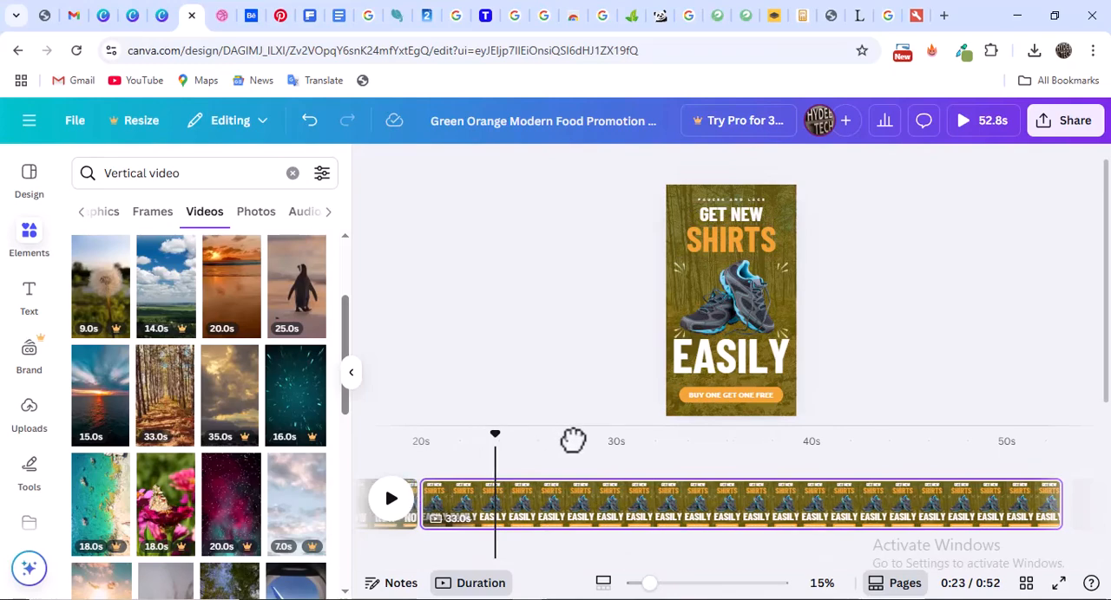
Split the third page at about 34 seconds on the timeline
click(573, 441)
drag(638, 441, 703, 443)
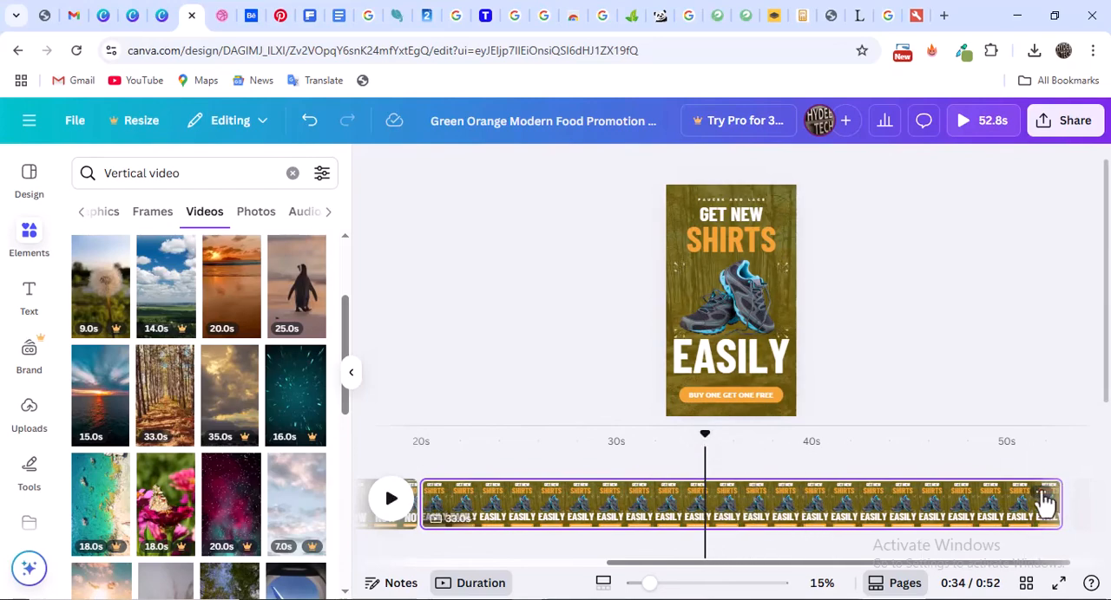
right_click(945, 326)
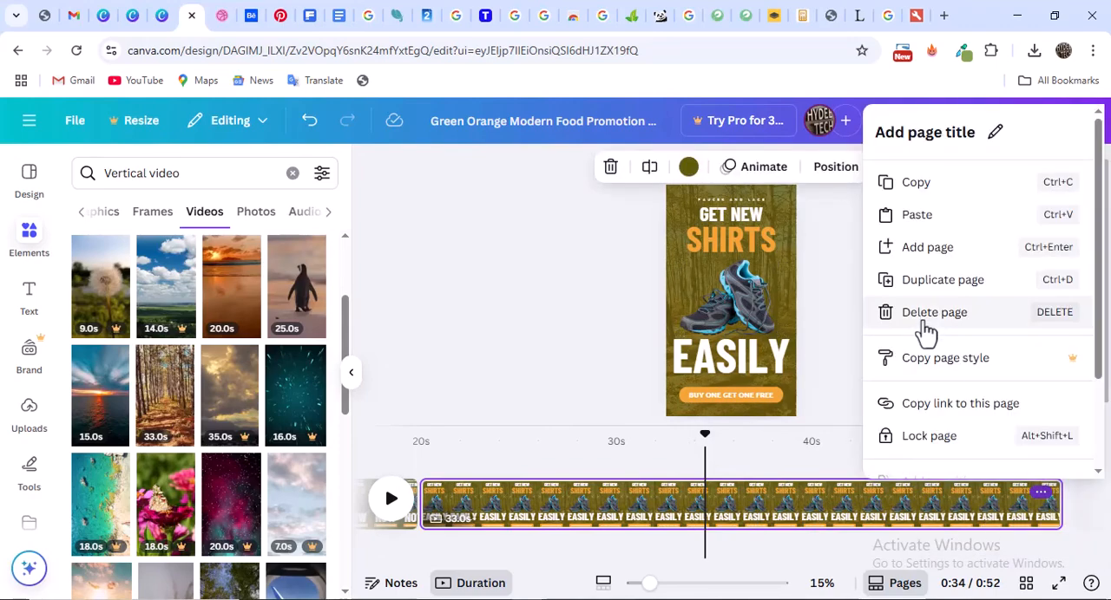
scroll(946, 395, down, 3)
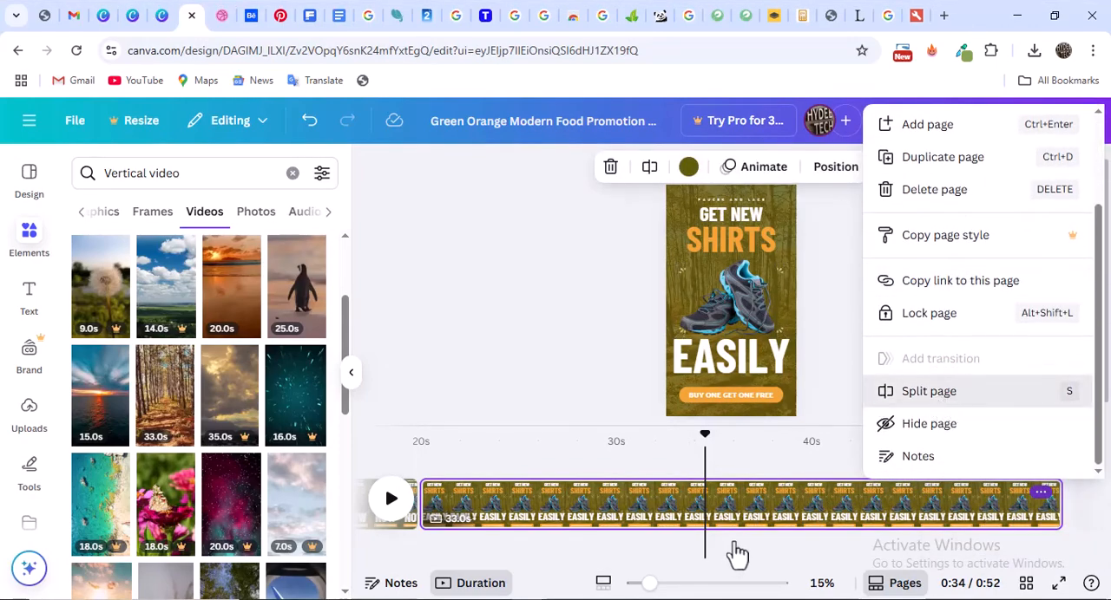
key(s)
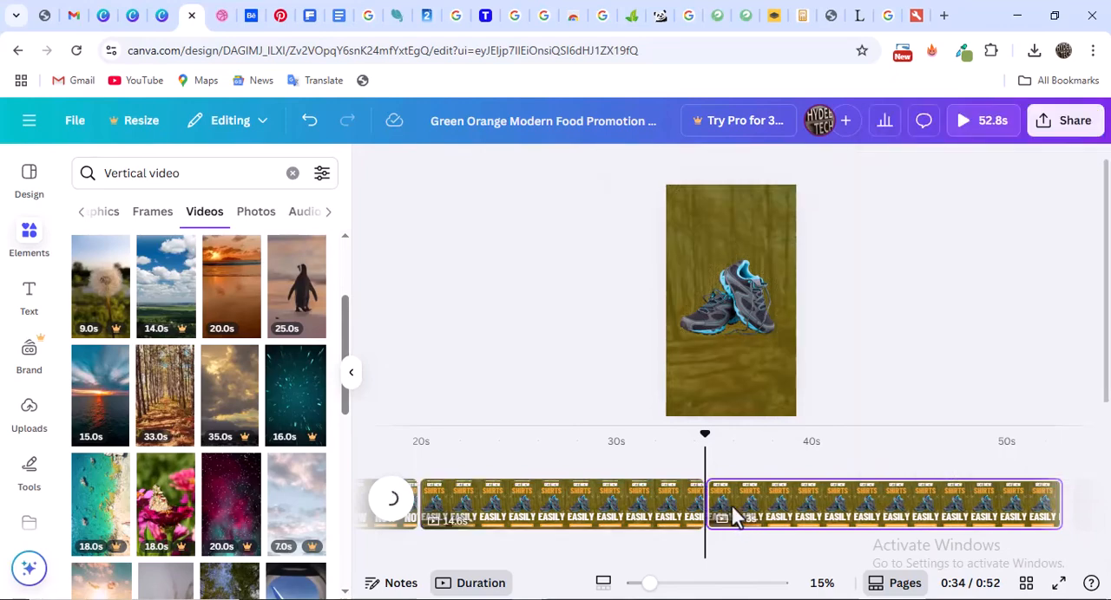
Delete the second part of the split third page
click(800, 503)
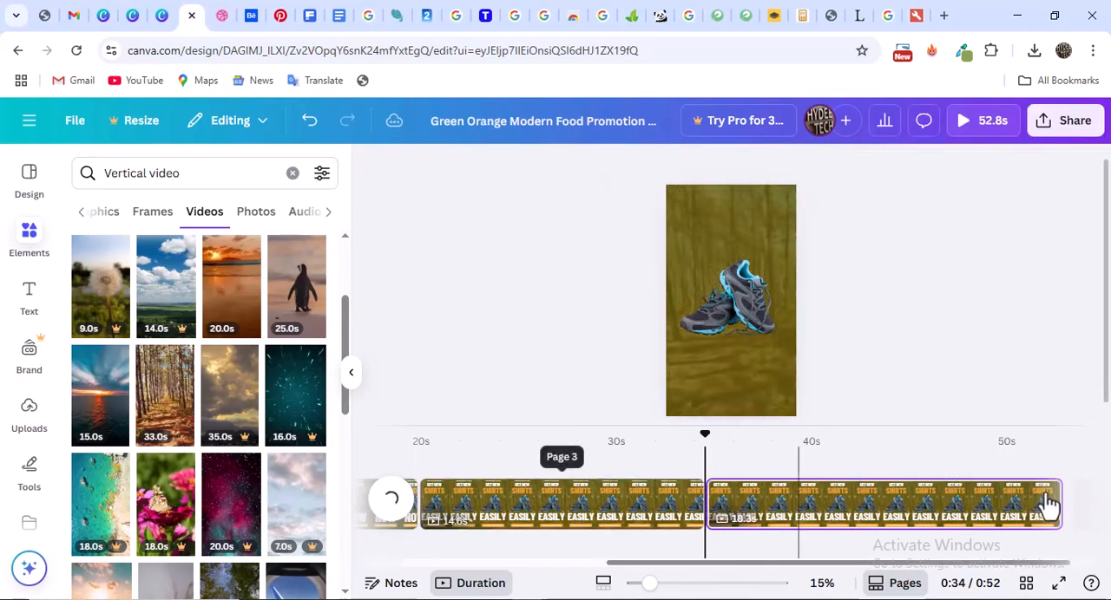
right_click(992, 496)
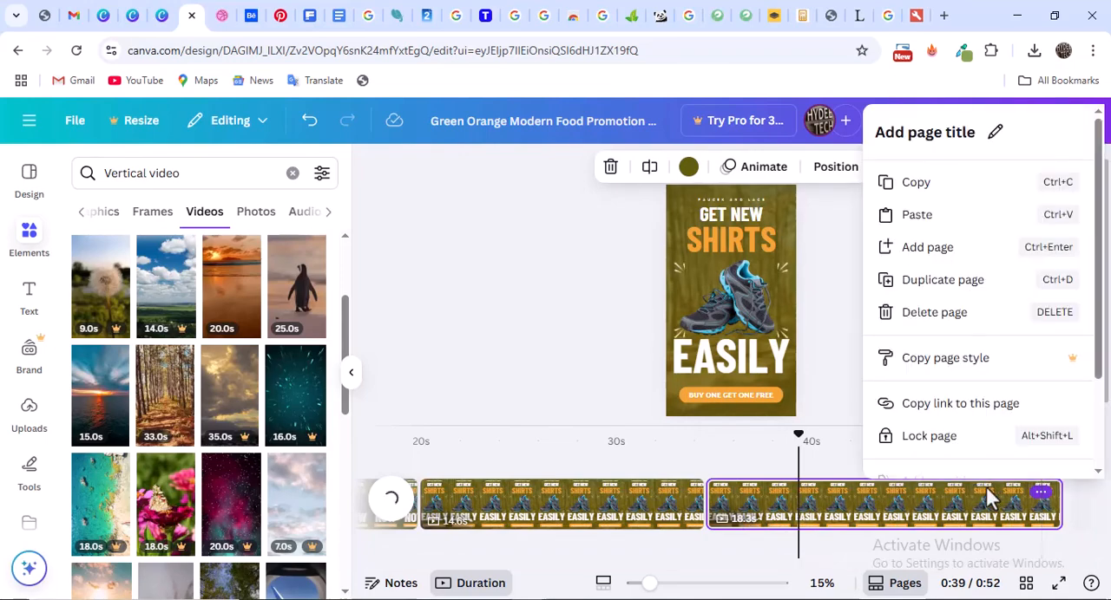
click(987, 314)
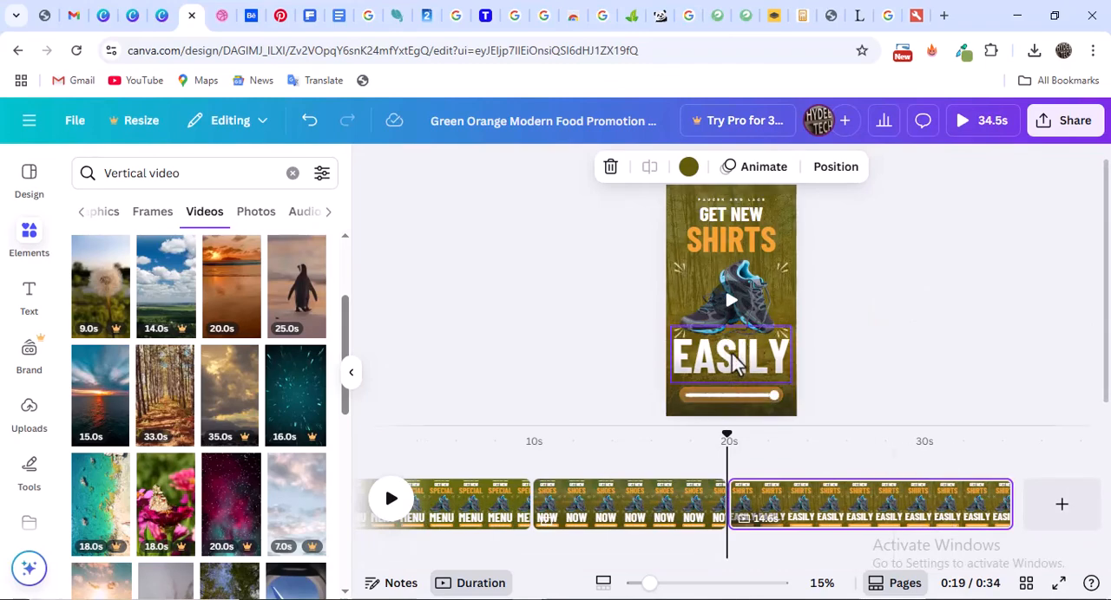
Apply the Curve shape effect to the "easily" heading on the third page with a curve value of 100
click(763, 377)
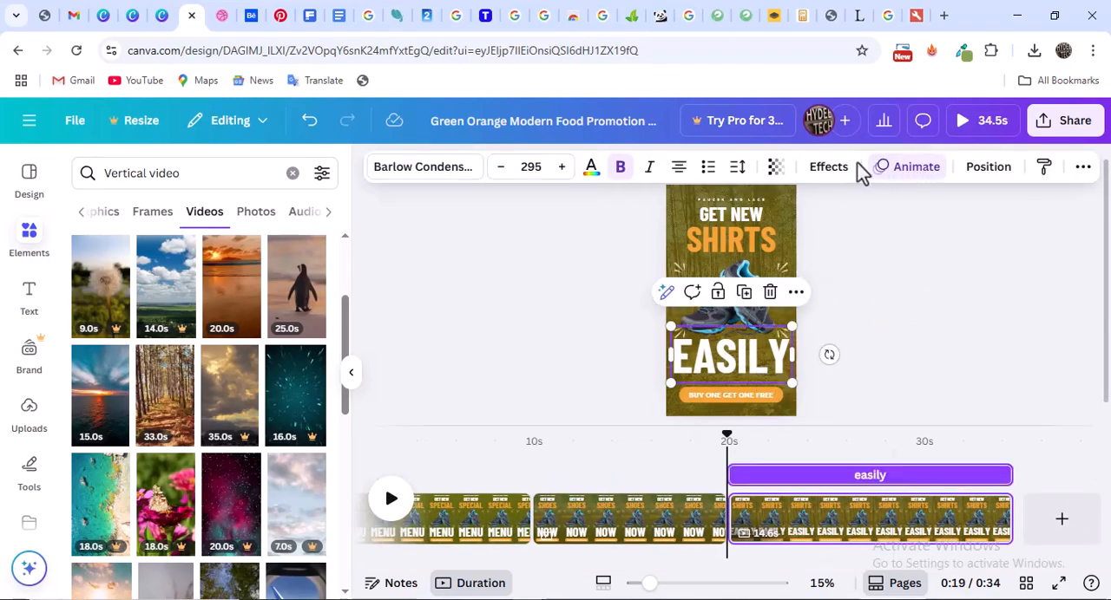
click(828, 168)
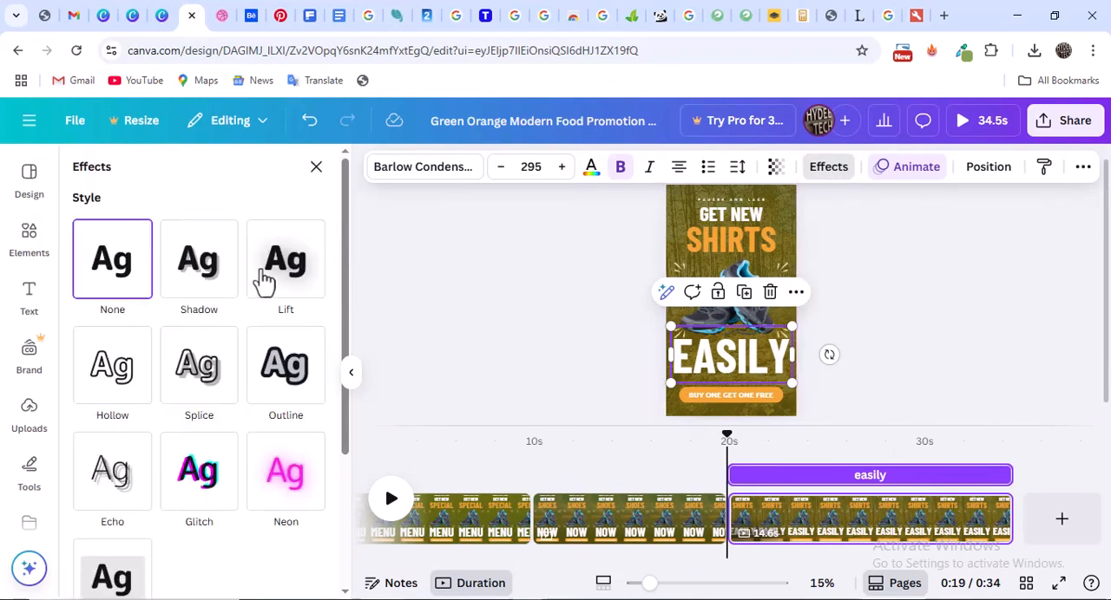
scroll(171, 343, down, 3)
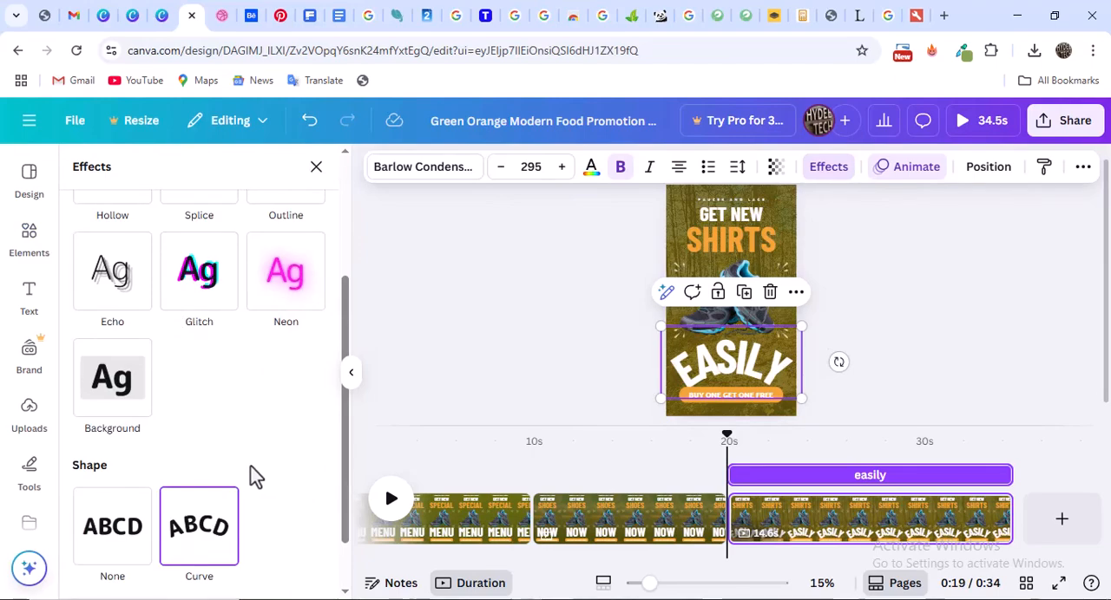
scroll(208, 460, down, 1)
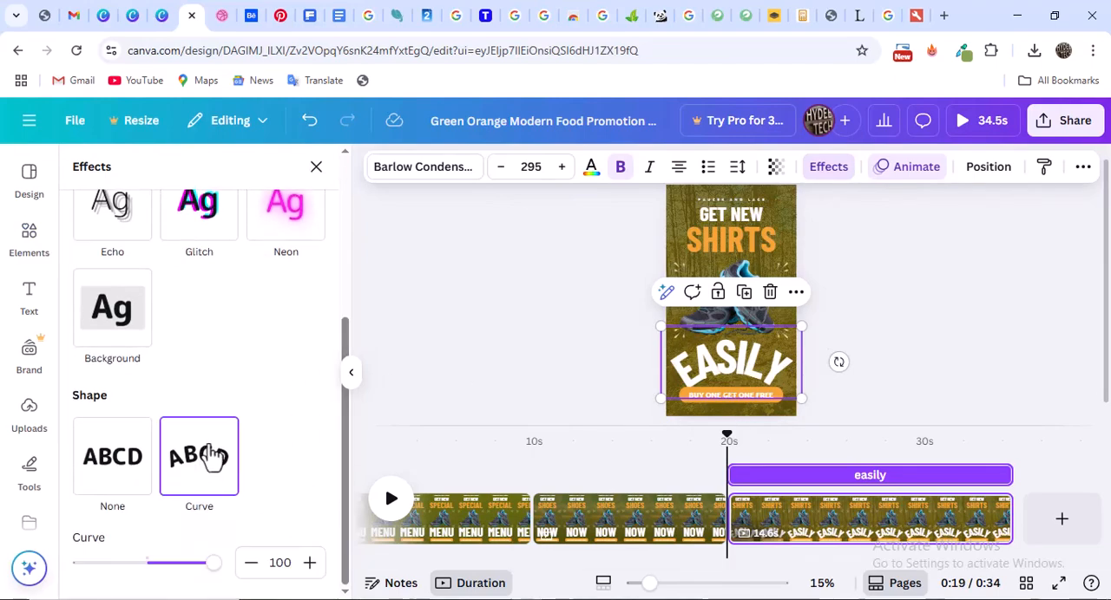
scroll(210, 453, up, 3)
scroll(213, 452, down, 3)
scroll(196, 434, up, 2)
scroll(217, 520, down, 2)
drag(182, 573, 216, 578)
scroll(165, 399, up, 5)
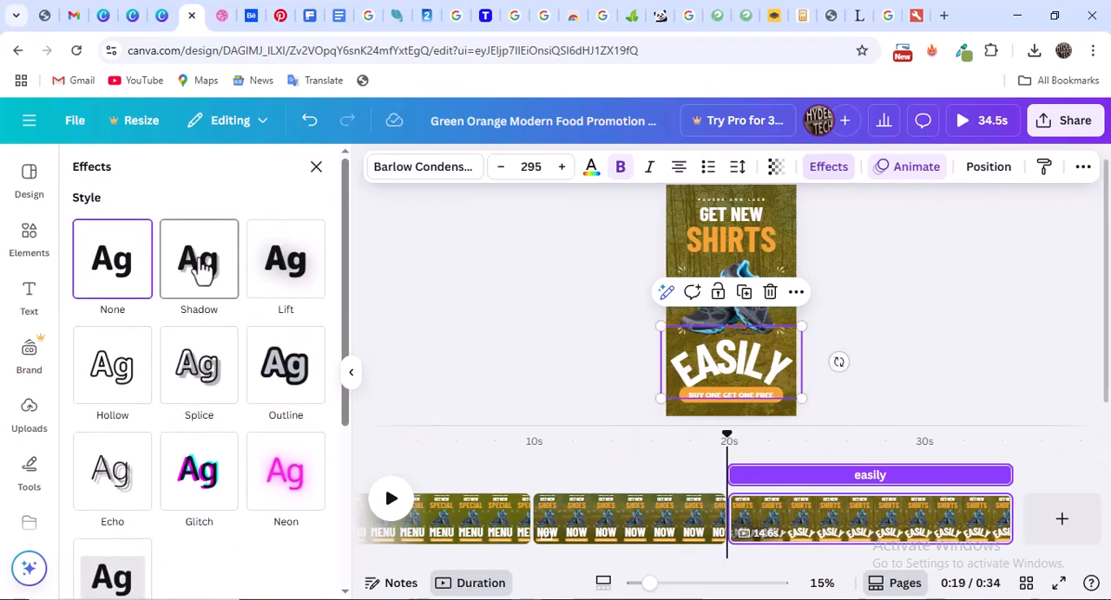
Try the Outline effect style on the "easily" heading and set the style back to None
click(280, 384)
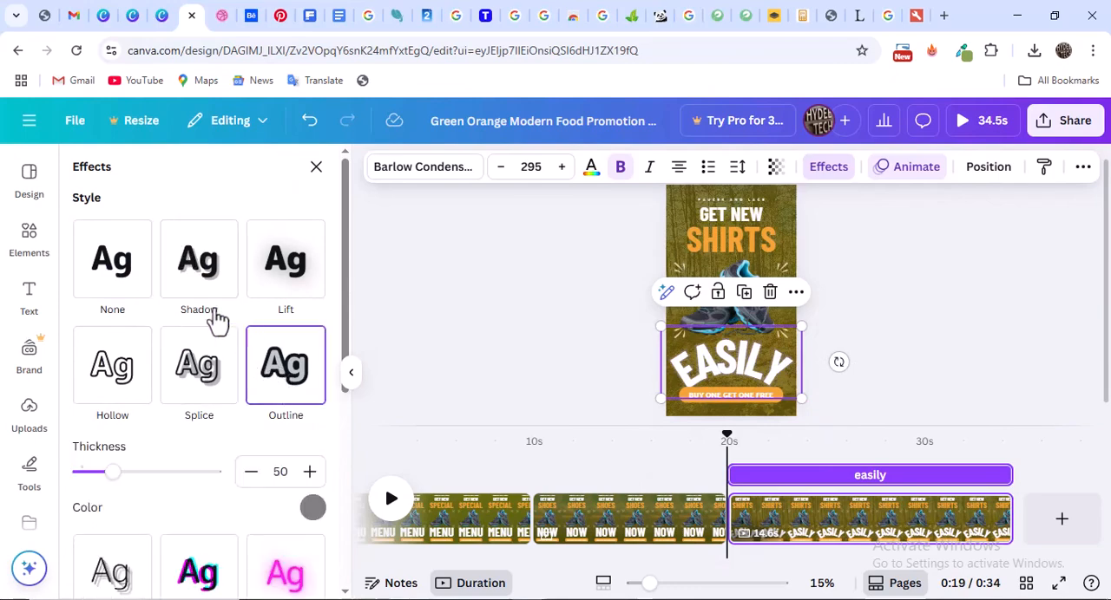
click(110, 311)
scroll(208, 420, down, 3)
scroll(200, 415, up, 3)
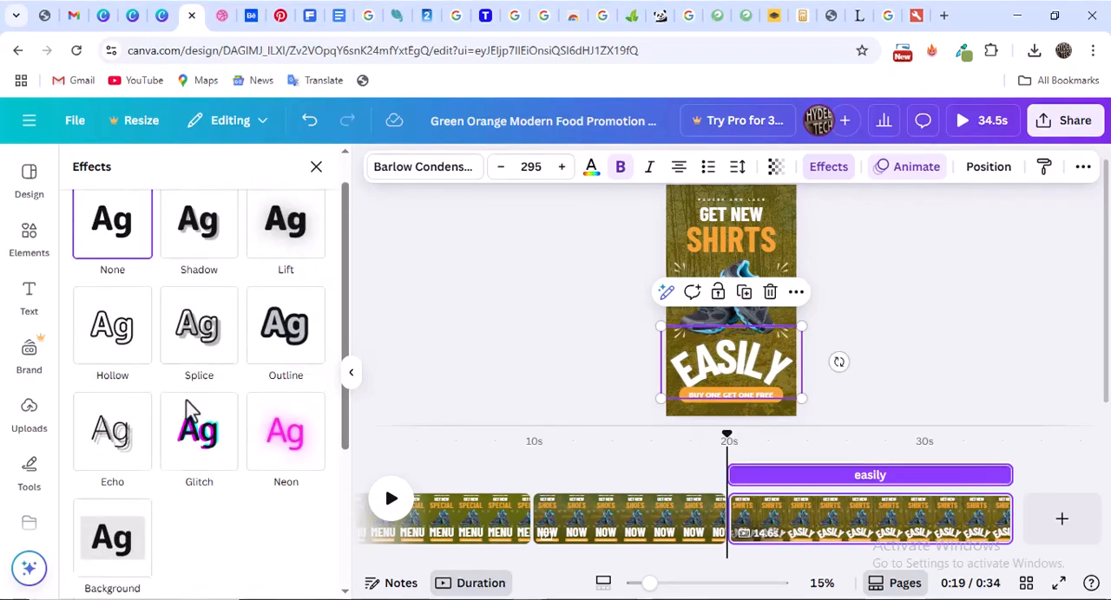
scroll(191, 412, up, 1)
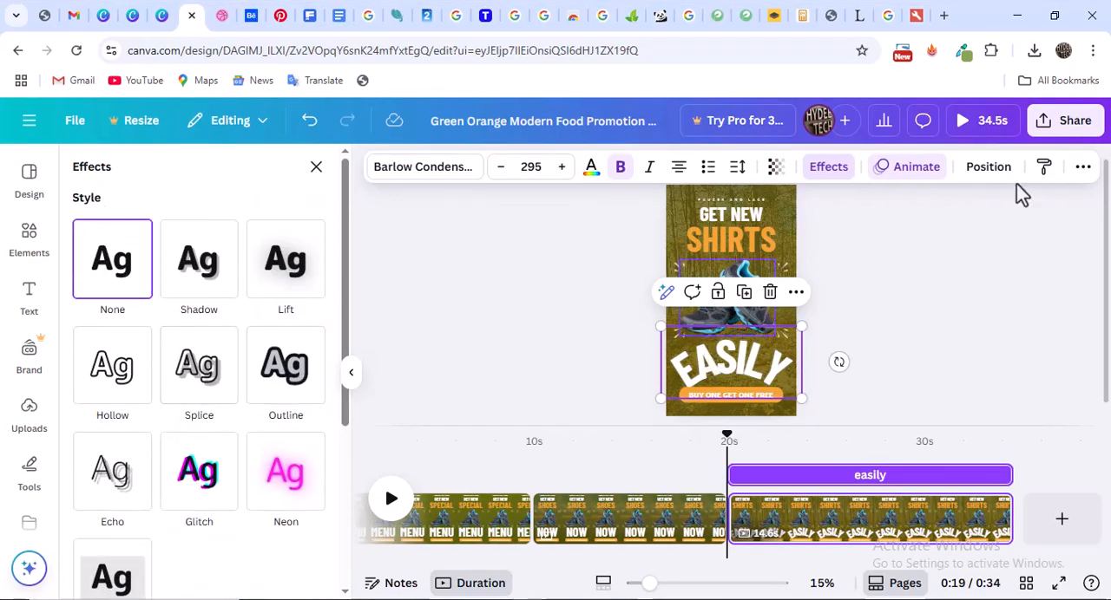
Apply the Typewriter animation to the "easily" heading on the third page
click(927, 174)
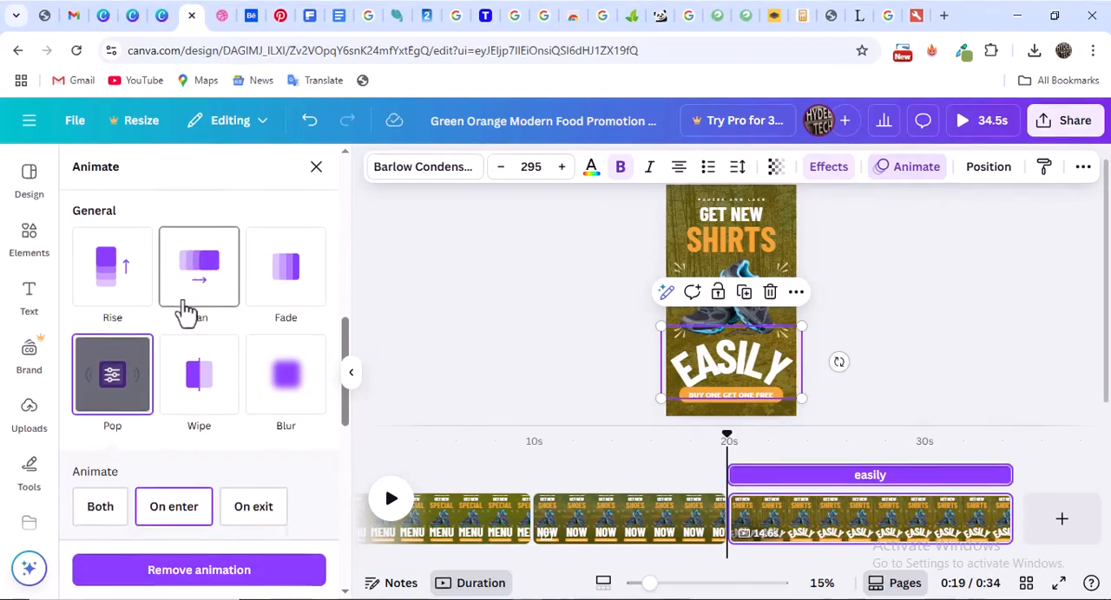
scroll(169, 318, down, 2)
scroll(148, 293, up, 5)
scroll(165, 342, up, 3)
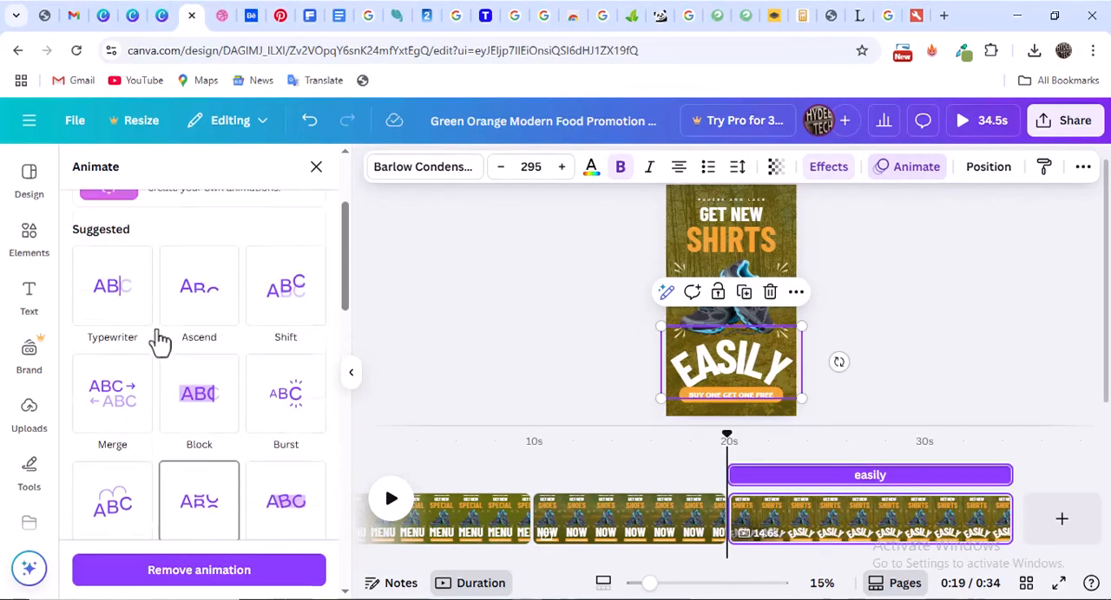
scroll(203, 327, down, 1)
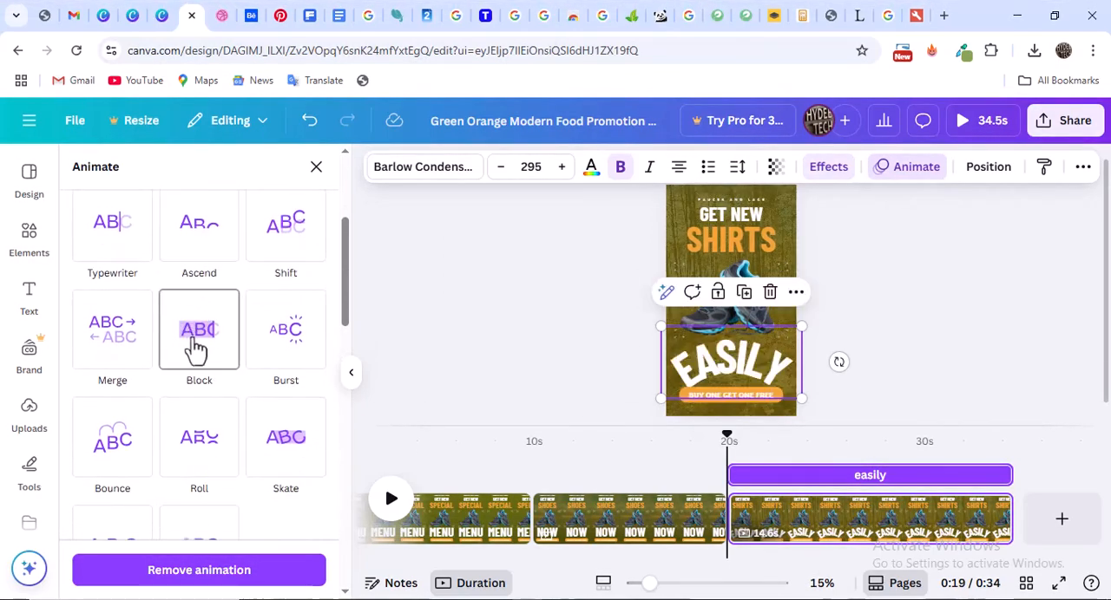
click(113, 233)
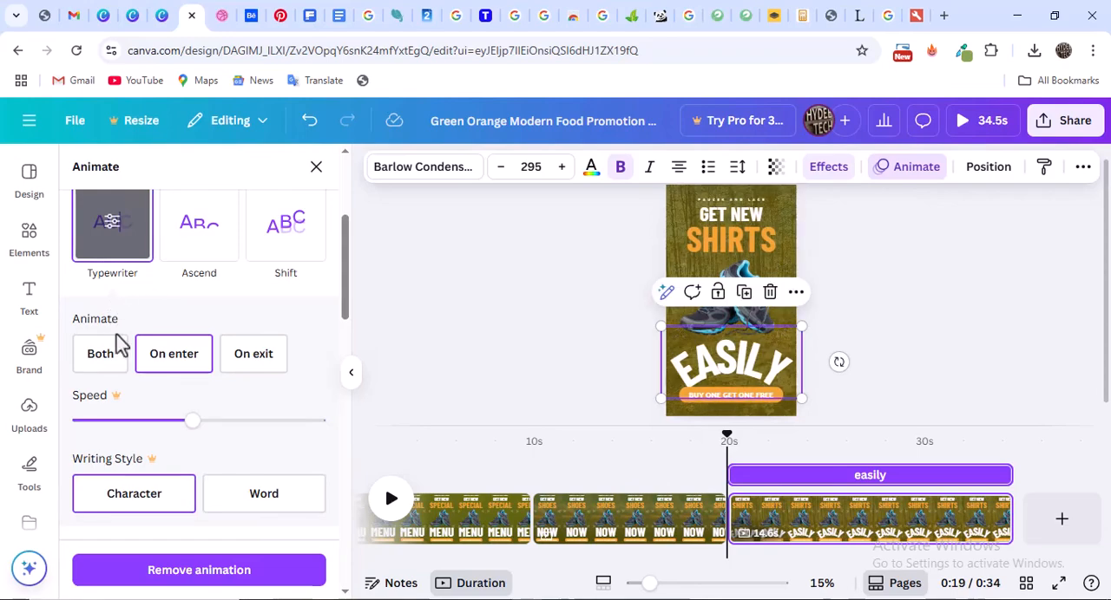
Apply the Shift animation to the "shirts" heading on the third page
click(722, 251)
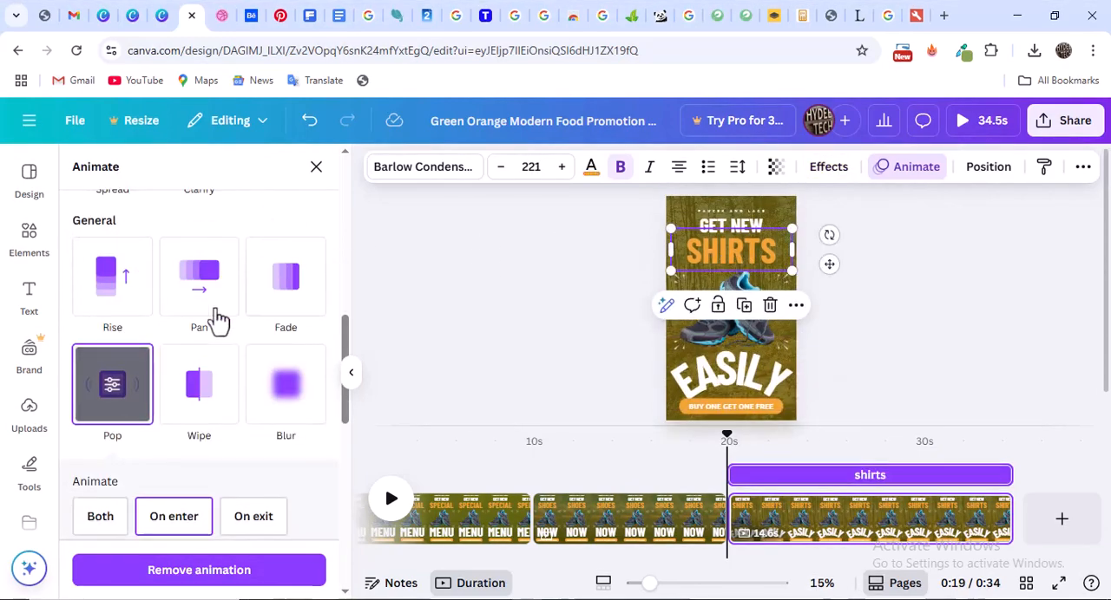
scroll(217, 349, down, 3)
scroll(218, 347, up, 8)
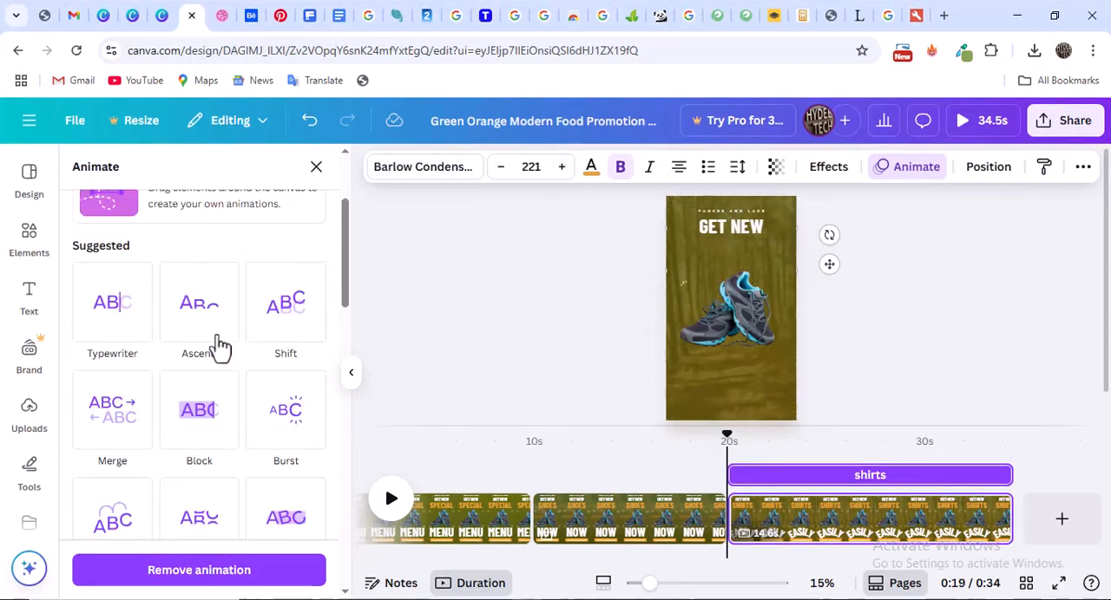
scroll(218, 347, up, 3)
scroll(201, 402, down, 3)
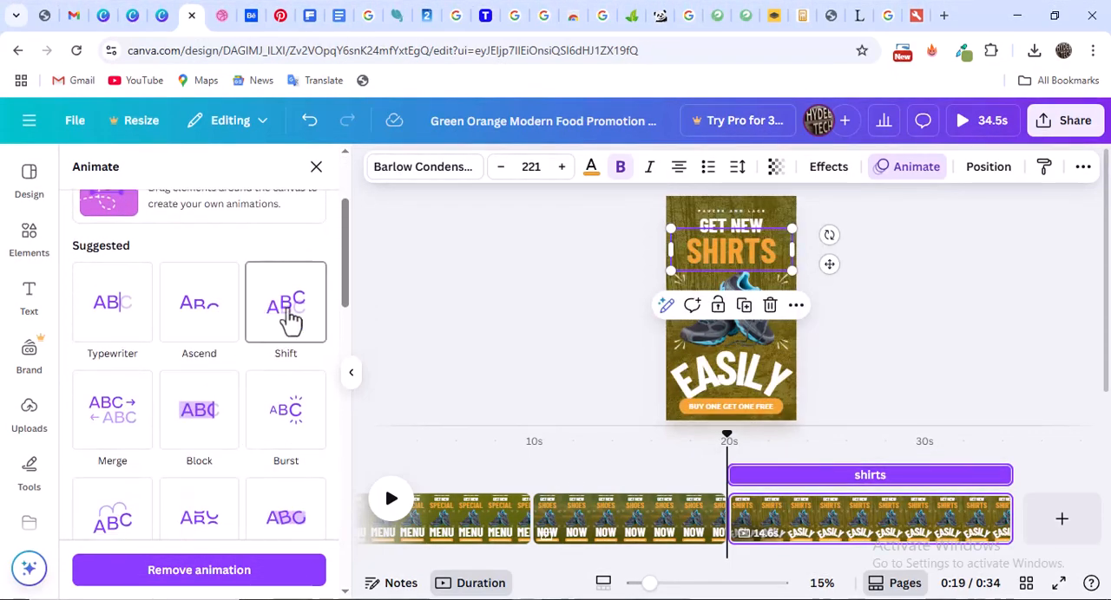
click(292, 311)
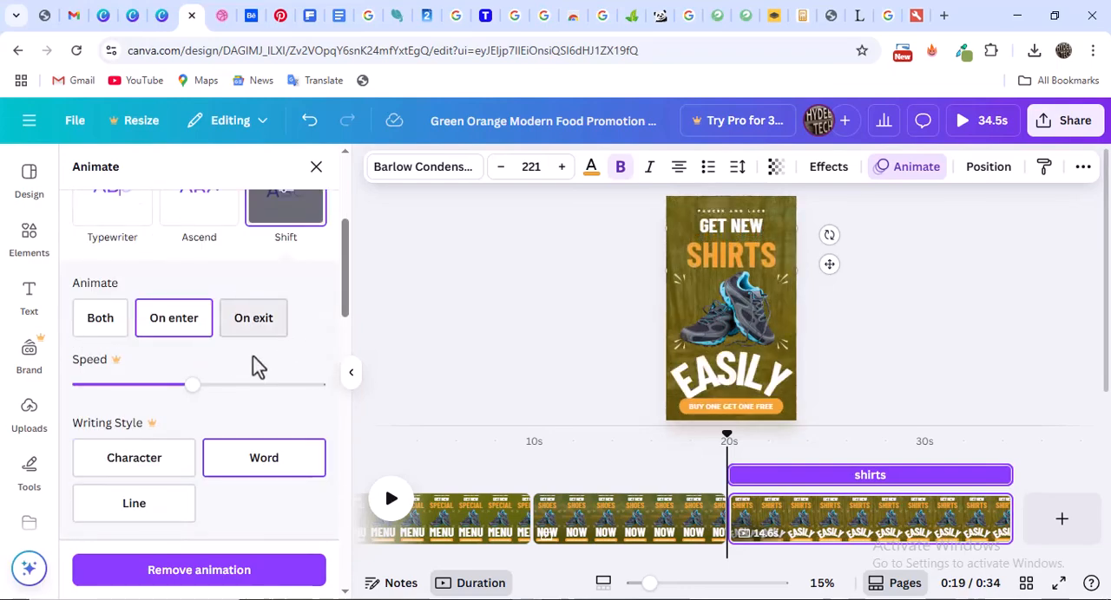
Delete the shoes picture from the third page
click(729, 346)
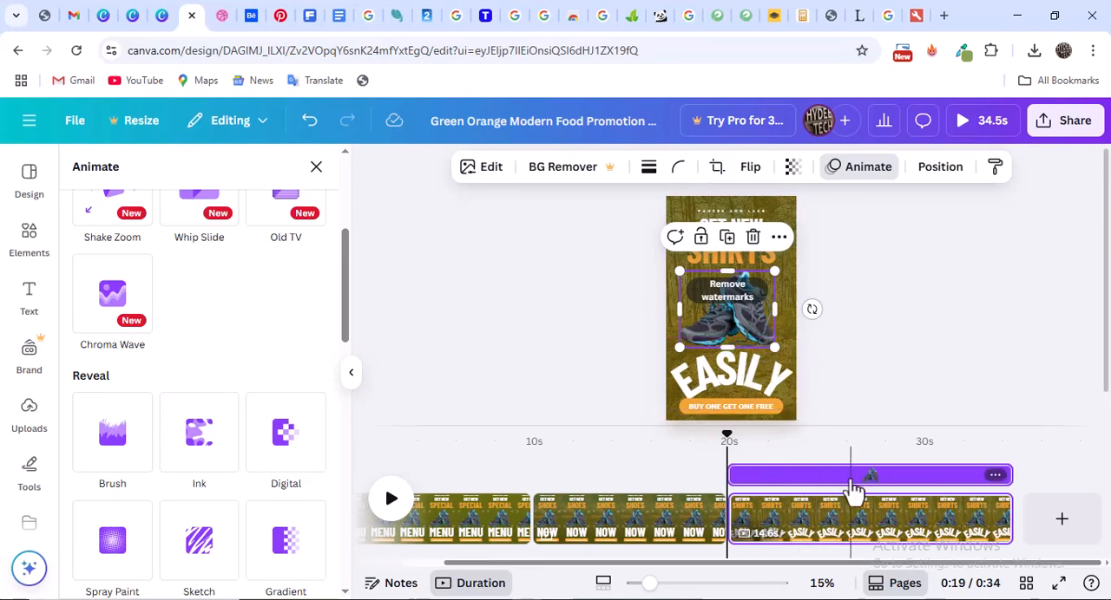
click(910, 483)
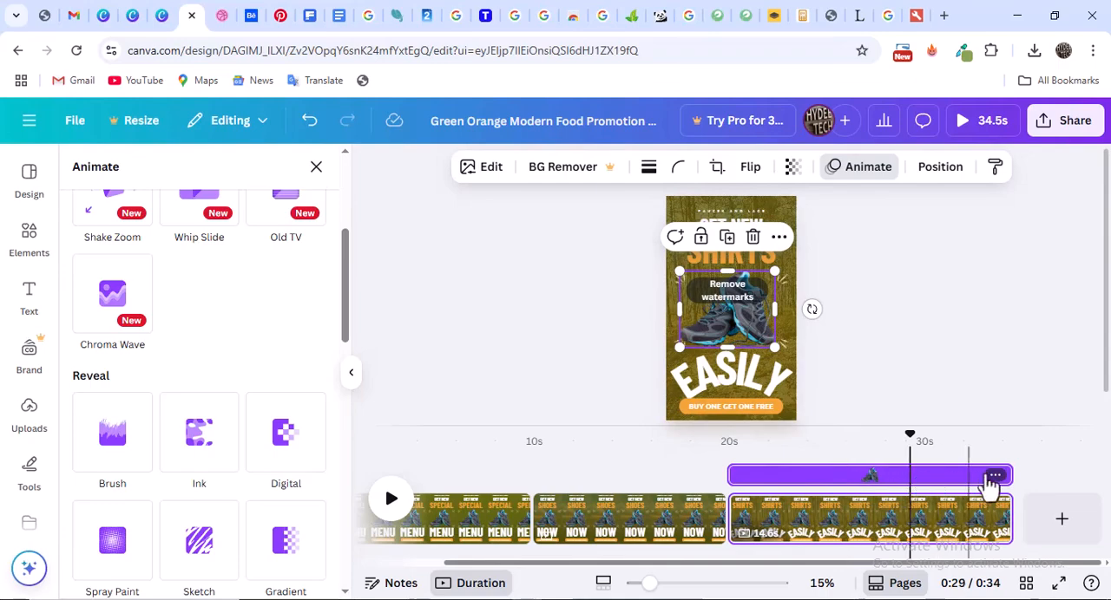
right_click(974, 475)
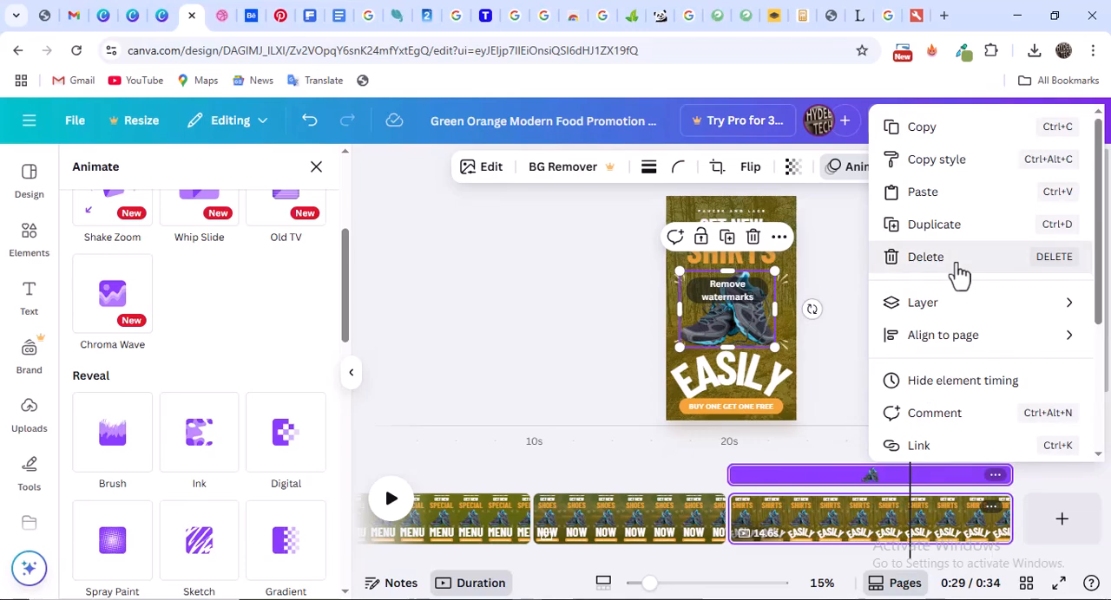
click(925, 257)
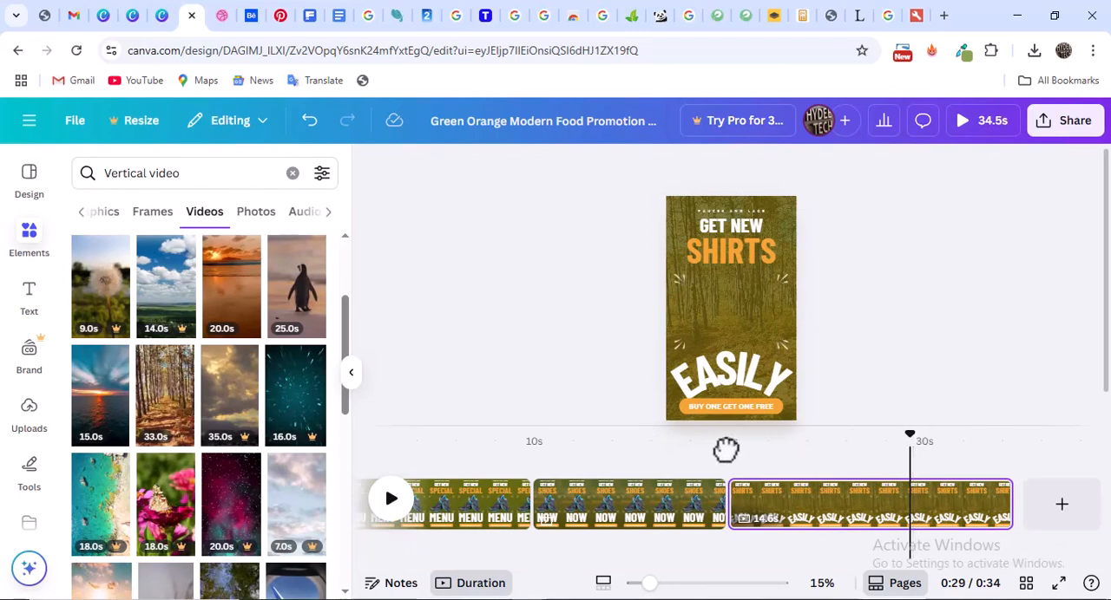
Return the playhead to the start of the video, select the first page and show the audio elements
drag(726, 450, 564, 452)
drag(459, 454, 410, 455)
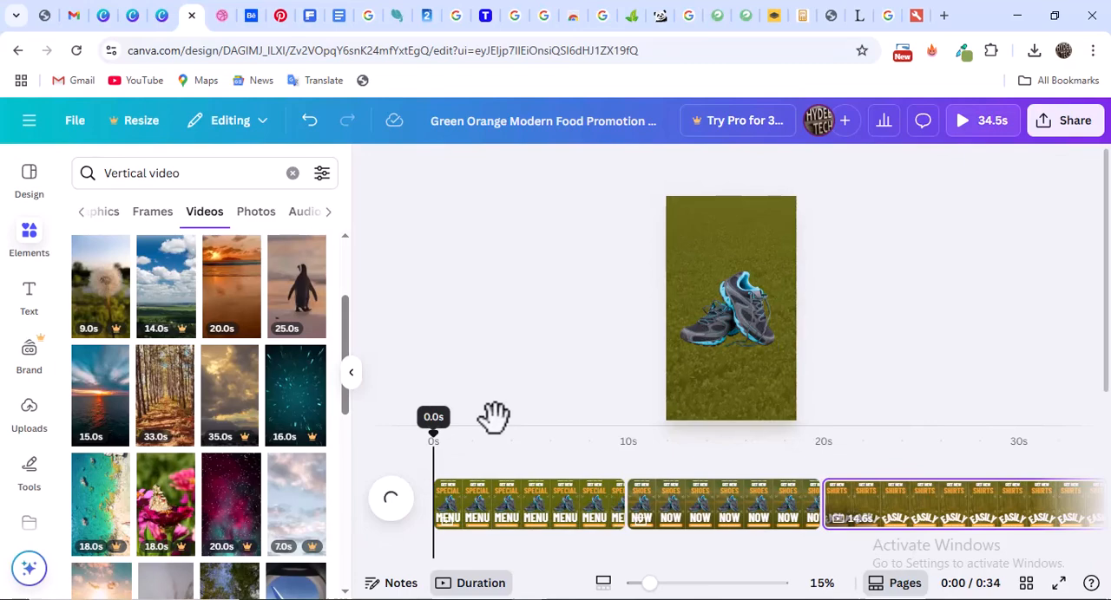
click(619, 512)
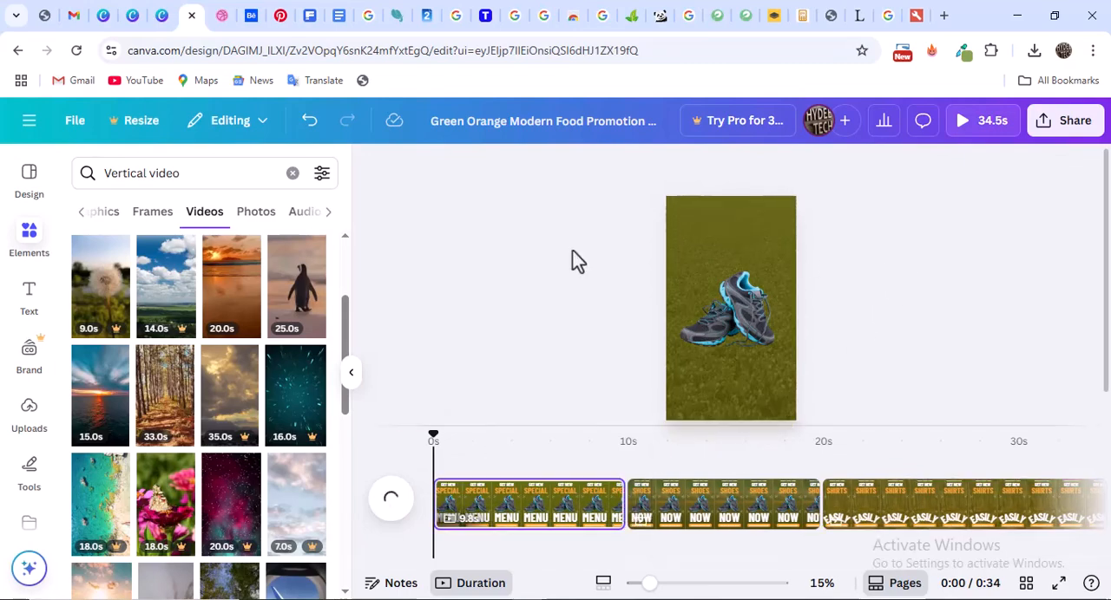
click(303, 212)
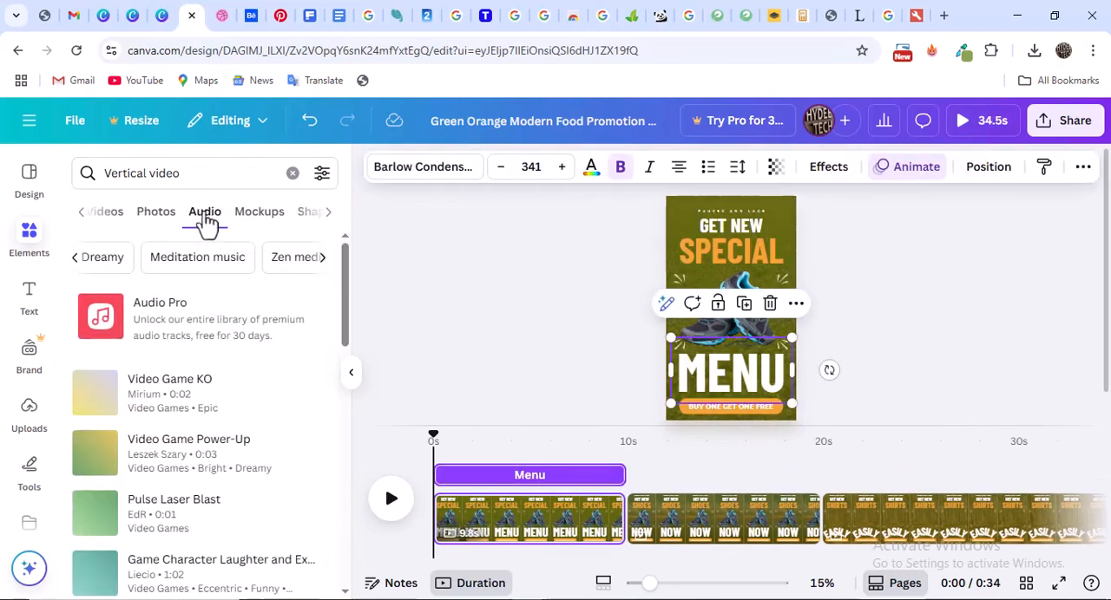
Open pexels.com in a new browser tab
click(943, 14)
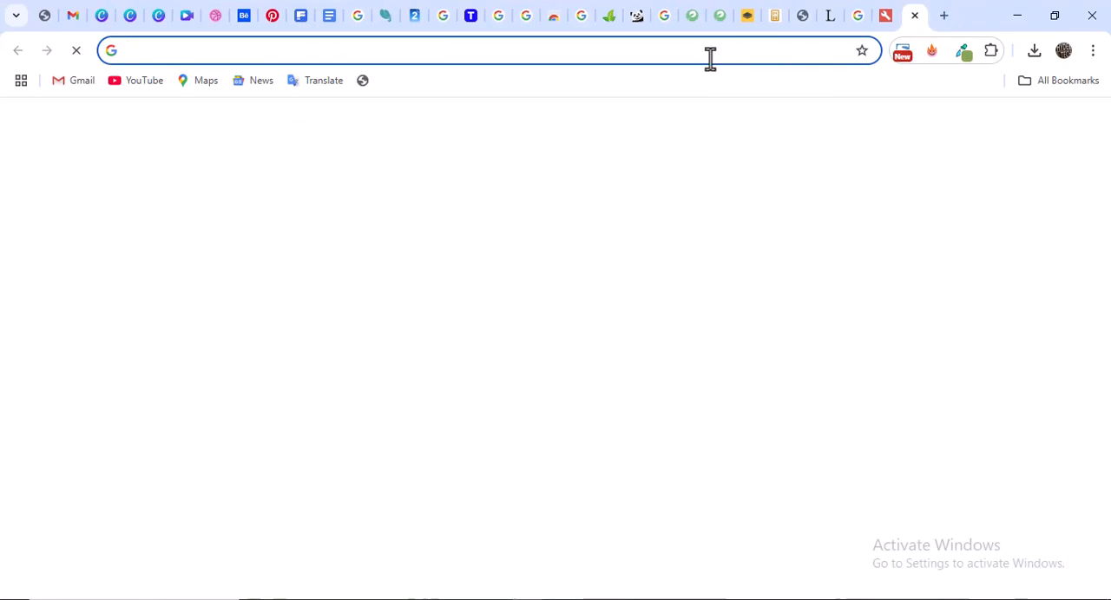
text(p)
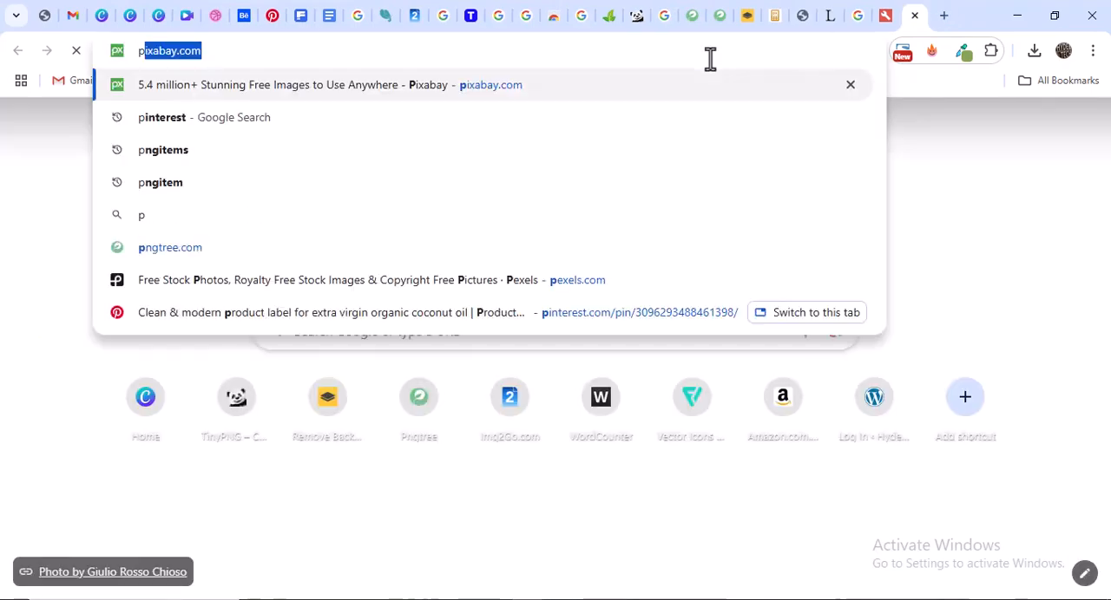
text(exels.com)
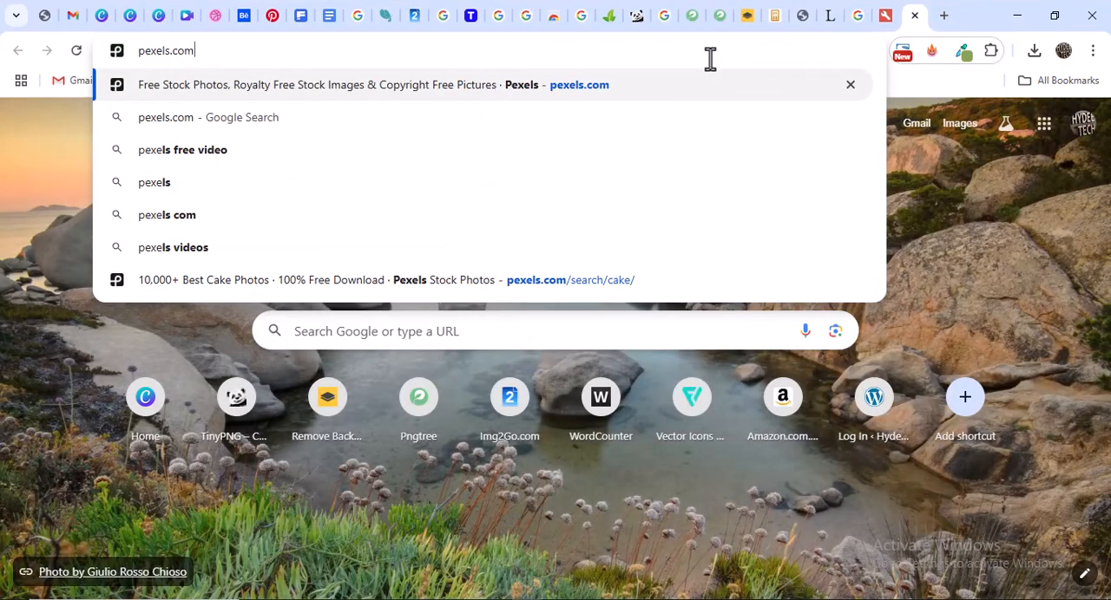
key(Return)
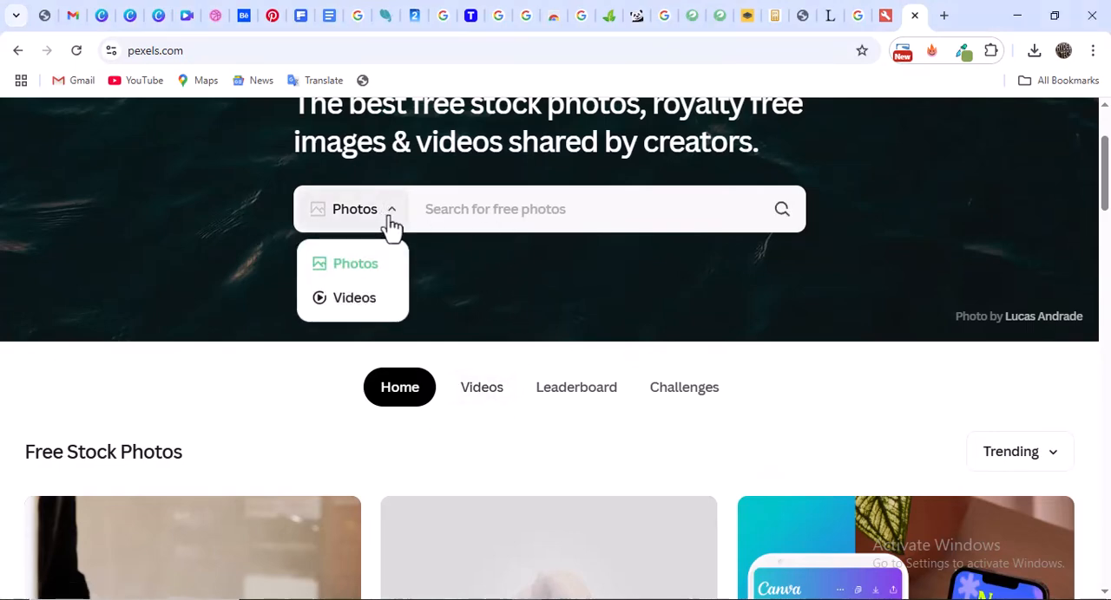
Go to pixabay.com in place of the pexels.com page
click(473, 57)
text(p)
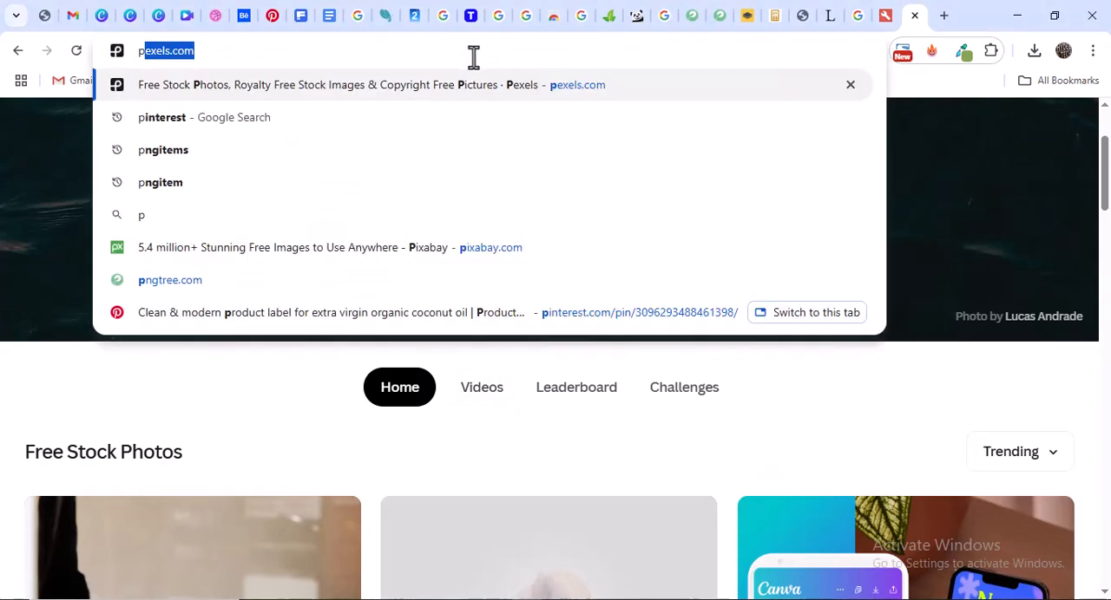
text(ixabay.com)
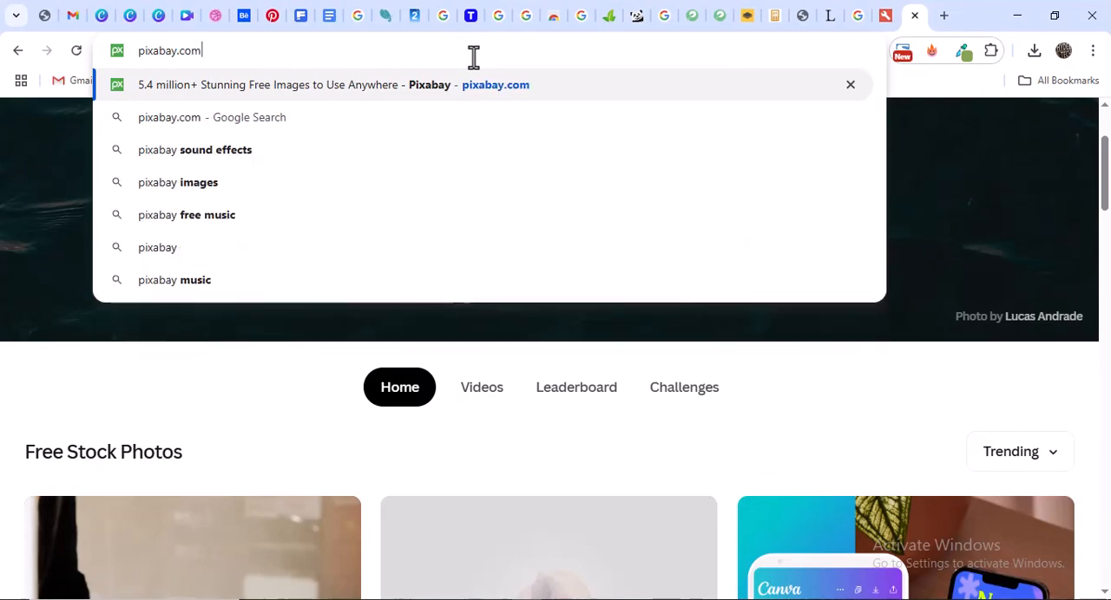
key(Return)
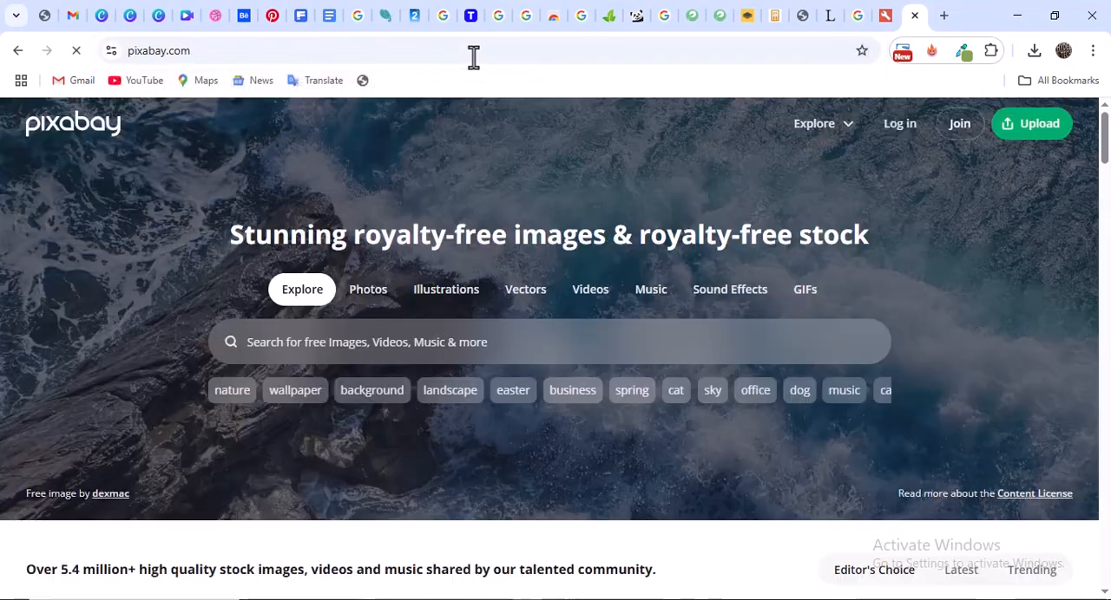
Open Pixabay's royalty-free music category and list the "no copyright music" tracks
scroll(427, 304, down, 1)
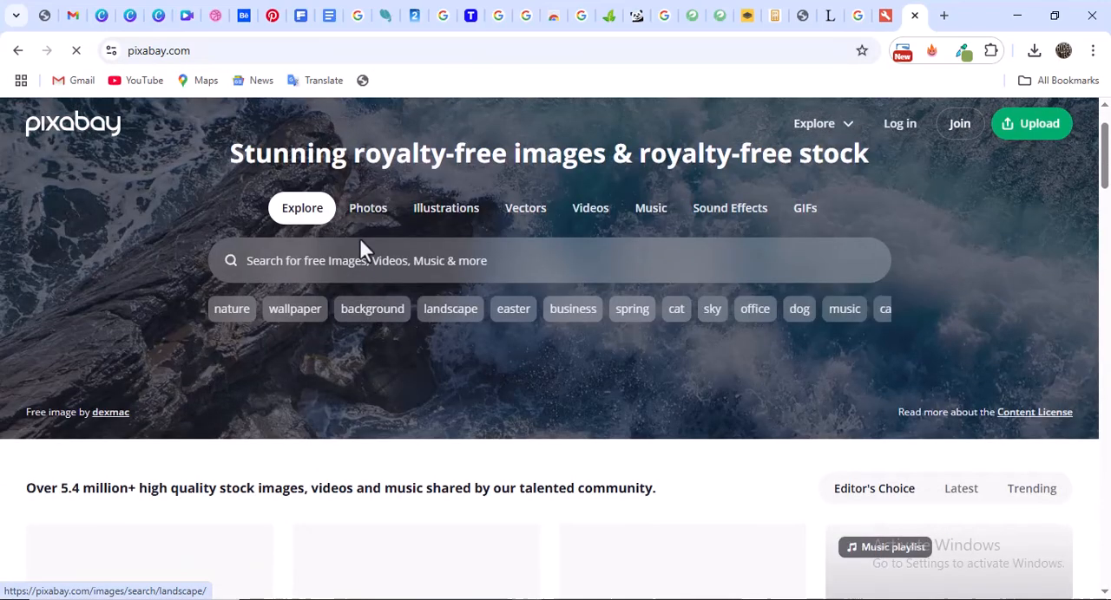
click(662, 222)
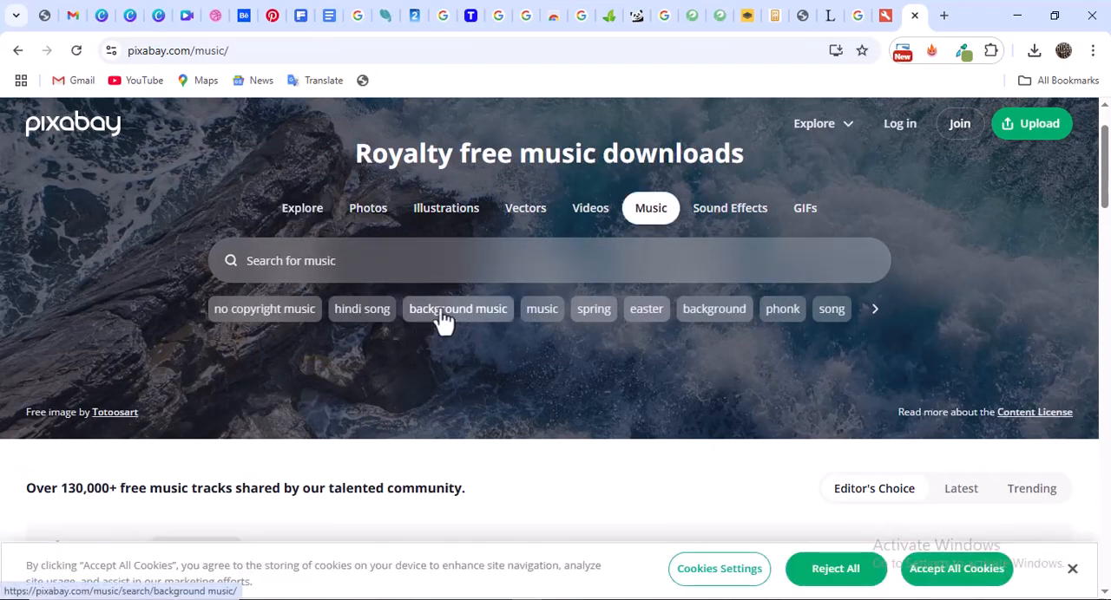
scroll(439, 313, down, 1)
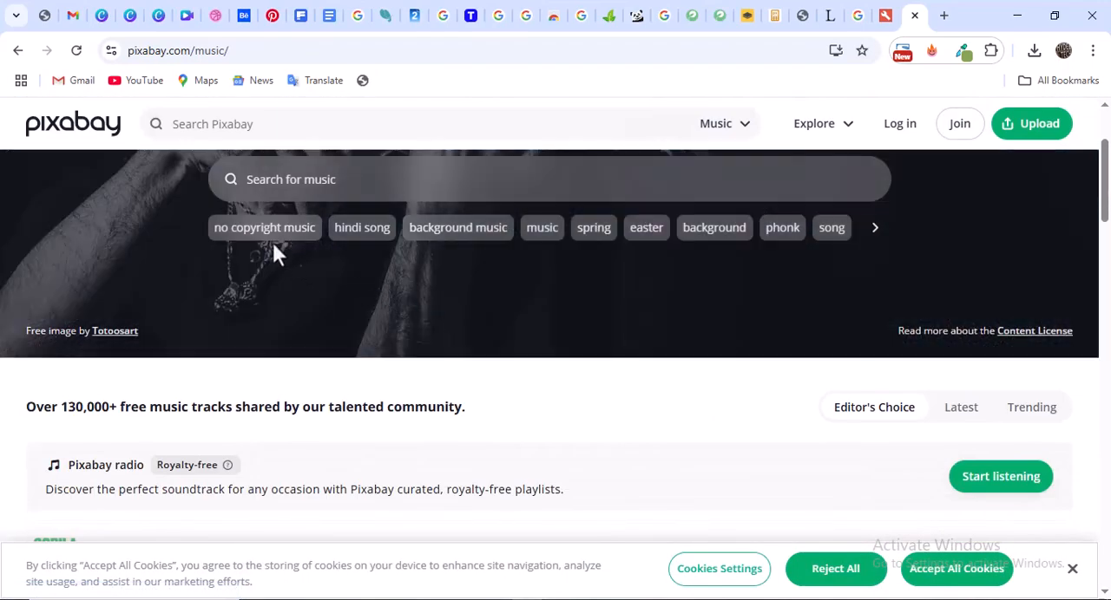
click(244, 248)
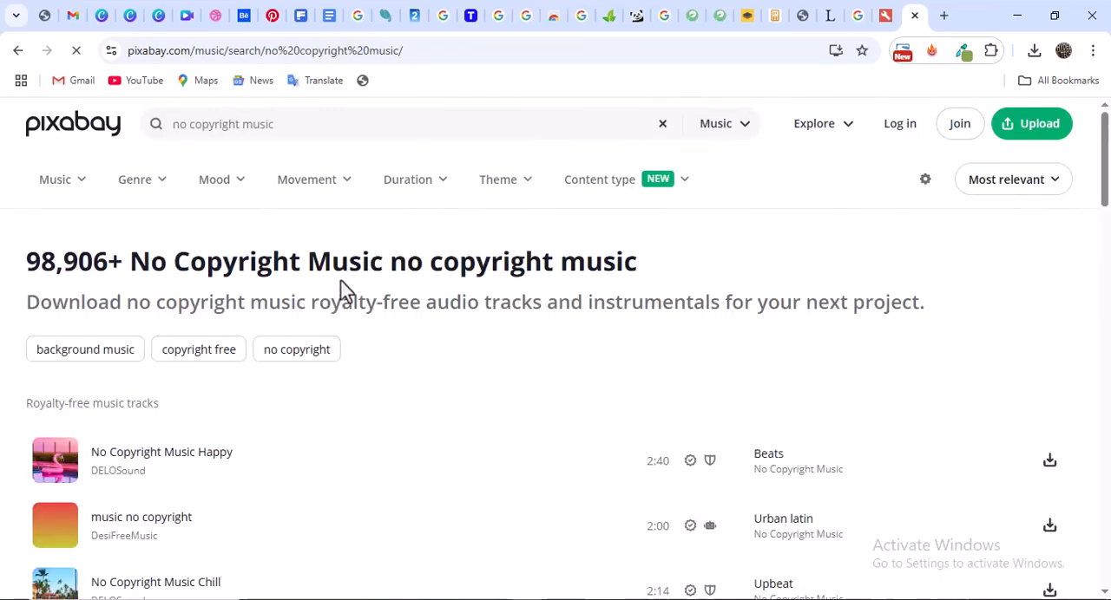
Download the 0:24 "Best Background Music no Copyright" track as best-background-music-no-copyright-244084 to the Graphics Design folder
scroll(124, 300, down, 3)
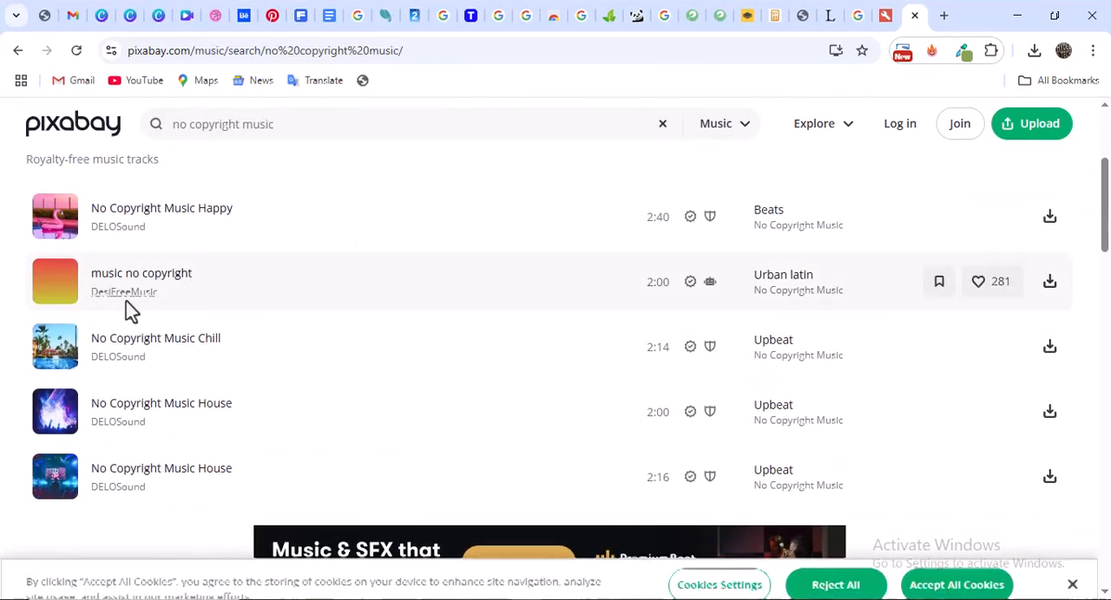
scroll(189, 347, down, 7)
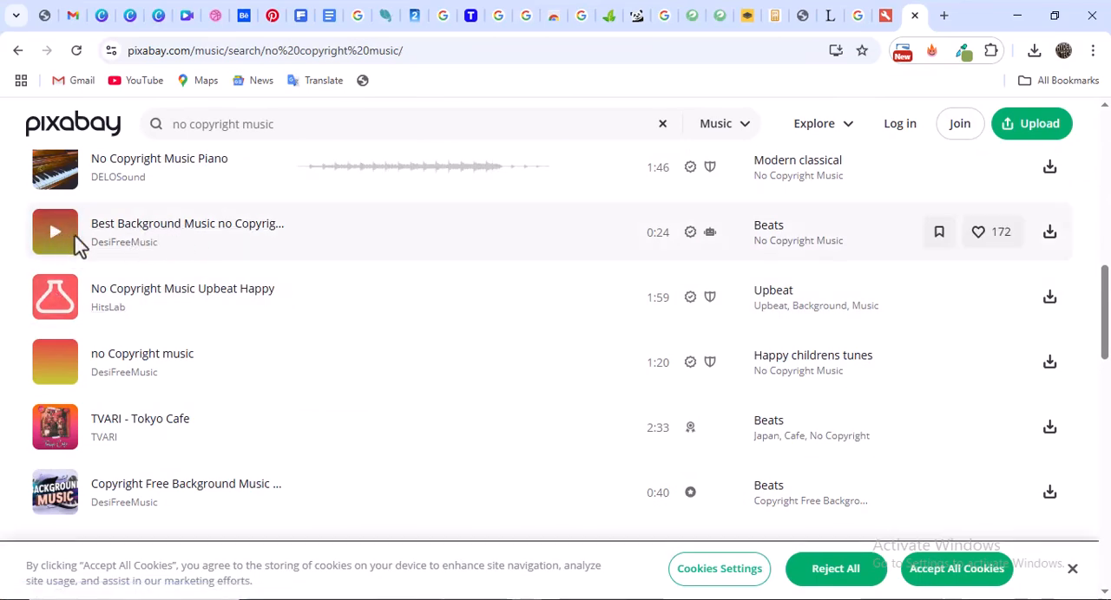
click(56, 232)
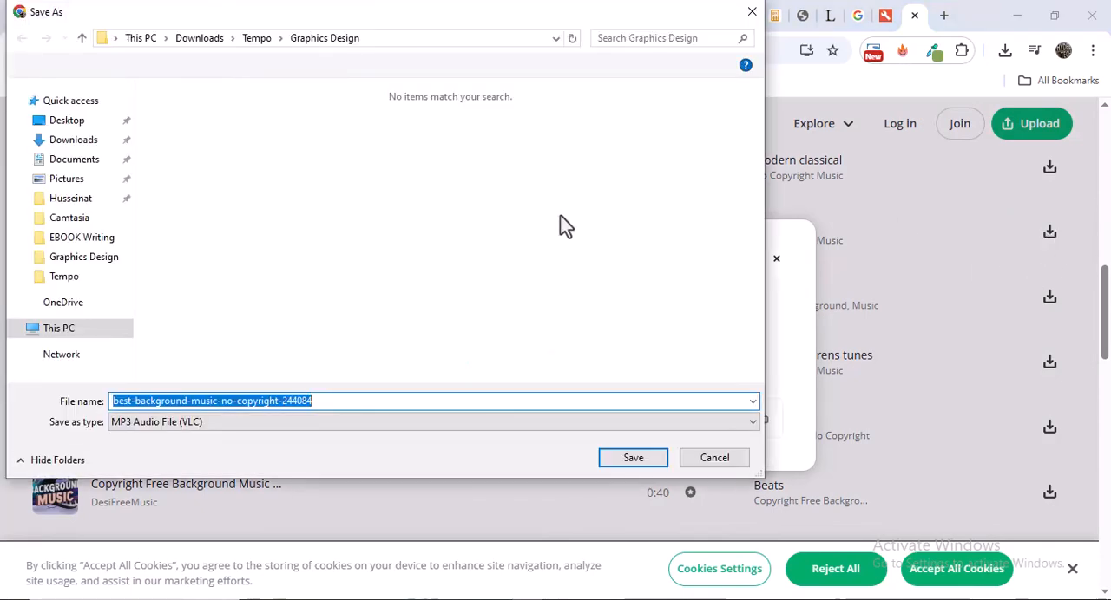
click(638, 465)
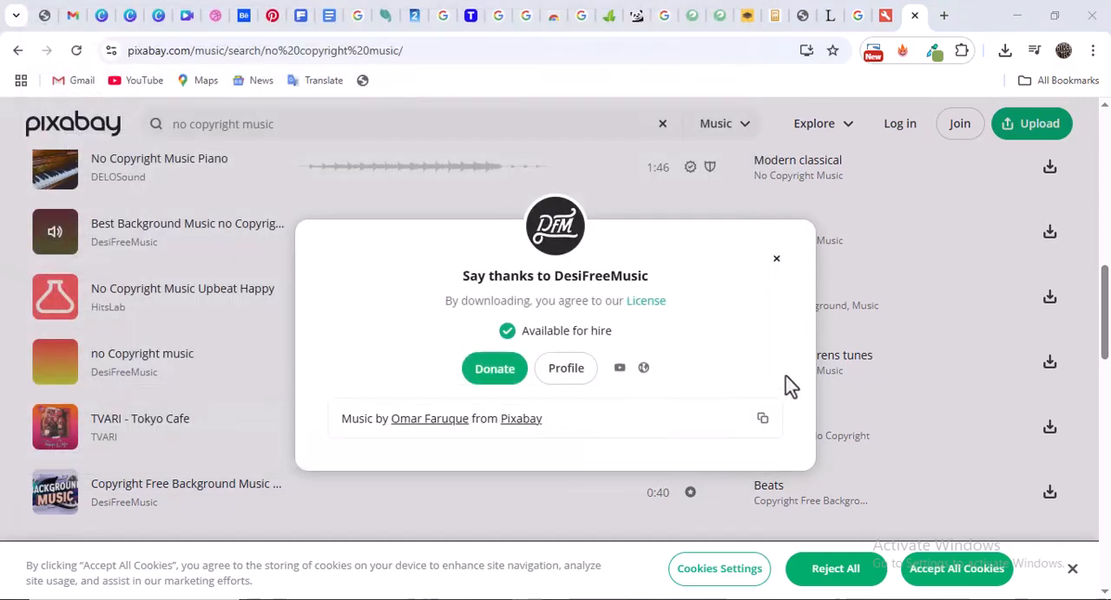
click(777, 261)
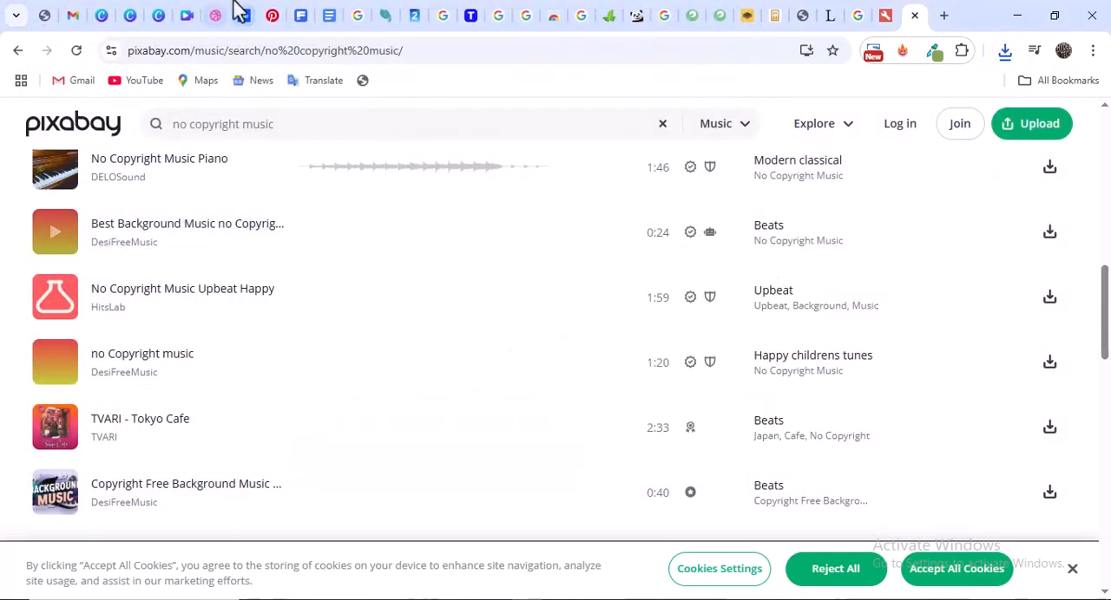
Switch back to the Canva design, upload best-background-music-no-copyright-244084 and place it on the timeline from about 15 seconds
click(186, 16)
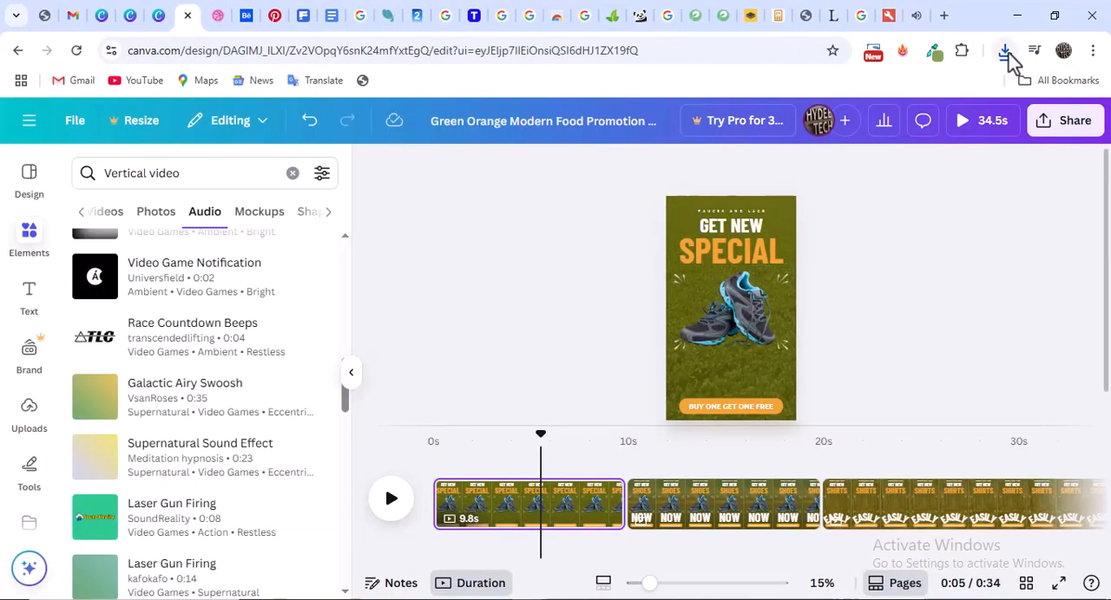
click(1005, 52)
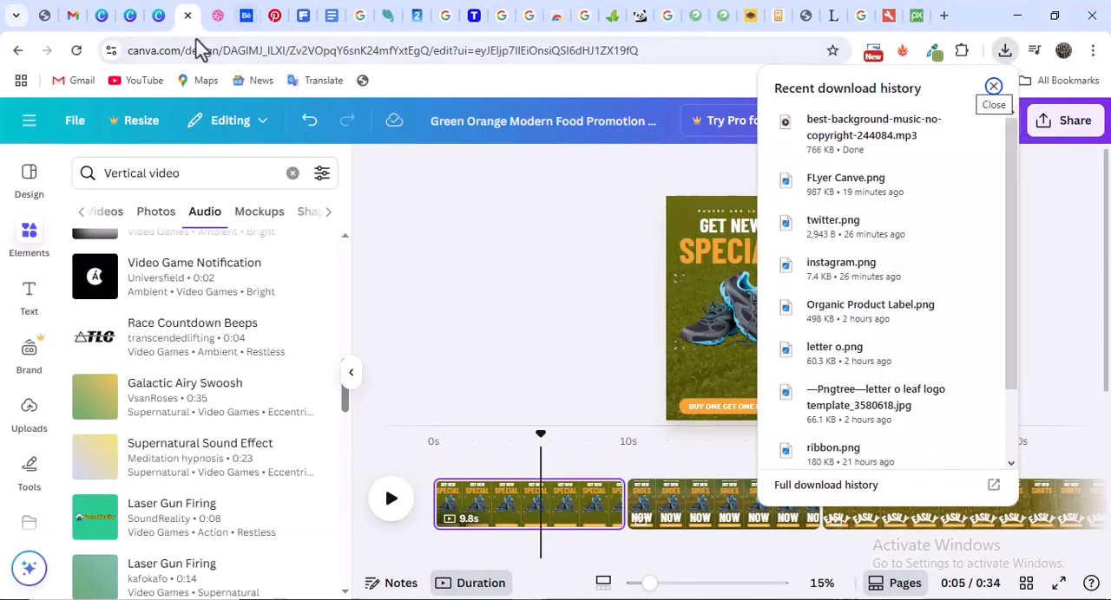
click(24, 422)
click(28, 423)
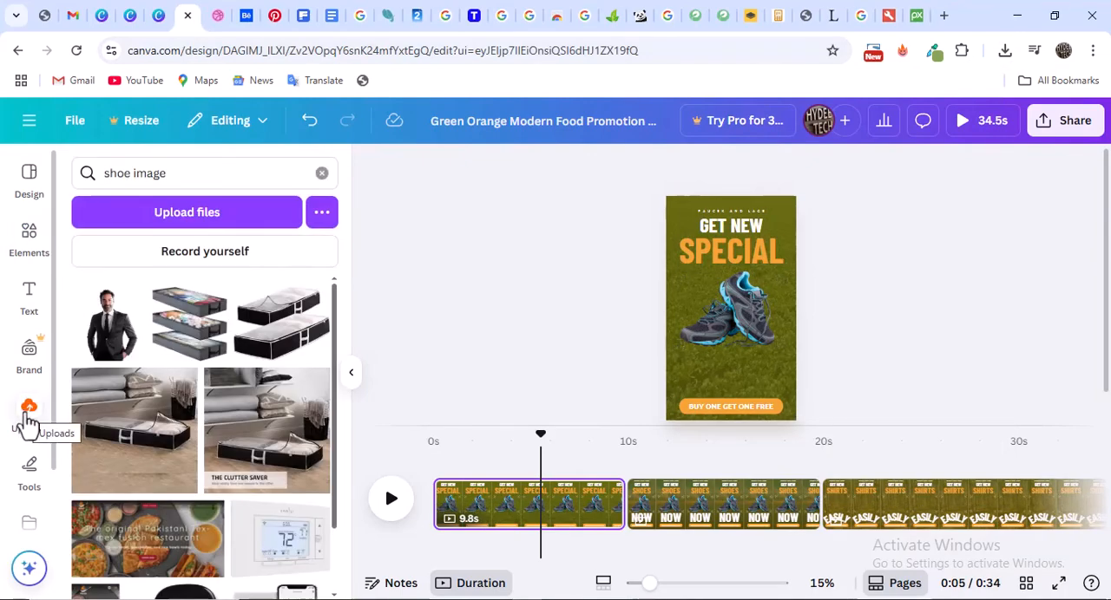
click(178, 217)
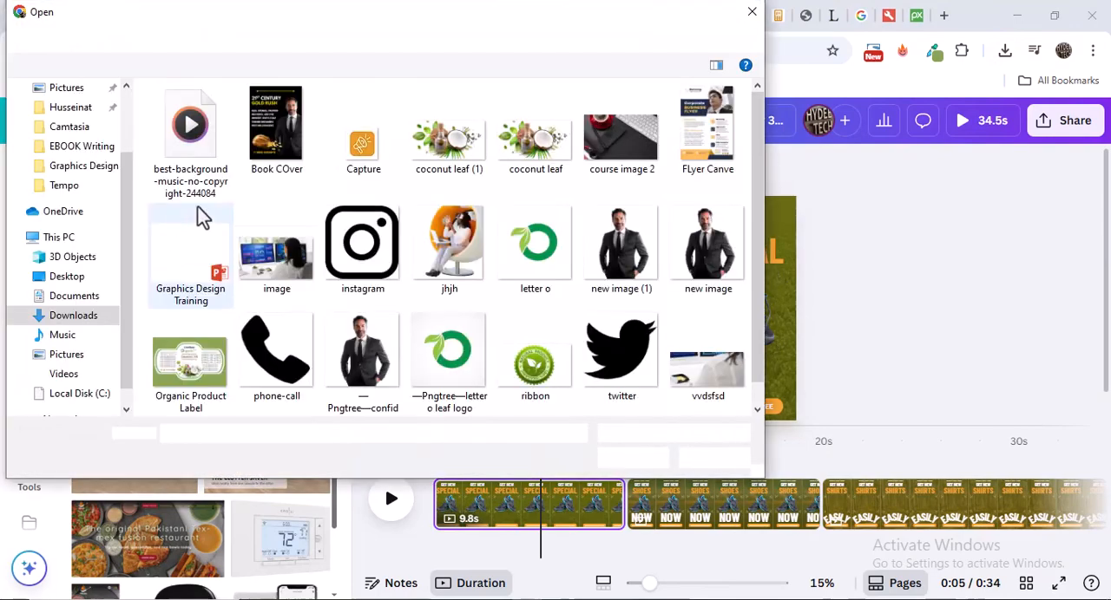
click(186, 122)
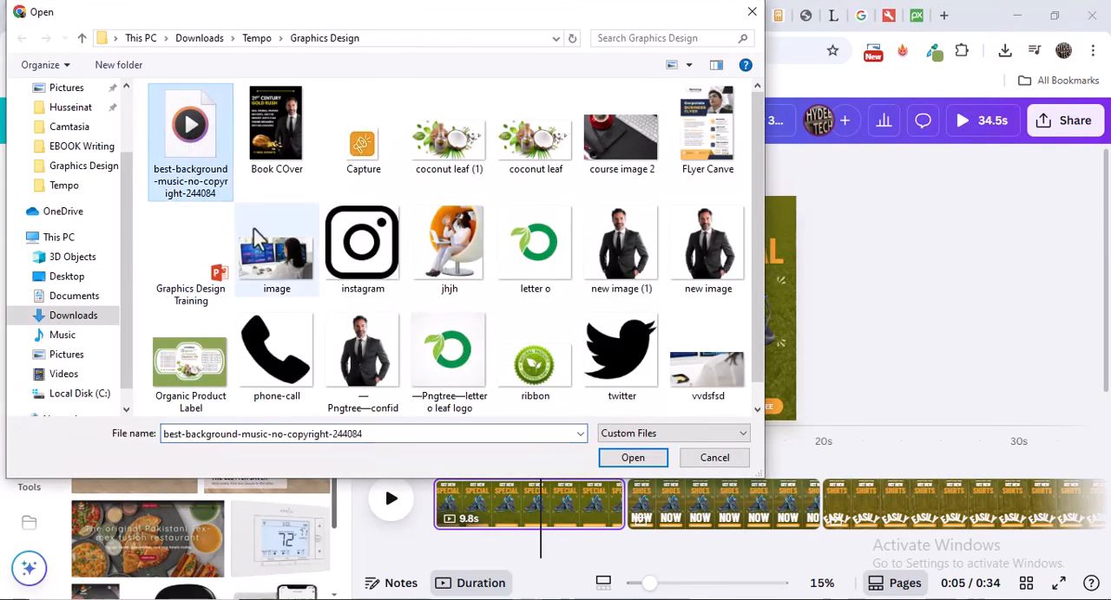
click(633, 458)
click(323, 175)
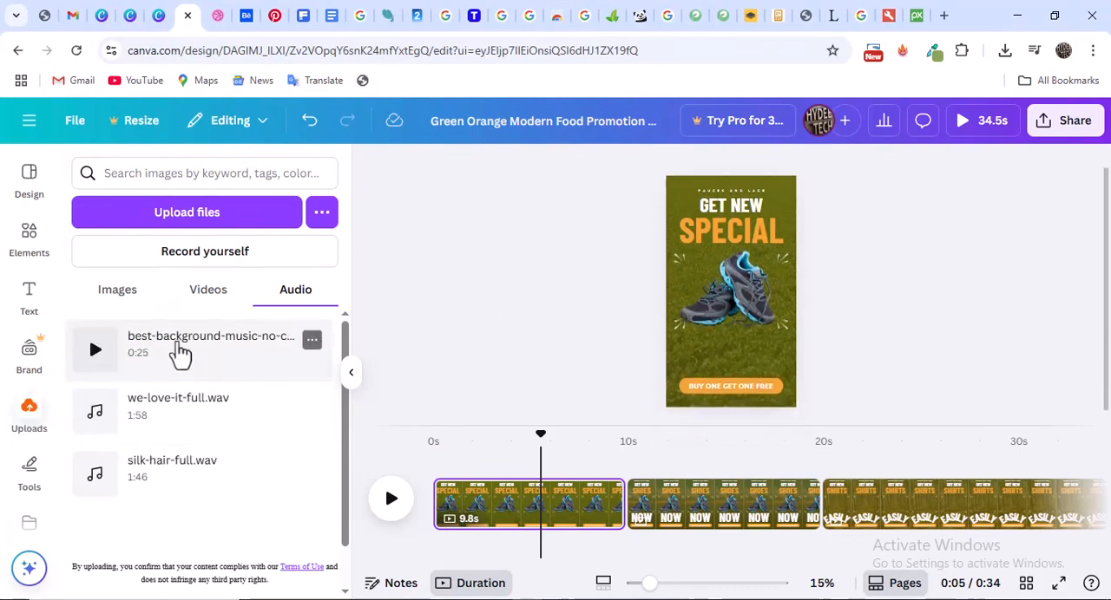
drag(204, 356, 786, 550)
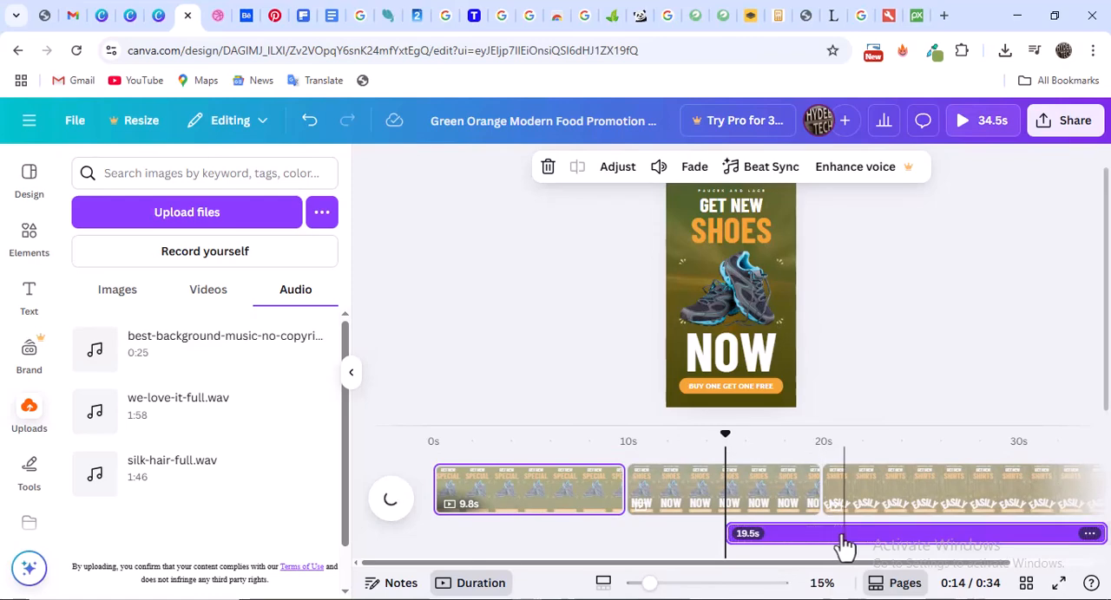
drag(839, 540, 653, 545)
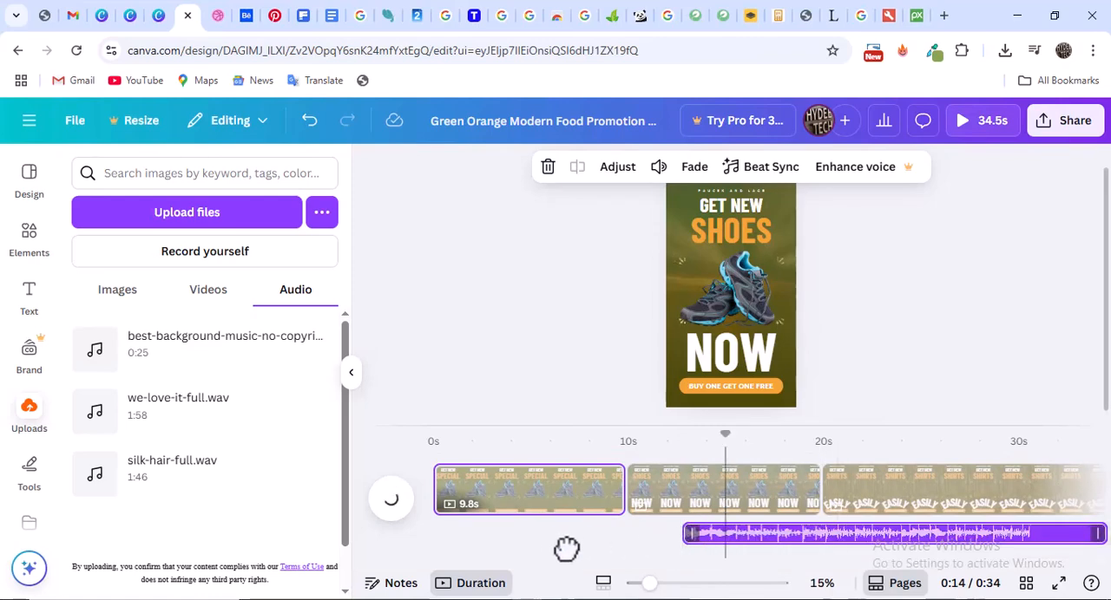
drag(566, 548, 452, 544)
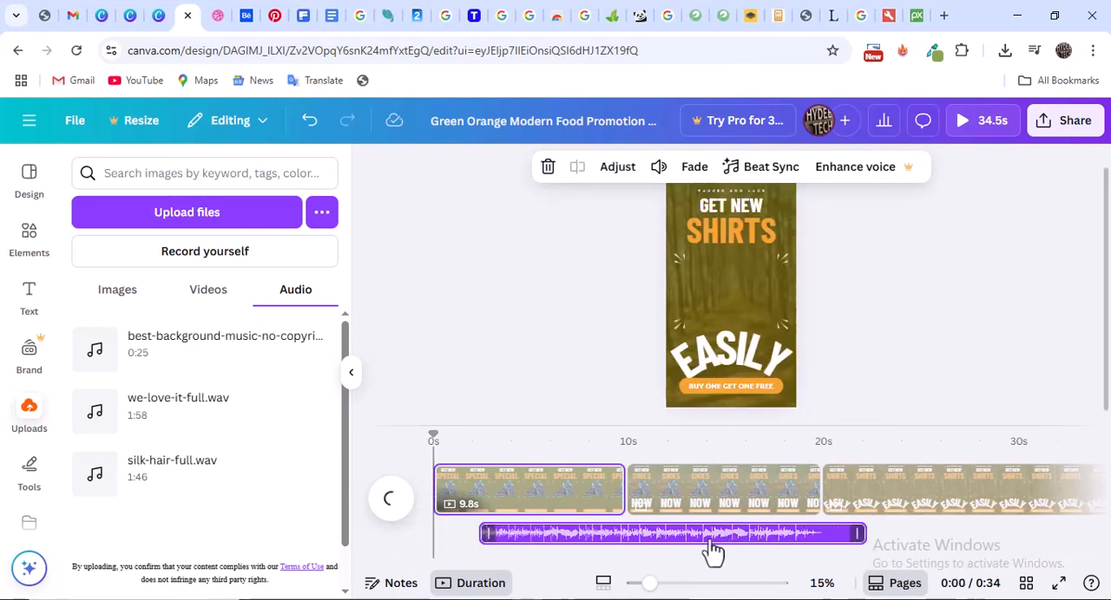
drag(703, 537, 647, 535)
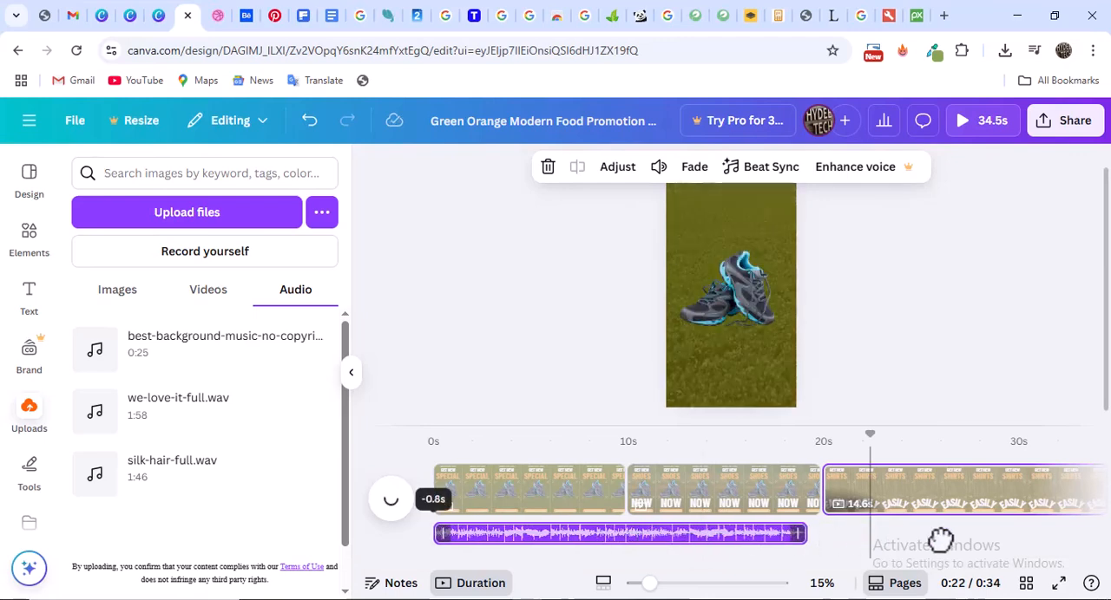
key(ctrl+z)
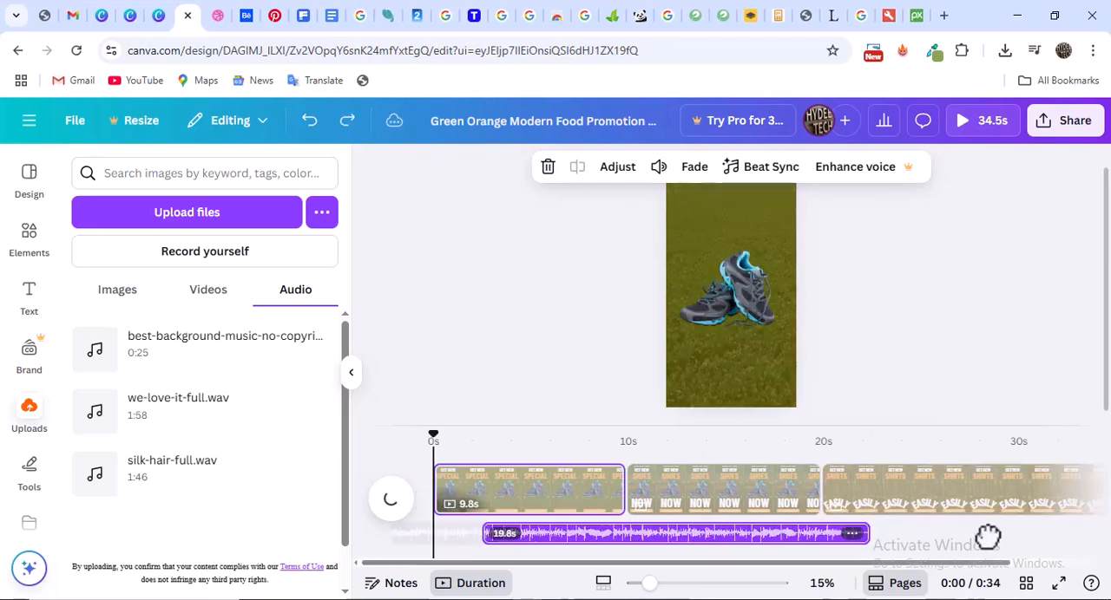
key(ctrl+y)
drag(987, 537, 987, 536)
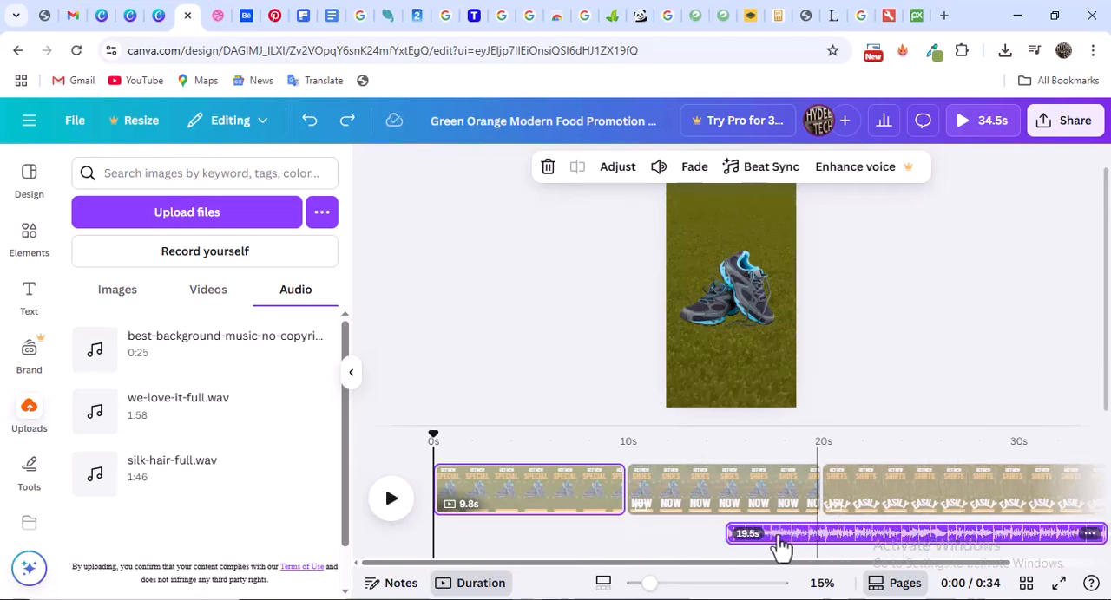
Move the background music clip to the start of the video and duplicate it to fill the remaining 10 seconds
drag(779, 539, 513, 531)
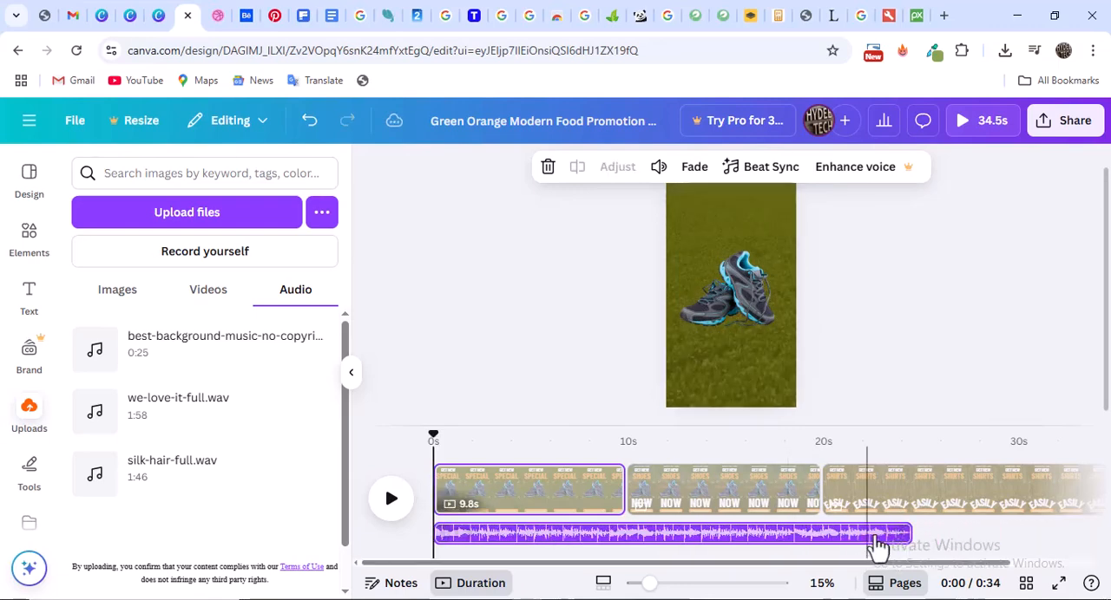
key(ctrl+d)
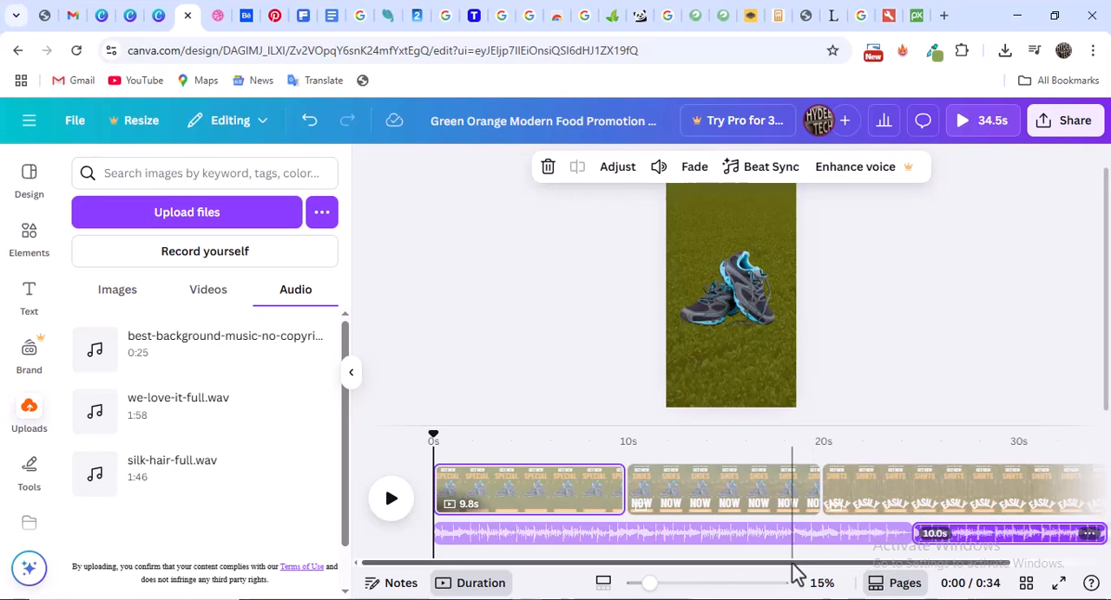
drag(809, 564, 973, 566)
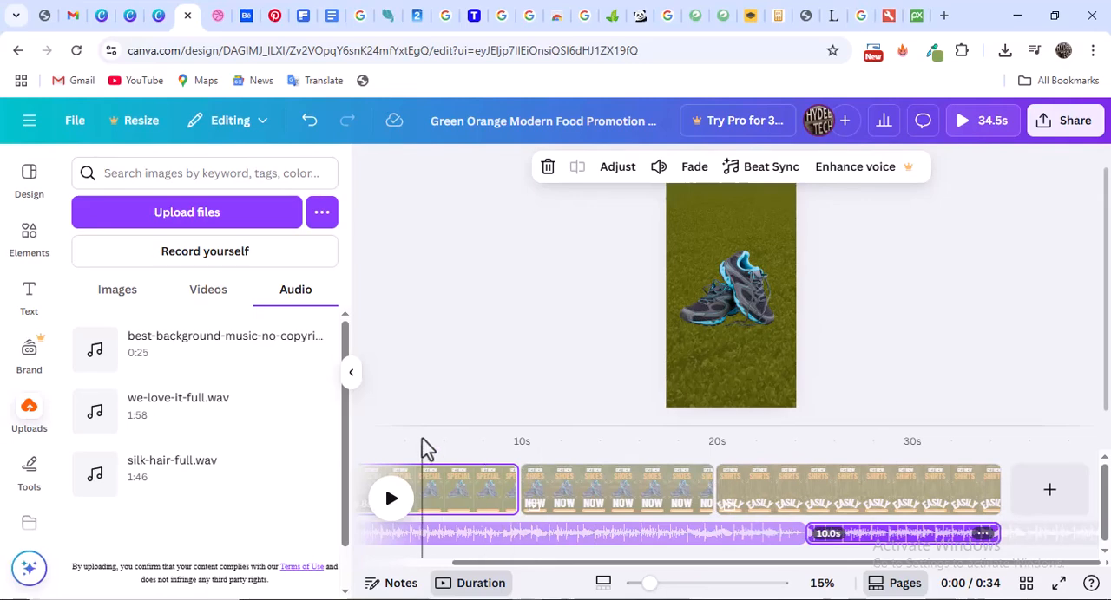
Lower the volume of the duplicated 10-second music clip below 100
click(661, 170)
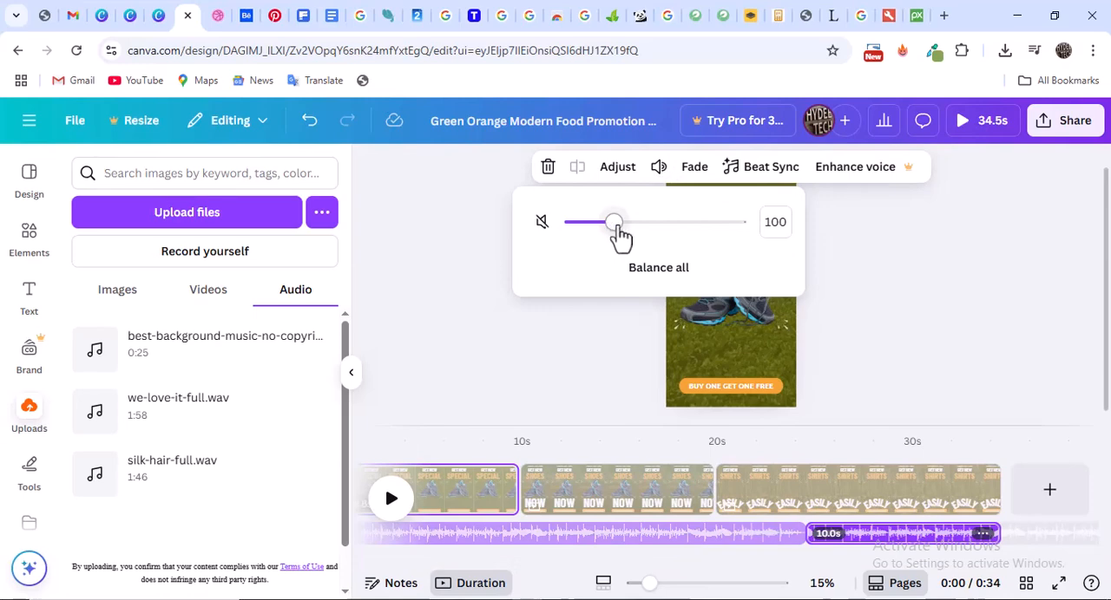
drag(613, 228, 591, 242)
click(887, 245)
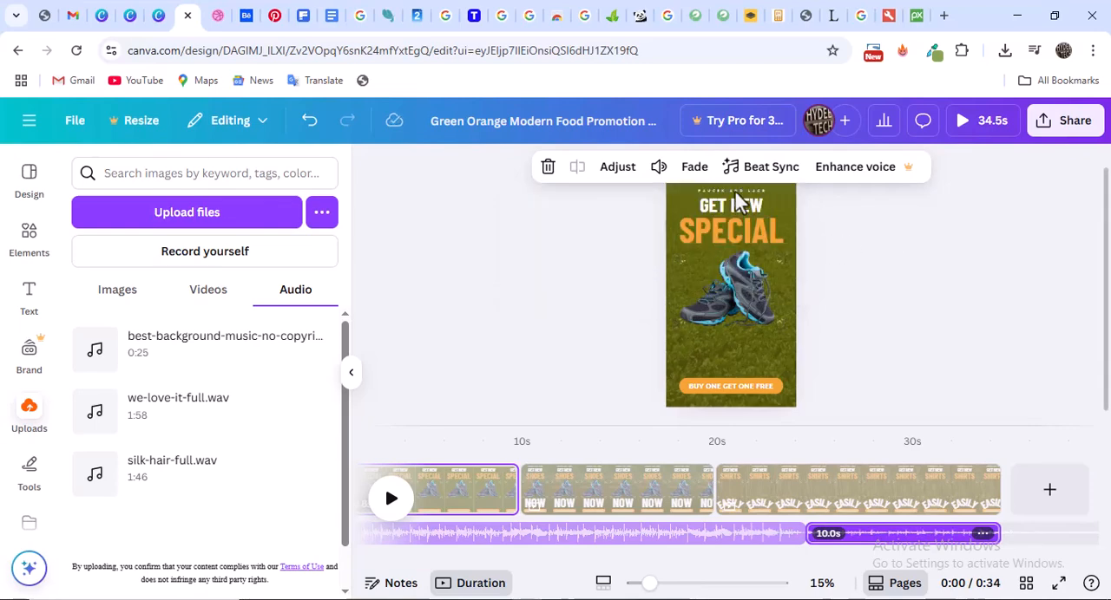
Check the fade in and fade out settings of the second music clip
click(695, 182)
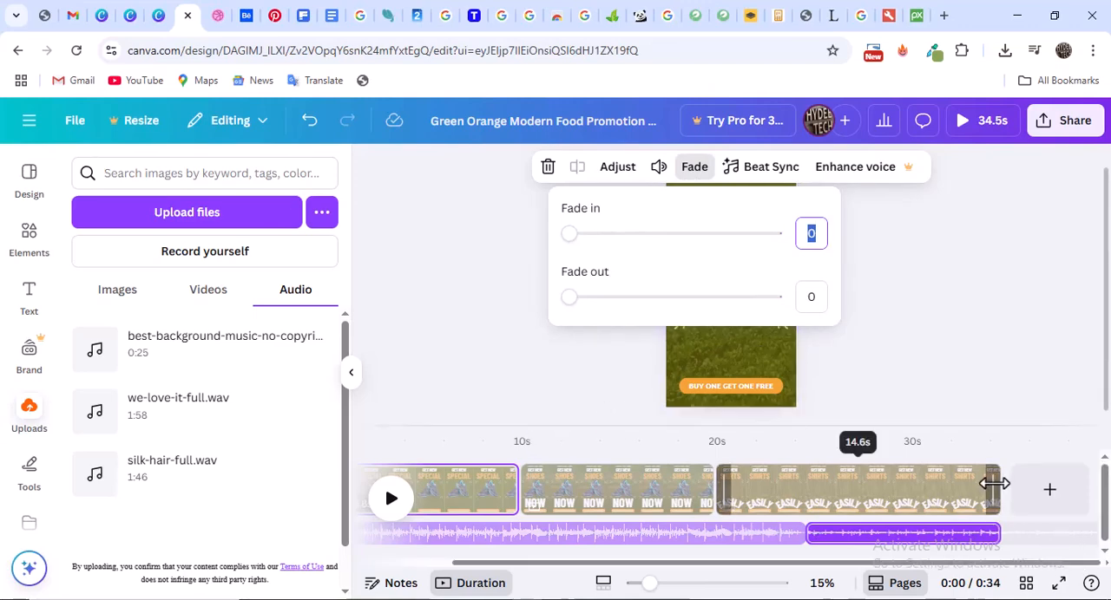
click(912, 334)
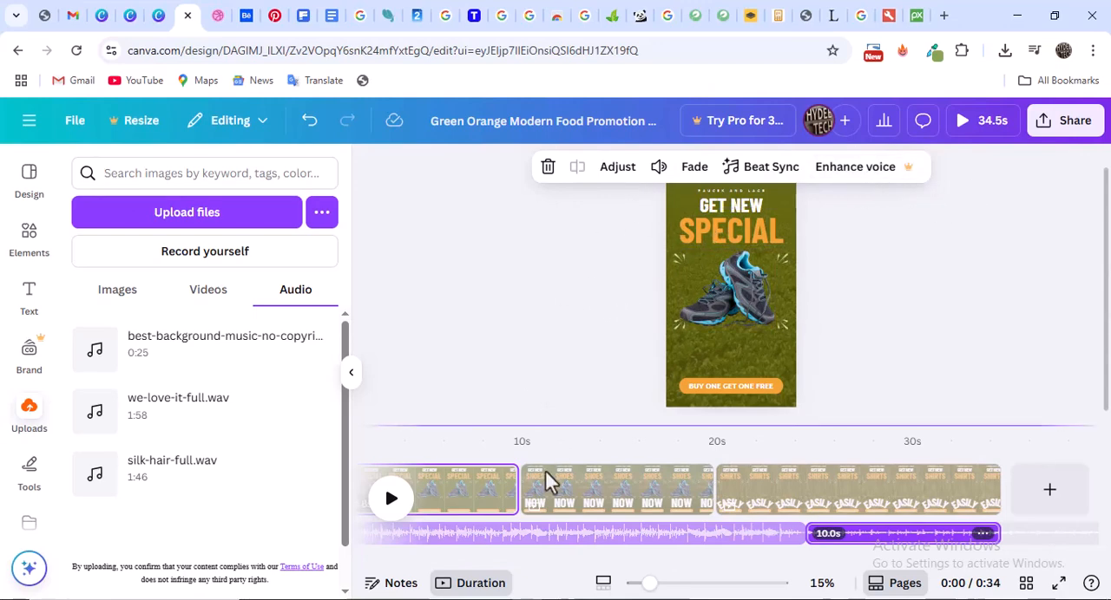
right_click(503, 496)
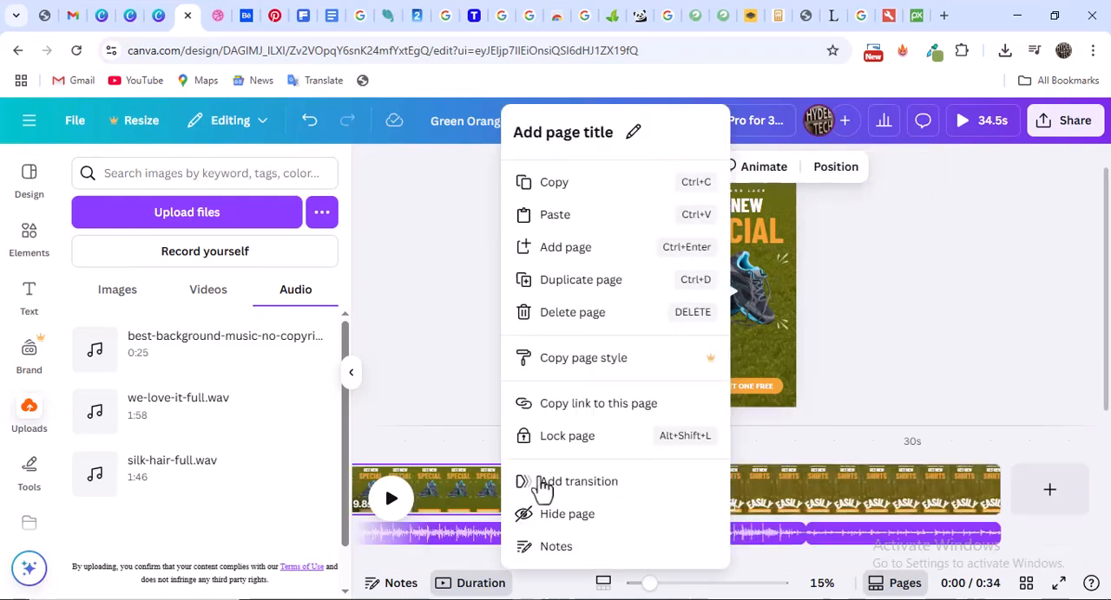
click(452, 417)
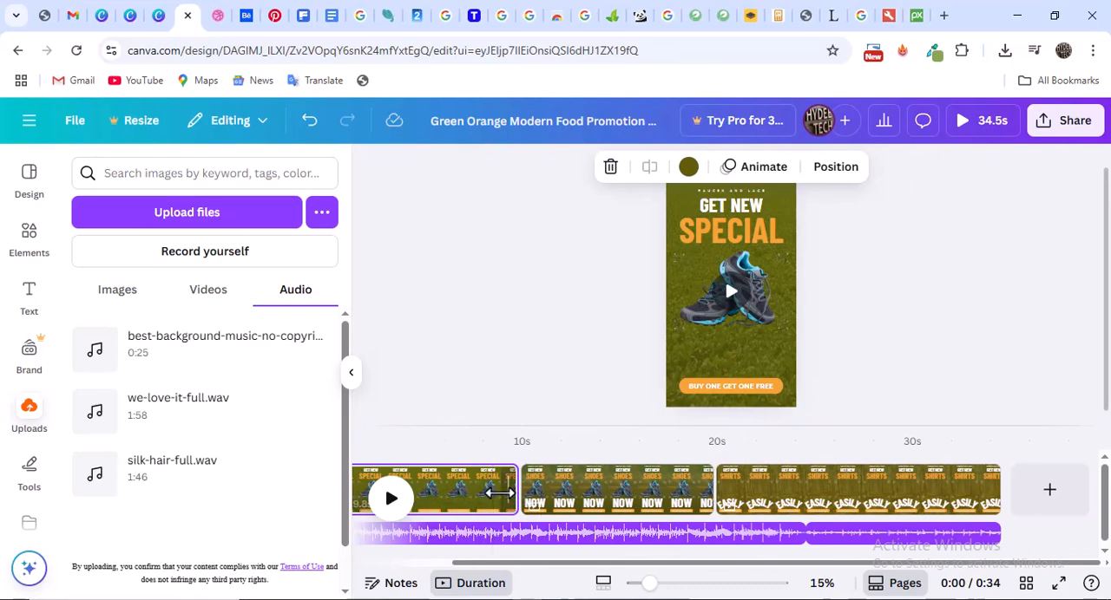
click(599, 505)
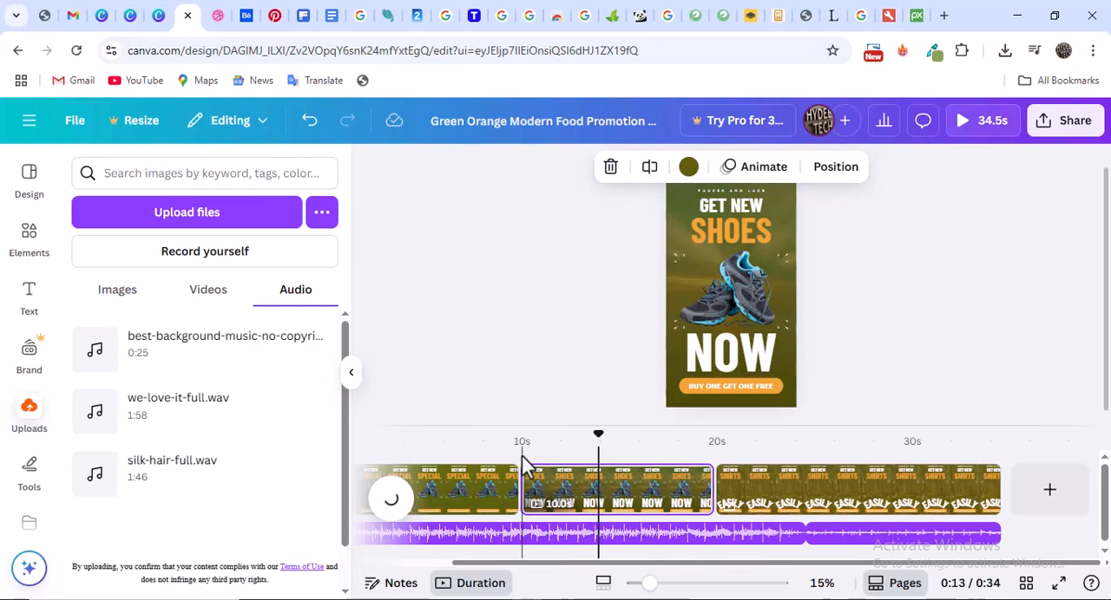
Add a Circle Wipe transition between the first page and the second page of the video
click(488, 491)
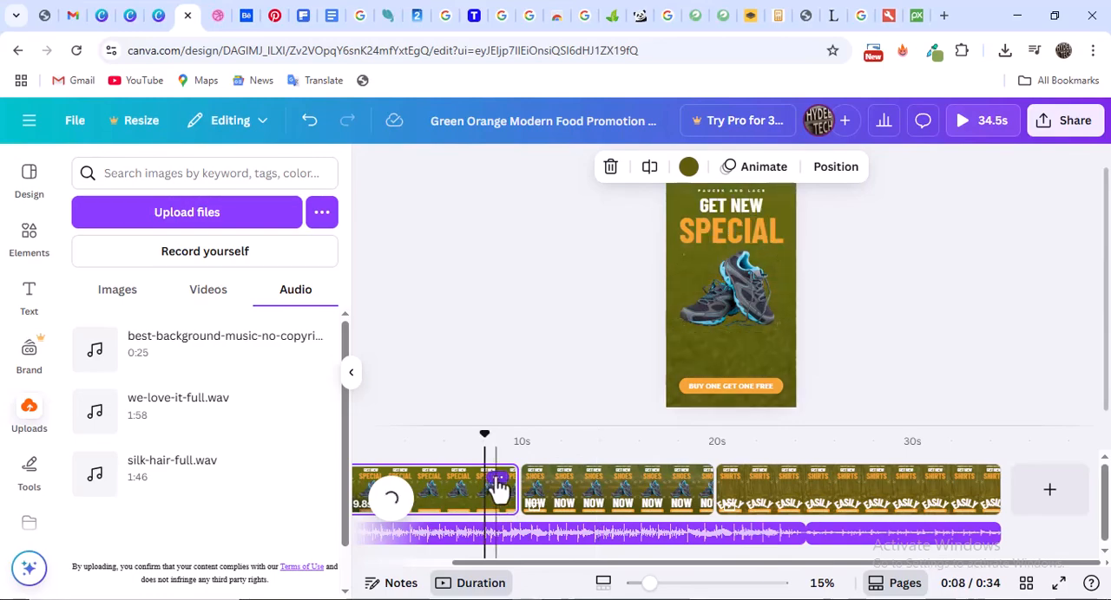
click(498, 482)
scroll(583, 373, down, 2)
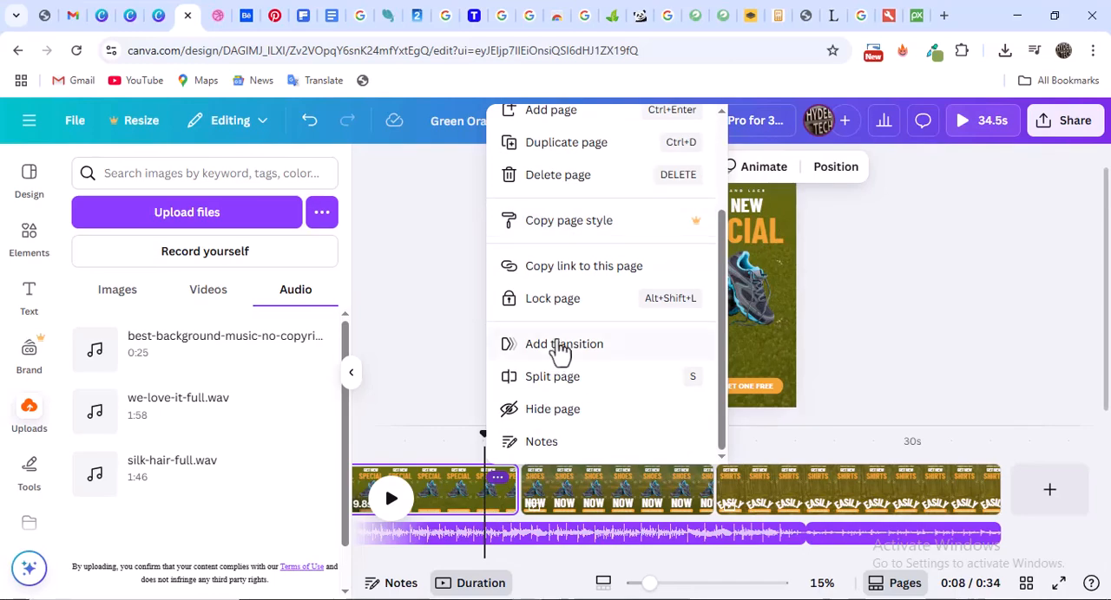
click(566, 347)
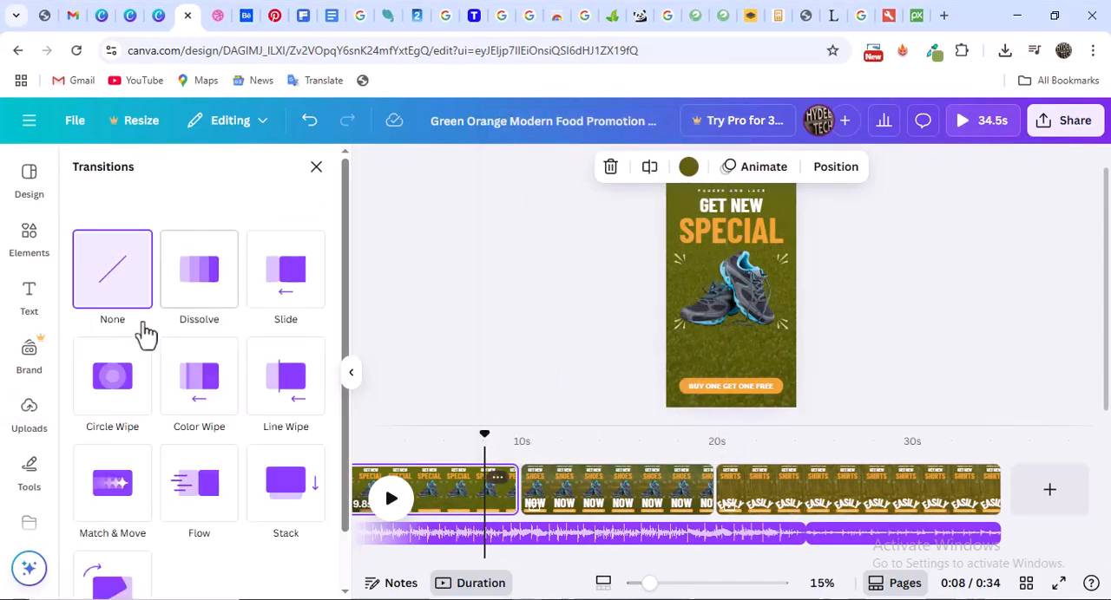
scroll(196, 355, down, 1)
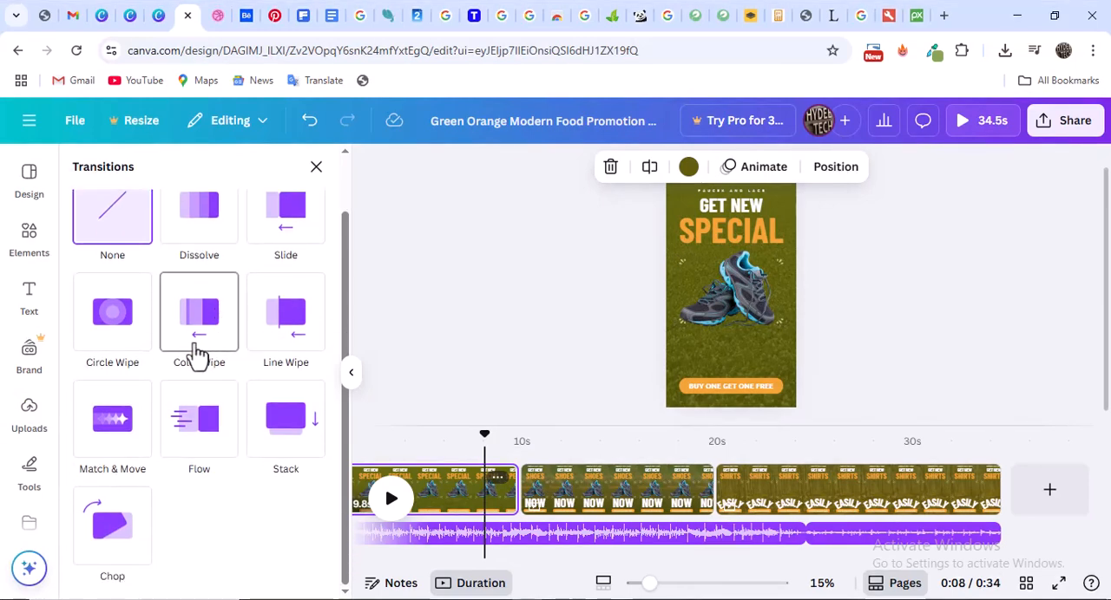
scroll(201, 356, up, 1)
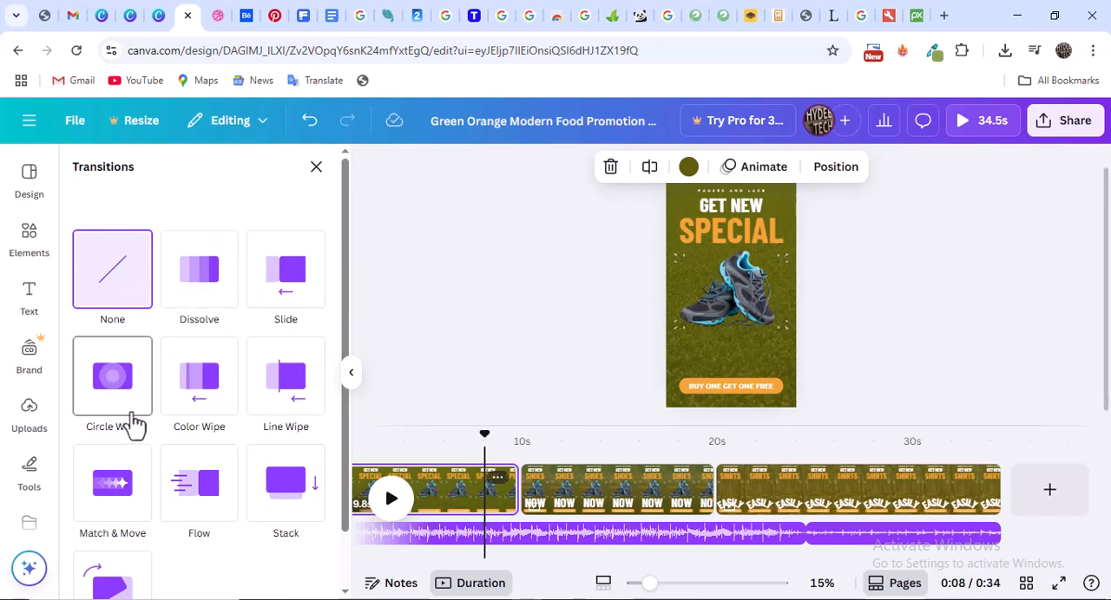
click(134, 425)
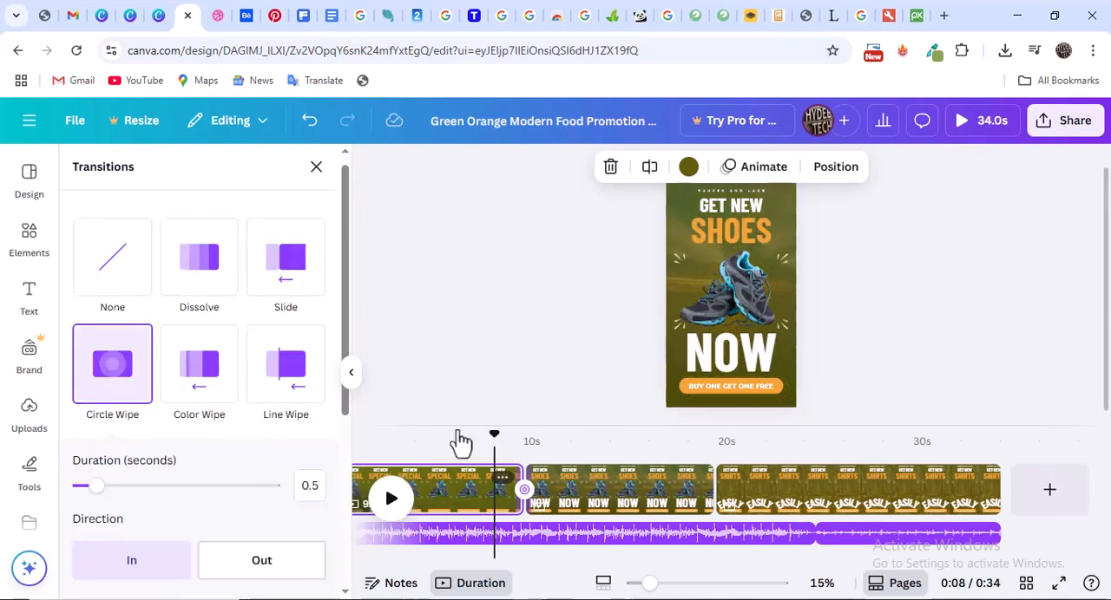
Play the video from about 6 seconds to preview the transition between the first two pages
click(493, 436)
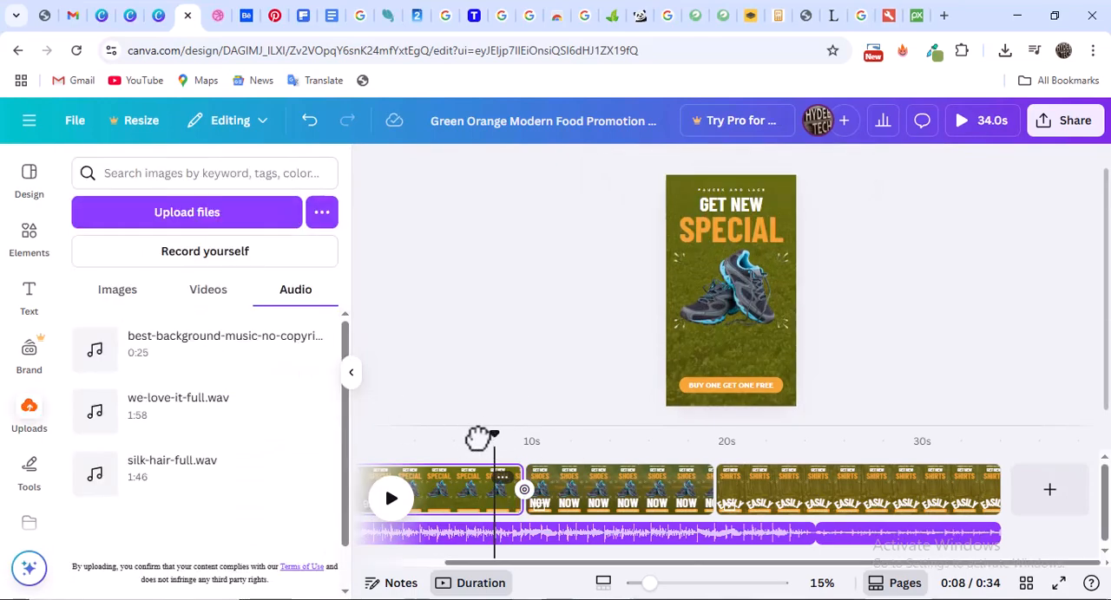
drag(477, 439, 472, 438)
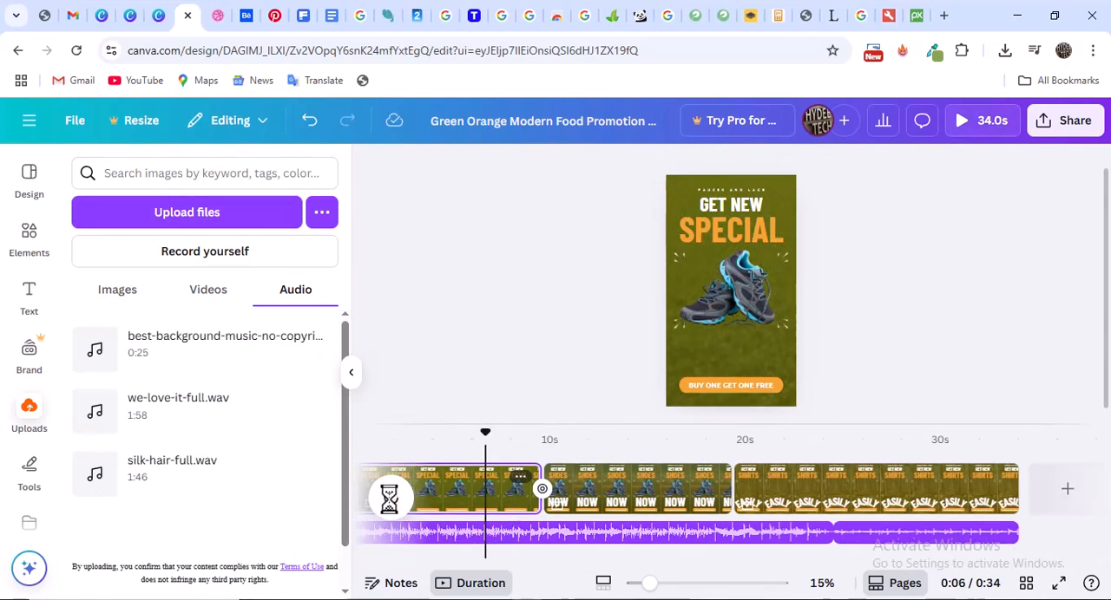
click(383, 513)
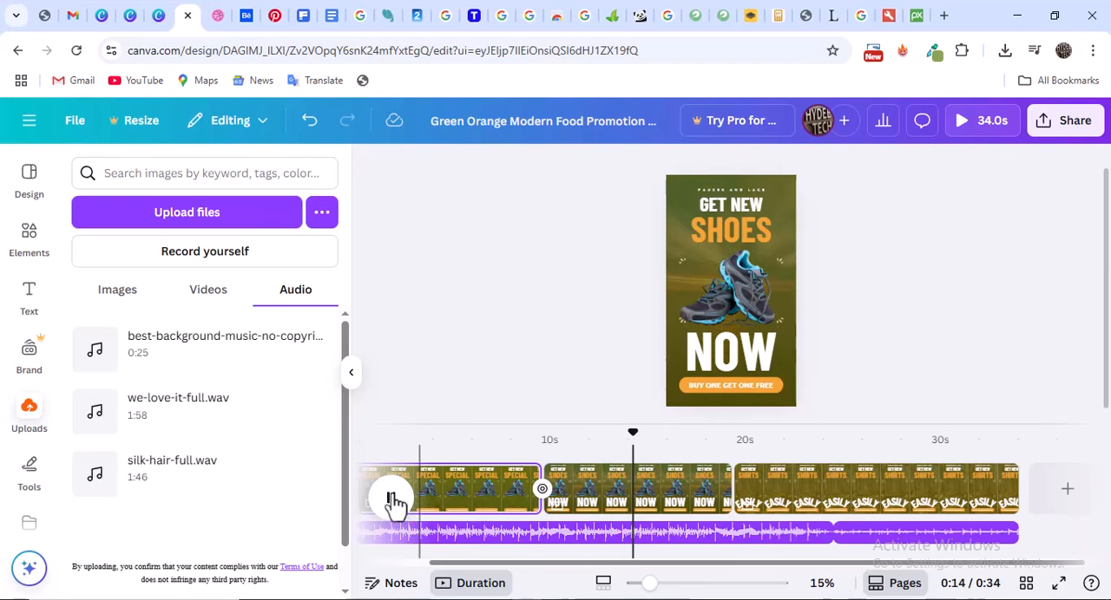
Add a Circle Wipe transition between the second (shoes) page and the third (shirts) page
click(725, 471)
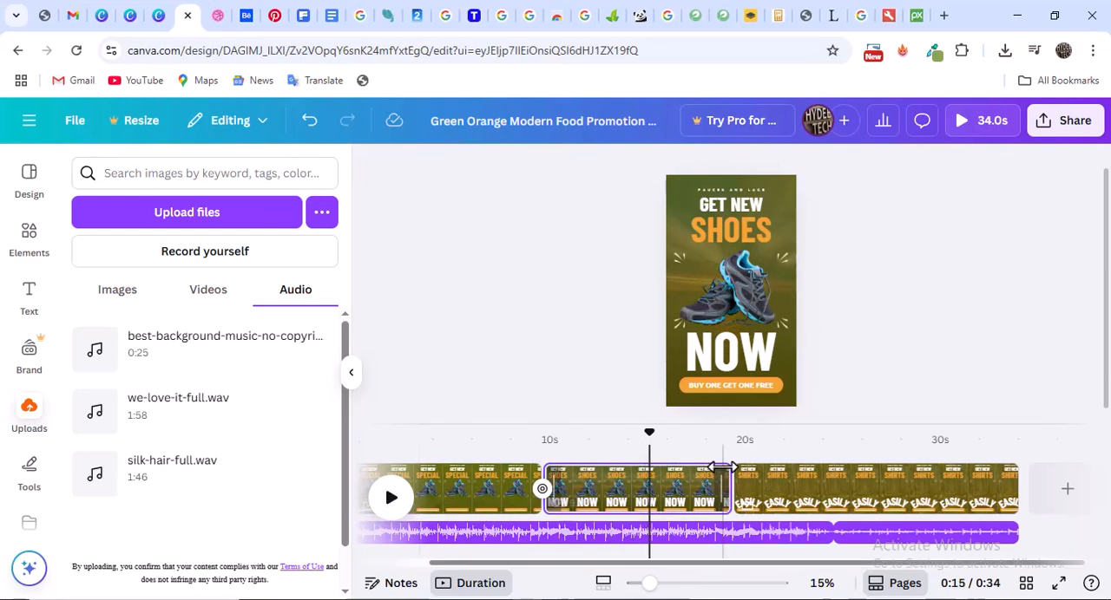
click(722, 475)
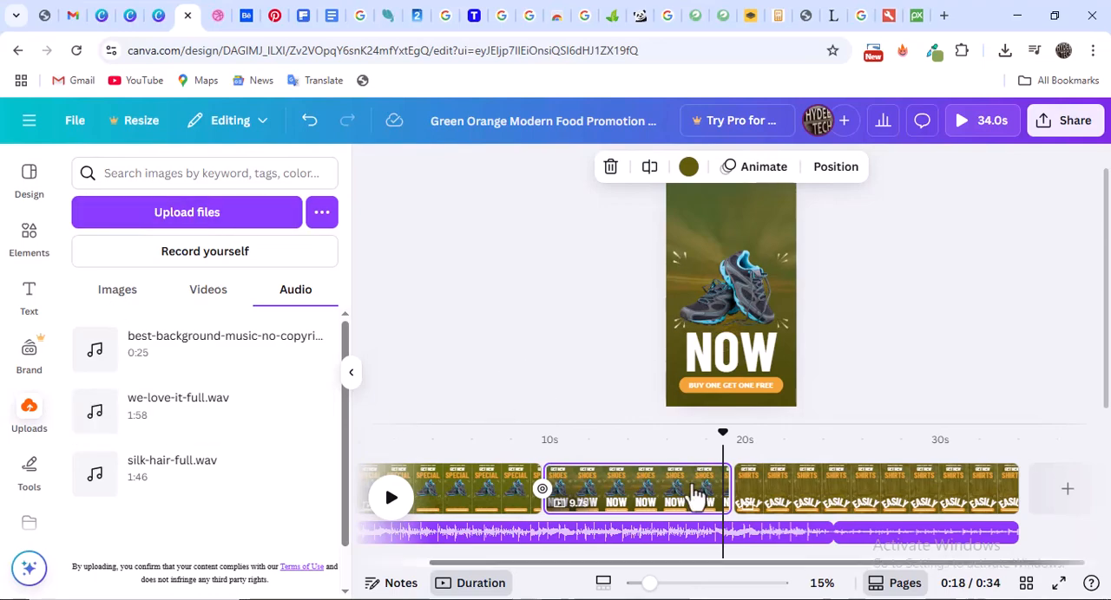
right_click(714, 422)
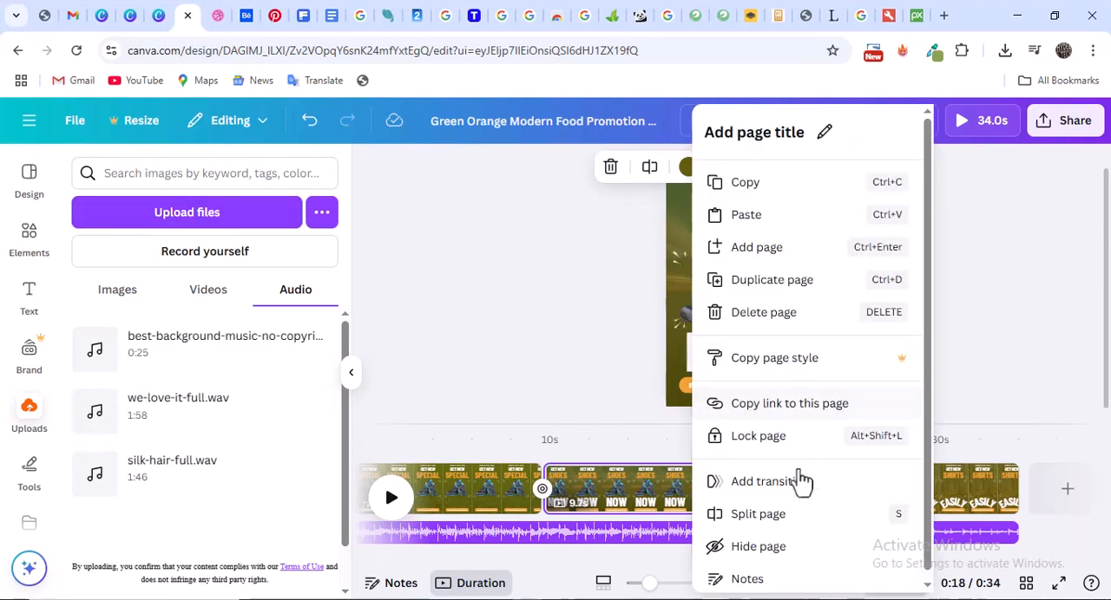
click(770, 485)
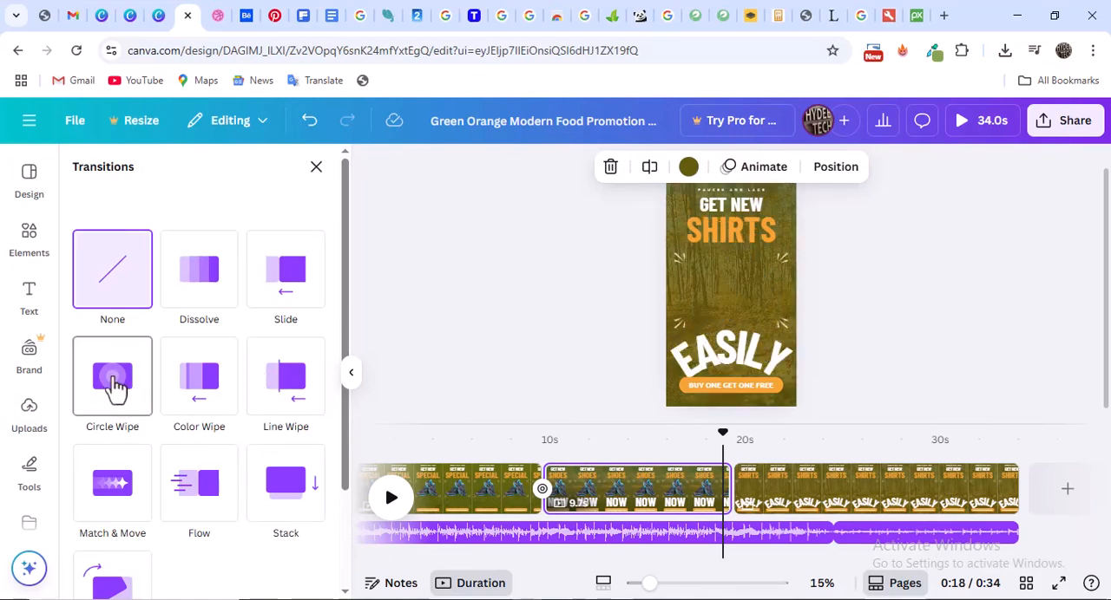
click(117, 391)
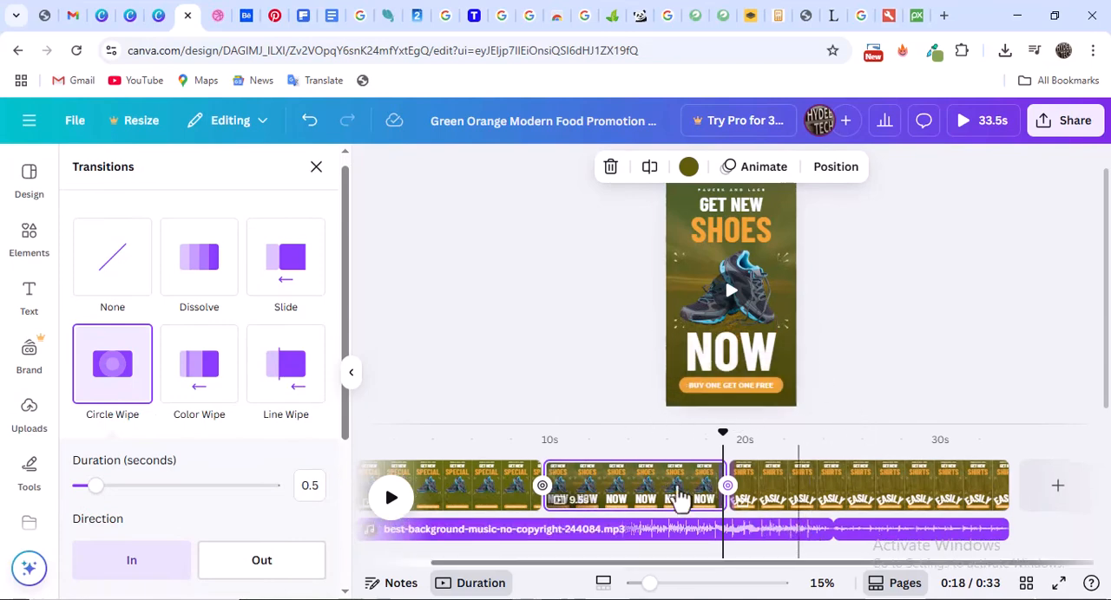
click(732, 356)
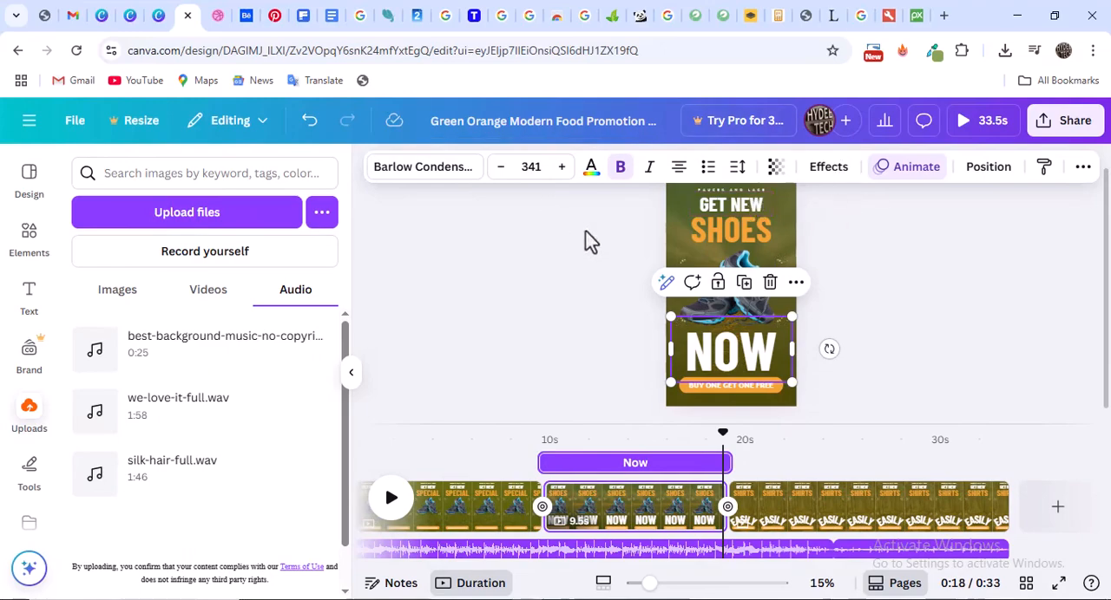
Download pages 1–3 as a 1080p MP4 video, using the free watermarked draft option
click(1072, 122)
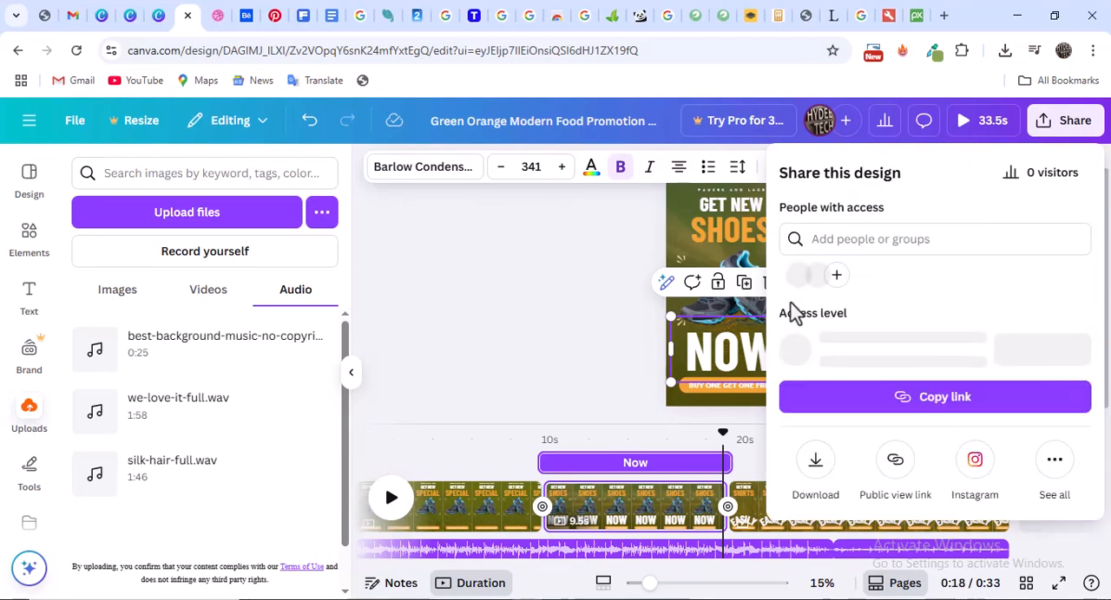
click(820, 464)
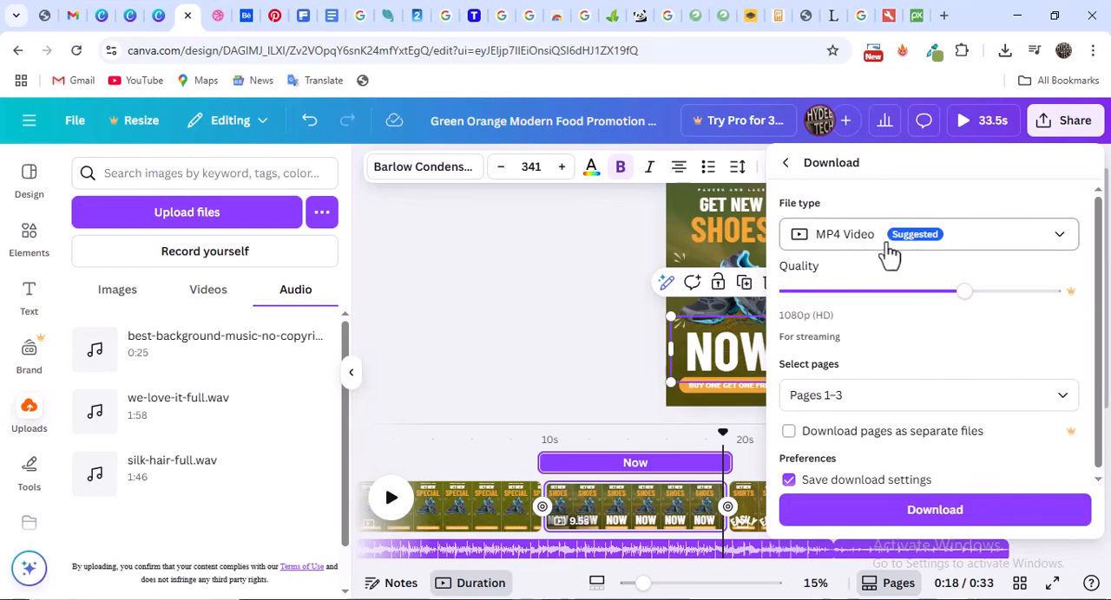
click(962, 252)
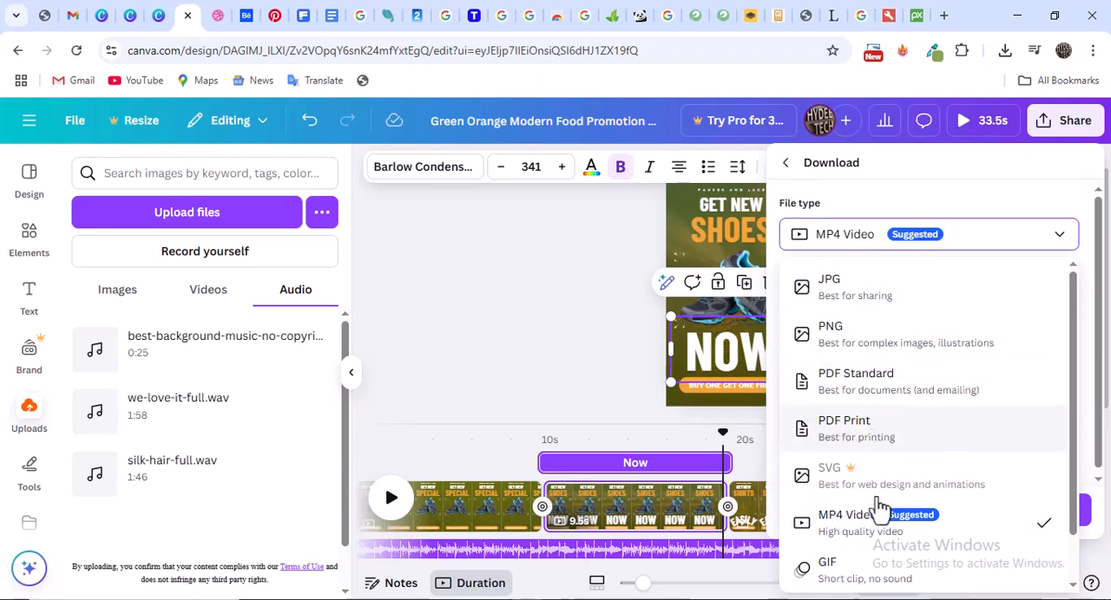
click(979, 241)
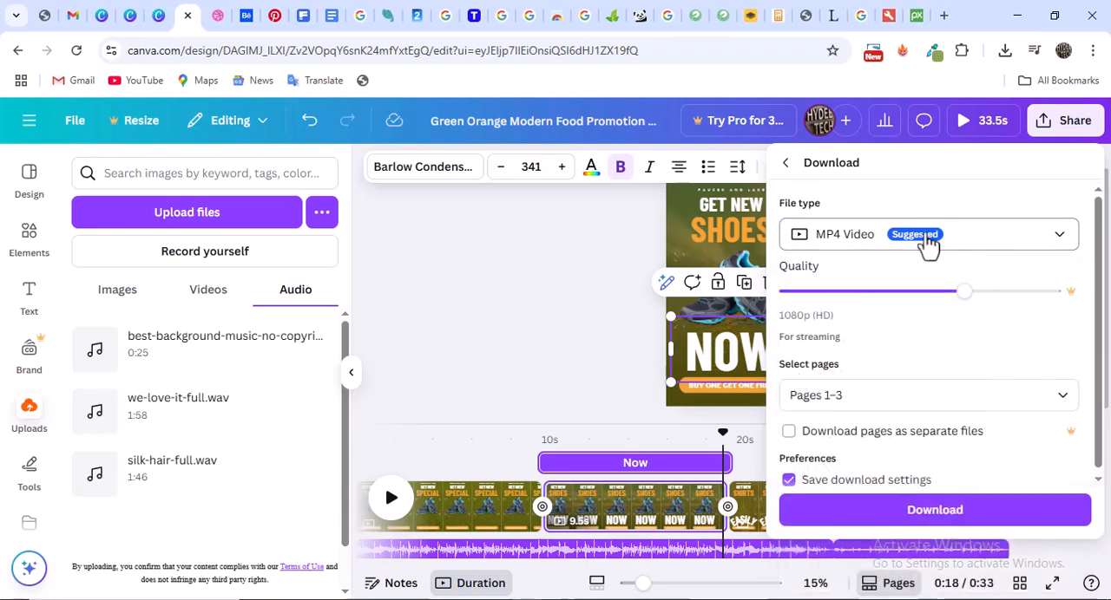
click(934, 511)
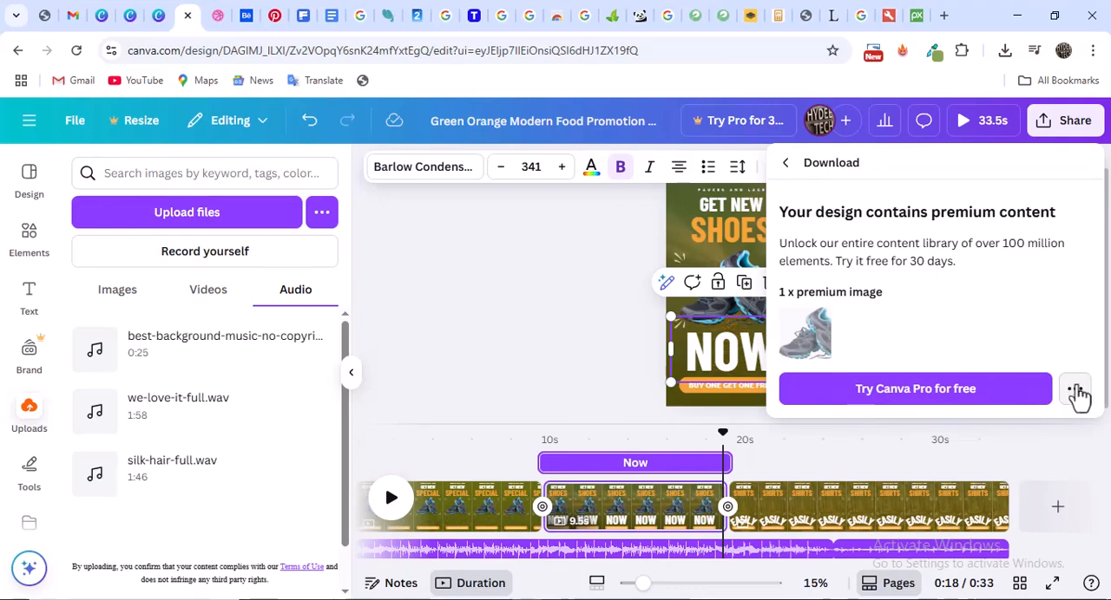
click(1076, 391)
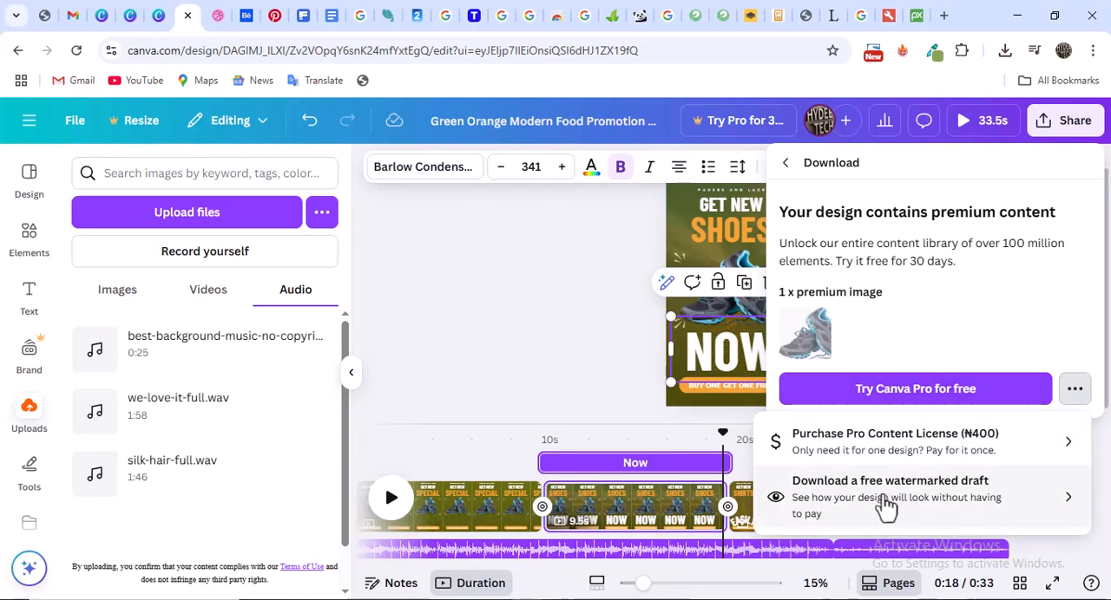
click(885, 502)
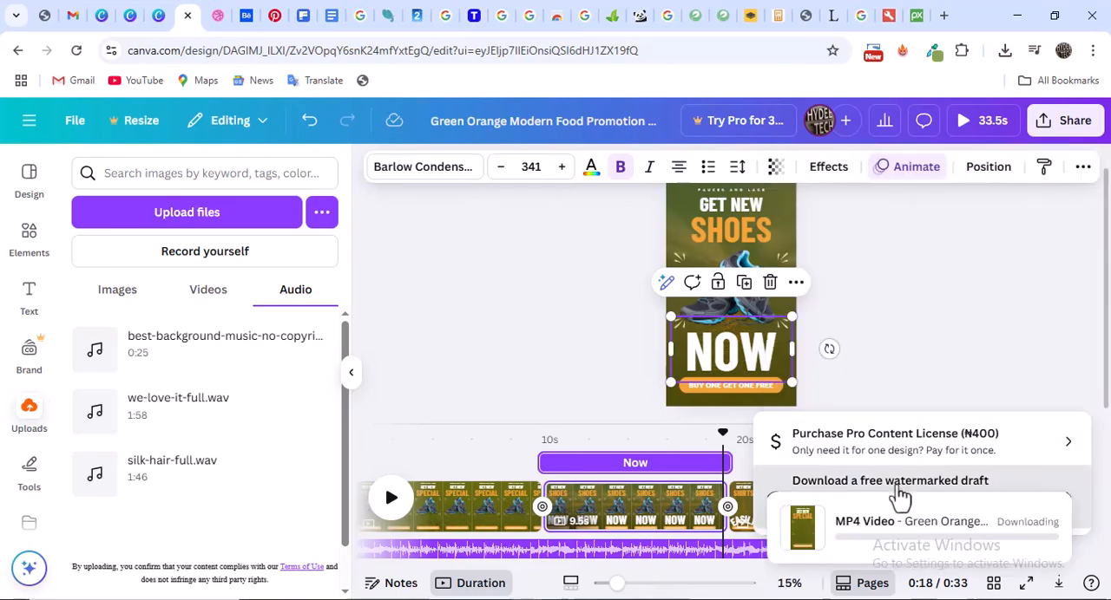